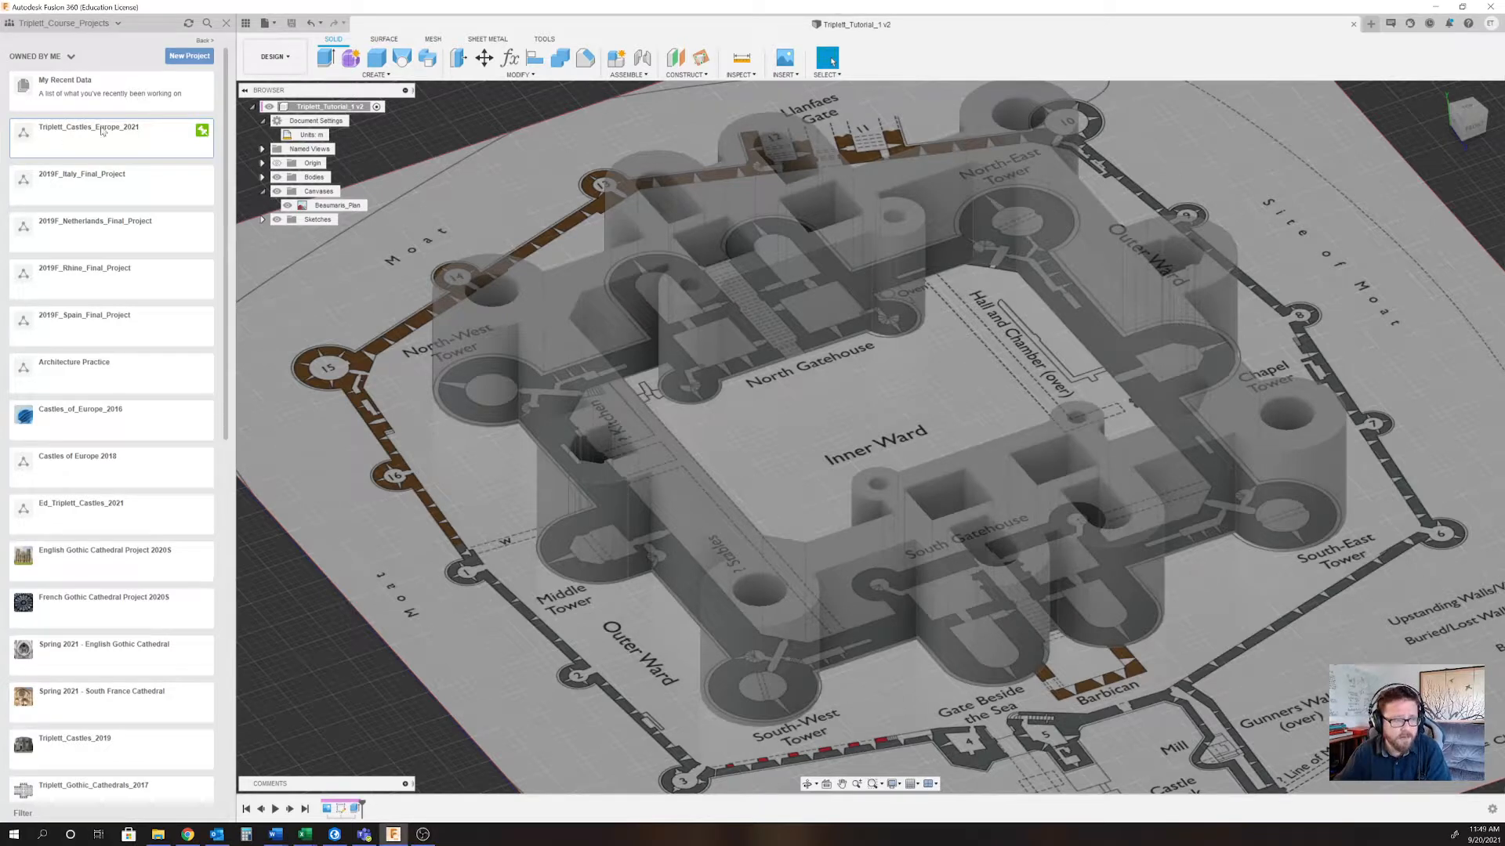
Create a new project and enter yourname_castles_2021 as its name.
left_click(190, 57)
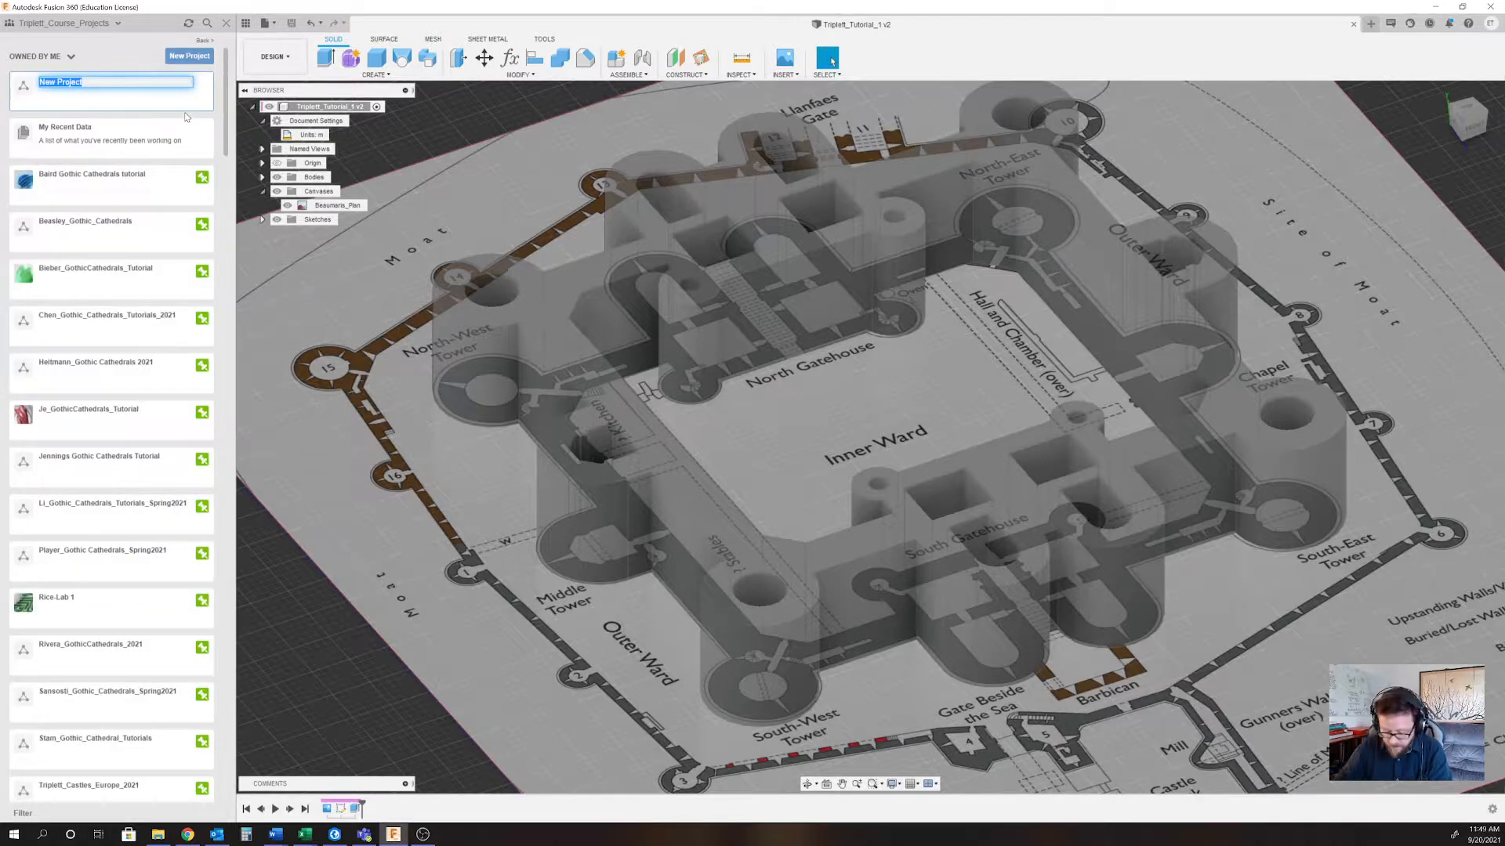
type("TY")
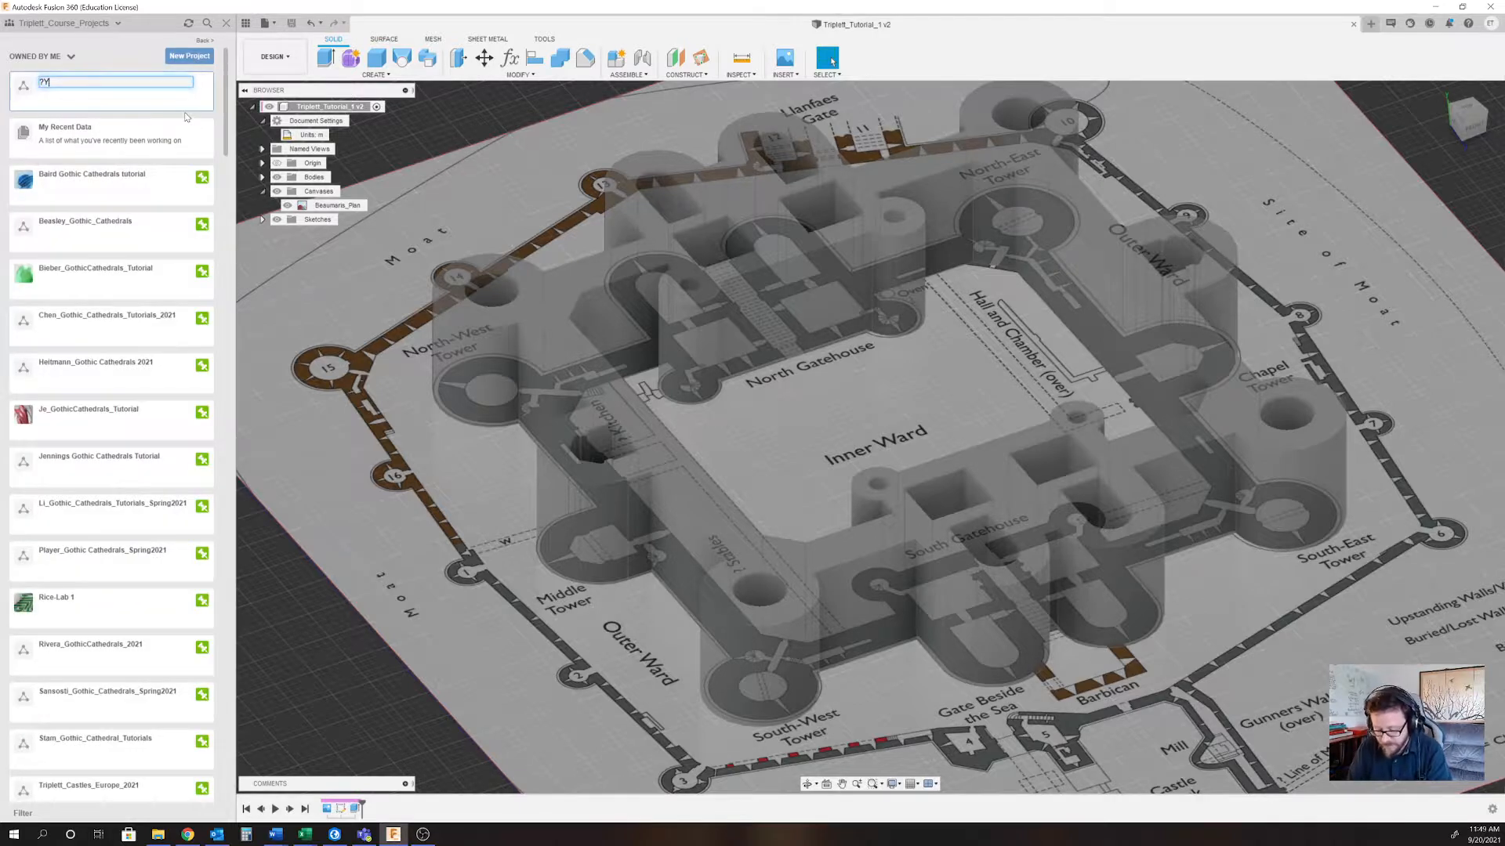
type("ou")
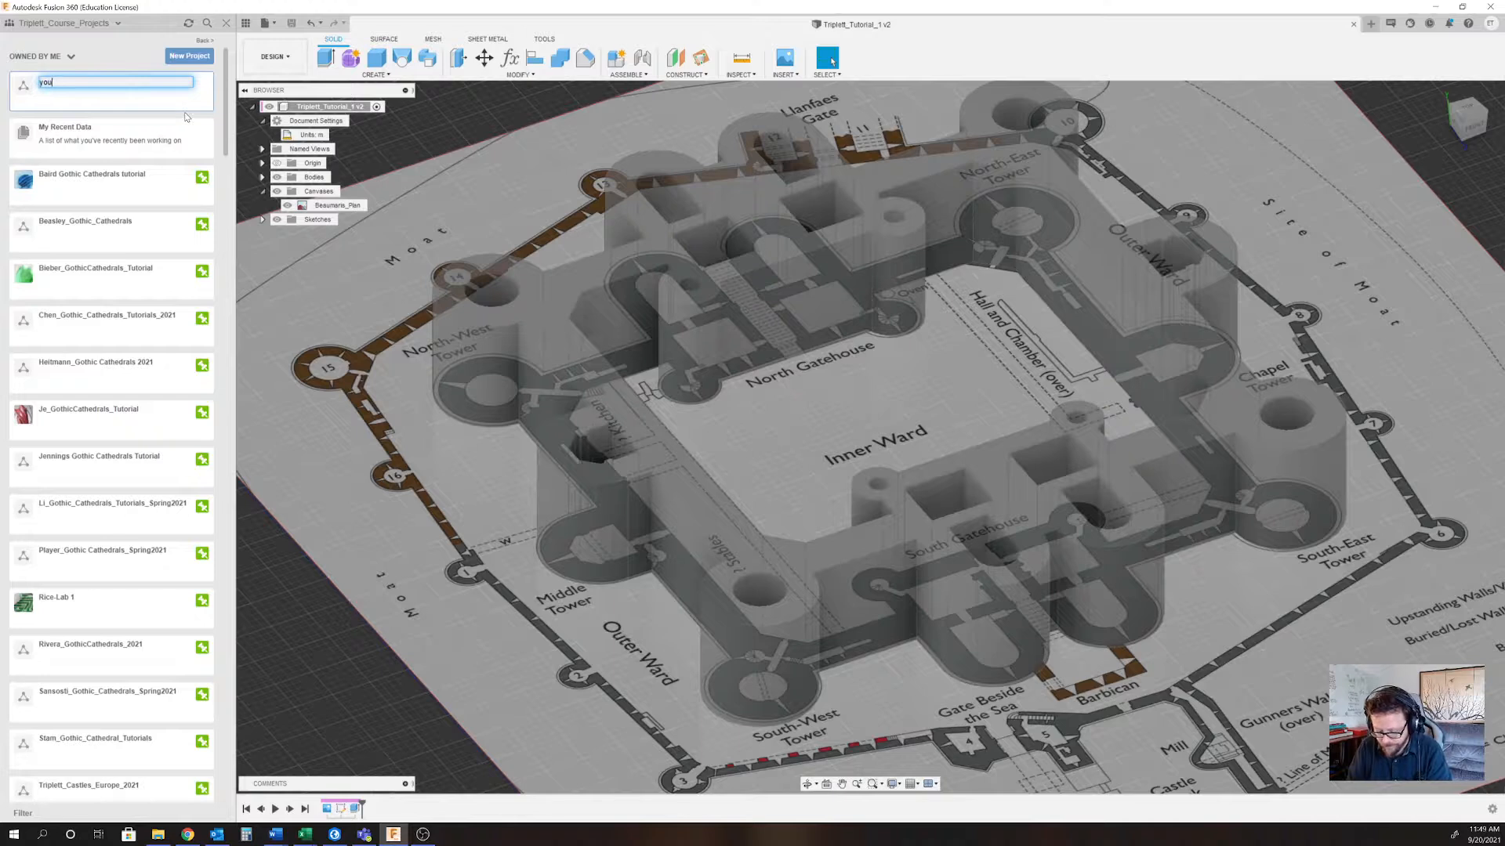
type("rname_")
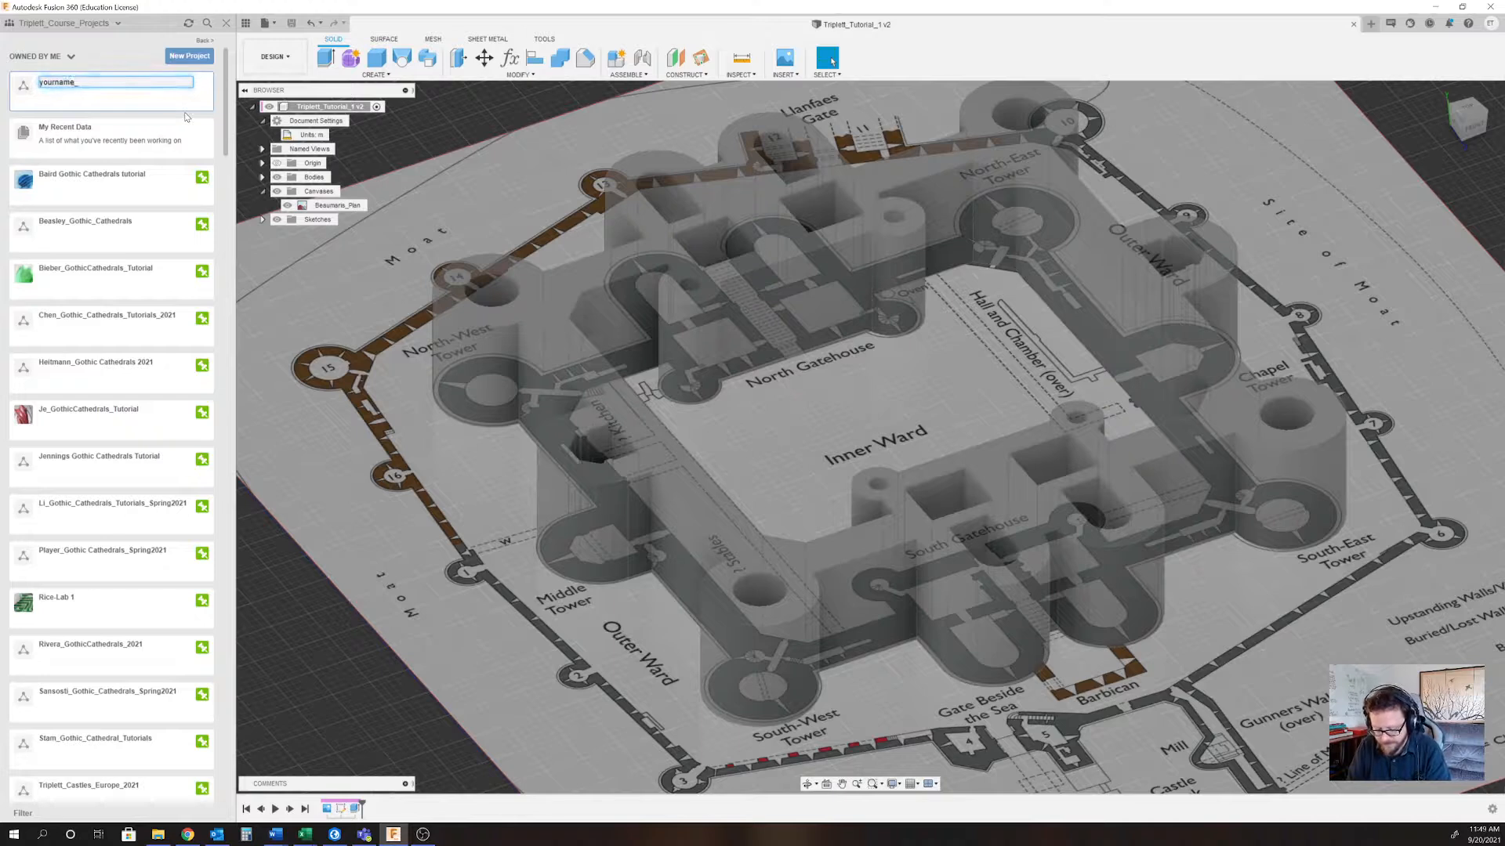
type("castle")
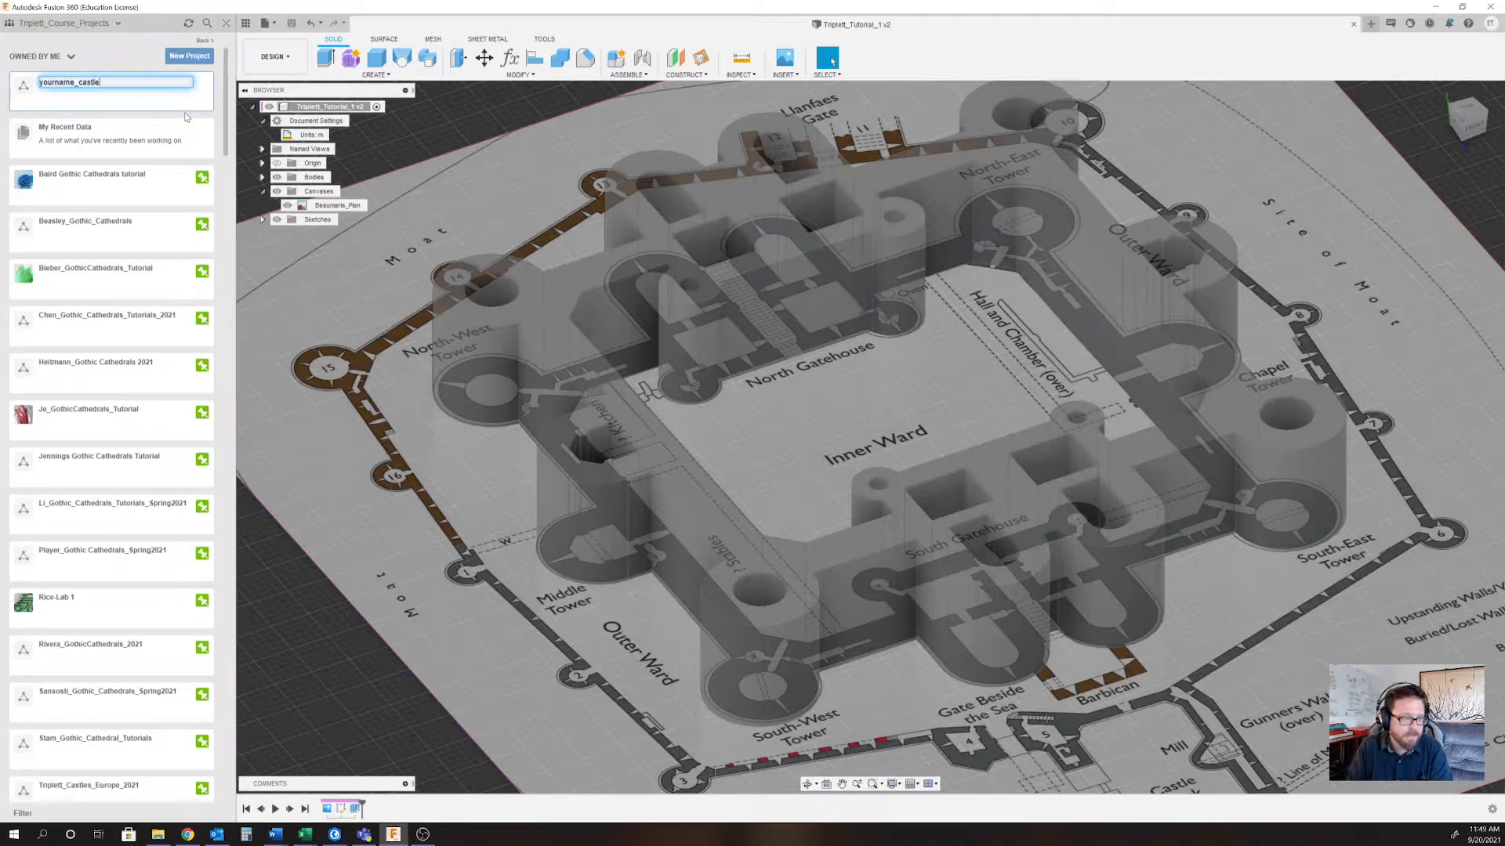
type("s_2021")
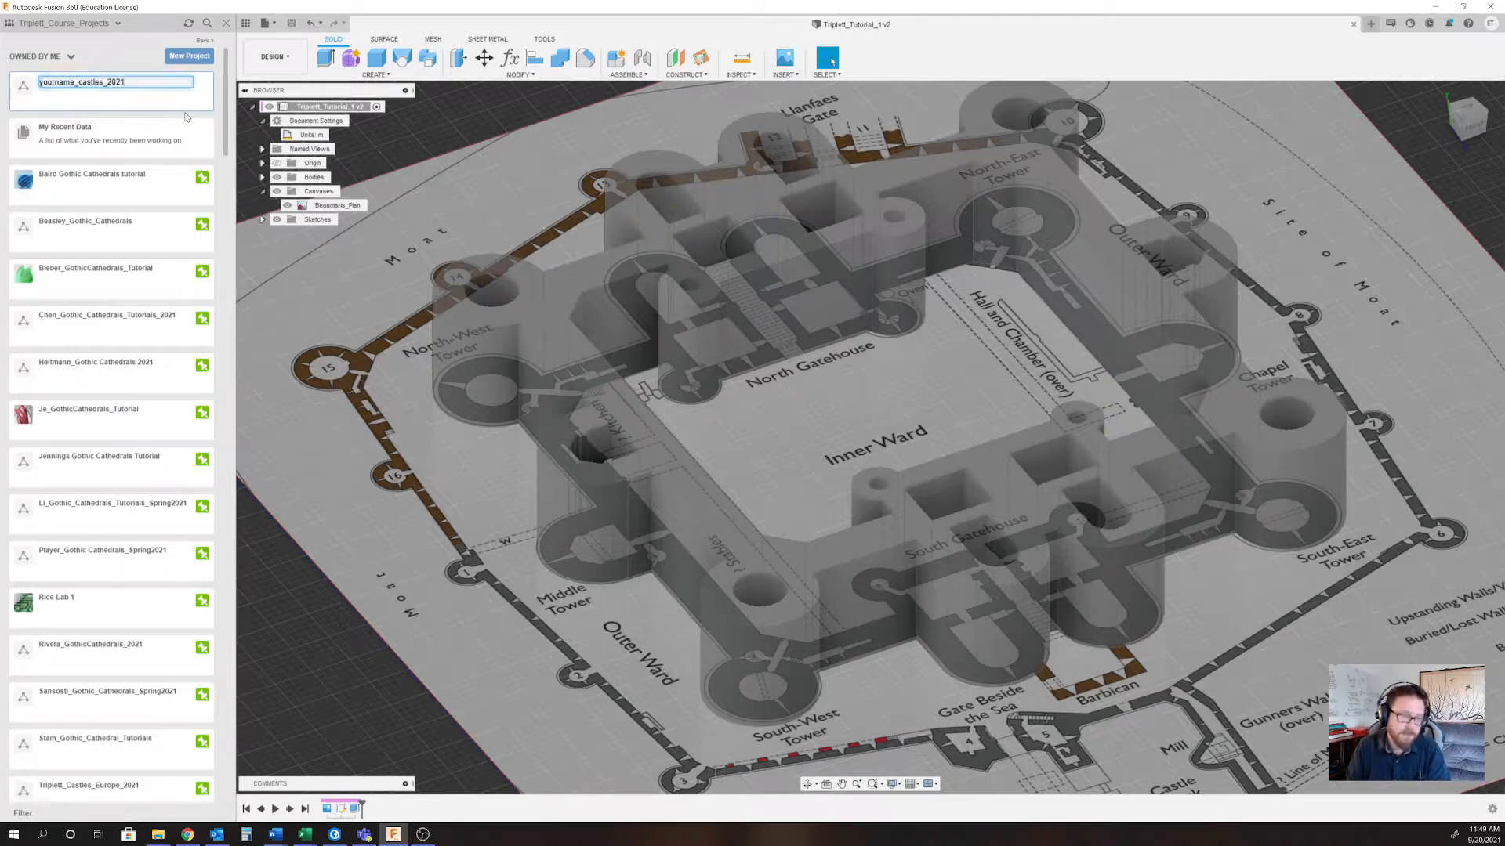
Clear the entered project name and confirm the new project with its default name.
key("BackSpace")
key("BackSpace")
key("BackSpace")
key("BackSpace")
key("BackSpace")
key("BackSpace")
key("BackSpace")
key("BackSpace")
key("BackSpace")
key("BackSpace")
key("BackSpace")
key("BackSpace")
key("BackSpace")
key("BackSpace")
key("BackSpace")
key("BackSpace")
key("BackSpace")
key("BackSpace")
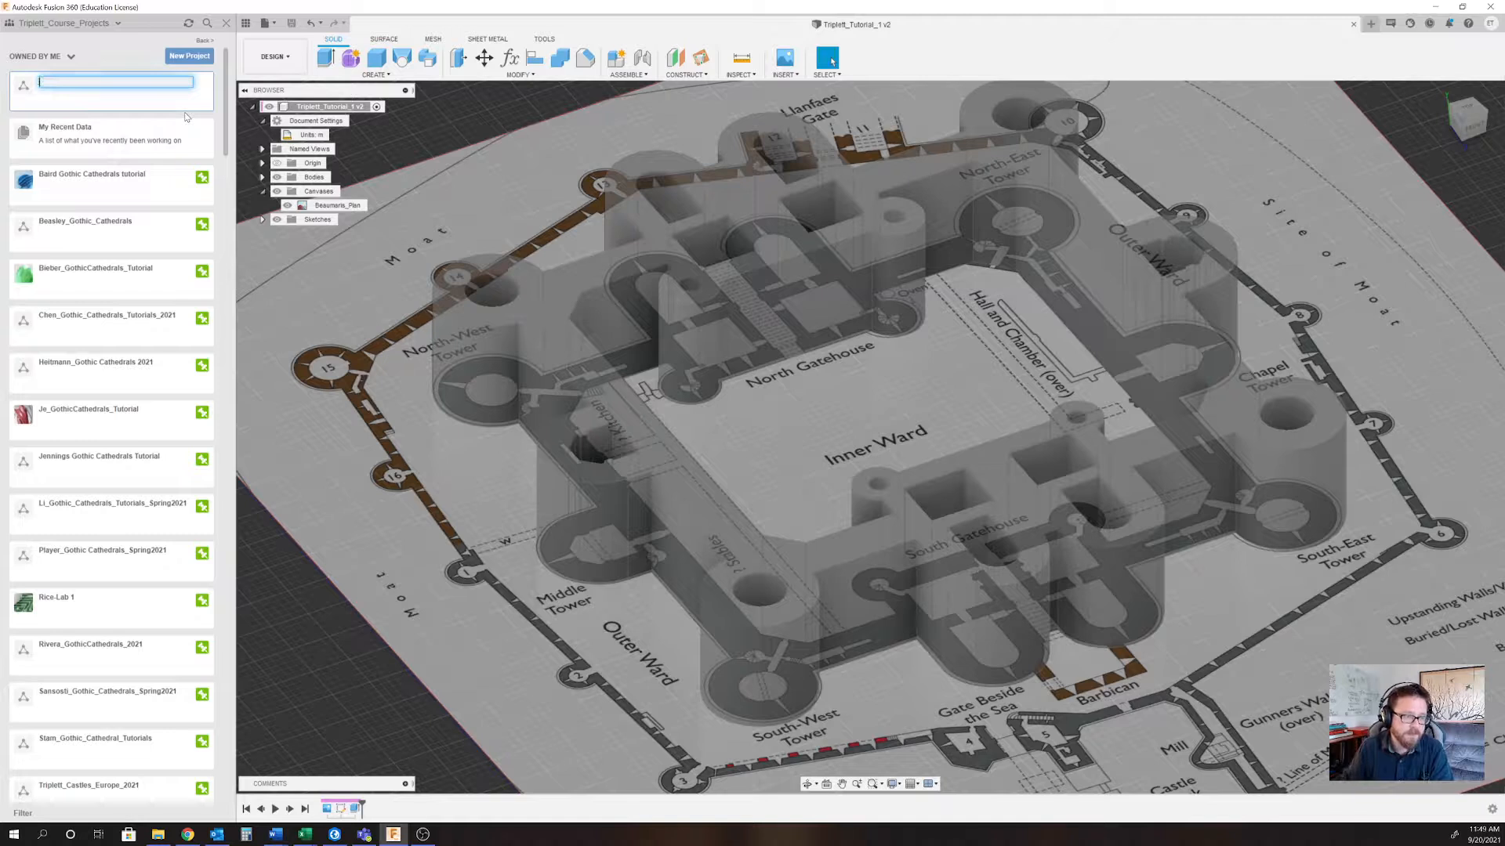
key("Return")
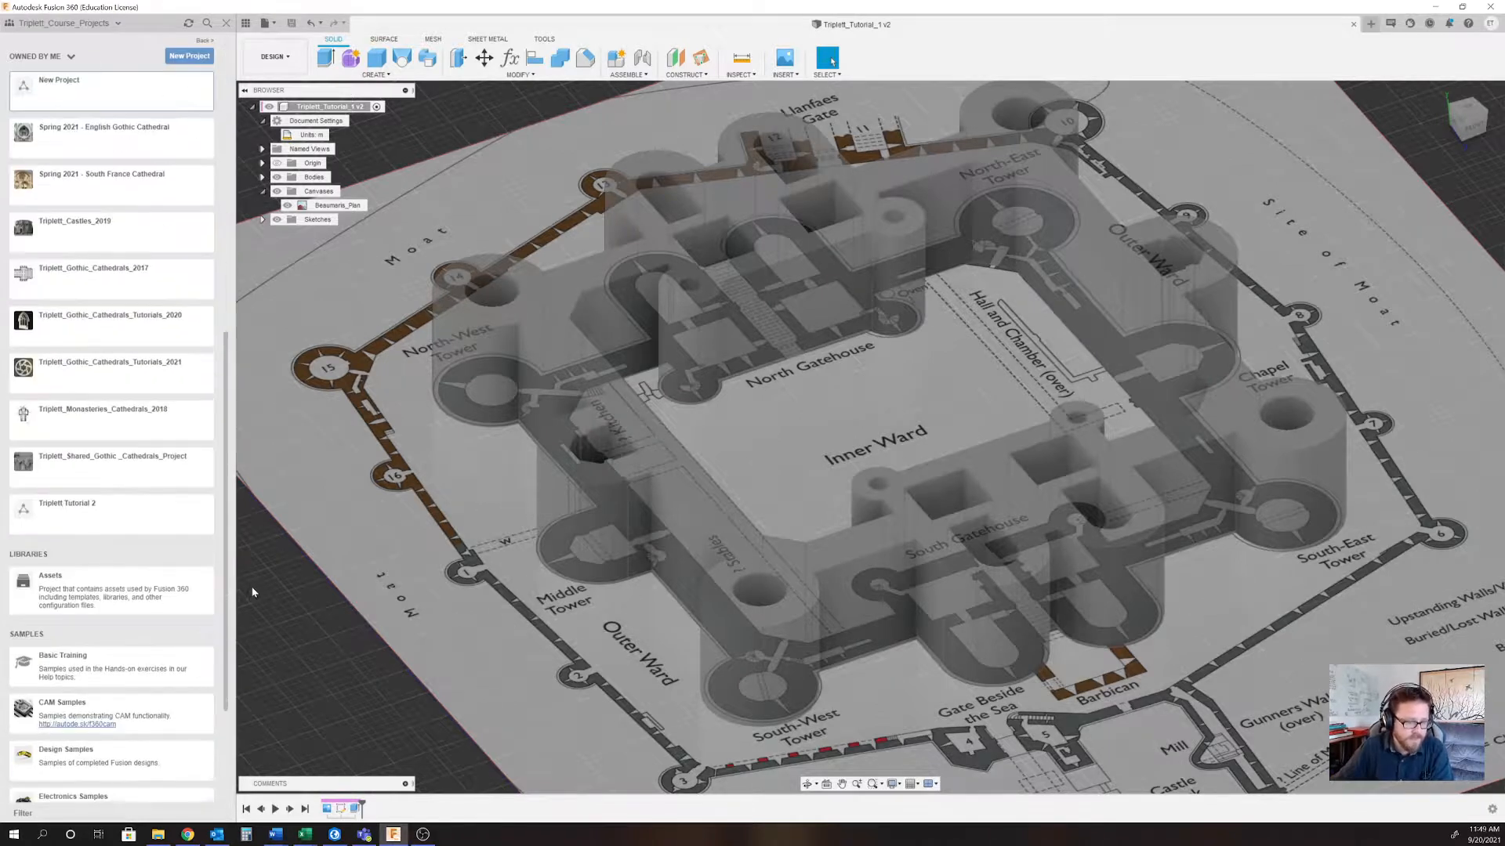
Open the existing project whose name ends in Castles_Europe_2021 and start a new empty design.
left_click_drag(229, 708, 230, 801)
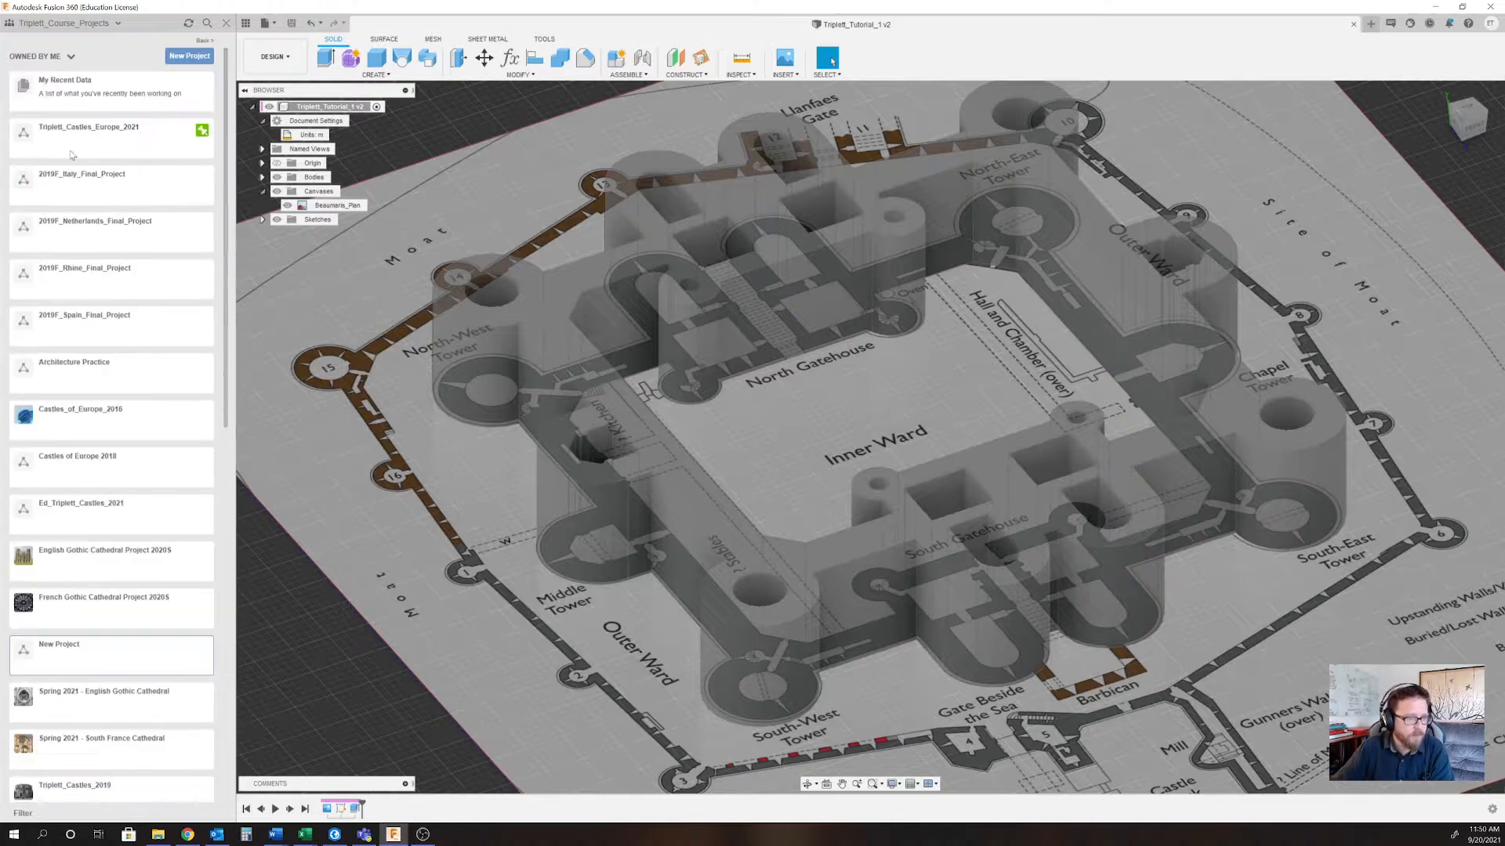
left_click(115, 141)
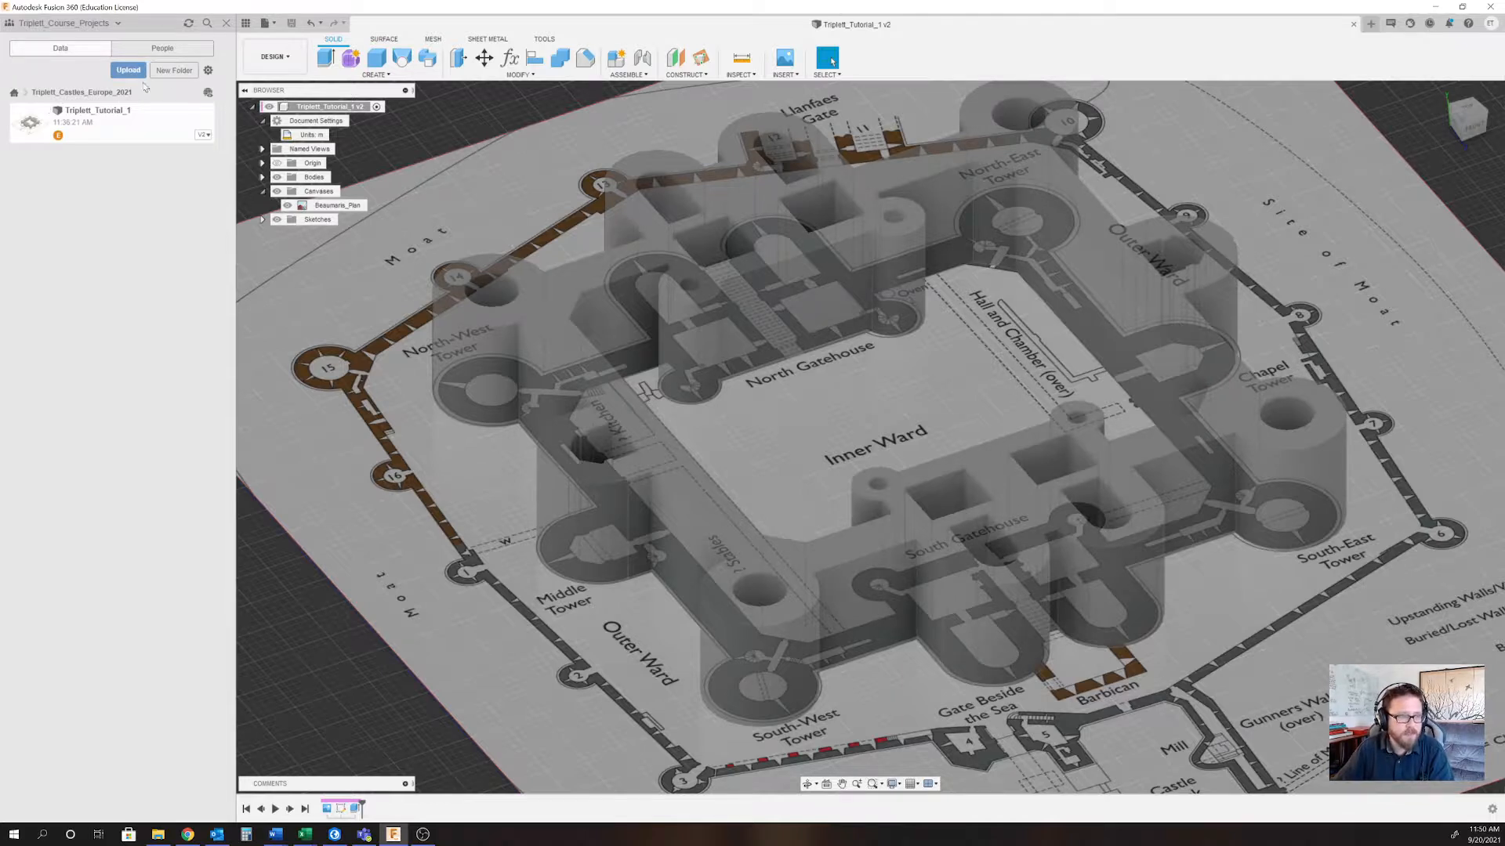
left_click(277, 24)
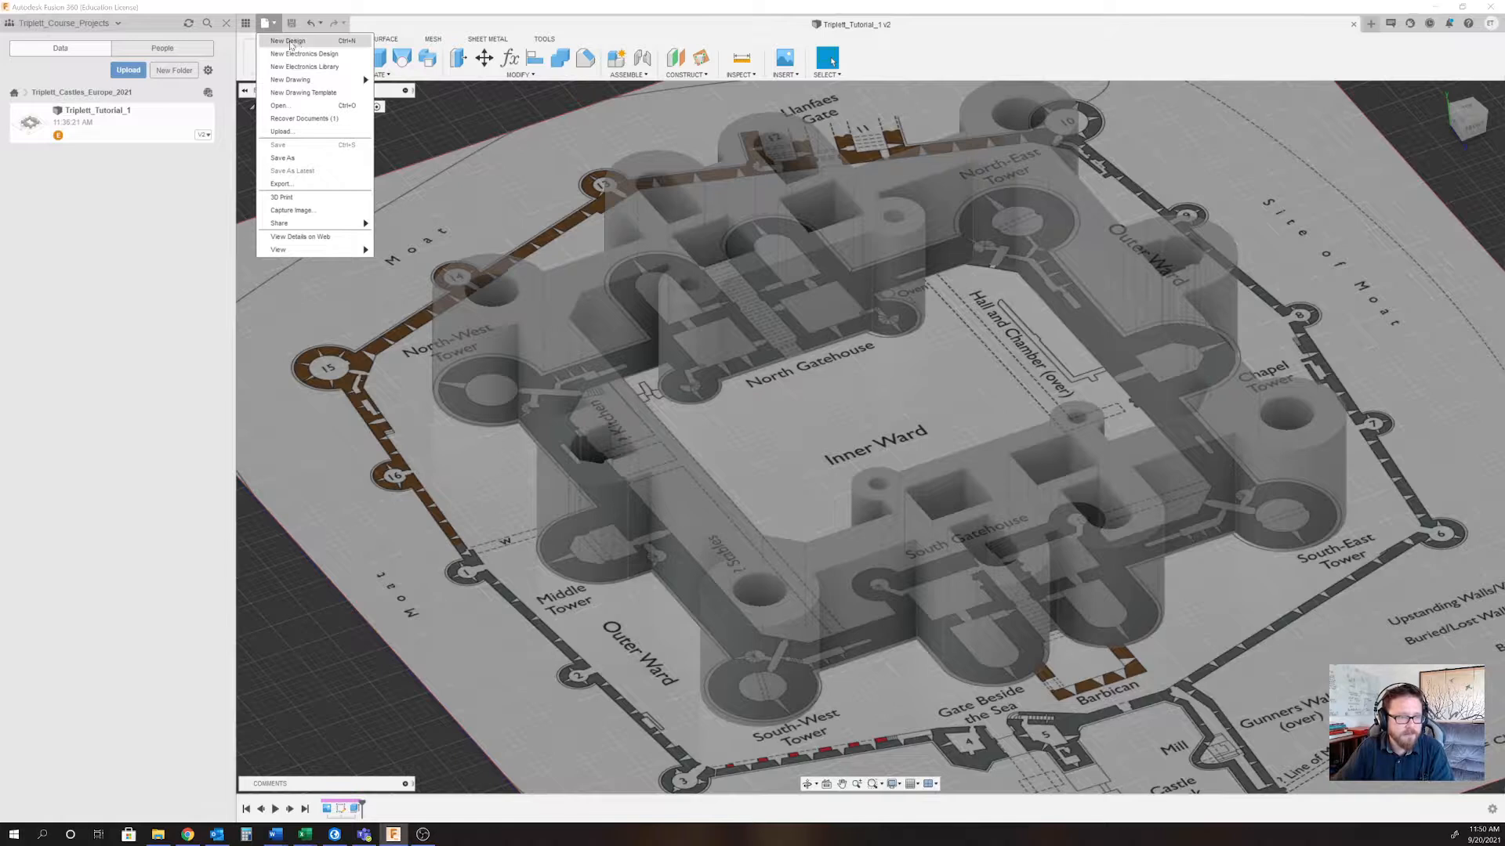
left_click(297, 45)
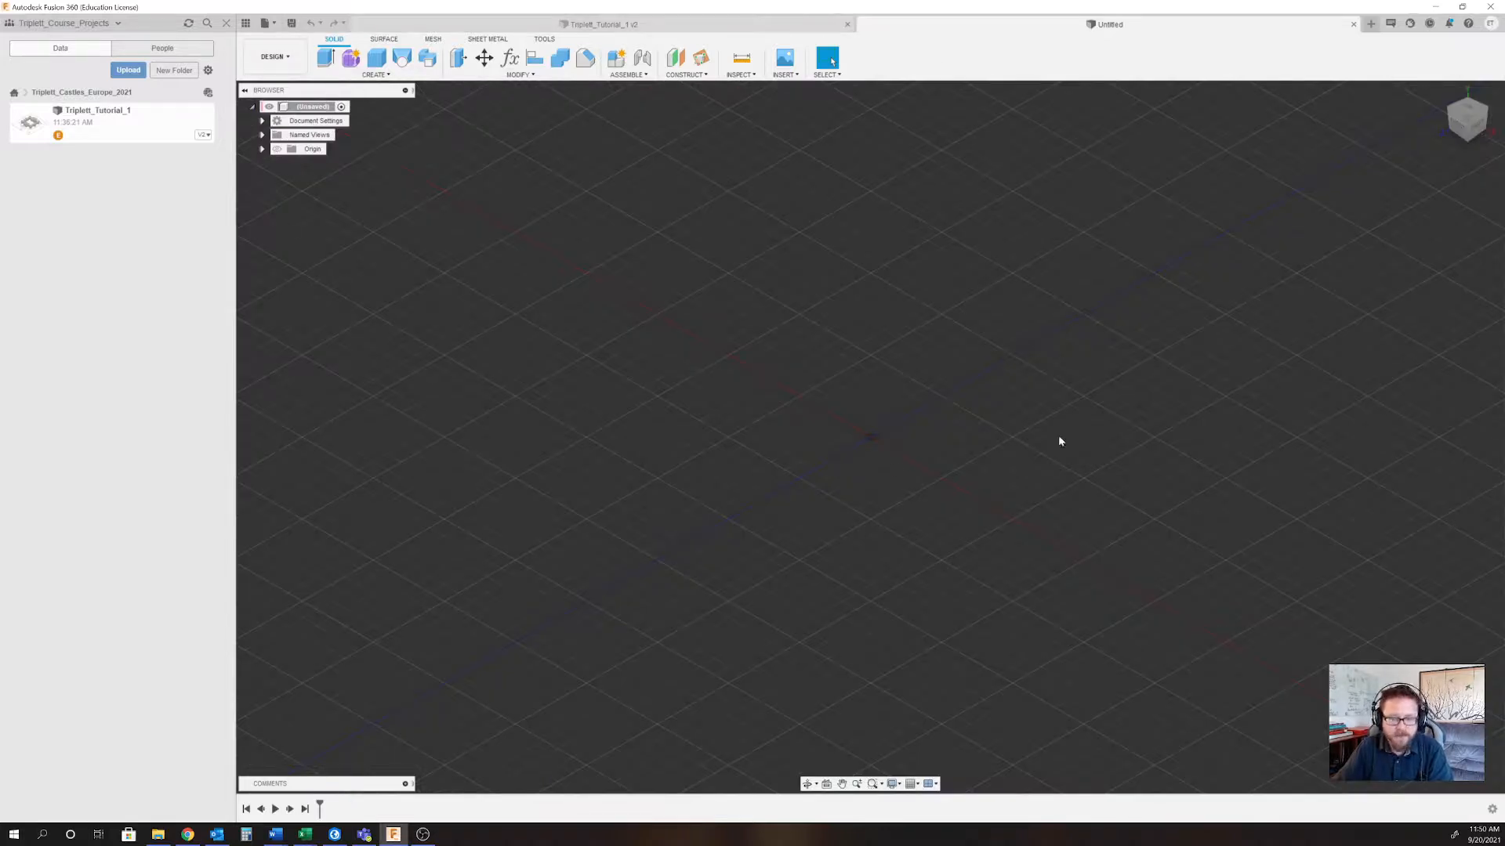
Save the new design in the open project, naming it with the author's surname followed by _Castles_Lab01.
left_click(291, 22)
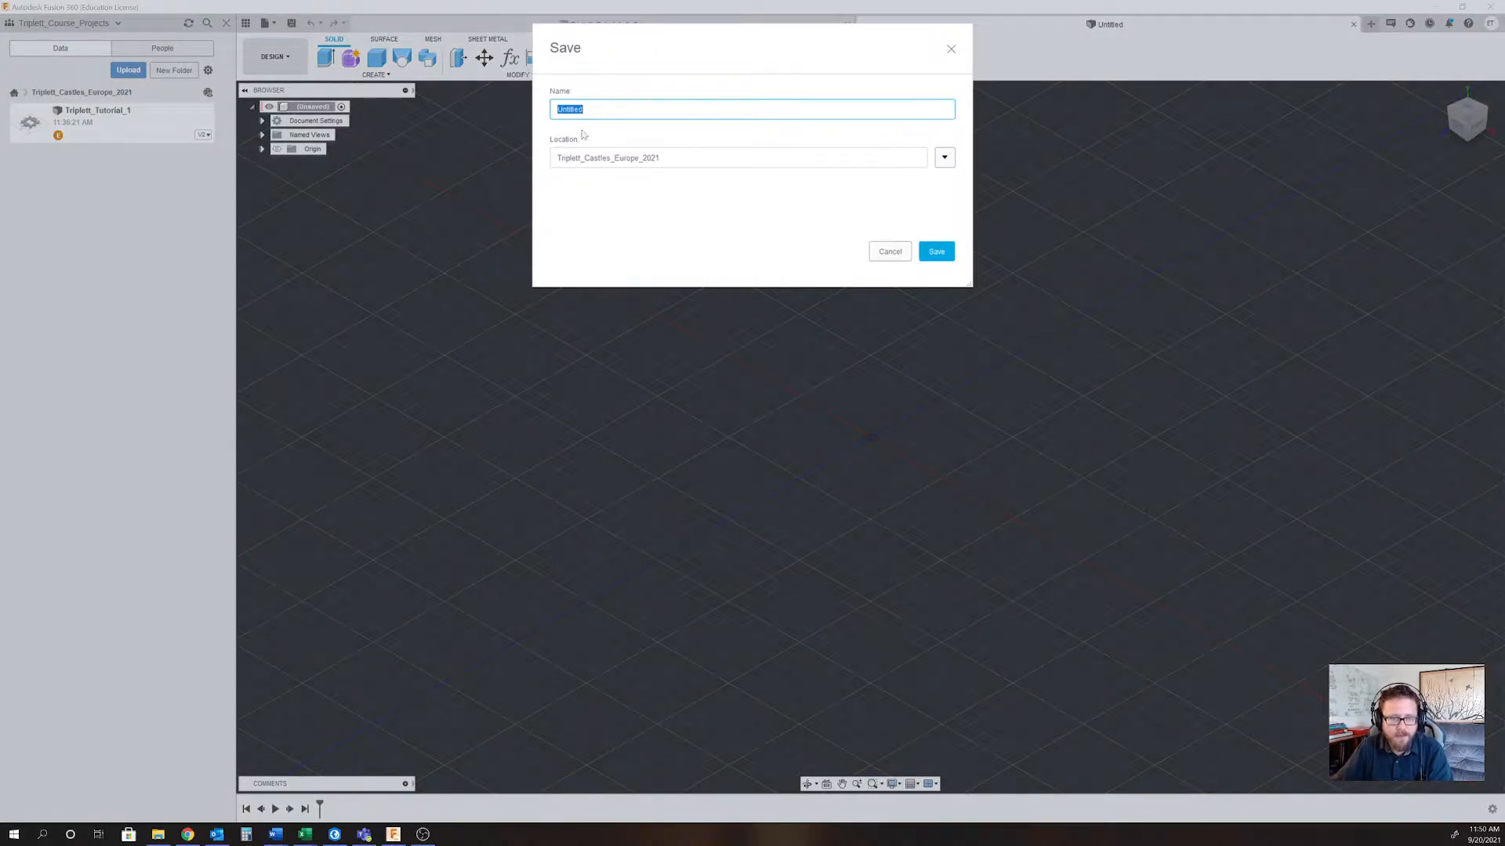
type("Tr")
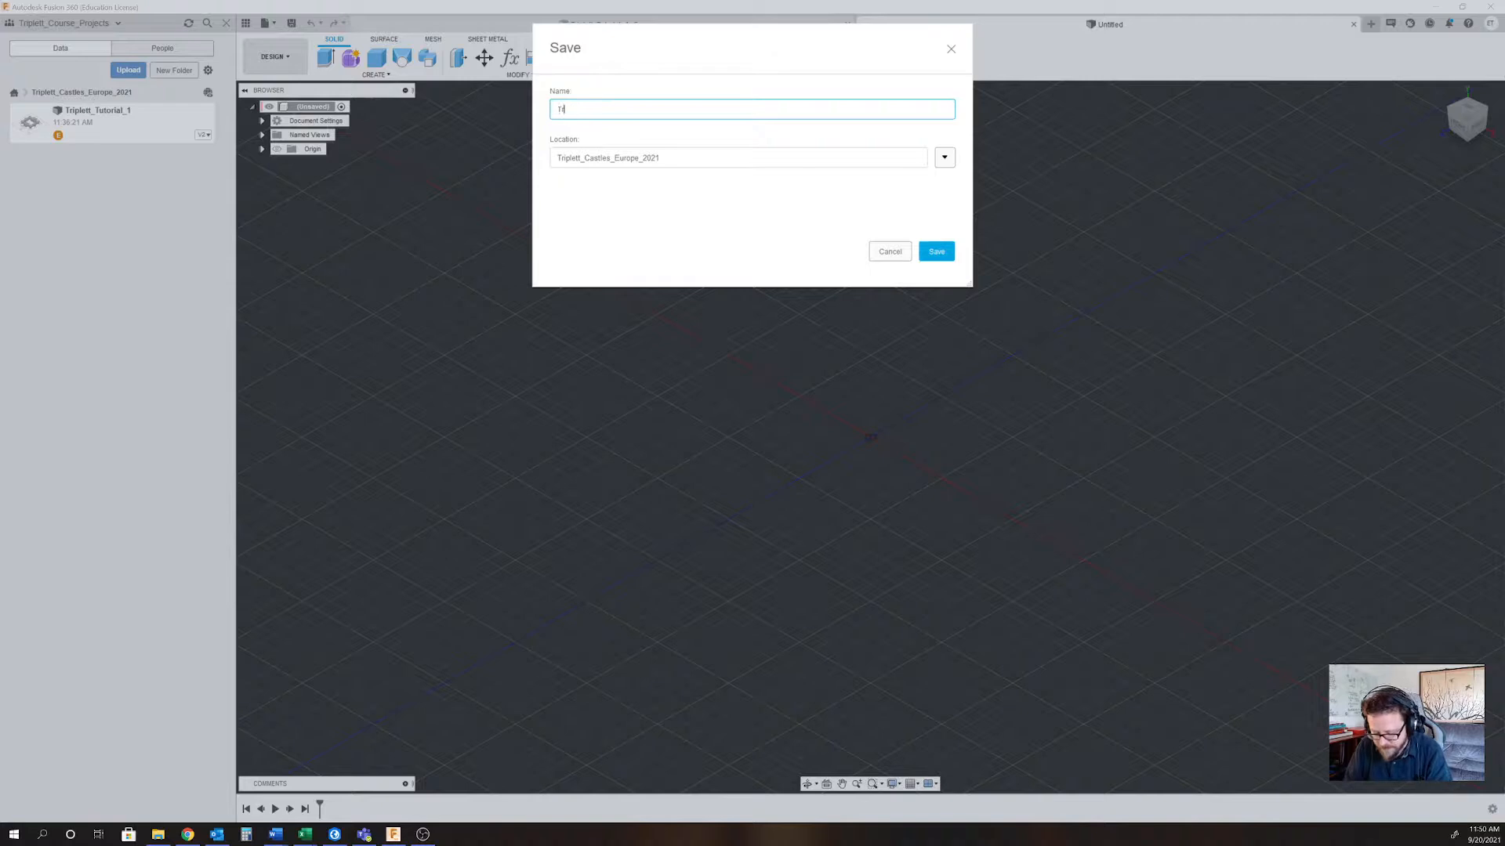
type("iplett_")
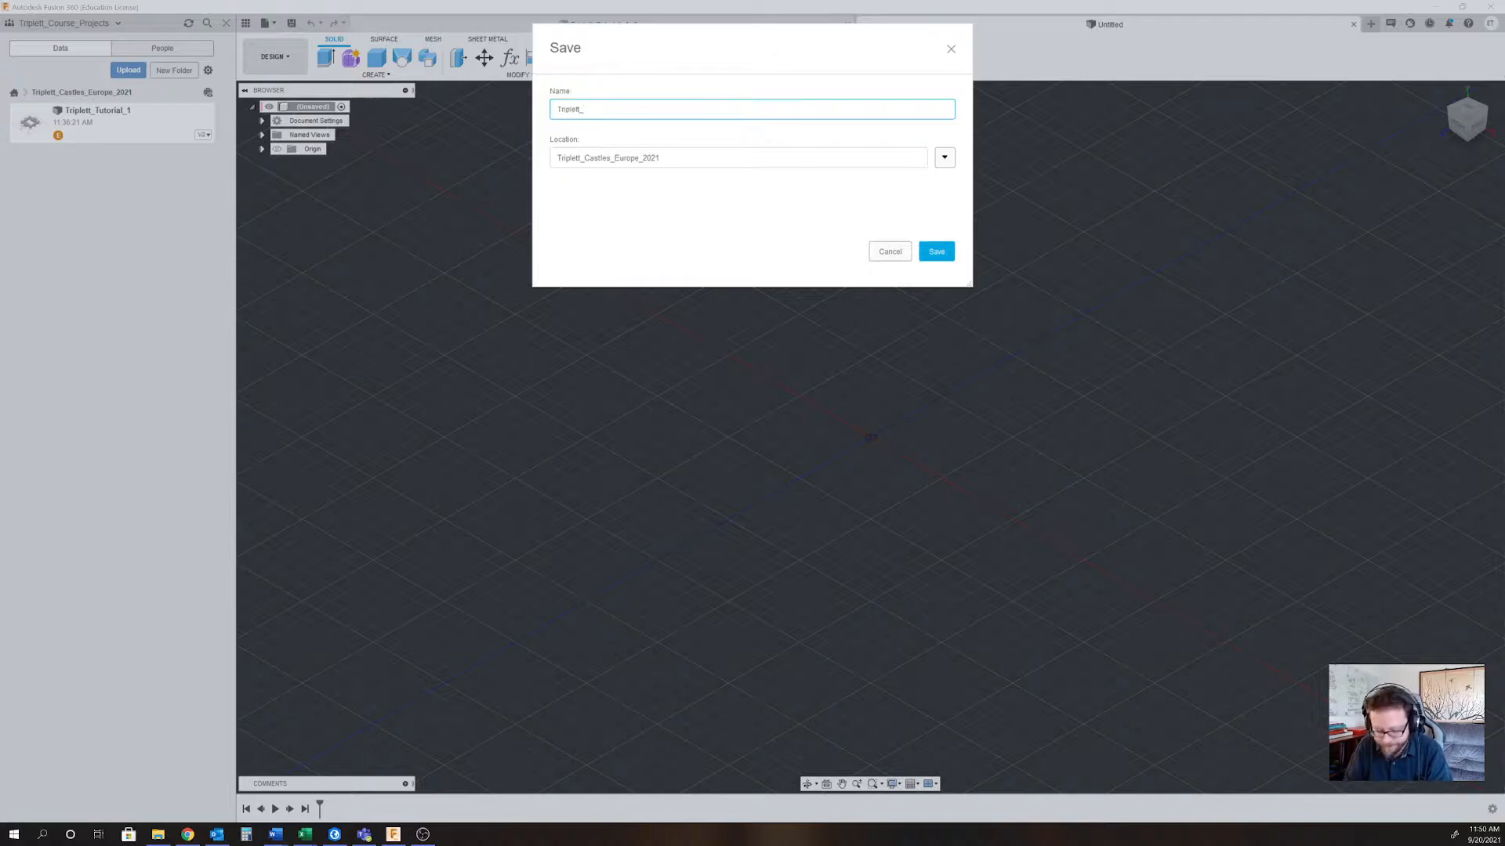
type("Castles_")
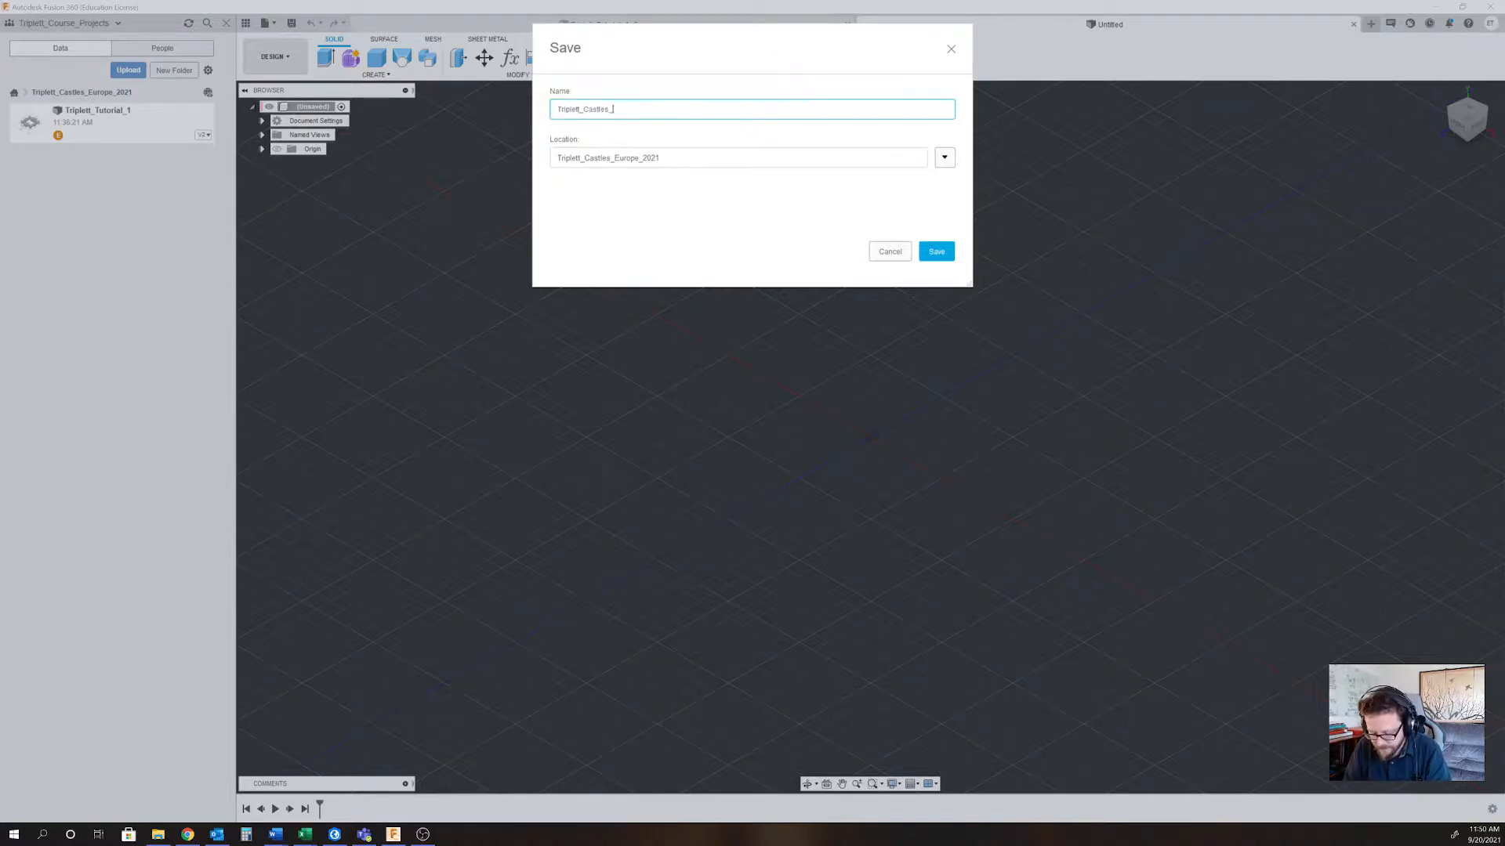
type("Lab01")
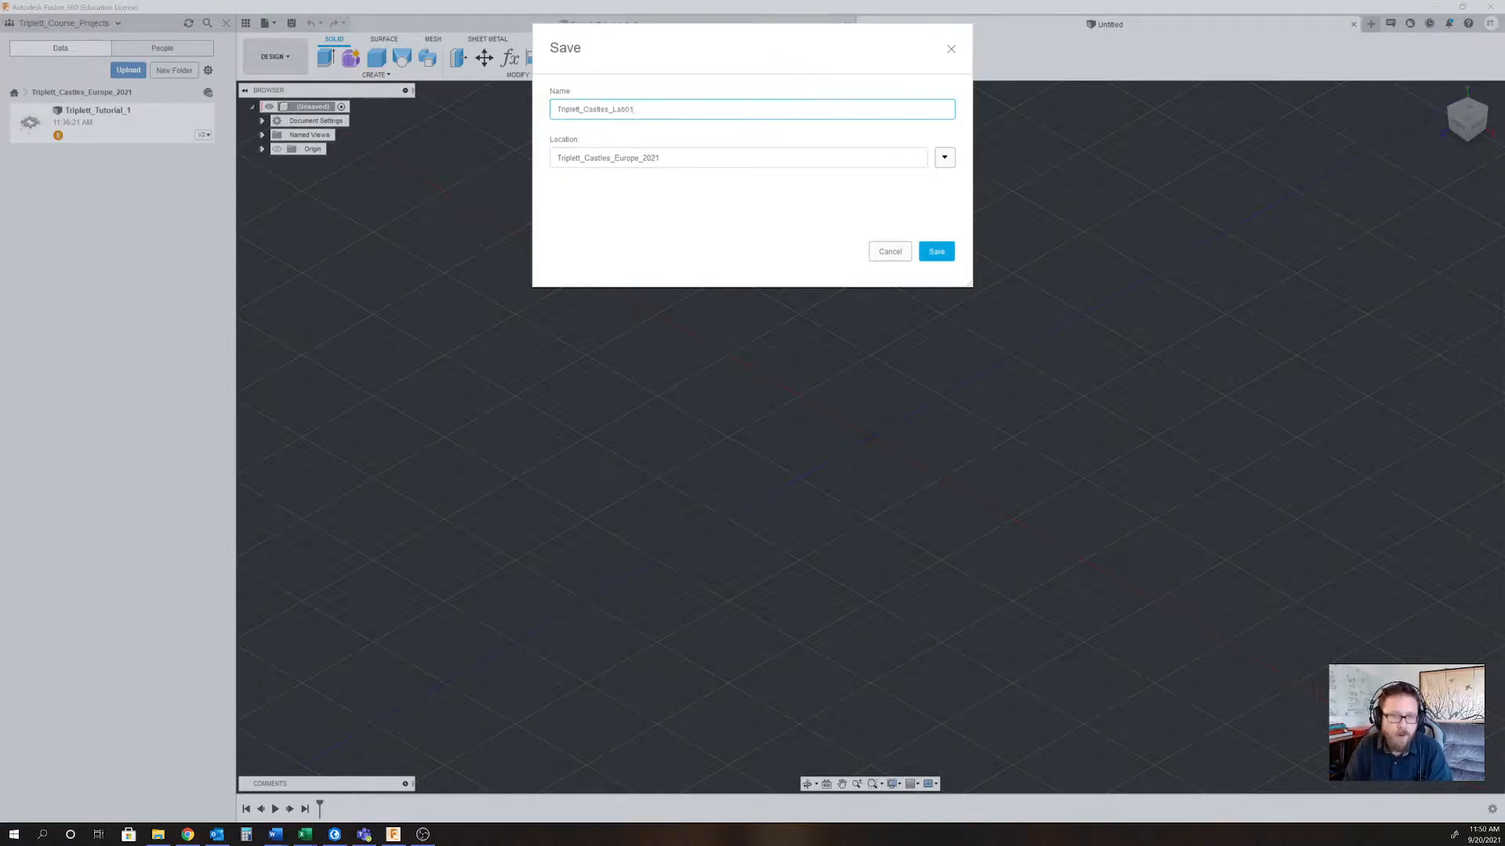
left_click(948, 253)
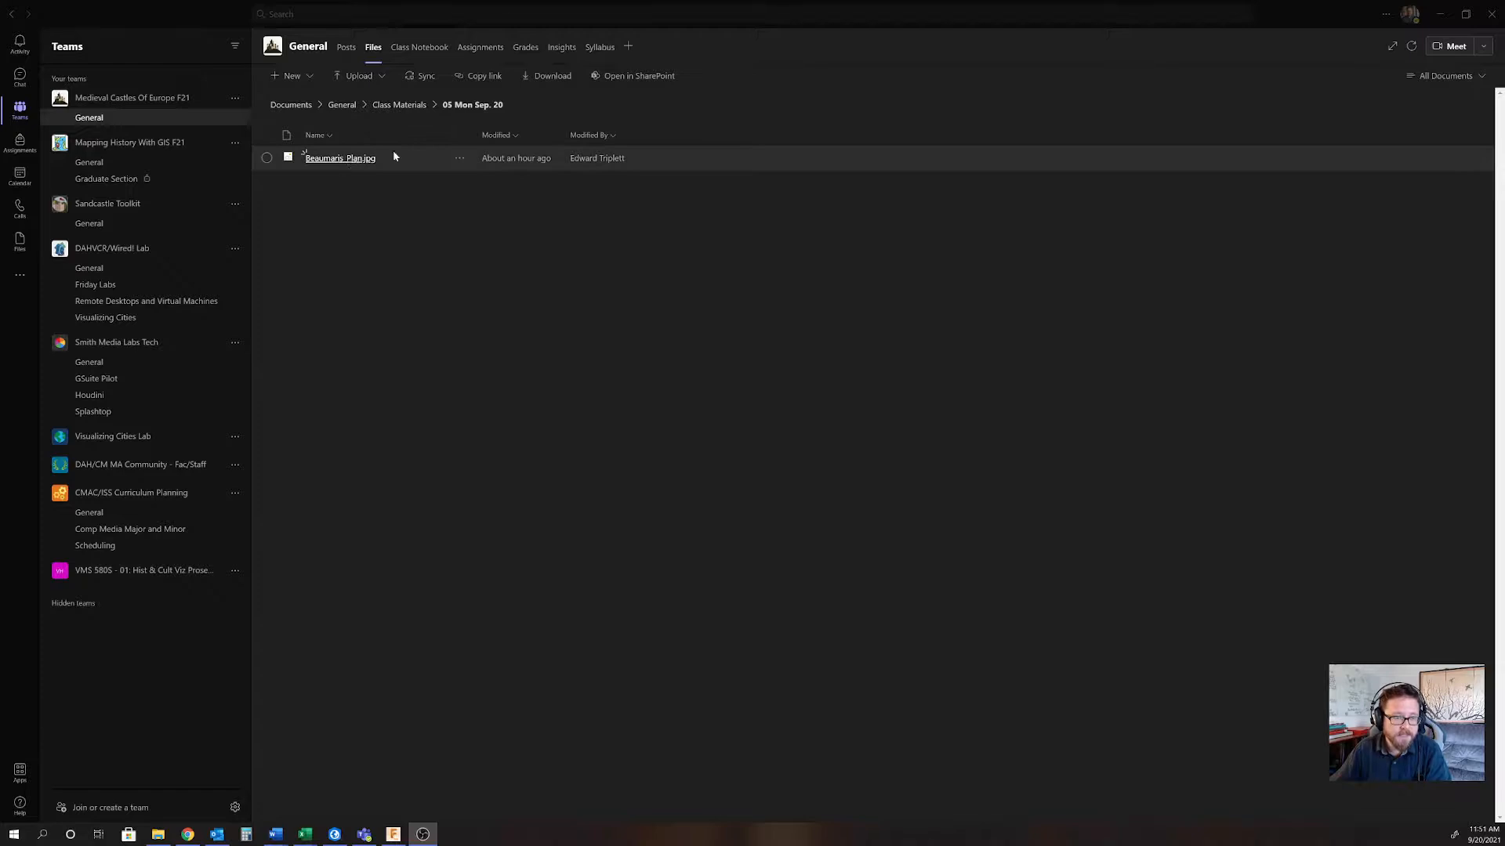
From the team's Class Materials, open the 05 Mon Sep. 20 folder and preview Beaumaris_Plan.jpg.
left_click(398, 105)
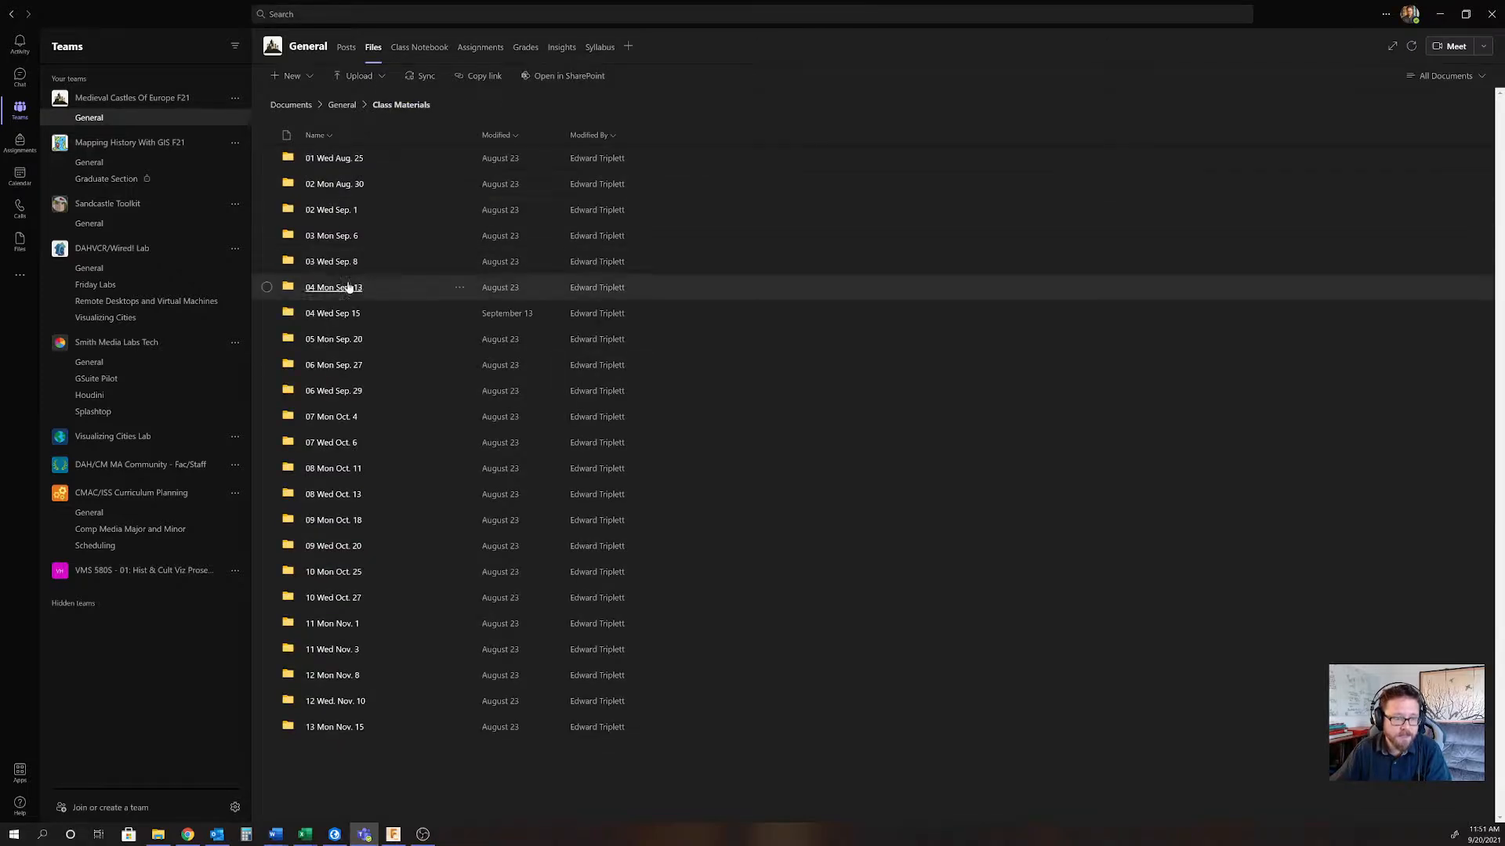
left_click(350, 340)
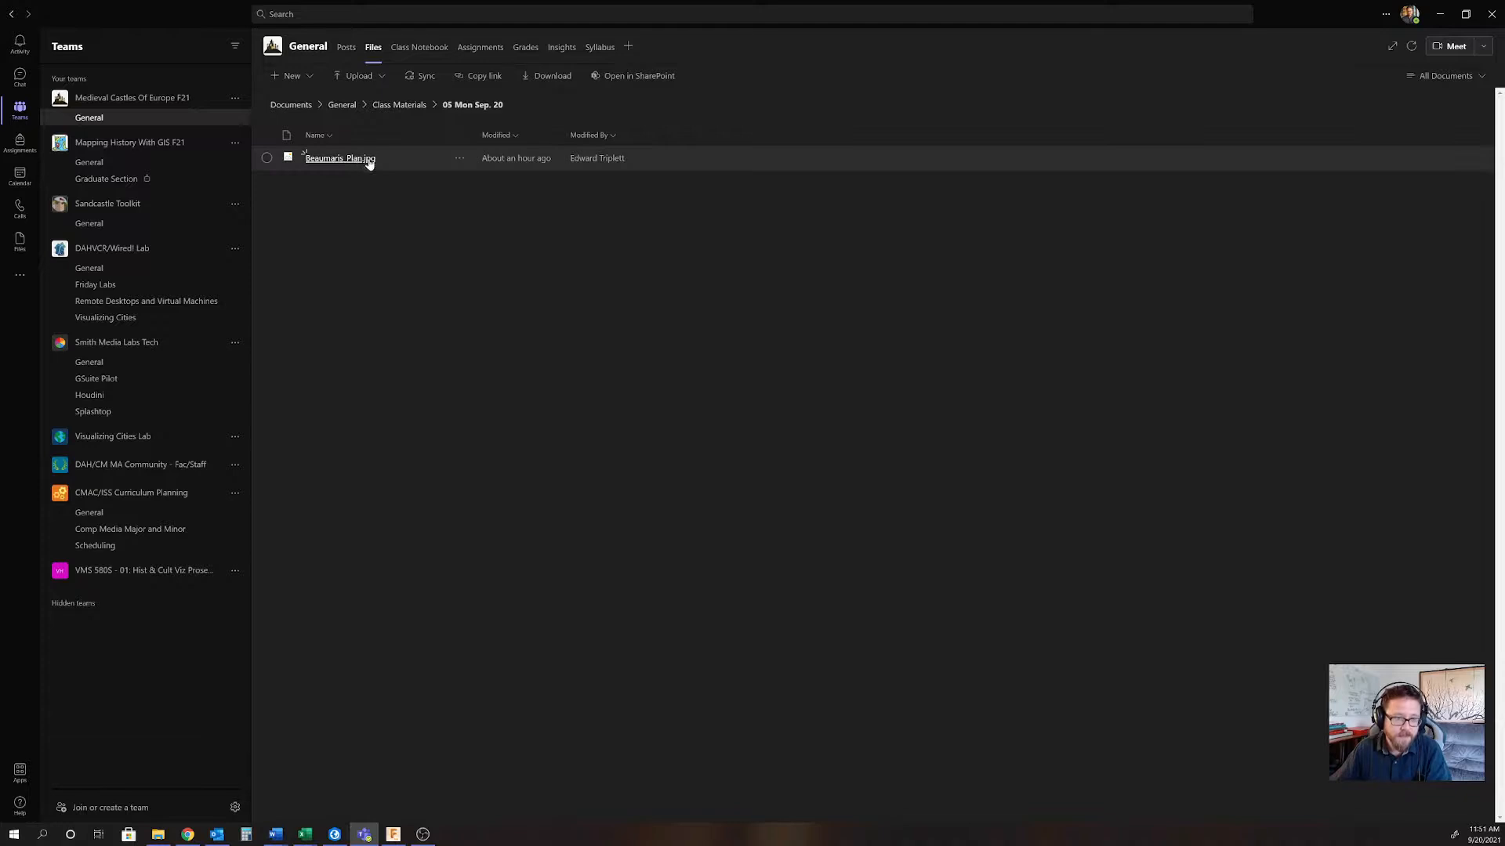
left_click(368, 158)
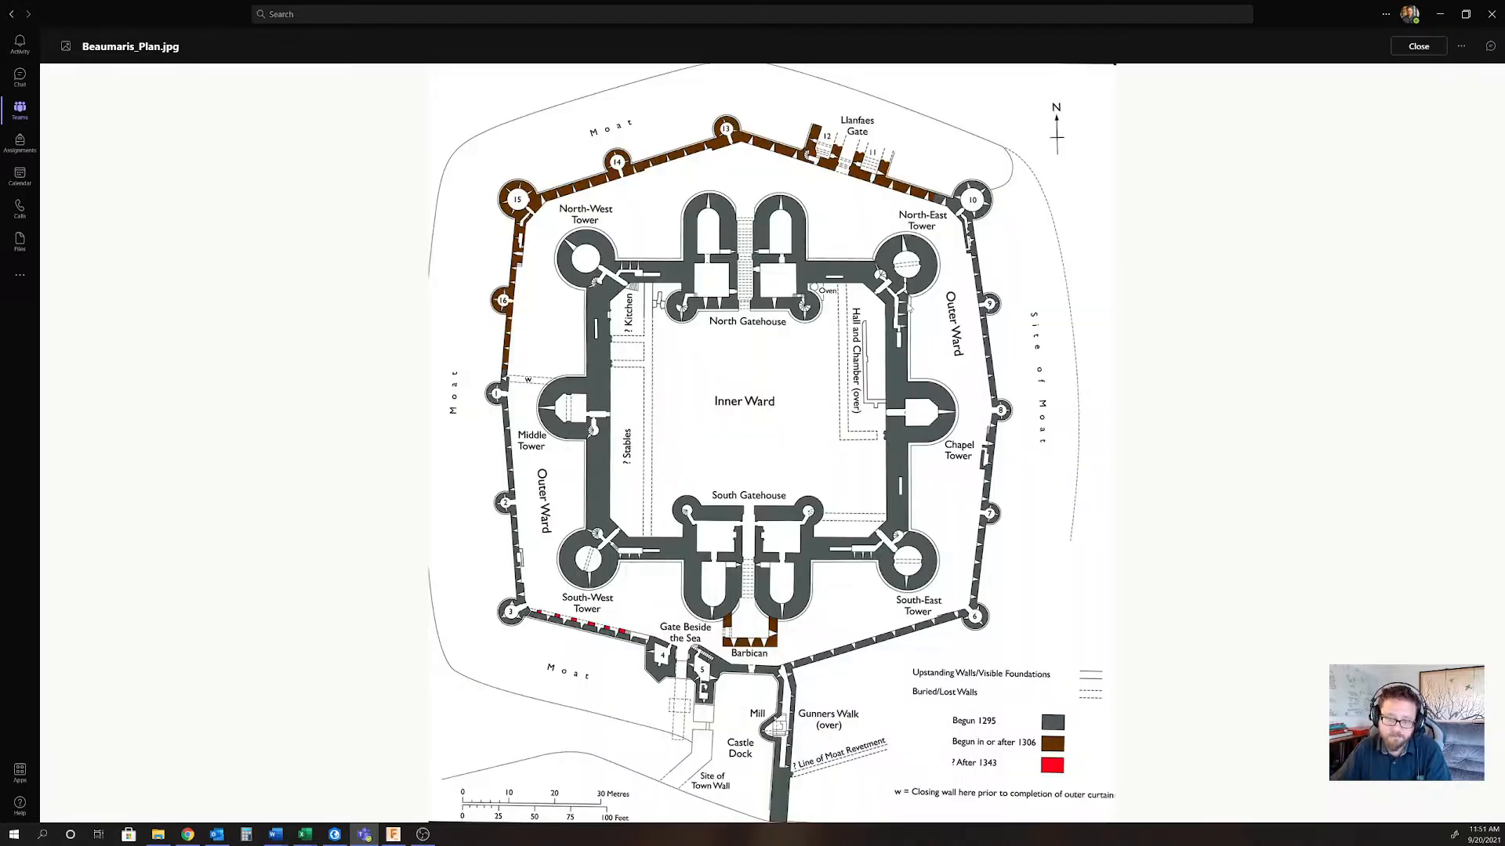
Check the download option for the castle plan image, close its preview and return to Fusion 360.
left_click(1461, 46)
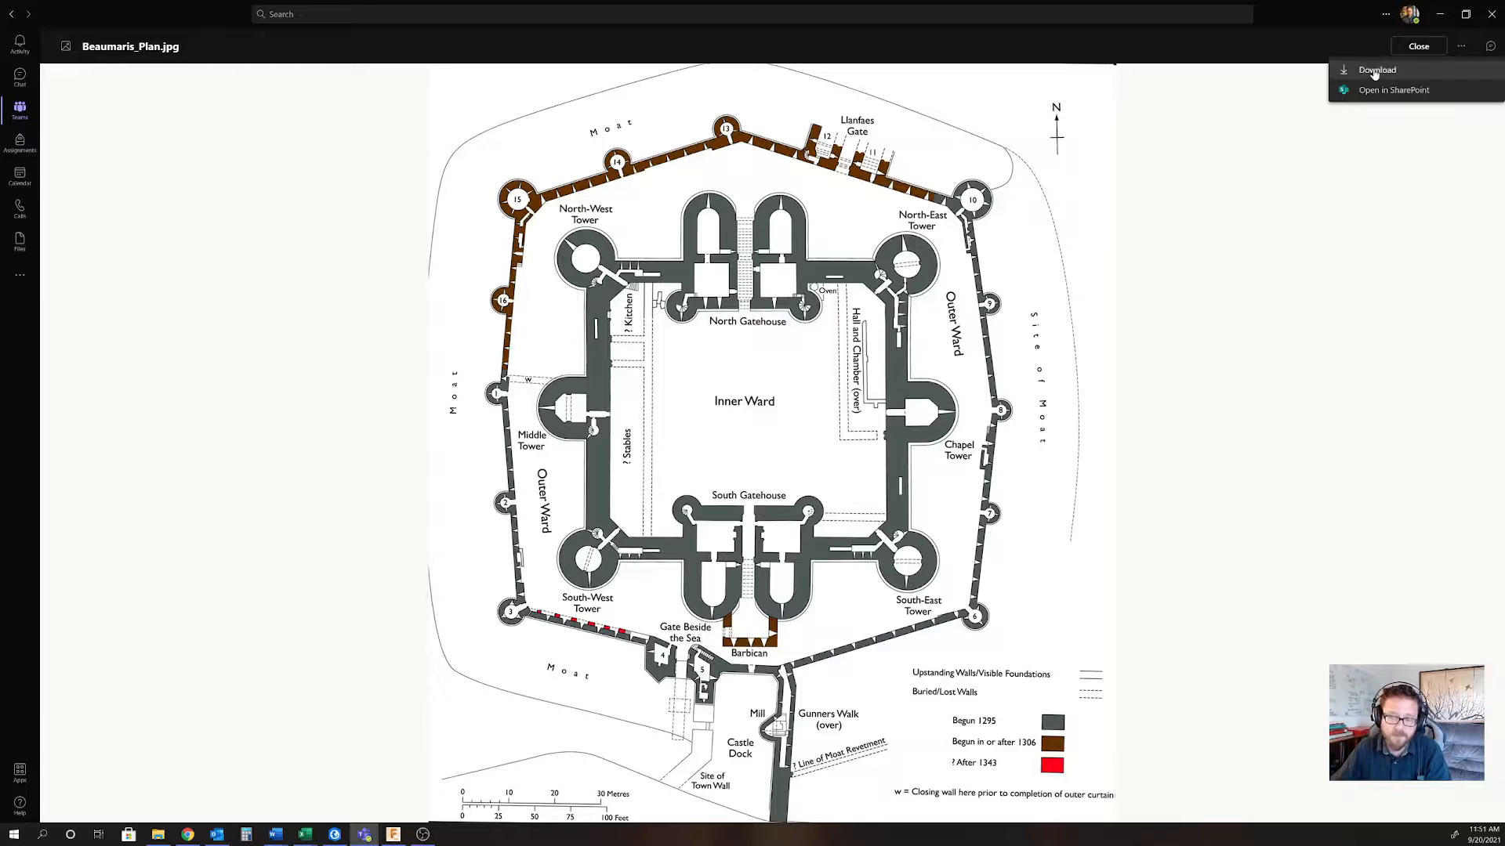
left_click(1418, 48)
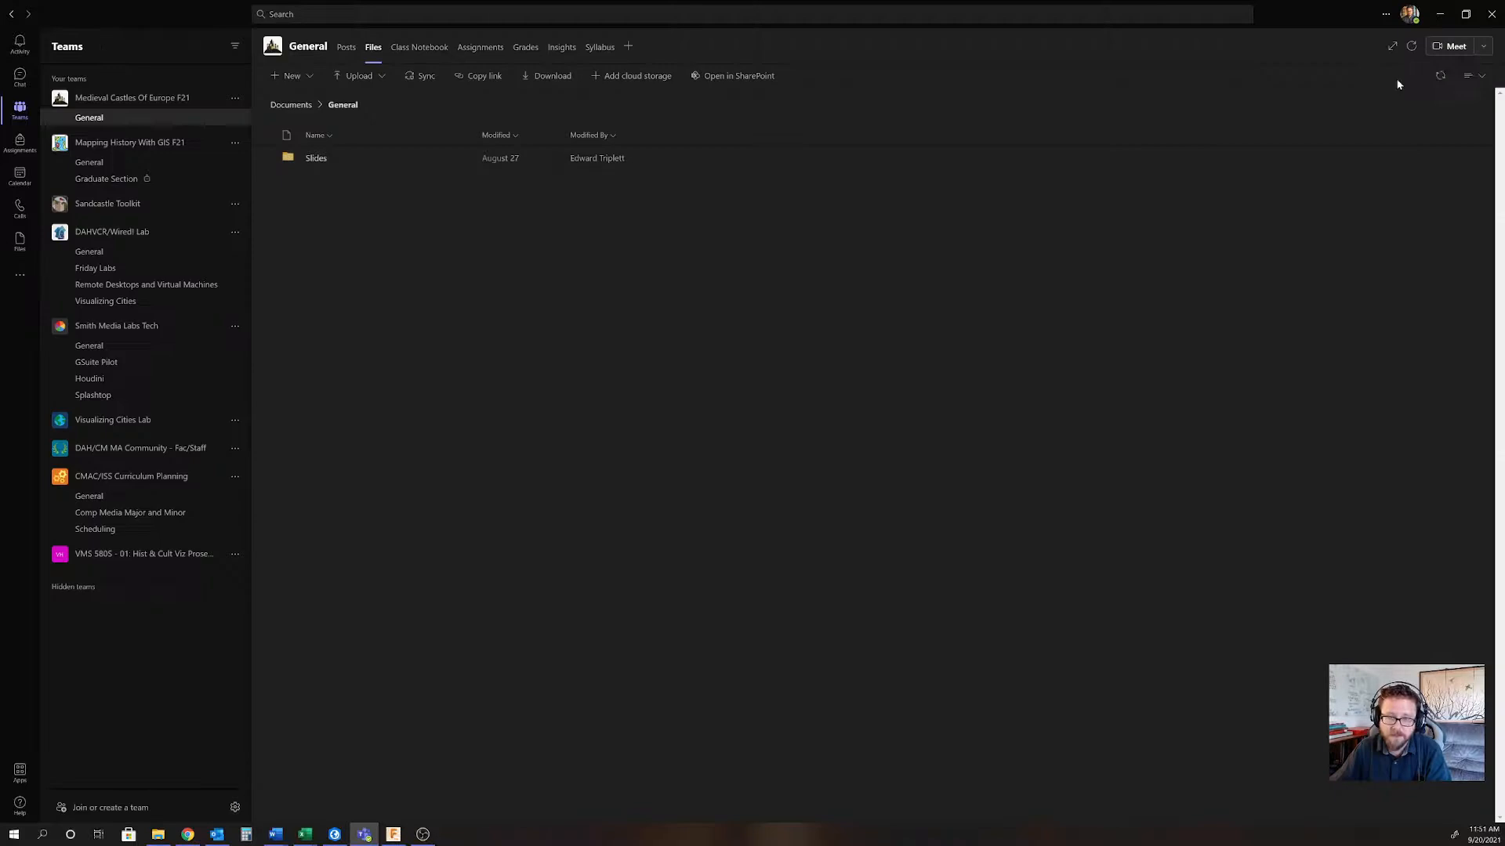
left_click(1439, 16)
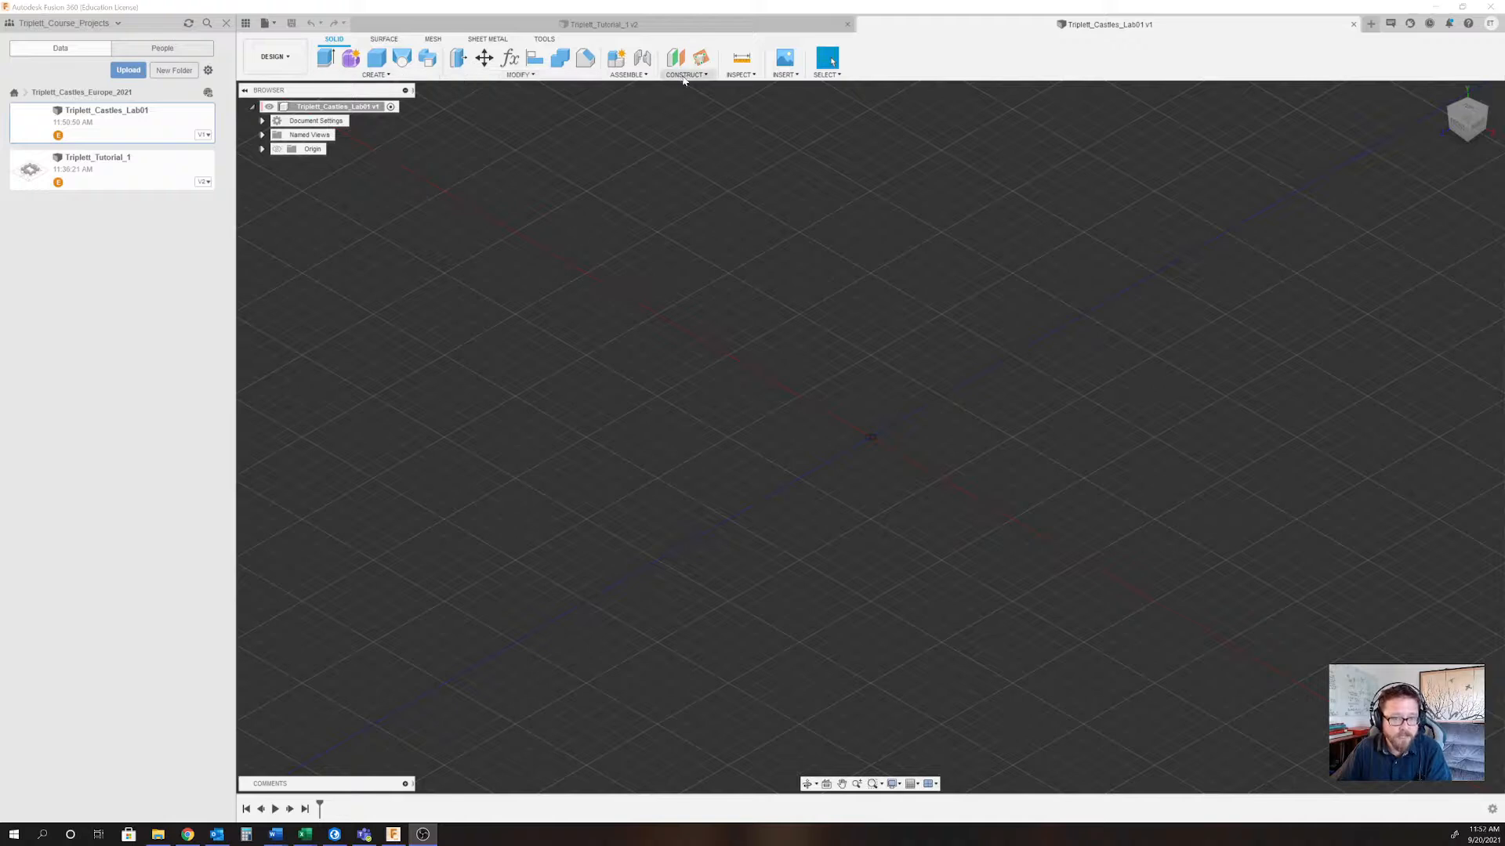
Insert Beaumaris_Plan.jpg from the computer's Downloads folder as a canvas on the horizontal XZ origin plane, using the top view.
left_click(795, 75)
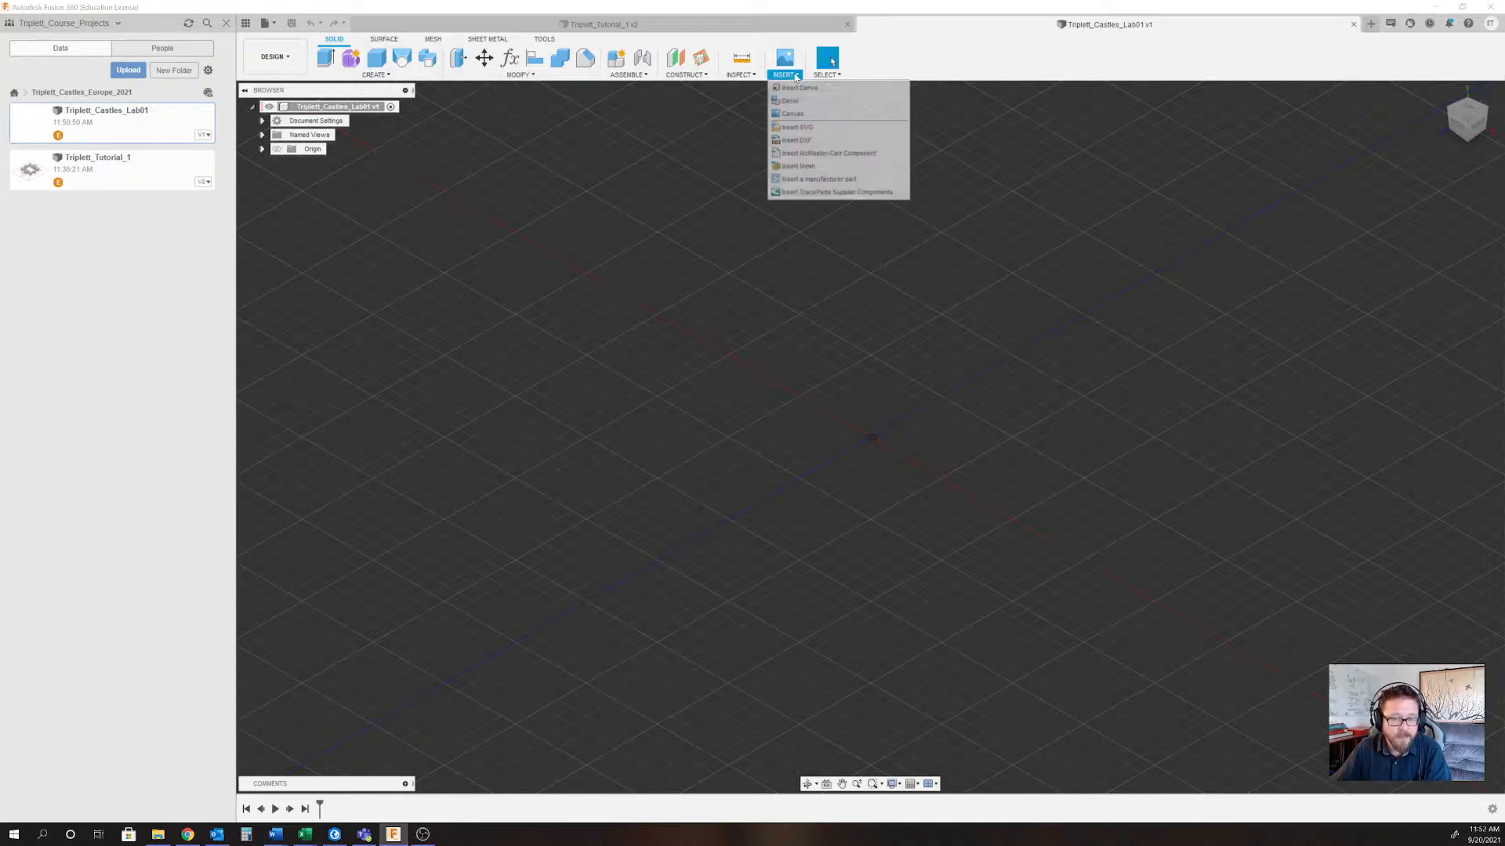
left_click(796, 114)
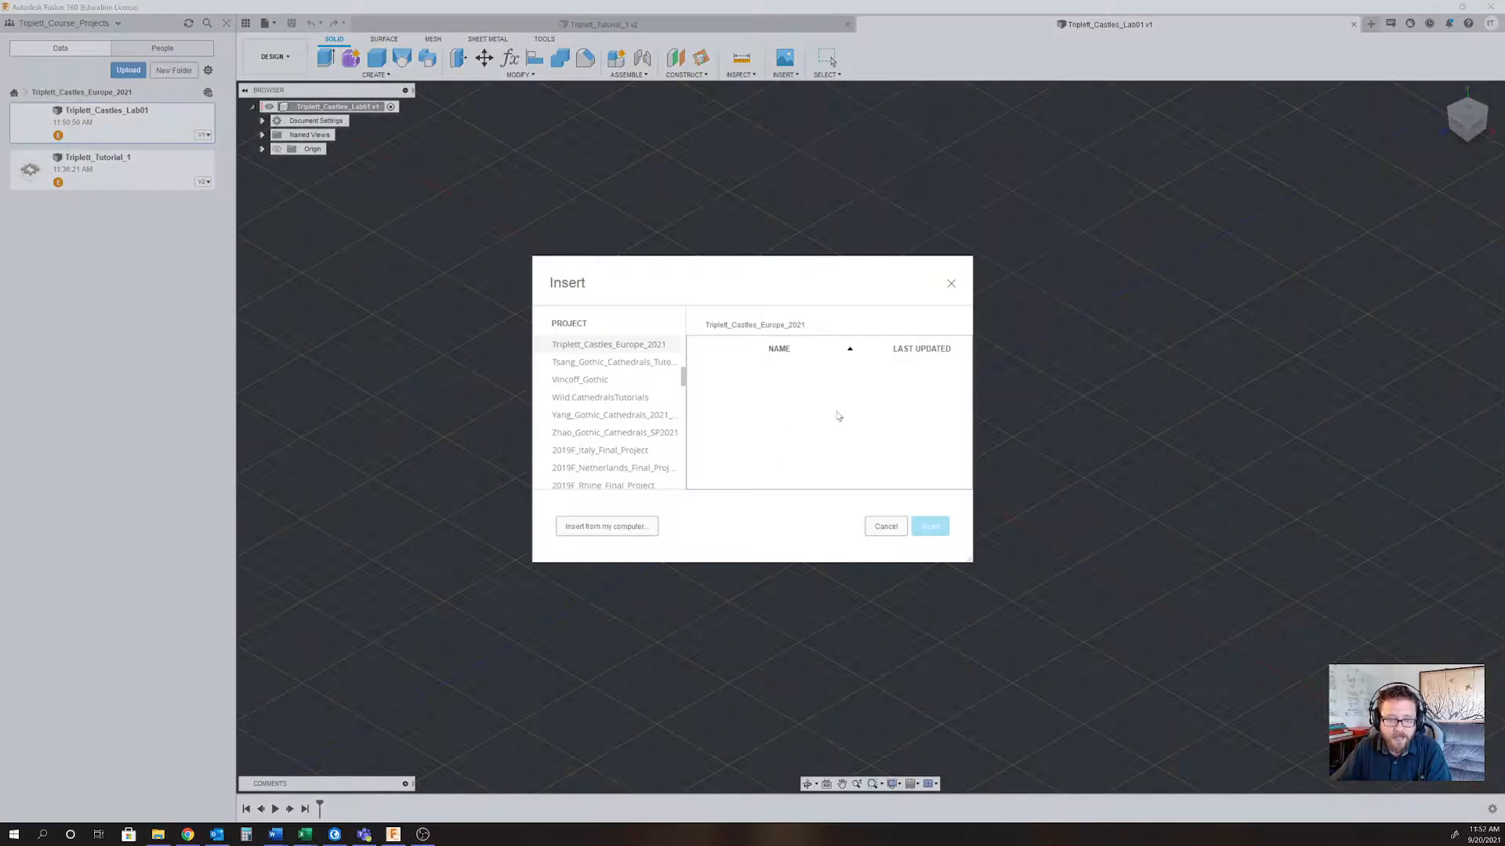
left_click(608, 526)
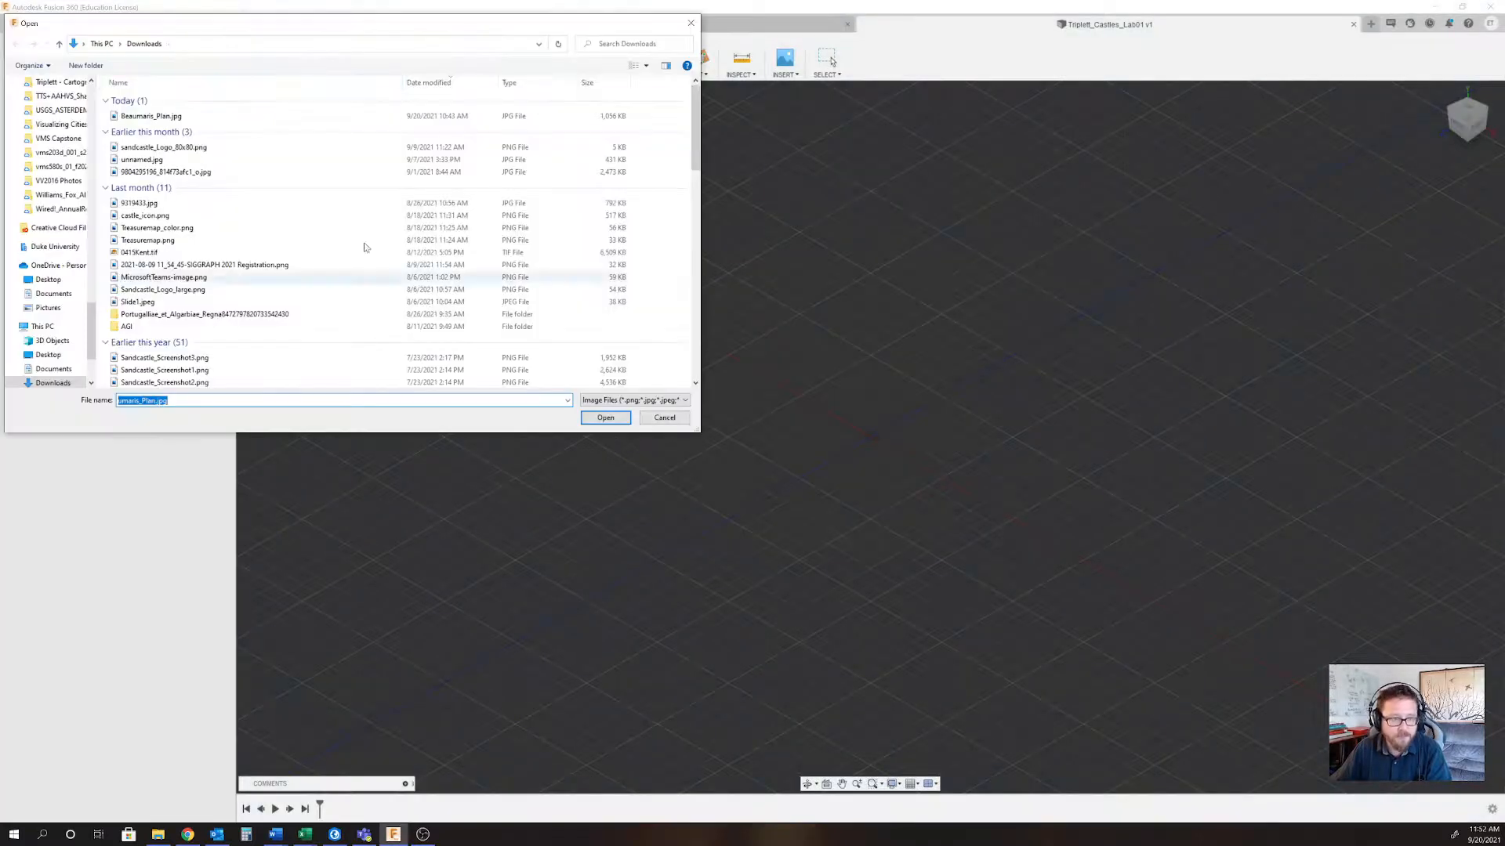
left_click(151, 116)
left_click(612, 417)
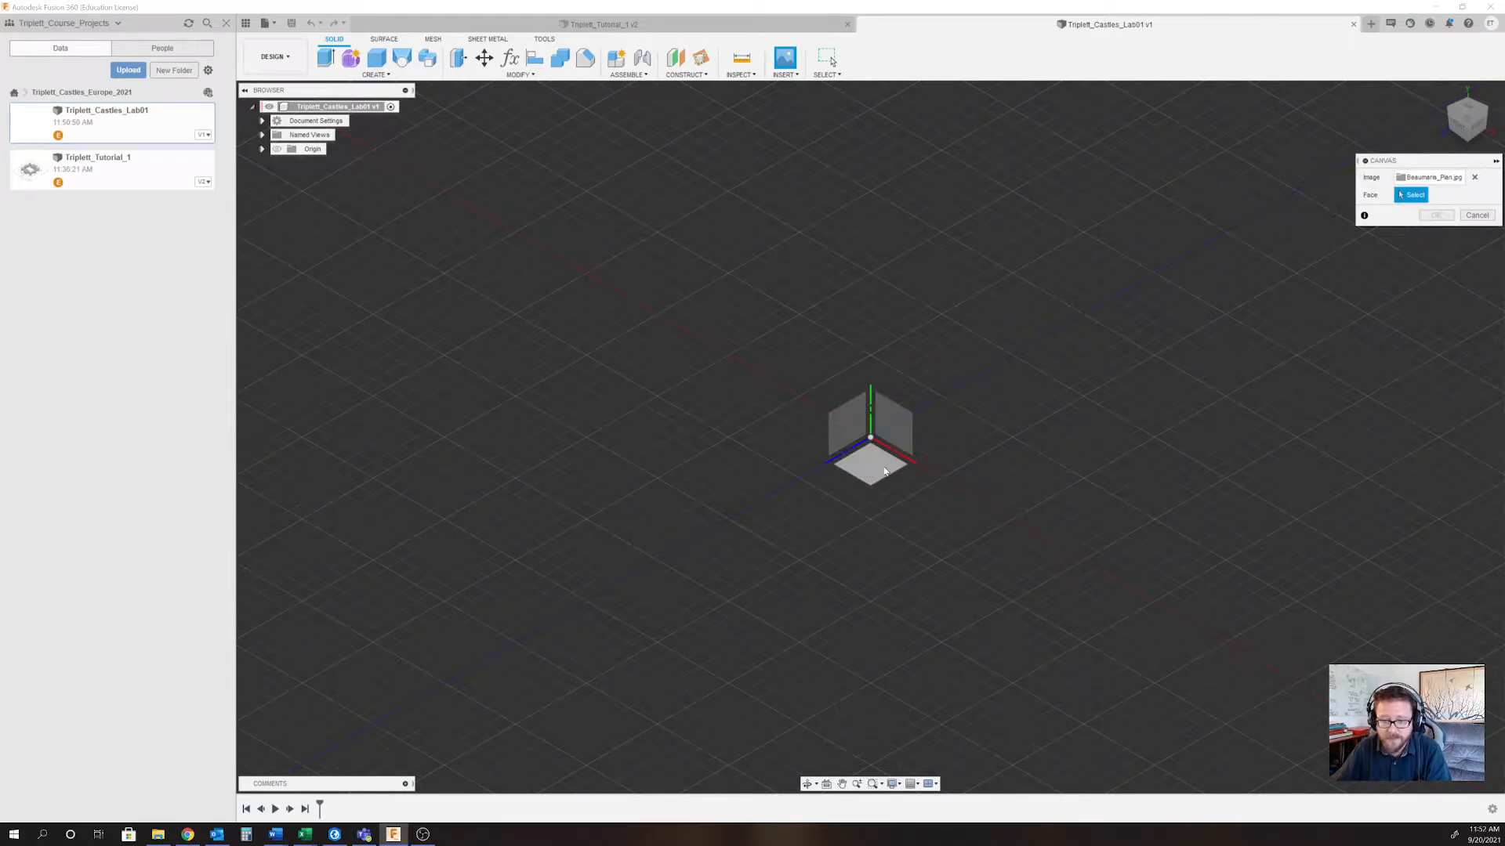
left_click(1468, 112)
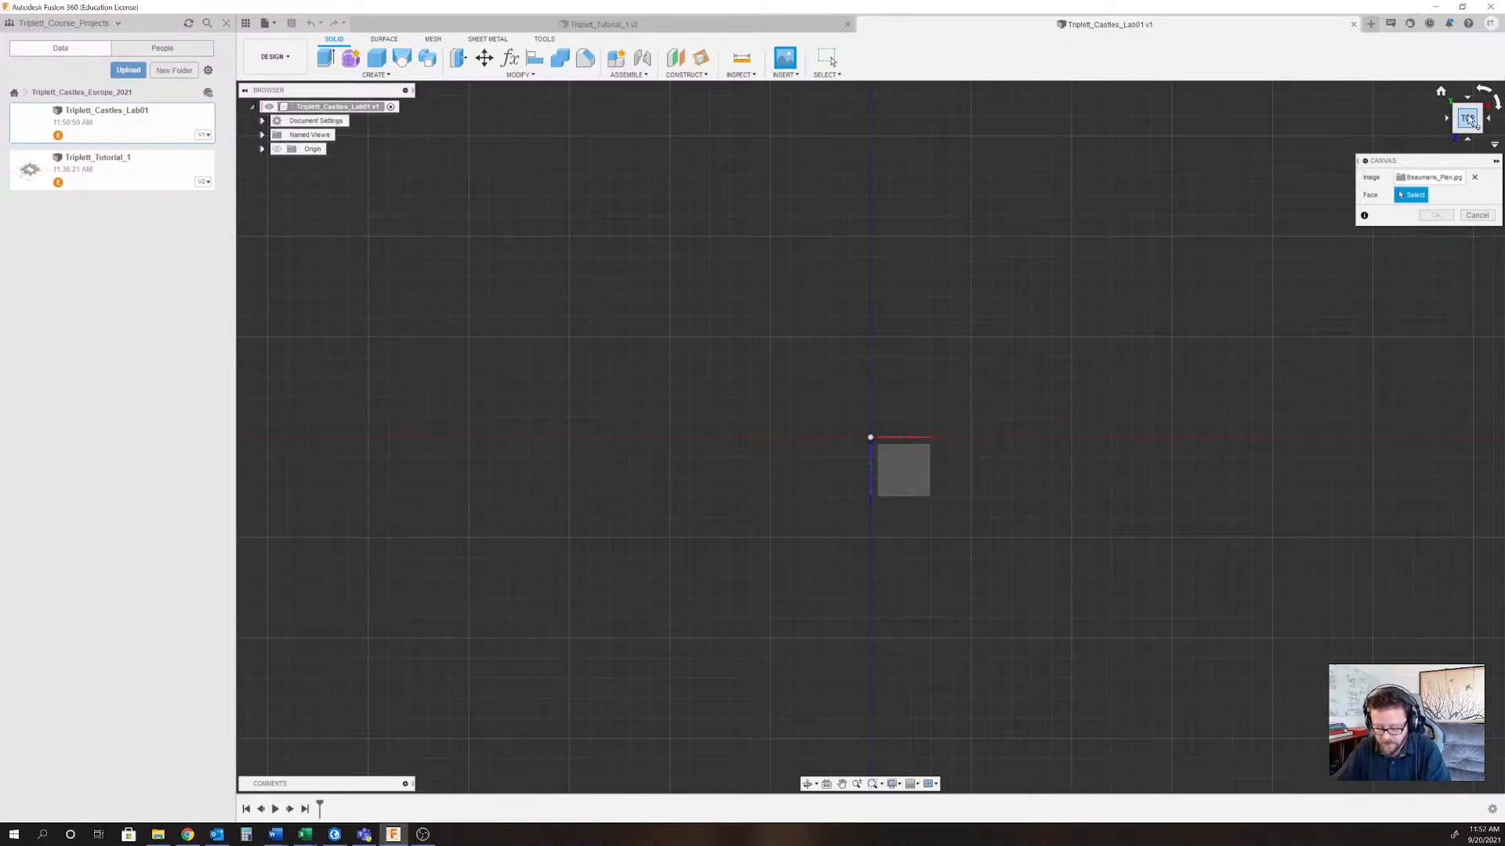
left_click(910, 475)
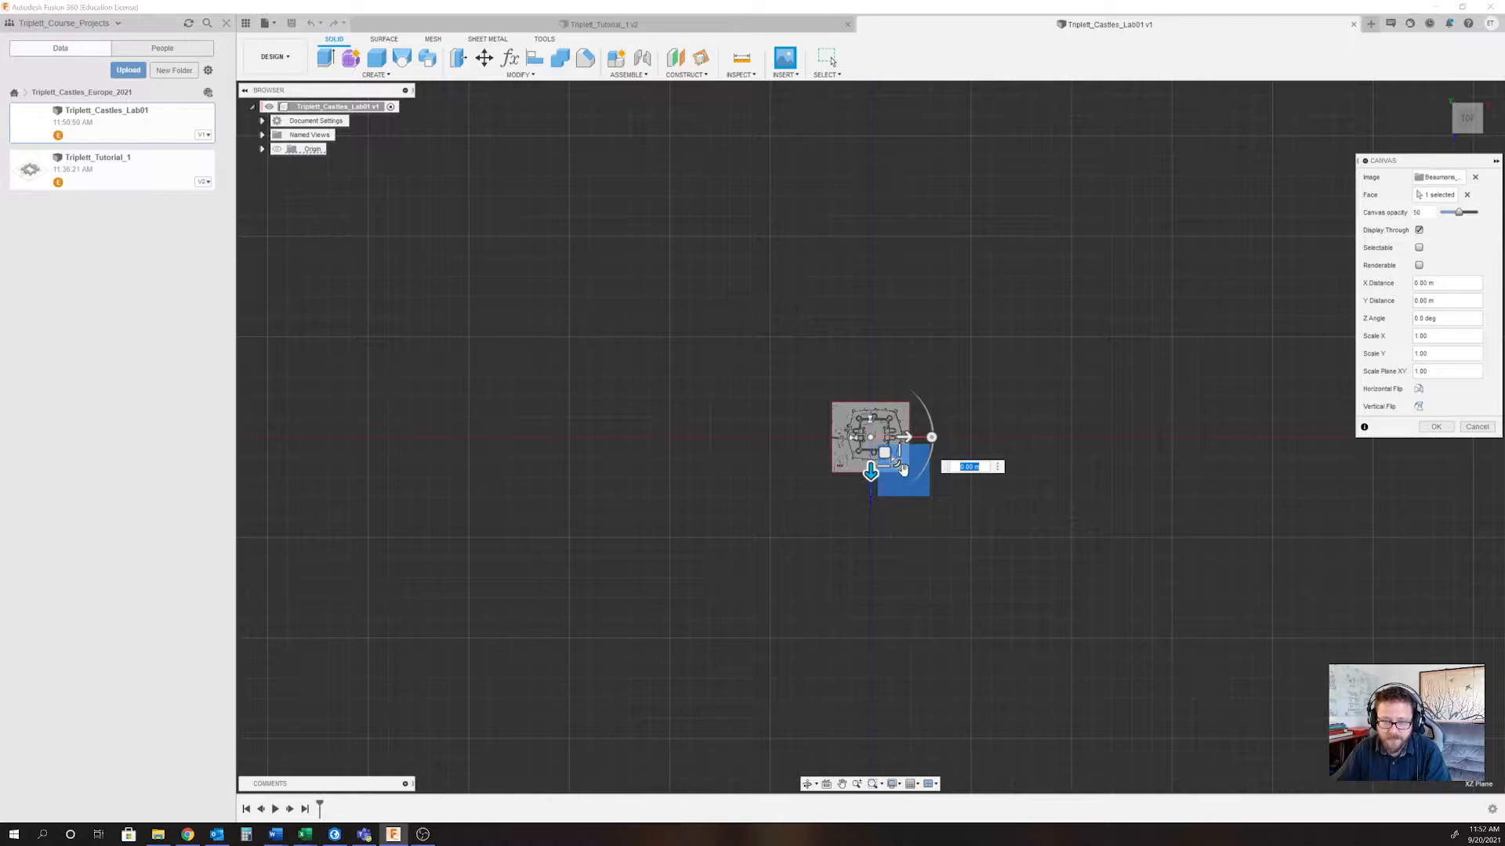
Scale the plan canvas uniformly to about 6.3 times and rotate it 90 degrees so north points up.
left_click_drag(898, 464, 1302, 674)
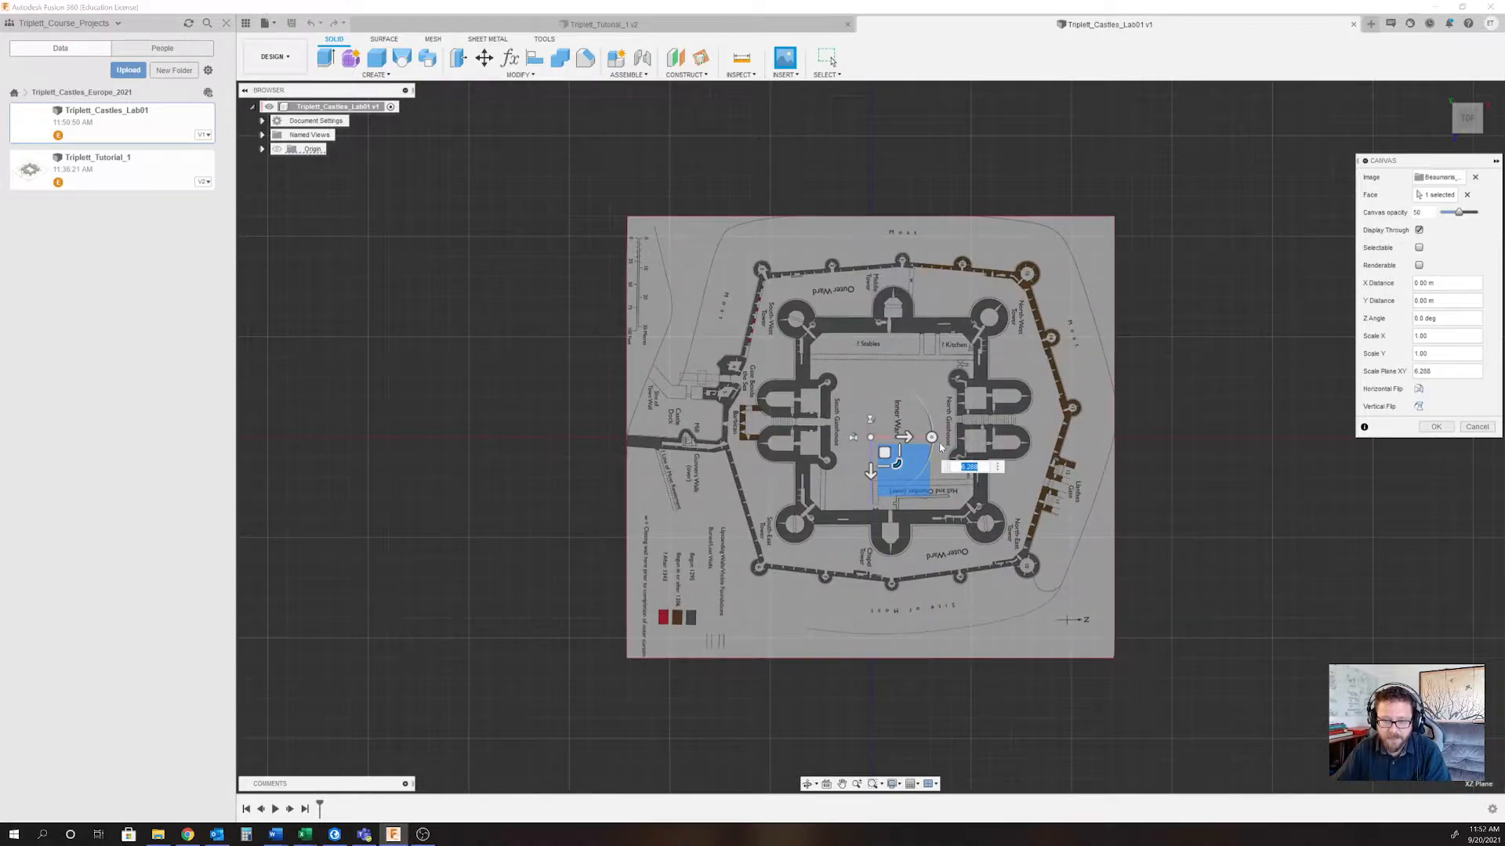
left_click_drag(931, 437, 869, 374)
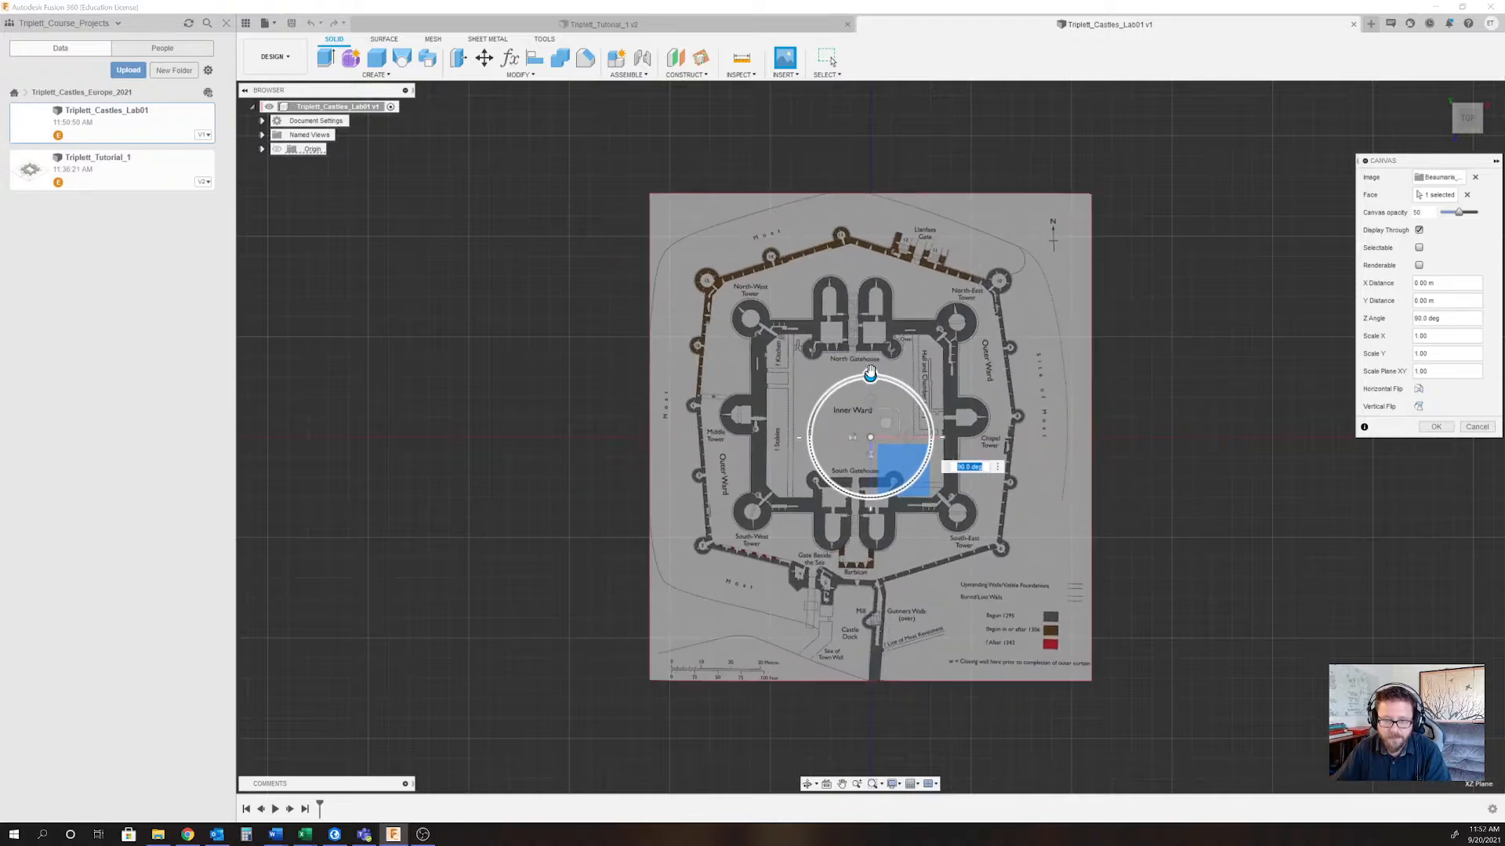
Move the plan canvas about 0.059 m in X and 0.064 m in Y so its lower-left corner sits near the origin.
left_click_drag(873, 427, 1126, 156)
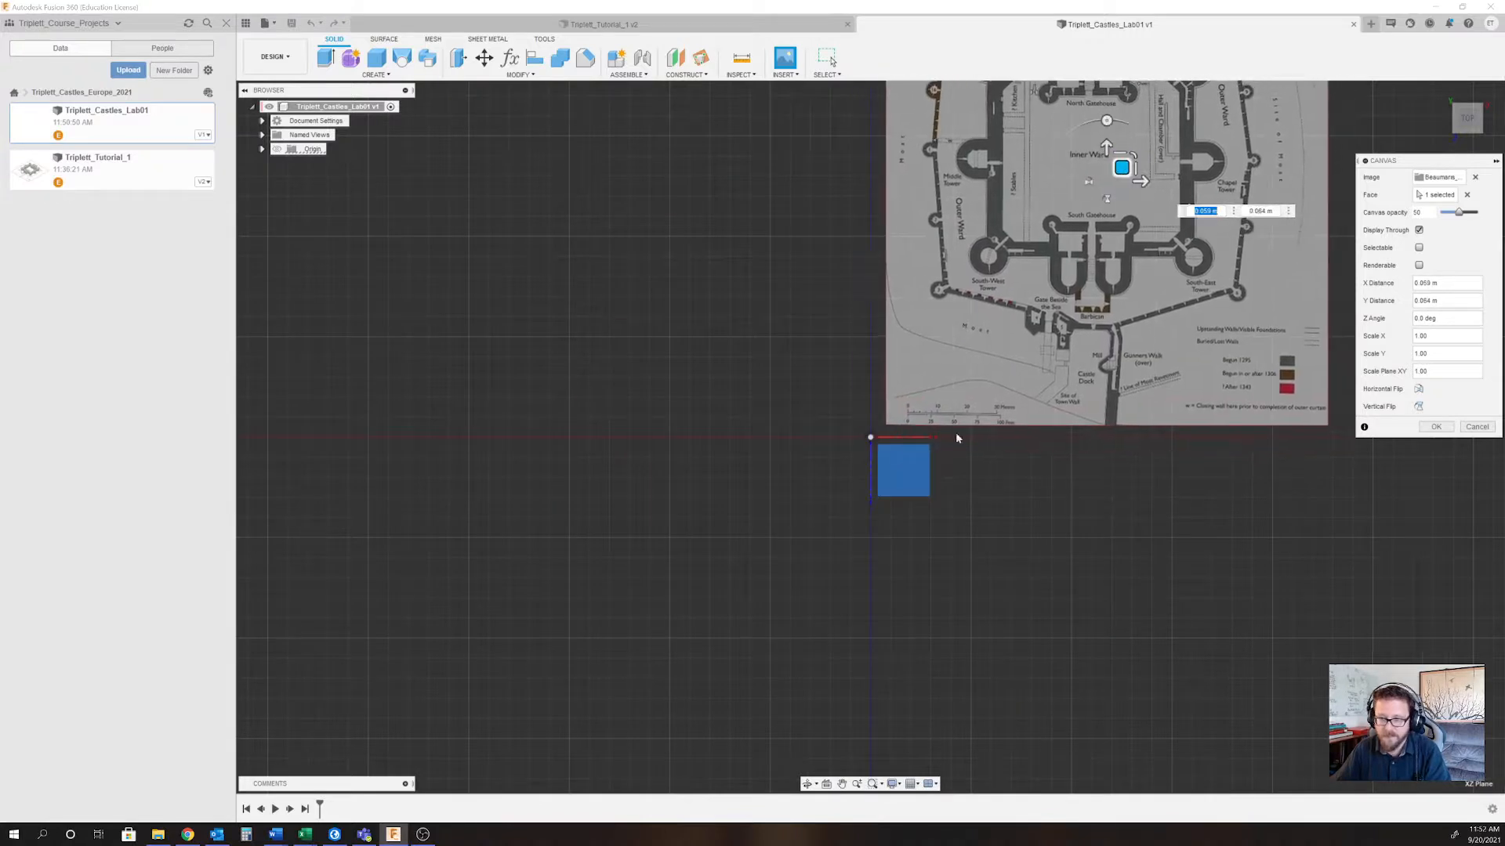
scroll(815, 537, "up", 2)
scroll(713, 592, "down", 4)
scroll(939, 294, "up", 2)
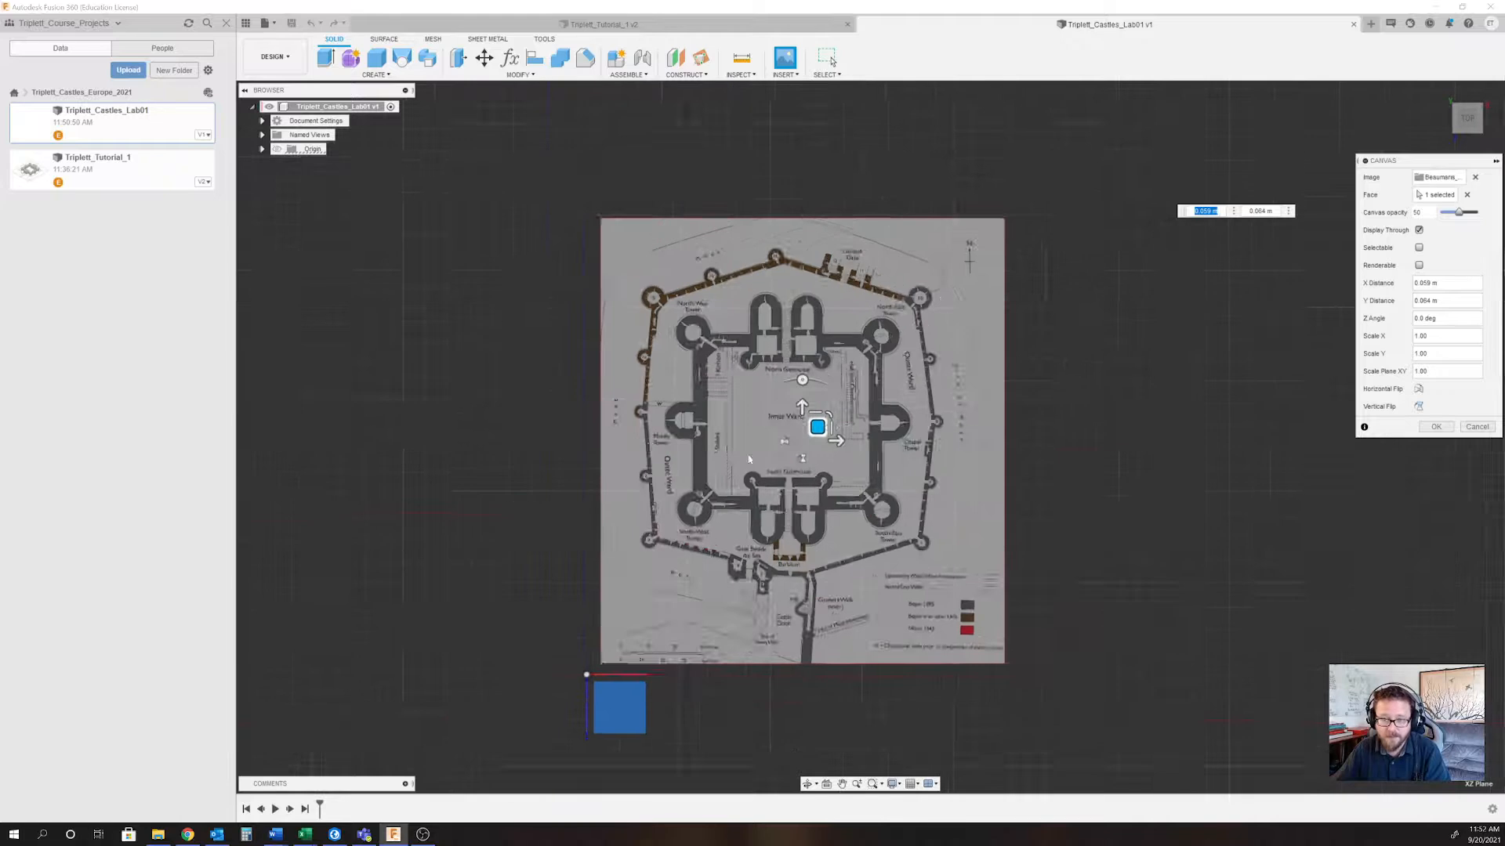
scroll(748, 458, "up", 1)
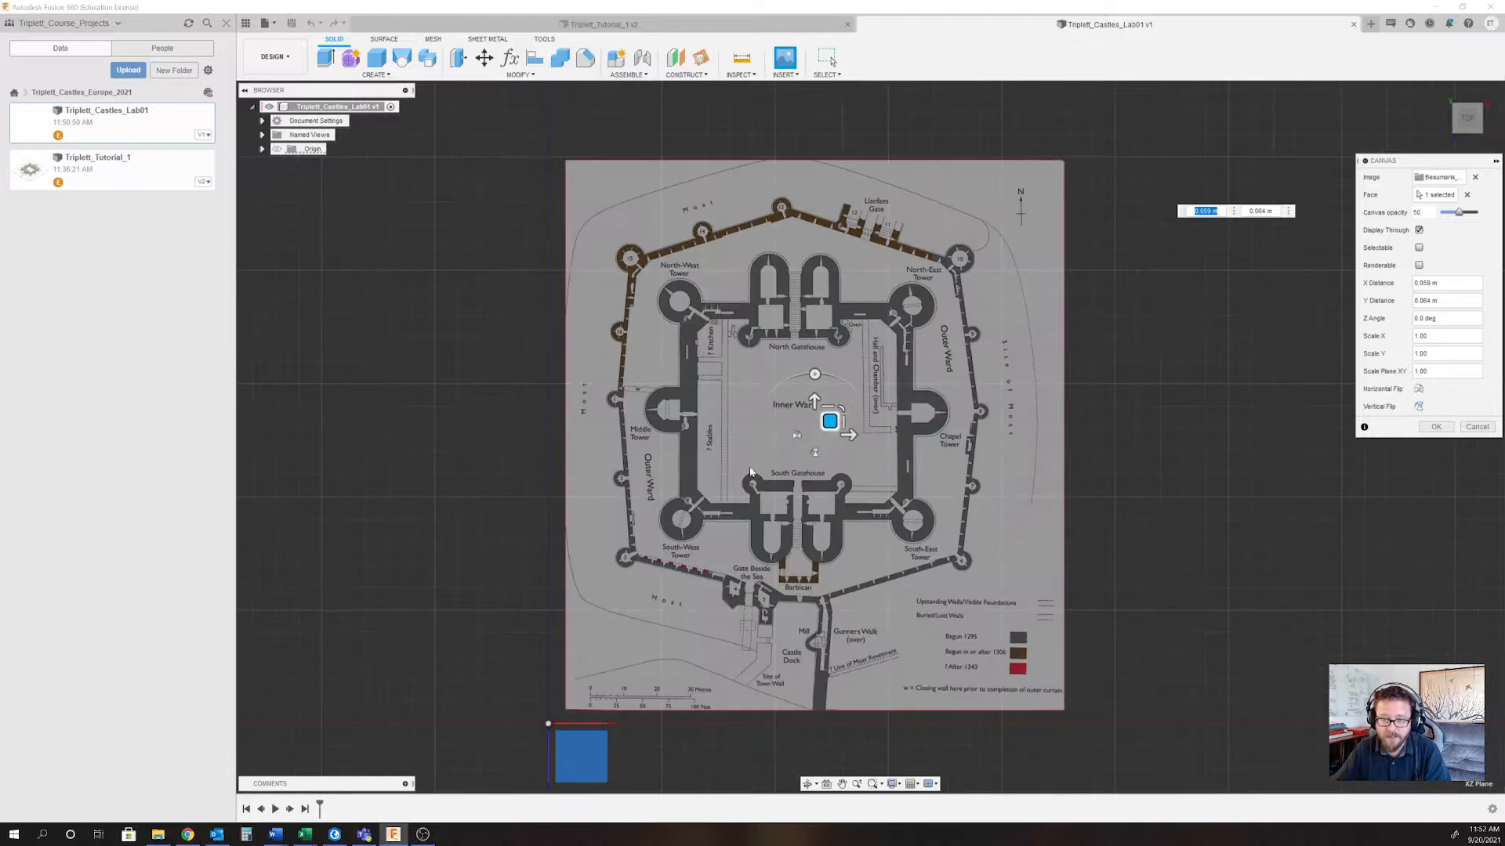
Accept the plan canvas and check the document's active unit type, leaving it at Meter.
left_click(264, 123)
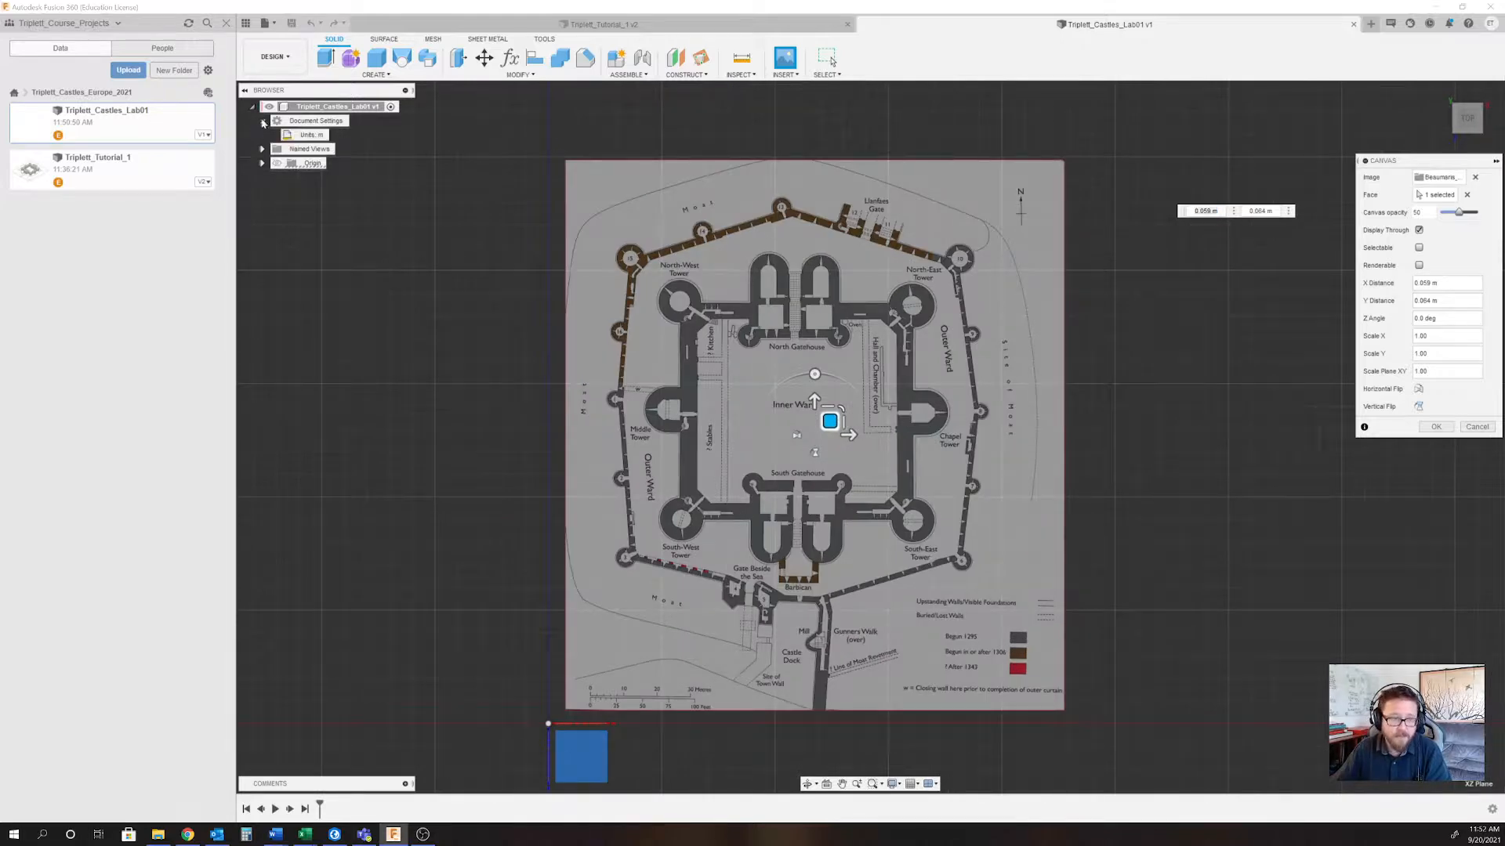
left_click(336, 135)
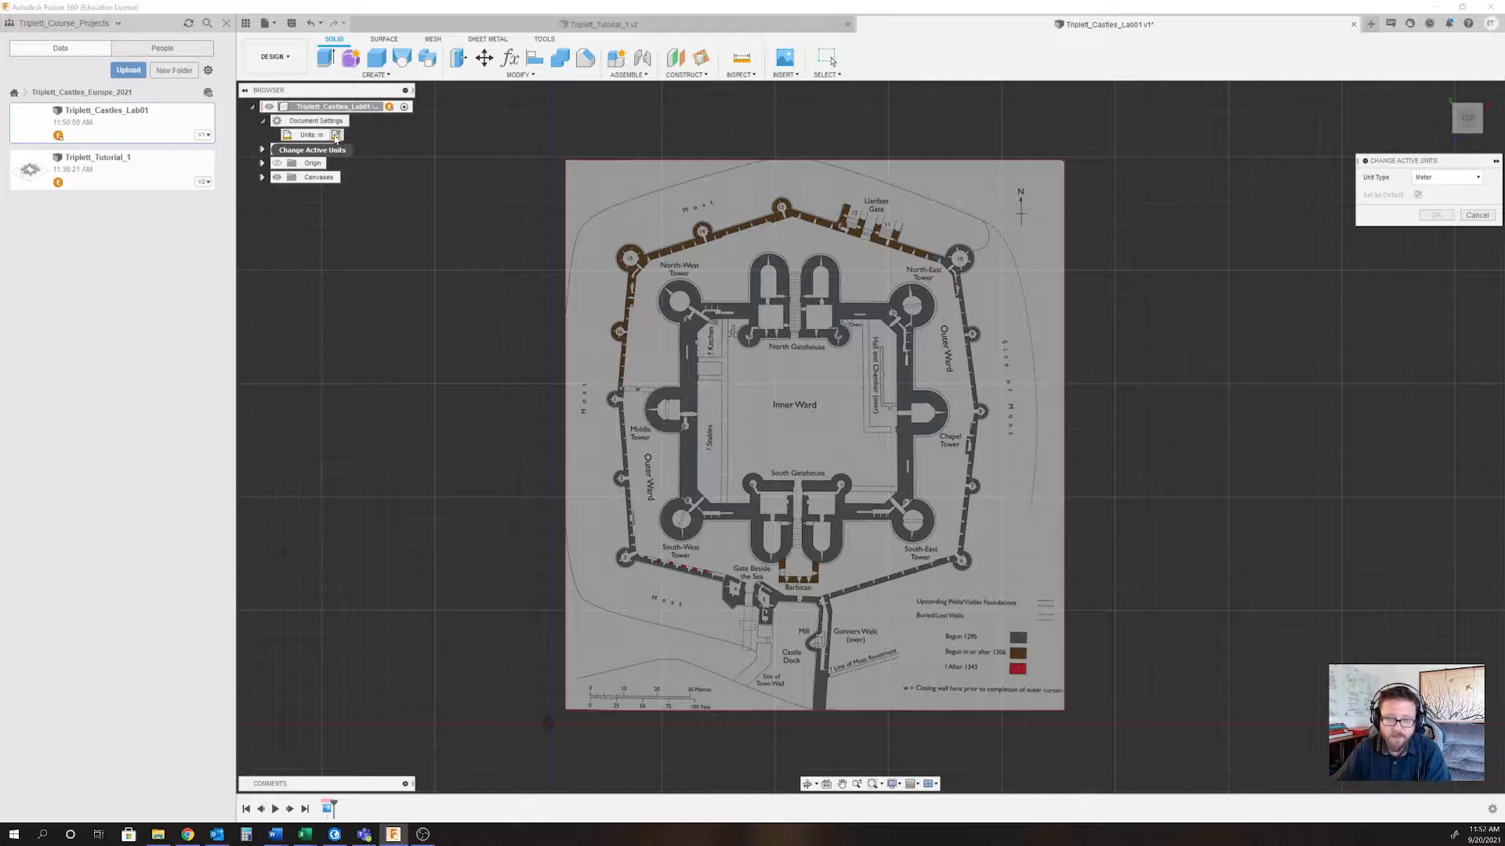
left_click(1446, 177)
left_click(1438, 221)
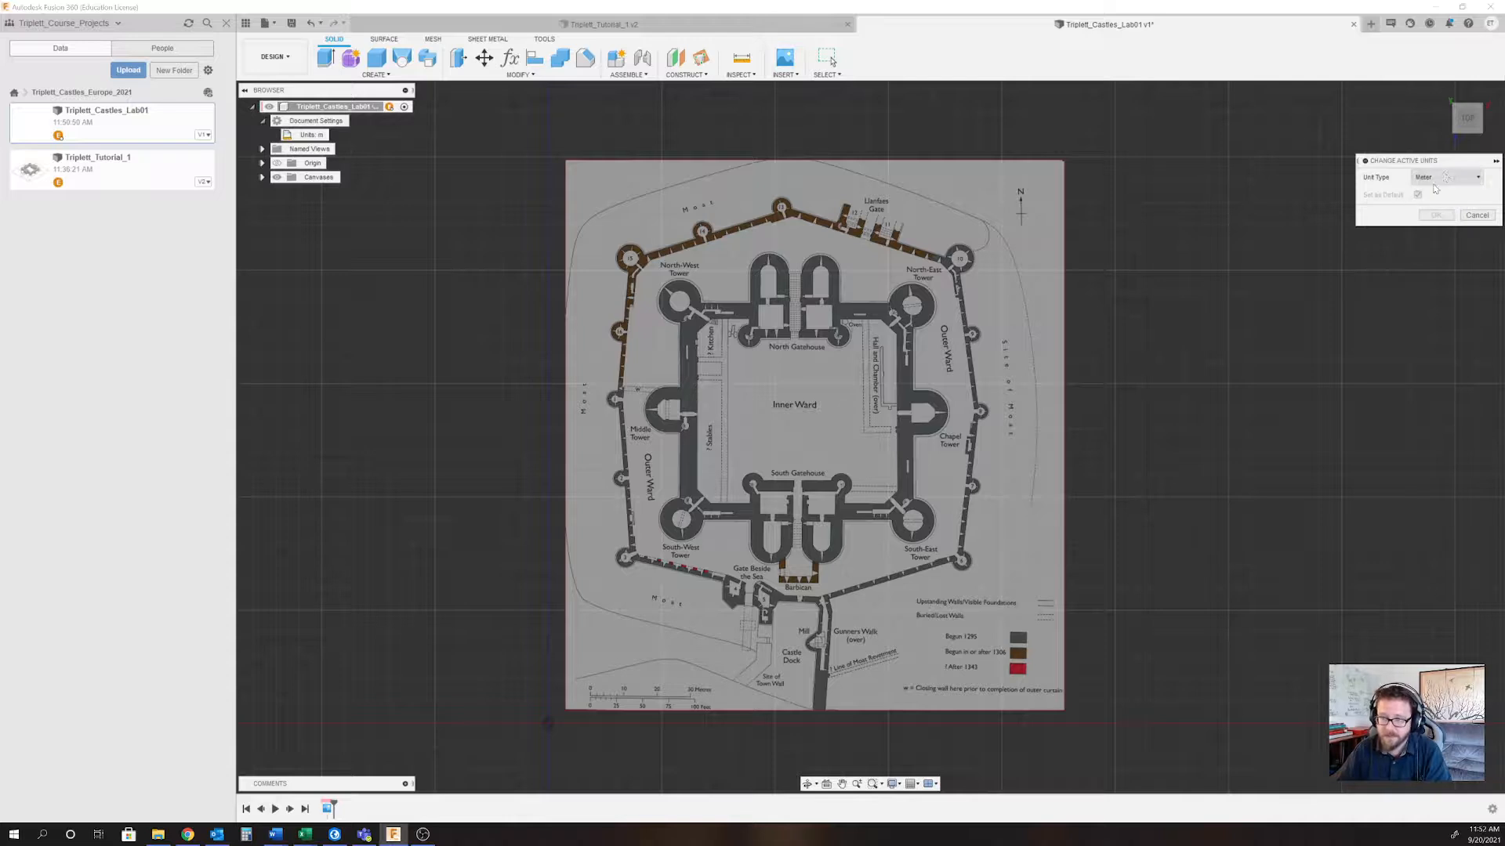
left_click(1476, 215)
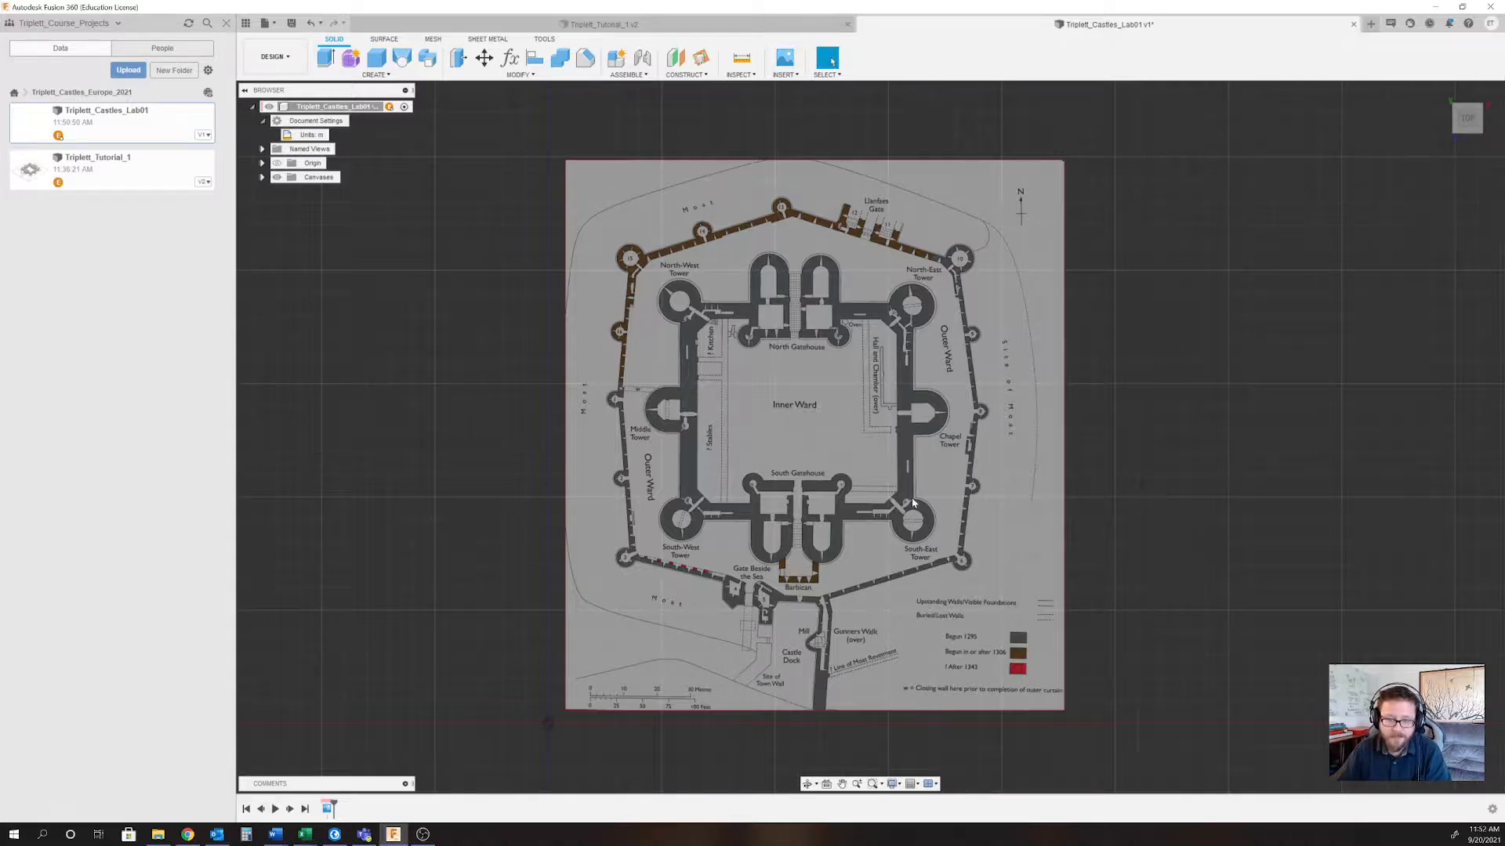
Start calibrating the Beaumaris_Plan canvas, with the first point at the 0 mark of the plan's metre scale bar.
left_click(318, 177)
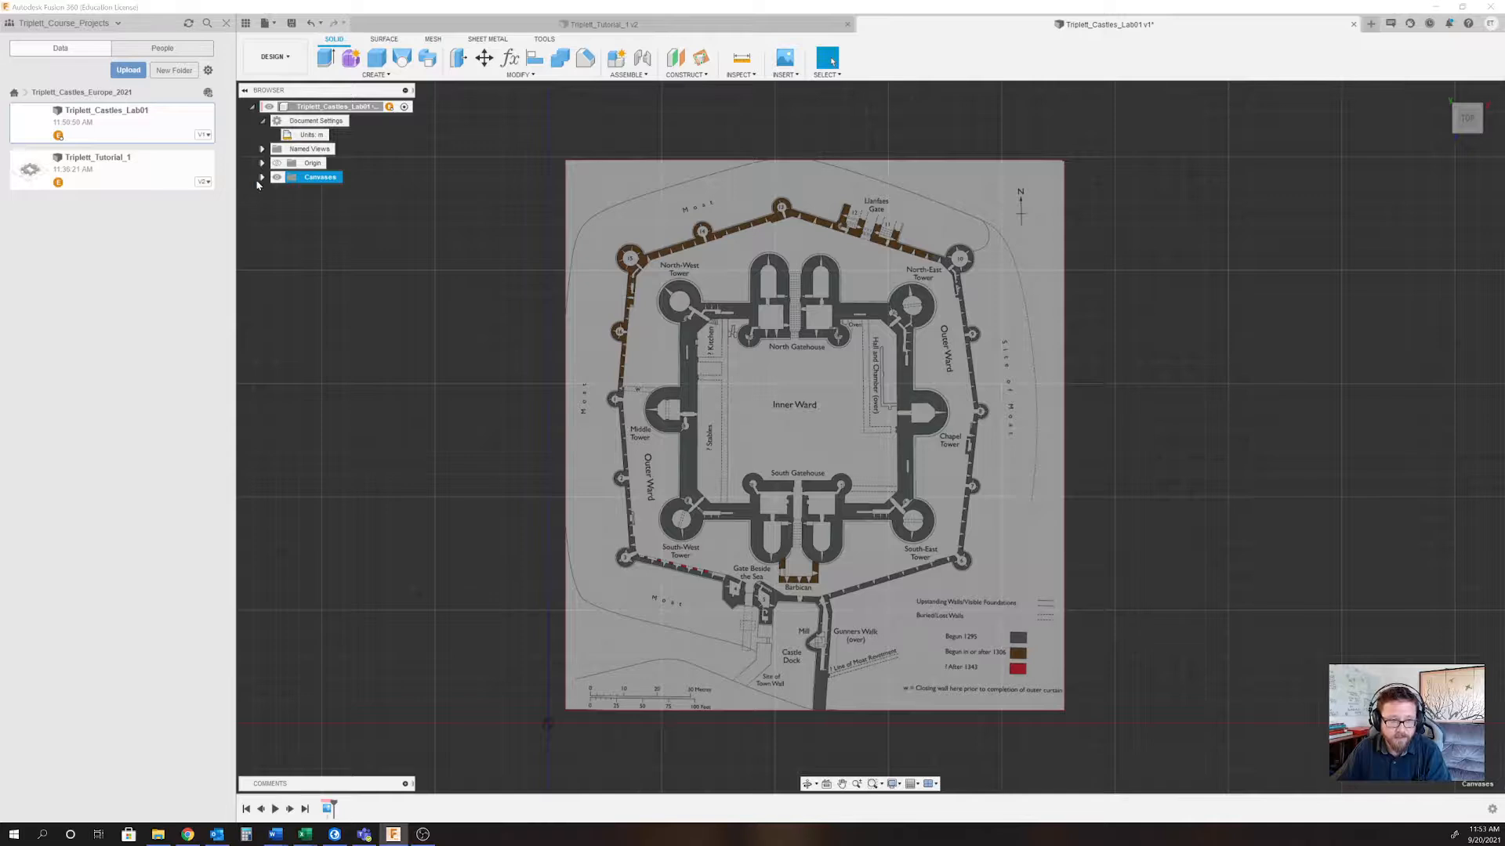
left_click(262, 178)
left_click(338, 193)
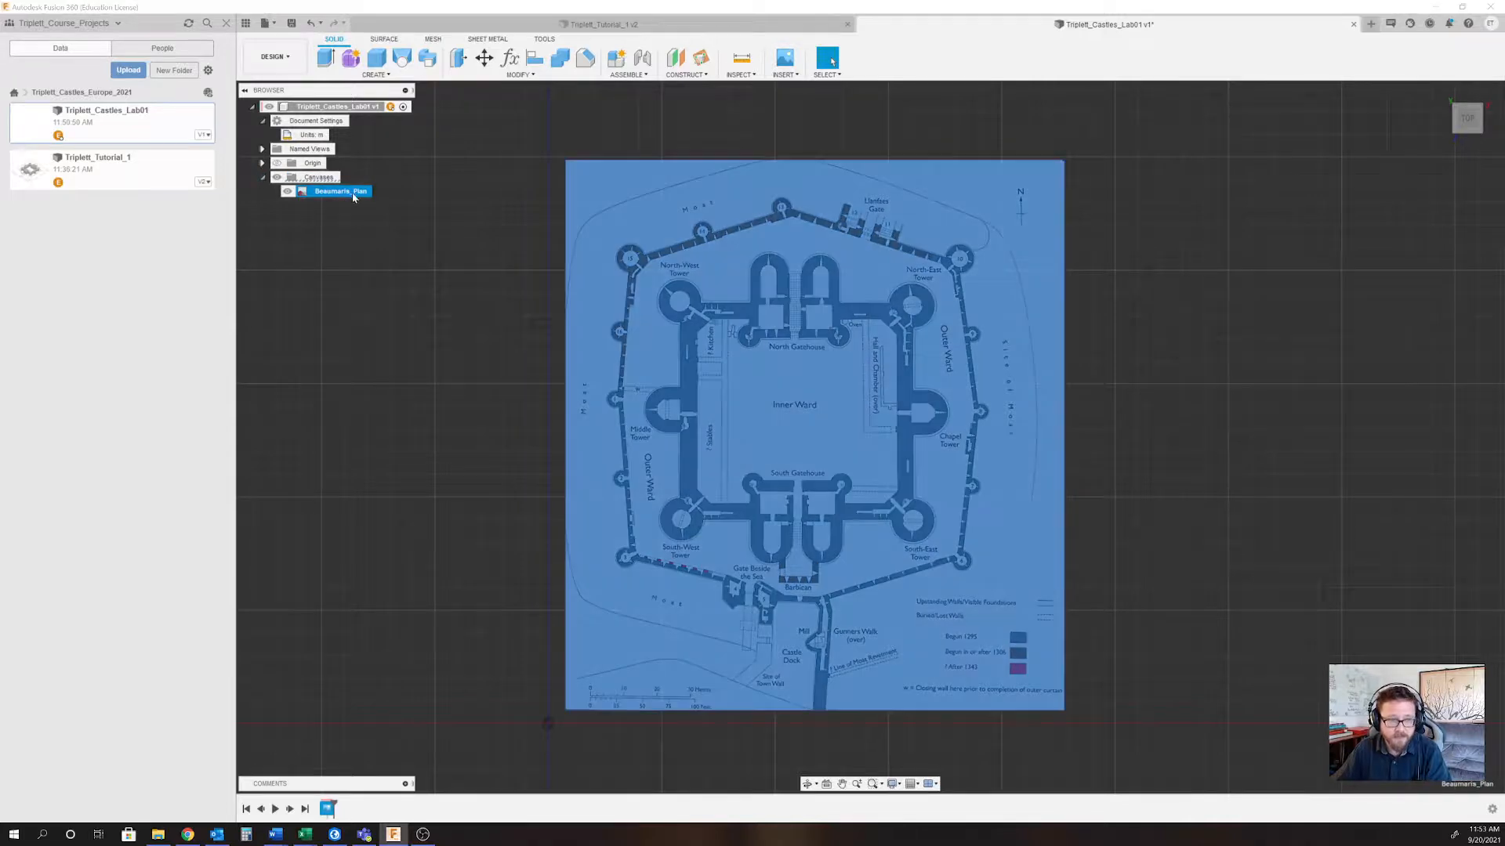
right_click(349, 195)
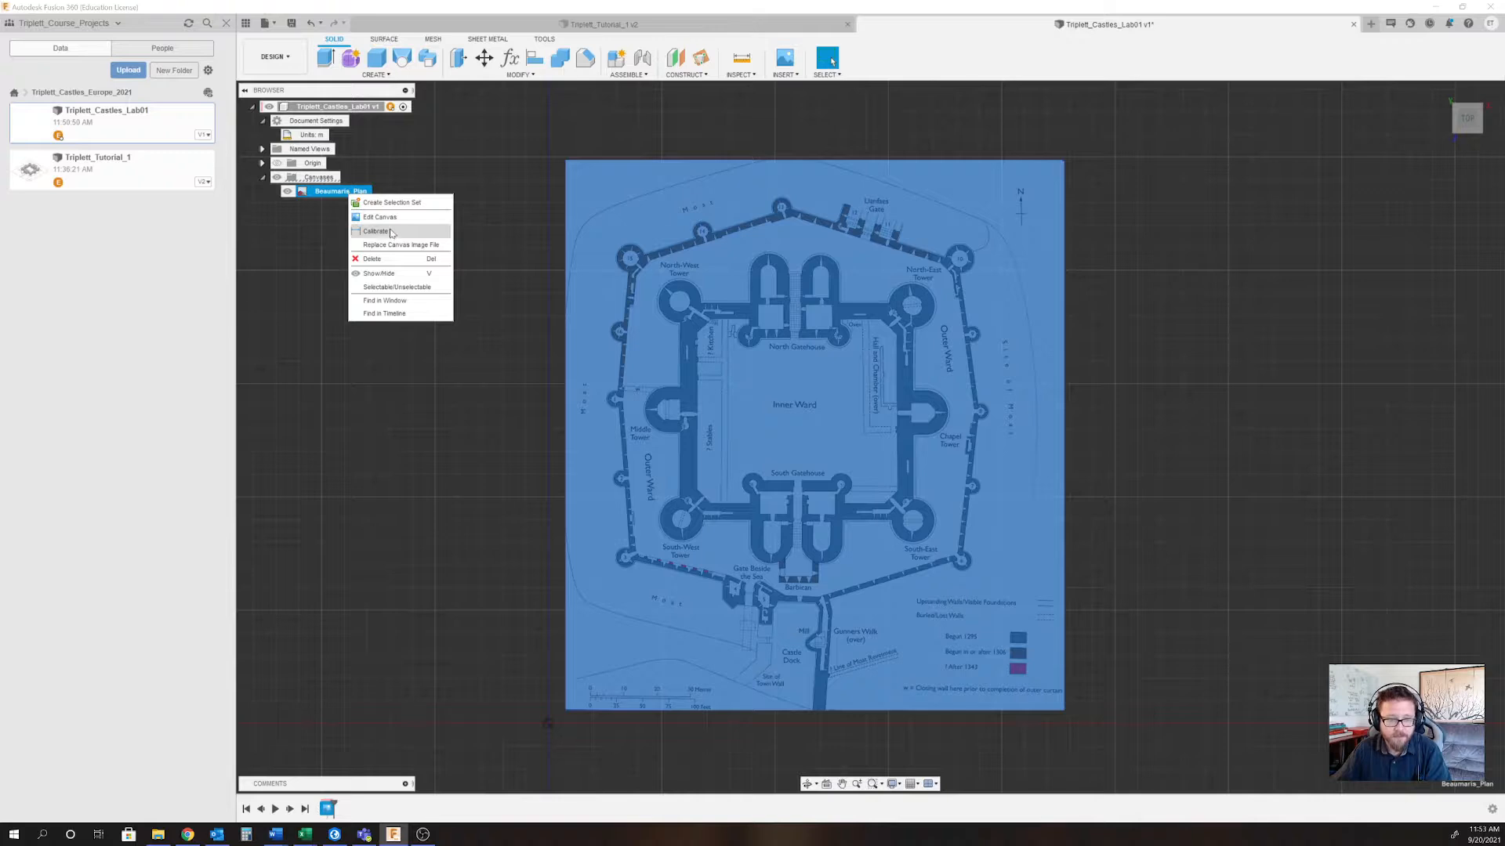
left_click(384, 232)
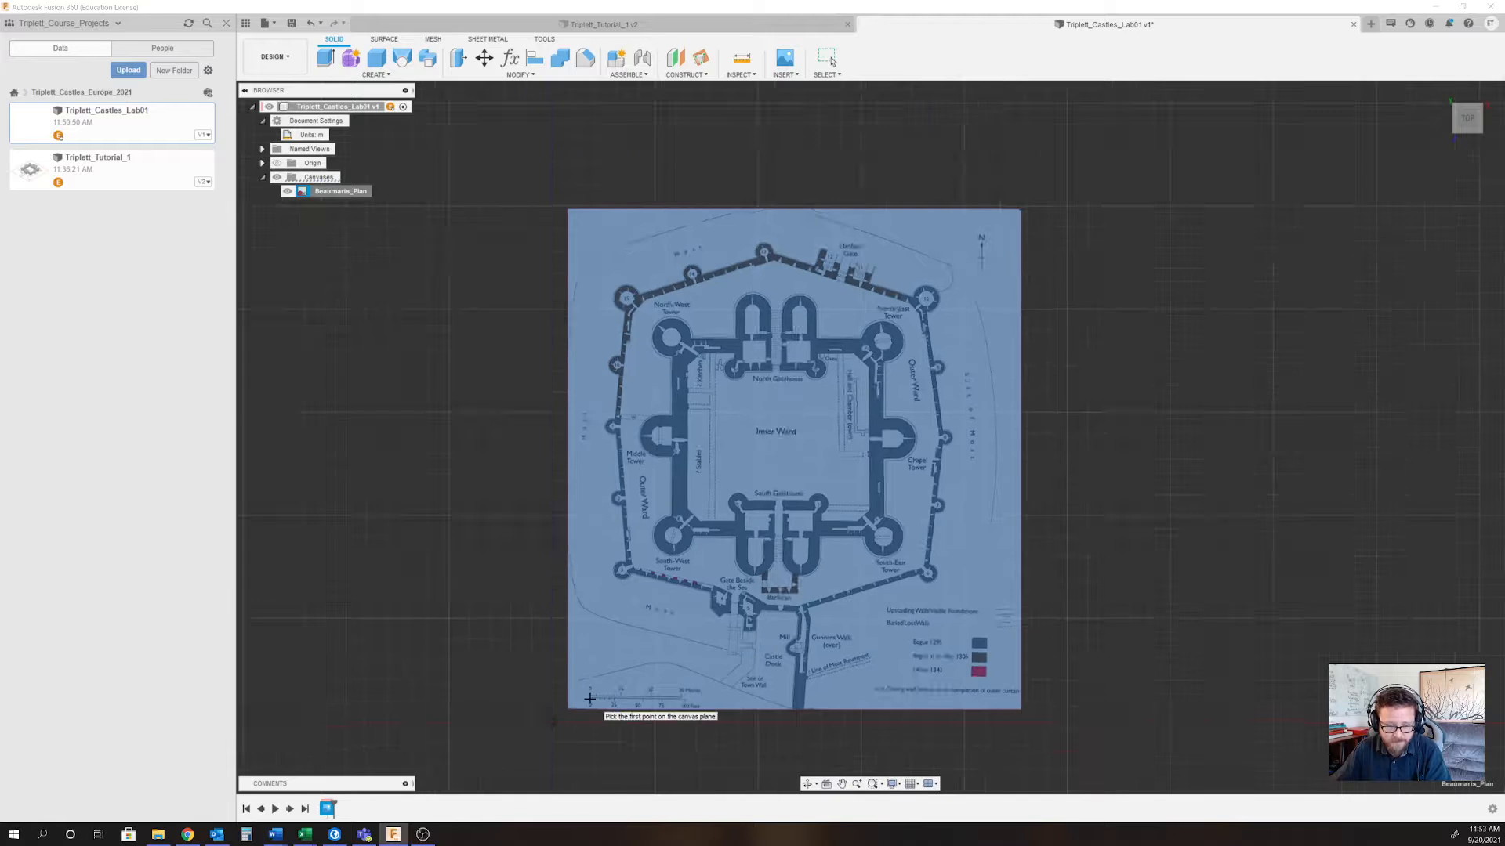
scroll(590, 697, "up", 10)
scroll(594, 714, "up", 6)
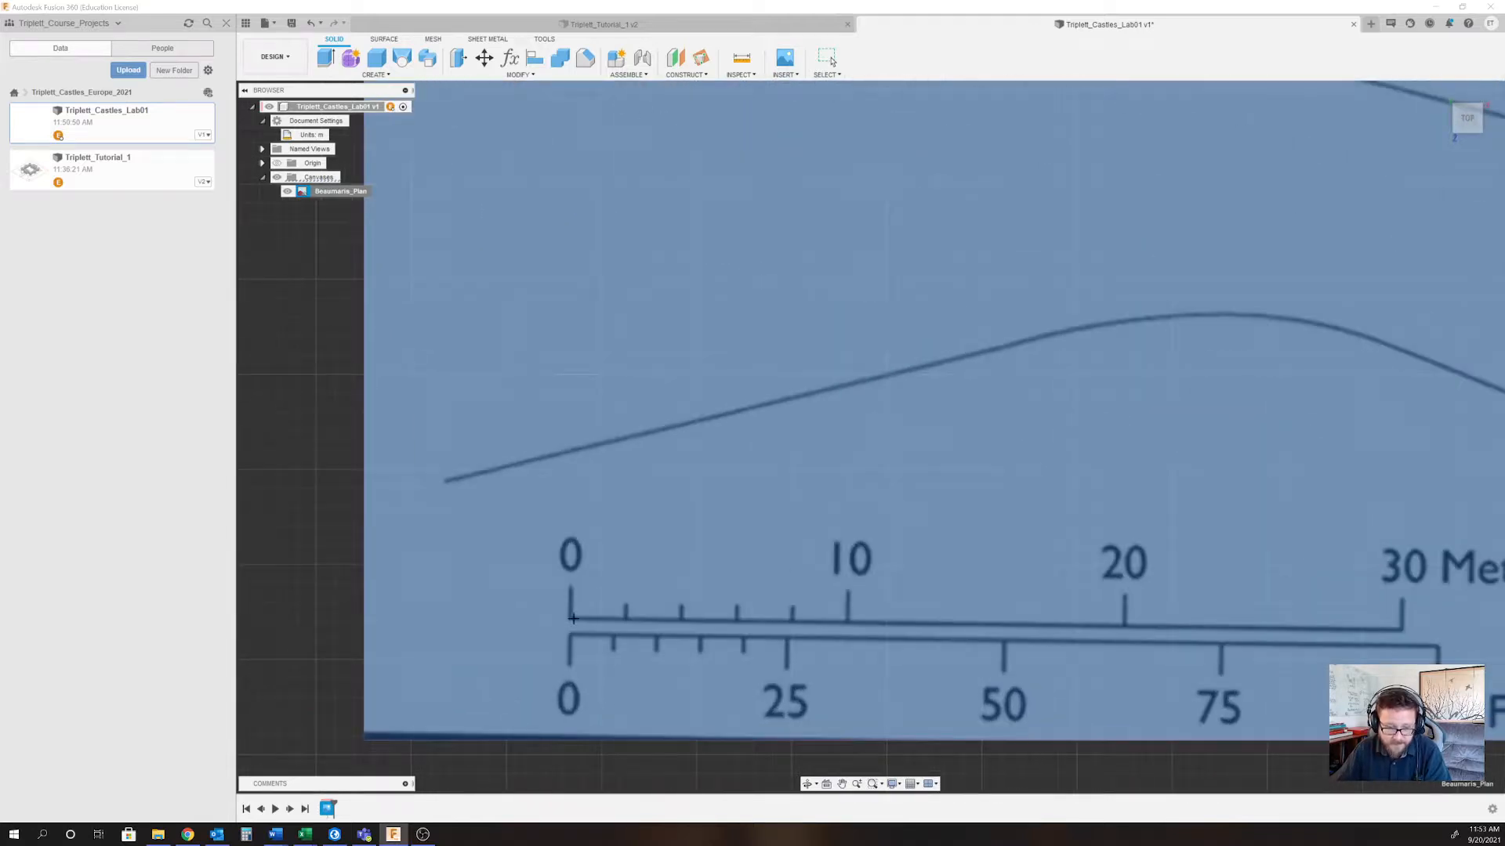
left_click(570, 618)
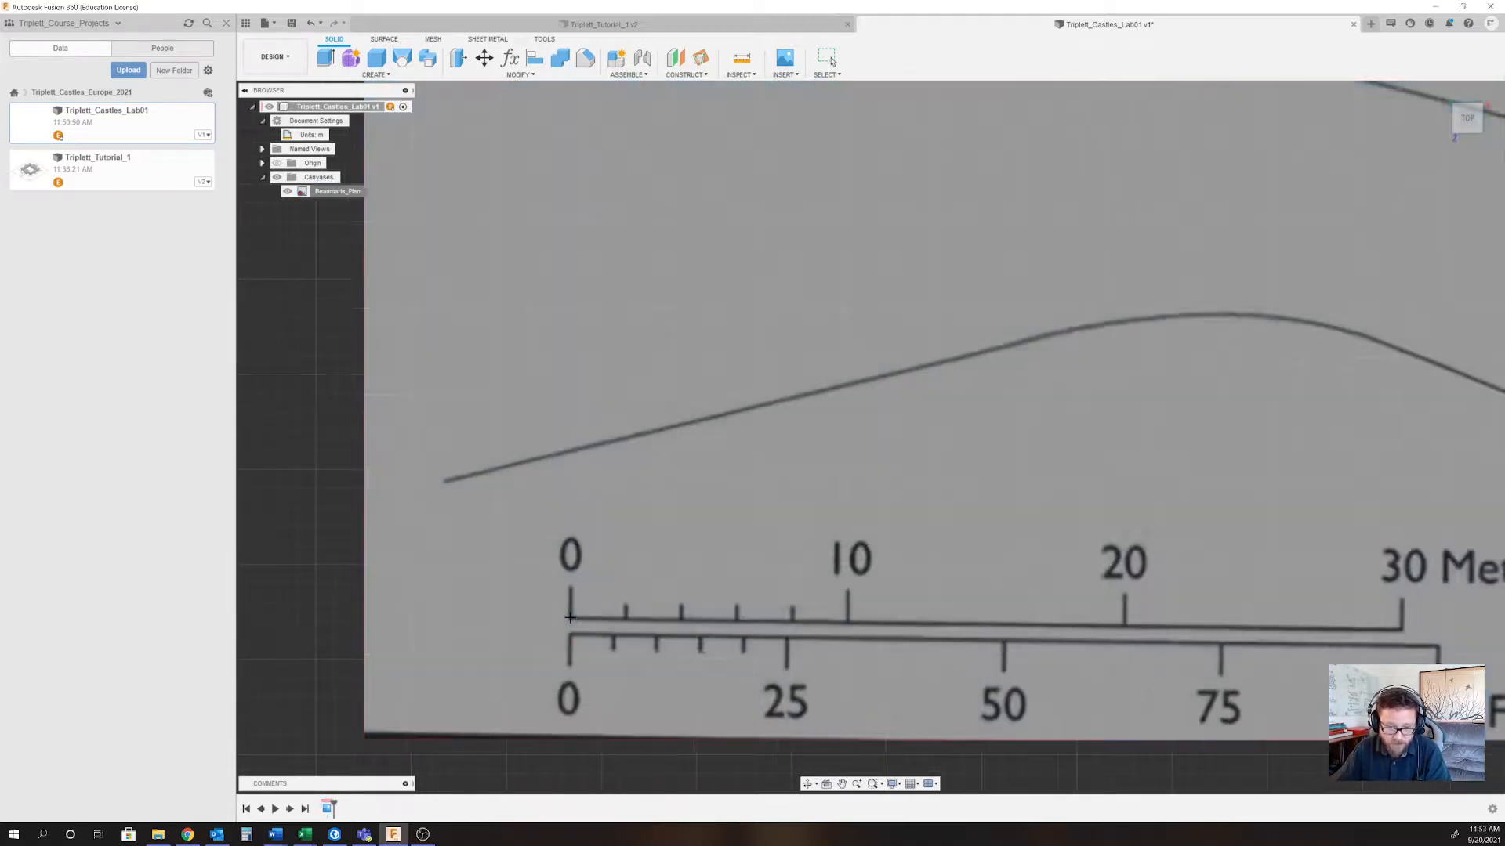
Place the second calibration point at the scale bar's 30 Metres mark and set the distance to 30 m.
scroll(433, 606, "down", 3)
scroll(1019, 614, "up", 8)
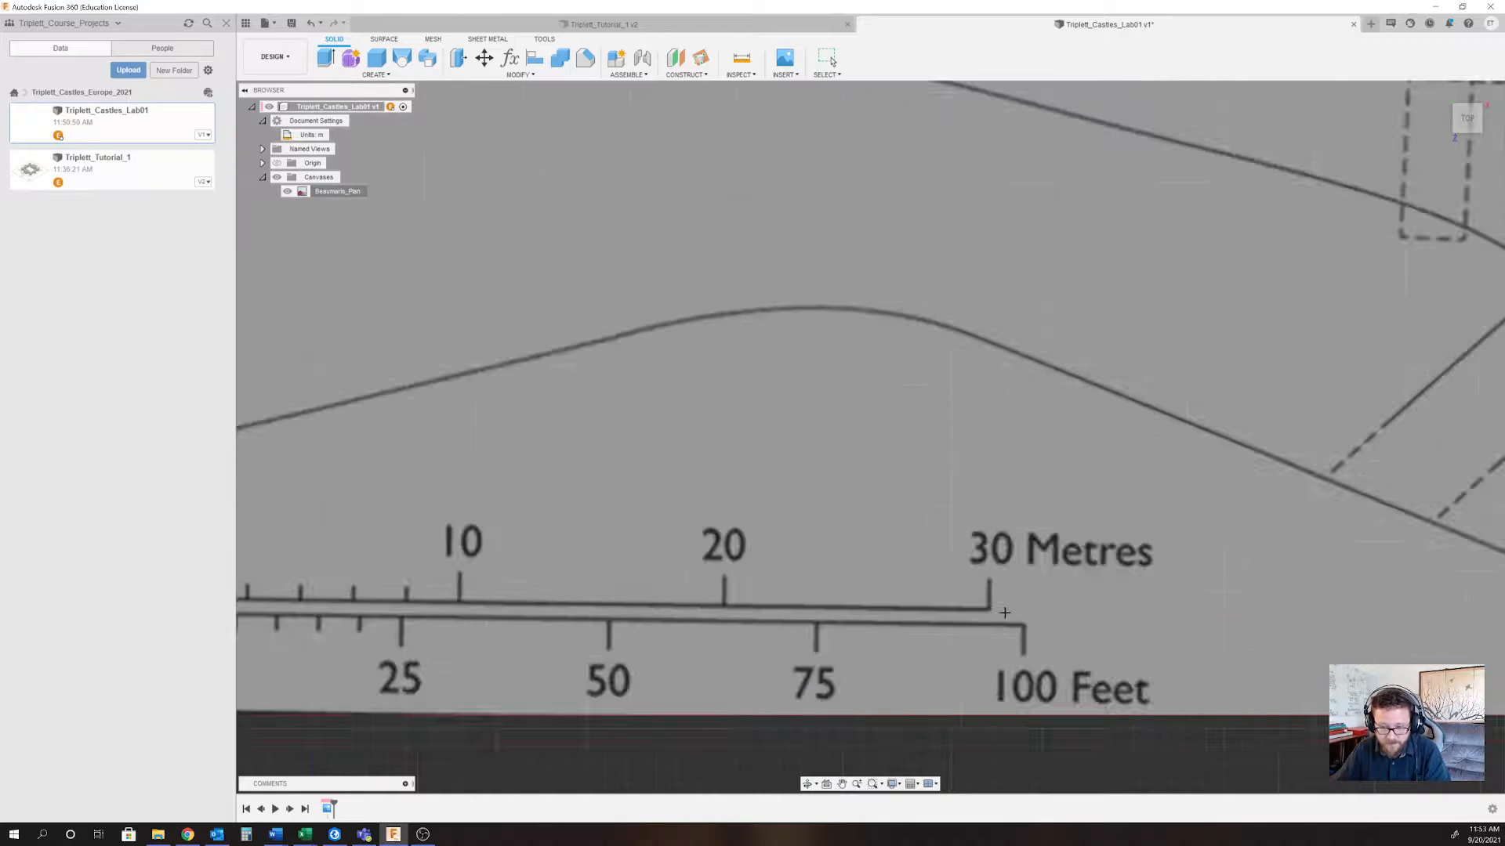
scroll(963, 611, "up", 2)
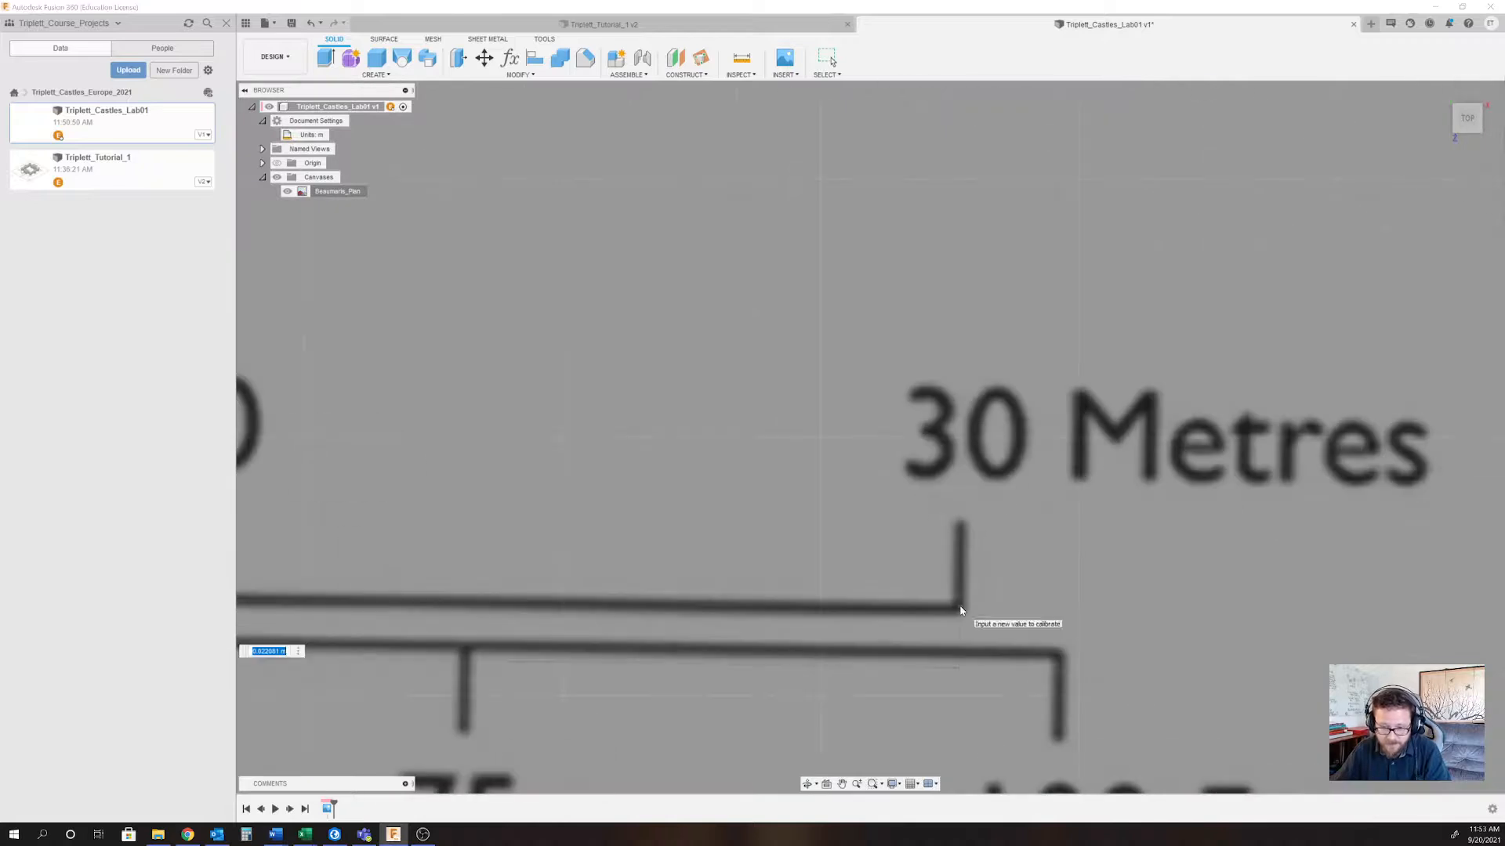
left_click(960, 606)
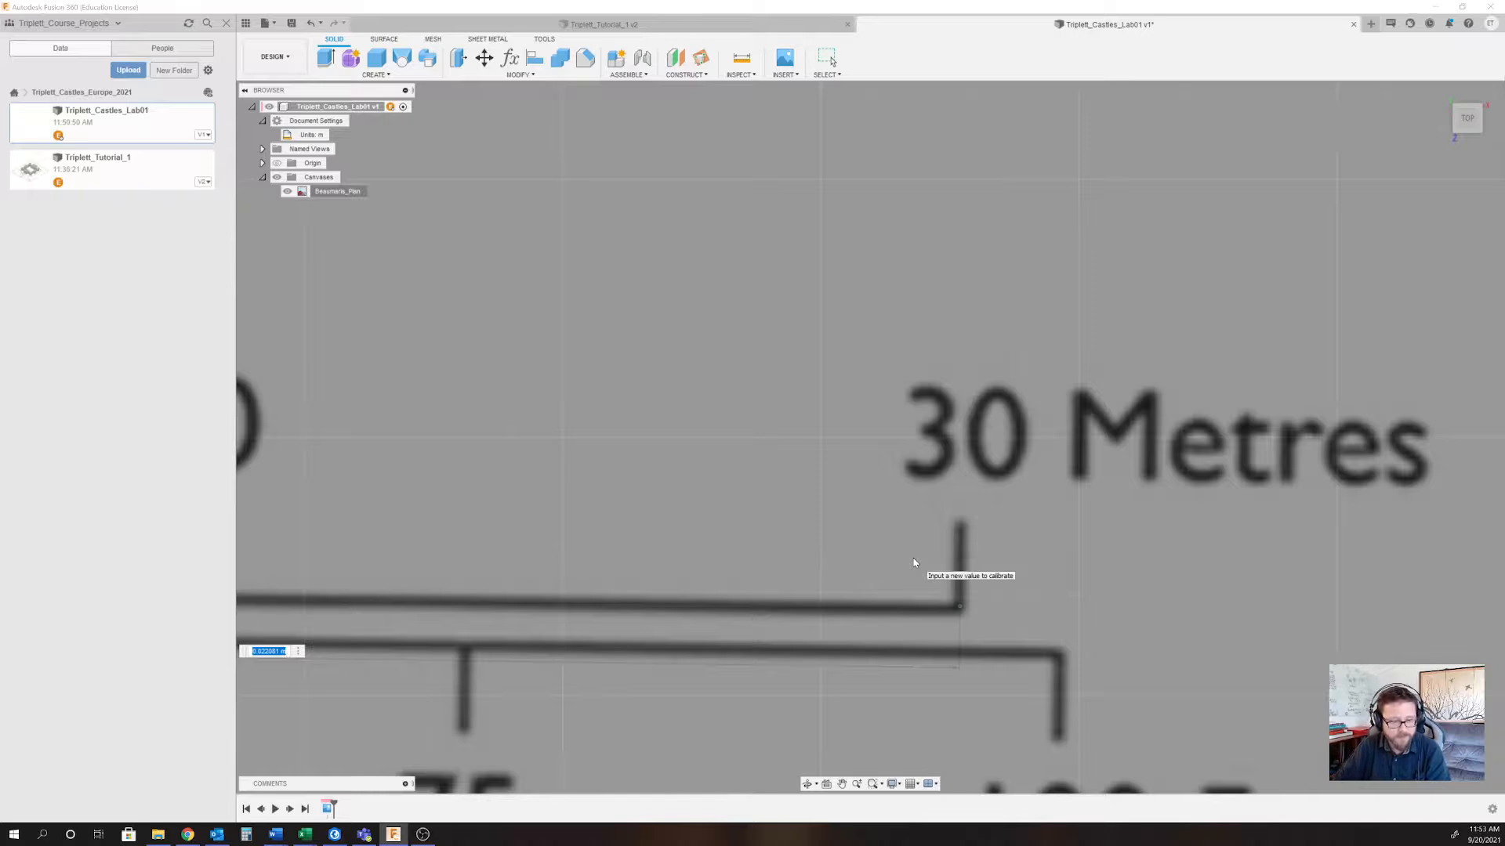
type("30")
key("Return")
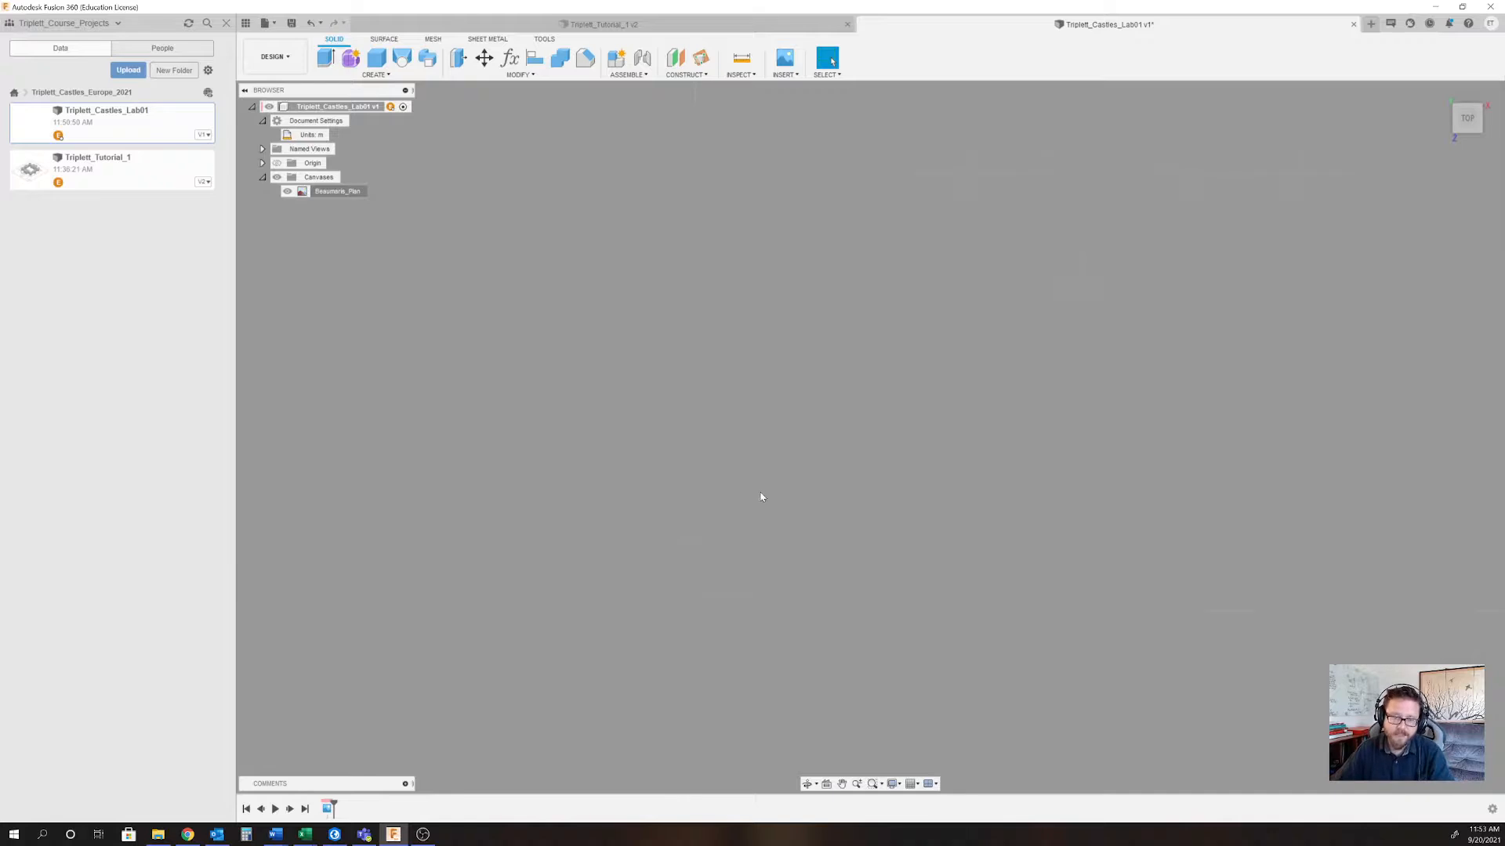
Edit the calibrated Beaumaris_Plan canvas and move it so its lower-left corner sits at the origin.
scroll(760, 502, "down", 15)
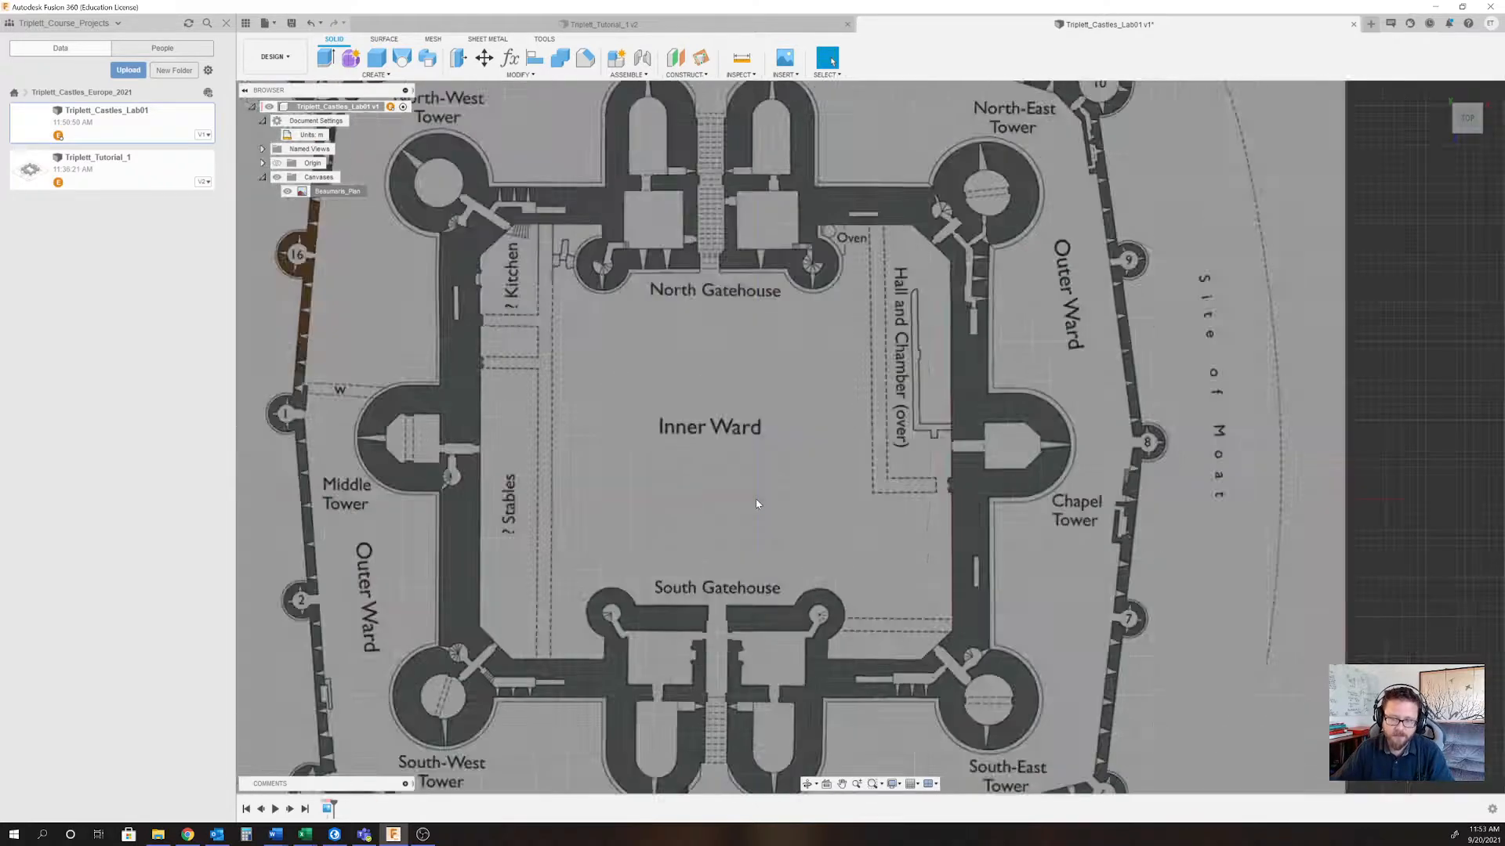
scroll(757, 505, "down", 10)
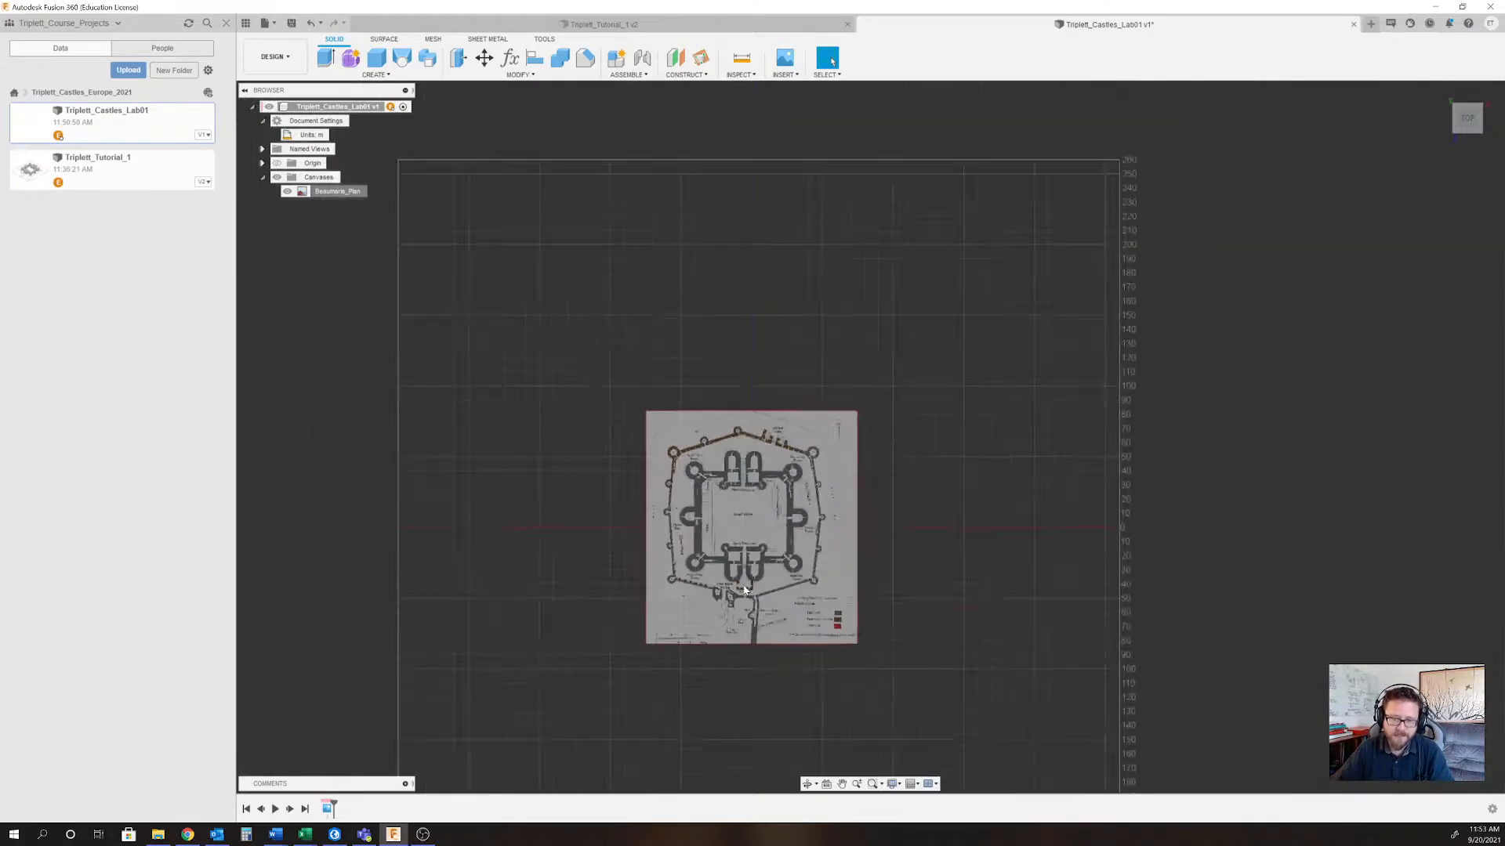
scroll(746, 583, "up", 8)
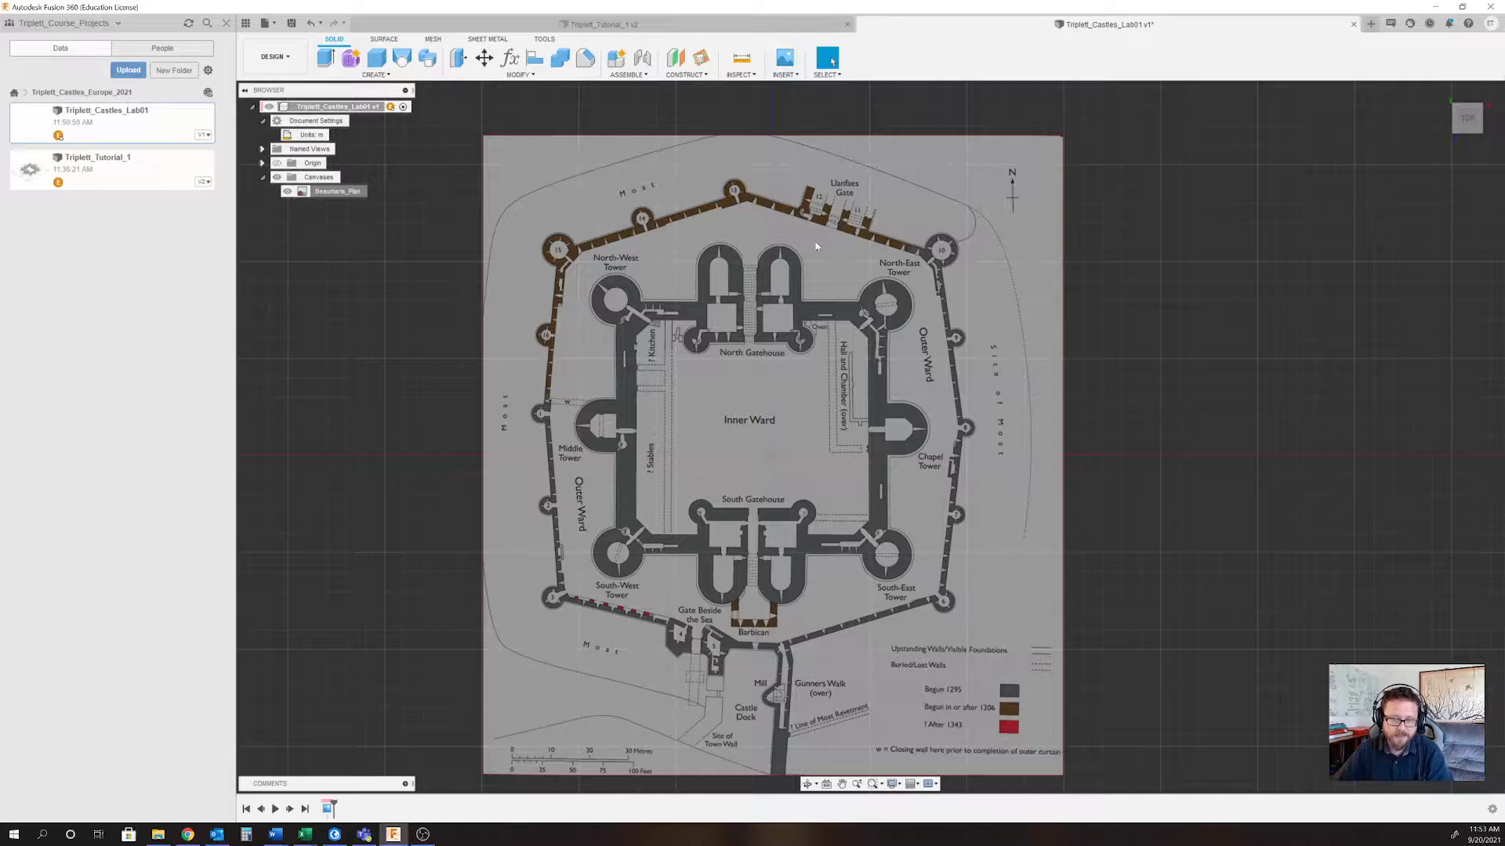
scroll(813, 585, "down", 5)
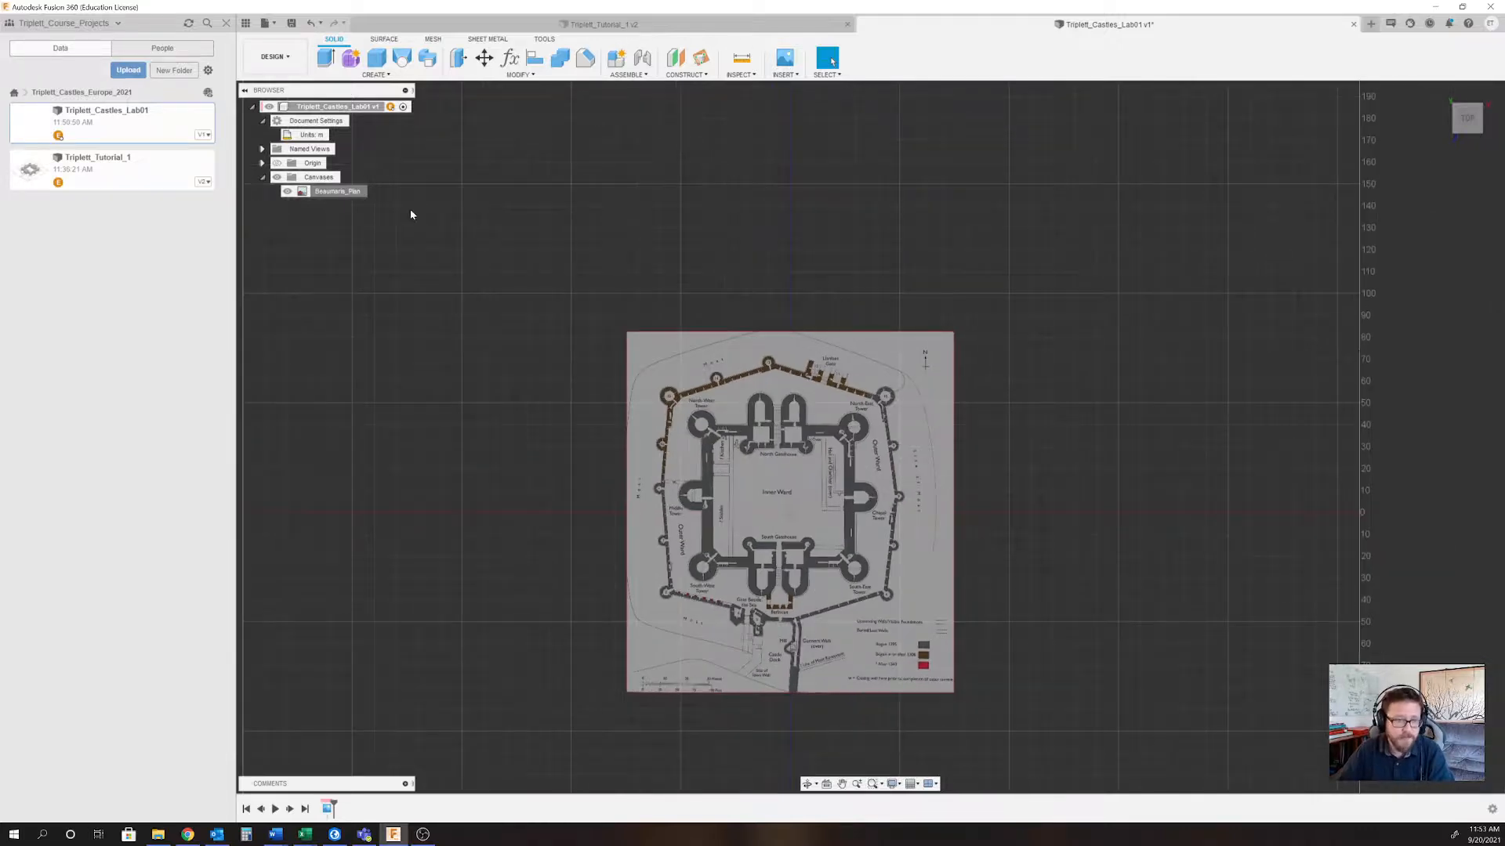
right_click(339, 193)
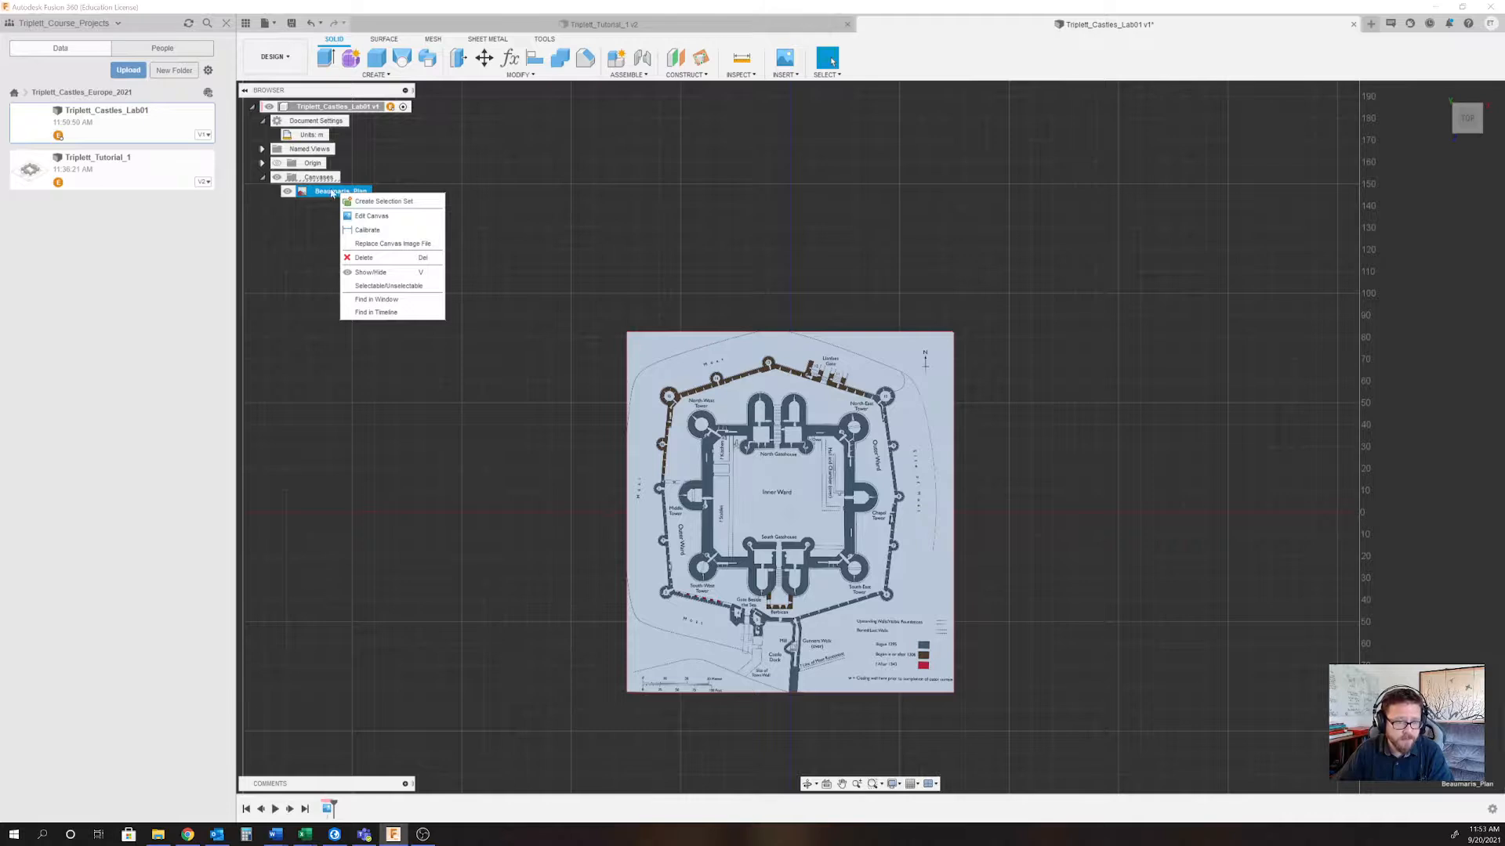
left_click(371, 216)
left_click_drag(803, 526, 976, 342)
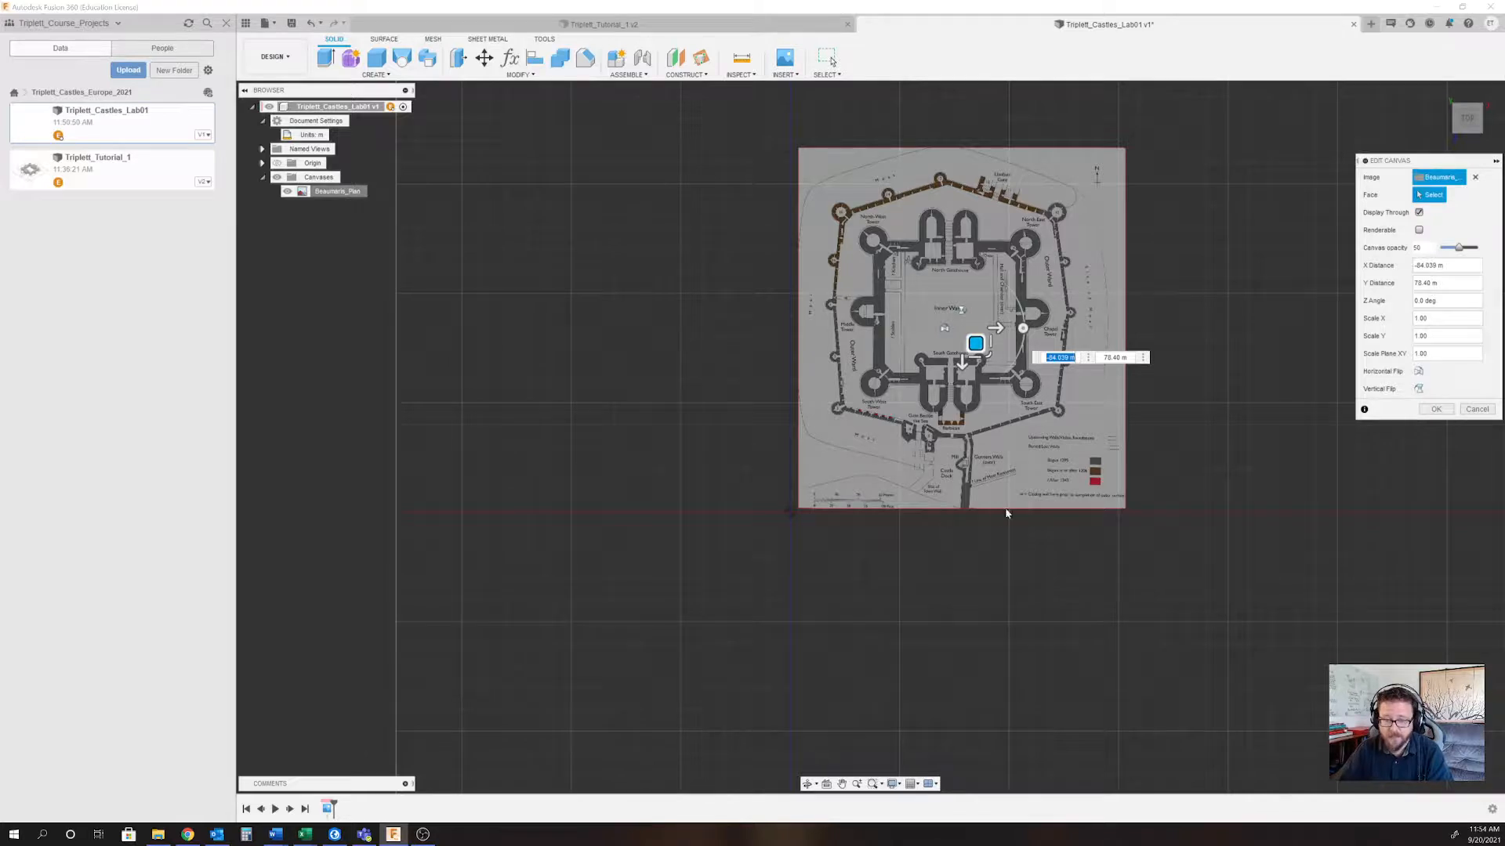
left_click_drag(976, 342, 967, 347)
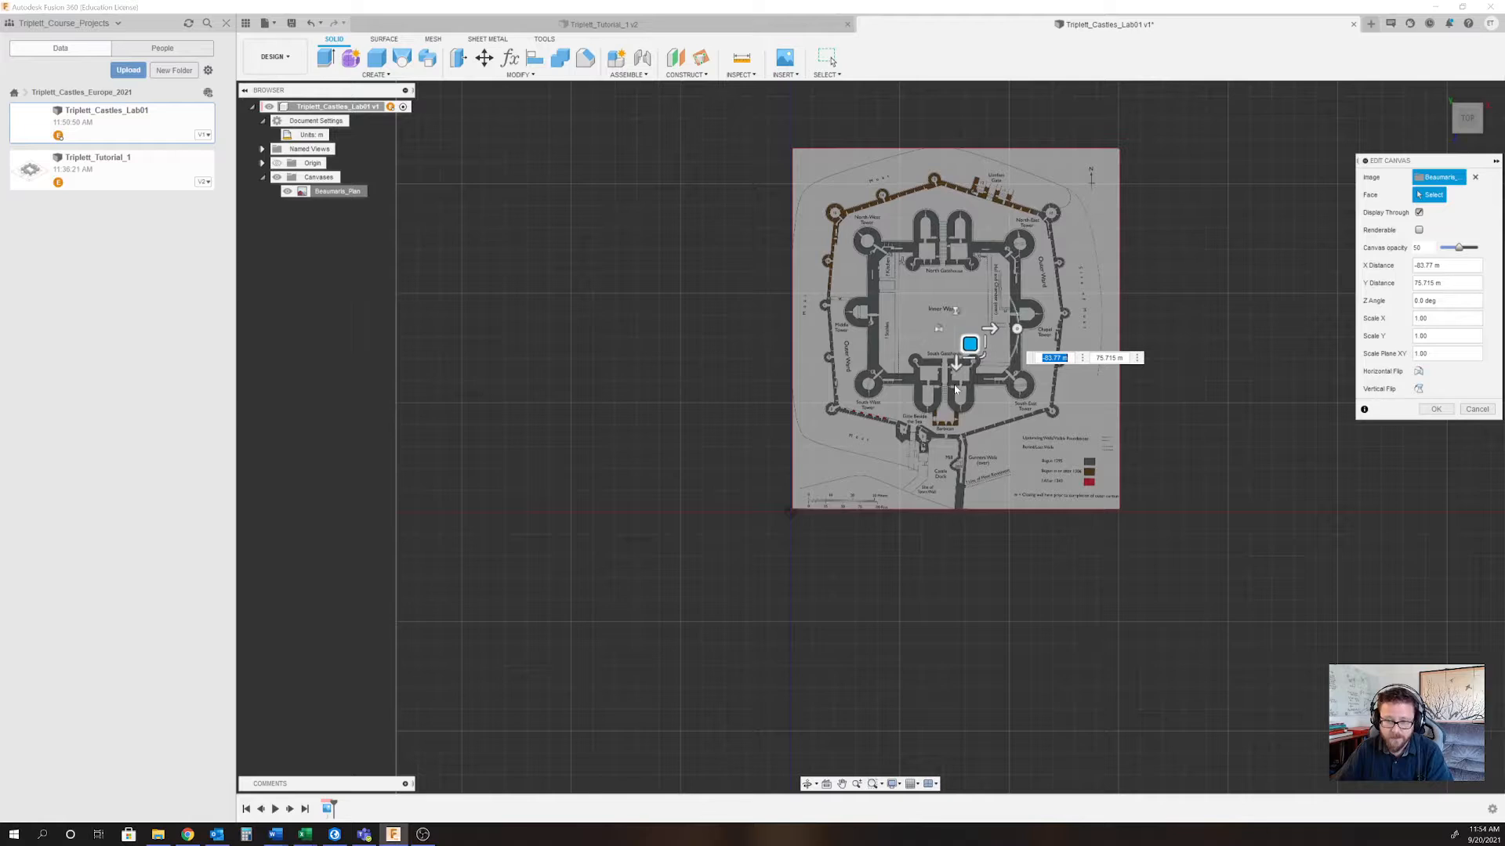
scroll(979, 317, "up", 6)
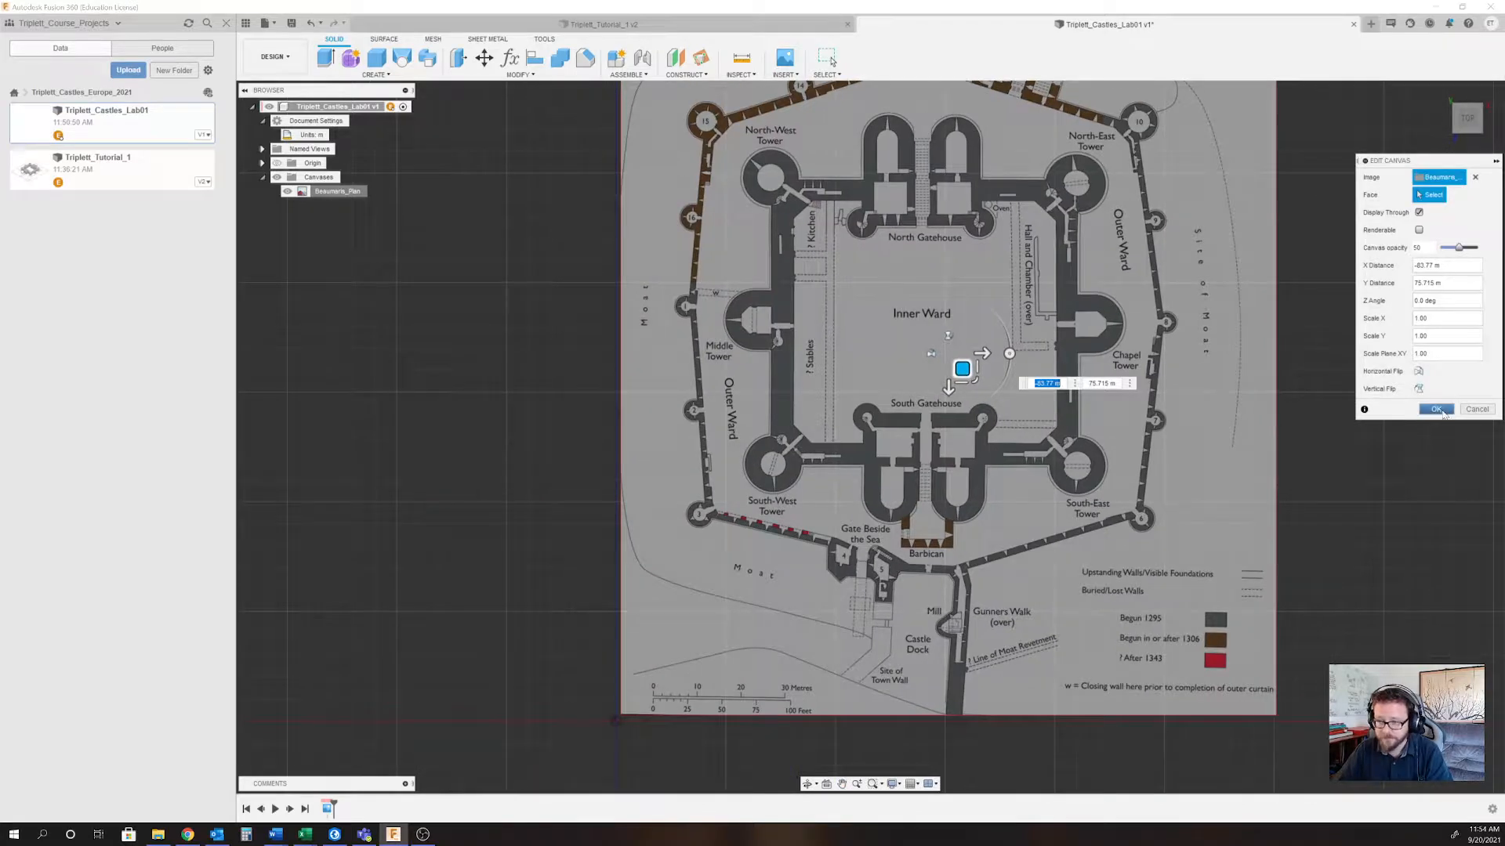
left_click(1439, 409)
Try the Grey Room viewport environment and switch back to Dark Sky.
scroll(834, 519, "down", 3)
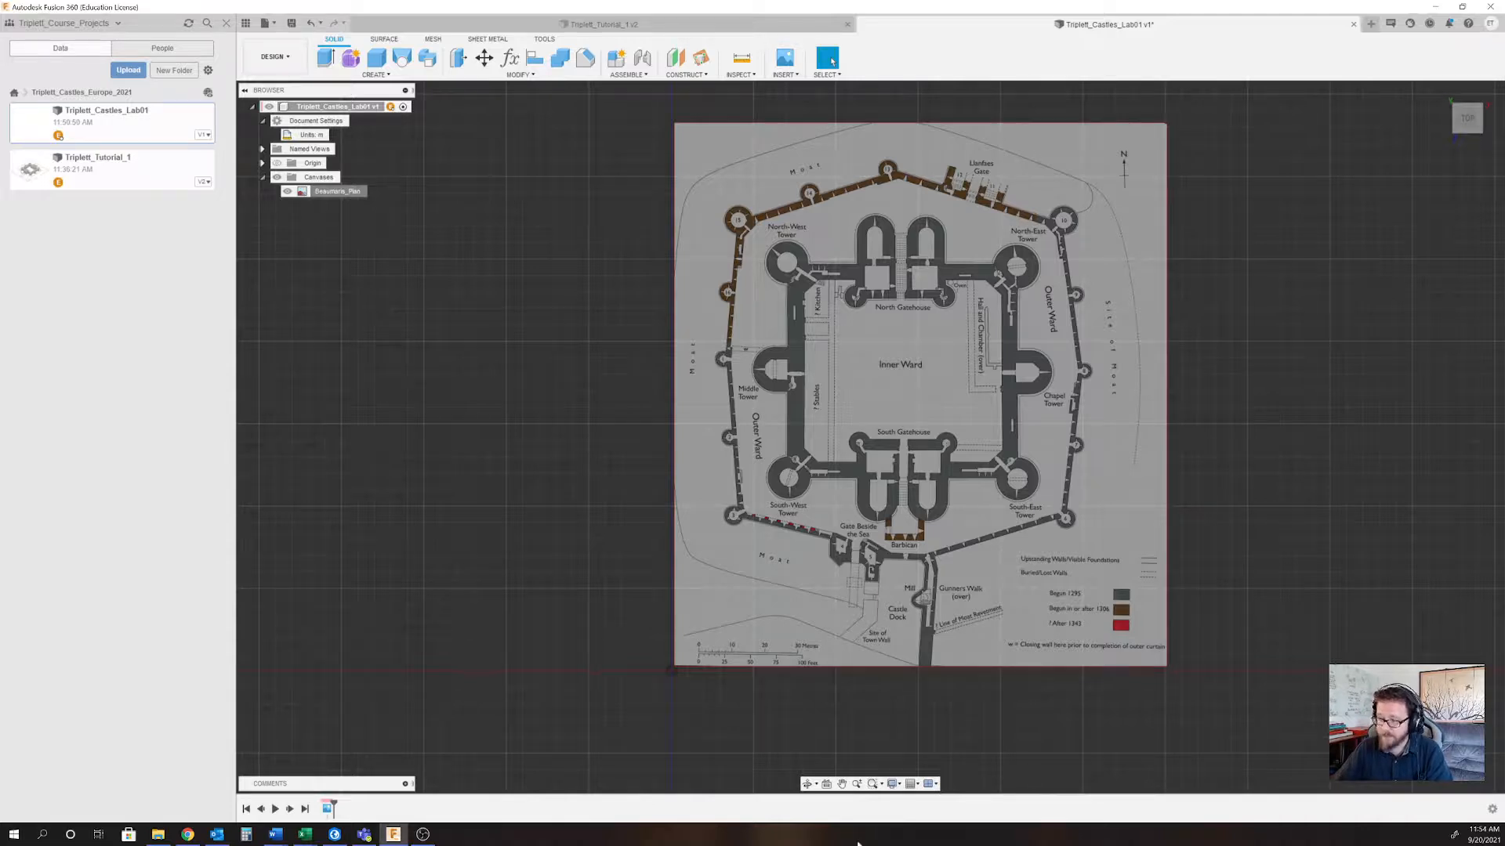
left_click(894, 784)
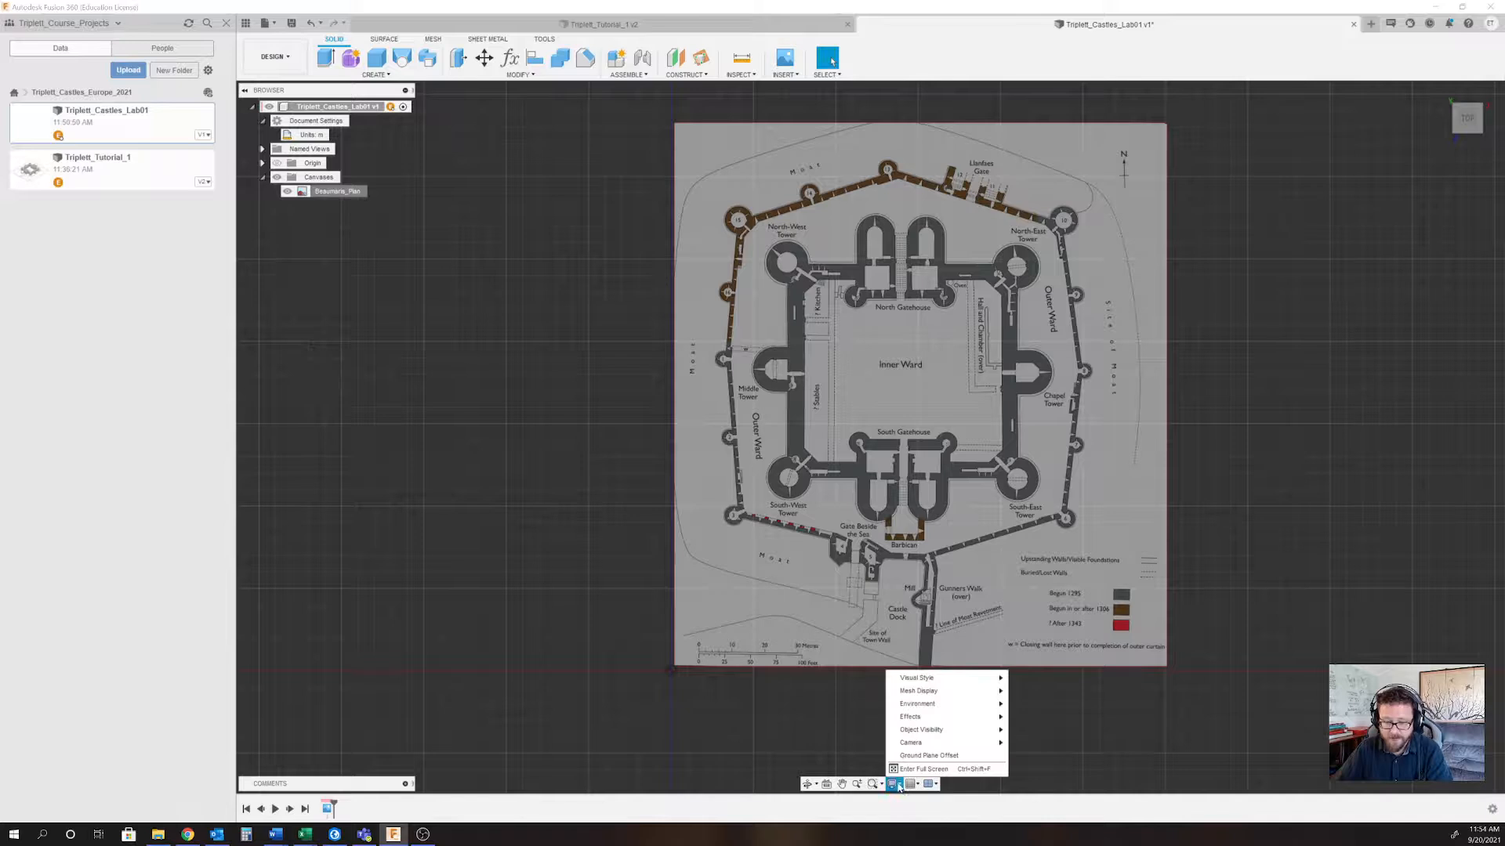
mouse_move(942, 710)
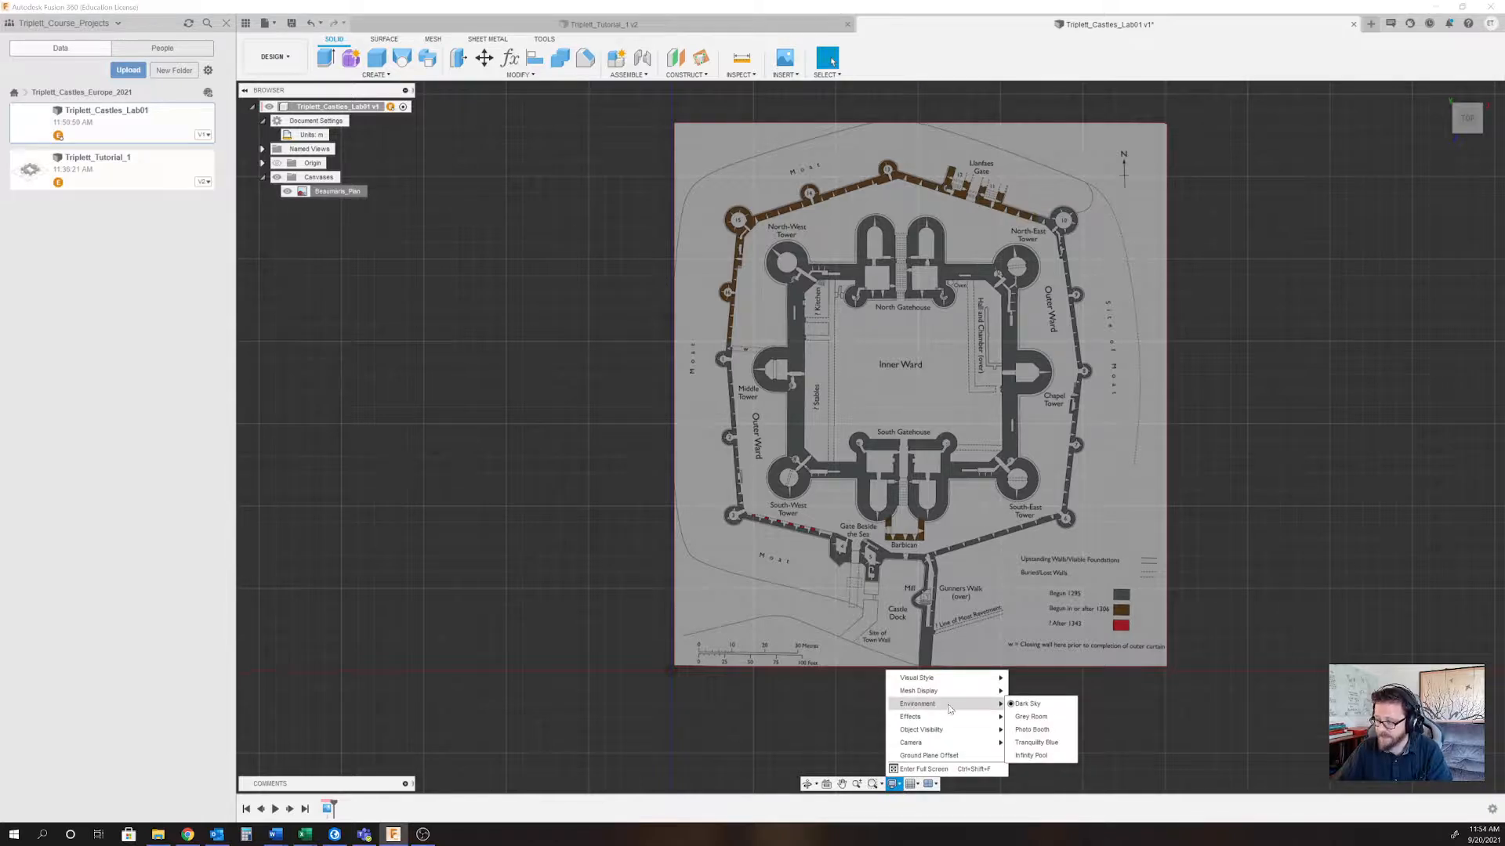
left_click(1042, 717)
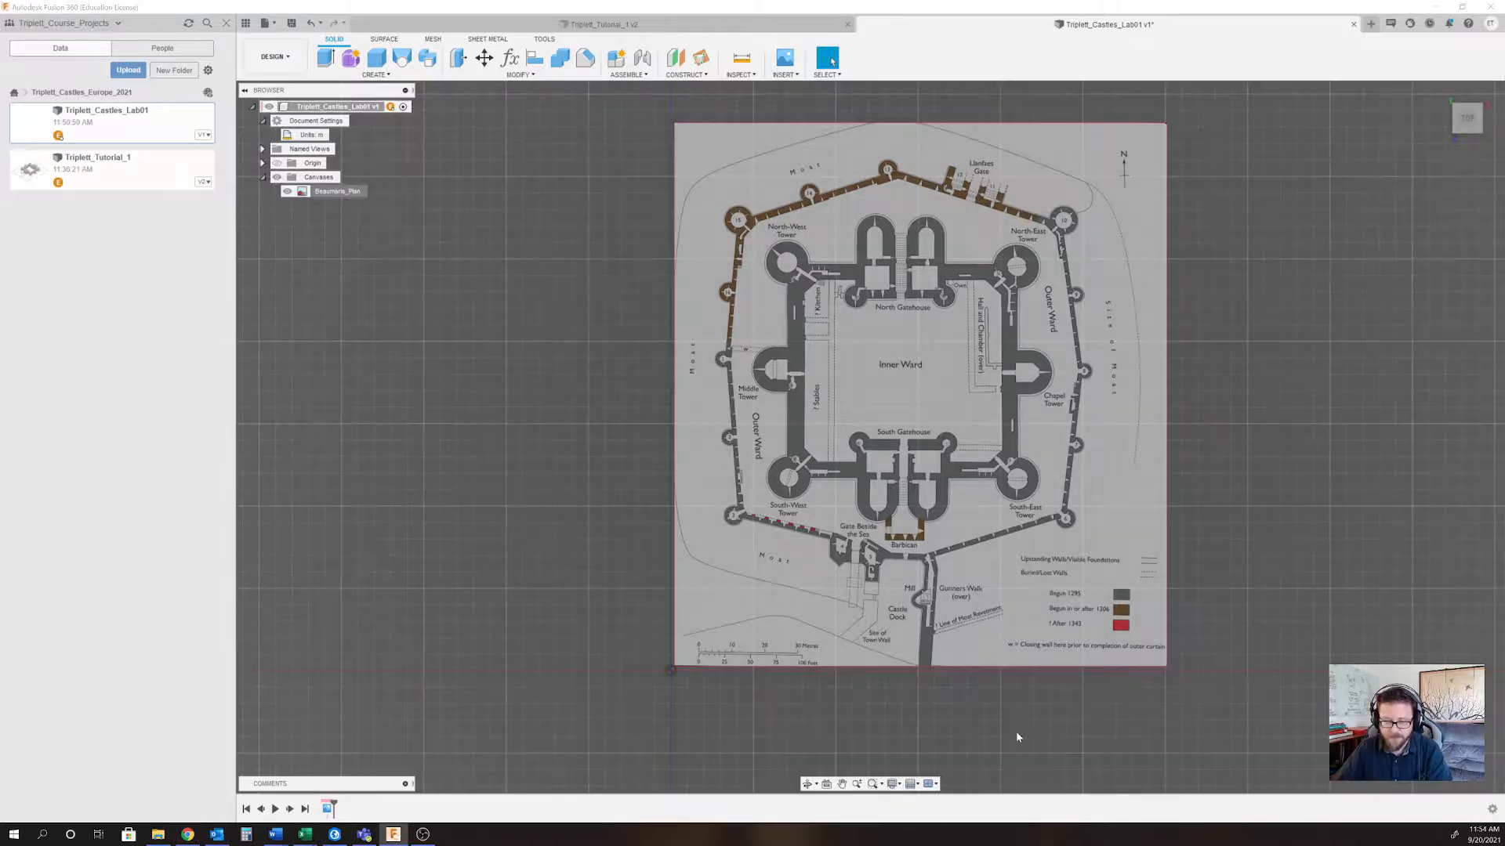
left_click(899, 788)
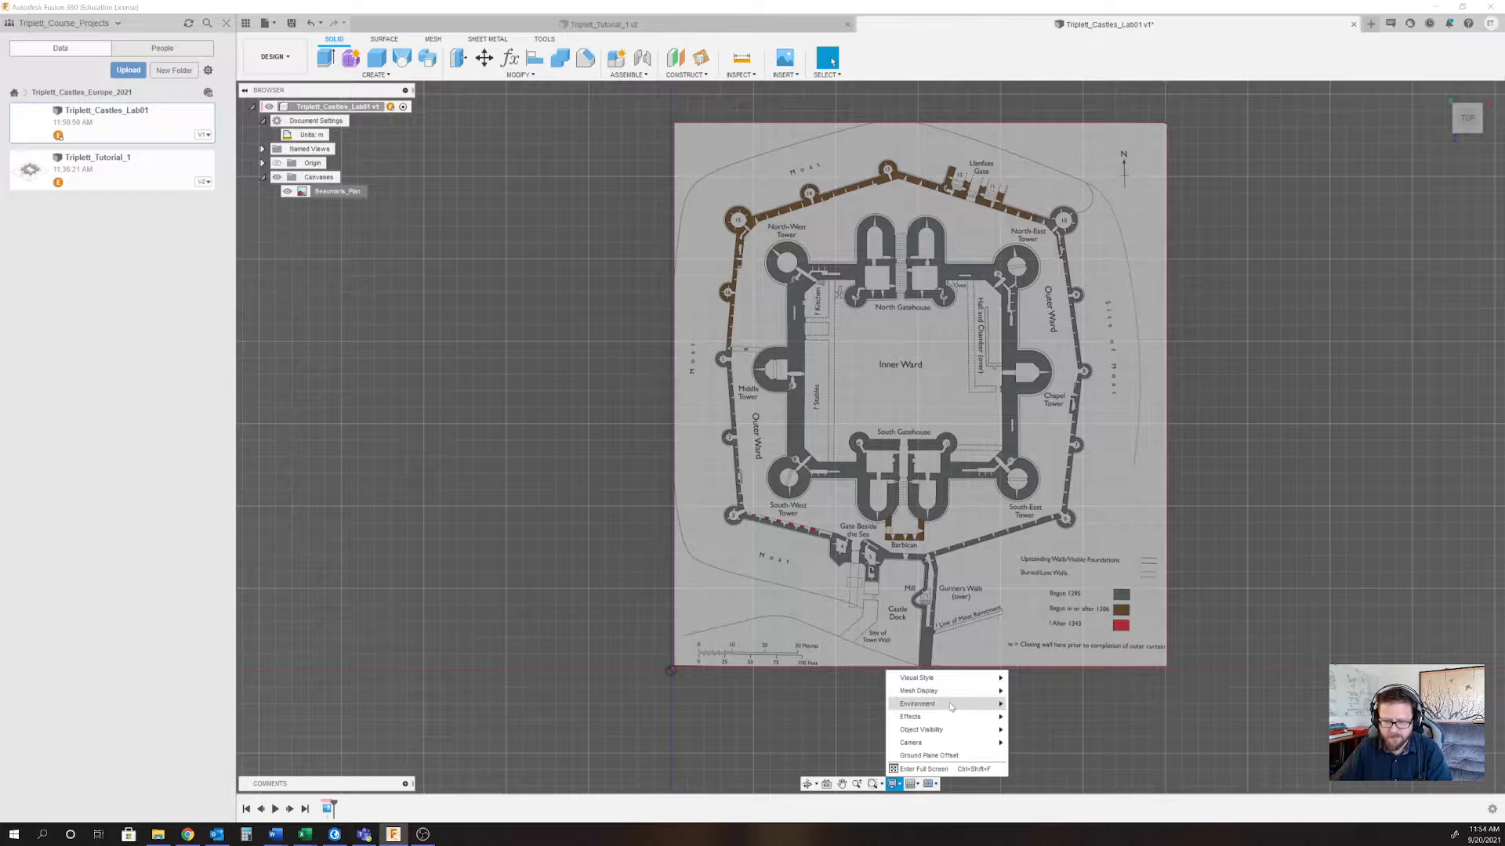
mouse_move(948, 703)
left_click(1034, 703)
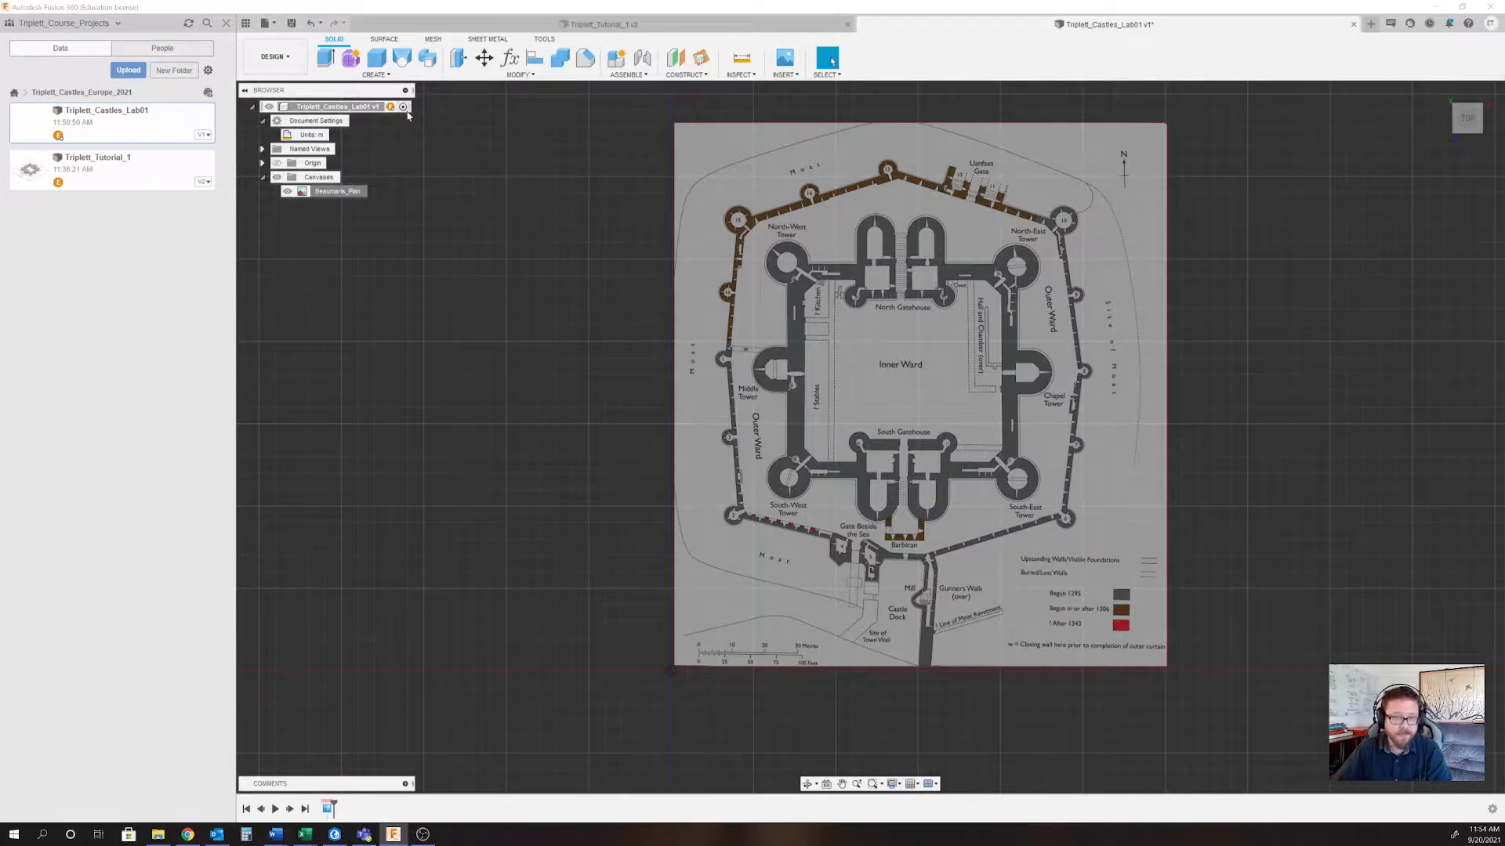
Pin the Create Sketch command to the toolbar.
left_click(381, 76)
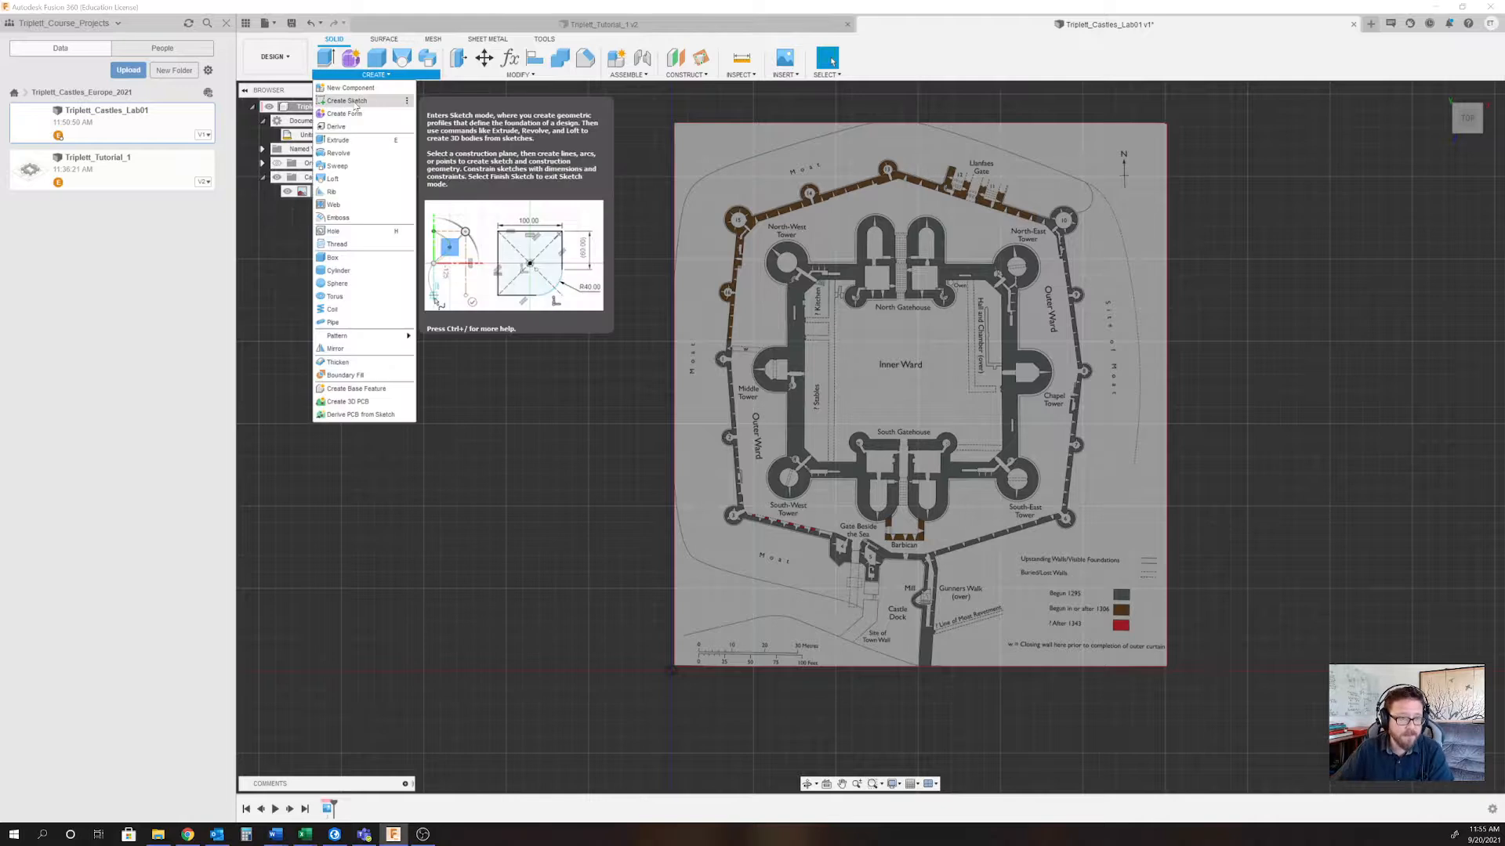
left_click(408, 105)
left_click(419, 103)
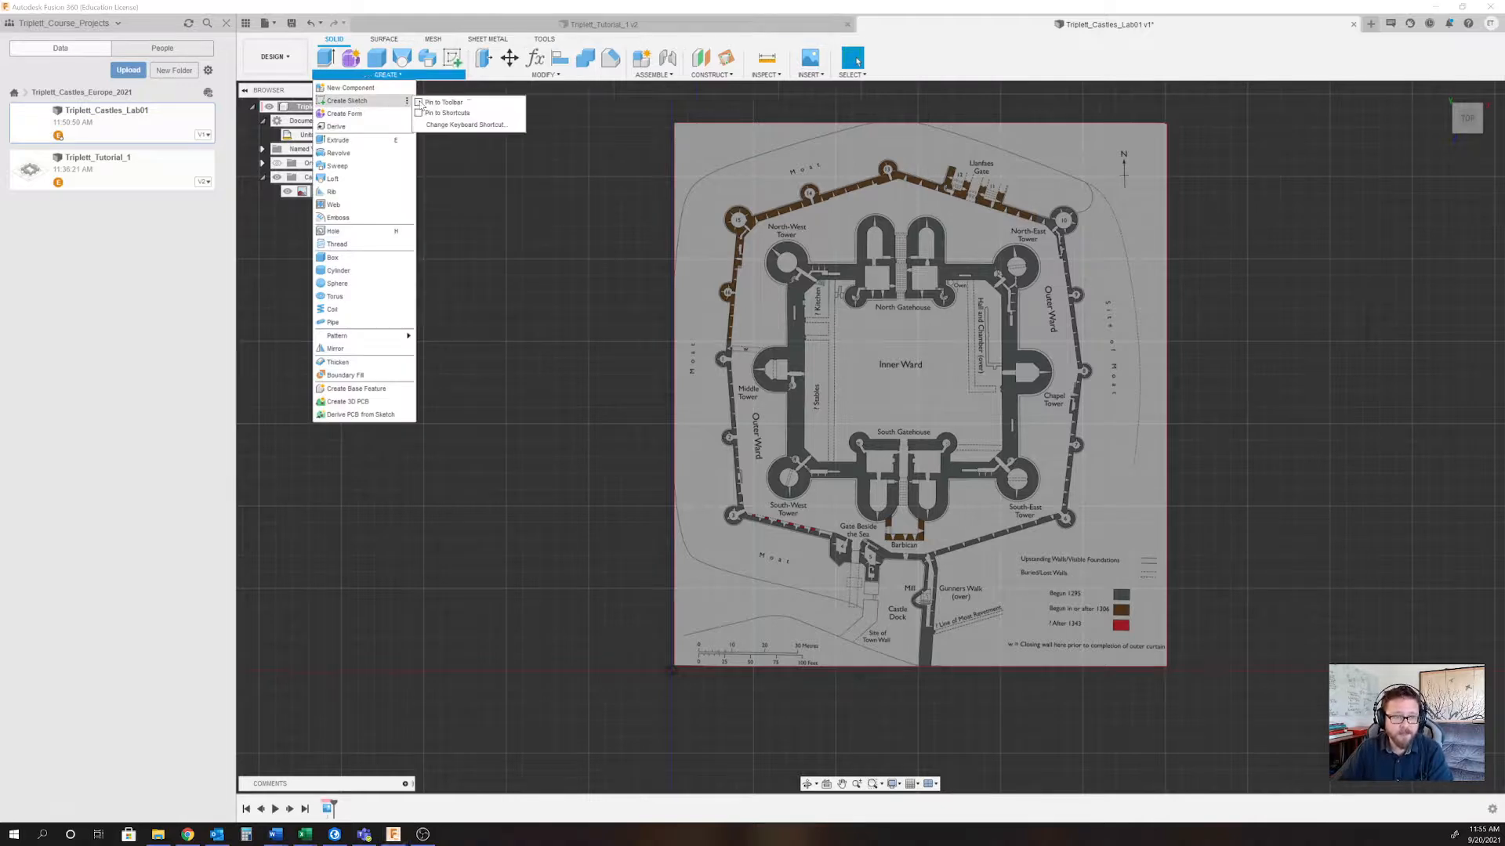
Create a sketch on the horizontal XZ origin plane beneath the castle plan.
left_click(361, 102)
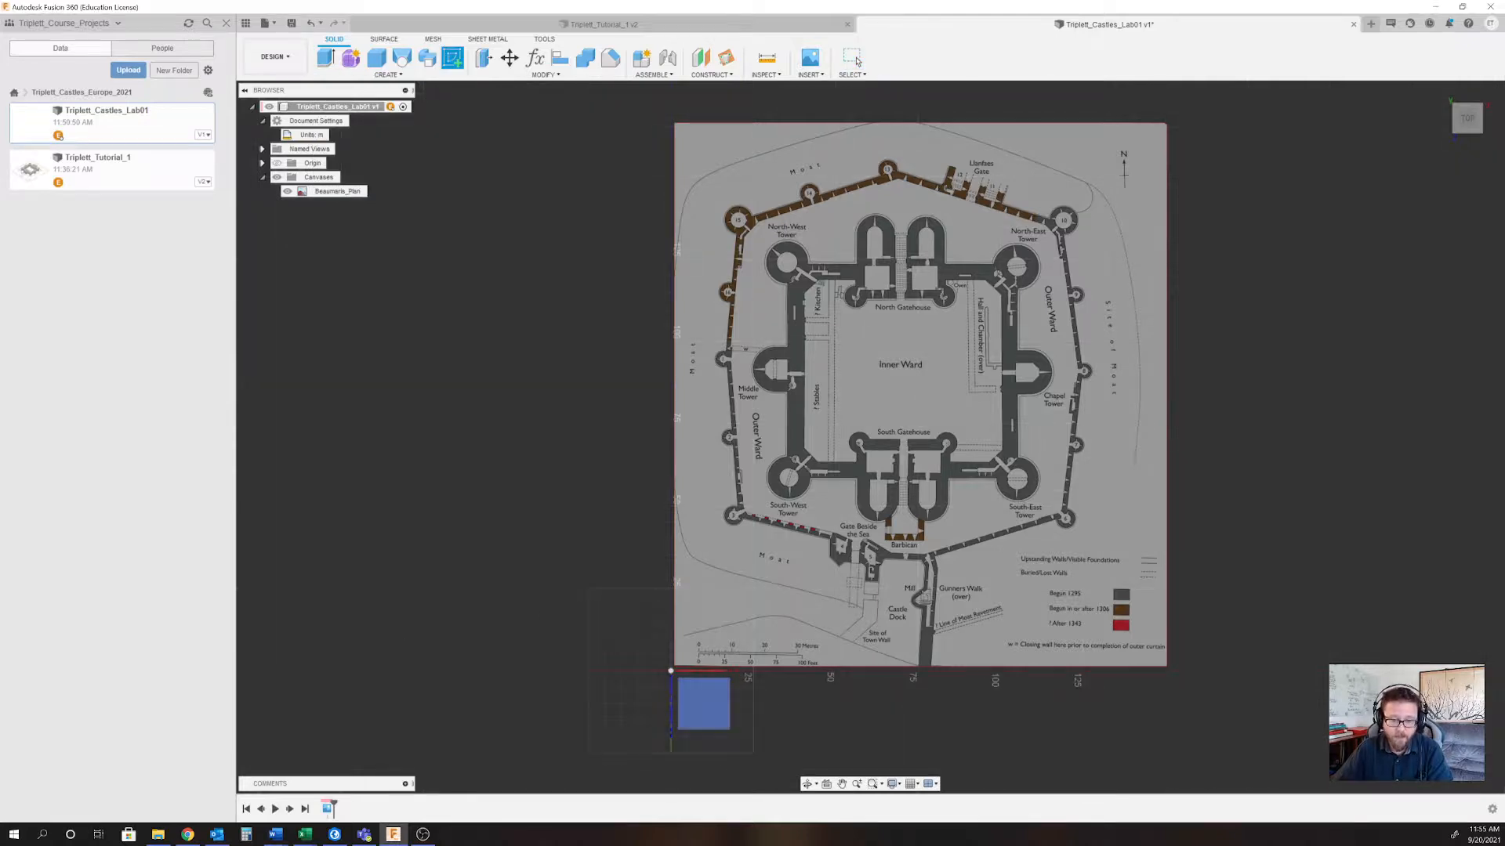
mouse_move(901, 525)
middle_mouse_down("shift")
mouse_move(893, 443)
mouse_move(941, 423)
mouse_move(908, 532)
middle_mouse_up("shift")
middle_click_drag(1079, 421, 947, 560, "shift")
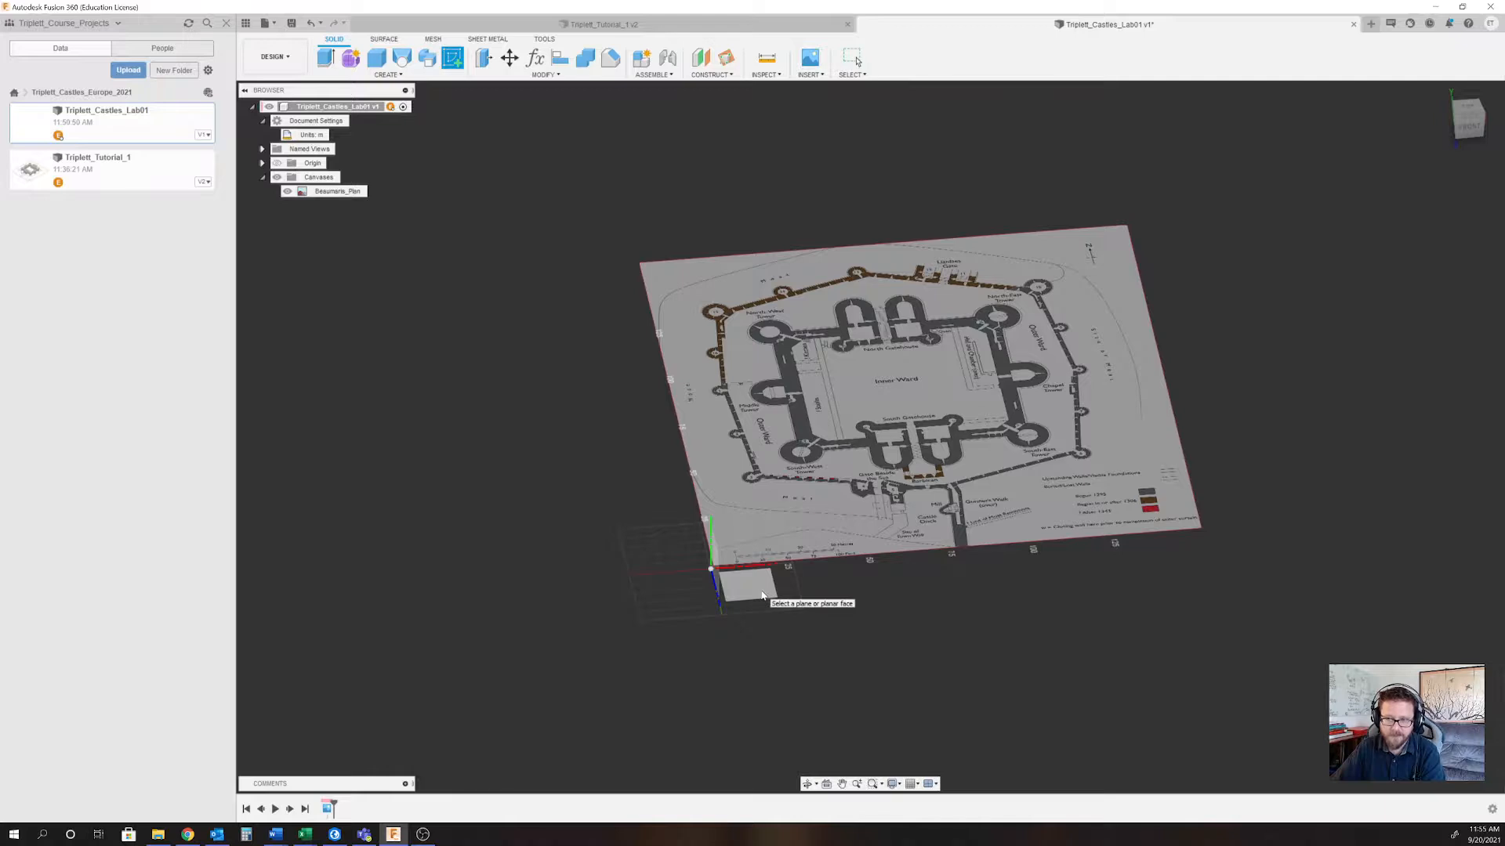
left_click(762, 596)
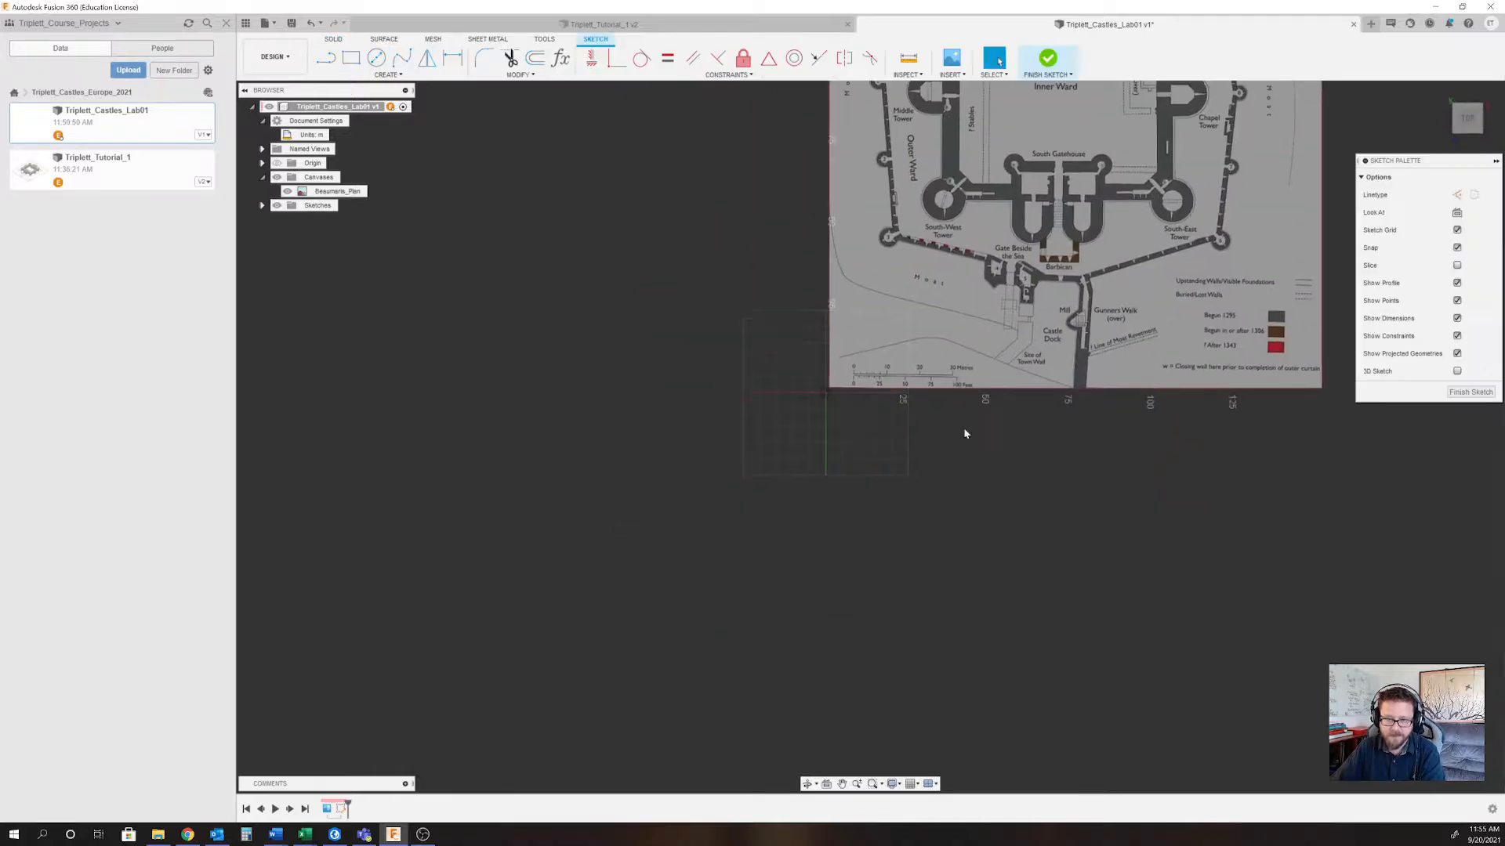
scroll(996, 312, "up", 6)
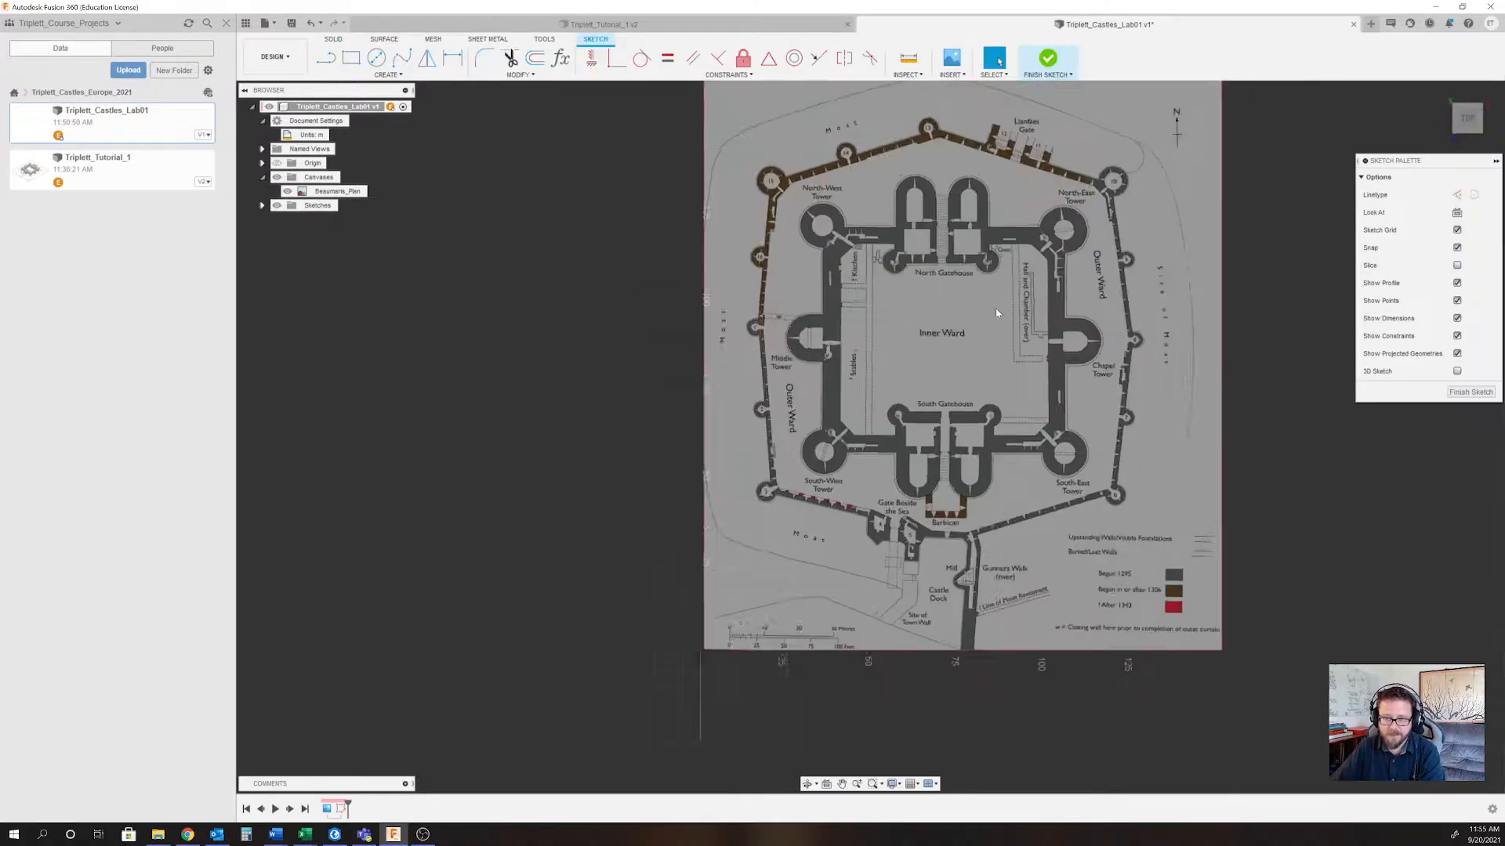
scroll(1069, 492, "down", 1)
scroll(911, 262, "up", 3)
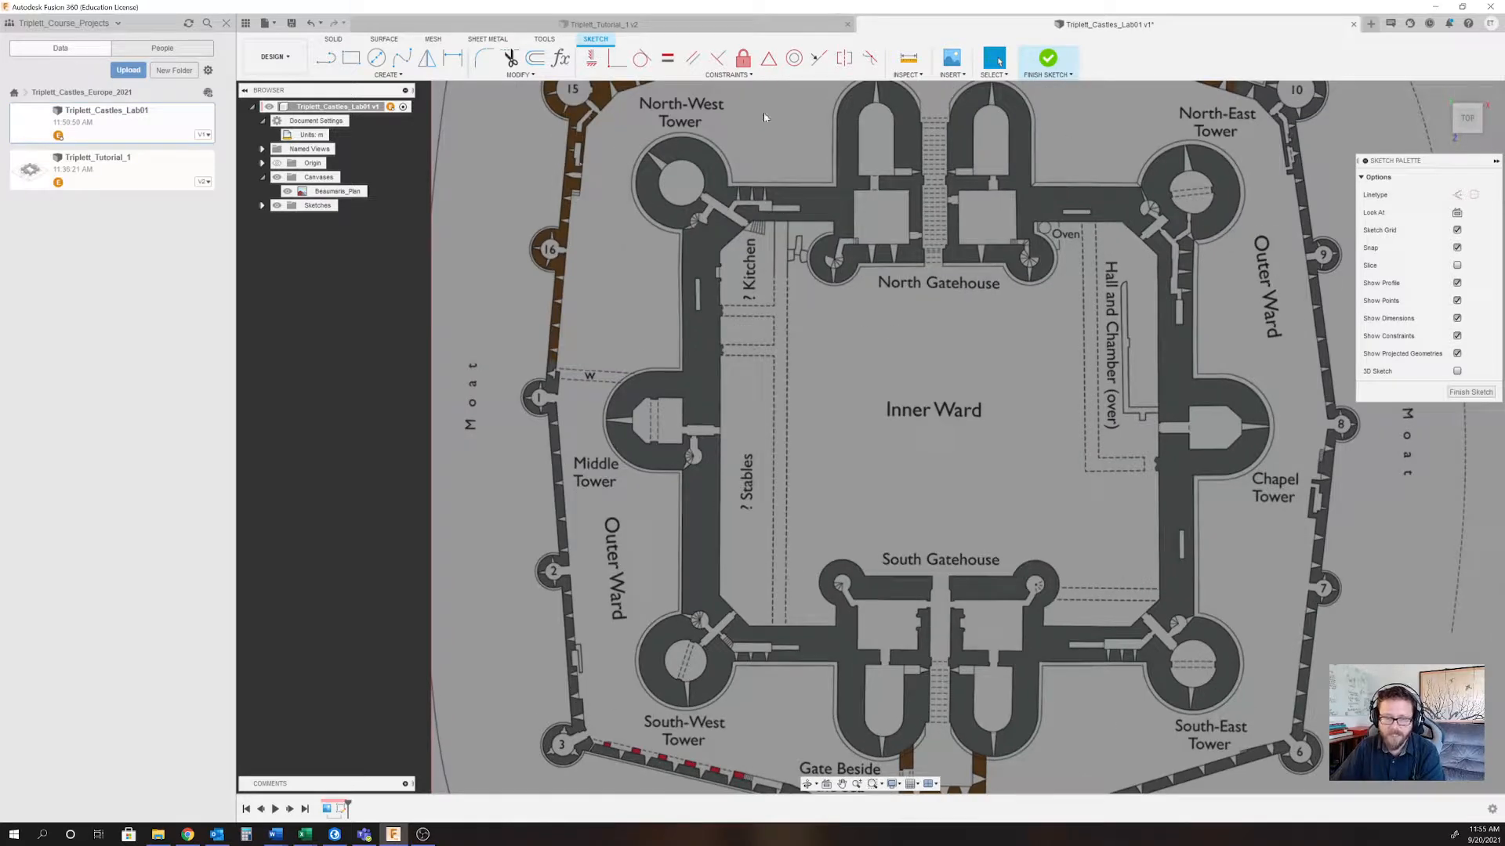
Draw a rectangle about 71 m by 66 m from the centre of the North-West Tower to the centre of the South-East Tower.
left_click(352, 59)
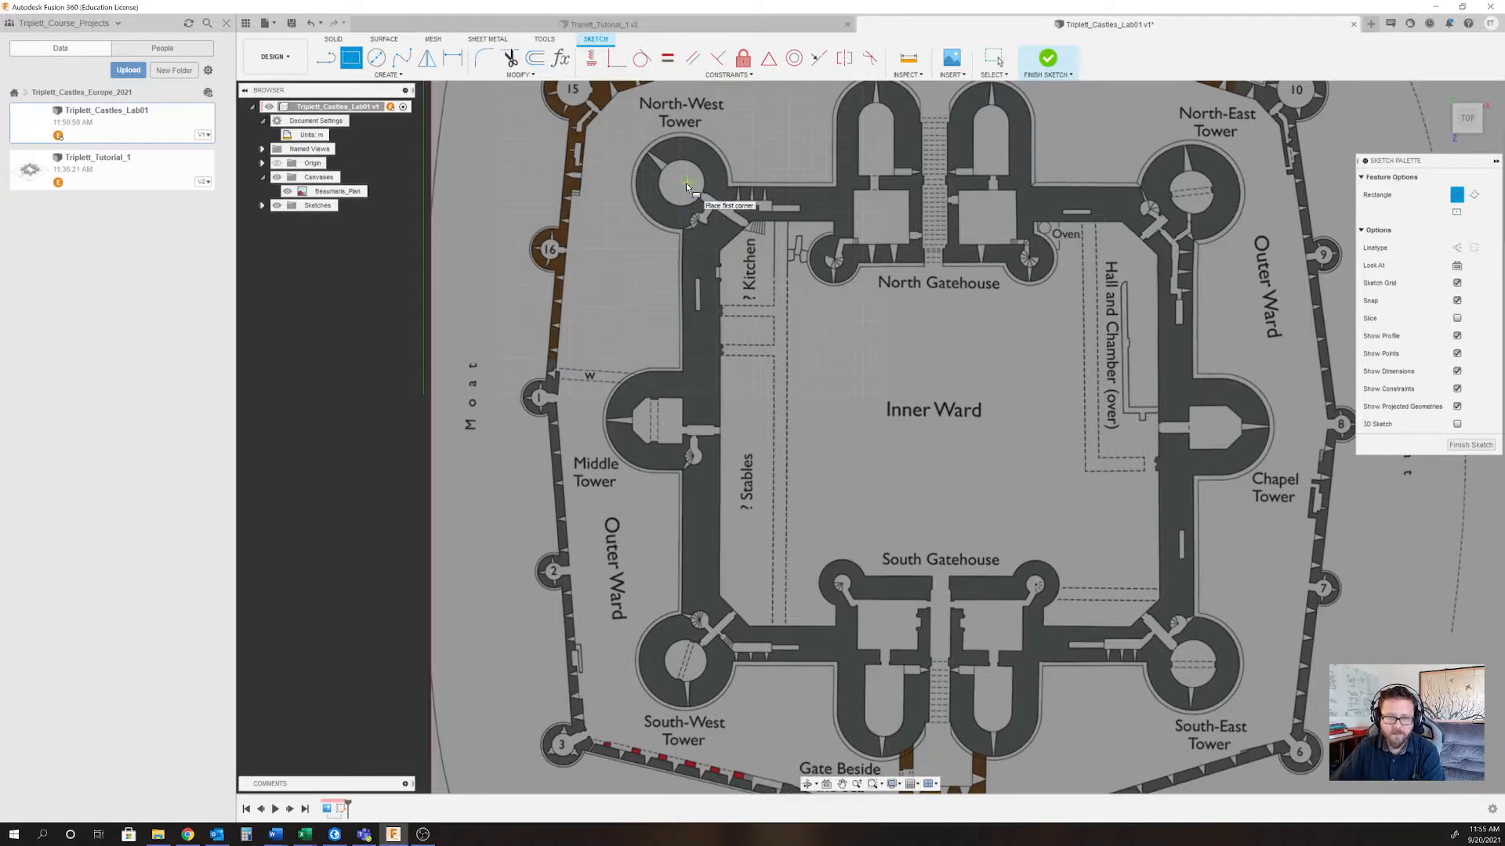
scroll(686, 182, "up", 5)
scroll(678, 183, "up", 8)
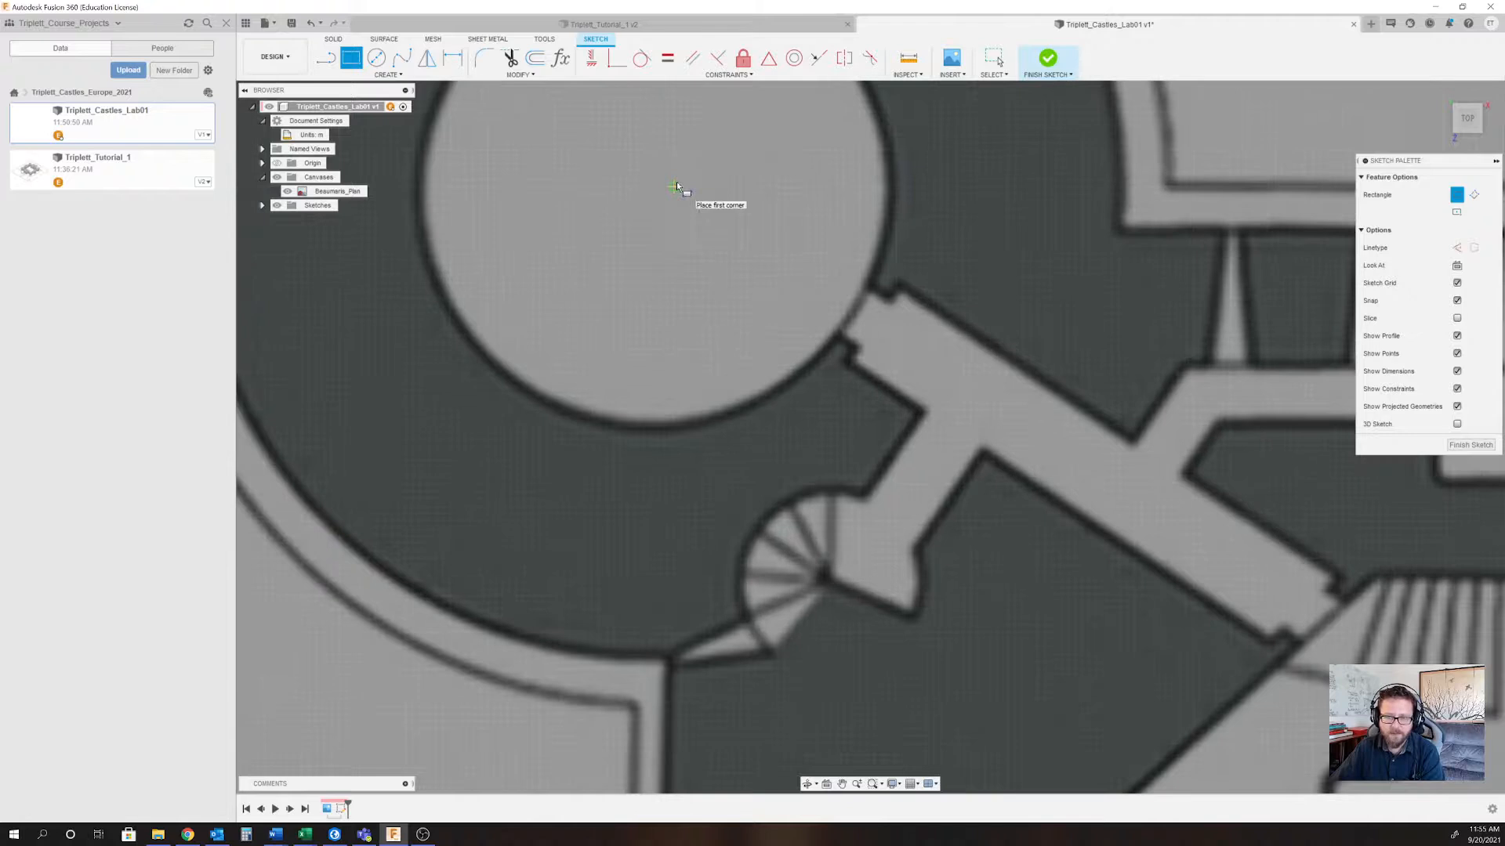
middle_click_drag(678, 190, 672, 239)
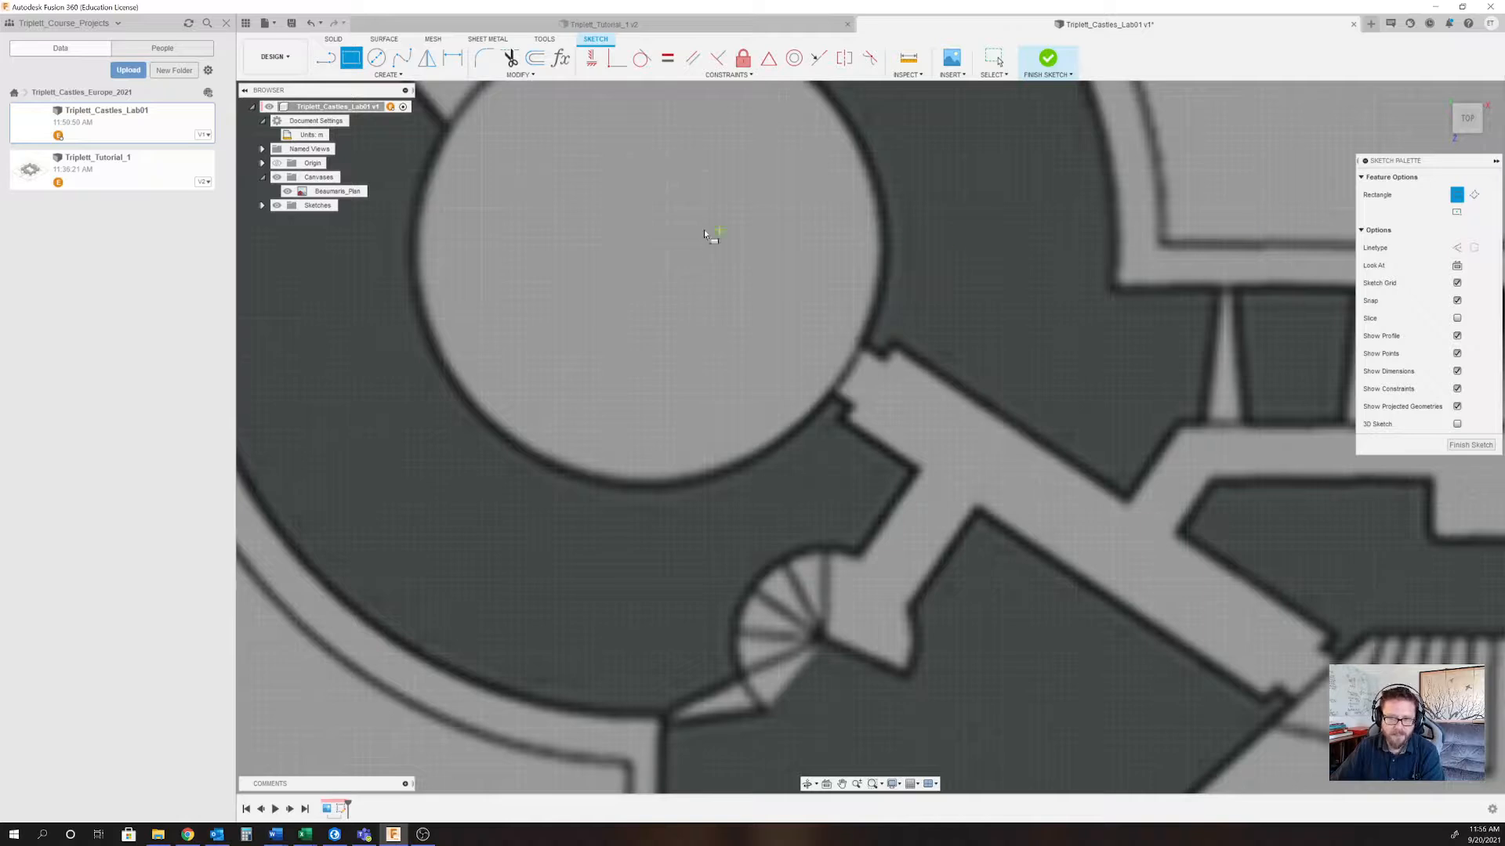
left_click(633, 246)
scroll(600, 228, "down", 3)
scroll(590, 230, "down", 6)
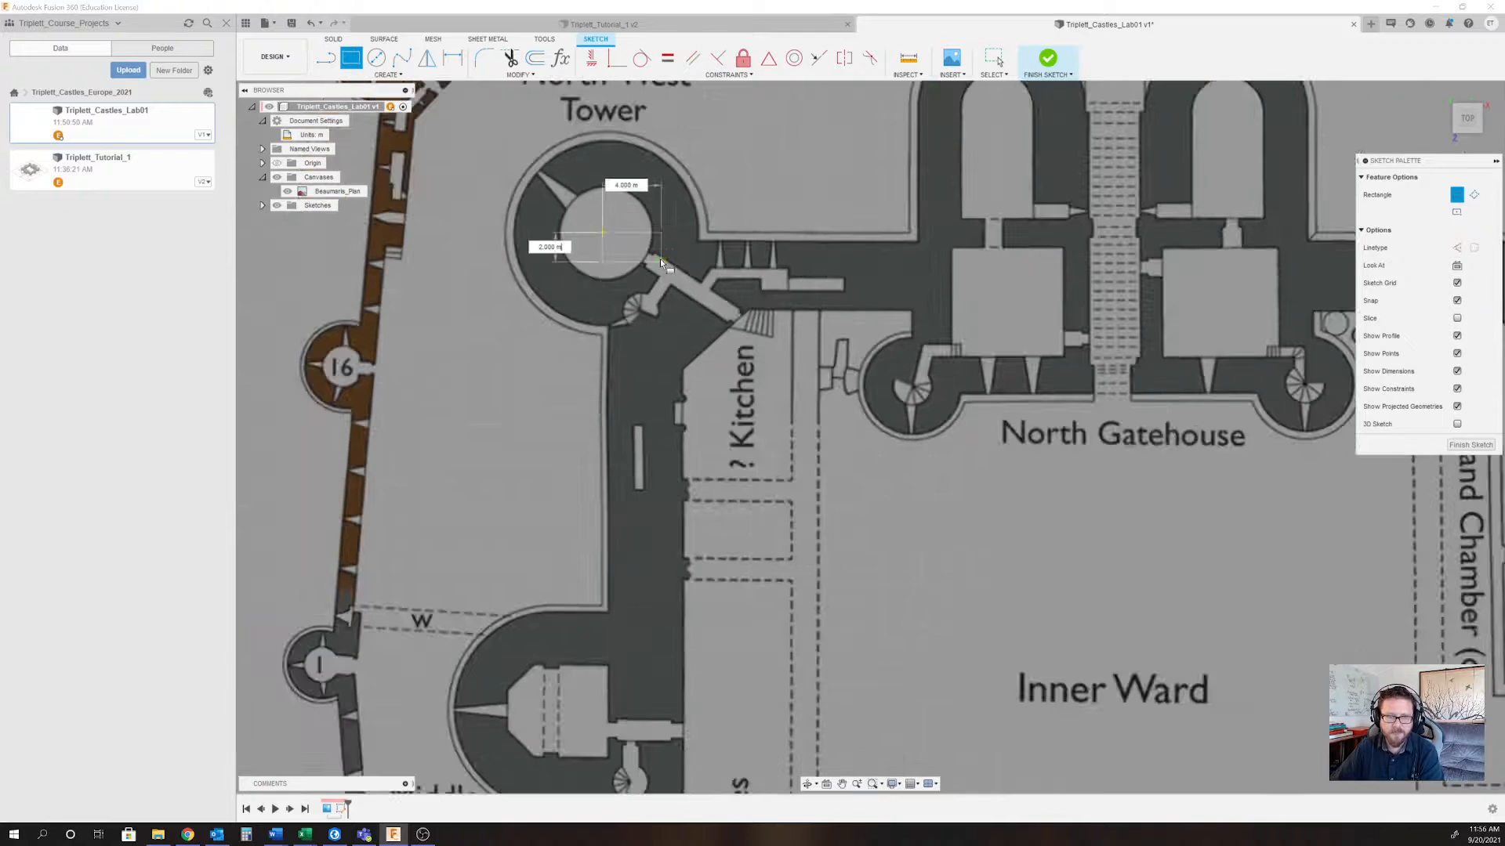
scroll(762, 447, "down", 5)
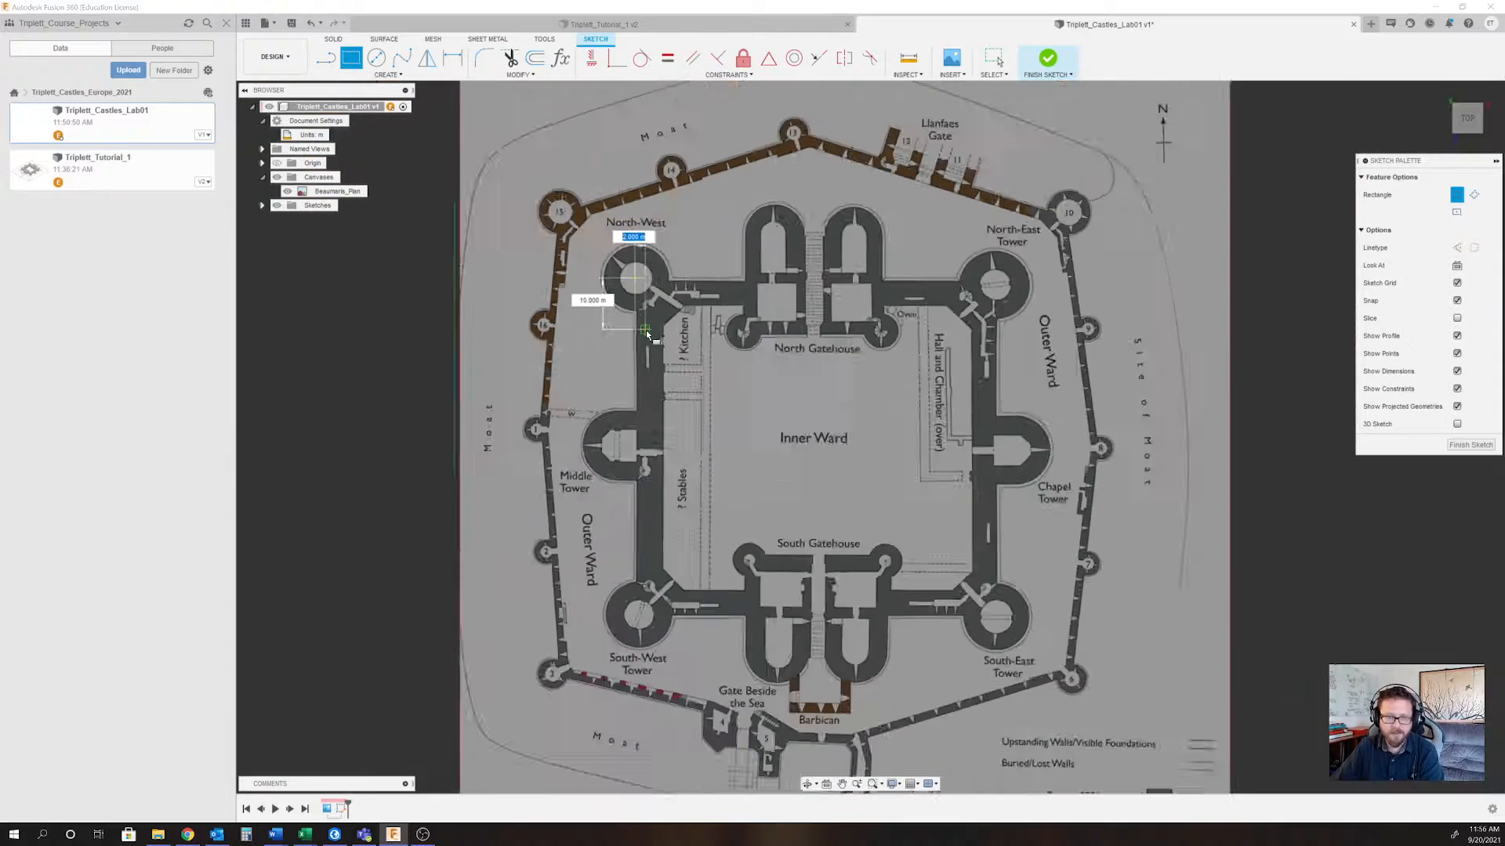
scroll(761, 447, "down", 1)
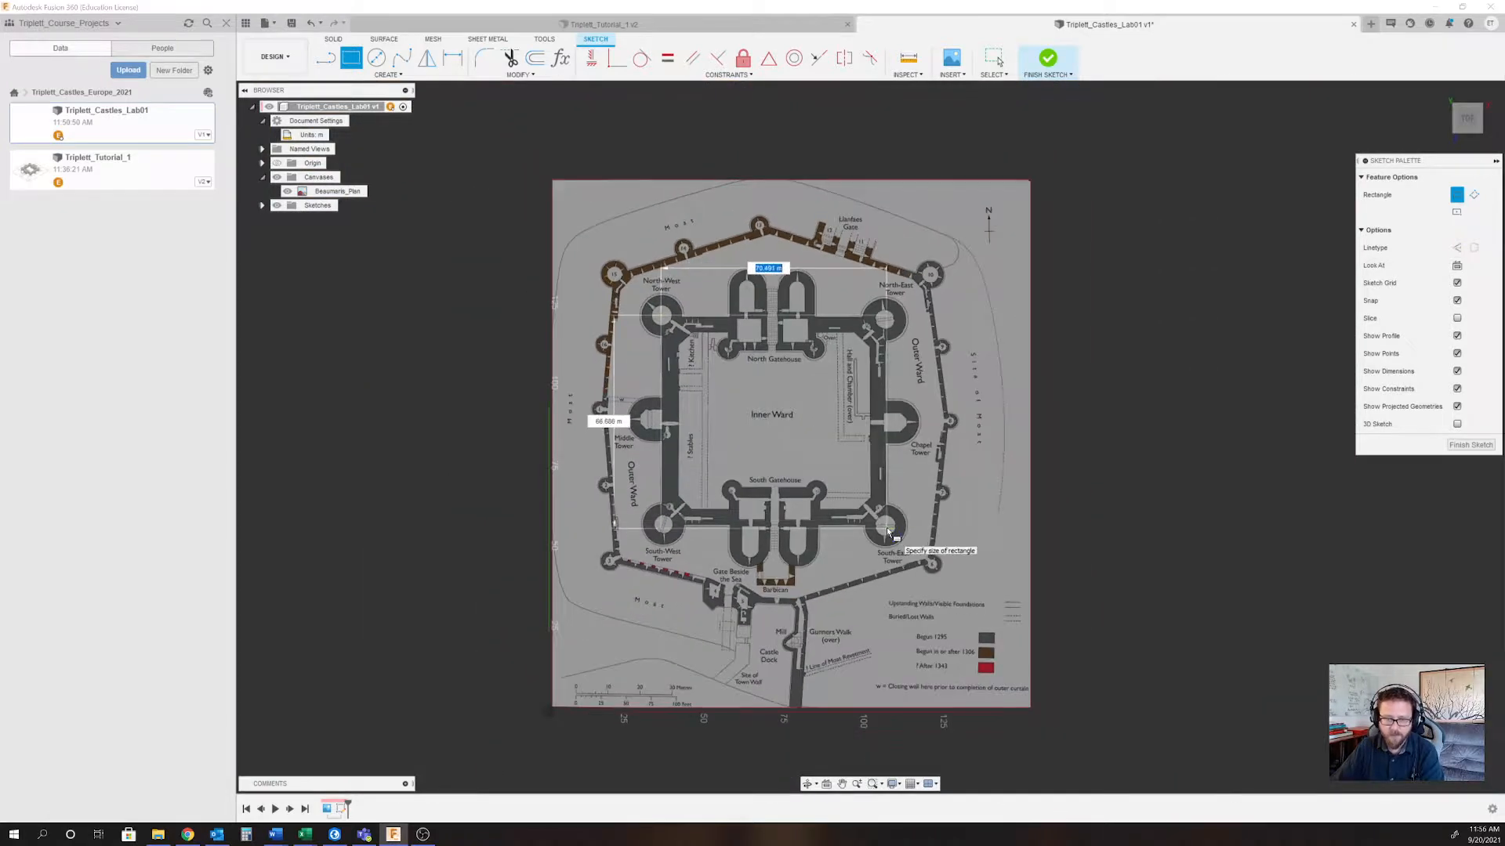
scroll(886, 531, "up", 4)
scroll(881, 522, "up", 8)
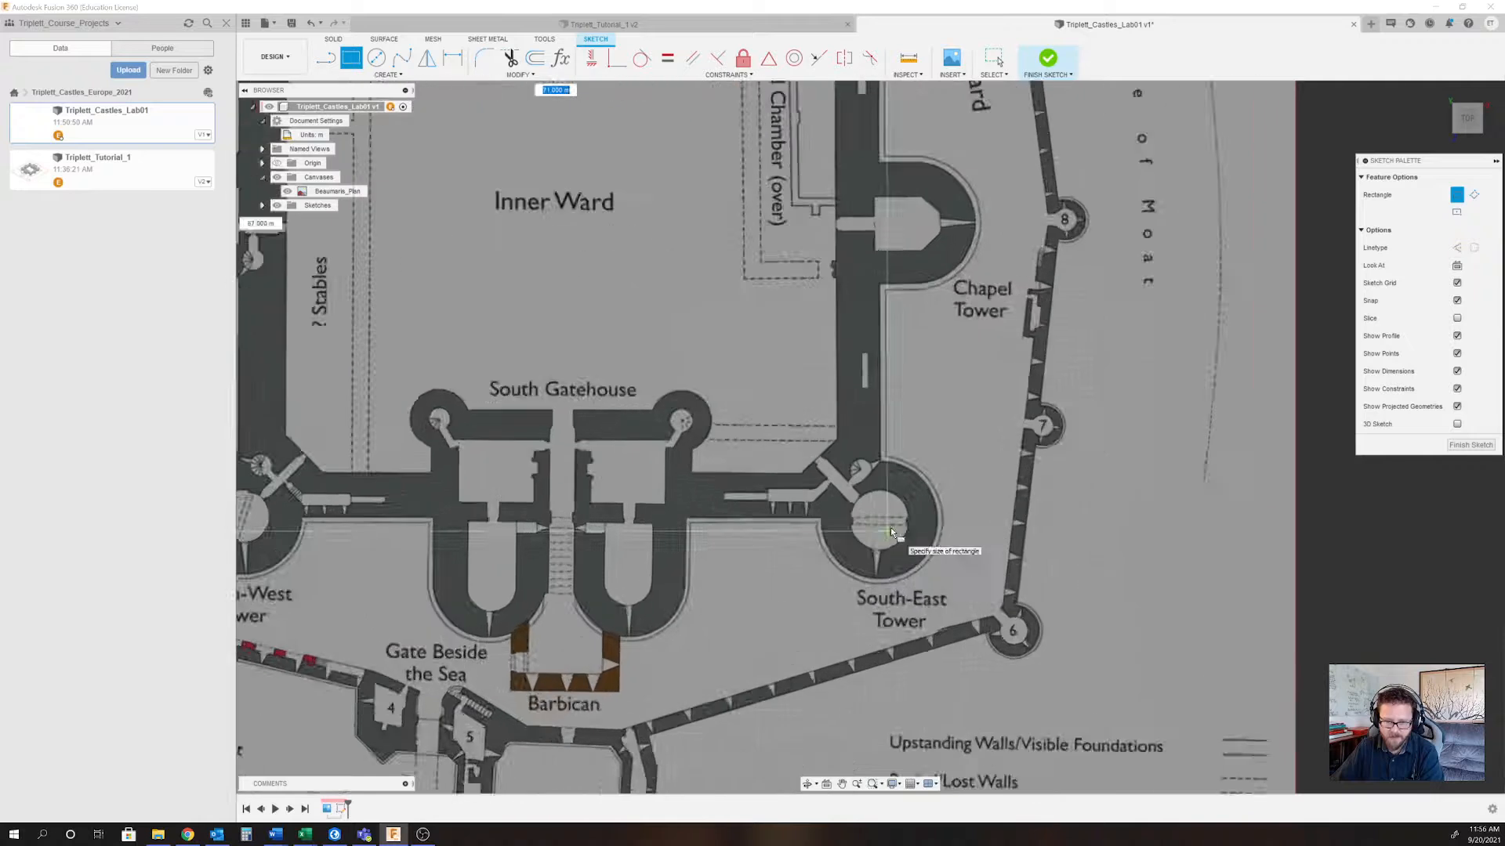
scroll(878, 523, "up", 4)
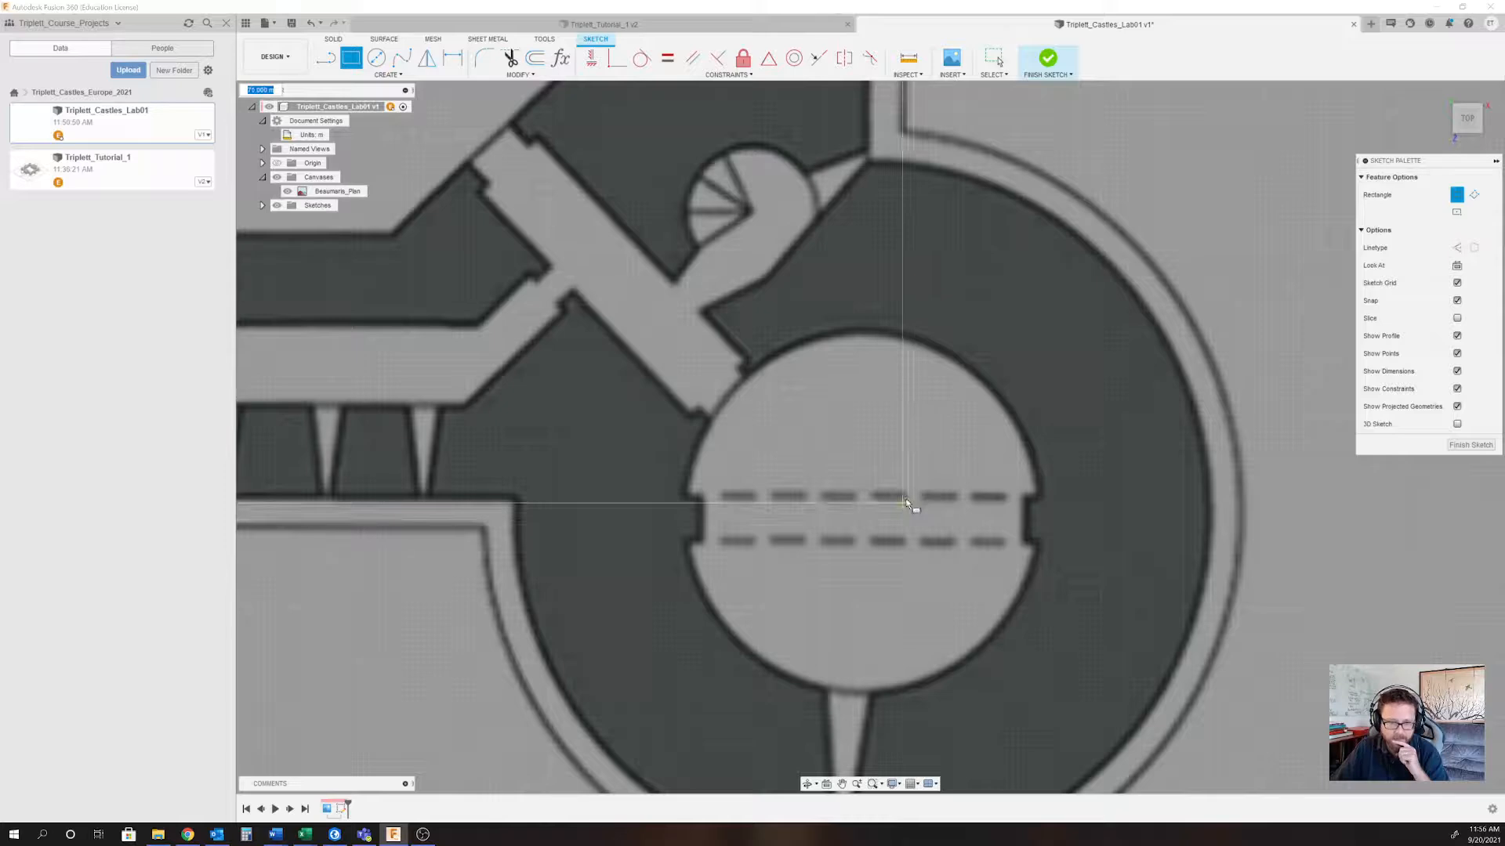
scroll(909, 513, "up", 1)
scroll(901, 531, "down", 1)
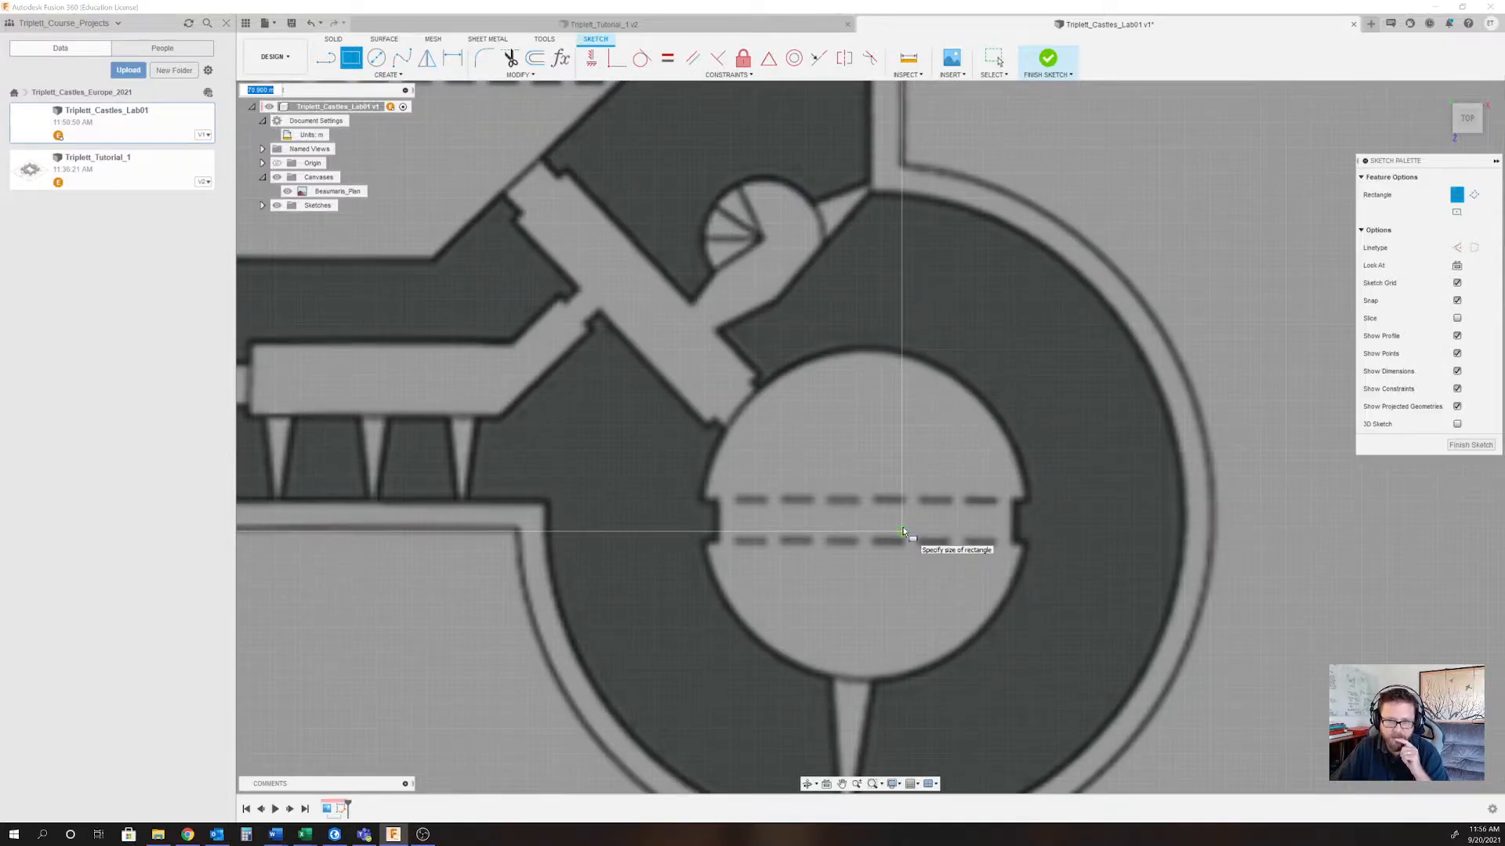
scroll(903, 531, "down", 6)
left_click(973, 548)
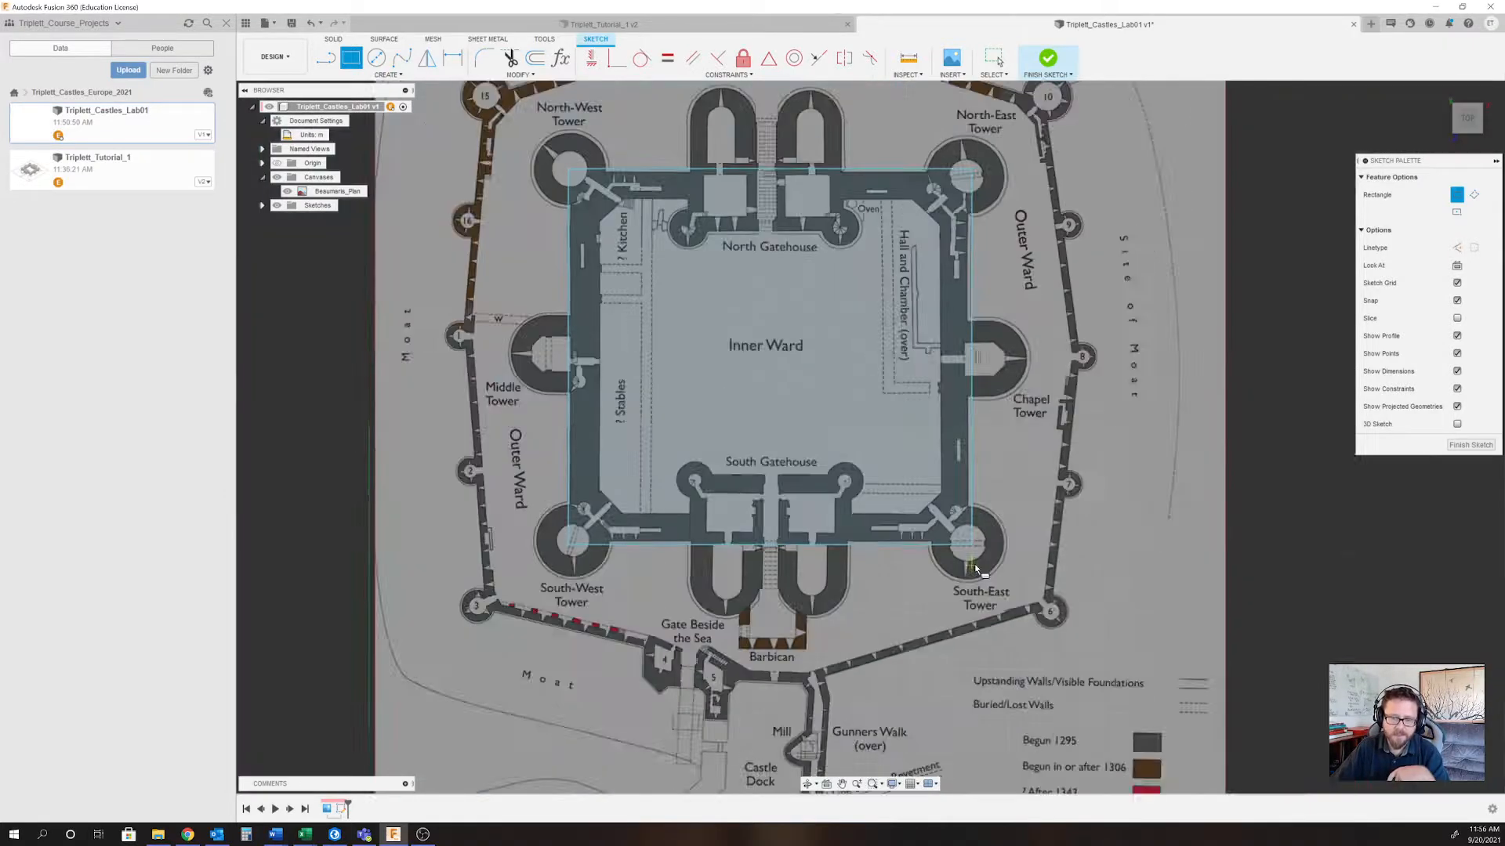
Adjust the rectangle's east edge to follow the outer face of the inner ward's east wall.
scroll(974, 566, "down", 2)
scroll(820, 320, "up", 4)
scroll(821, 264, "down", 2)
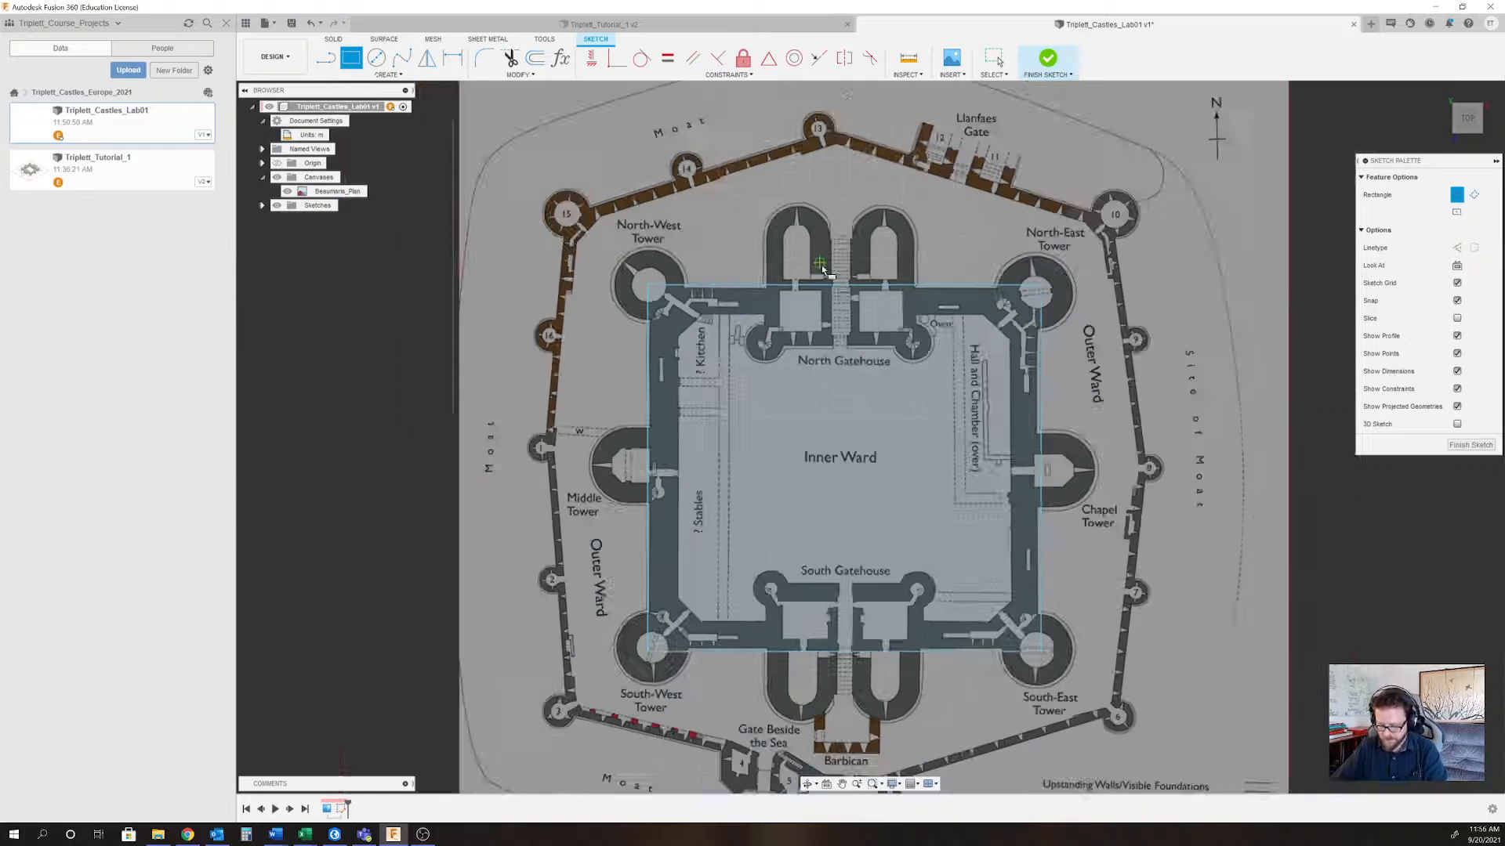
scroll(899, 547, "up", 2)
scroll(925, 611, "down", 1)
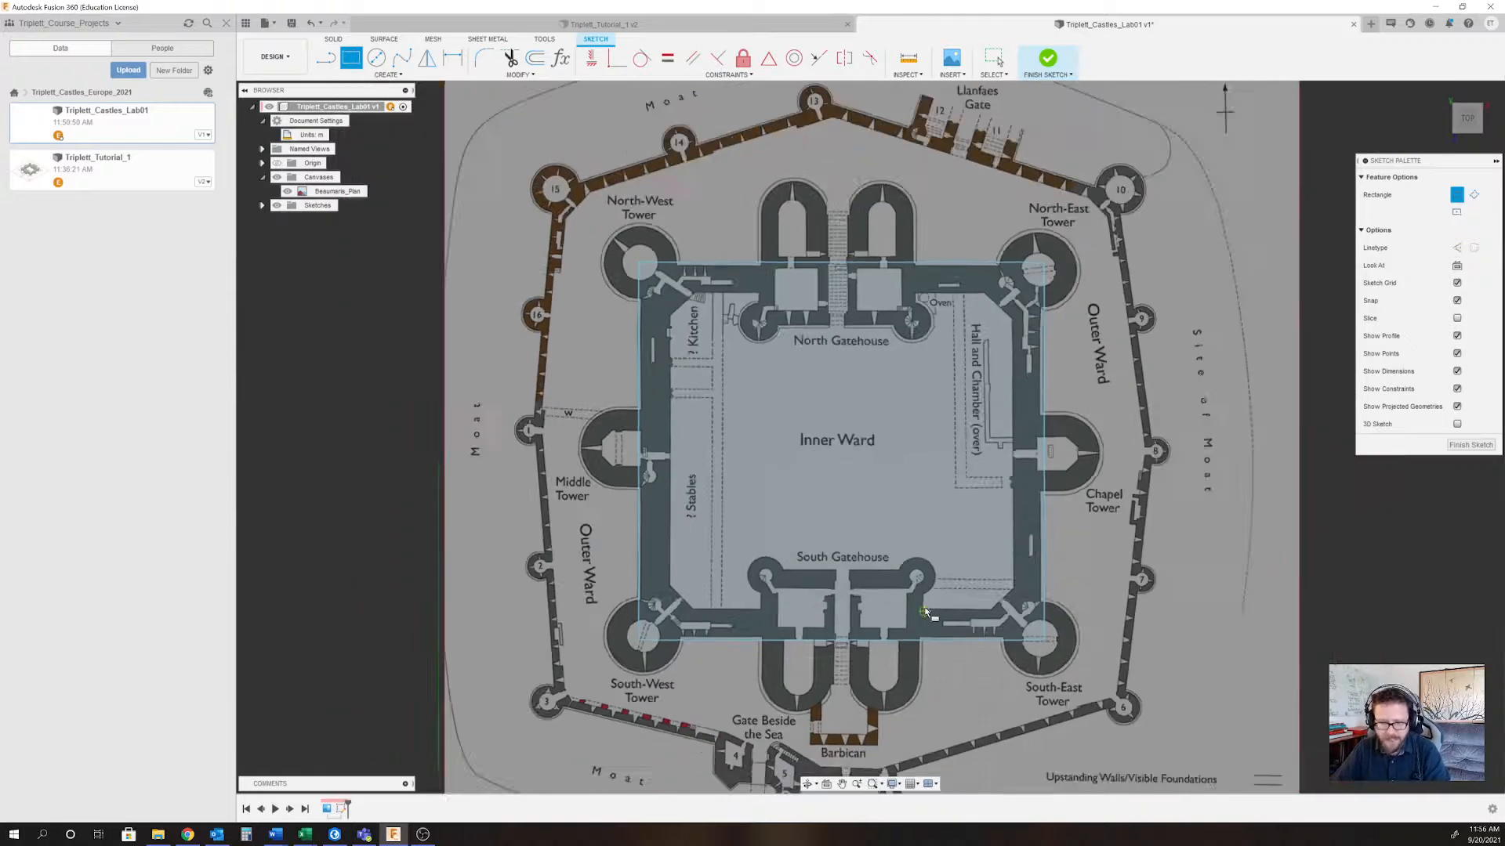
scroll(1005, 616, "up", 3)
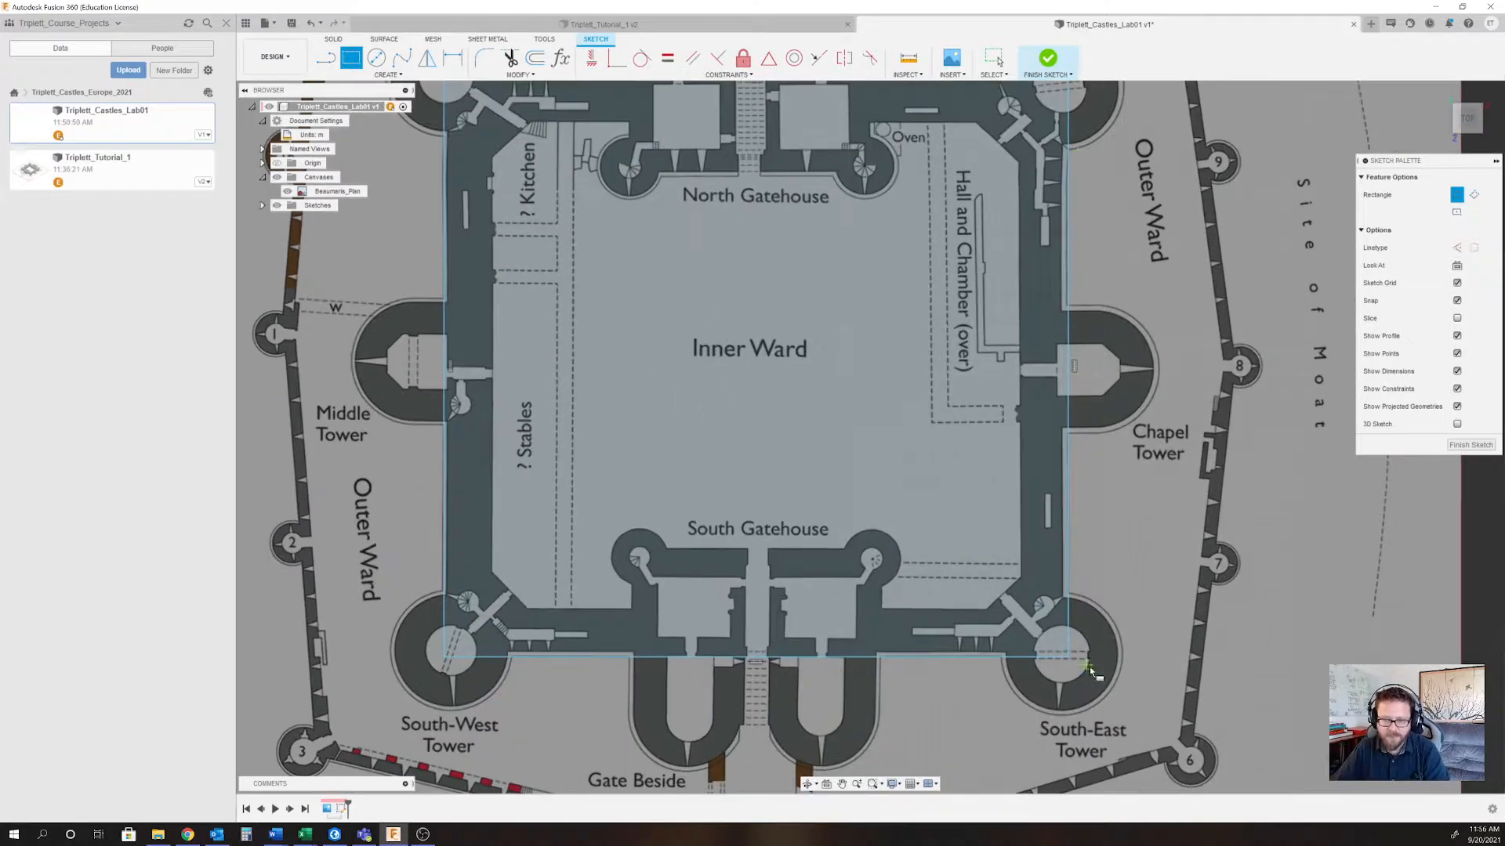
scroll(1081, 152, "up", 5)
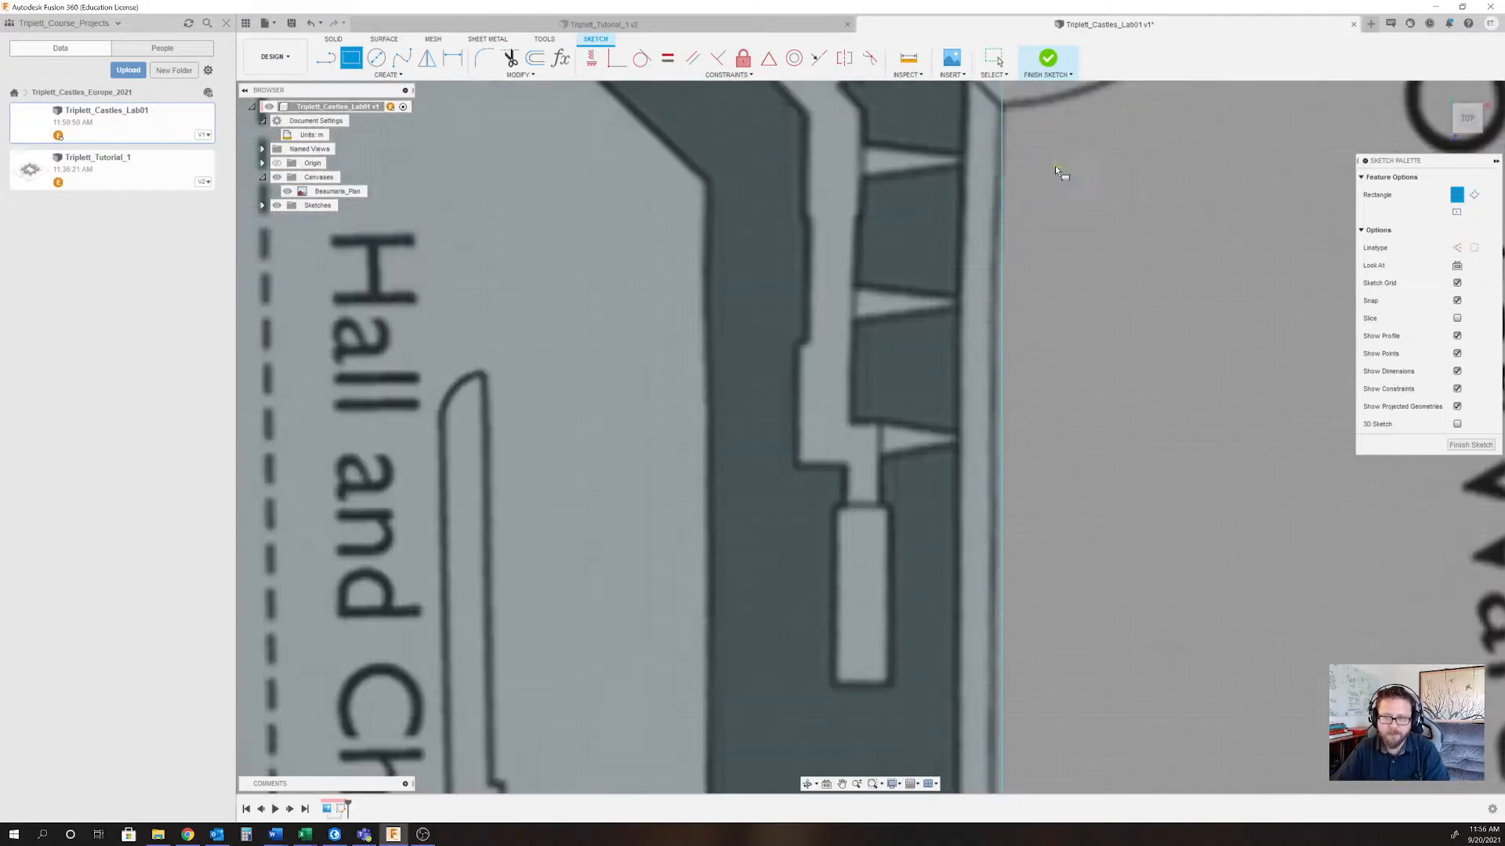
left_click(994, 58)
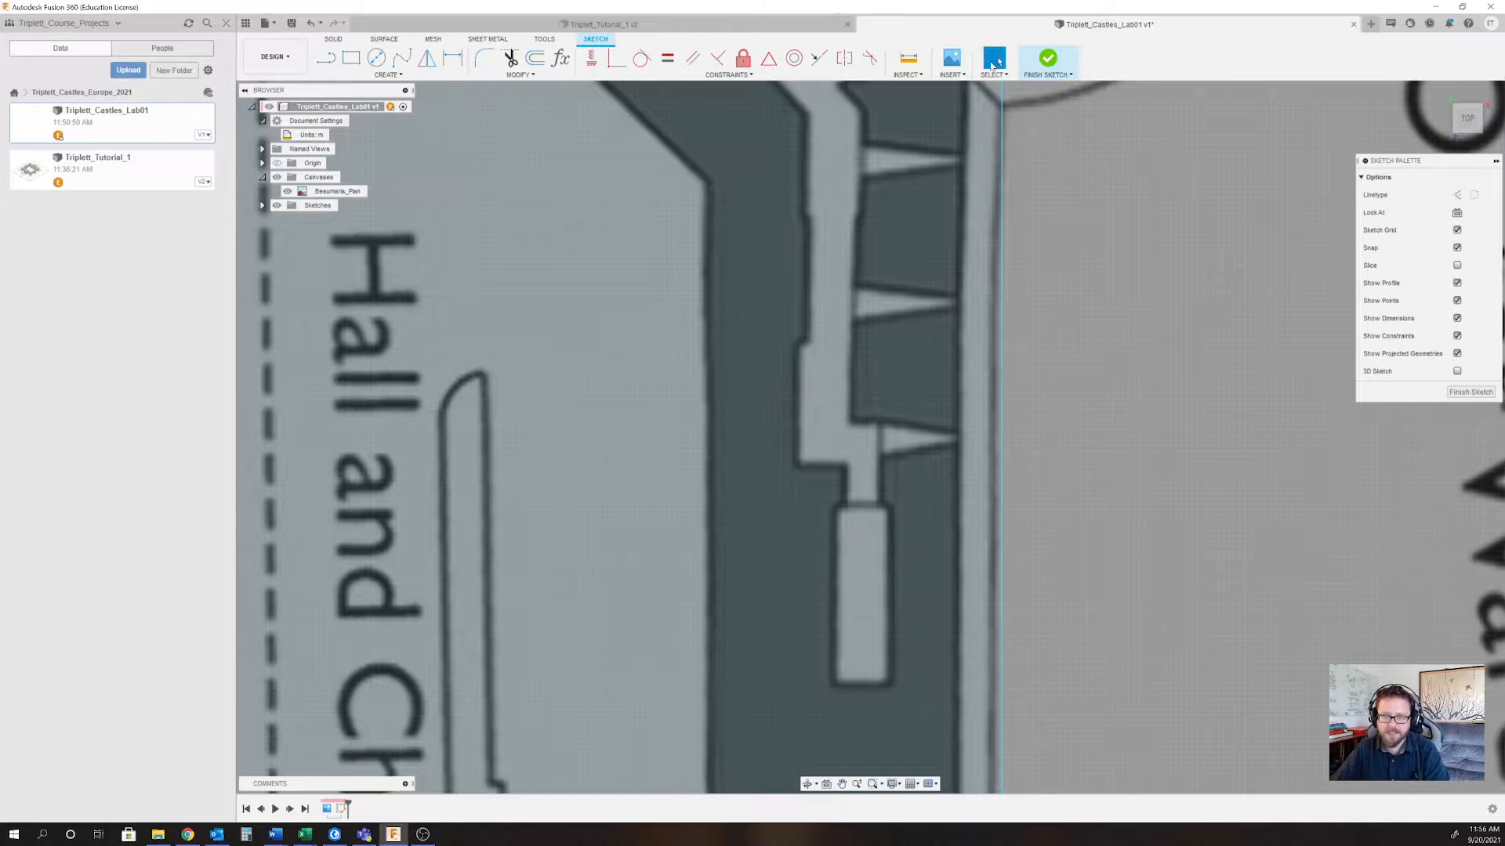
mouse_move(1004, 139)
left_mouse_down()
mouse_move(1023, 141)
mouse_move(992, 146)
mouse_move(1000, 161)
mouse_move(1053, 177)
mouse_move(1011, 194)
mouse_move(999, 234)
left_mouse_up()
scroll(998, 233, "down", 6)
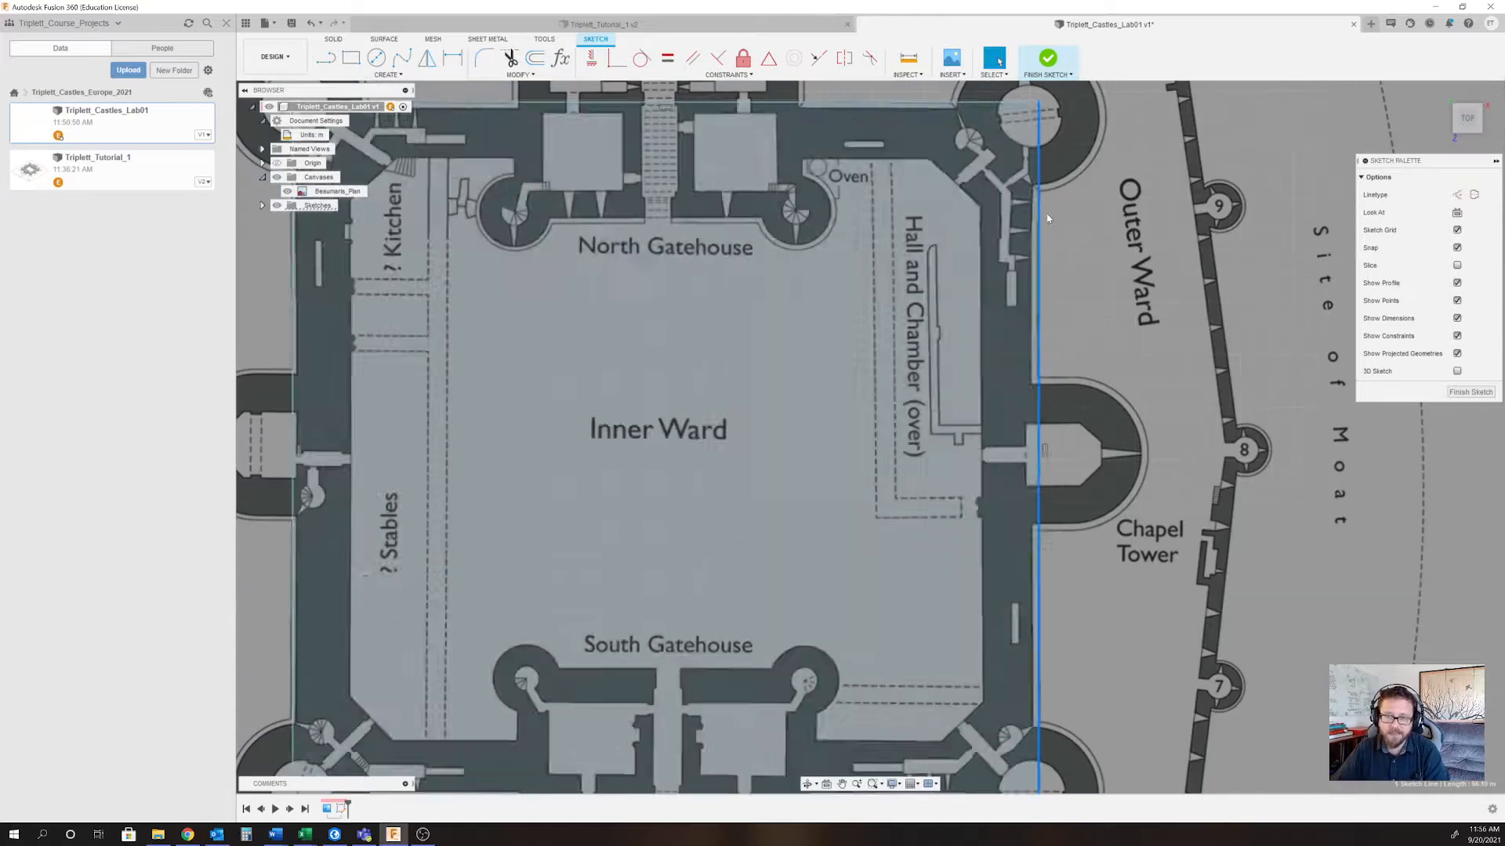
Adjust the rectangle's west edge to follow the outer face of the wall between the North-West and South-West Towers.
scroll(909, 392, "down", 3)
scroll(663, 420, "up", 8)
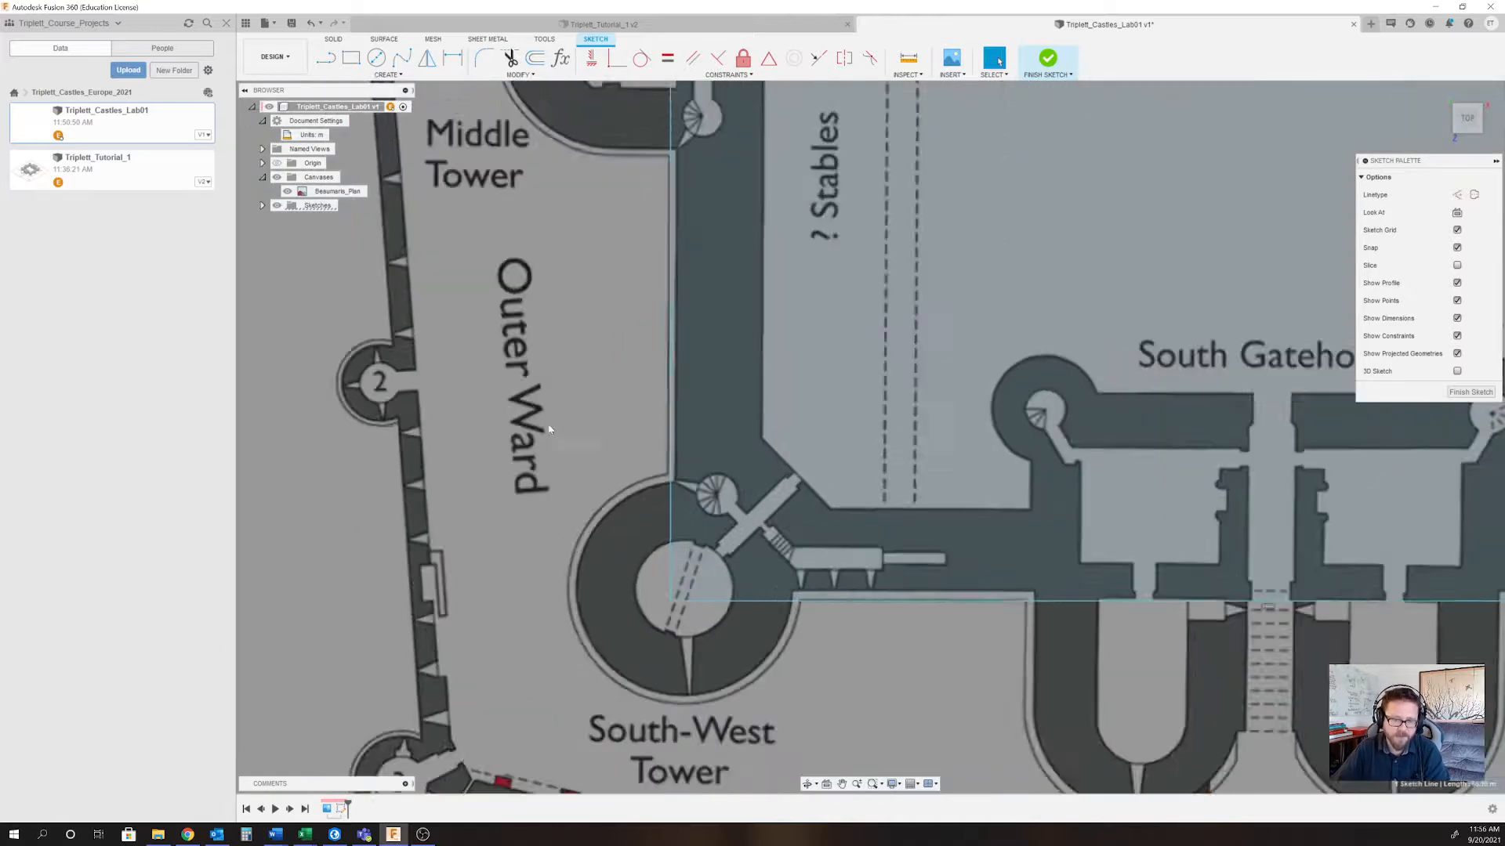
scroll(702, 437, "up", 3)
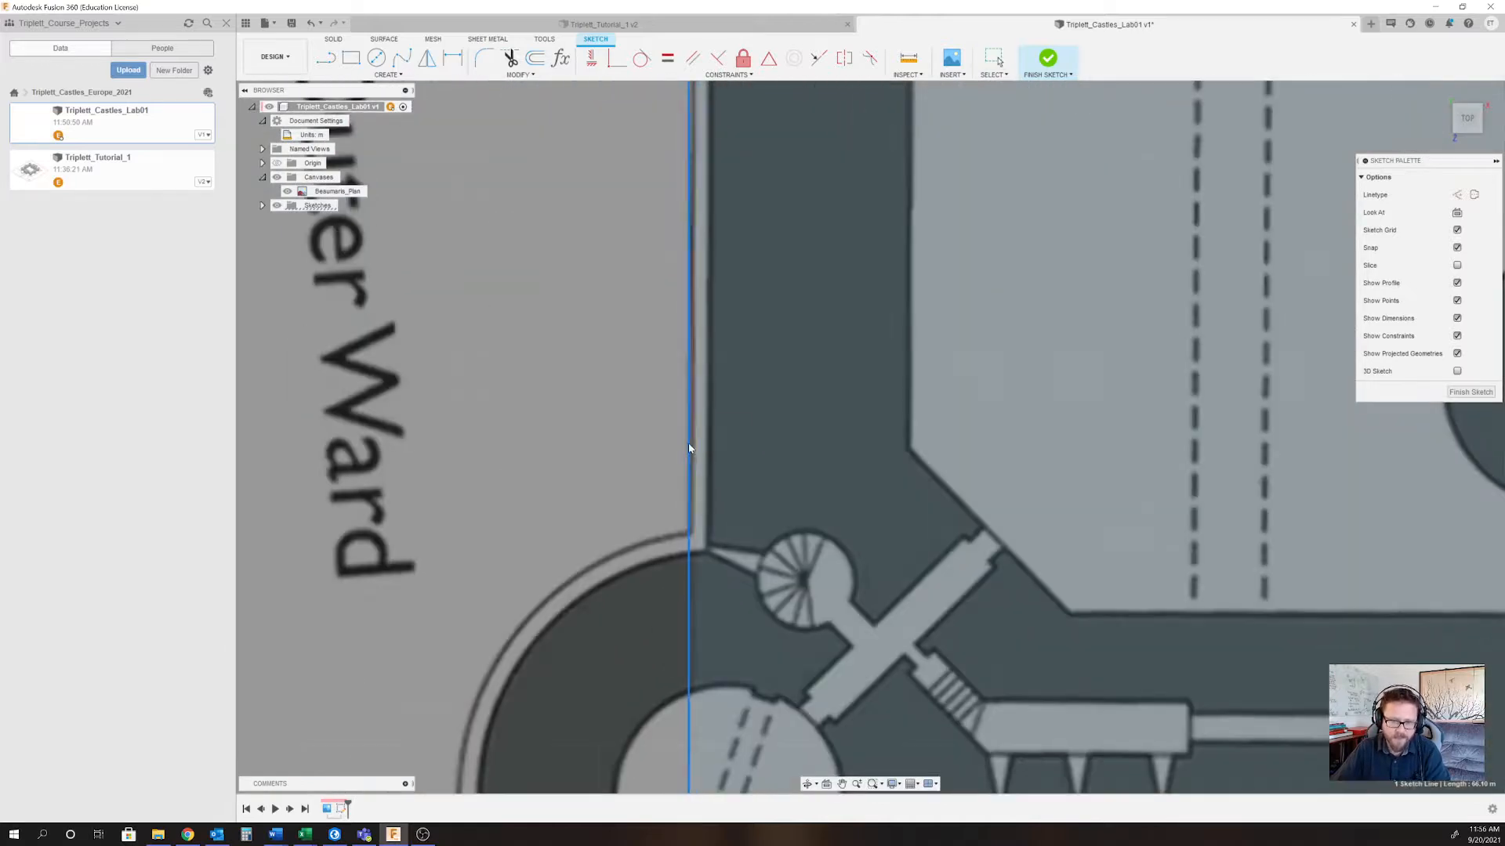
scroll(710, 598, "up", 2)
scroll(710, 598, "down", 3)
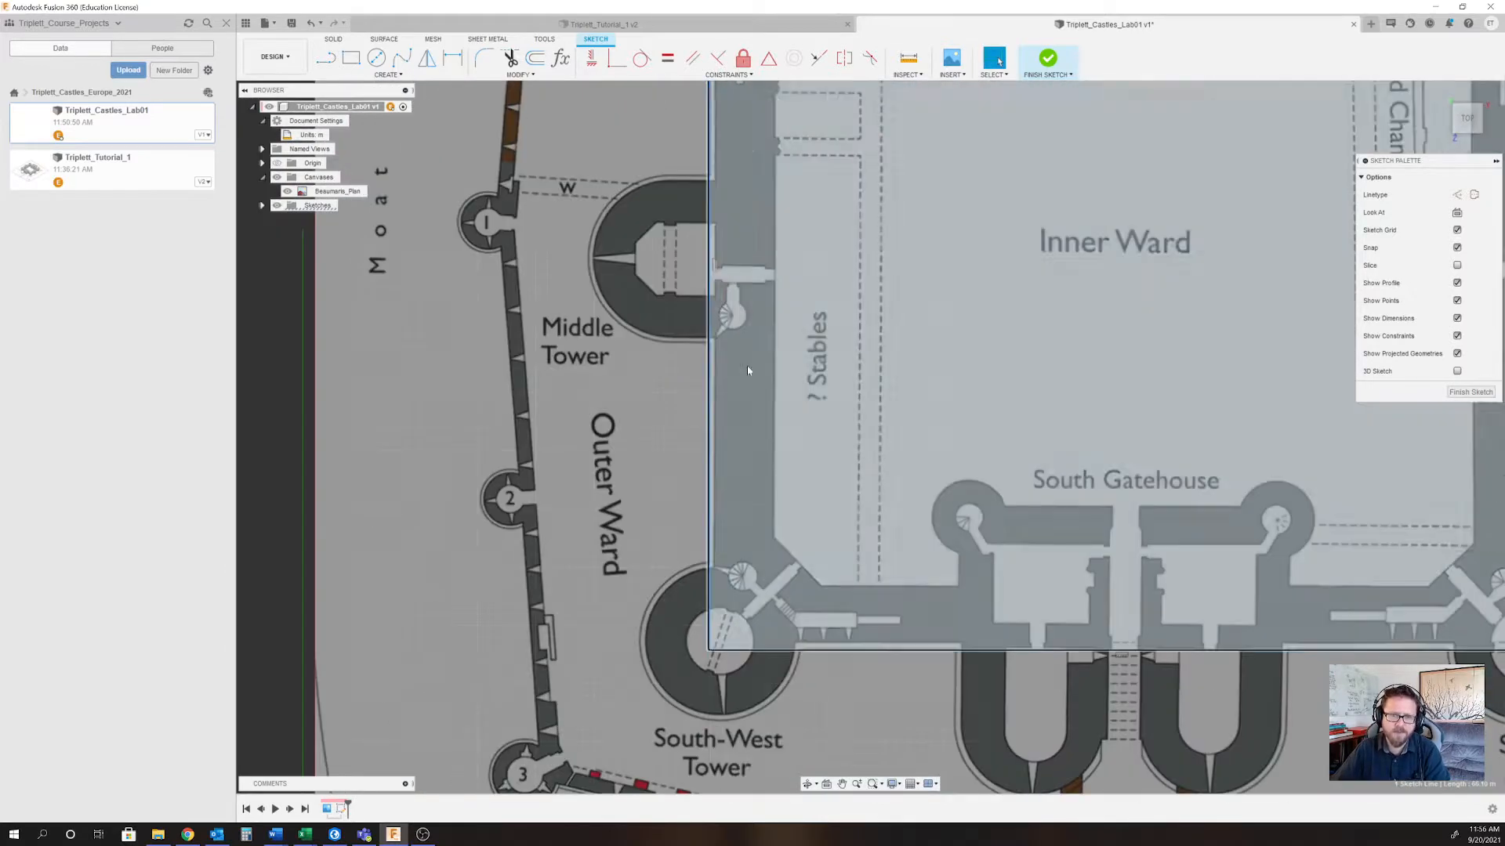
scroll(746, 365, "down", 3)
scroll(733, 156, "up", 6)
scroll(733, 156, "up", 3)
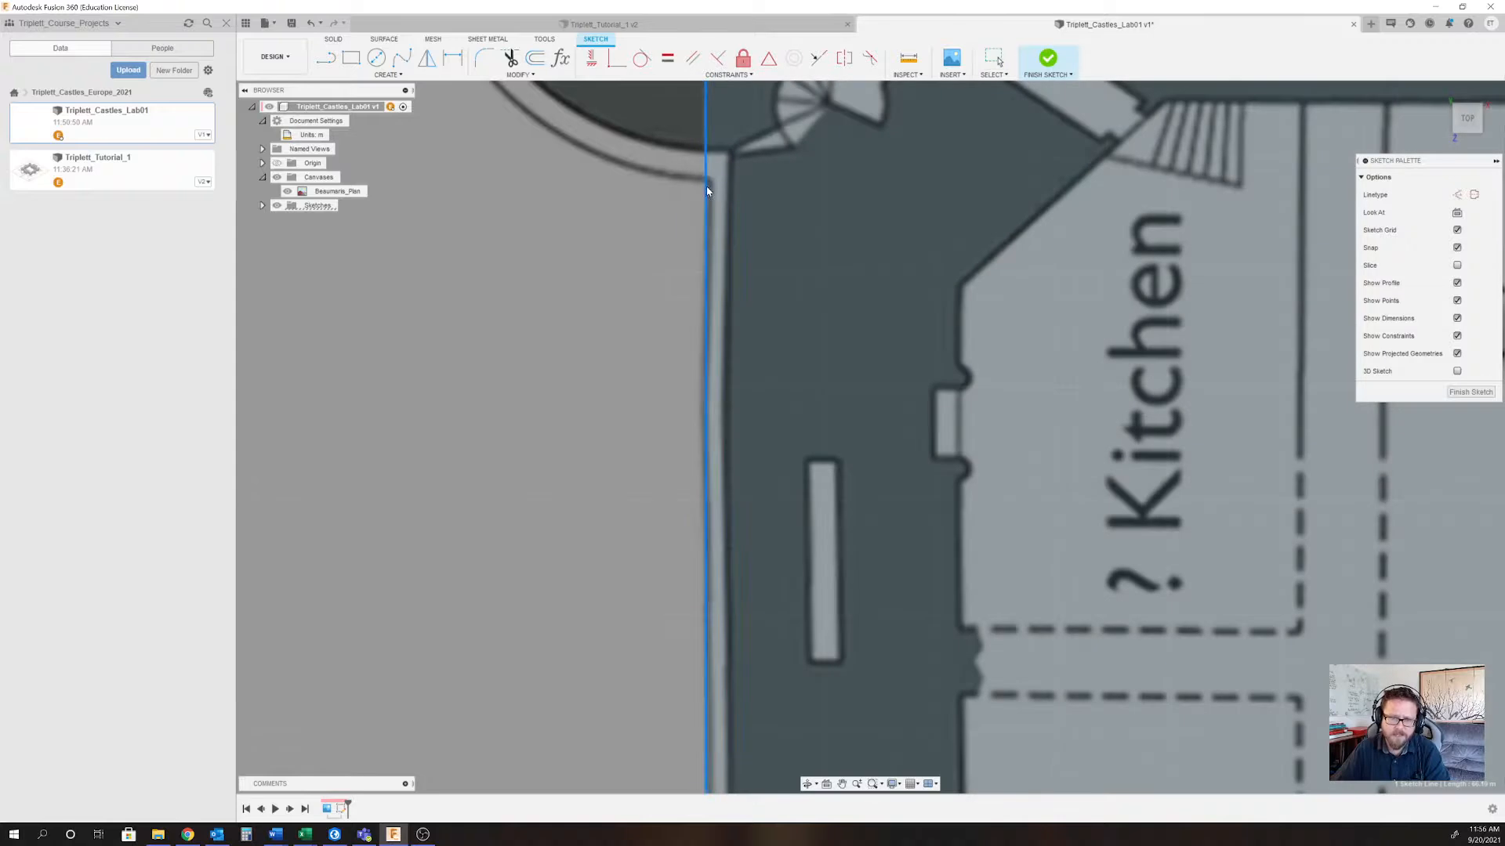
scroll(617, 200, "down", 5)
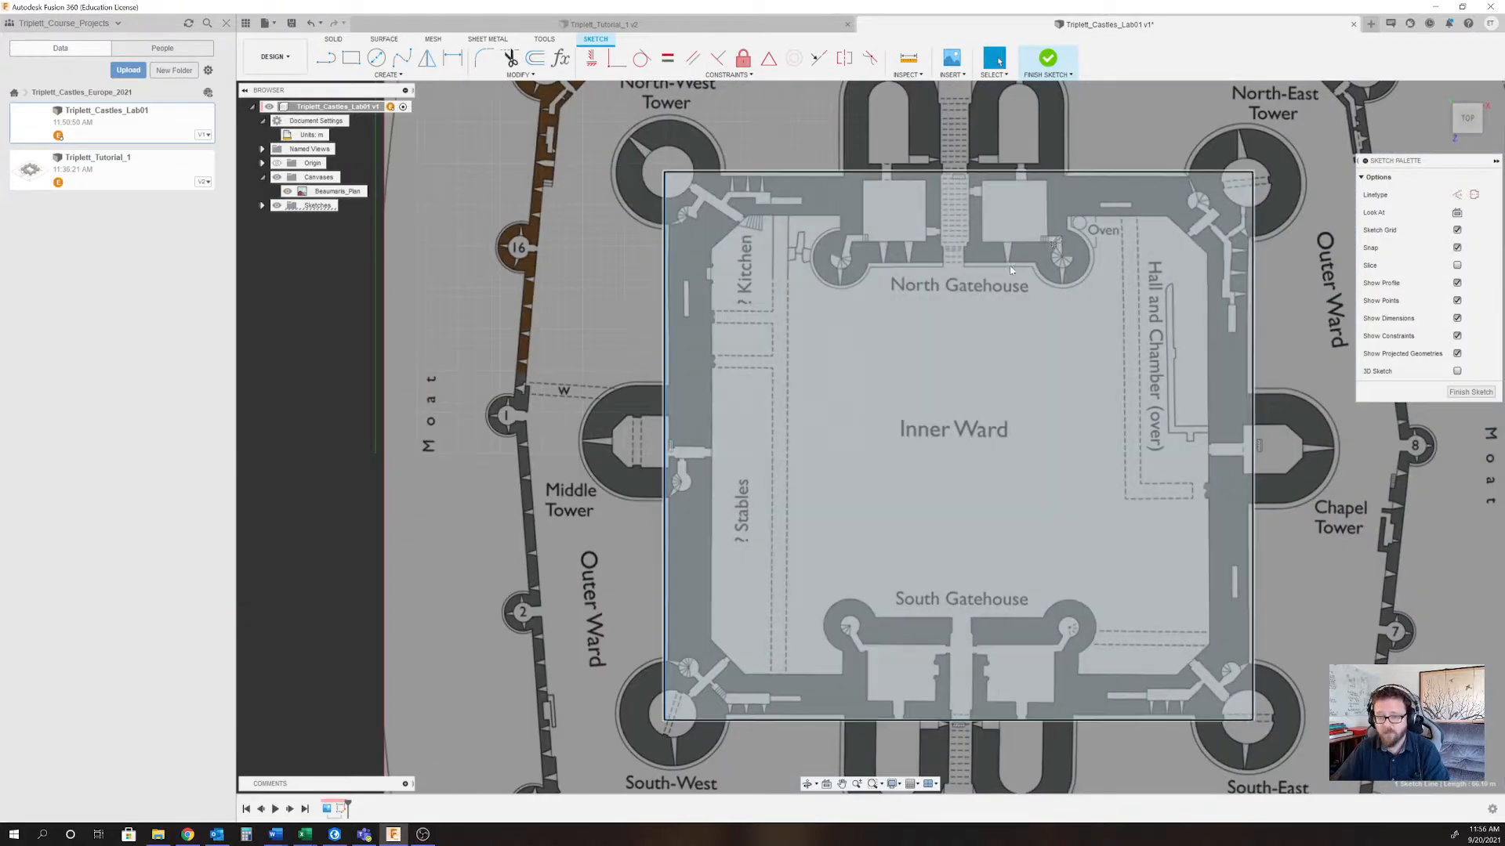
scroll(1010, 271, "down", 3)
scroll(1134, 474, "up", 3)
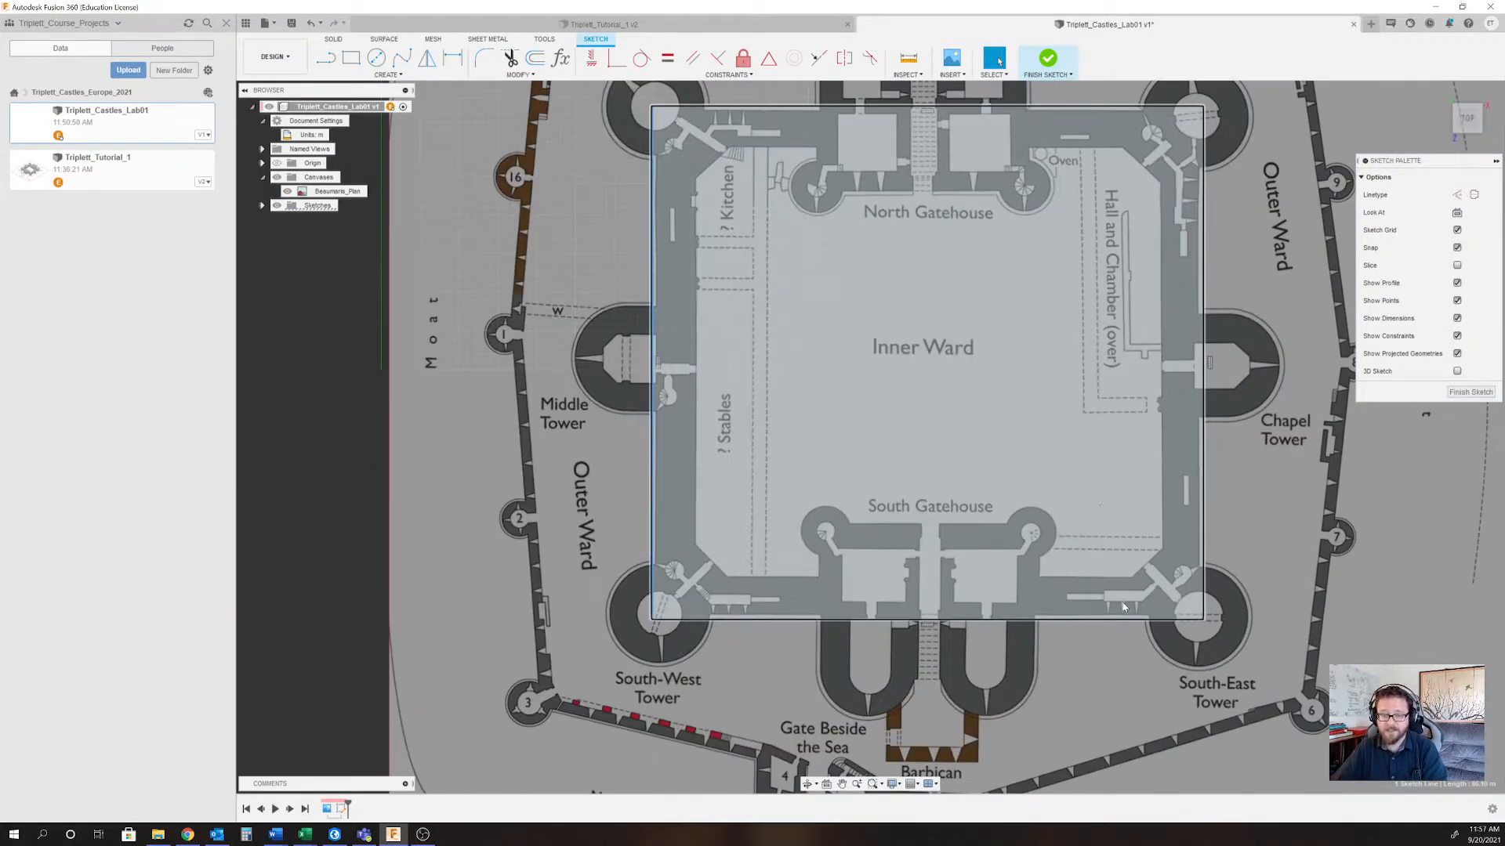
scroll(1117, 492, "down", 4)
scroll(1085, 157, "up", 3)
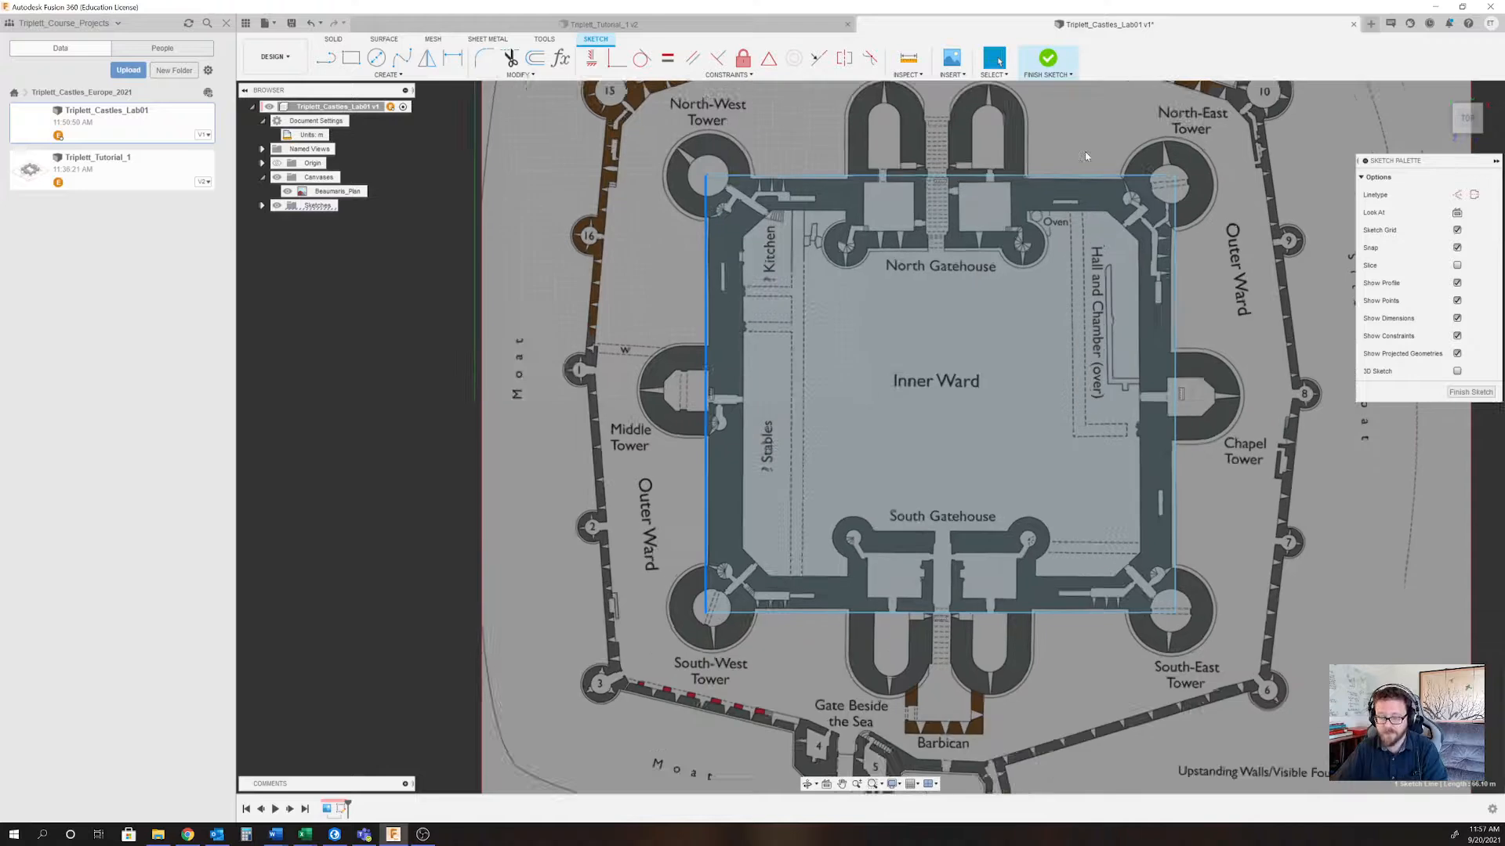
scroll(1085, 157, "up", 1)
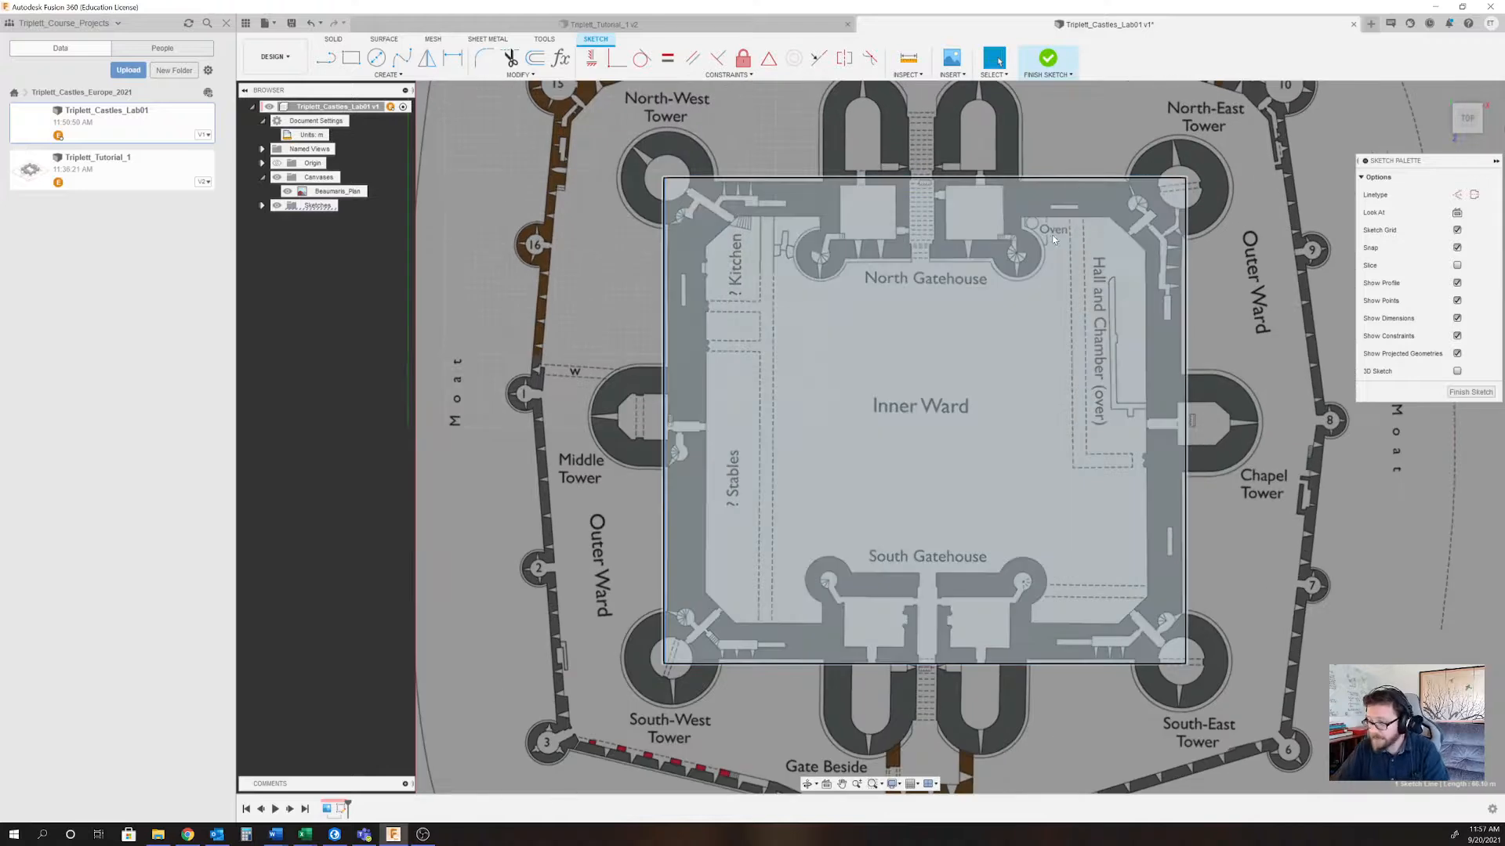
left_click(1054, 239)
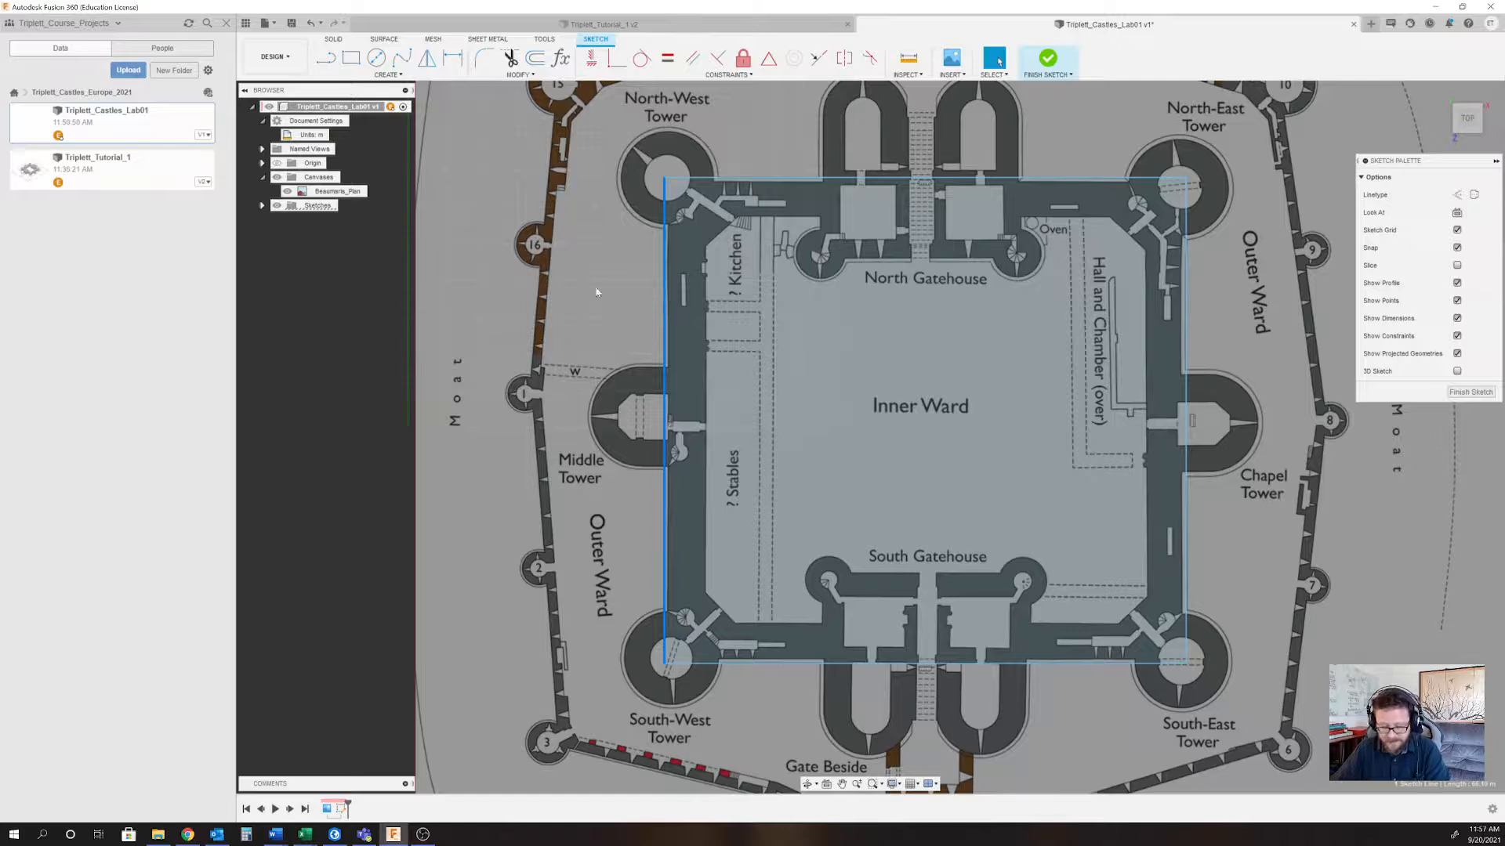
key("d")
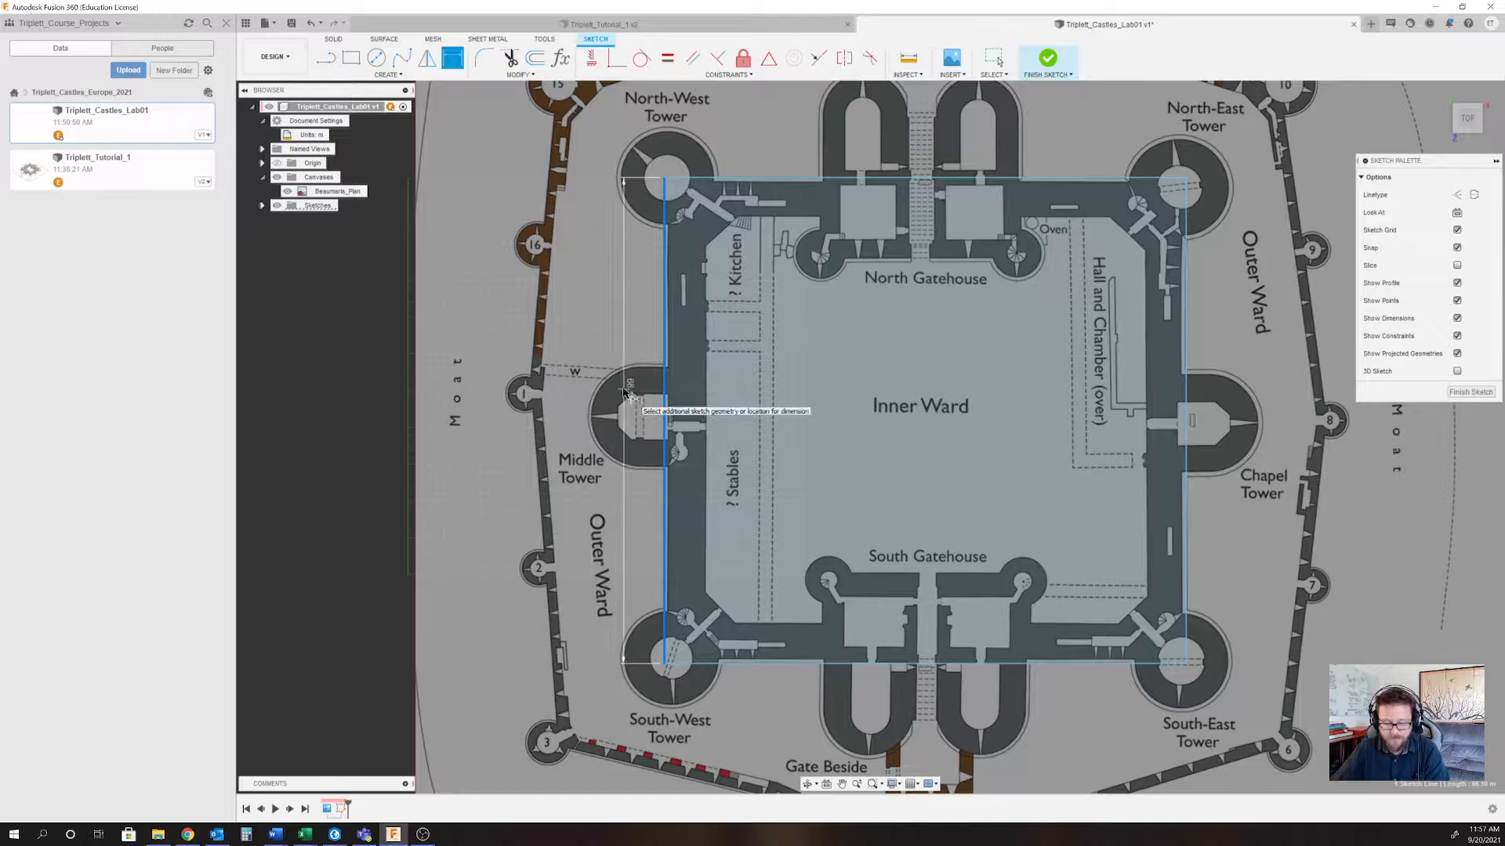
key("Escape")
key("Escape")
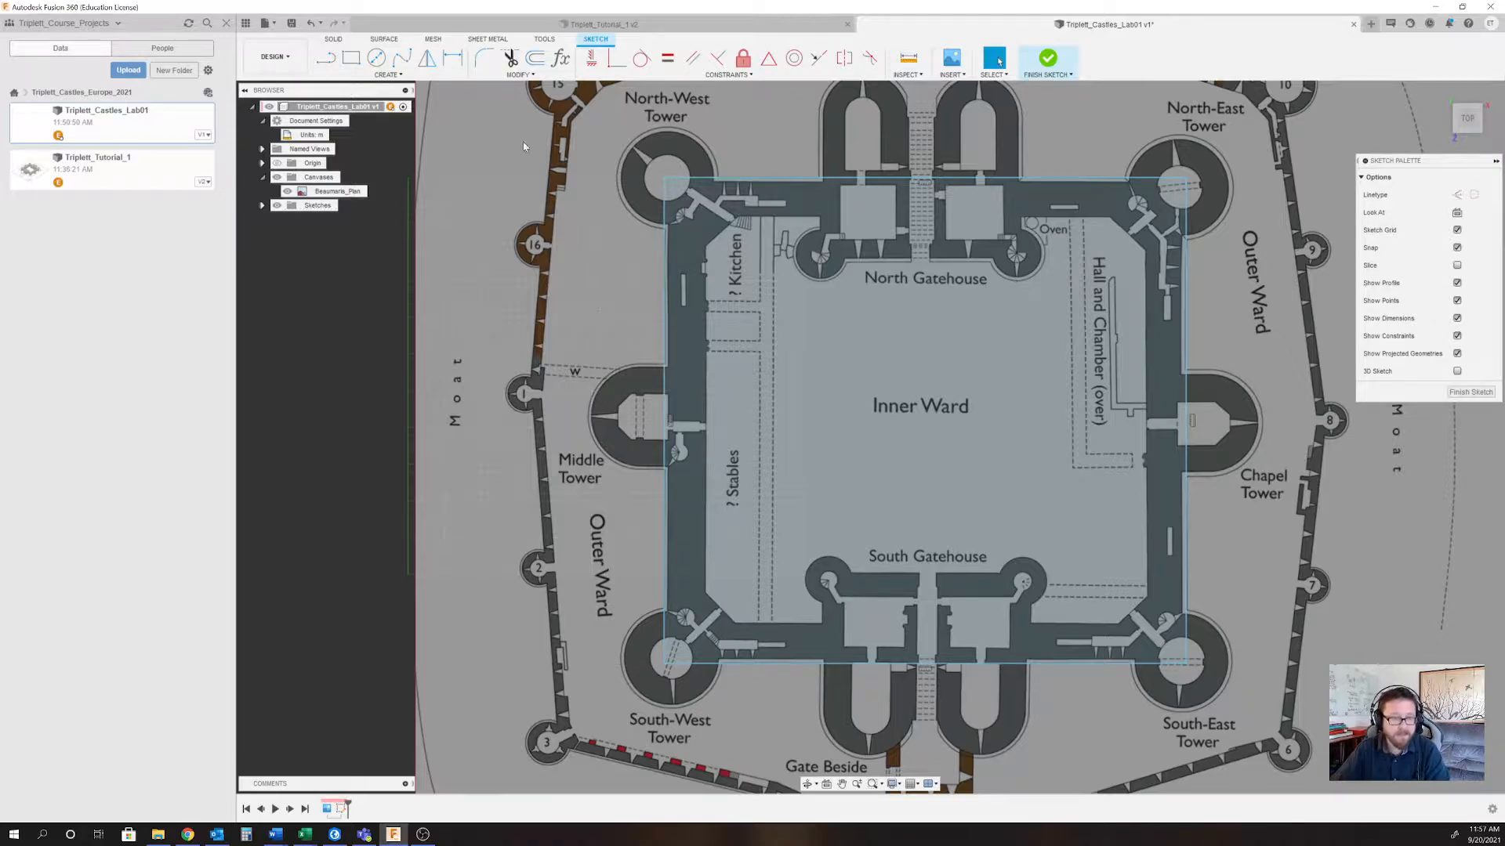
Add a sketch dimension to the rectangle's west edge and set its length to 66 m.
left_click(423, 76)
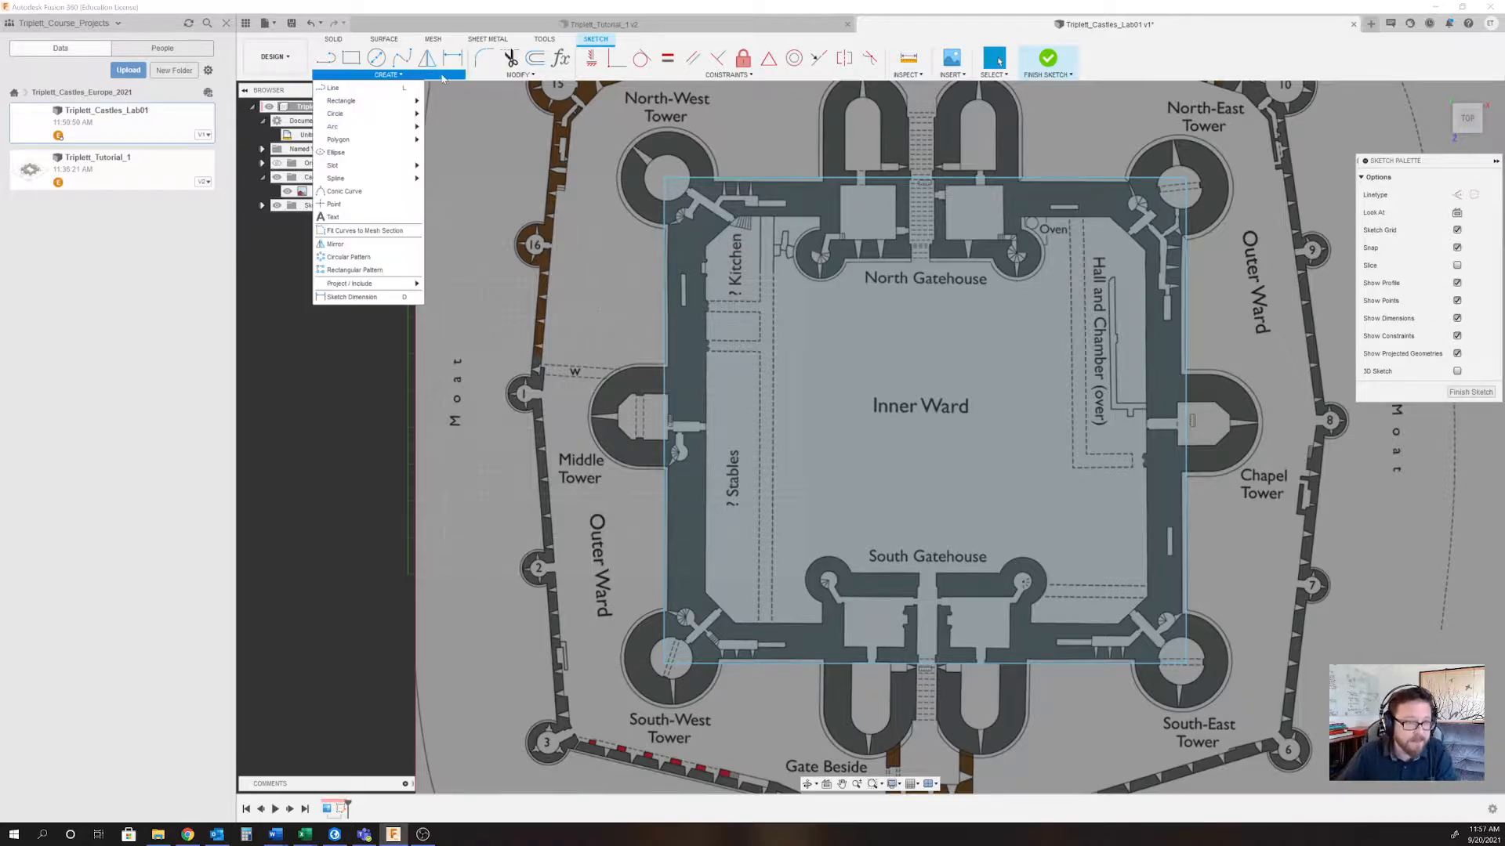
left_click(513, 75)
left_click(431, 76)
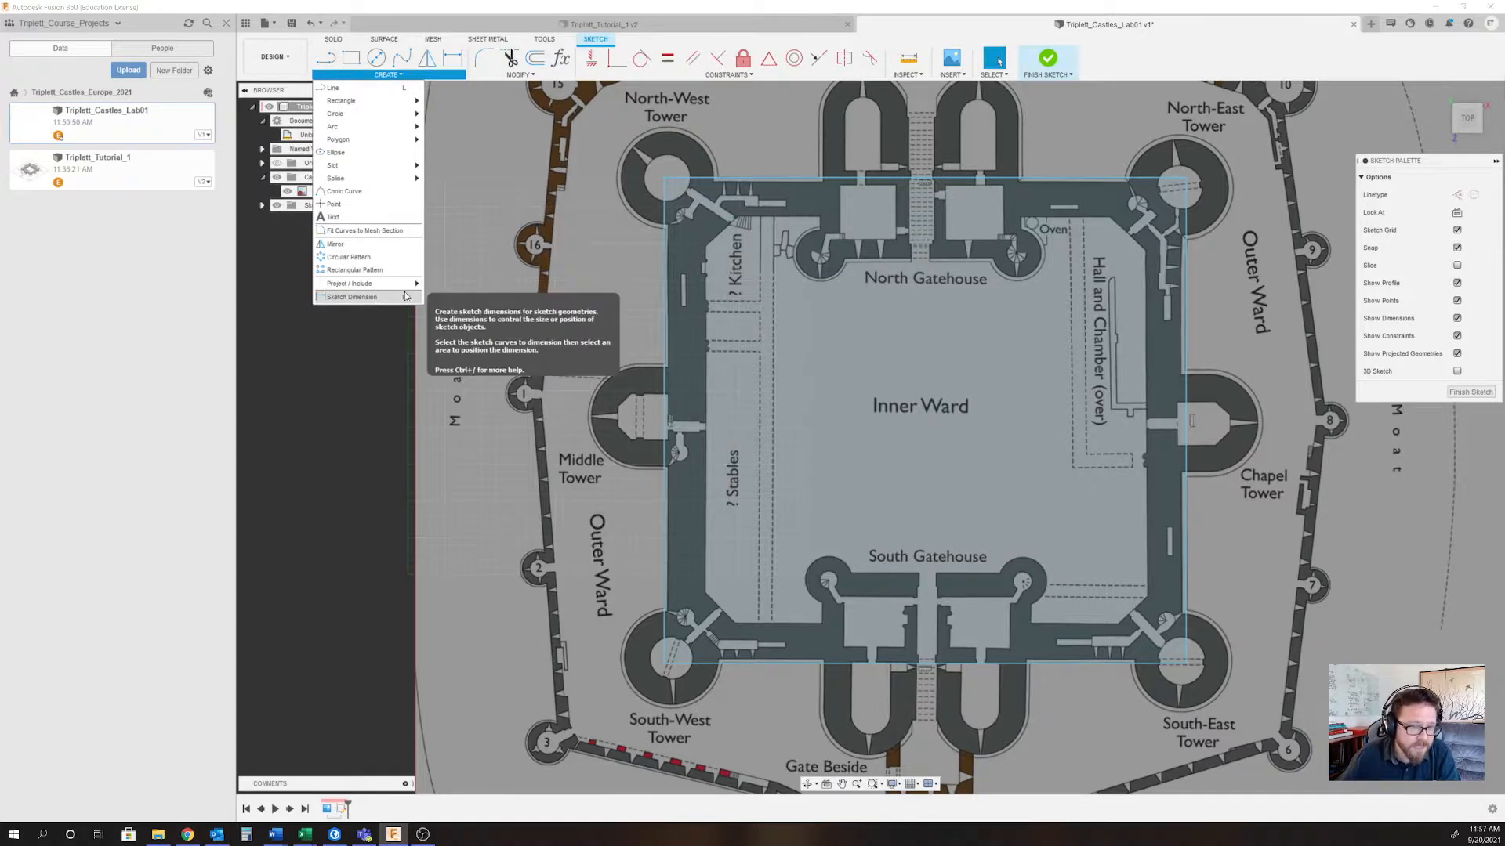
left_click(373, 298)
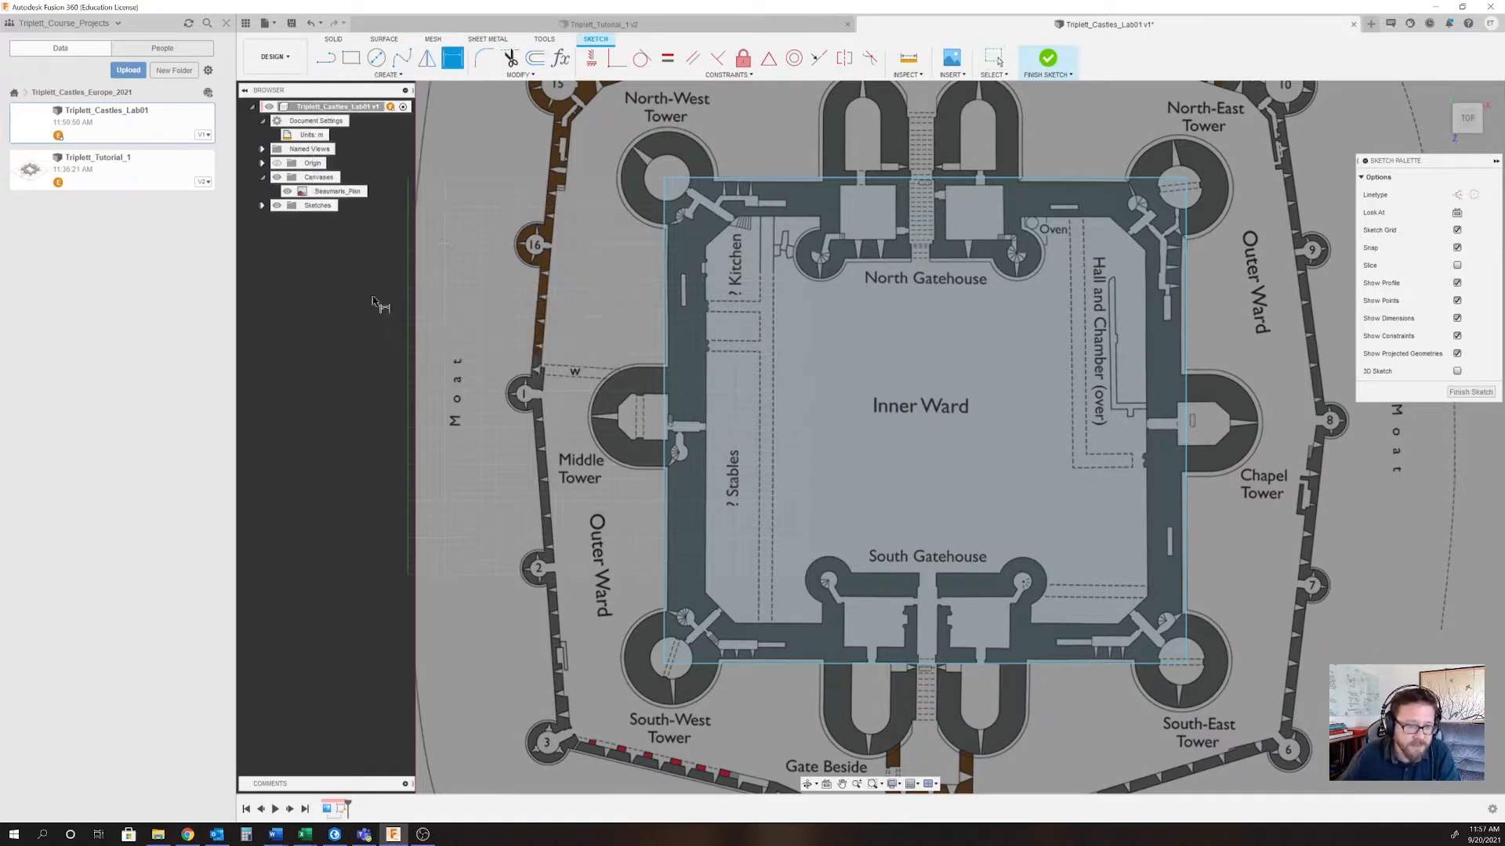
left_click(665, 337)
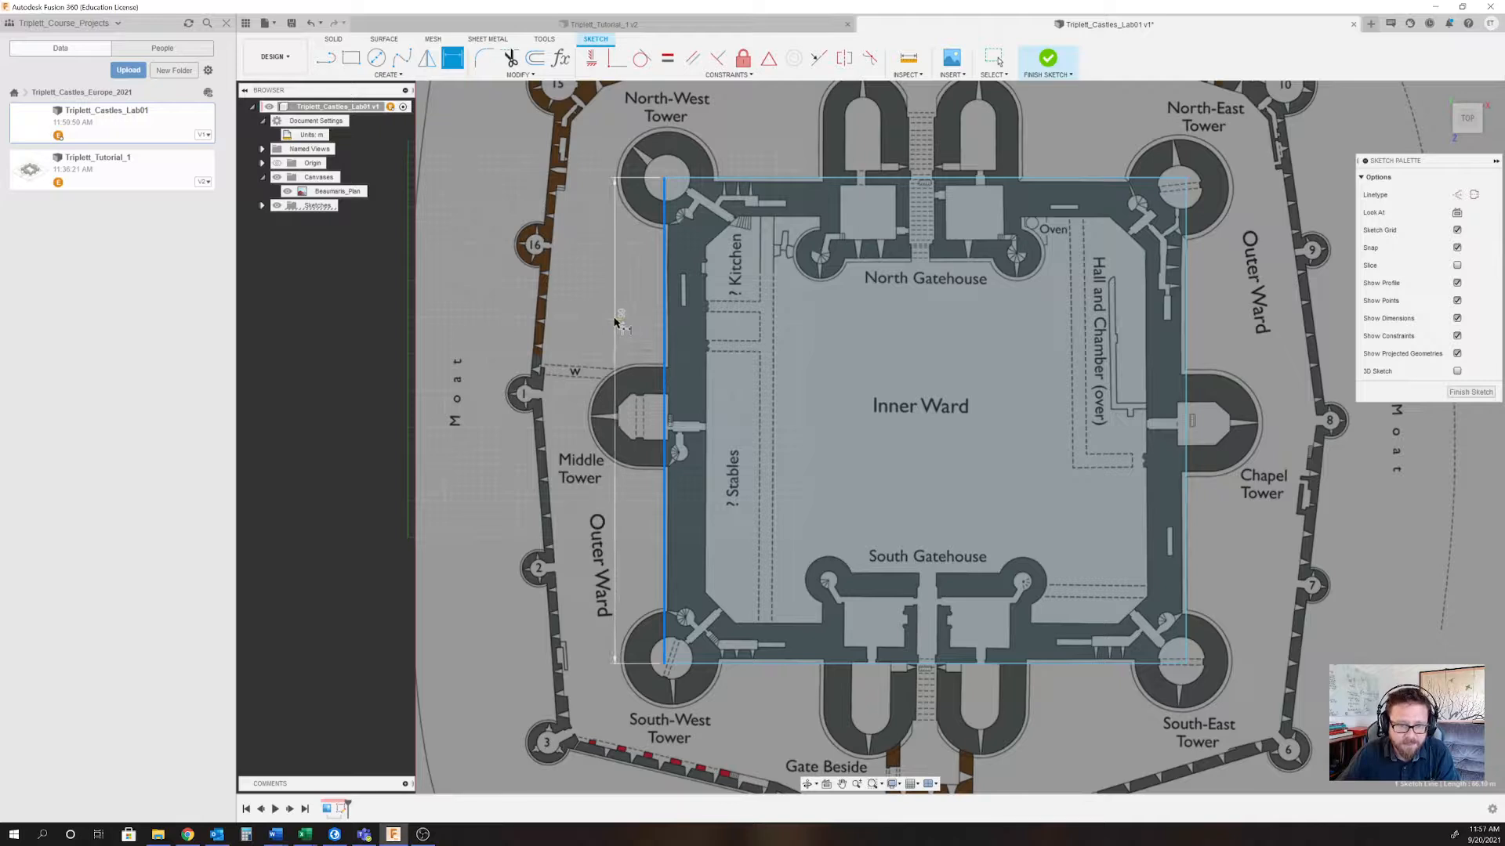
left_click(606, 357)
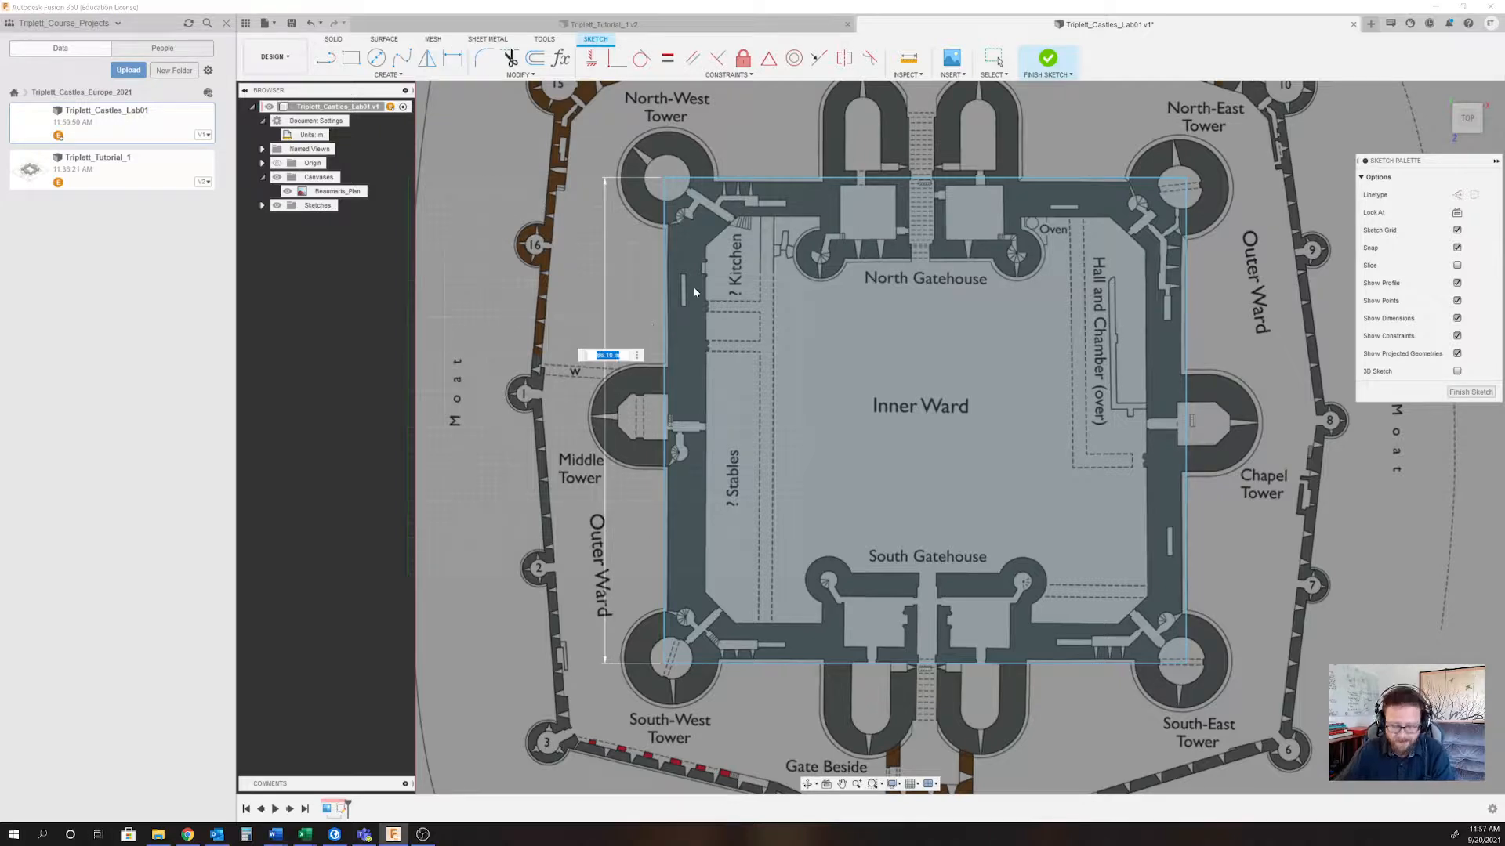
type("66")
key("Return")
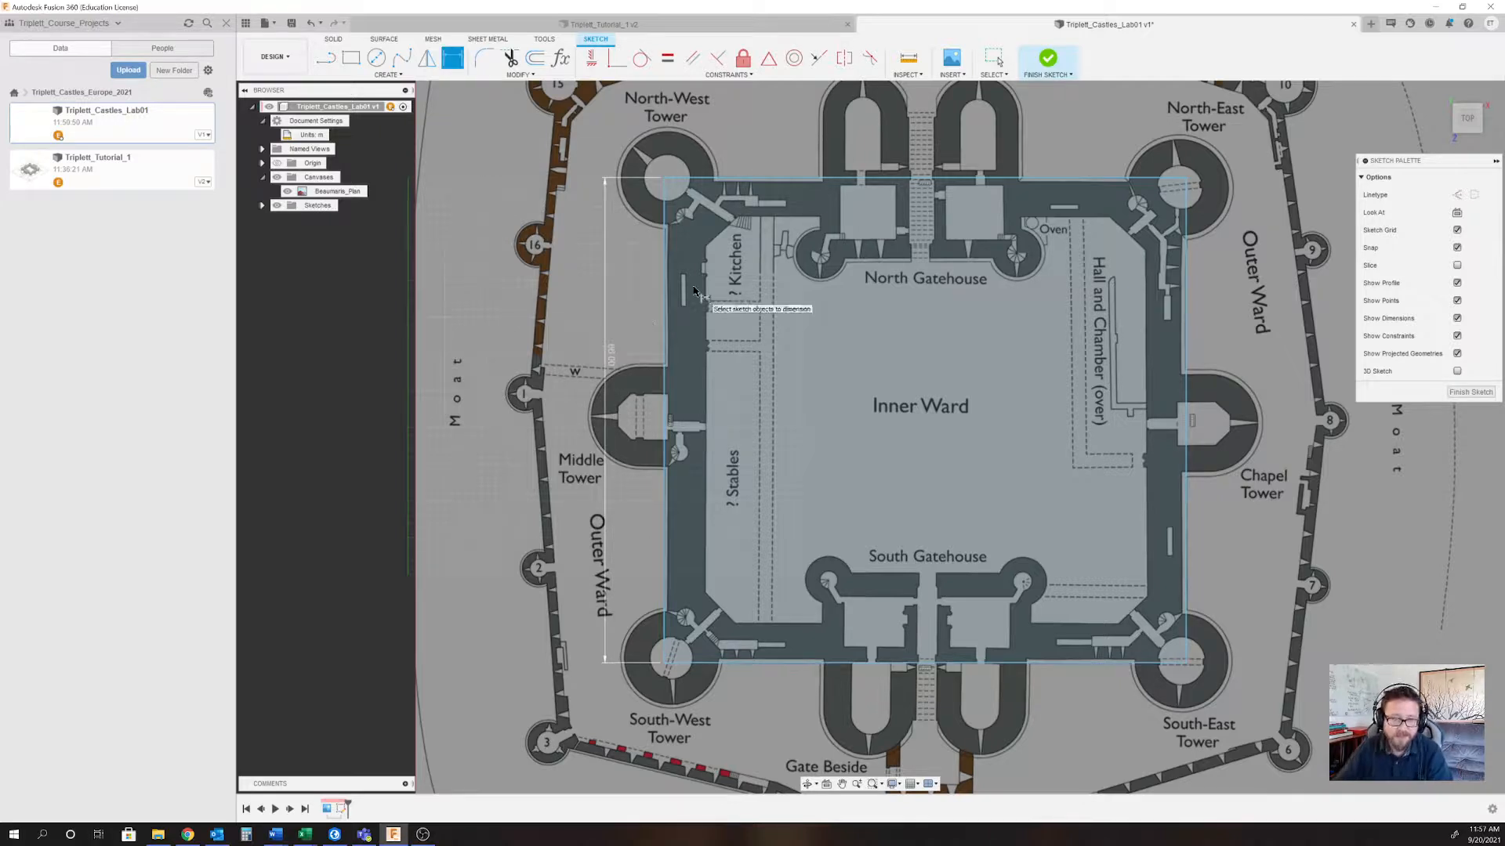
Add a sketch dimension to the rectangle's north edge and set its length to 71 m.
left_click(1046, 179)
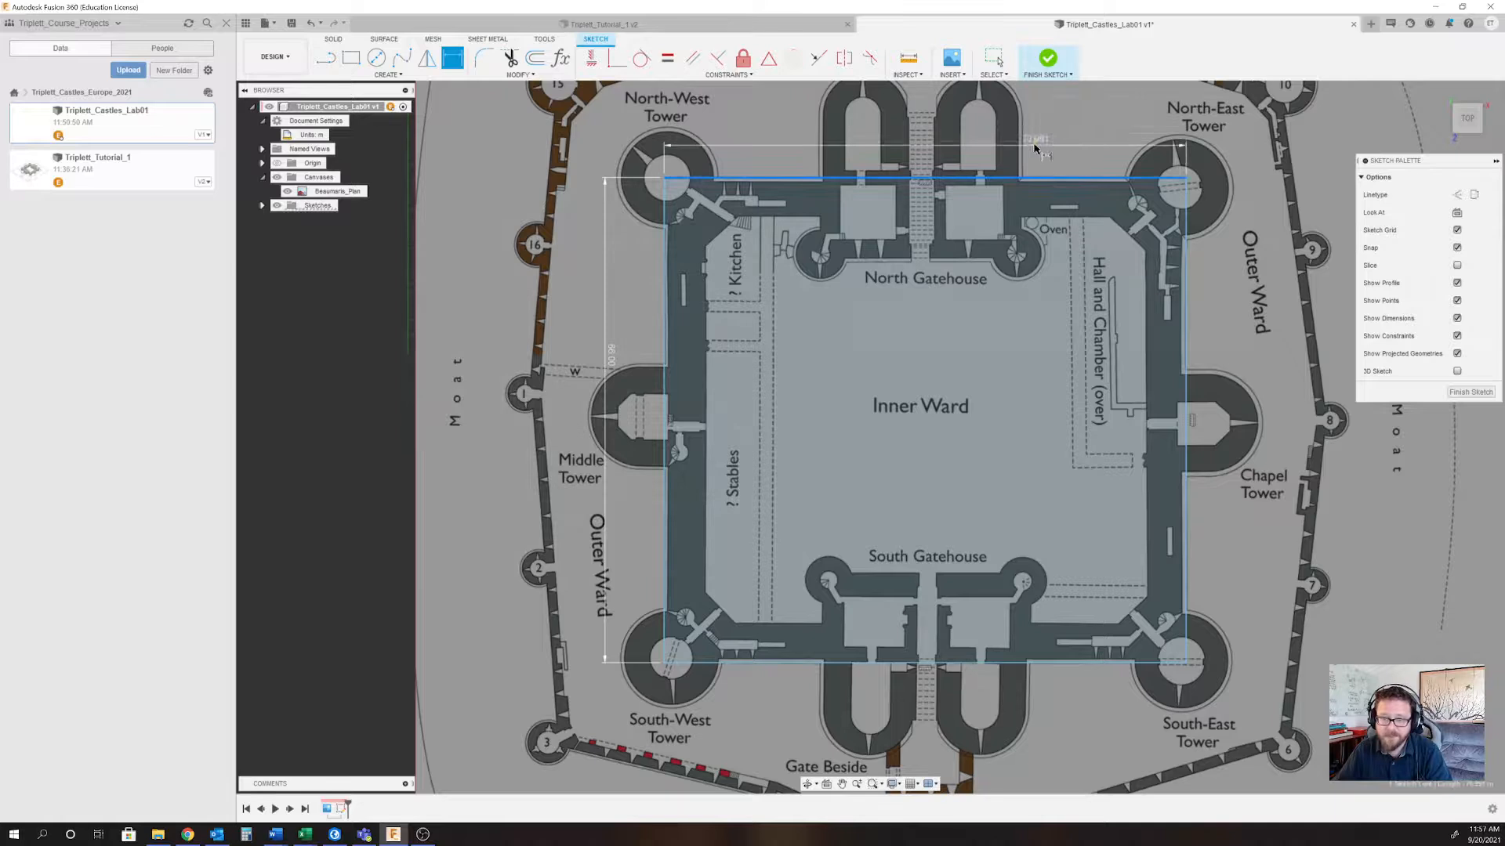
left_click(1038, 143)
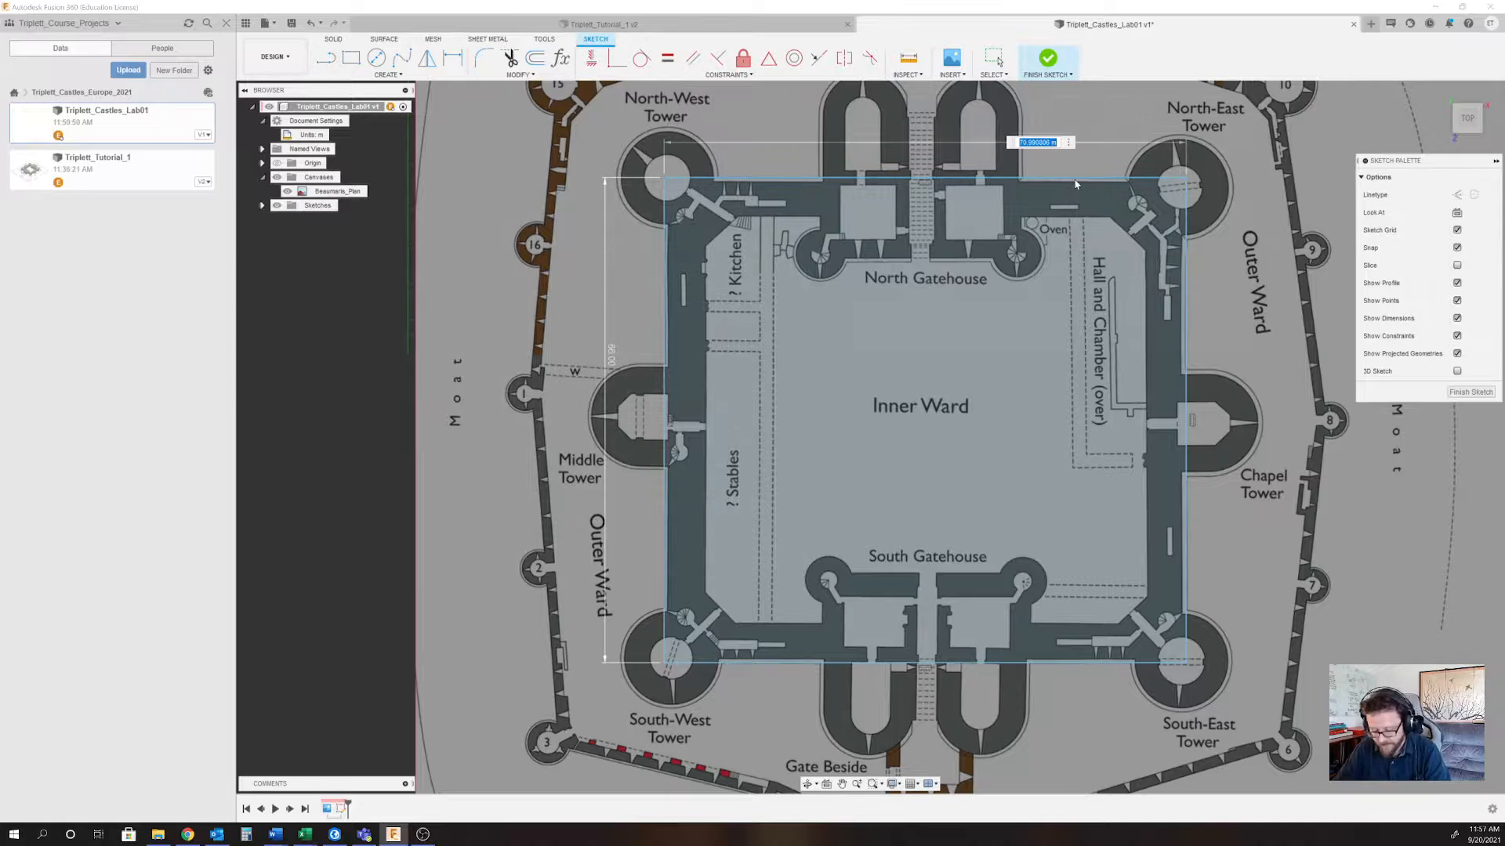
type("71")
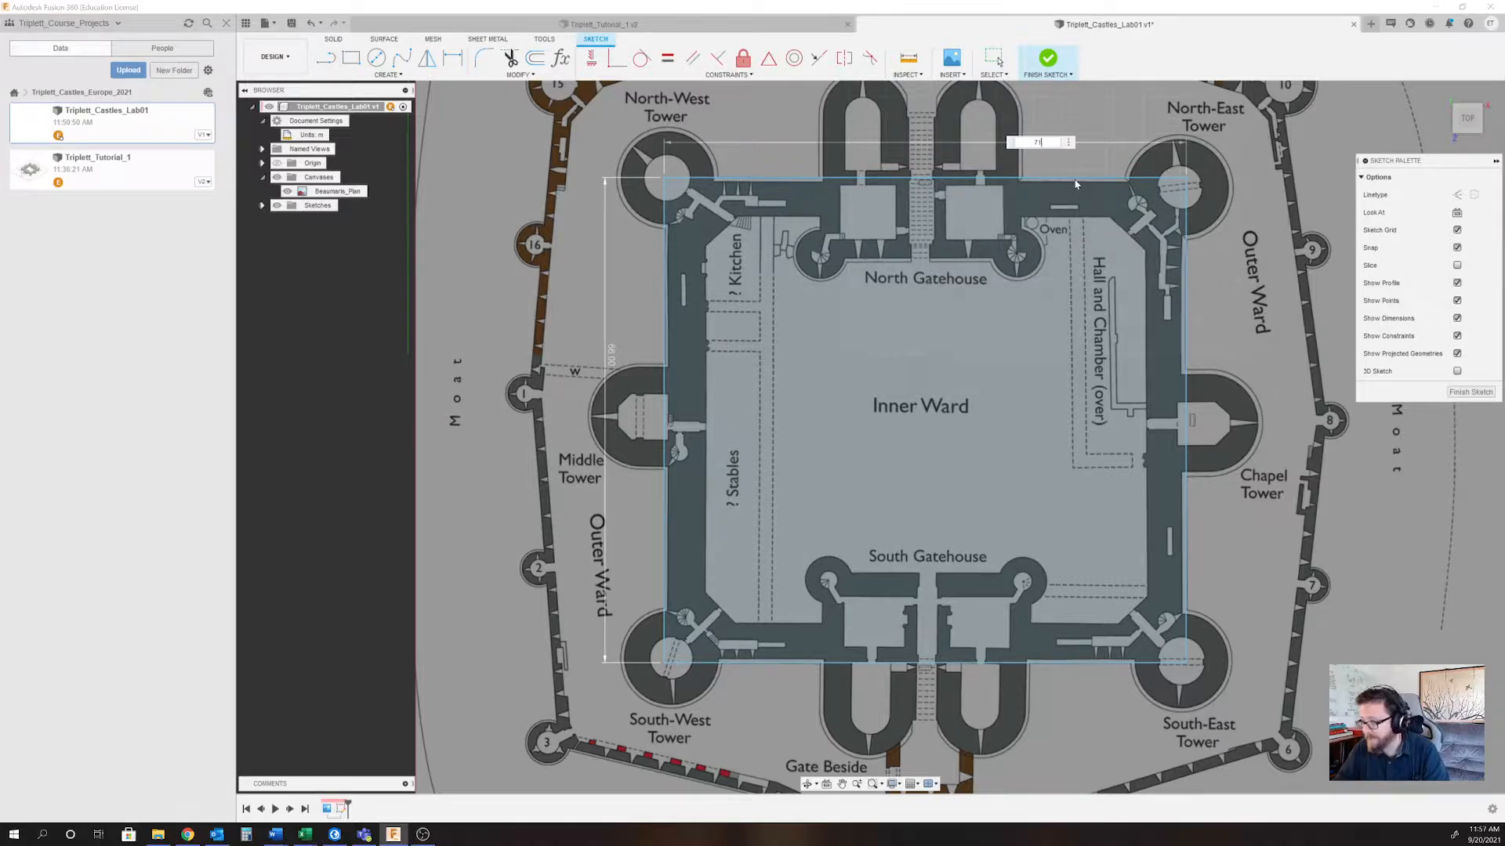
key("Return")
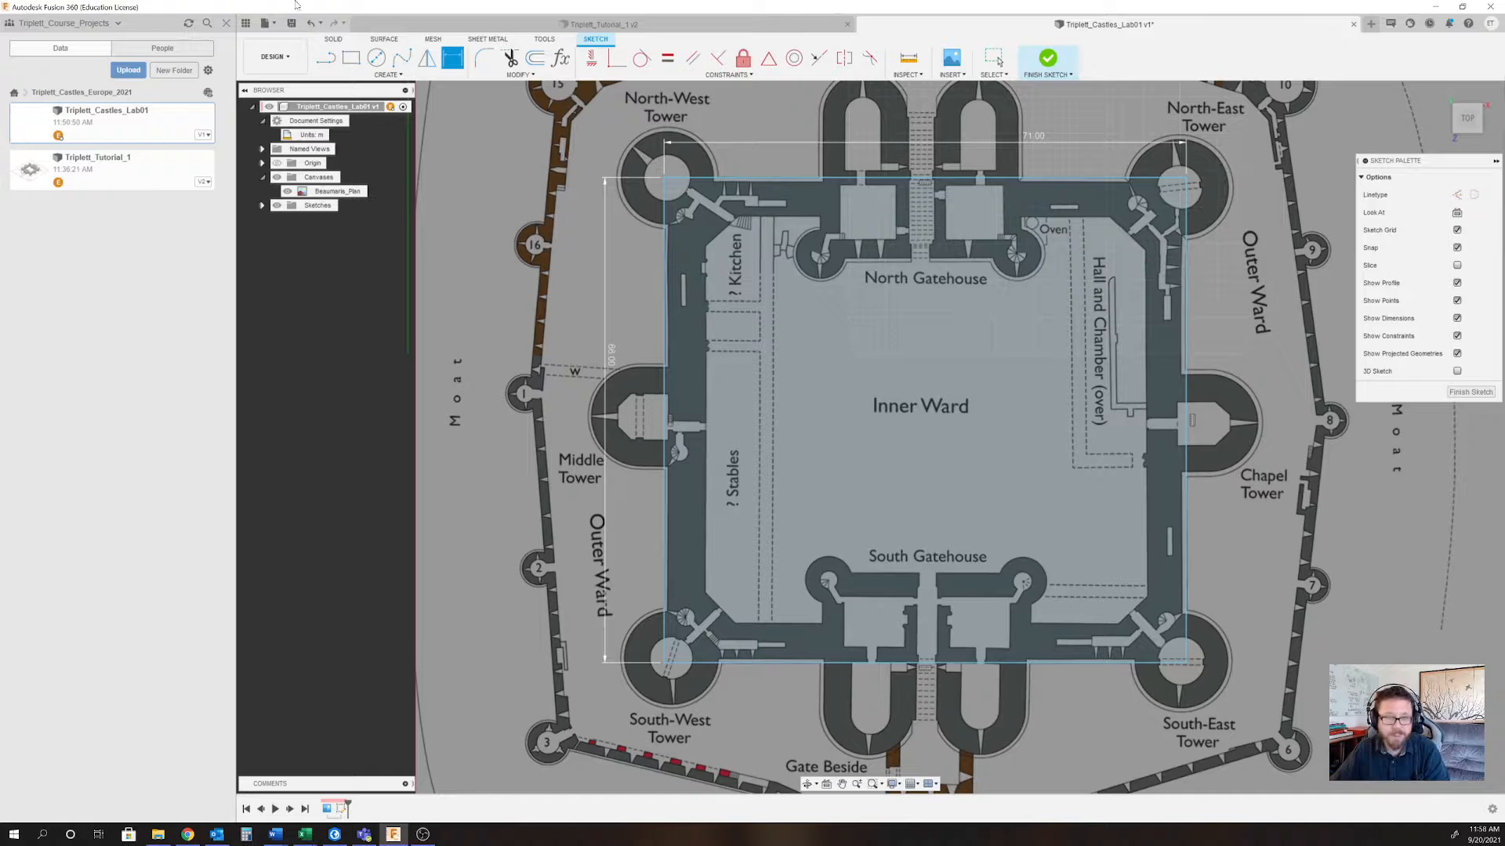
Draw a horizontal and a vertical line across the rectangle, joining the midpoints of its opposite edges.
left_click(327, 61)
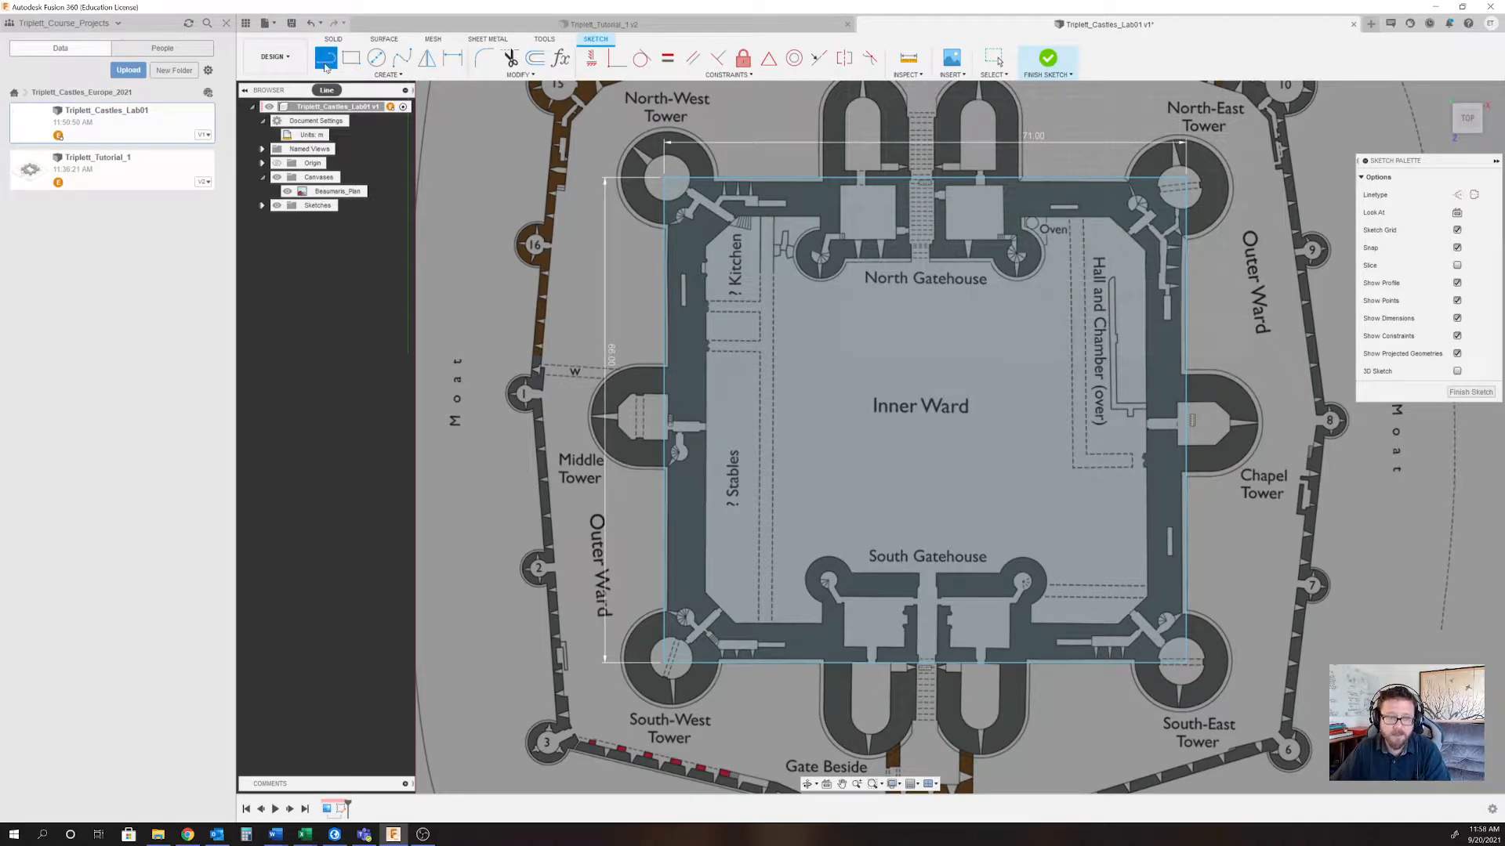
left_click(1188, 421)
left_click(665, 416)
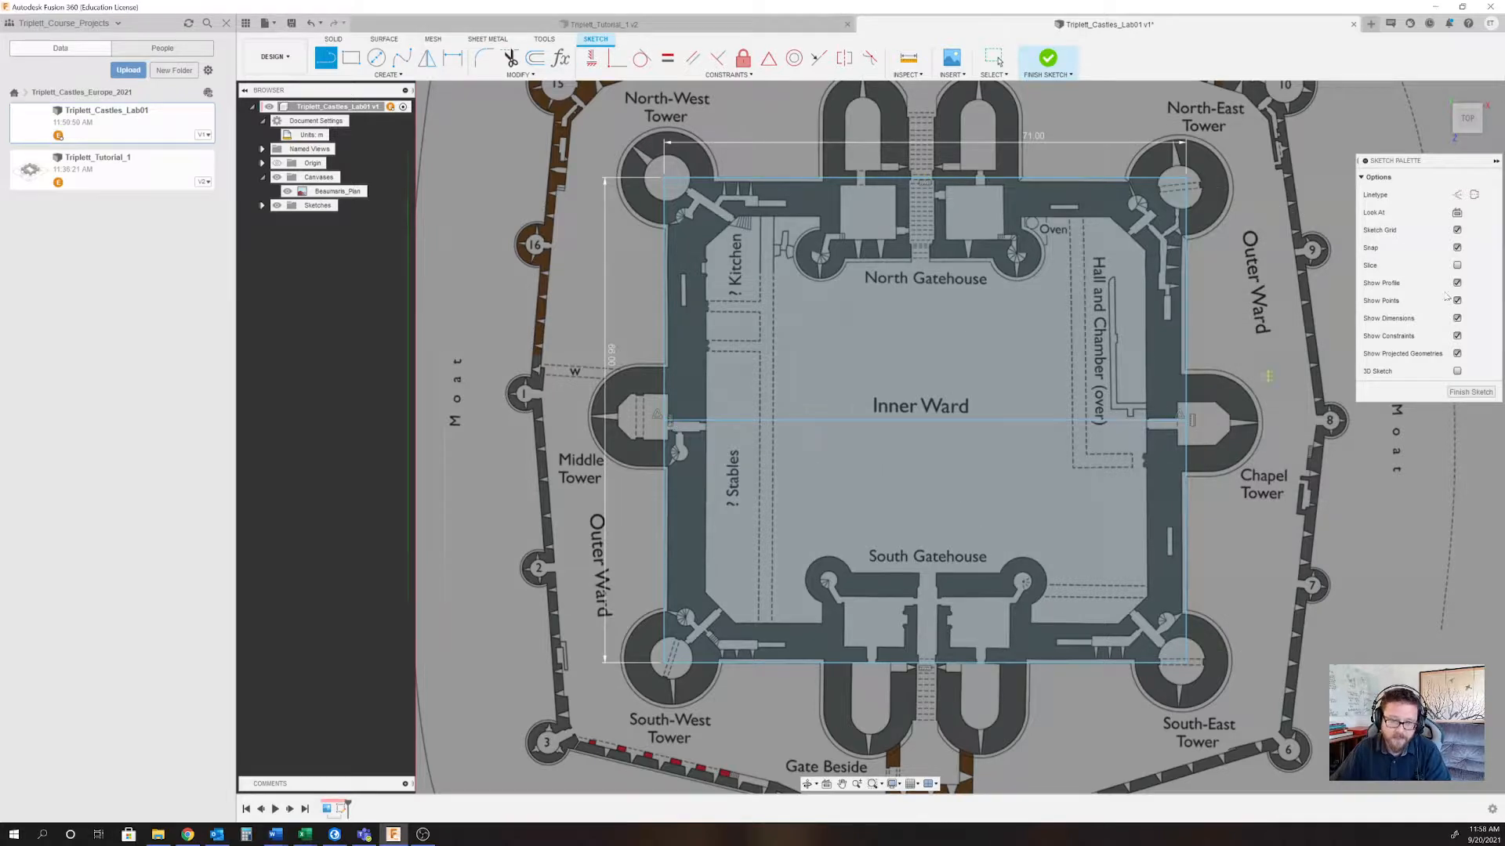
left_click(923, 180)
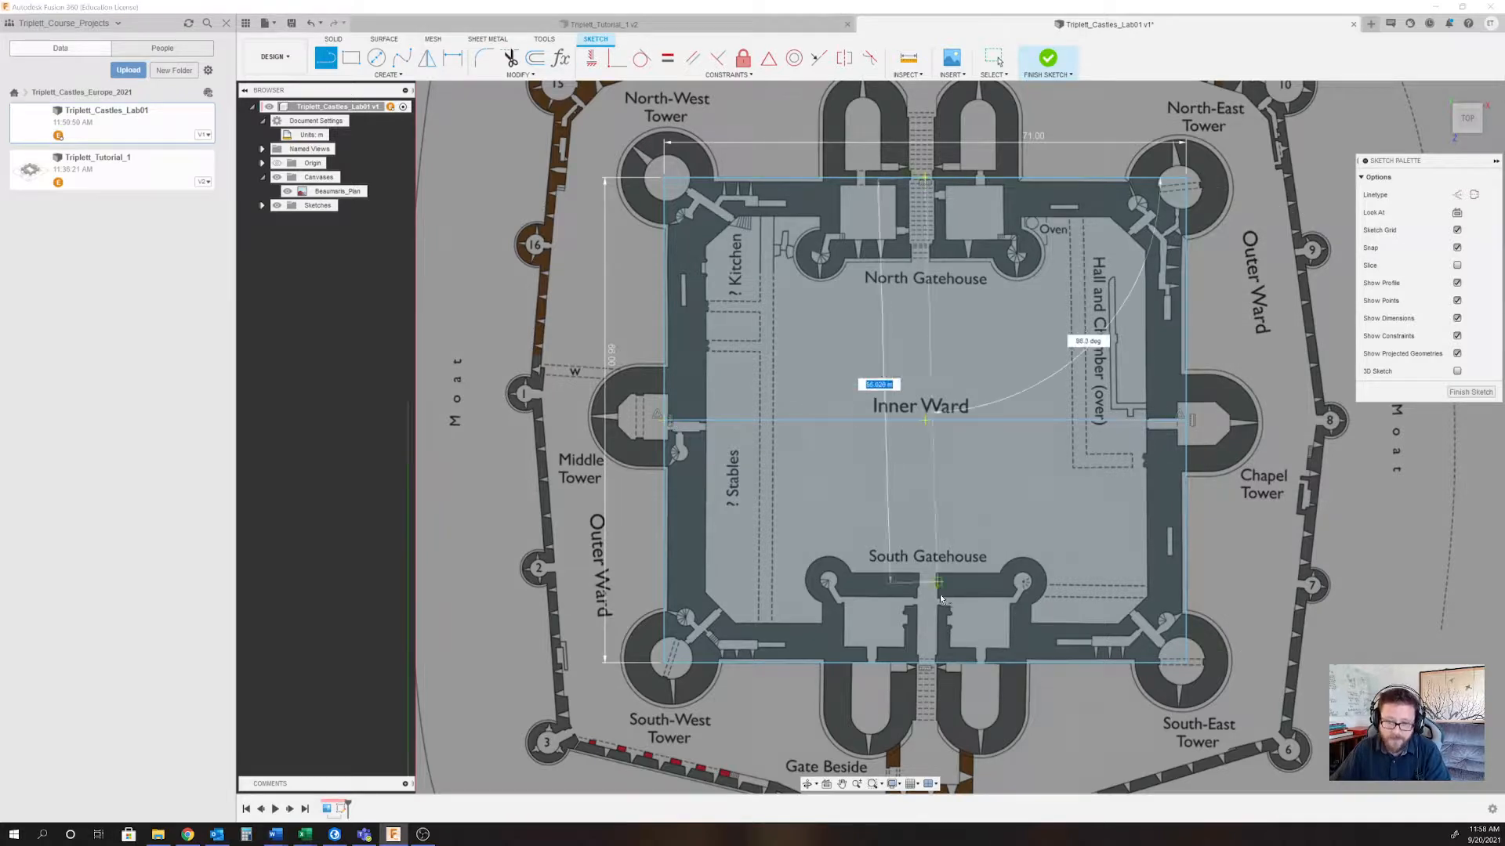
left_click(922, 663)
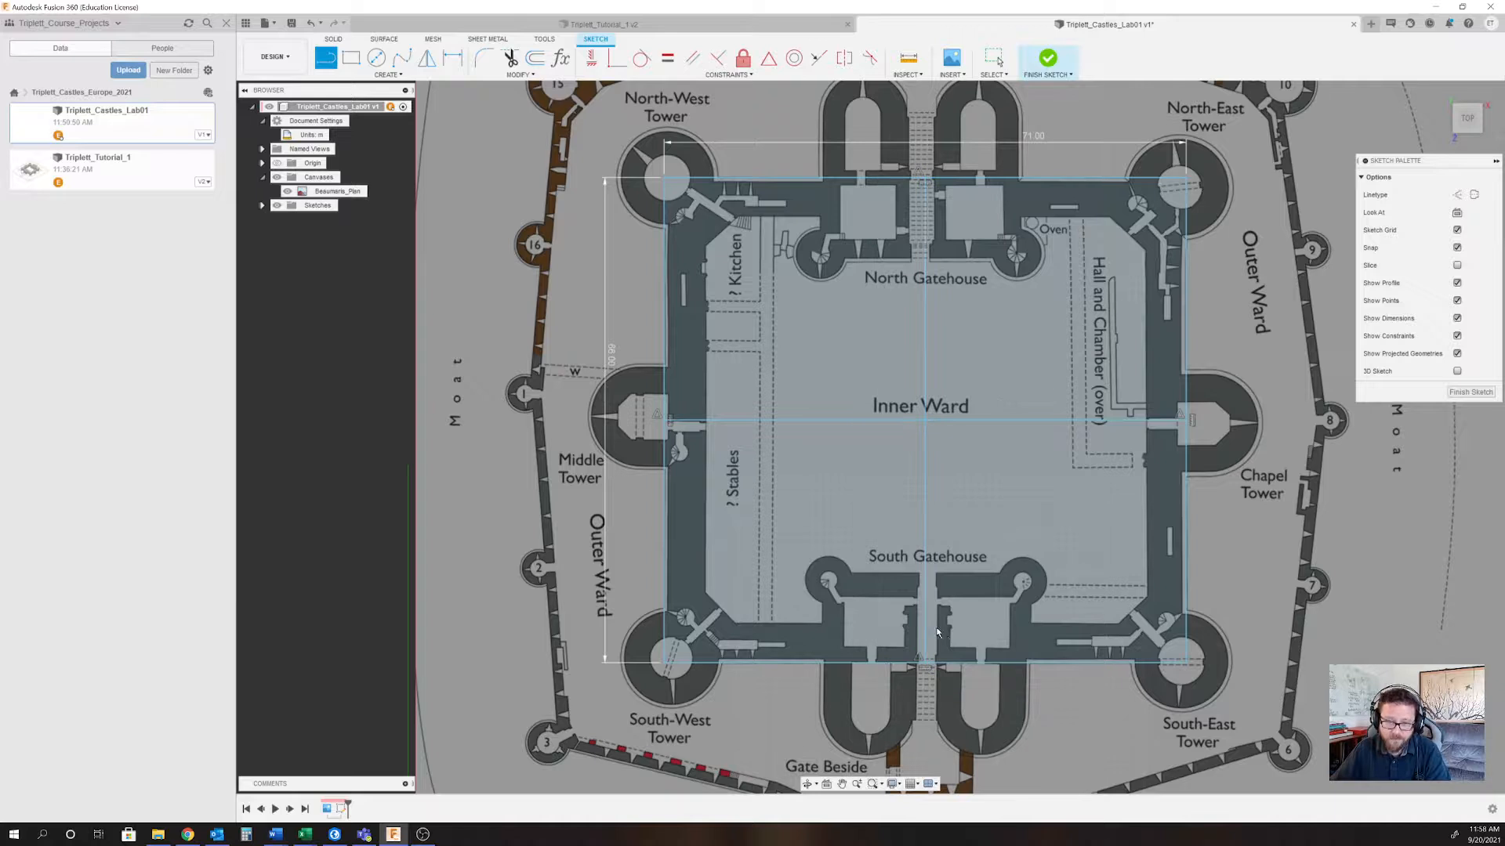
Draw both diagonals of the rectangle, joining its opposite corners at the four corner towers.
left_click(1182, 183)
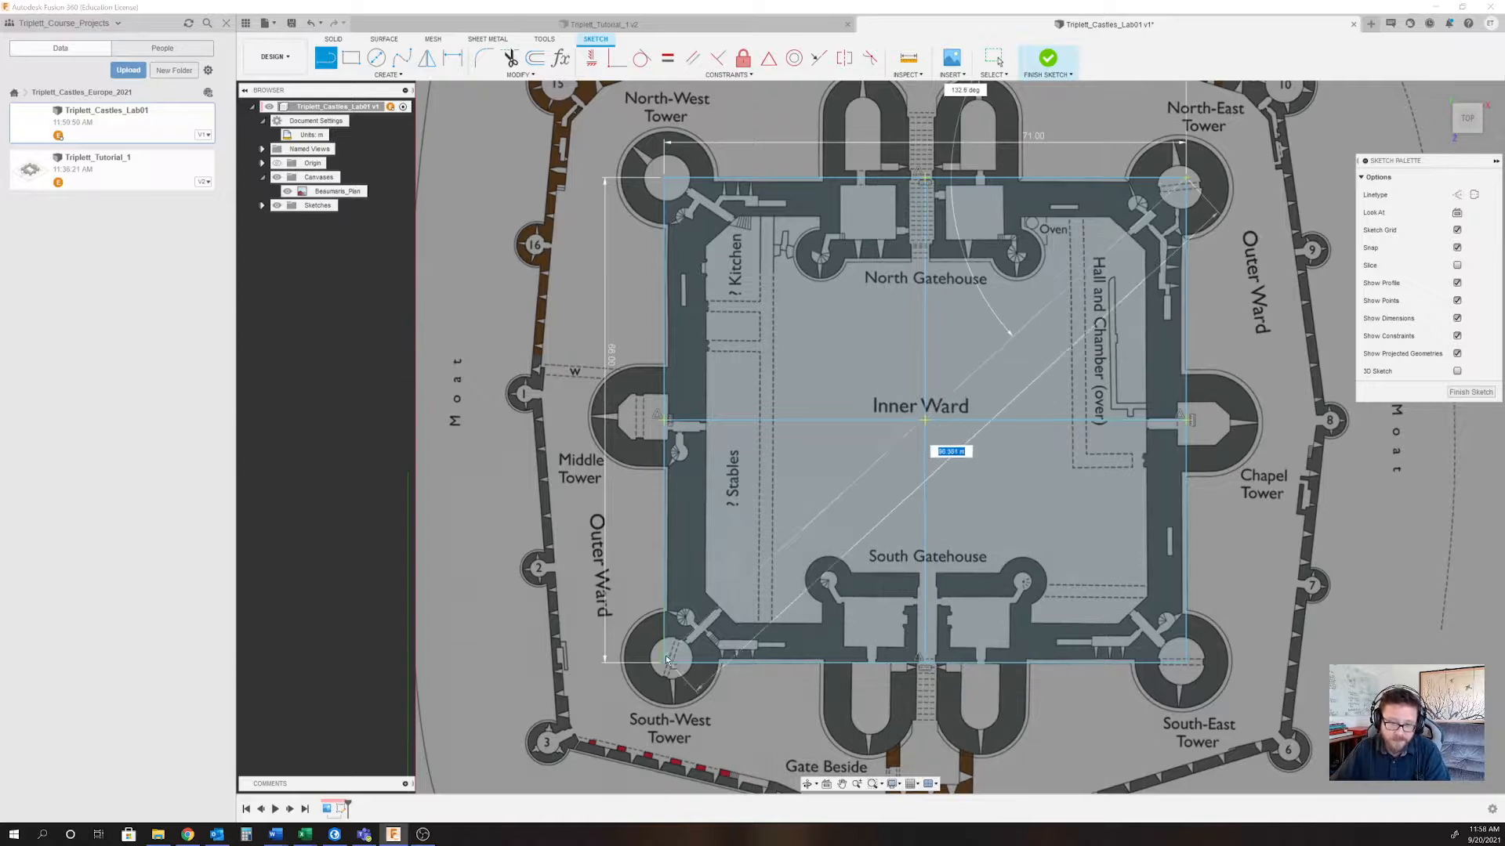
left_click(665, 663)
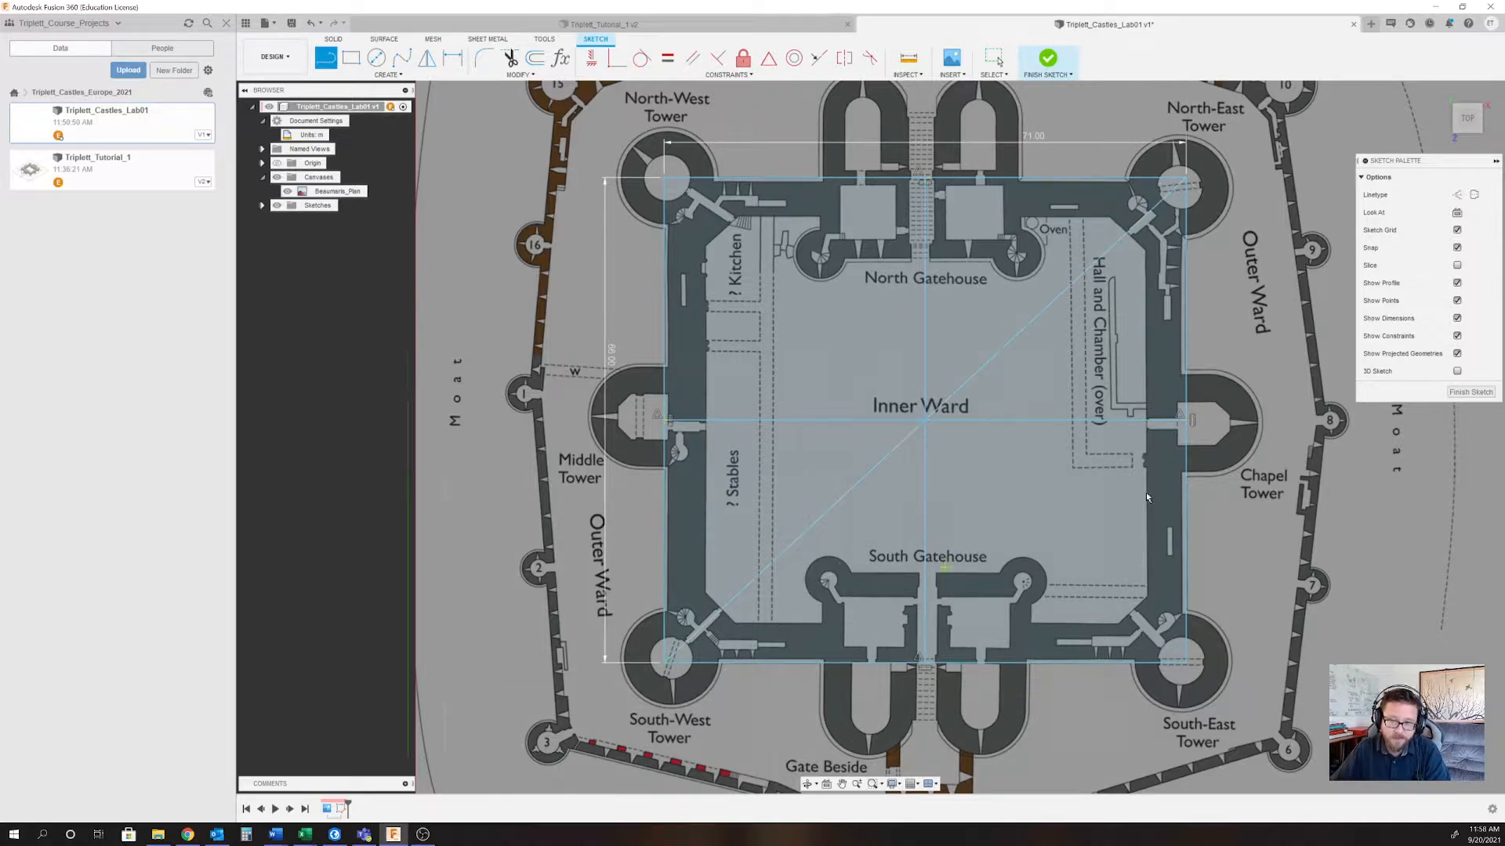
left_click(666, 181)
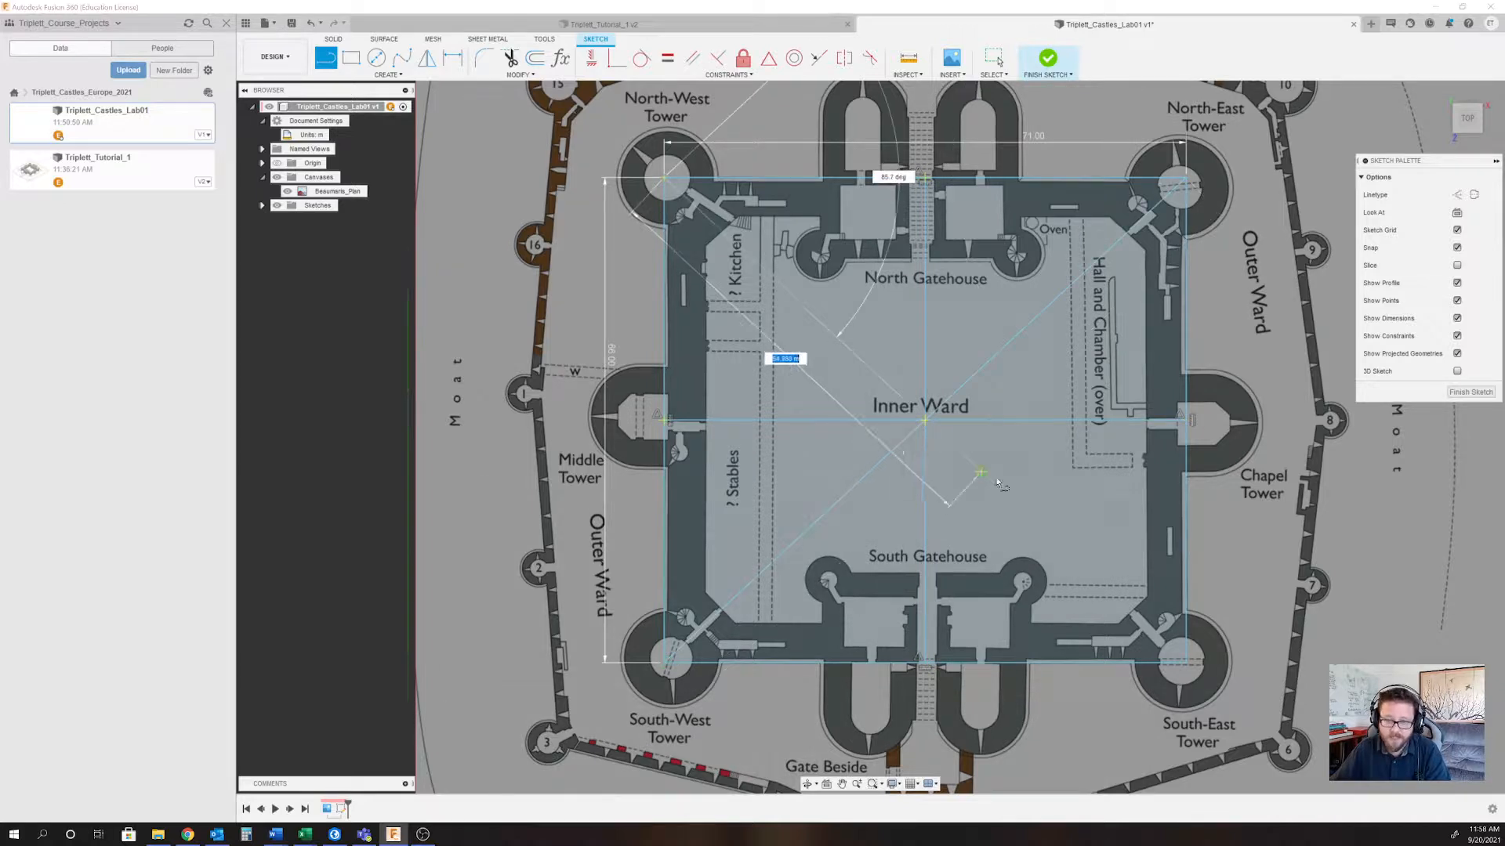
left_click(1187, 665)
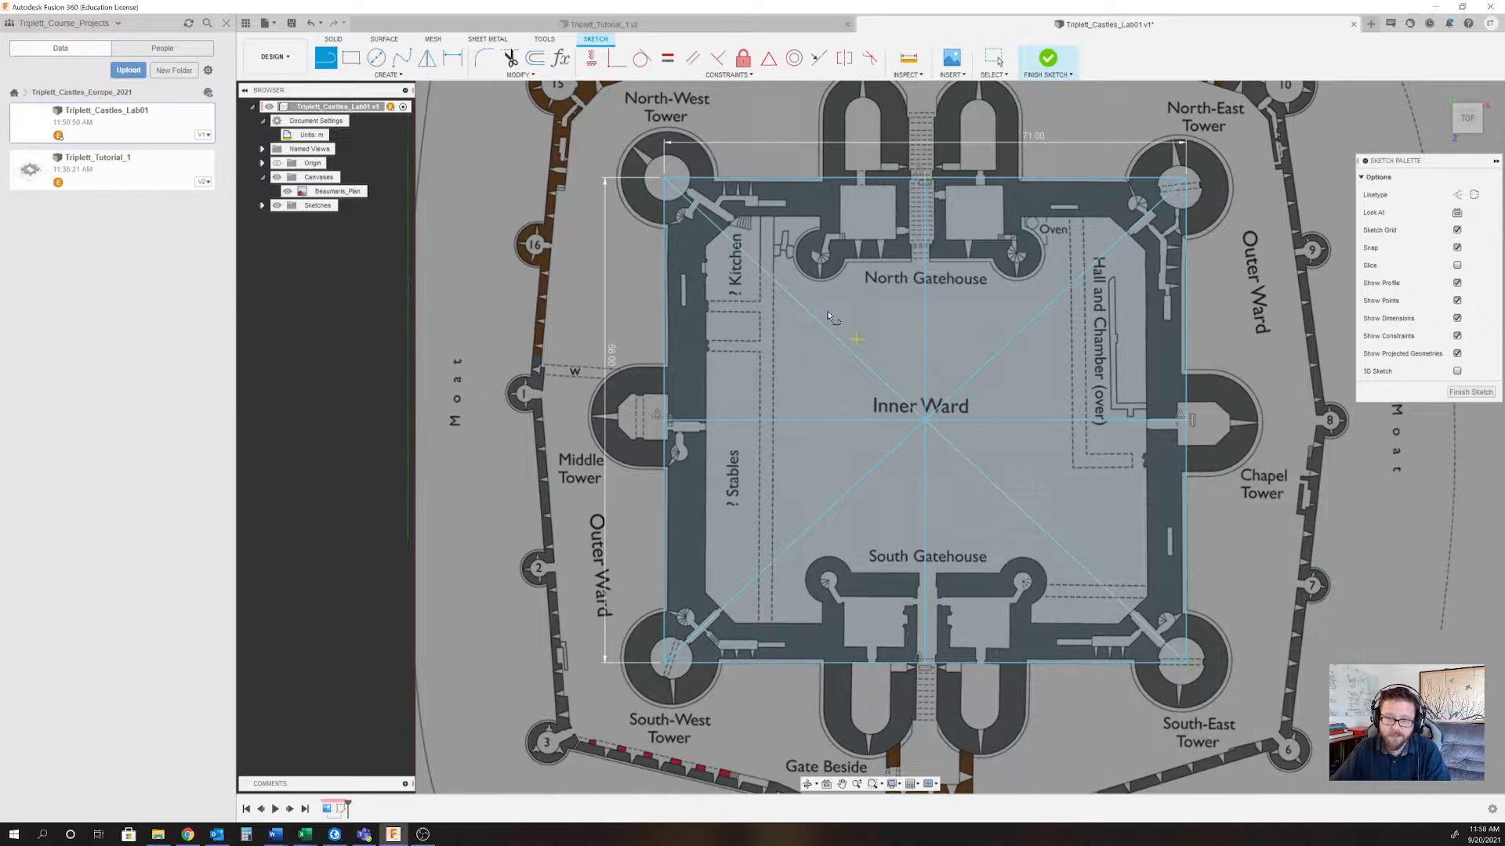
Convert the two diagonals and the horizontal and vertical midlines into construction lines.
left_click(994, 58)
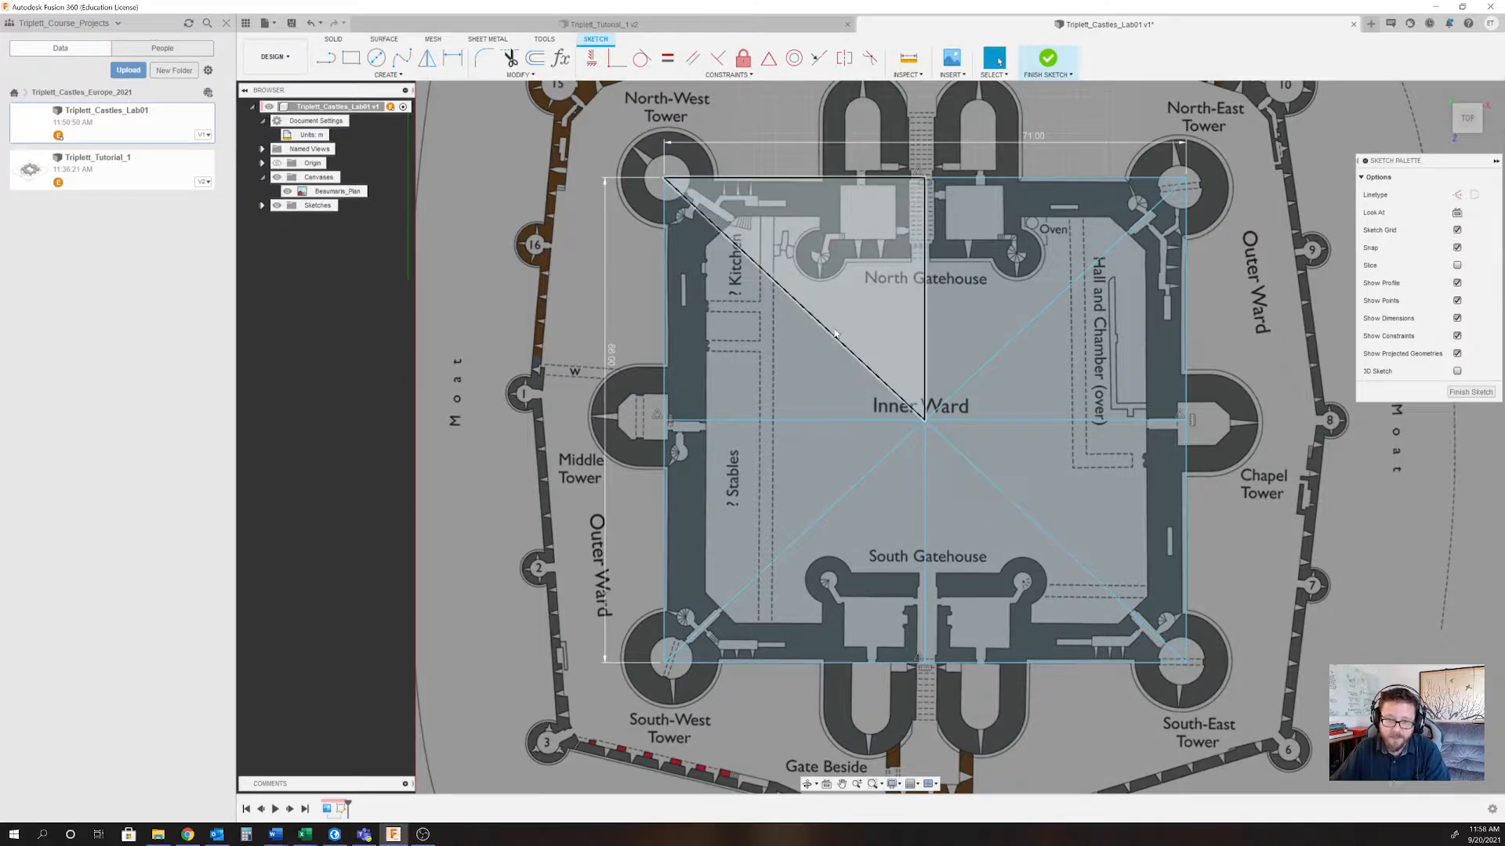
left_click(832, 329)
left_click(924, 317, "ctrl")
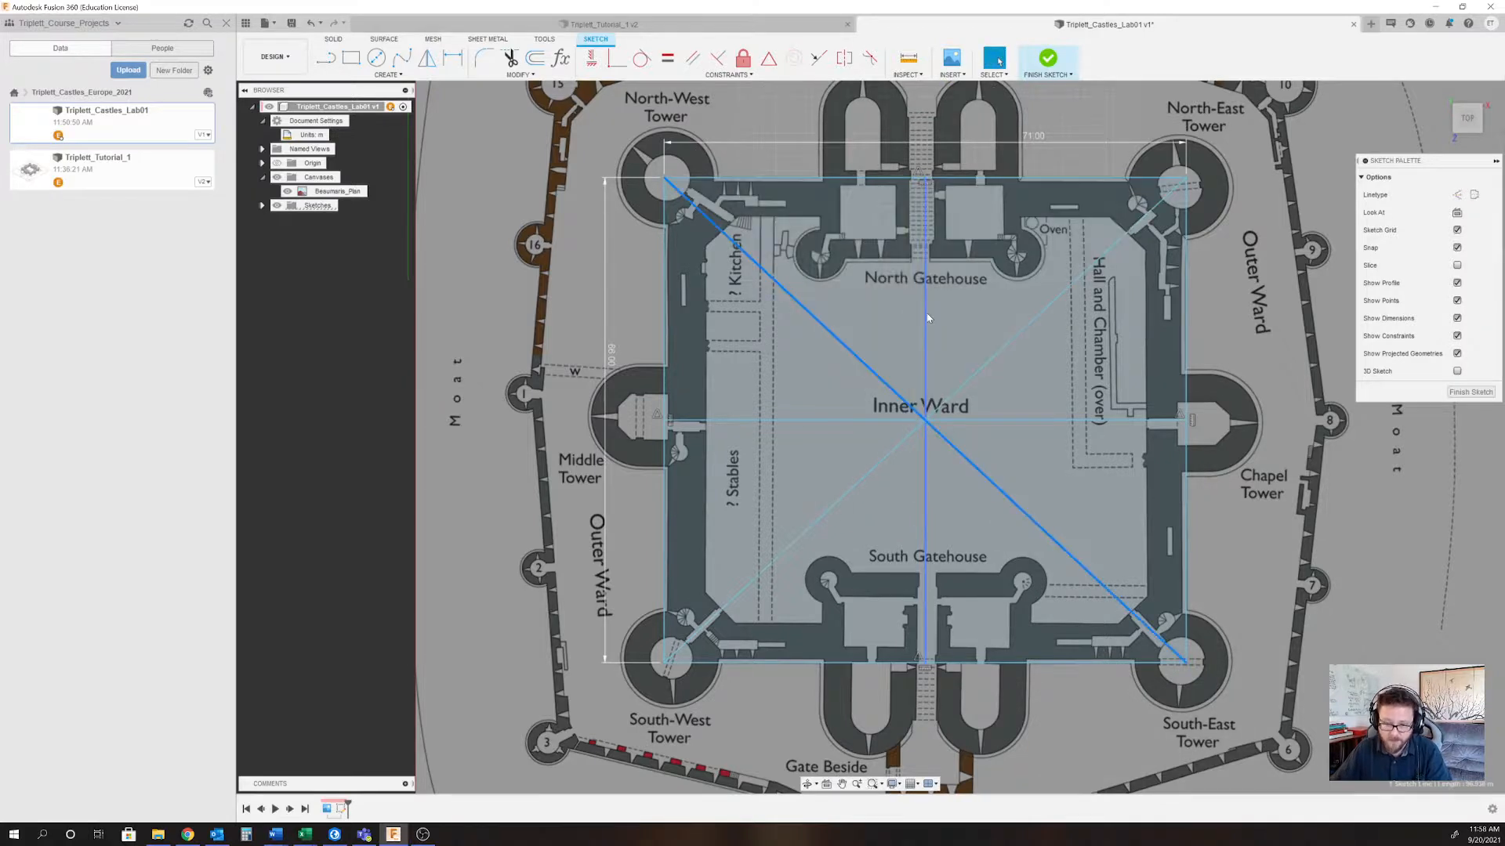
left_click(1019, 336, "ctrl")
left_click(796, 420, "ctrl")
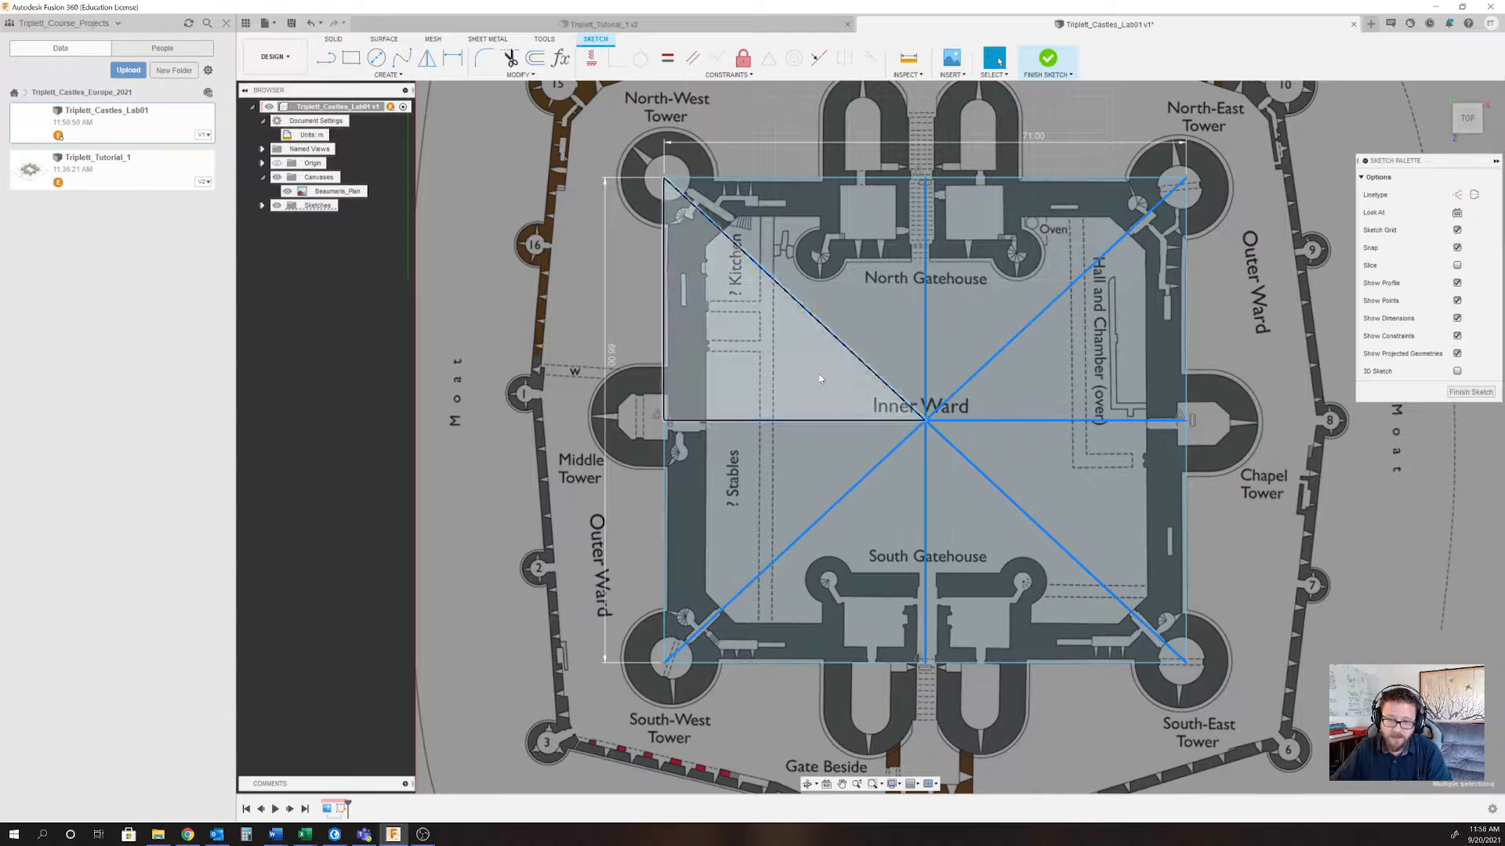
right_click(877, 331)
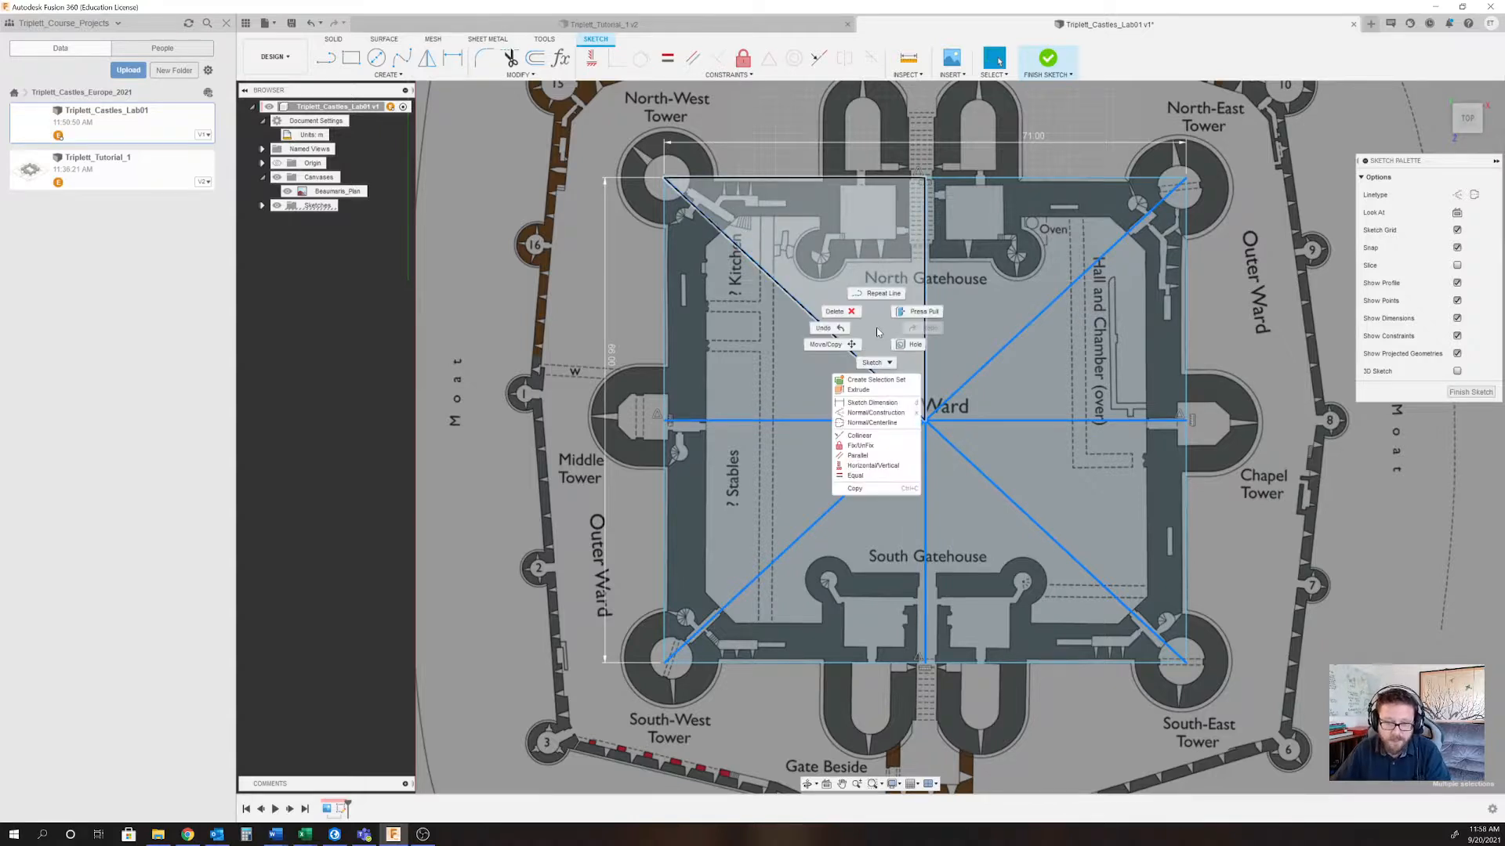
left_click(871, 415)
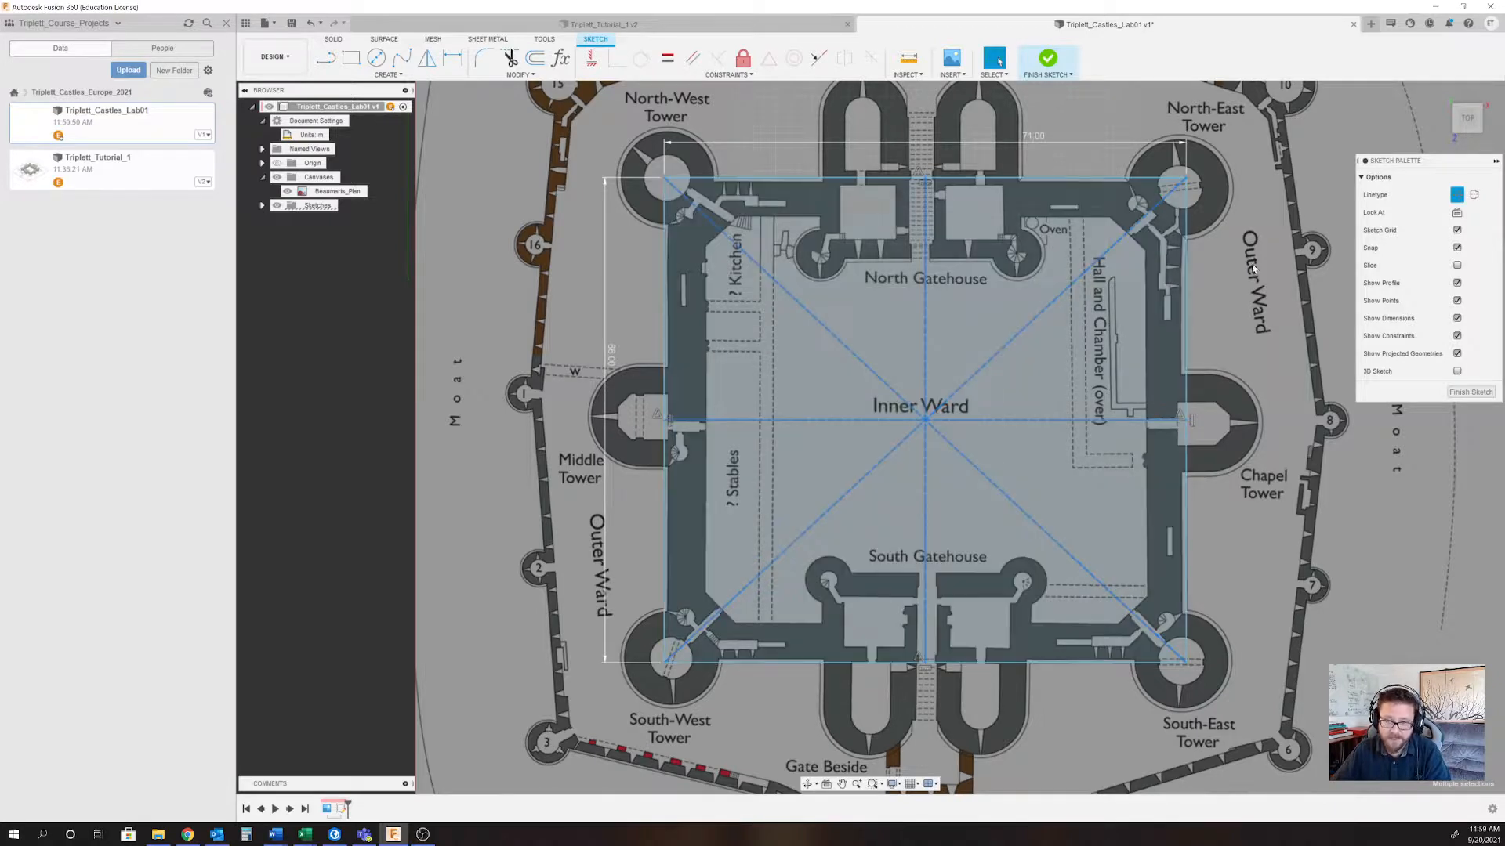
left_click(1207, 261)
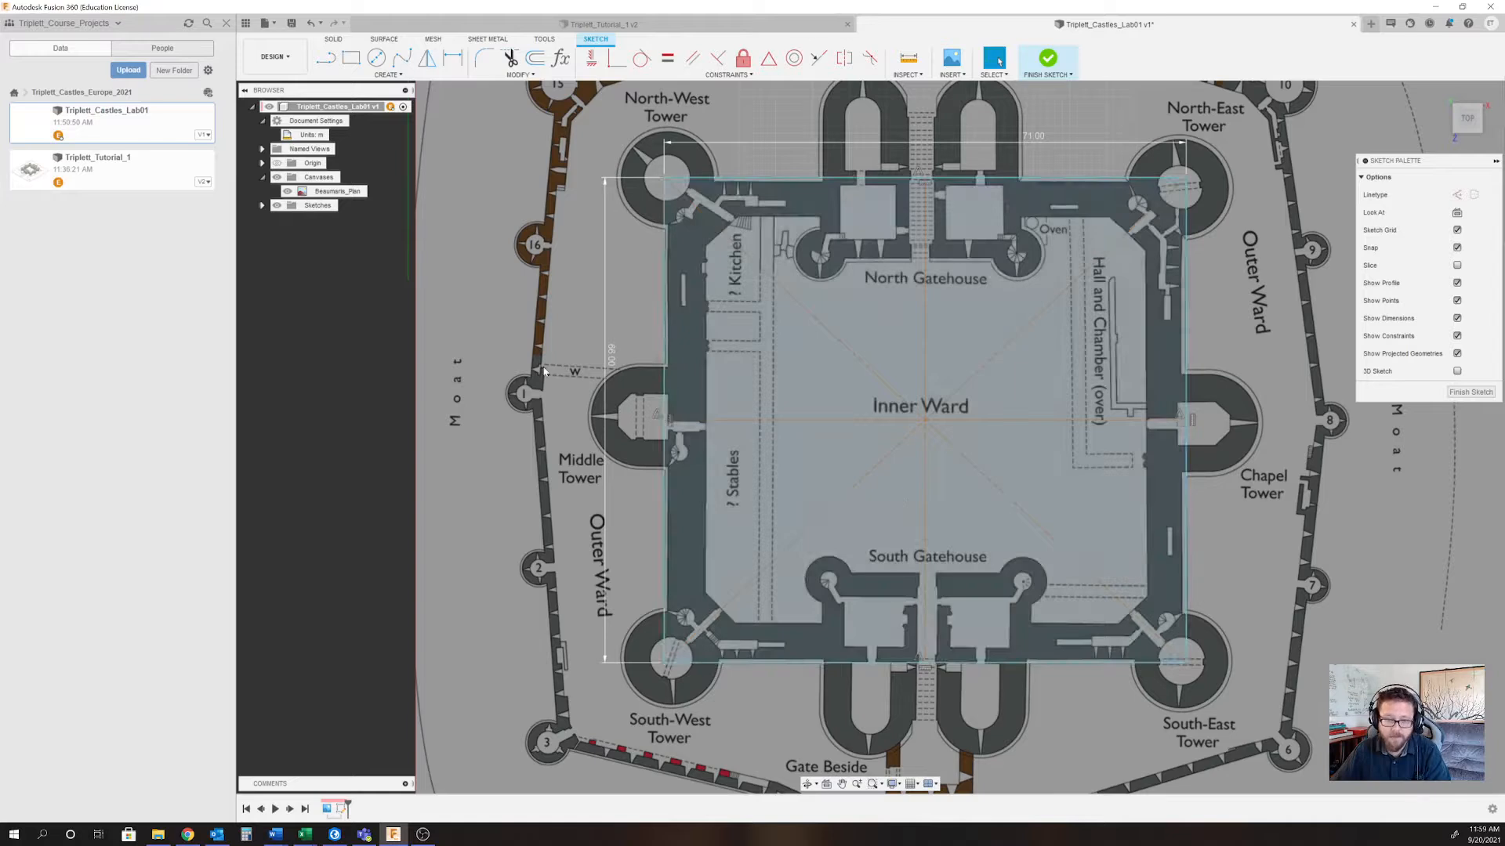
Offset all four edges of the rectangle inward by 5.5 m to form the inner face of the inner ward walls.
scroll(752, 350, "down", 3)
scroll(875, 324, "up", 5)
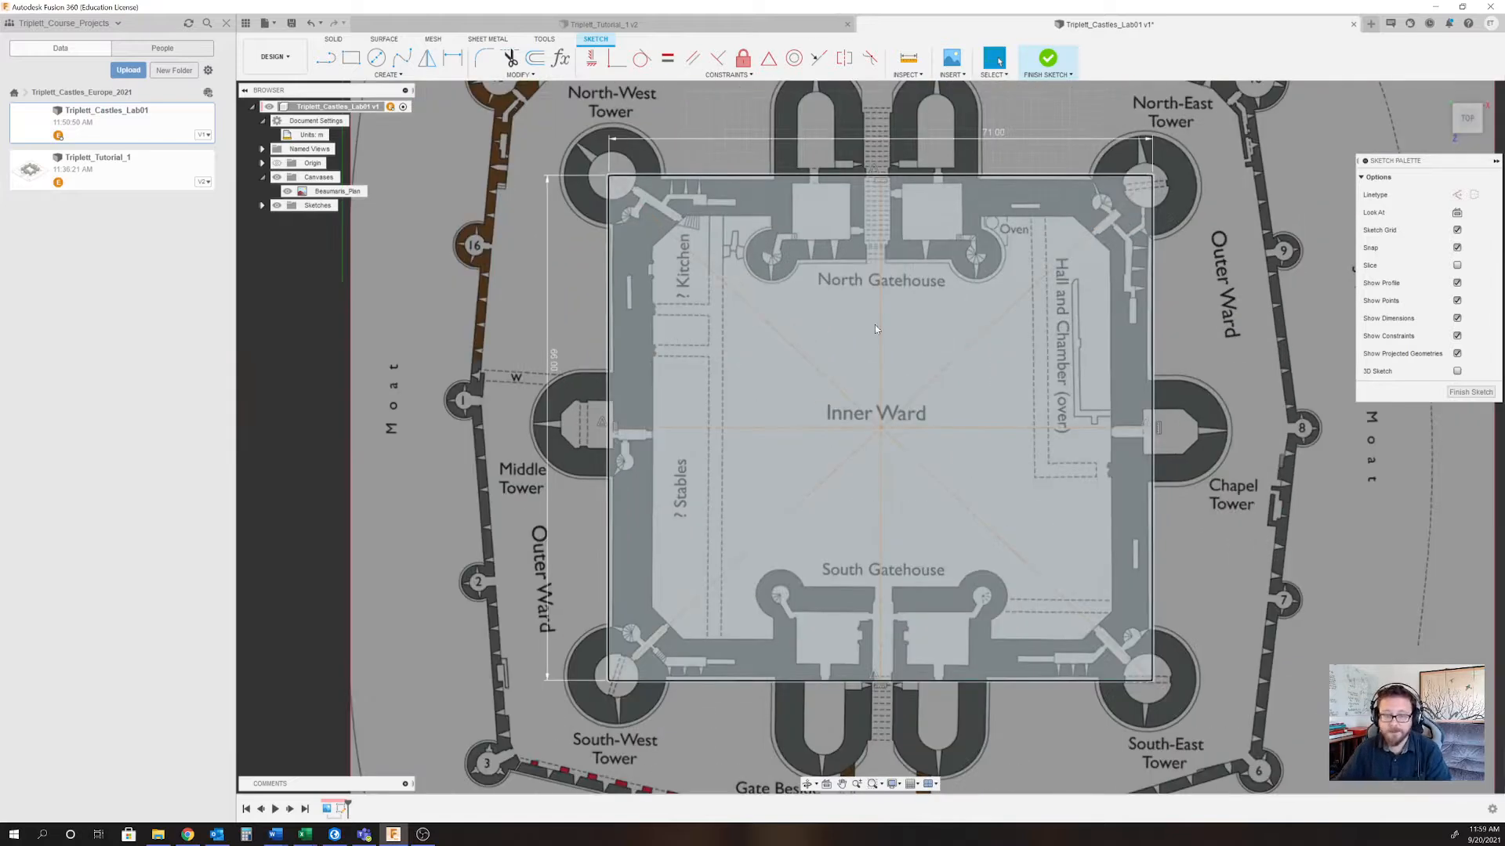
scroll(898, 312, "up", 3)
scroll(898, 311, "down", 4)
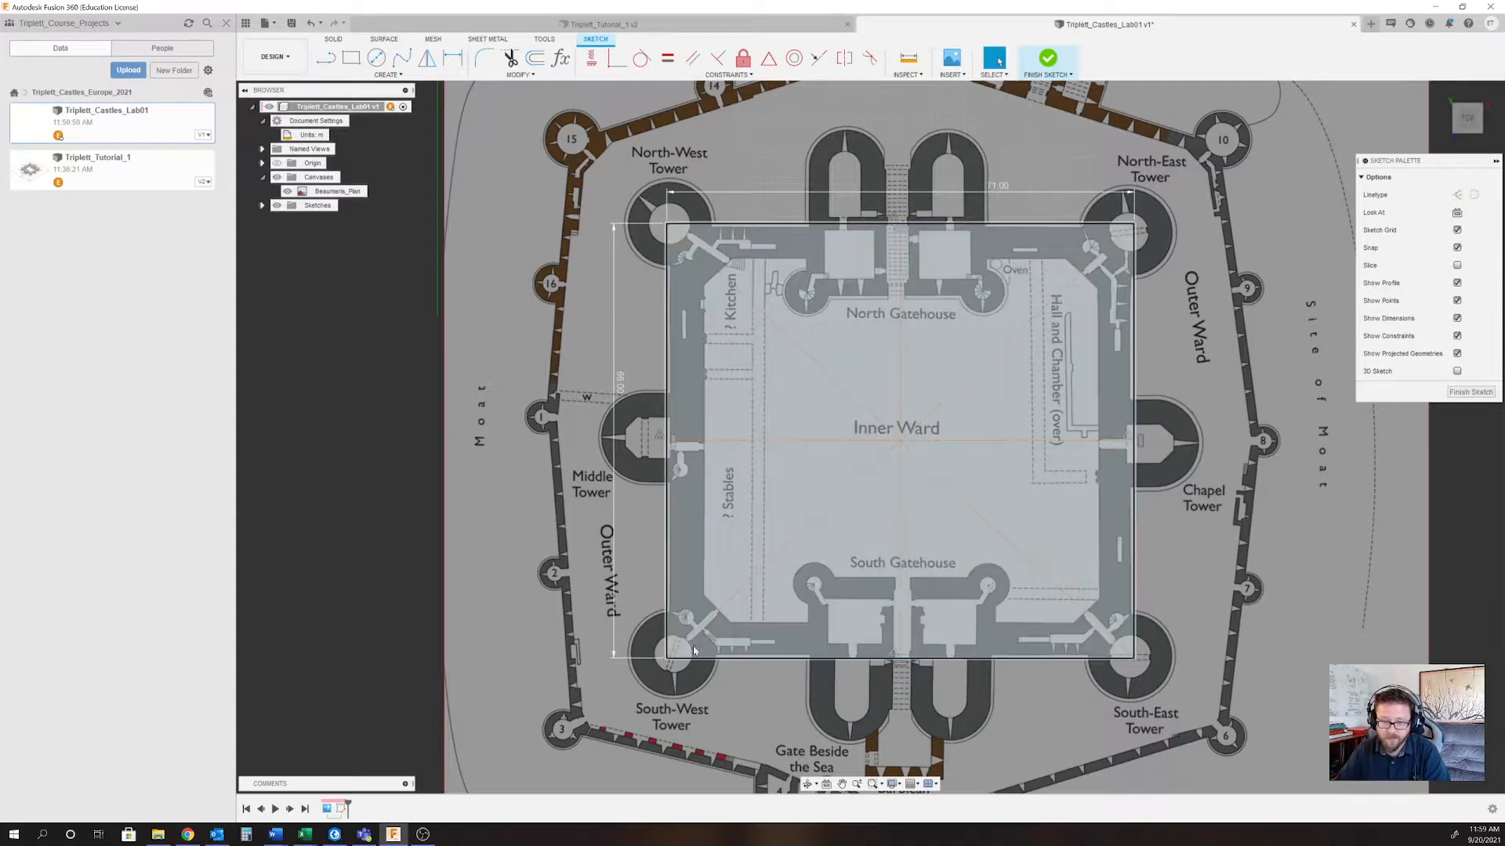
double_click(668, 355)
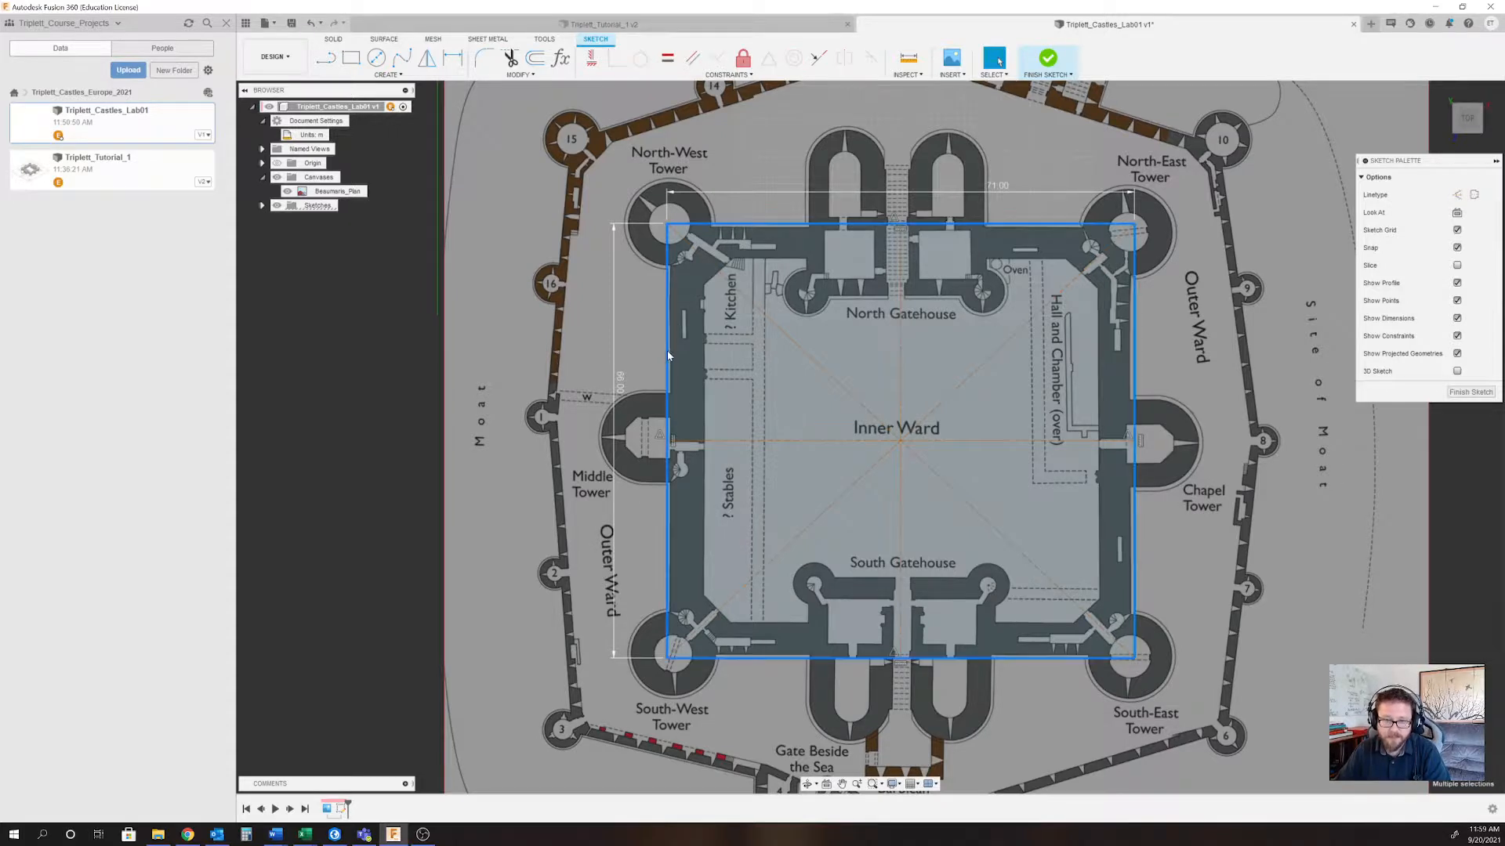
left_click(536, 60)
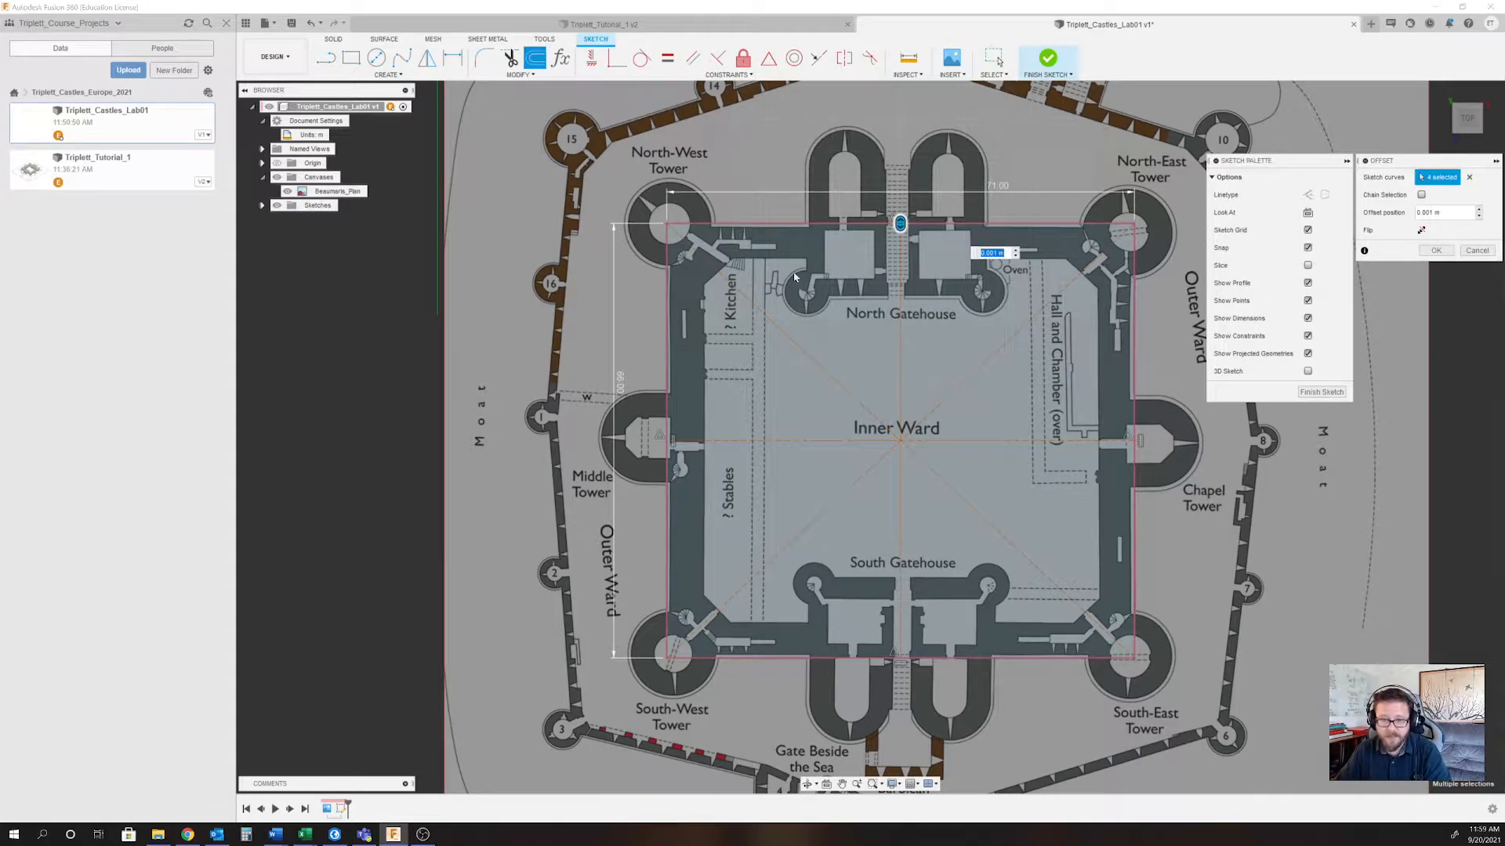
left_click_drag(900, 224, 901, 259)
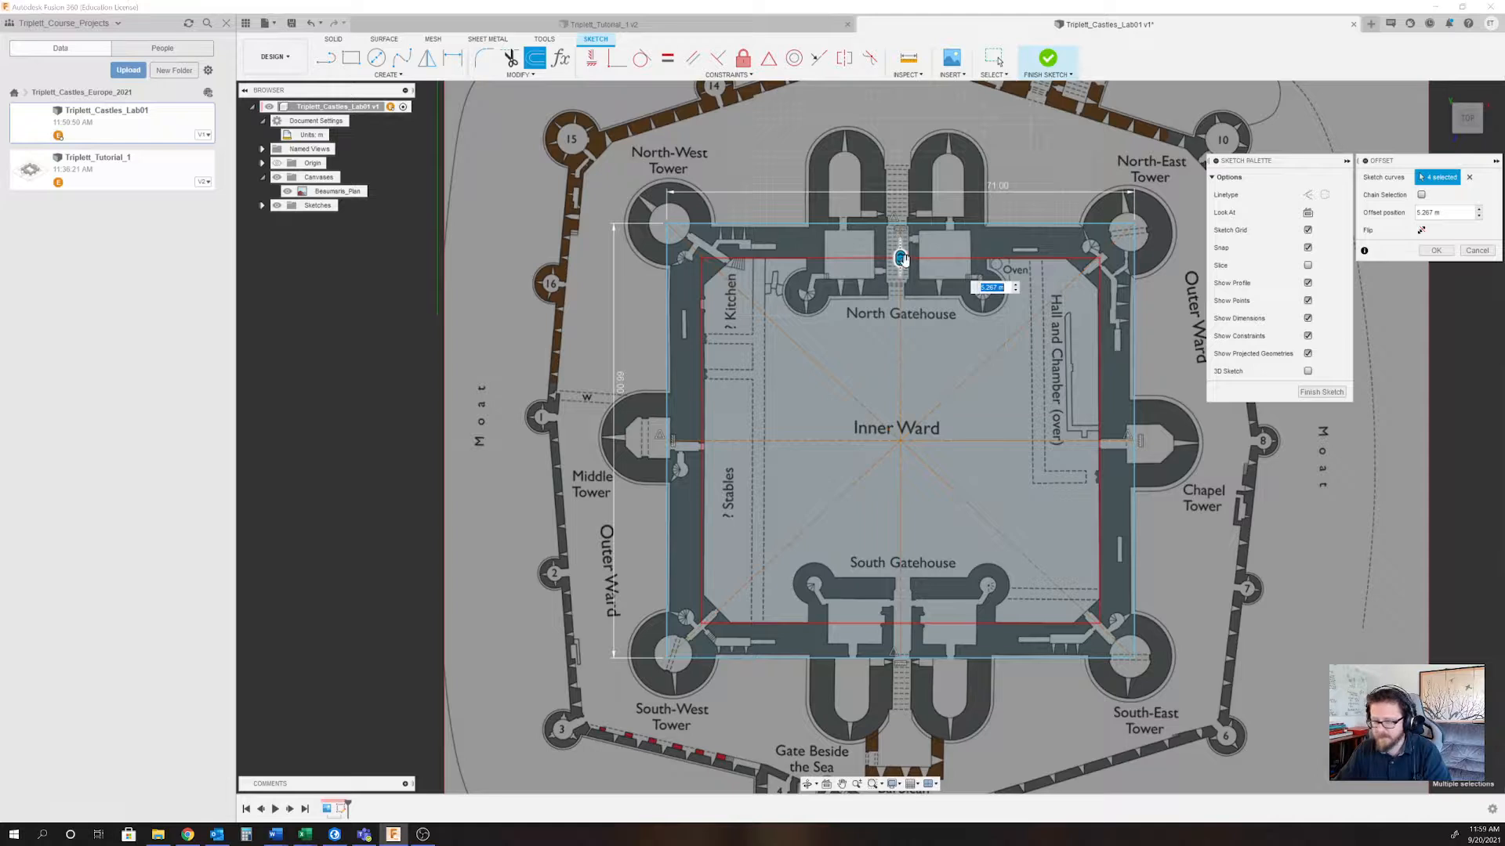
type("5.5")
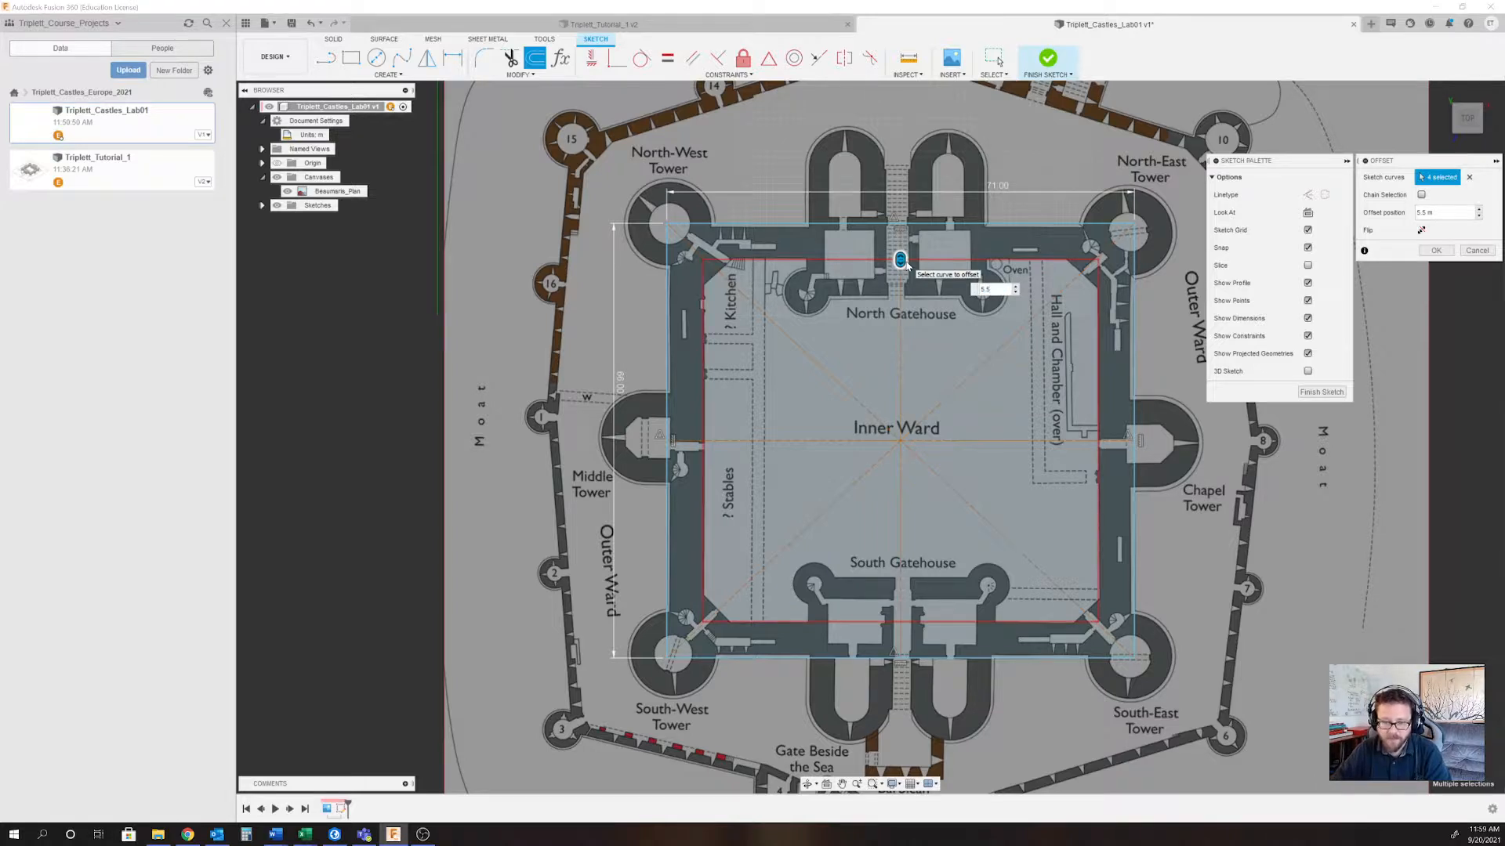
key("Return")
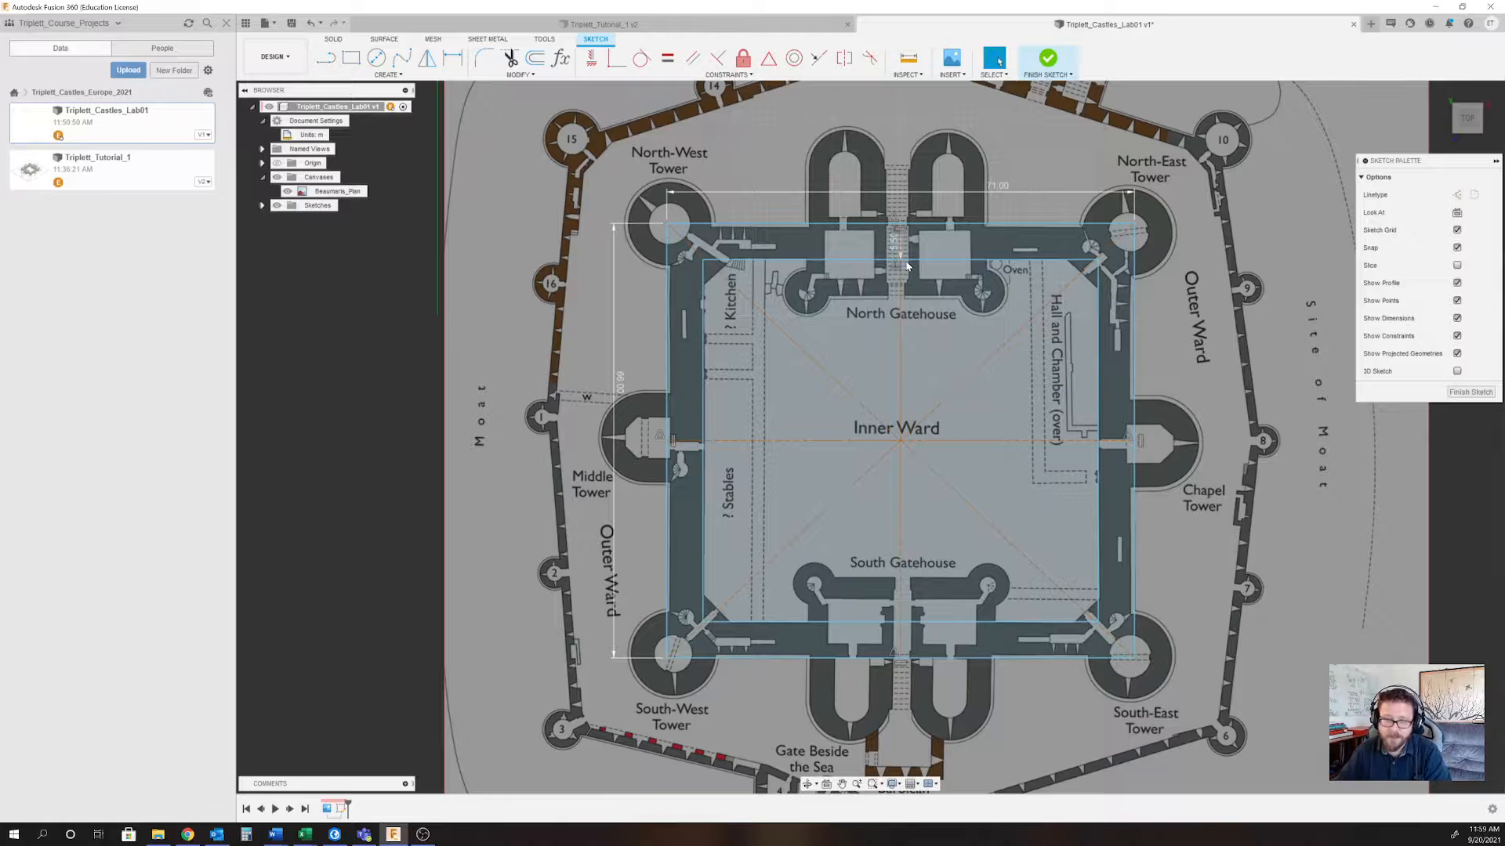
Draw a three-point circle along the North-West Tower's outer edge, through its junctions with the north and west walls.
scroll(769, 243, "down", 5)
scroll(741, 274, "up", 6)
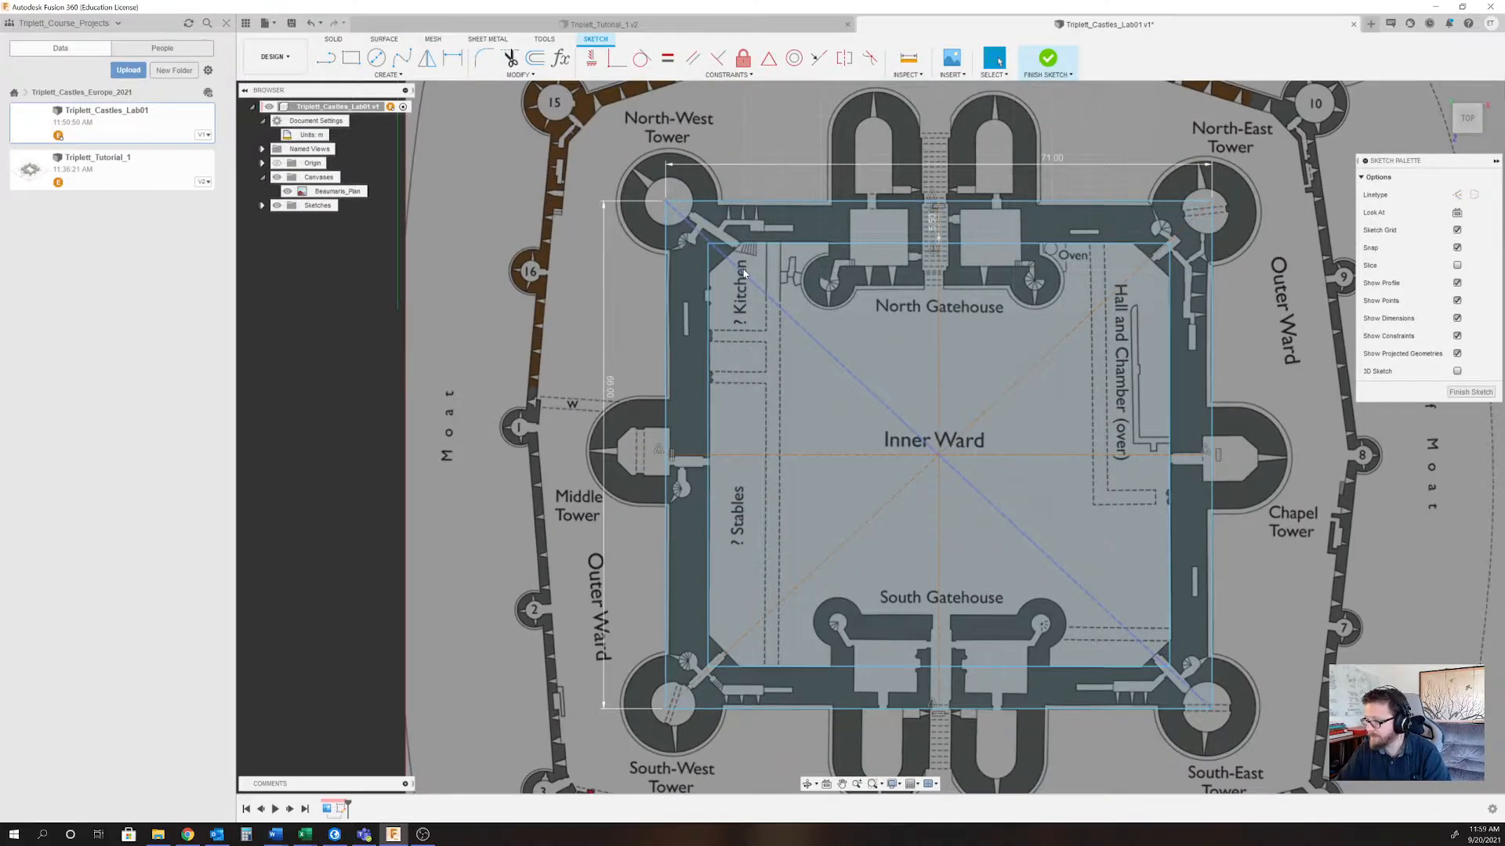
left_click(745, 272)
scroll(668, 176, "up", 5)
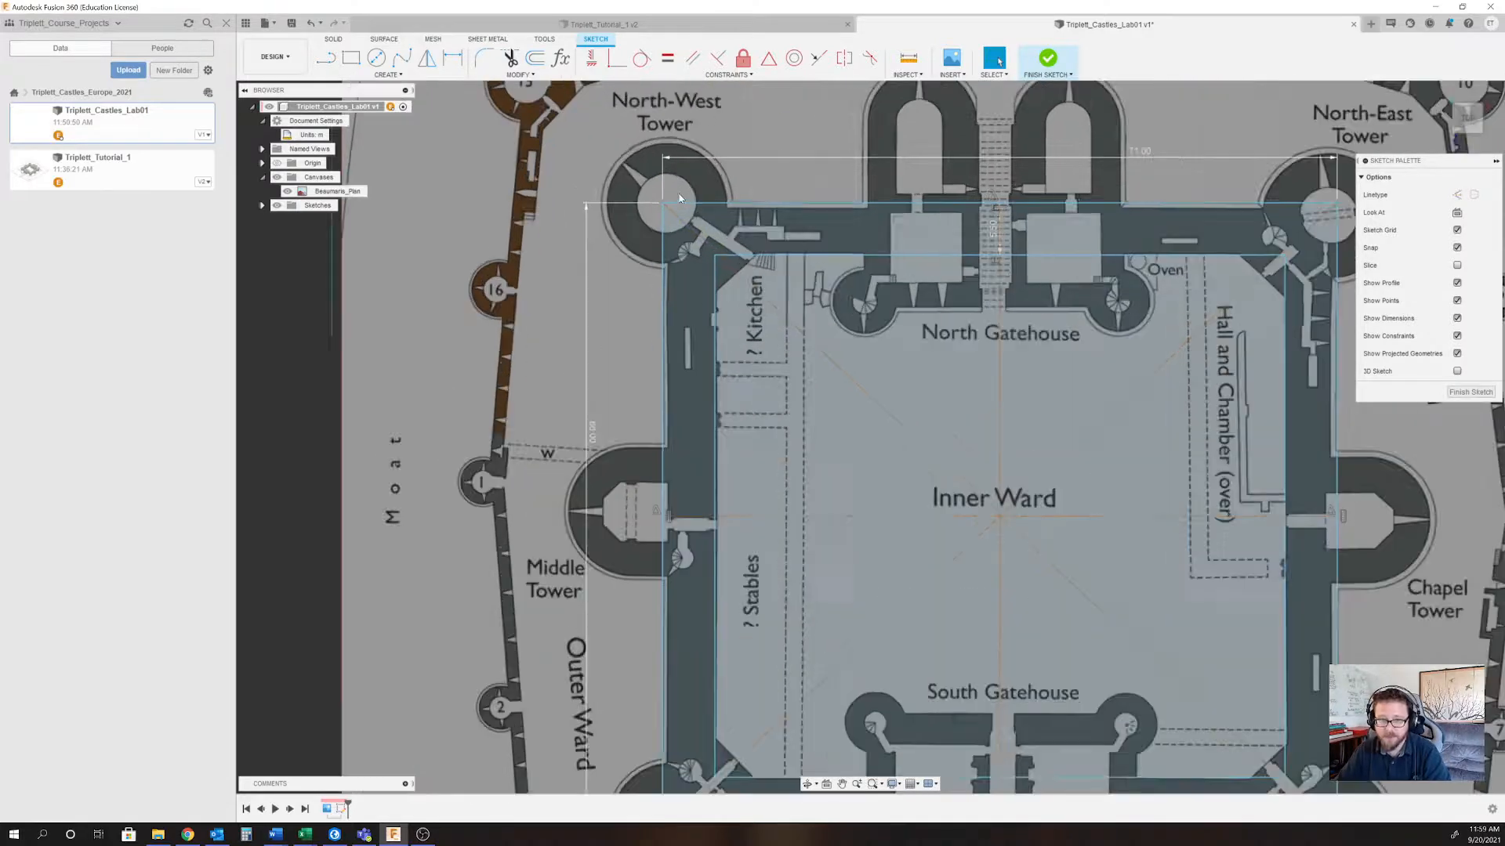
scroll(766, 286, "down", 4)
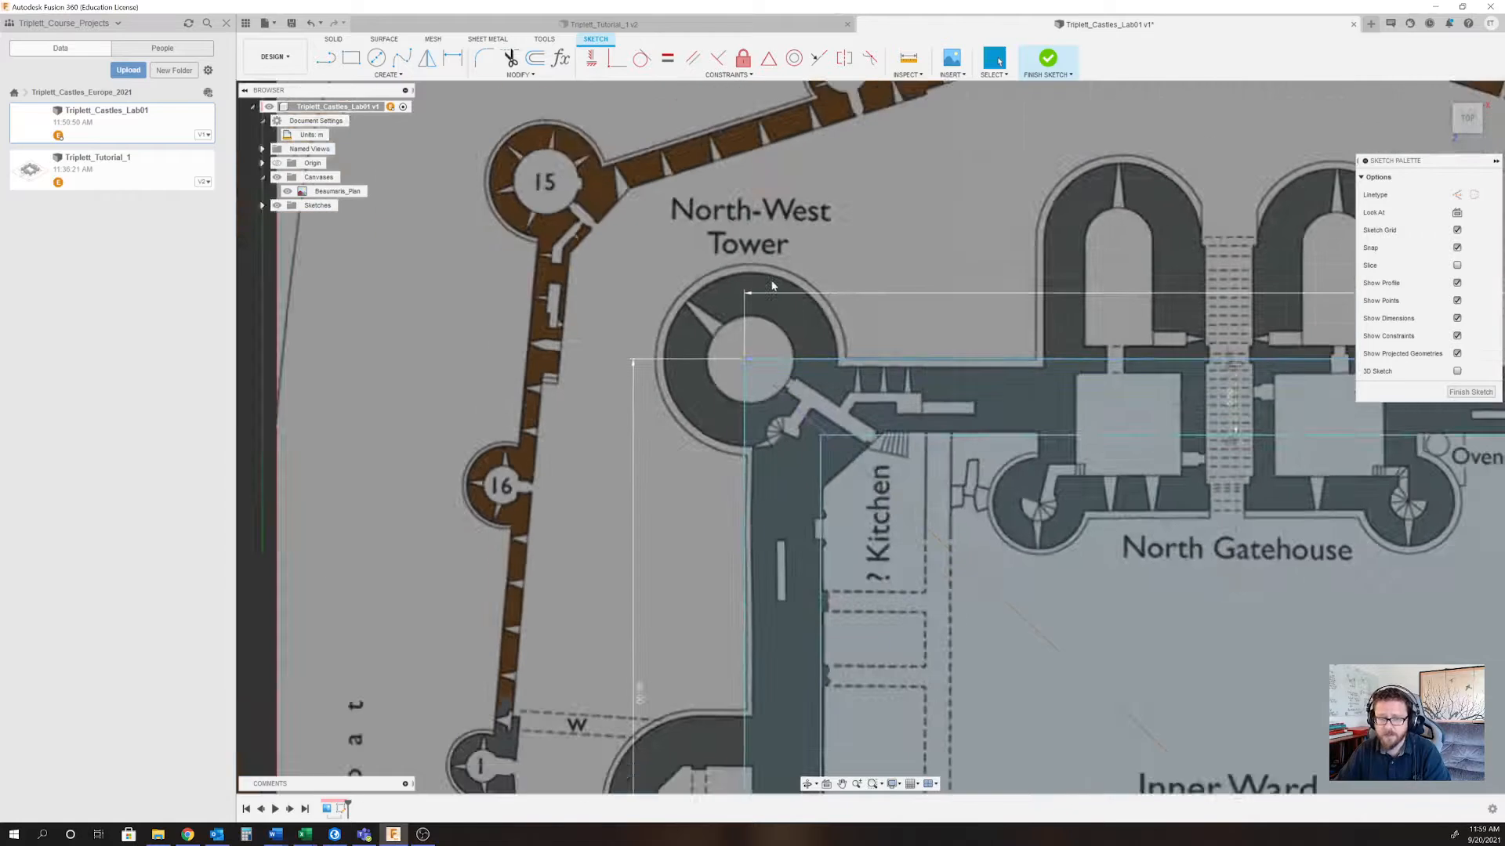
scroll(866, 436, "up", 5)
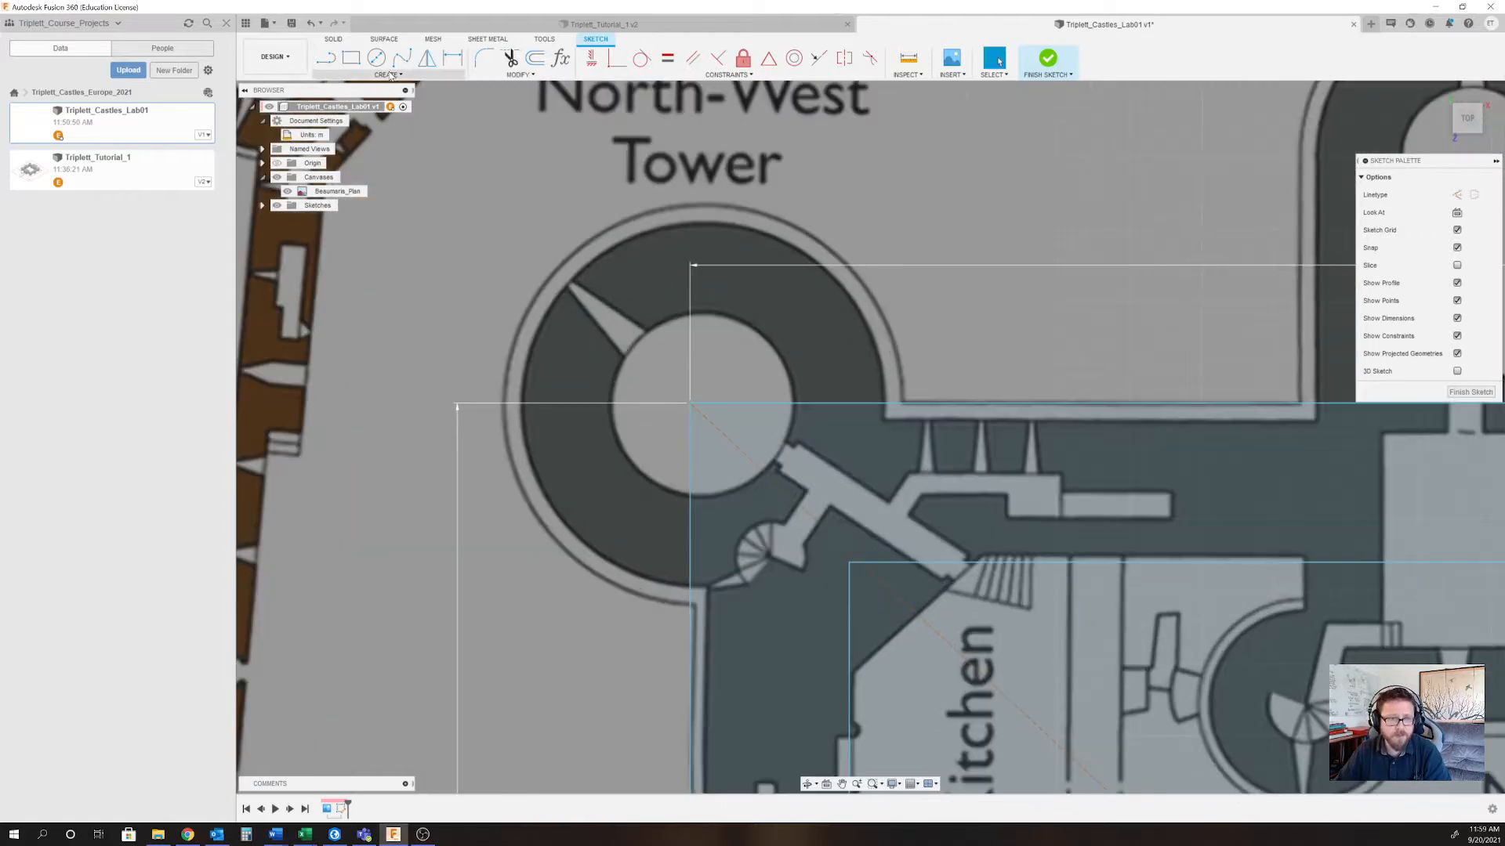
left_click(393, 76)
mouse_move(368, 118)
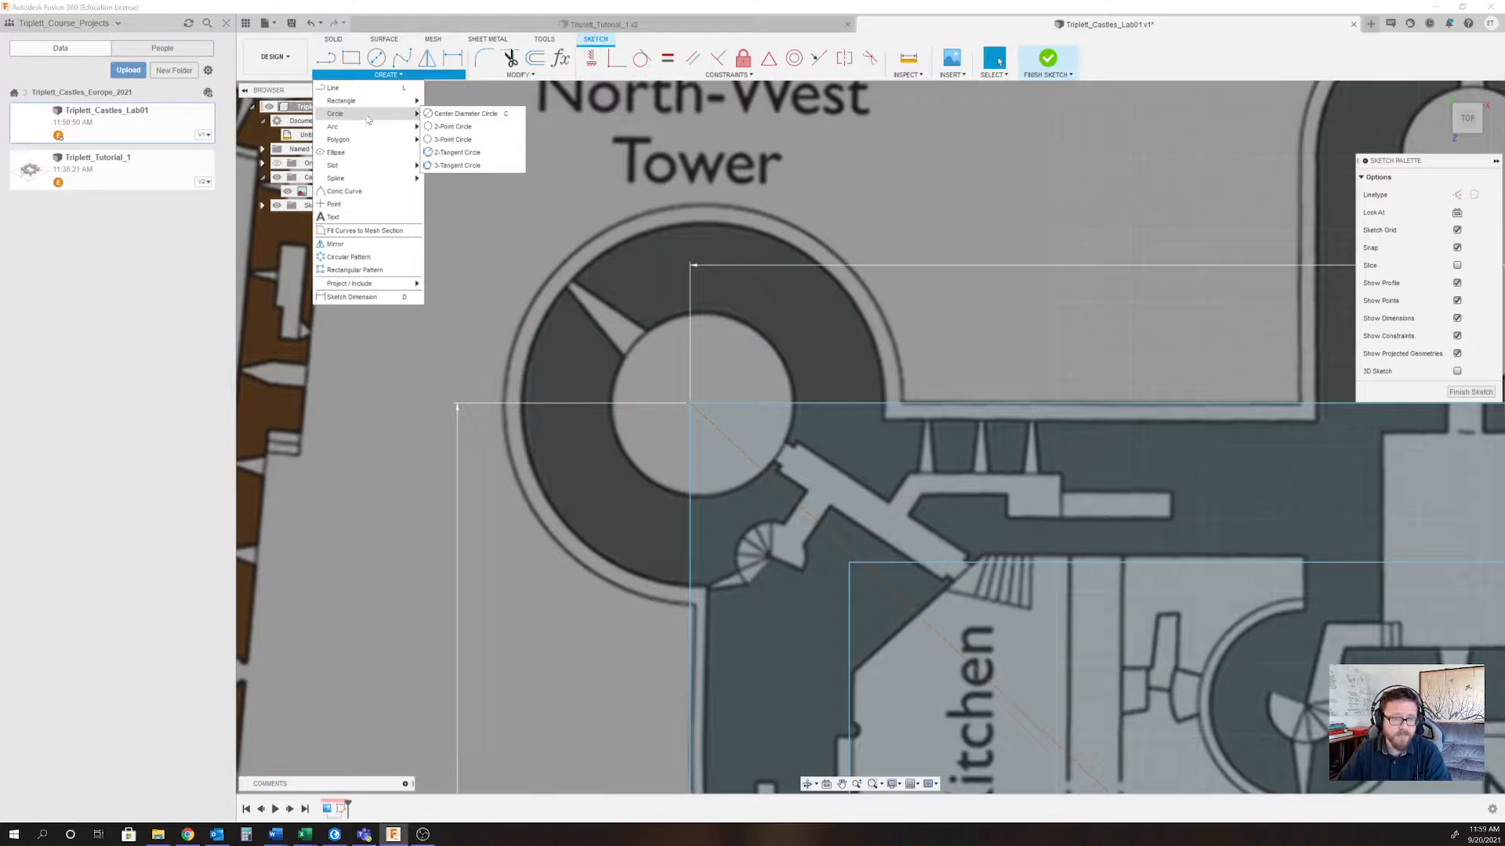
left_click(452, 140)
scroll(909, 406, "up", 2)
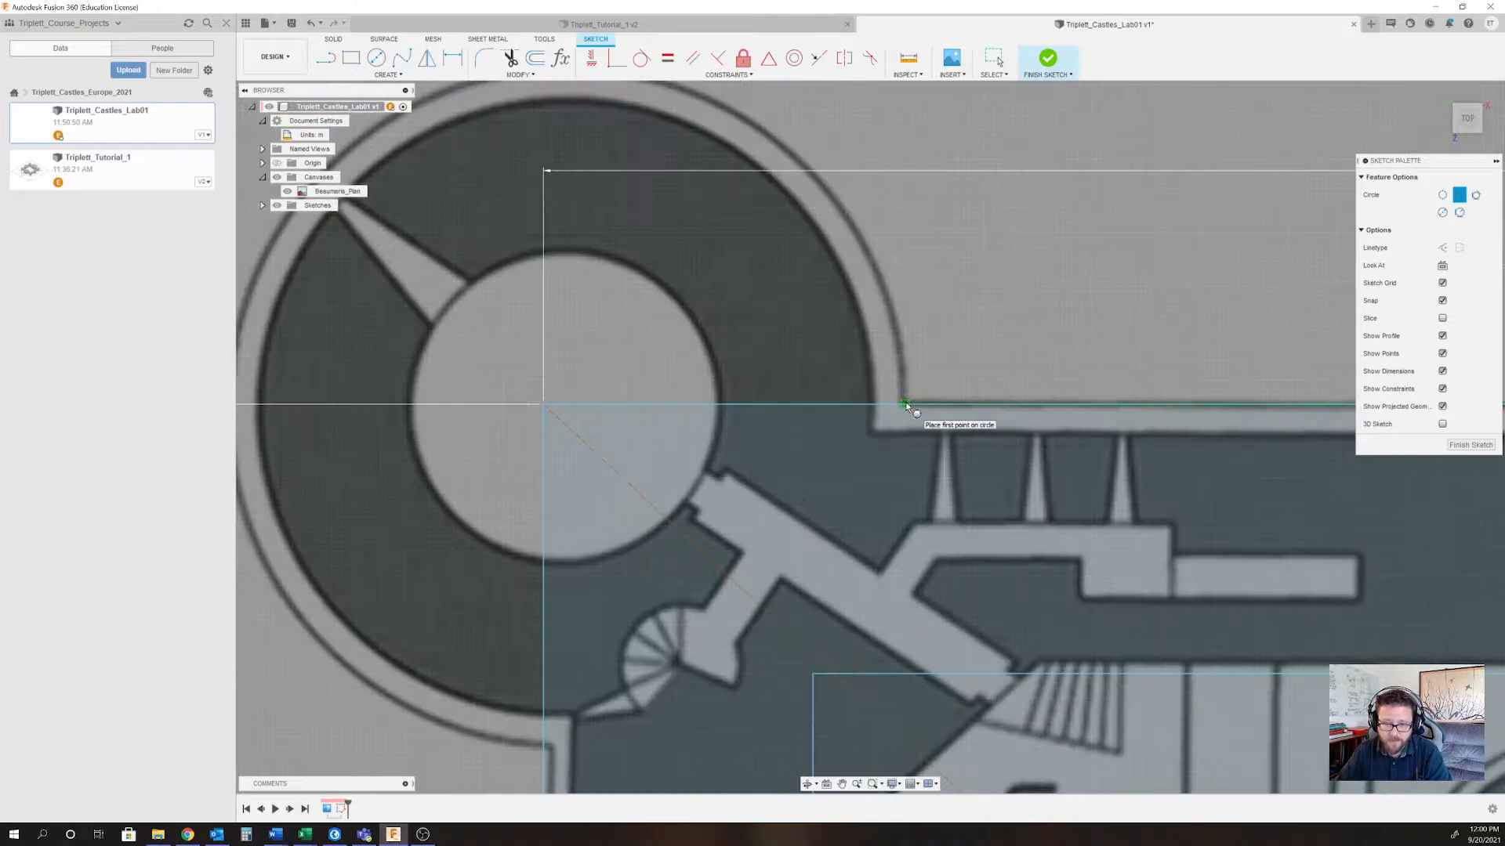
scroll(905, 406, "up", 2)
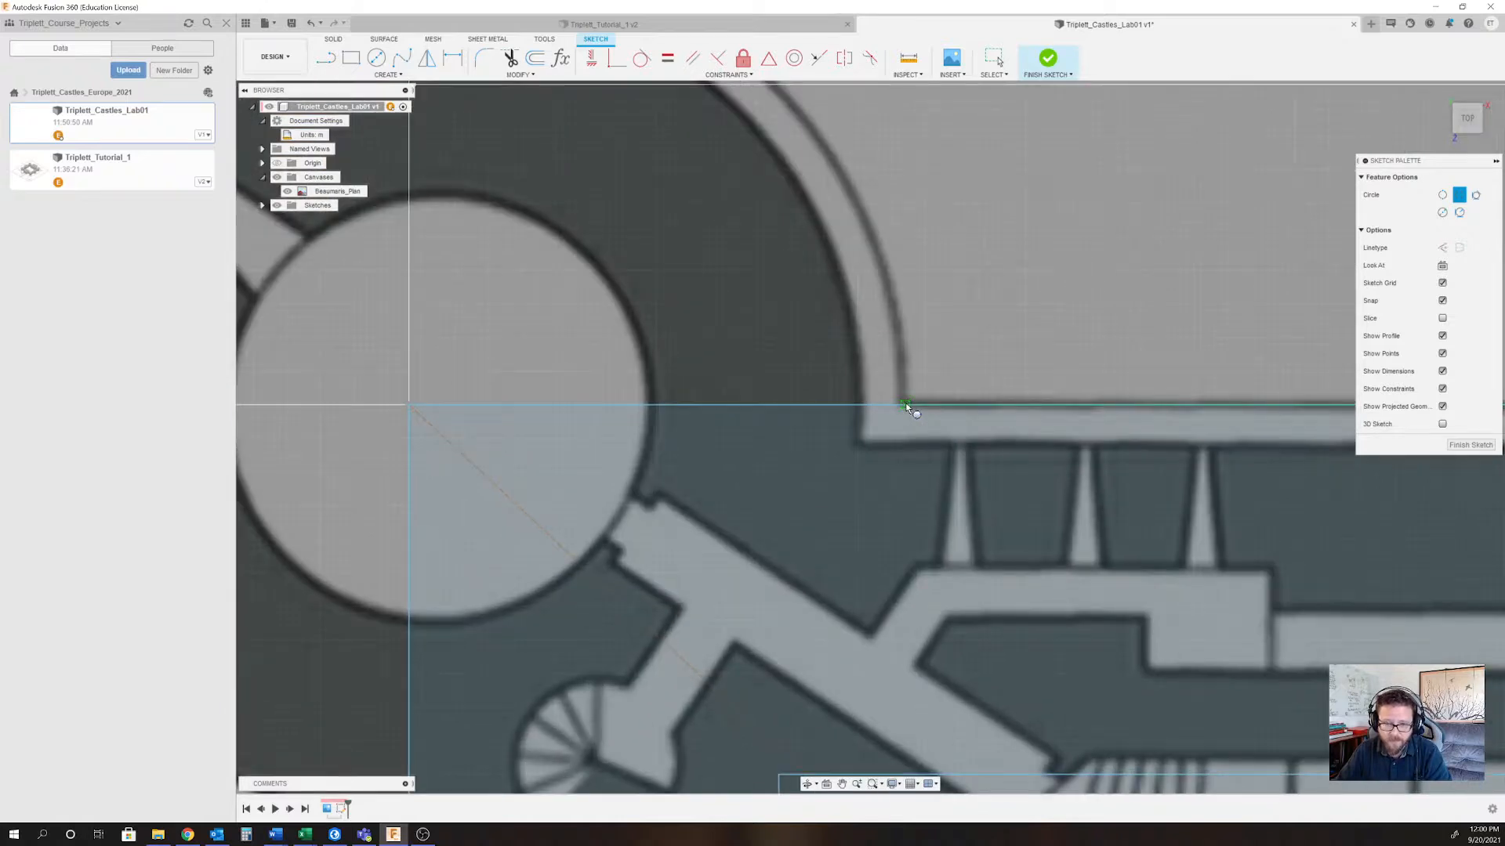
scroll(905, 405, "down", 6)
scroll(679, 600, "up", 3)
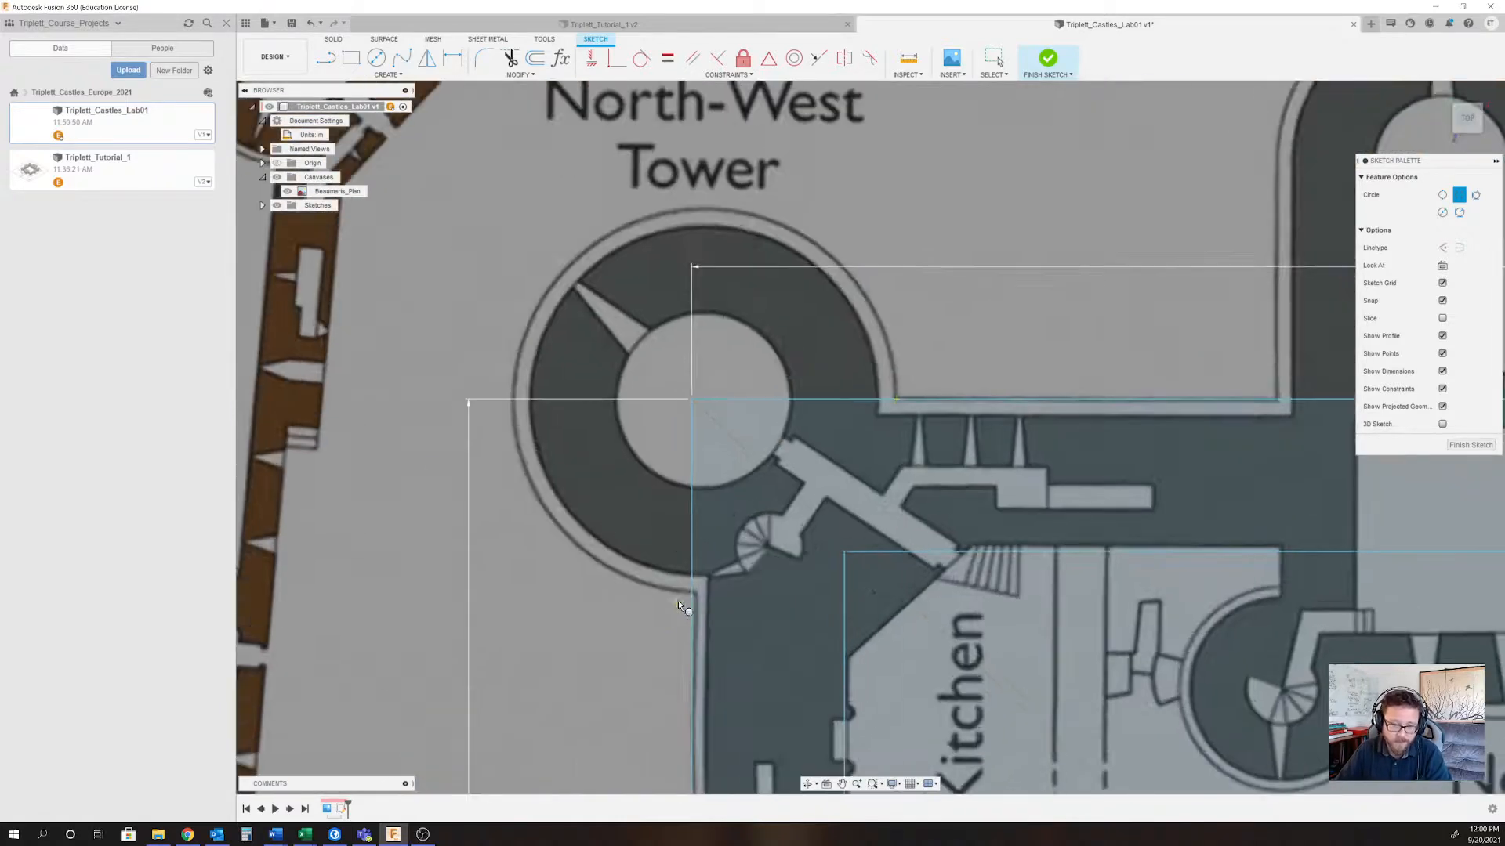
scroll(679, 600, "up", 4)
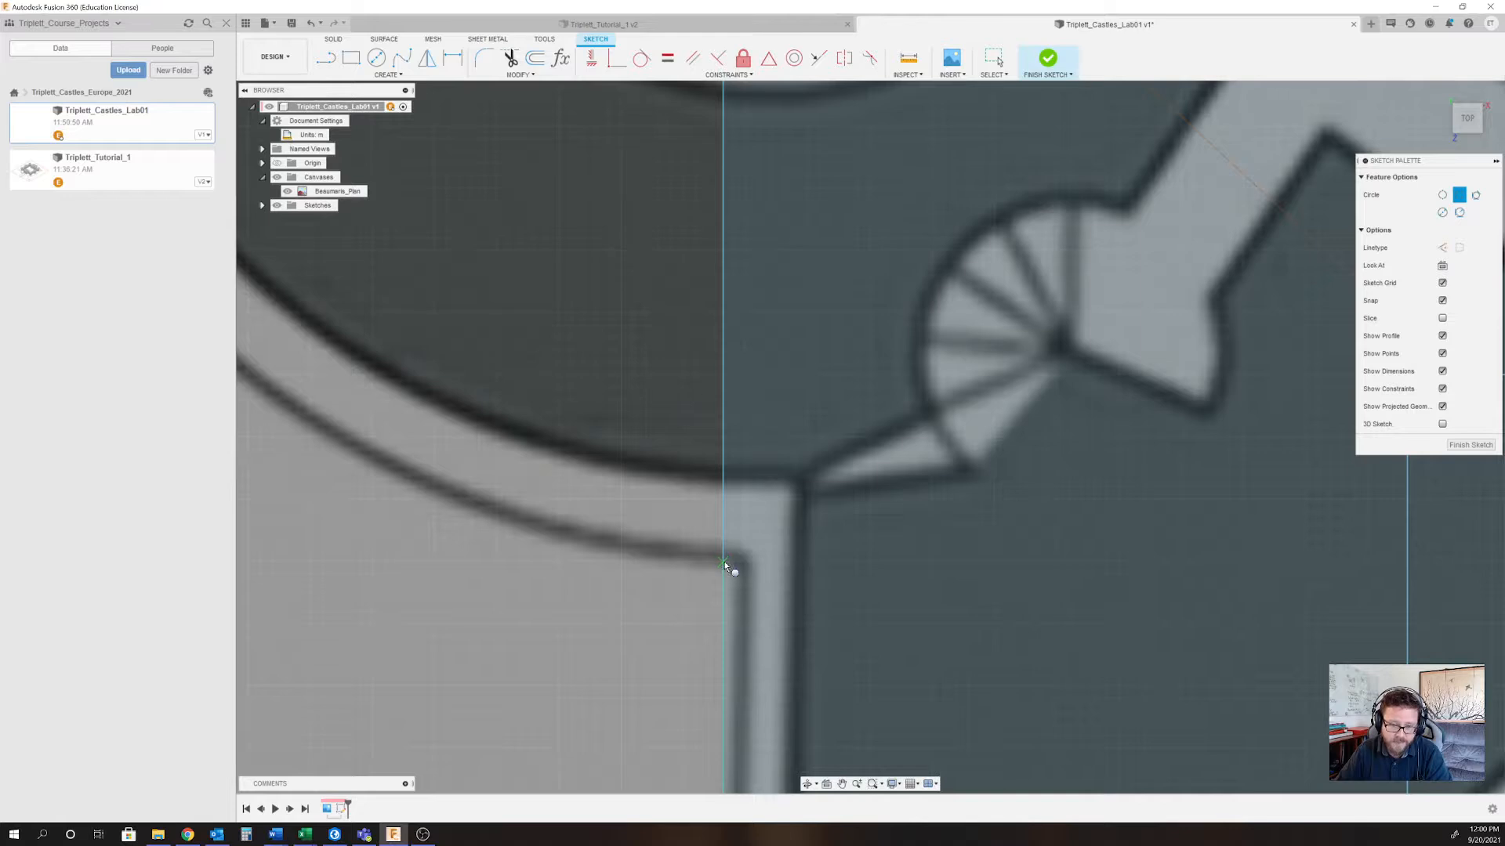
left_click(724, 562)
scroll(735, 540, "down", 6)
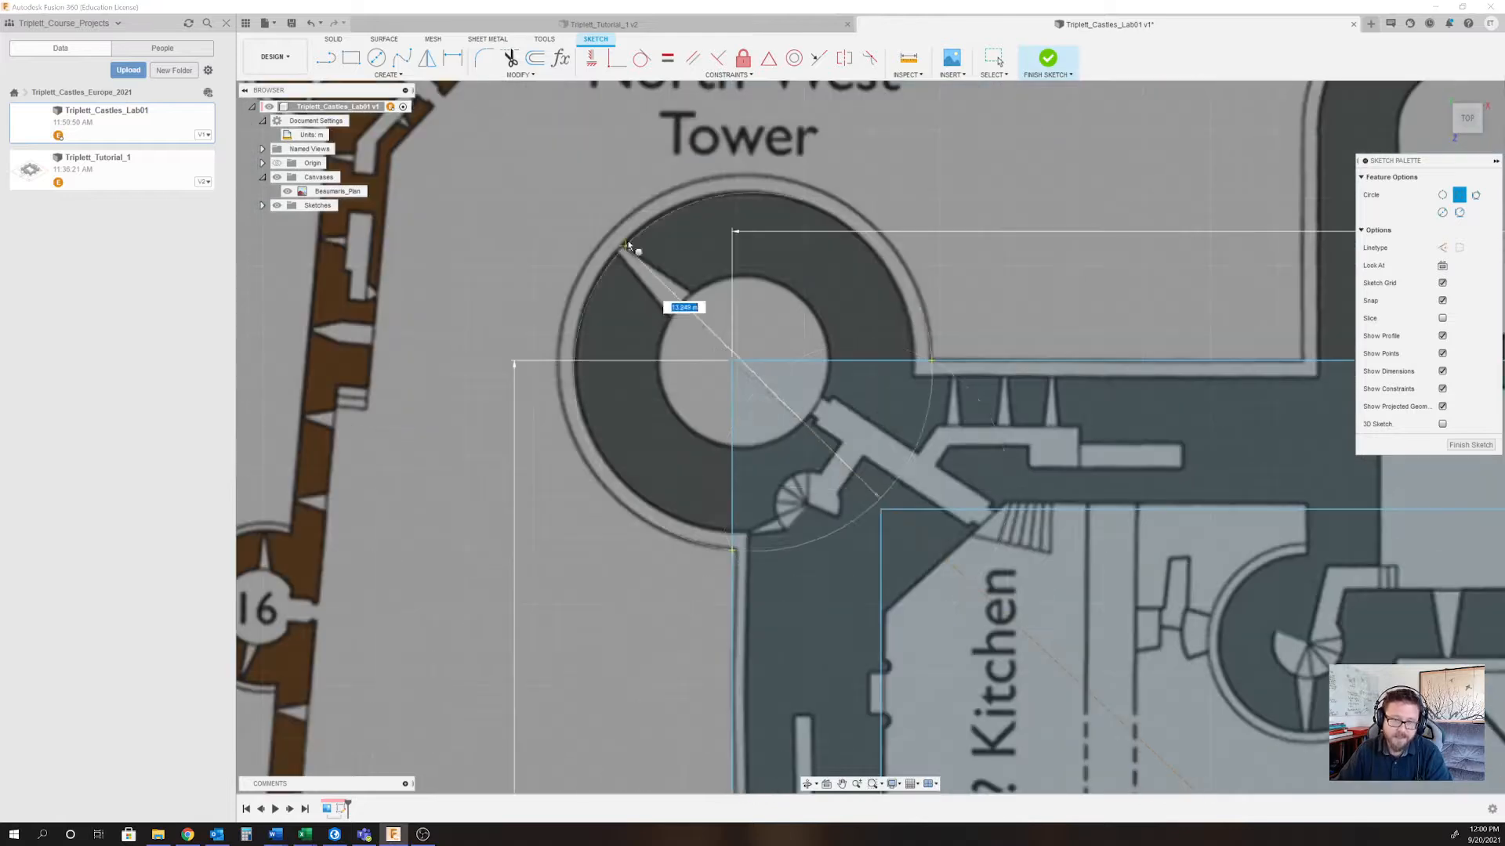
scroll(626, 235, "down", 3)
scroll(623, 234, "up", 6)
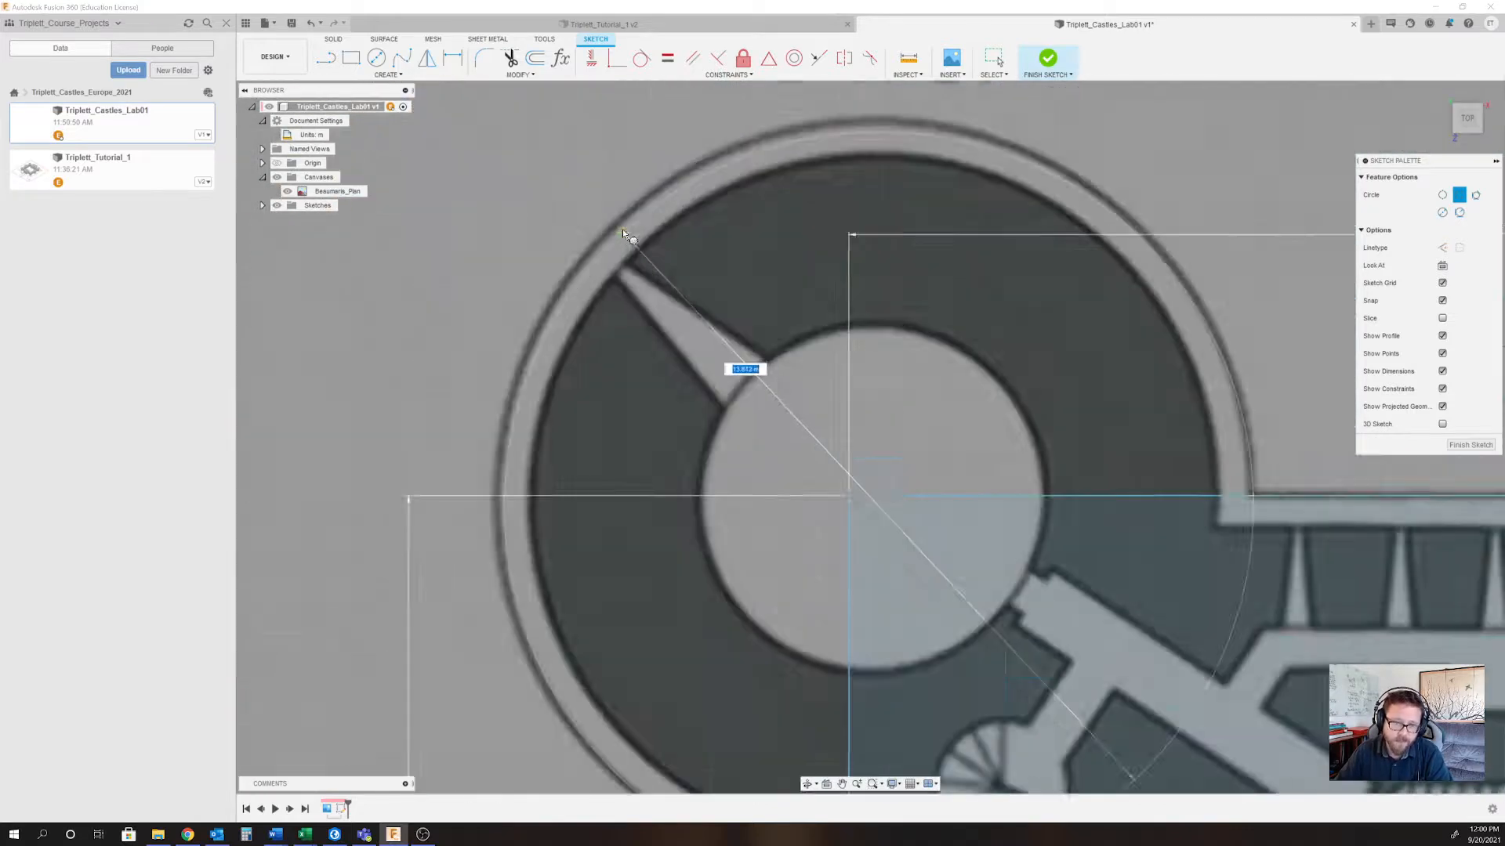
scroll(623, 232, "up", 3)
left_click(606, 229)
scroll(608, 232, "down", 5)
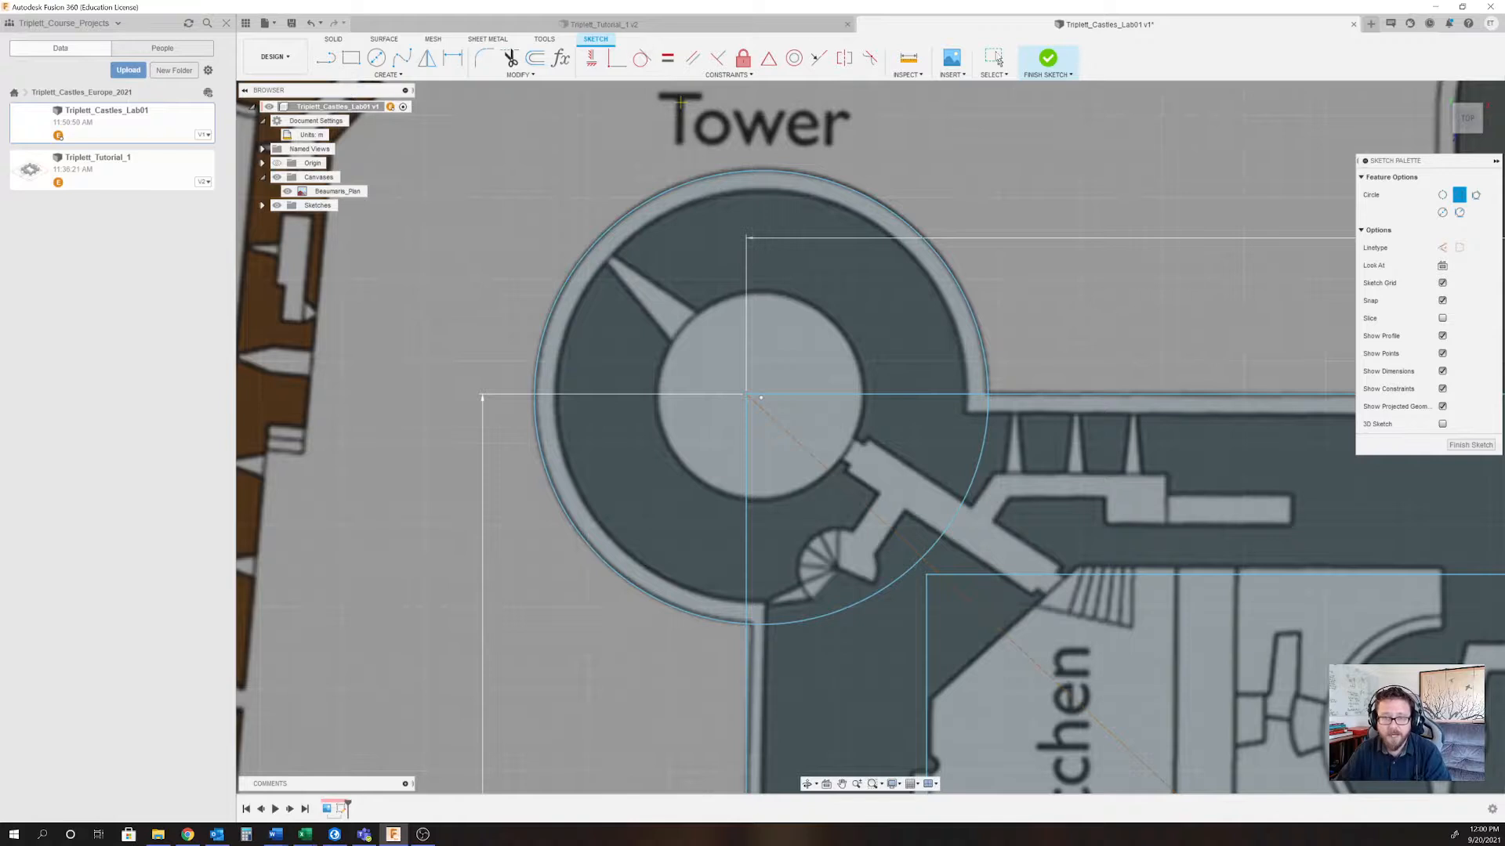
left_click(999, 59)
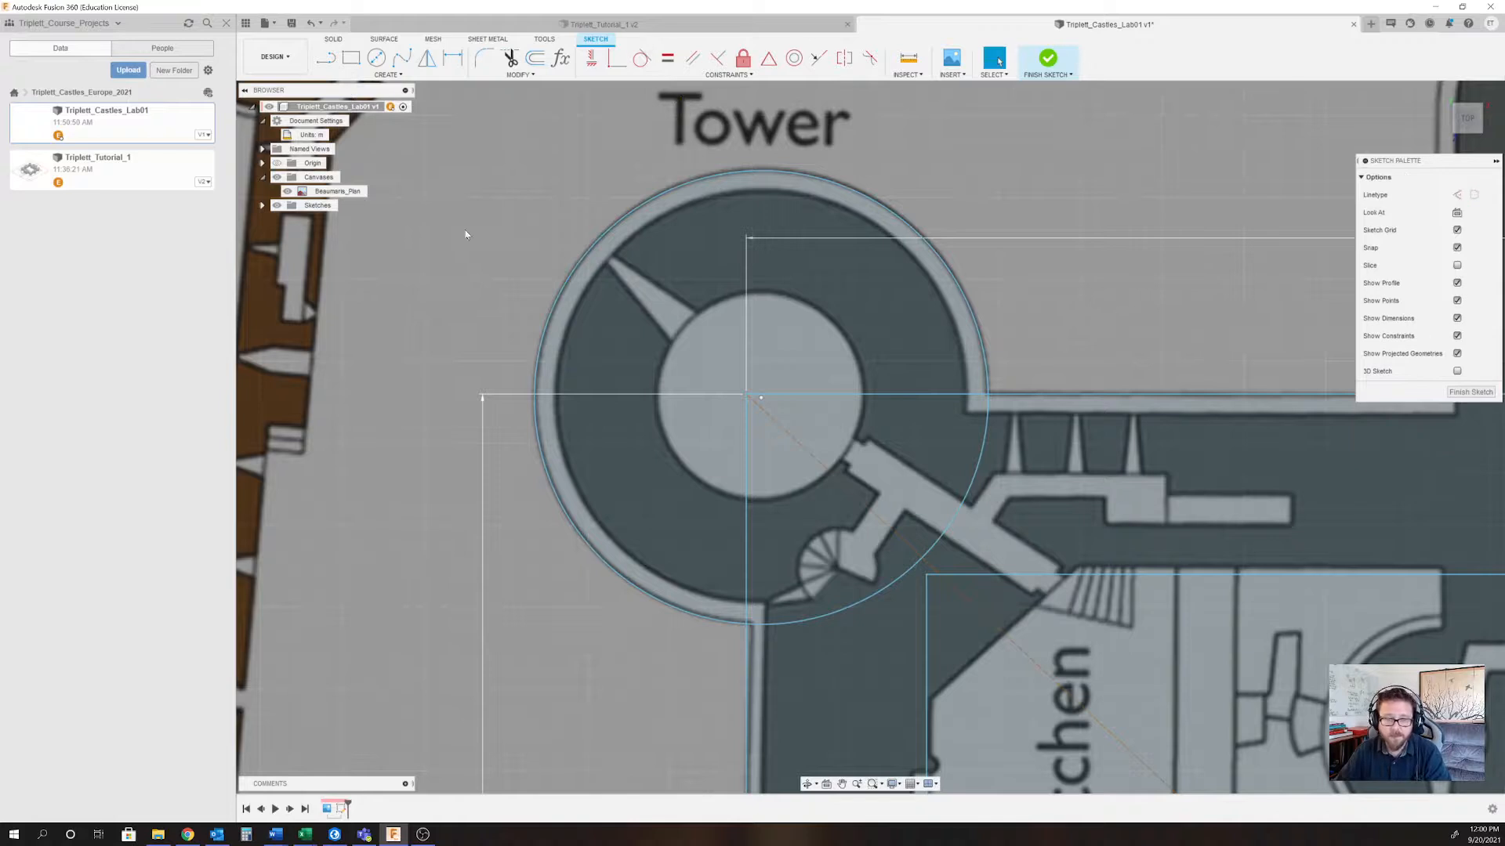
Dimension the North-West Tower's outer circle to a diameter of 14 m.
left_click(588, 257)
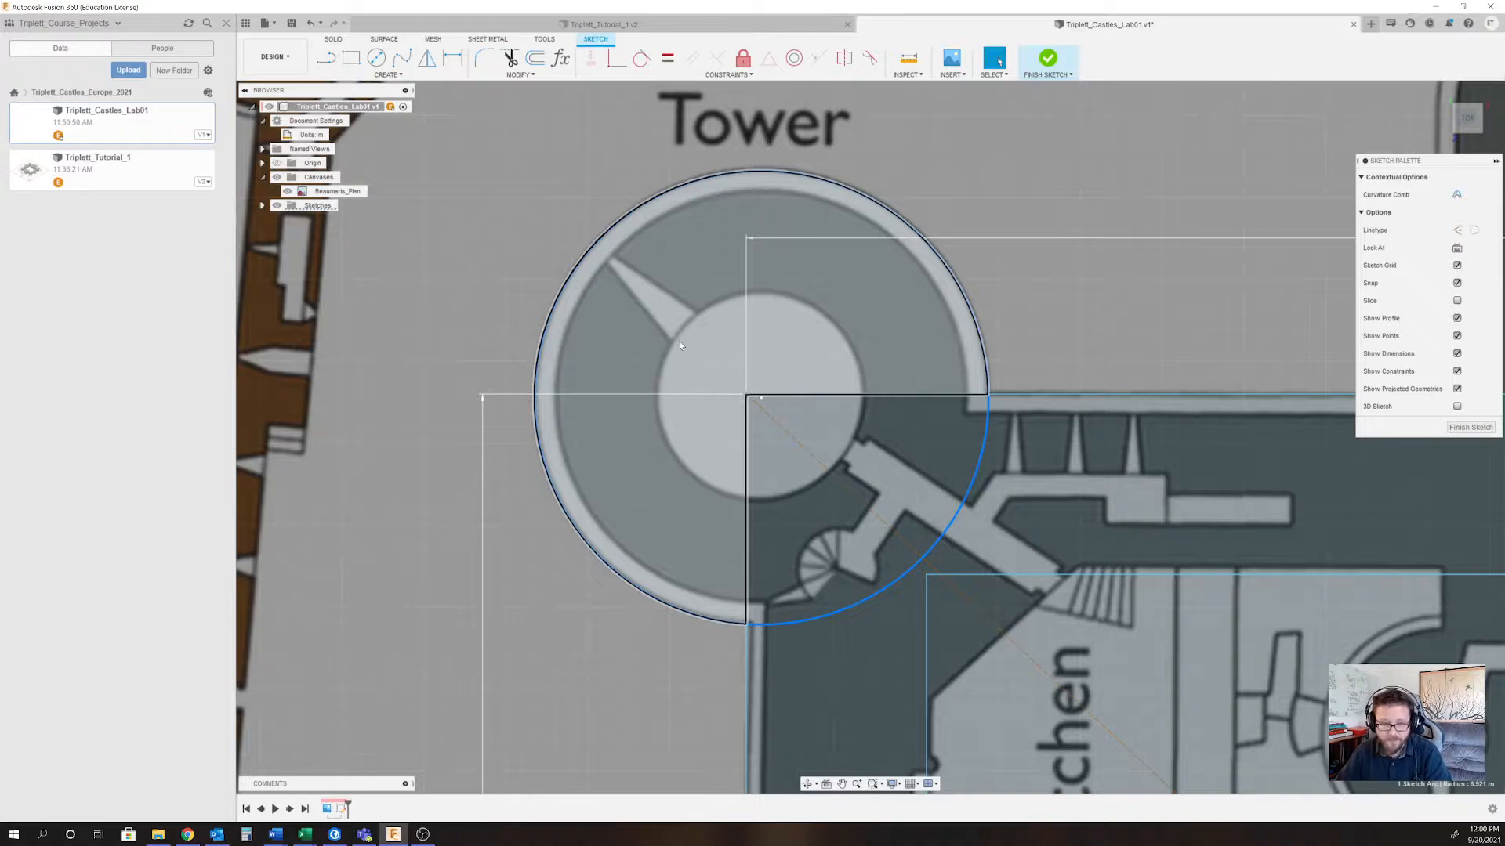
key("d")
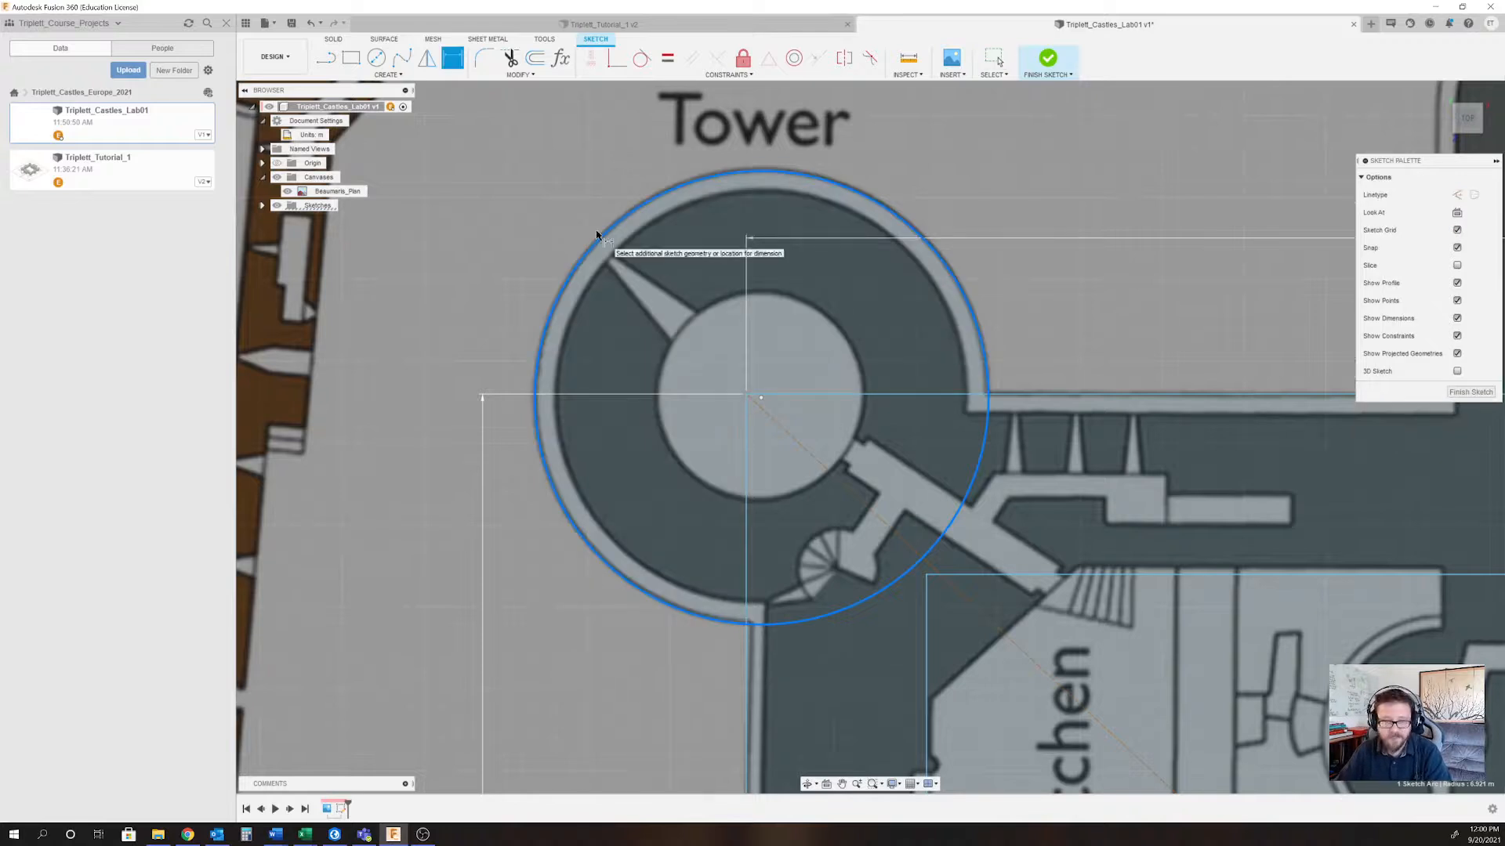
left_click(595, 239)
left_click(603, 360)
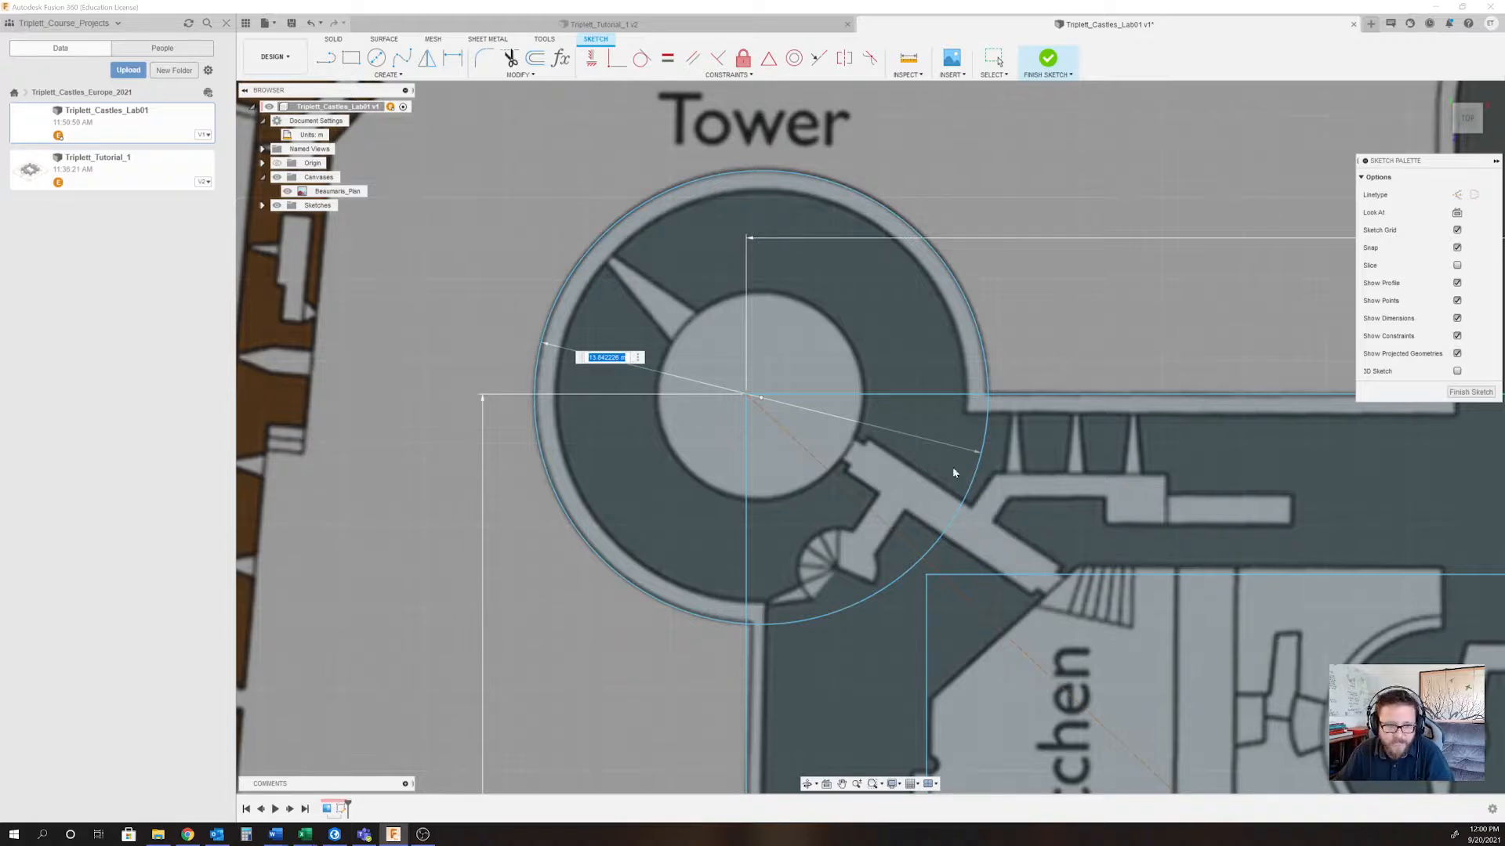
type("14")
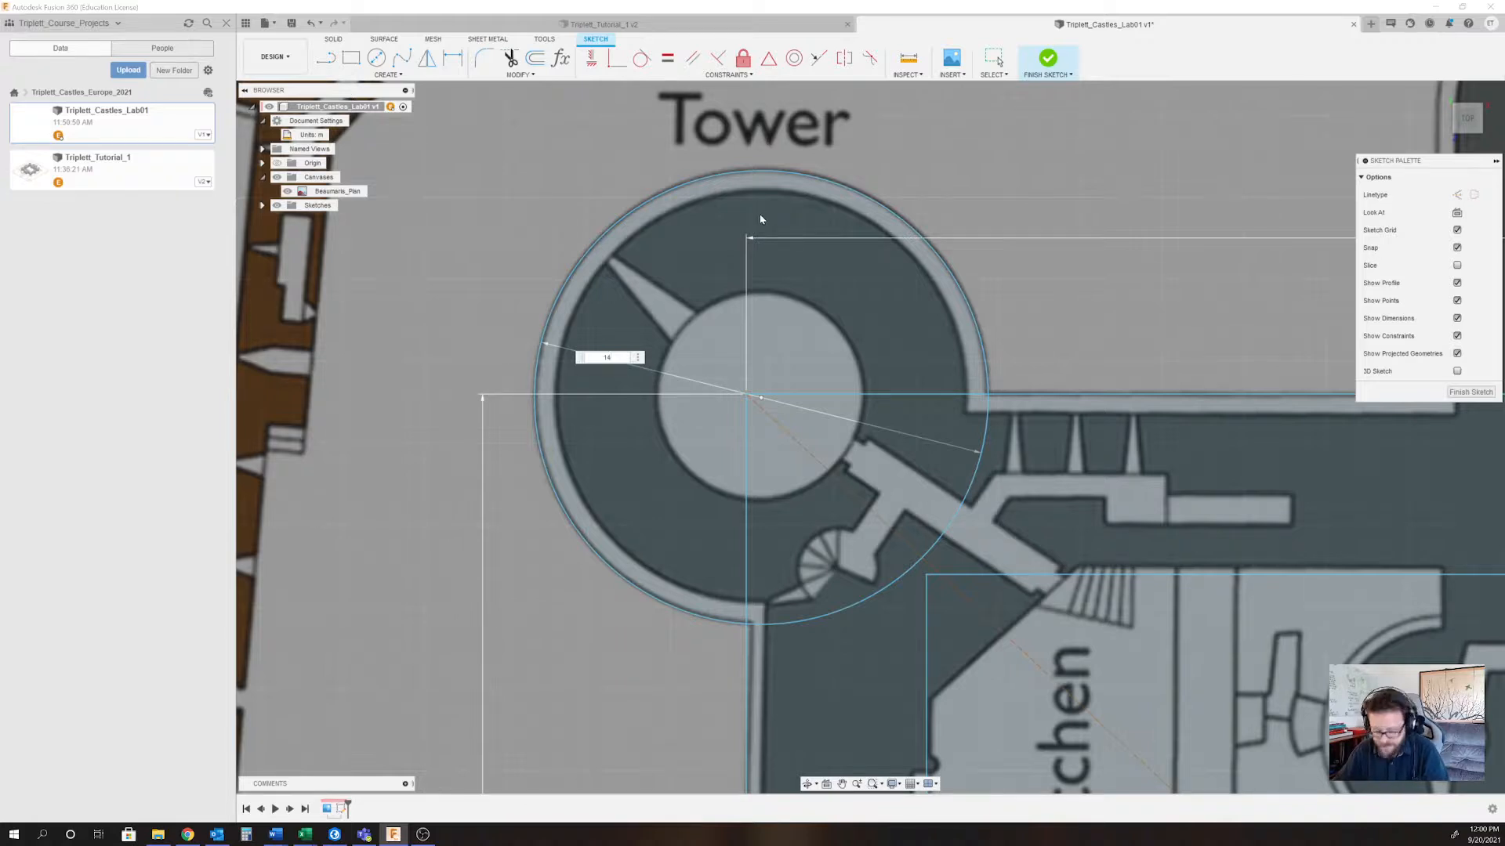
key("Return")
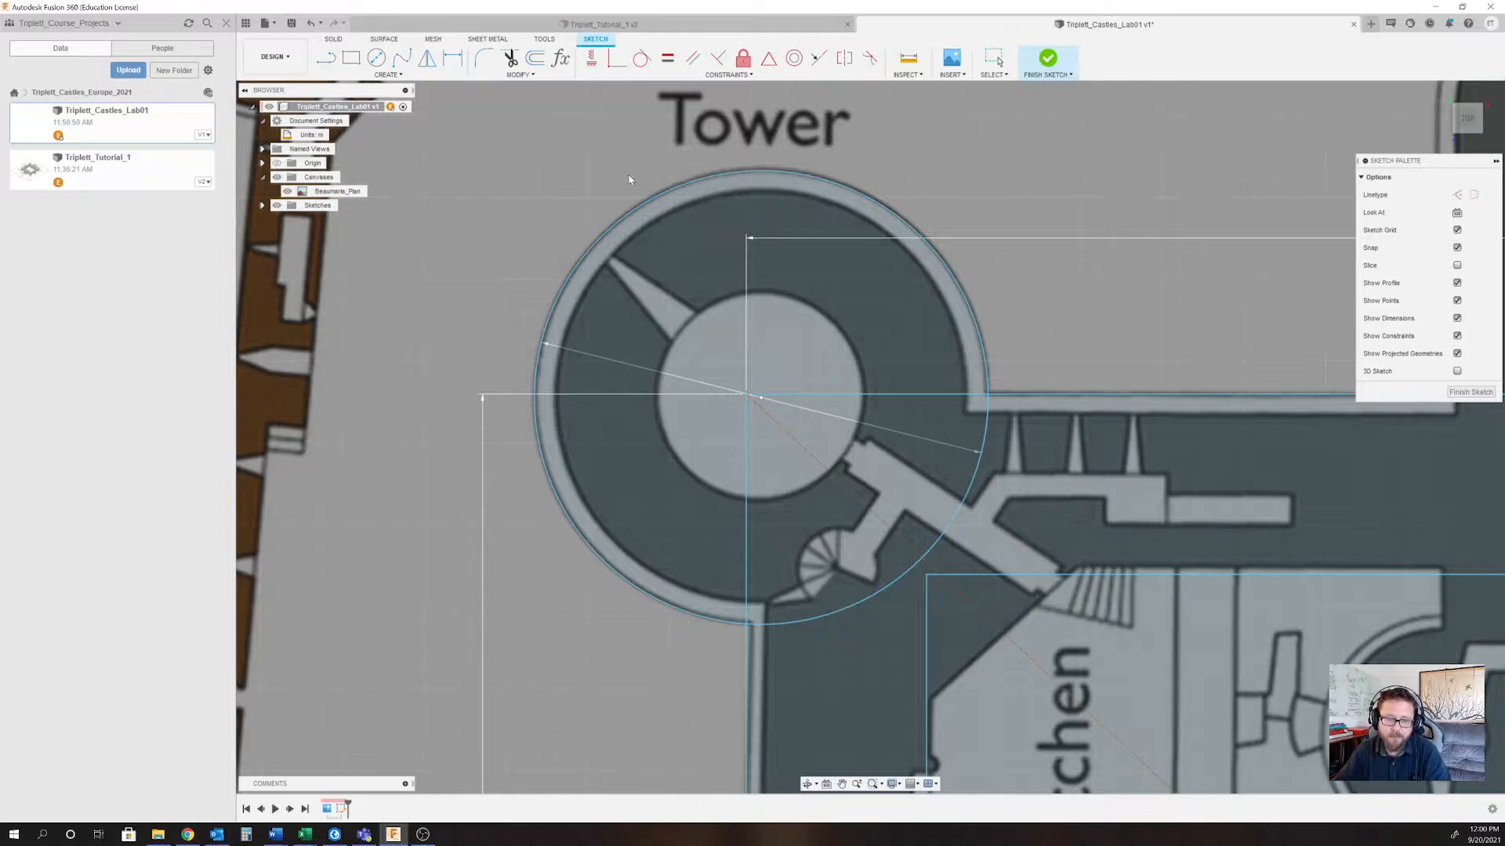
scroll(628, 575, "down", 3)
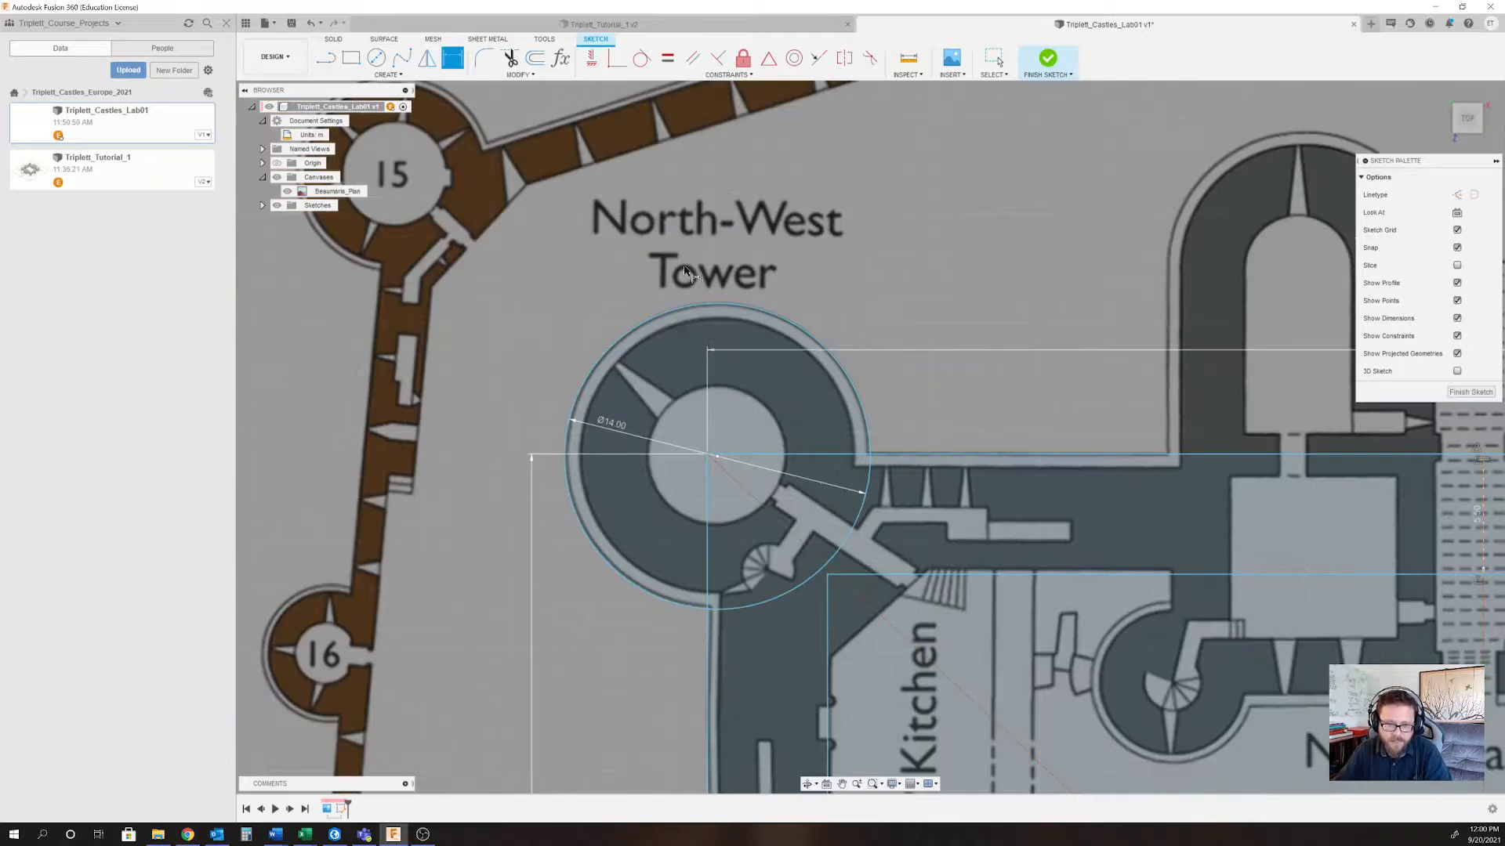
key("d")
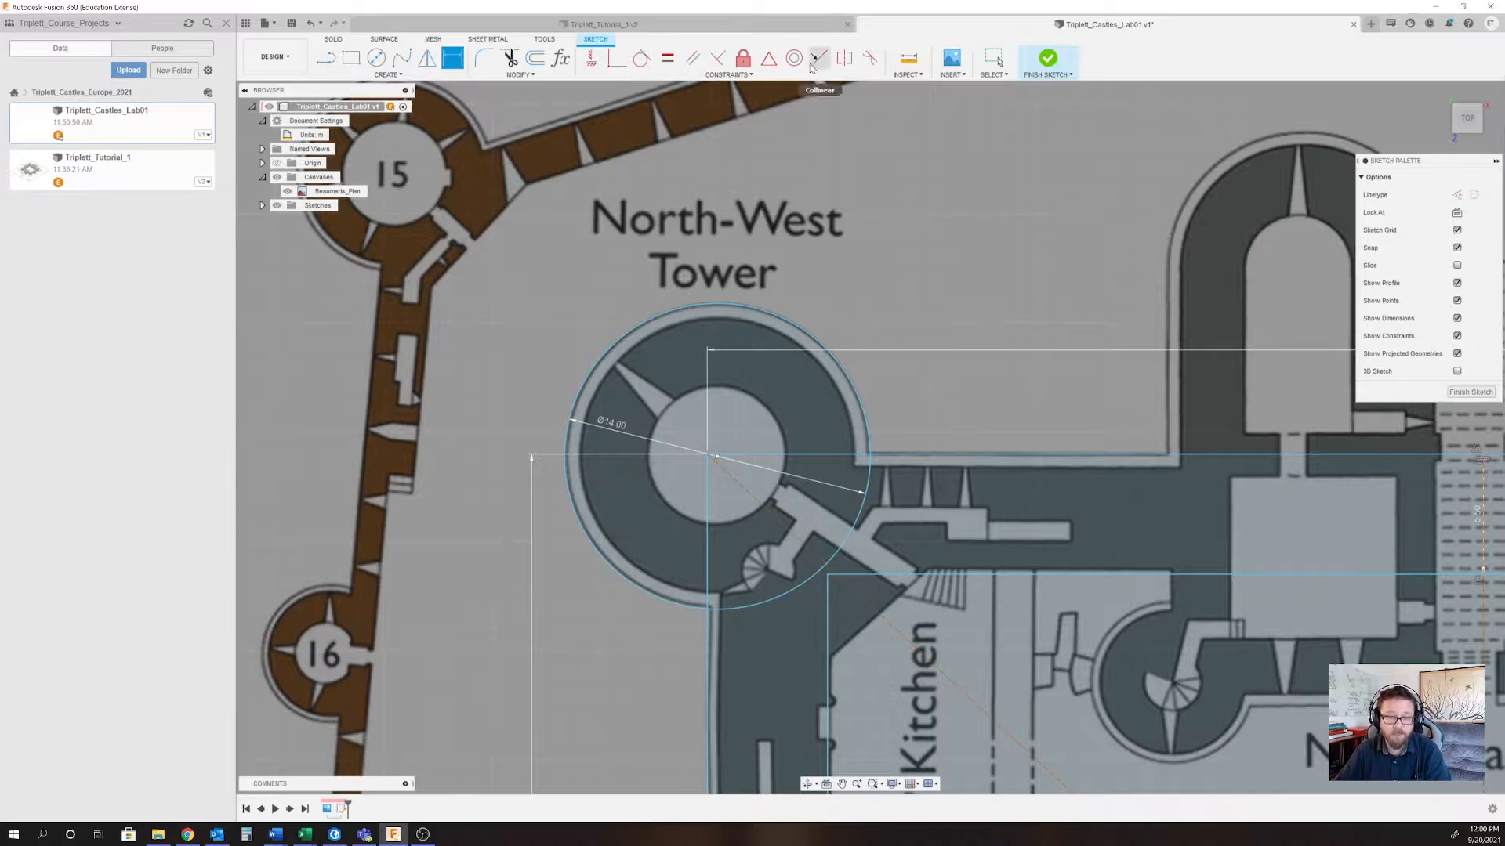
Offset the North-West Tower's outer circle inward by 3.75 m to form the tower's round inner room.
left_click(535, 58)
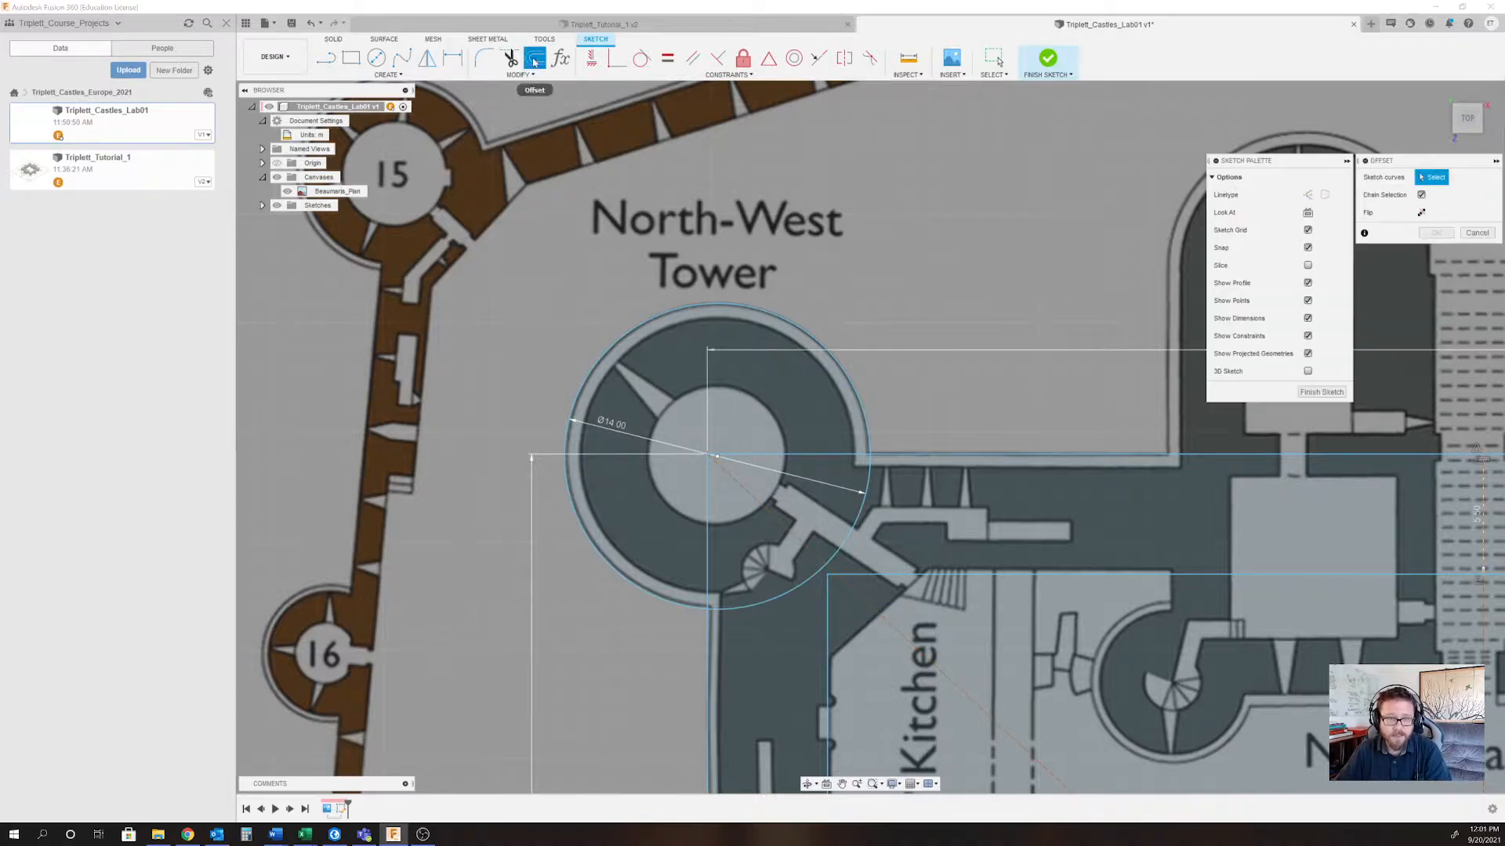
left_click(606, 356)
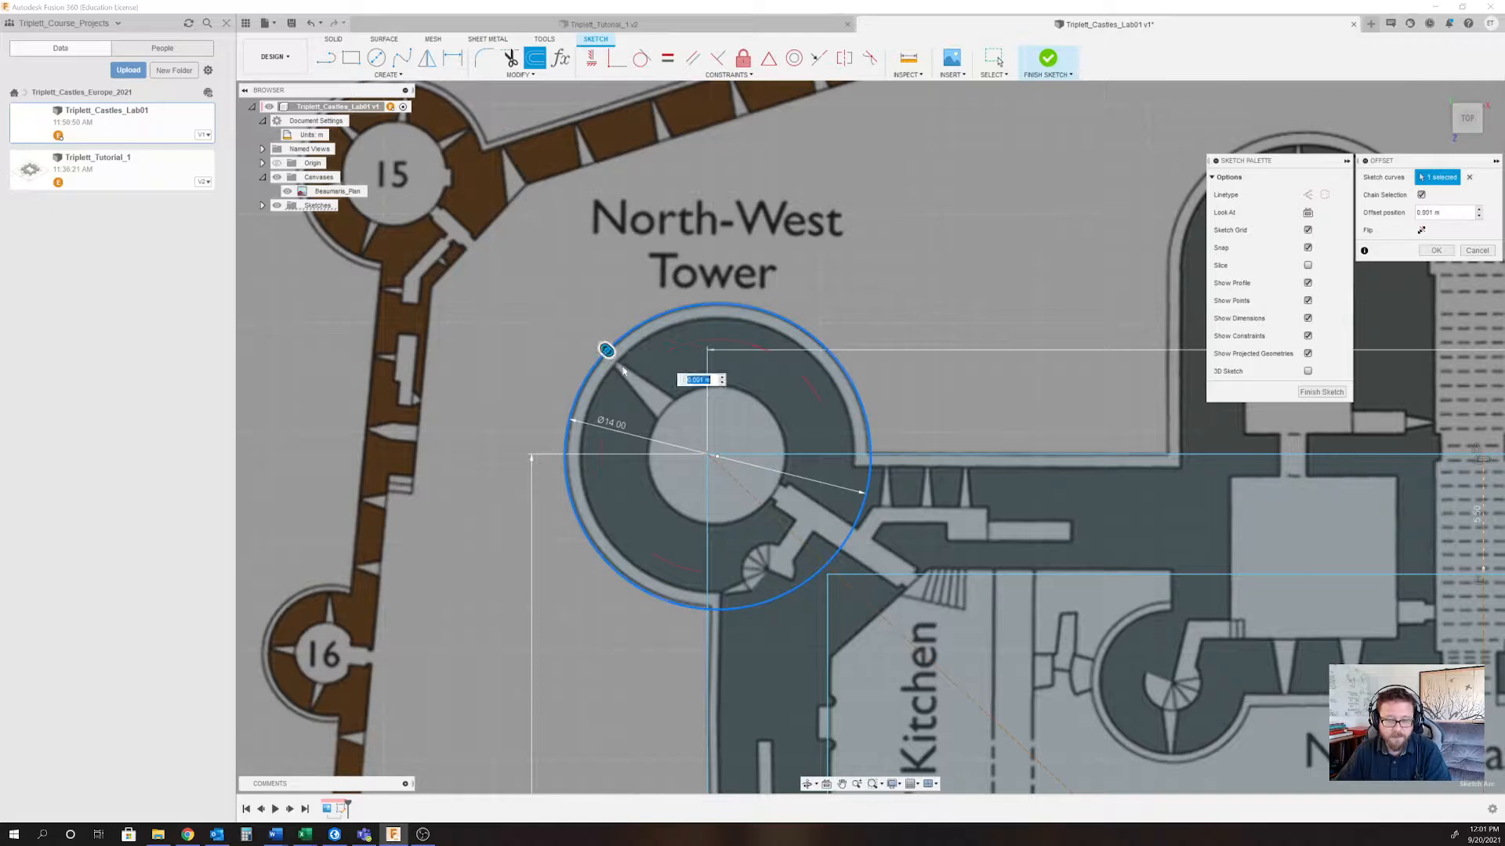
left_click_drag(608, 357, 674, 404)
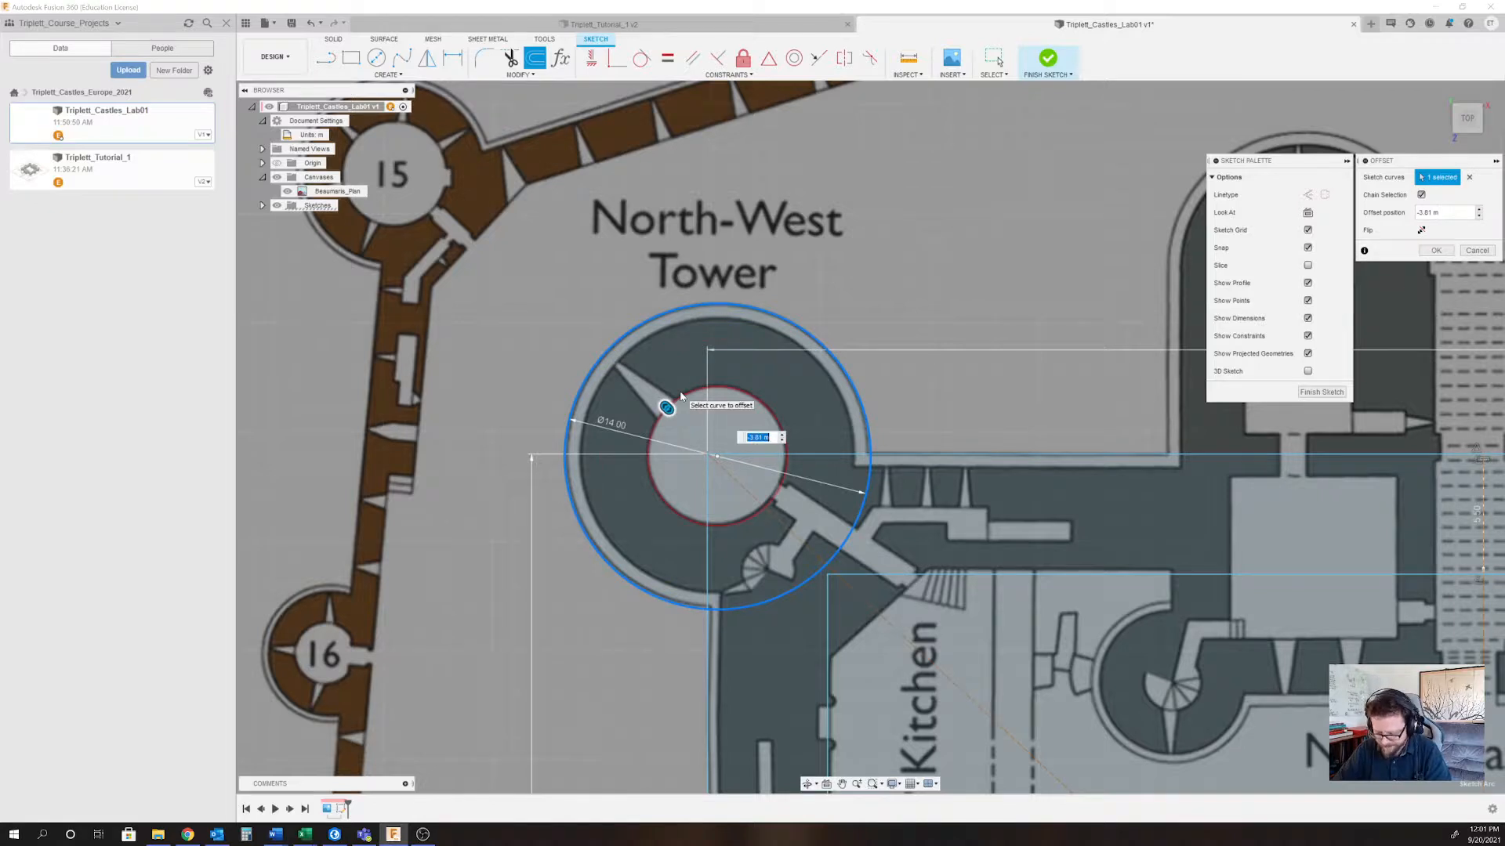
type("-3.75")
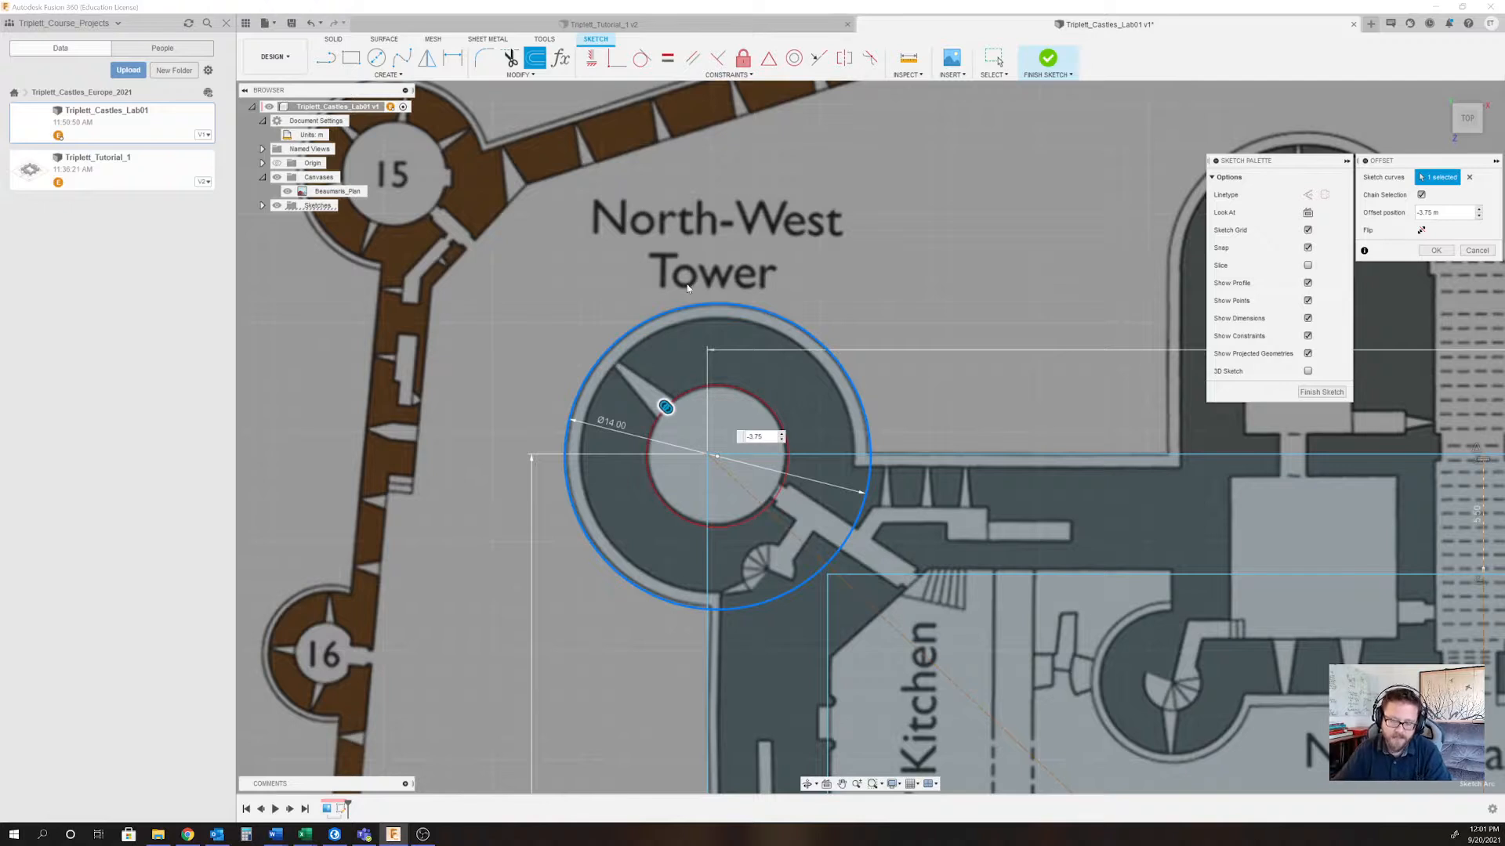
key("Return")
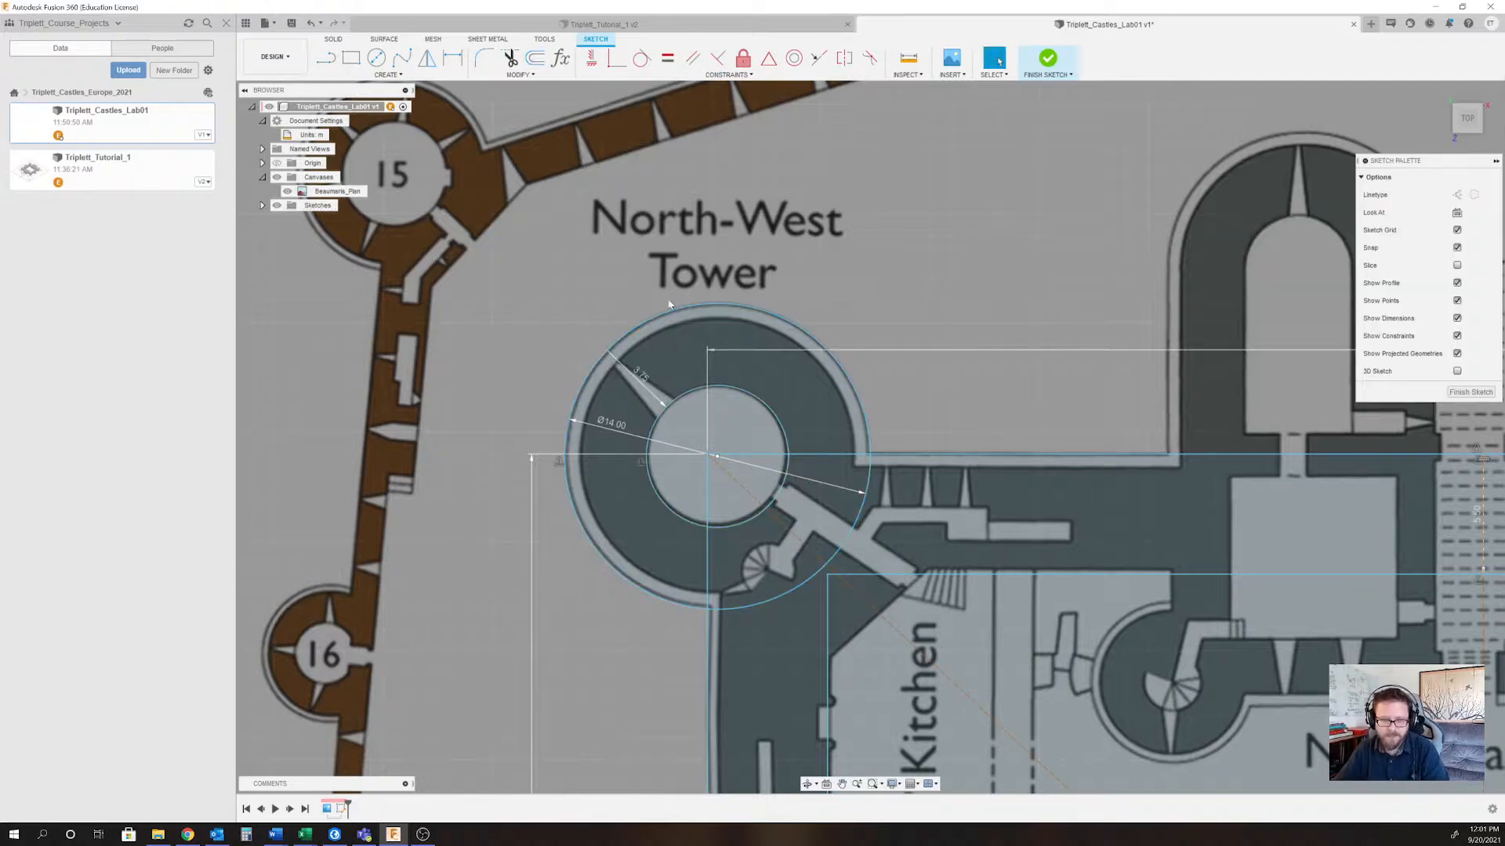
Mirror the North-West Tower's two circles across the horizontal construction centreline onto the South-West Tower.
scroll(669, 304, "down", 8)
scroll(402, 370, "up", 4)
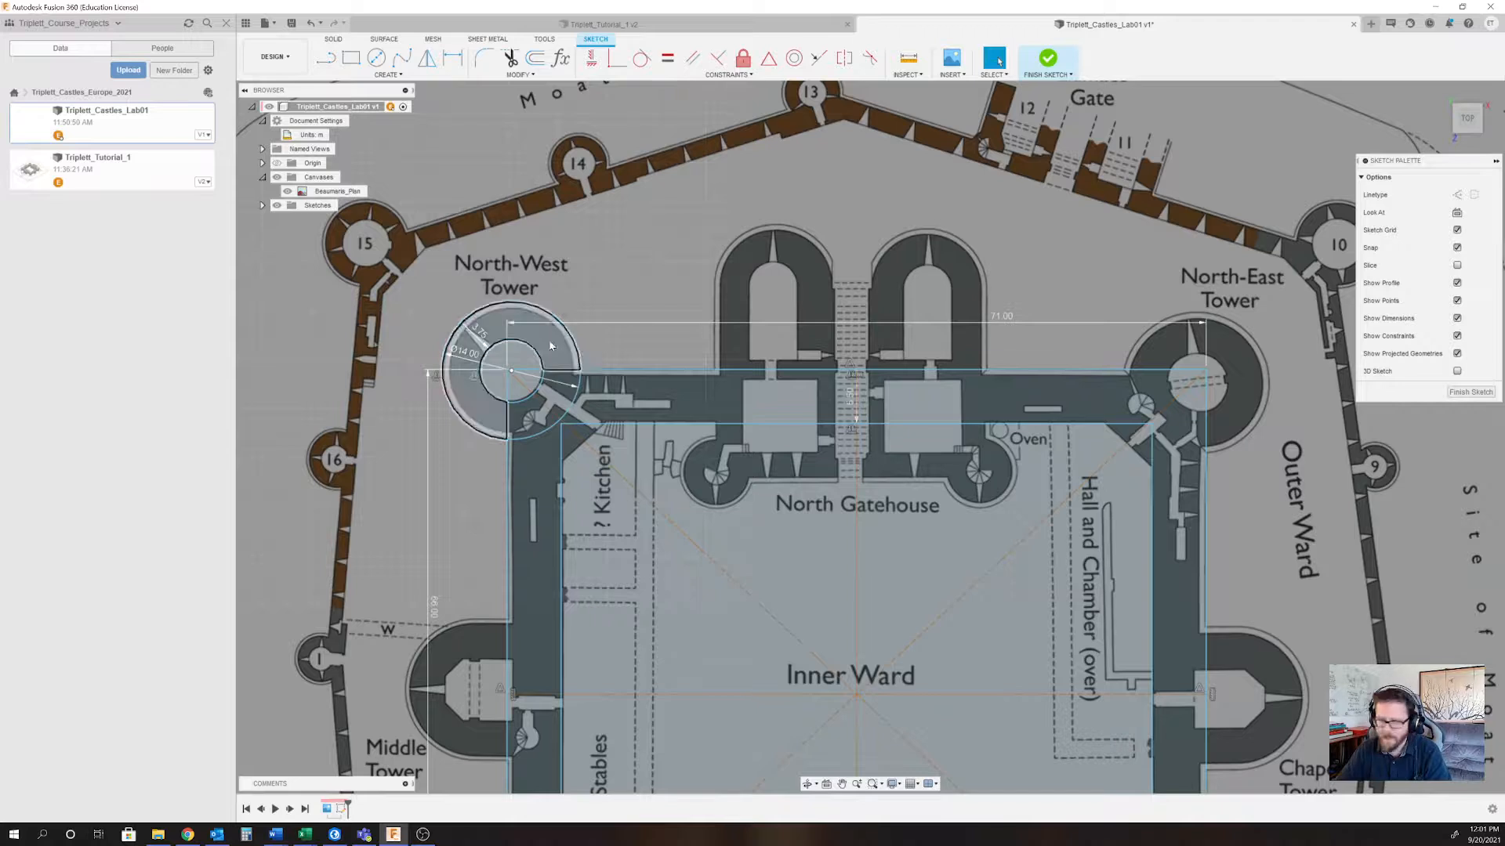
scroll(390, 392, "up", 3)
scroll(539, 260, "up", 3)
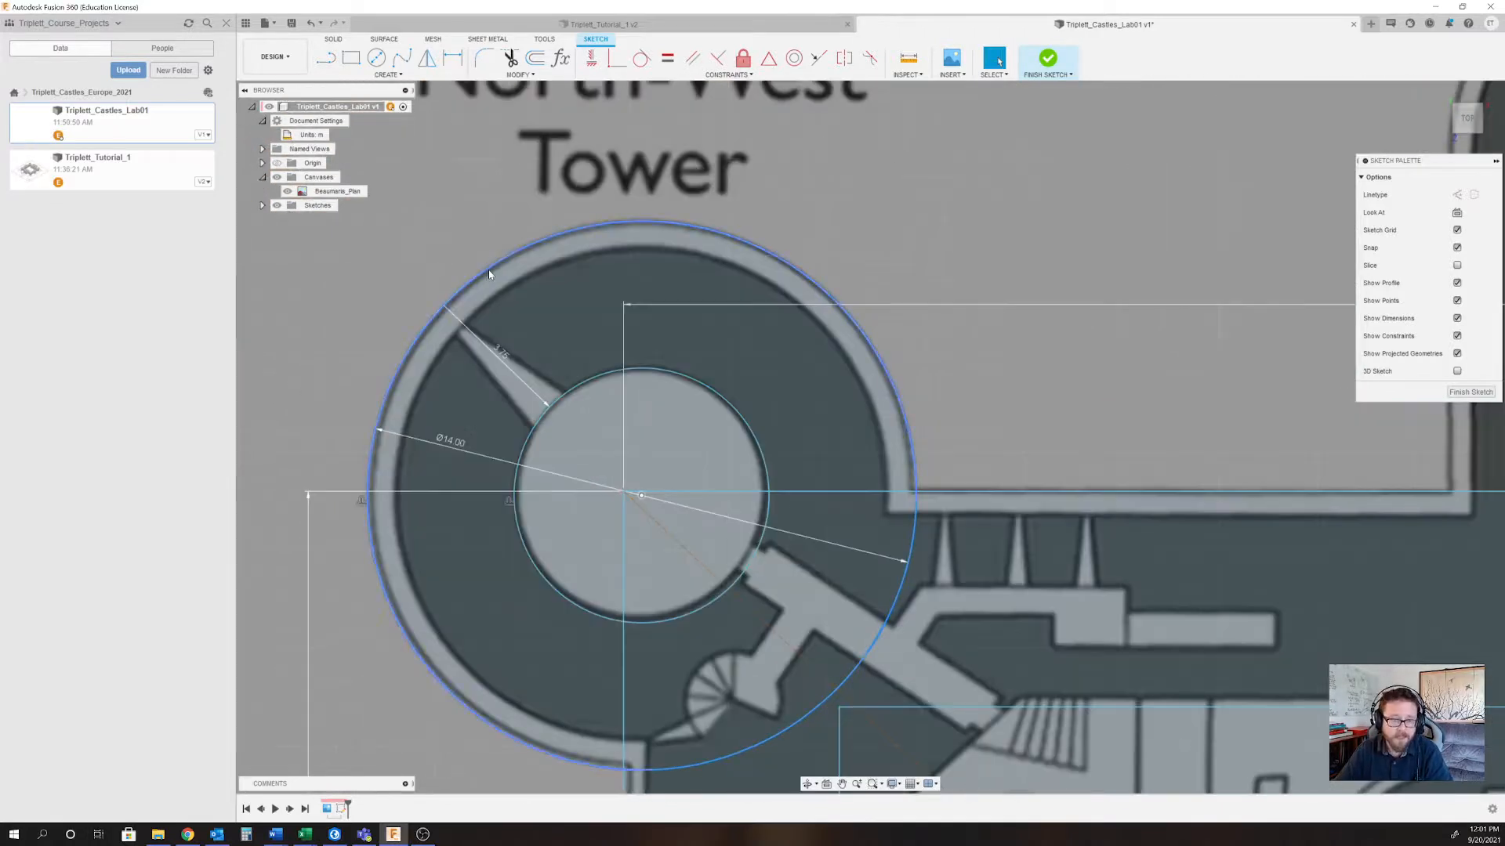
left_click(458, 283)
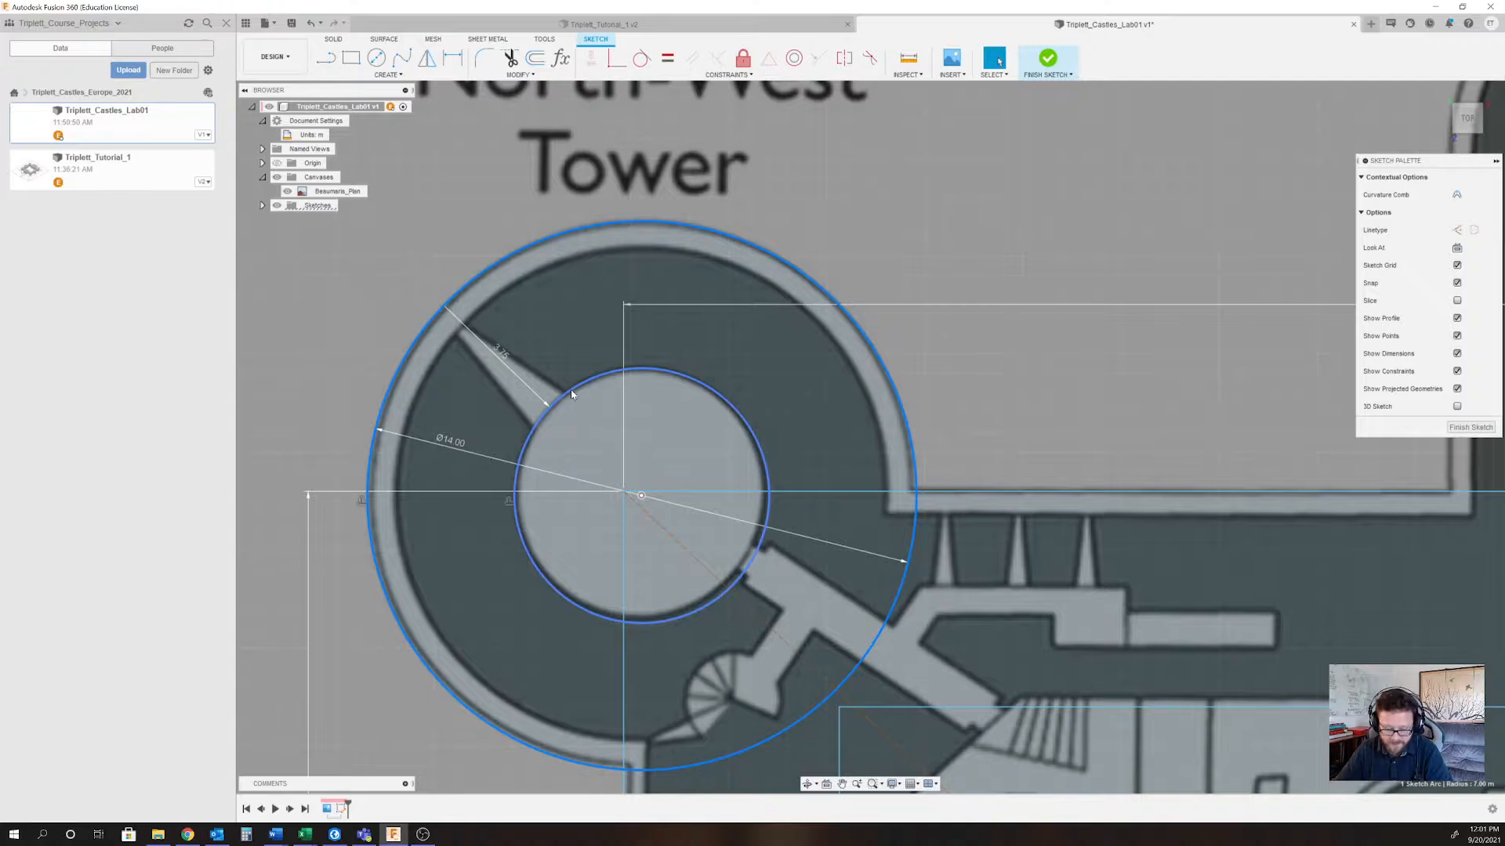
left_click(572, 394)
scroll(724, 300, "down", 5)
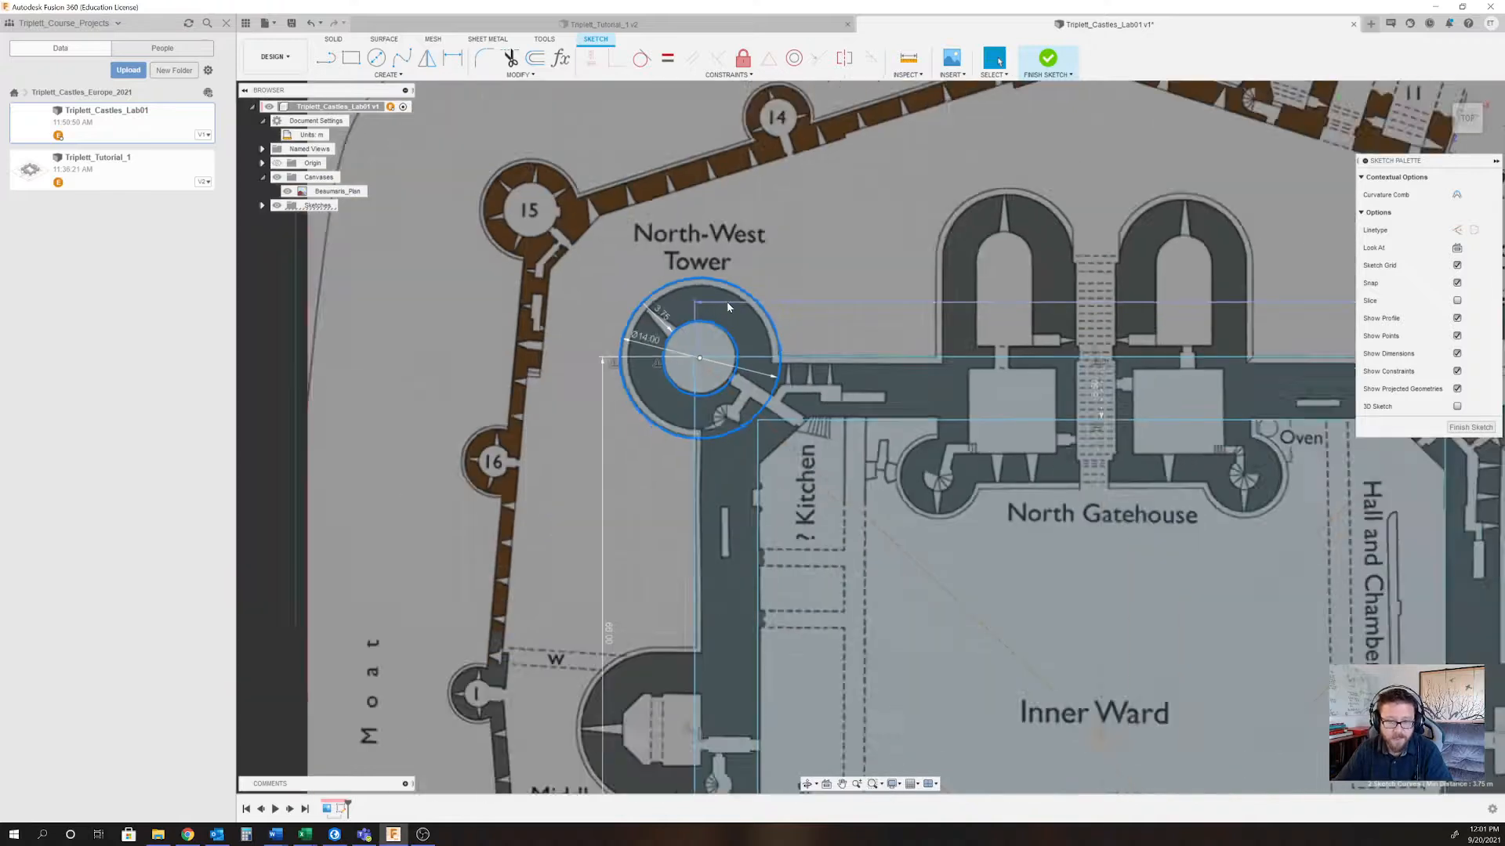
scroll(726, 306, "down", 5)
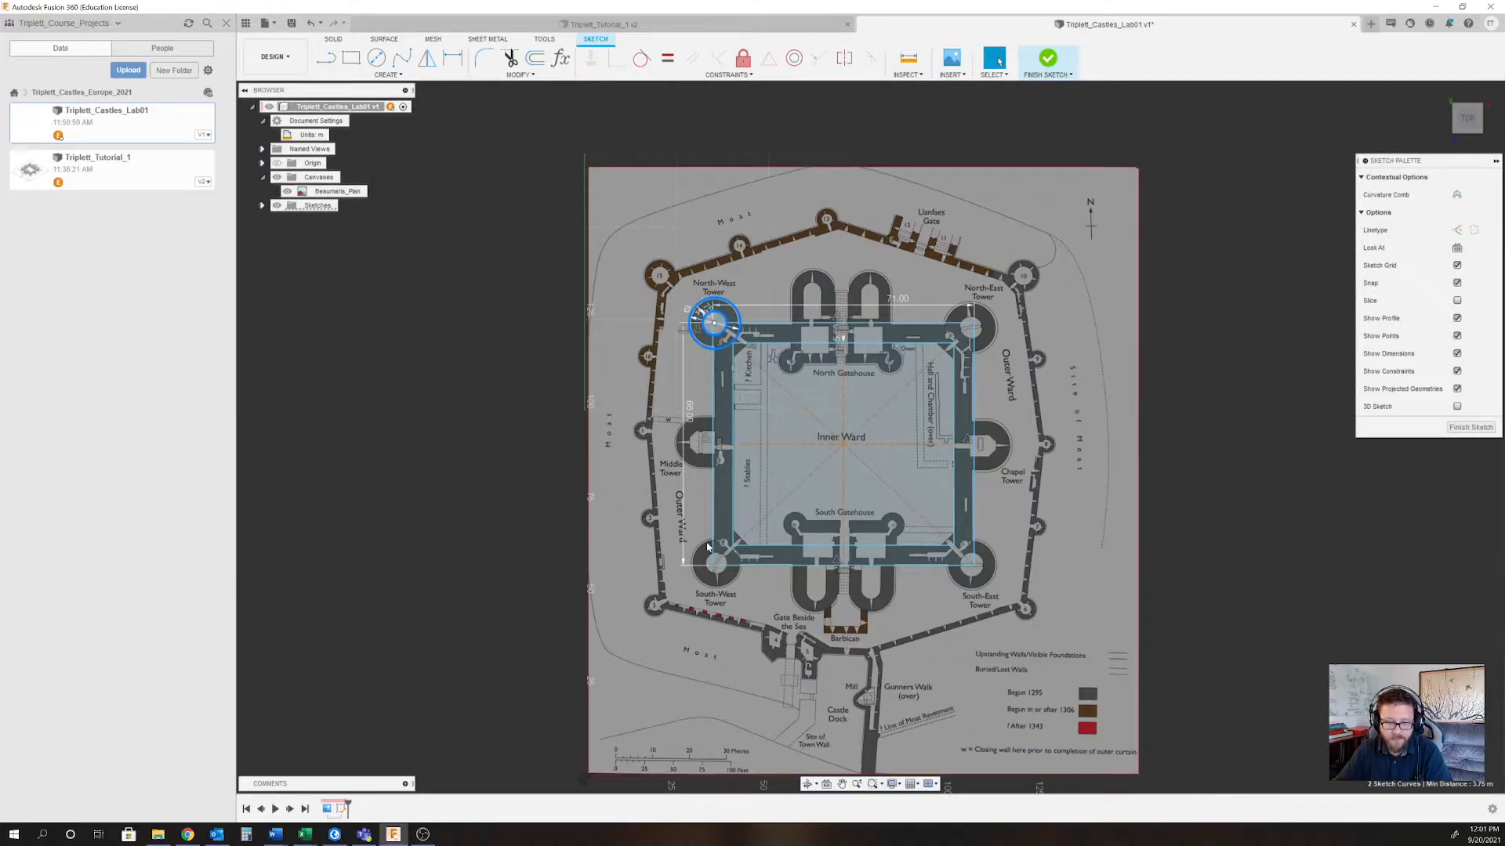
scroll(710, 548, "up", 3)
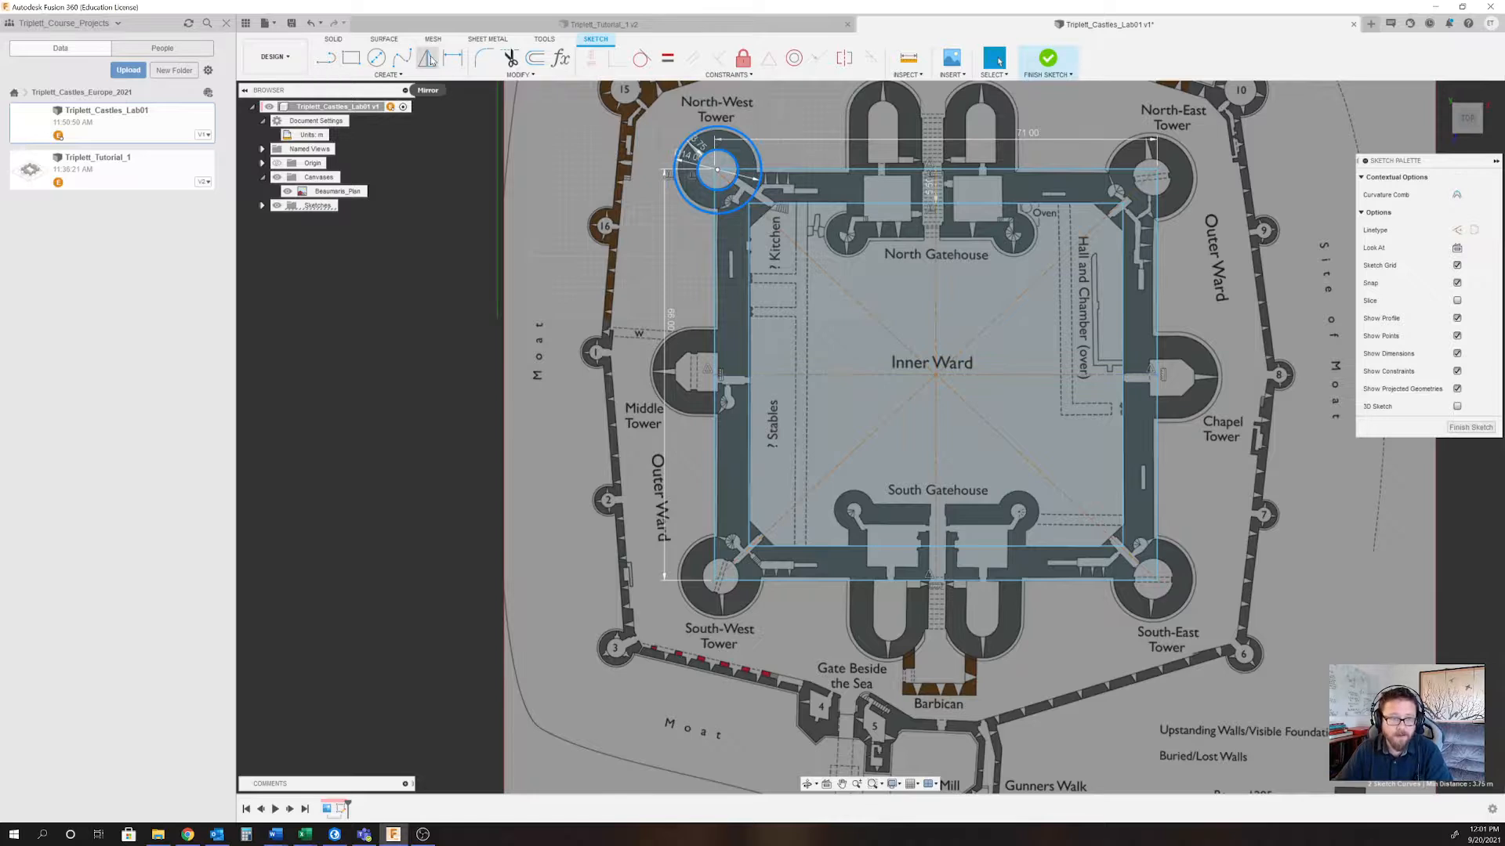
left_click(383, 74)
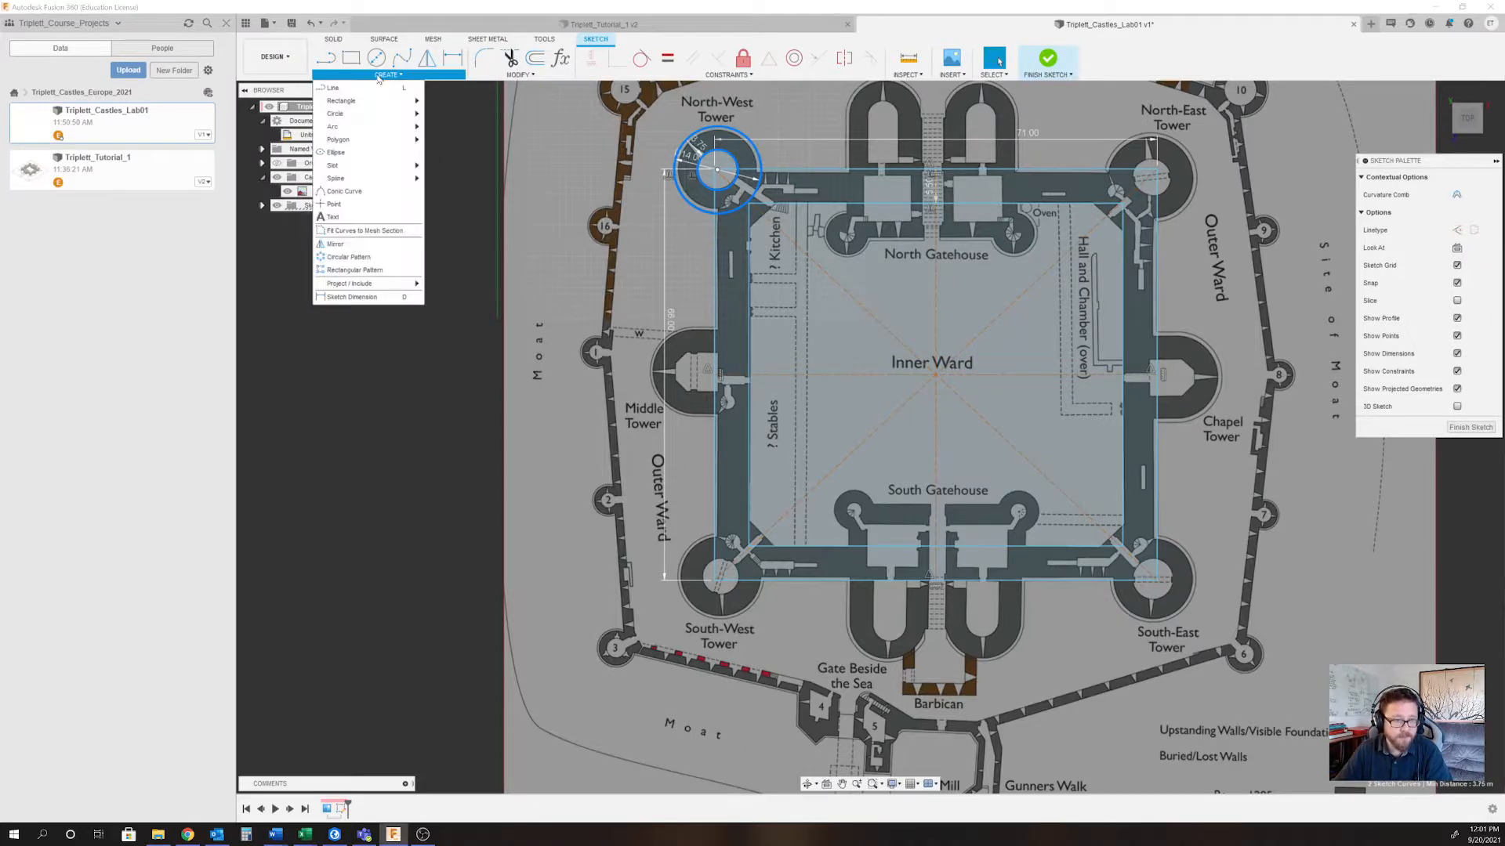
left_click(335, 244)
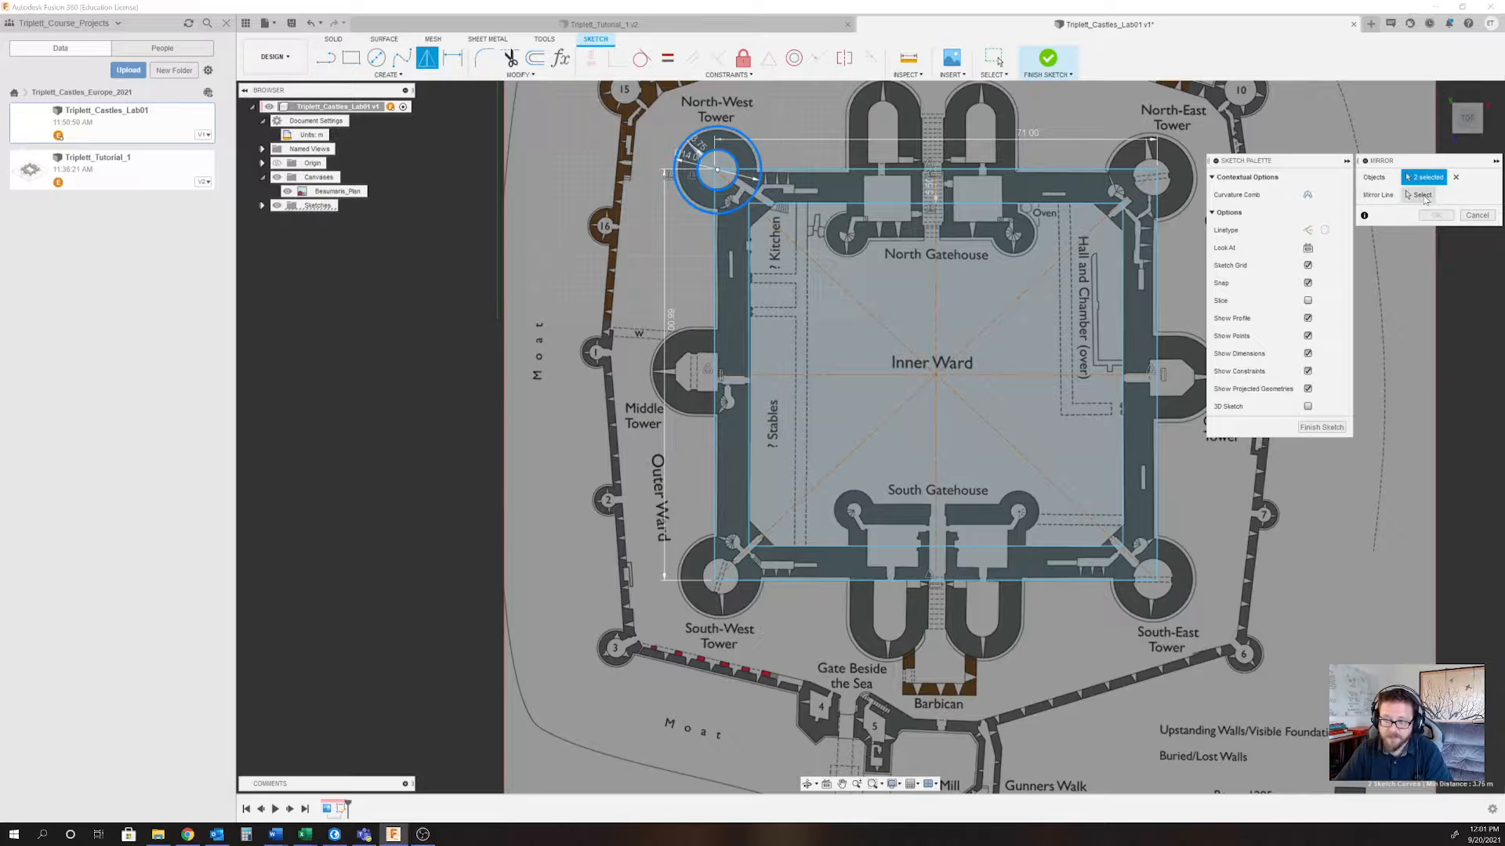
left_click(1420, 195)
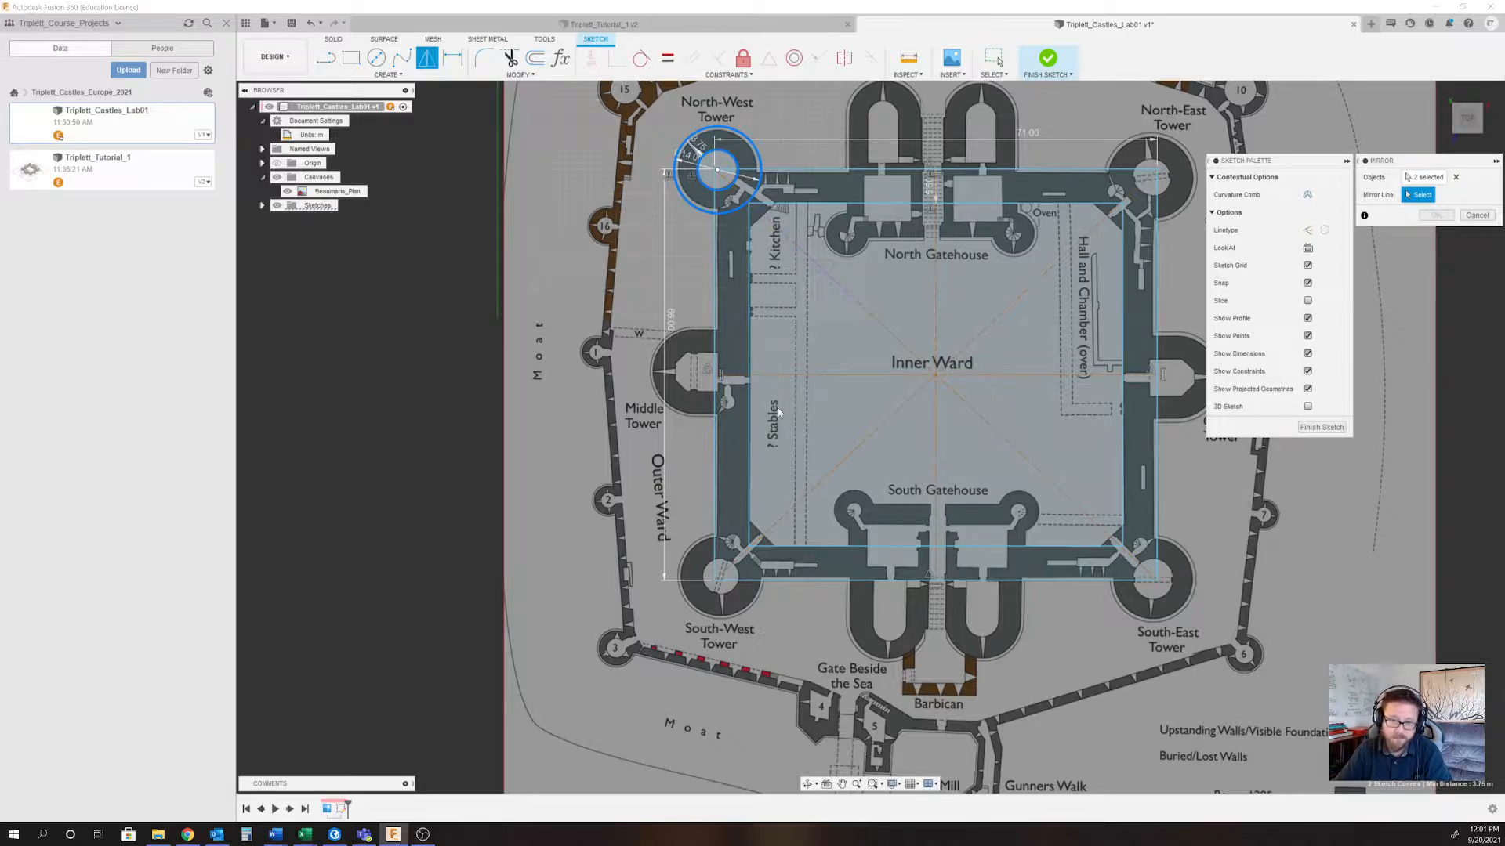
left_click(784, 375)
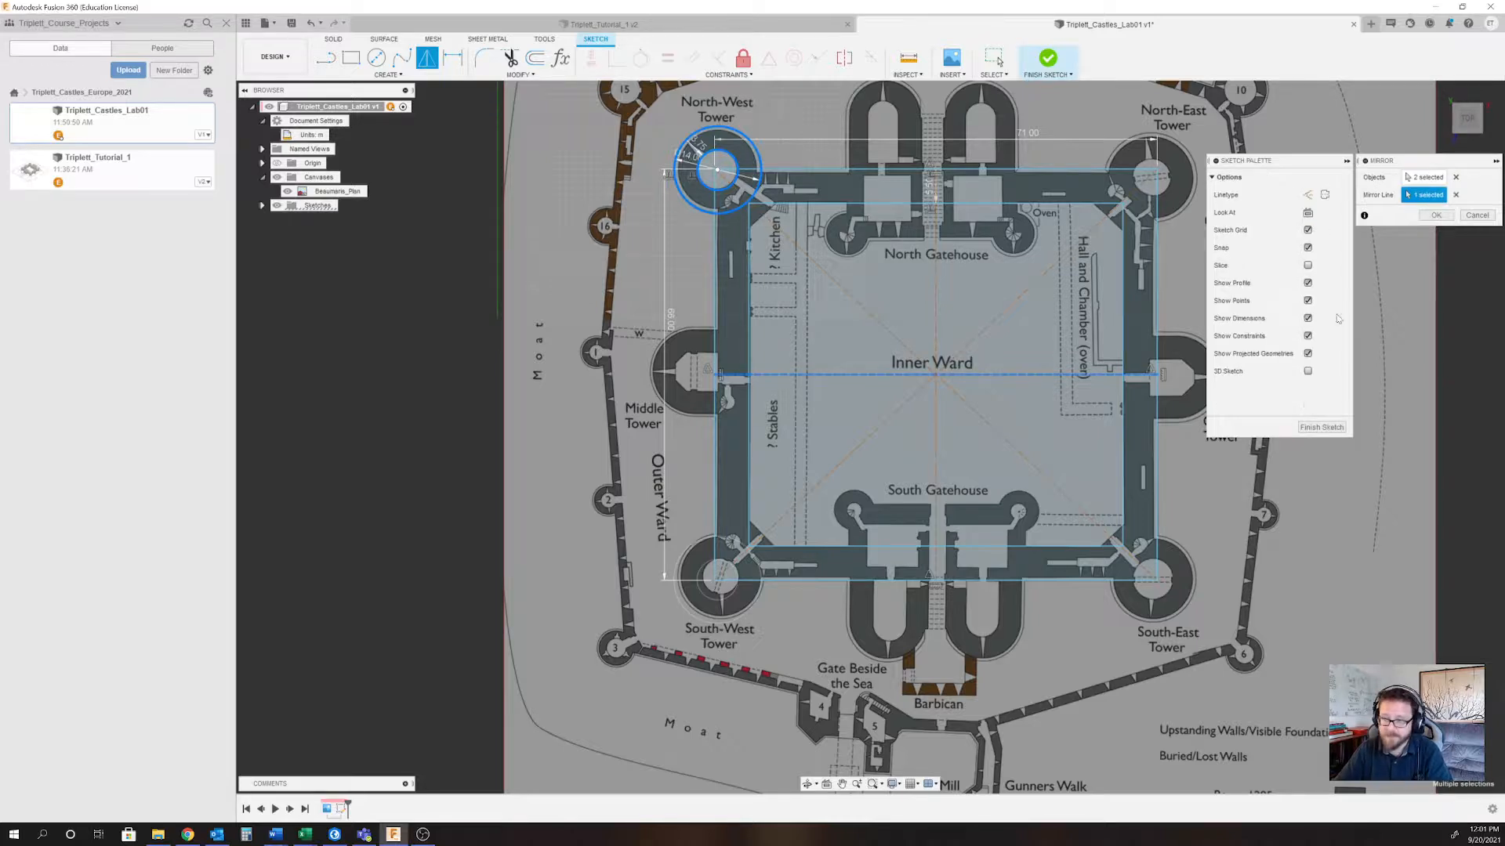
left_click(1435, 215)
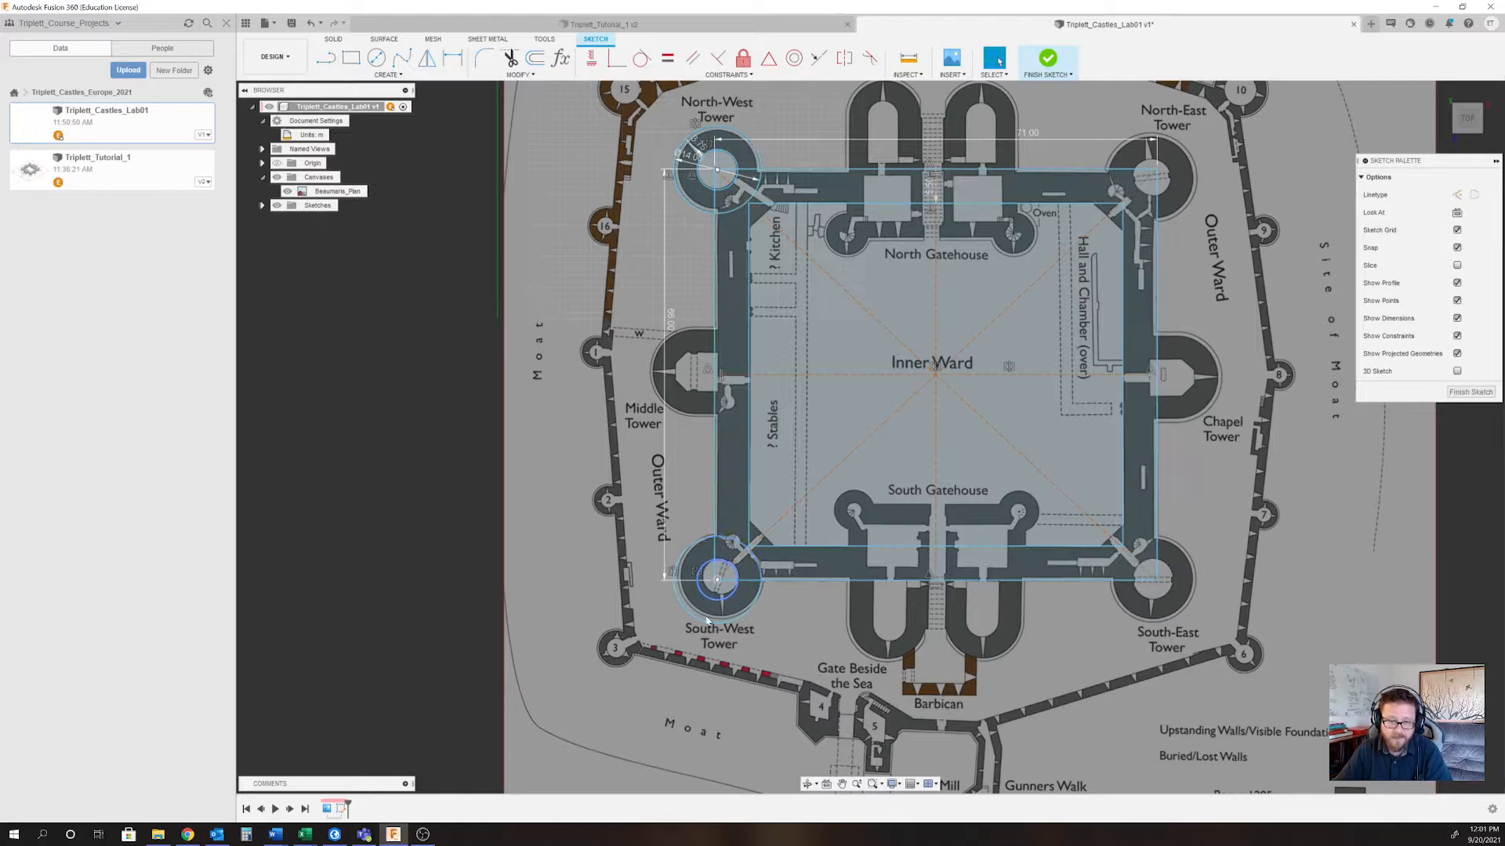
Examine how well the mirrored circles fit the South-West Tower on the plan and compare them with the other corner towers.
scroll(735, 566, "up", 3)
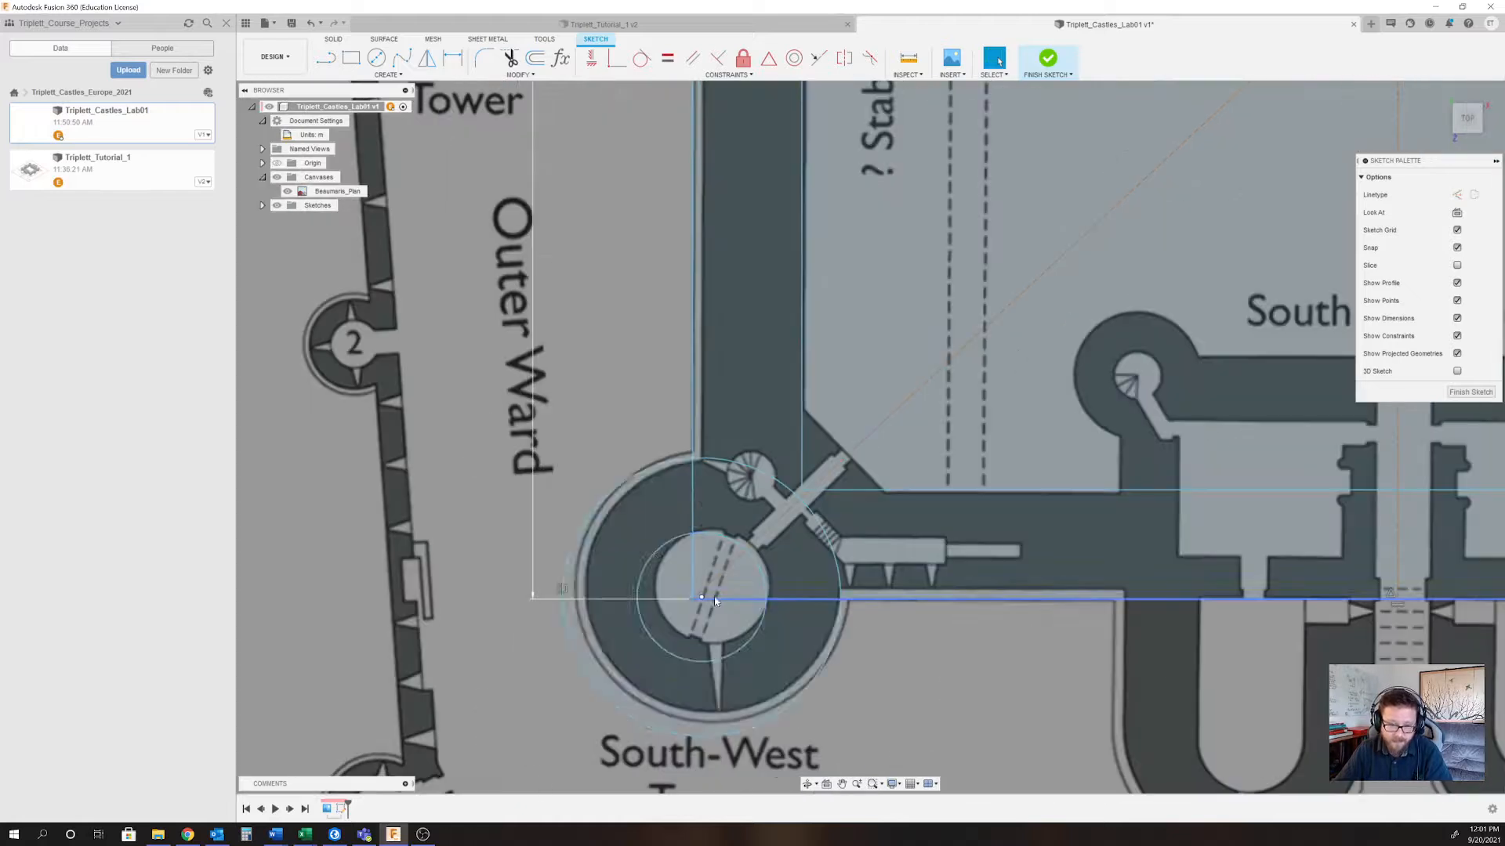
scroll(755, 666, "up", 2)
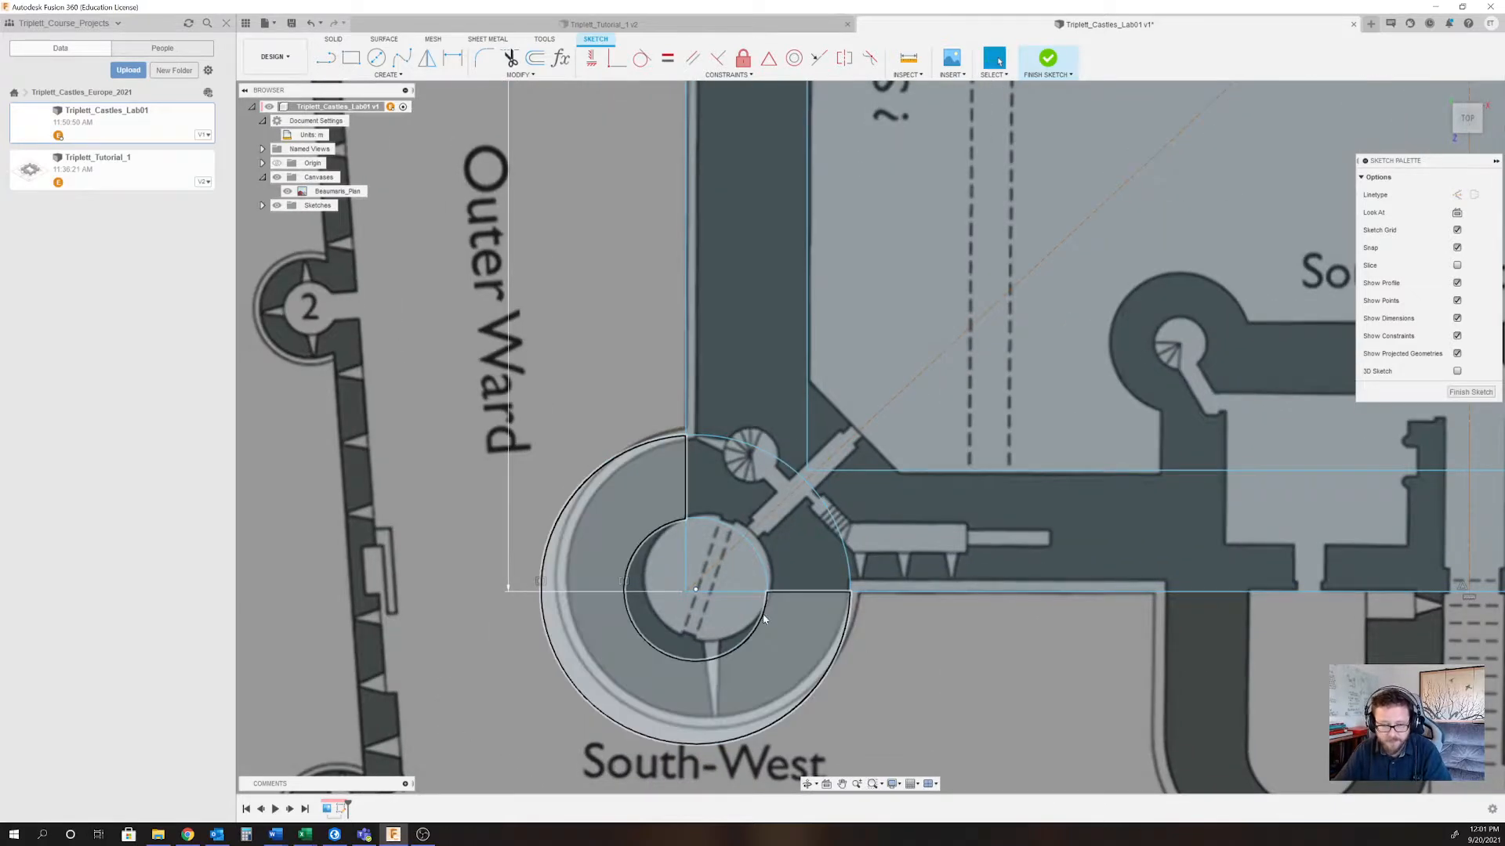
scroll(729, 729, "down", 3)
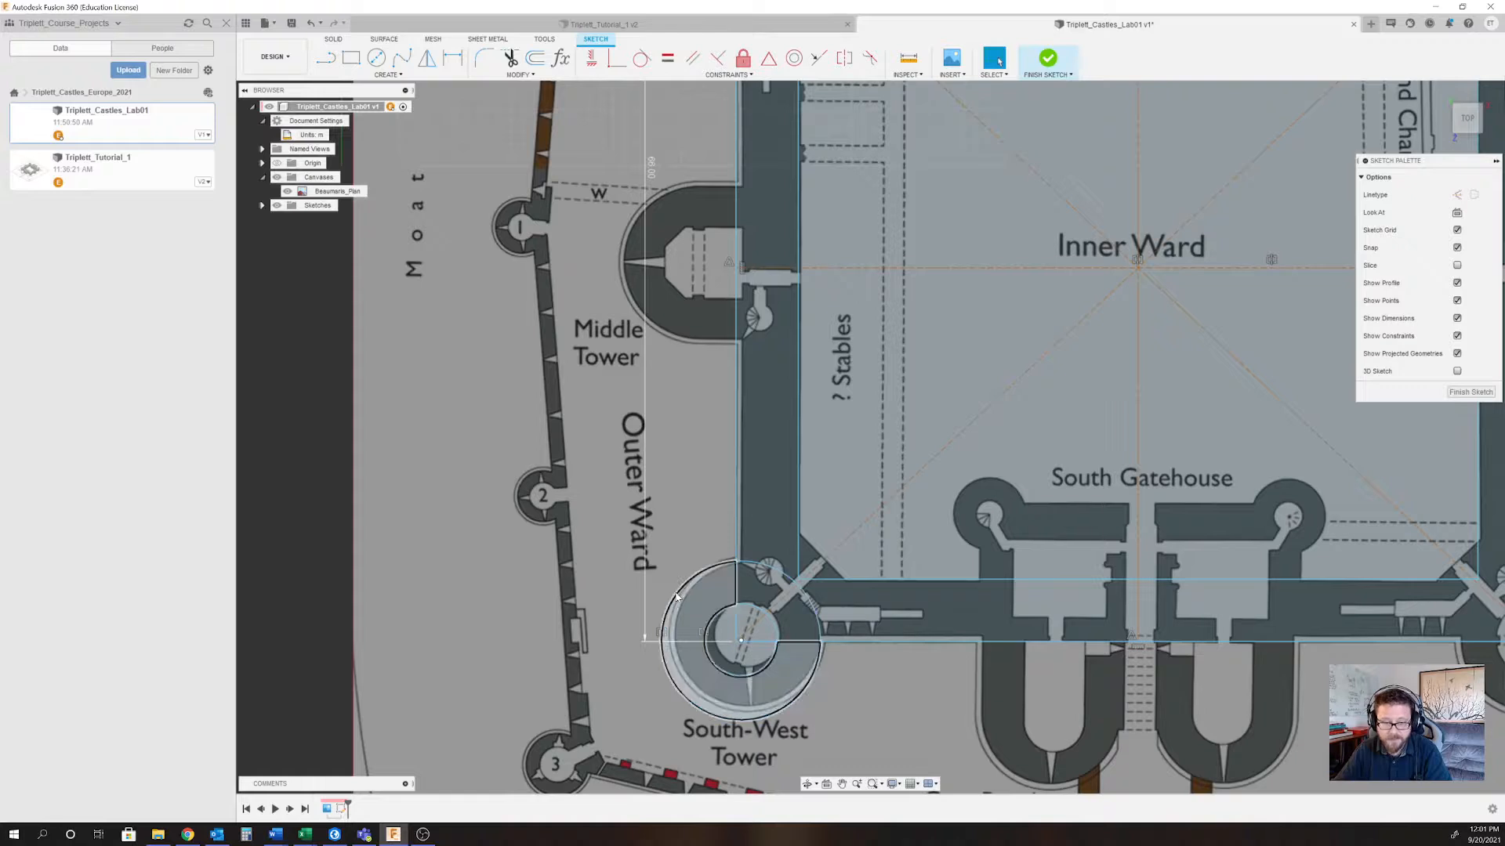
scroll(669, 700, "down", 1)
scroll(669, 701, "down", 2)
scroll(736, 666, "up", 2)
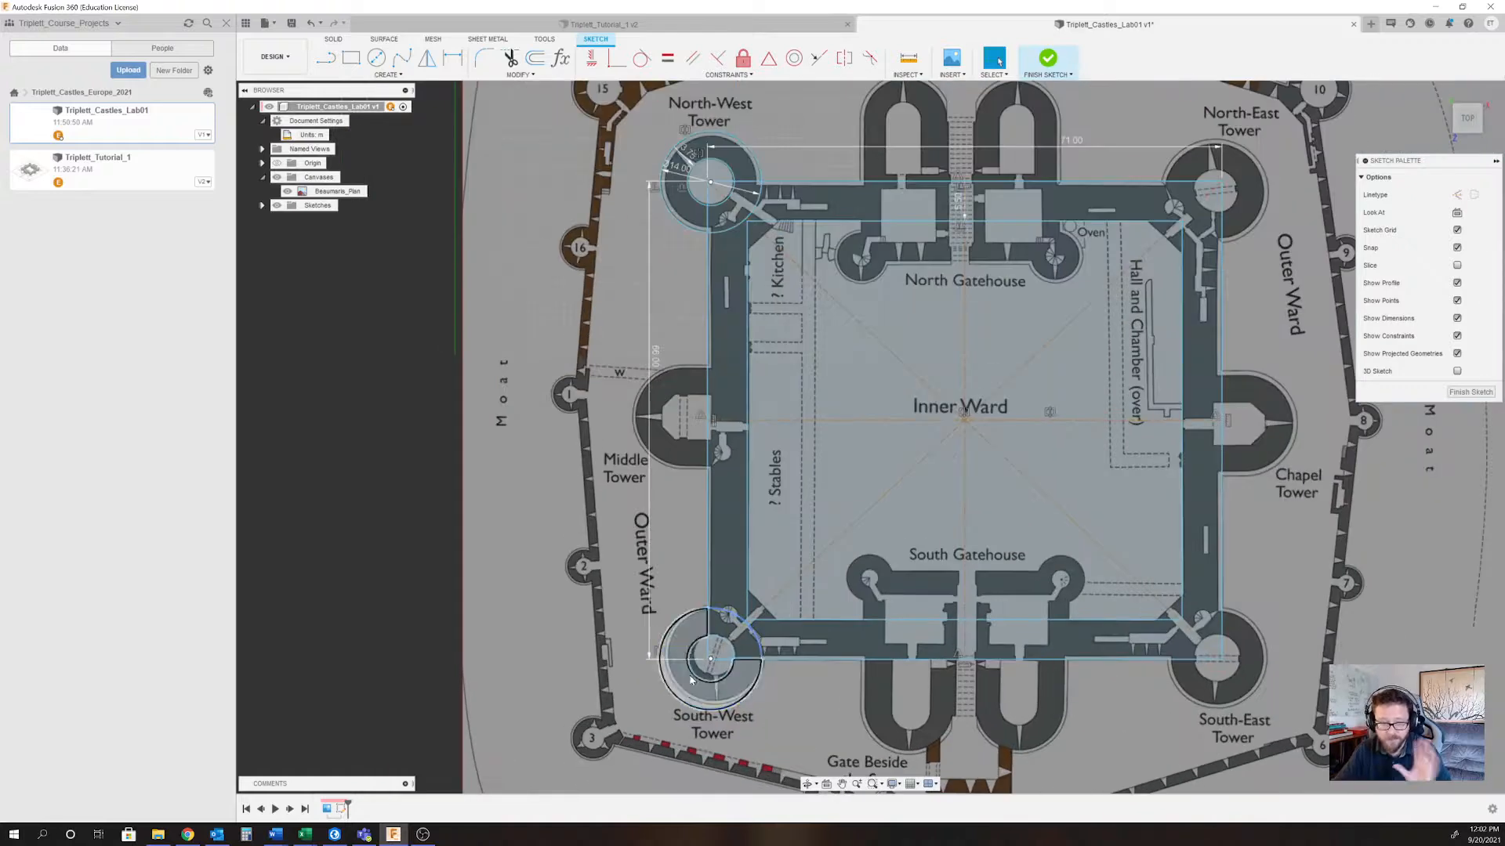
scroll(803, 633, "up", 2)
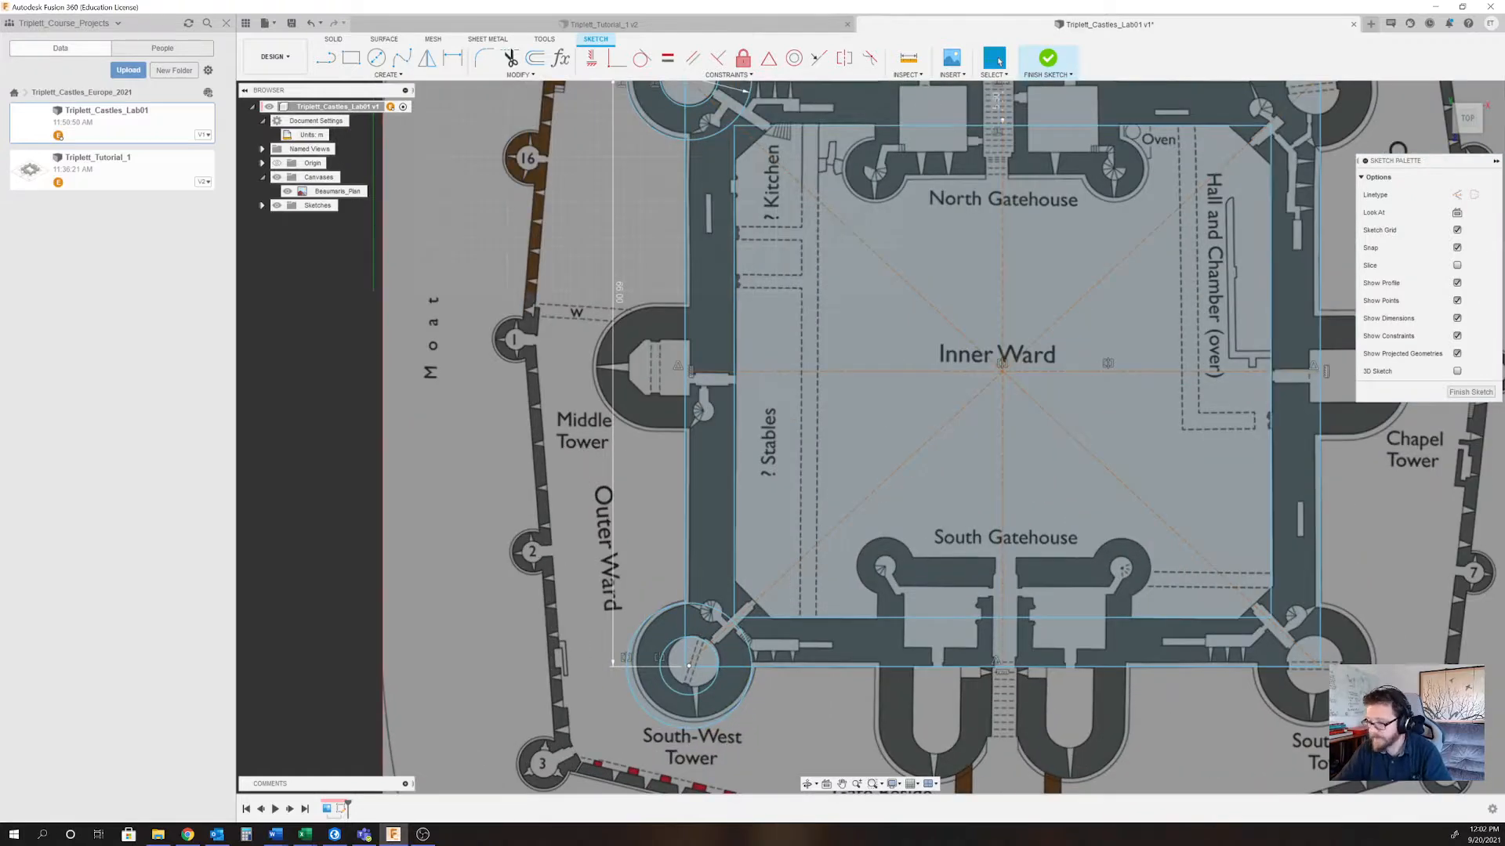
scroll(642, 668, "down", 3)
scroll(632, 667, "up", 3)
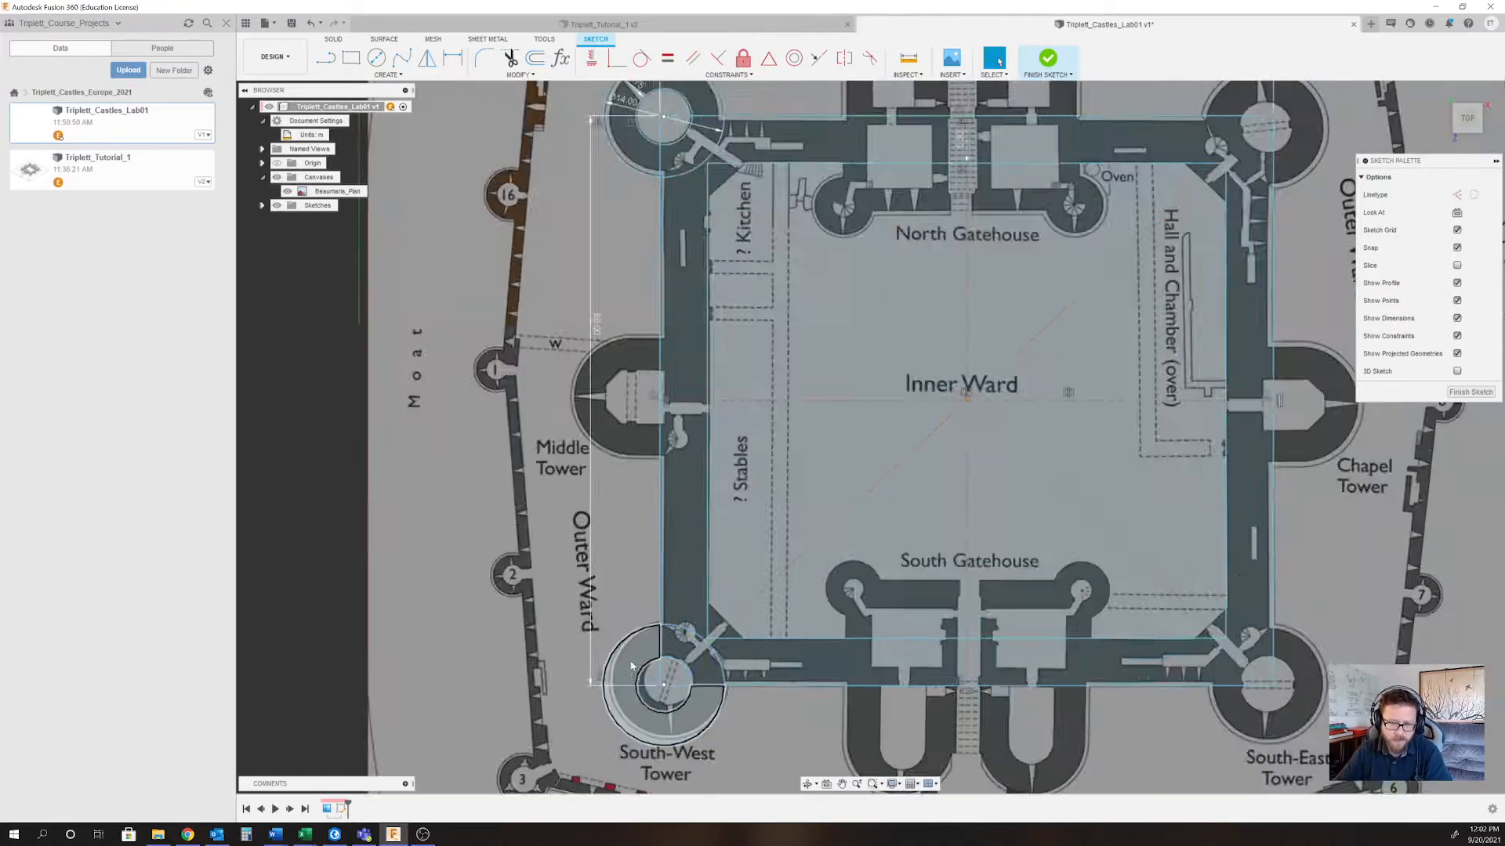
Mirror all four circles of the North-West and South-West Towers across the vertical construction centreline onto the two eastern corner towers.
scroll(632, 666, "up", 5)
left_click(619, 630)
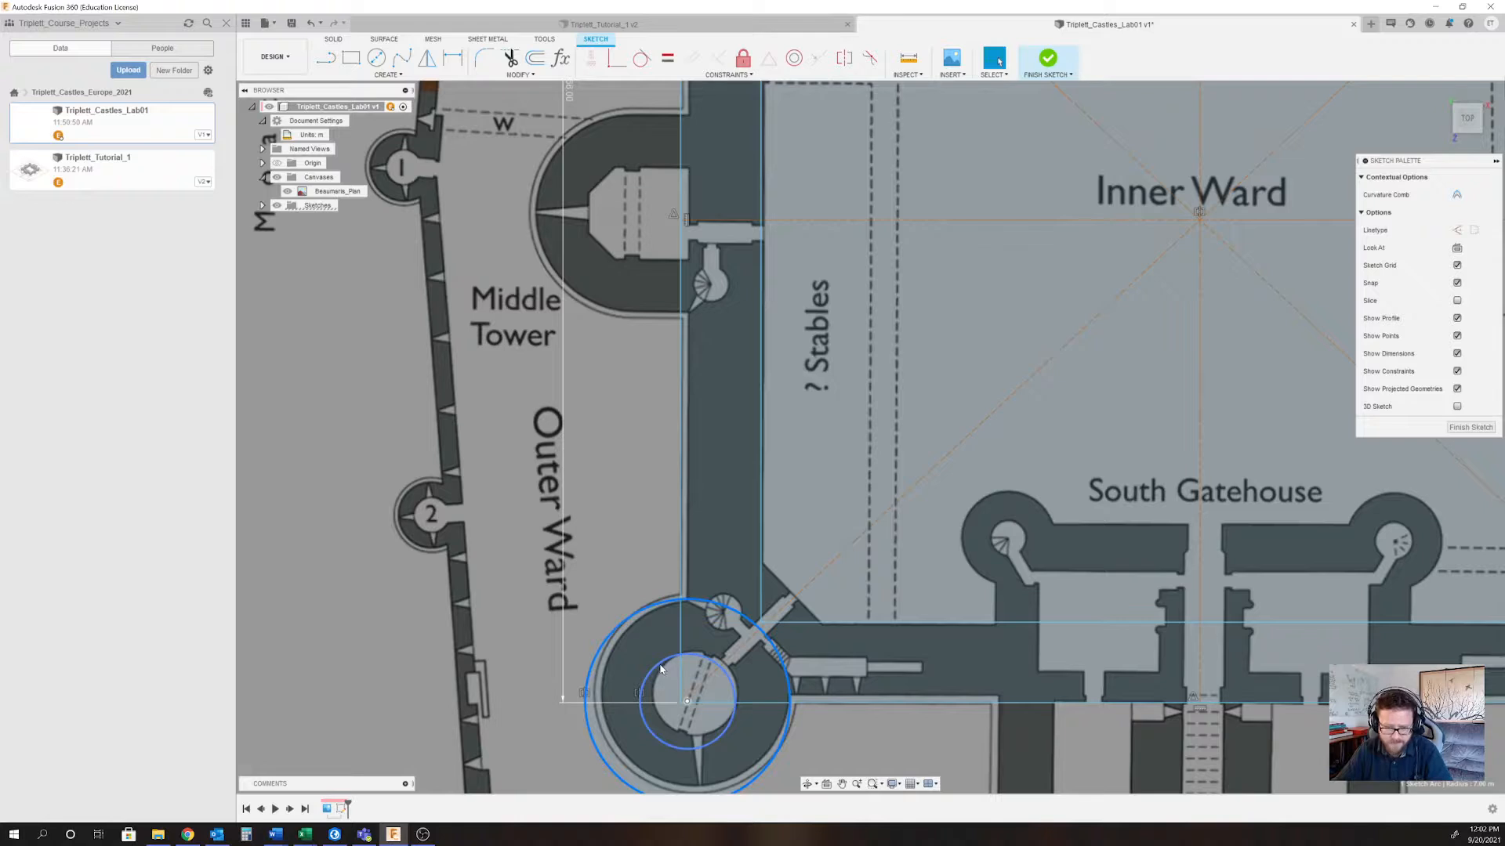
scroll(659, 669, "down", 4)
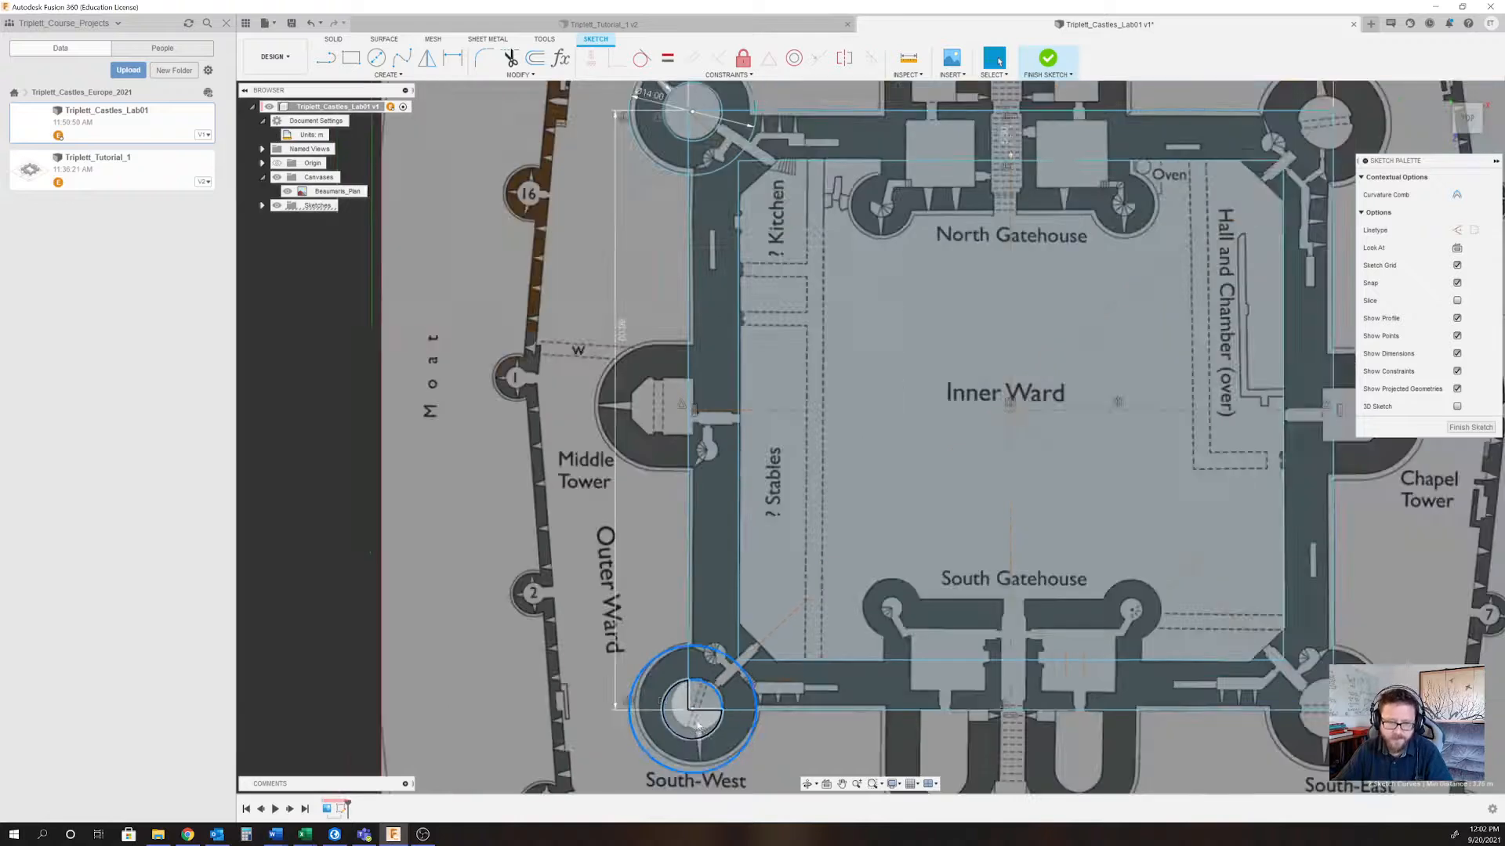
scroll(840, 282, "up", 5)
left_click(835, 210, "ctrl")
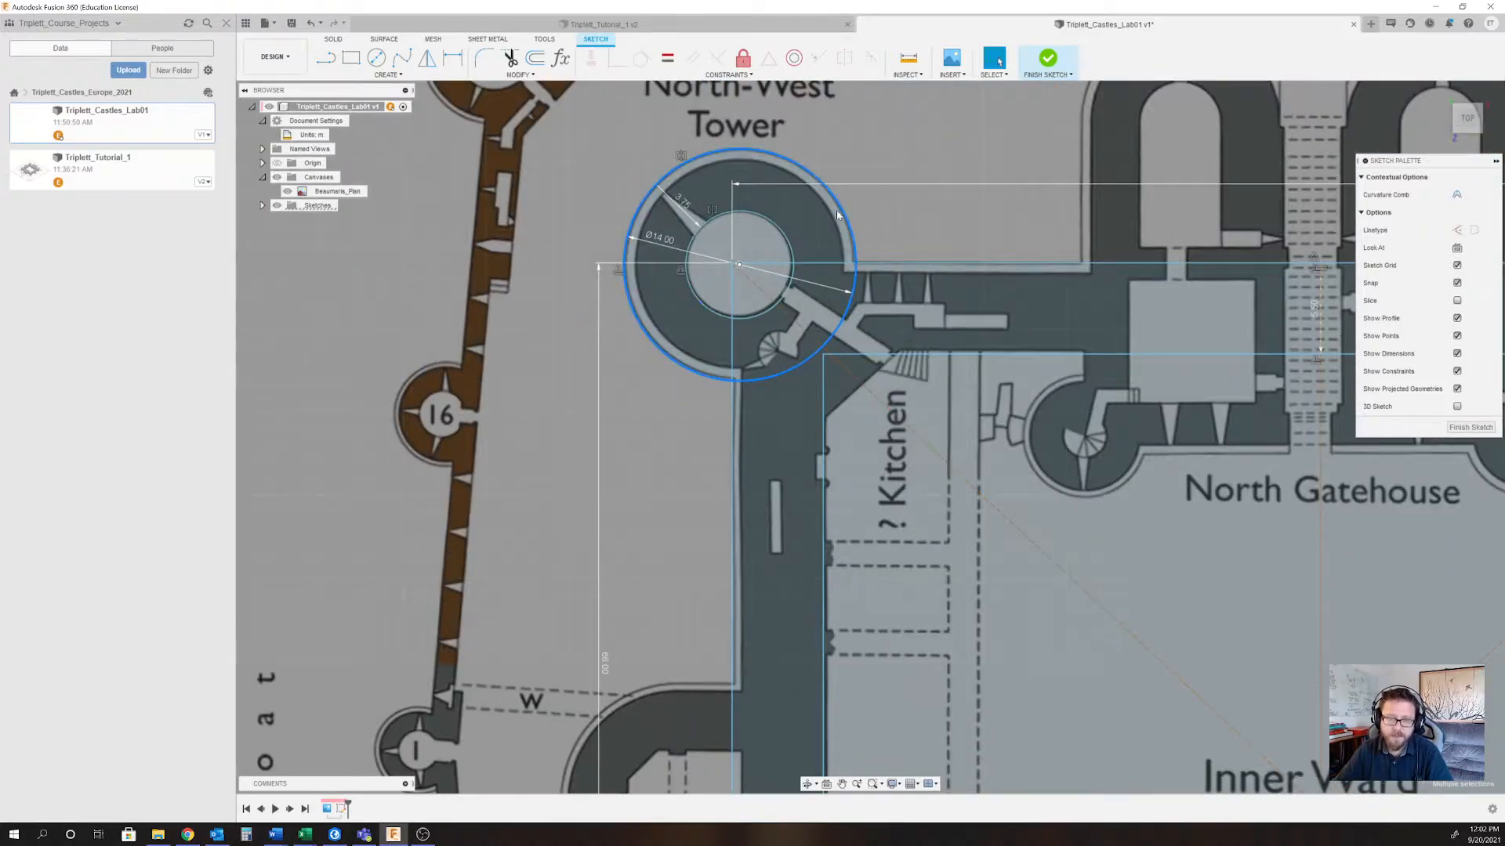
scroll(416, 333, "down", 5)
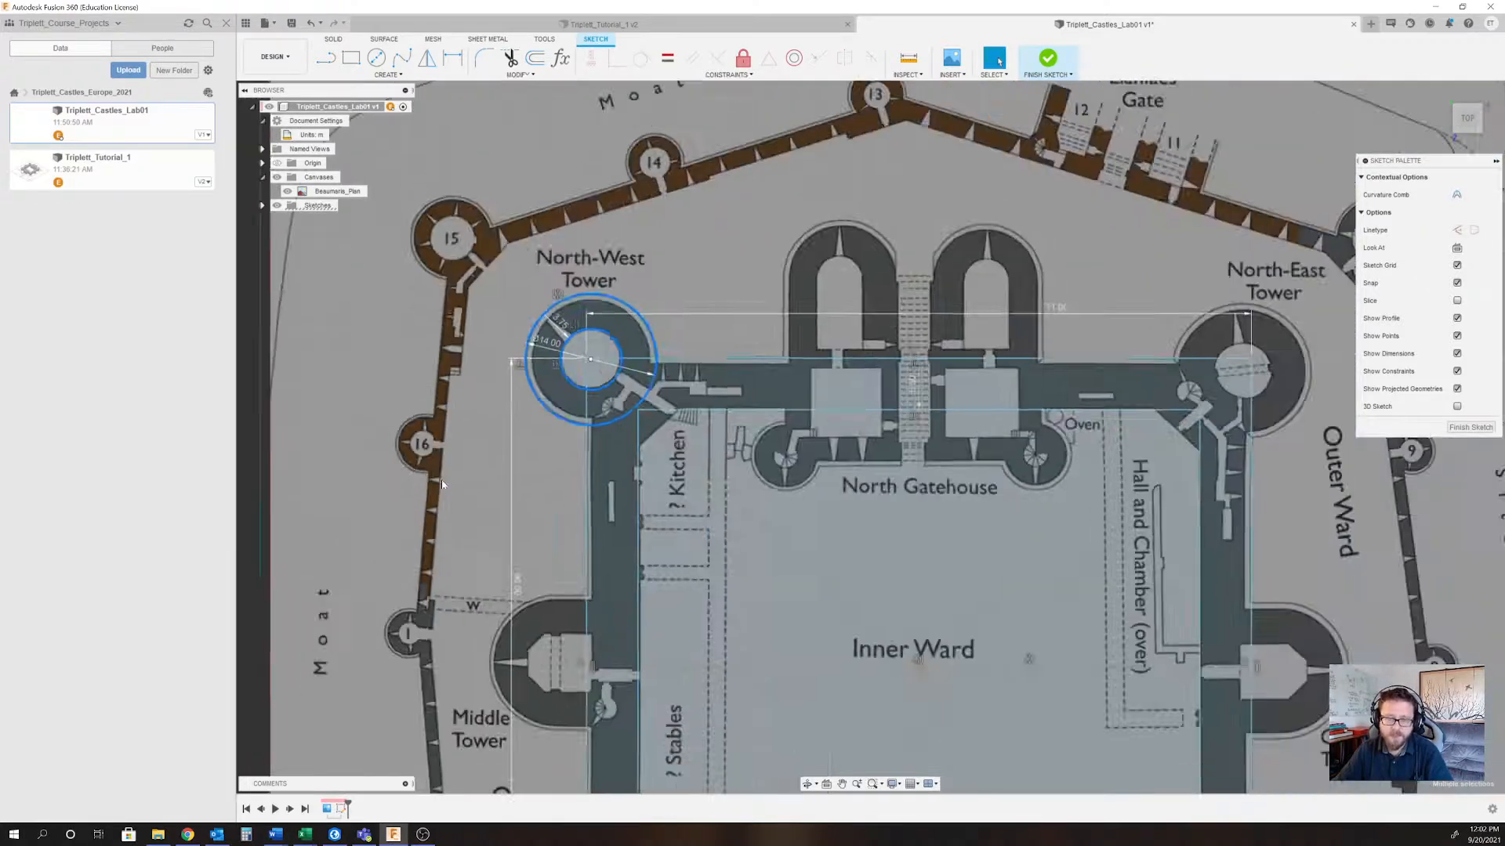
scroll(614, 746, "up", 1)
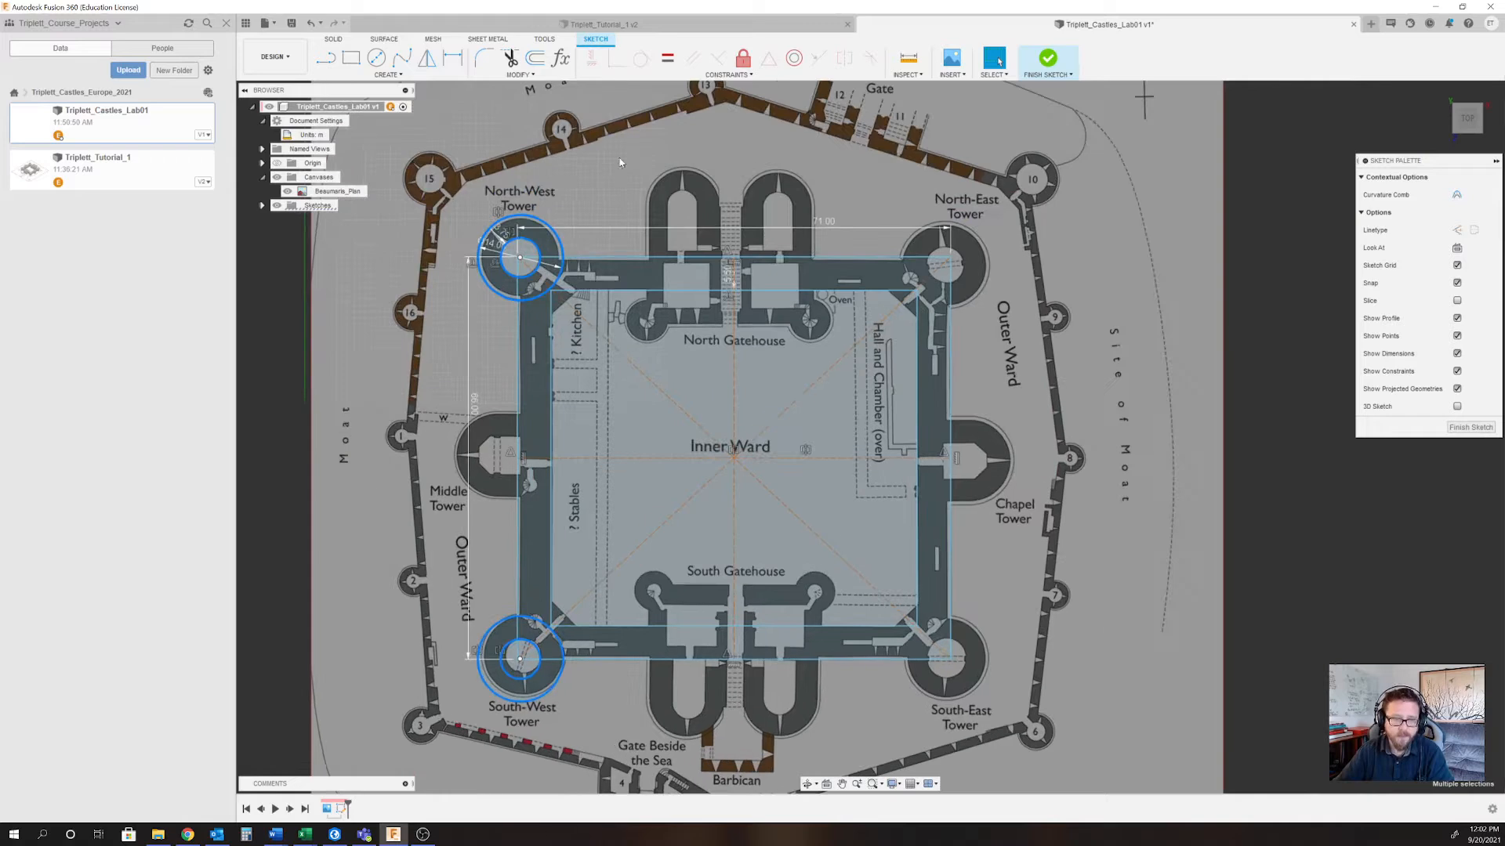
left_click(427, 58)
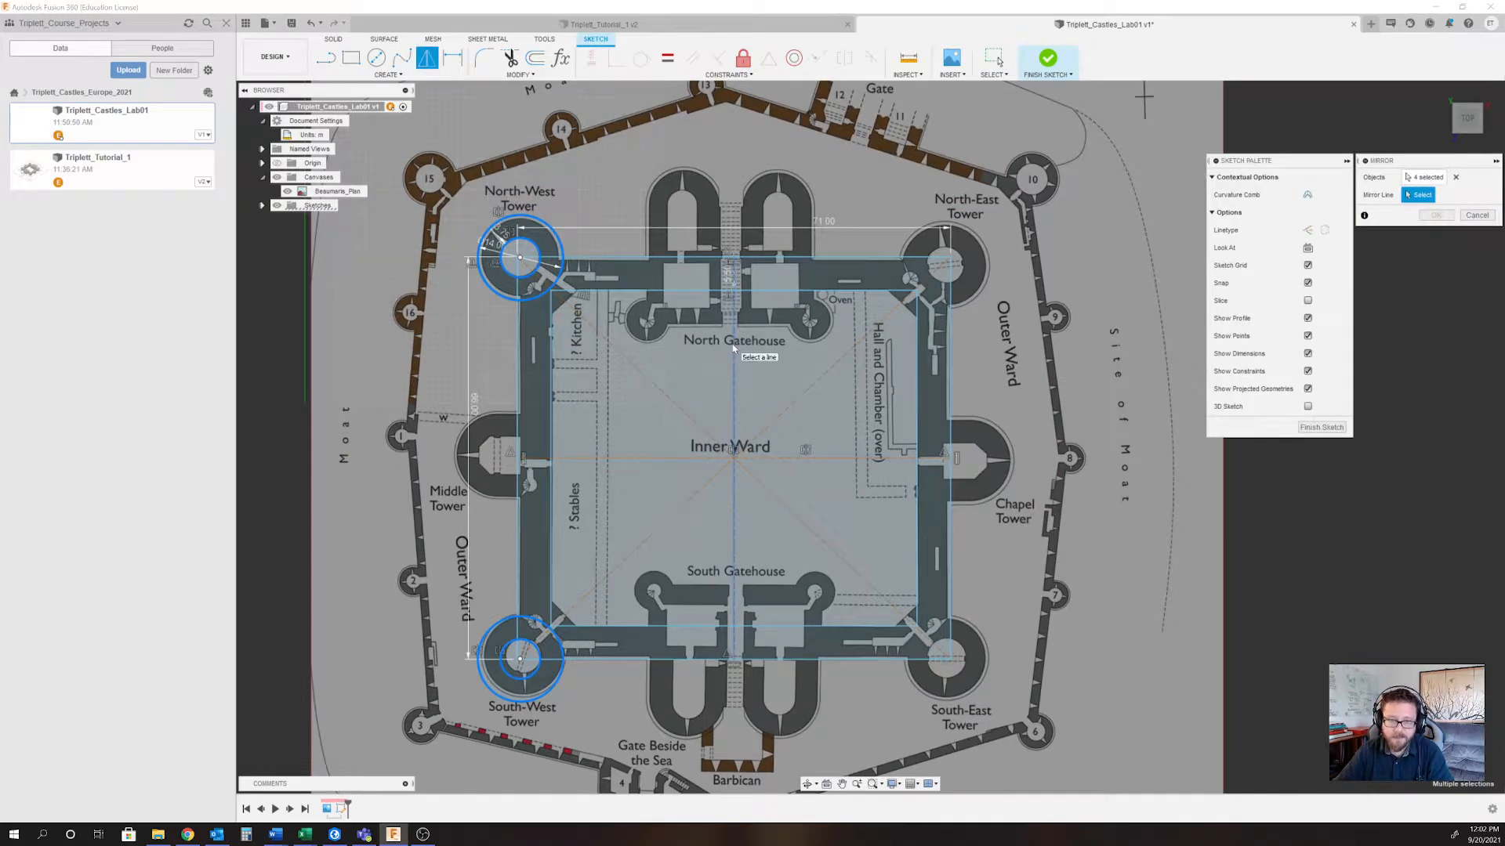
left_click(735, 349)
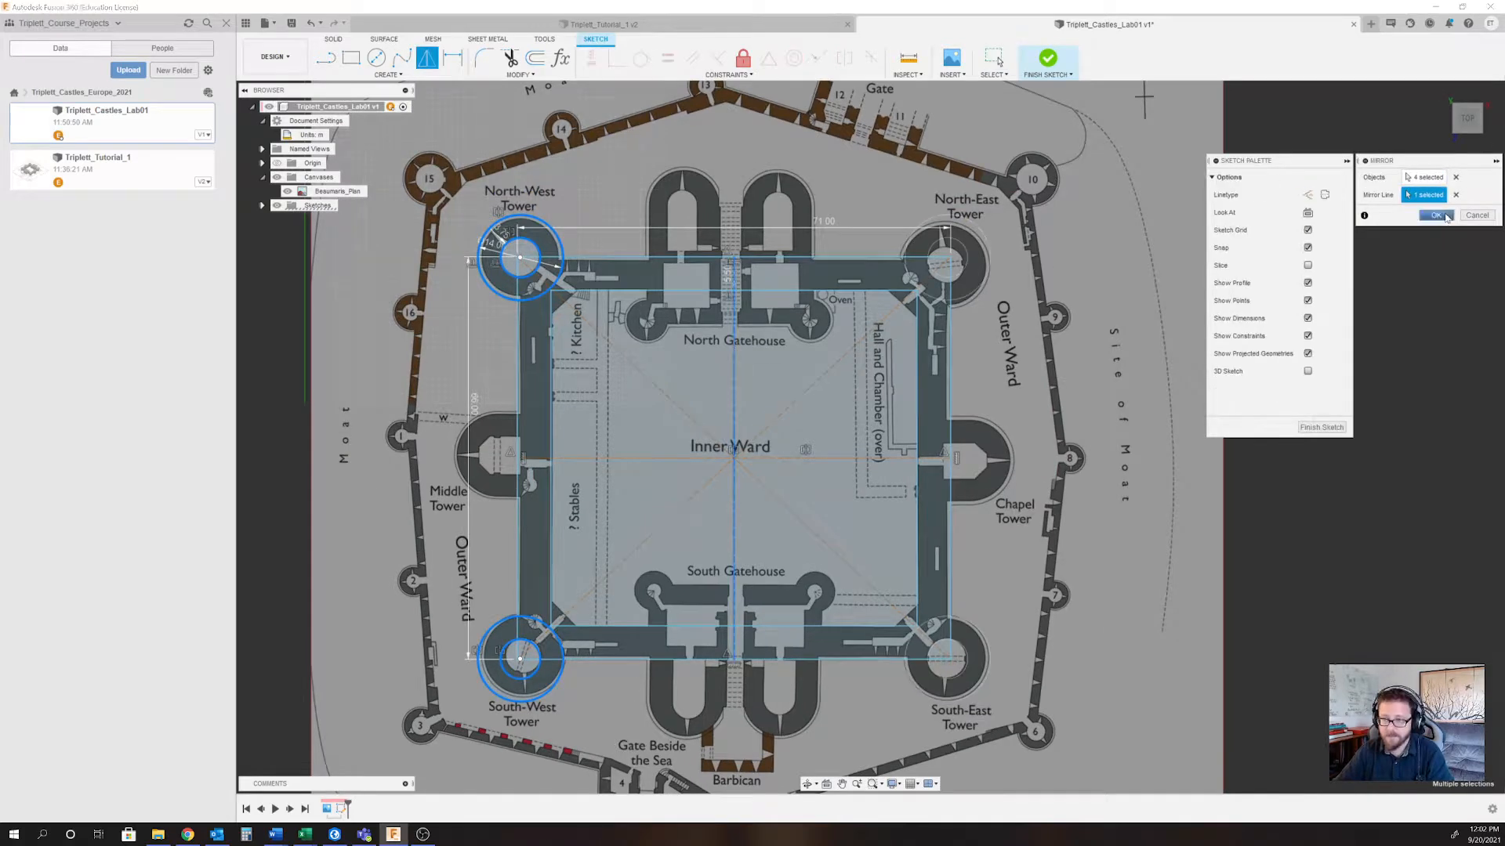
left_click(1437, 216)
scroll(470, 705, "down", 2)
scroll(404, 580, "up", 2)
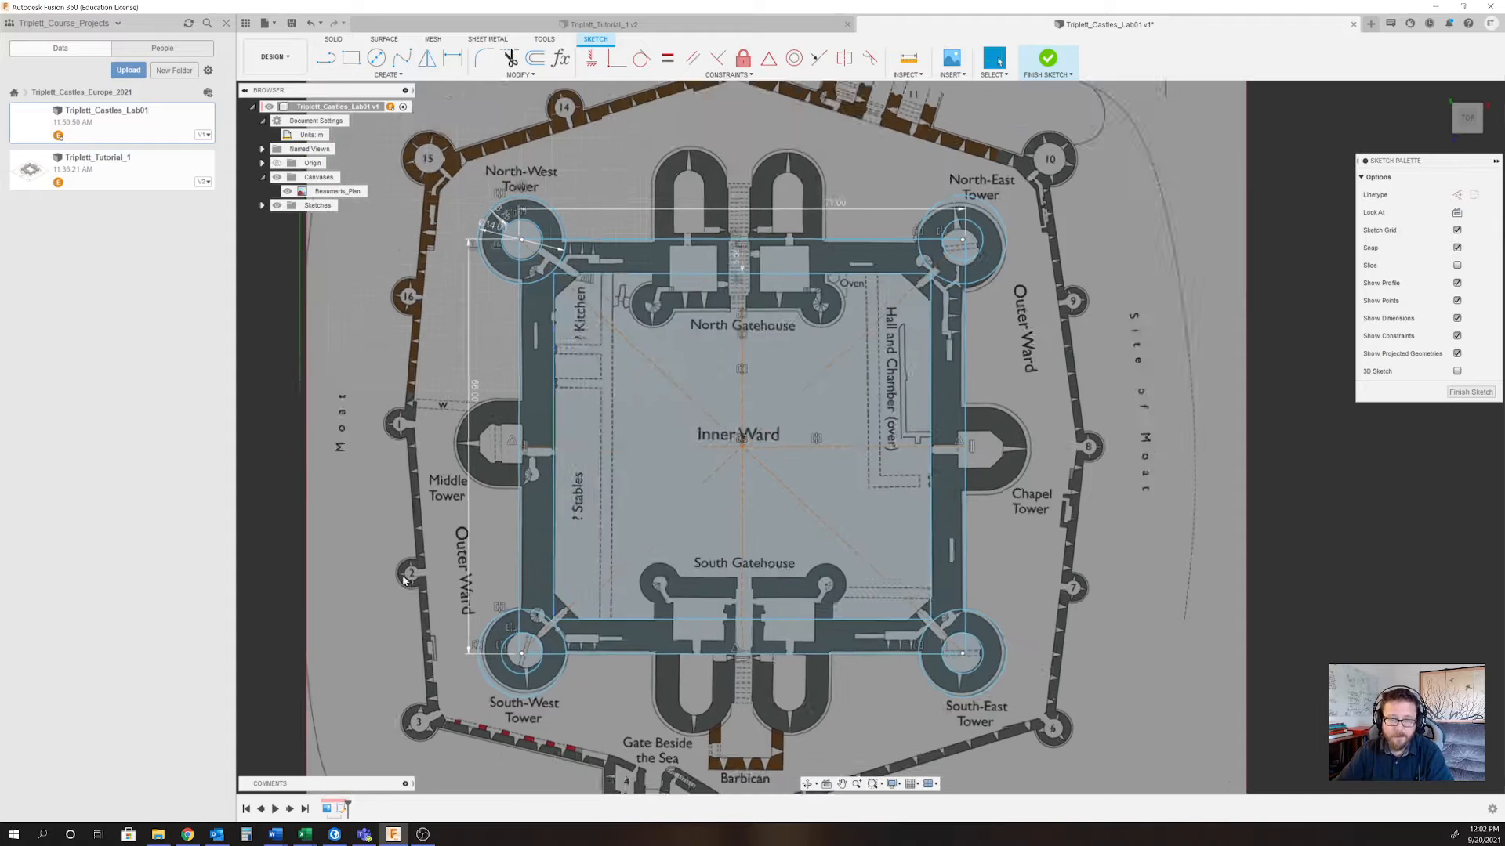
Draw a line at 45 degrees across the inner ward's north-west corner by the Kitchen, from the west inner wall to the north inner wall.
scroll(404, 580, "up", 1)
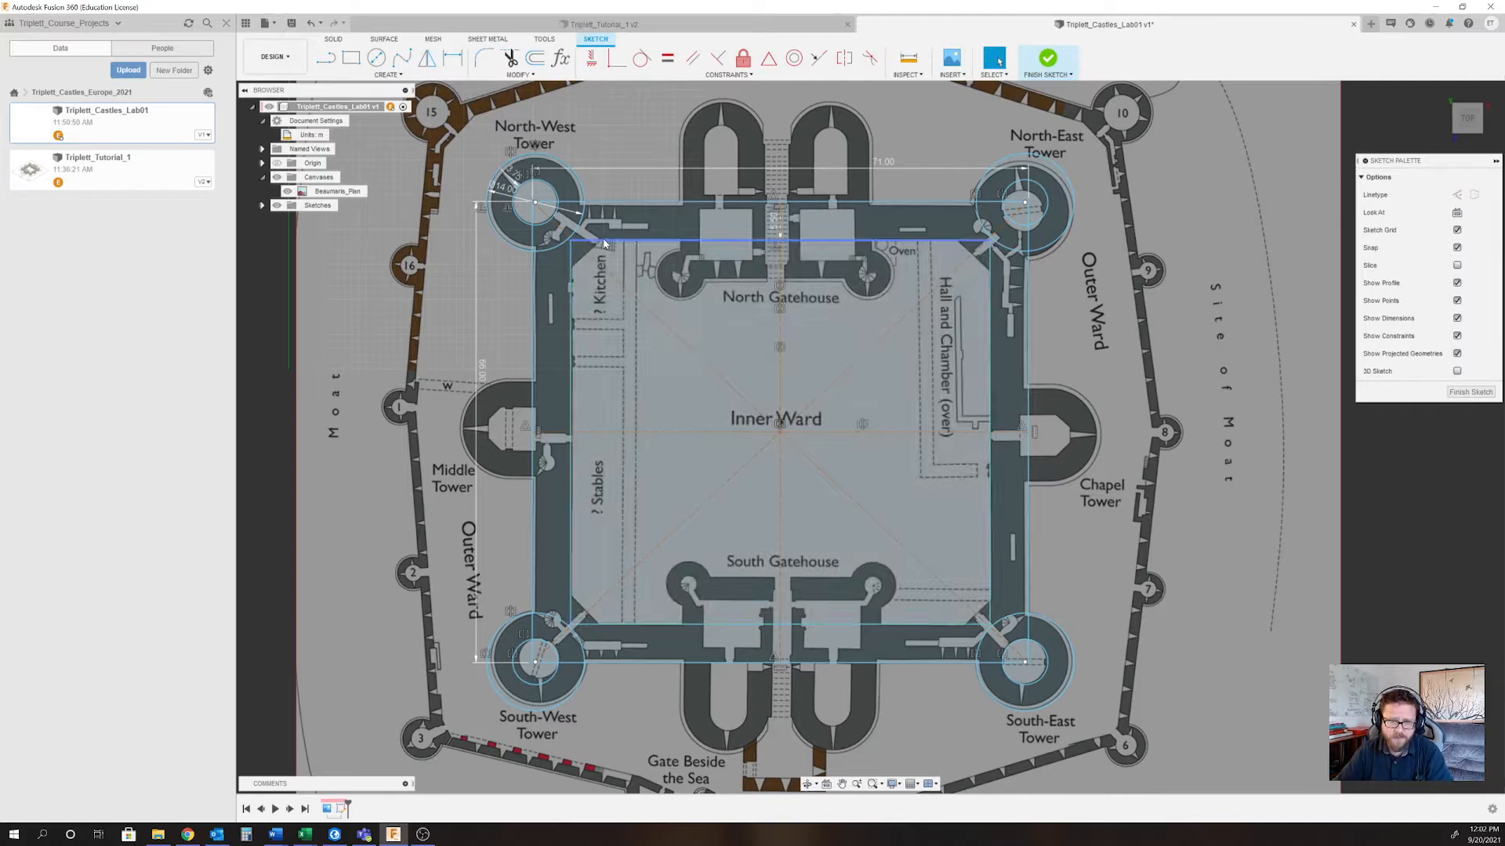
scroll(569, 232, "up", 5)
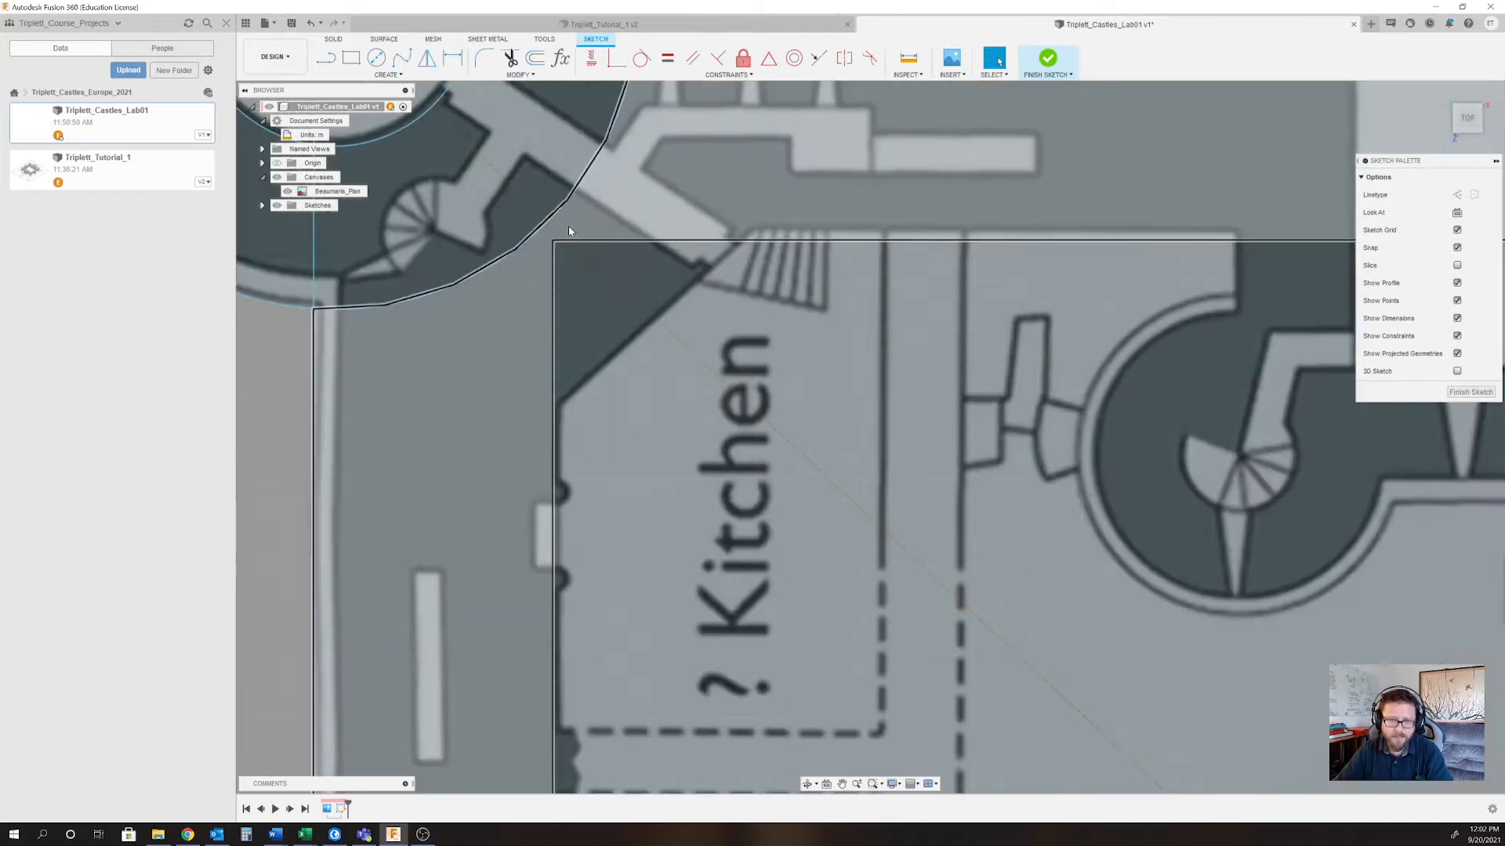
scroll(744, 245, "up", 3)
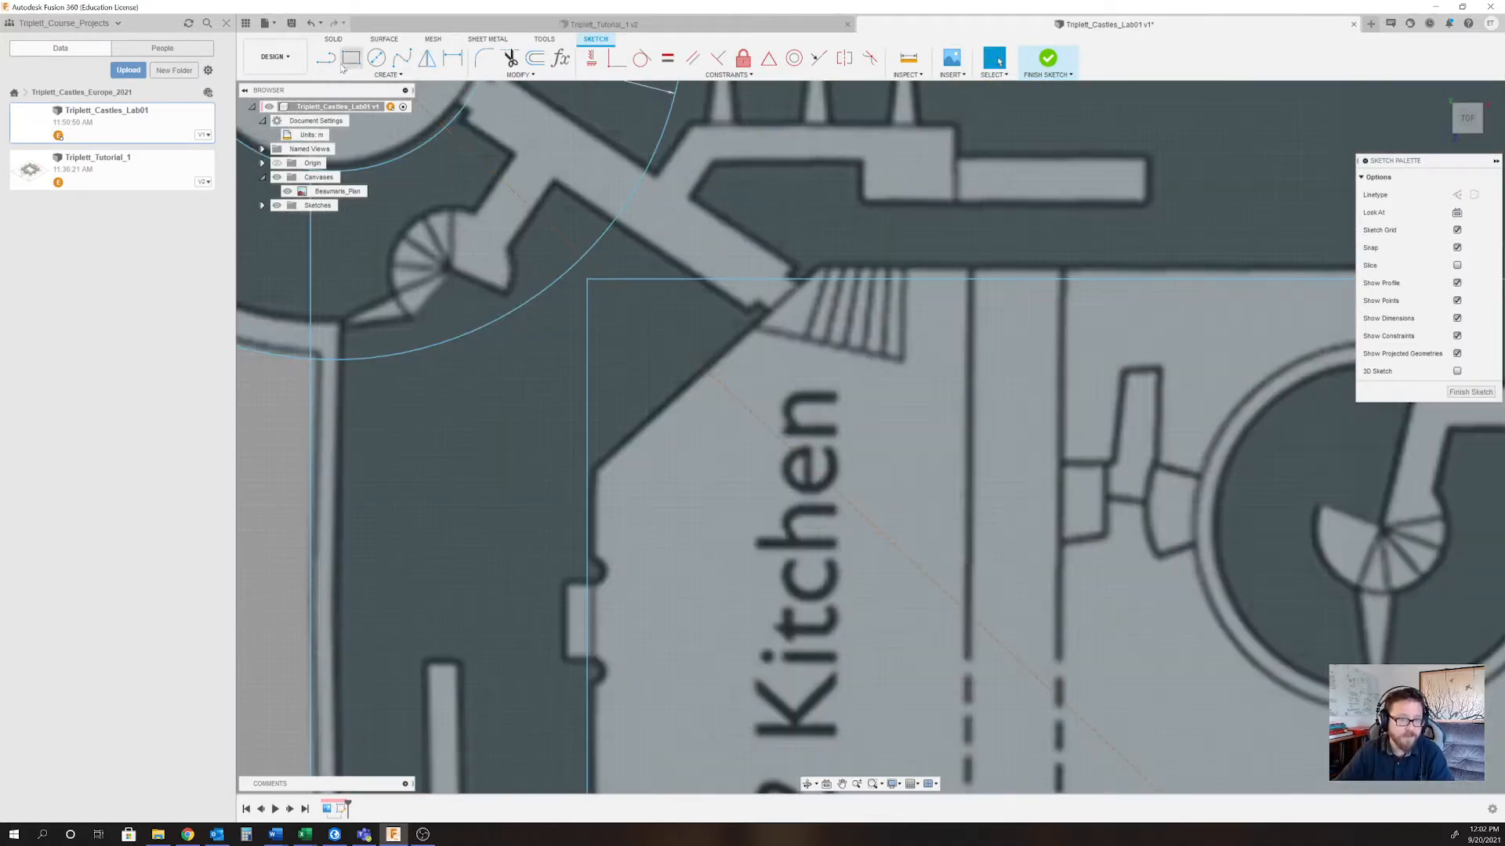
left_click(325, 57)
scroll(464, 476, "down", 3)
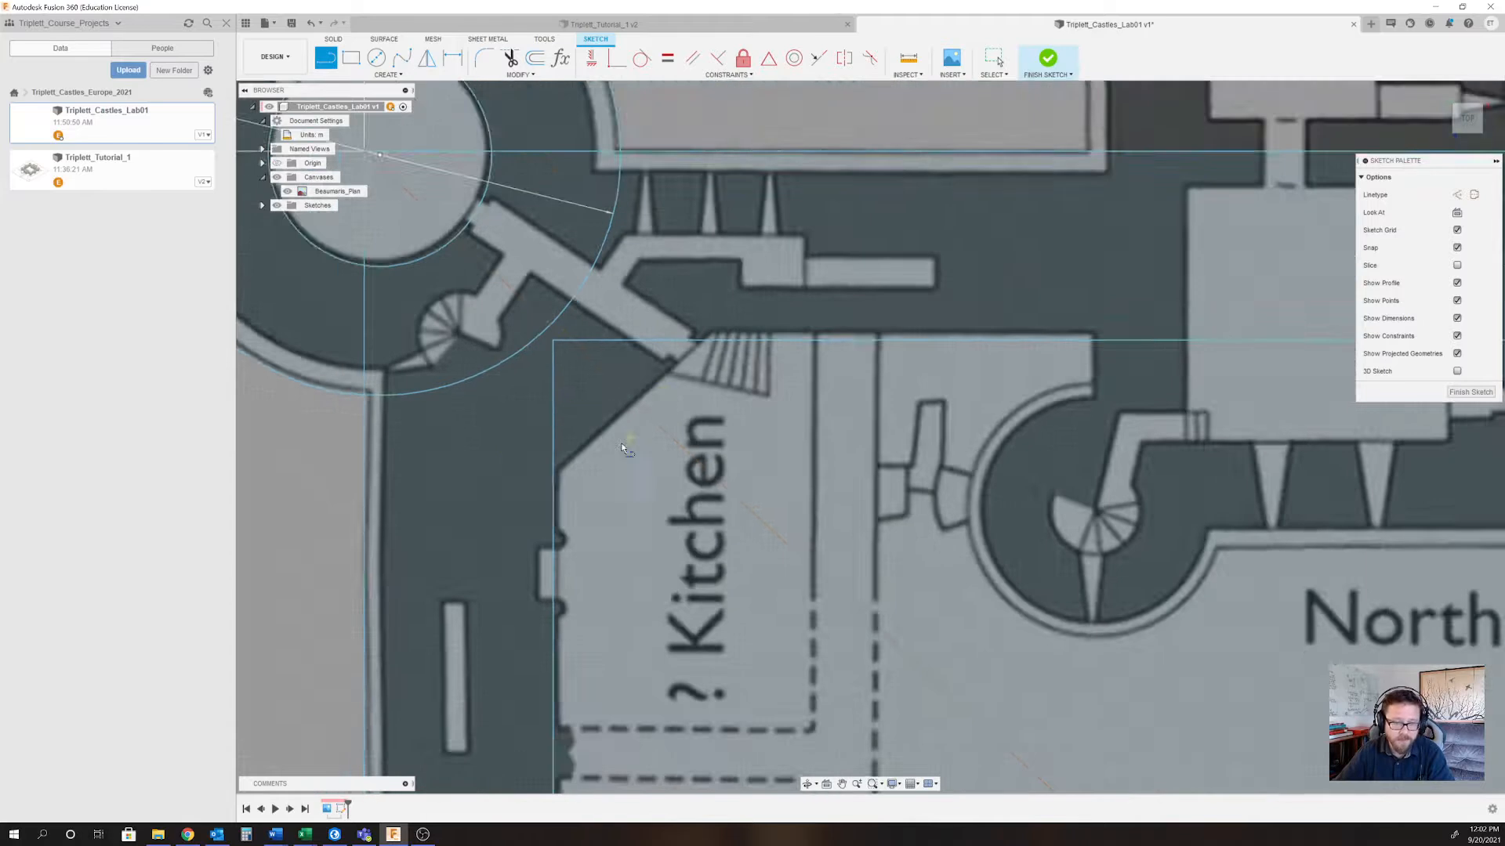
scroll(404, 479, "up", 4)
left_click(506, 492)
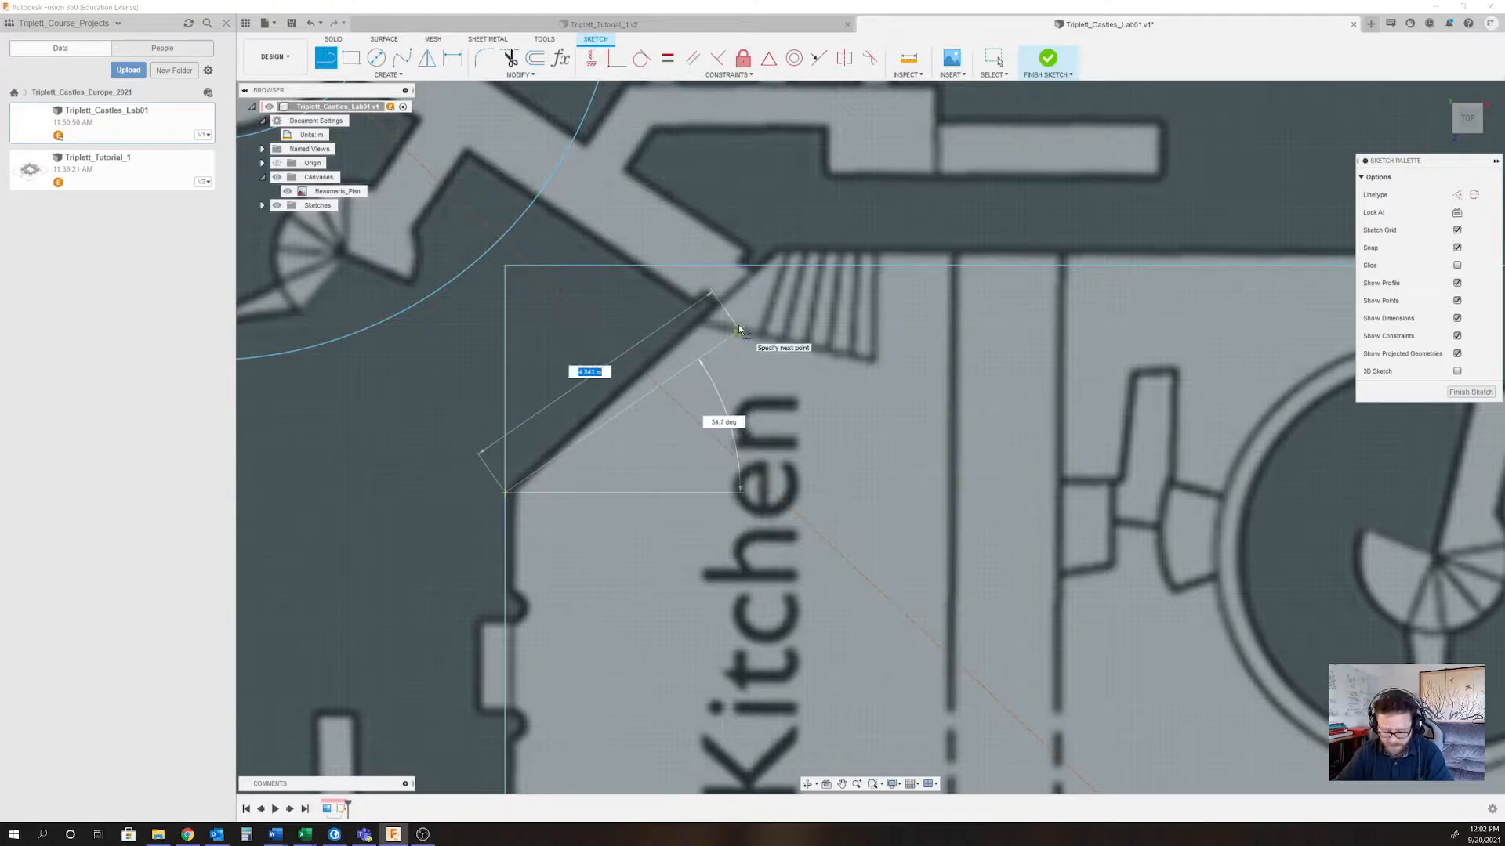
key("Tab")
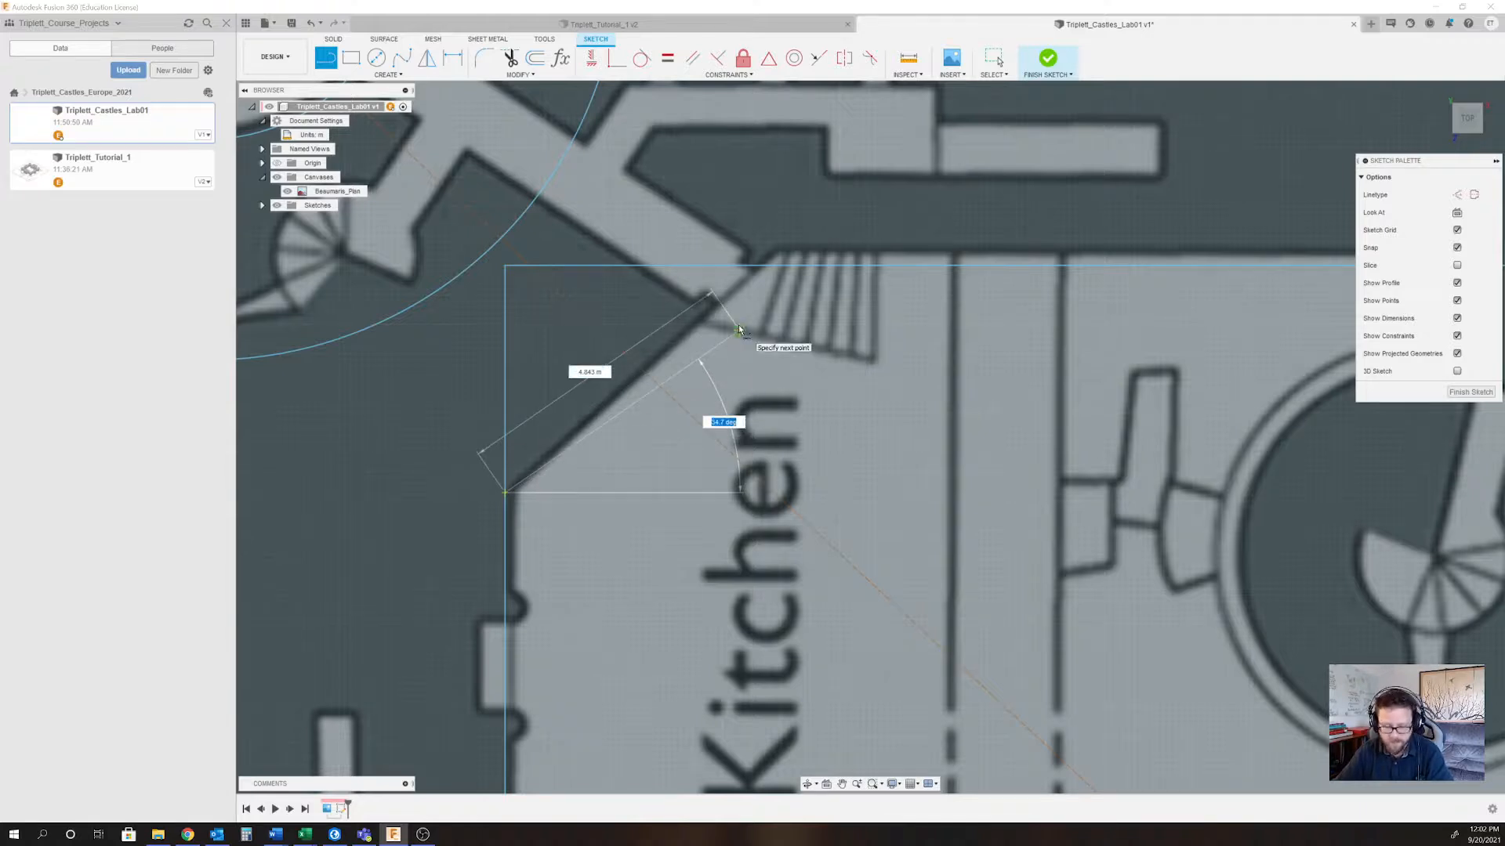
type("45")
key("Tab")
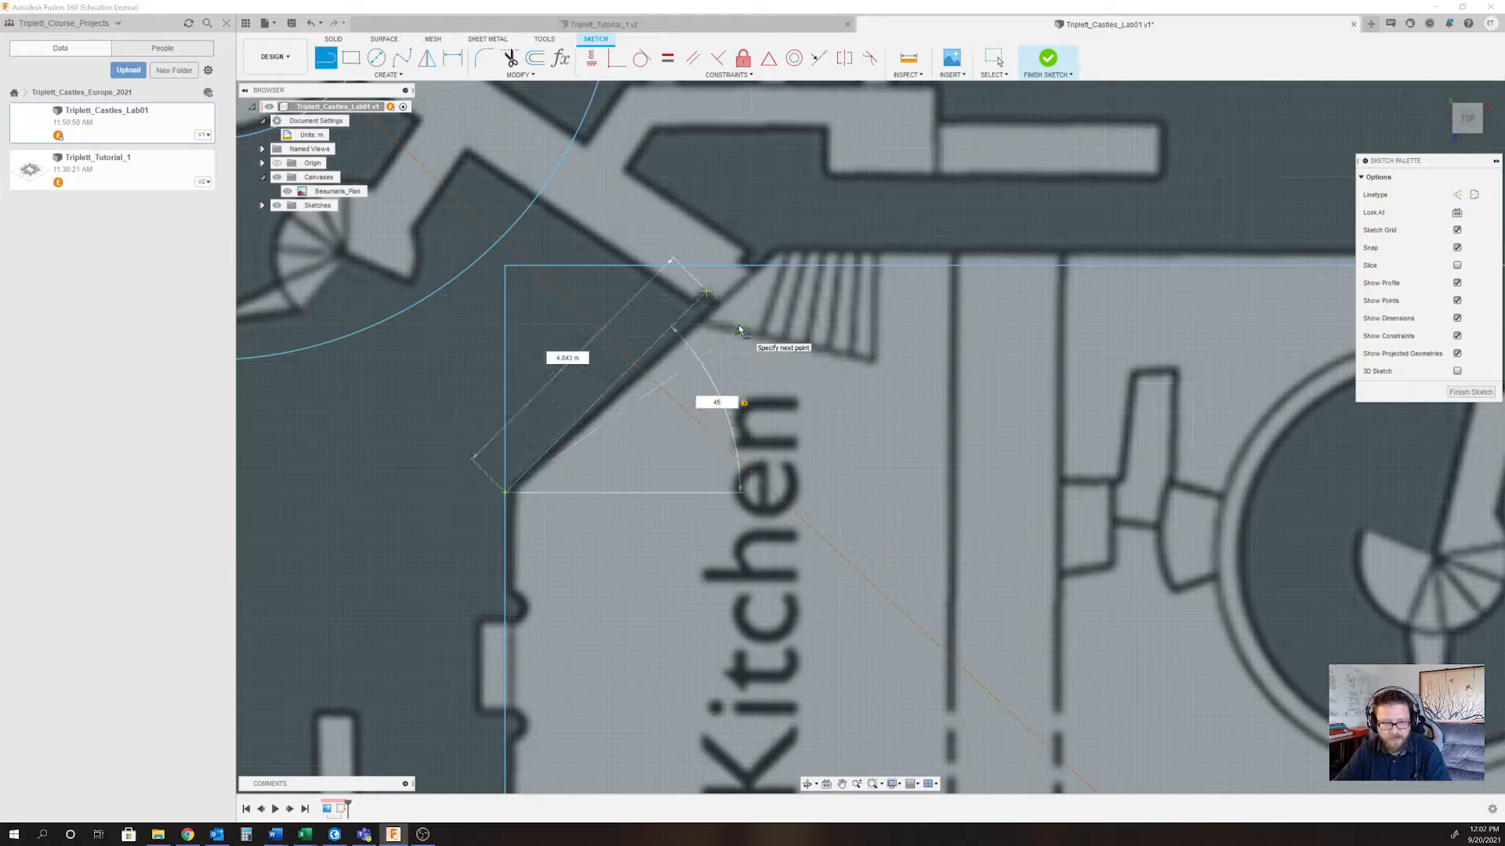
key("Tab")
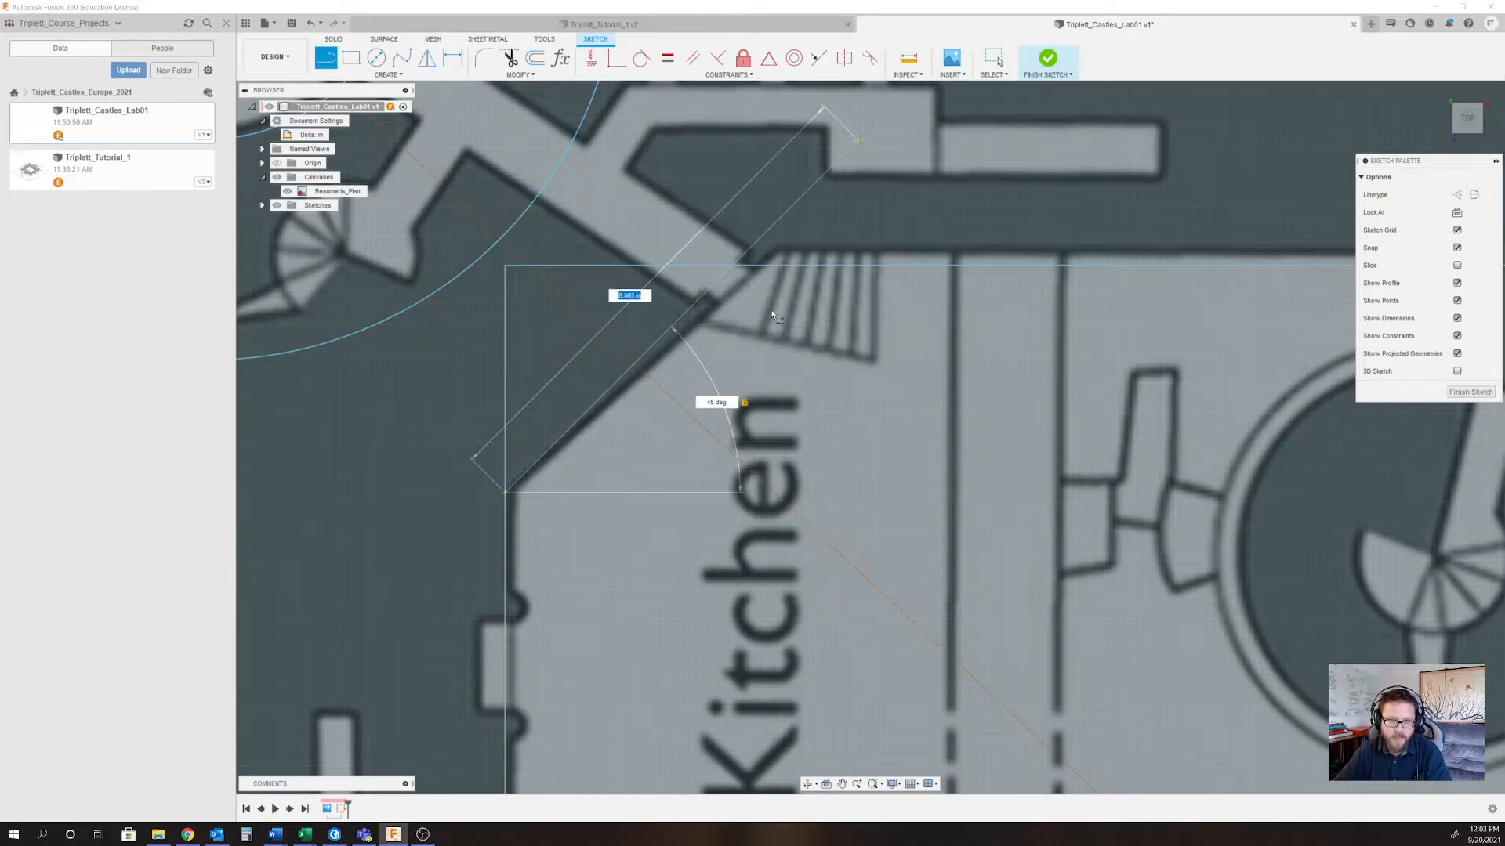
left_click(731, 265)
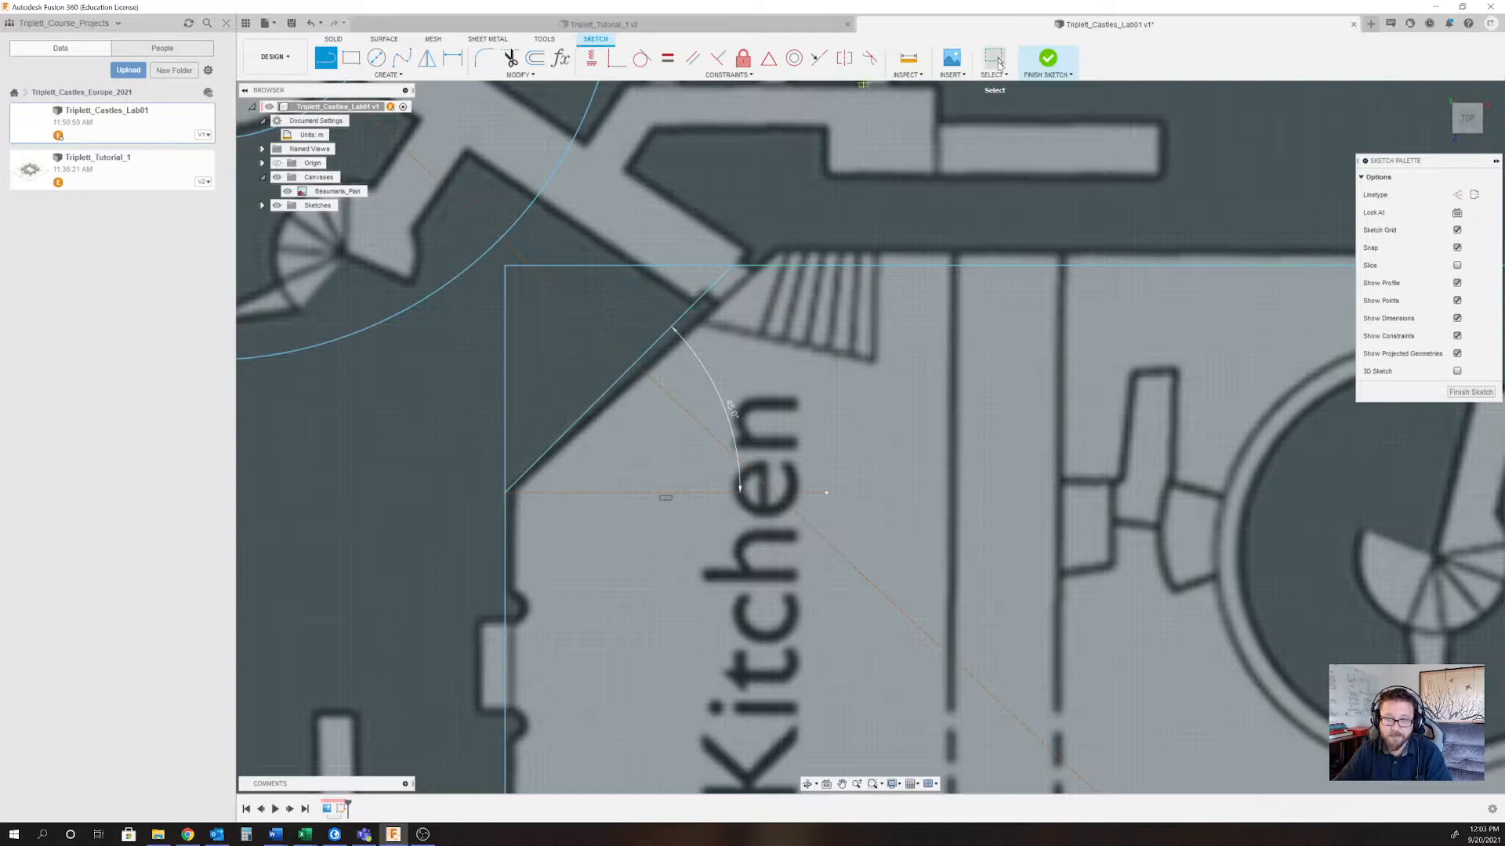
left_click(995, 59)
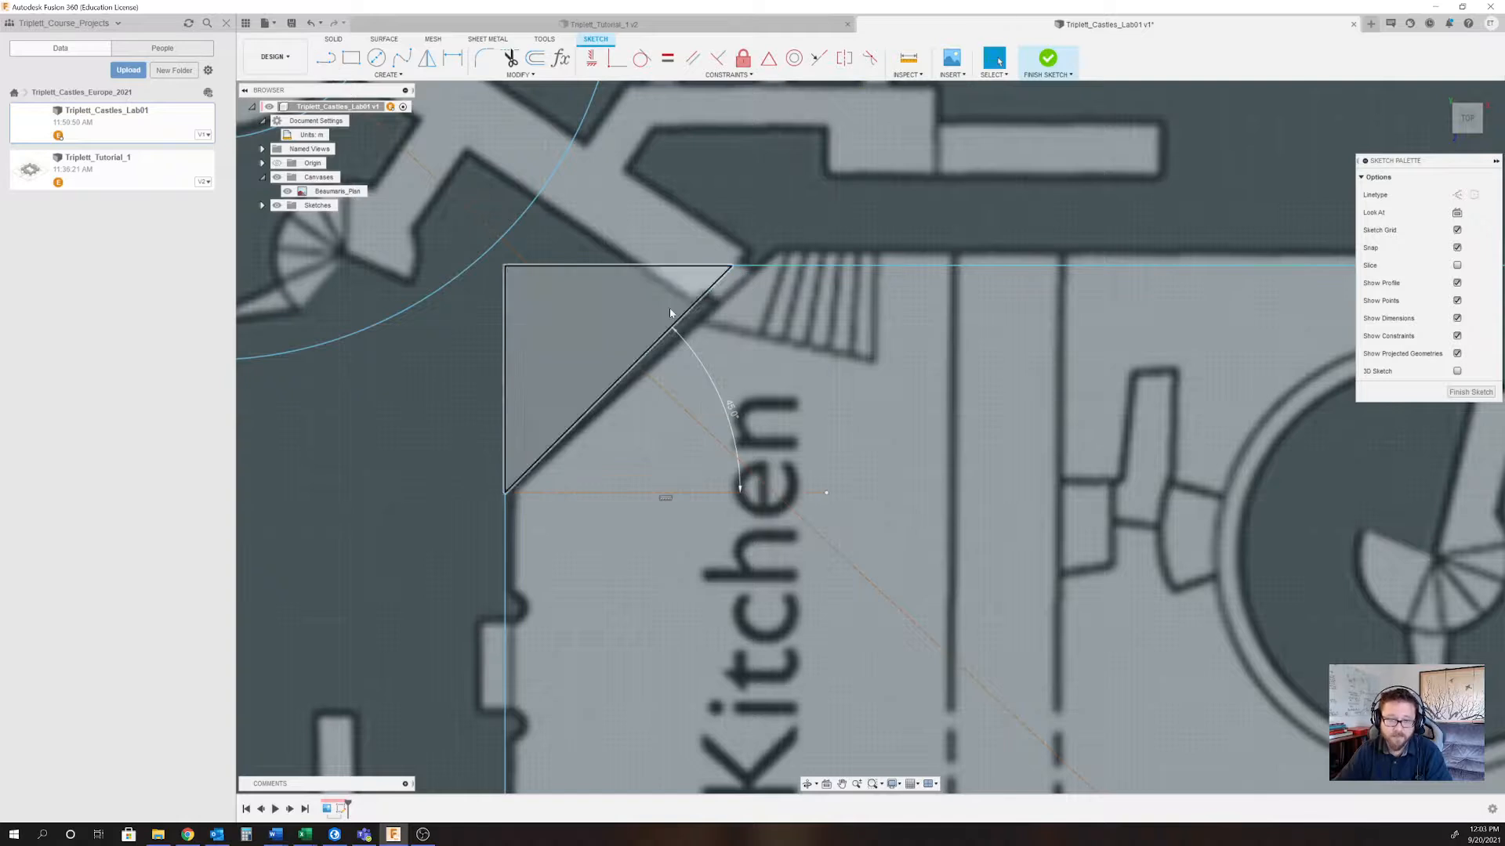
Try to shift the 45-degree line at the Kitchen corner to match the plan's dark wall edge, and undo the move.
left_click(621, 380)
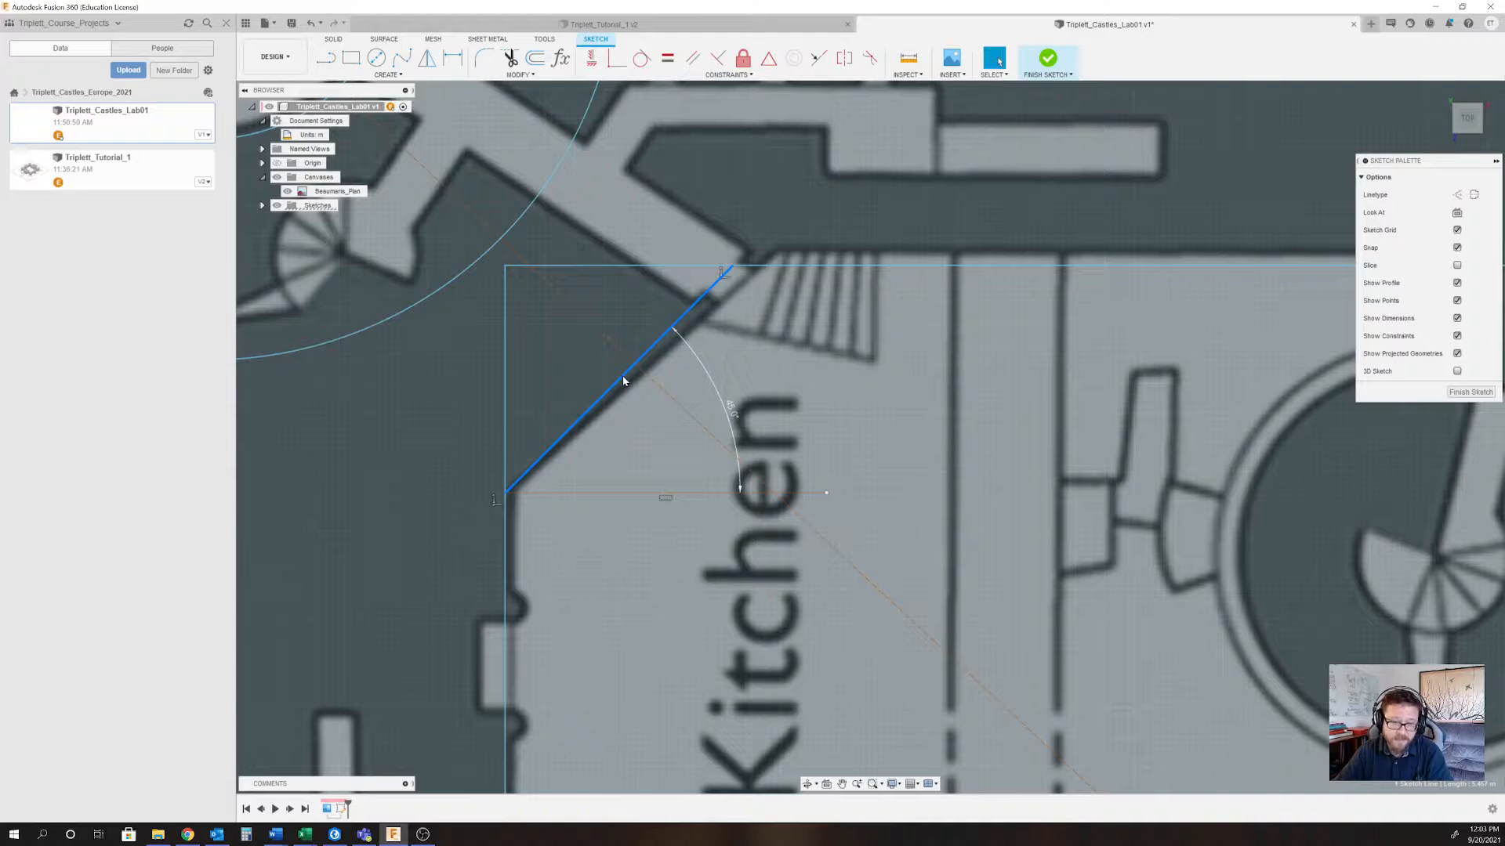
mouse_move(622, 380)
left_mouse_down()
mouse_move(648, 404)
mouse_move(621, 383)
mouse_move(642, 374)
left_mouse_up()
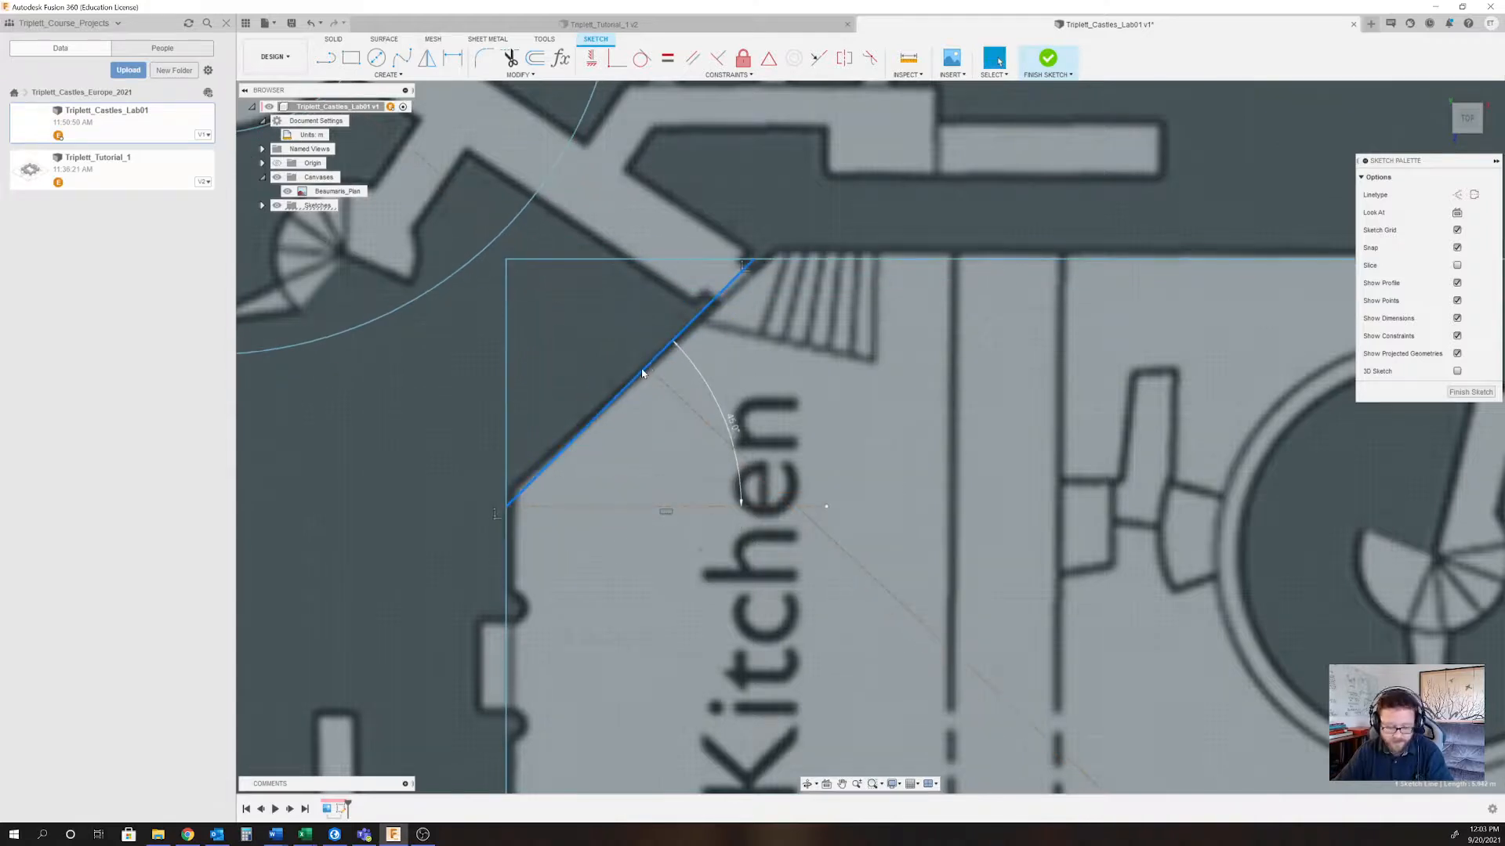
key("ctrl+z")
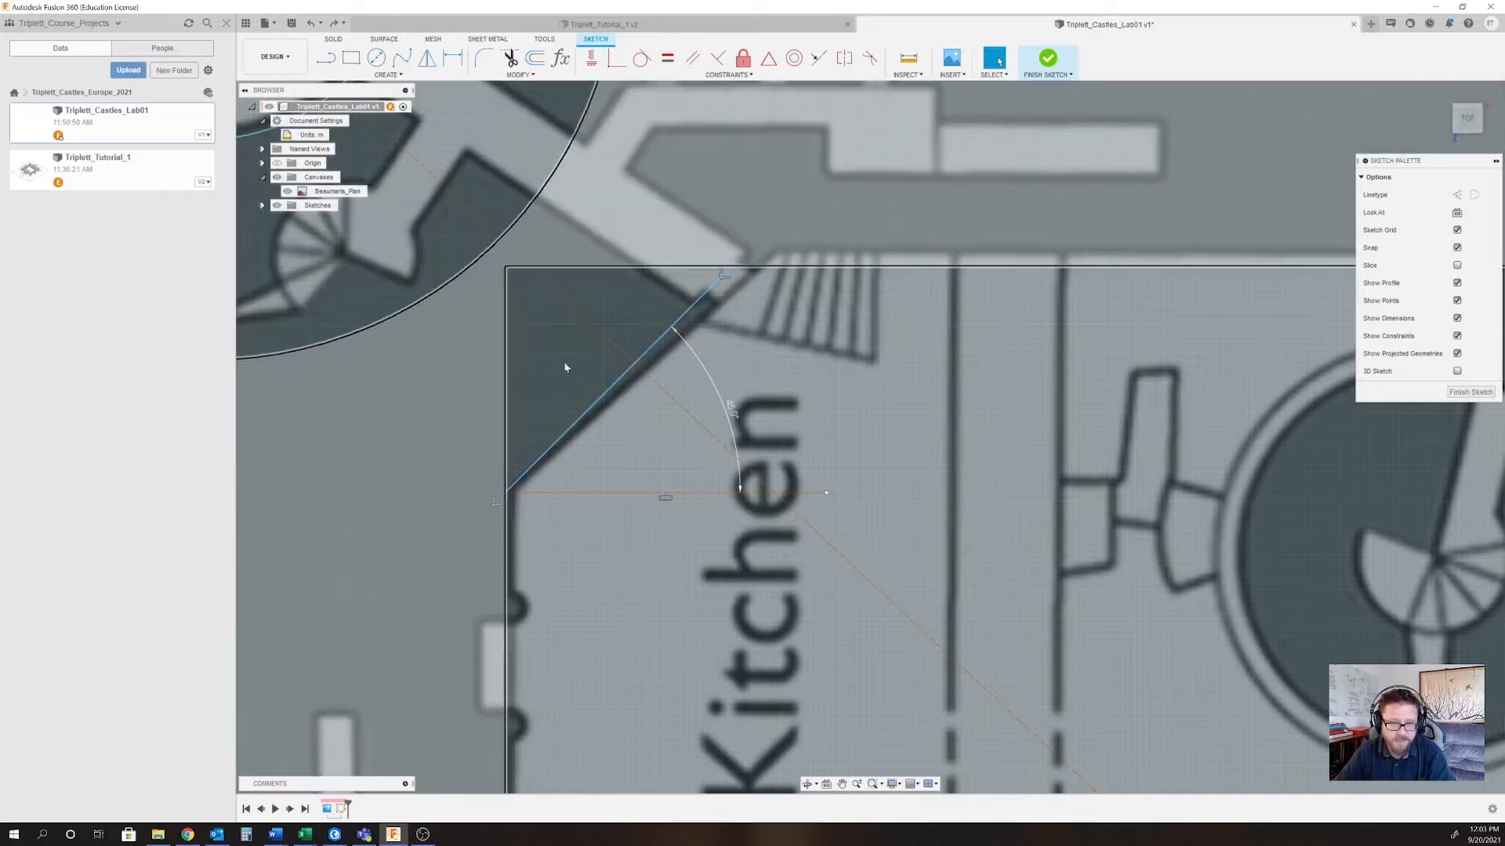
Move the shared centre of the North-West Tower's two circles onto the diagonal construction line near the outer wall corner.
scroll(675, 266, "down", 1)
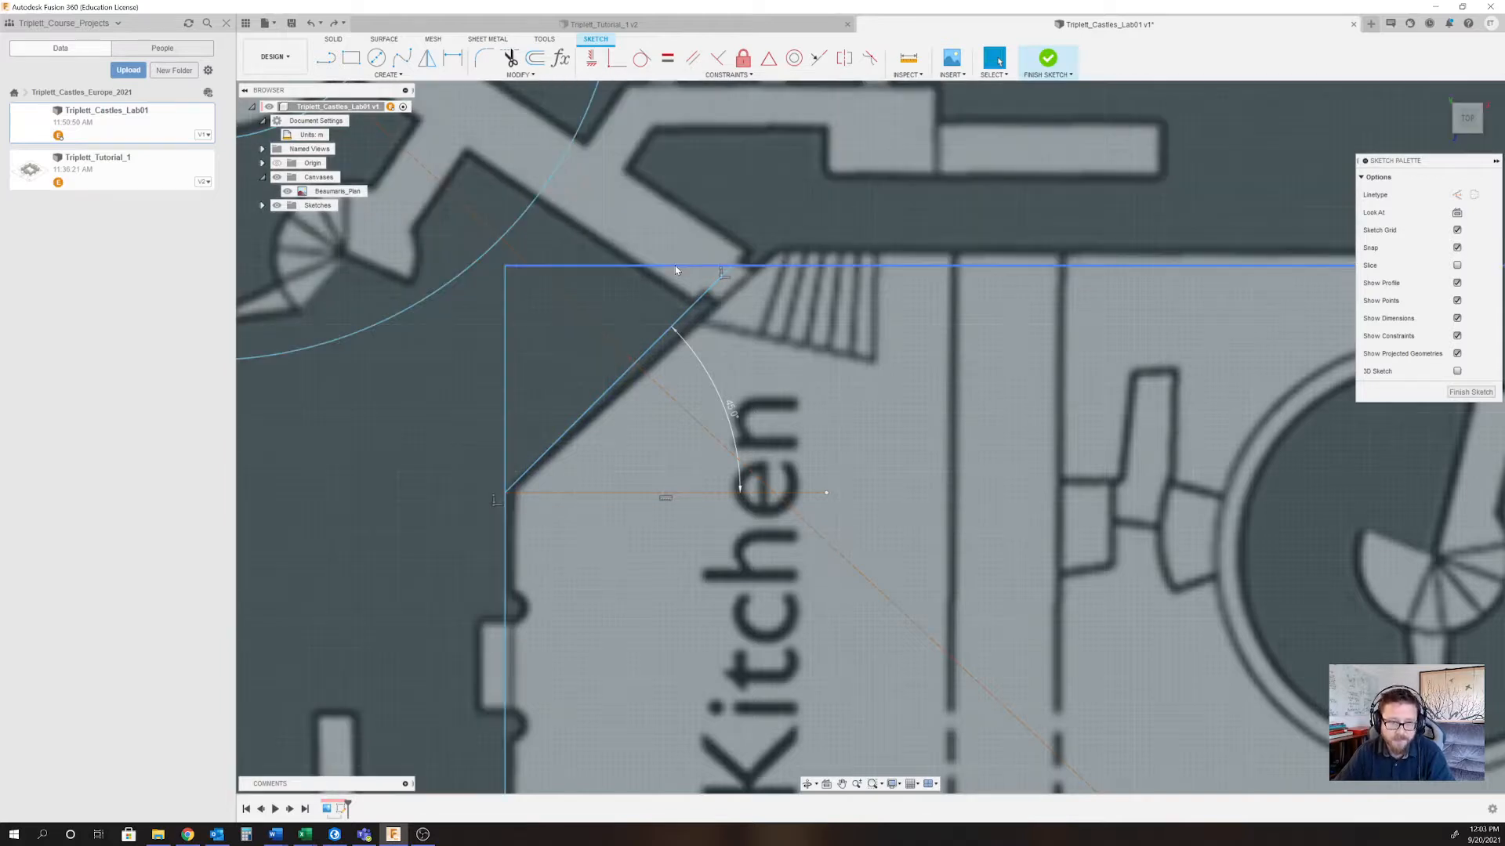
scroll(678, 267, "down", 3)
scroll(681, 266, "down", 2)
scroll(688, 262, "up", 6)
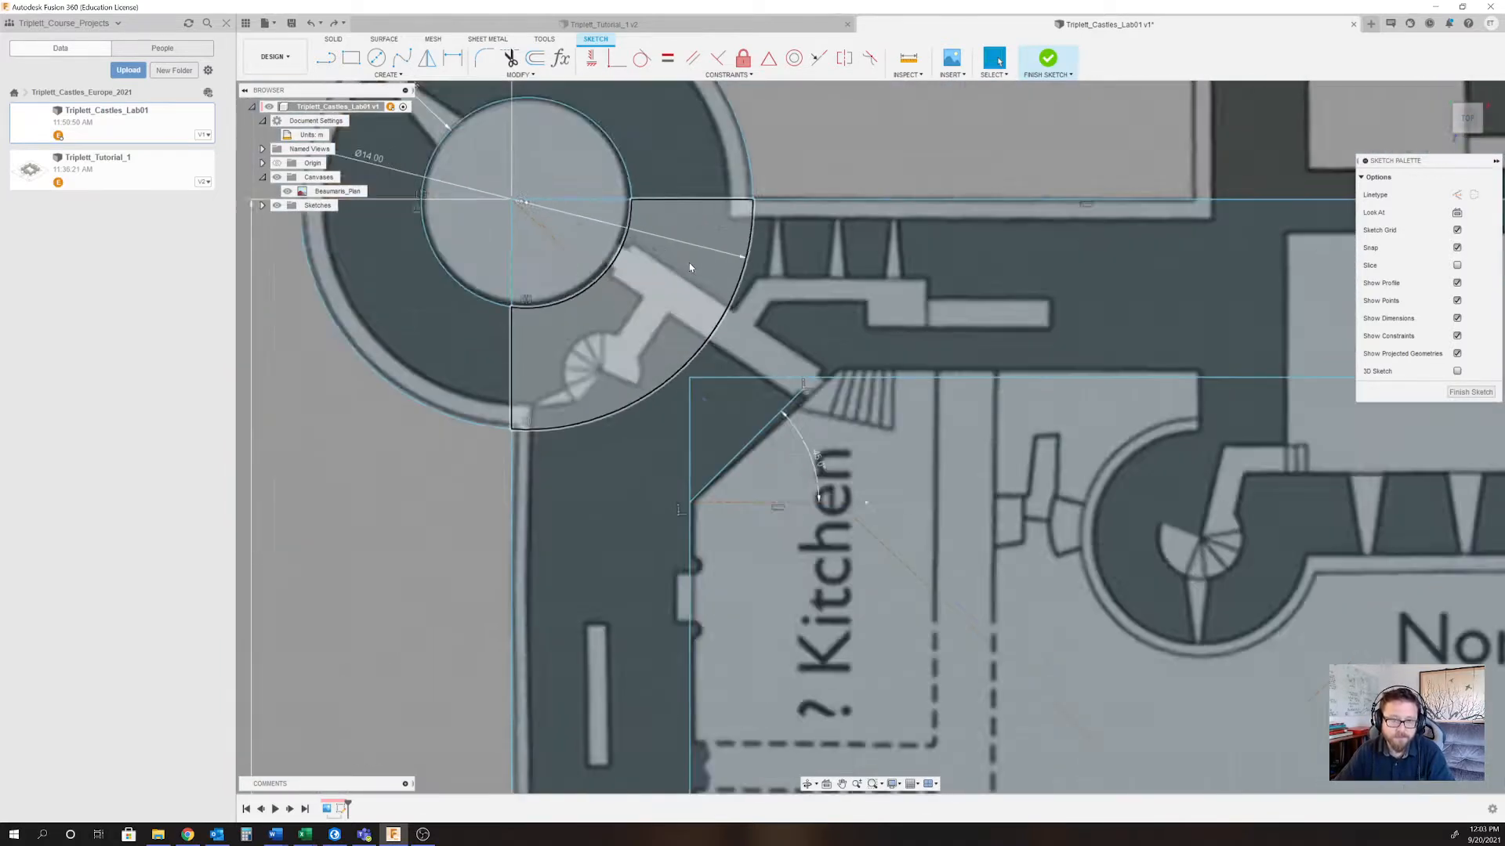
scroll(605, 318, "down", 2)
scroll(655, 456, "up", 4)
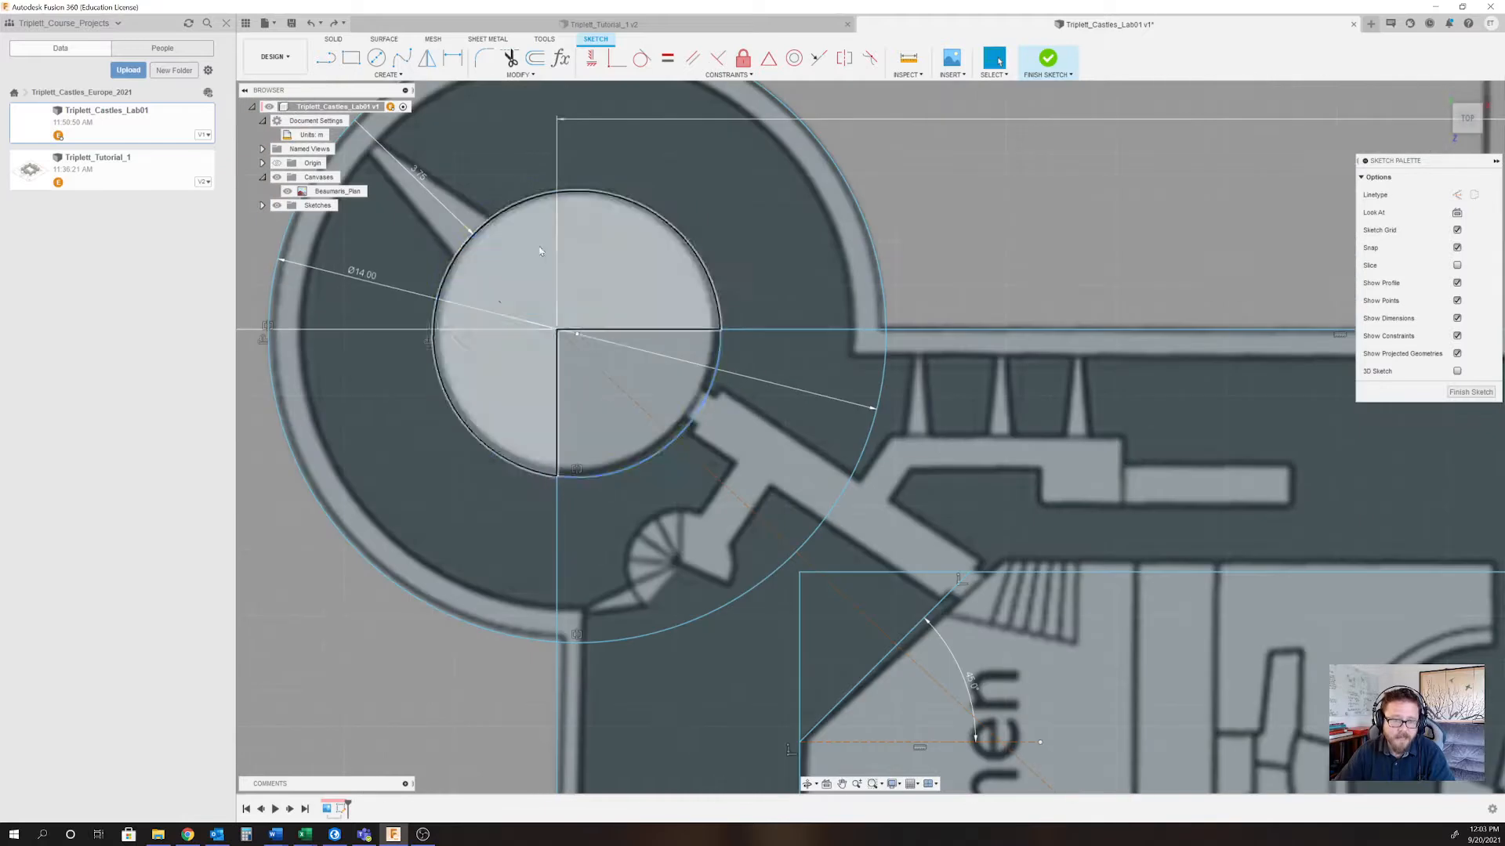
left_click(655, 457)
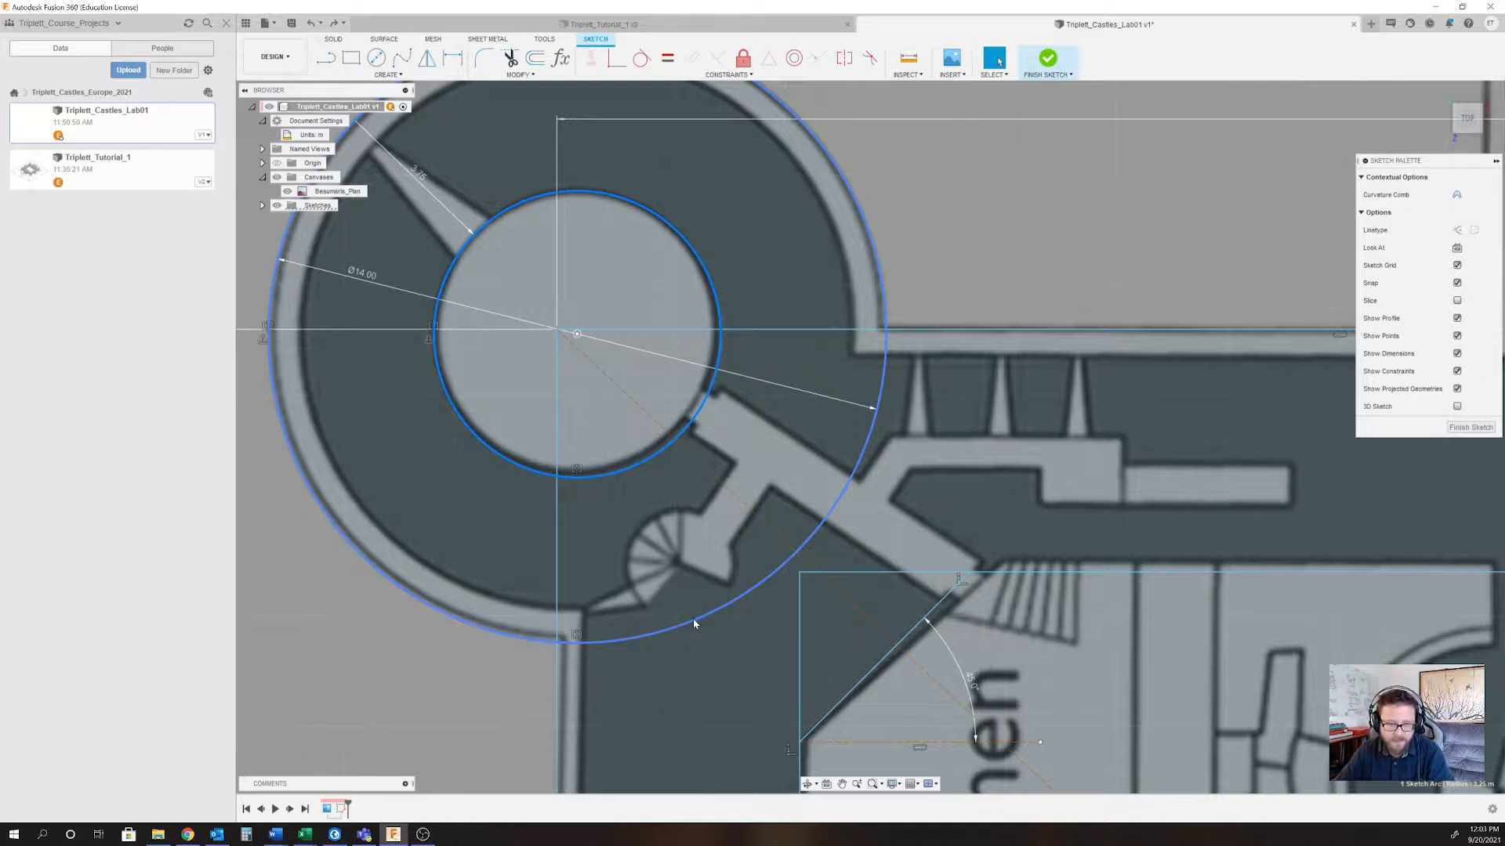
left_click(692, 618, "shift")
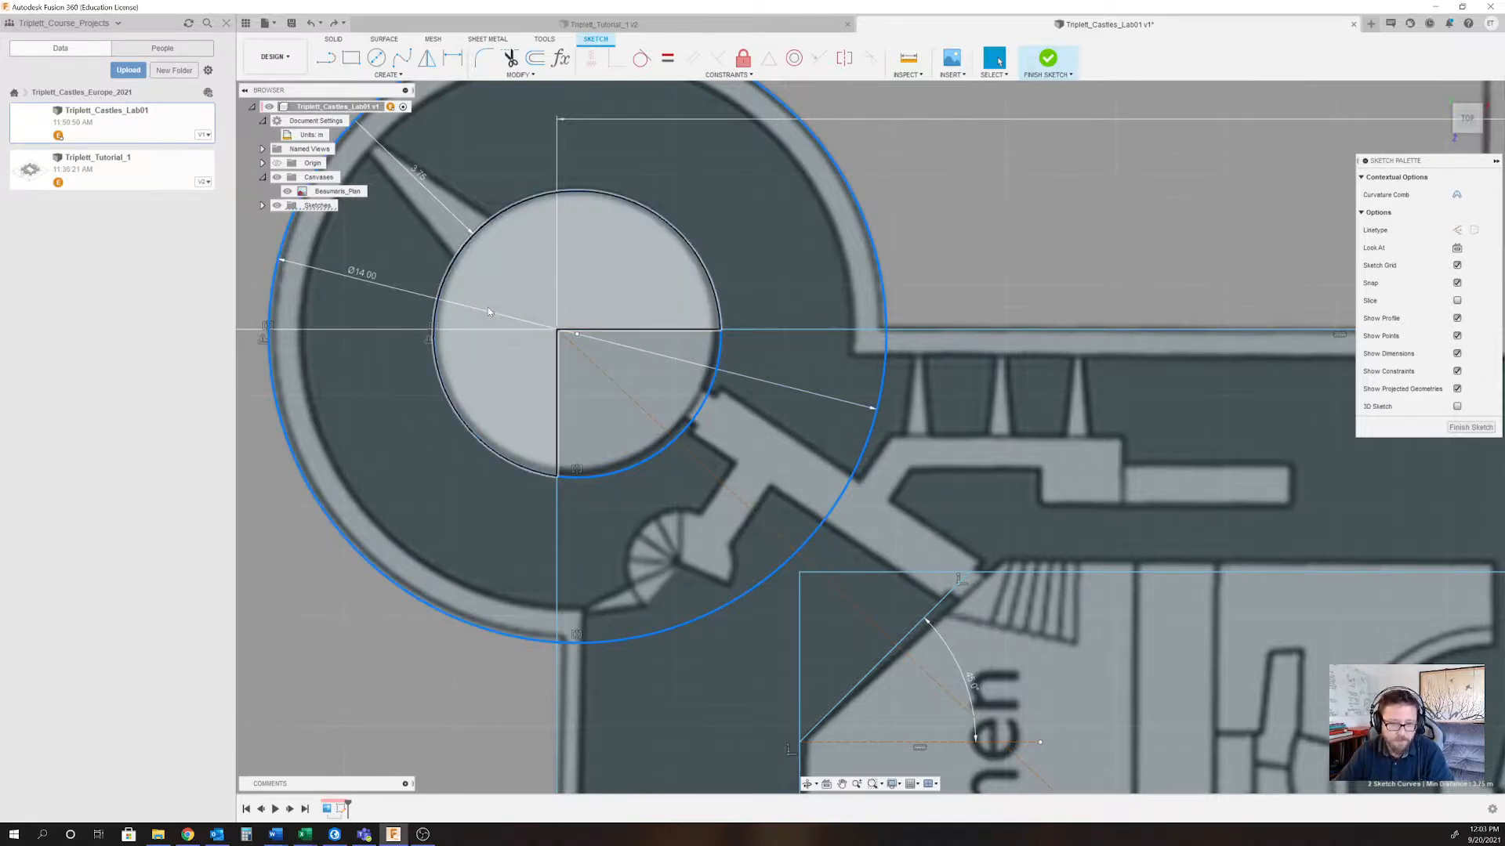
scroll(489, 312, "up", 4)
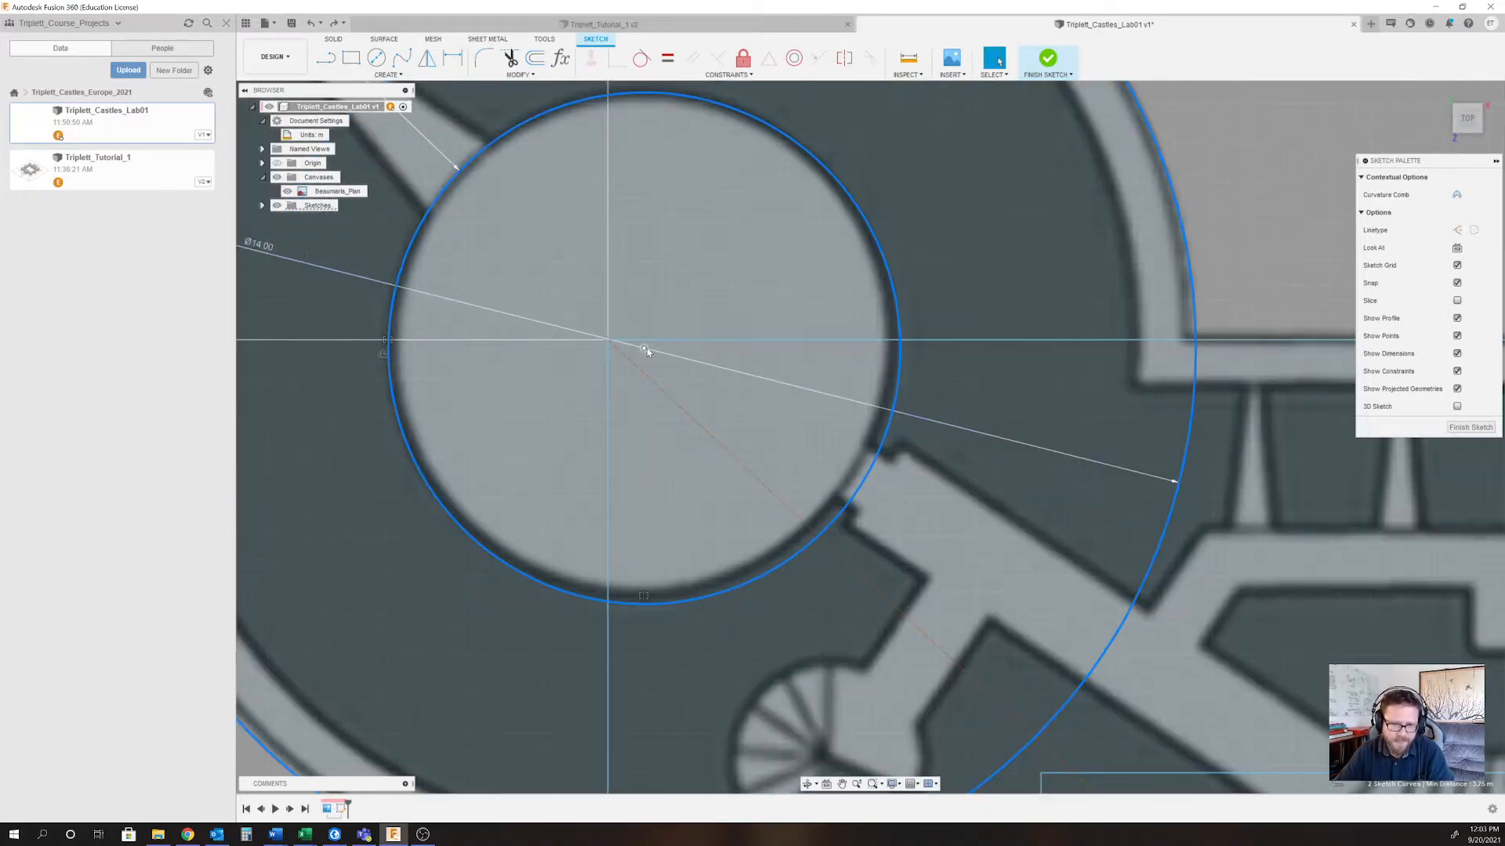
left_click_drag(645, 349, 629, 359)
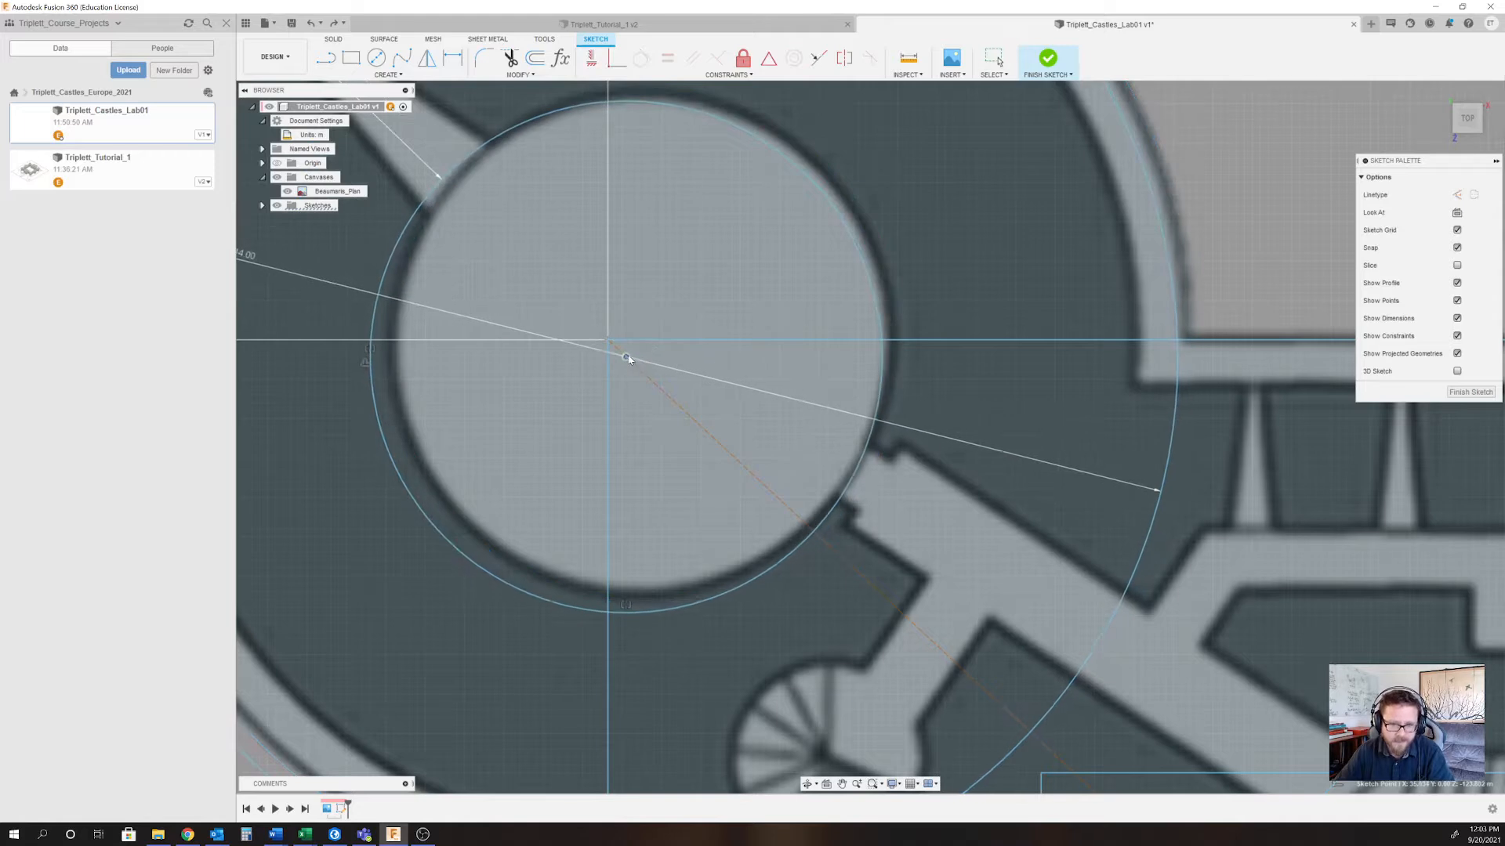
Examine how the moved tower circles fit the corner towers on the plan, including the North-East Tower and the Kitchen corner.
scroll(630, 362, "down", 2)
scroll(588, 361, "down", 4)
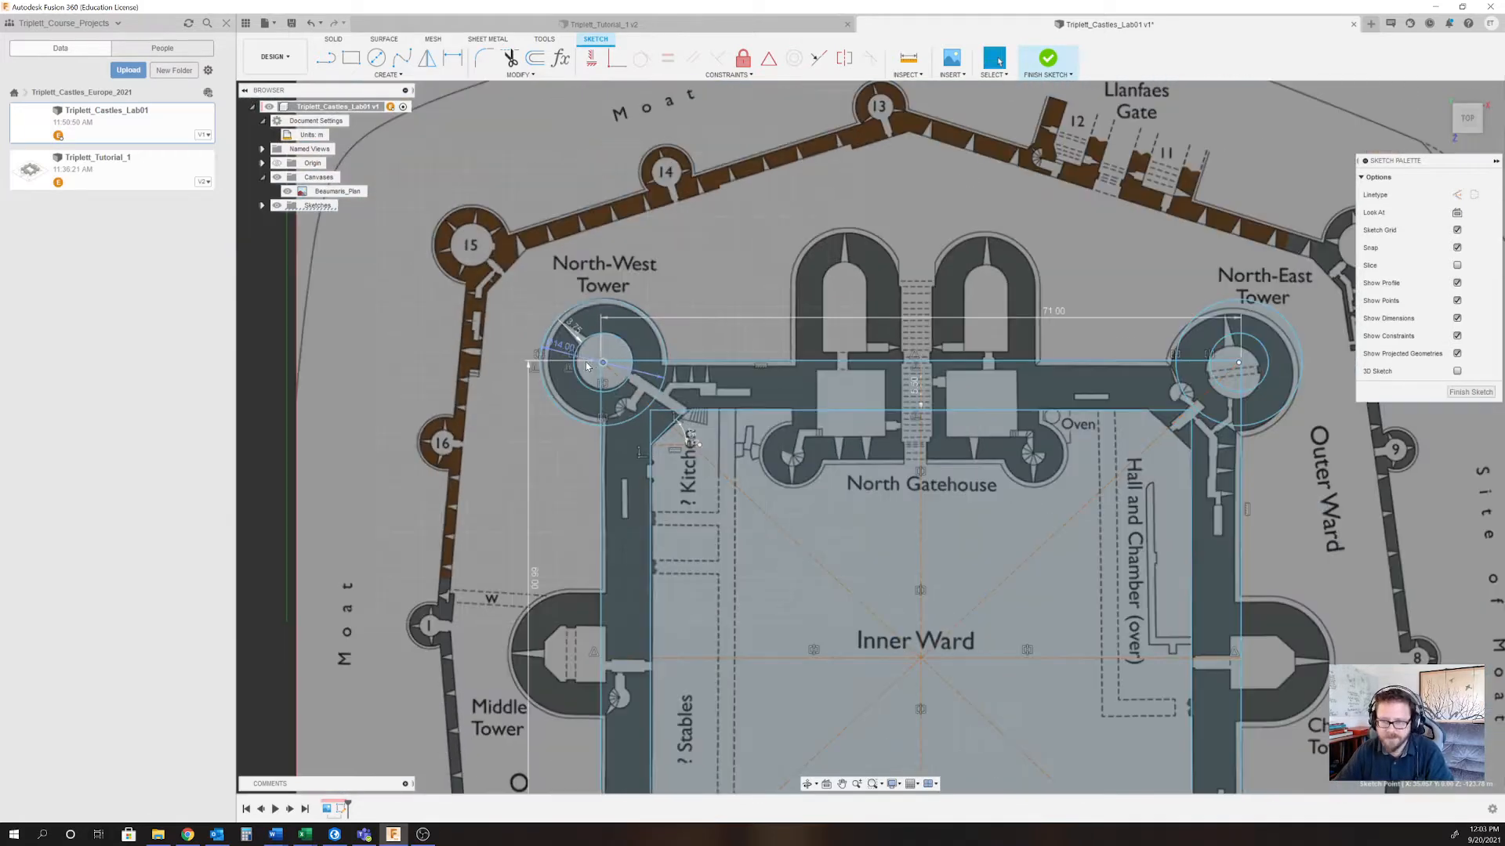
scroll(1208, 384, "up", 8)
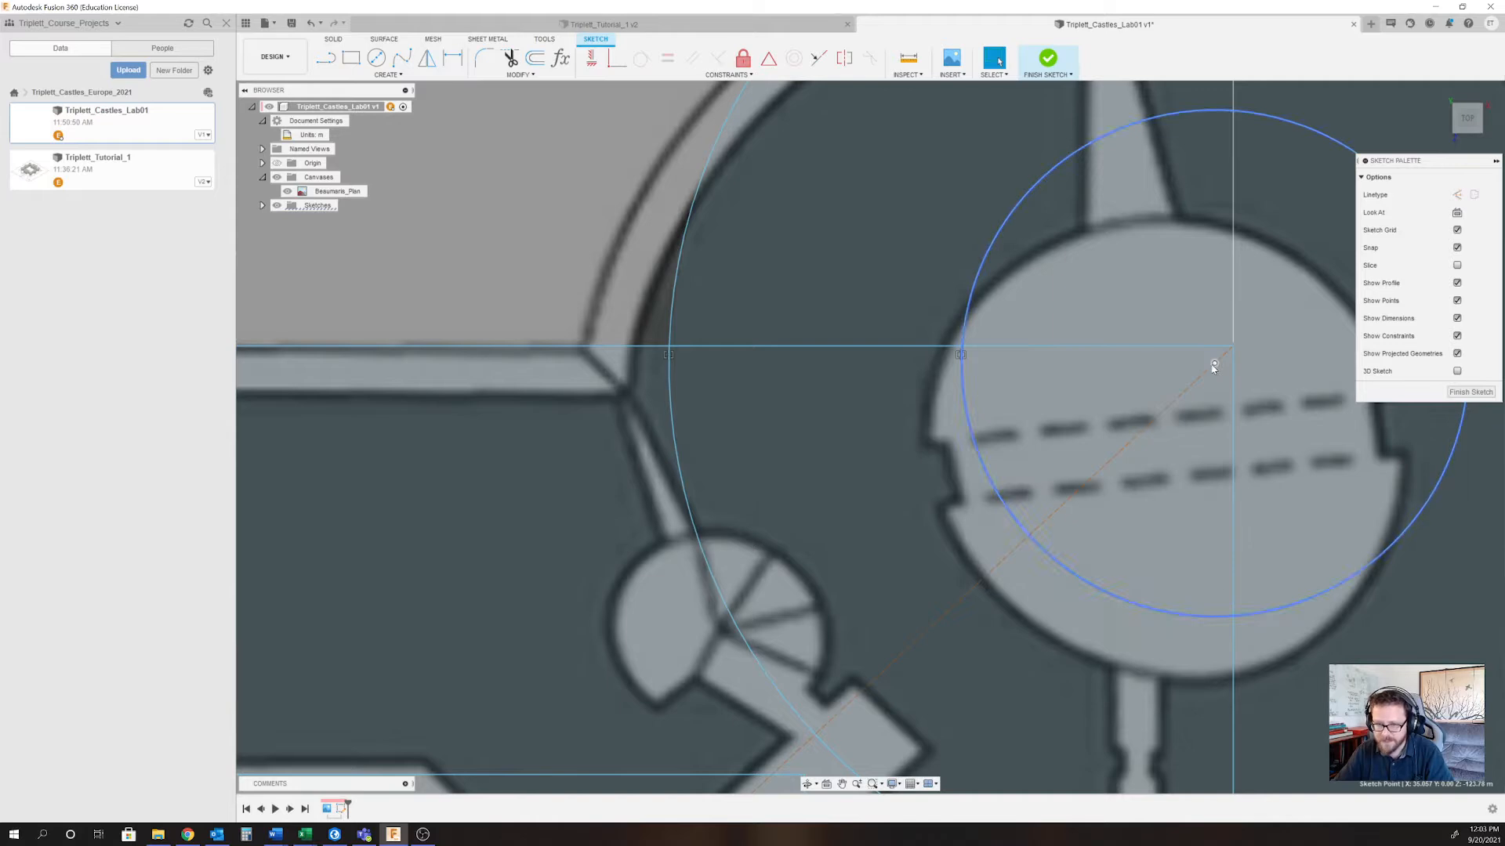
scroll(1211, 364, "down", 6)
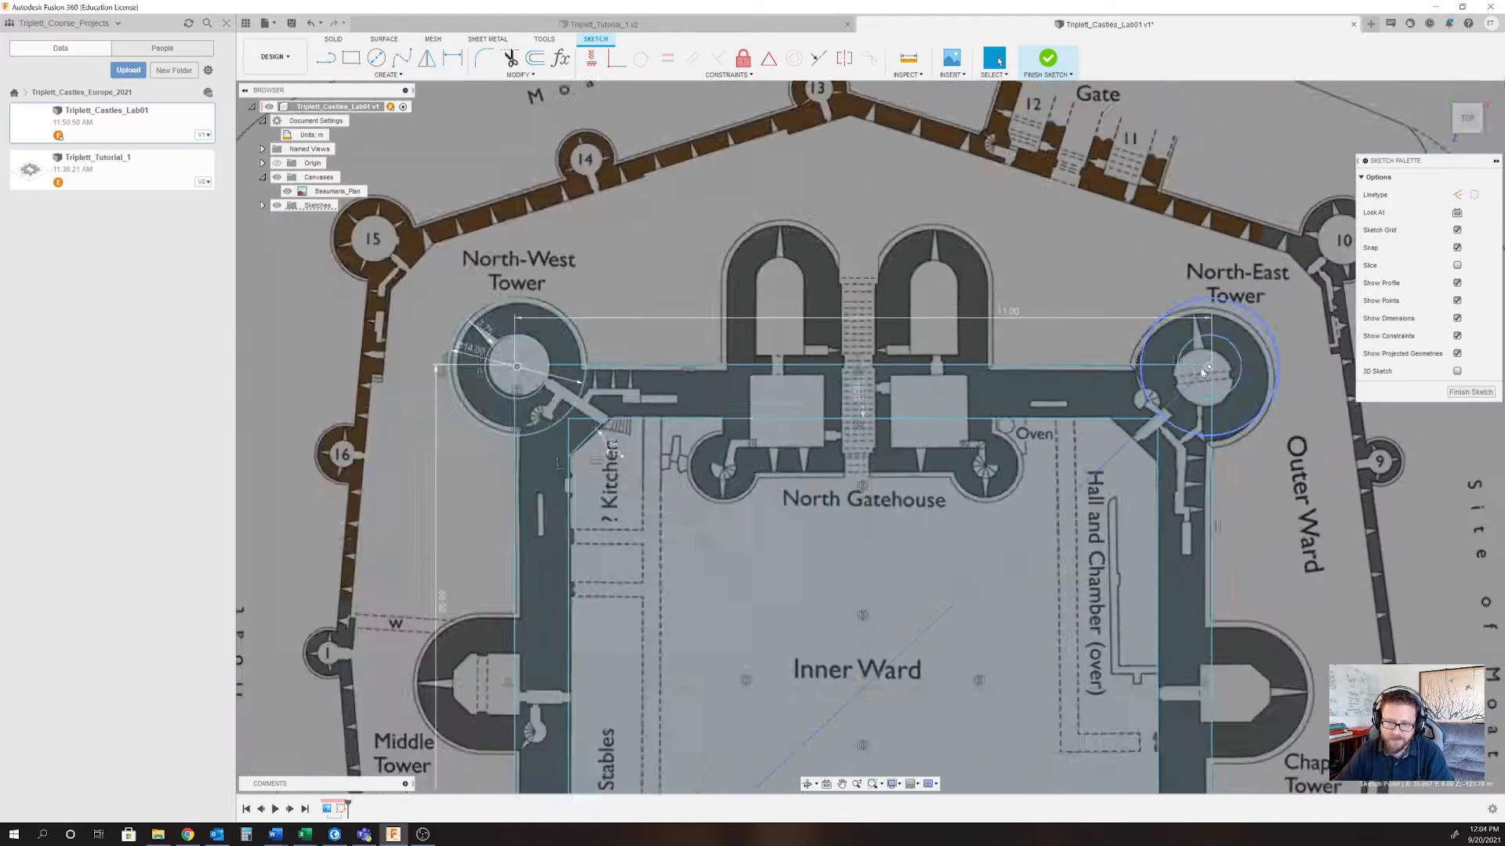
scroll(1199, 764, "up", 10)
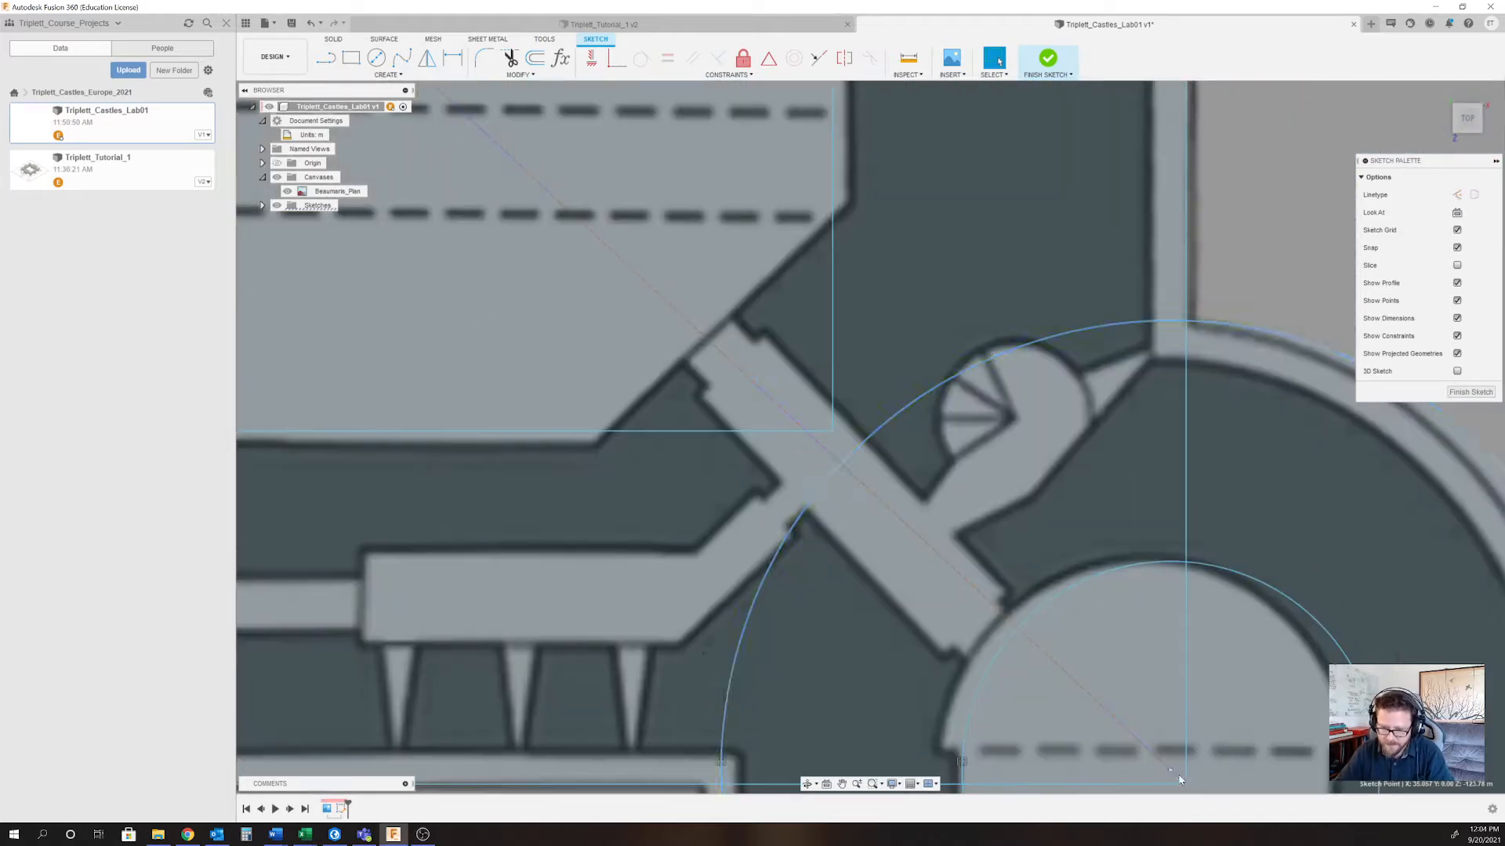
scroll(1173, 774, "down", 8)
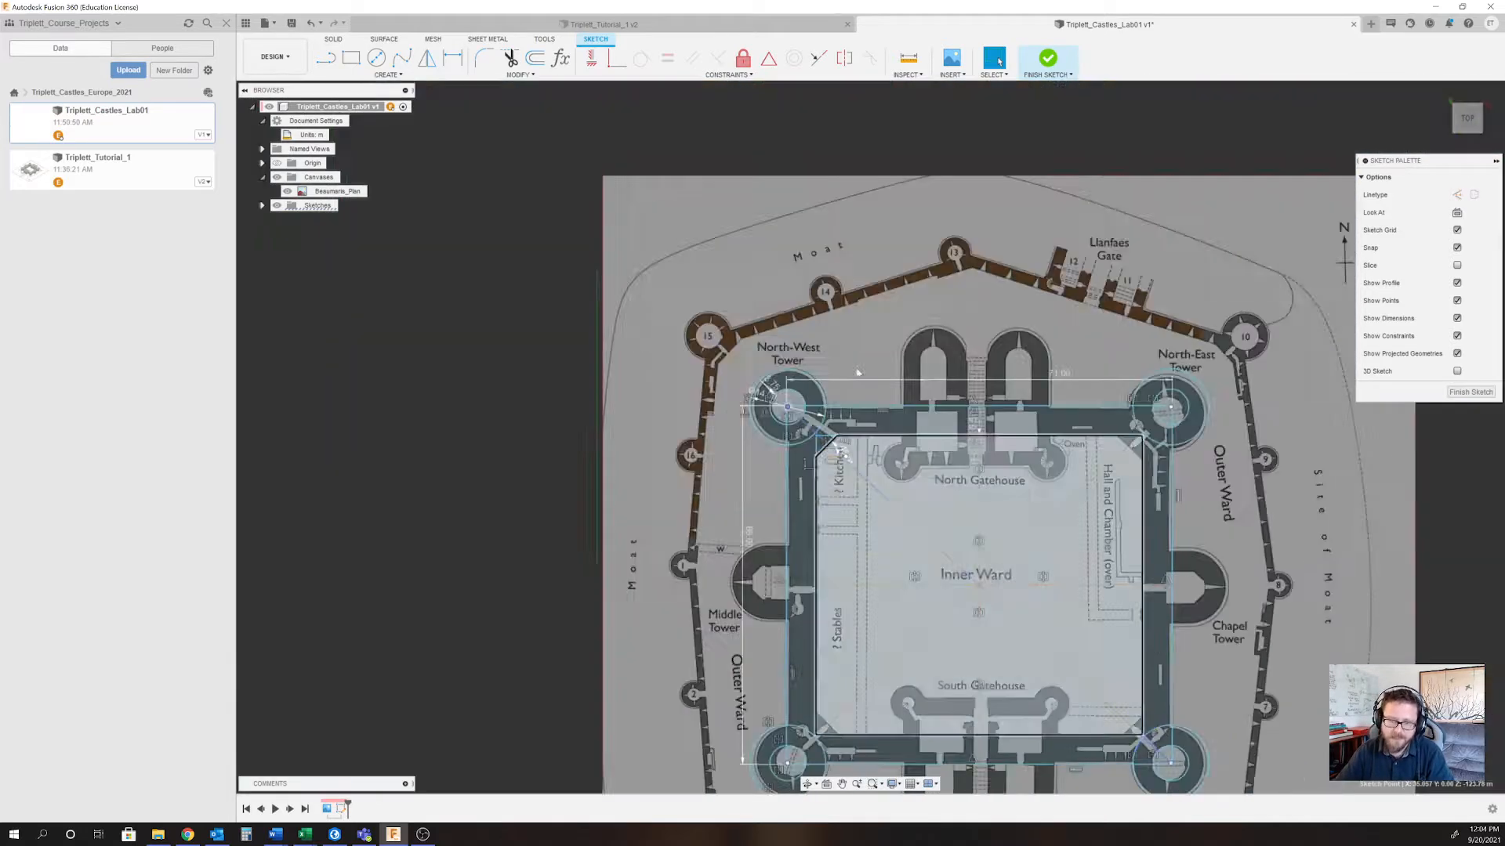
scroll(816, 377, "up", 5)
scroll(817, 377, "up", 5)
scroll(945, 503, "down", 4)
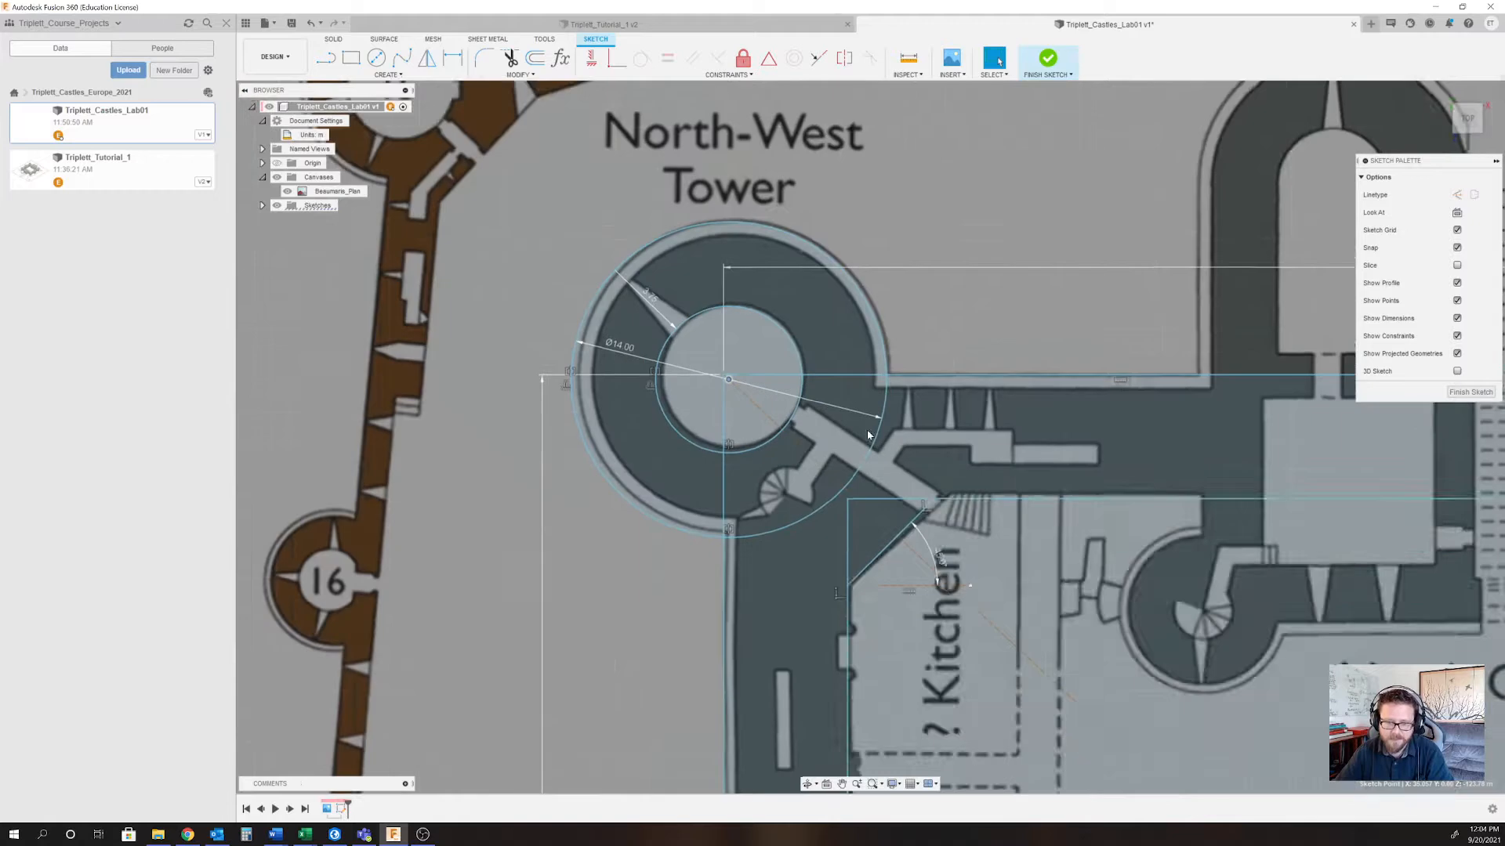
scroll(943, 503, "up", 3)
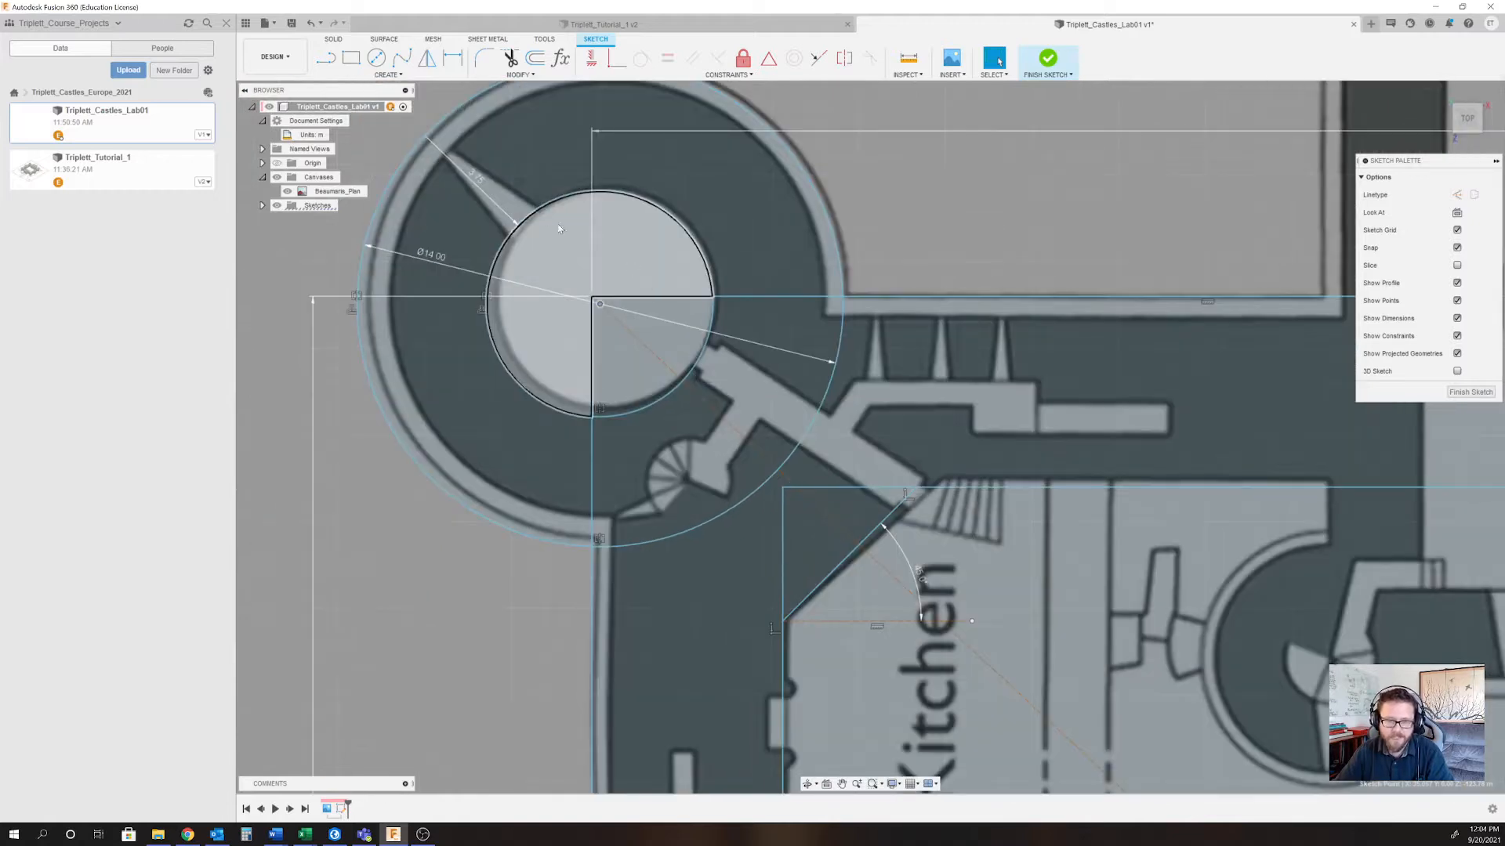
scroll(712, 400, "down", 3)
scroll(709, 400, "up", 3)
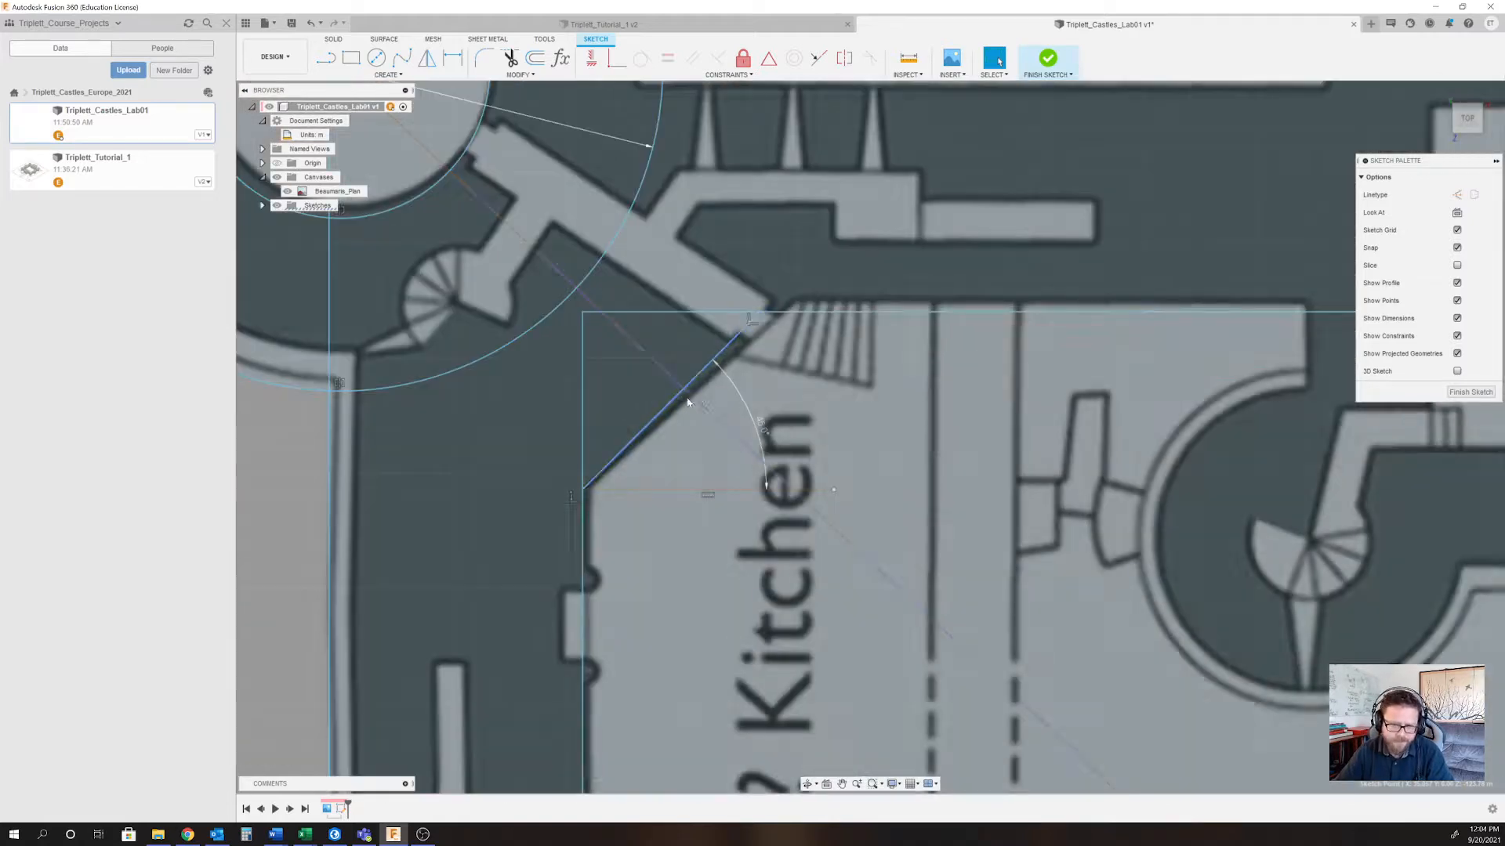
scroll(682, 398, "down", 3)
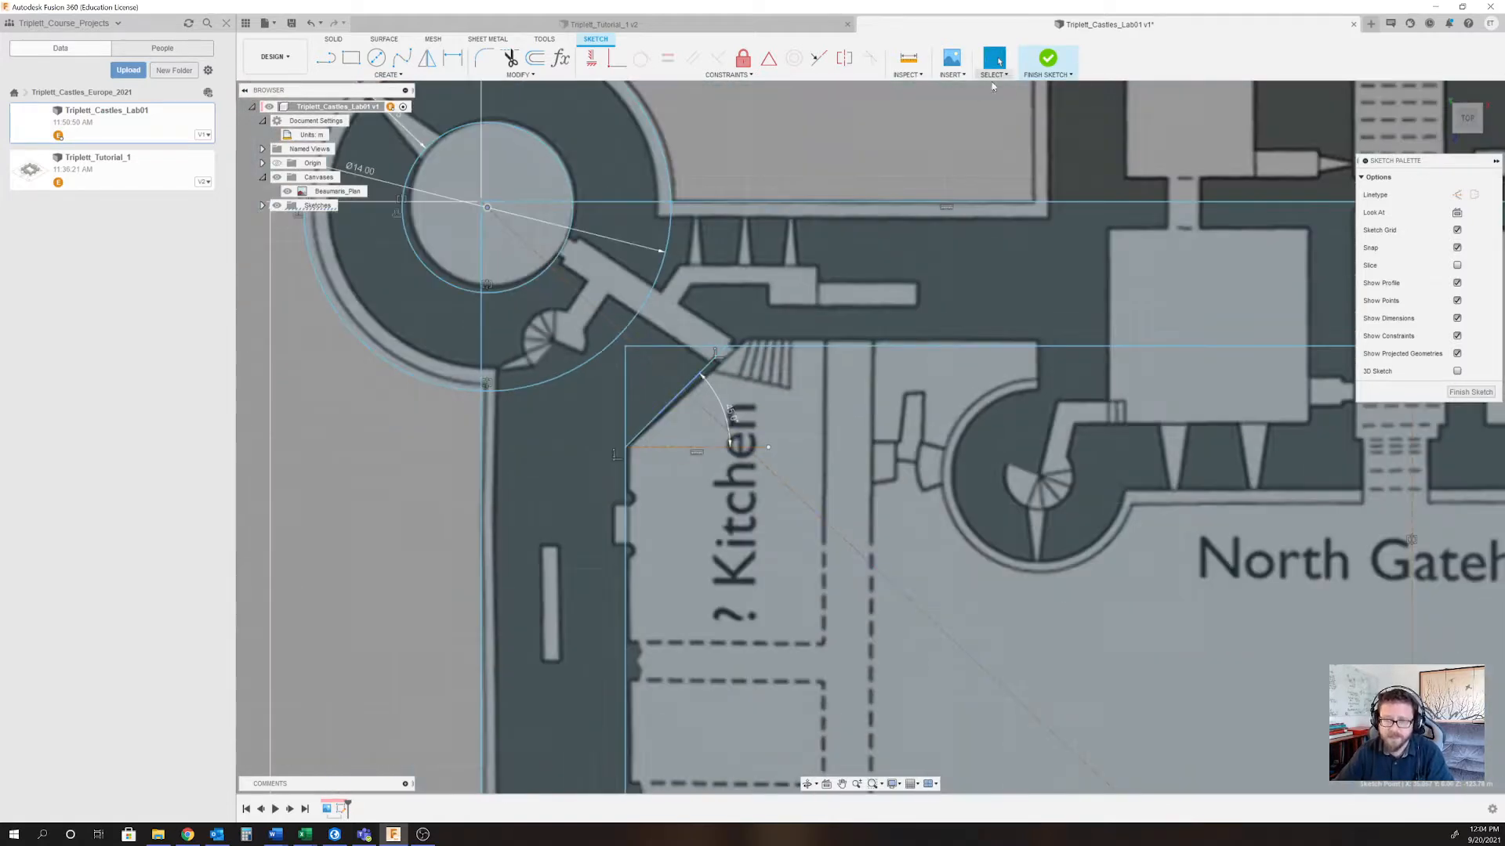
Mirror the 45-degree Kitchen corner line across the horizontal construction centreline onto the inner ward's south-west corner.
scroll(952, 258, "down", 6)
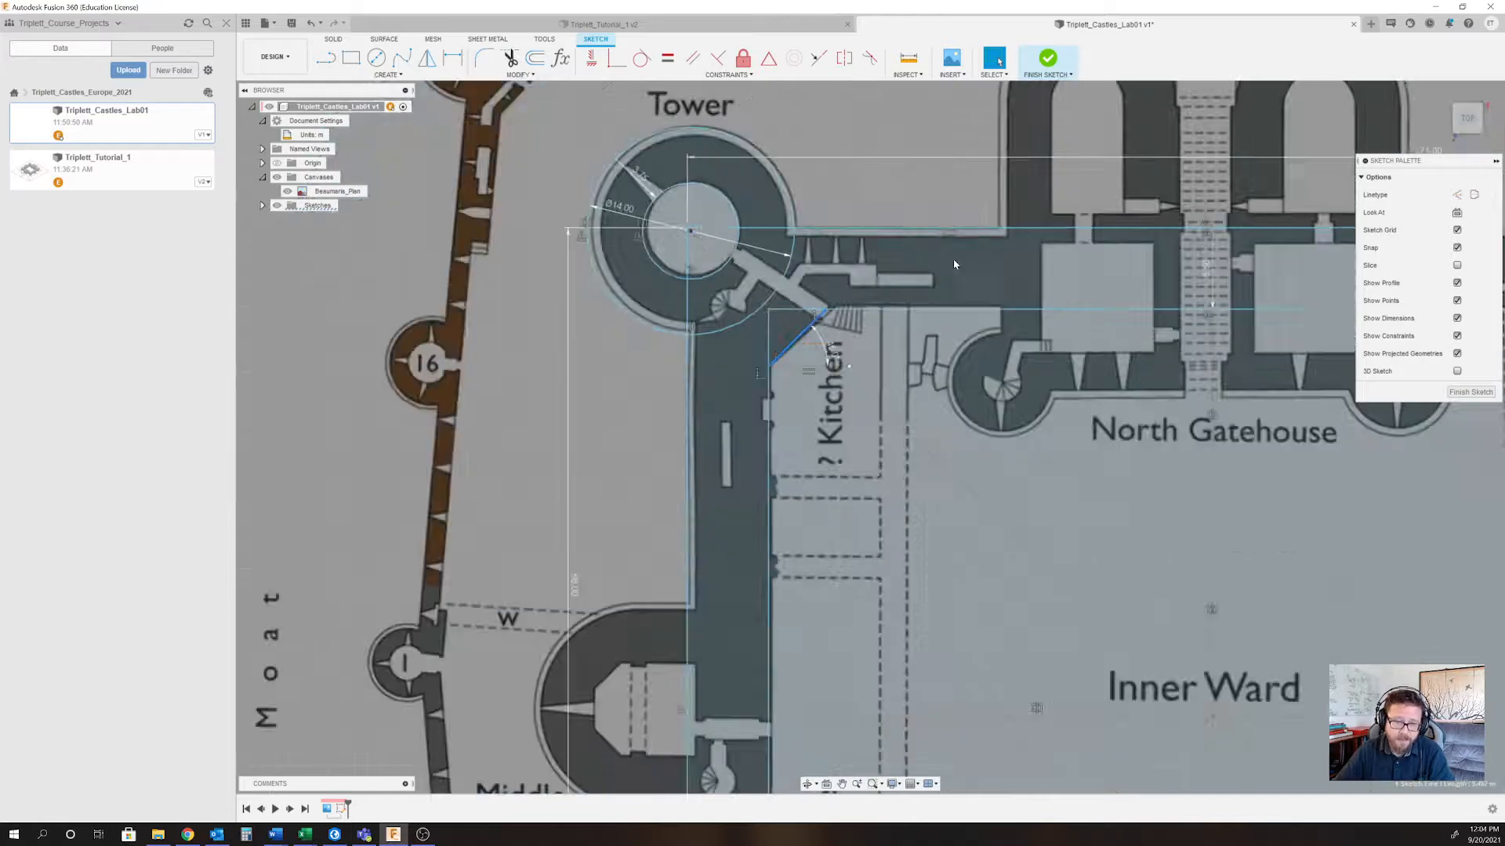
scroll(747, 203, "down", 2)
left_click(427, 57)
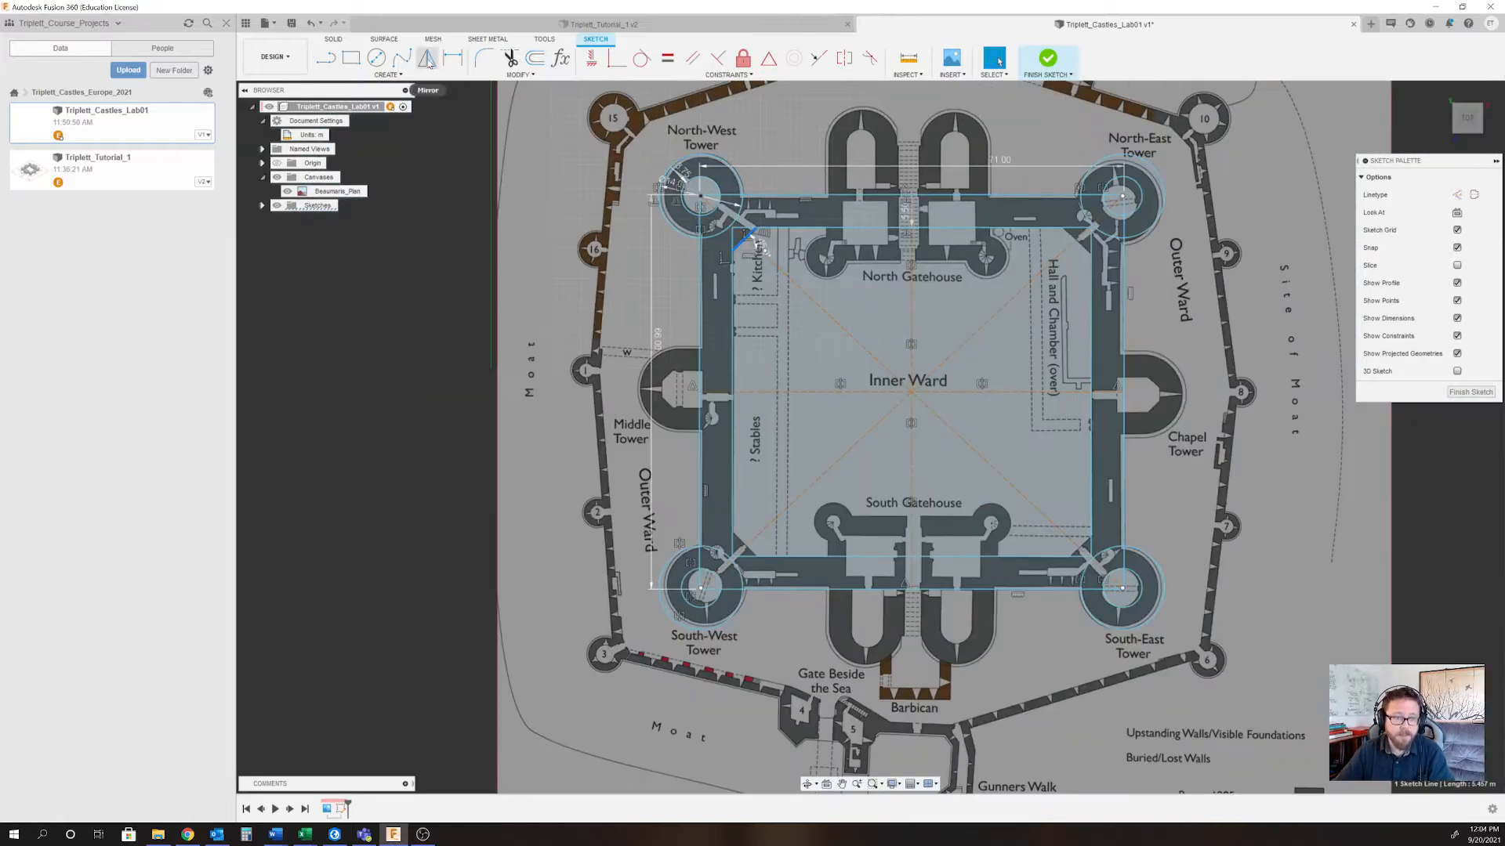
left_click(1418, 195)
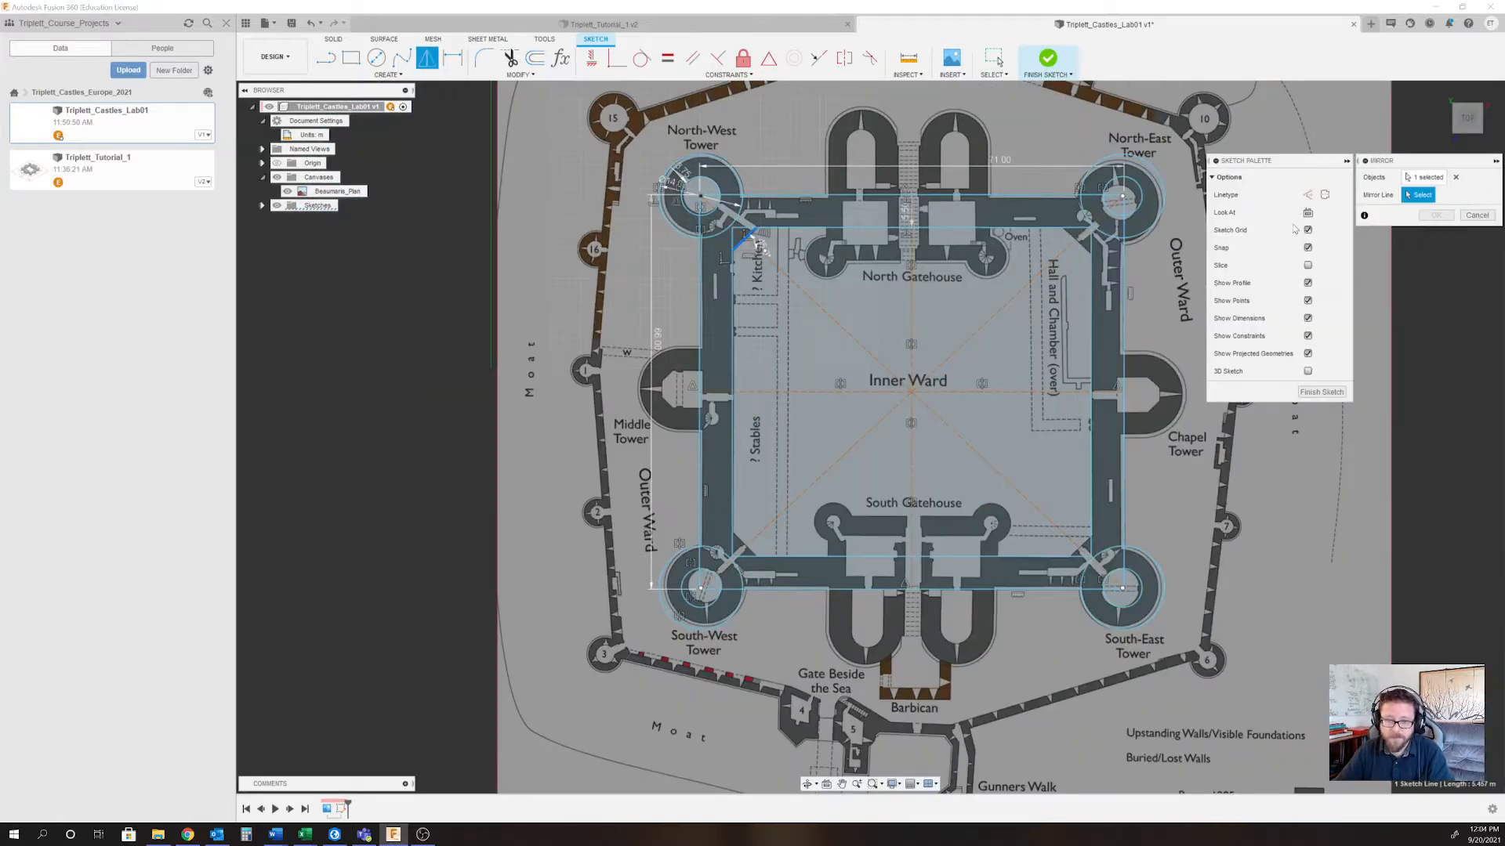
left_click(830, 392)
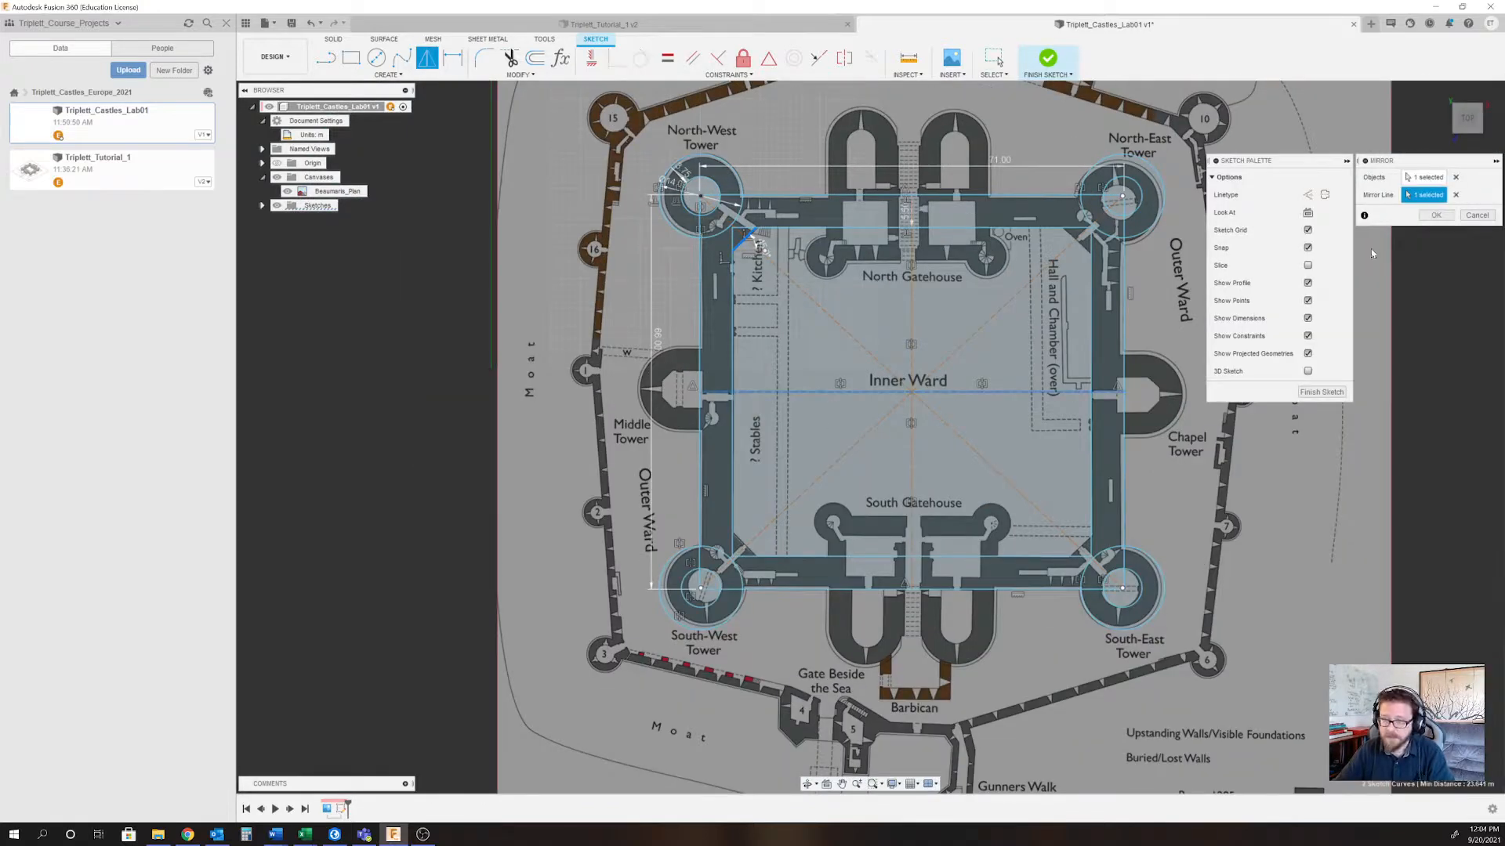
left_click(1435, 214)
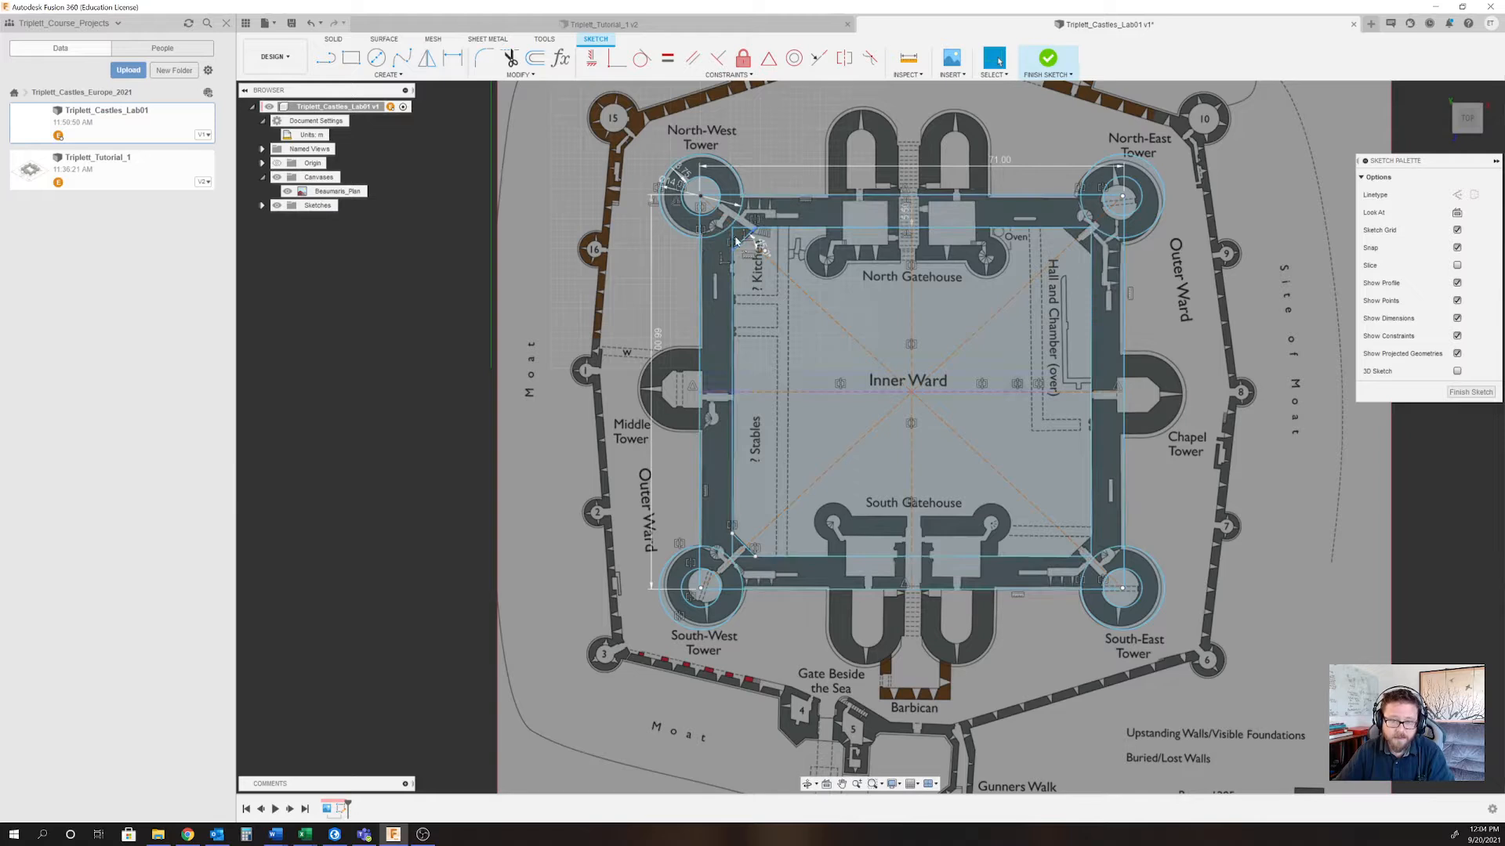
Mirror both western angled corner lines across the vertical construction centreline onto the inner ward's two eastern corners.
left_click(742, 247)
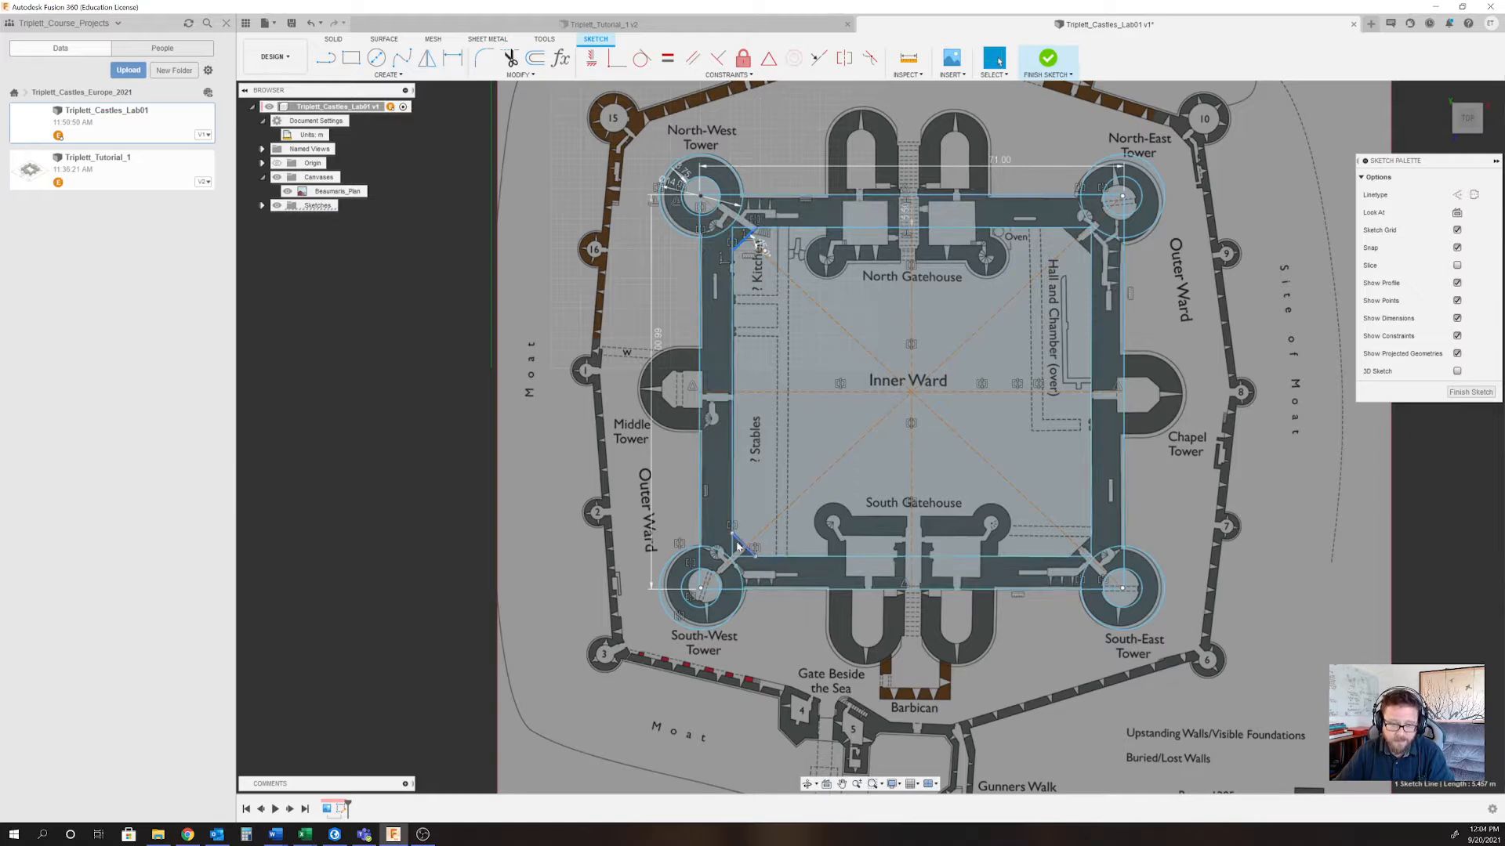
left_click(741, 545, "ctrl")
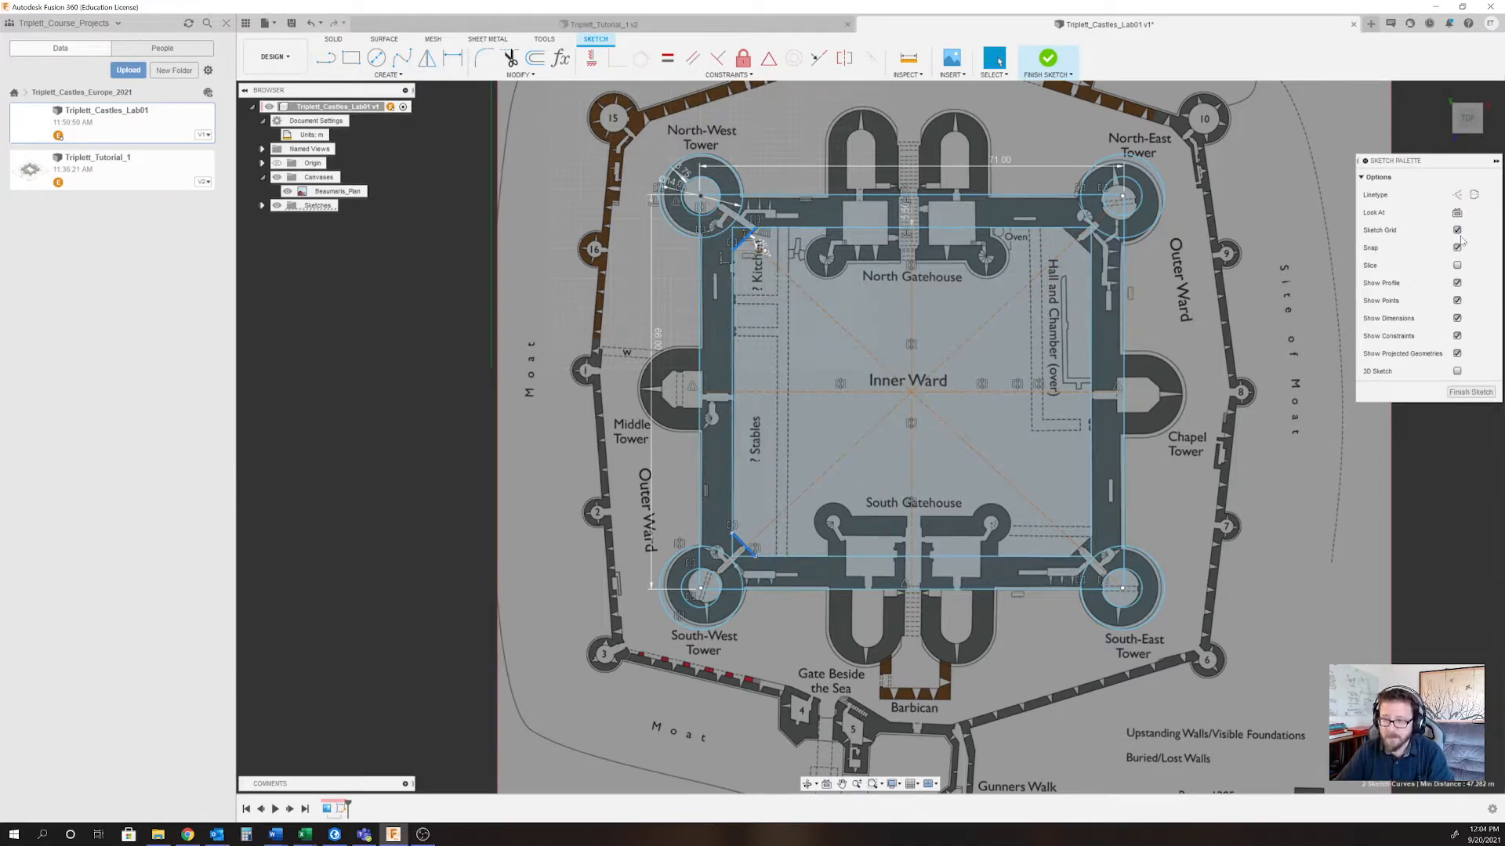
left_click(427, 57)
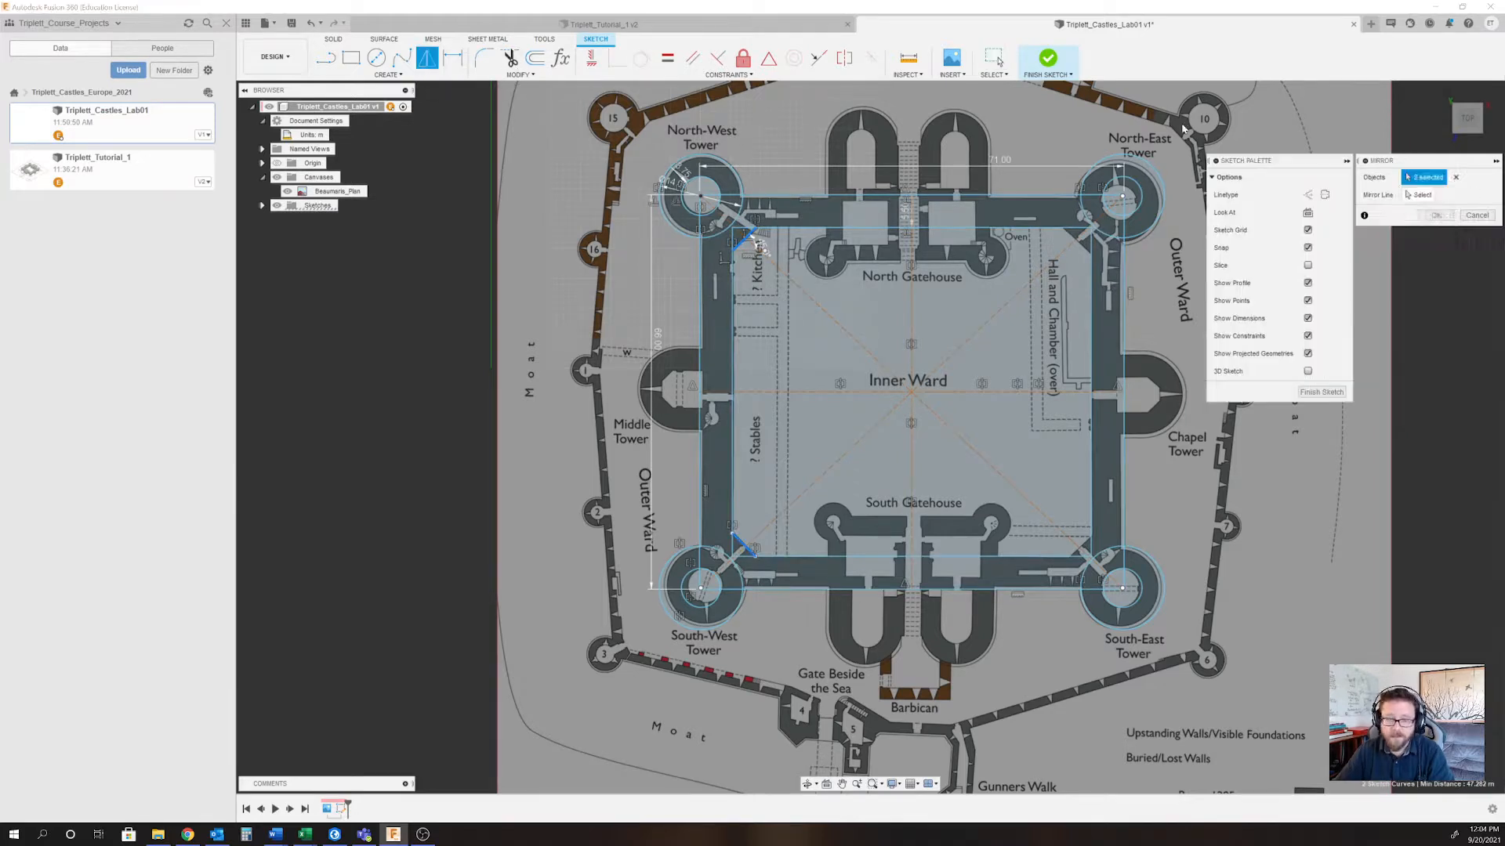
left_click(1420, 196)
left_click(912, 300)
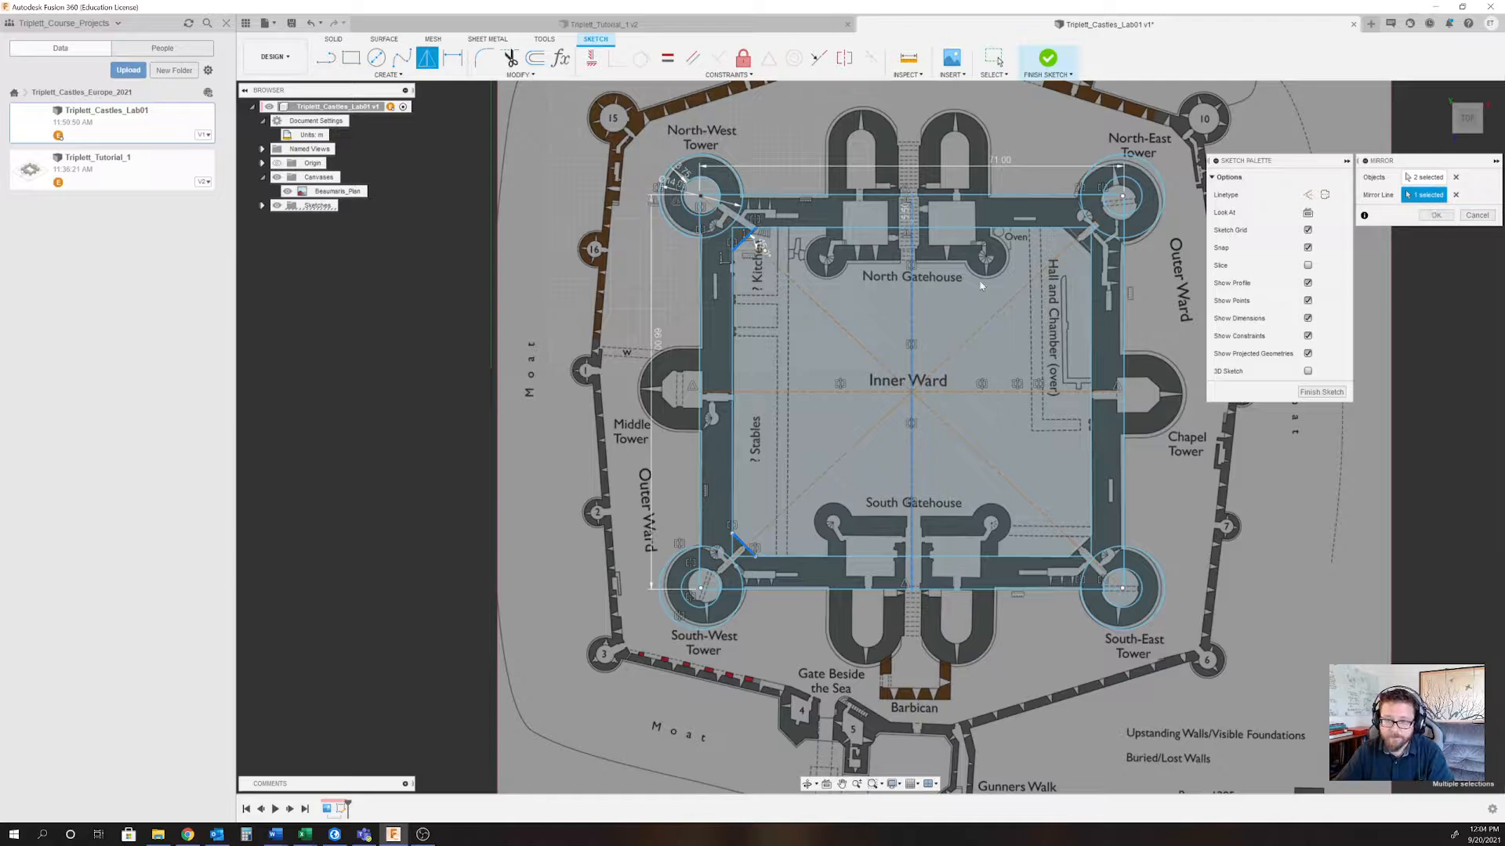
left_click(1436, 215)
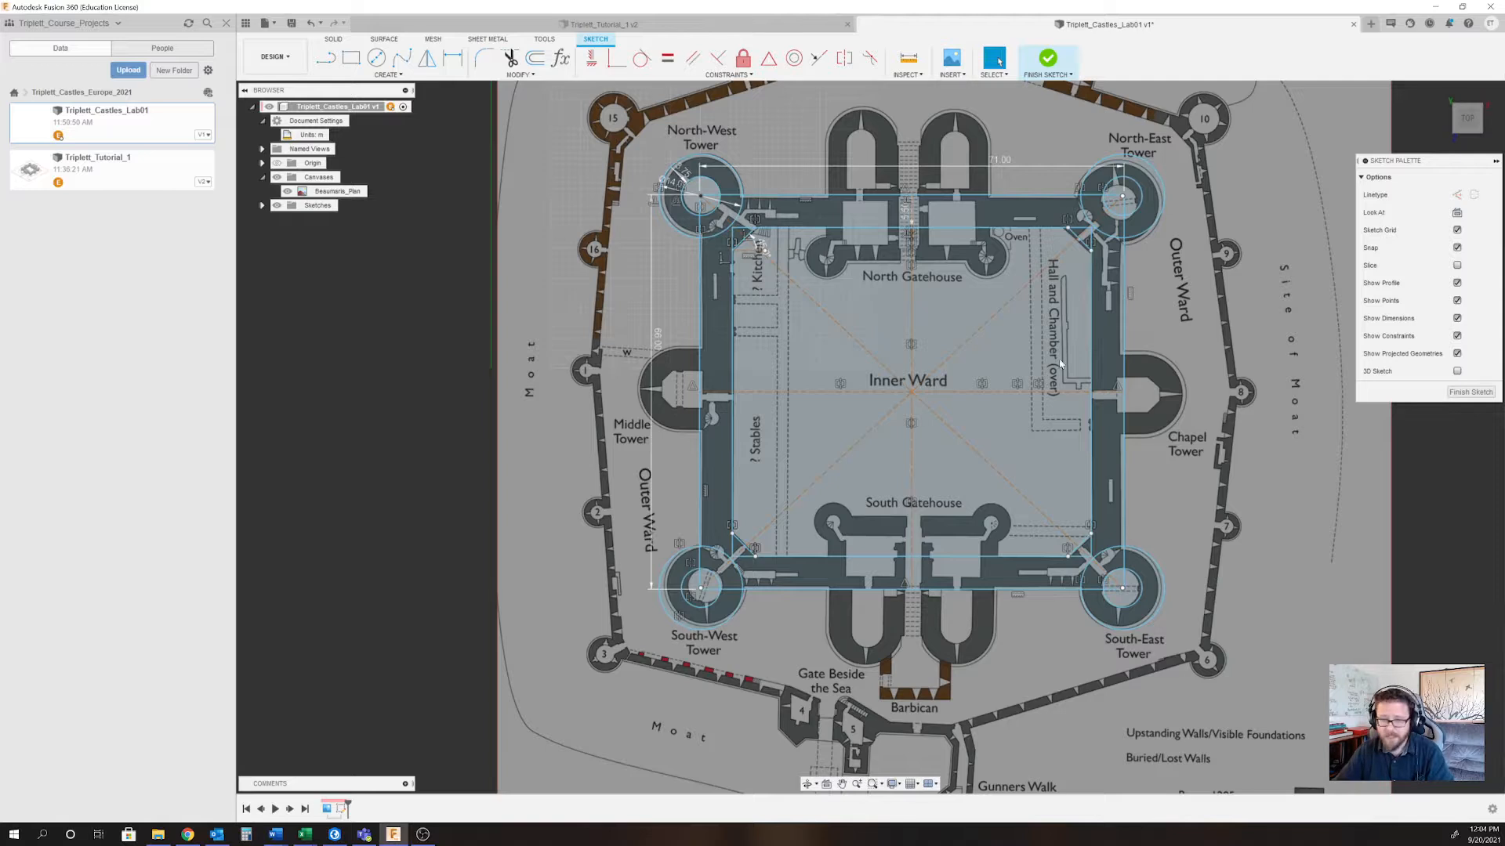
Draw a short horizontal line along the Middle Tower's southern outer edge, from the inner ward's outer wall line to the curve's start.
scroll(862, 392, "down", 2)
scroll(675, 410, "up", 6)
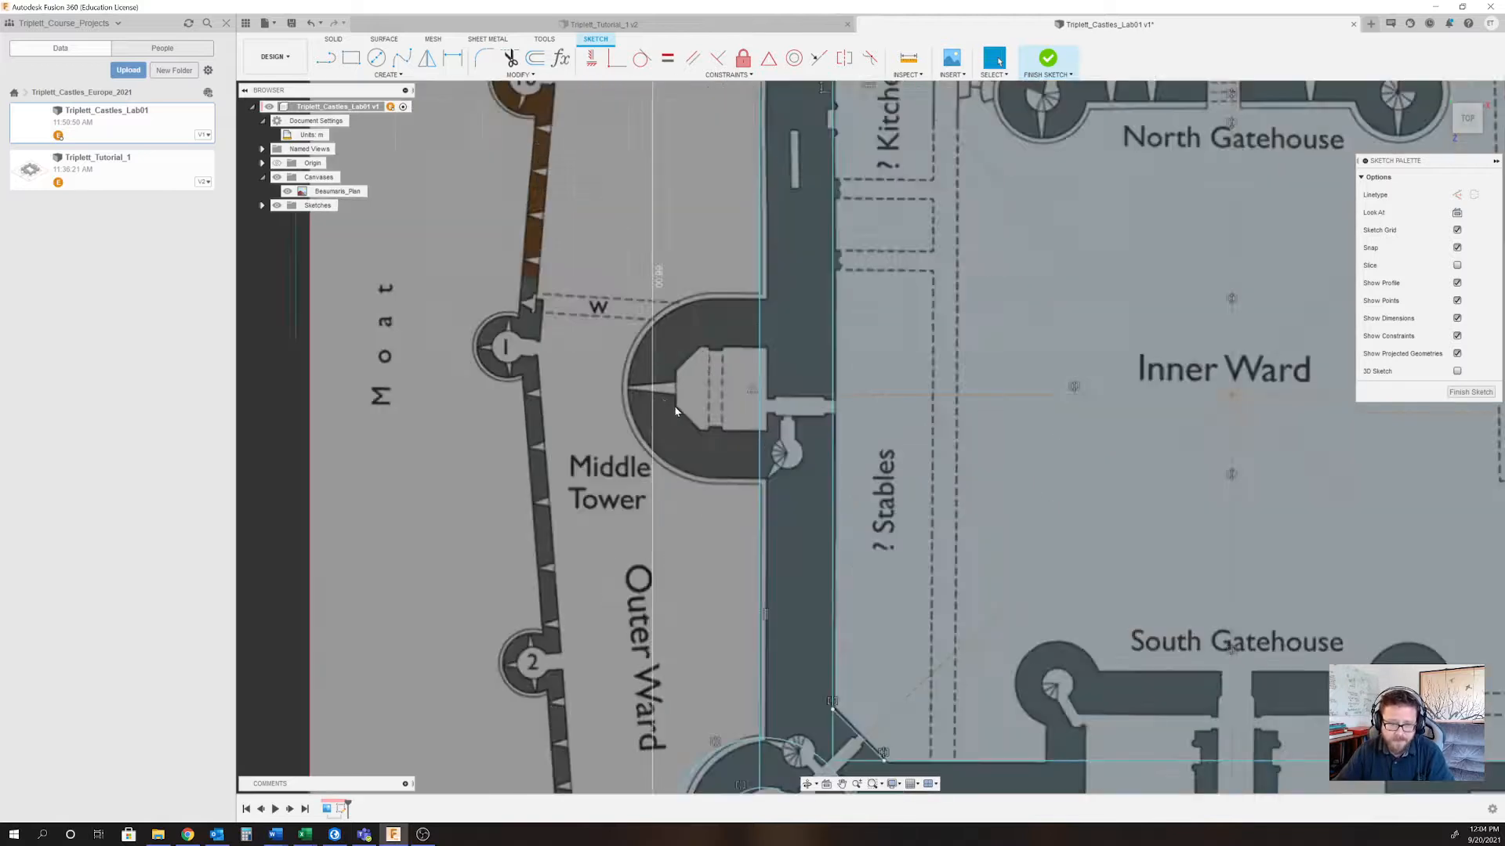
scroll(799, 313, "up", 5)
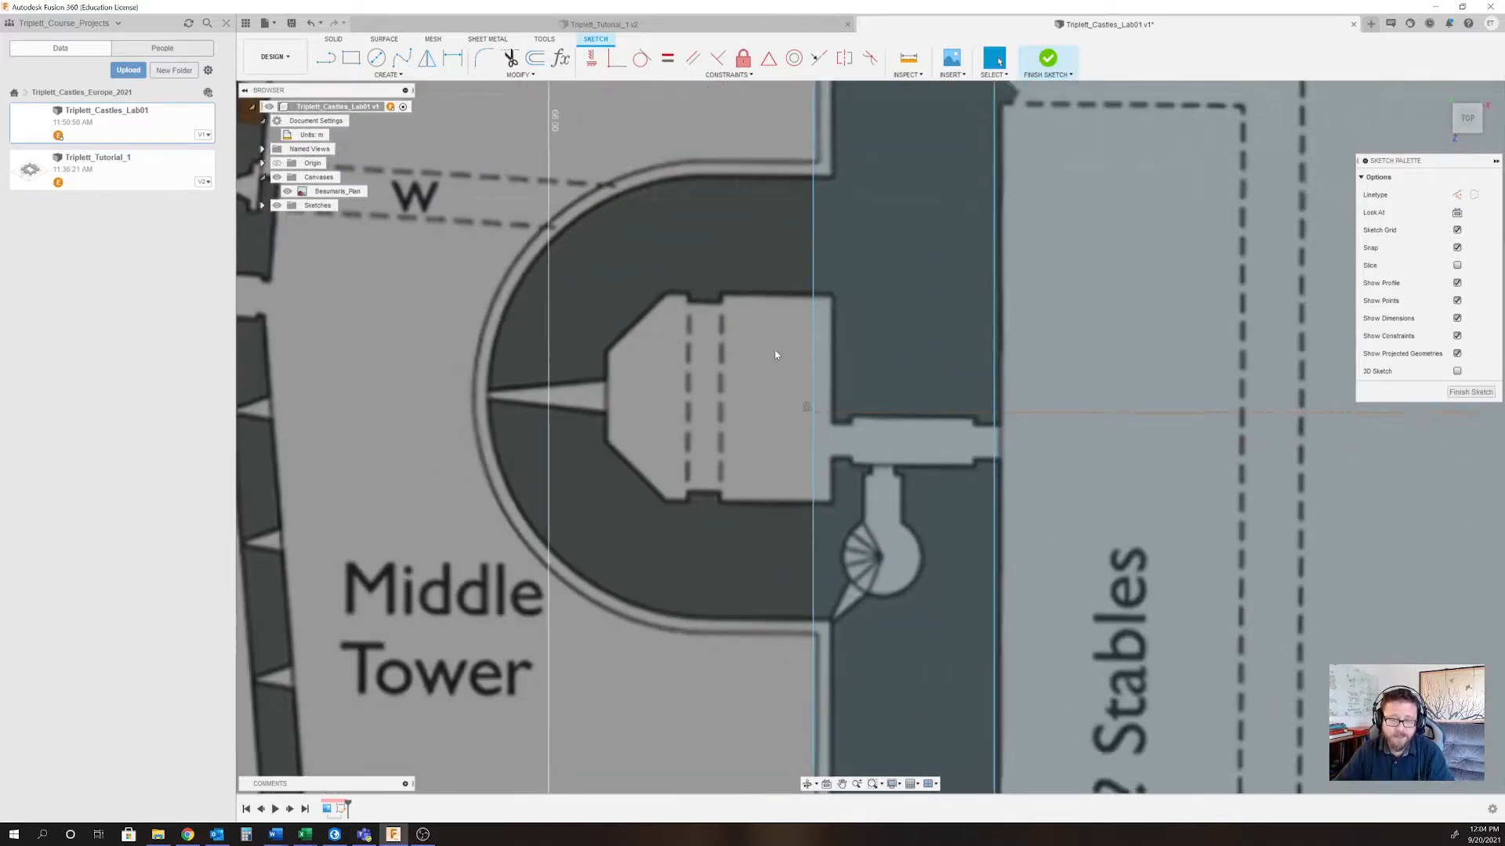
middle_click_drag(775, 355, 866, 324)
scroll(875, 366, "up", 1)
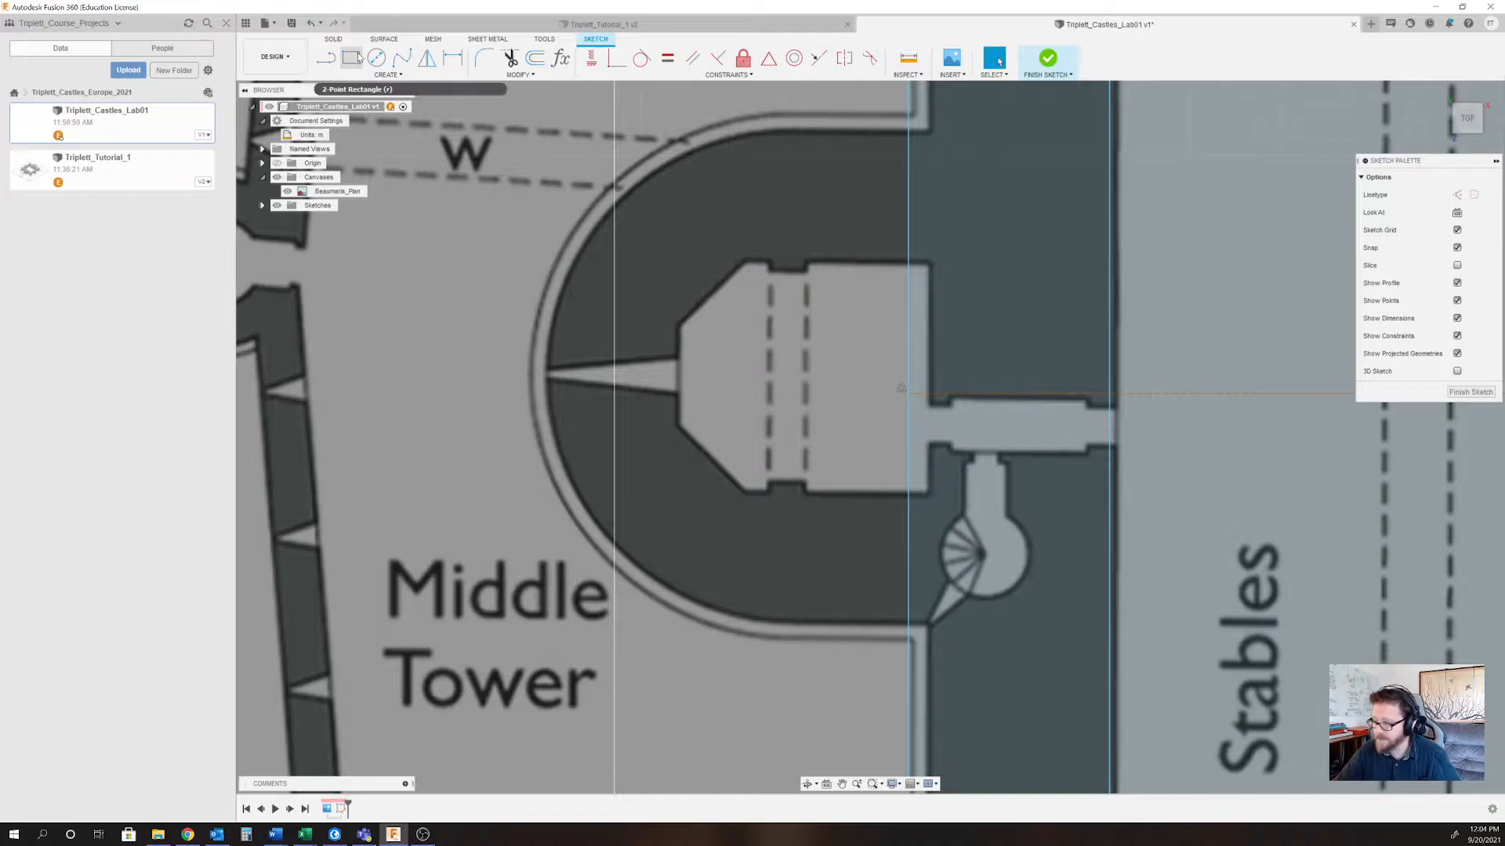
left_click(329, 61)
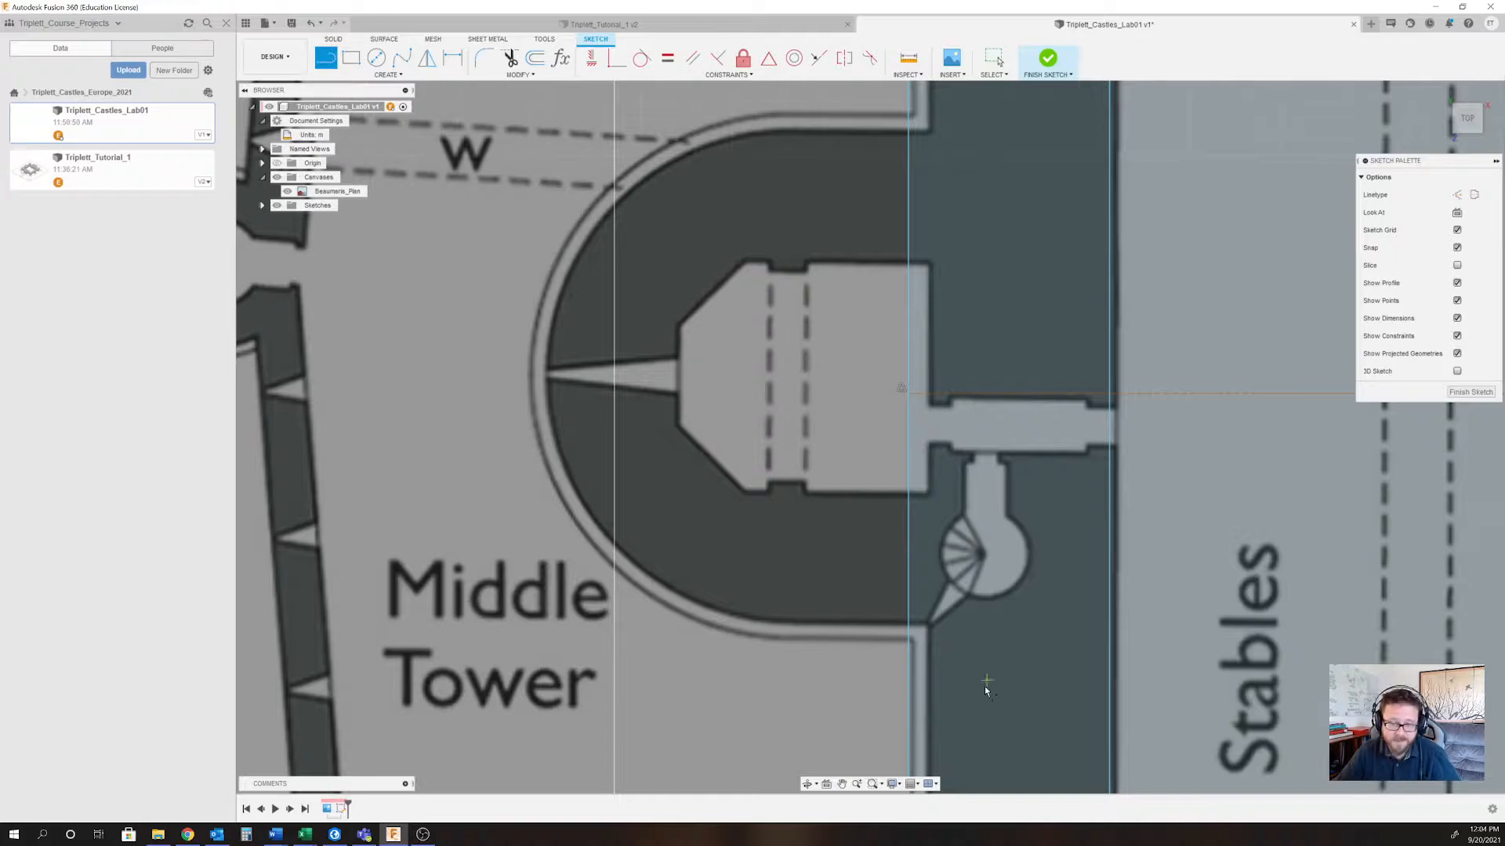
left_click(909, 637)
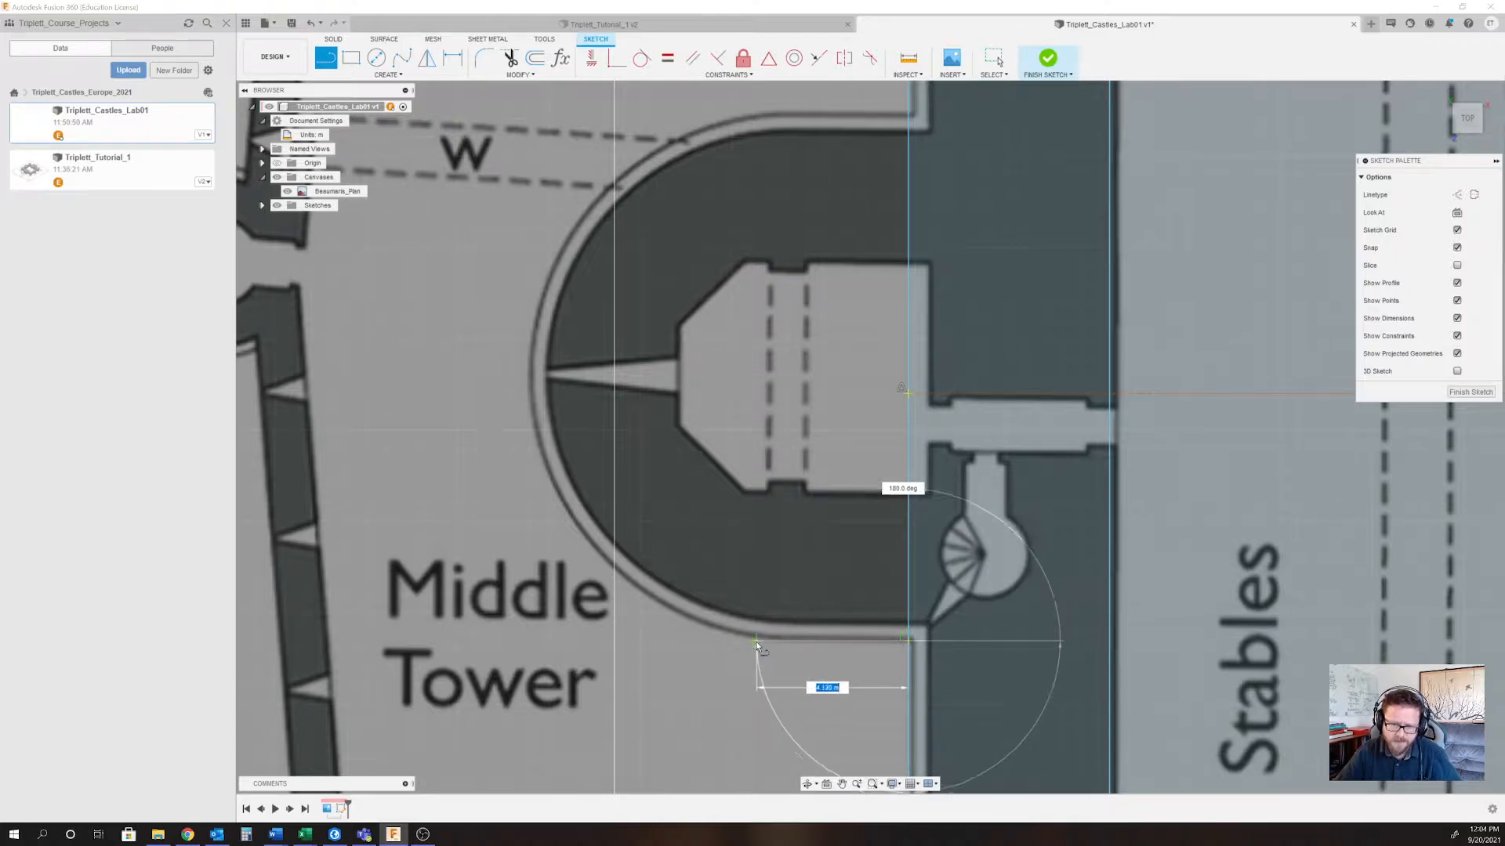
left_click(745, 642)
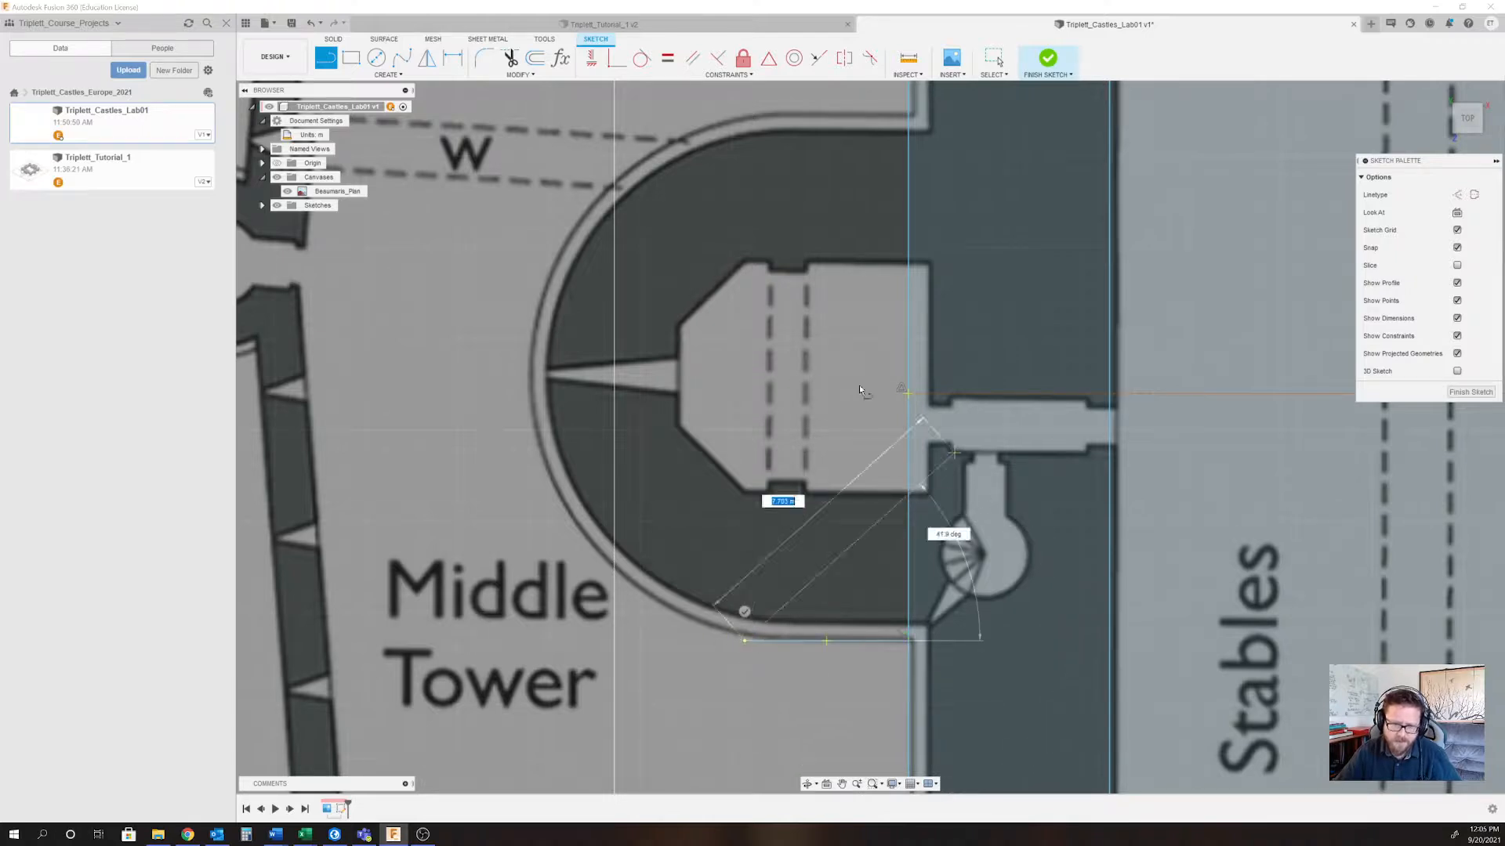
key("Escape")
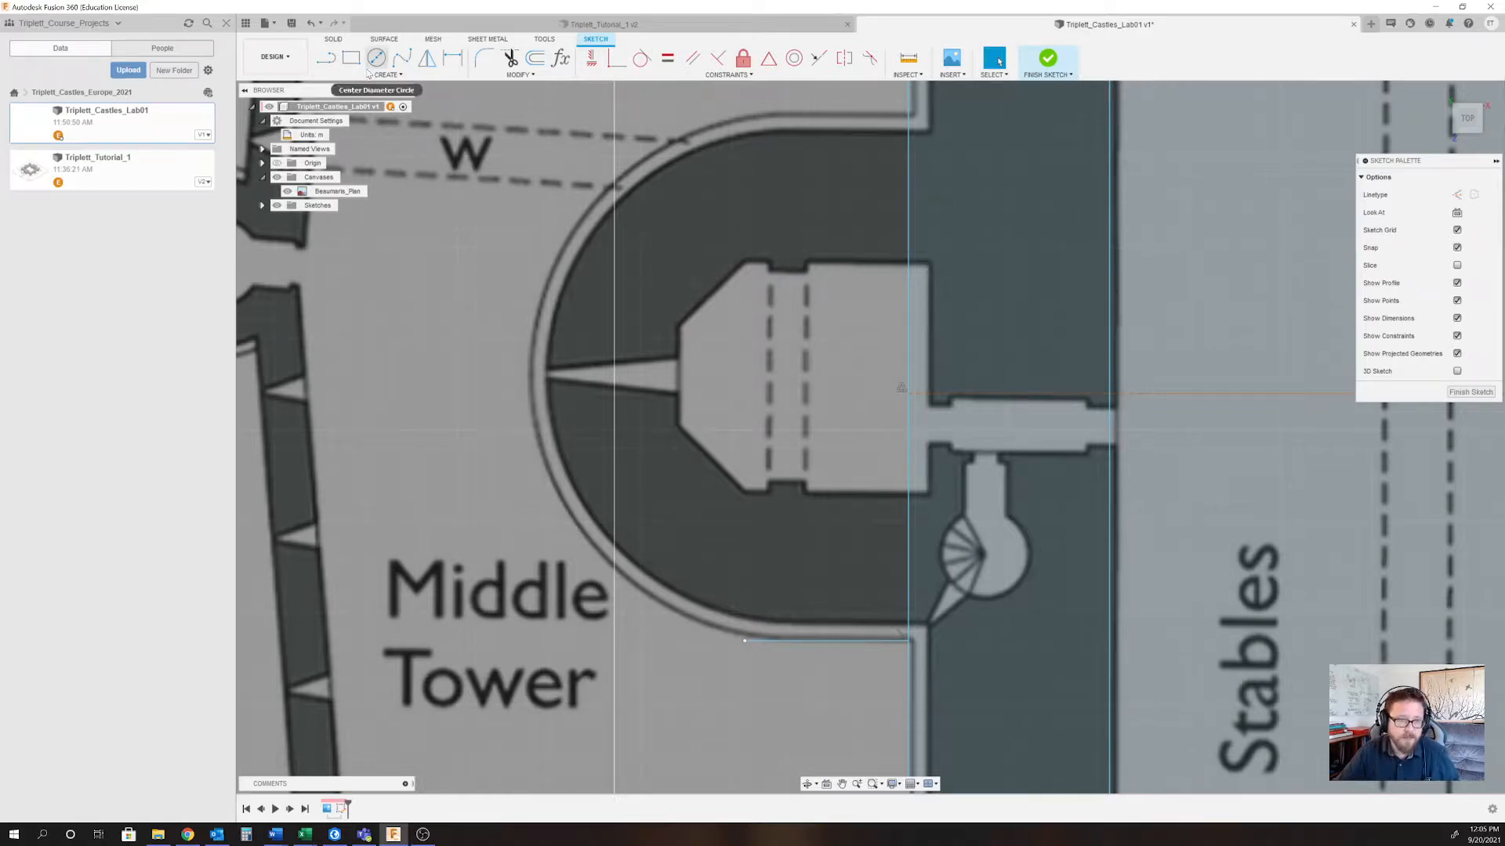
Draw a three-point arc around the Middle Tower's rounded outer edge, starting at the free end of the southern line.
left_click(394, 75)
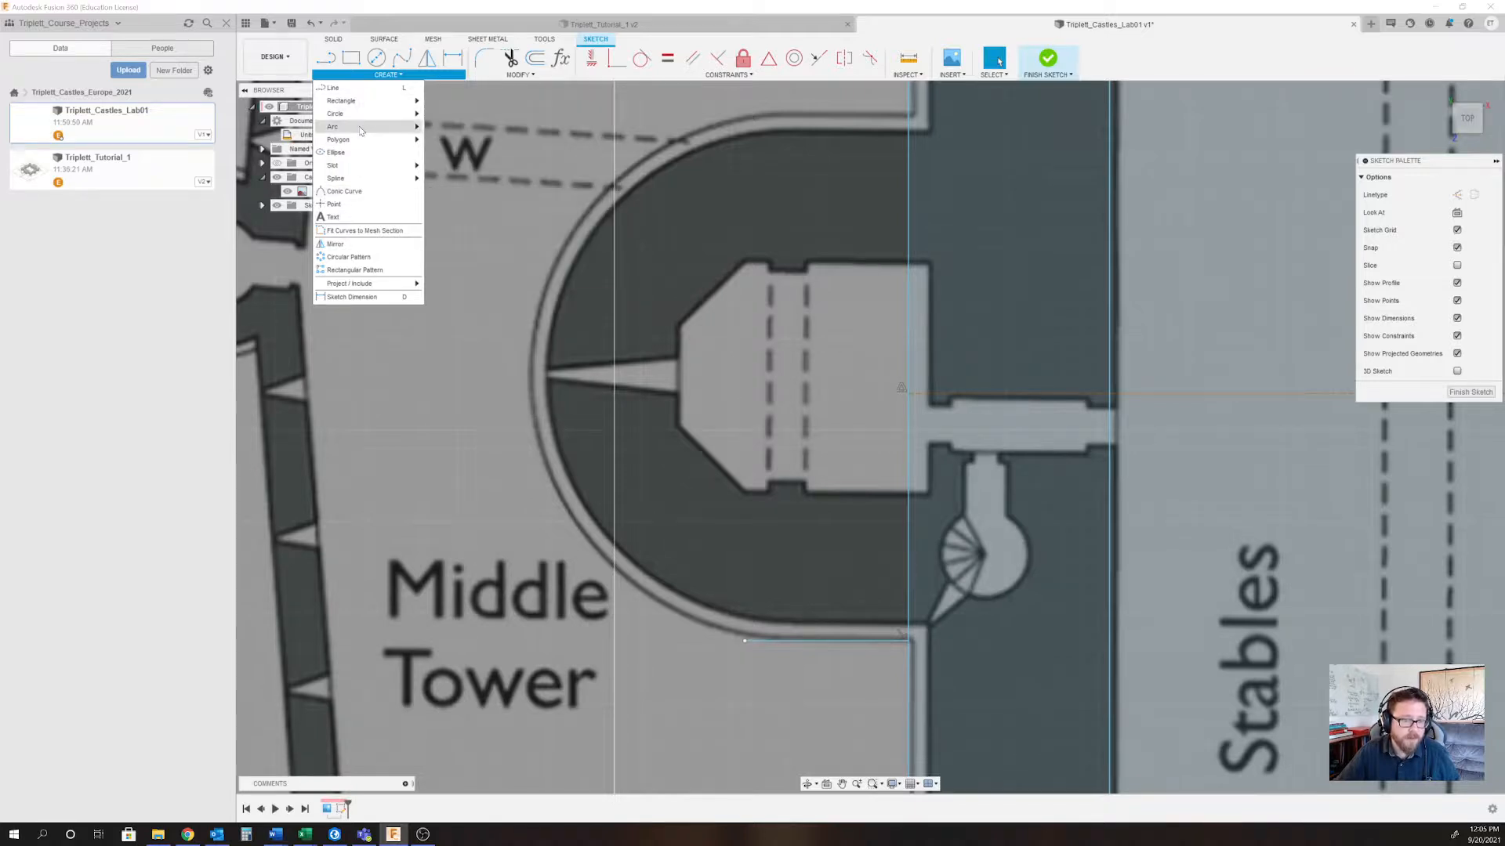
mouse_move(361, 130)
left_click(465, 127)
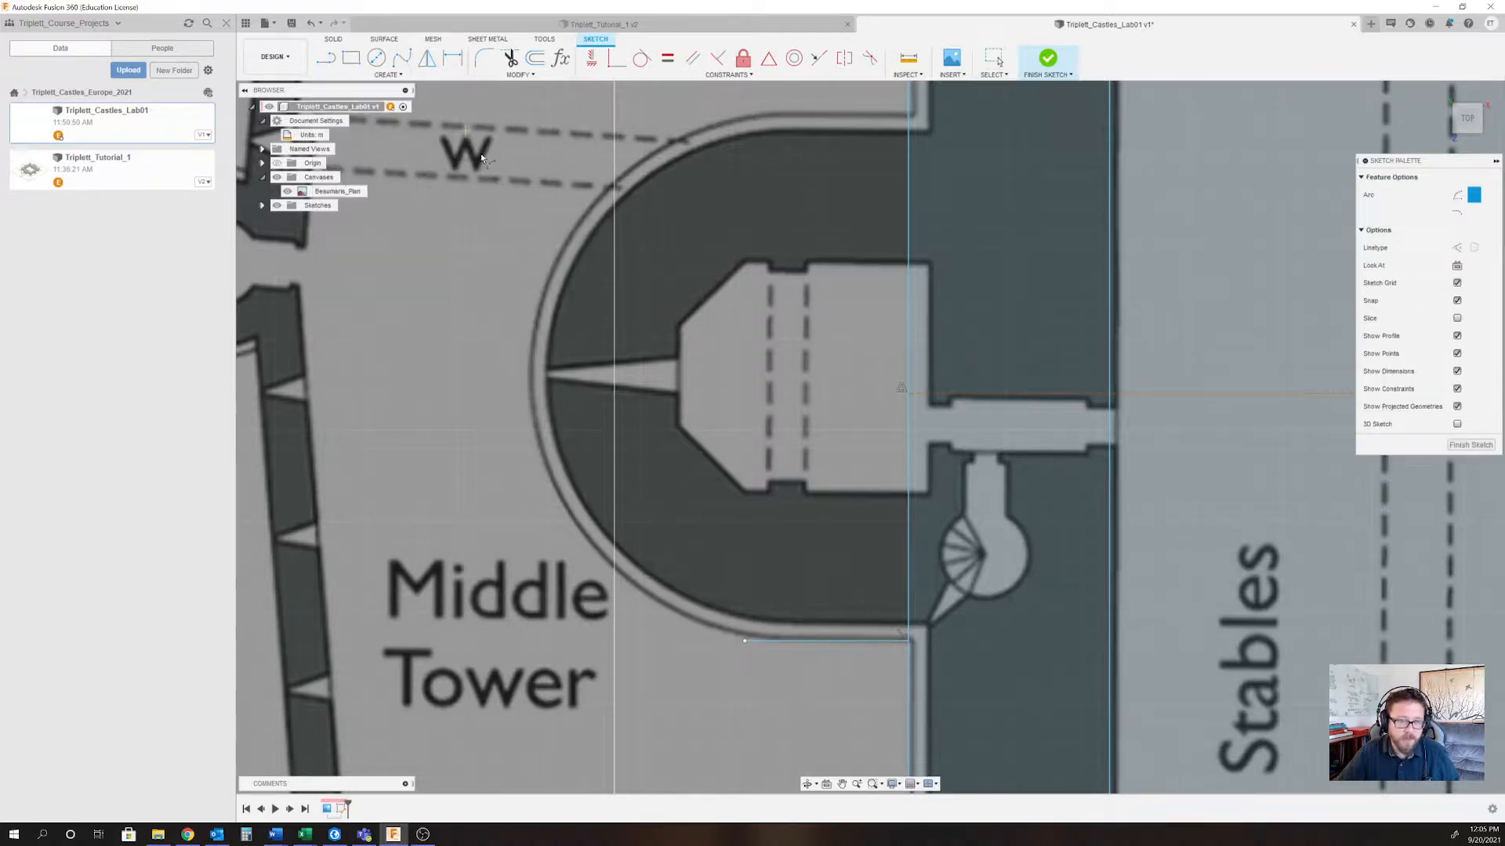
left_click(744, 642)
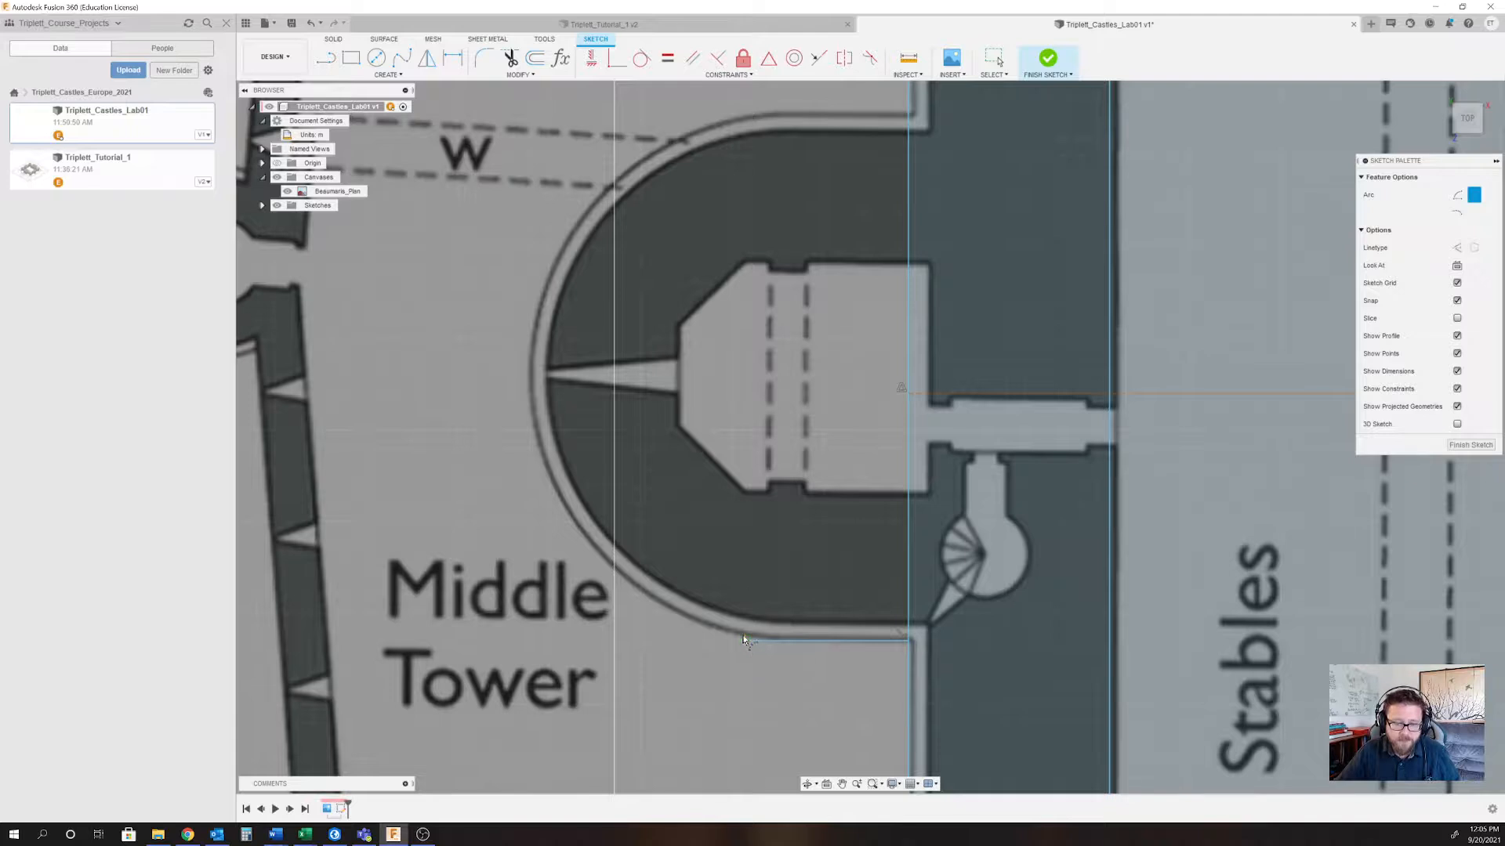
left_click(746, 109)
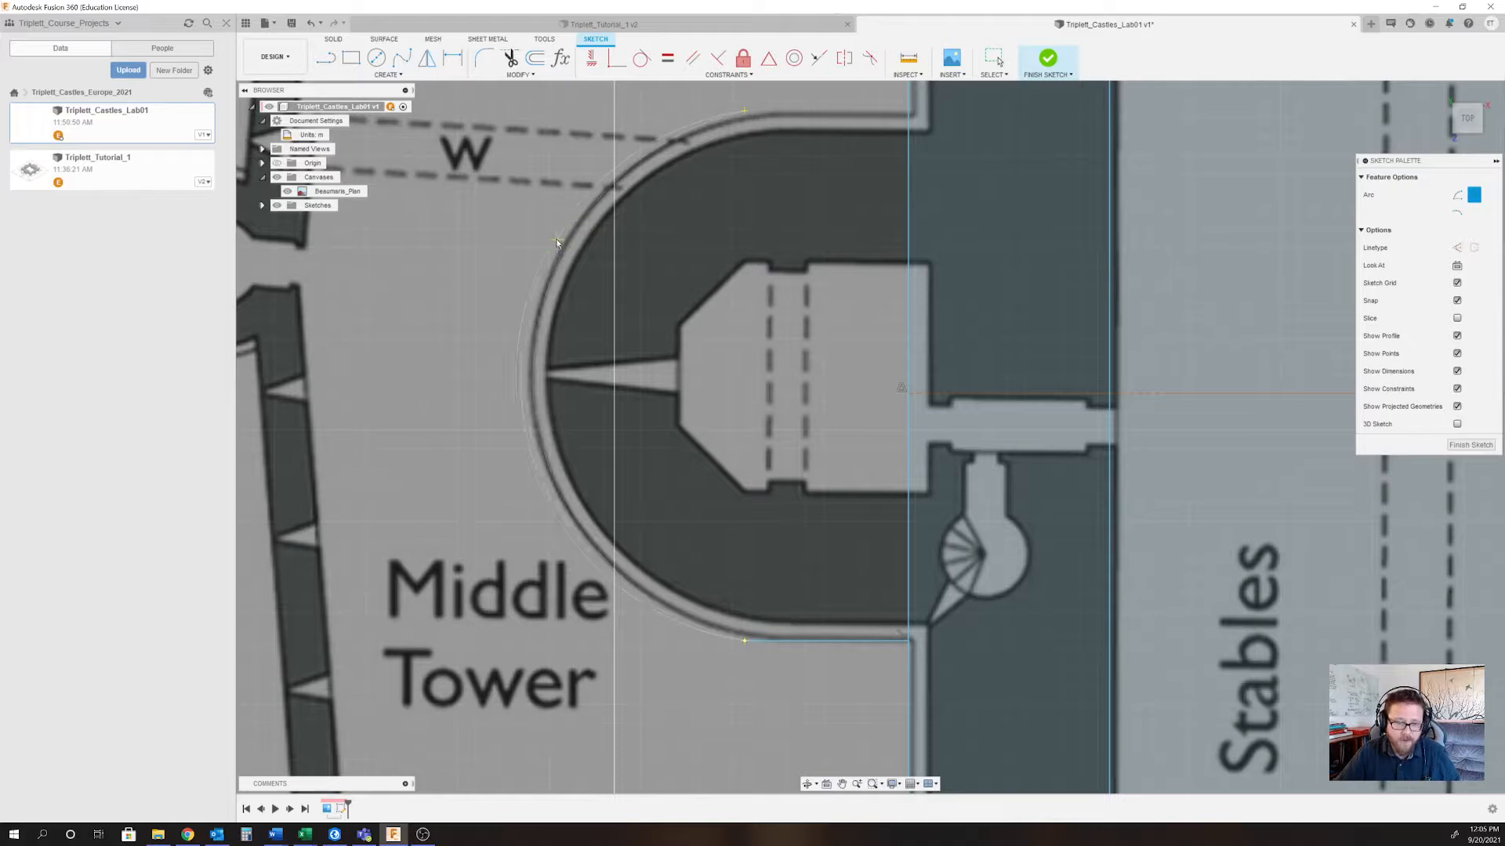
left_click(531, 369)
Apply a tangent constraint between the Middle Tower's arc and its southern straight line.
scroll(745, 651, "down", 2)
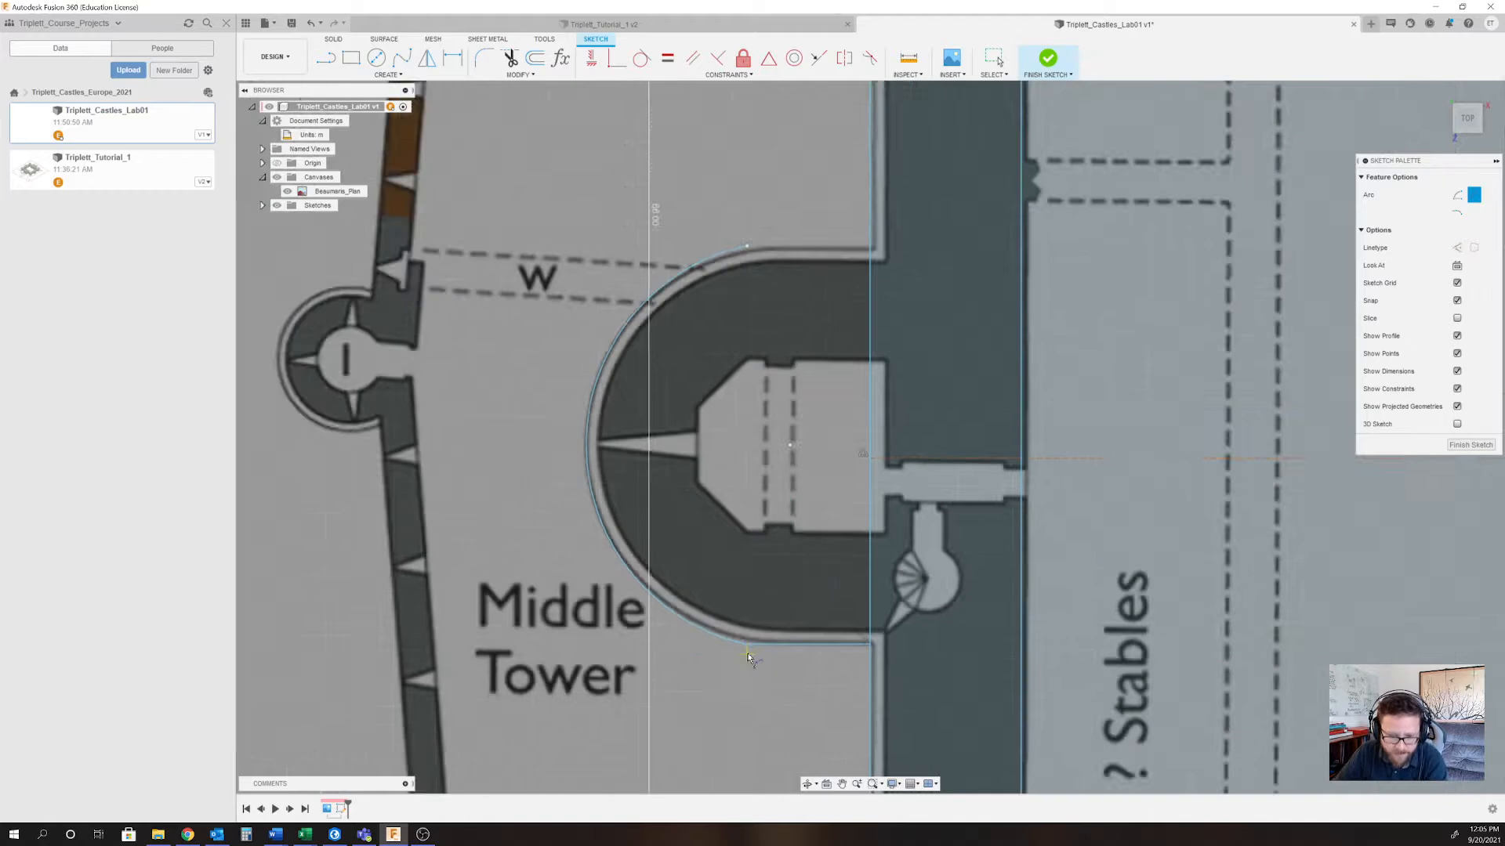
scroll(752, 645, "up", 6)
scroll(752, 644, "up", 3)
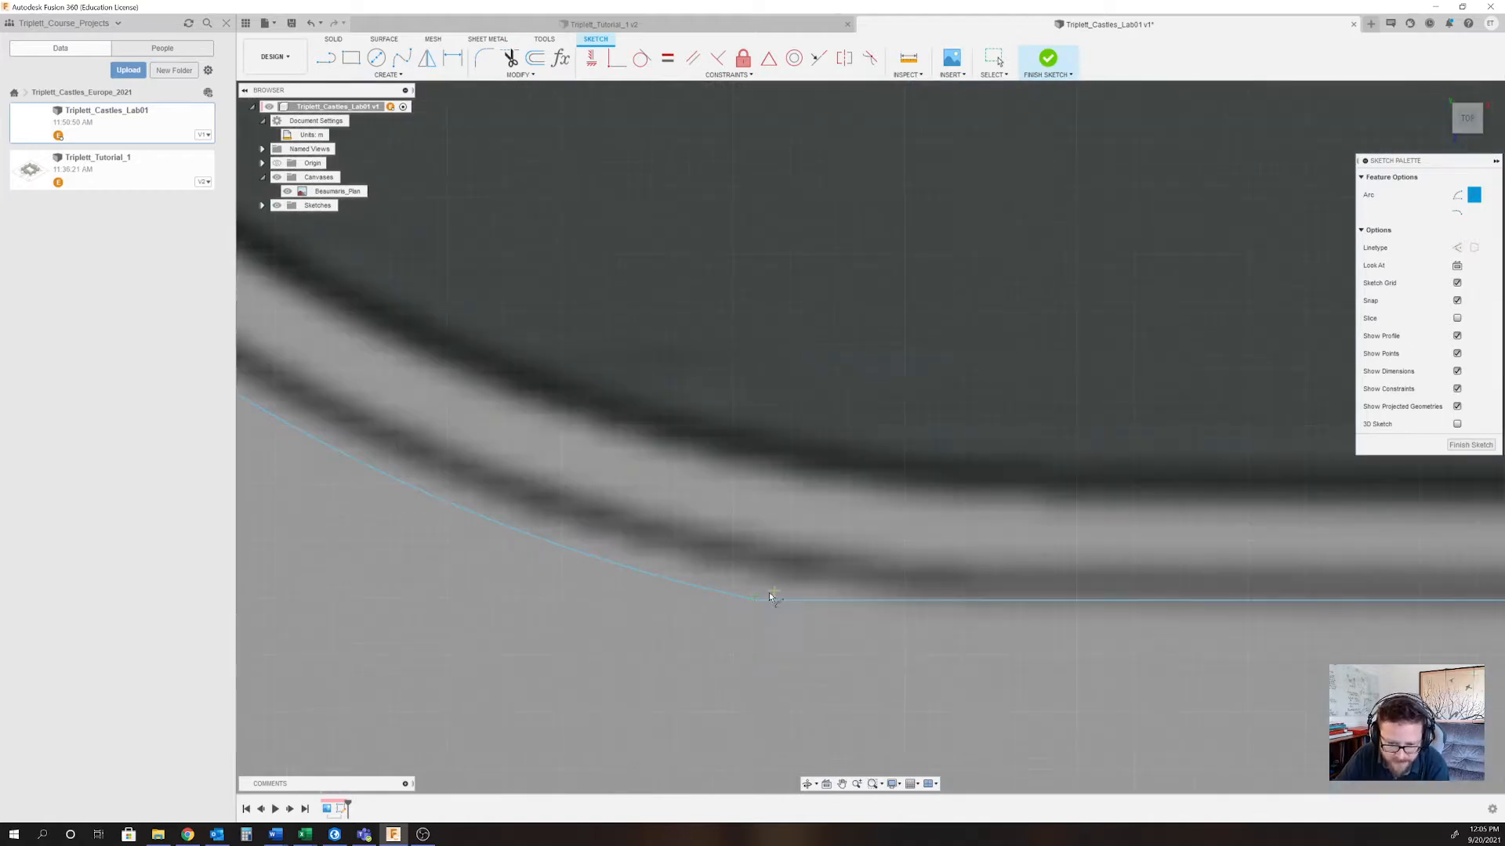
scroll(777, 604, "down", 4)
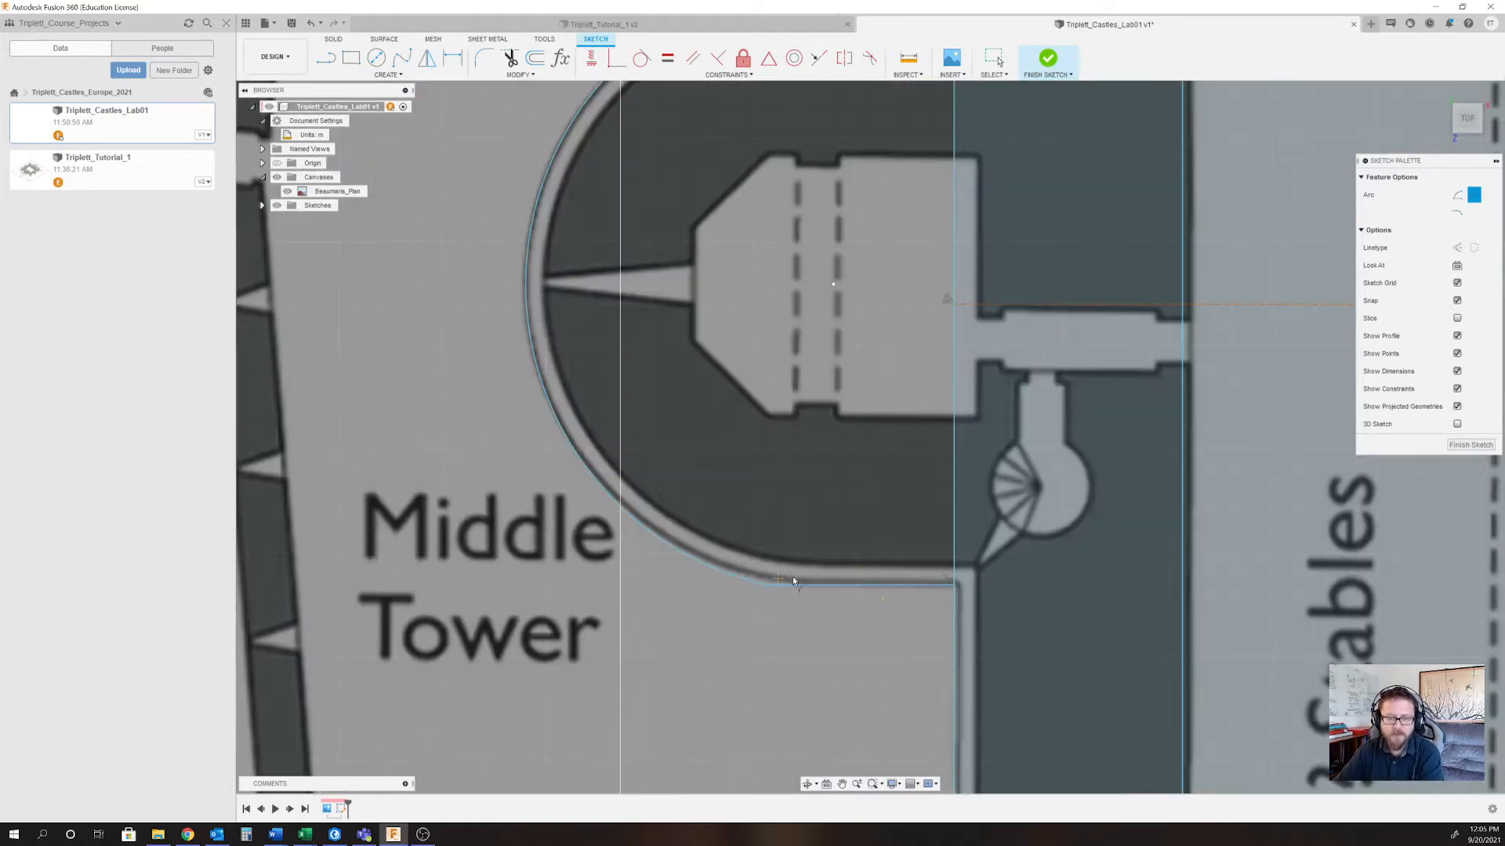
scroll(695, 519, "down", 5)
scroll(792, 369, "up", 4)
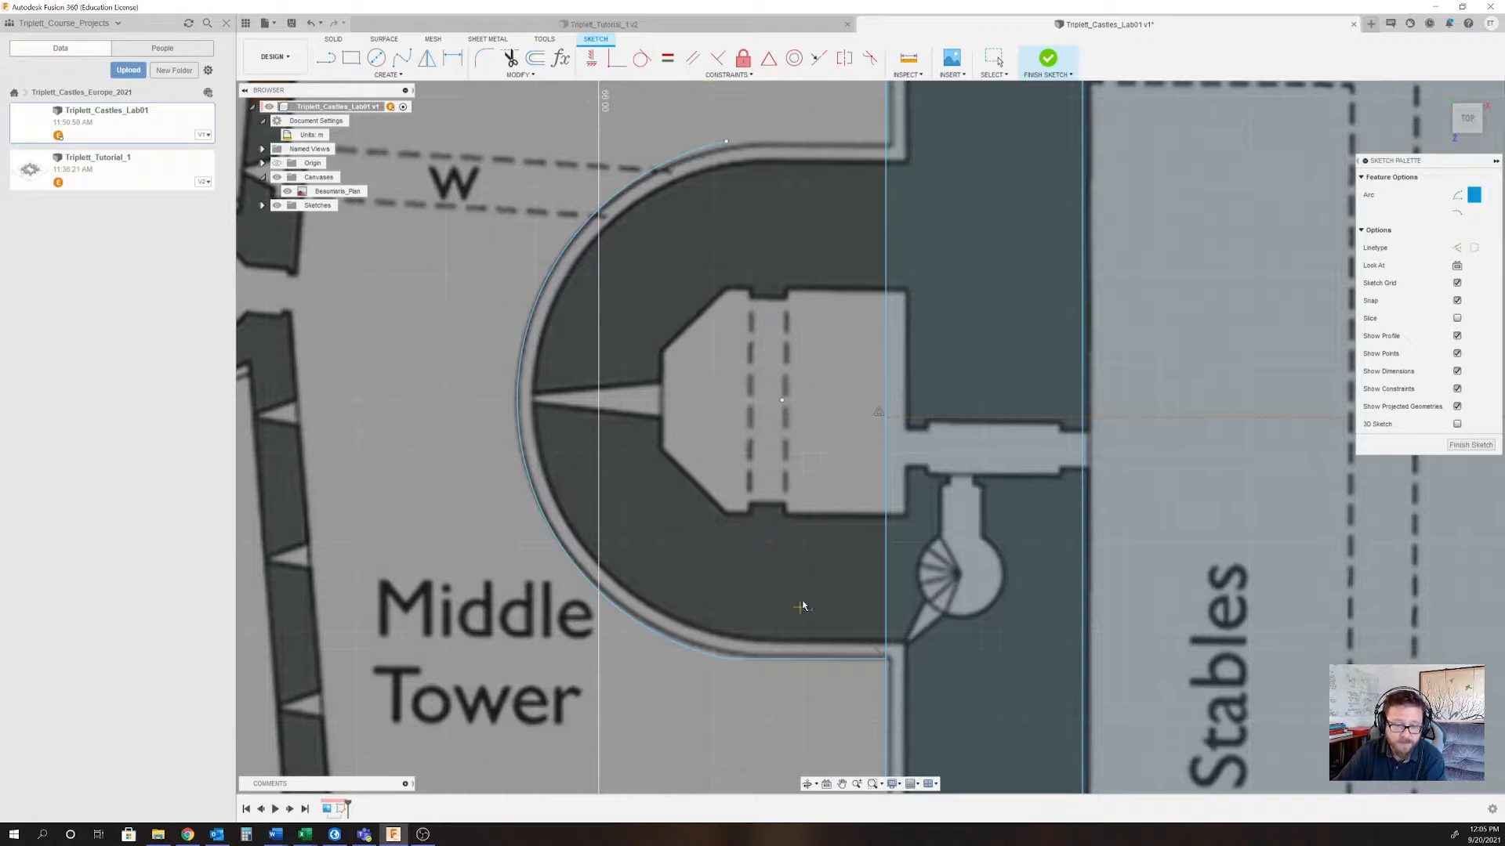
left_click(995, 60)
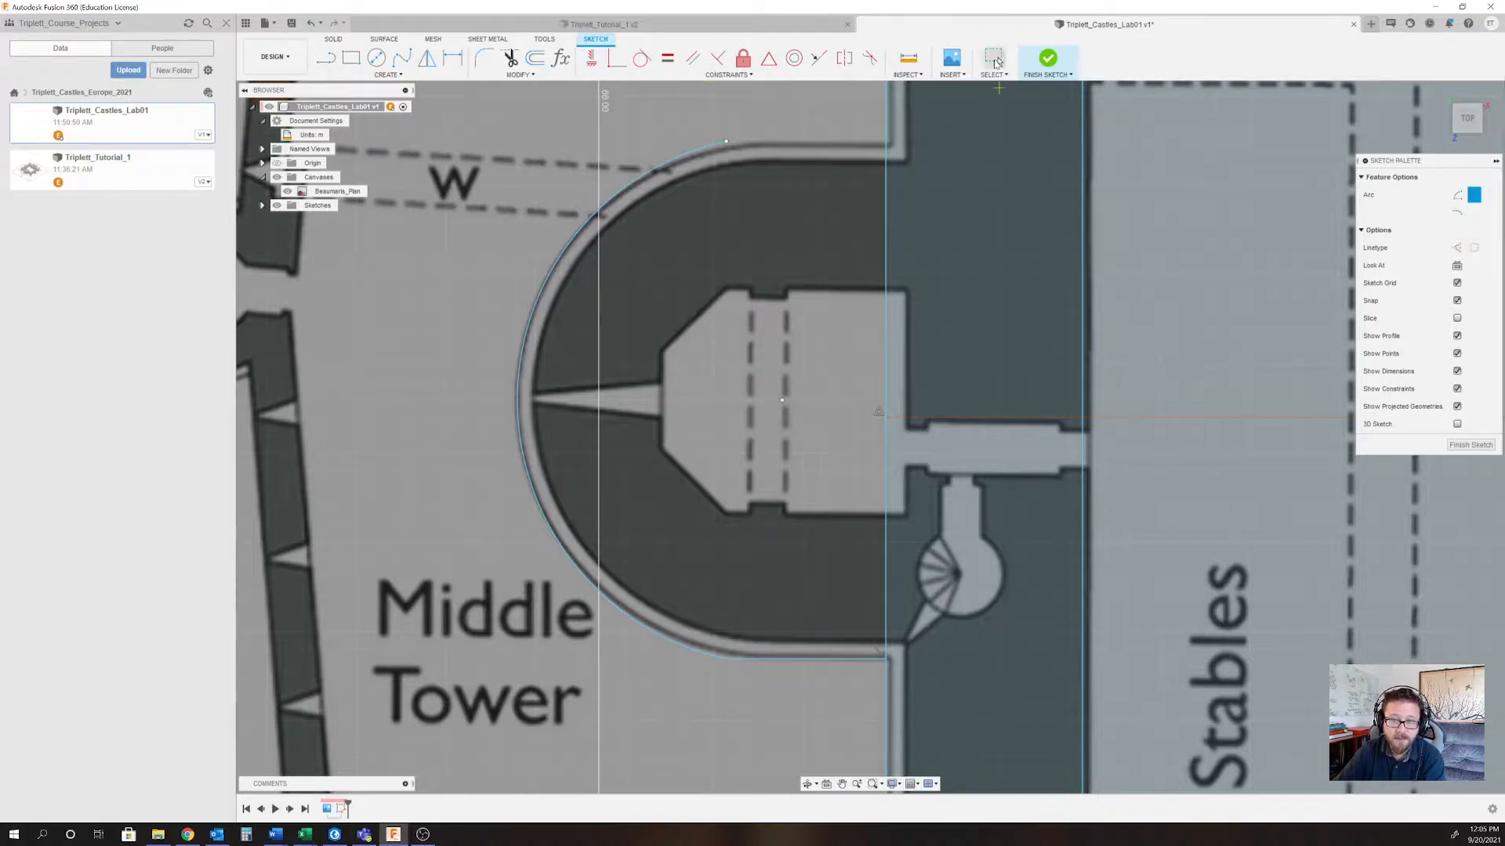
left_click(517, 407)
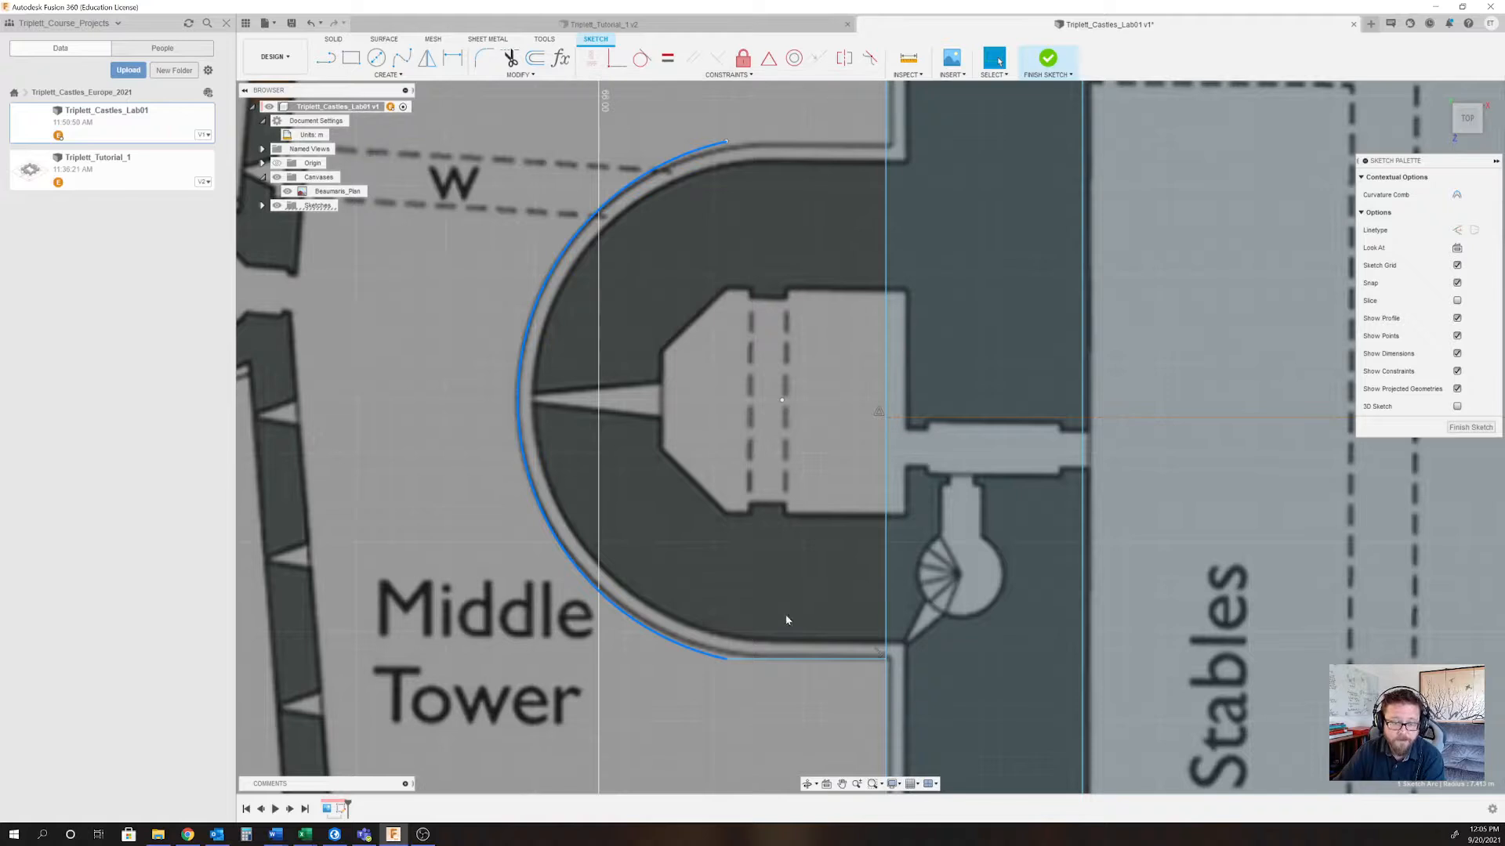
left_click(799, 662, "ctrl")
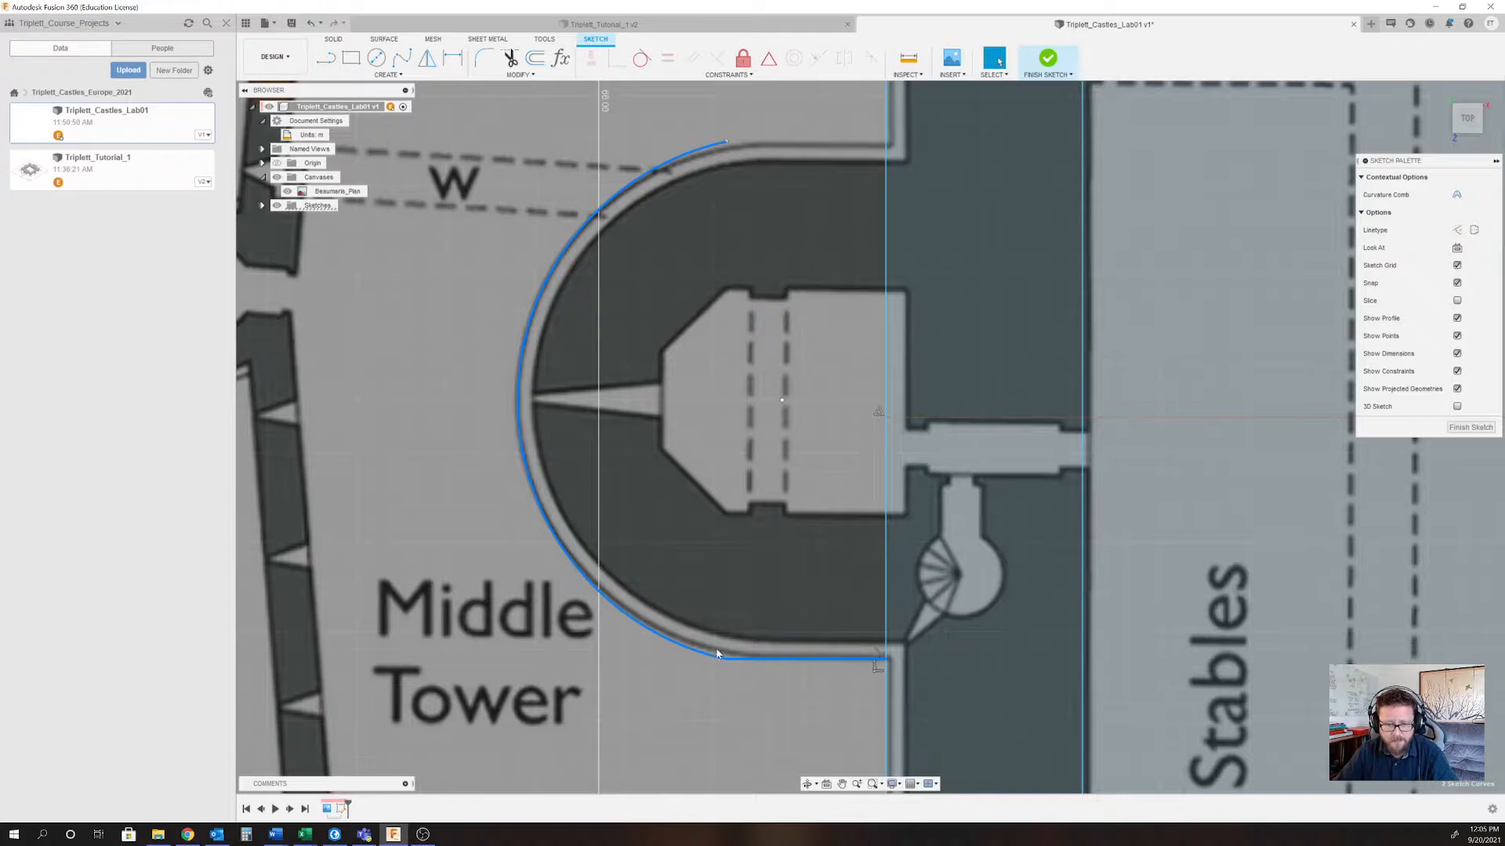
left_click(642, 60)
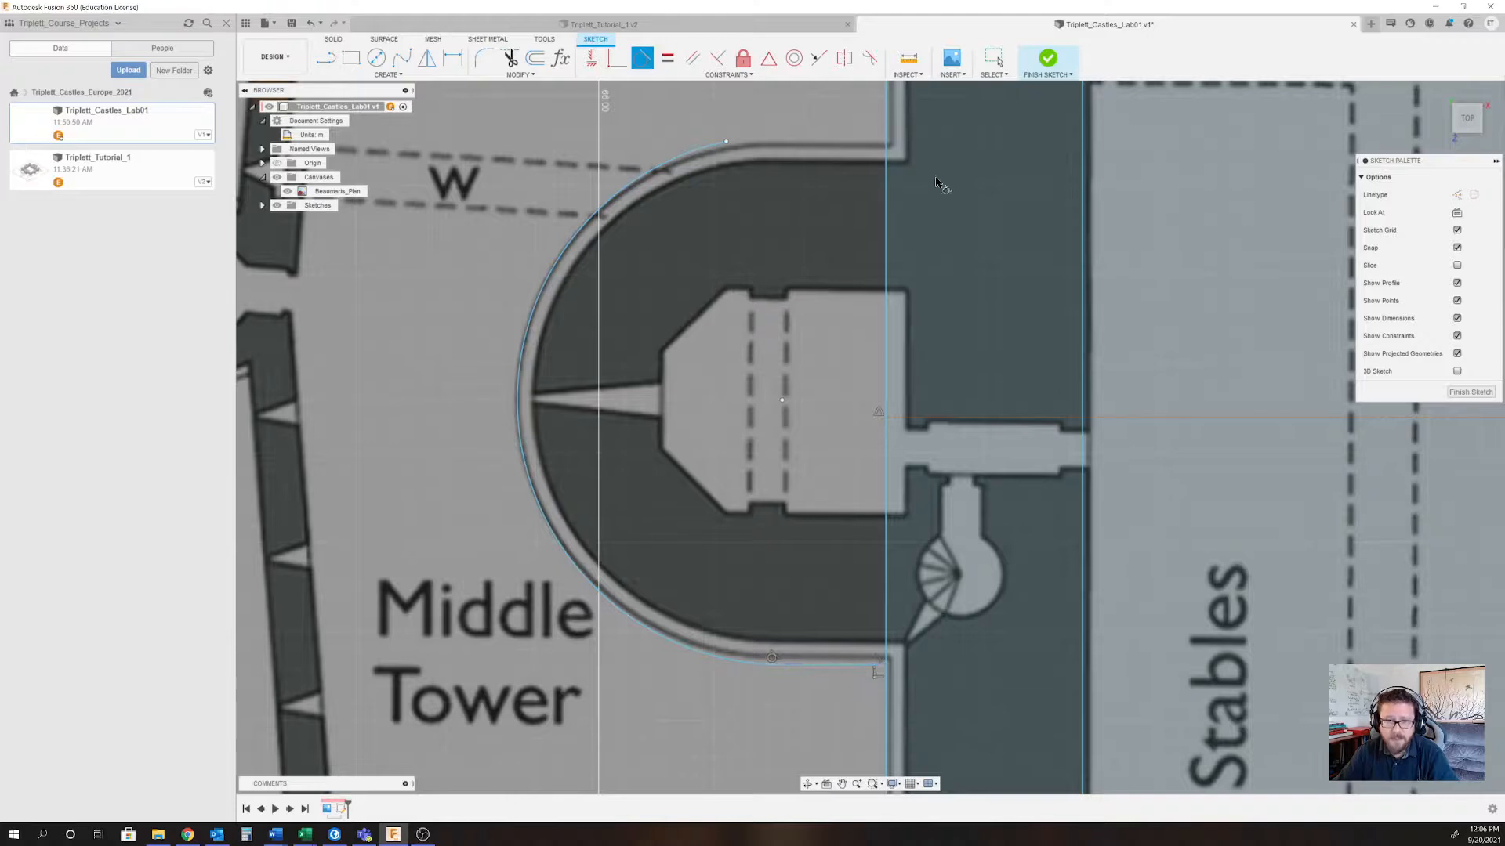
left_click(994, 58)
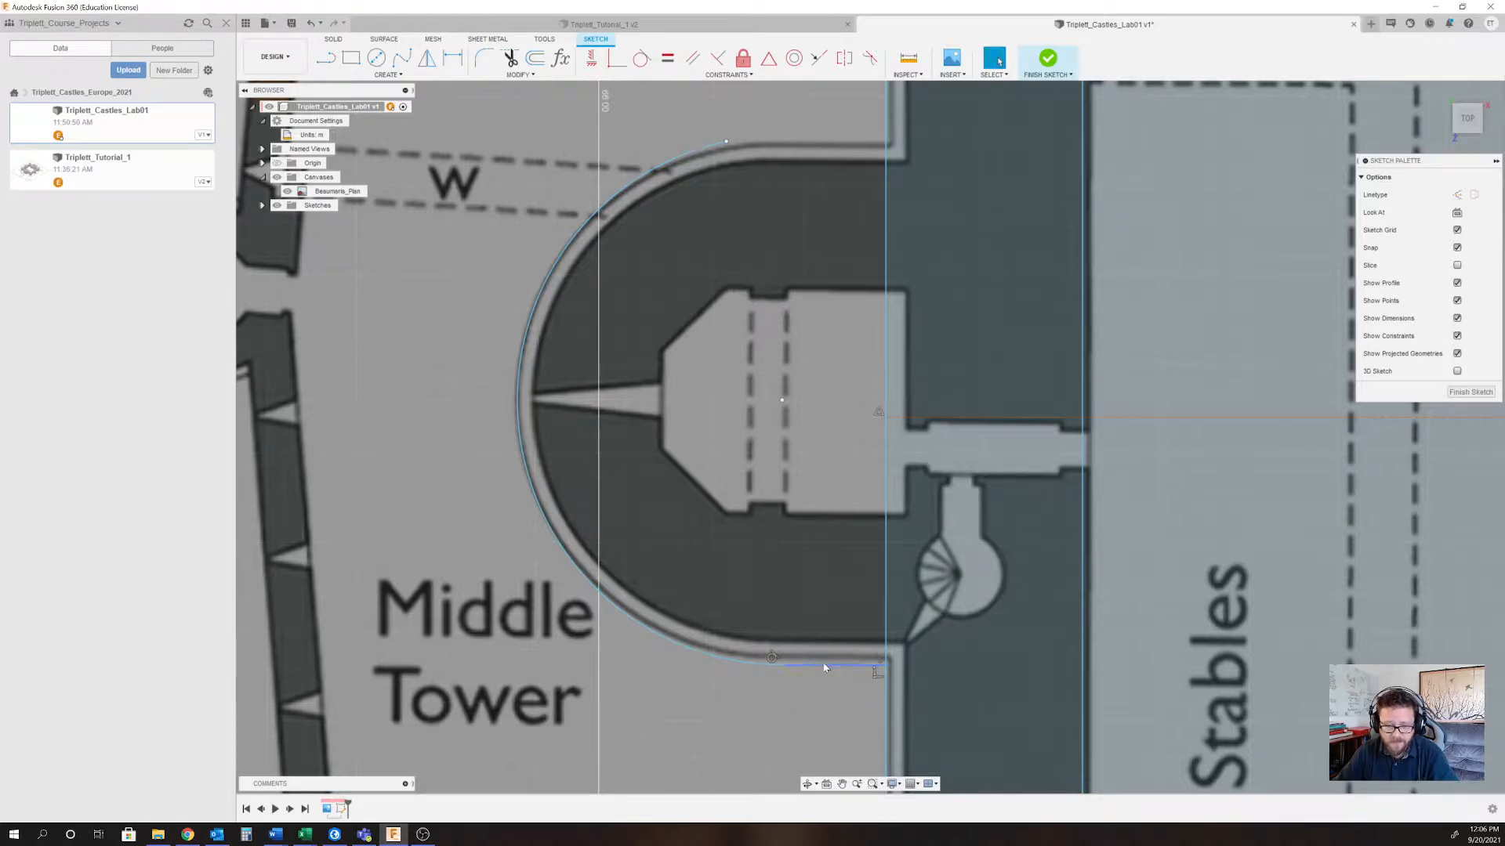
Adjust the southern line, the arc and its centre point to follow the Middle Tower's southern and western outer edges.
left_click_drag(823, 666, 827, 660)
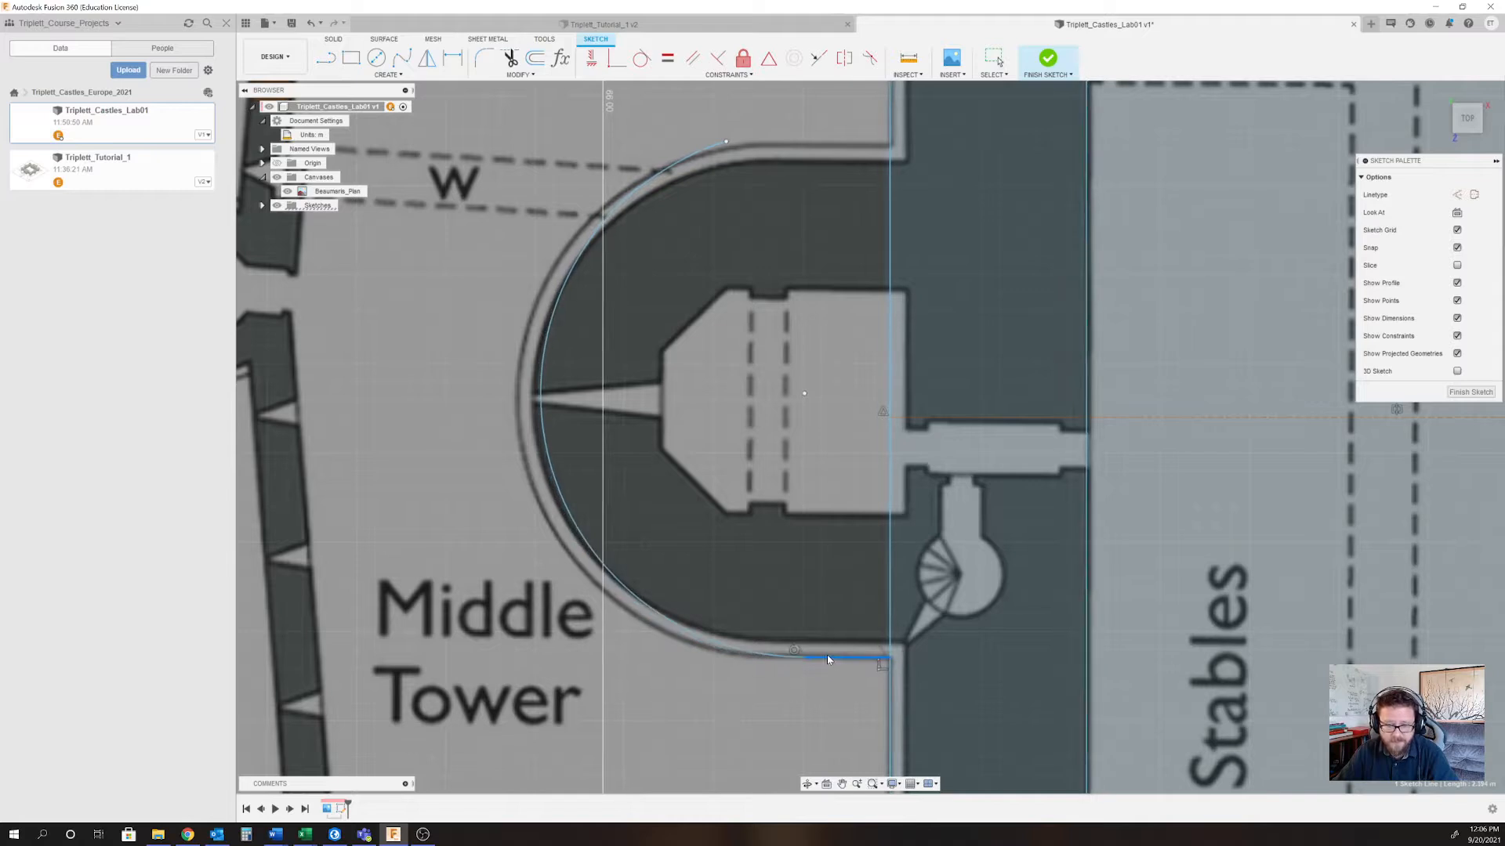
left_click(553, 489)
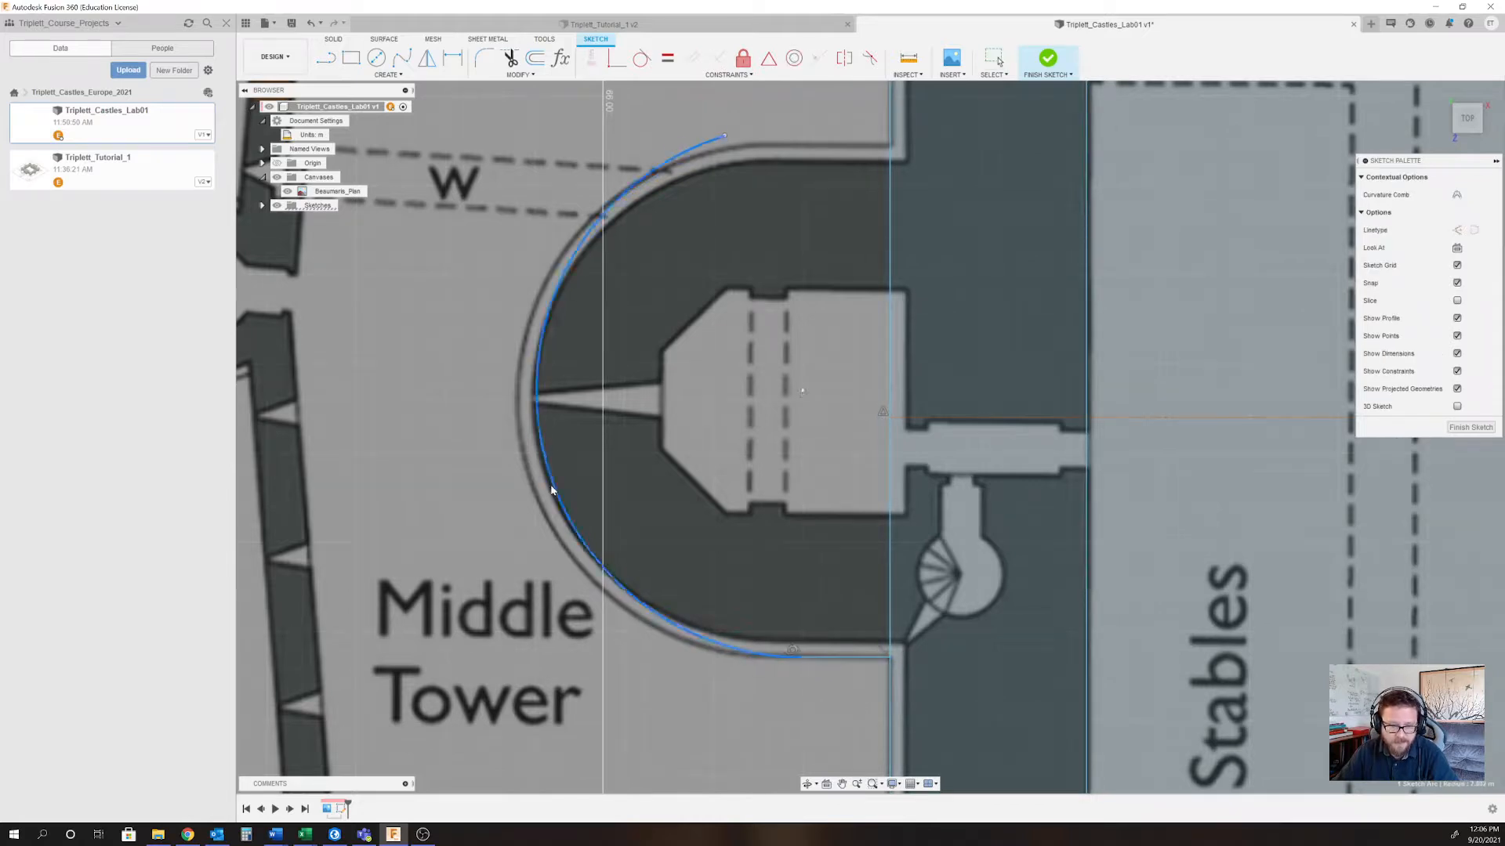
left_click_drag(551, 490, 541, 503)
left_click(792, 387)
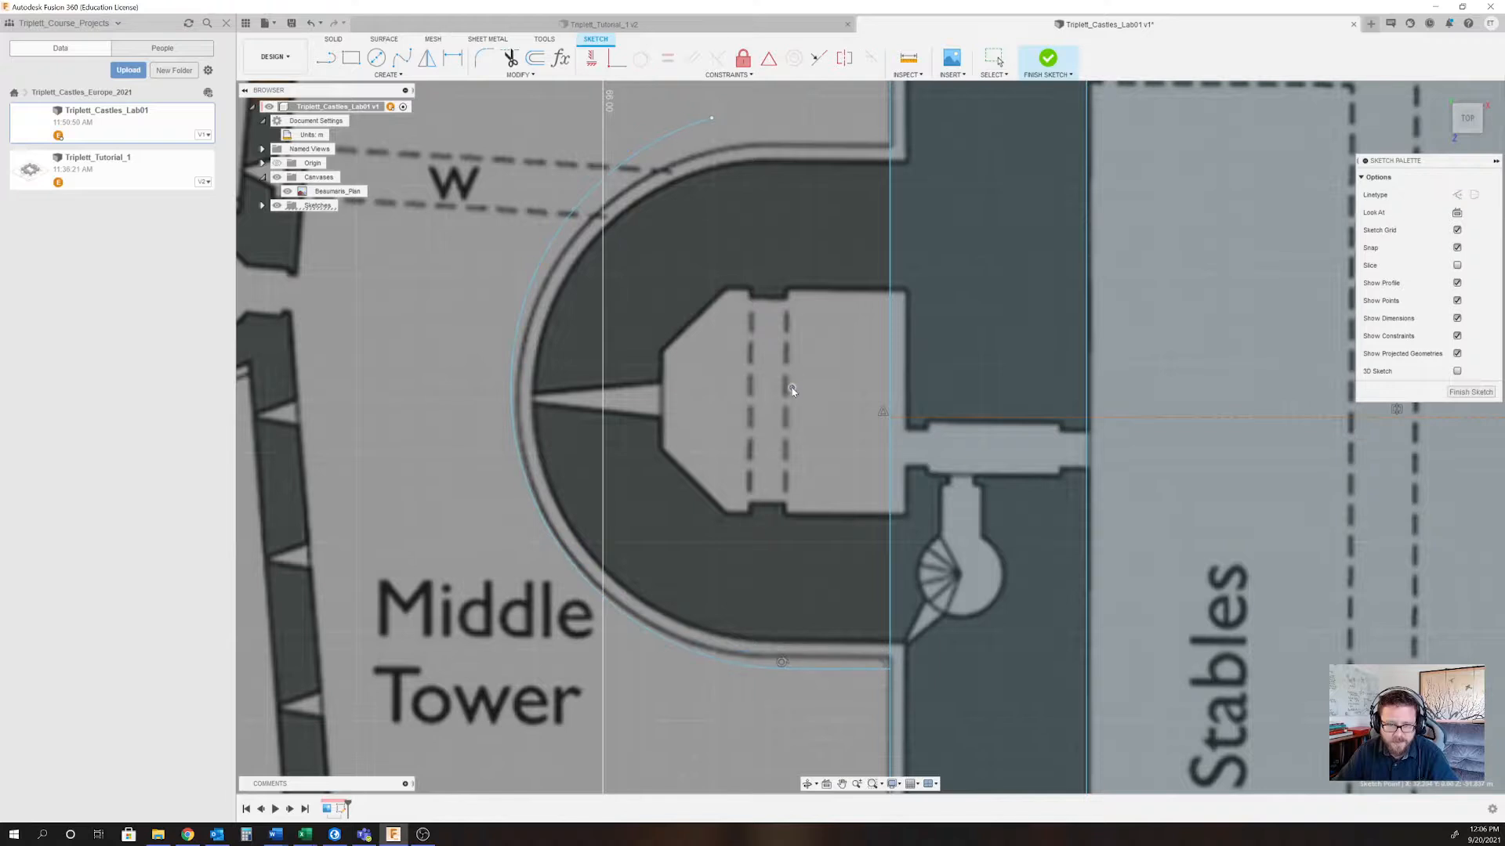
left_click_drag(792, 387, 791, 382)
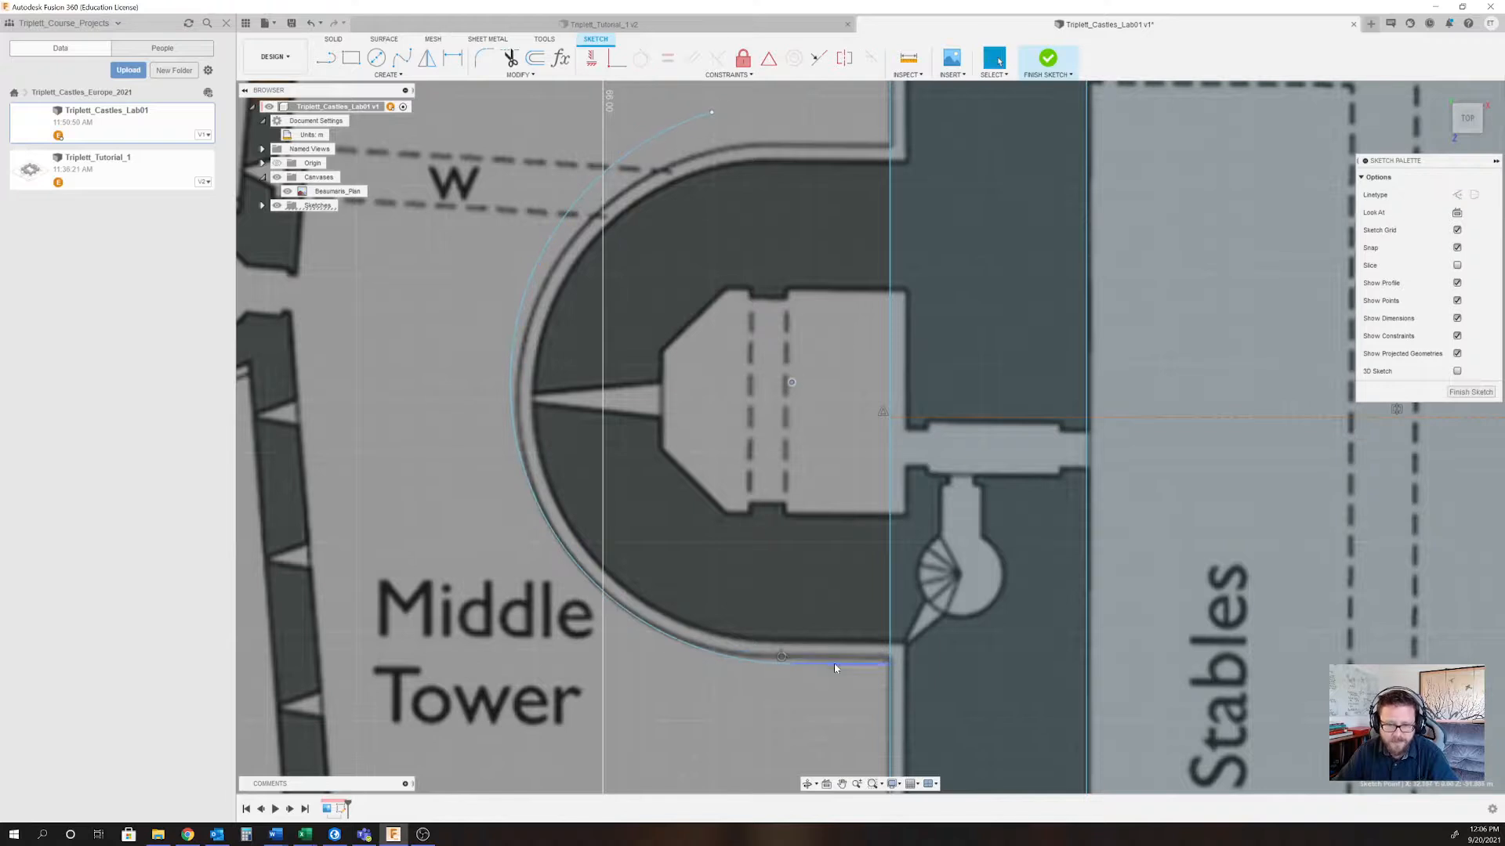
left_click_drag(837, 667, 827, 652)
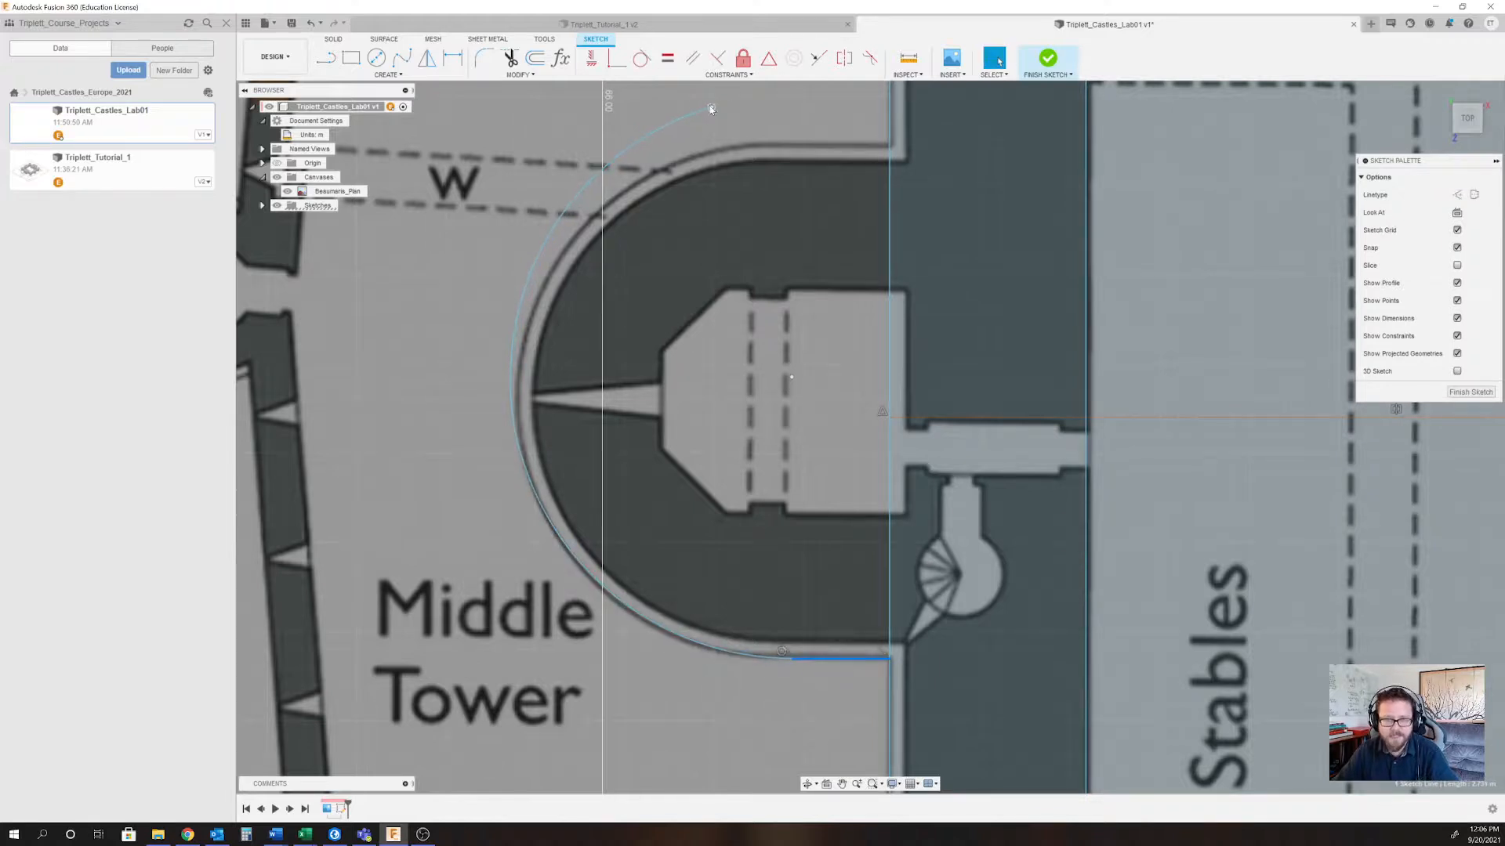
Reposition the arc's free northern end and the southern line so the curve matches the Middle Tower's outer edge on the plan.
left_click_drag(712, 109, 696, 154)
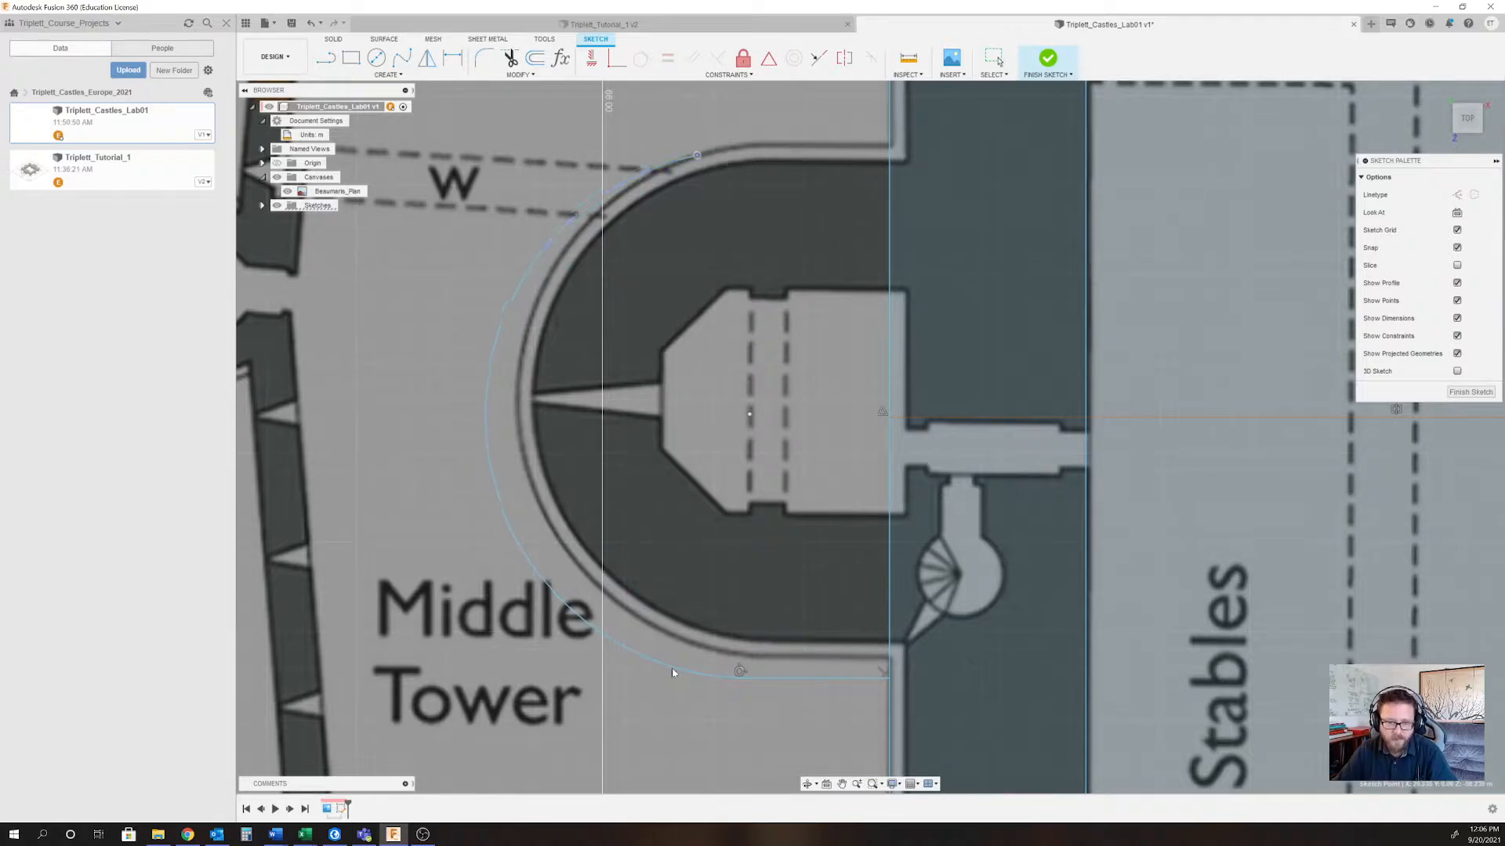
mouse_move(671, 666)
left_mouse_down()
mouse_move(688, 656)
mouse_move(661, 645)
left_mouse_up()
left_click_drag(829, 680, 825, 660)
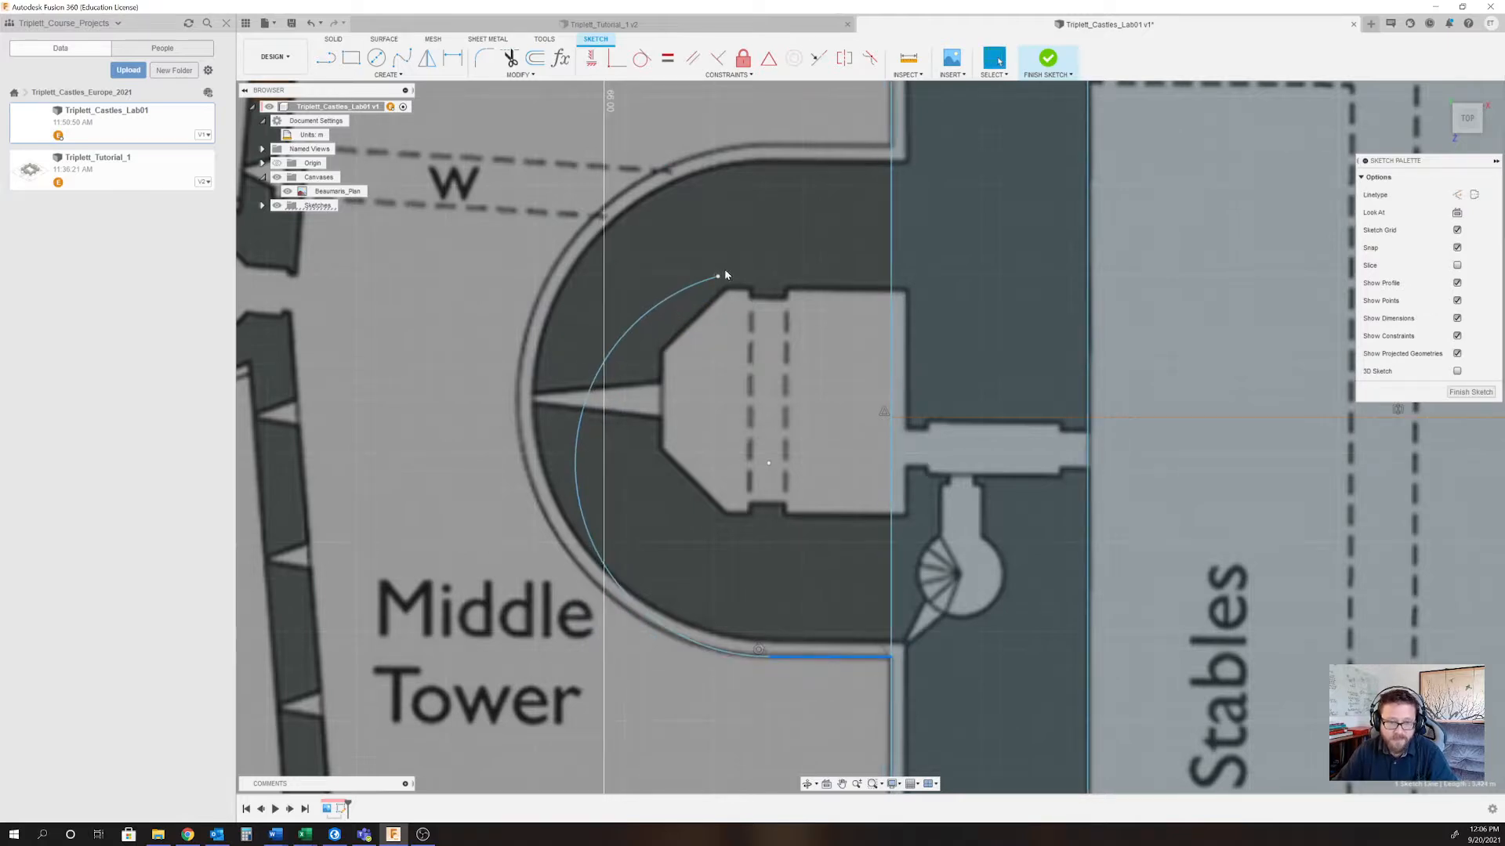
left_click_drag(719, 278, 684, 167)
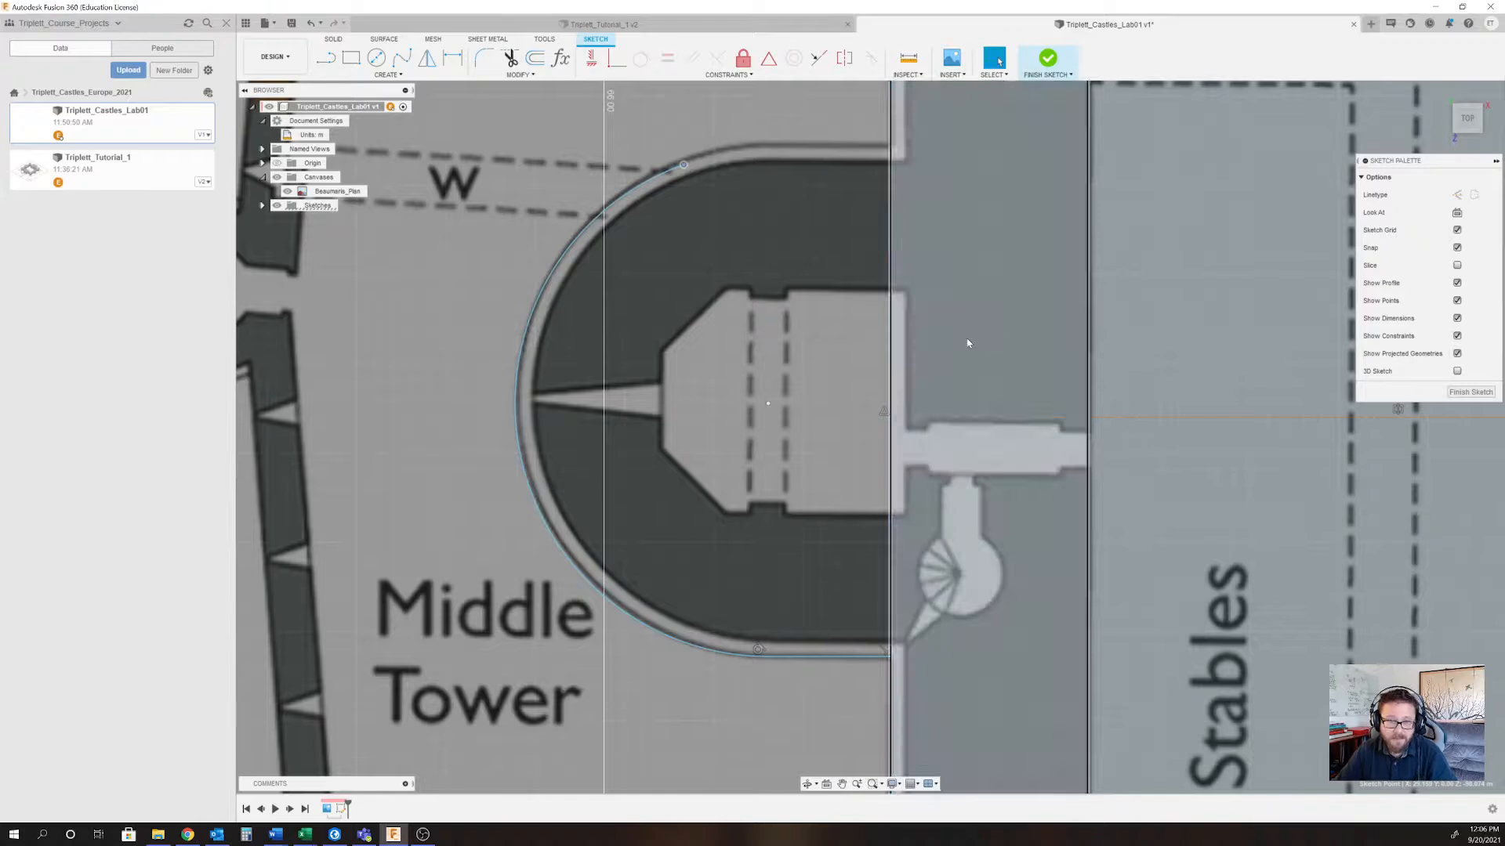
Draw a horizontal line from the arc's northern end to the inner ward's outer wall line.
left_click(325, 57)
left_click(684, 166)
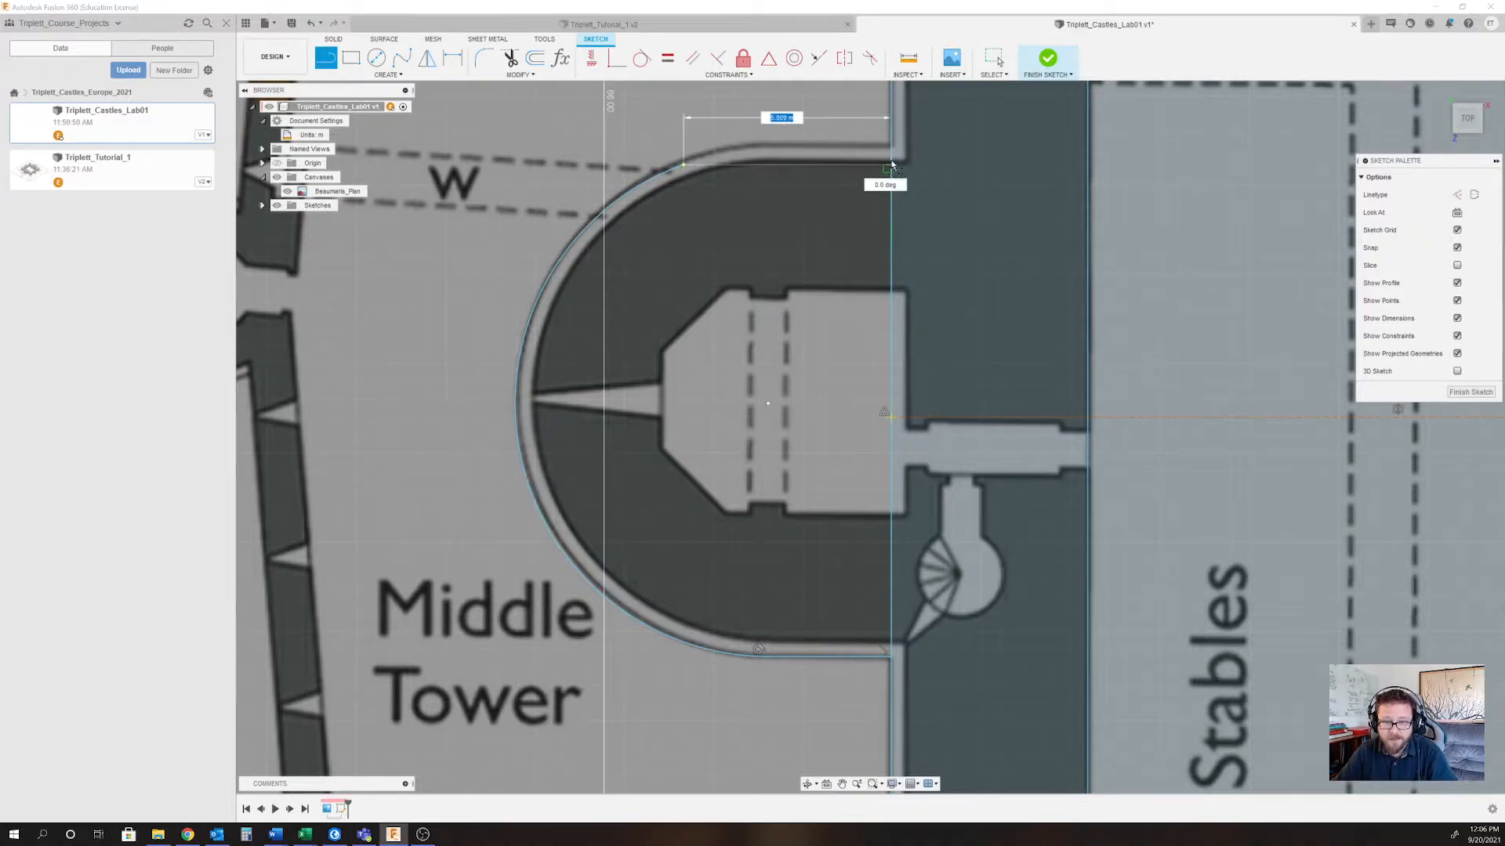
left_click(890, 166)
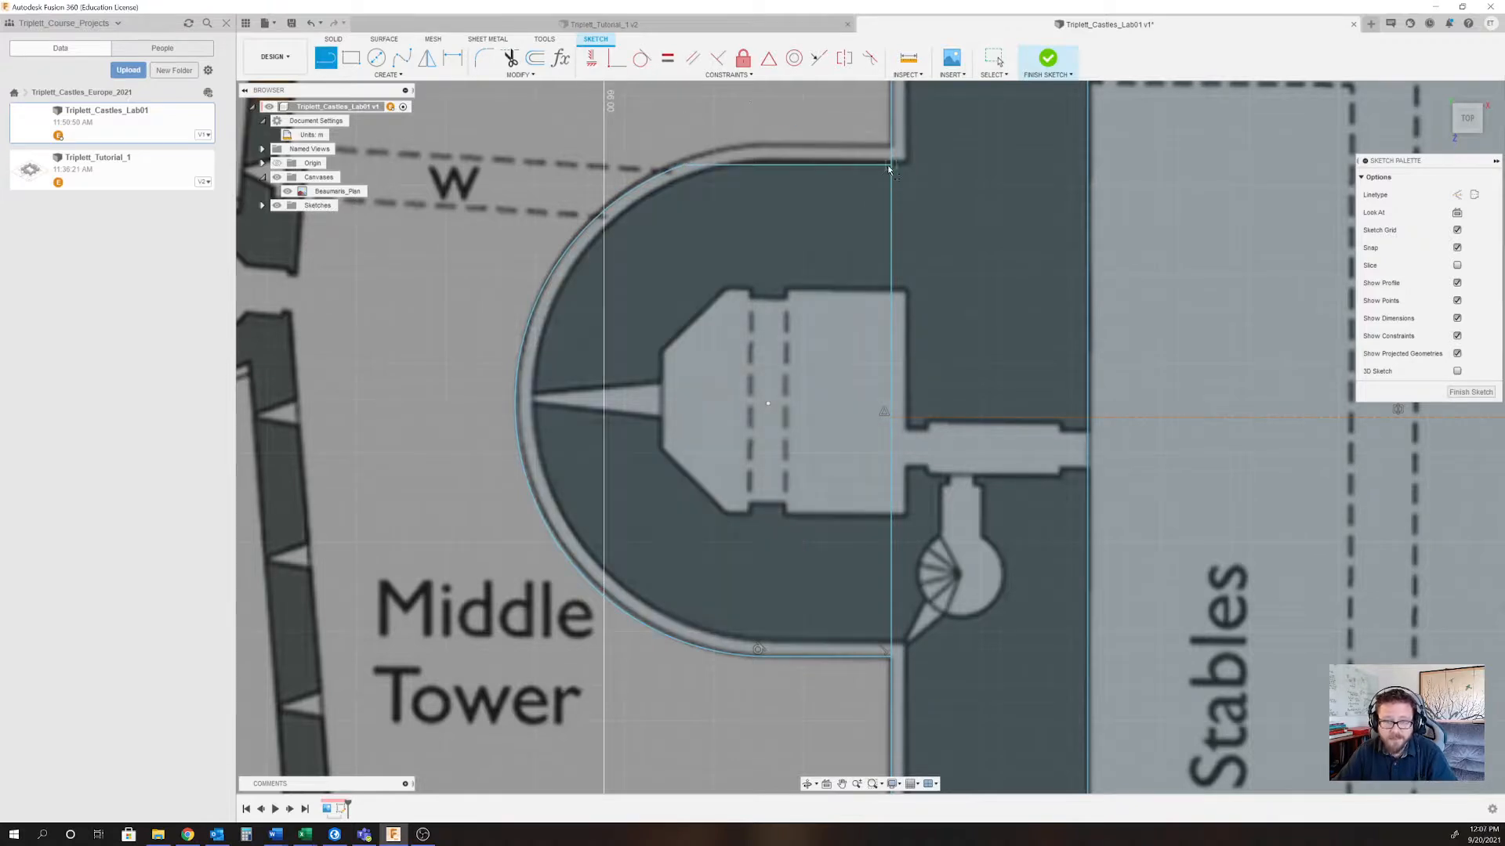
left_click(994, 59)
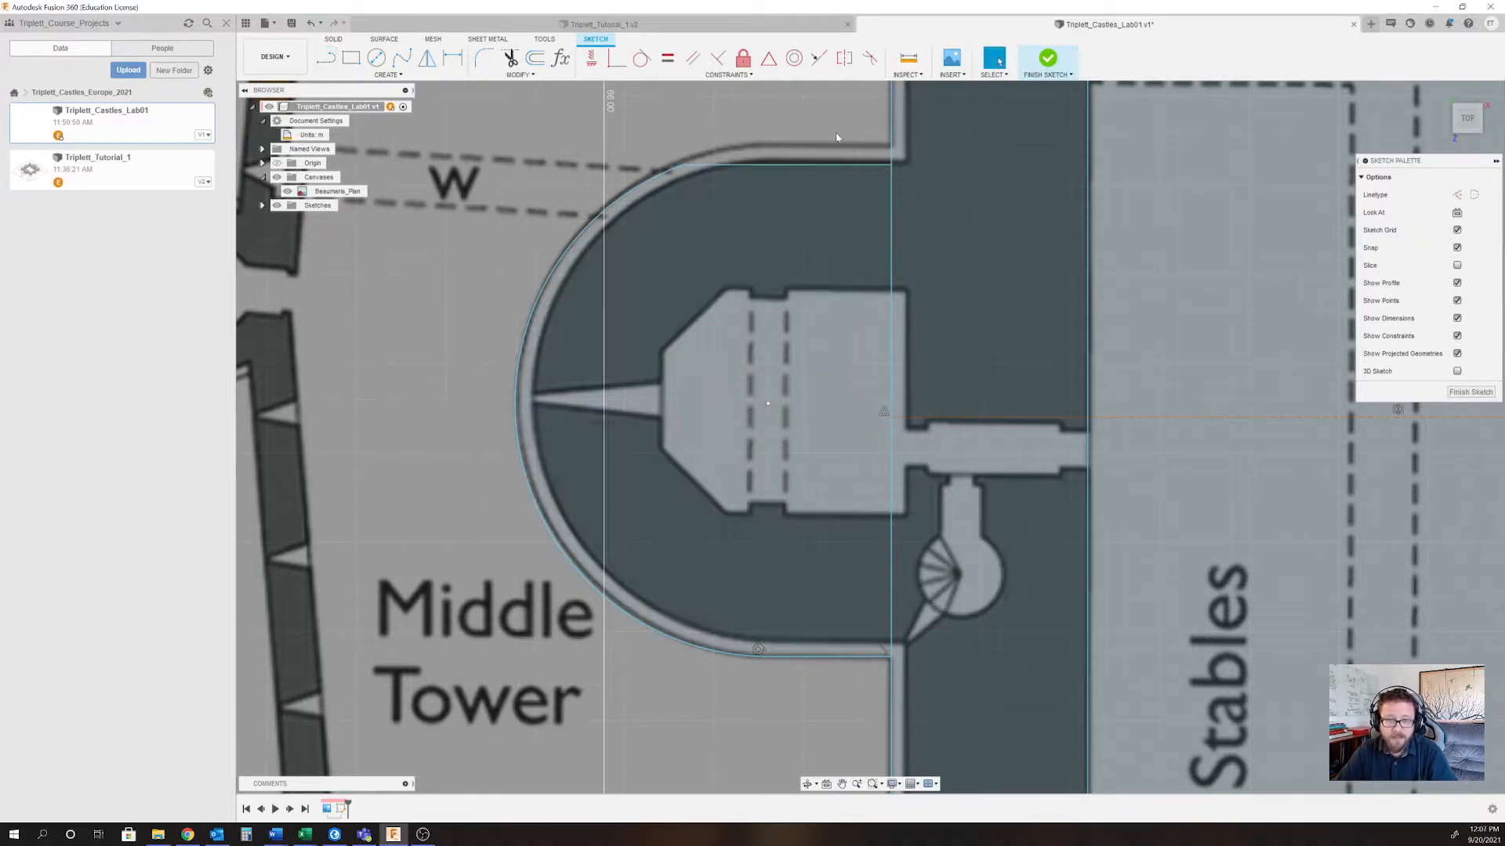
Apply a tangent constraint between the Middle Tower's arc and its northern straight line.
left_click(644, 178)
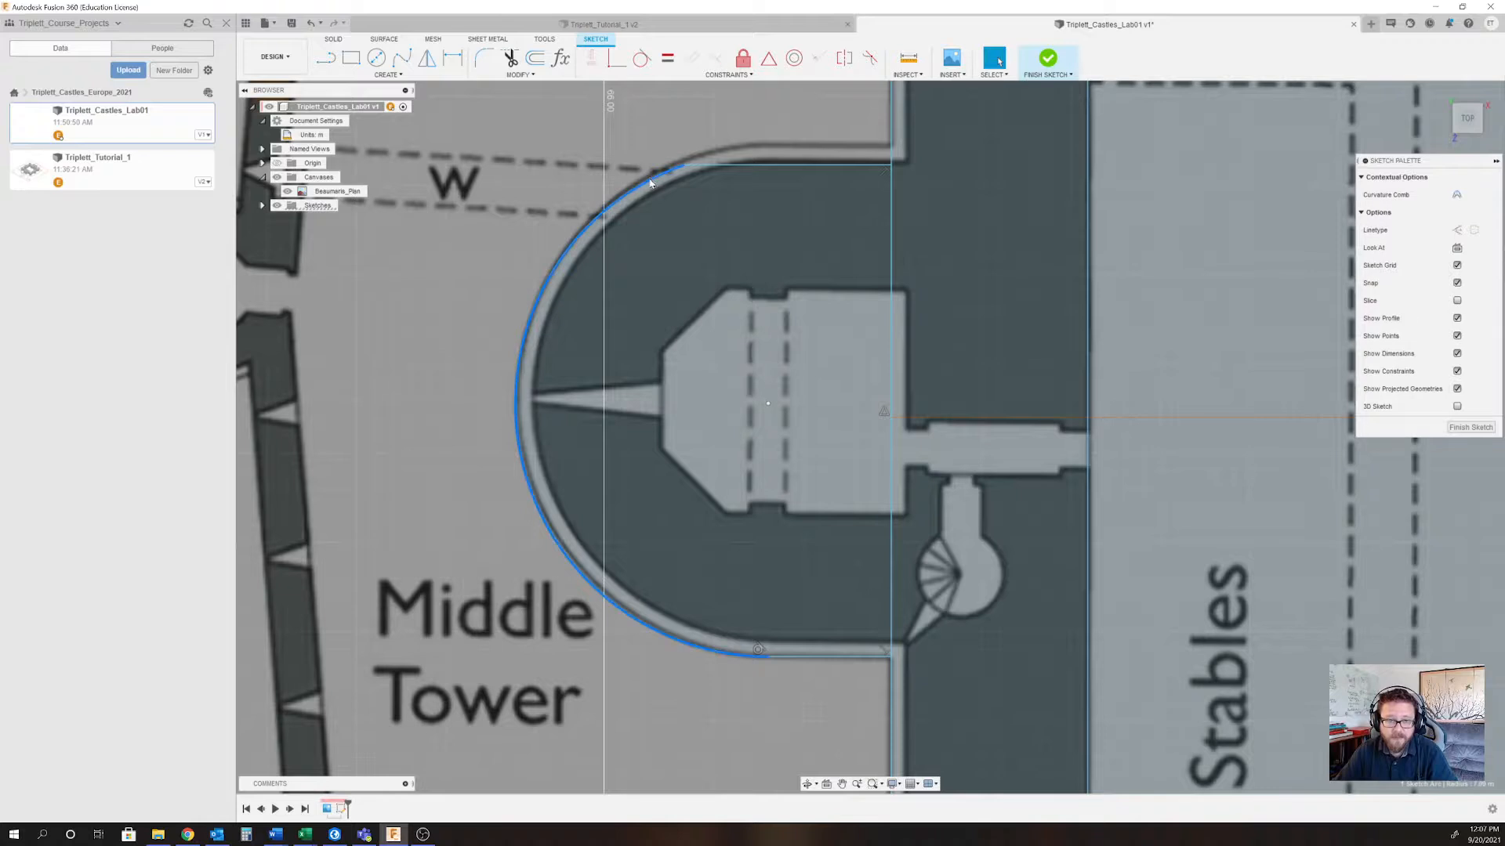
left_click(642, 58)
left_click(776, 166)
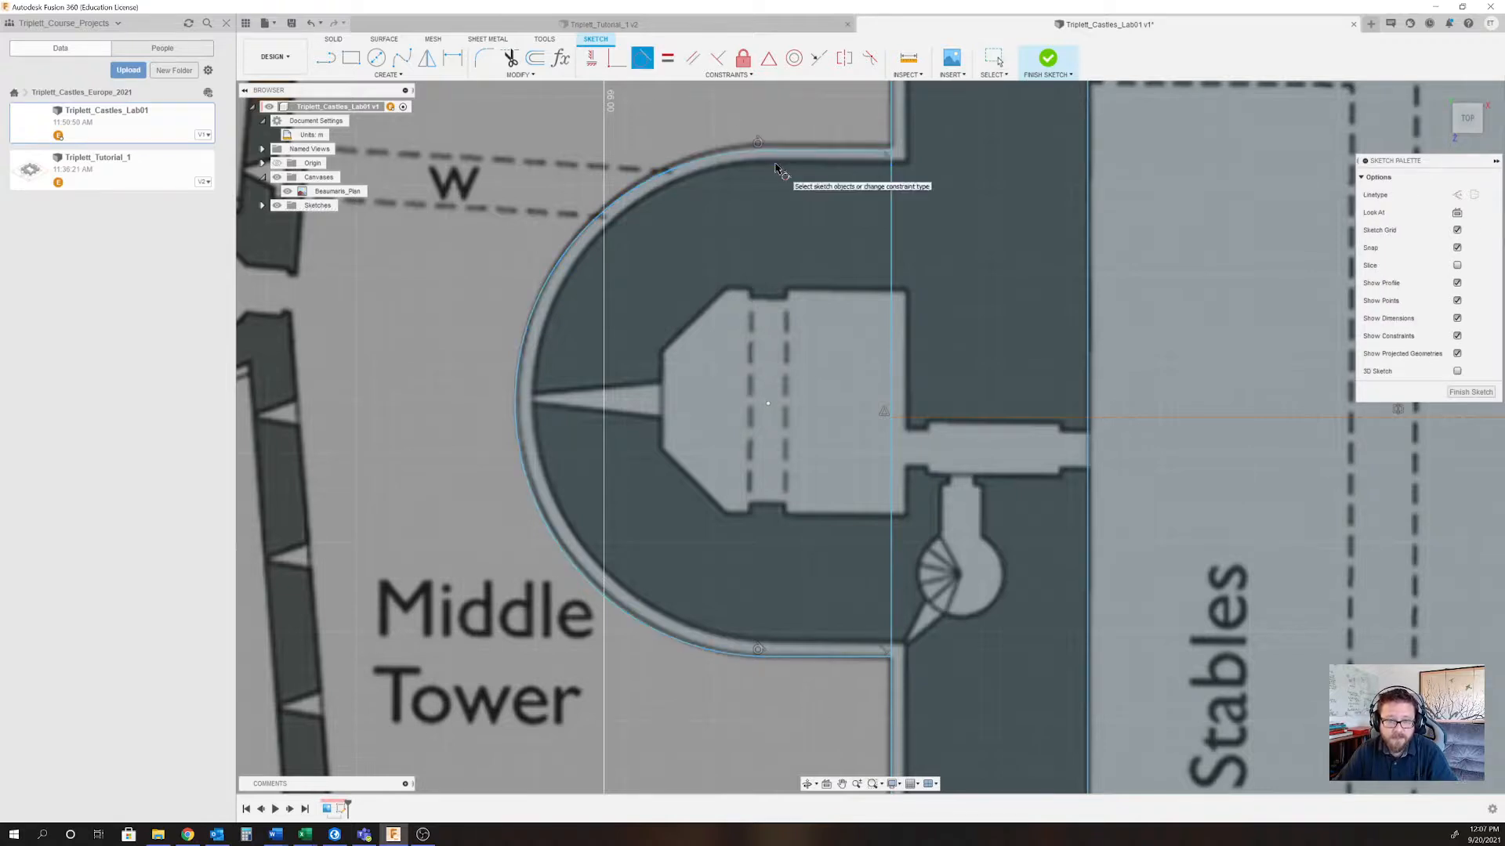
left_click(994, 58)
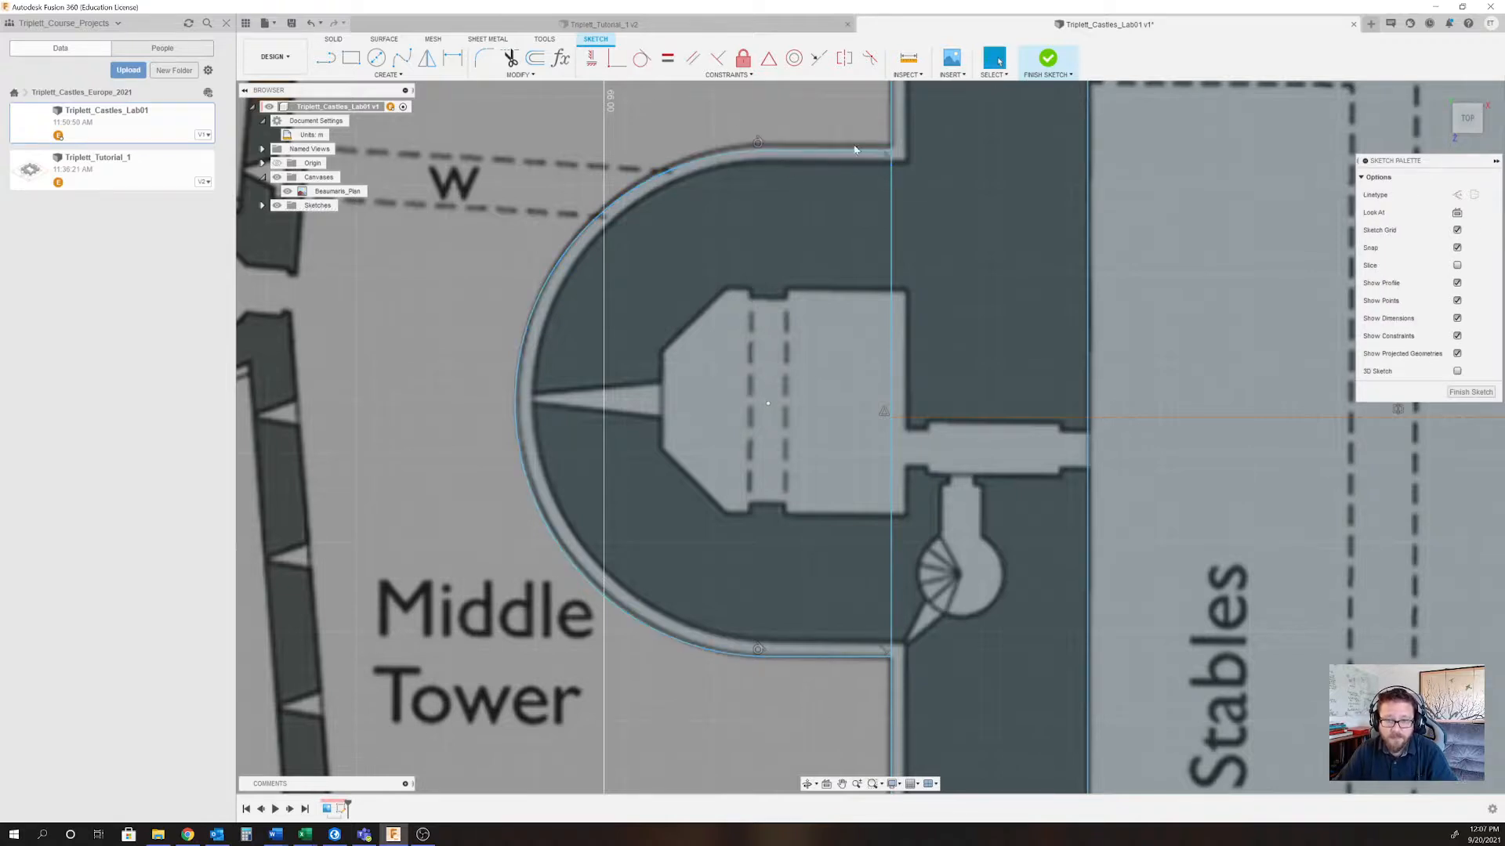
left_click(790, 623)
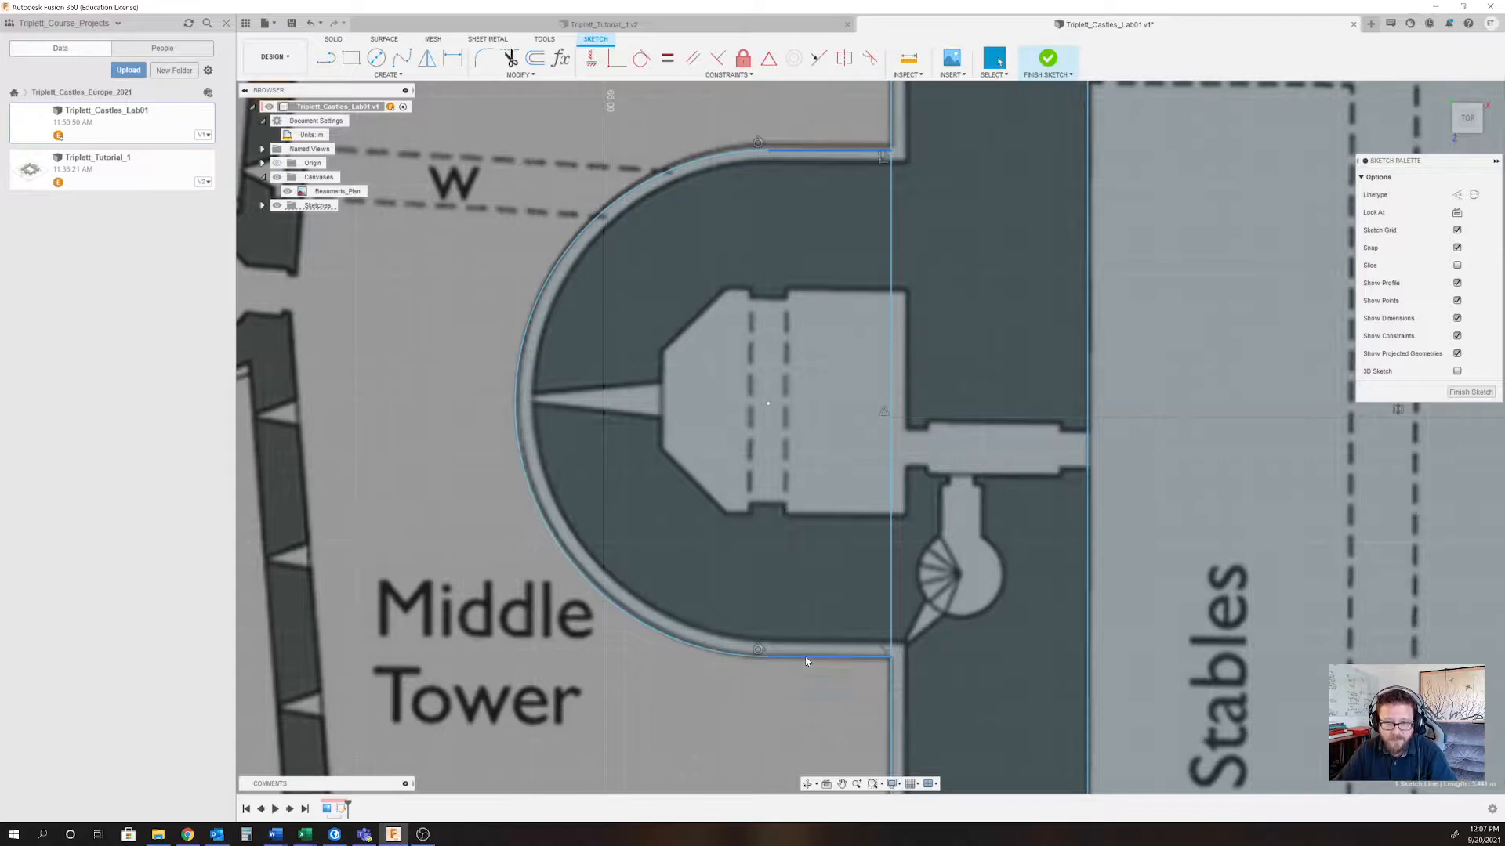
Delete the tangent constraint between the Middle Tower's arc and its northern straight line.
left_click(806, 659)
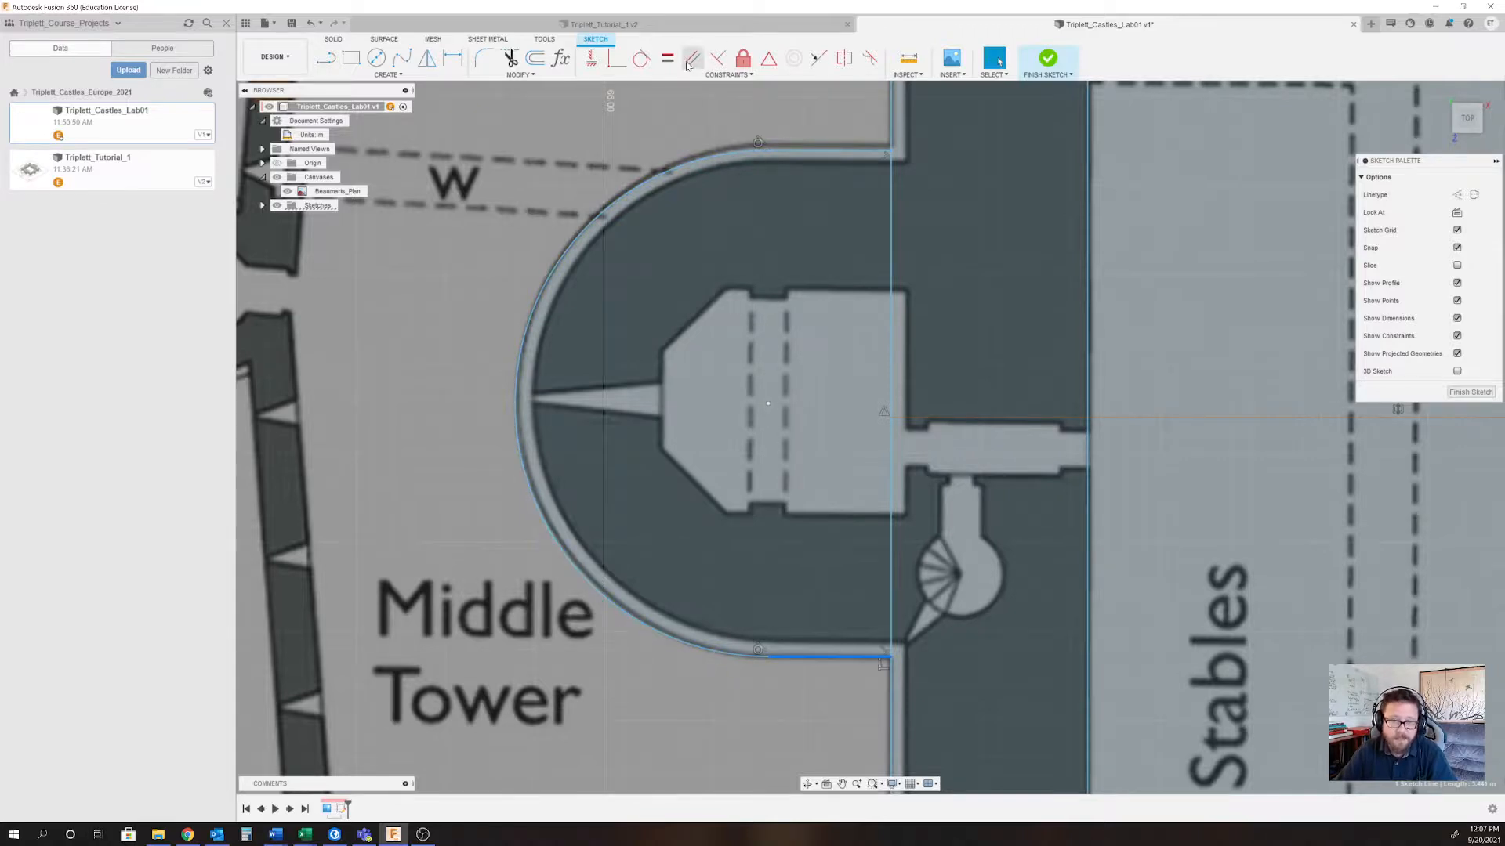
left_click(761, 143)
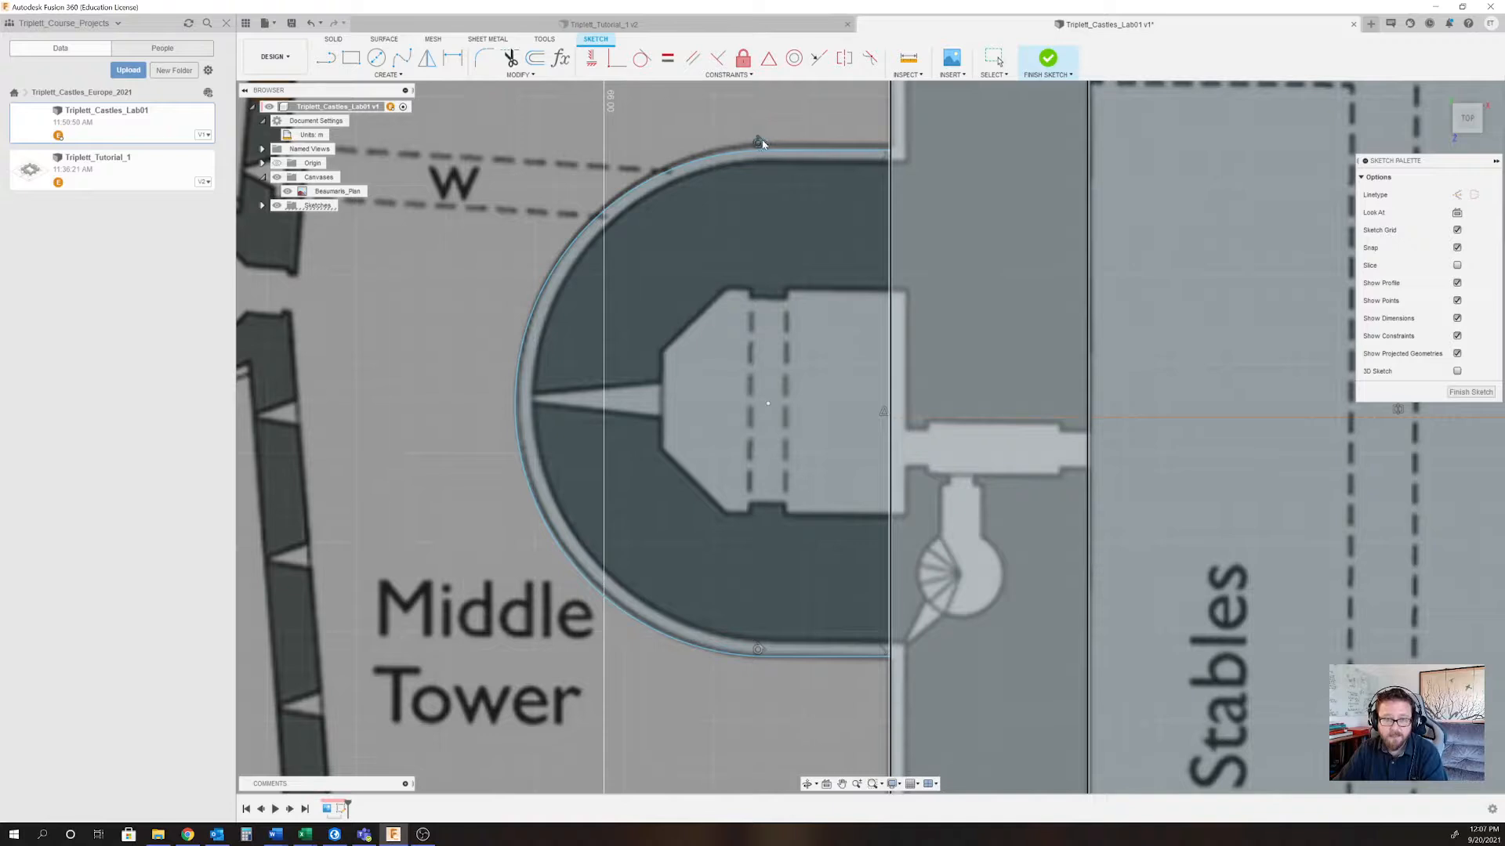
key("Delete")
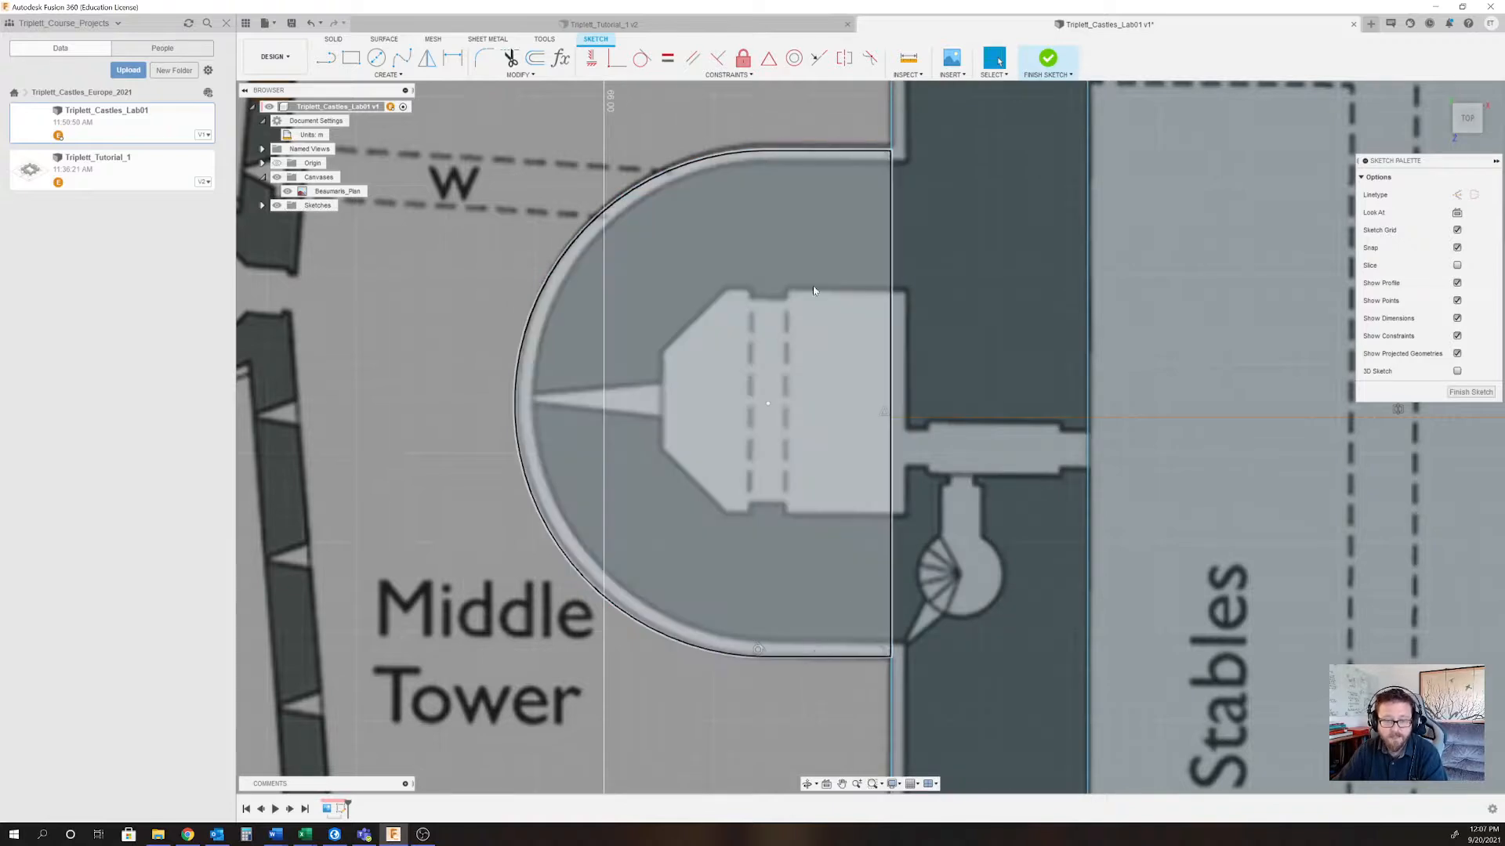
Apply an equal constraint between the Middle Tower's southern and northern straight lines.
left_click(817, 655)
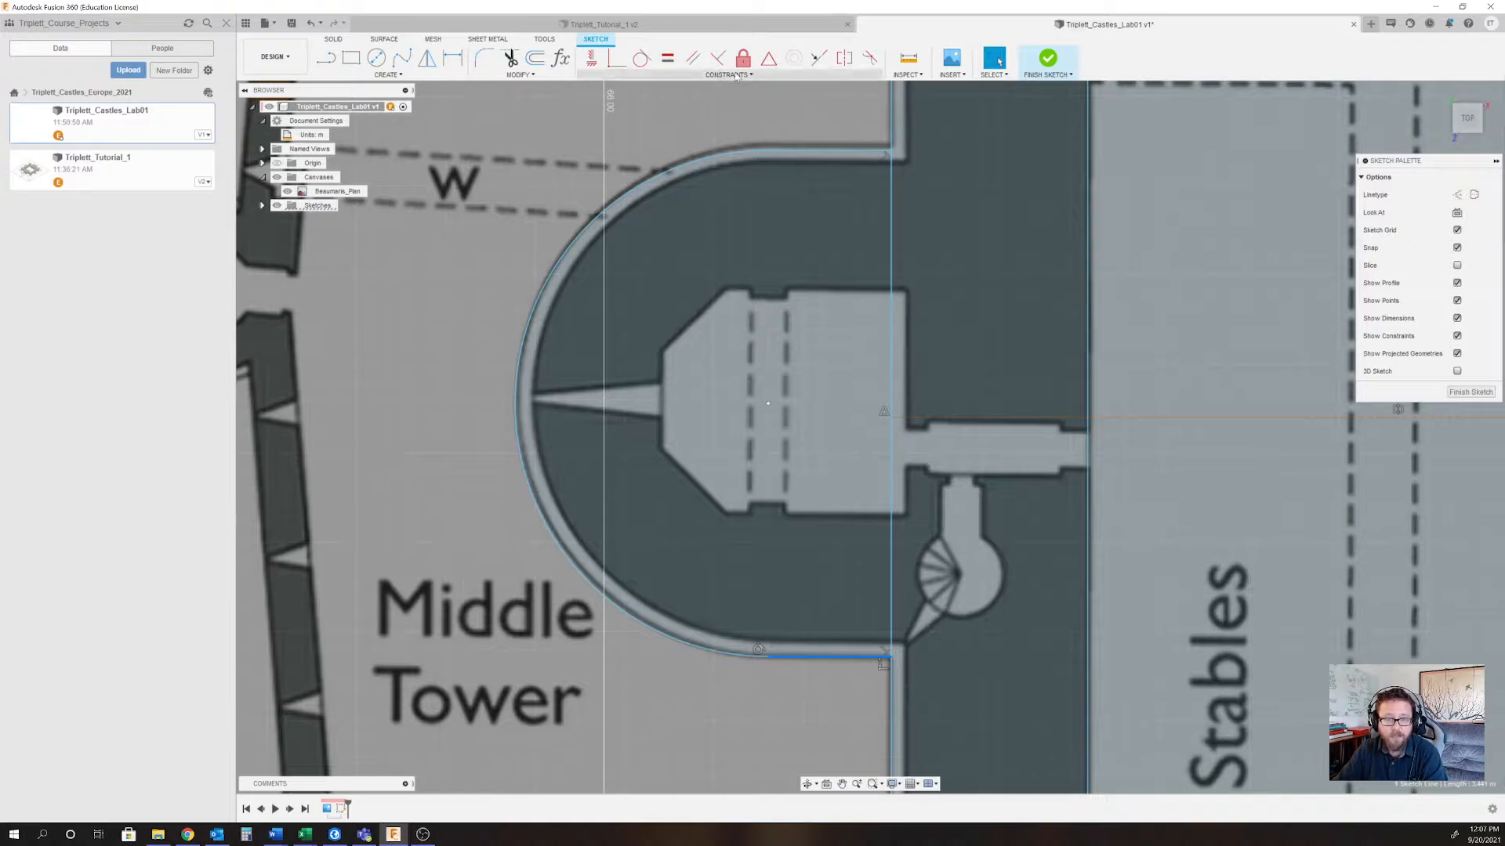
left_click(687, 75)
left_click(602, 126)
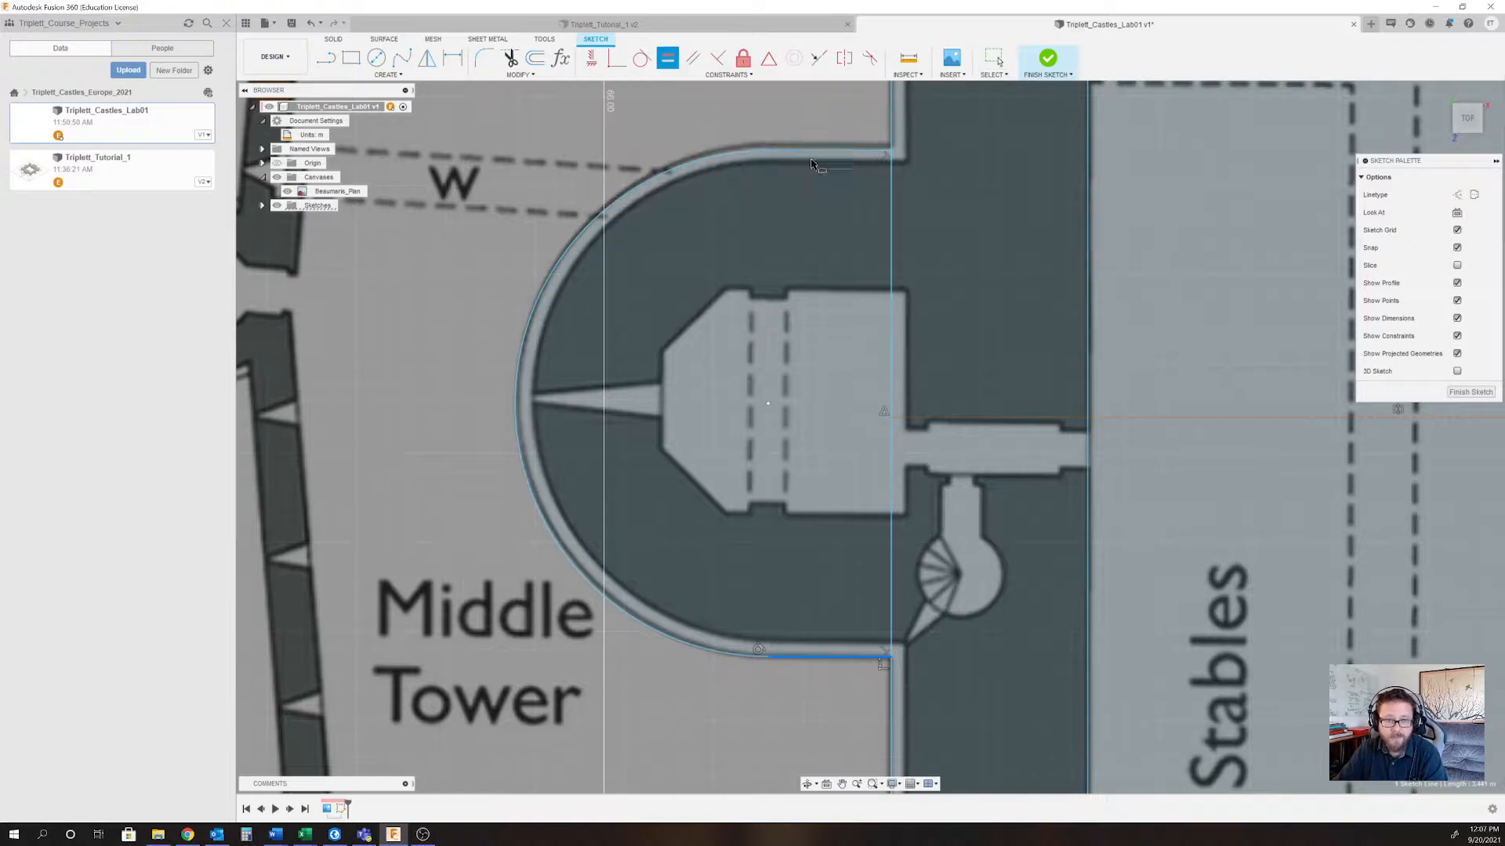
left_click(819, 153)
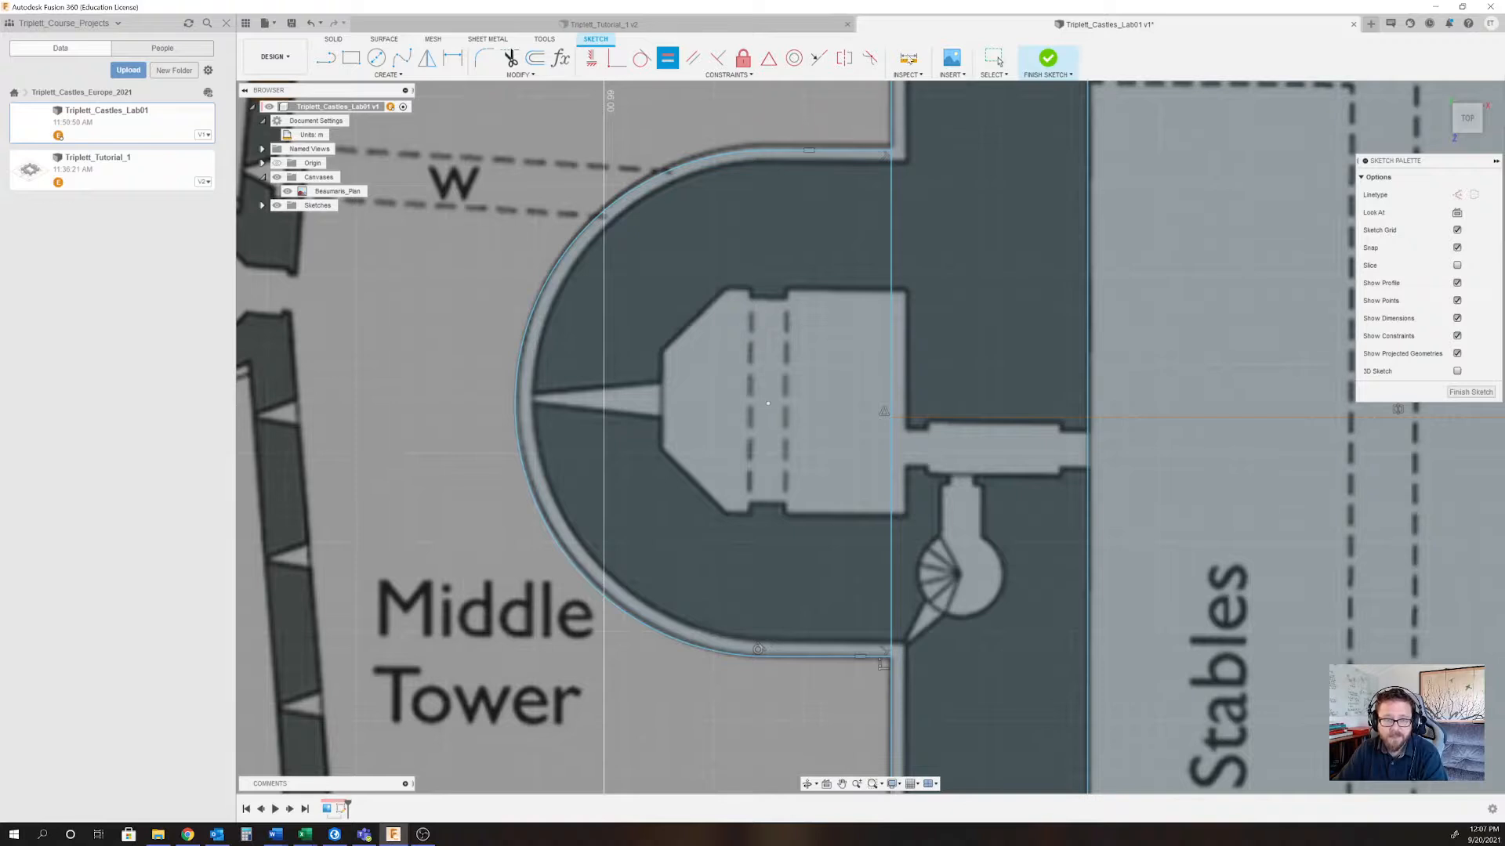
Try to apply a tangent constraint between the Middle Tower's northern straight line and its arc.
left_click(993, 58)
left_click(846, 153)
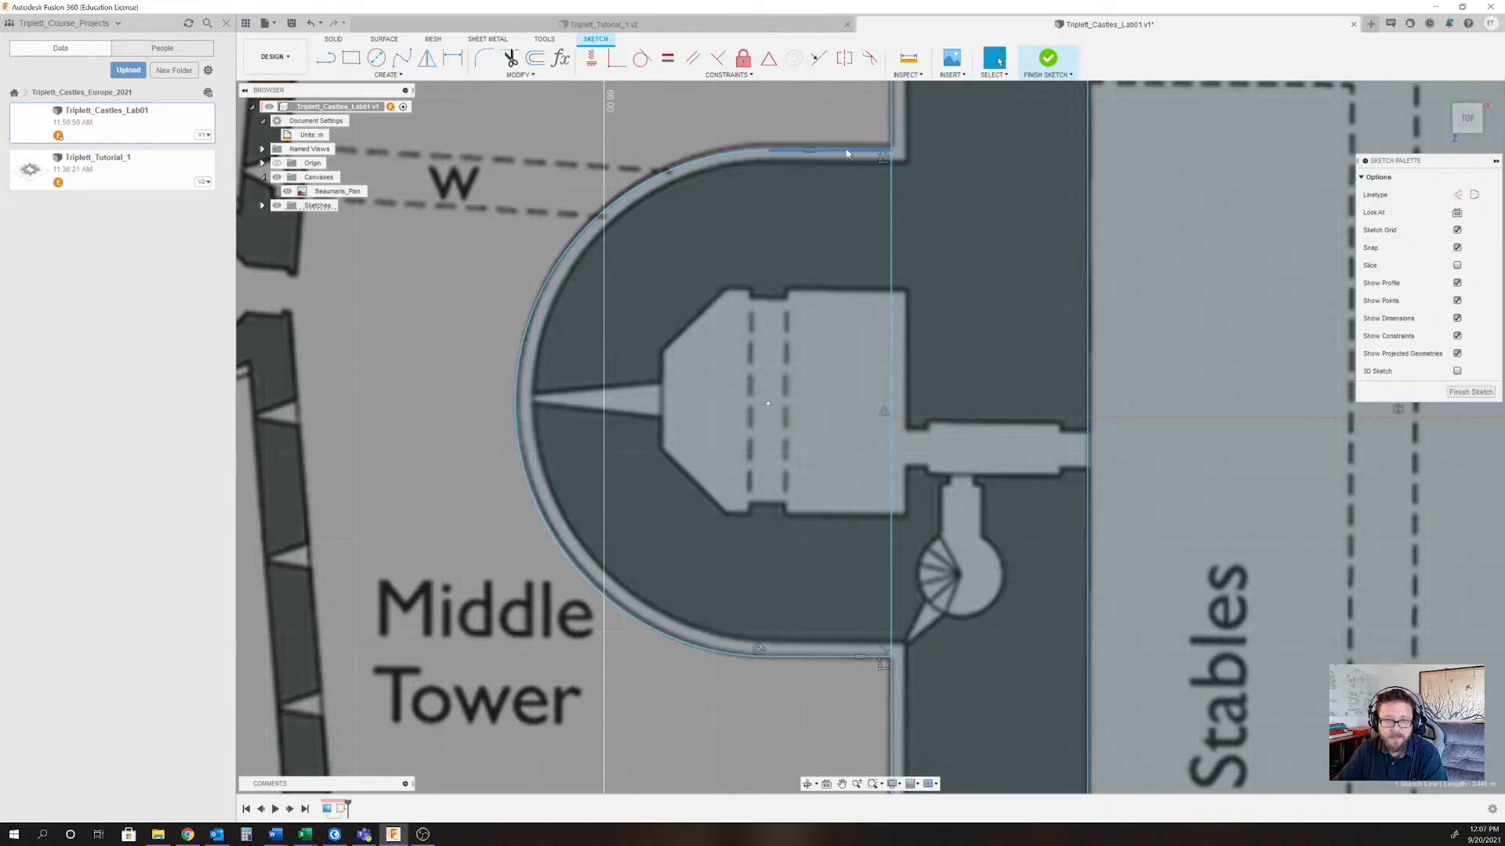
left_click(641, 60)
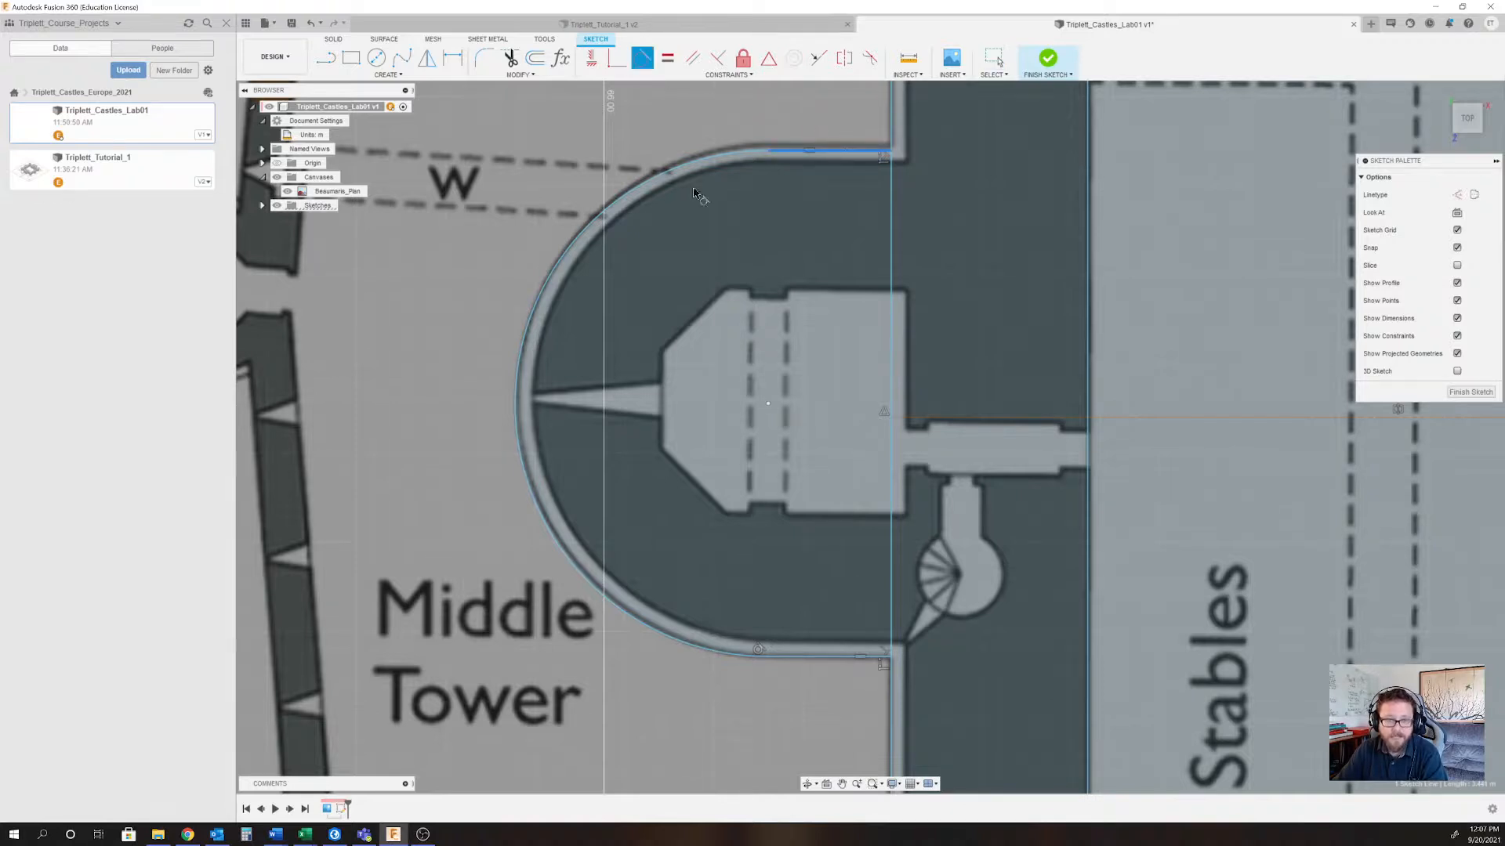
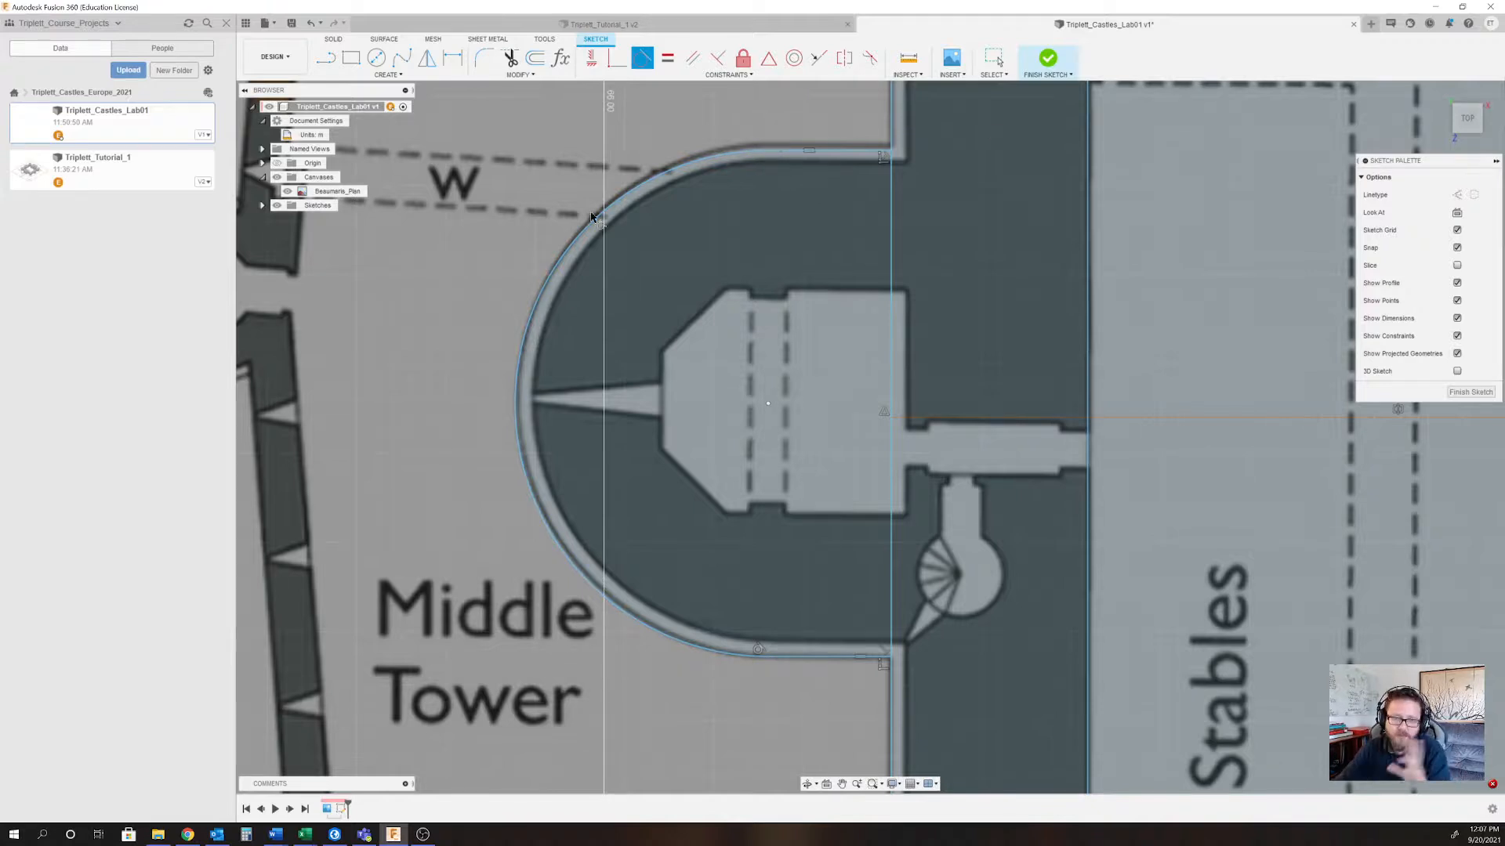
scroll(760, 486, "down", 2)
scroll(776, 322, "down", 1)
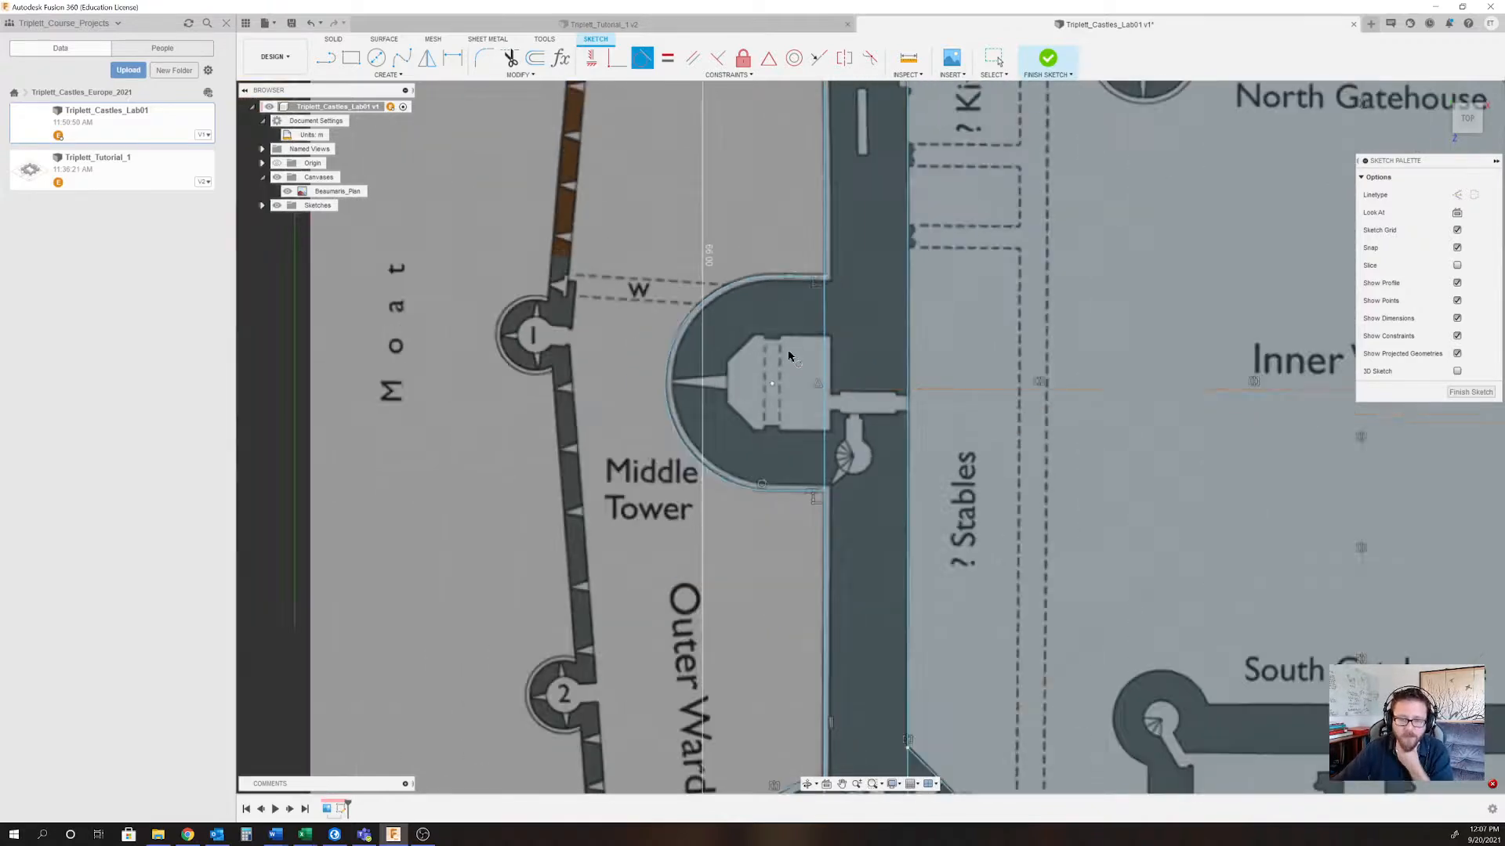
scroll(793, 361, "up", 5)
scroll(793, 384, "down", 3)
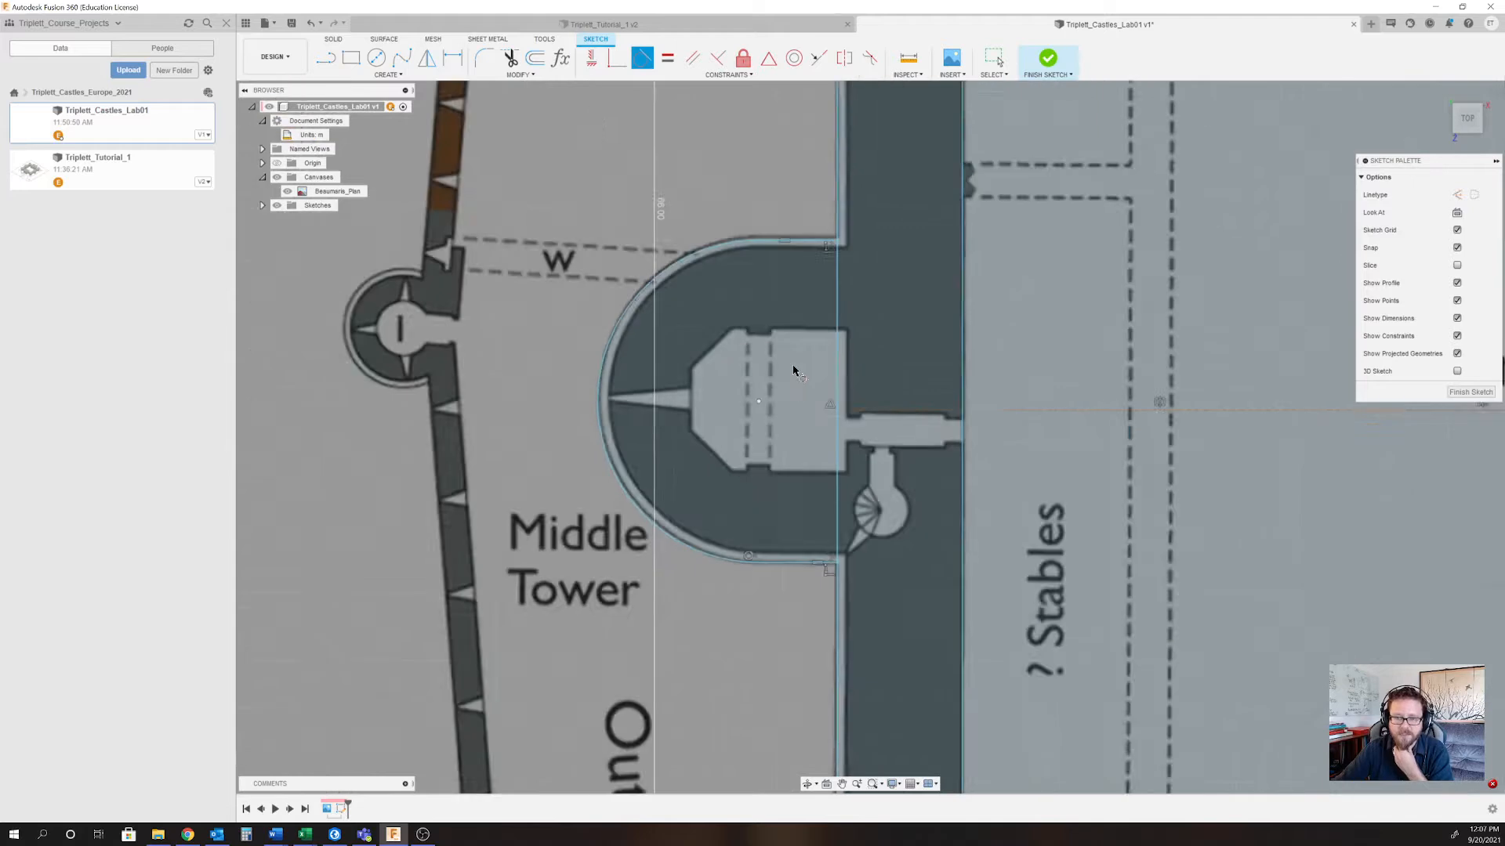
scroll(799, 369, "up", 2)
scroll(799, 376, "down", 1)
scroll(800, 376, "up", 3)
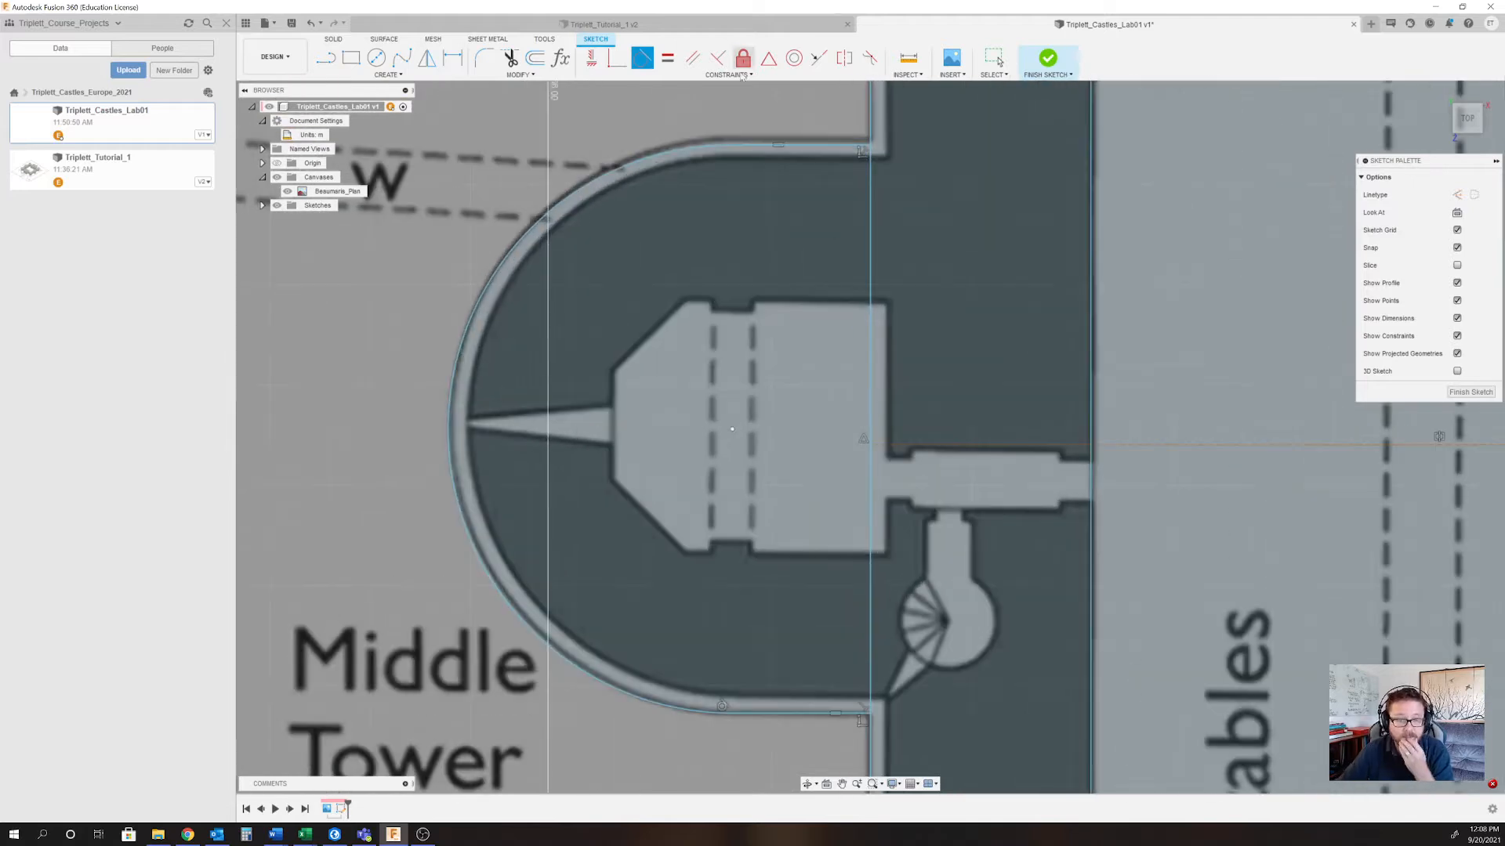
Draw a horizontal line from the arc's westernmost point, level with its centre, to the inner ward's outer wall line and make it construction geometry.
left_click(326, 58)
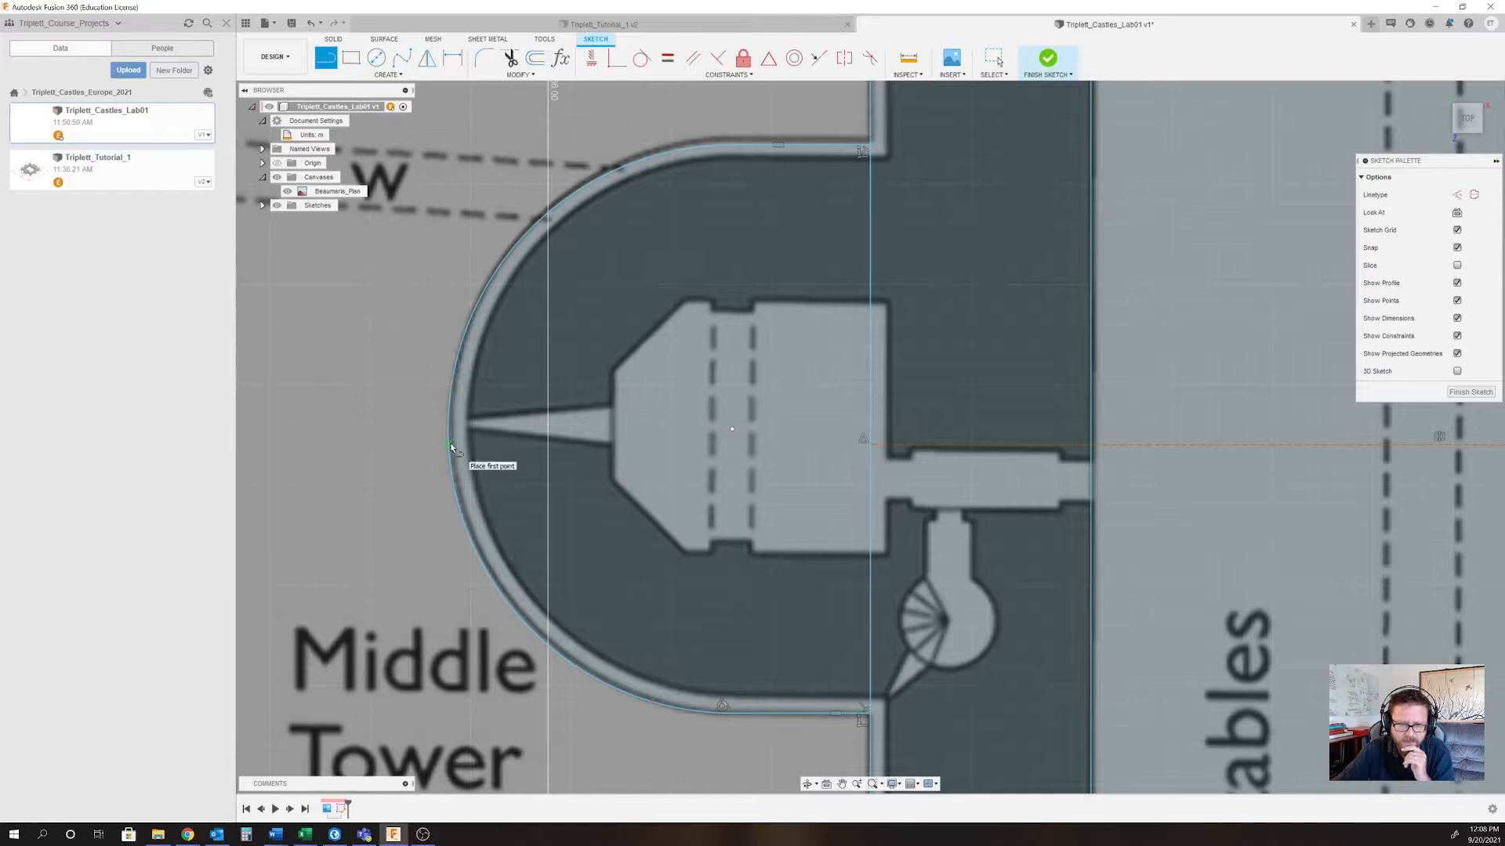
left_click(732, 429)
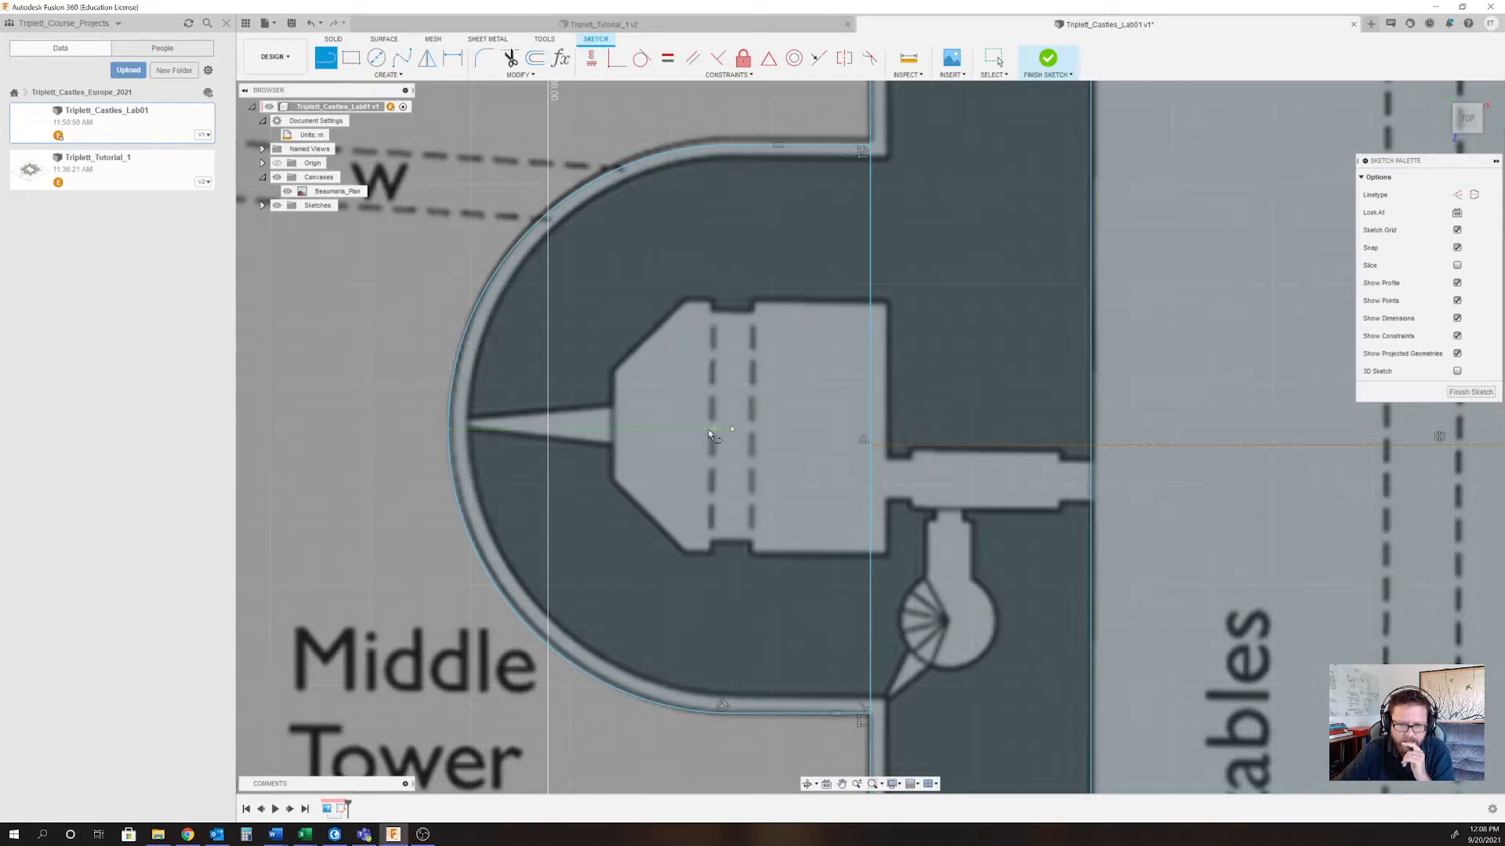
left_click(448, 429)
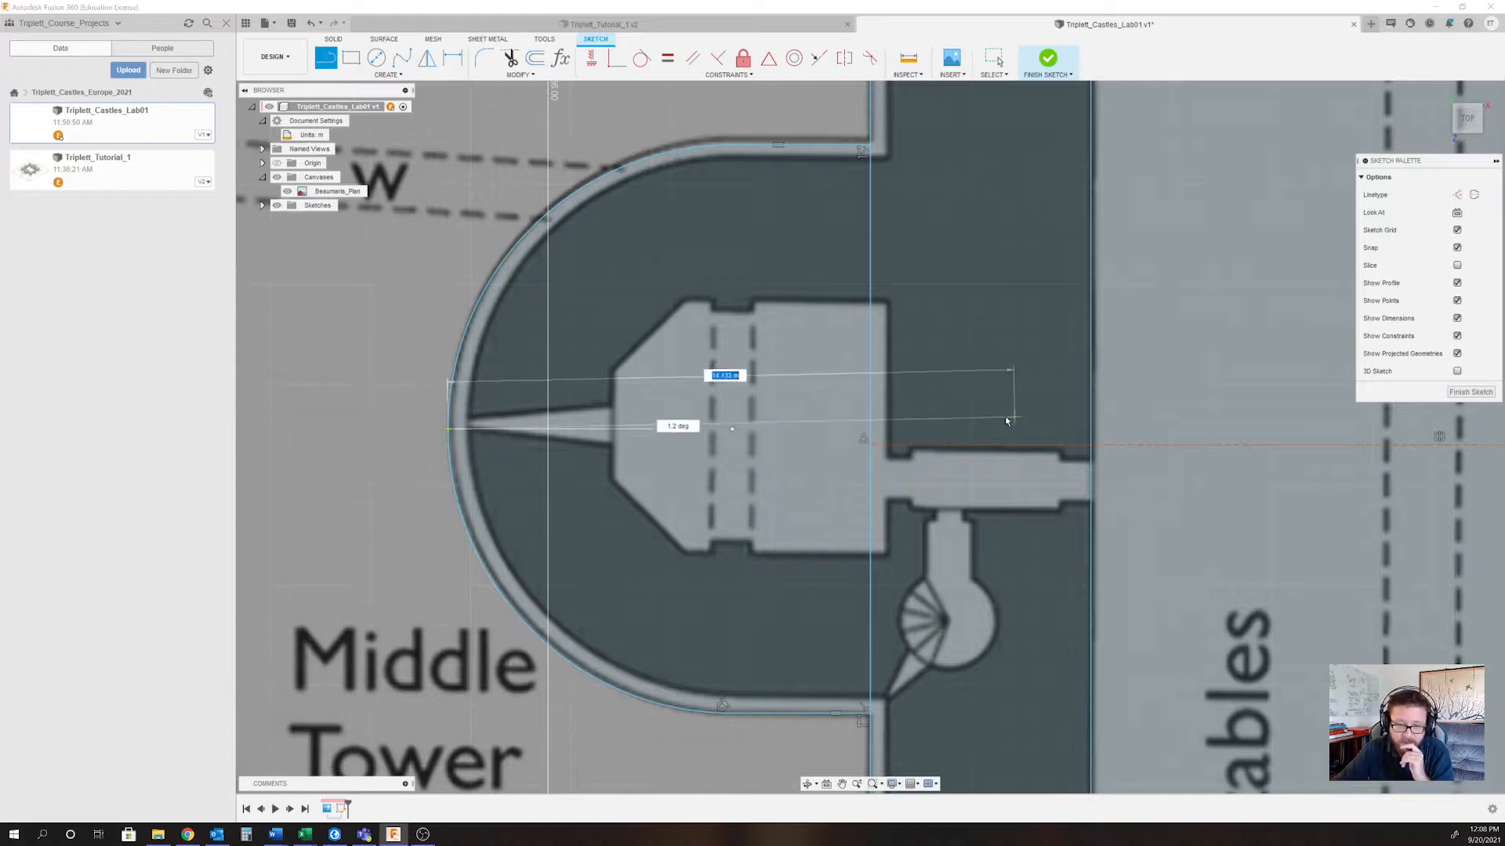
left_click(870, 431)
left_click(993, 58)
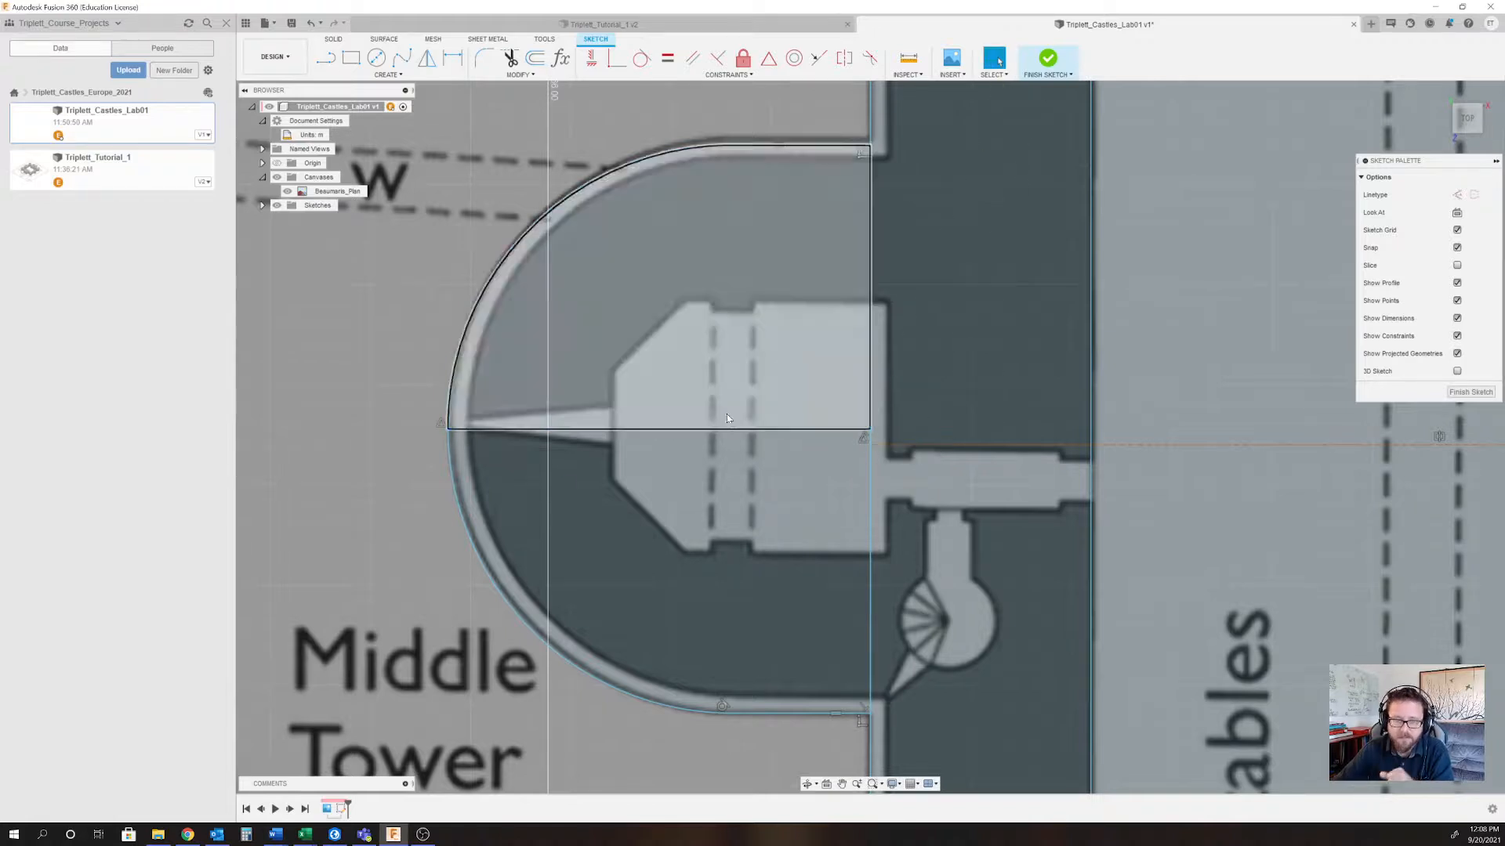
left_click(788, 429)
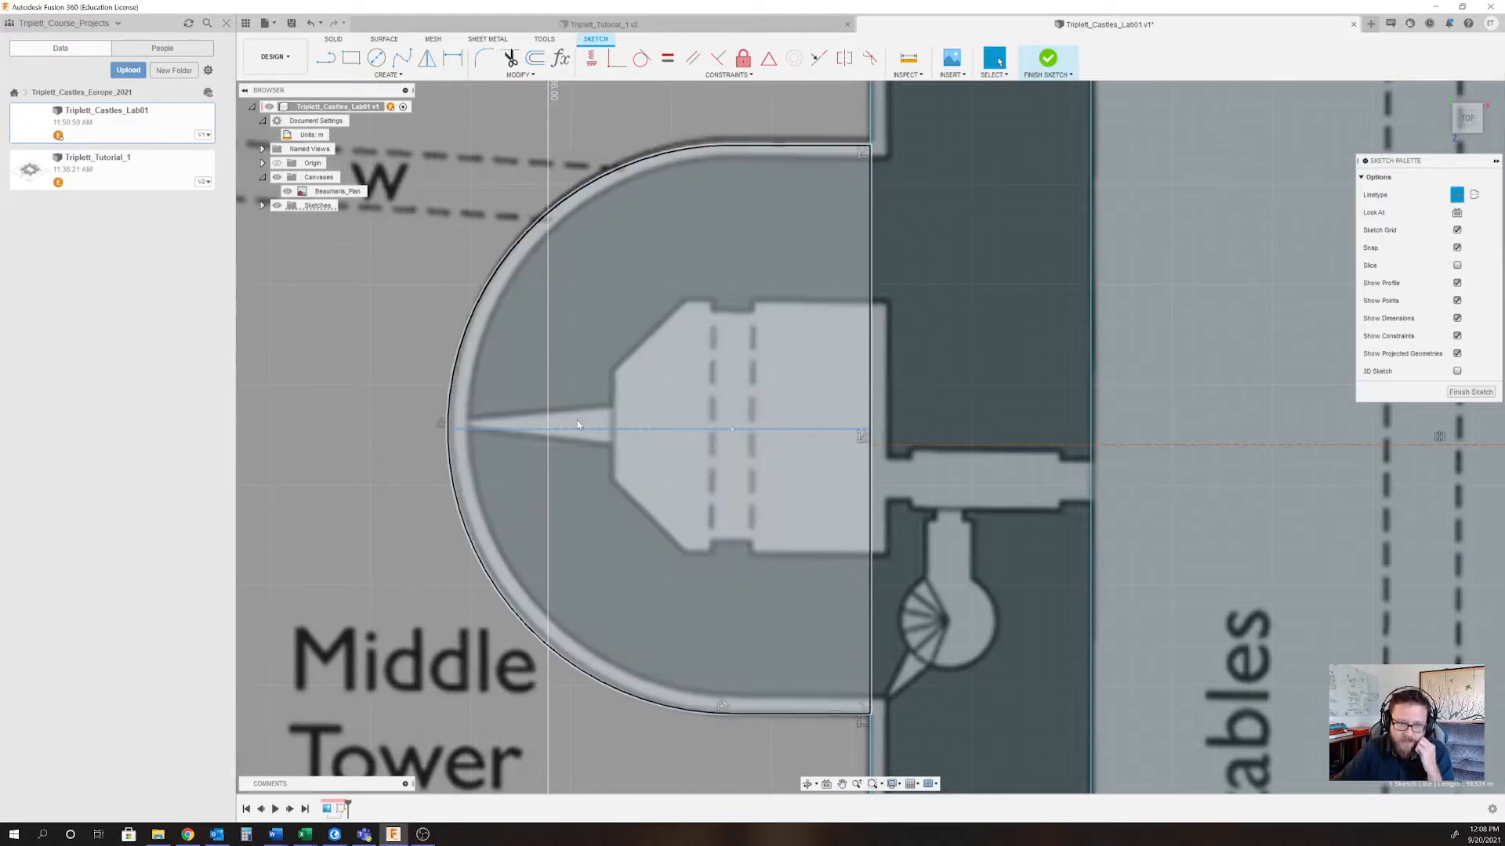
key("x")
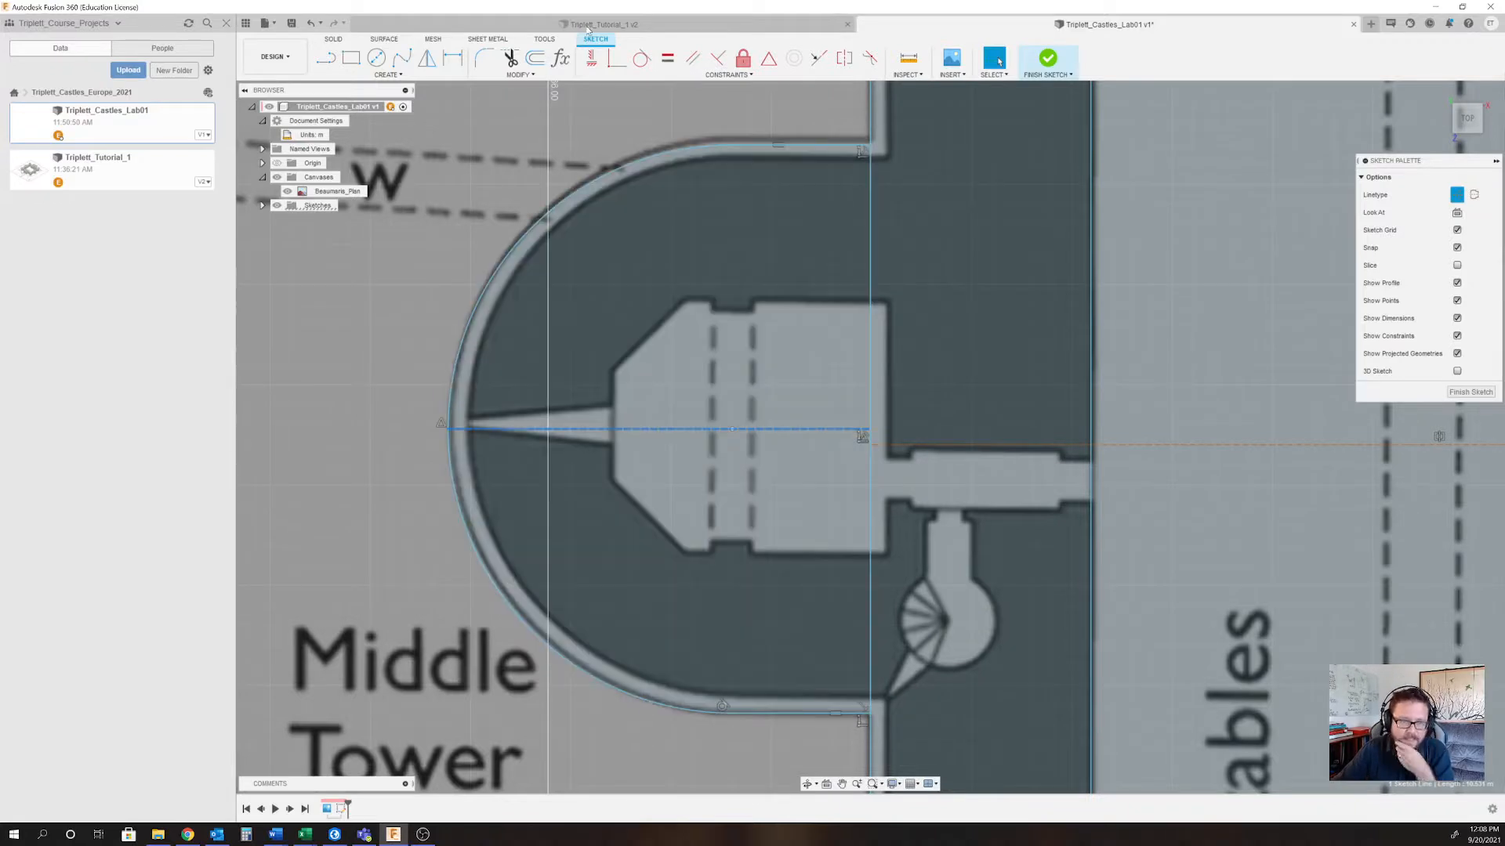
Delete the horizontal construction line that ends at the inner ward's outer wall line.
left_click(350, 57)
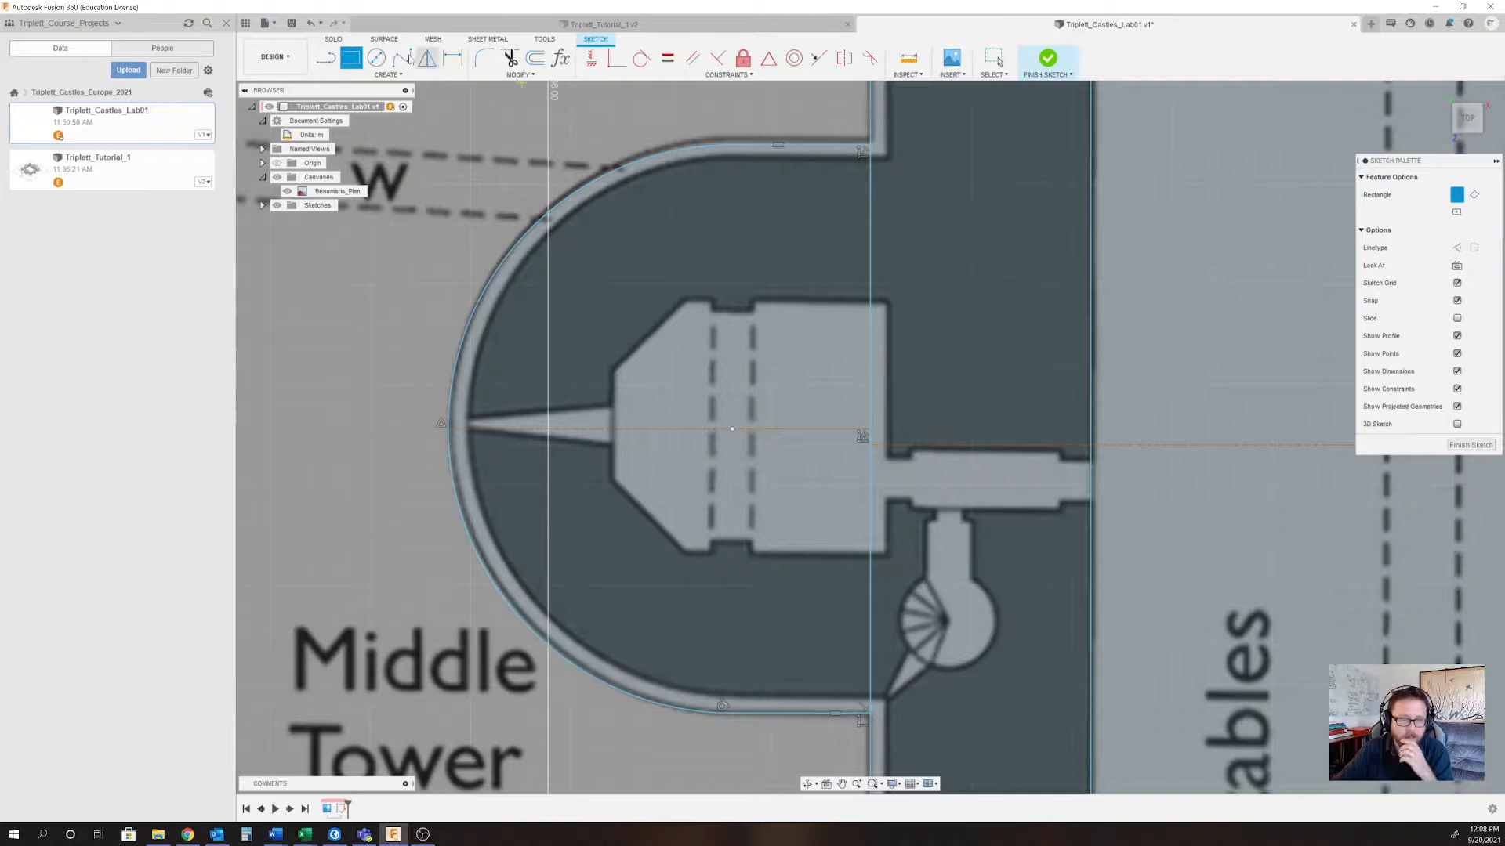
key("l")
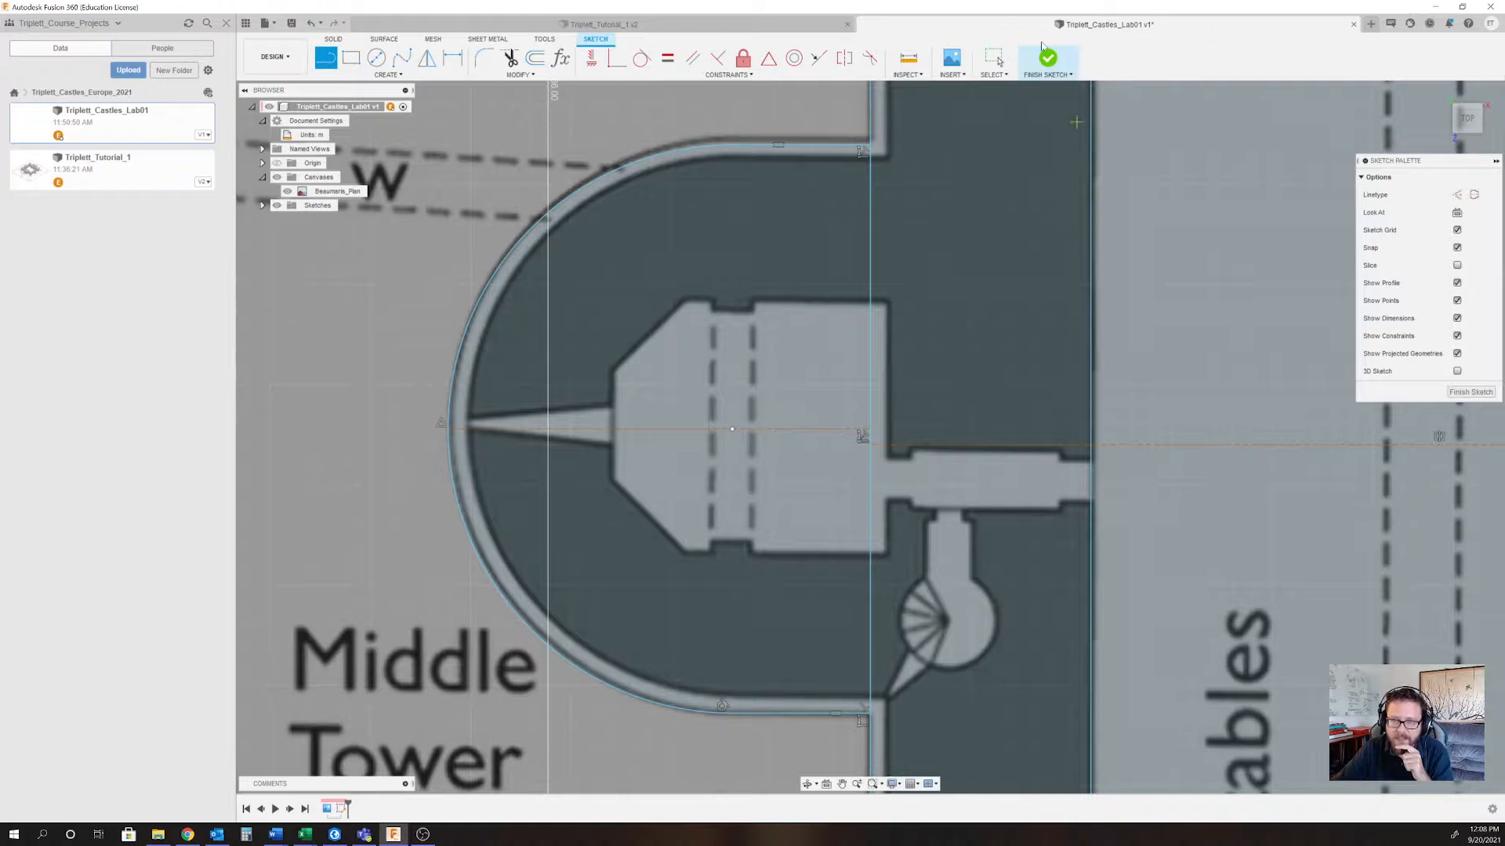
left_click(993, 57)
left_click(870, 430)
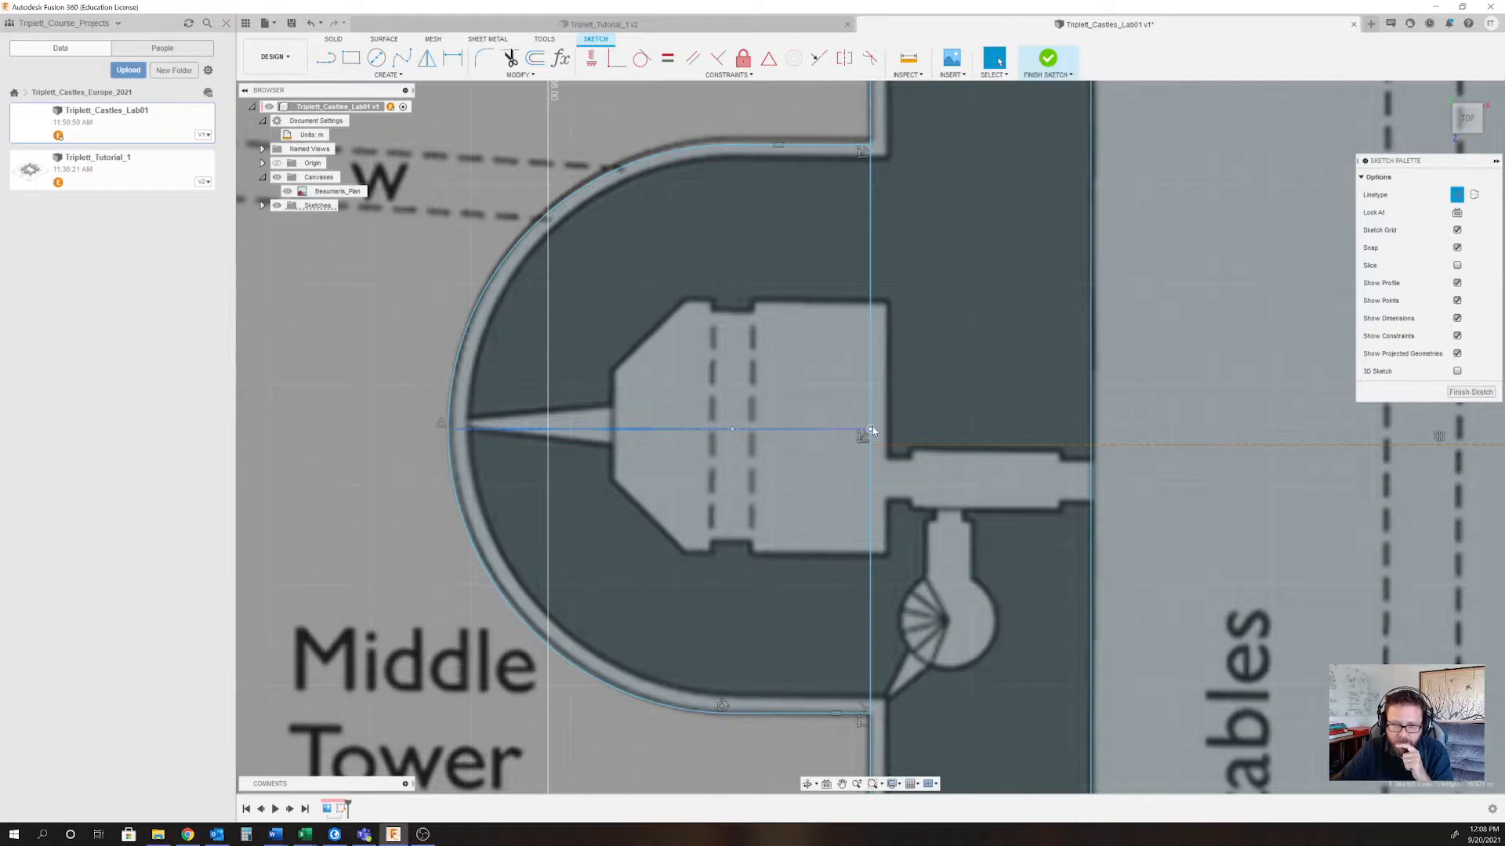
mouse_move(872, 430)
left_mouse_down()
mouse_move(894, 431)
mouse_move(872, 428)
left_mouse_up()
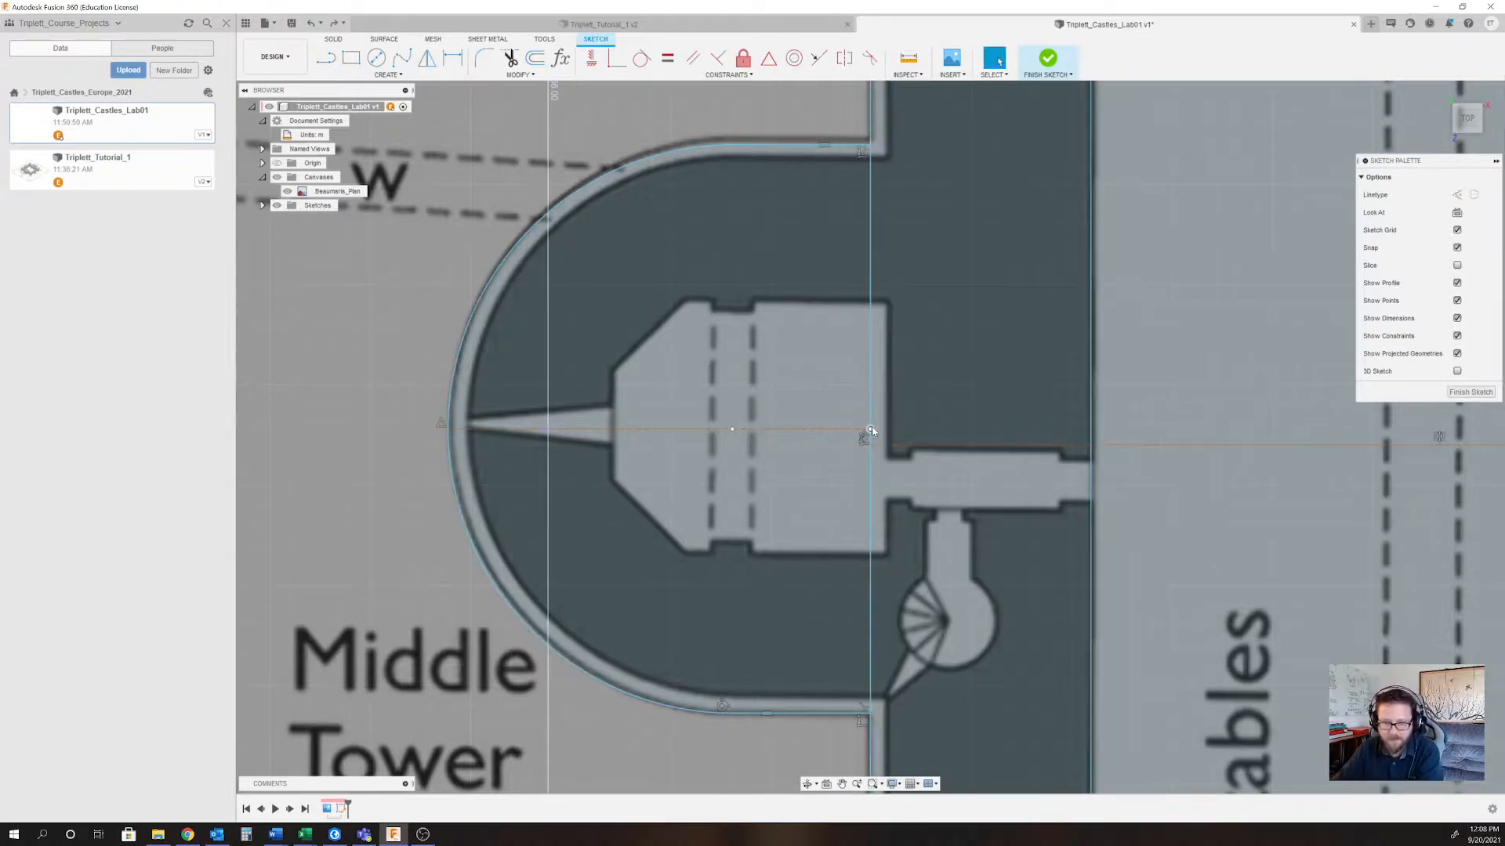
left_click(814, 430)
key("Delete")
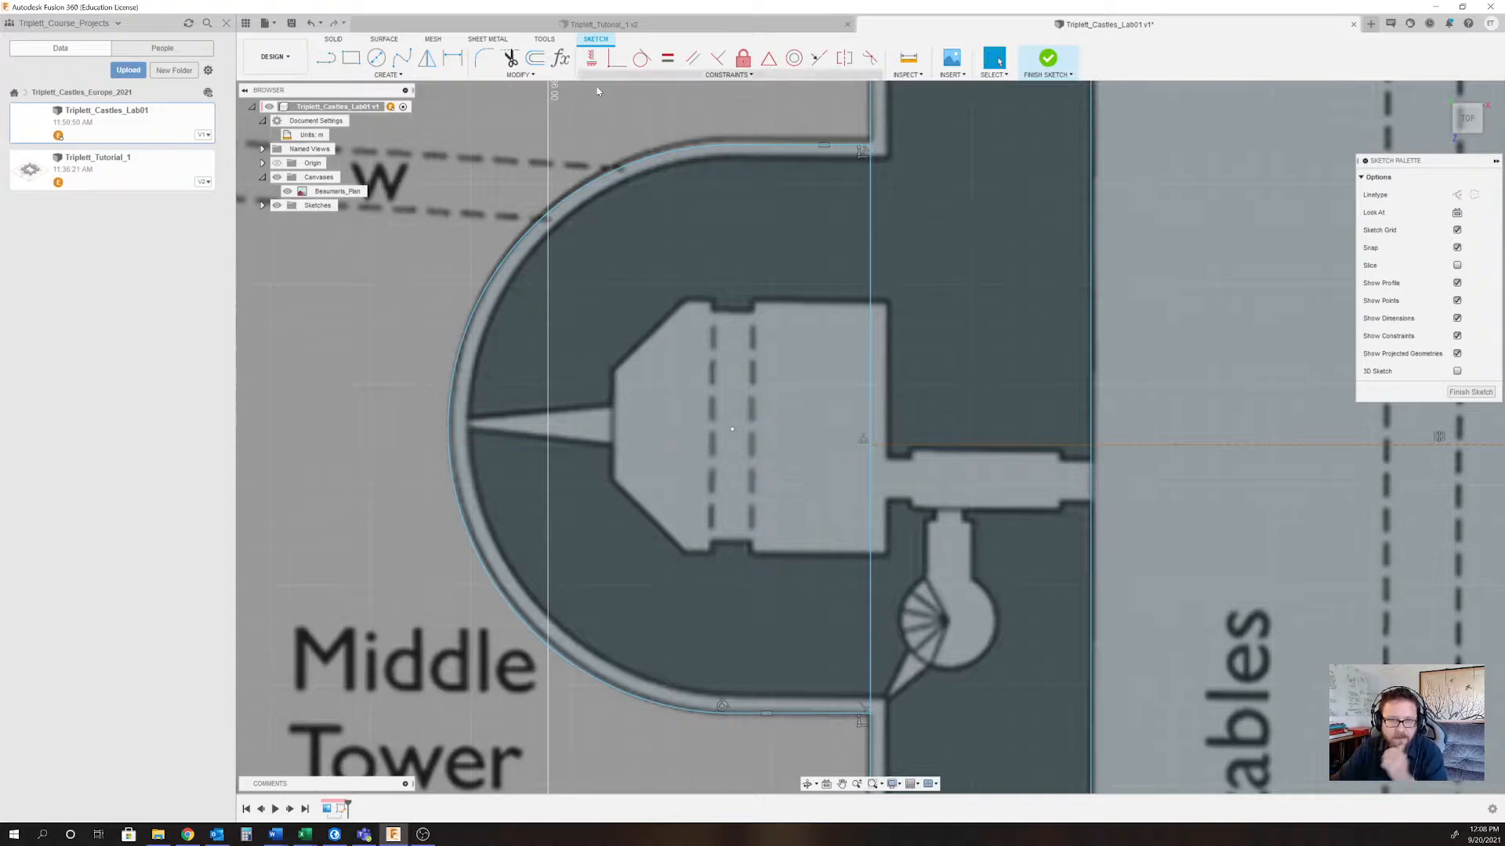
Draw a horizontal centreline from the wall's inner face line through the arc's centre to the Middle Tower's western edge and make it construction geometry.
left_click(326, 60)
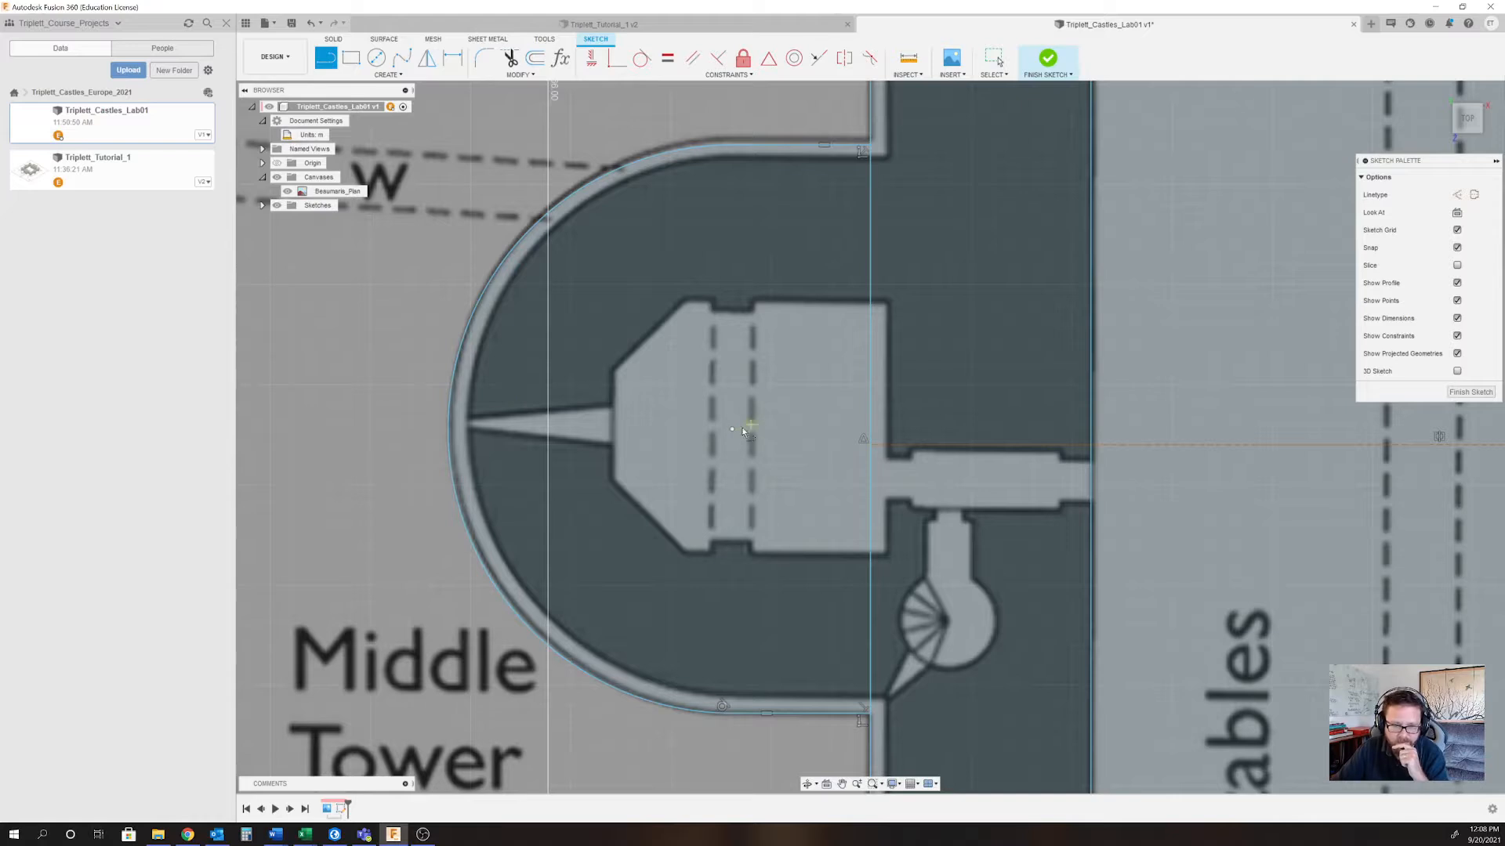
left_click(1091, 430)
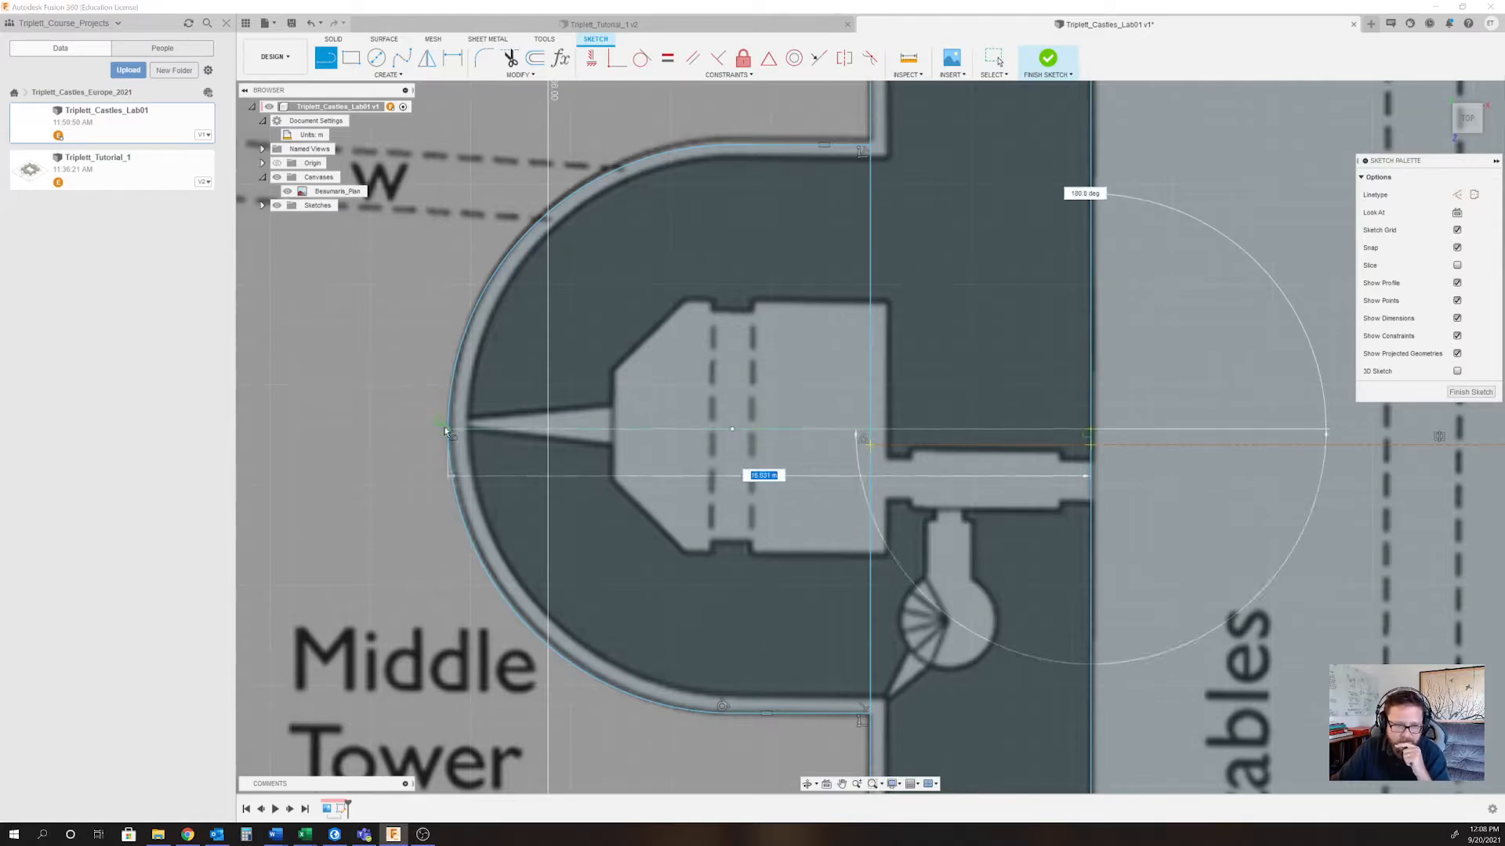
left_click(444, 430)
key("Escape")
left_click(994, 58)
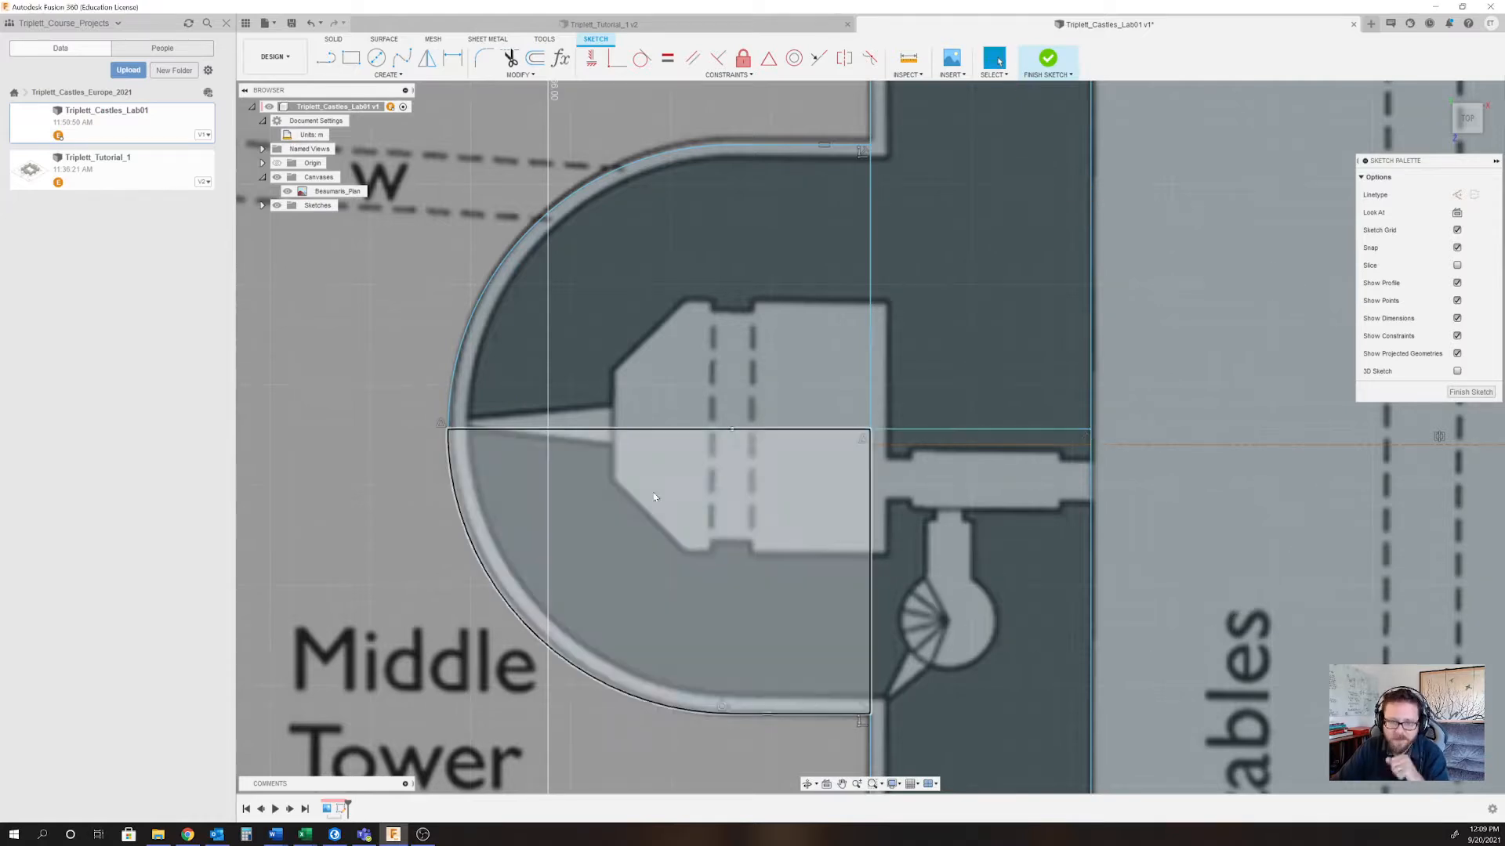
left_click(703, 431)
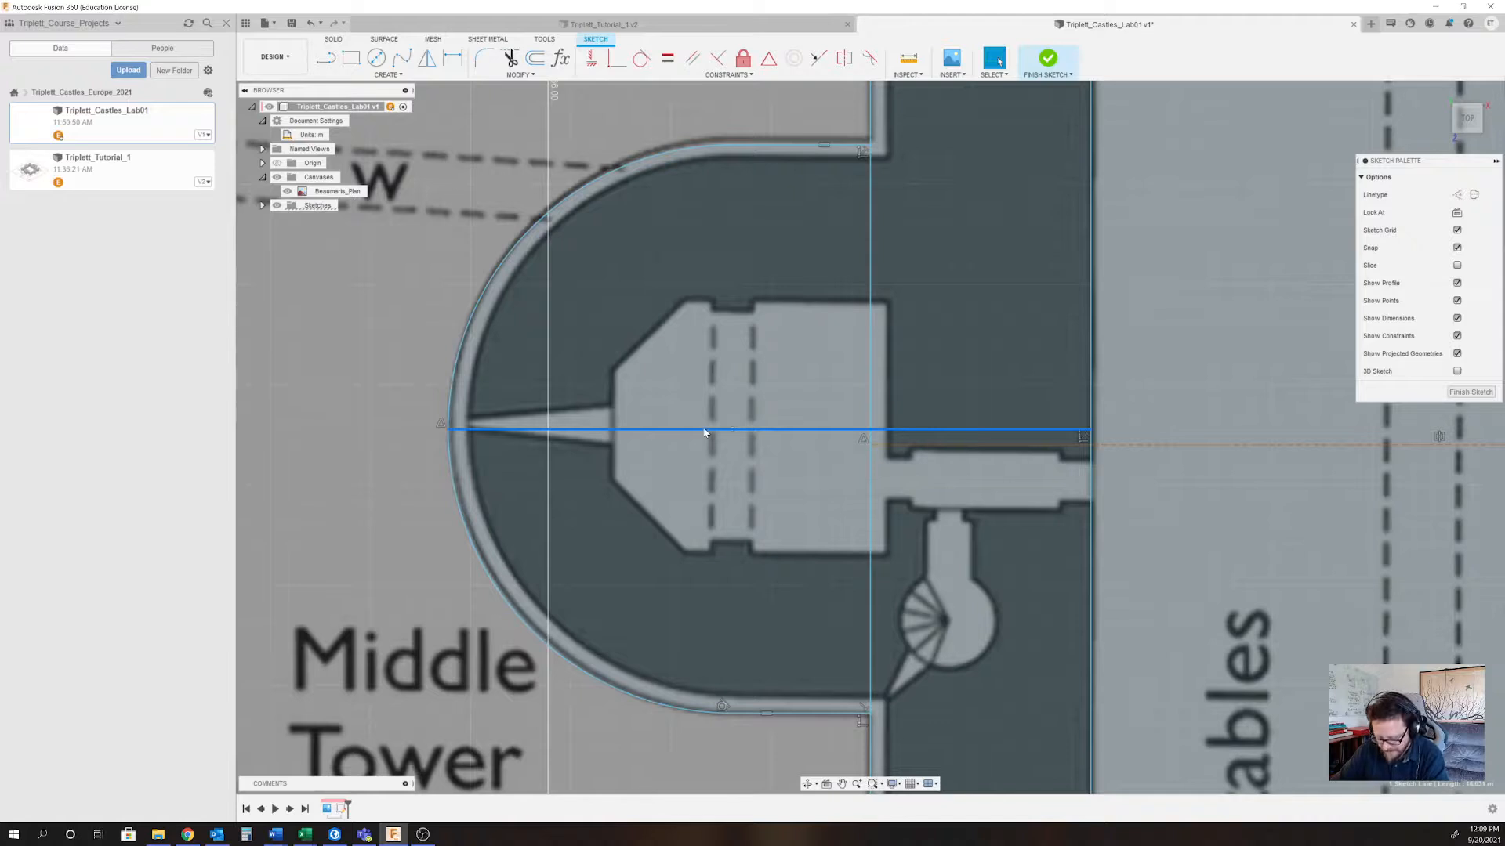
key("x")
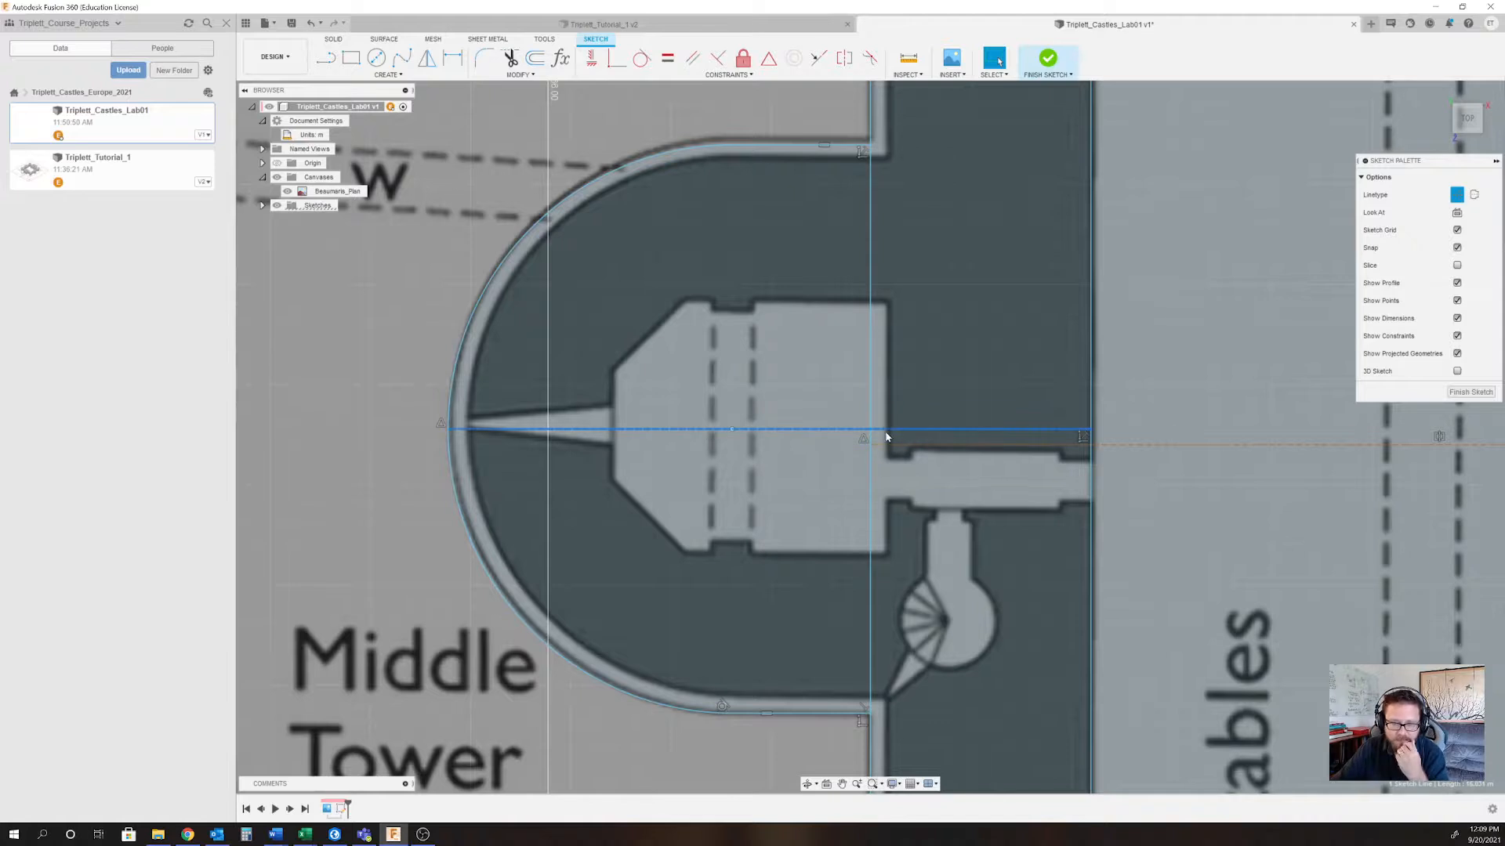
Trace the Middle Tower chamber from the centreline down its eastern edge and west along its southern edge to the notch.
key("l")
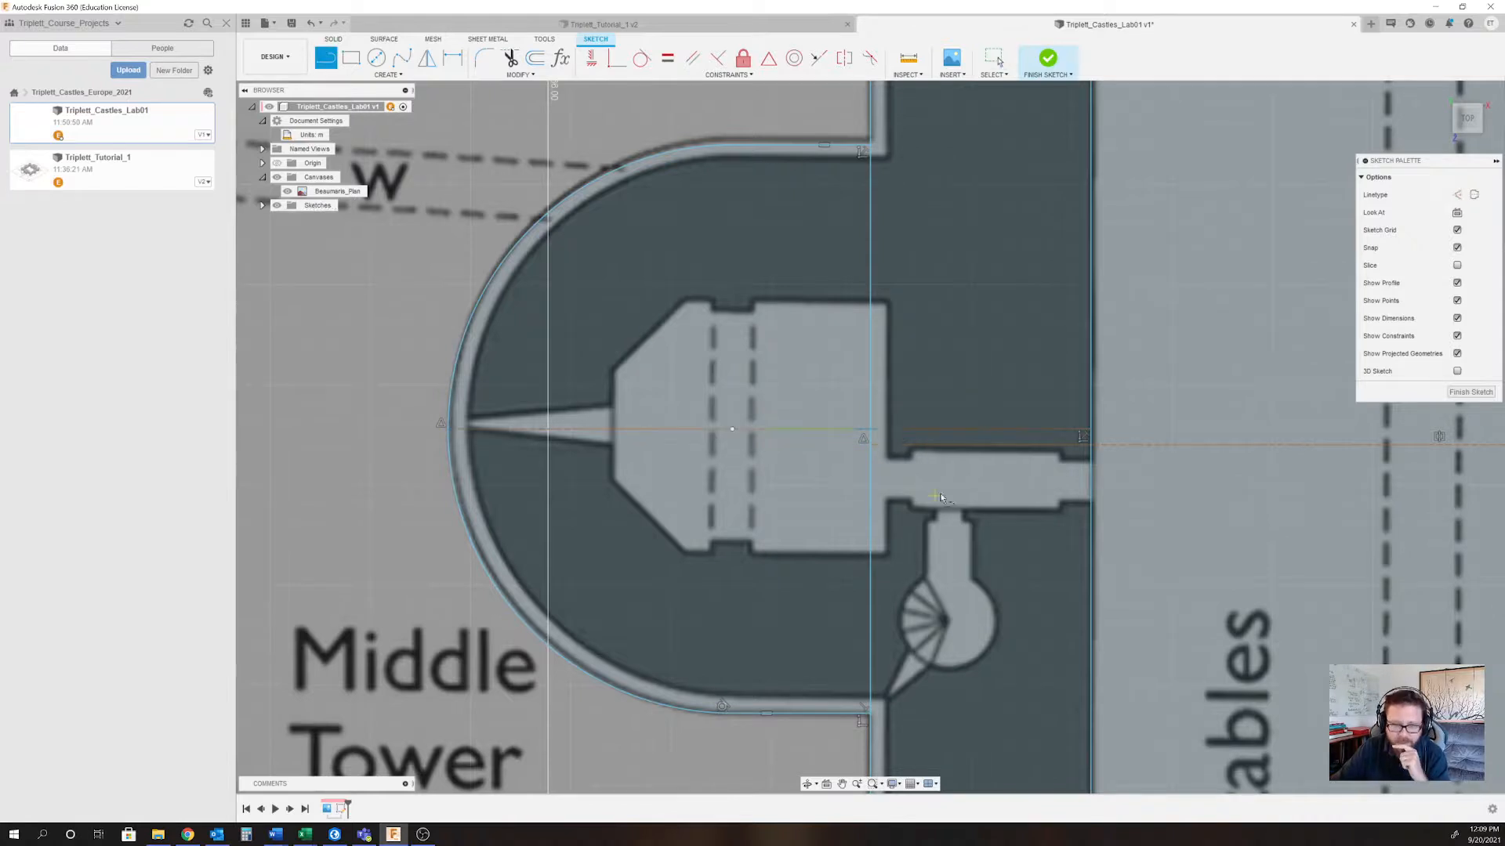
left_click(886, 431)
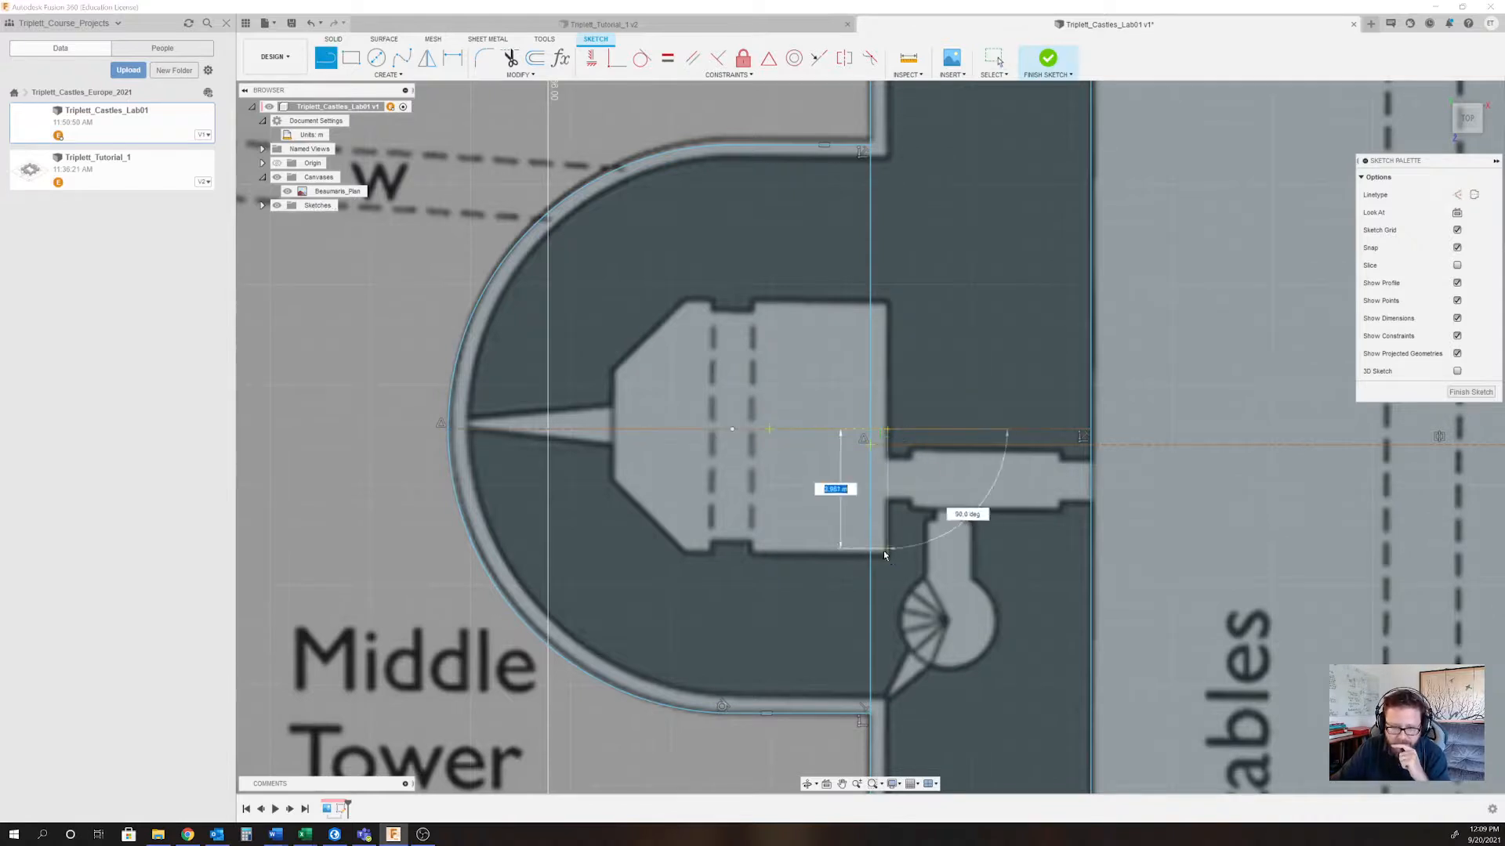
left_click(886, 554)
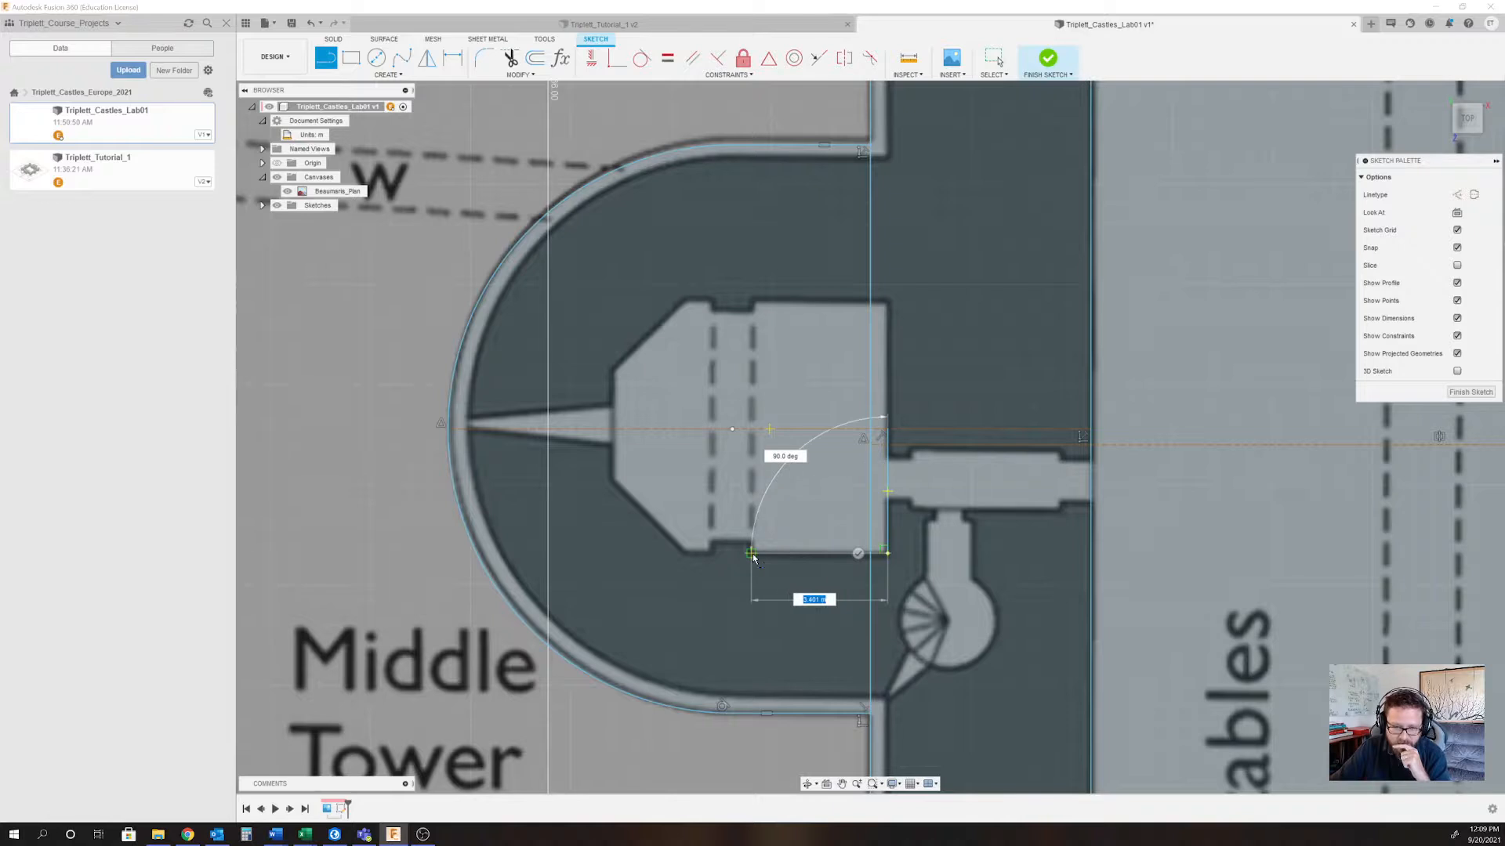
scroll(748, 560, "down", 2)
scroll(744, 564, "up", 6)
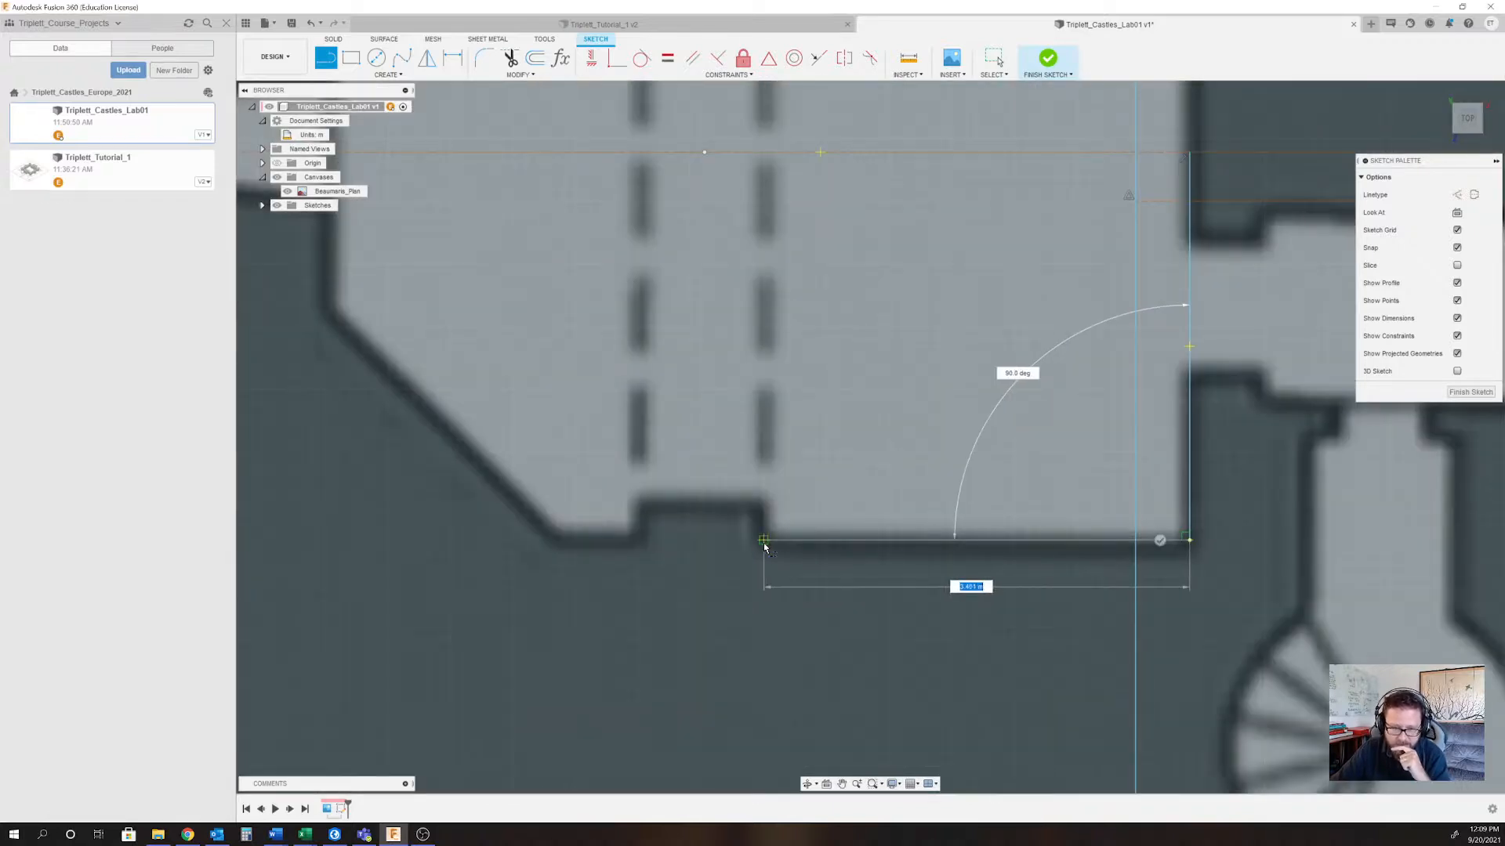
left_click(764, 540)
Trace the rectangular notch in the chamber's southern edge with vertical and horizontal line segments.
scroll(764, 506, "up", 3)
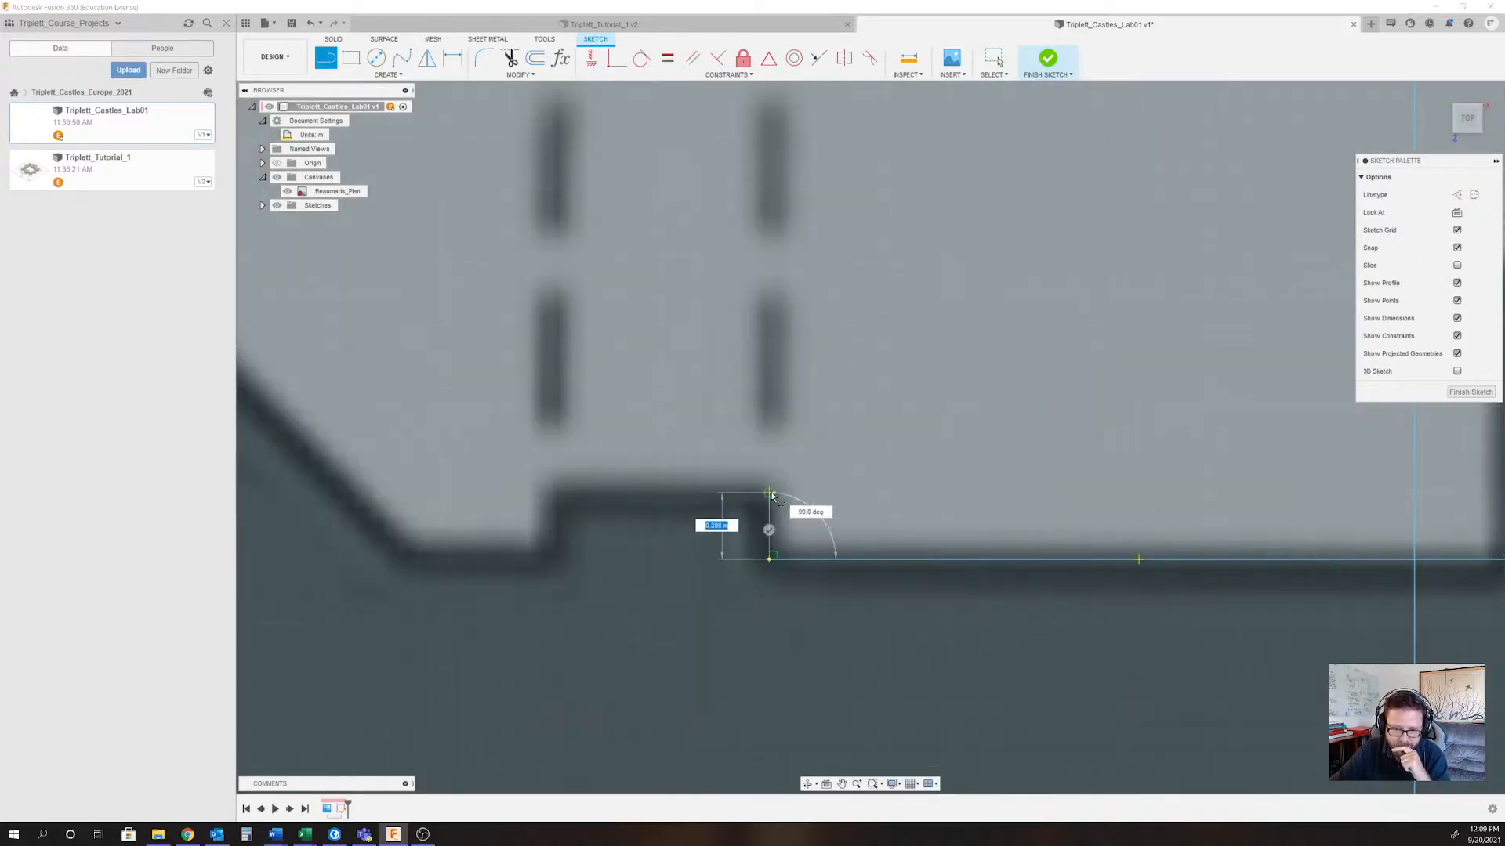
left_click(764, 502)
left_click(553, 493)
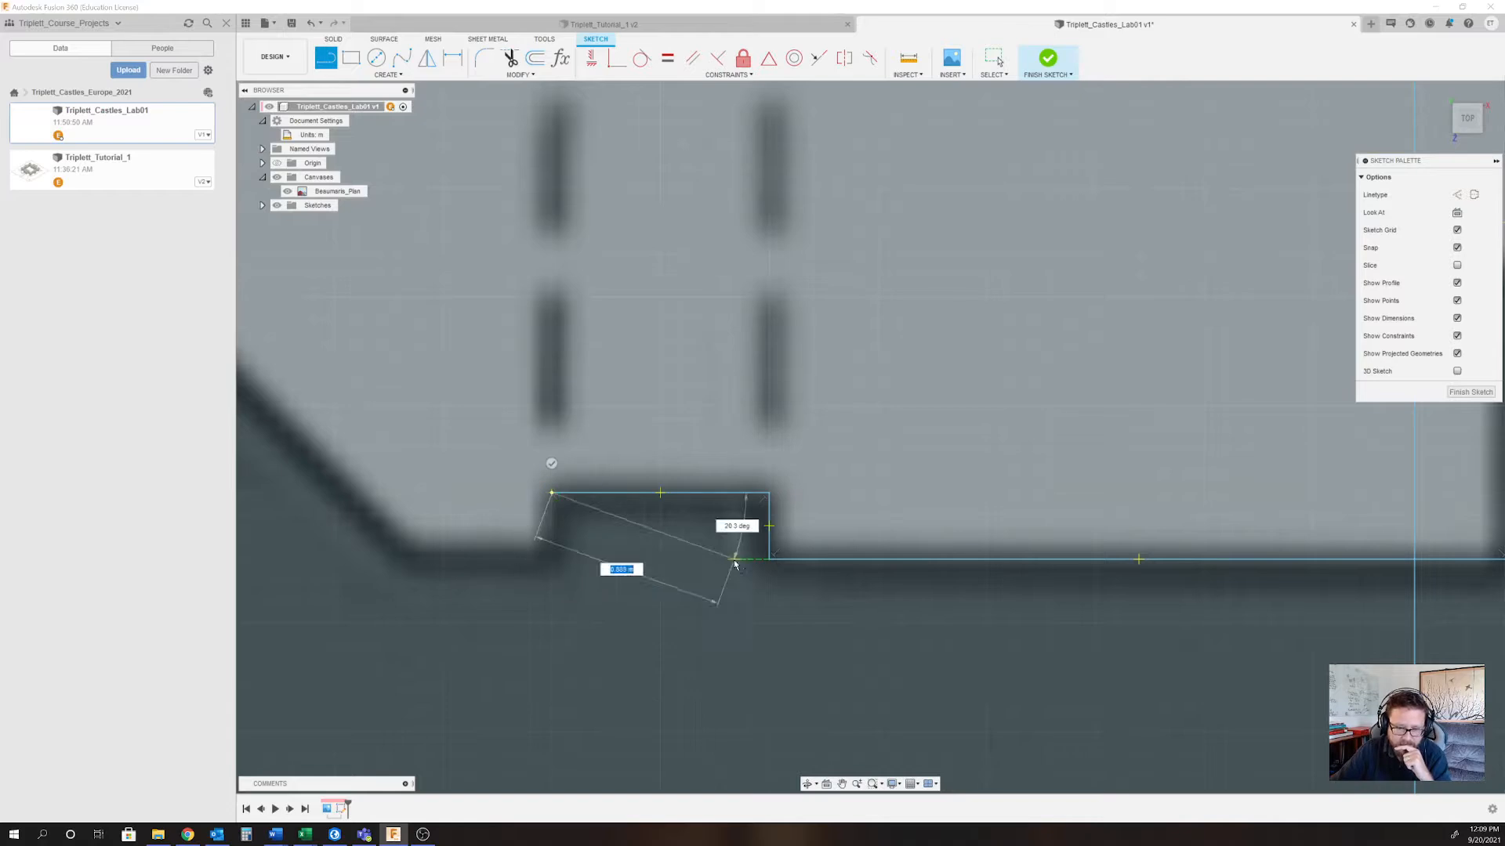
left_click(554, 561)
scroll(558, 567, "down", 2)
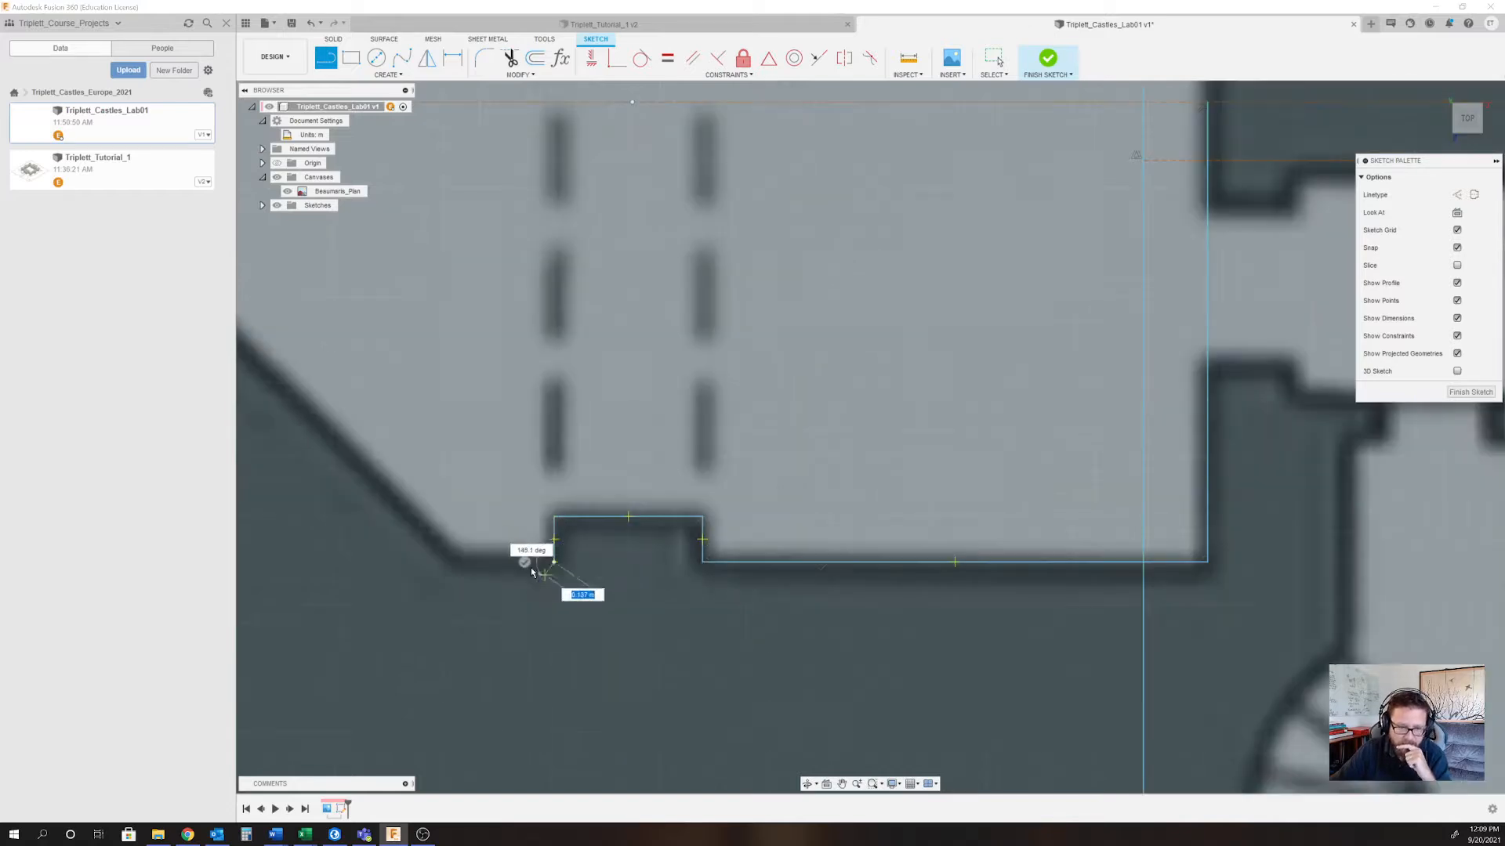
Continue the chamber outline west from the notch, along the diagonal south-western edge, and up the western edge to the centreline.
left_click(458, 561)
scroll(623, 573, "down", 2)
scroll(629, 594, "down", 2)
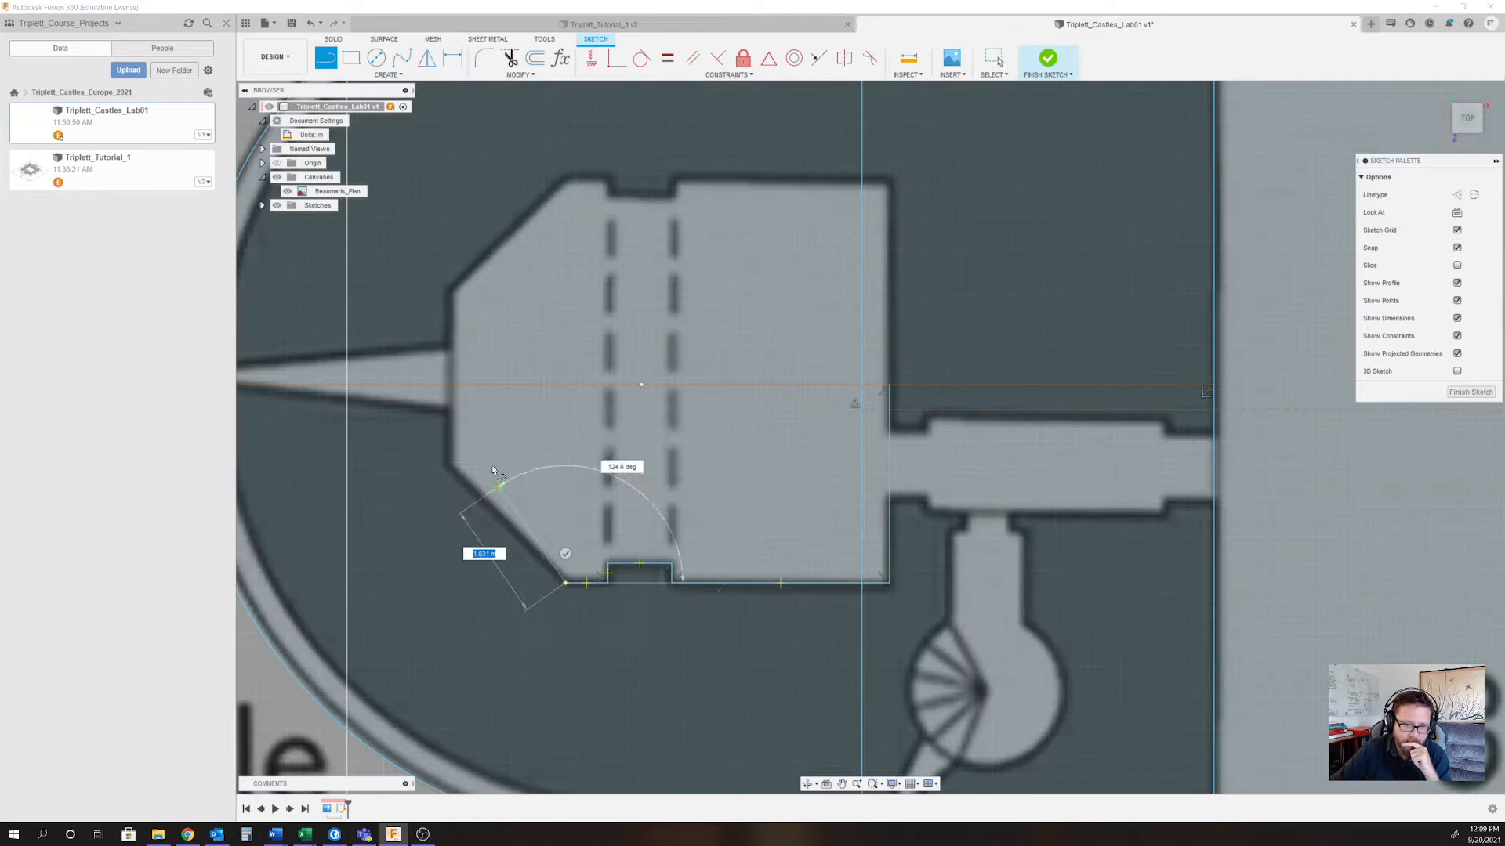
left_click(447, 468)
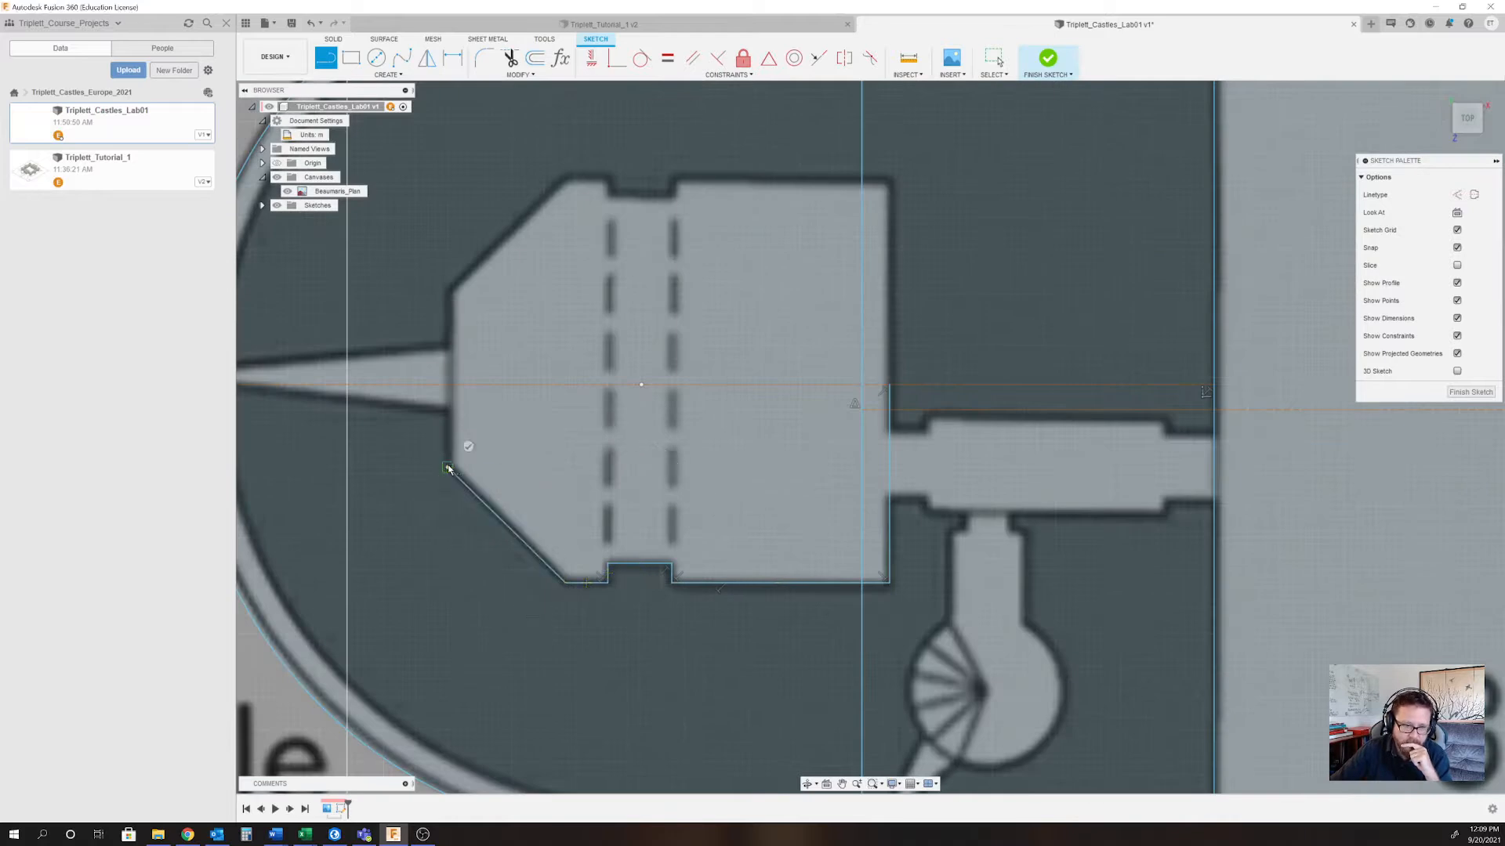
left_click(452, 386)
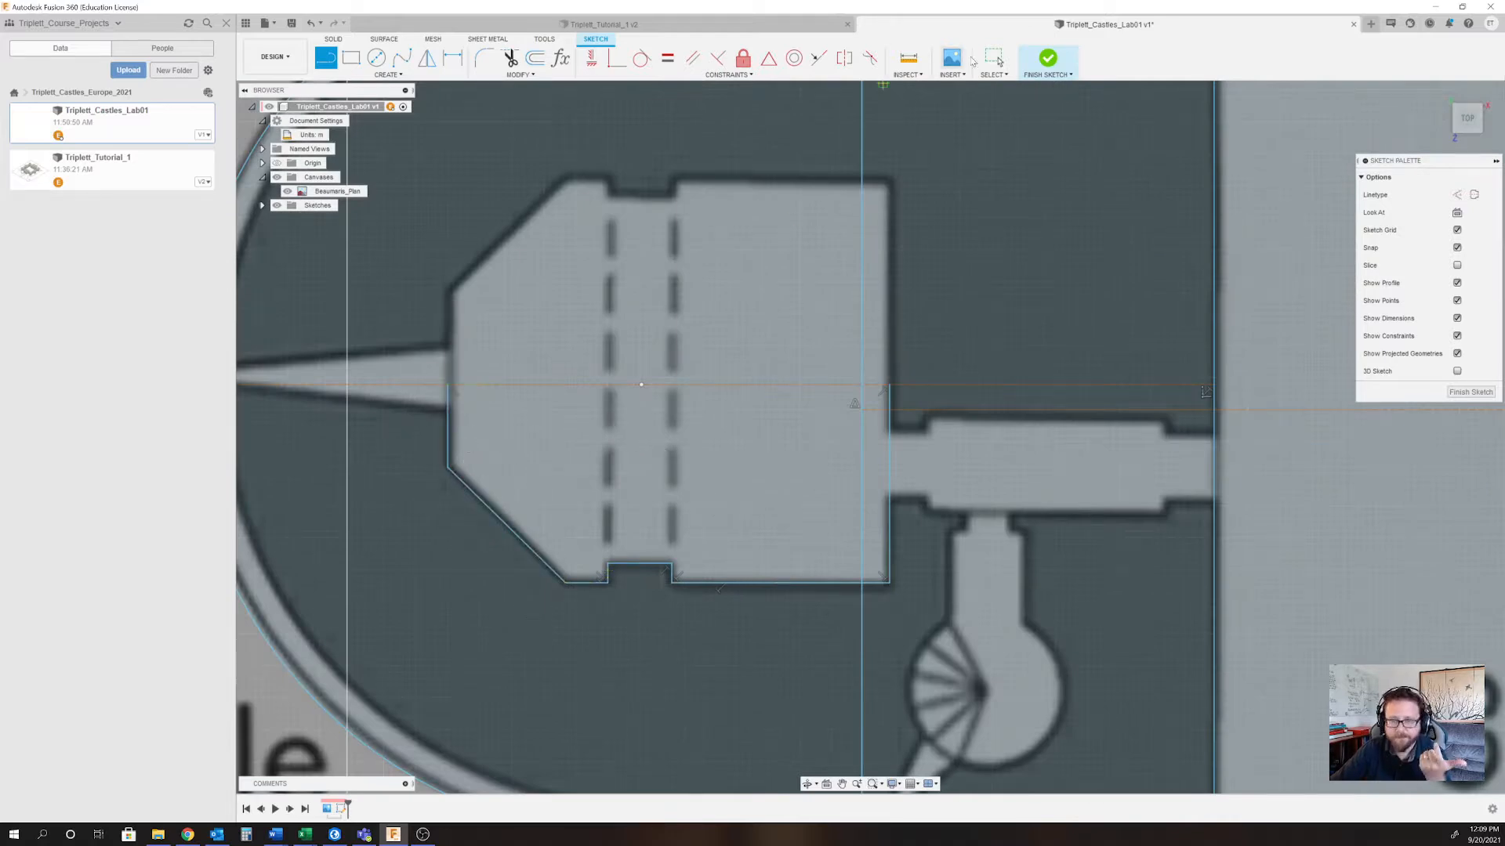
Mirror the southern half of the Middle Tower chamber outline across the tower's horizontal centreline.
left_click(993, 58)
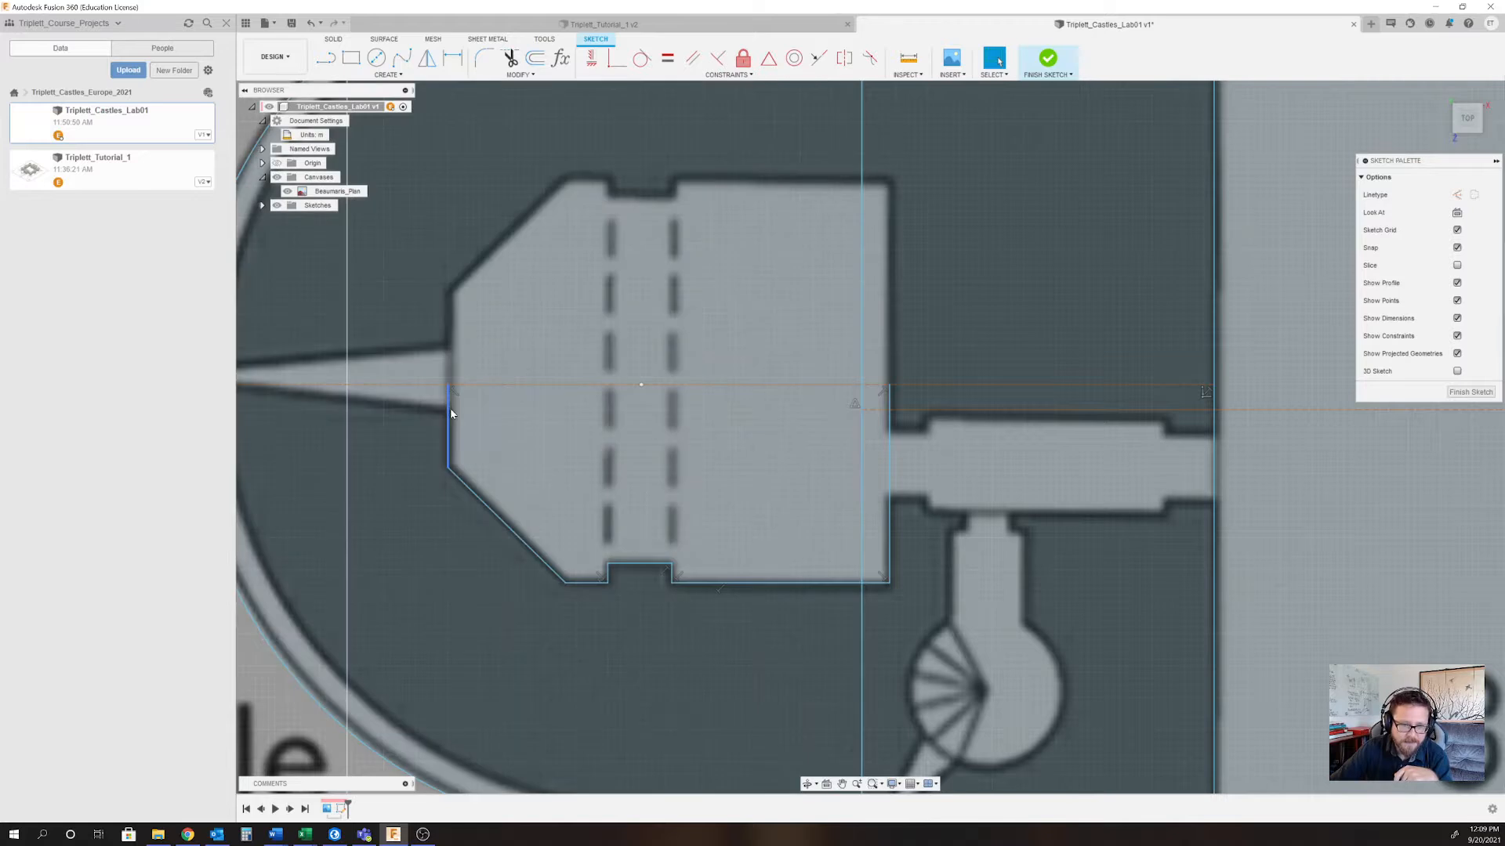
double_click(452, 418)
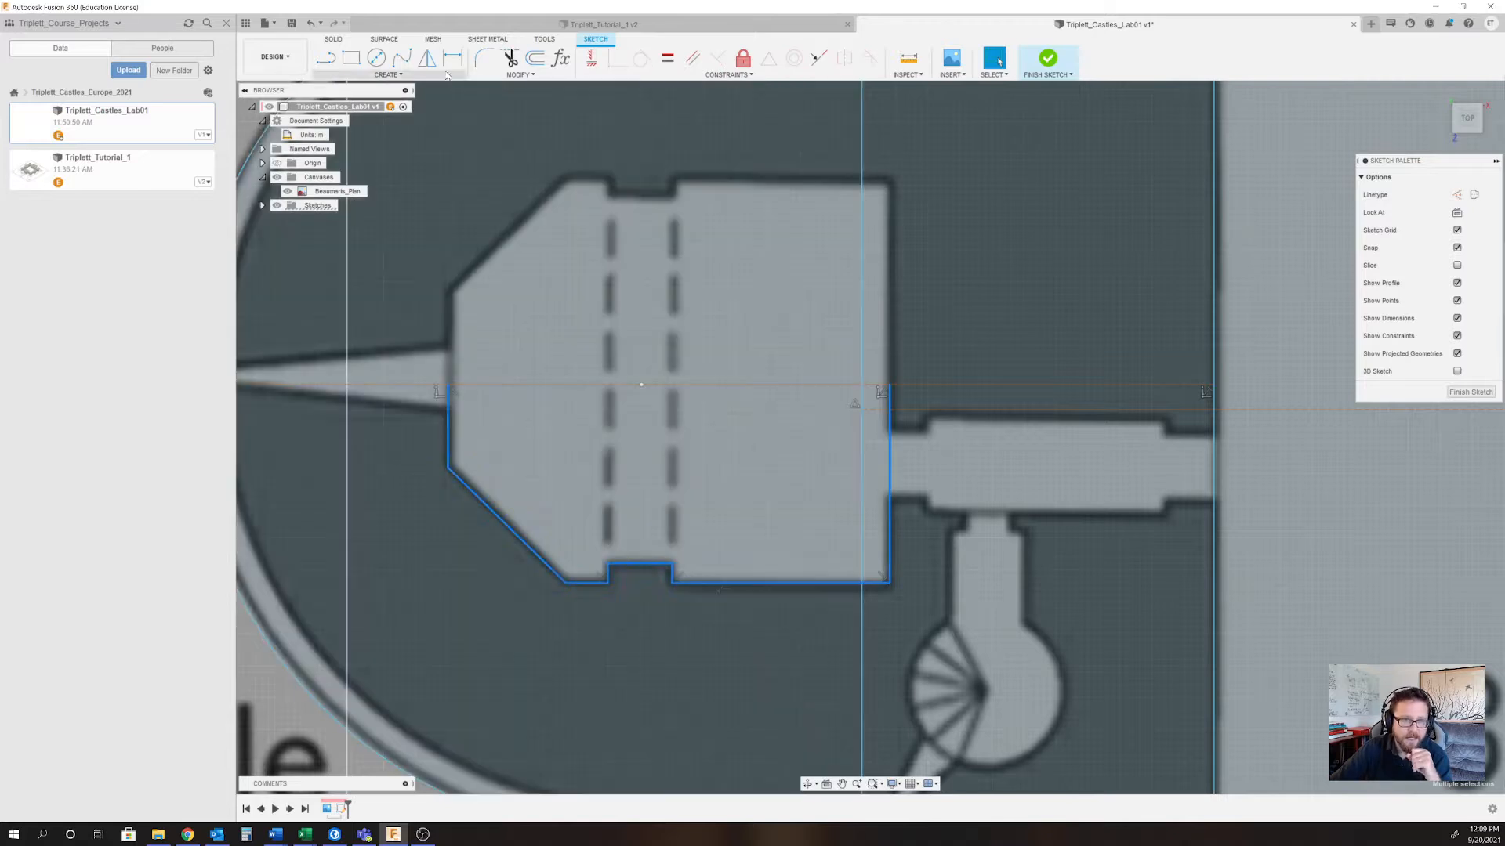
left_click(427, 58)
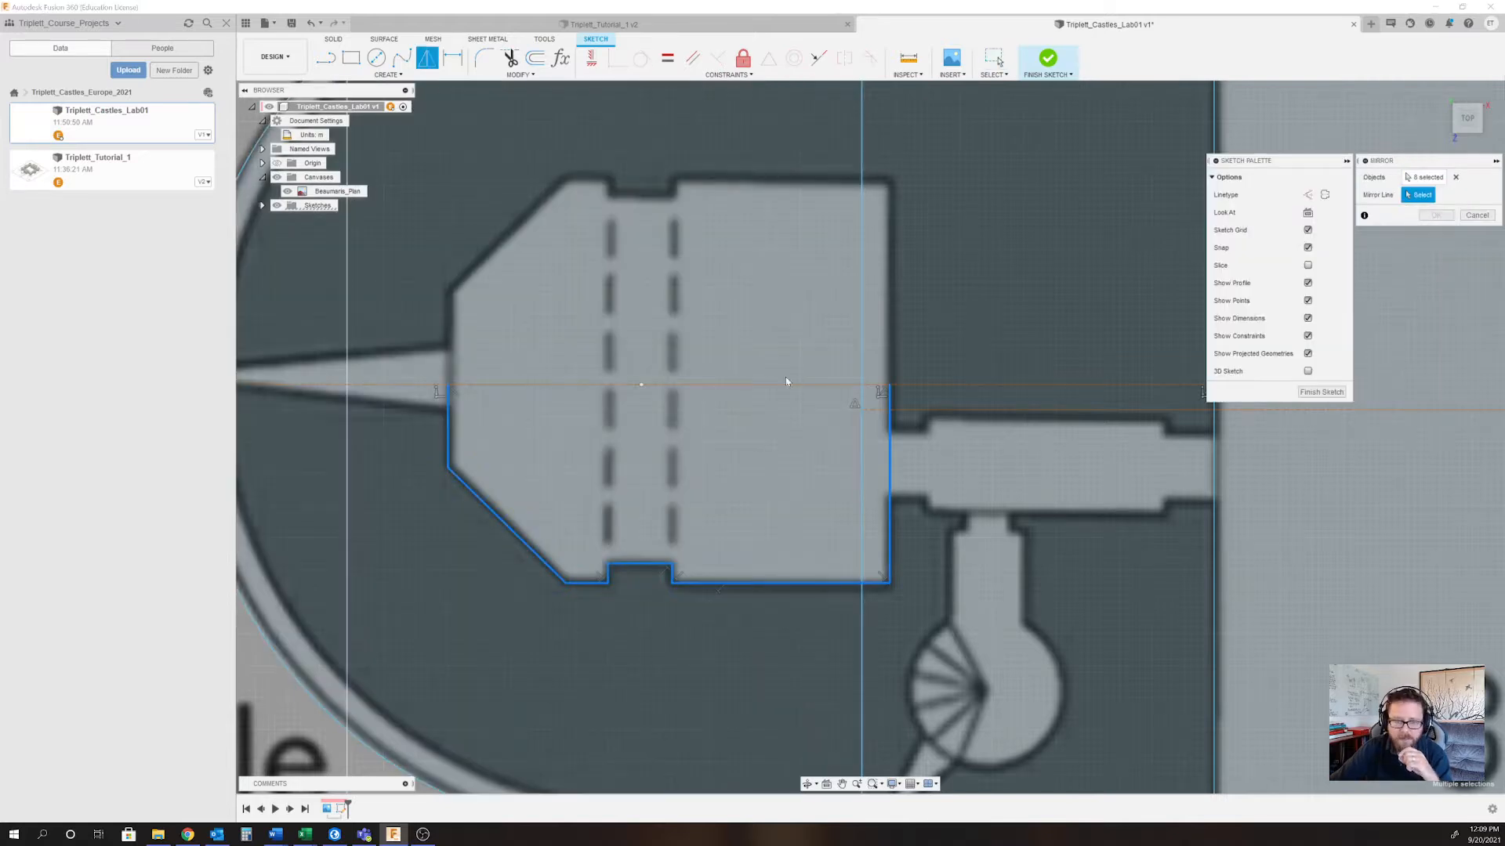
left_click(796, 384)
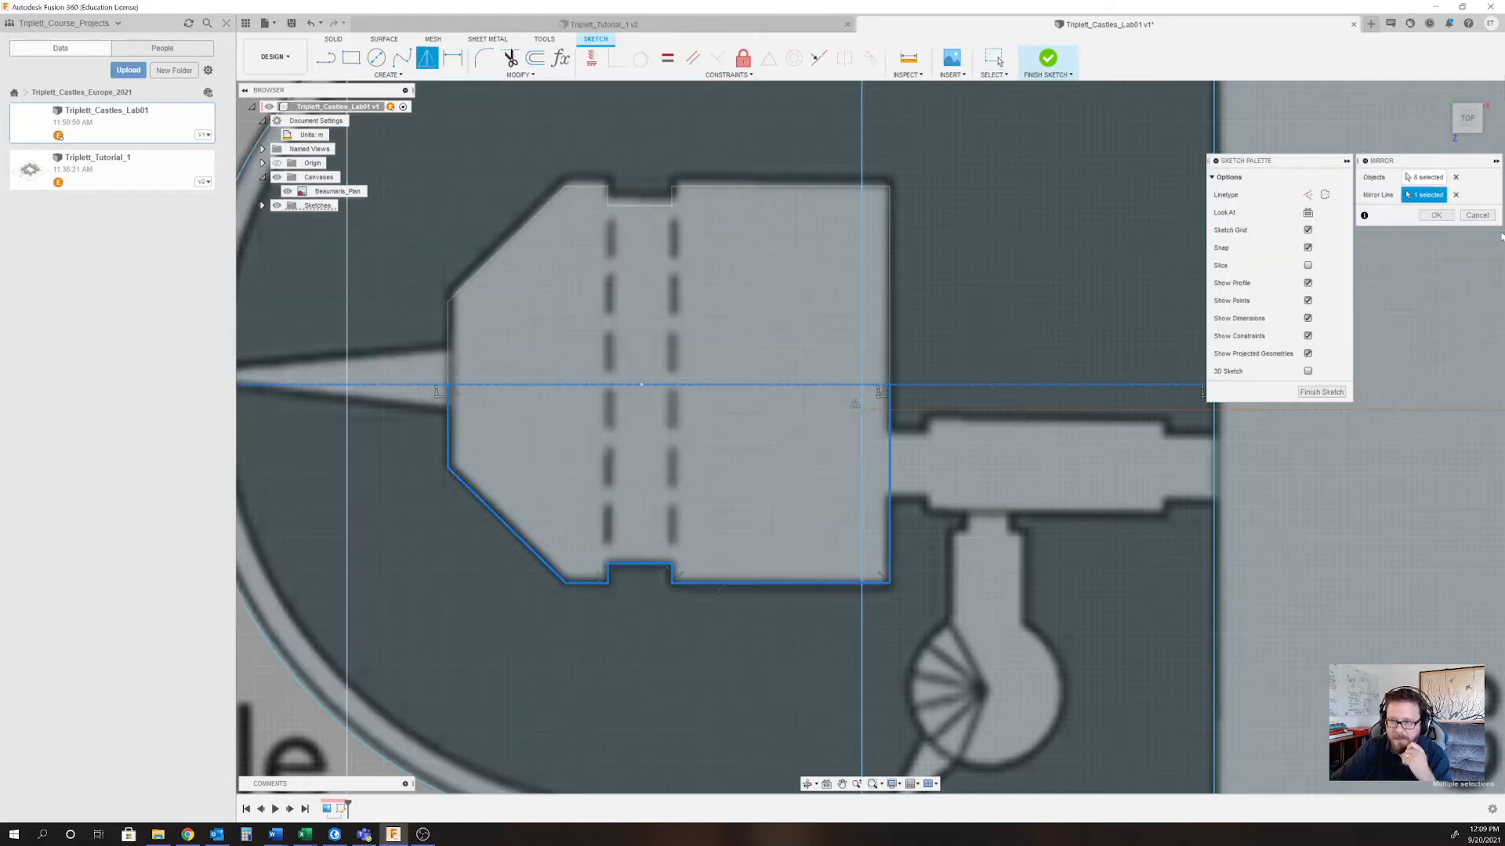
left_click(1436, 214)
scroll(548, 406, "down", 5)
scroll(549, 405, "up", 5)
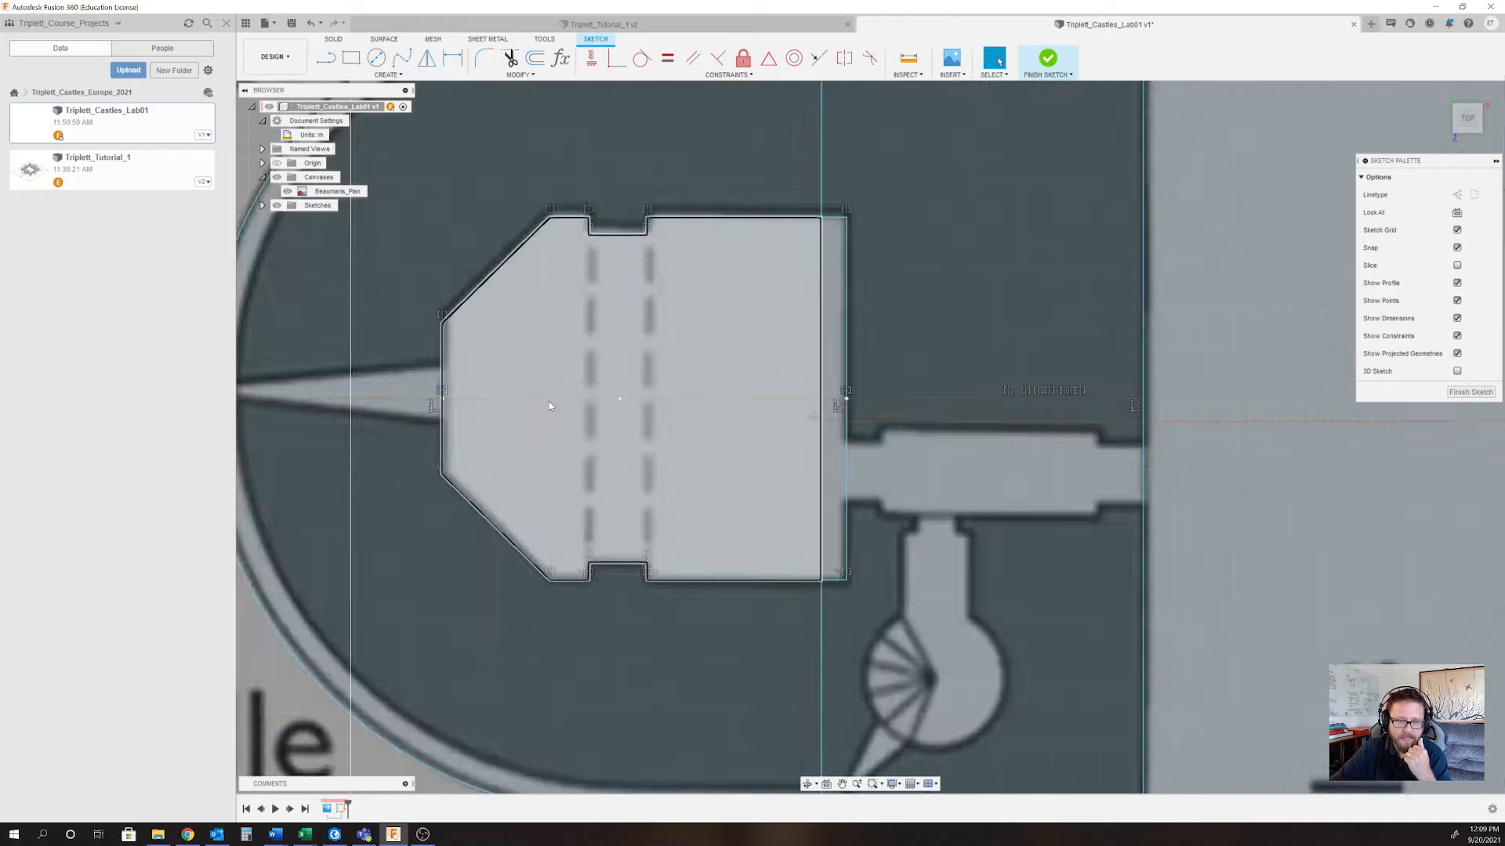
Mirror the Middle Tower's outer outline and both halves of its chamber across the inner ward's vertical centreline onto the Chapel Tower.
scroll(552, 403, "down", 4)
scroll(549, 416, "down", 3)
scroll(547, 427, "up", 2)
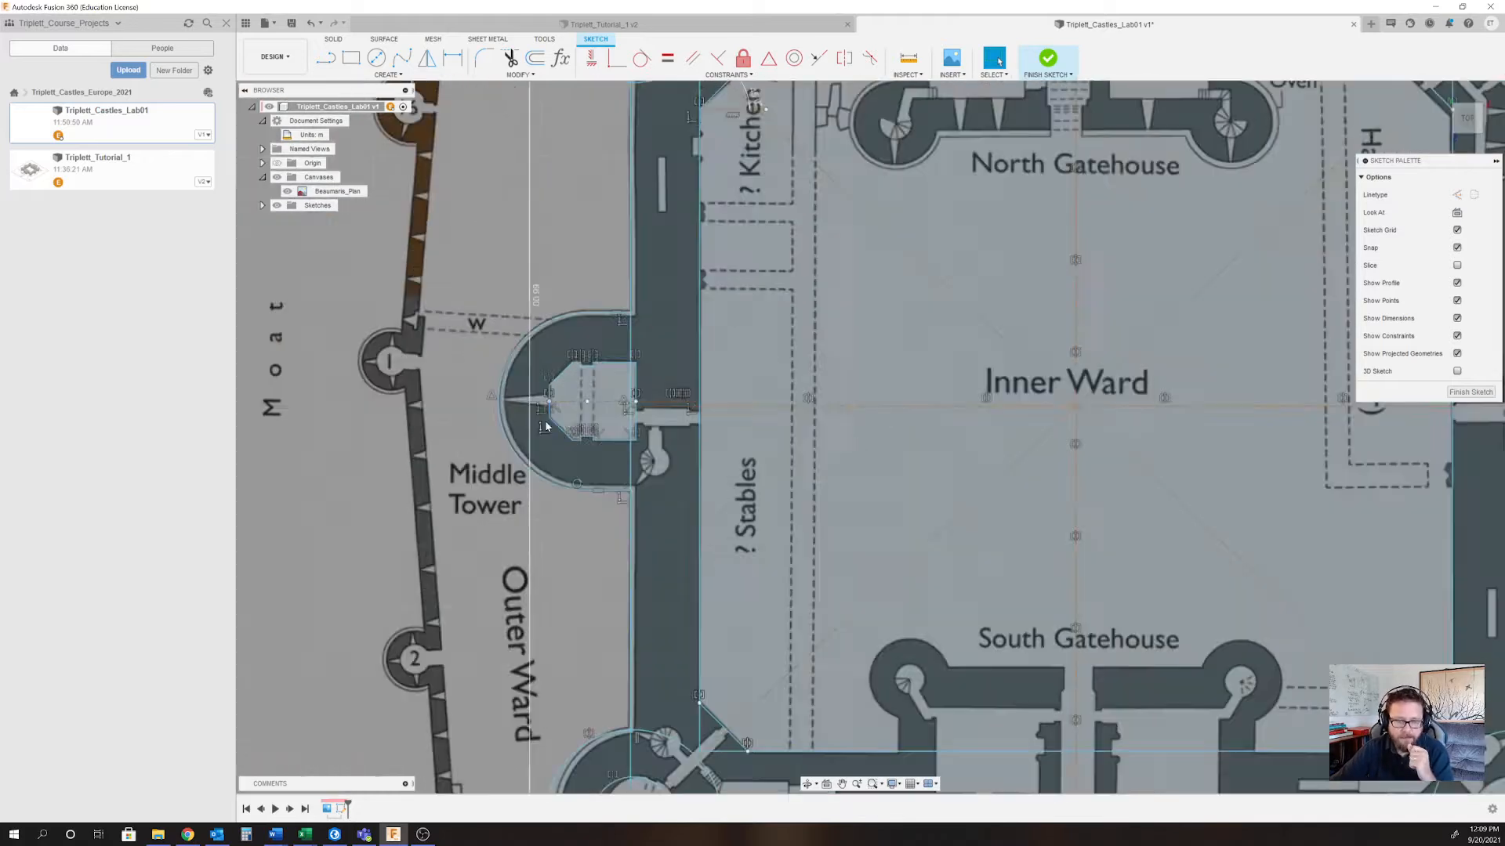
scroll(546, 427, "up", 2)
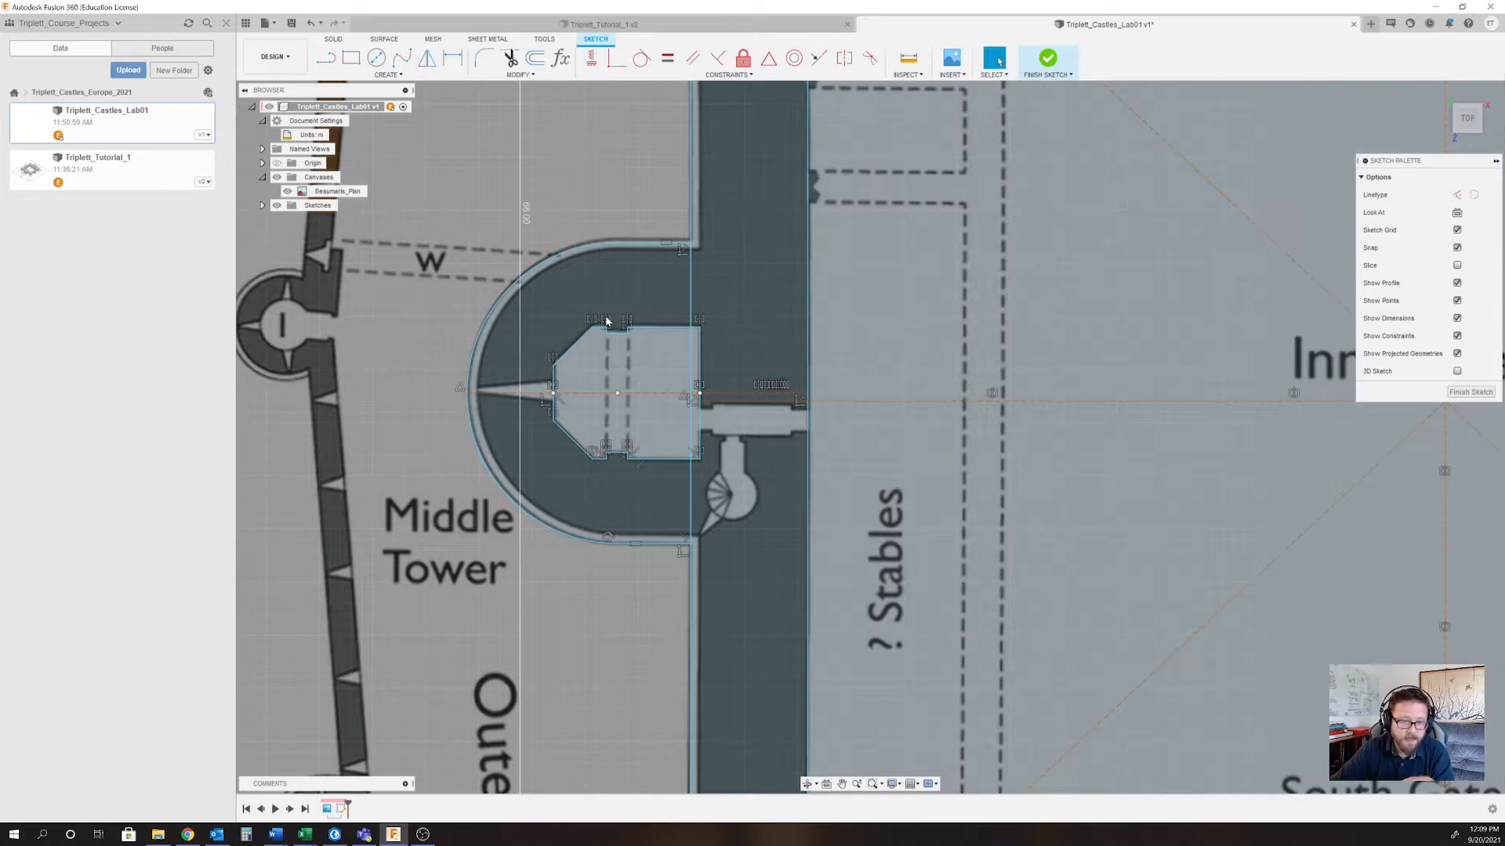
left_click(656, 247)
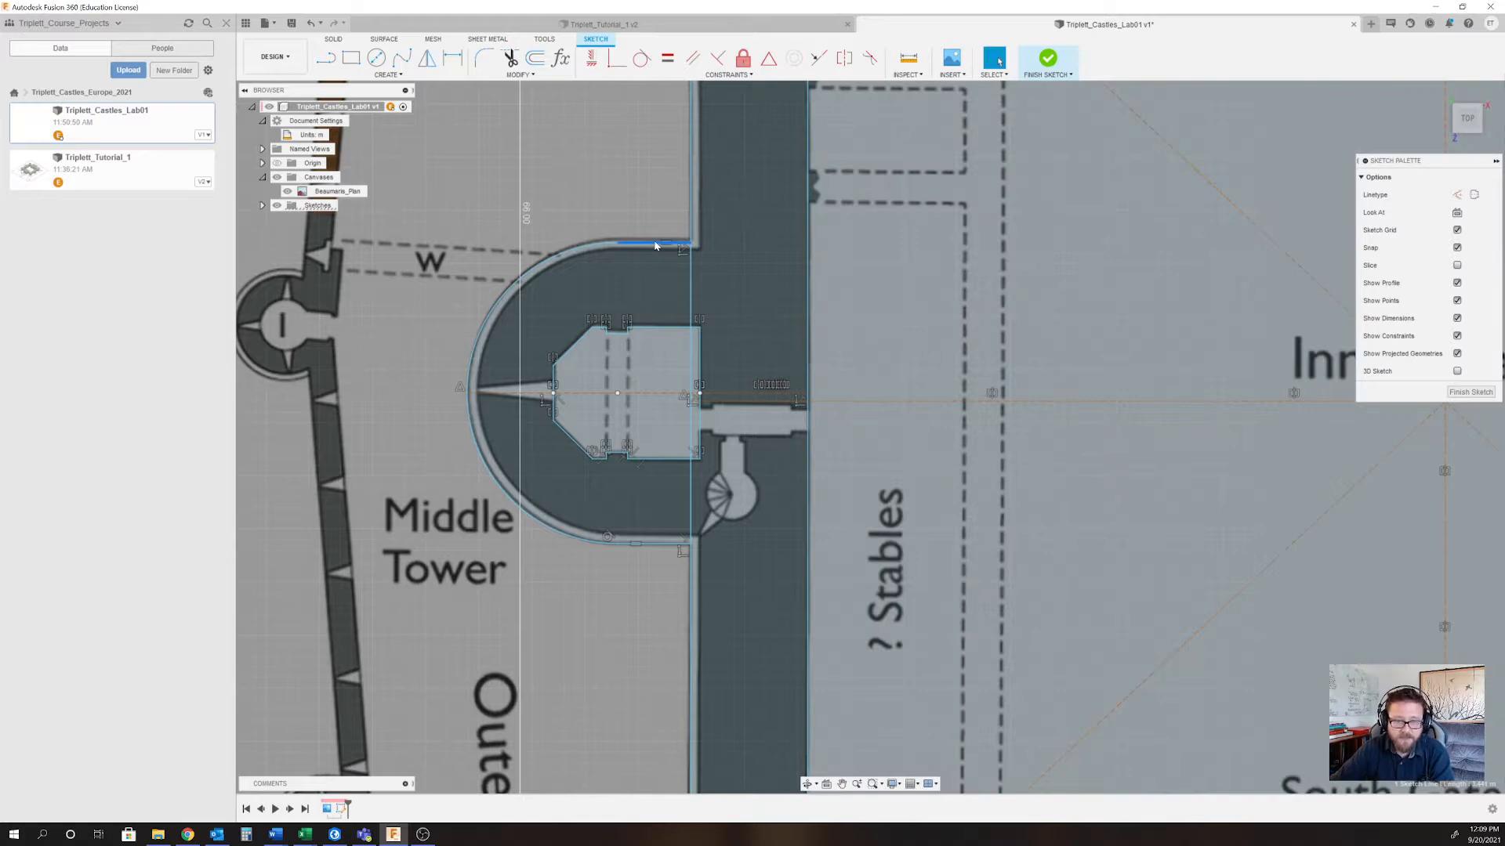
double_click(658, 247)
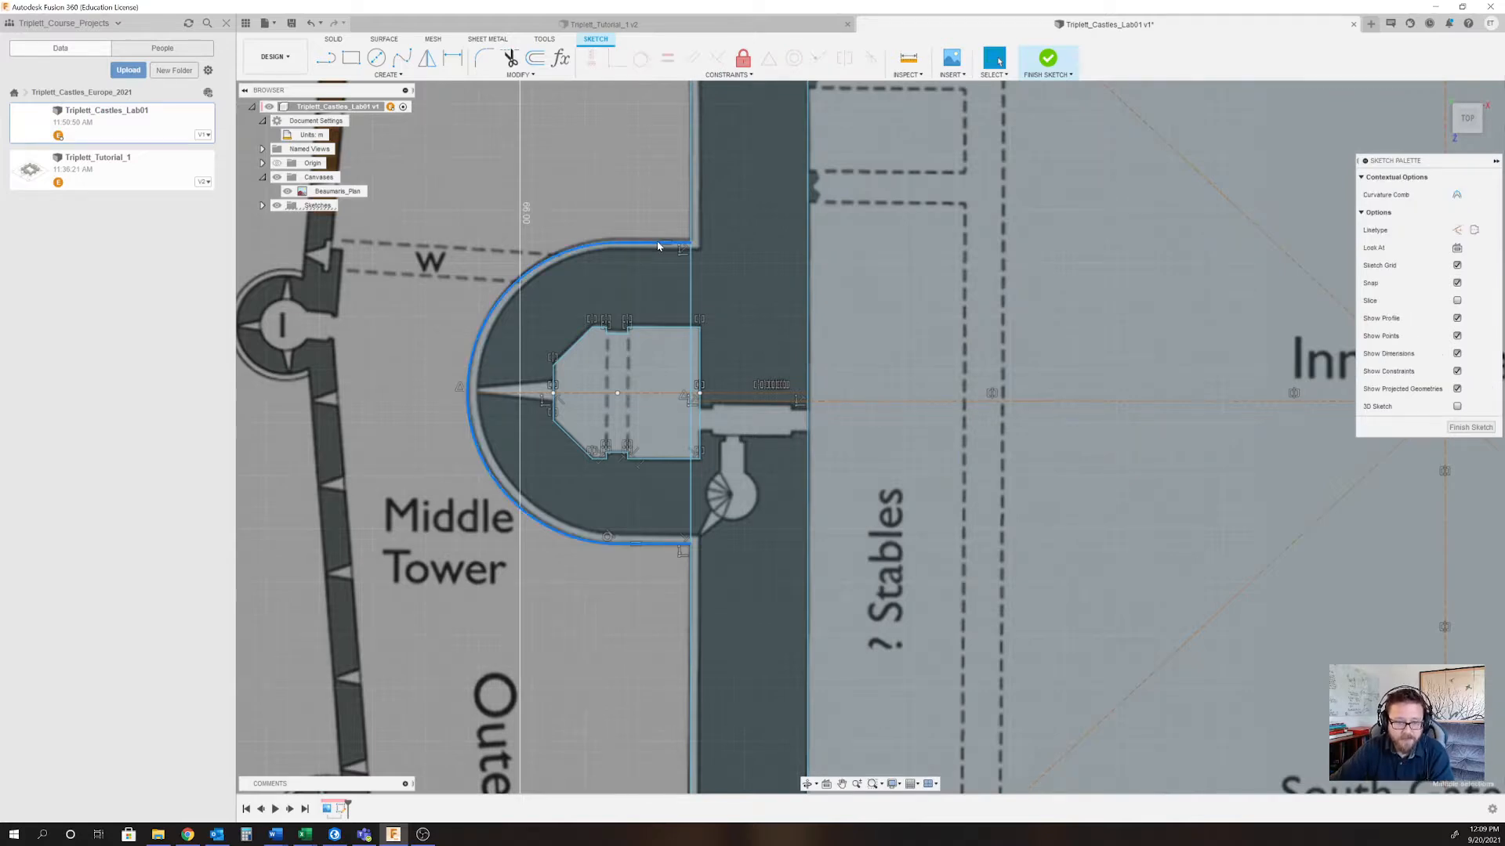
double_click(661, 327, "shift")
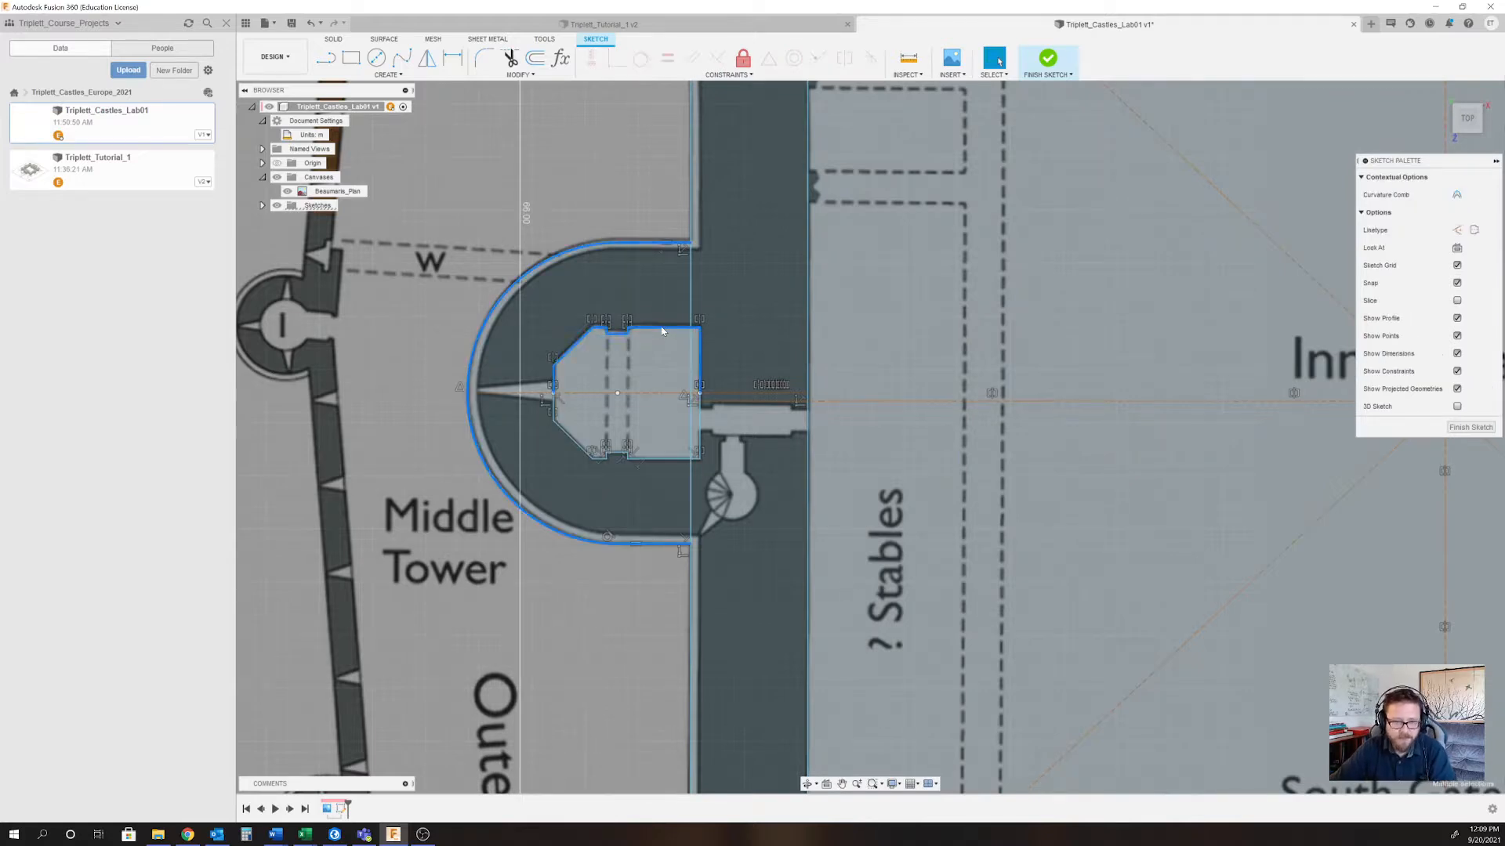
double_click(570, 441, "shift")
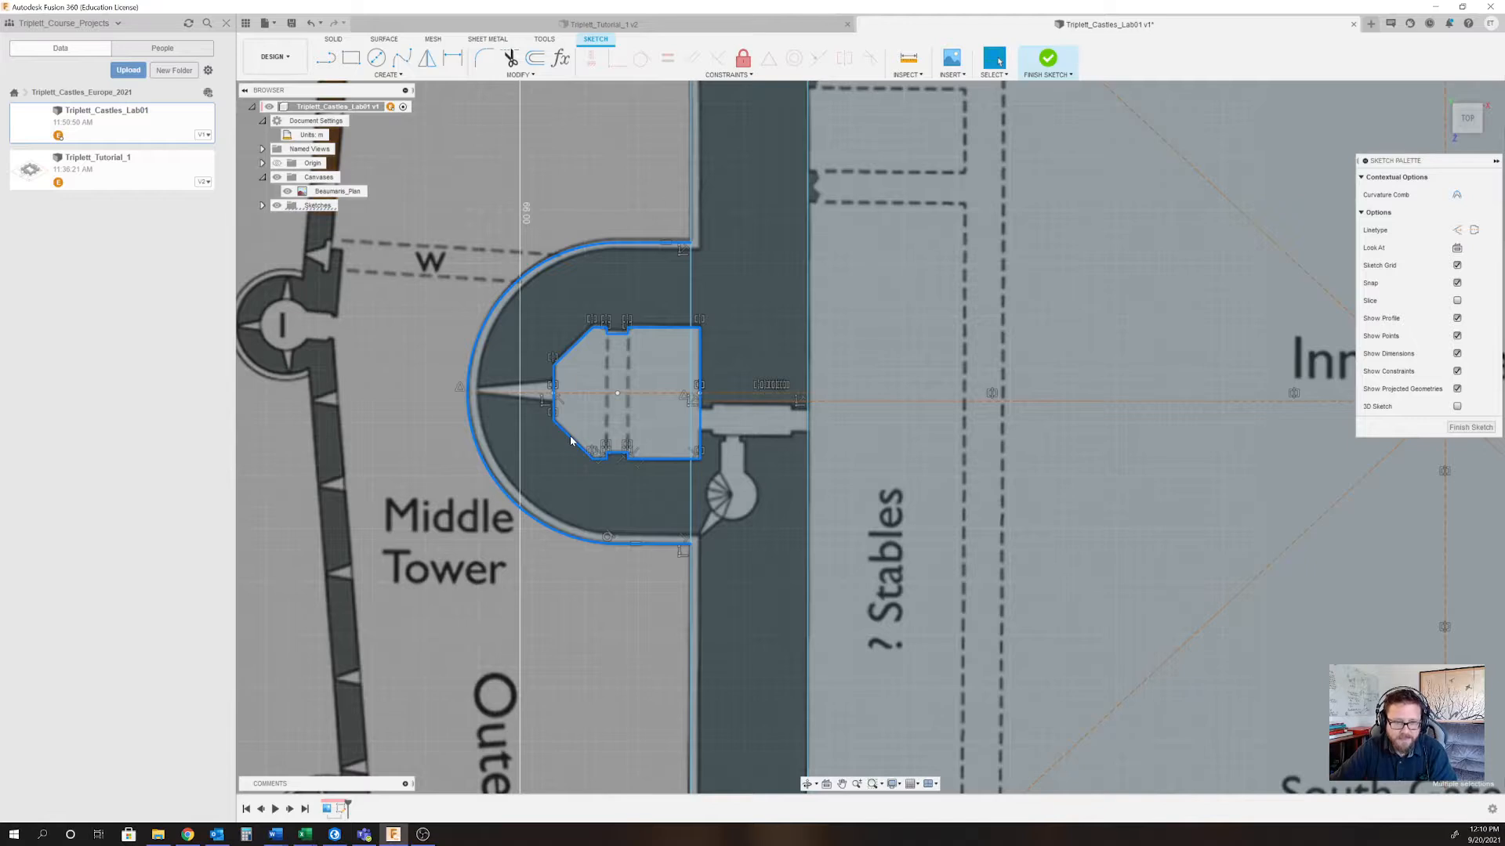
scroll(579, 423, "down", 5)
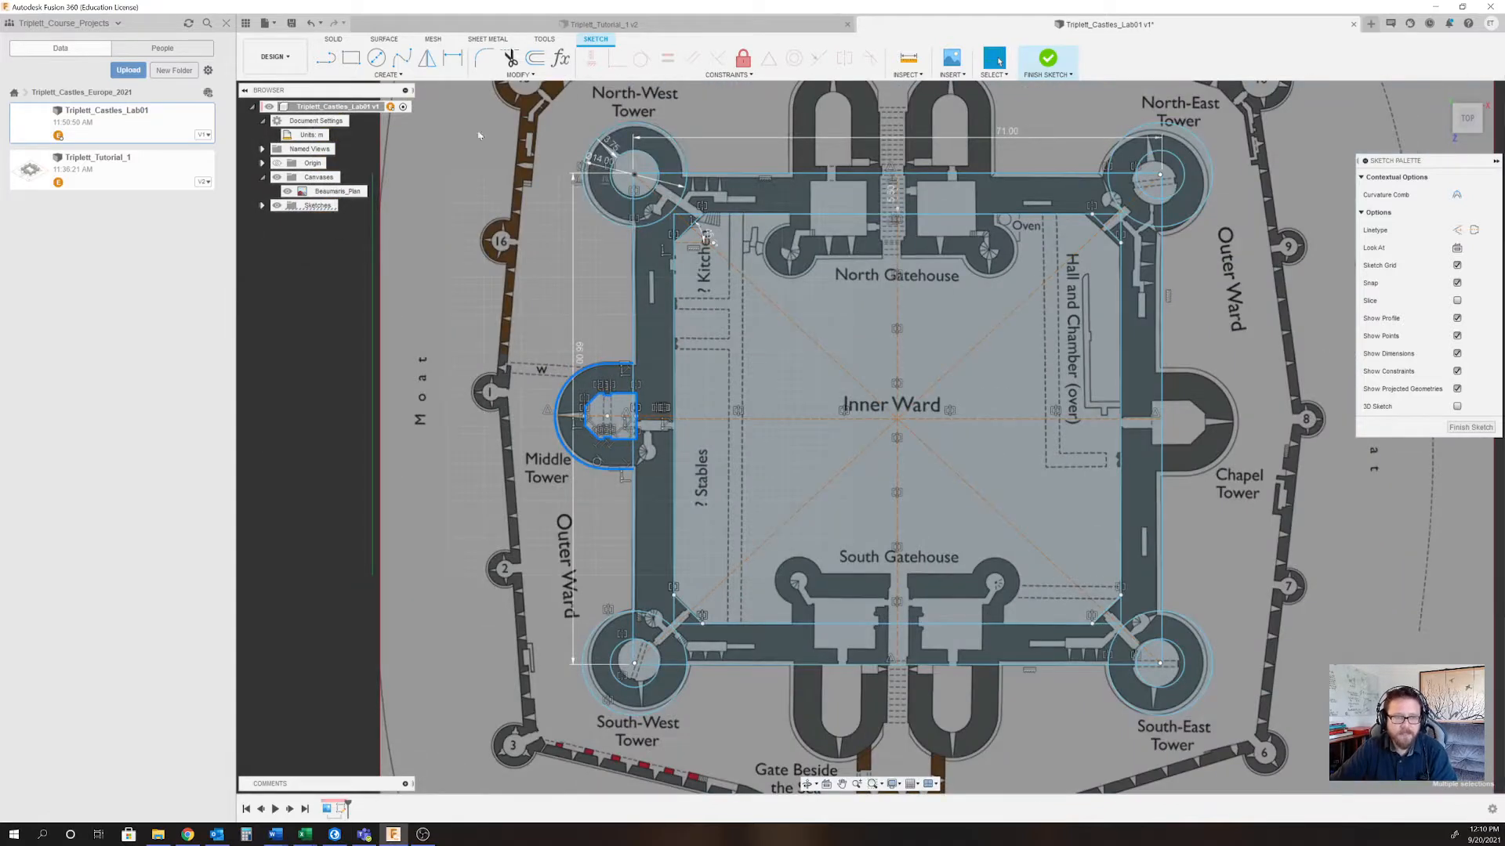
left_click(419, 61)
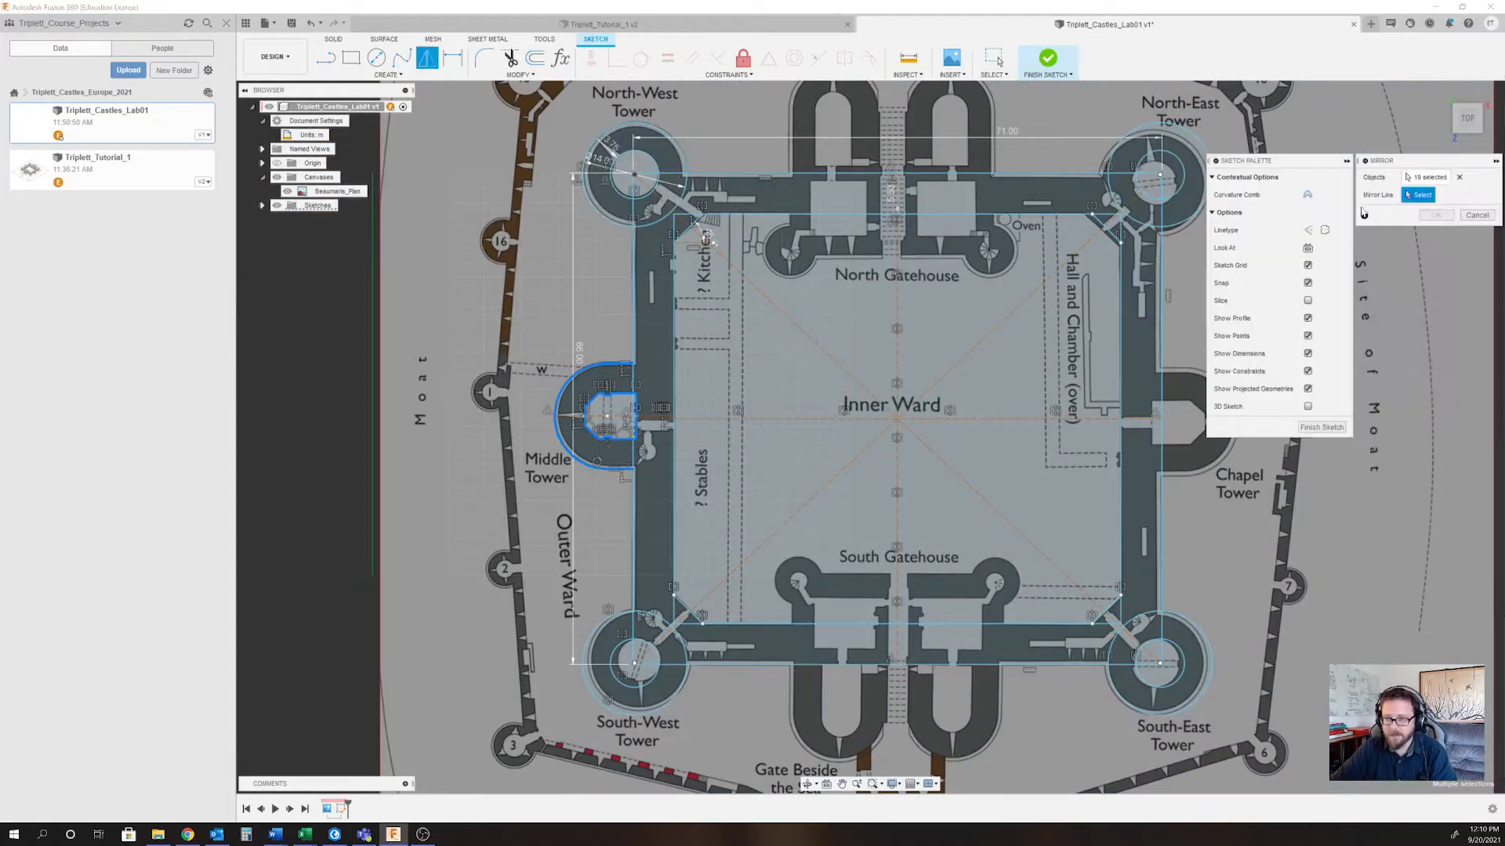
left_click(898, 295)
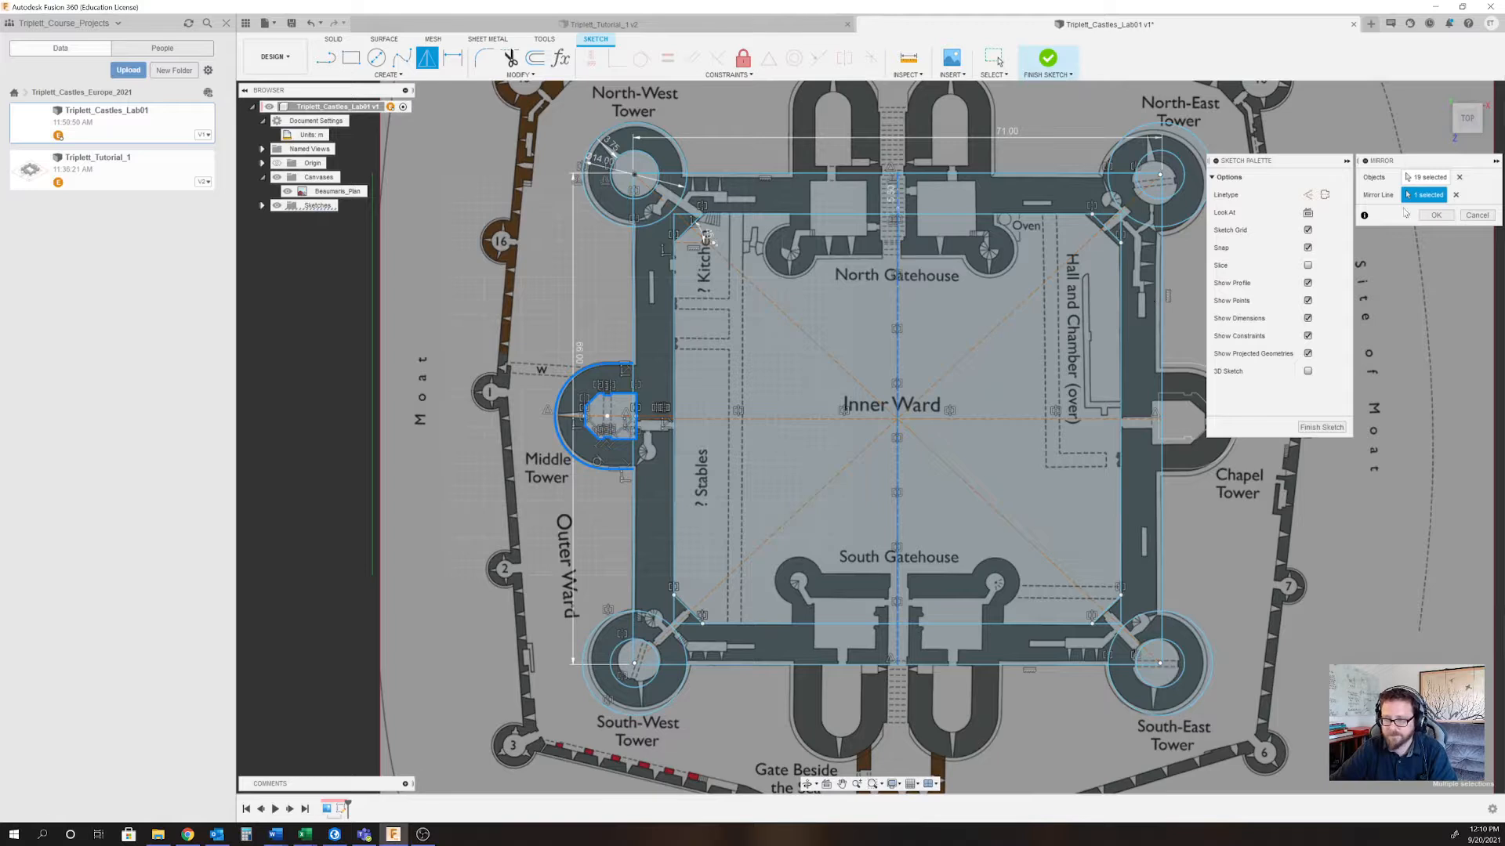
left_click(1435, 215)
scroll(1190, 479, "up", 3)
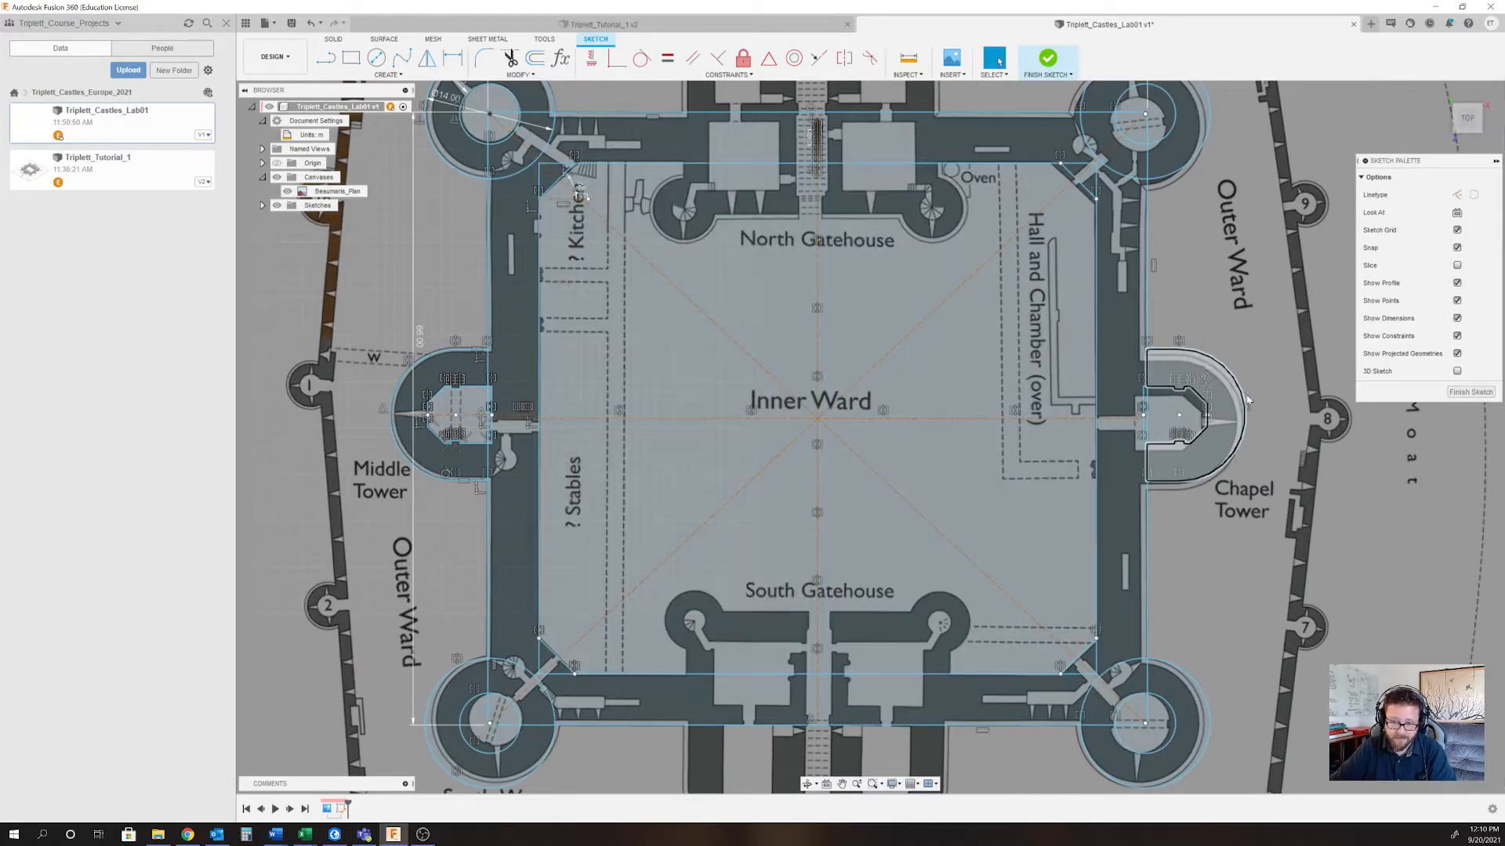
Examine the overall plan and the South and North Gatehouses to compare their twin towers with the traced geometry.
scroll(1246, 400, "down", 5)
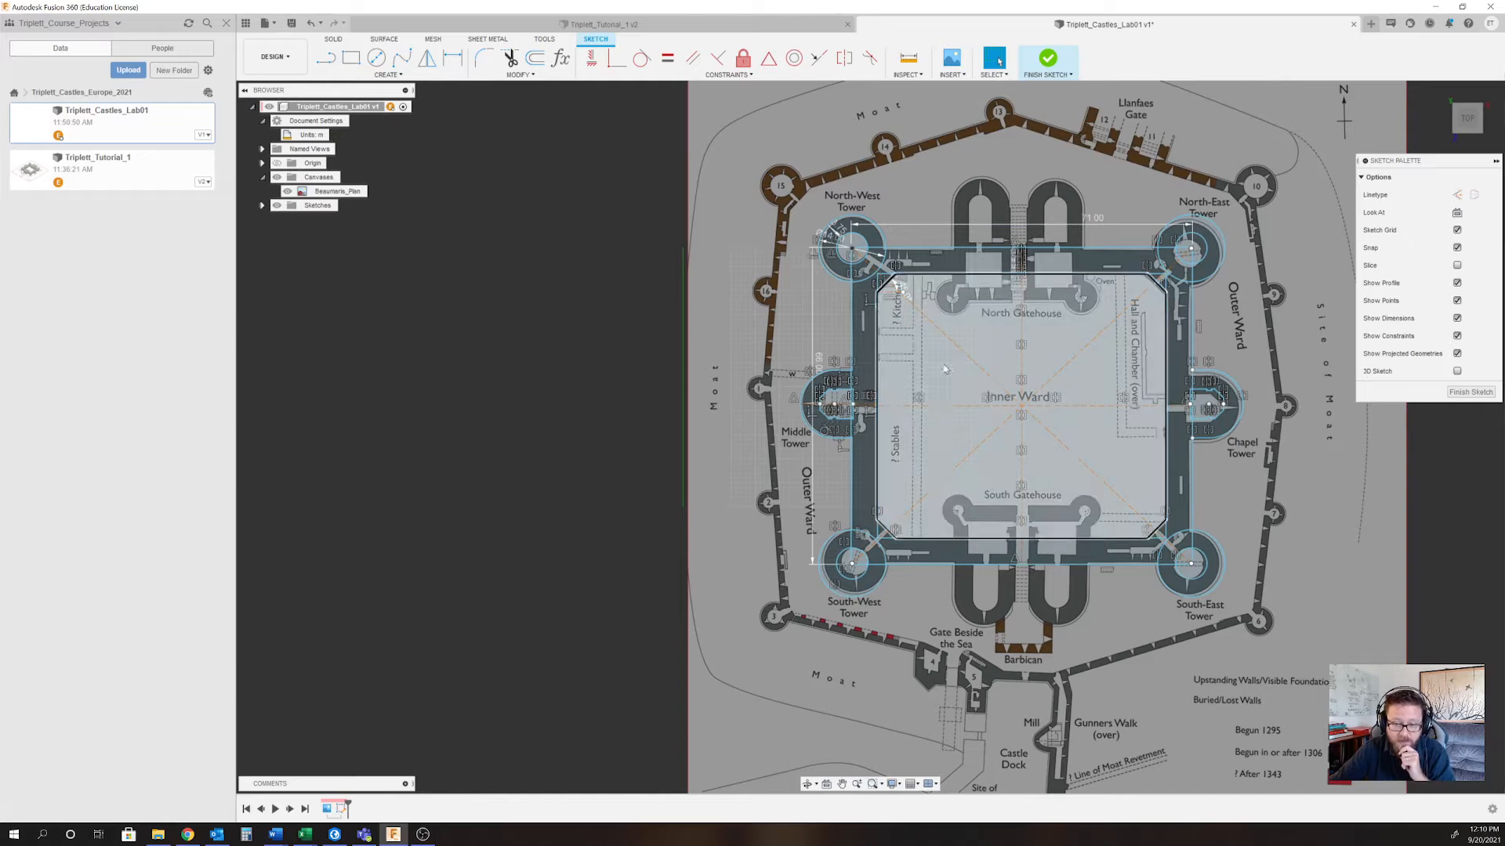
scroll(1052, 600, "up", 4)
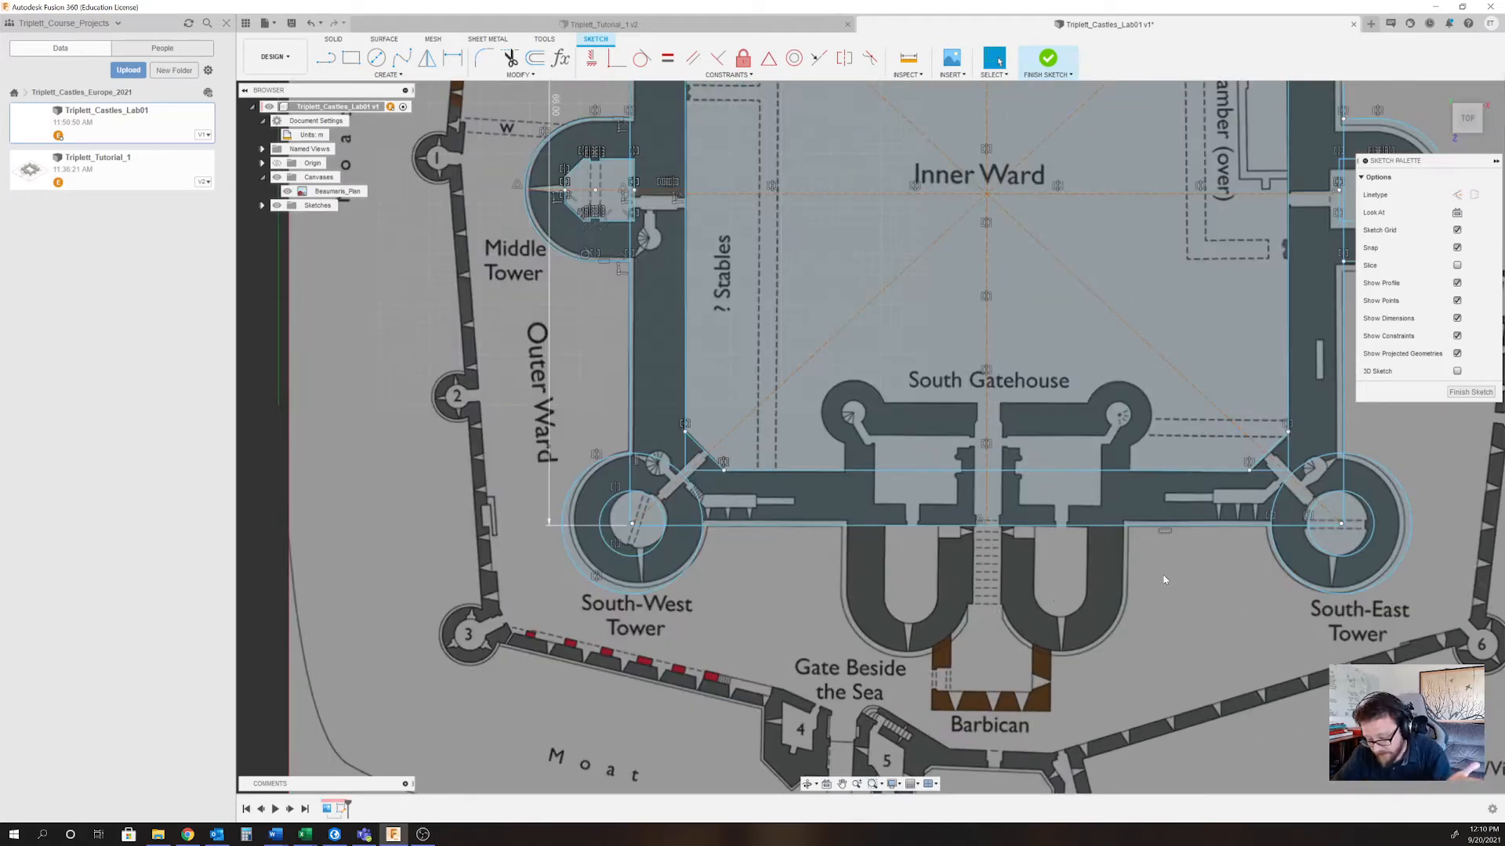
scroll(1009, 602, "down", 5)
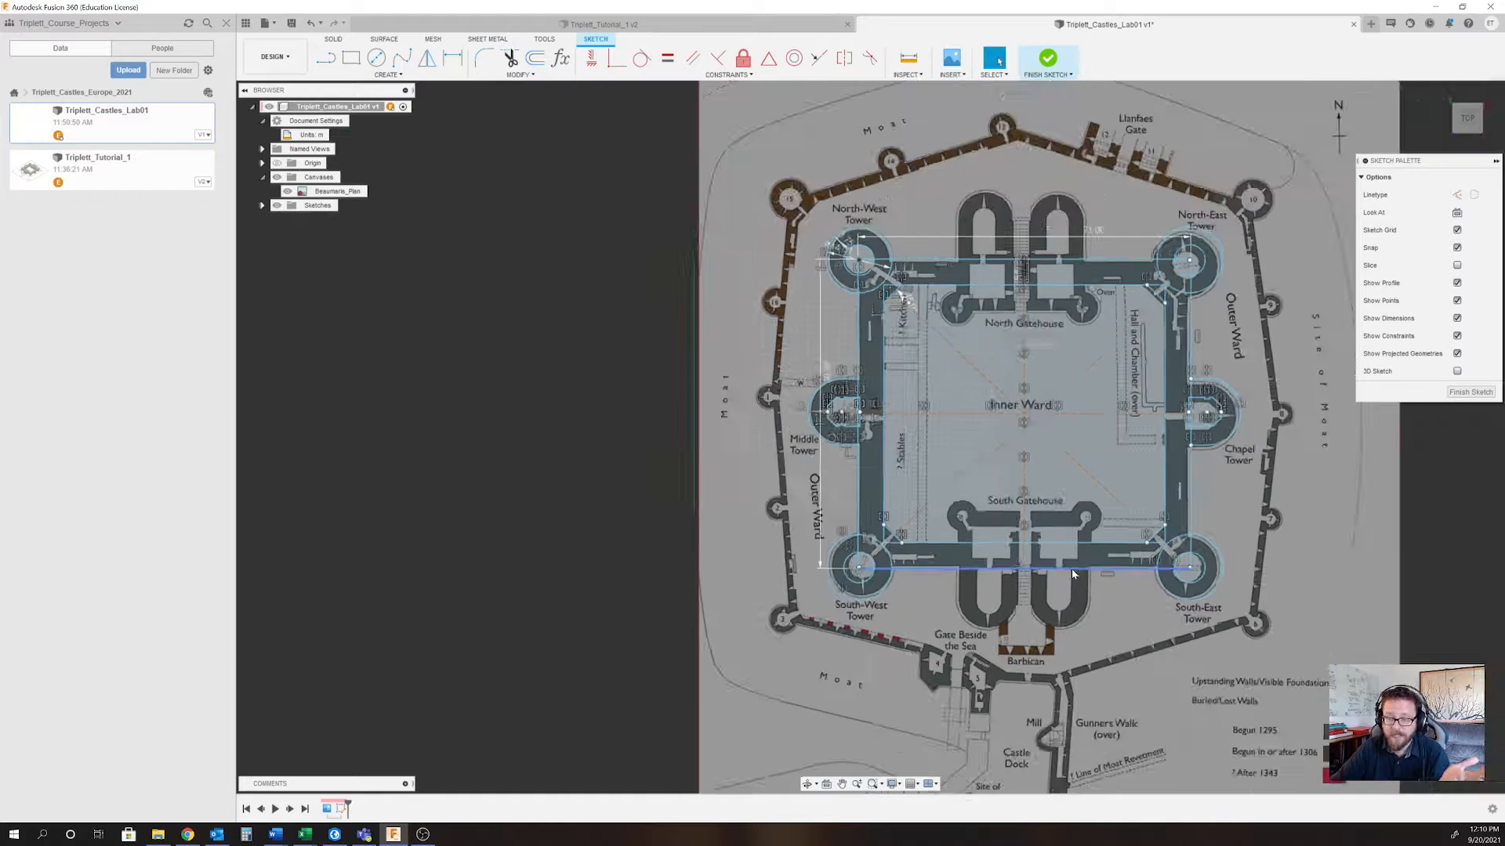
scroll(1116, 505, "up", 1)
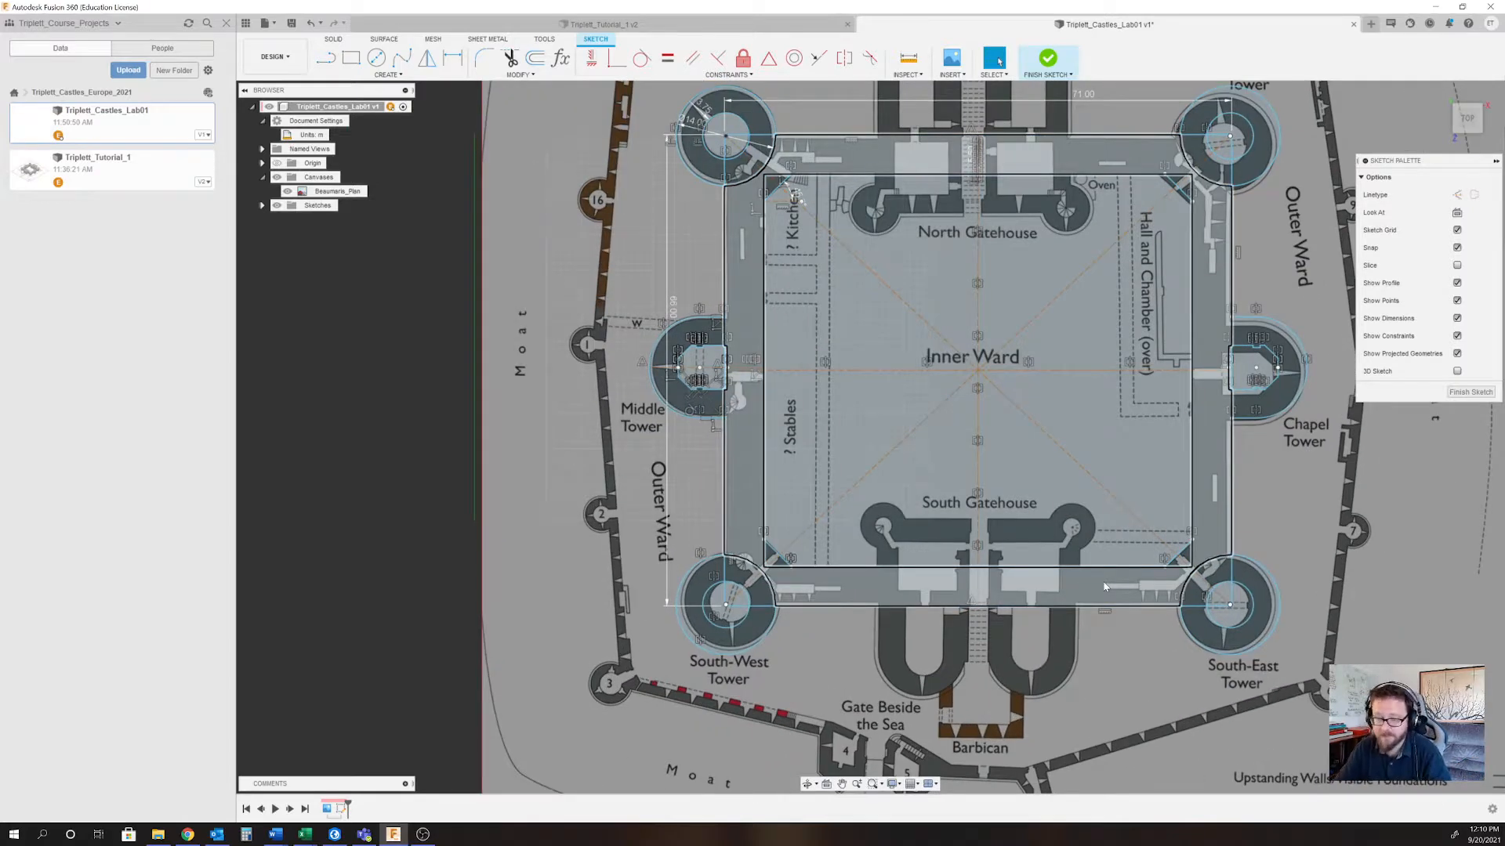
scroll(1109, 604, "up", 3)
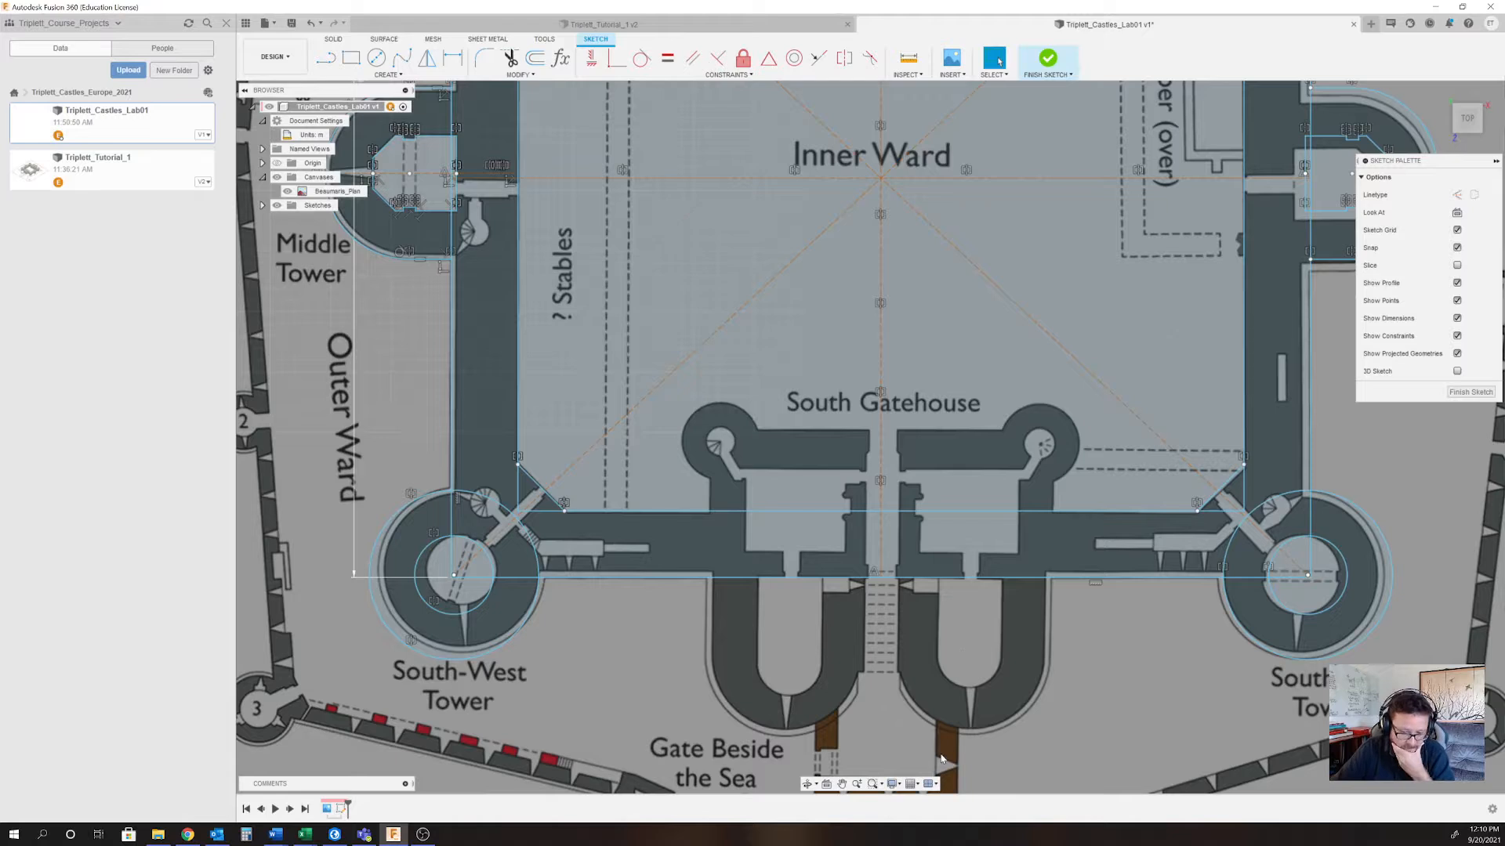
scroll(941, 759, "up", 2)
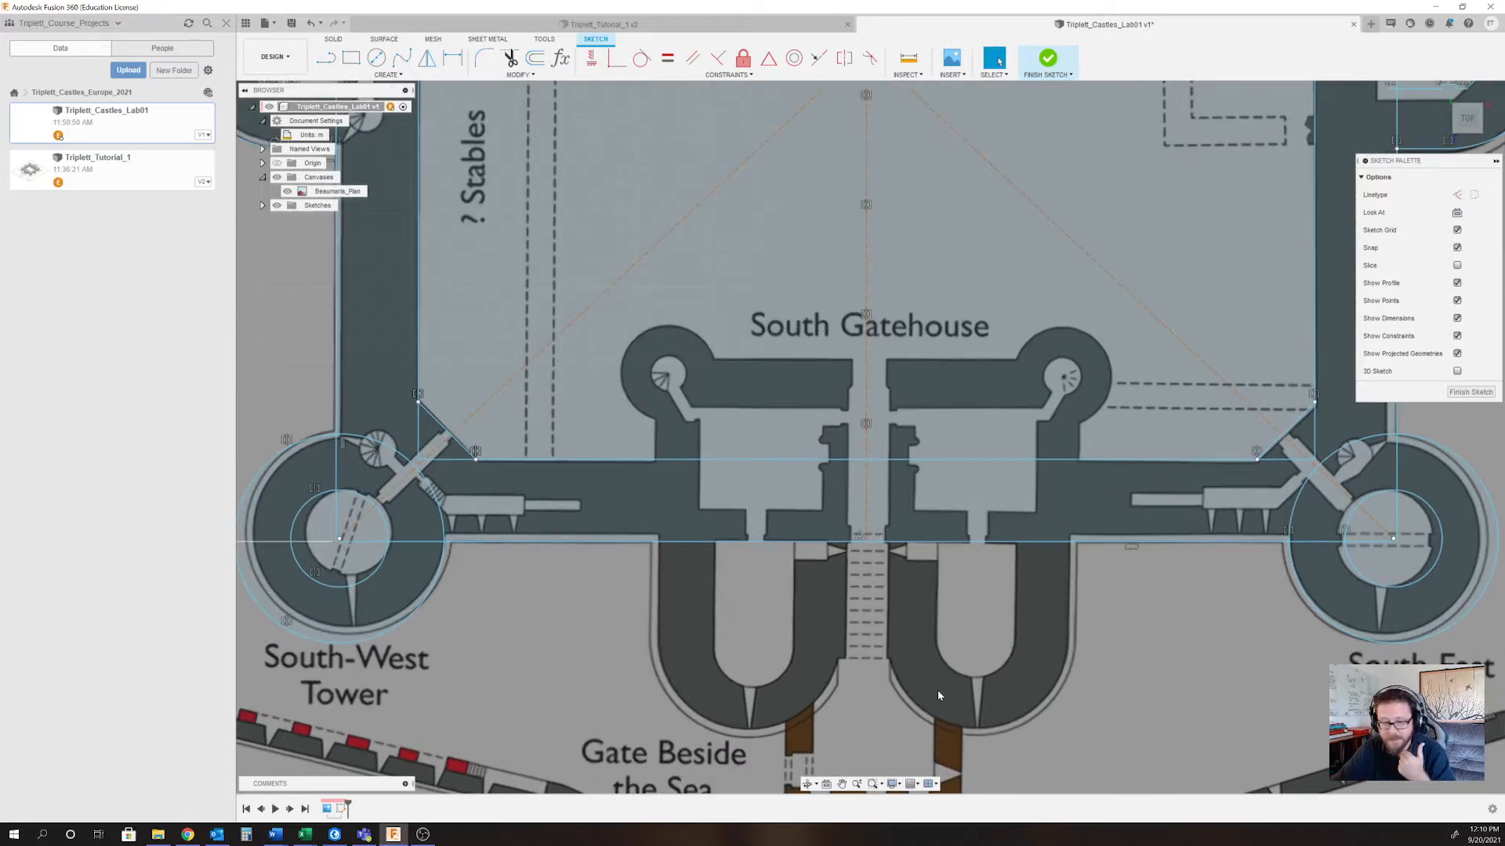
scroll(920, 757, "up", 2)
scroll(917, 748, "down", 5)
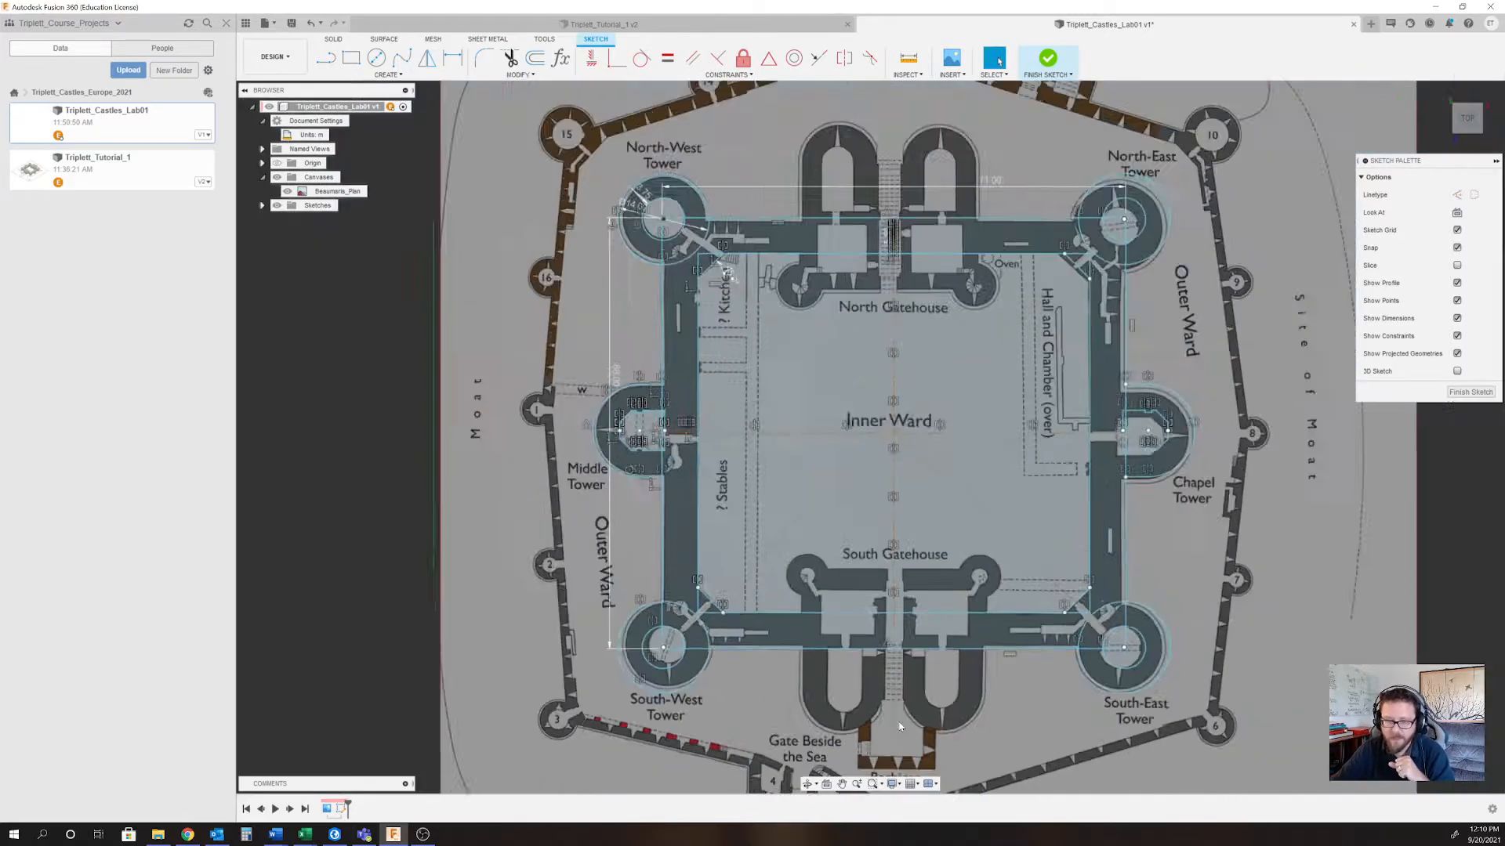
scroll(943, 477, "up", 4)
scroll(952, 641, "up", 4)
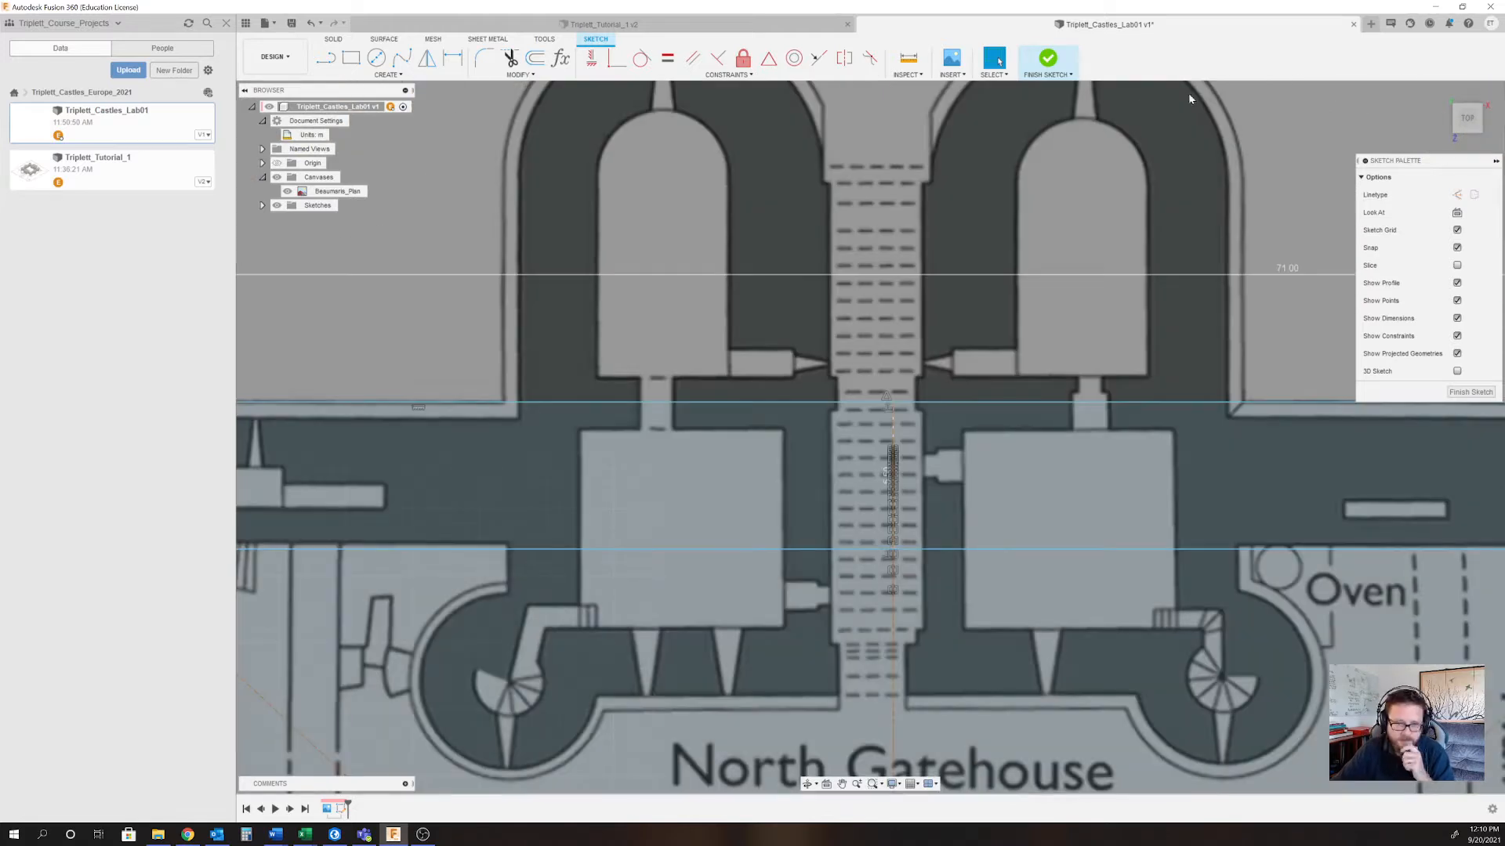
Try to trace the western outer edge of the North Gatehouse's west tower with a vertical line from the outer wall, and remove it.
left_click(326, 57)
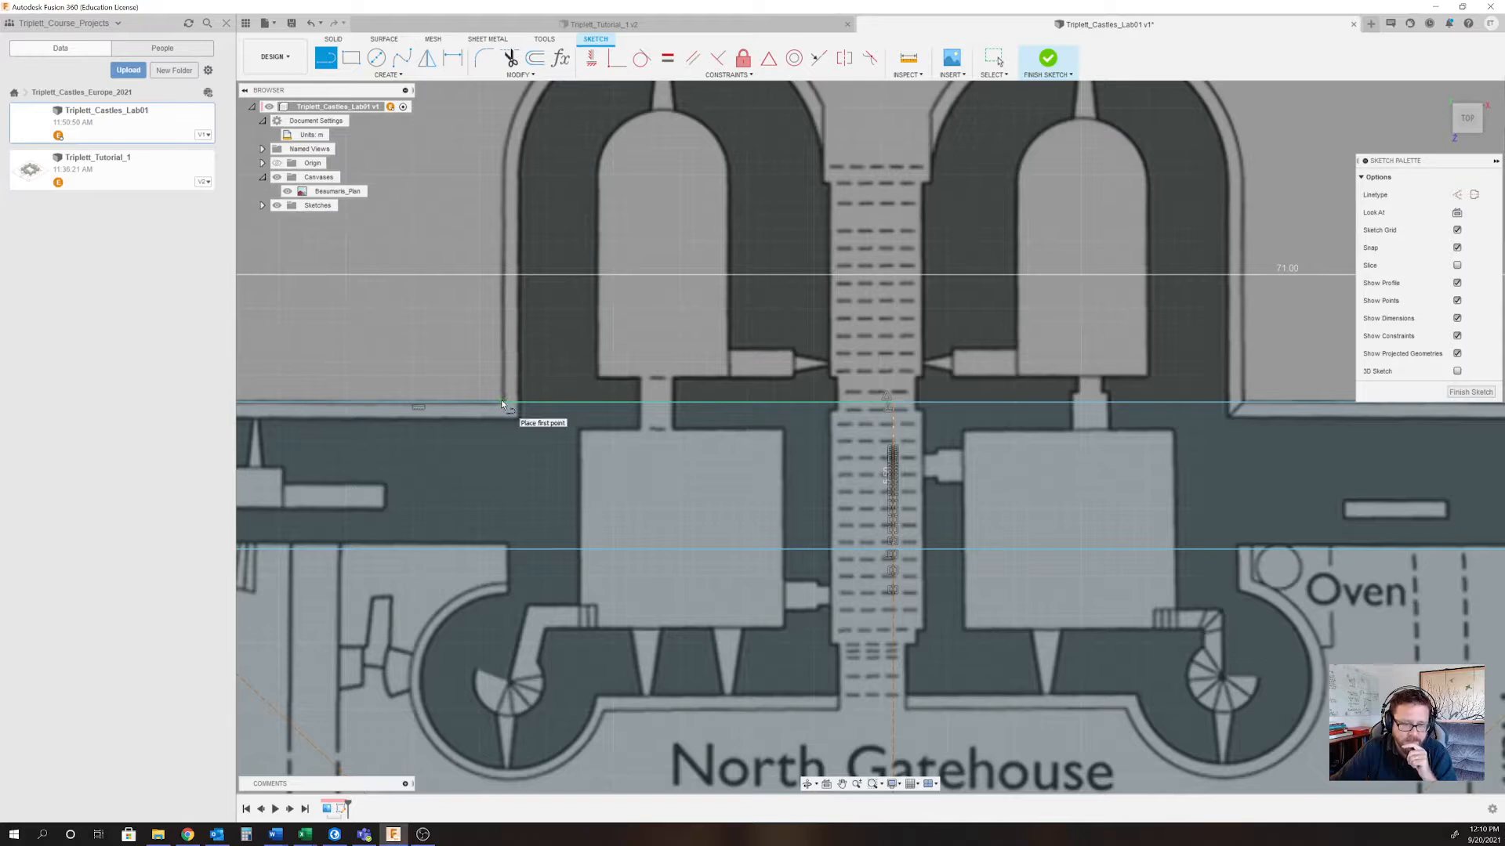
scroll(479, 392, "up", 2)
scroll(494, 391, "up", 2)
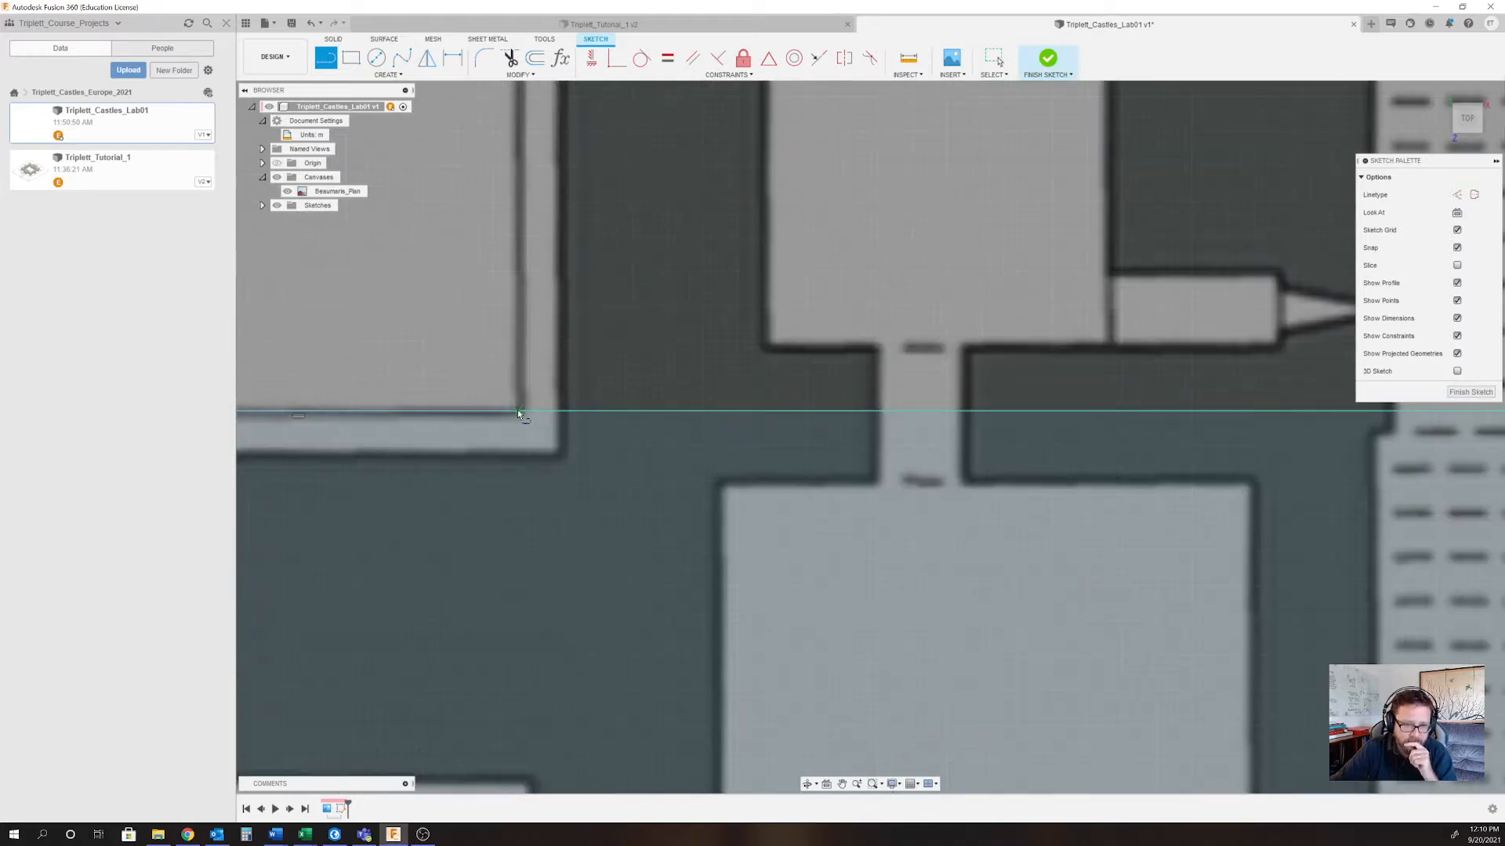
scroll(518, 413, "down", 5)
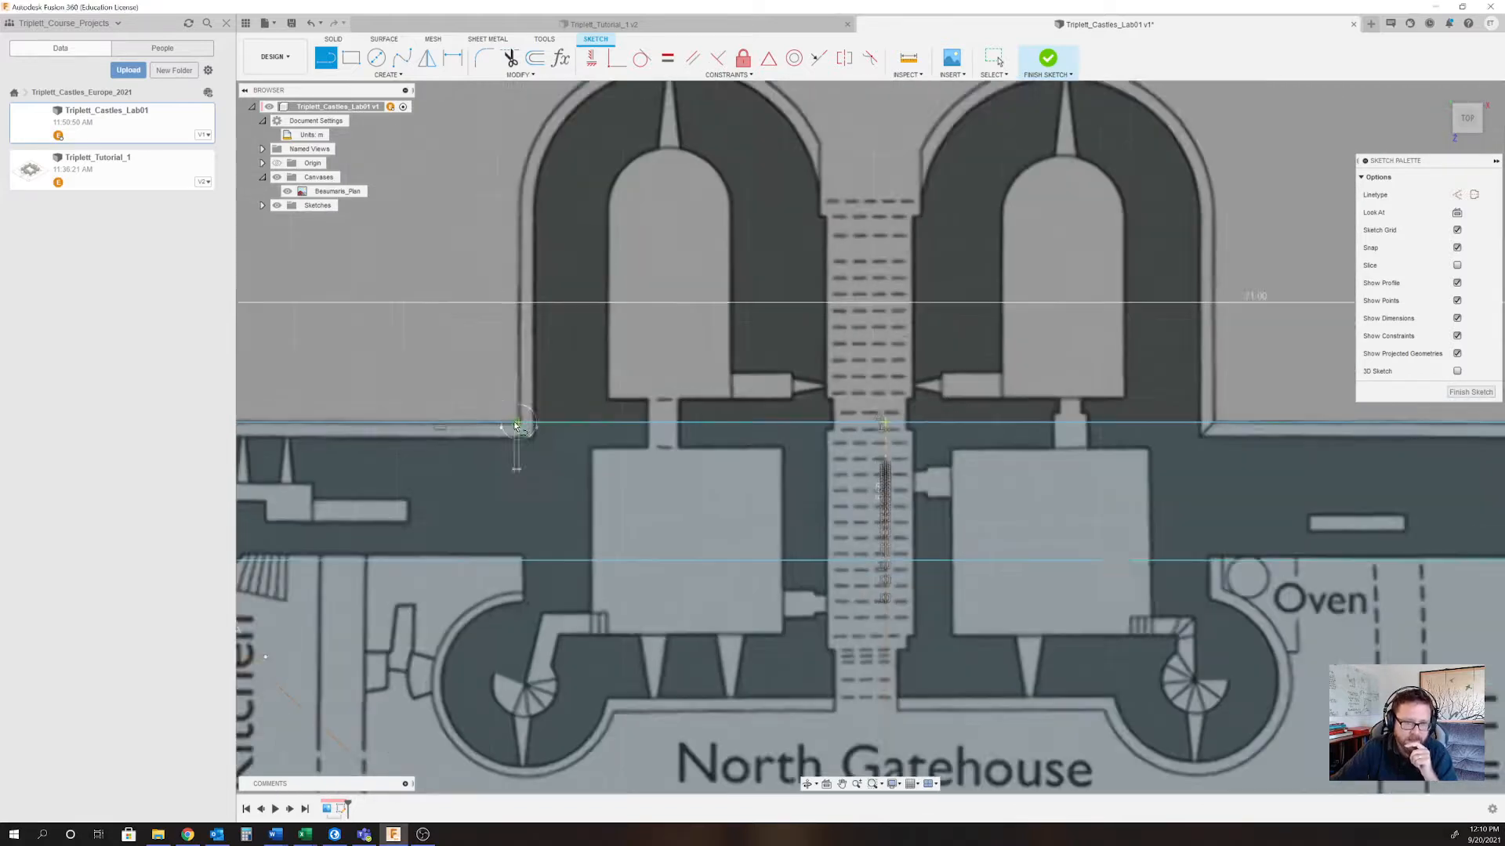
left_click(518, 421)
left_click(518, 235)
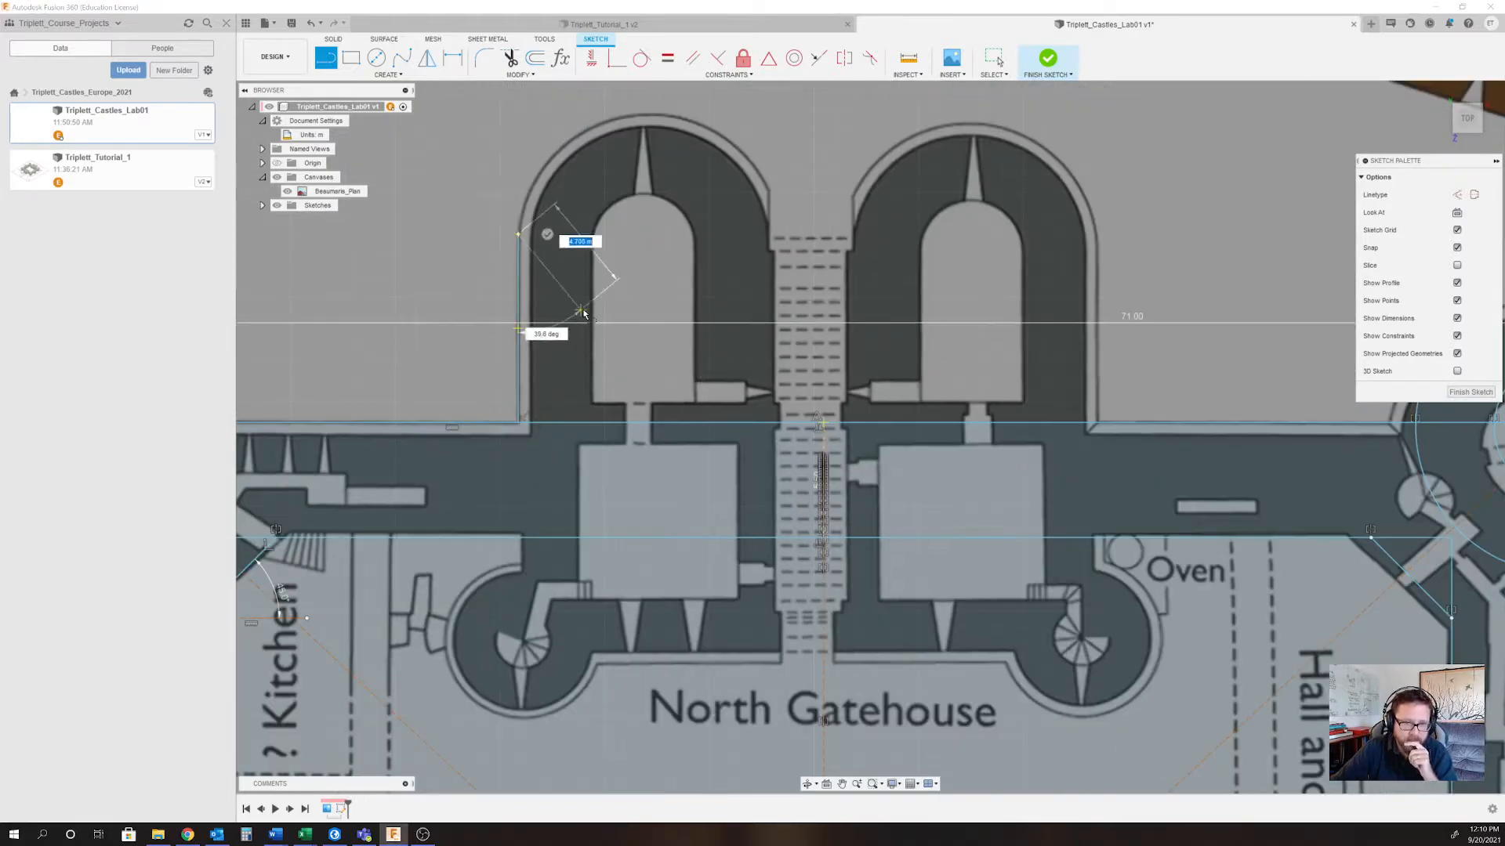
key("Escape")
scroll(580, 326, "down", 3)
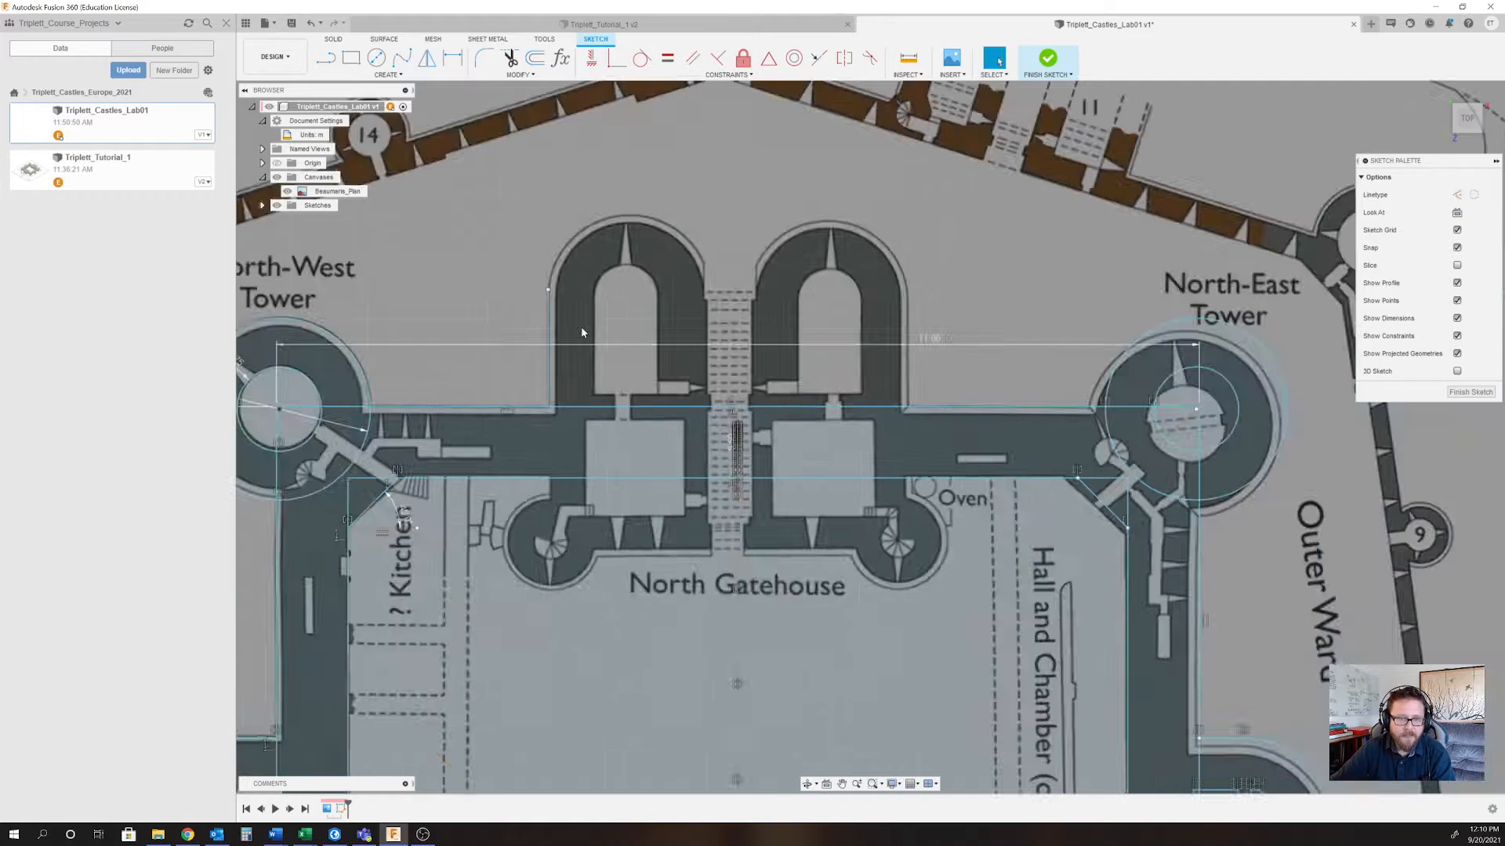
scroll(604, 258, "up", 6)
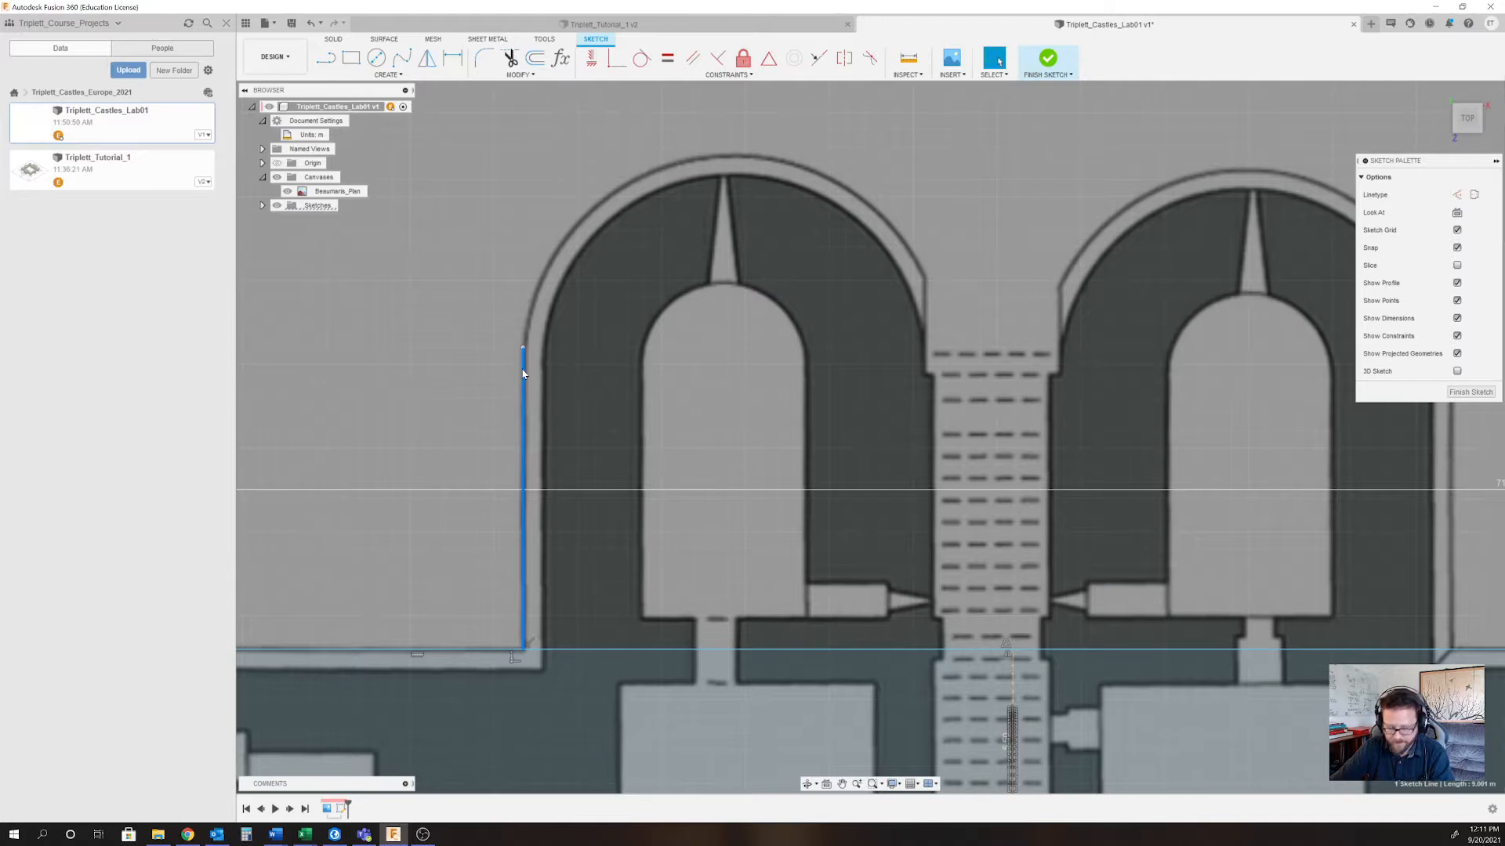
scroll(557, 362, "down", 4)
scroll(557, 377, "up", 2)
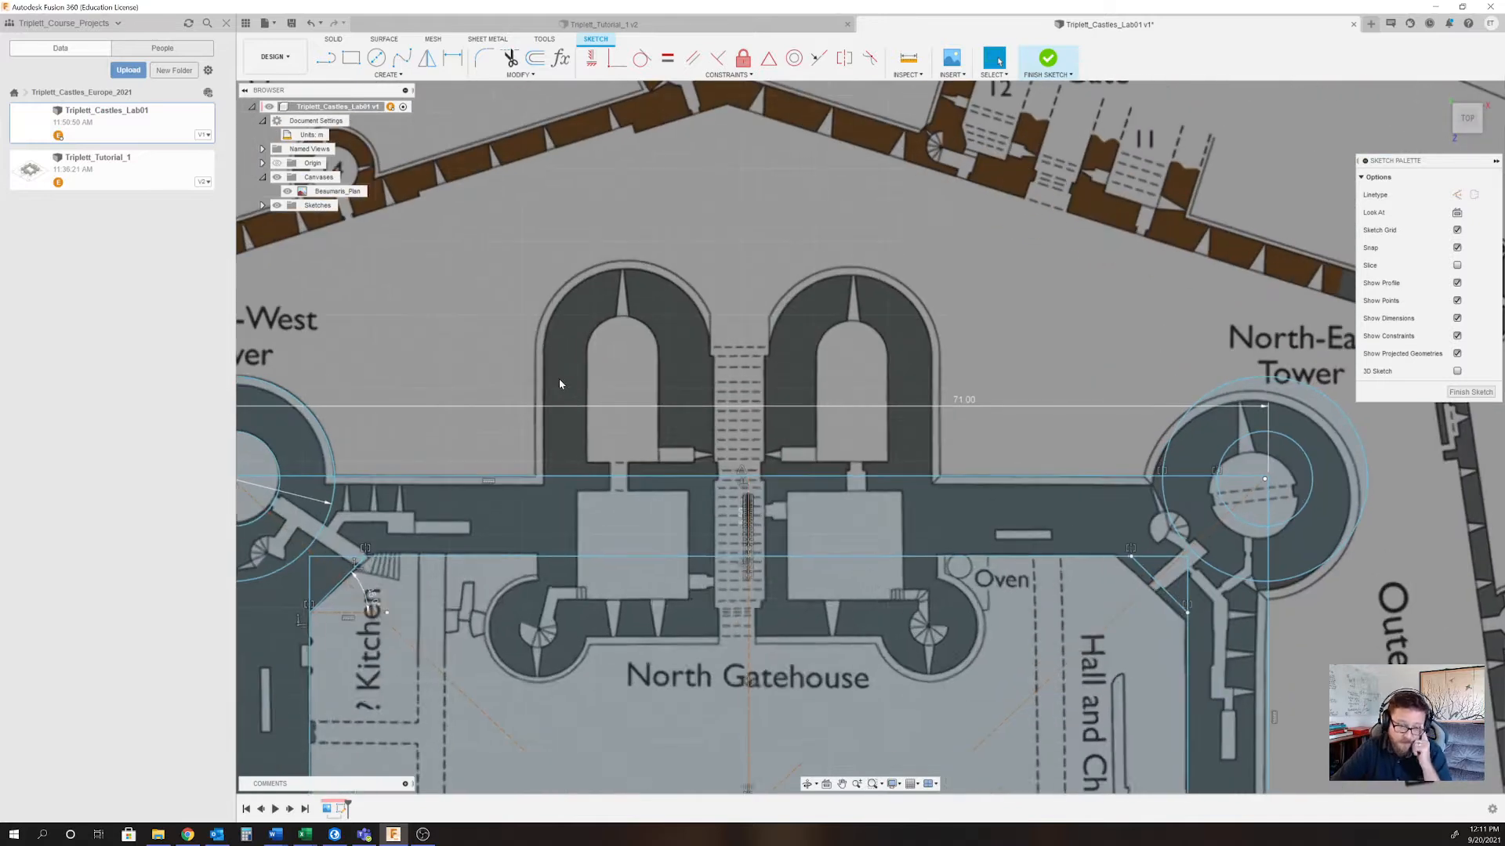
Draw a rectangle about 28 m wide by 20 m high over the North Gatehouse, from the west tower's outer edge to the southeast stair turret.
left_click(351, 57)
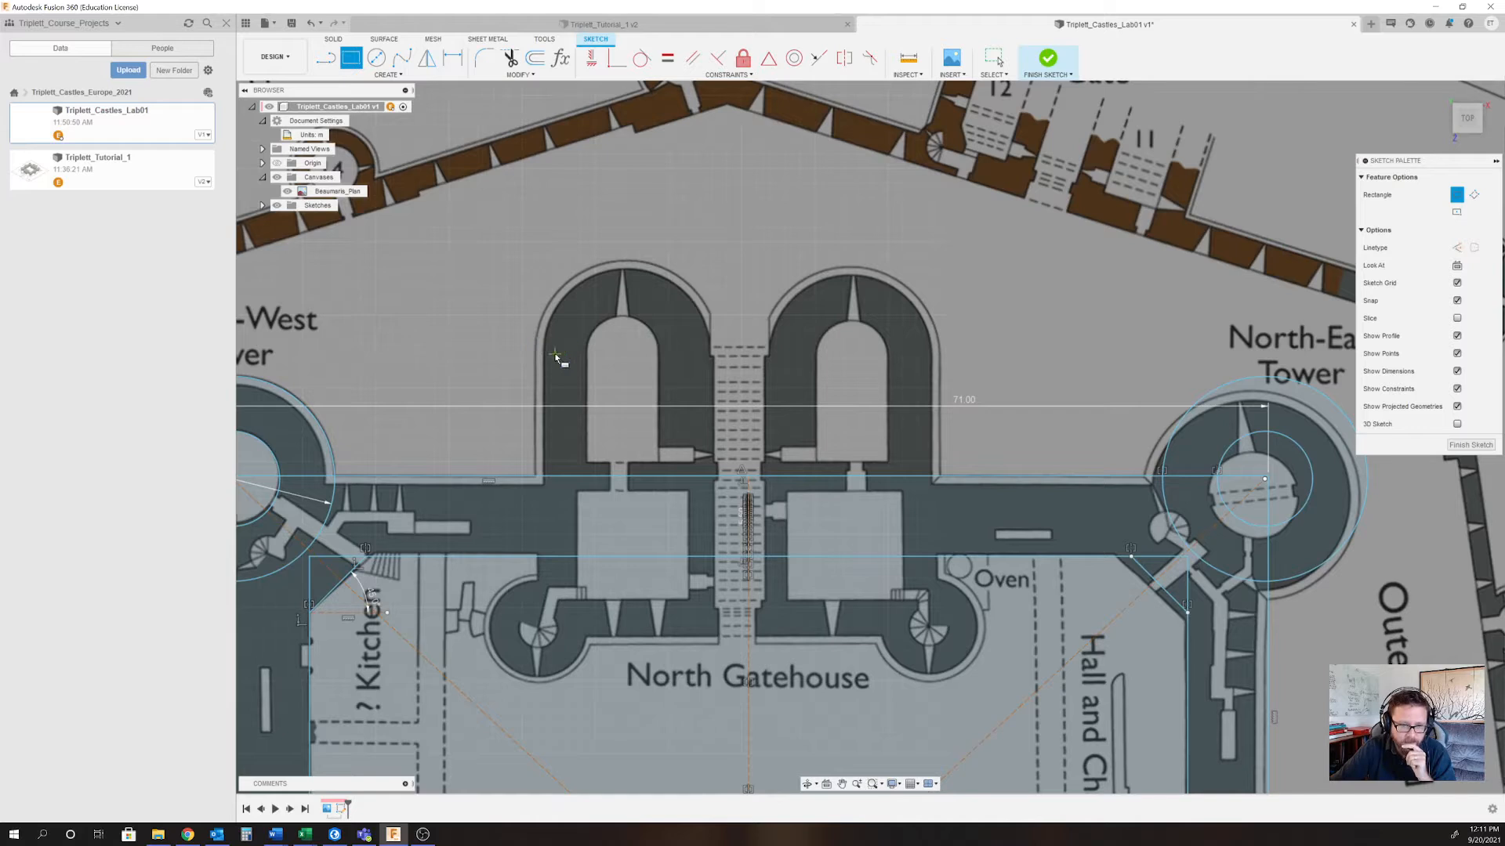
scroll(536, 345, "up", 2)
scroll(521, 342, "up", 1)
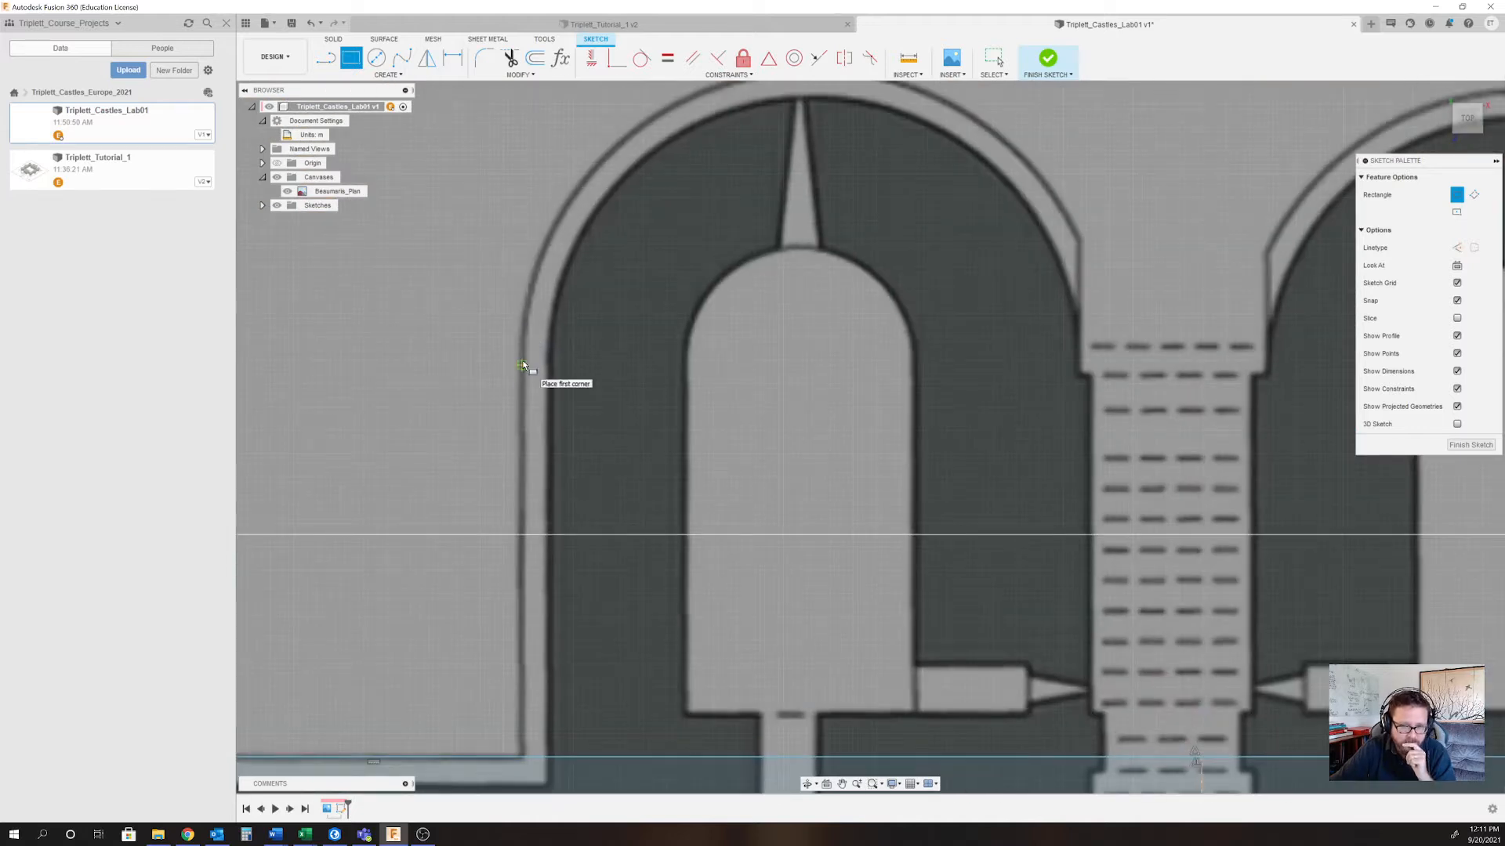
left_click(524, 360)
scroll(520, 346, "up", 1)
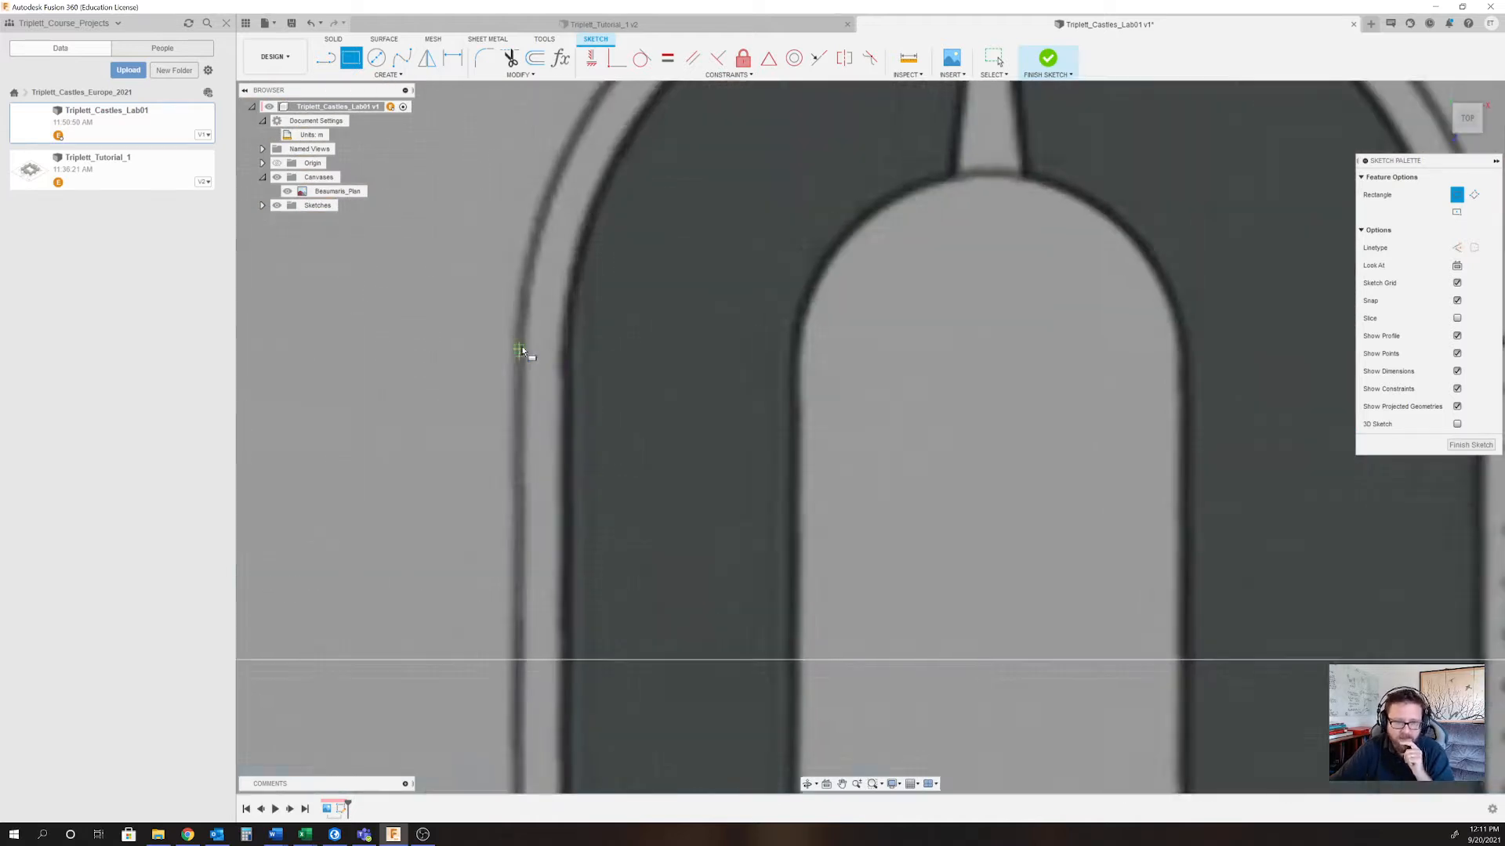
scroll(520, 346, "down", 3)
scroll(476, 312, "down", 3)
scroll(1003, 701, "up", 3)
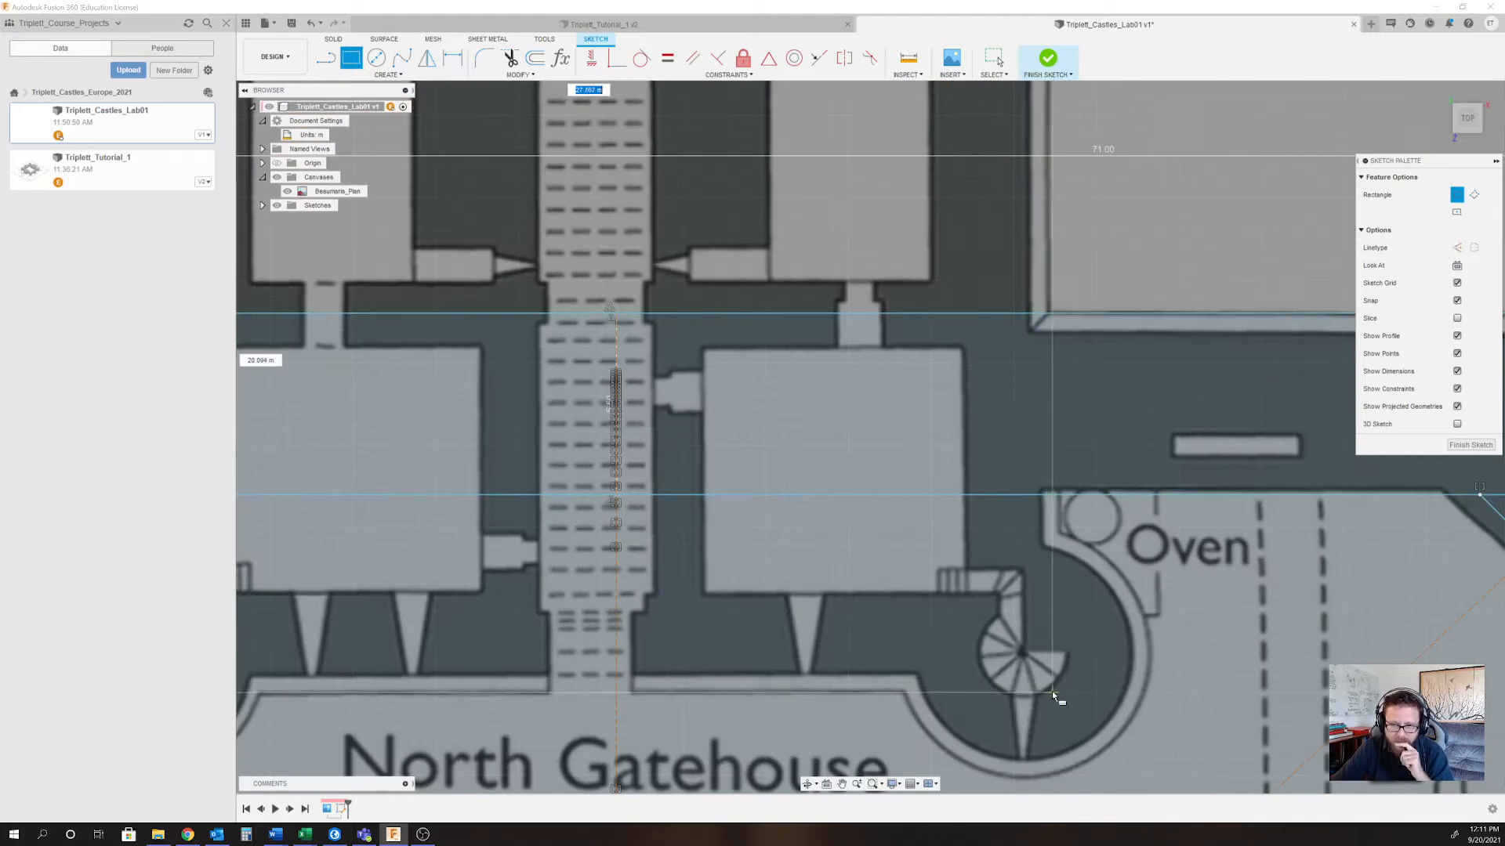
scroll(1054, 697, "up", 2)
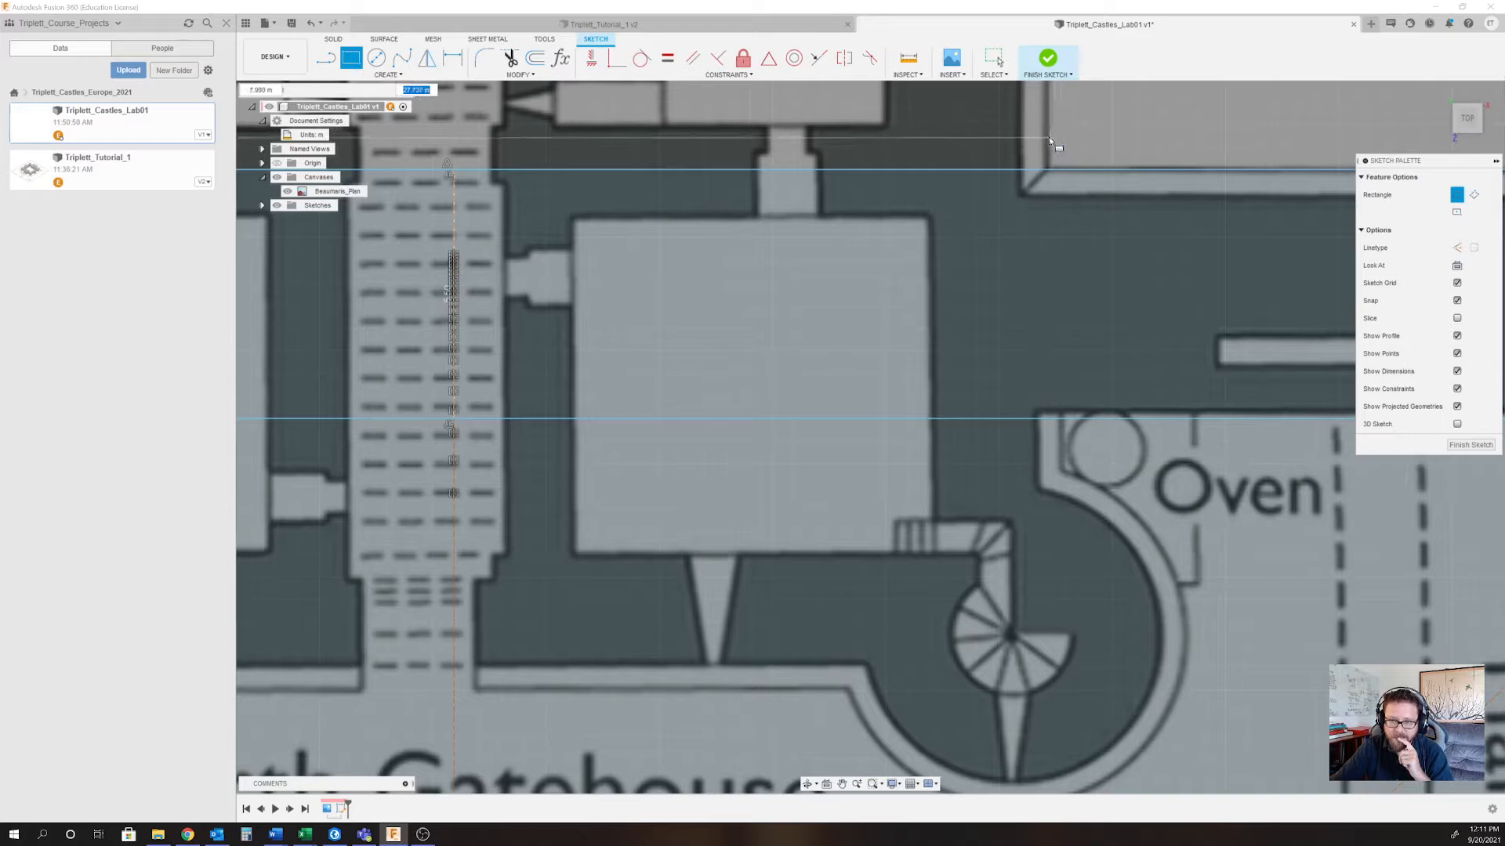
left_click(1051, 688)
scroll(1049, 688, "down", 1)
scroll(1047, 688, "down", 5)
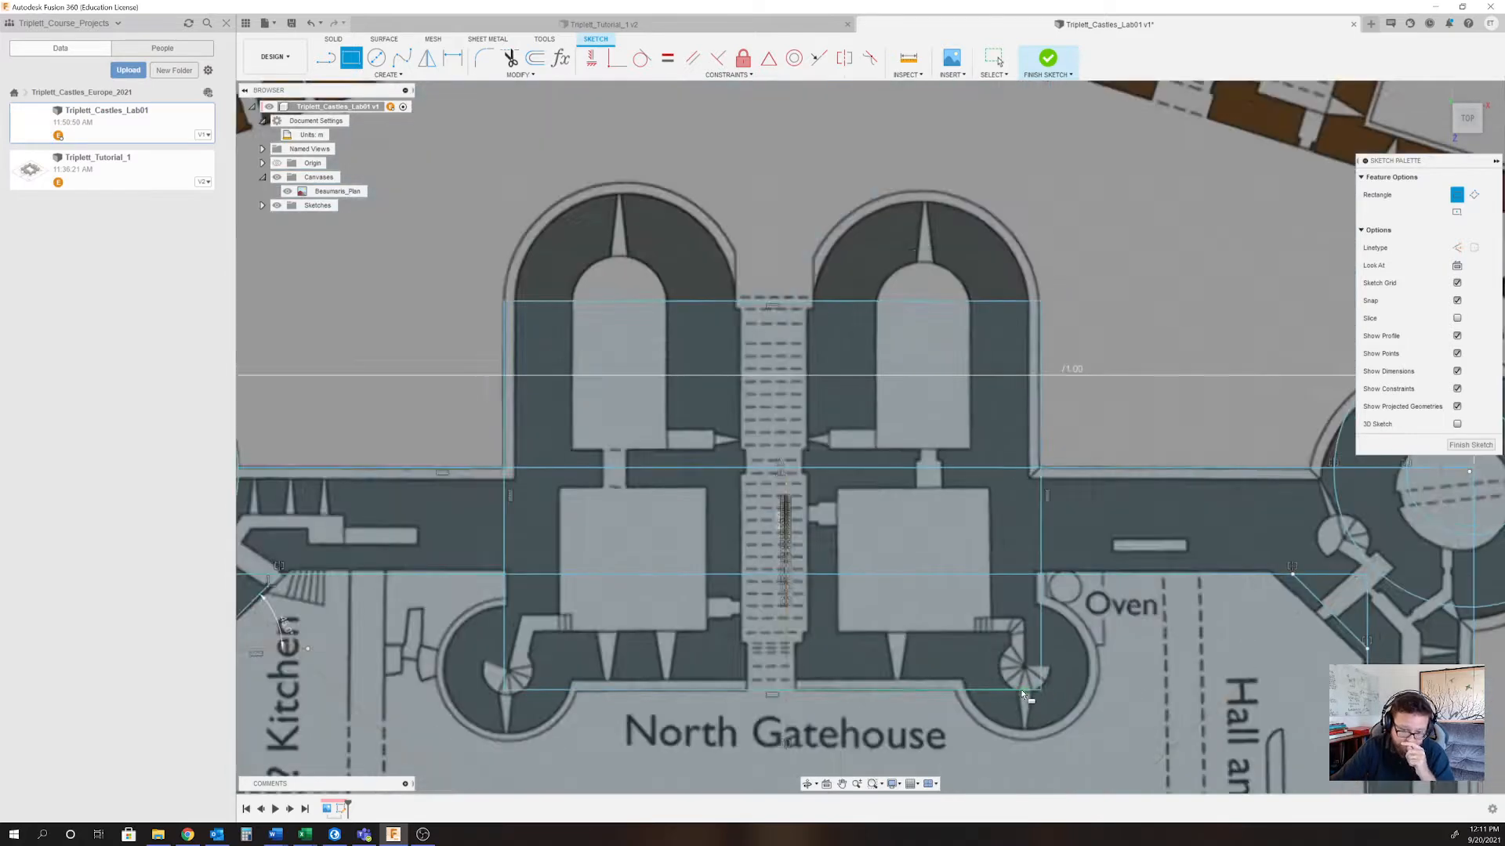
Begin an arc for the rounded northern end of the North Gatehouse's west tower.
scroll(751, 672, "up", 2)
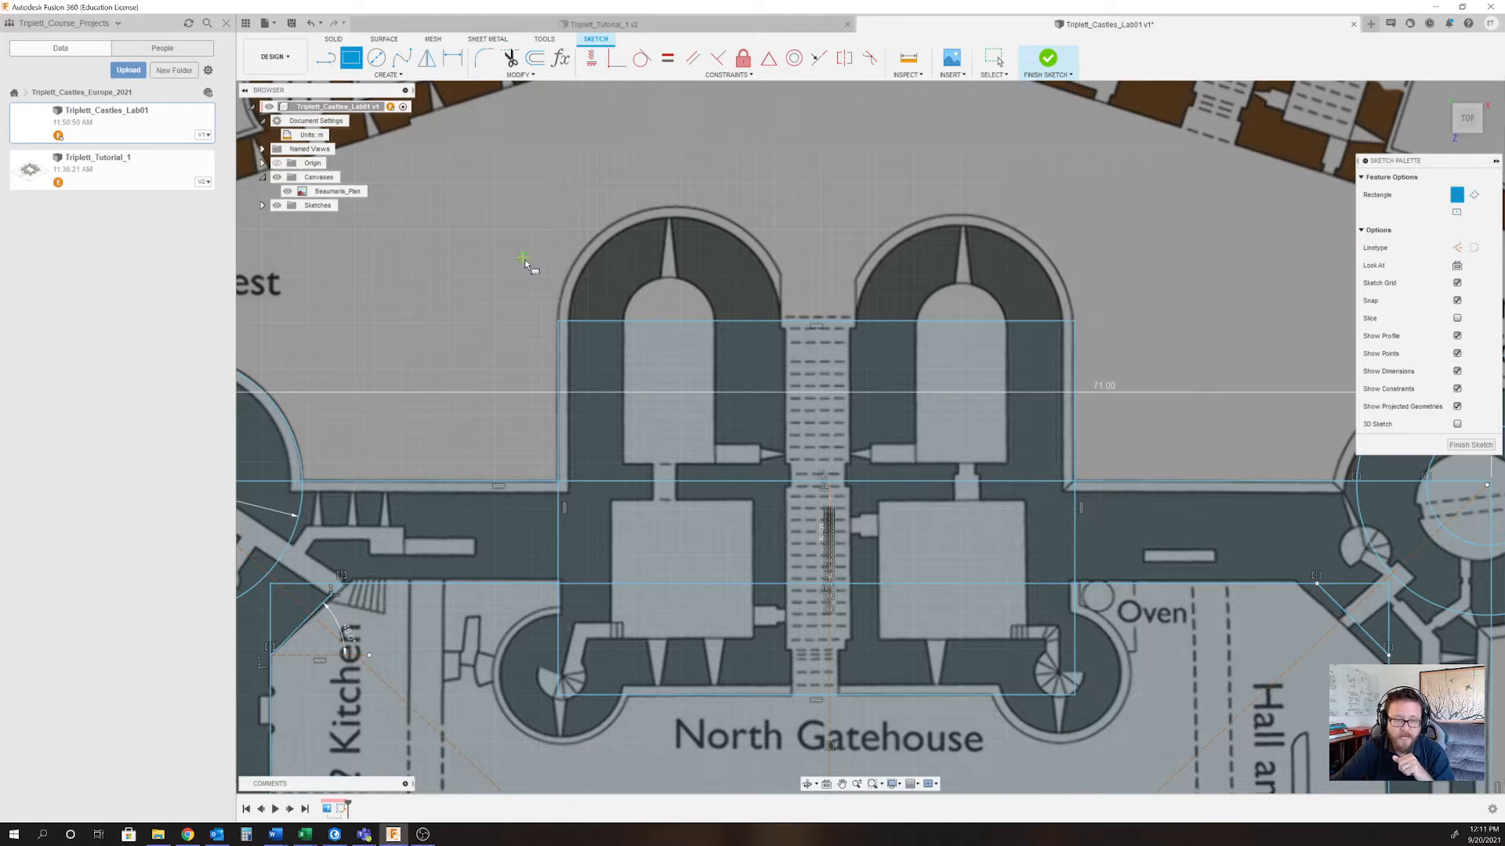
scroll(891, 306, "up", 3)
scroll(902, 337, "down", 5)
scroll(901, 275, "up", 3)
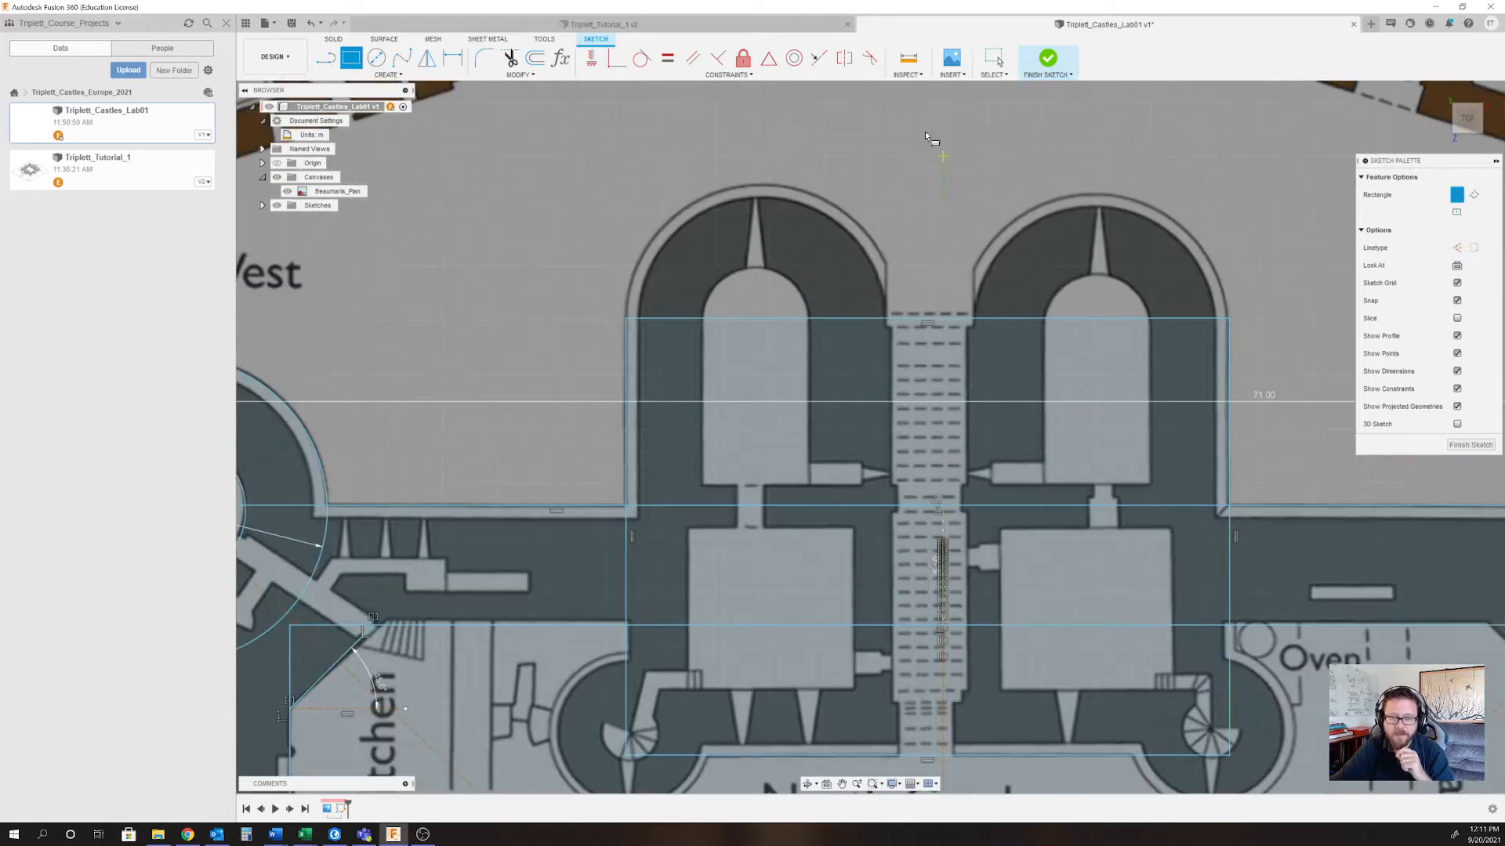
left_click(388, 74)
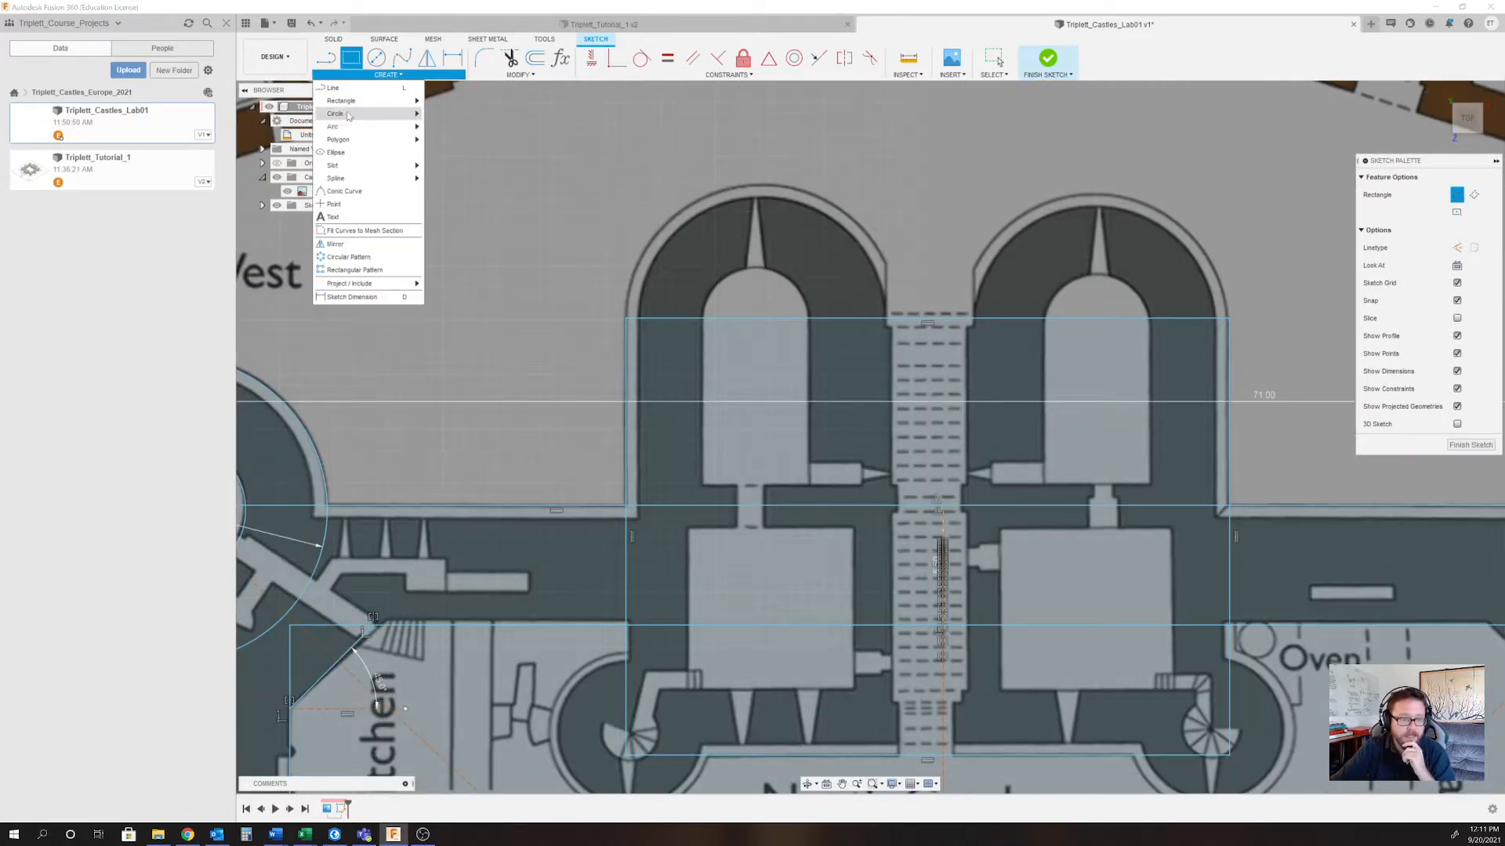
left_click(455, 127)
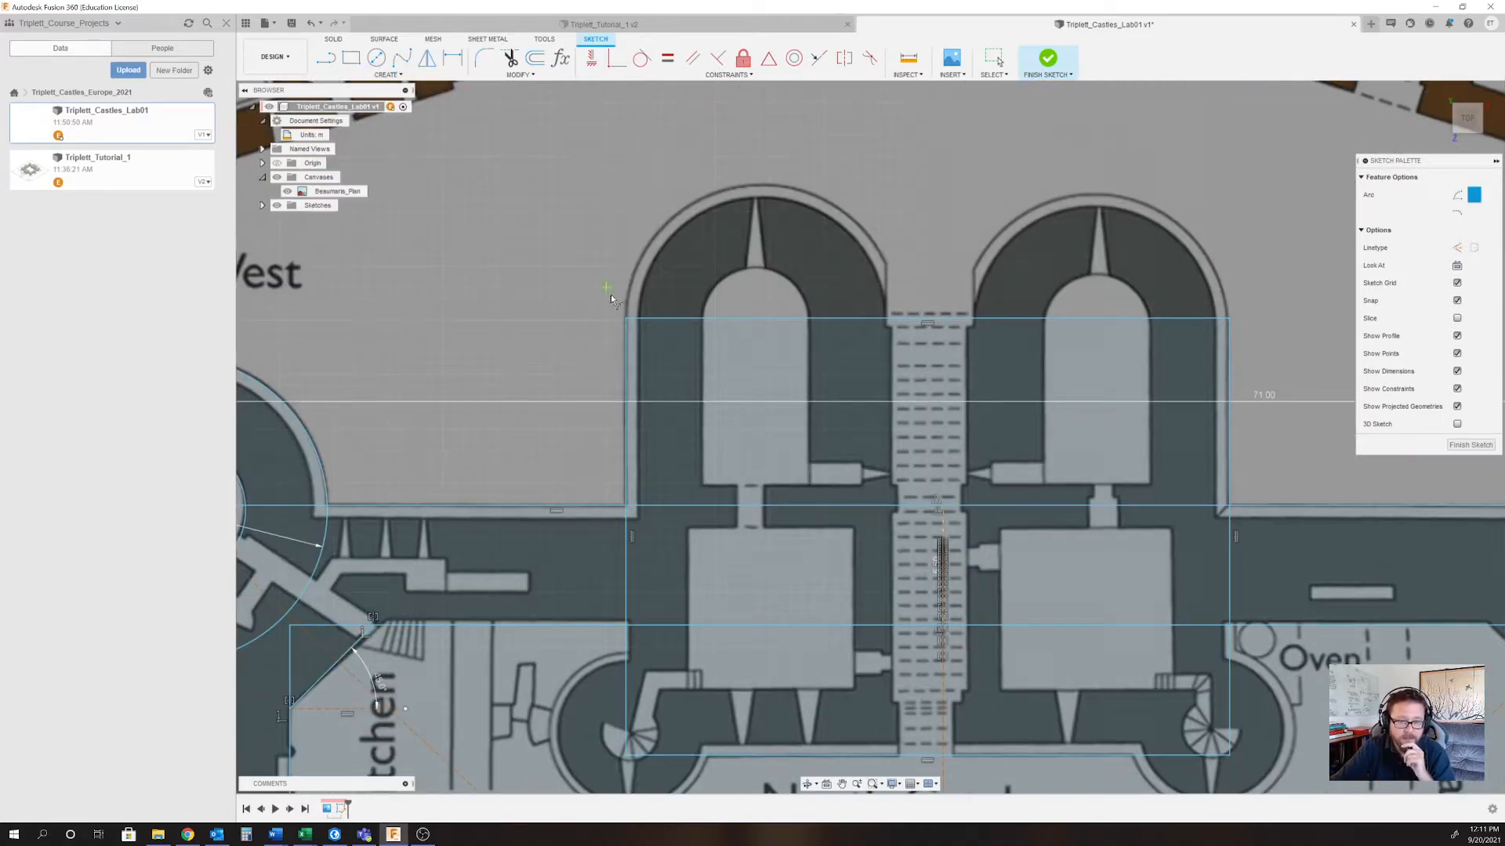
Draw a three-point arc about 12.8 m wide over the rounded front of the North Gatehouse's west tower, starting at the rectangle's upper-left corner.
left_click(627, 317)
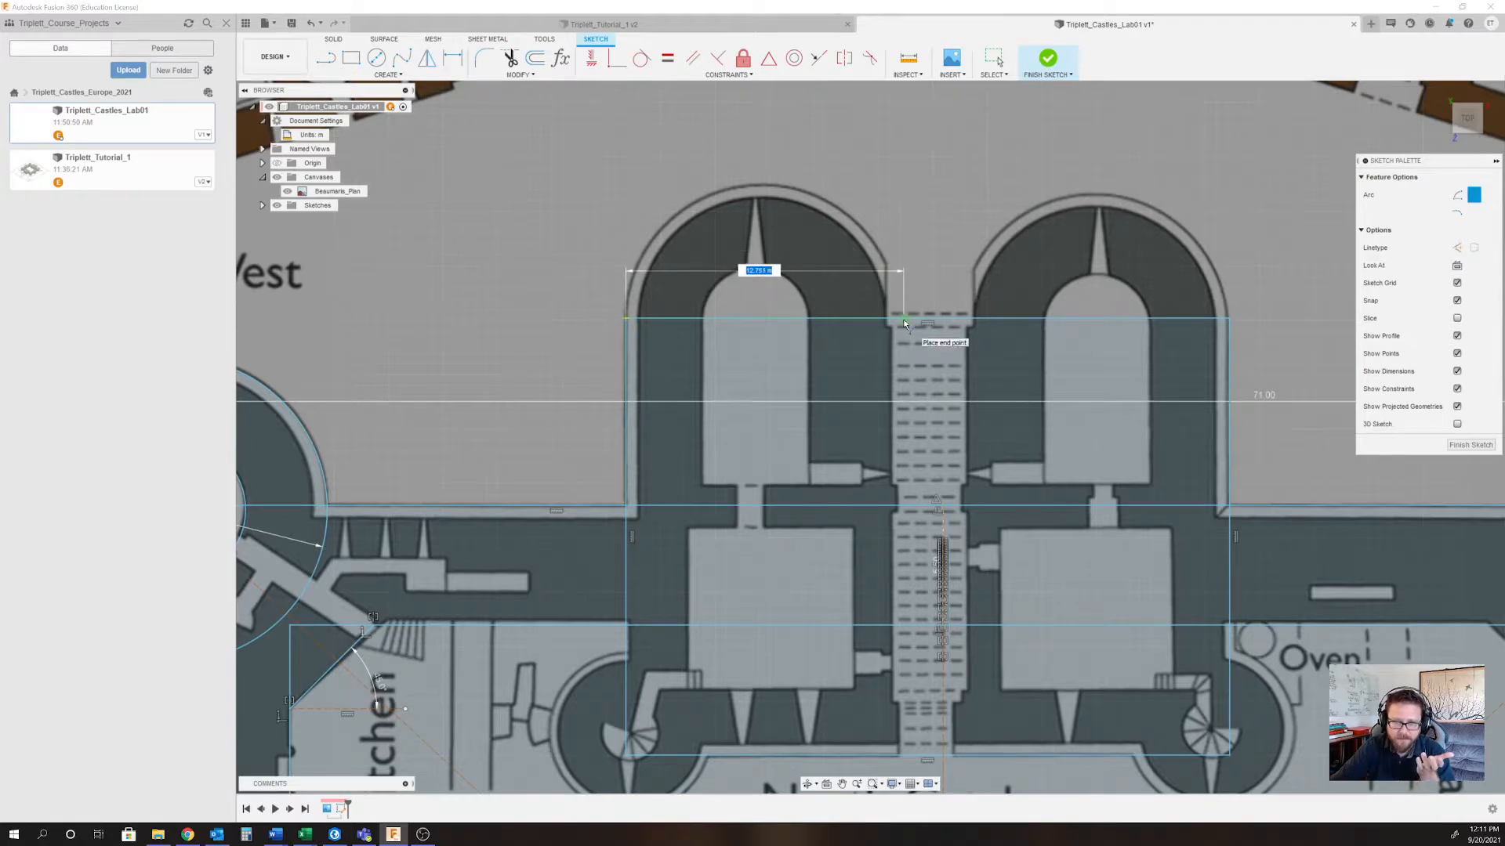
left_click(904, 318)
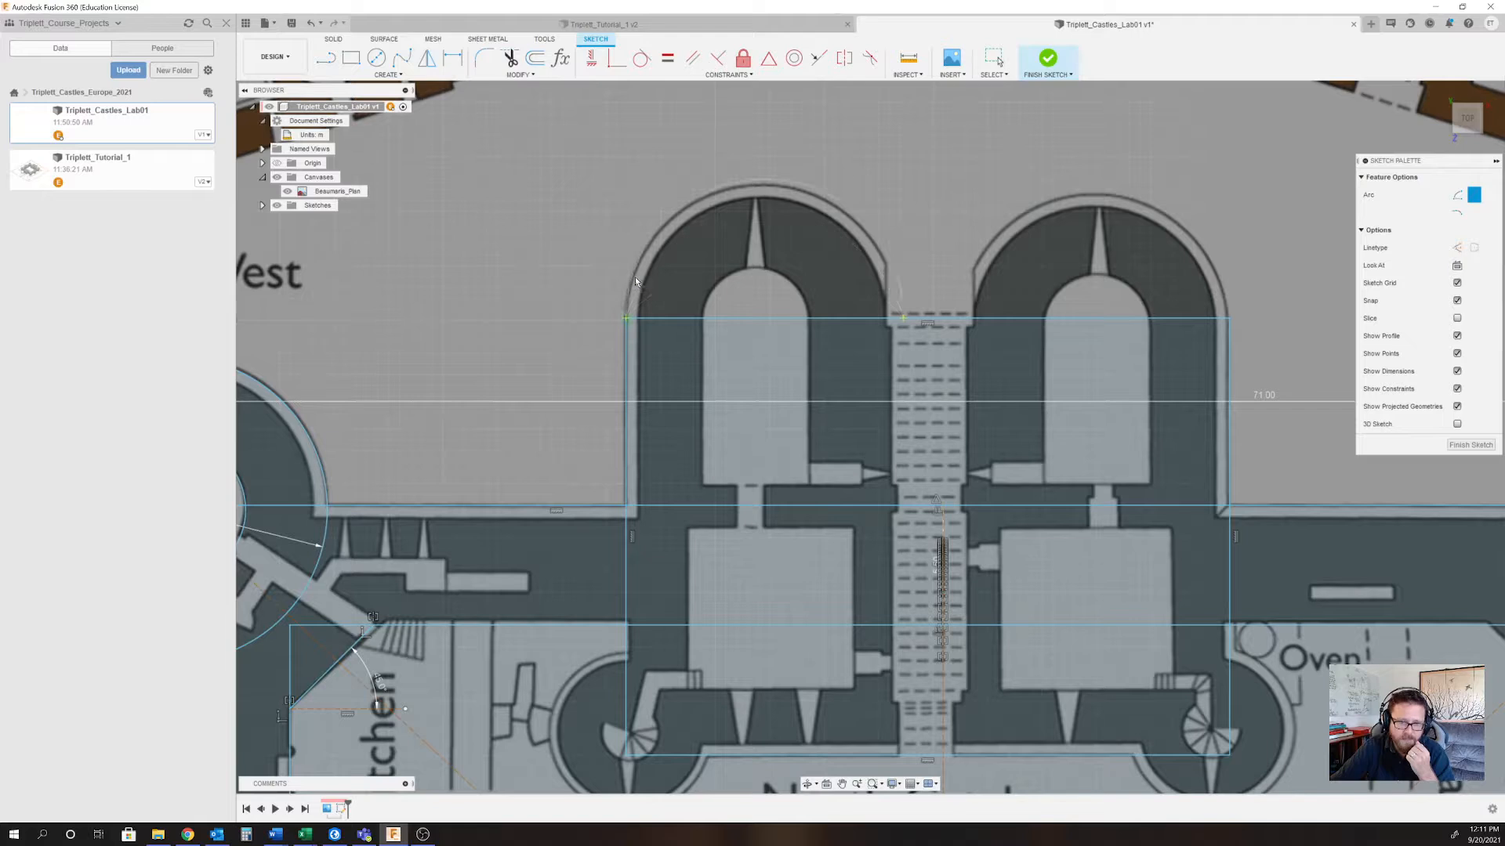
left_click(664, 227)
scroll(661, 224, "up", 3)
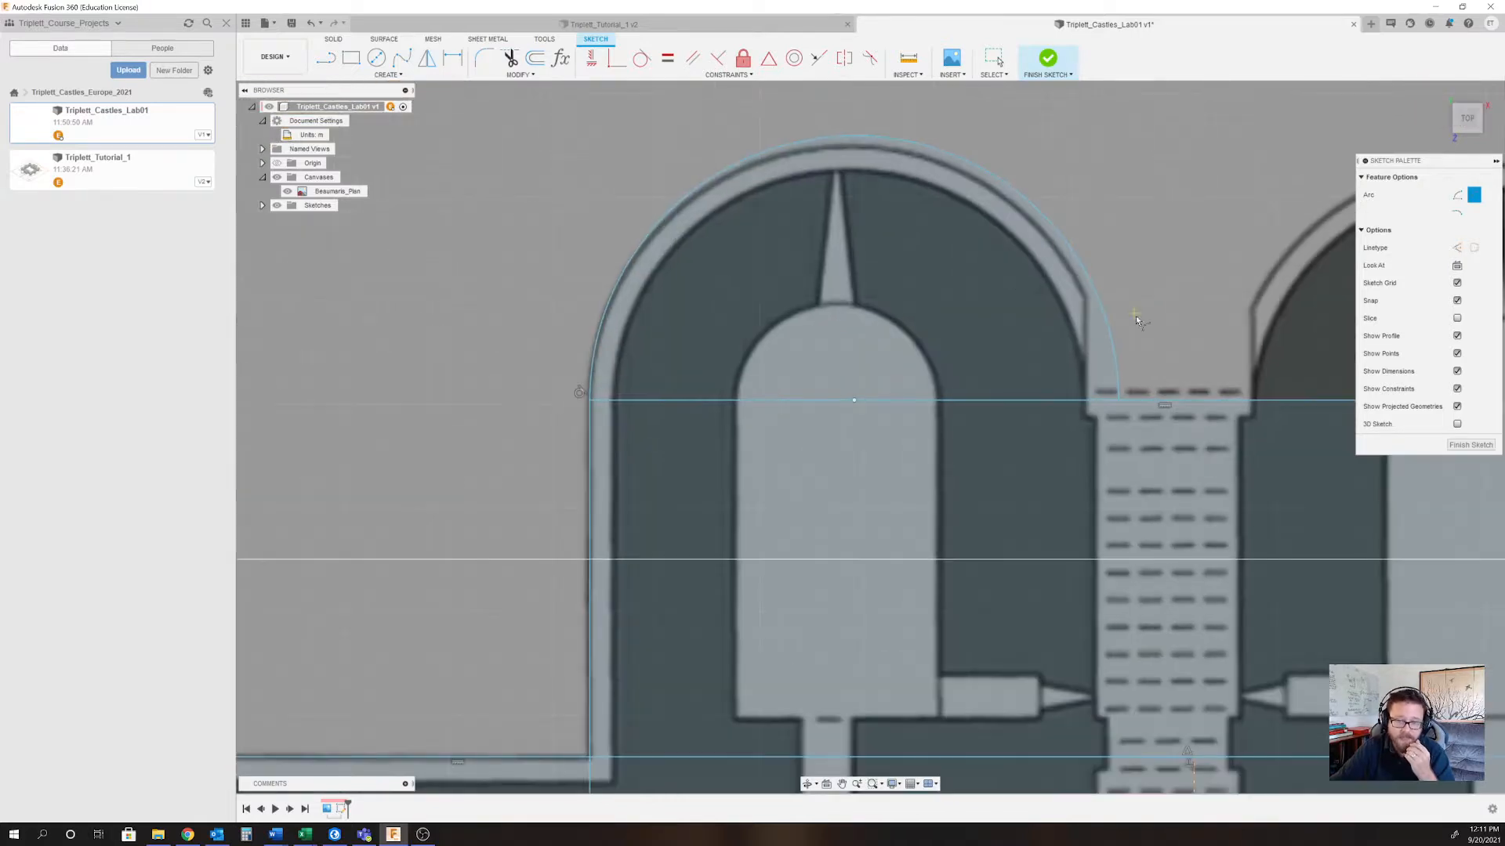
Move the arc's right endpoint slightly inward along the horizontal line so the curve follows the tower's outer wall on the plan.
left_click(994, 57)
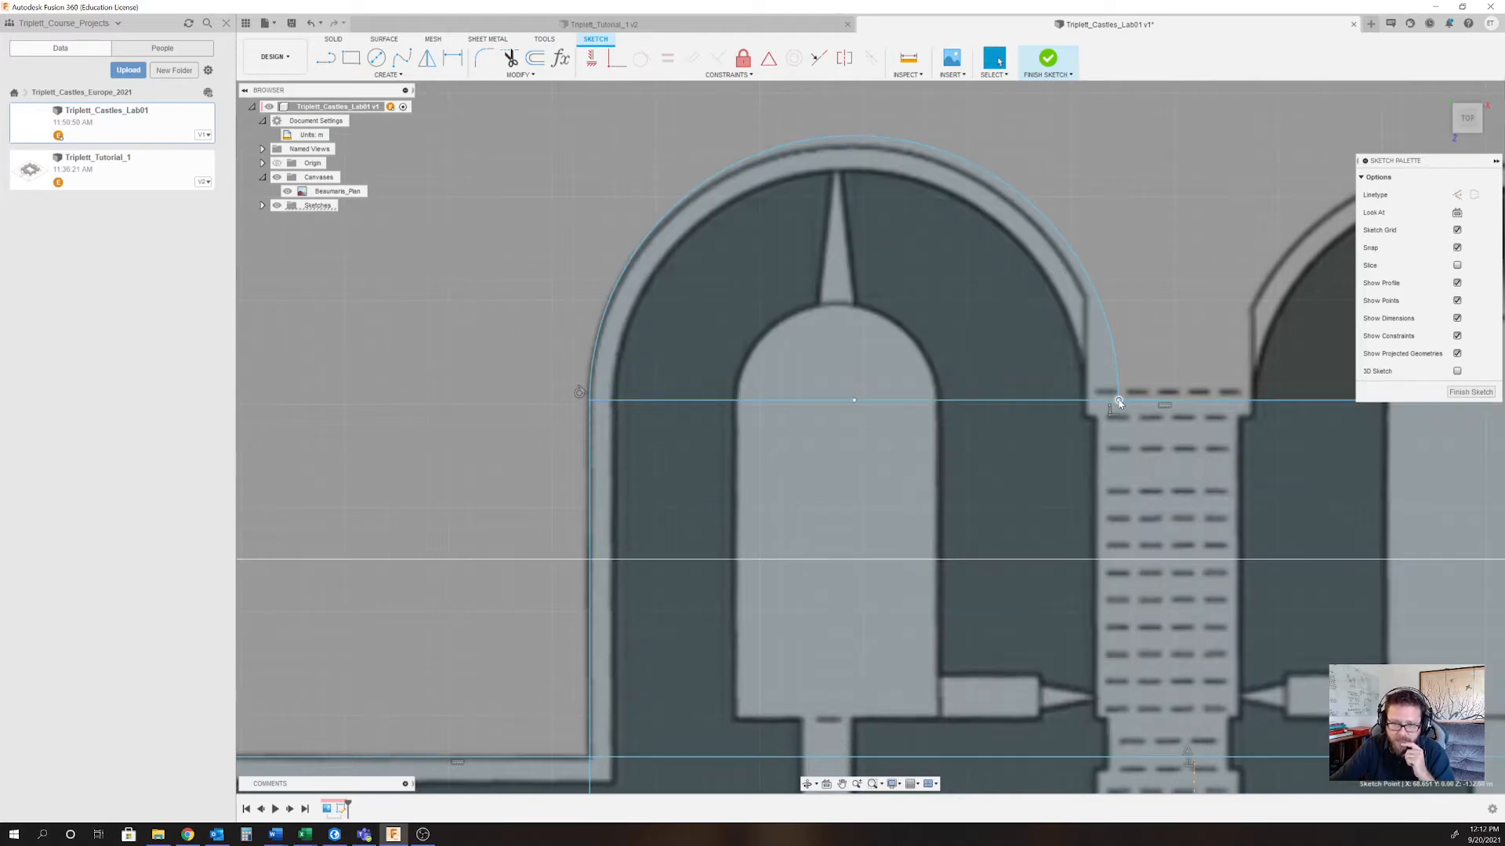
left_click_drag(1119, 401, 1108, 403)
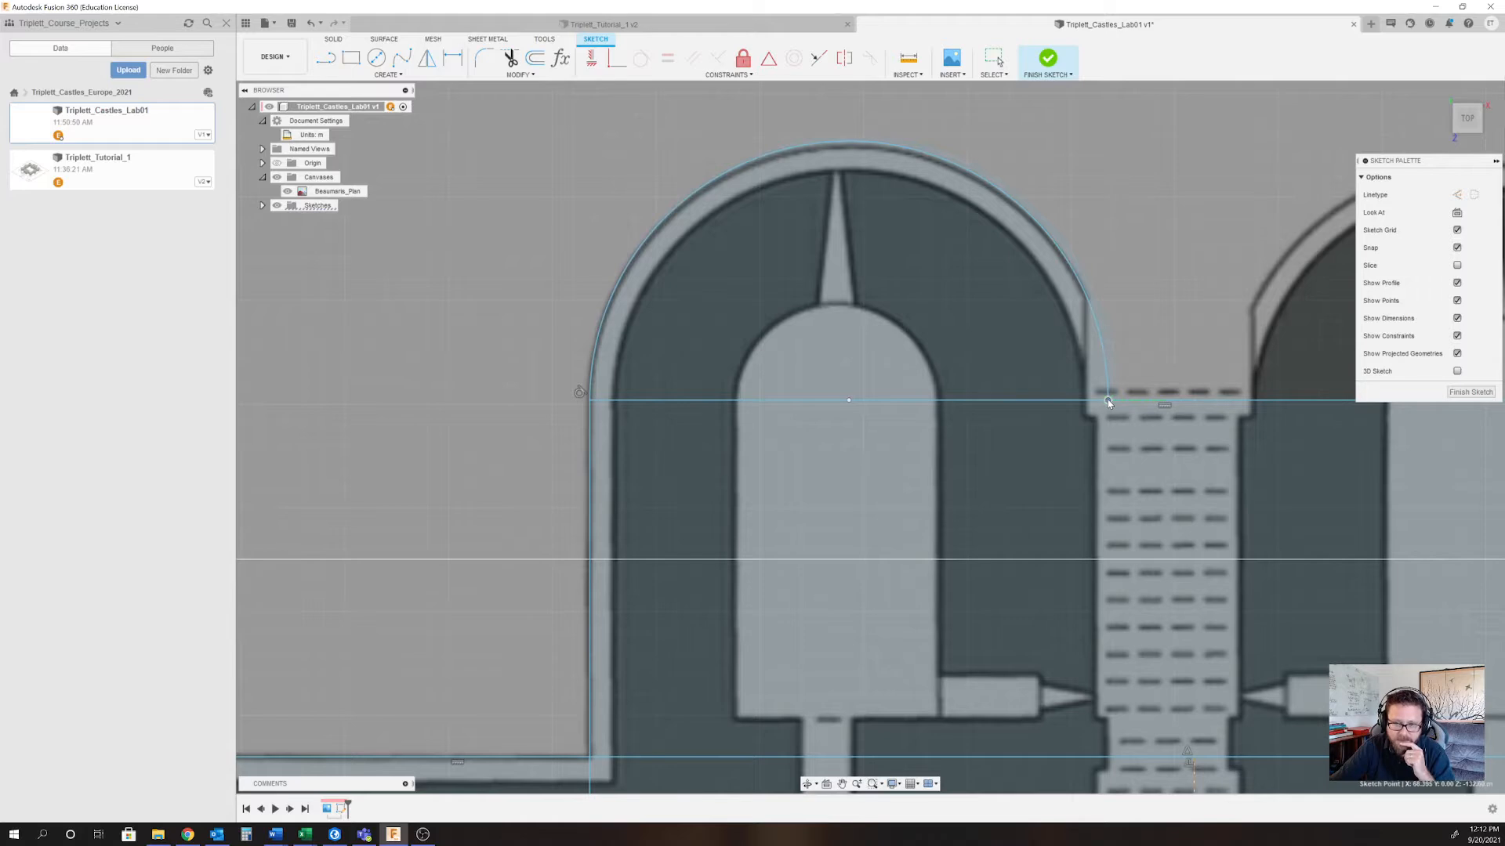
scroll(1022, 372, "down", 4)
scroll(1084, 362, "up", 2)
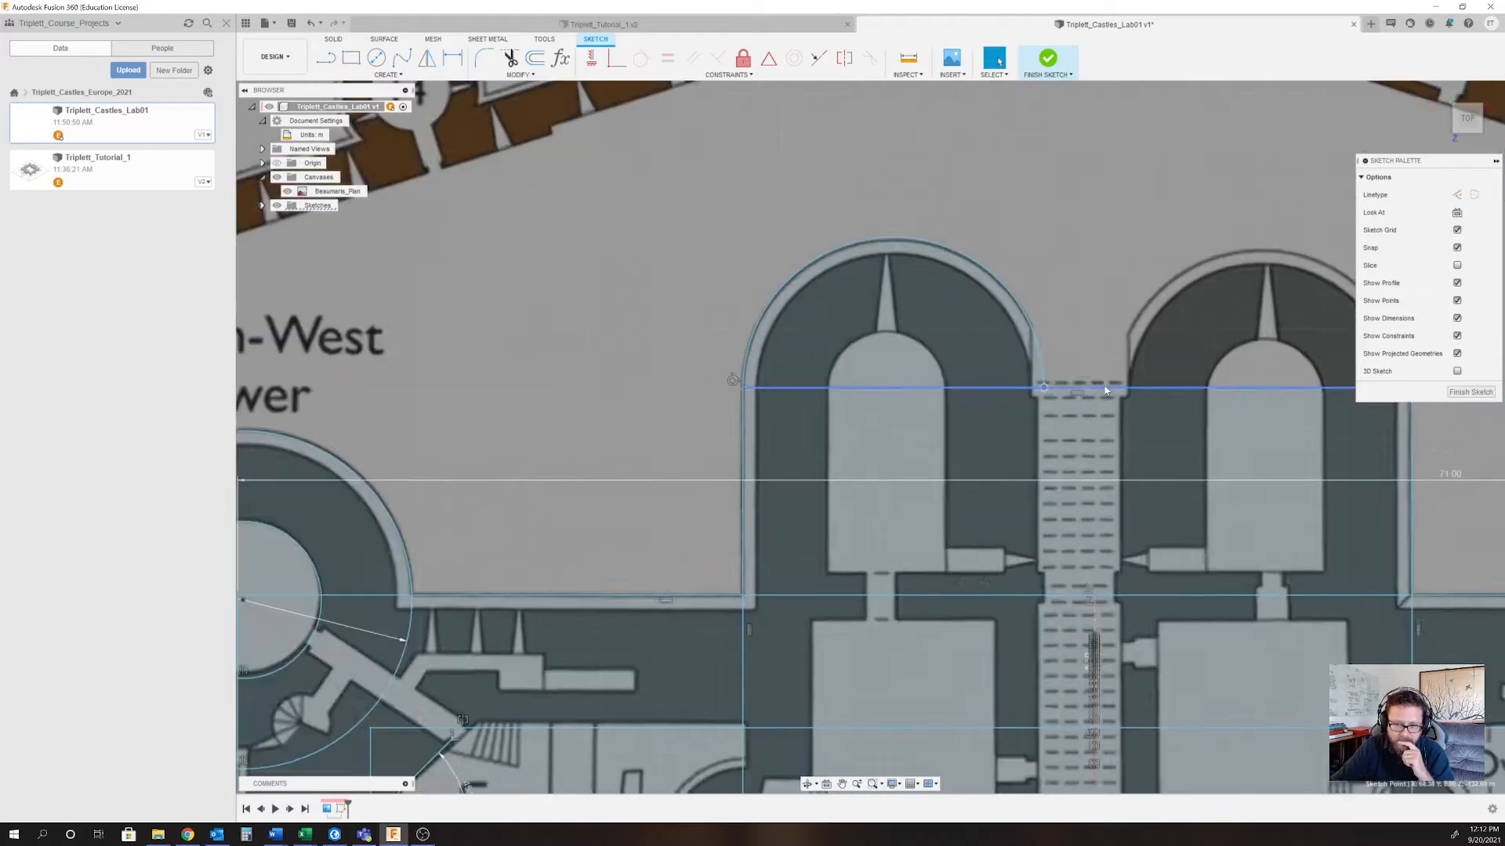
Sketch a two-point rectangle about 4.9 by 7.7 m over the west tower's long chamber, from its lower-right corner up to the arc's base line.
middle_click_drag(1107, 385, 926, 296)
scroll(902, 337, "down", 3)
scroll(898, 202, "up", 3)
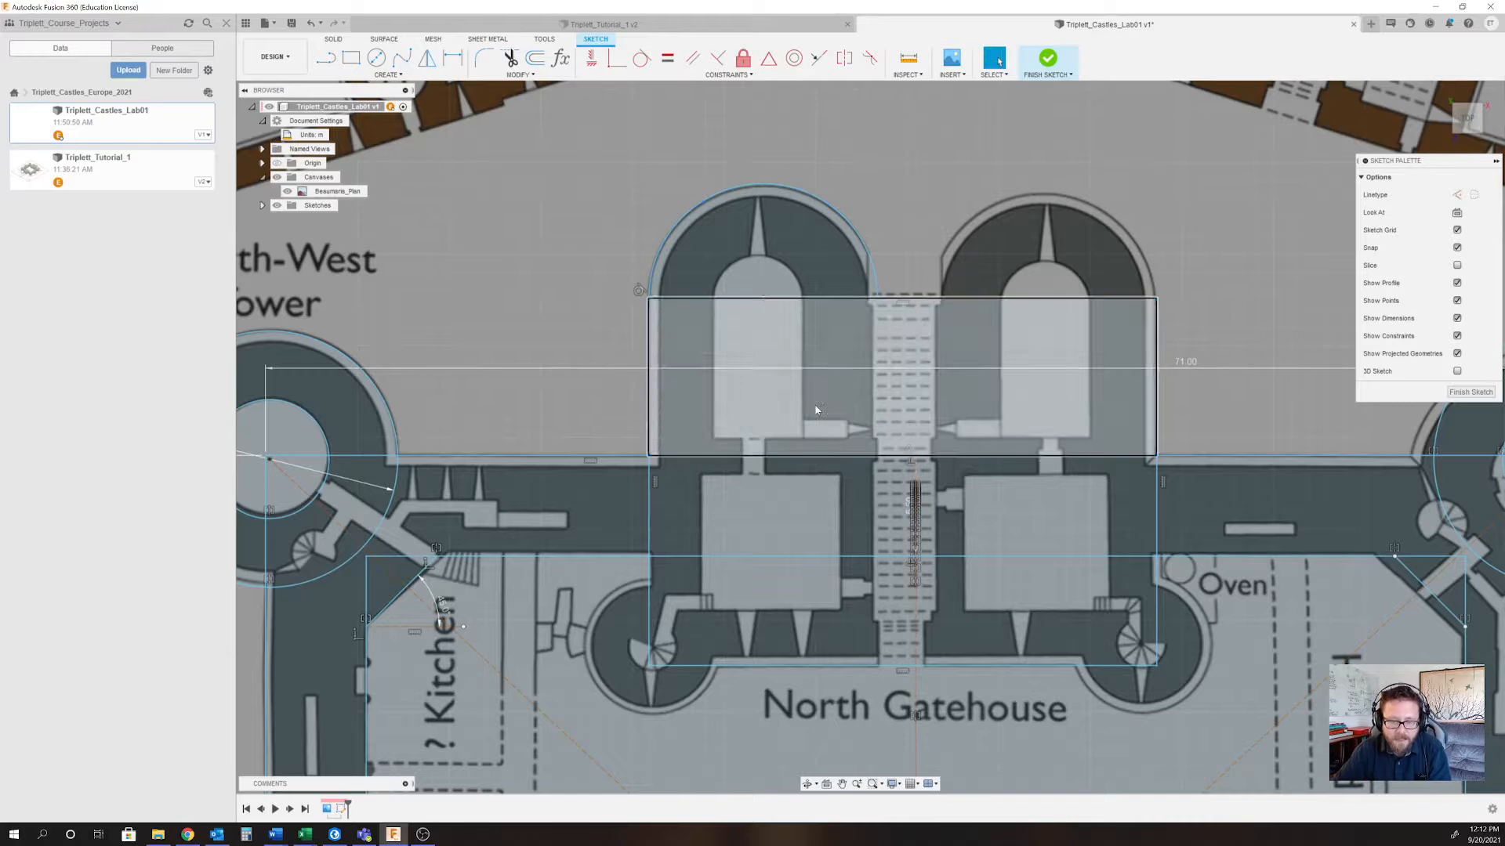
scroll(812, 502, "up", 1)
scroll(705, 232, "up", 2)
scroll(706, 239, "down", 1)
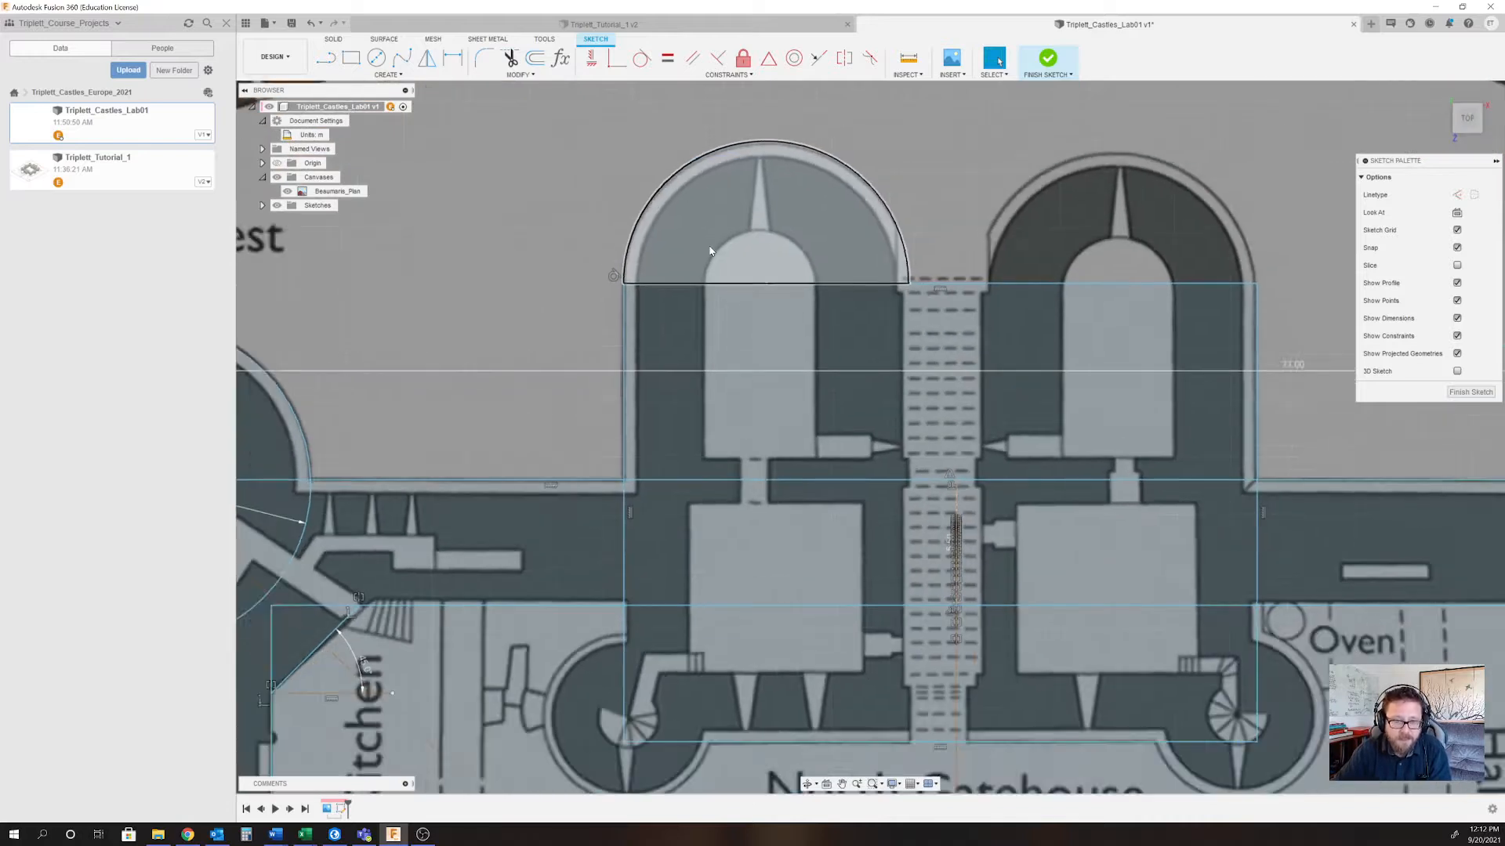
scroll(705, 233, "up", 2)
left_click(351, 57)
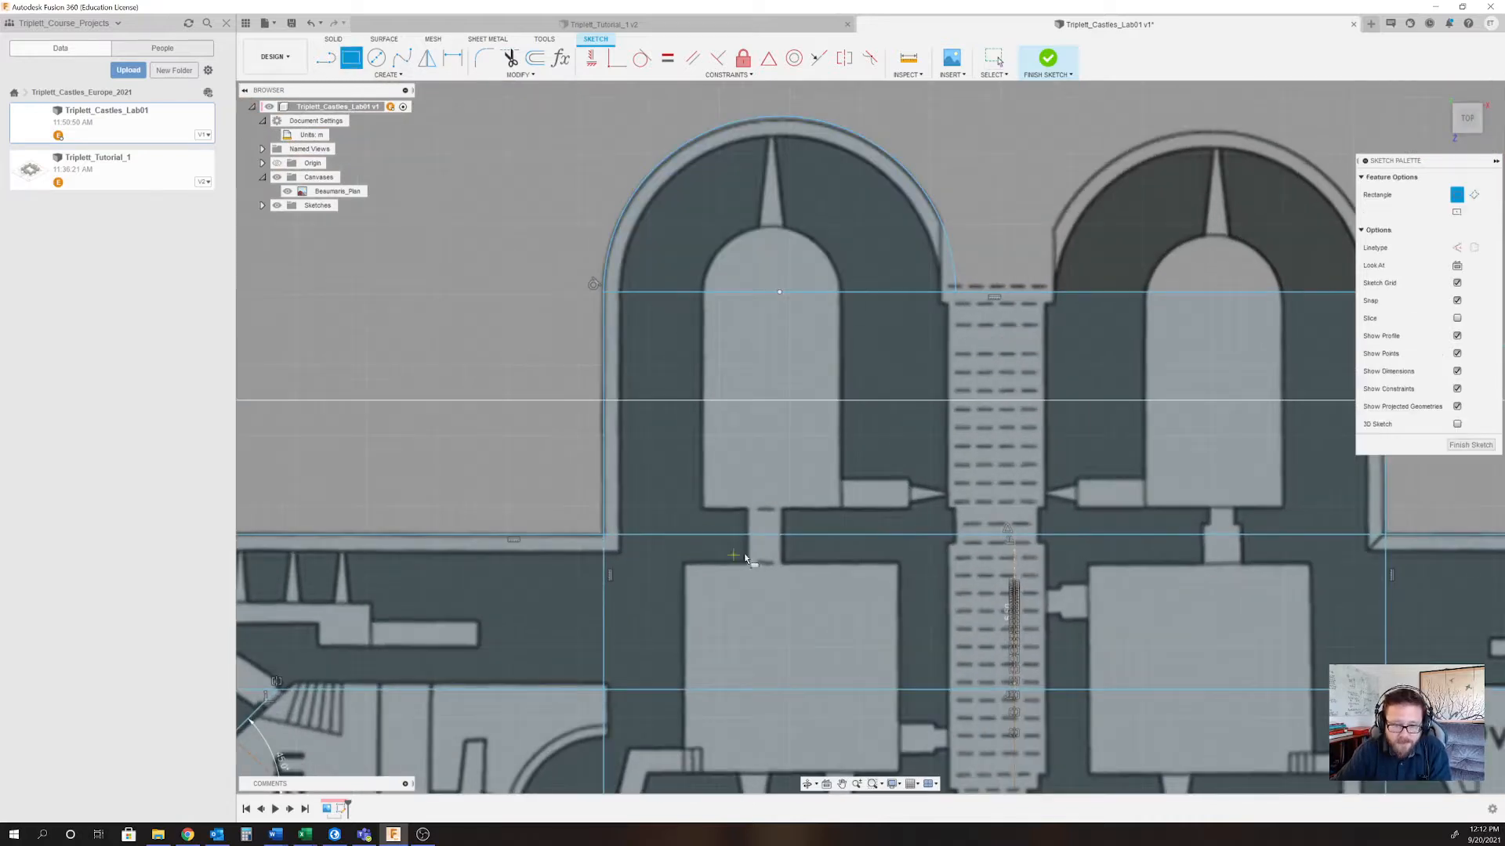
scroll(843, 507, "up", 2)
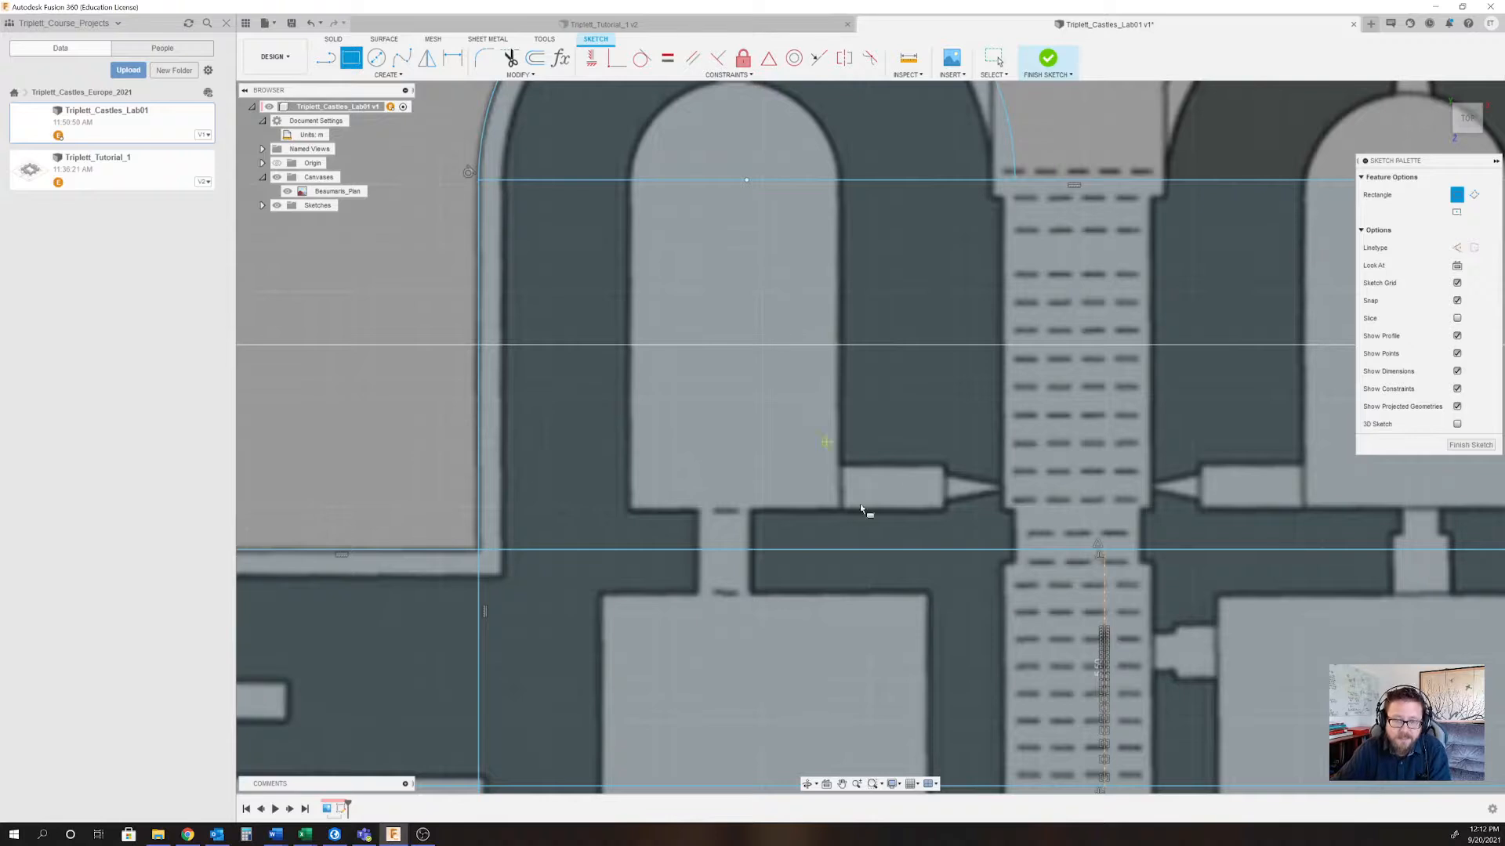
scroll(770, 482, "down", 4)
scroll(784, 402, "up", 4)
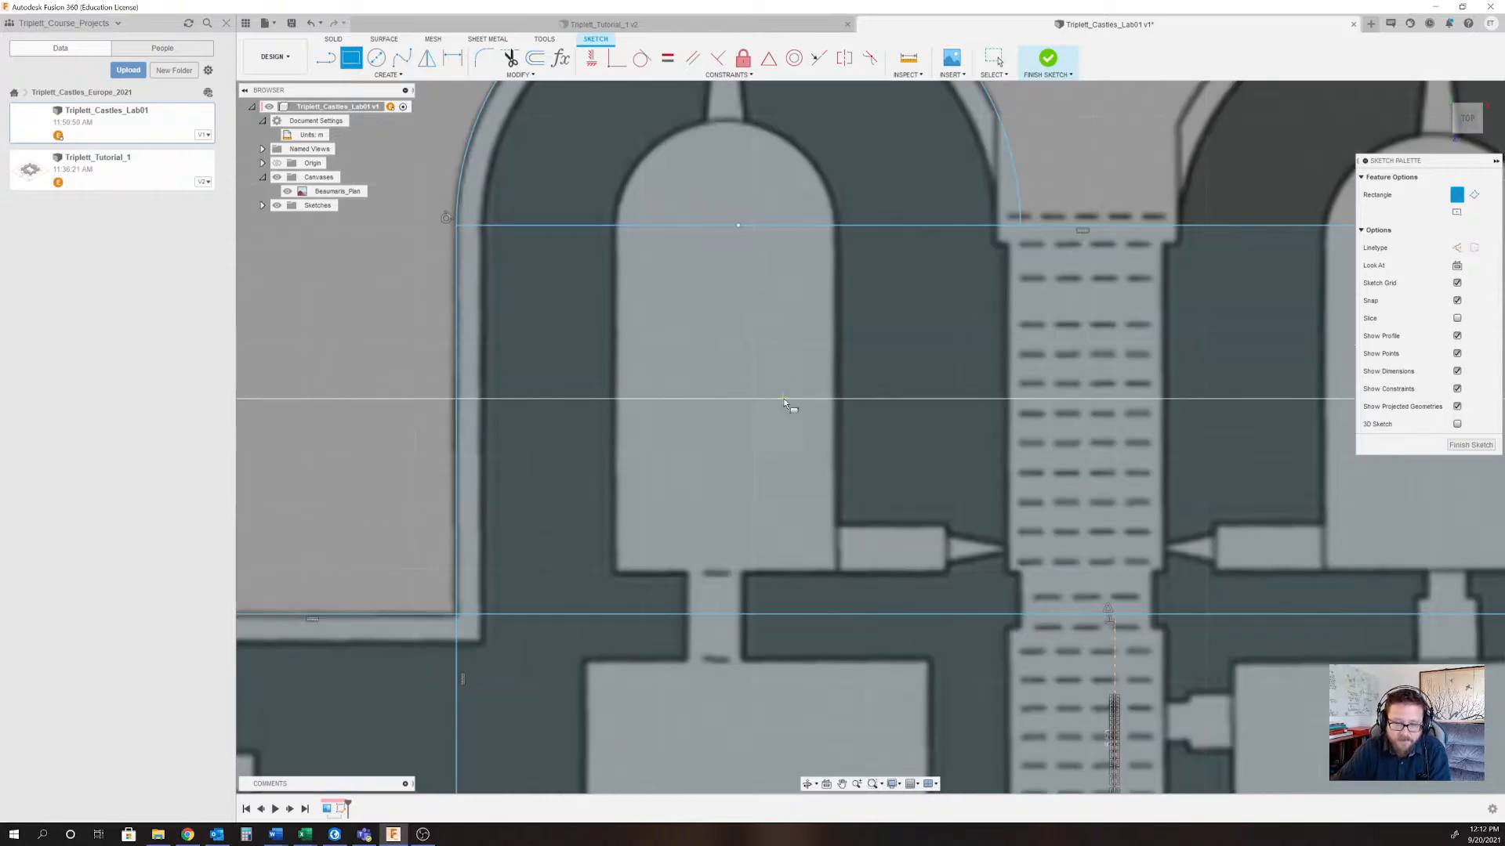
scroll(782, 539, "up", 2)
scroll(846, 591, "up", 2)
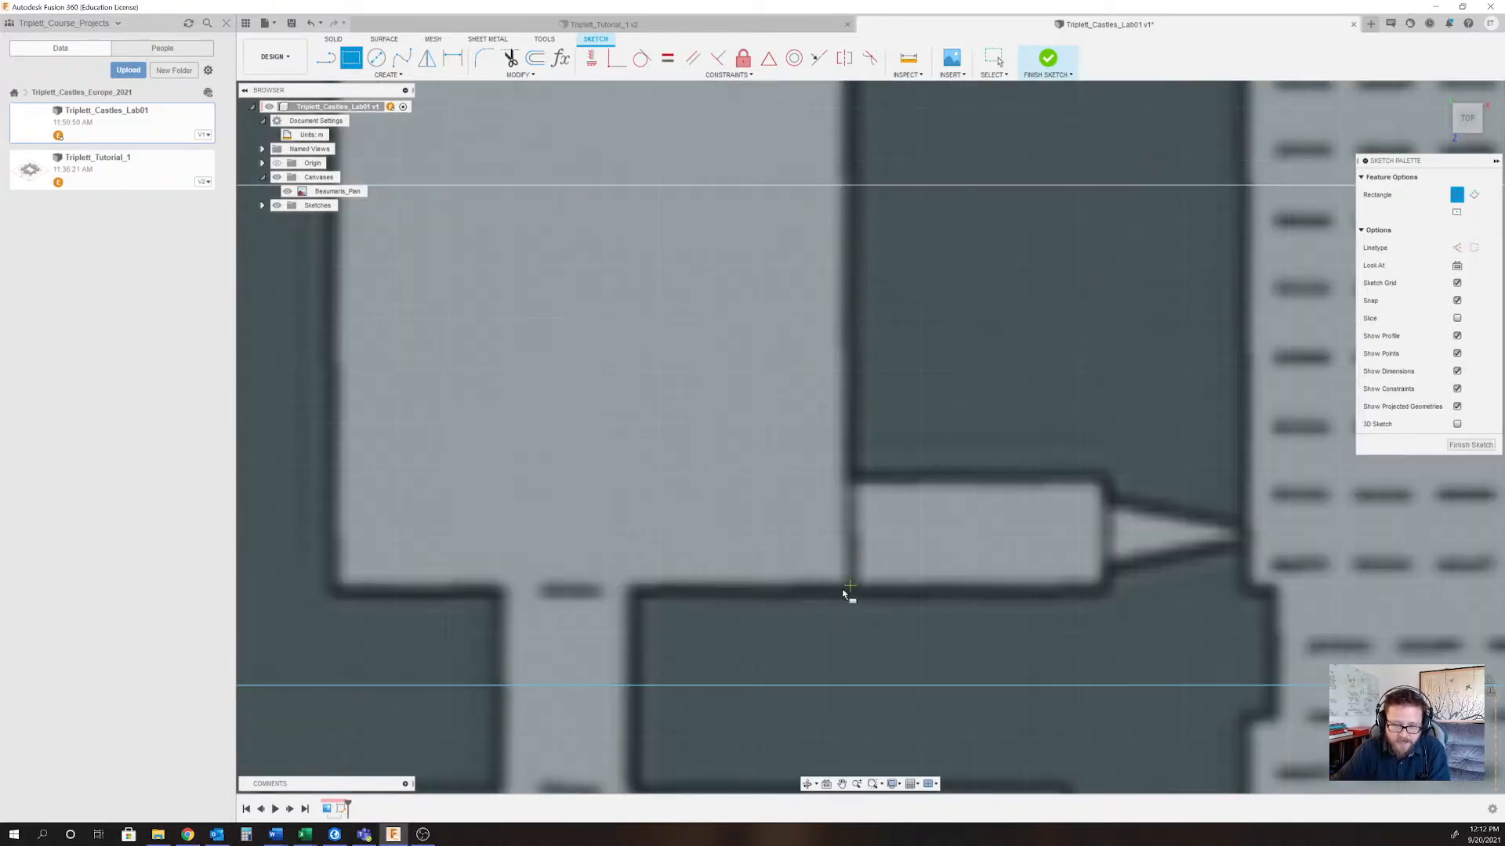
scroll(854, 590, "up", 1)
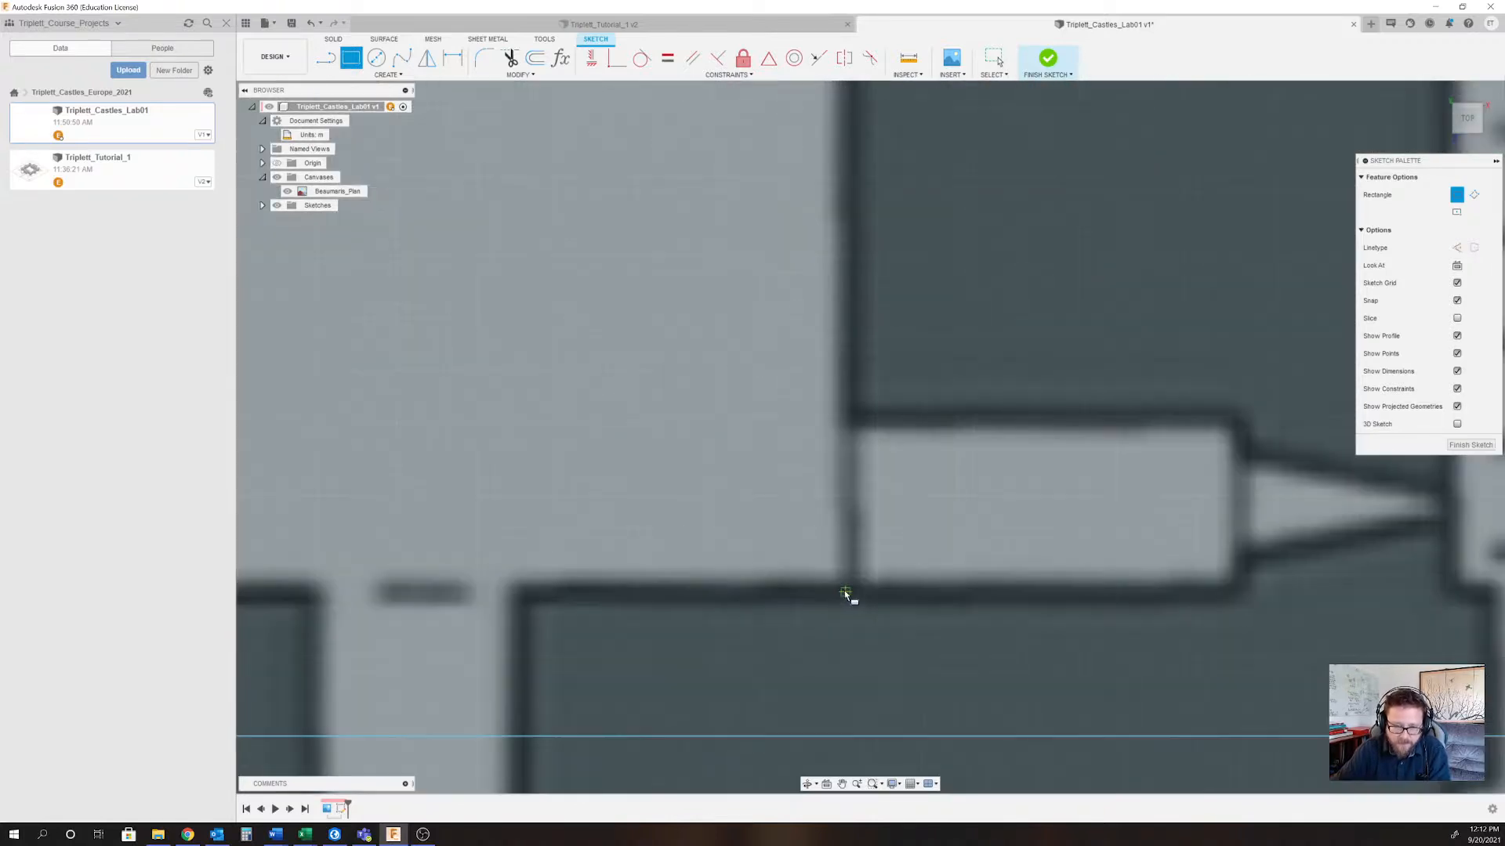
left_click(845, 592)
scroll(722, 527, "down", 5)
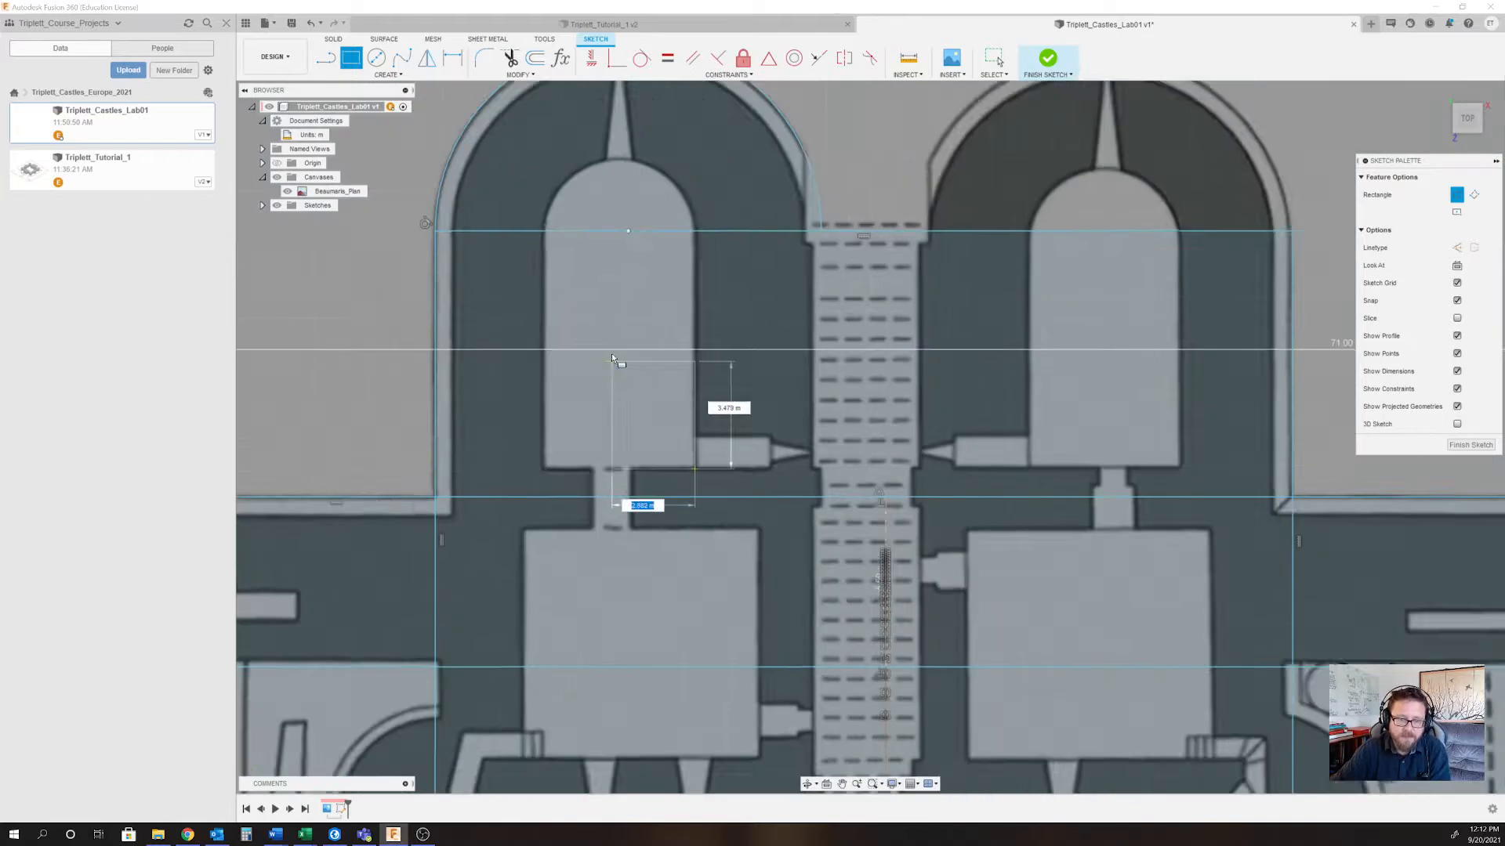
scroll(566, 249, "up", 4)
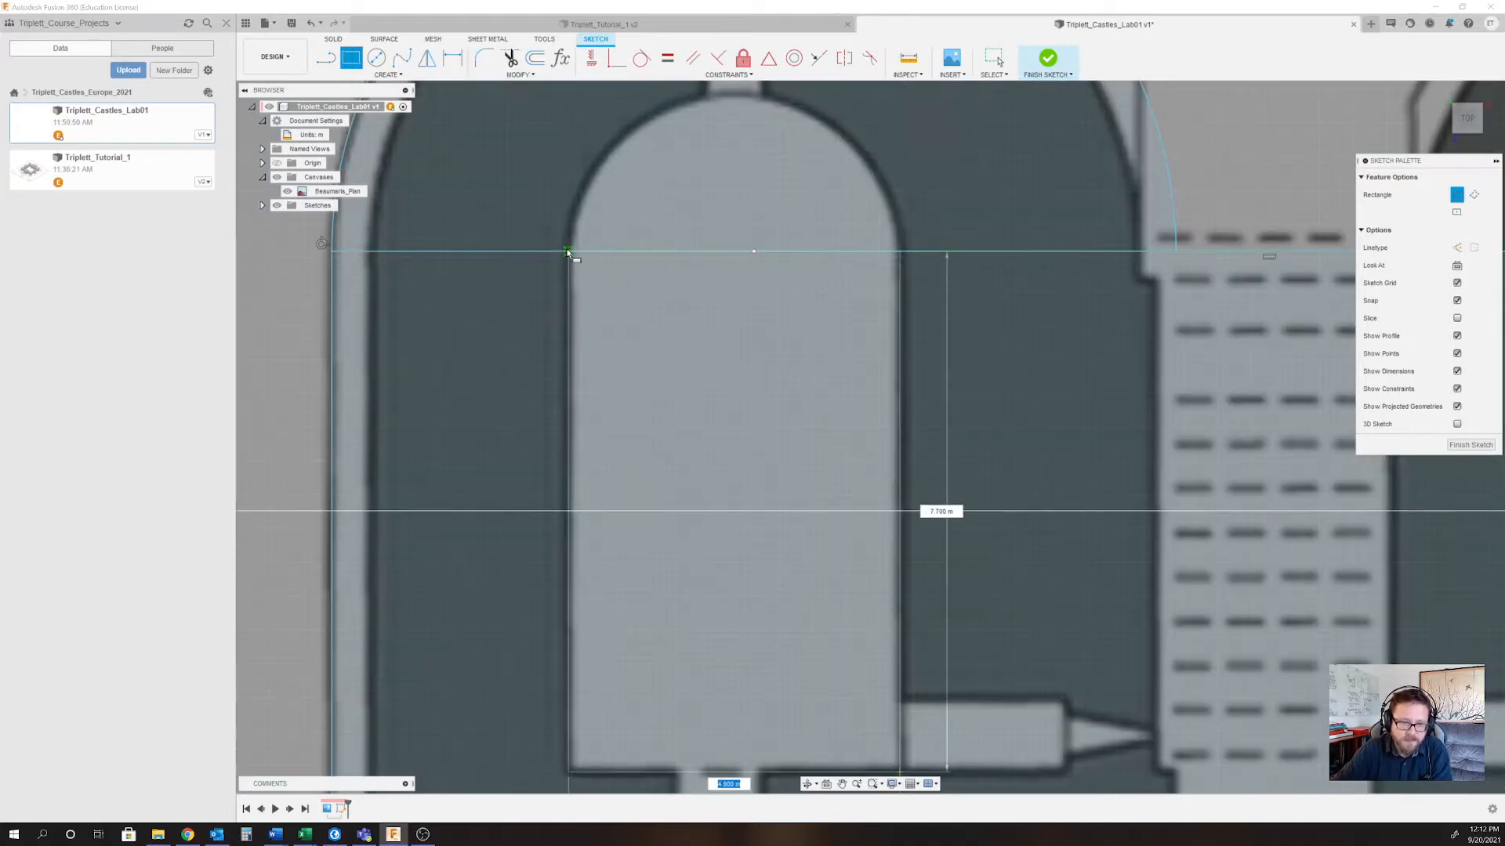
left_click(568, 251)
Sketch a rectangle about 7.7 m wide and 7.5 m high over the square room below the west tower's long chamber.
scroll(570, 253, "down", 4)
scroll(585, 589, "up", 2)
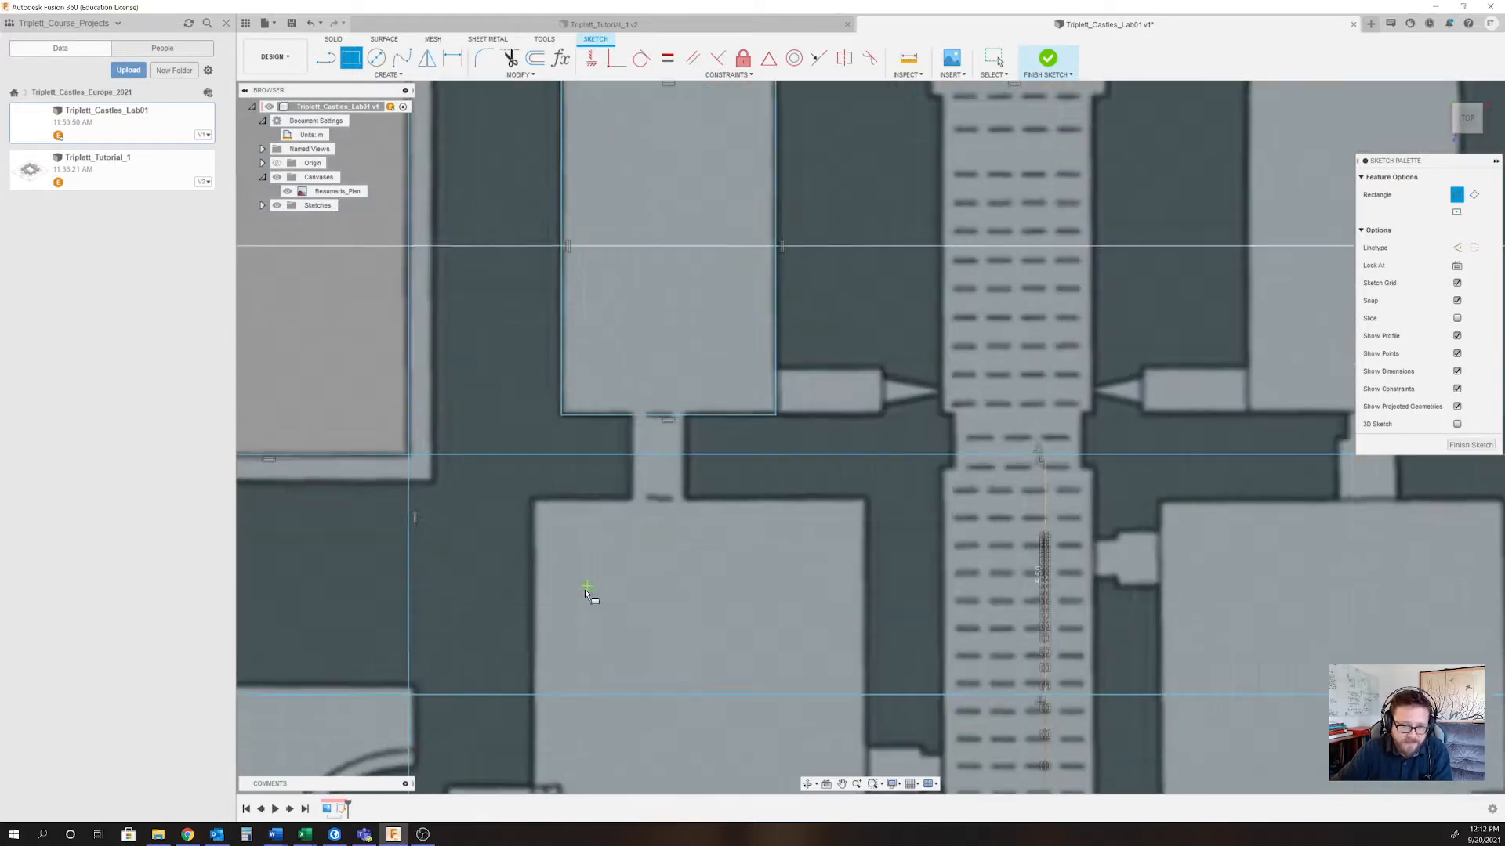
scroll(582, 540, "down", 1)
middle_click_drag(579, 496, 569, 230)
scroll(573, 247, "down", 1)
scroll(520, 251, "up", 1)
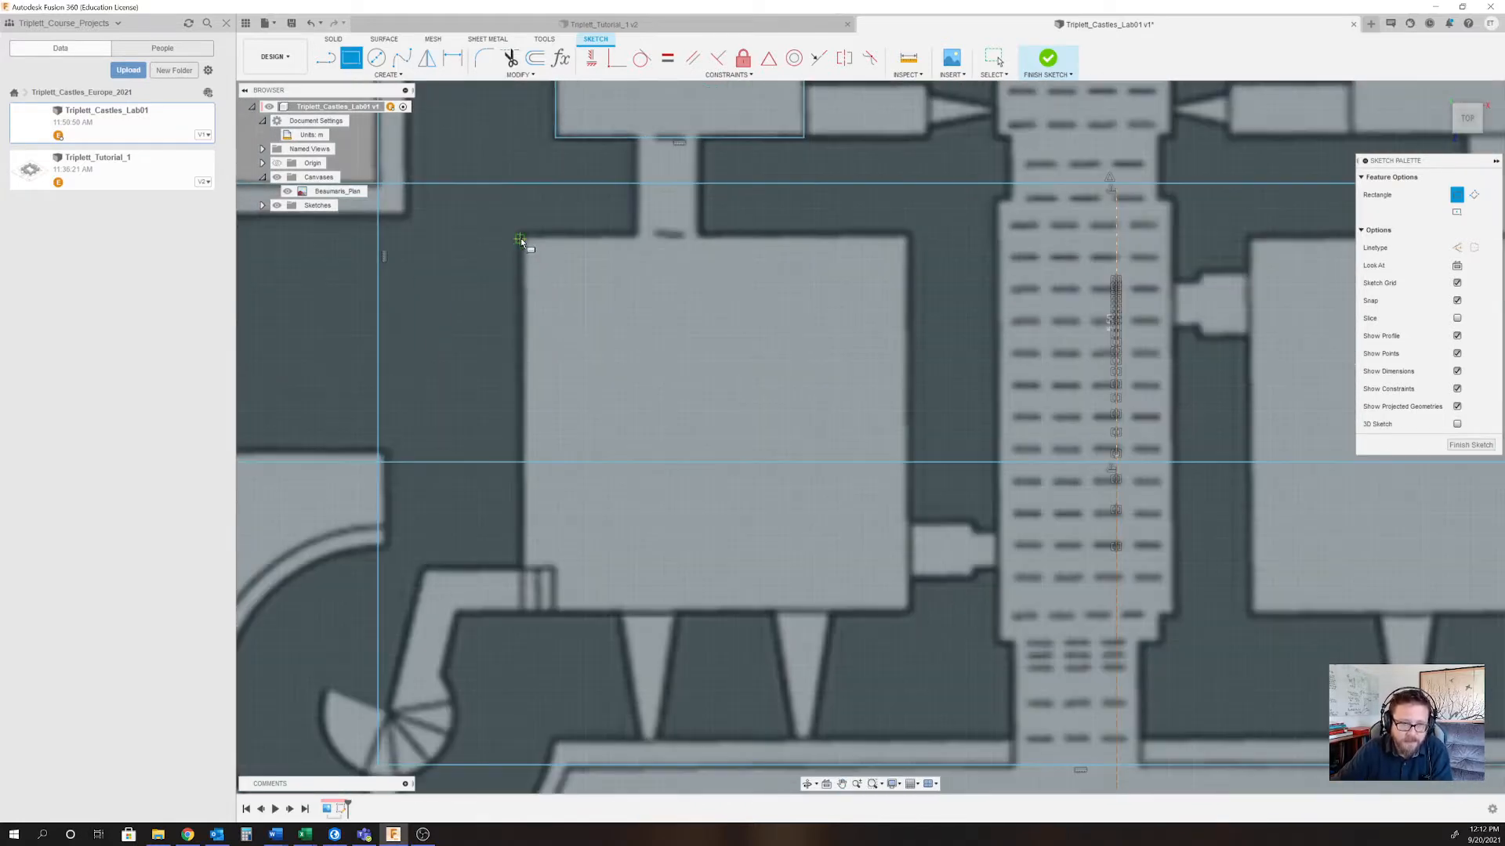
scroll(535, 233, "up", 3)
left_click(519, 233)
scroll(717, 497, "up", 2)
middle_click_drag(717, 497, 624, 289)
scroll(625, 289, "down", 3)
scroll(1001, 671, "down", 3)
scroll(985, 604, "up", 3)
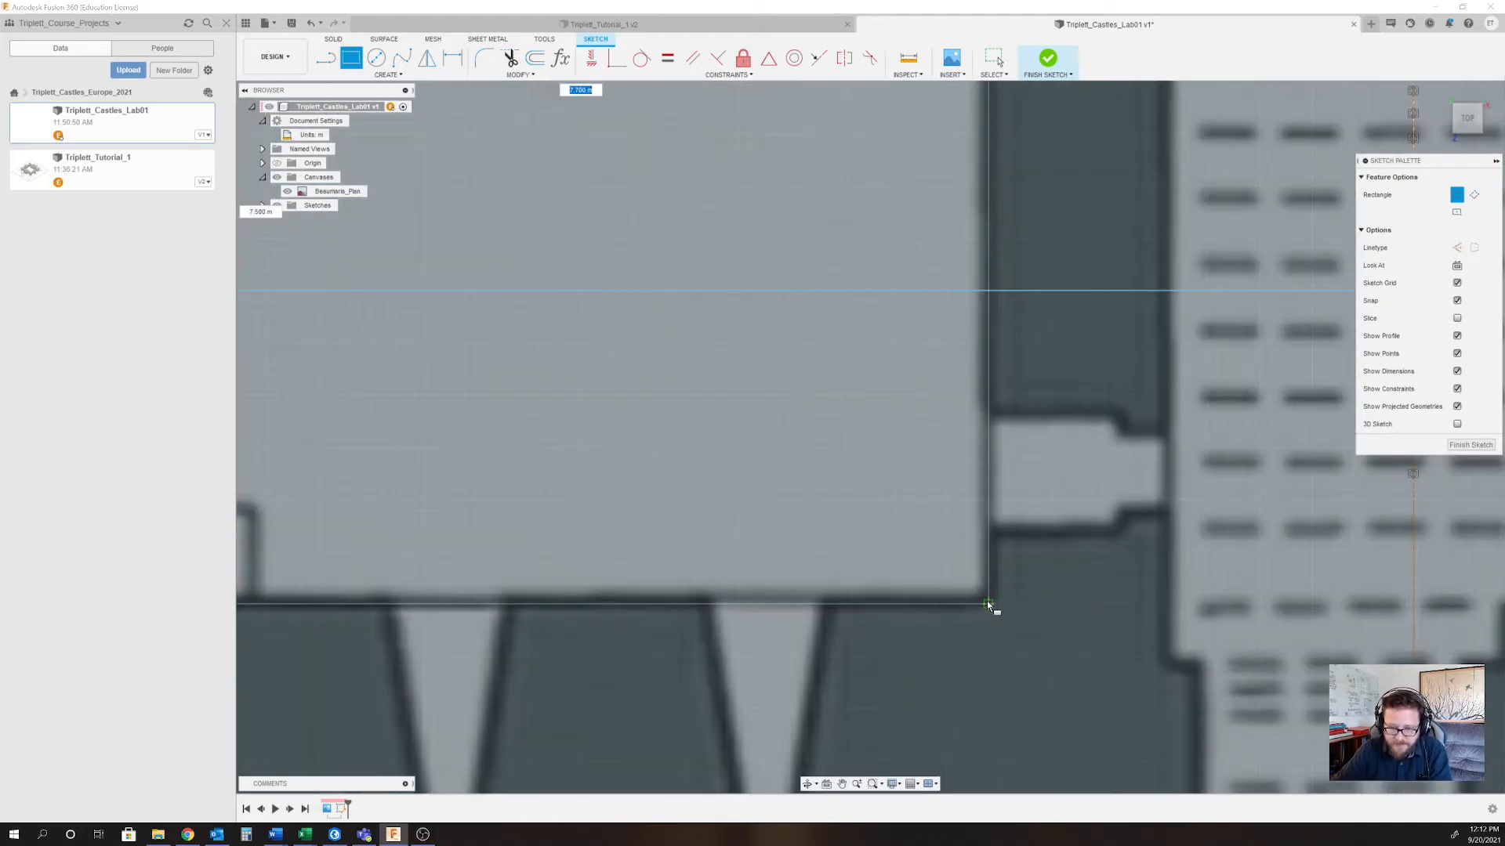
left_click(979, 604)
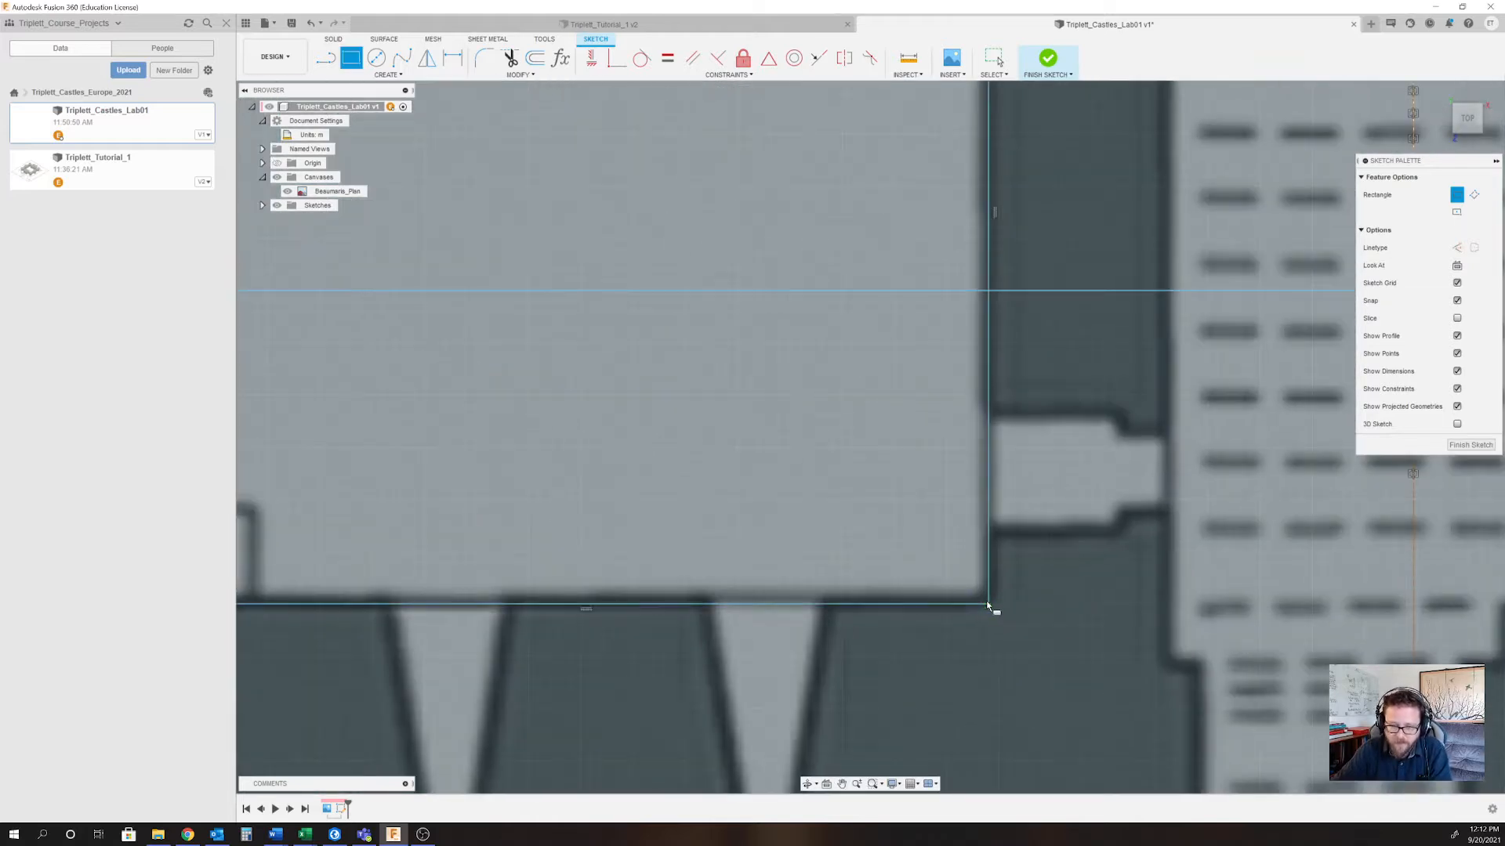
scroll(980, 602, "down", 3)
scroll(979, 602, "down", 2)
scroll(909, 470, "down", 2)
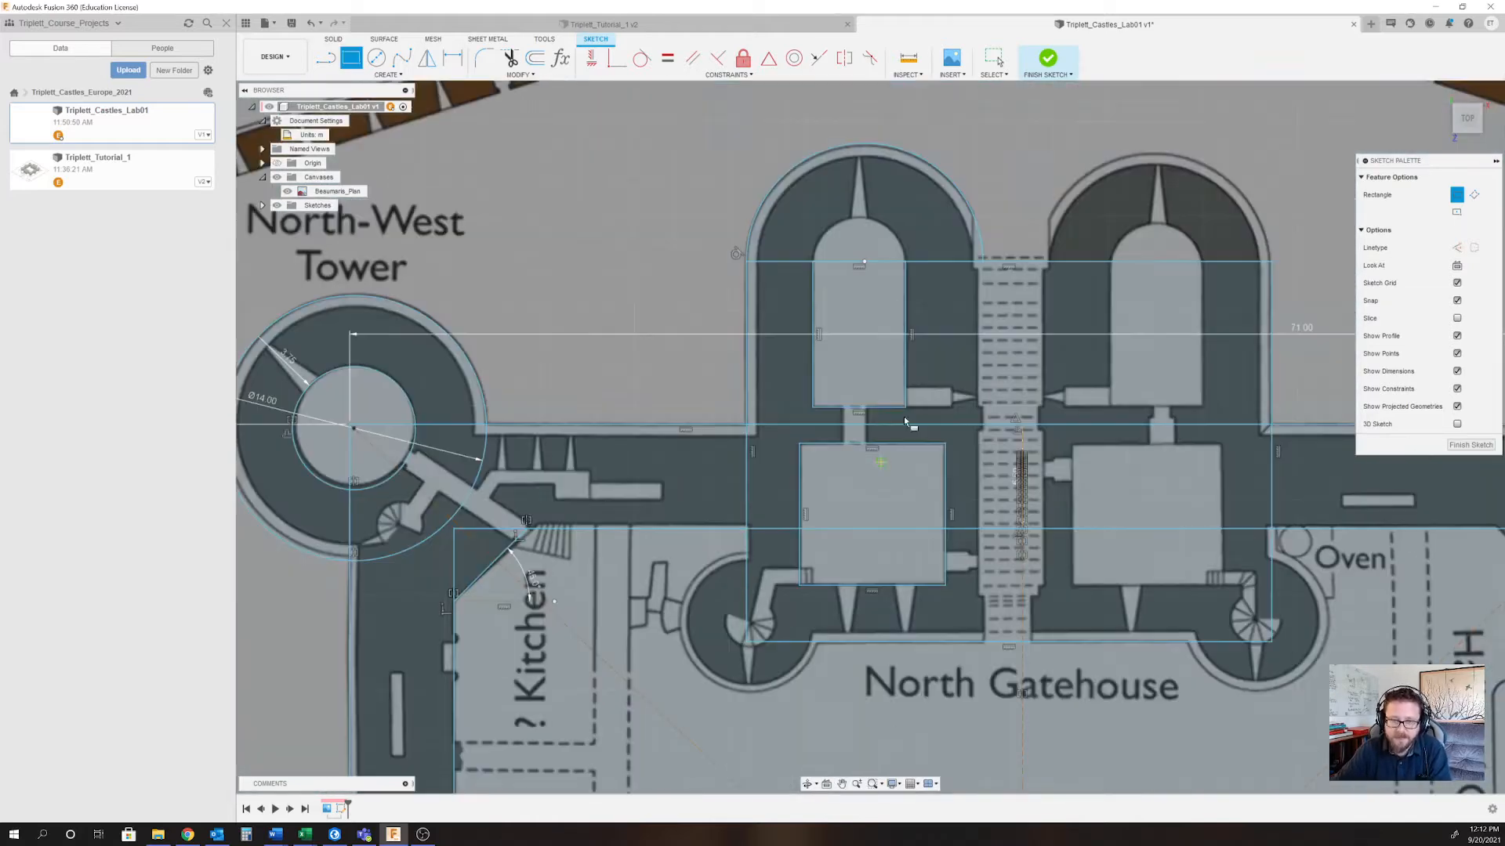
Draw a three-point circle of 7.5 m diameter around the North Gatehouse's west stair turret, through its junctions with the gatehouse outline.
scroll(894, 286, "up", 8)
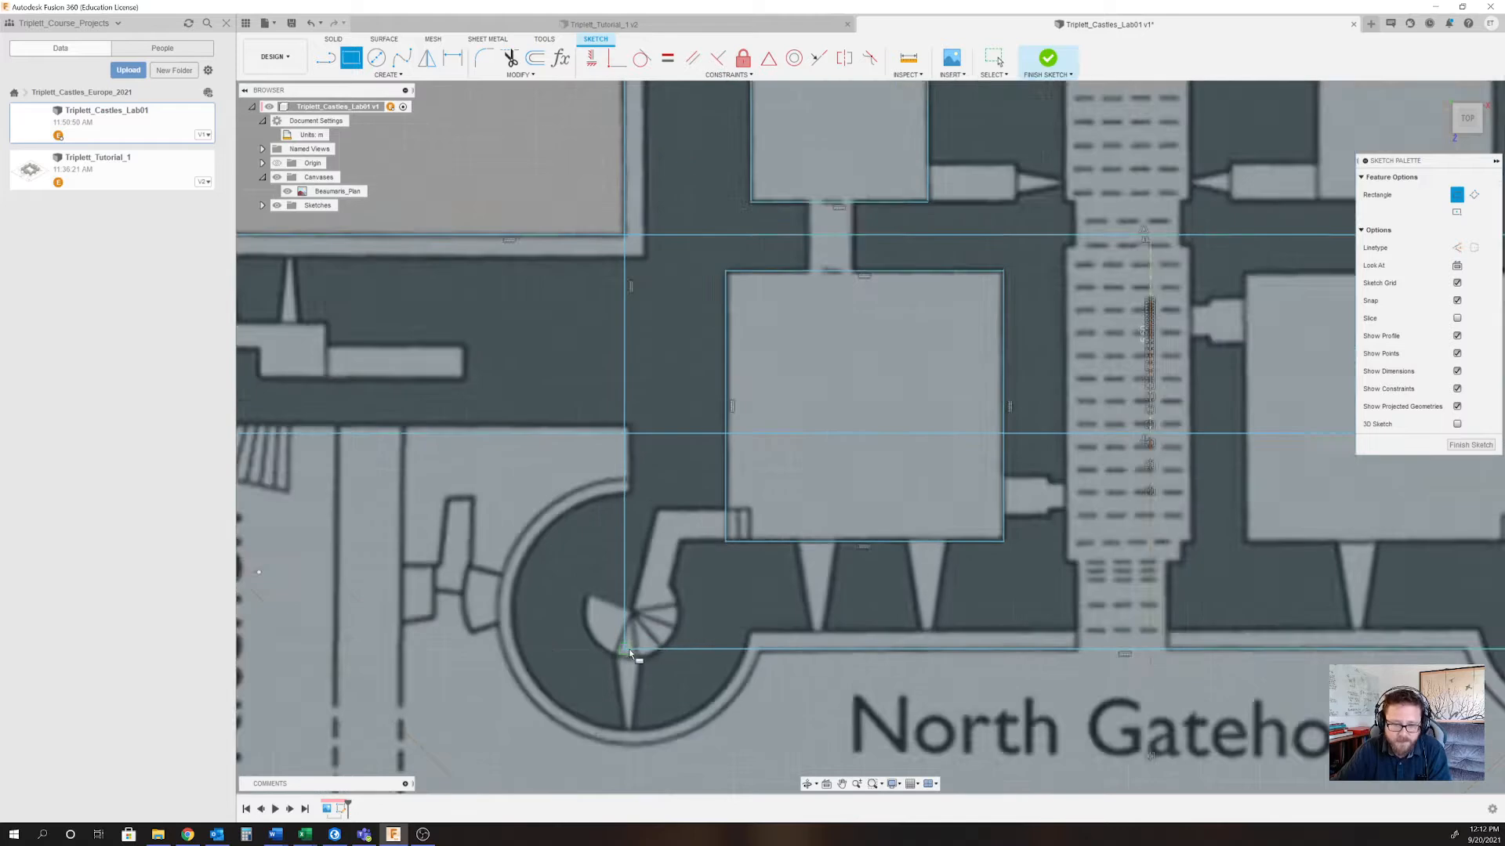
scroll(878, 458, "down", 3)
scroll(827, 482, "up", 6)
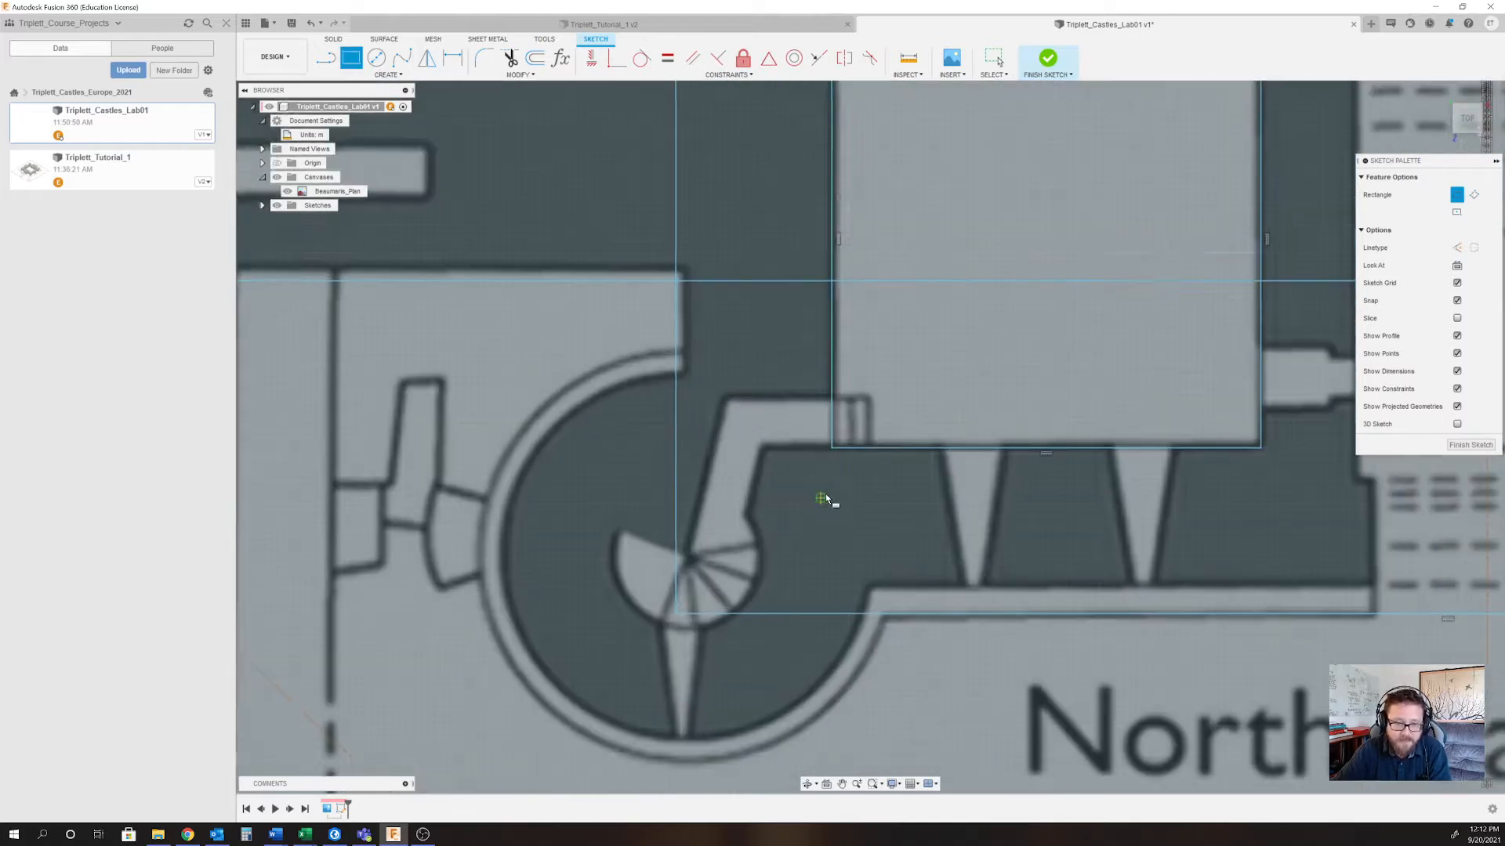
left_click(389, 72)
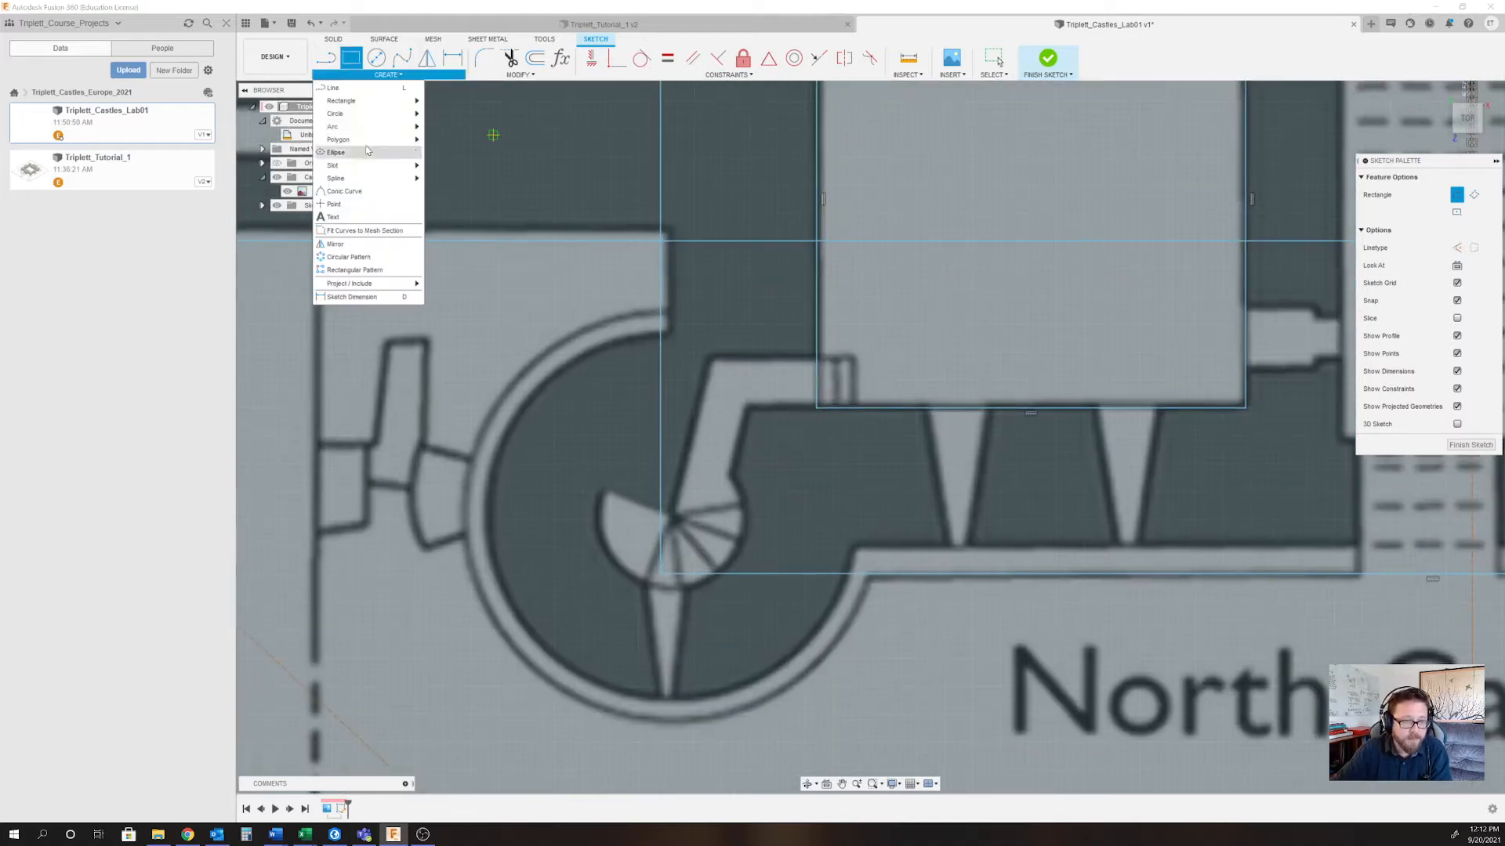
mouse_move(373, 118)
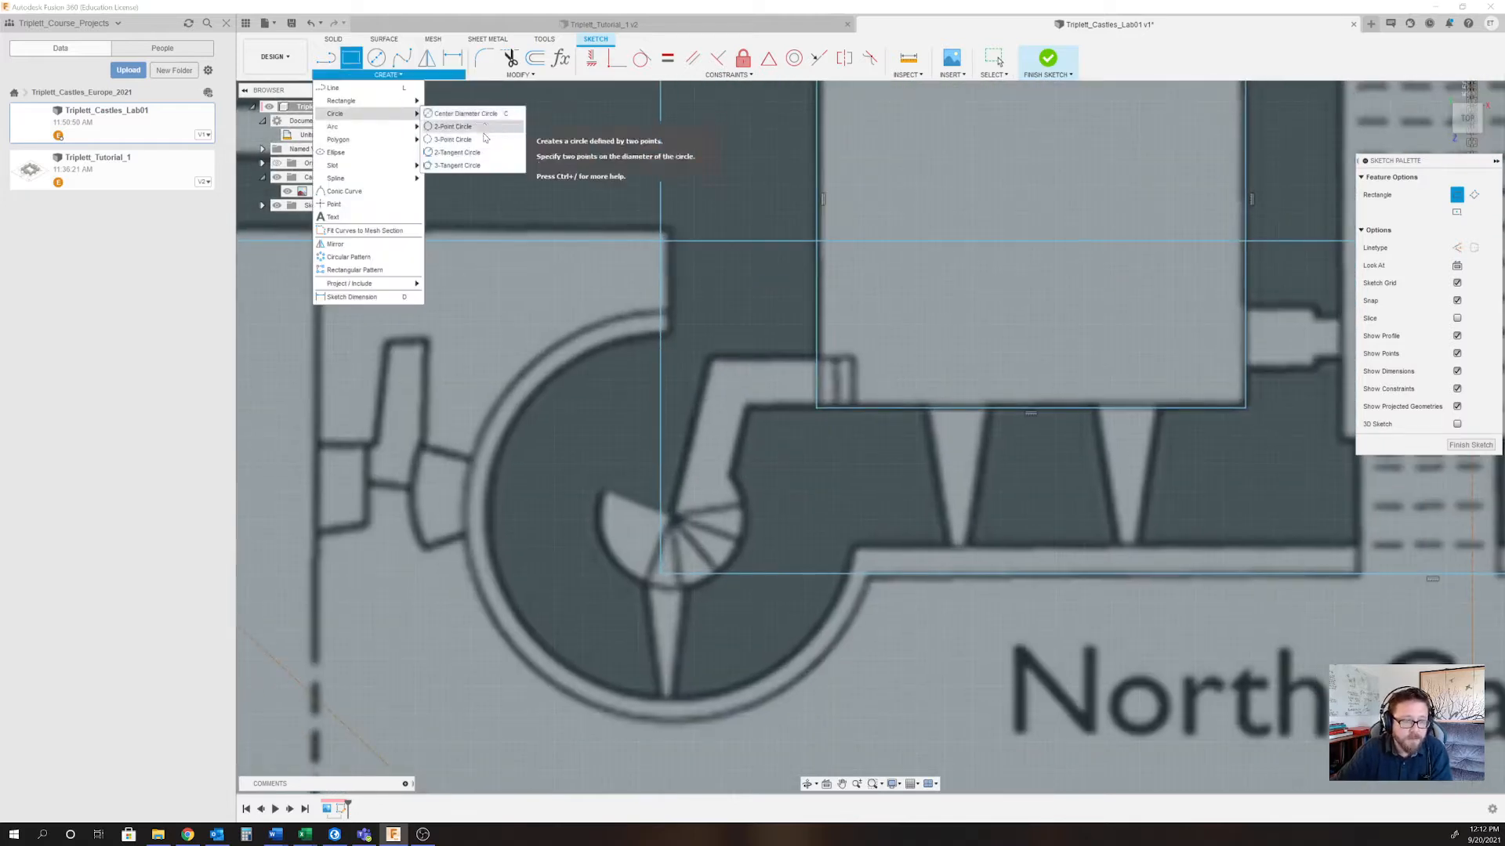
left_click(459, 127)
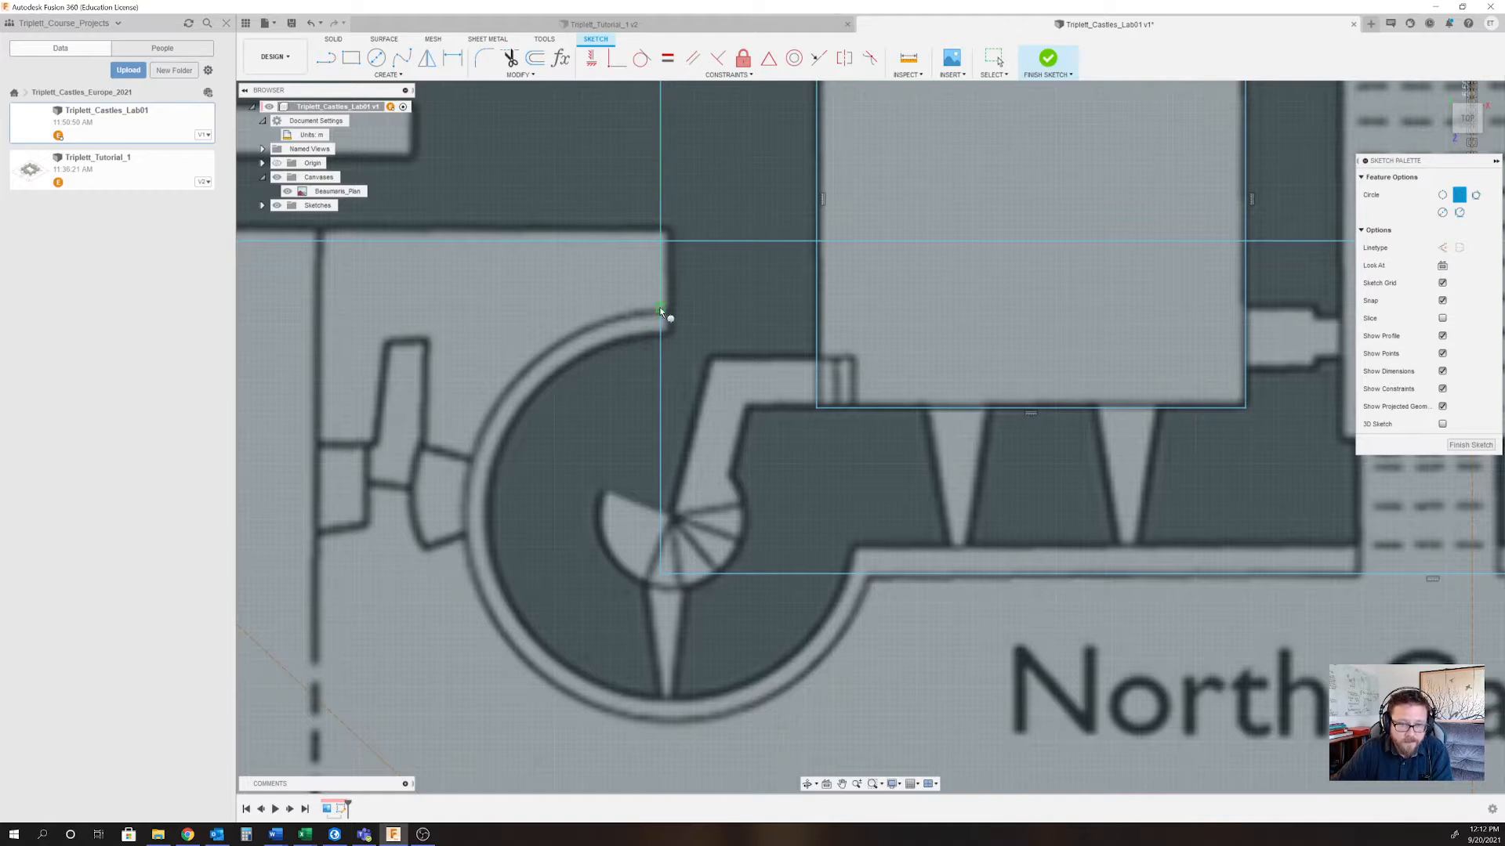
scroll(659, 309, "up", 5)
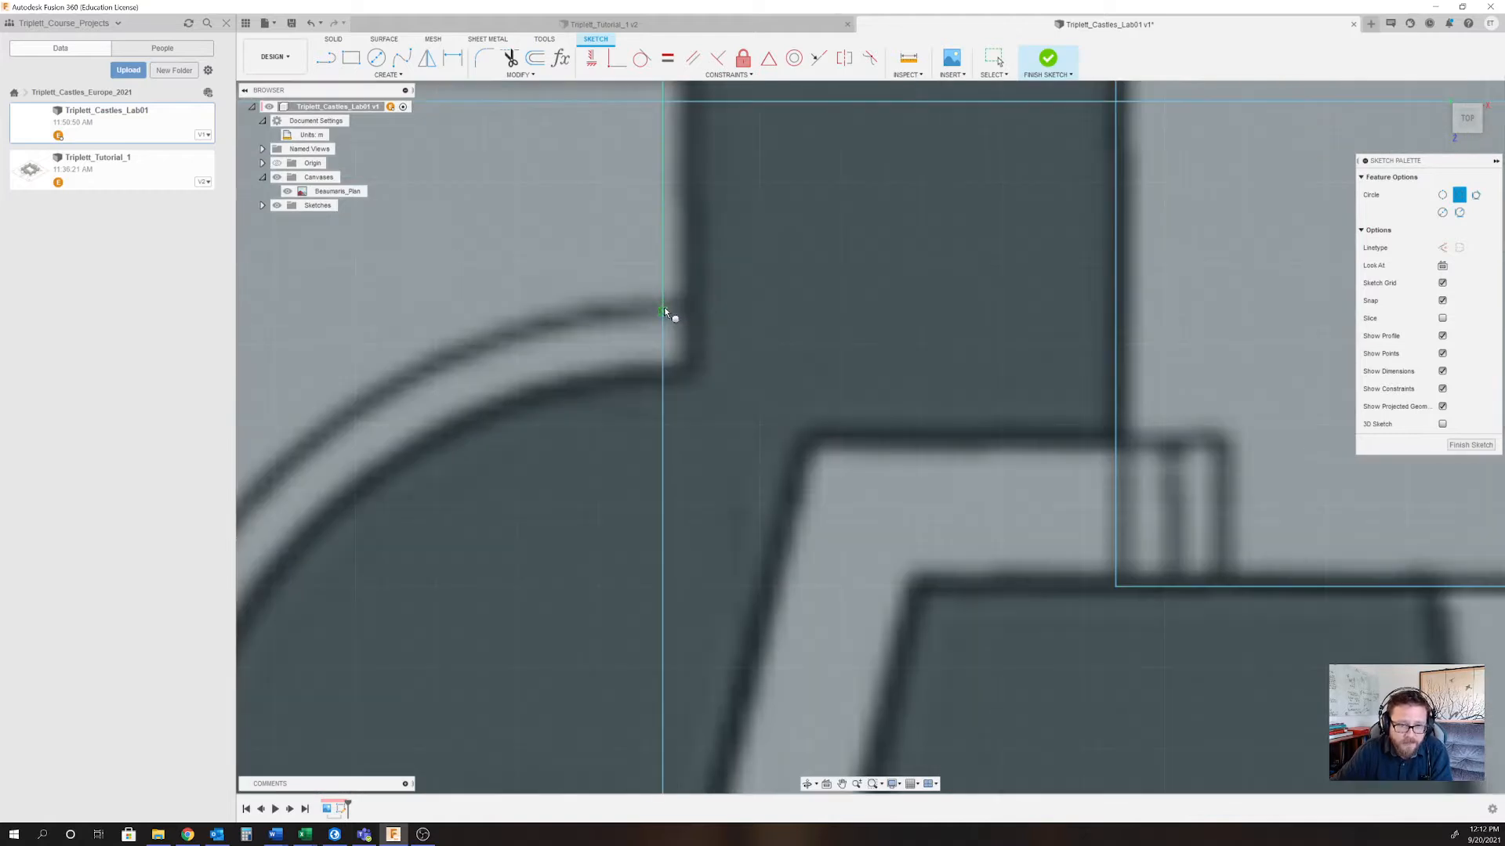
scroll(665, 312, "up", 2)
scroll(663, 307, "down", 8)
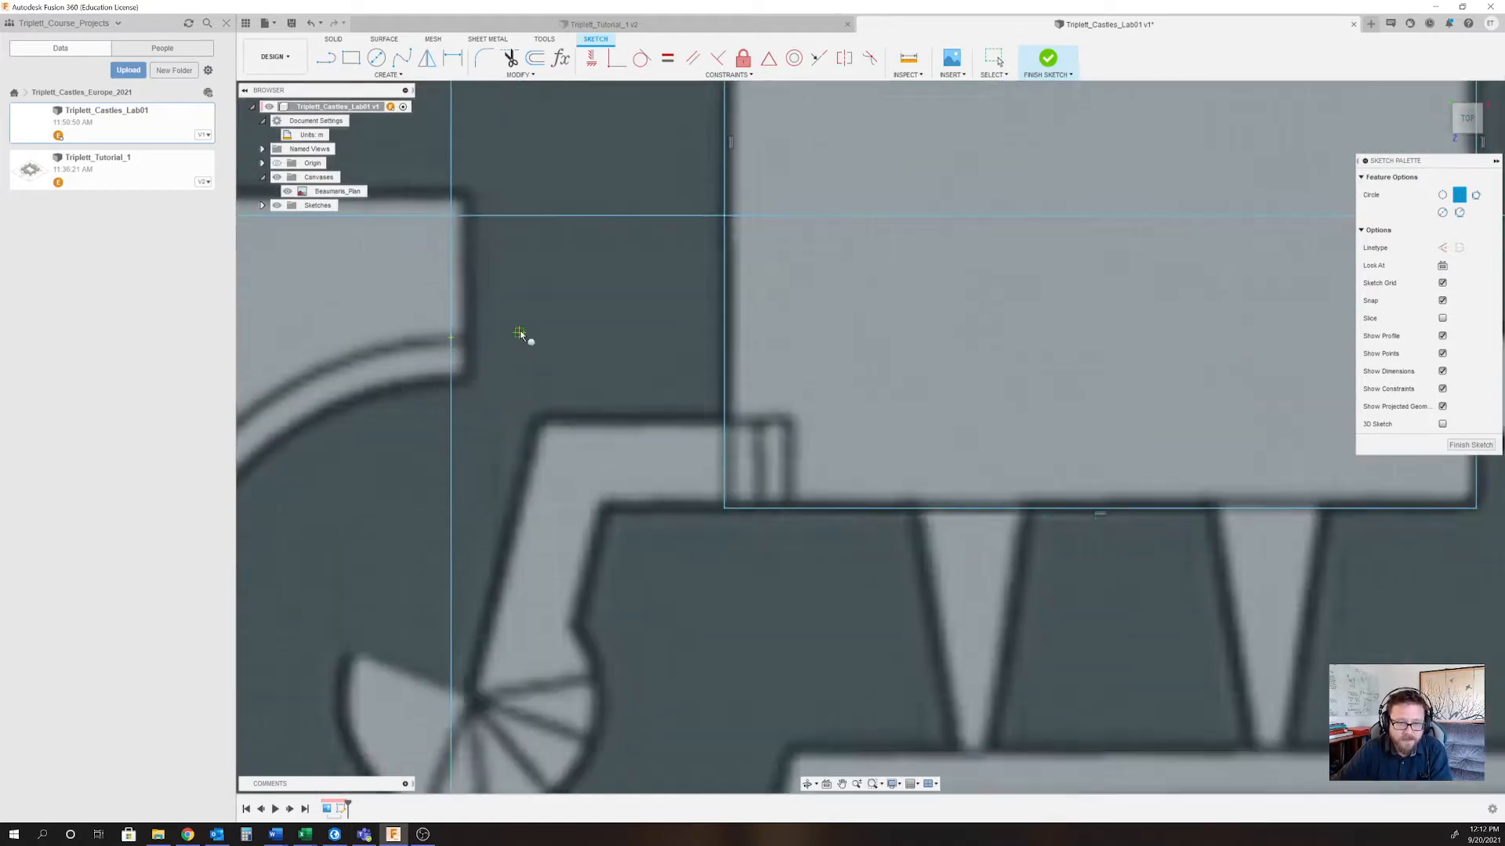
scroll(686, 528, "up", 5)
scroll(686, 529, "up", 2)
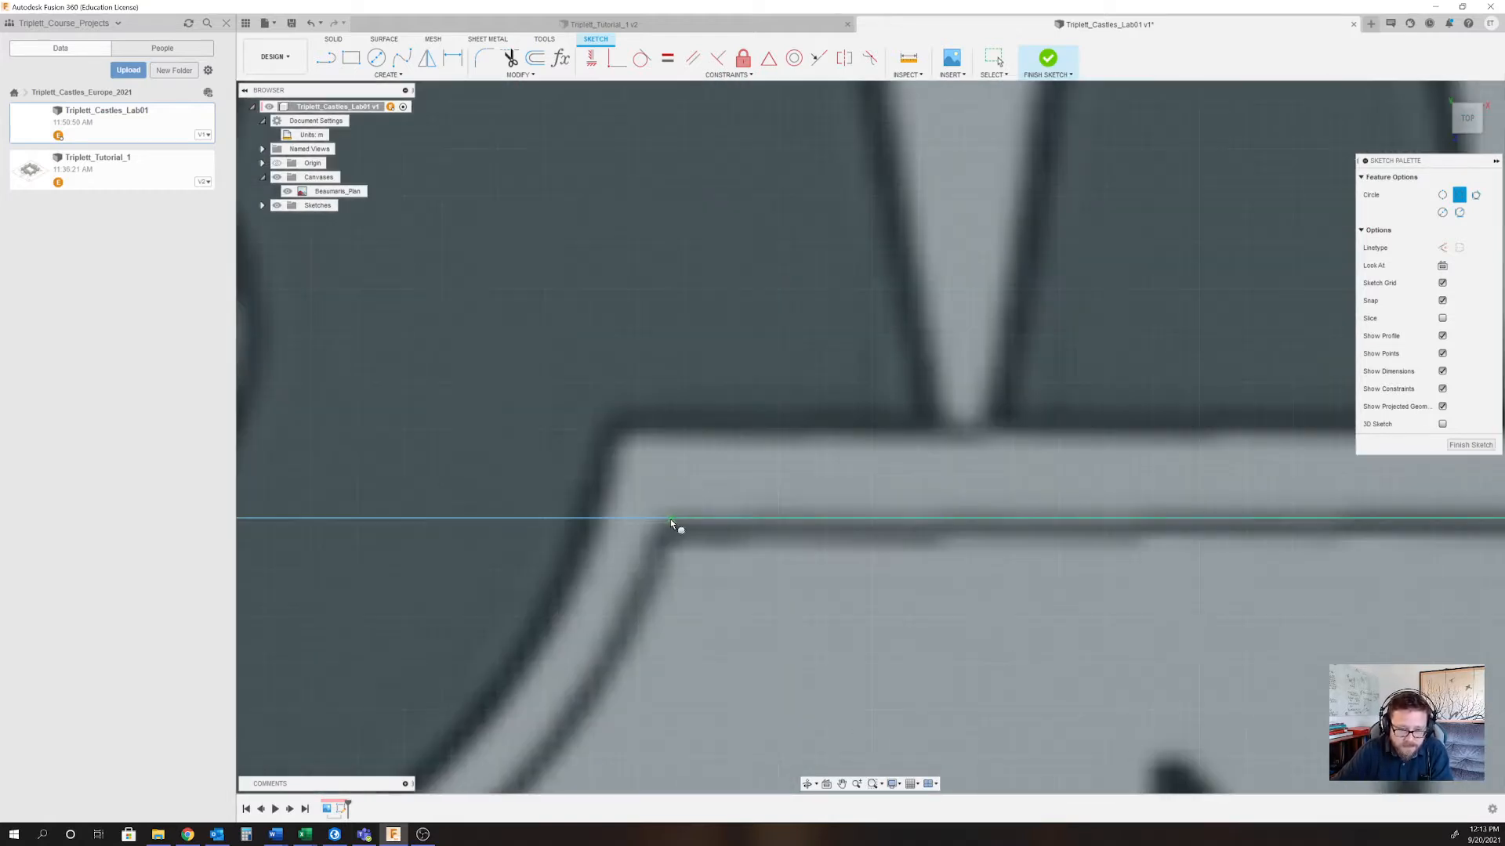
left_click(670, 519)
scroll(553, 578, "down", 5)
scroll(322, 662, "up", 5)
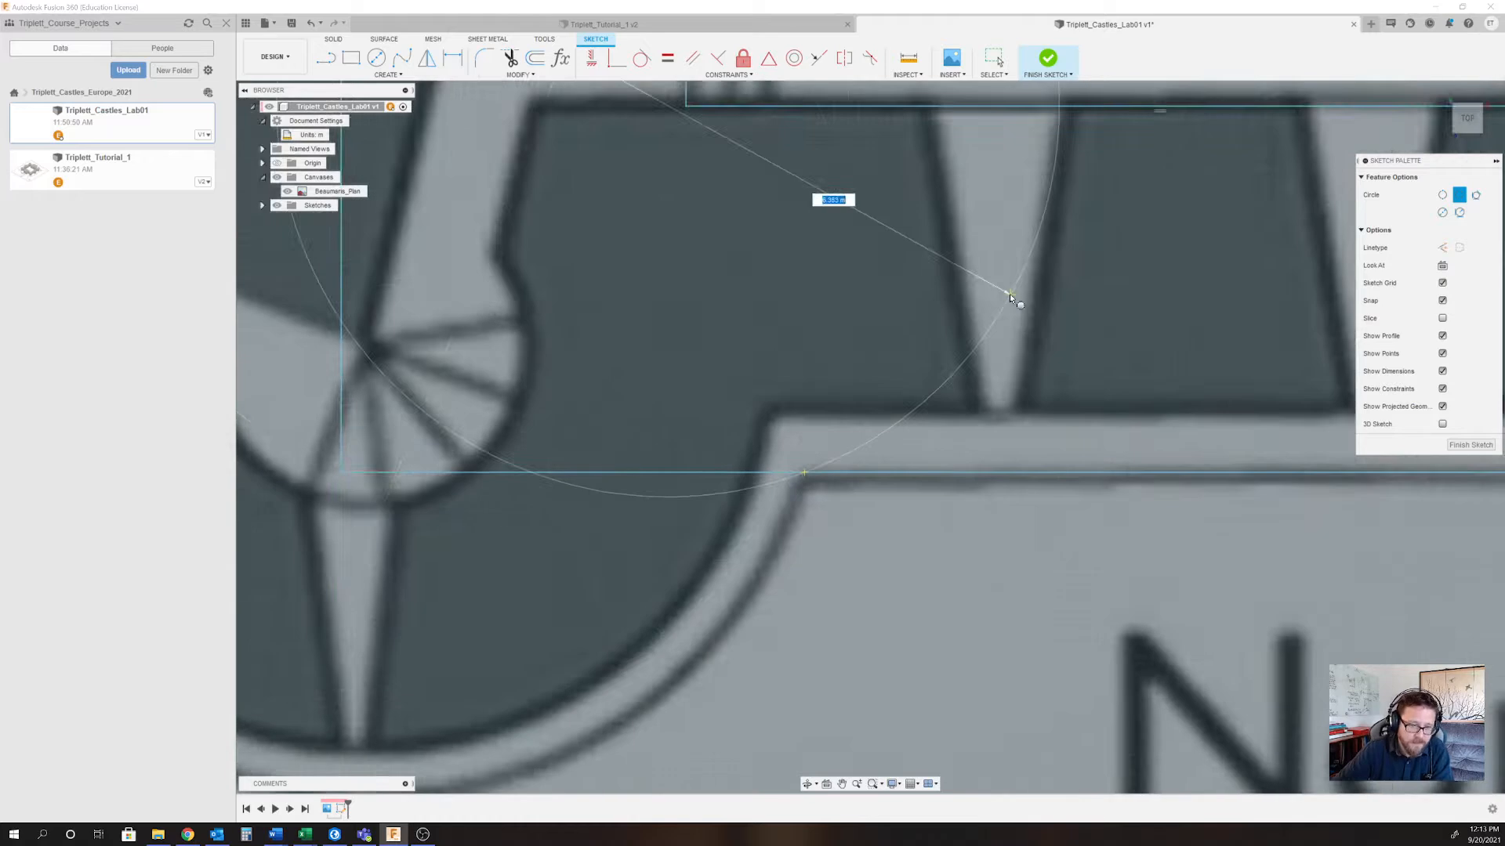
scroll(1009, 297, "up", 2)
scroll(1012, 302, "down", 6)
scroll(863, 352, "up", 1)
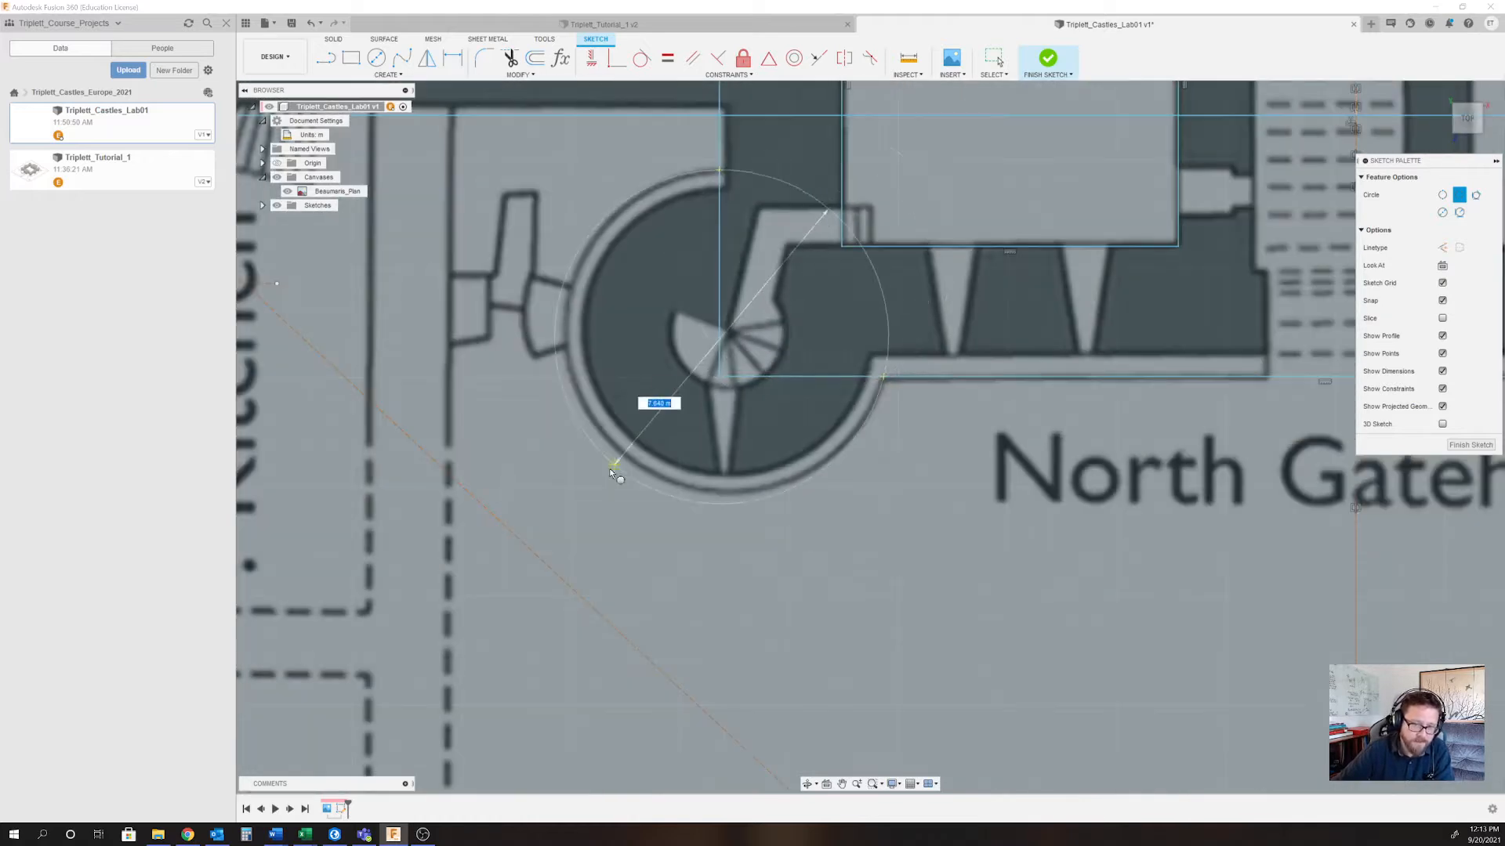
scroll(613, 463, "up", 3)
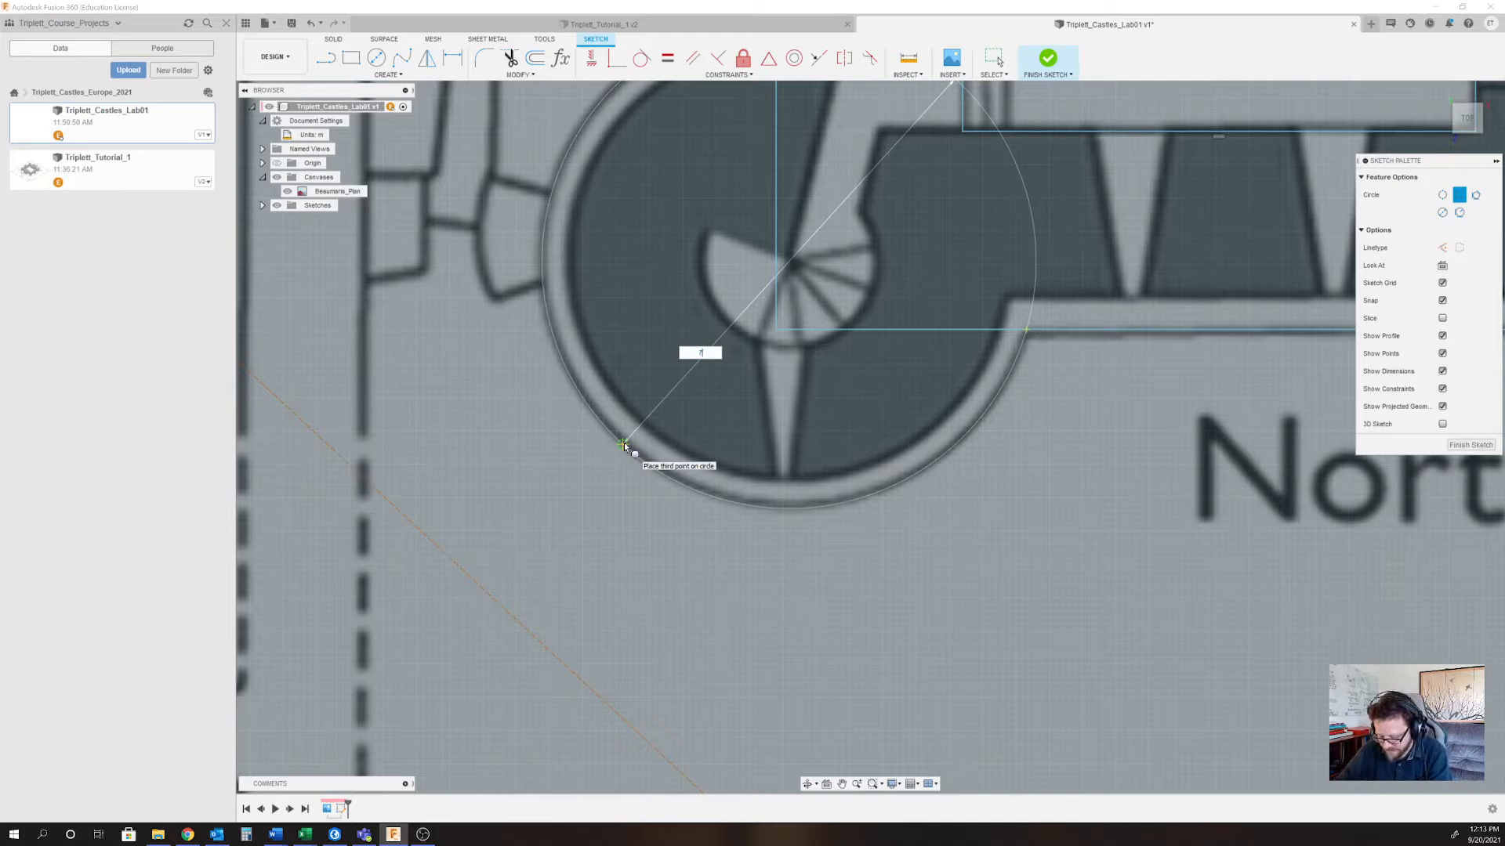
key("Tab")
left_click(625, 448)
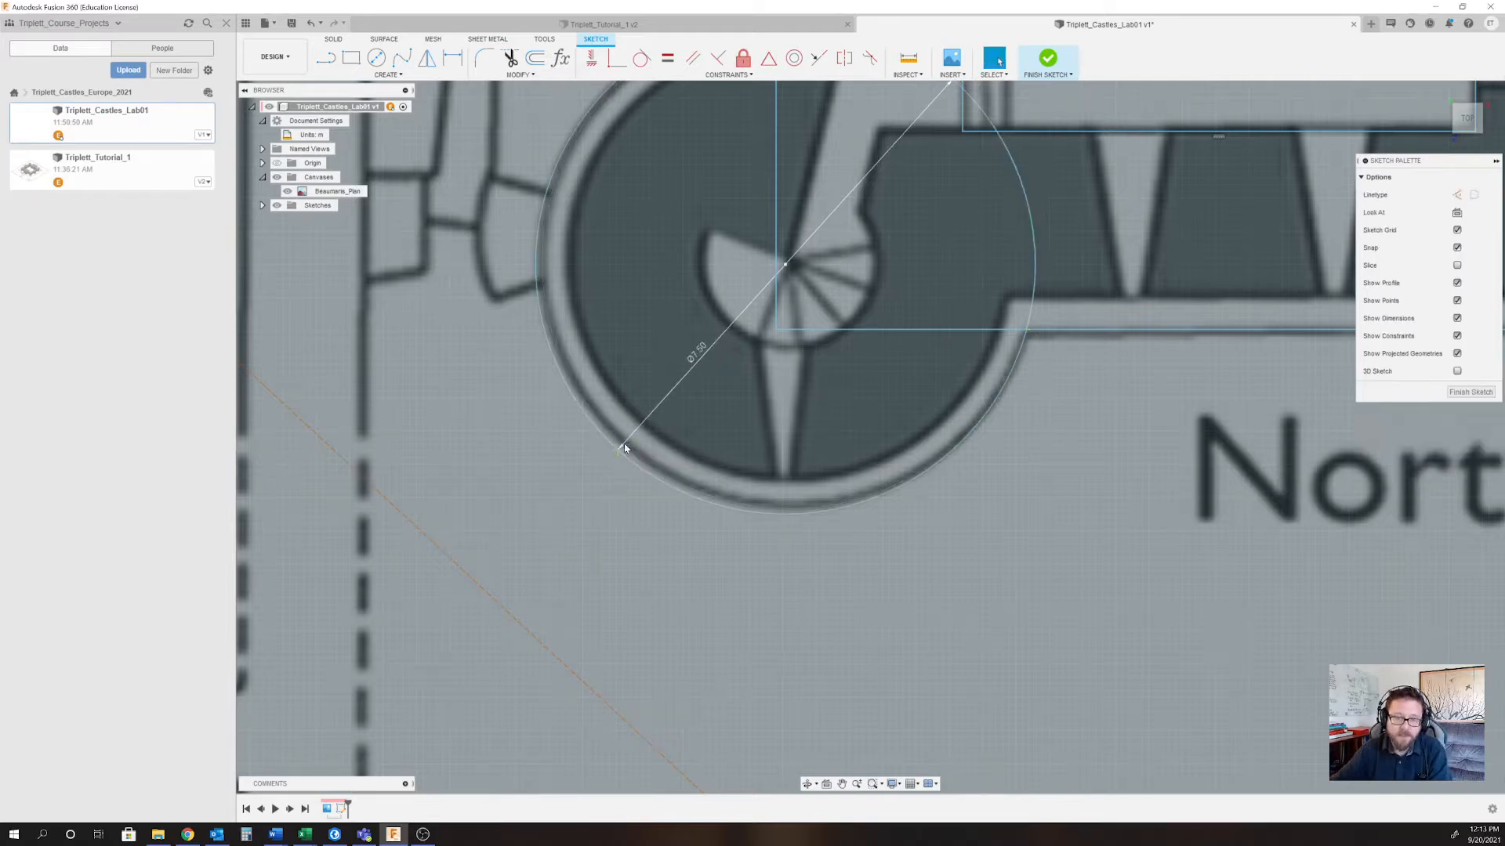
key("Escape")
Offset the west stair turret's circle inward by 2.4 m to trace the spiral stair's outline.
scroll(906, 505, "down", 5)
scroll(879, 387, "up", 5)
scroll(879, 387, "up", 2)
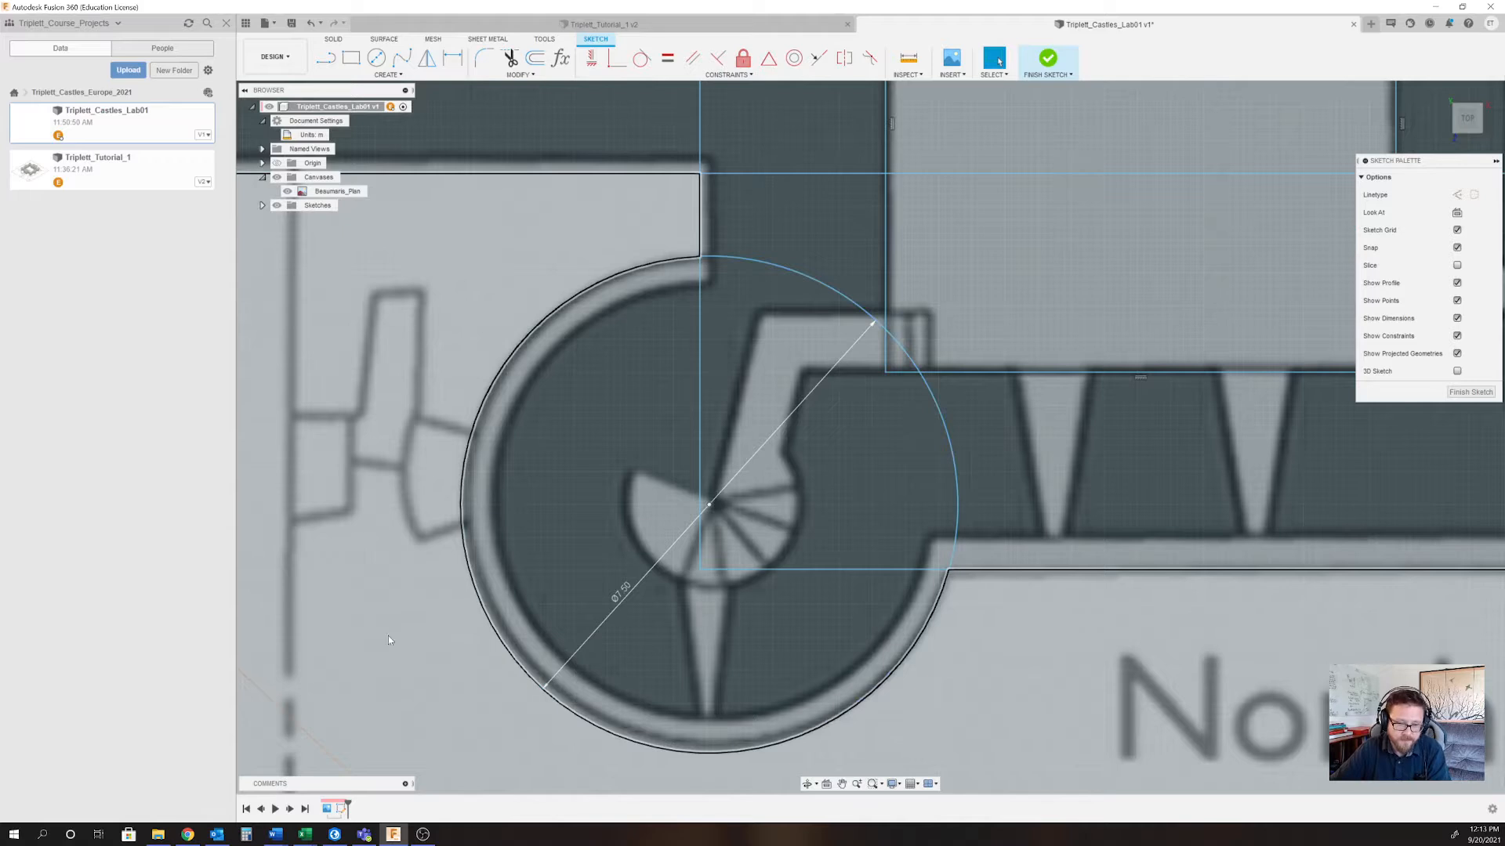
left_click(484, 606)
scroll(482, 611, "down", 3)
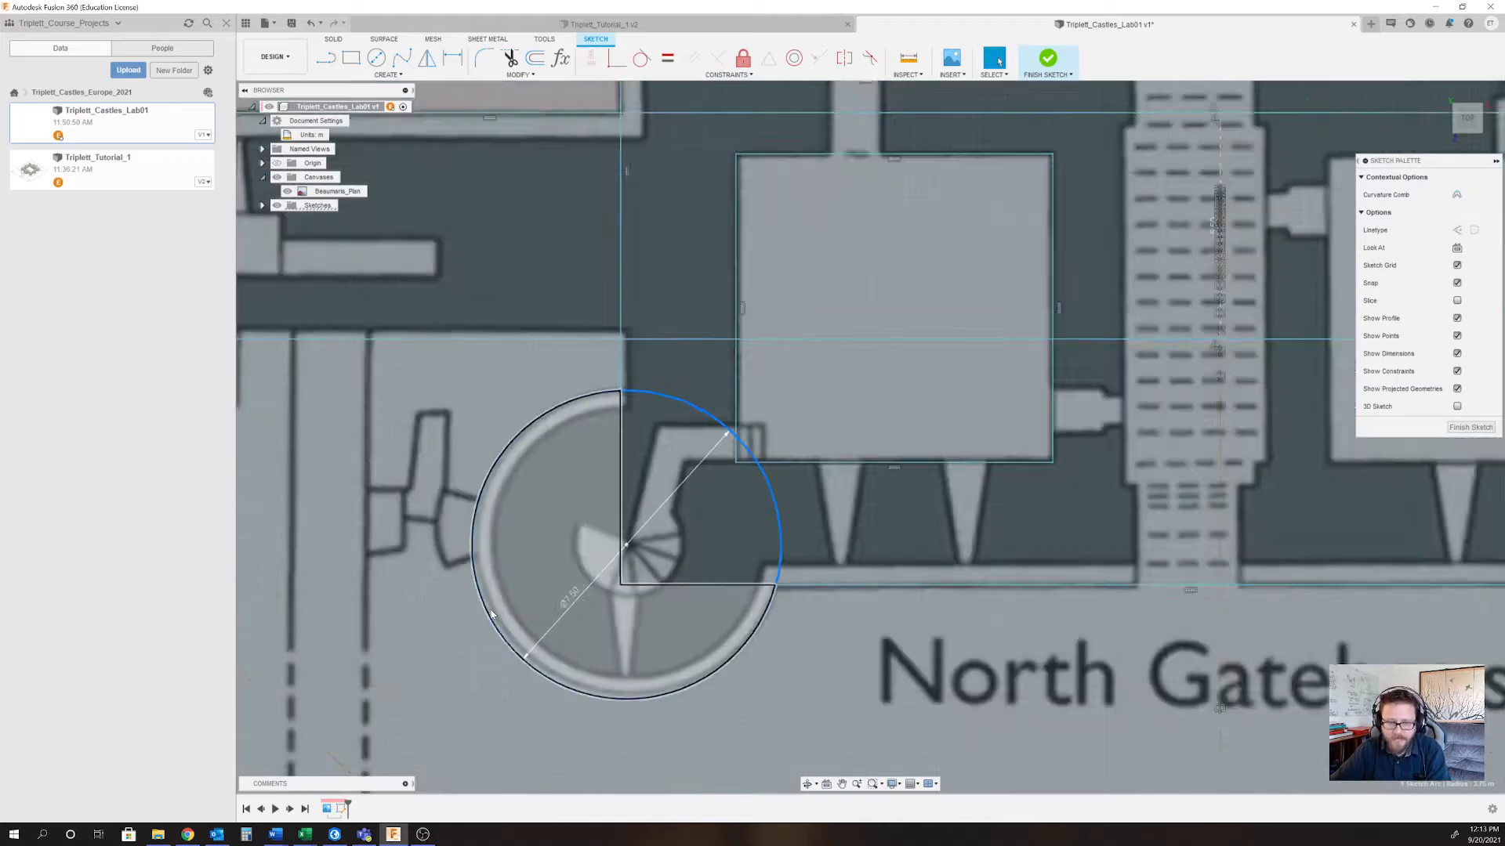
scroll(492, 615, "up", 2)
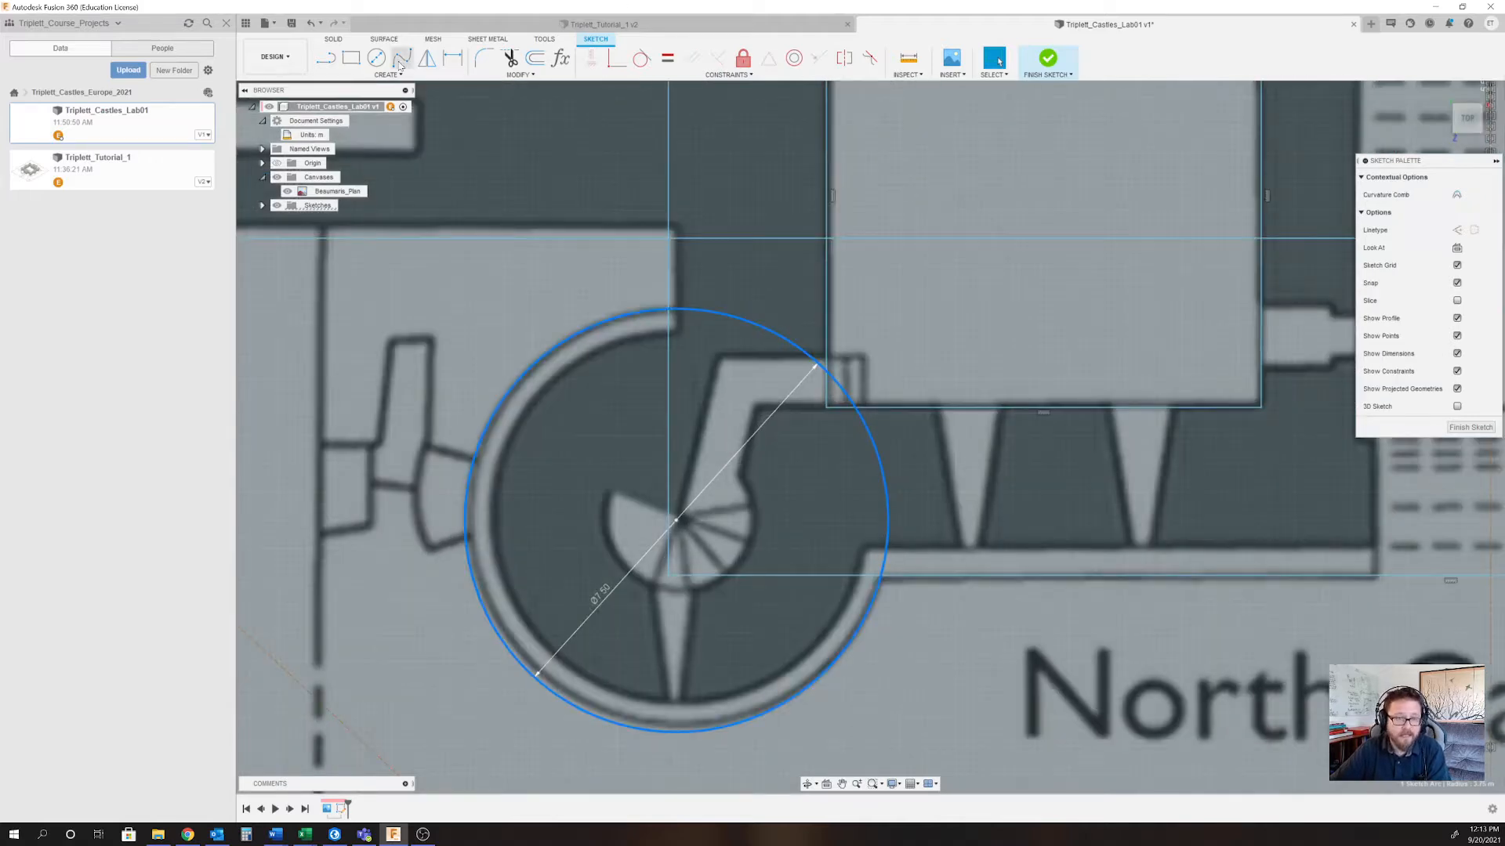
left_click(535, 58)
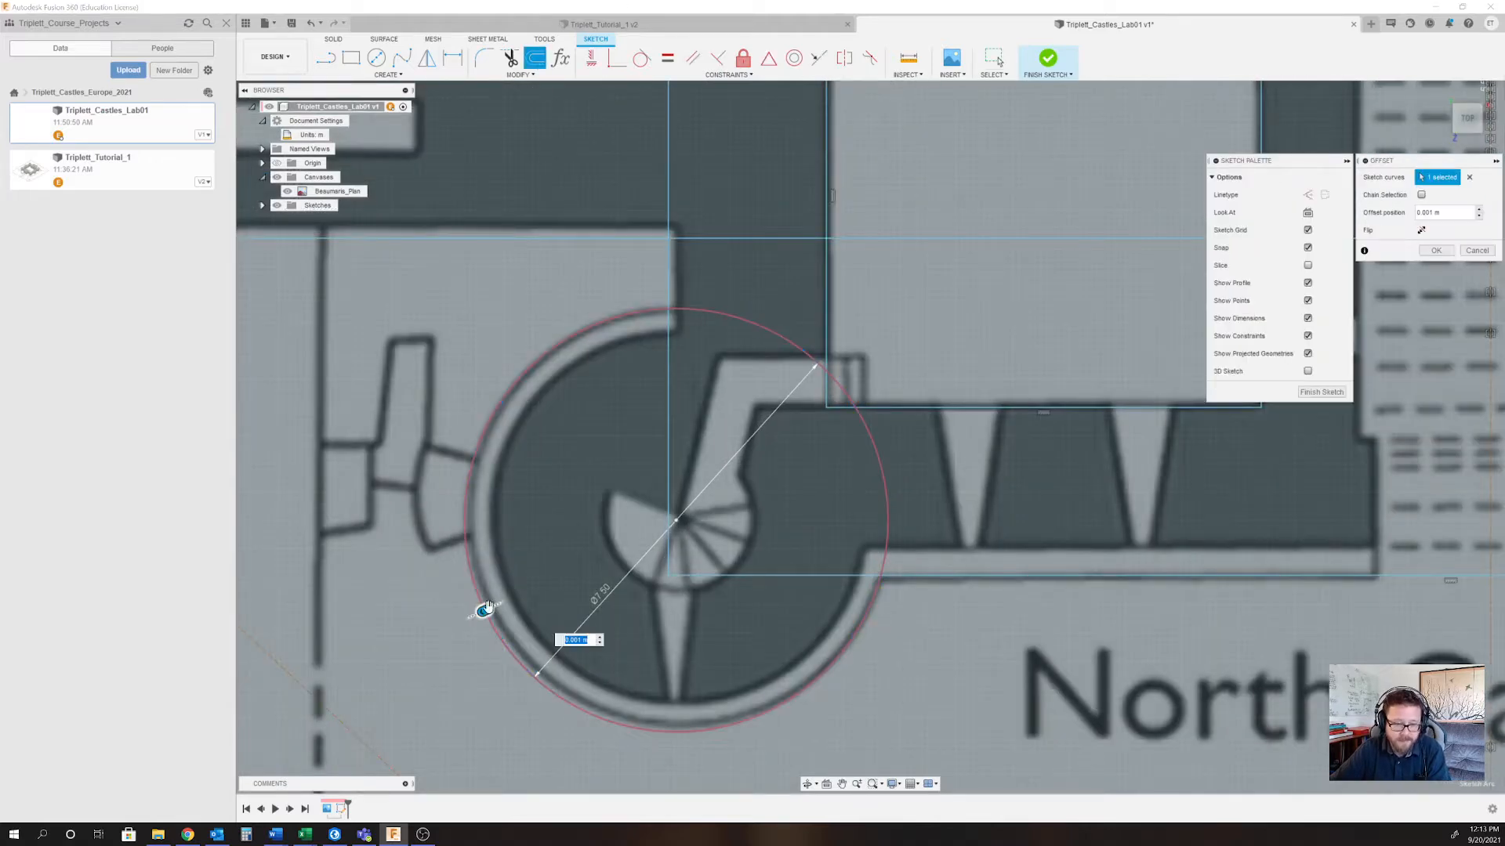
left_click_drag(486, 609, 622, 573)
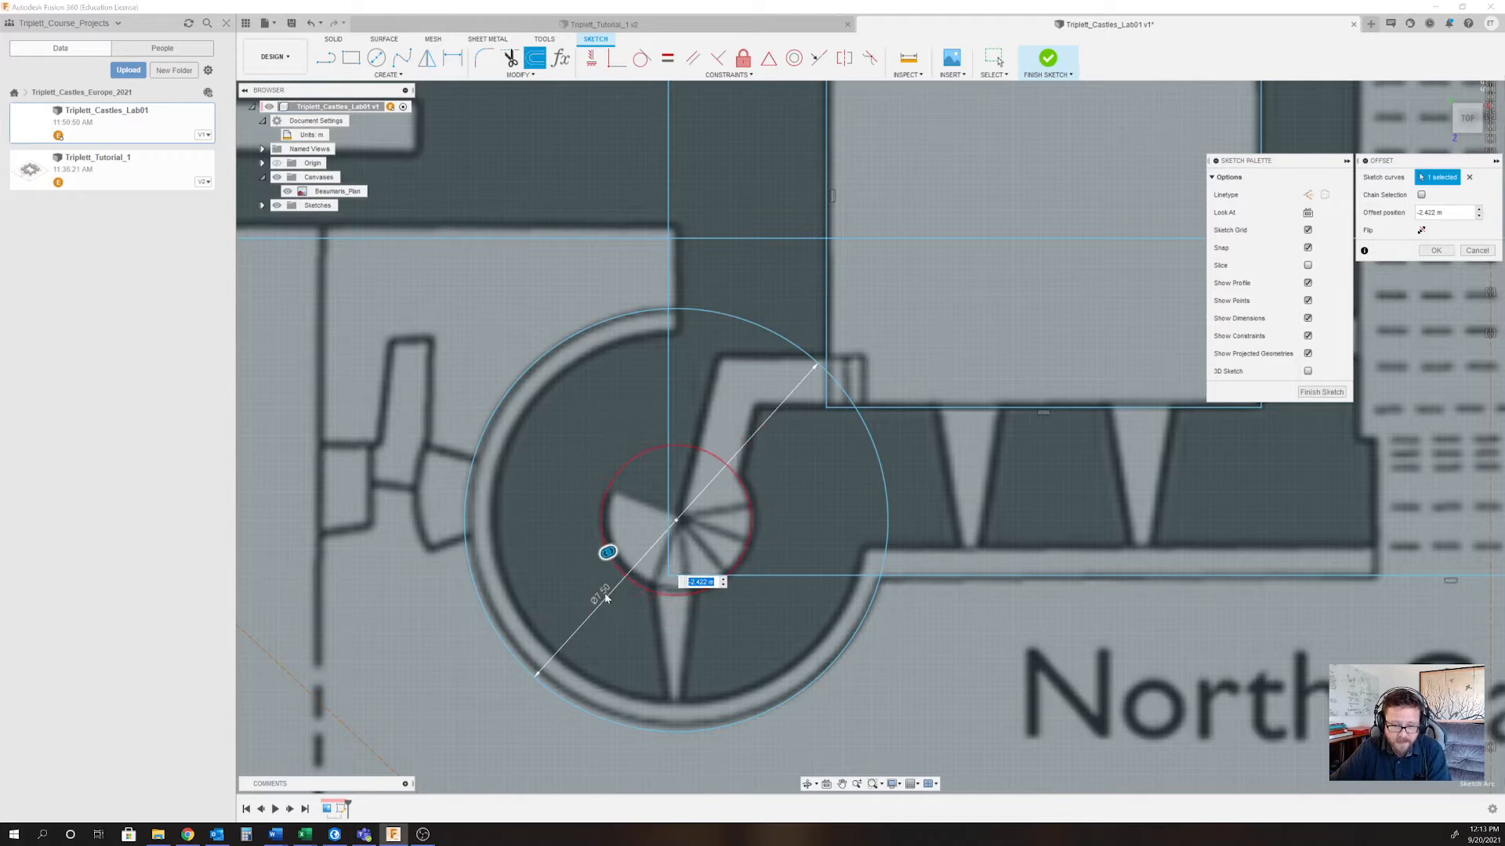
type("-2")
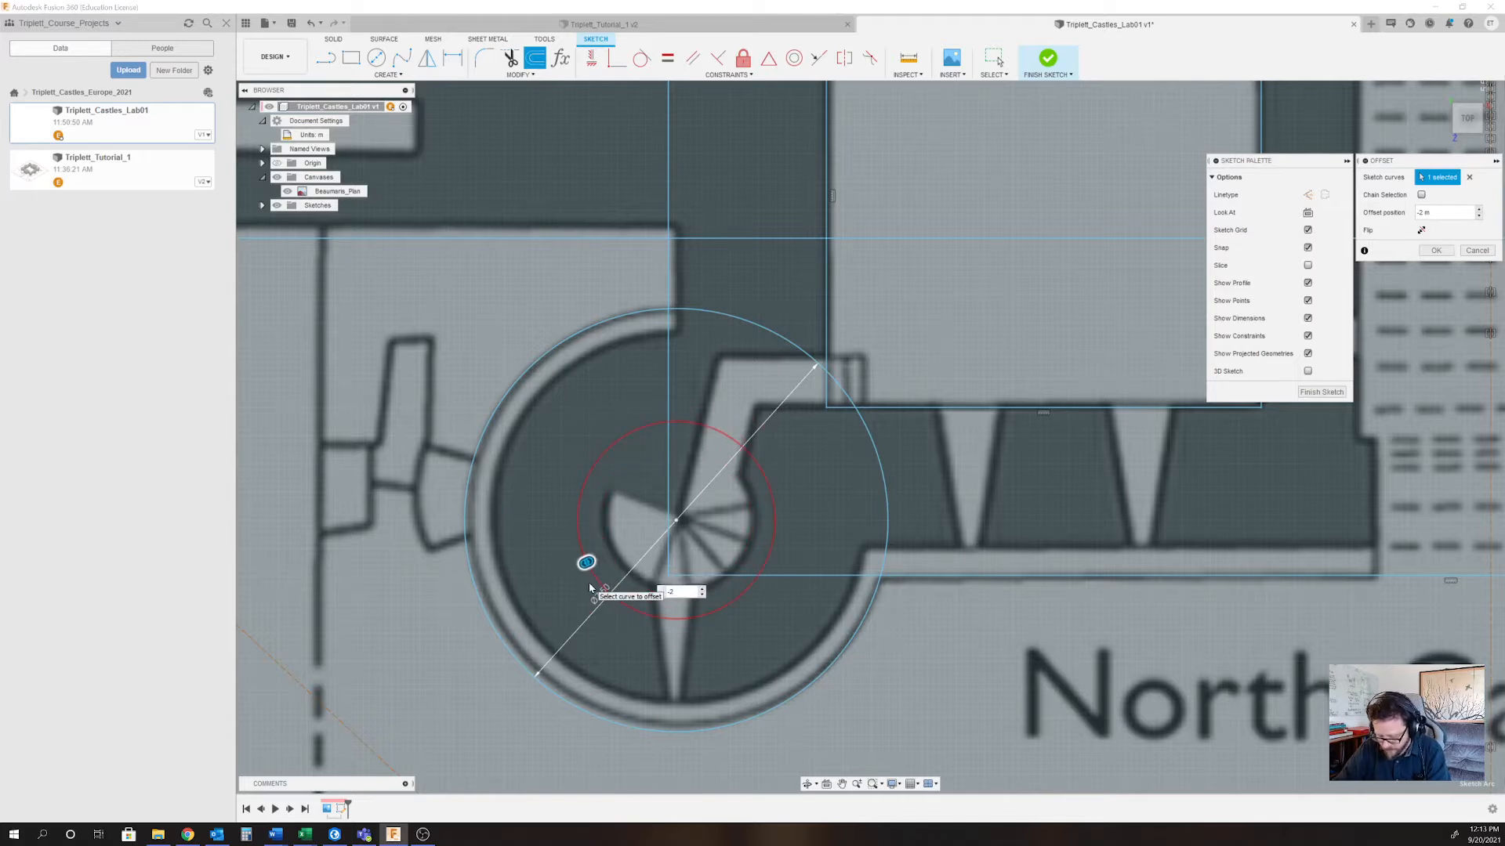
key("Return")
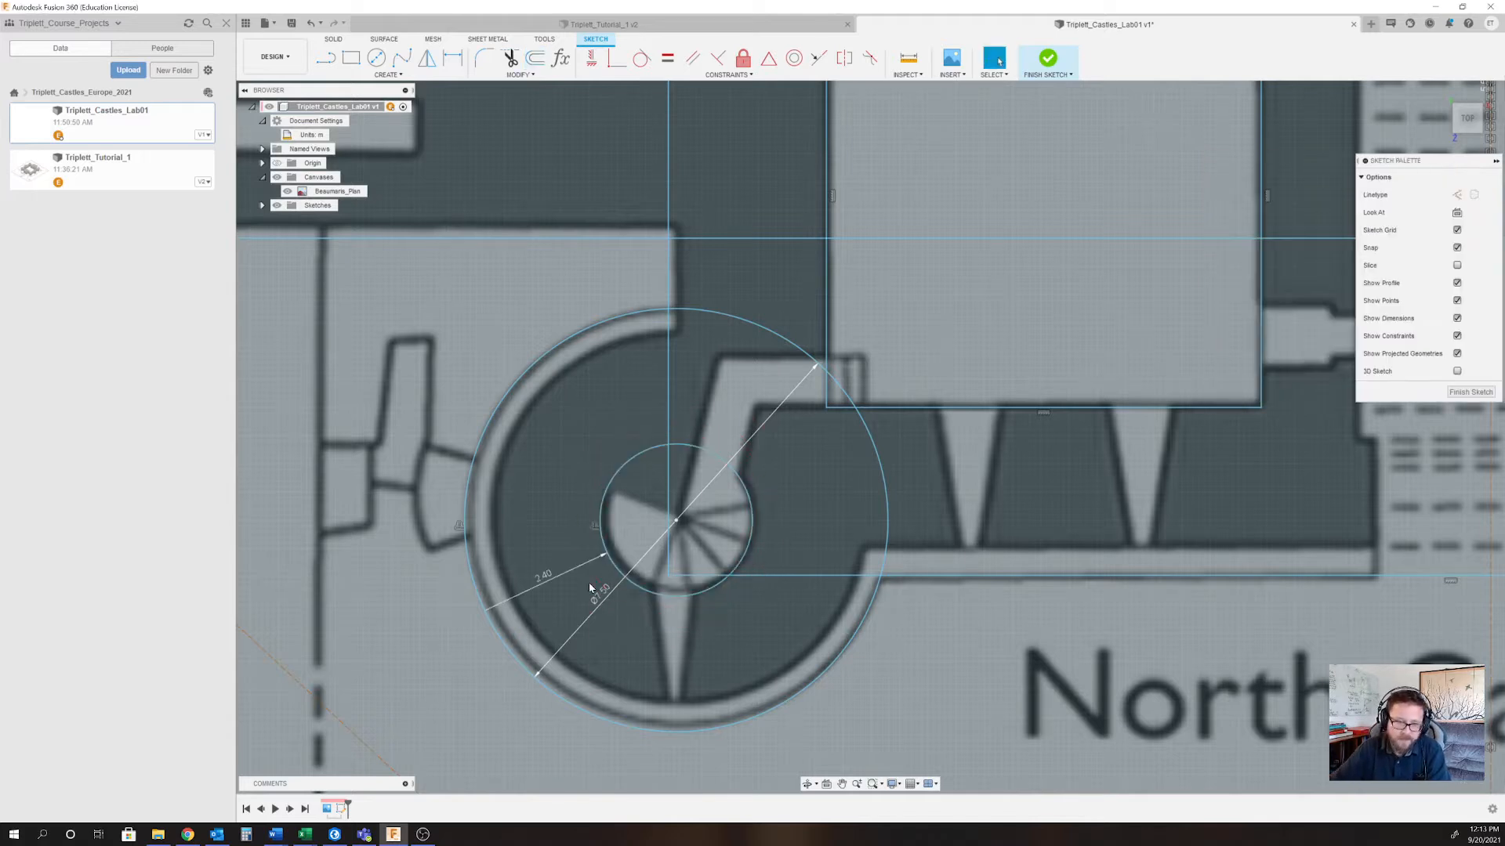
Examine the North Gatehouse plan against the traced outline, from the stair turrets up to the two rounded tower ends.
scroll(549, 400, "down", 10)
scroll(646, 403, "up", 4)
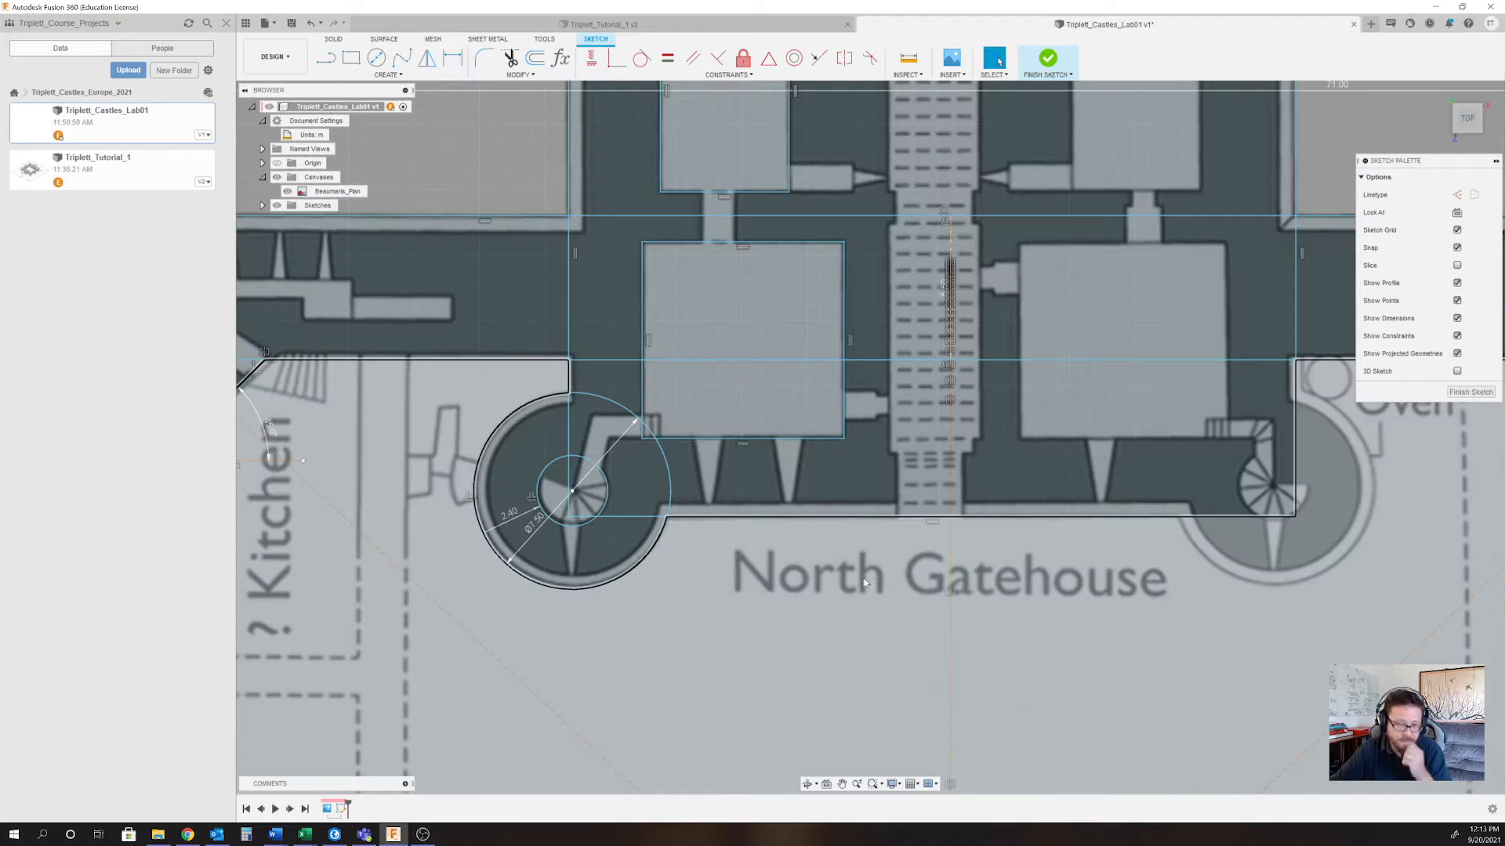
scroll(568, 615, "down", 2)
scroll(572, 615, "up", 3)
scroll(674, 630, "down", 4)
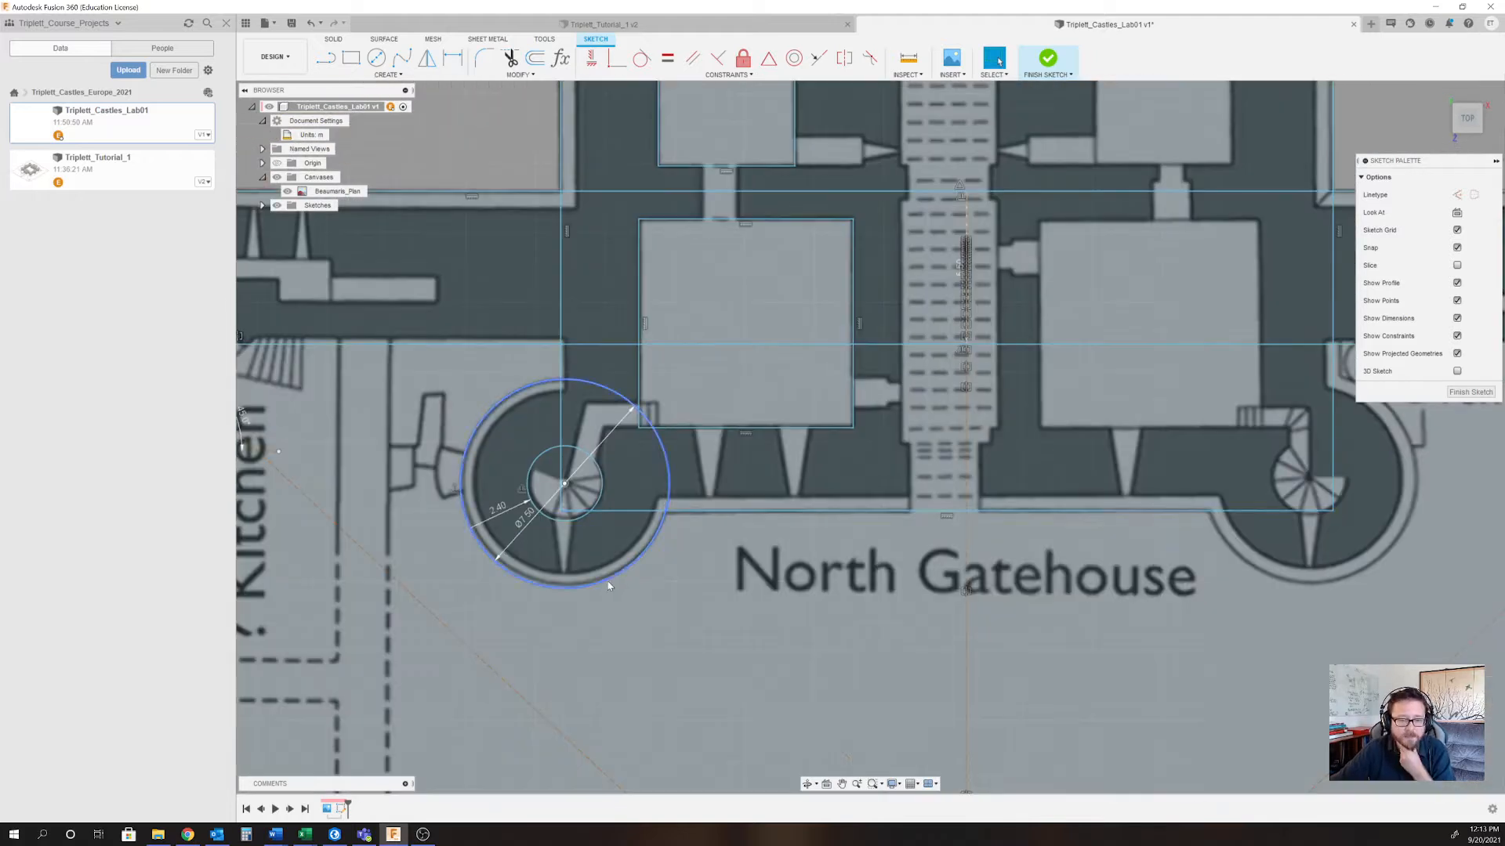
scroll(811, 611, "up", 3)
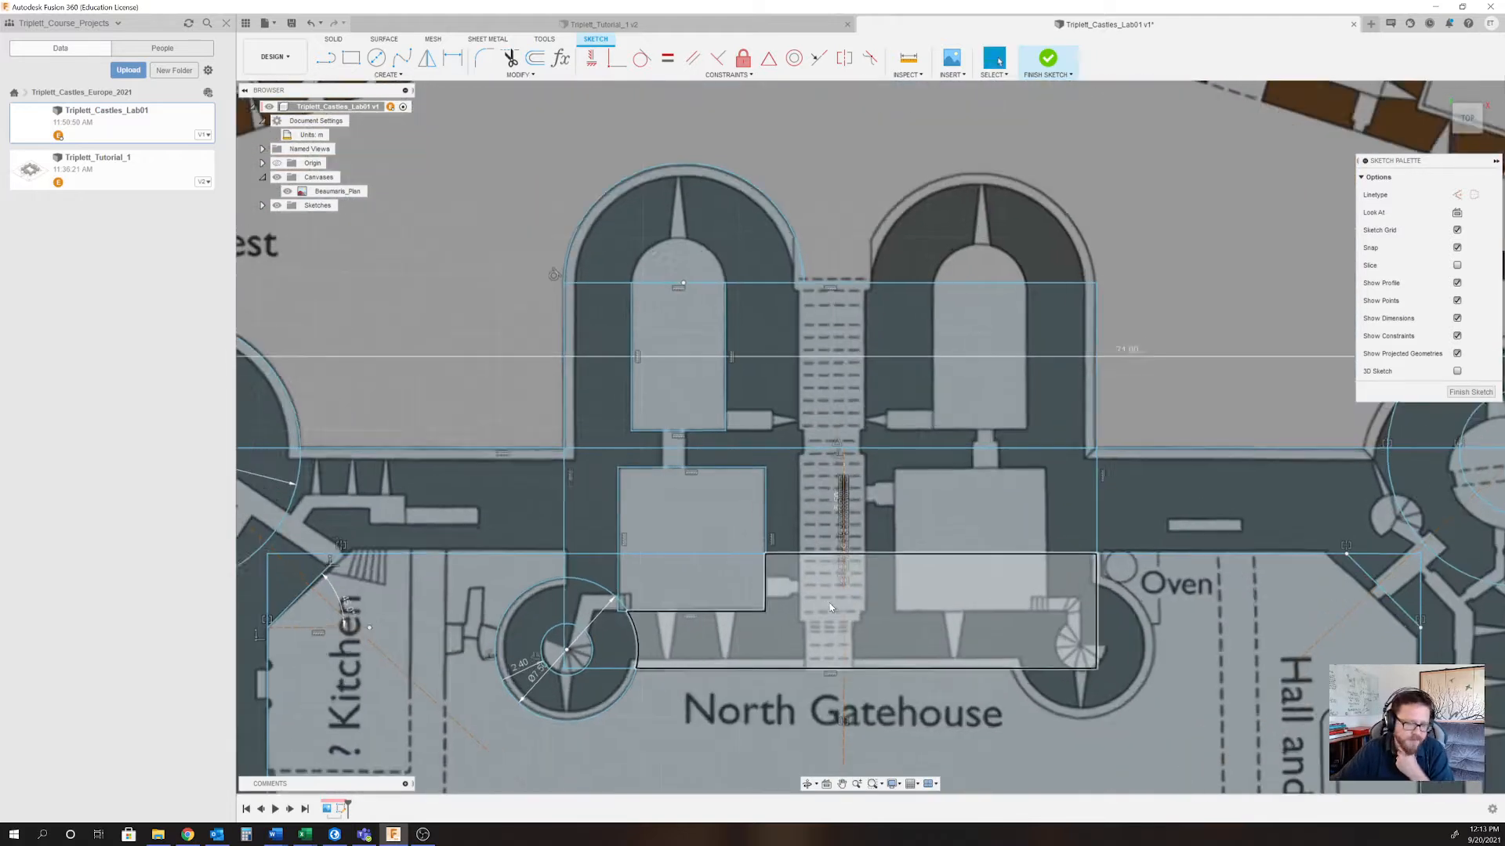
middle_click_drag(845, 635, 768, 623)
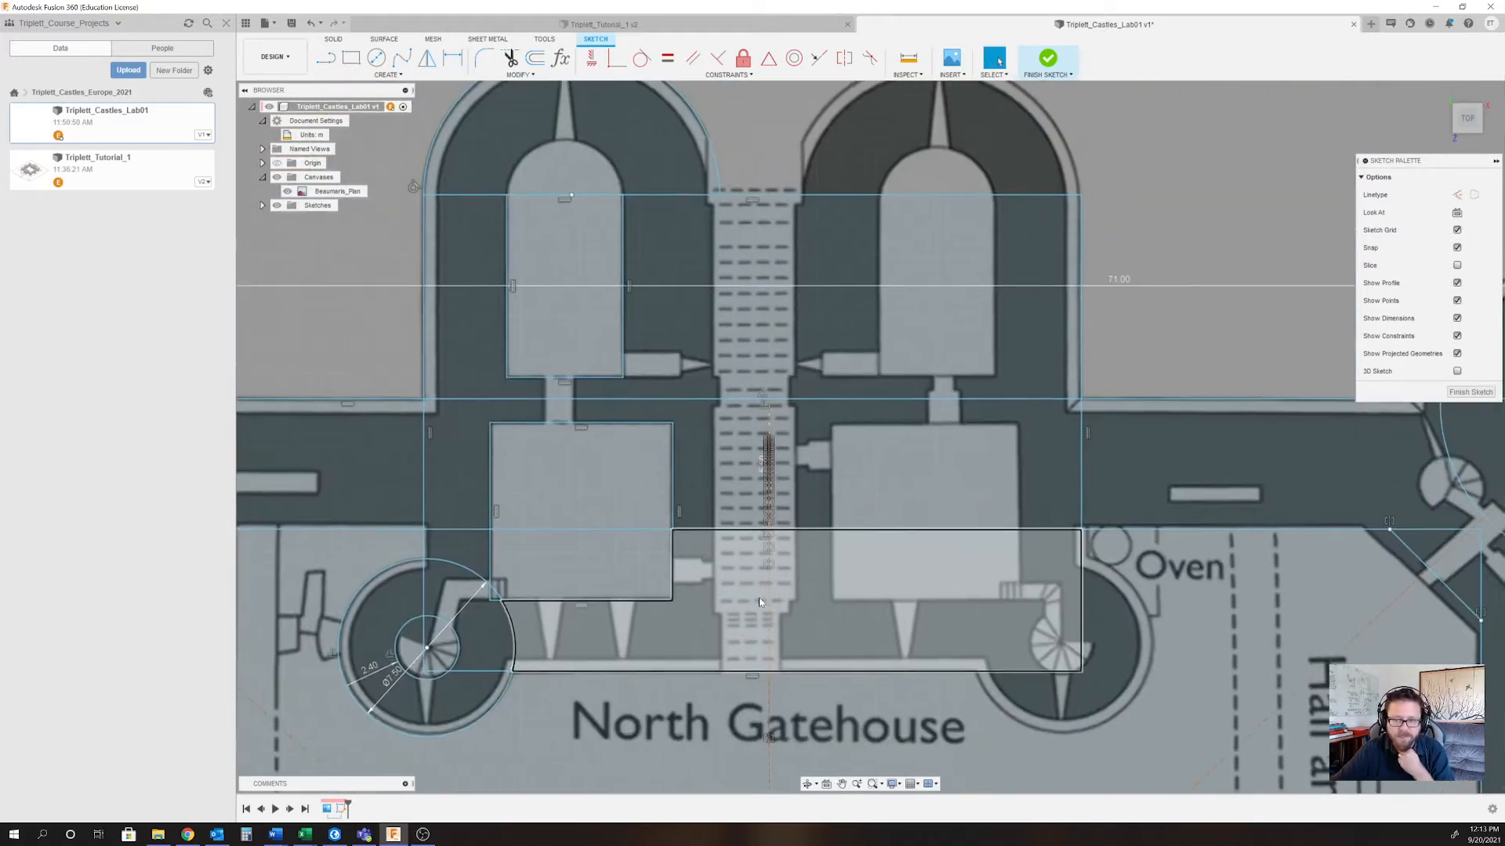
scroll(770, 605, "down", 2)
scroll(775, 250, "up", 3)
middle_click_drag(892, 306, 871, 349)
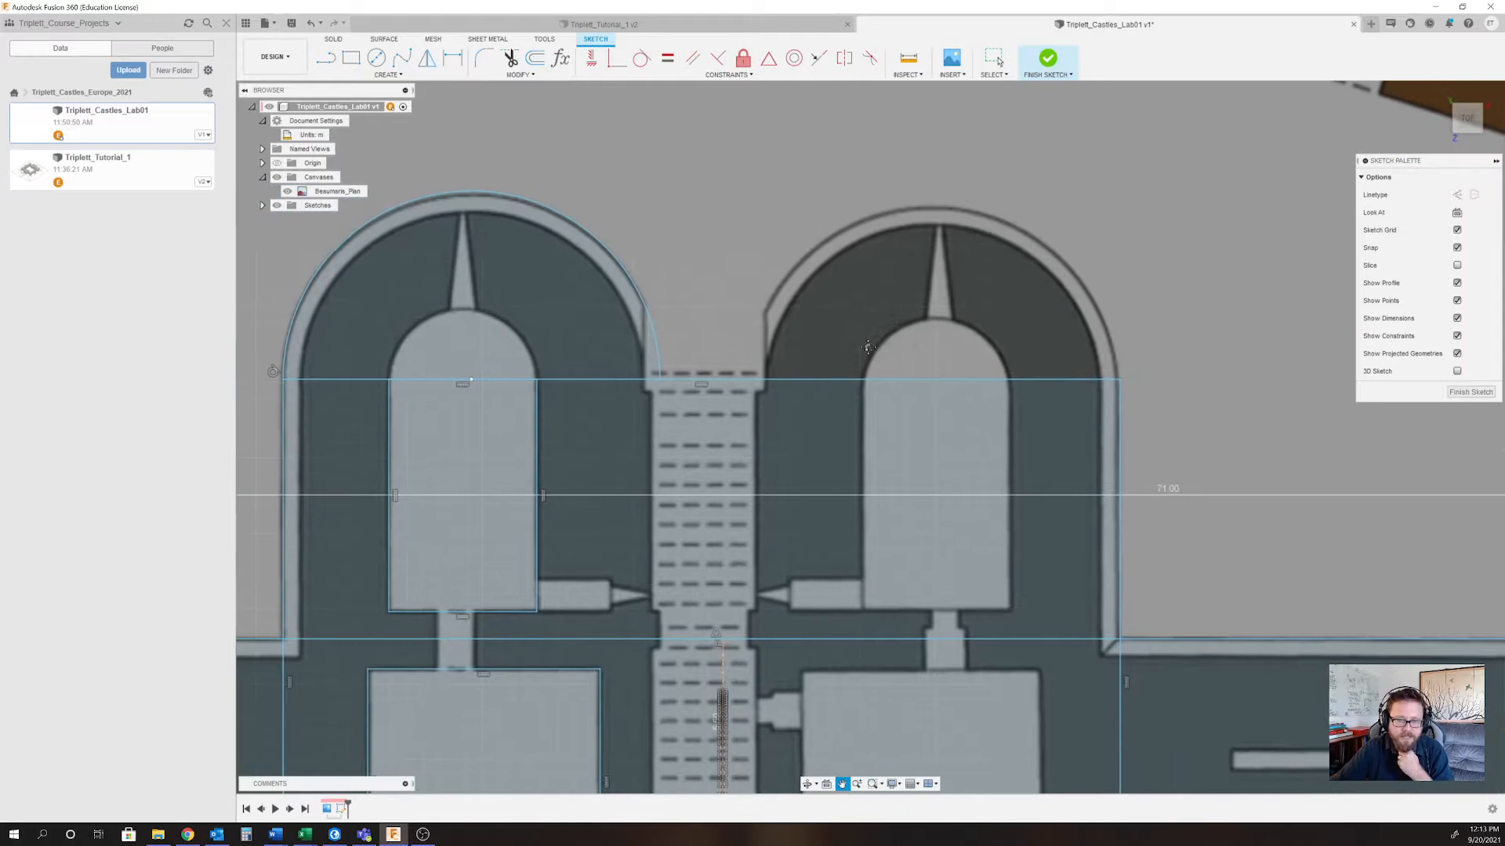
Draw a three-point arc over the rounded end of the west tower's long chamber, joining the rectangle's two upper corners.
left_click(396, 76)
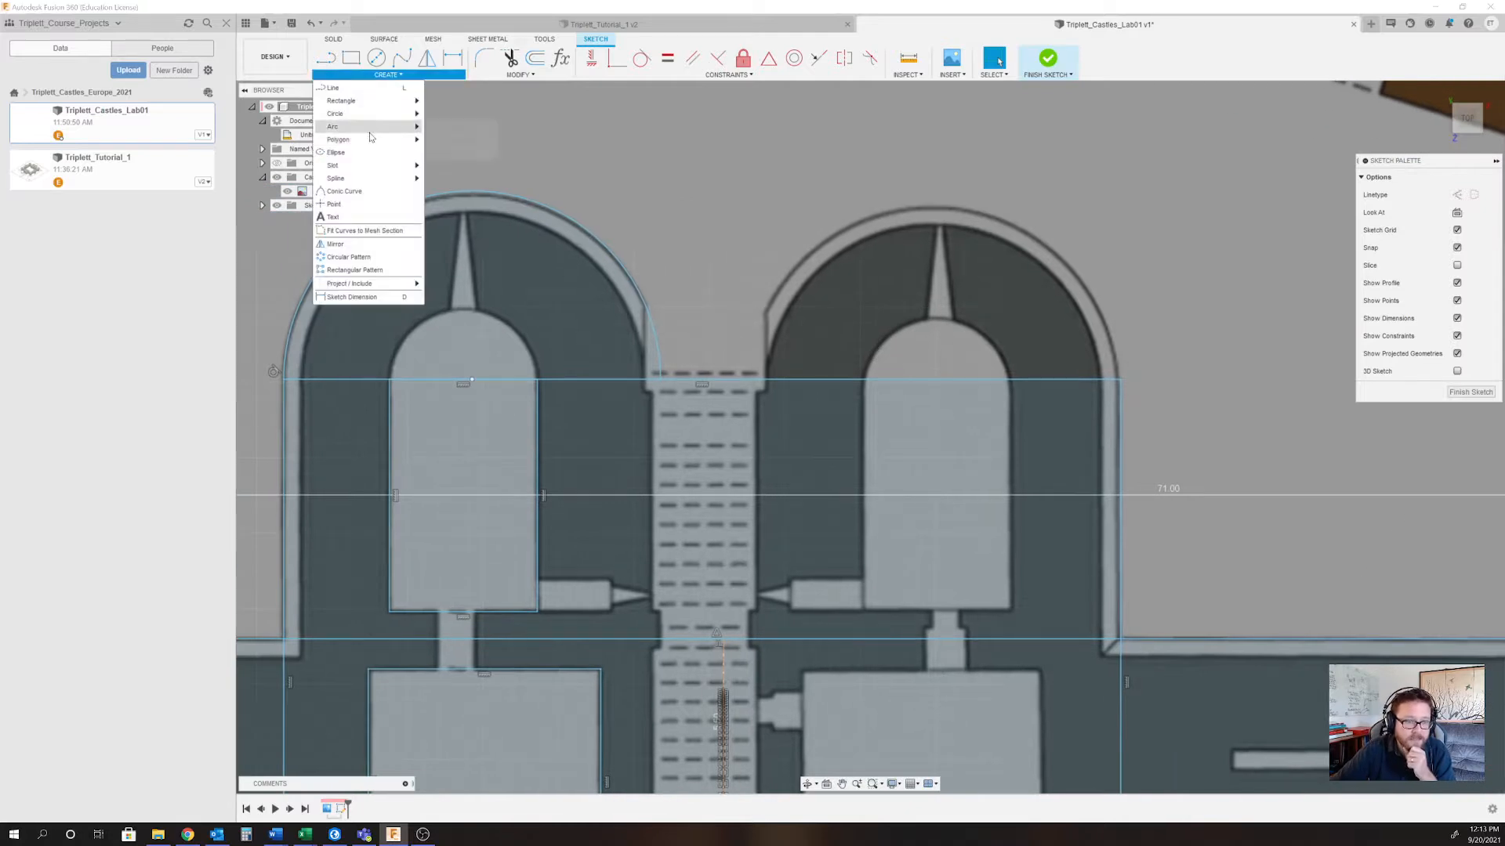
mouse_move(374, 113)
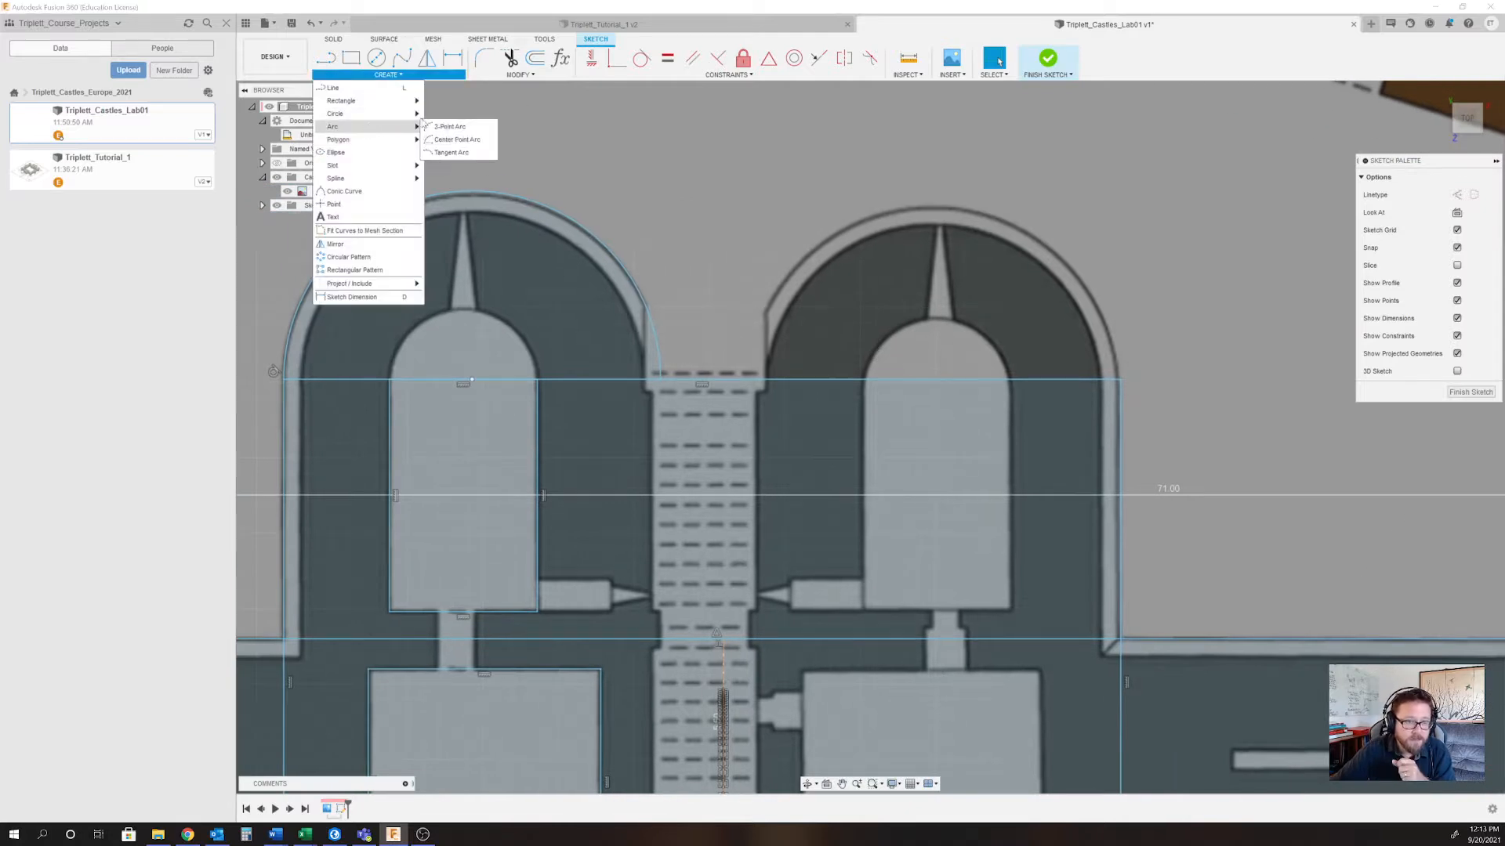
scroll(701, 451, "down", 2)
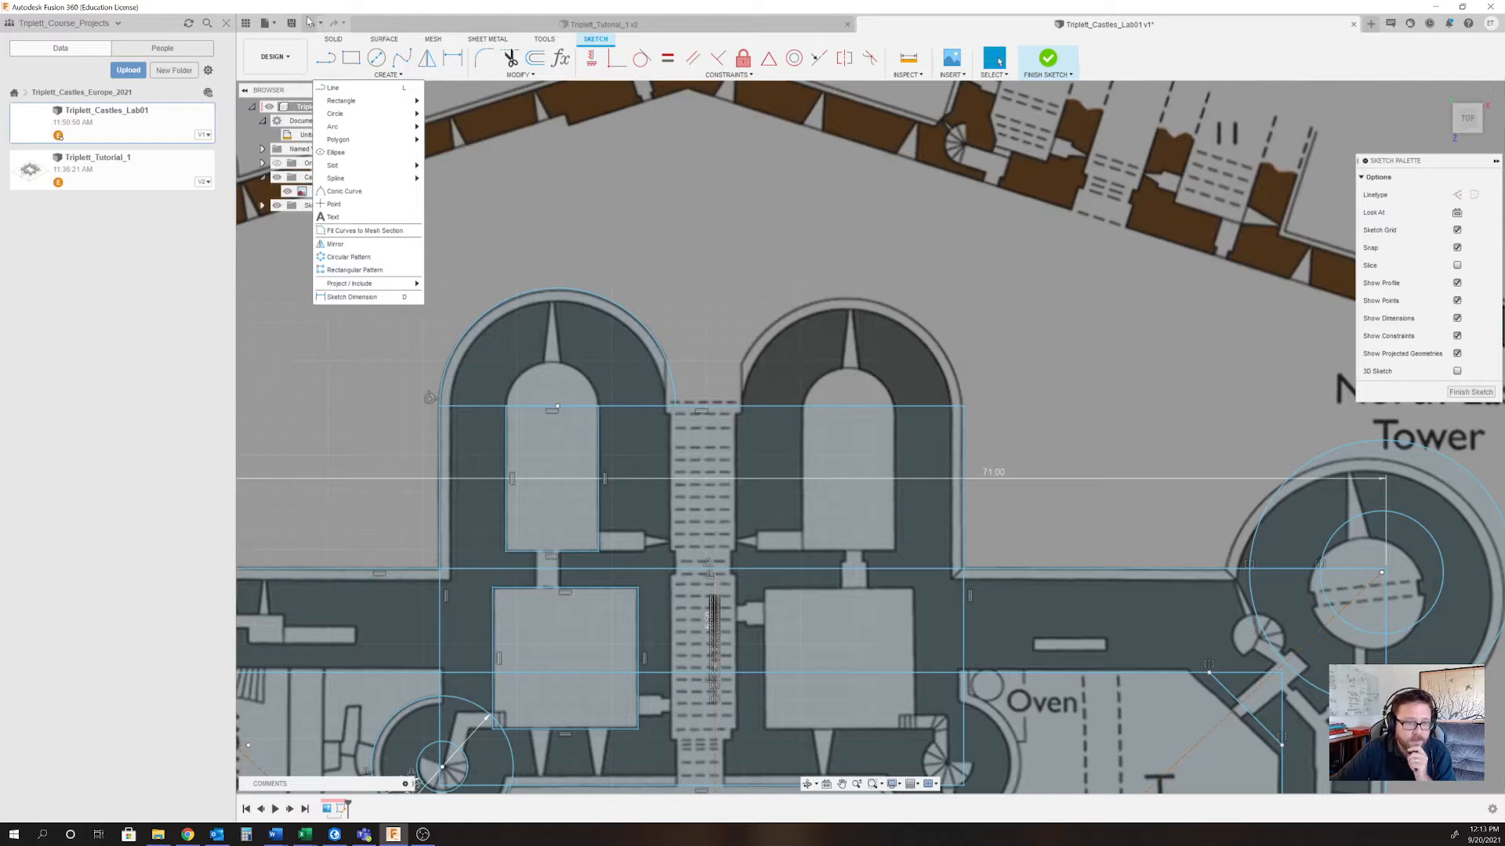
left_click(448, 127)
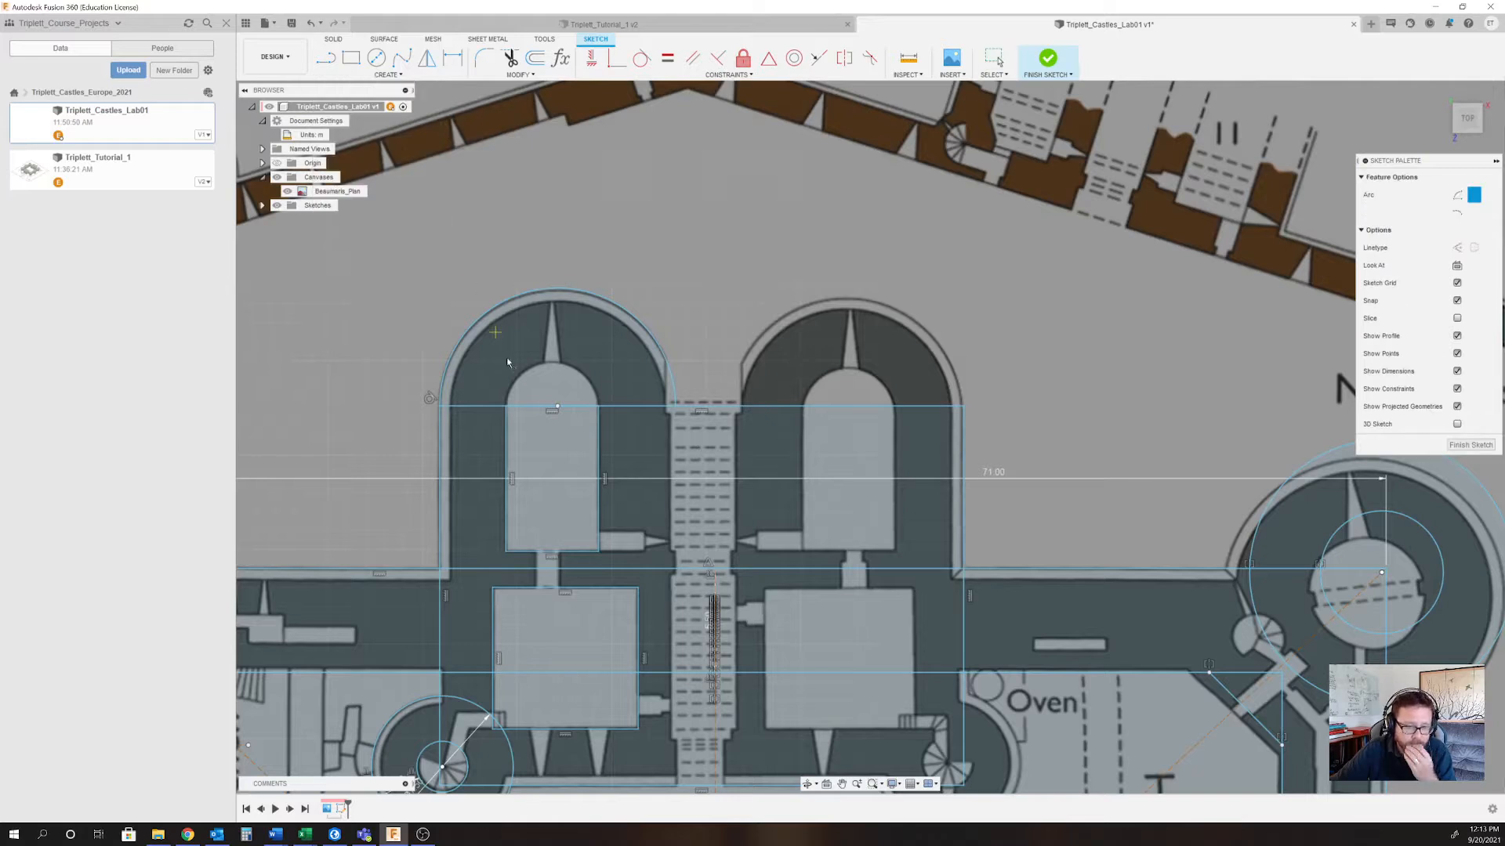
scroll(511, 373, "up", 5)
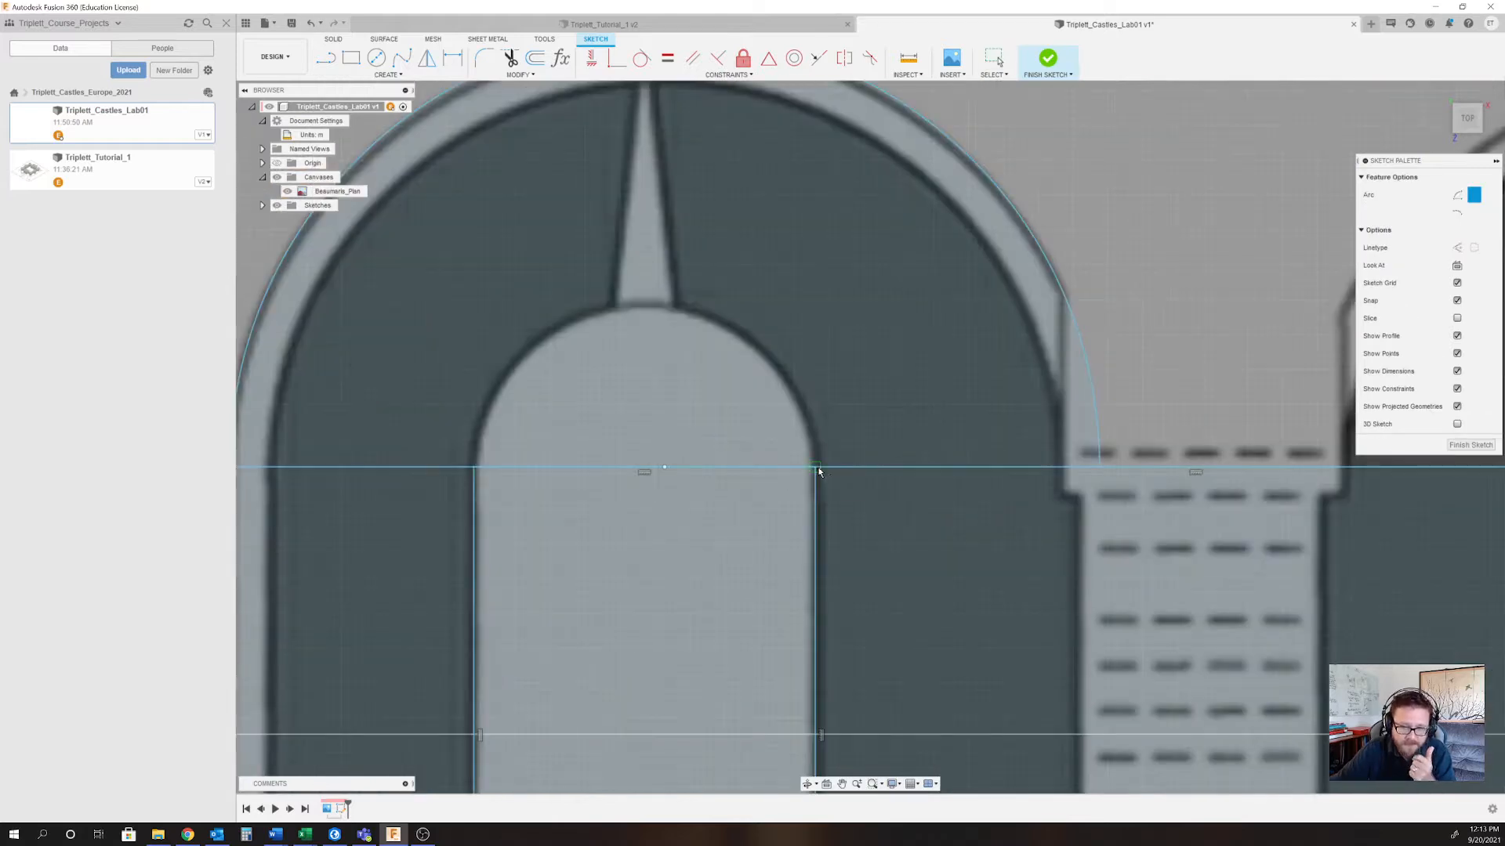
left_click(816, 469)
left_click(474, 469)
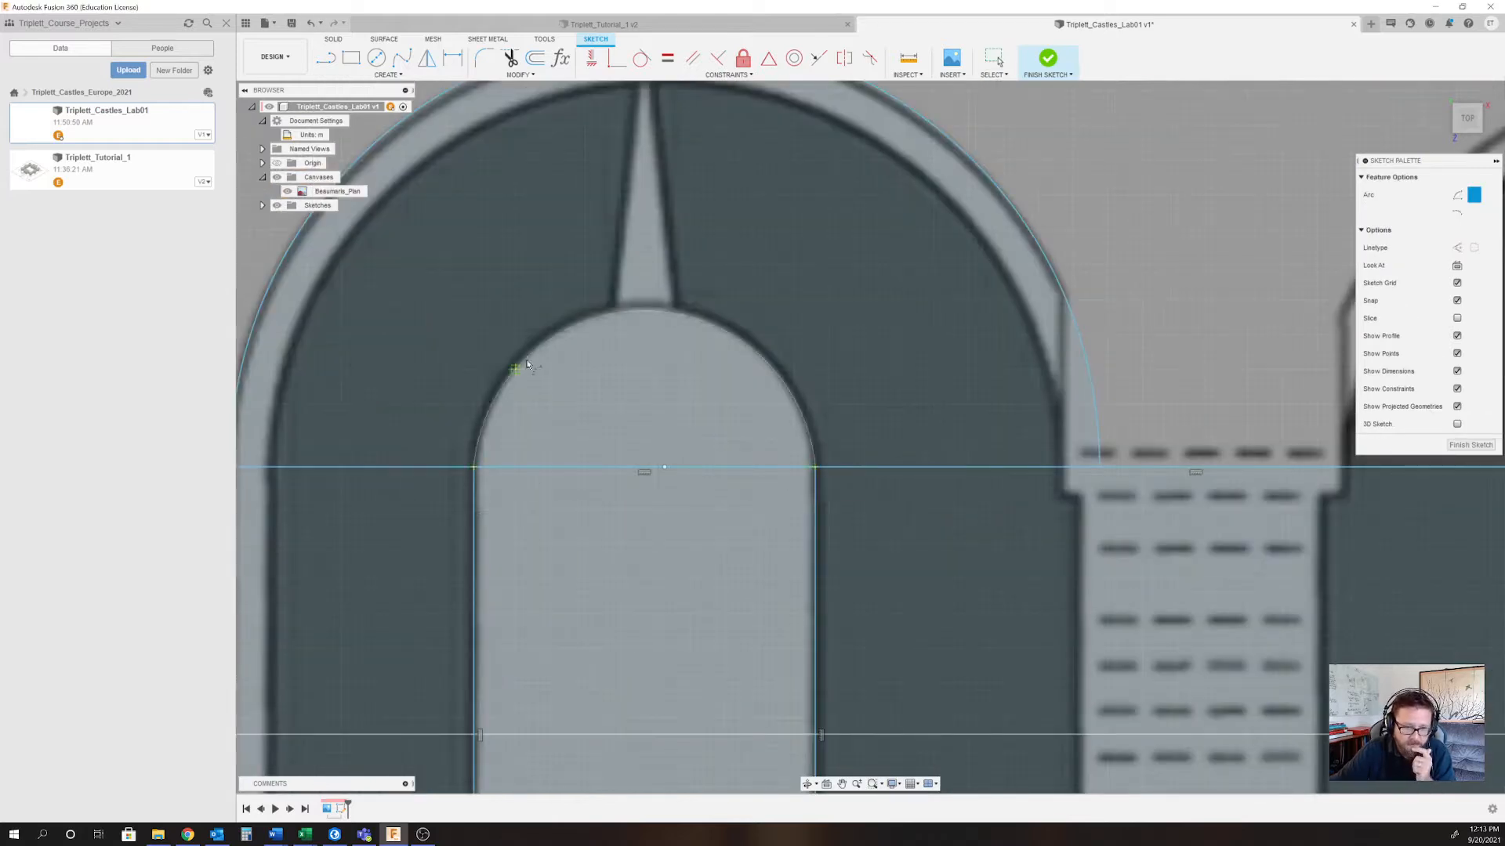
left_click(543, 332)
scroll(543, 332, "down", 5)
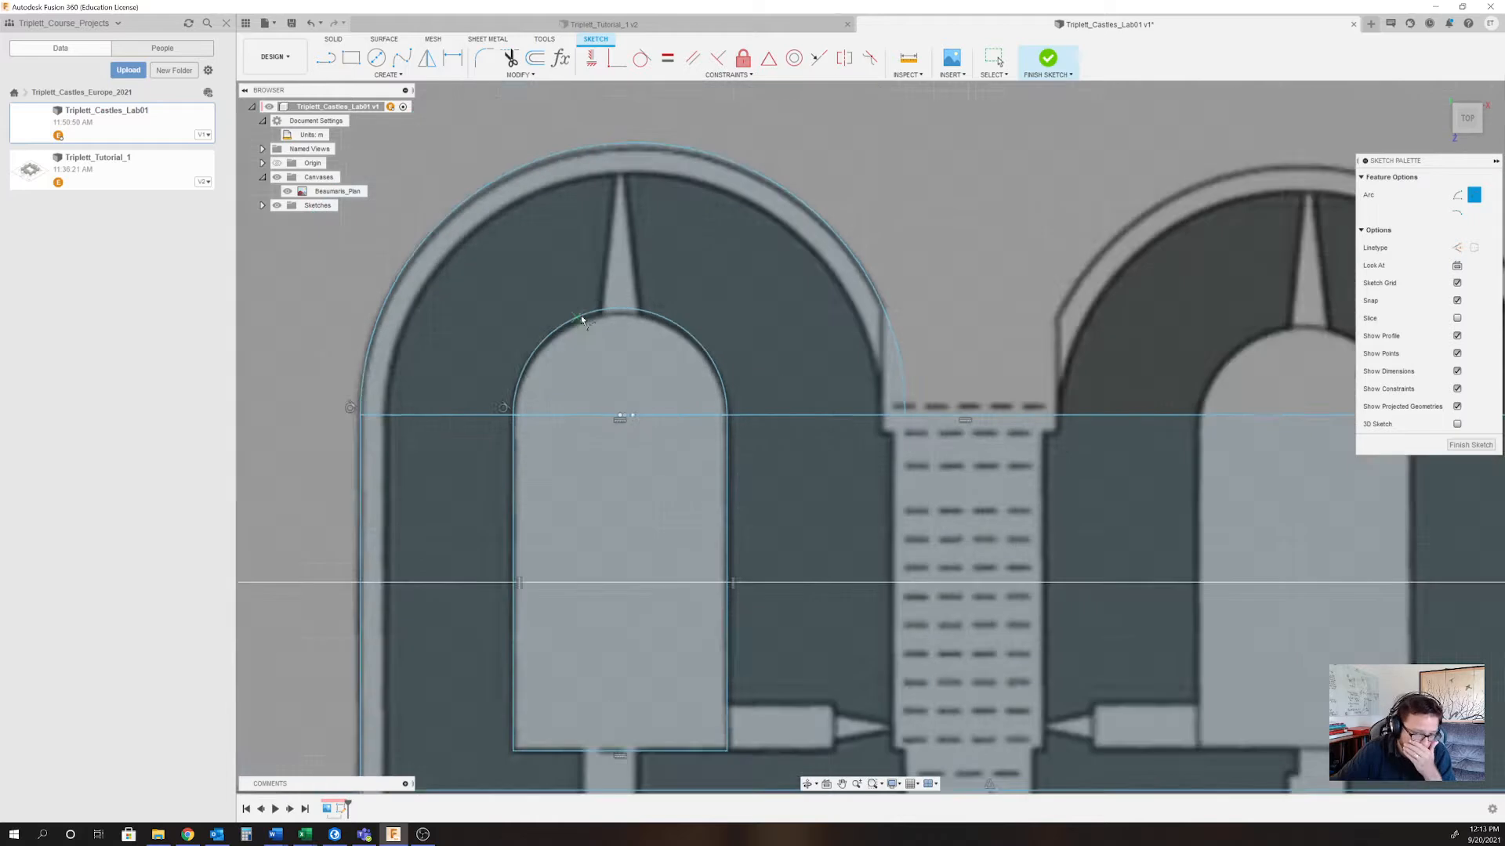
scroll(763, 450, "up", 4)
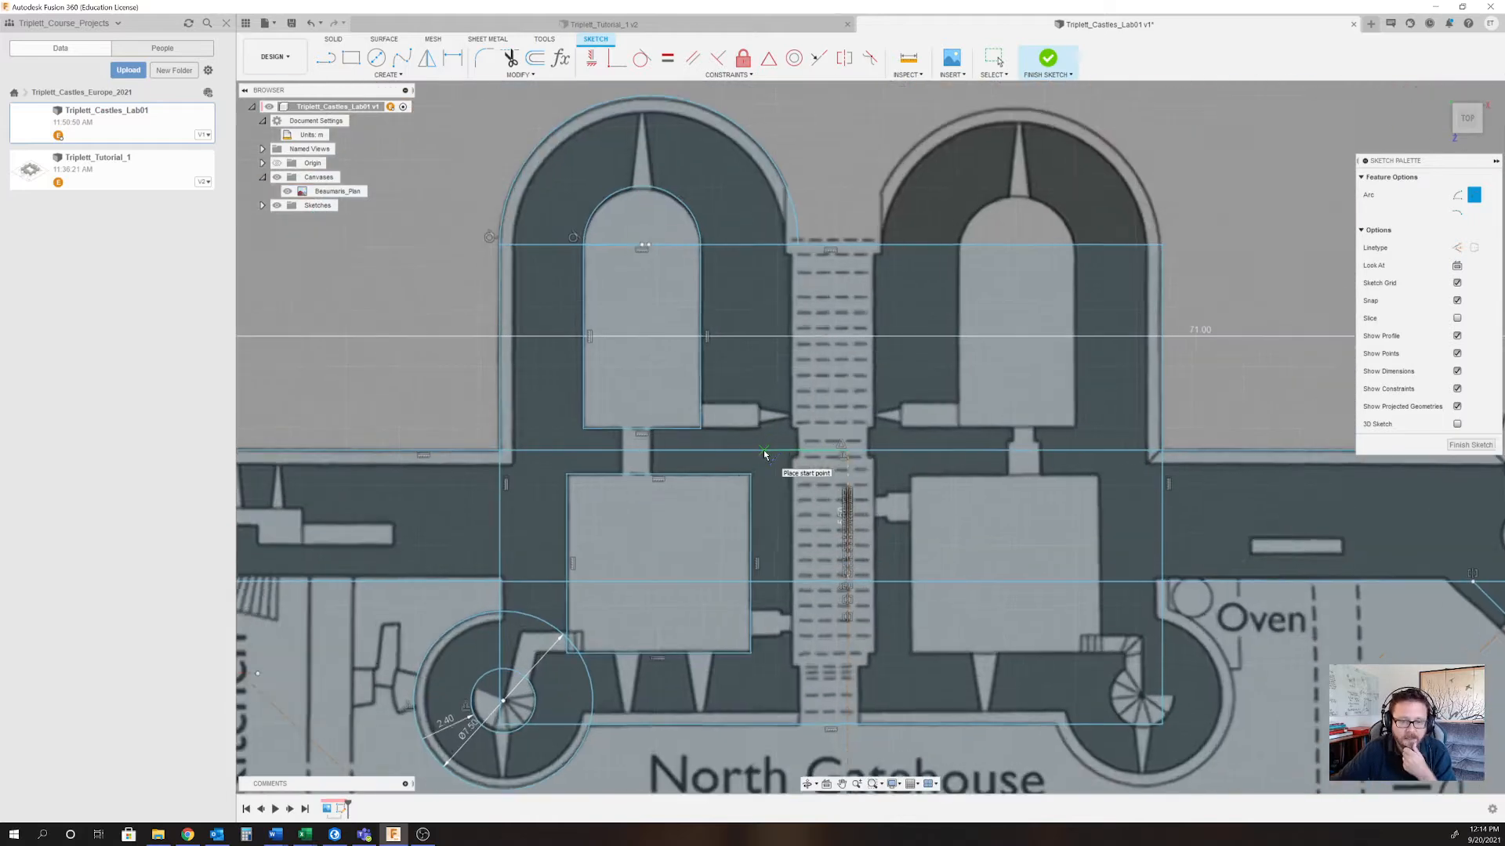
scroll(756, 440, "down", 3)
scroll(768, 522, "up", 3)
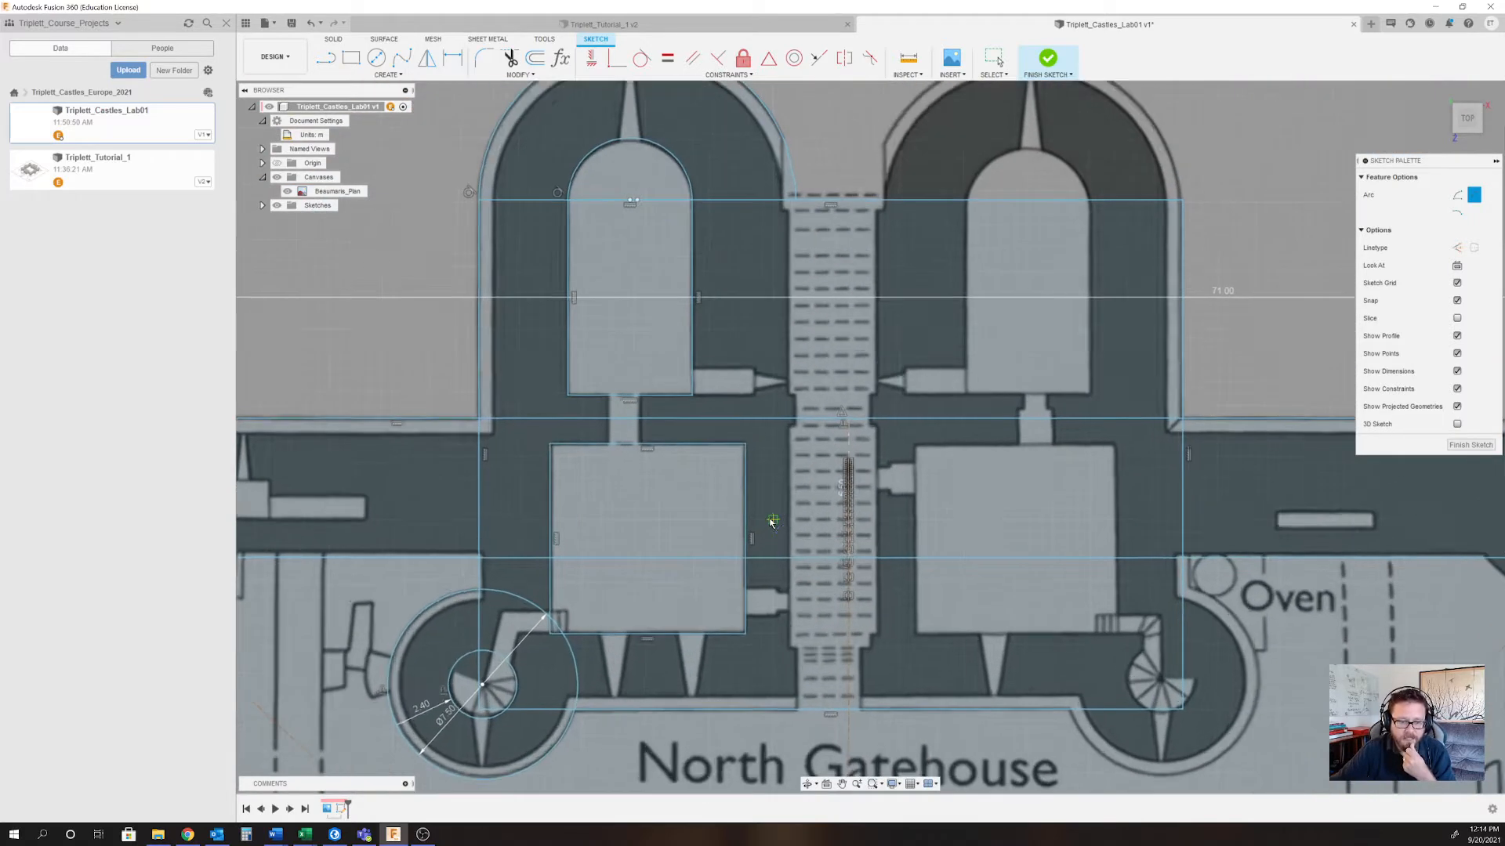
scroll(768, 522, "down", 2)
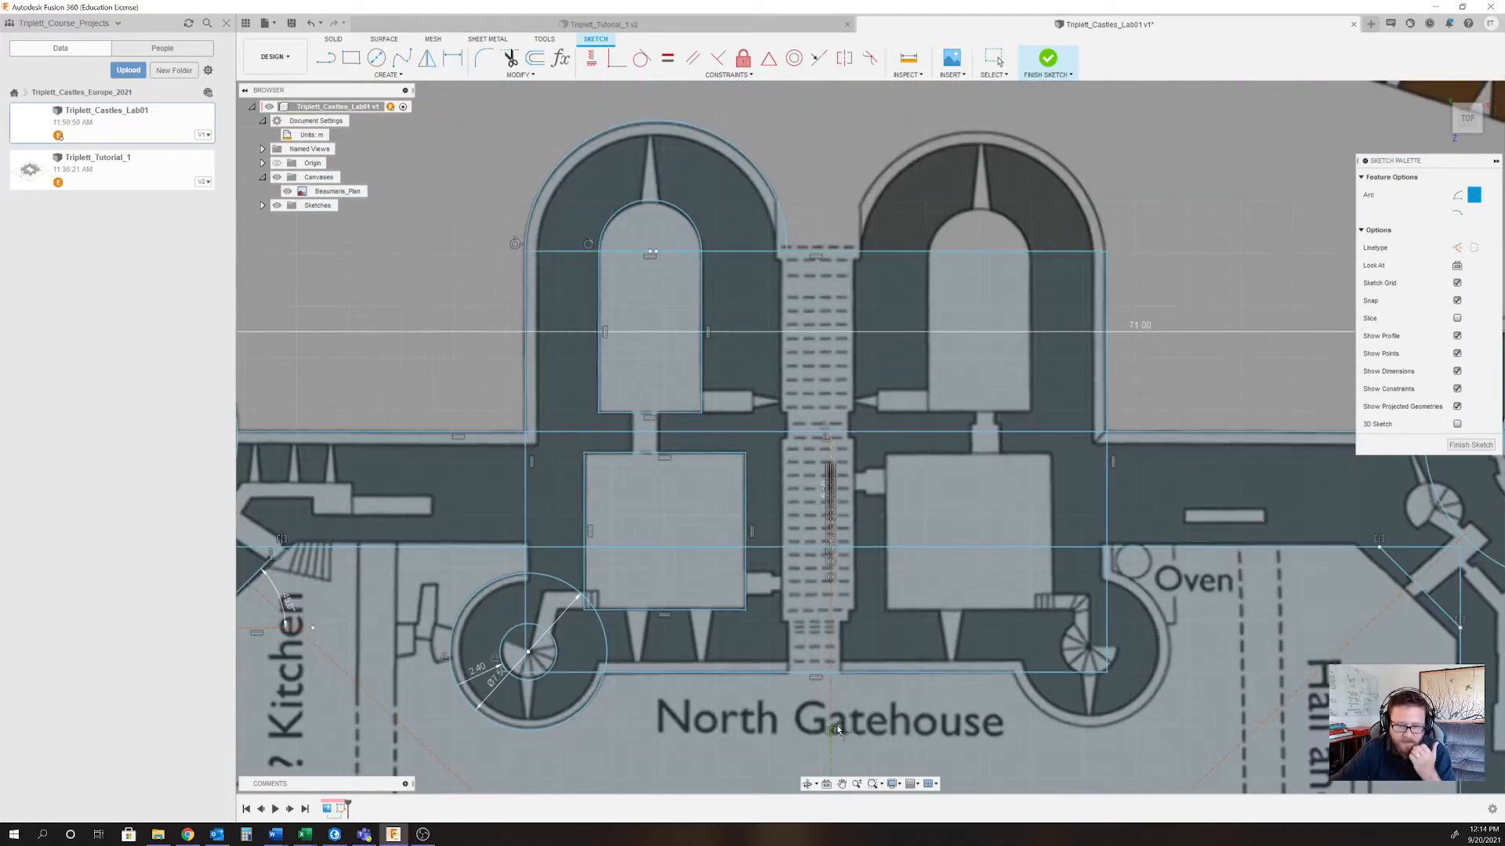
left_click(768, 669)
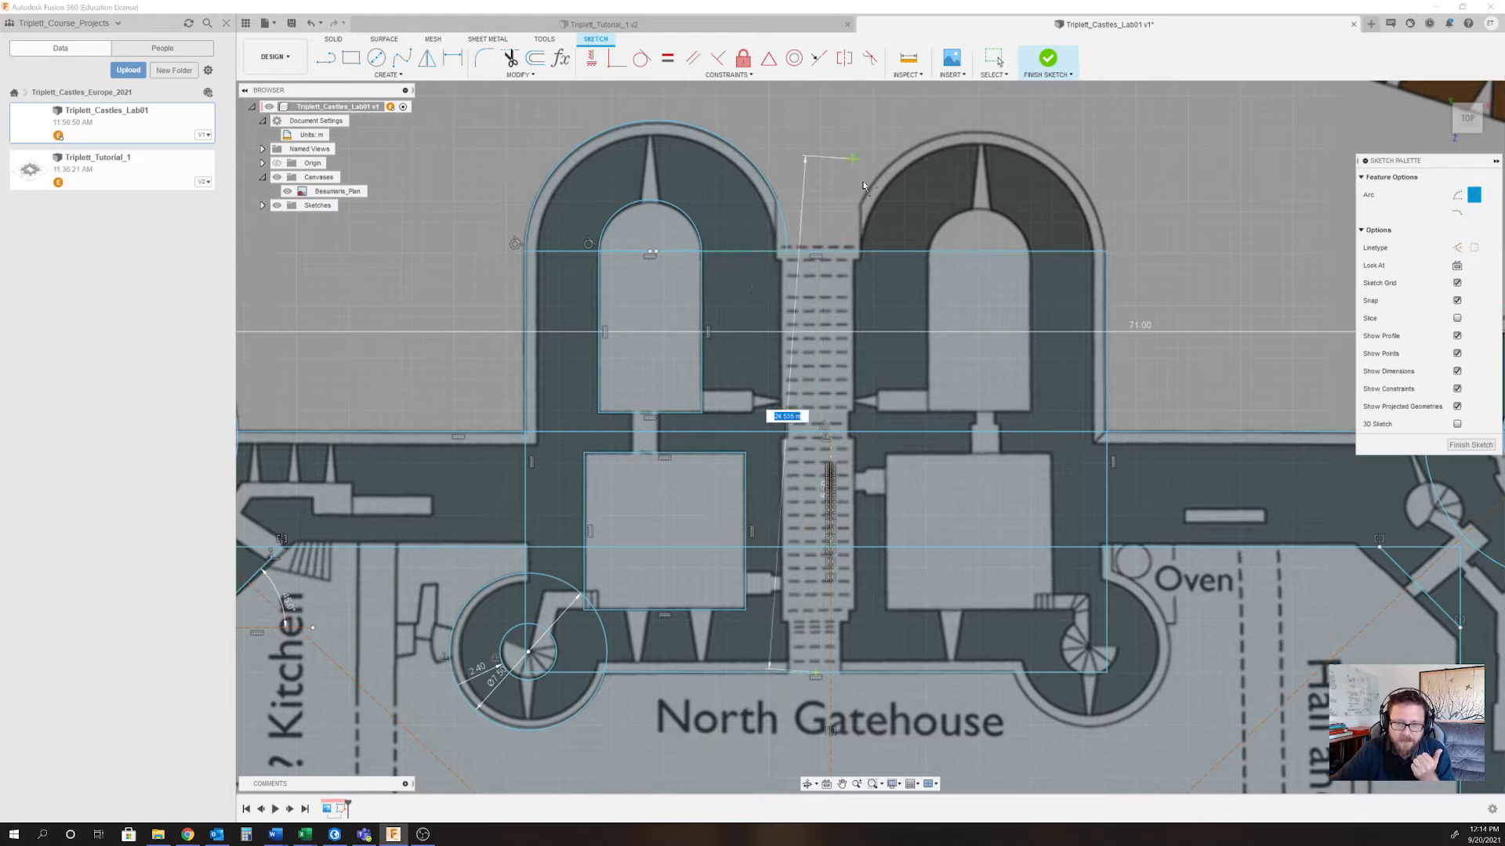
key("Escape")
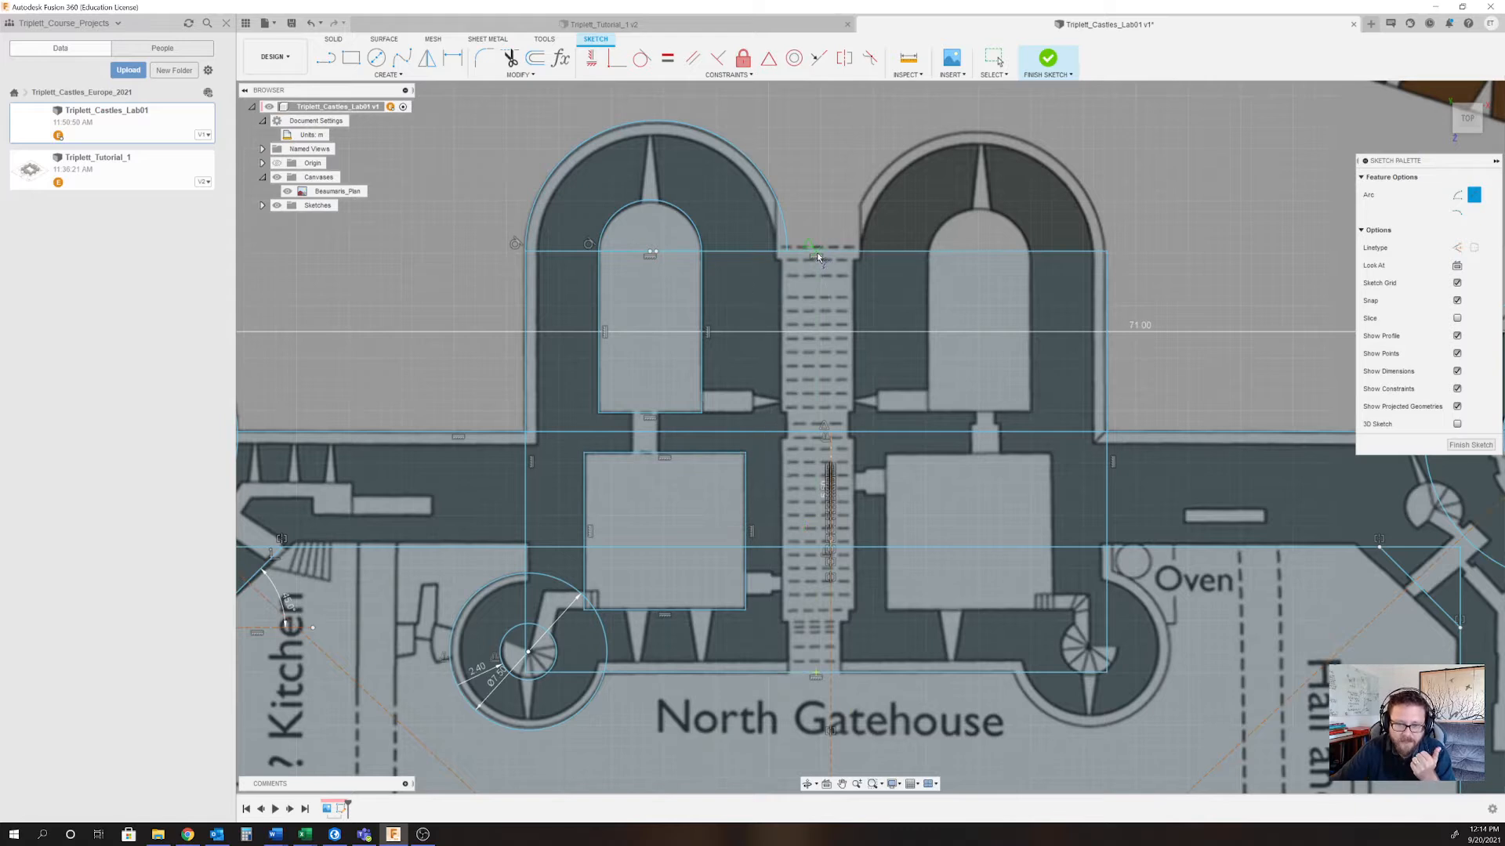
key("Escape")
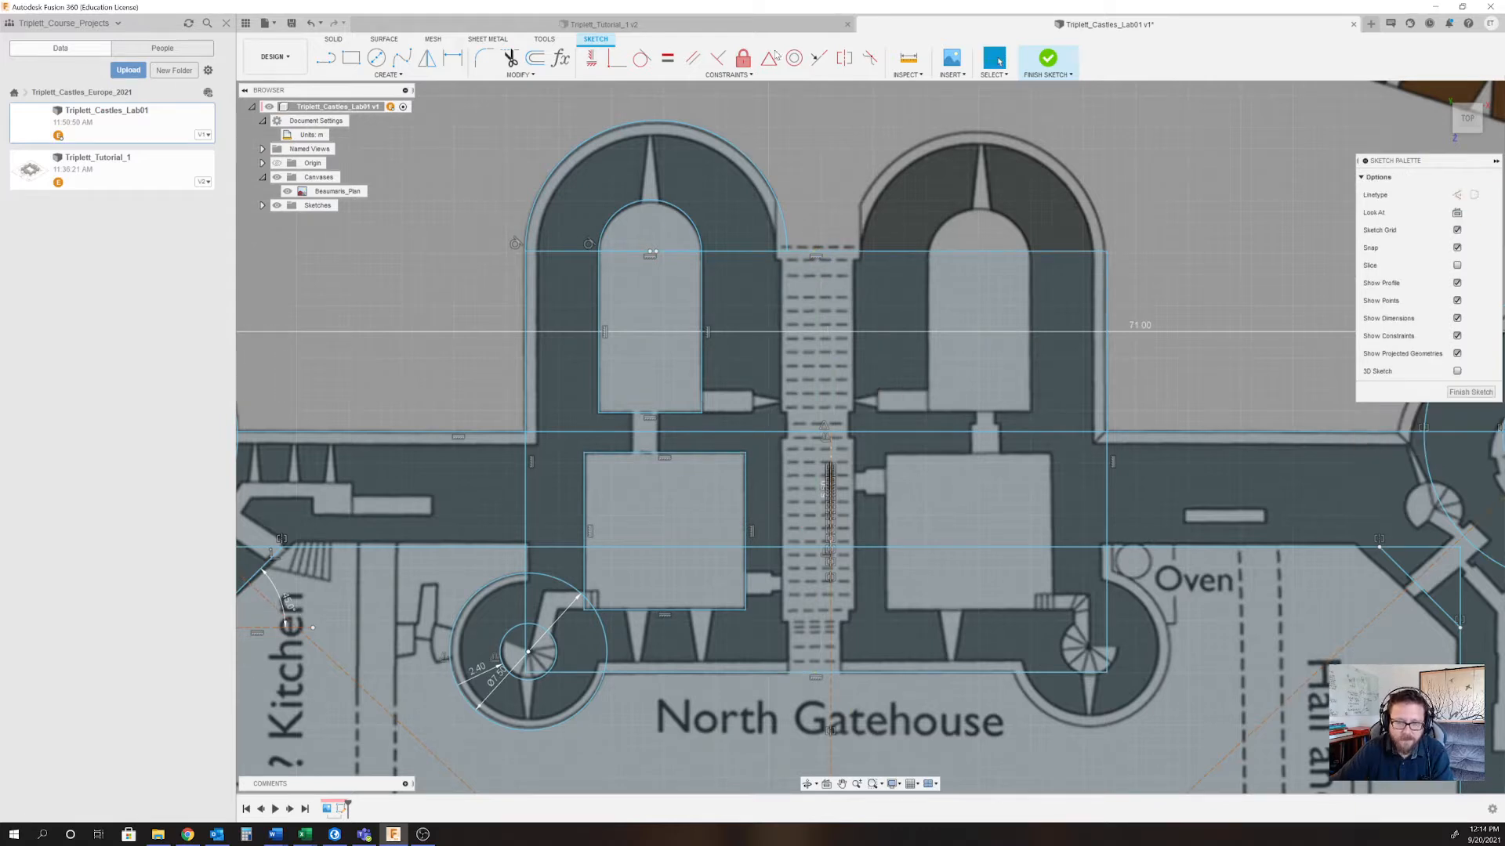
Draw a vertical centre line through the gatehouse passage between the midpoints of its lower edge and the towers' arc base line, as construction geometry.
left_click(328, 60)
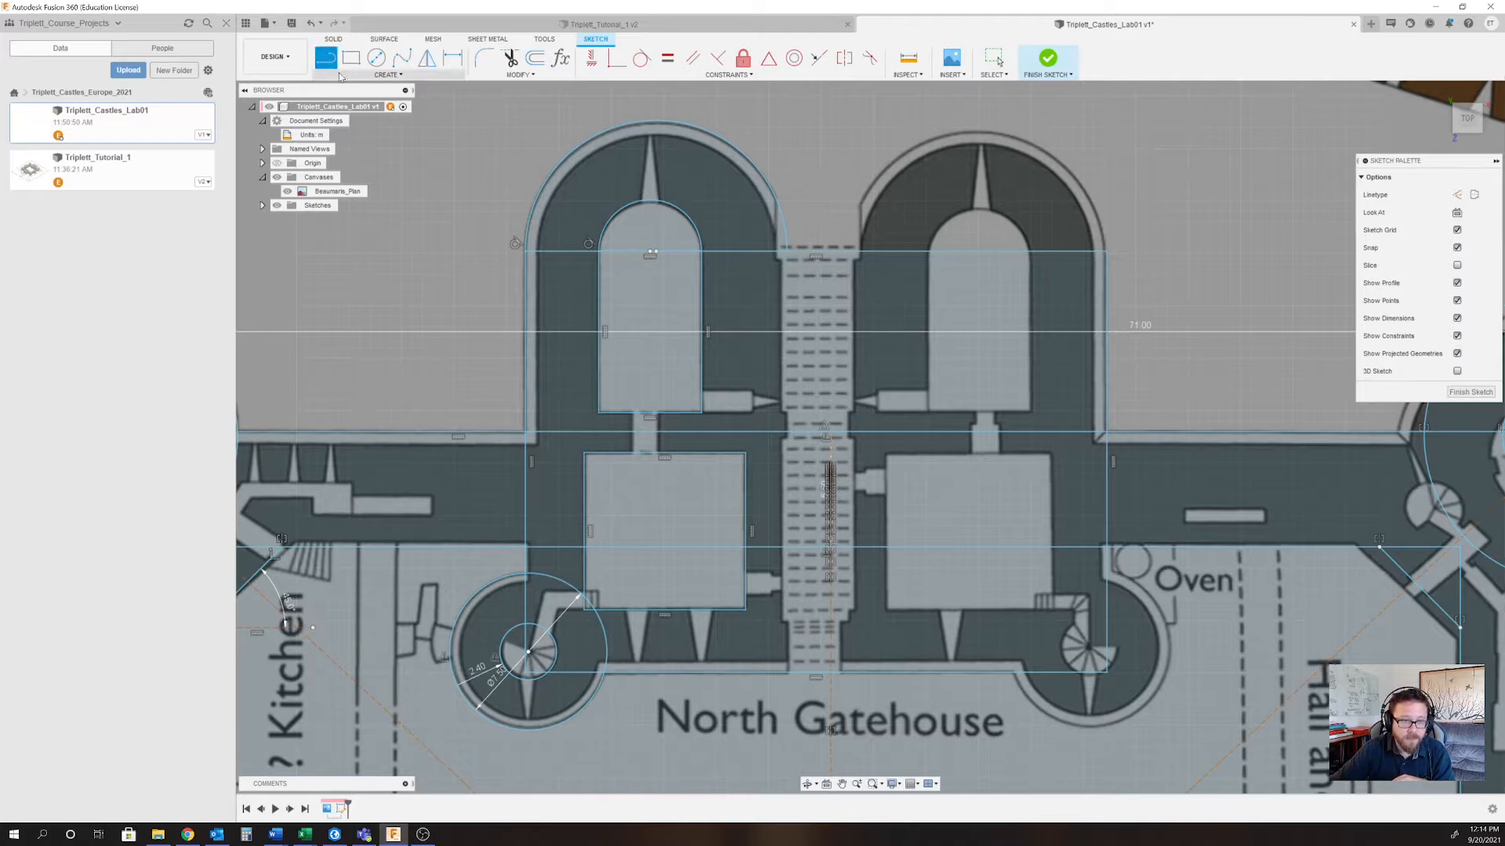
left_click(815, 671)
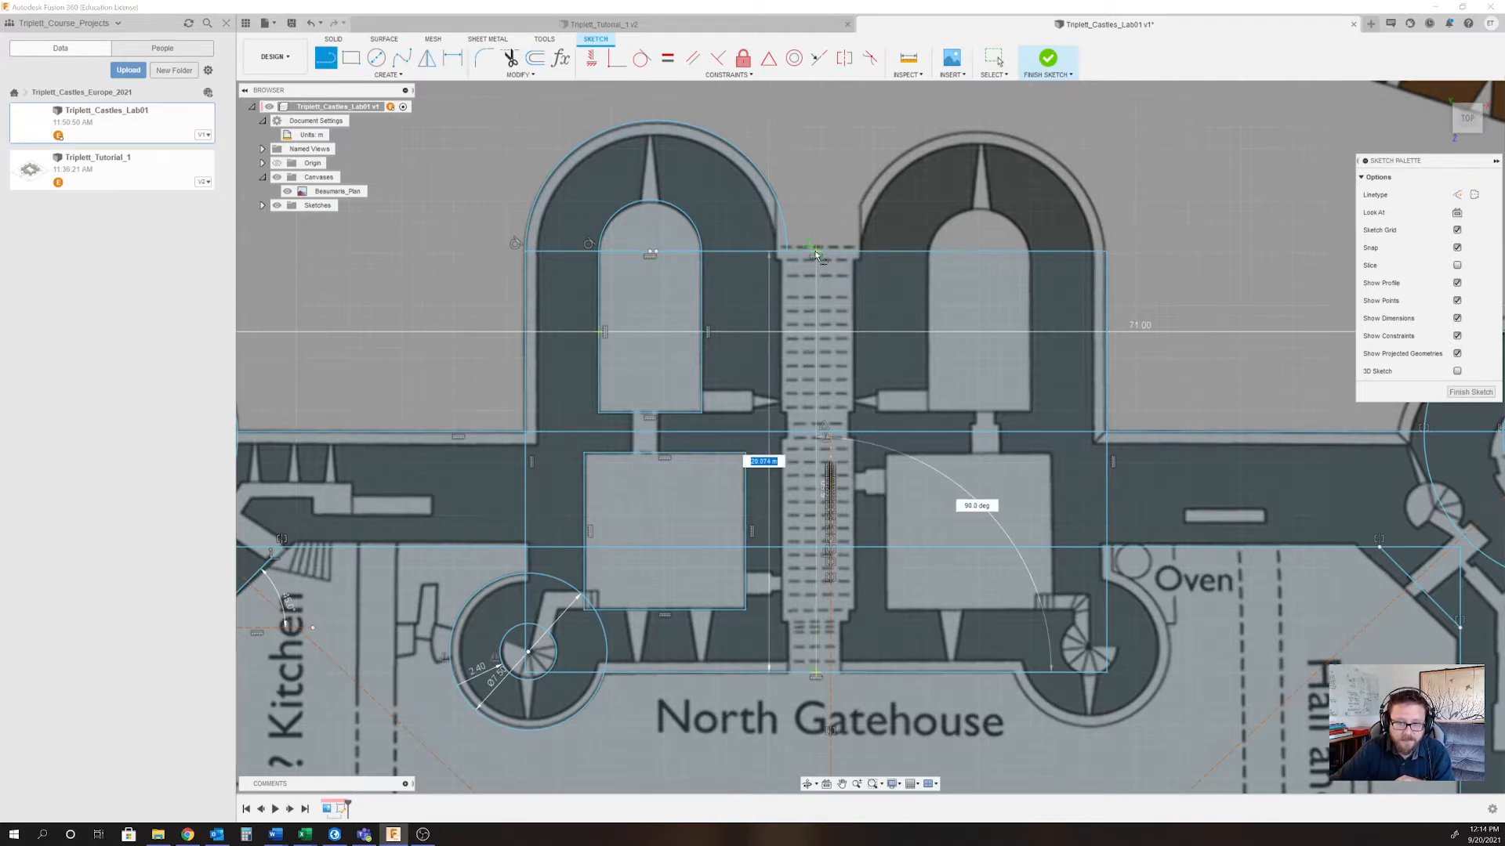
left_click(815, 253)
left_click(997, 58)
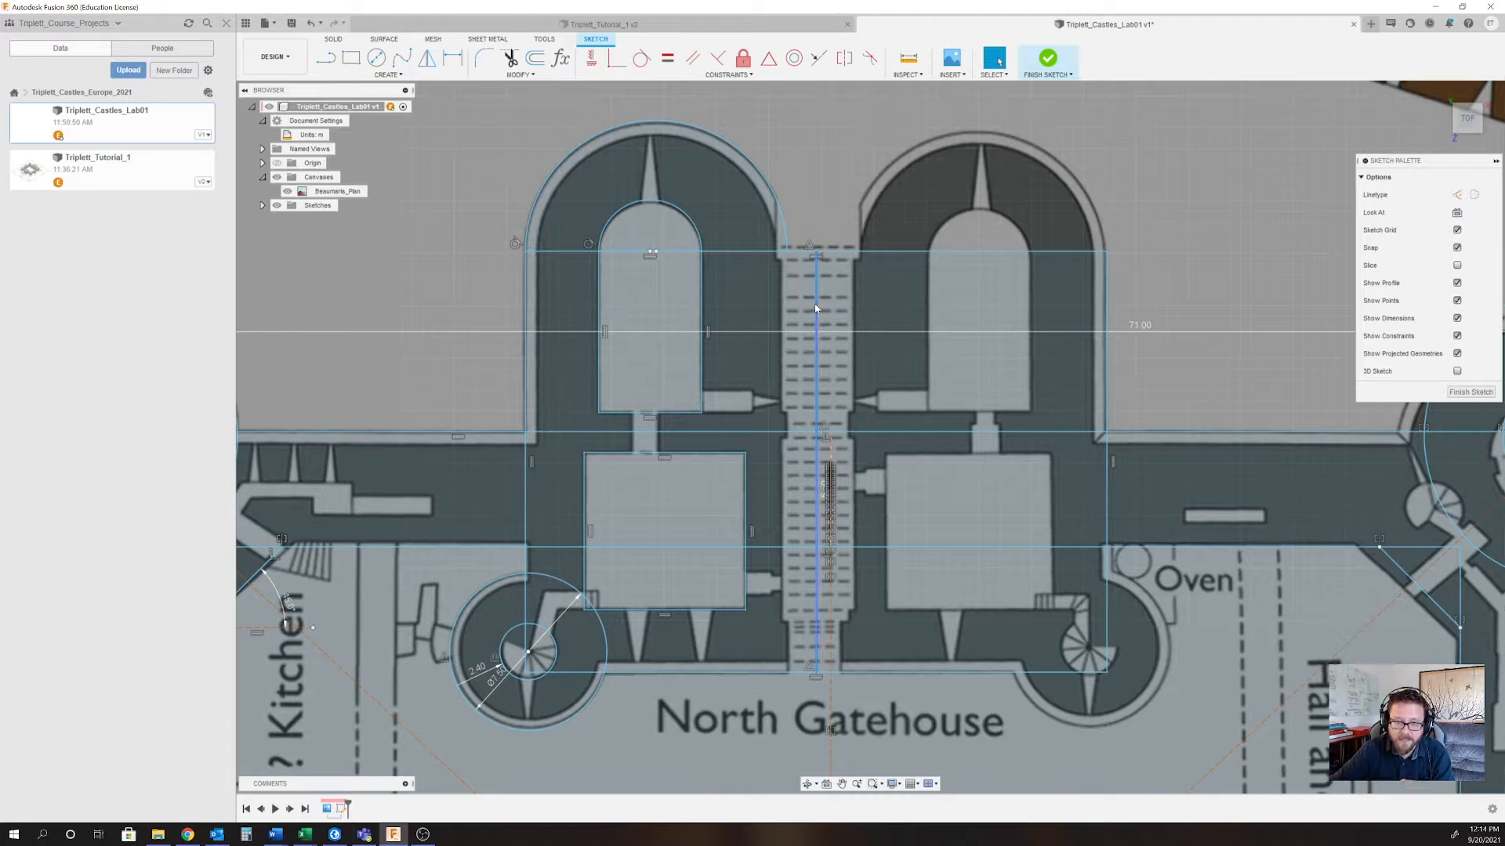
left_click(815, 308)
key("x")
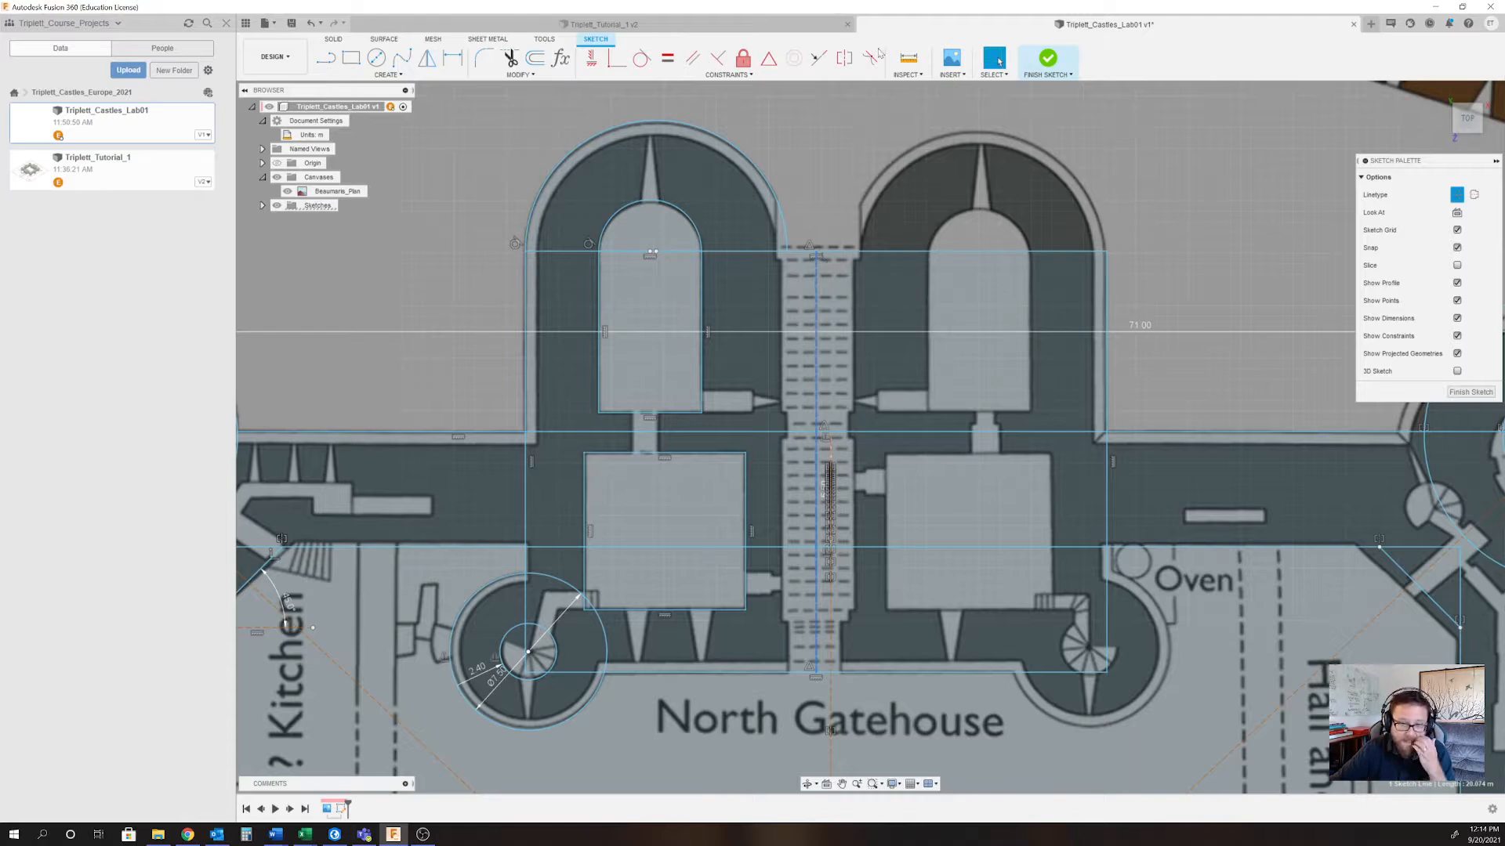
Mirror the west tower's outer arc, long chamber, square room and both stair turret circles about the gatehouse passage's vertical centre line.
left_click(569, 157)
left_click(636, 207, "shift")
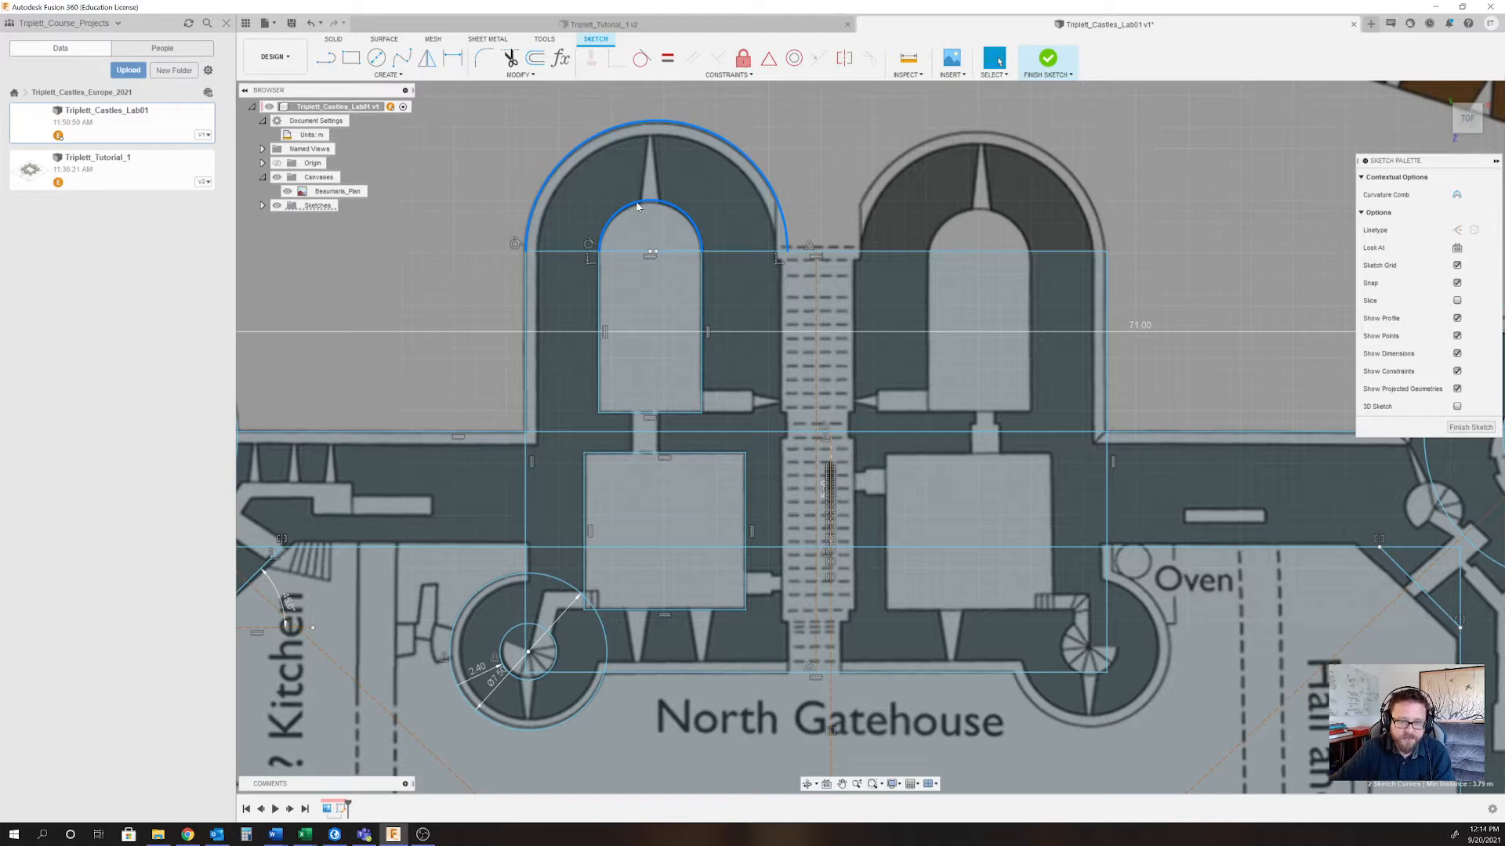
double_click(703, 298, "shift")
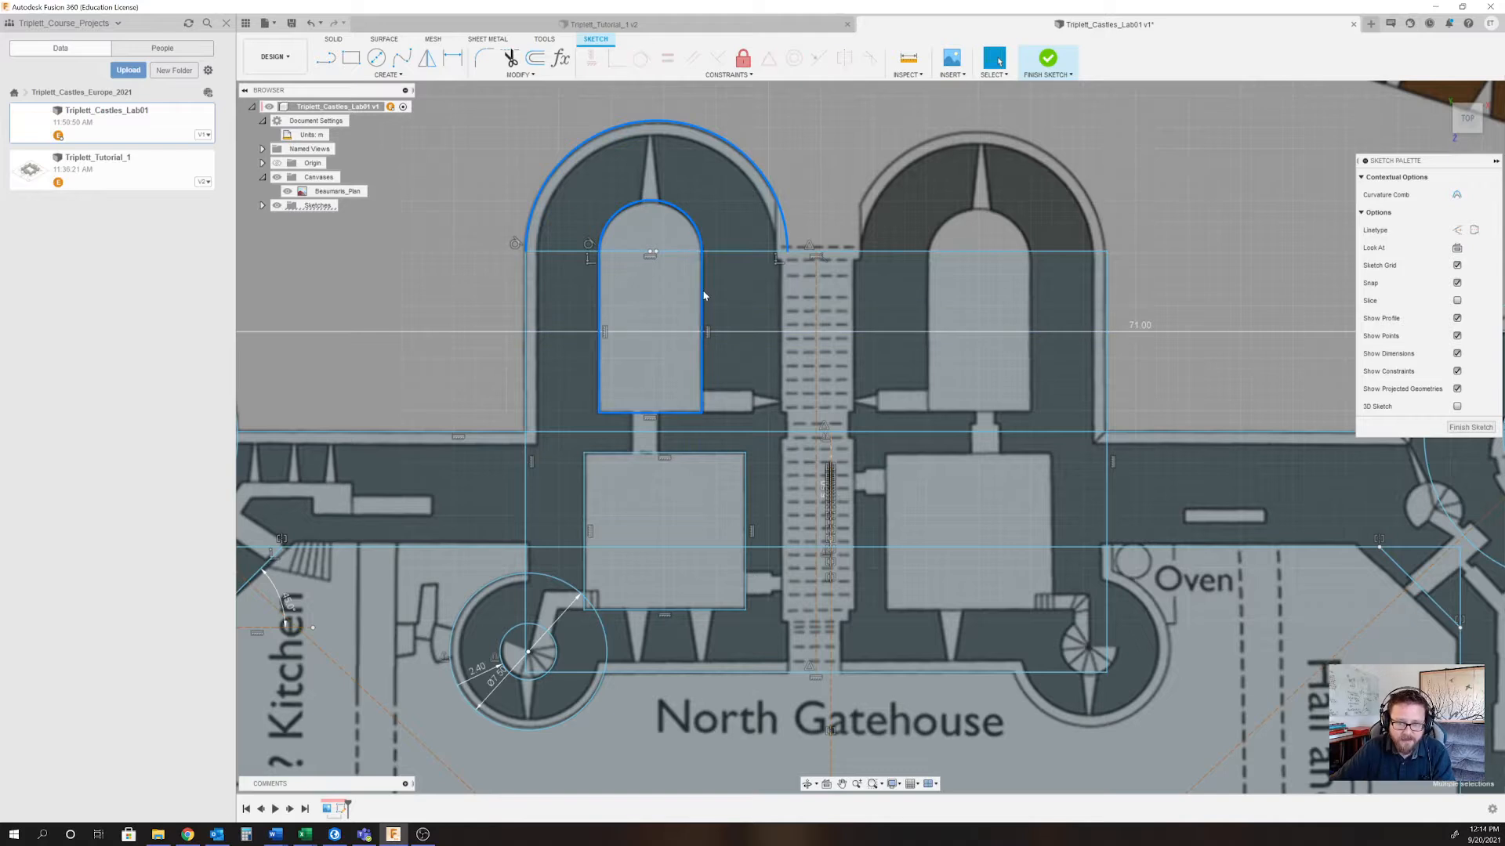
double_click(588, 492, "shift")
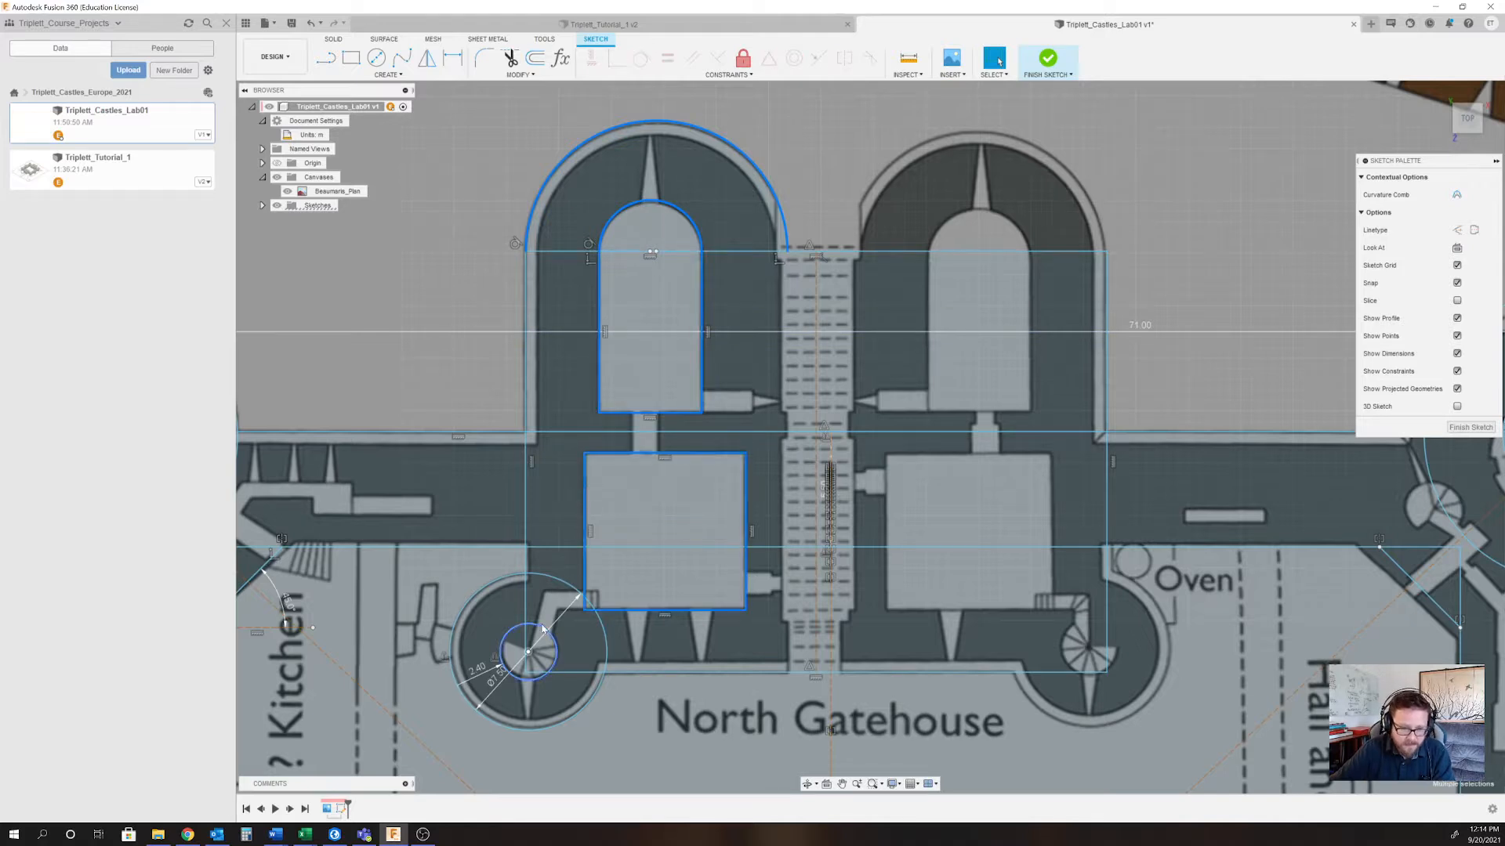
left_click(489, 587, "shift")
left_click(514, 636, "shift")
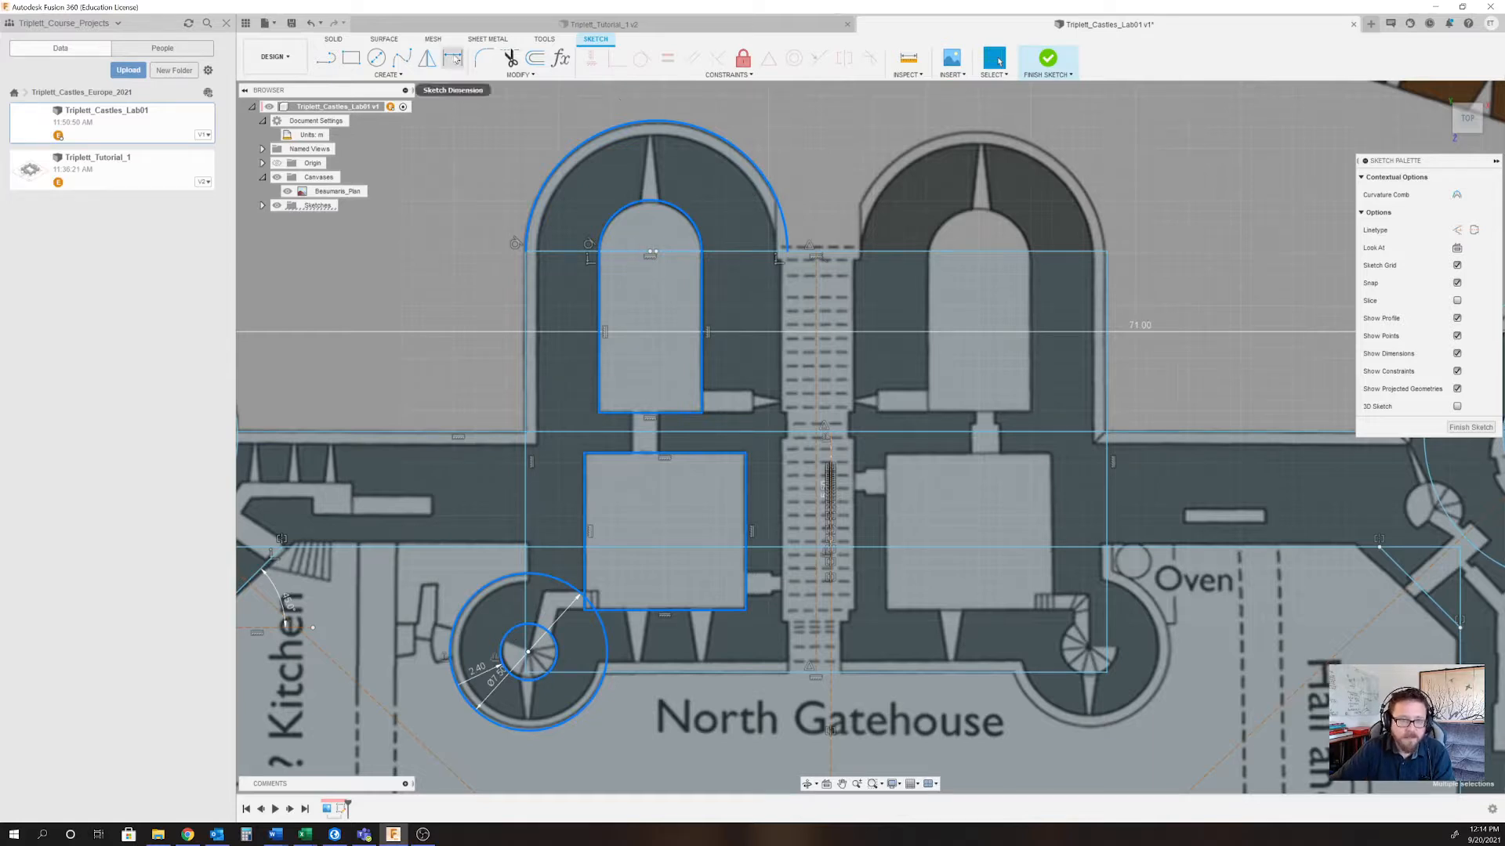
left_click(427, 57)
left_click(1423, 196)
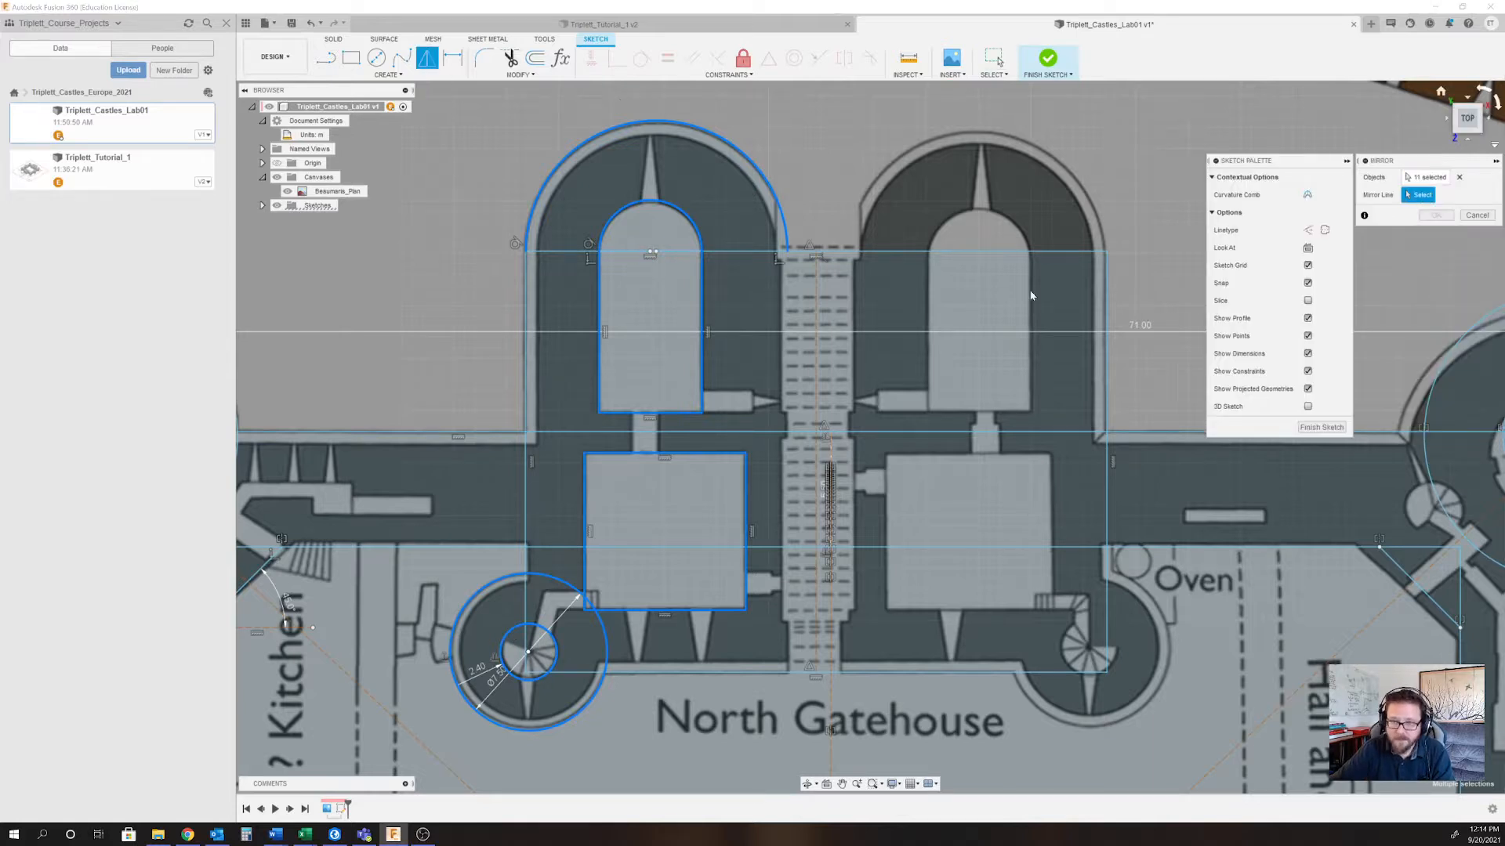
left_click(815, 302)
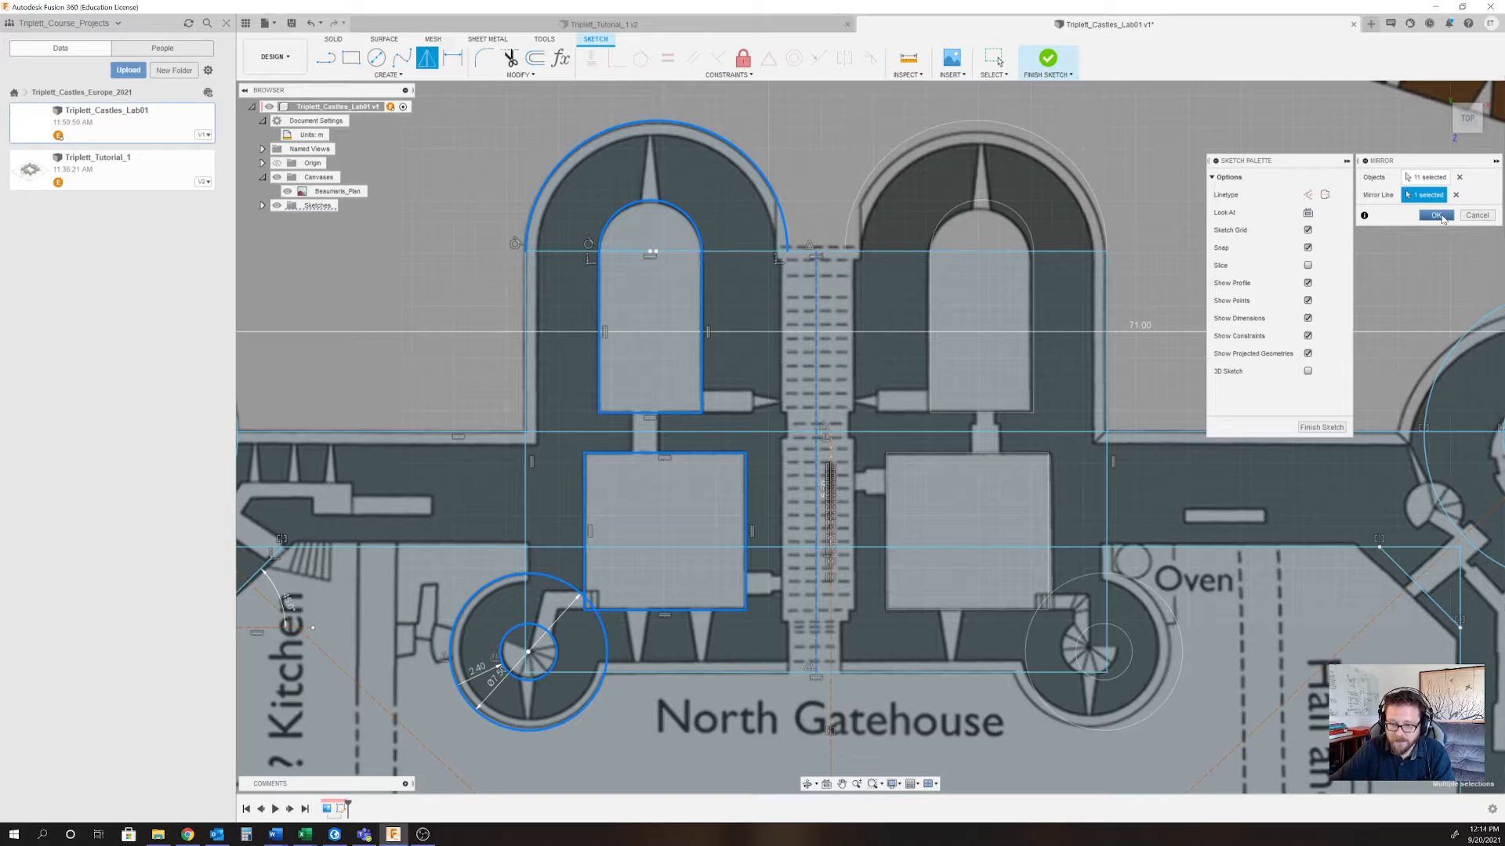
left_click(1436, 215)
Examine the mirrored North Gatehouse geometry against the plan and compare its layout with the South Gatehouse.
scroll(1097, 482, "down", 3)
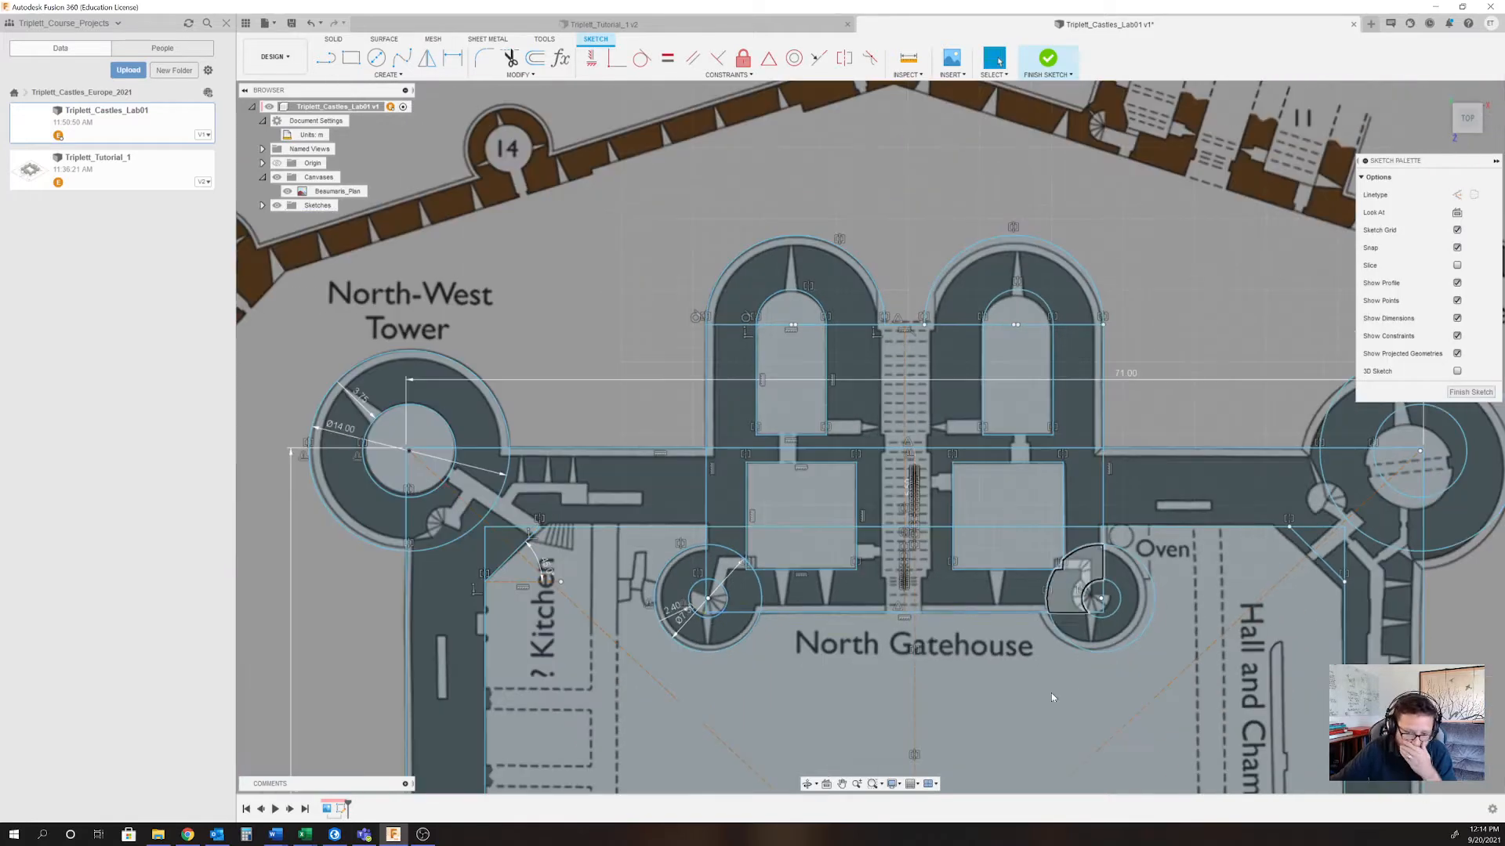
scroll(1021, 578, "down", 3)
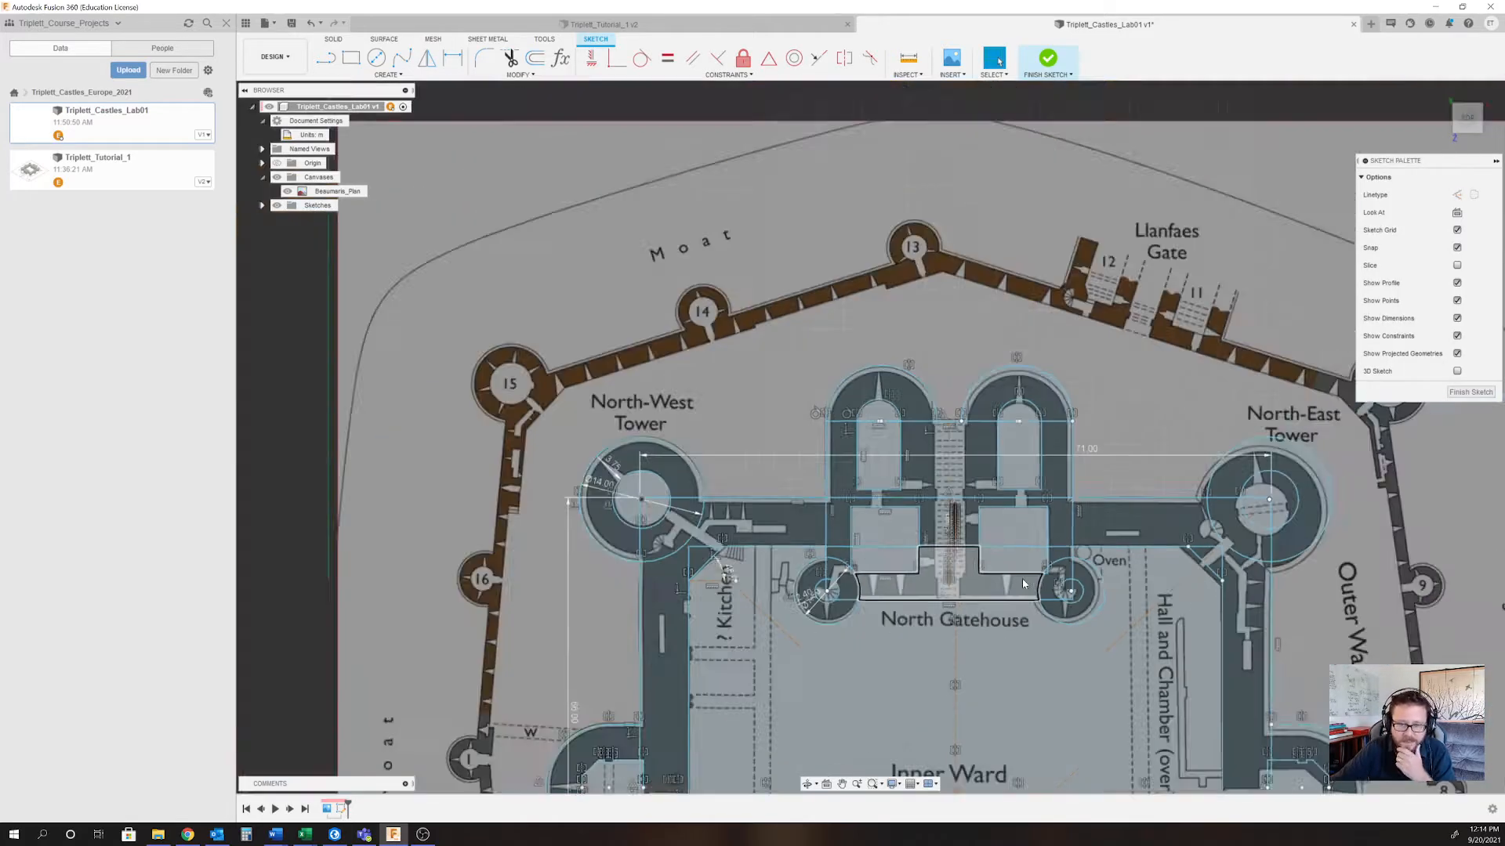
scroll(1031, 592, "up", 4)
scroll(1031, 591, "up", 2)
scroll(1012, 466, "down", 8)
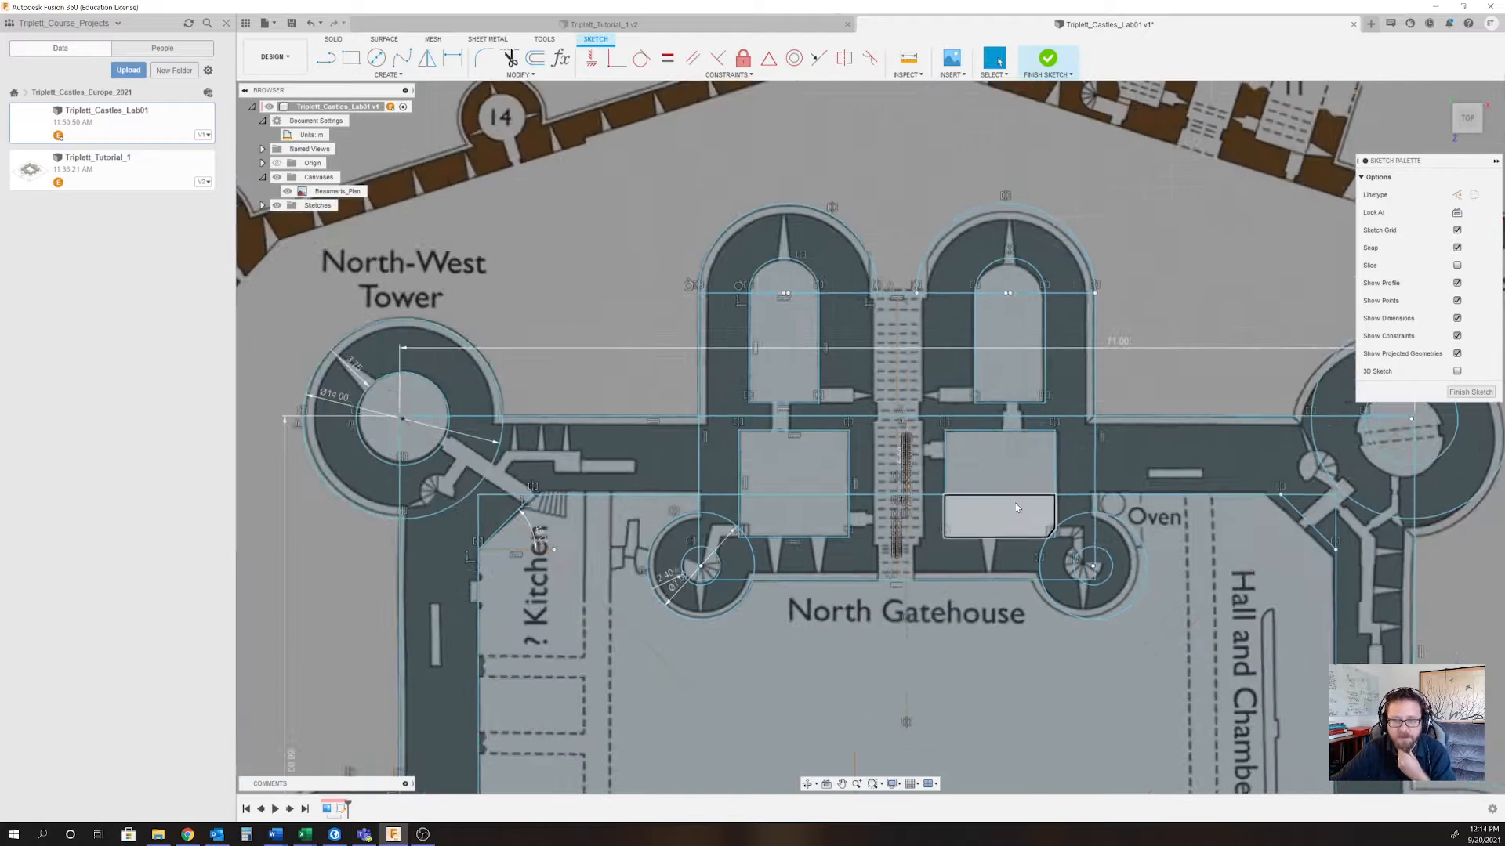
scroll(914, 399, "down", 5)
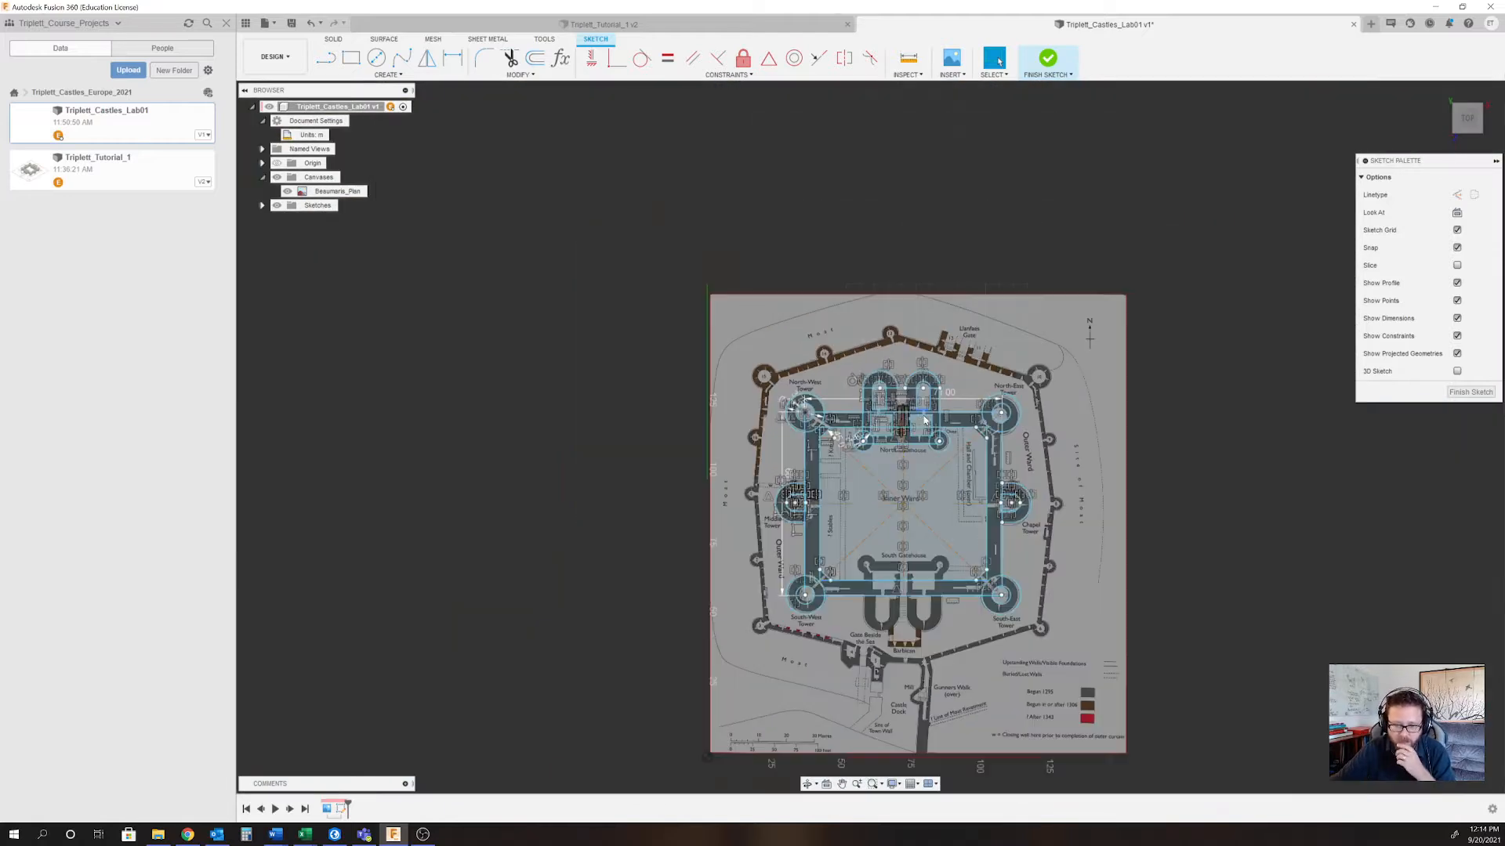
scroll(903, 566, "up", 3)
scroll(904, 563, "up", 2)
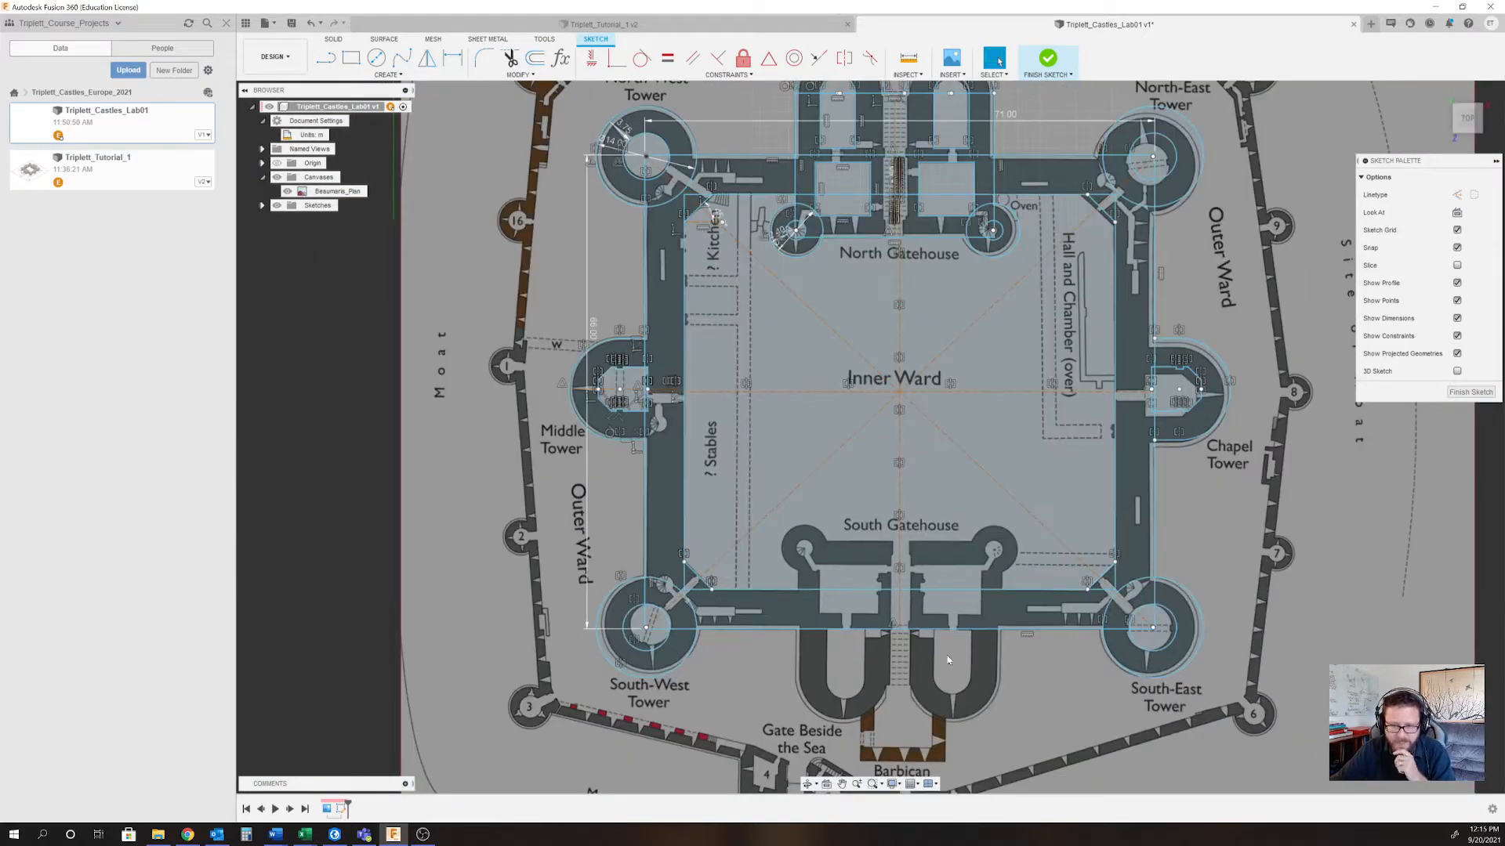
scroll(948, 660, "down", 3)
scroll(861, 408, "up", 5)
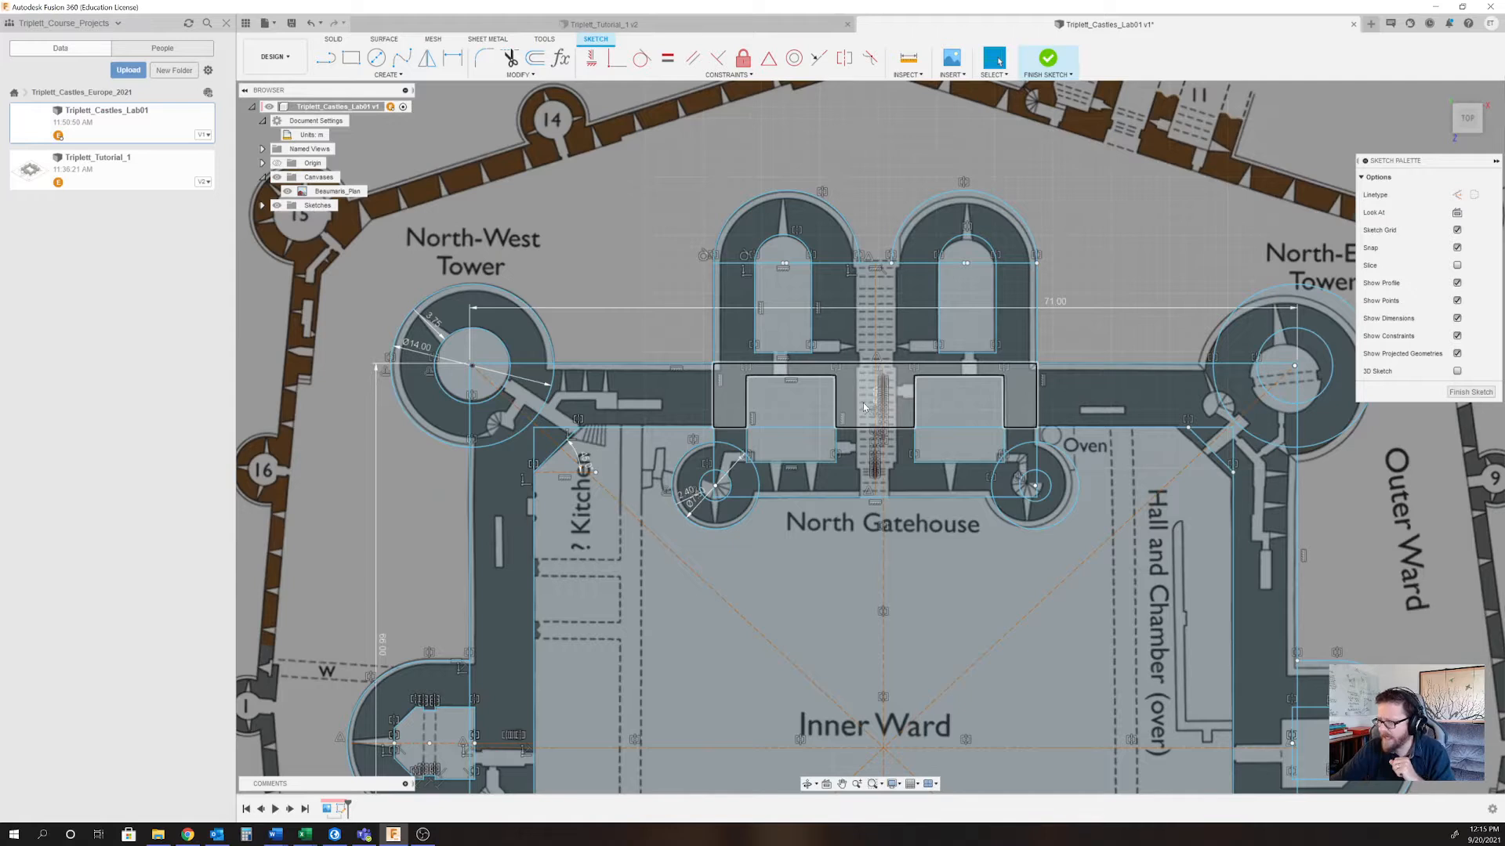
scroll(828, 233, "up", 2)
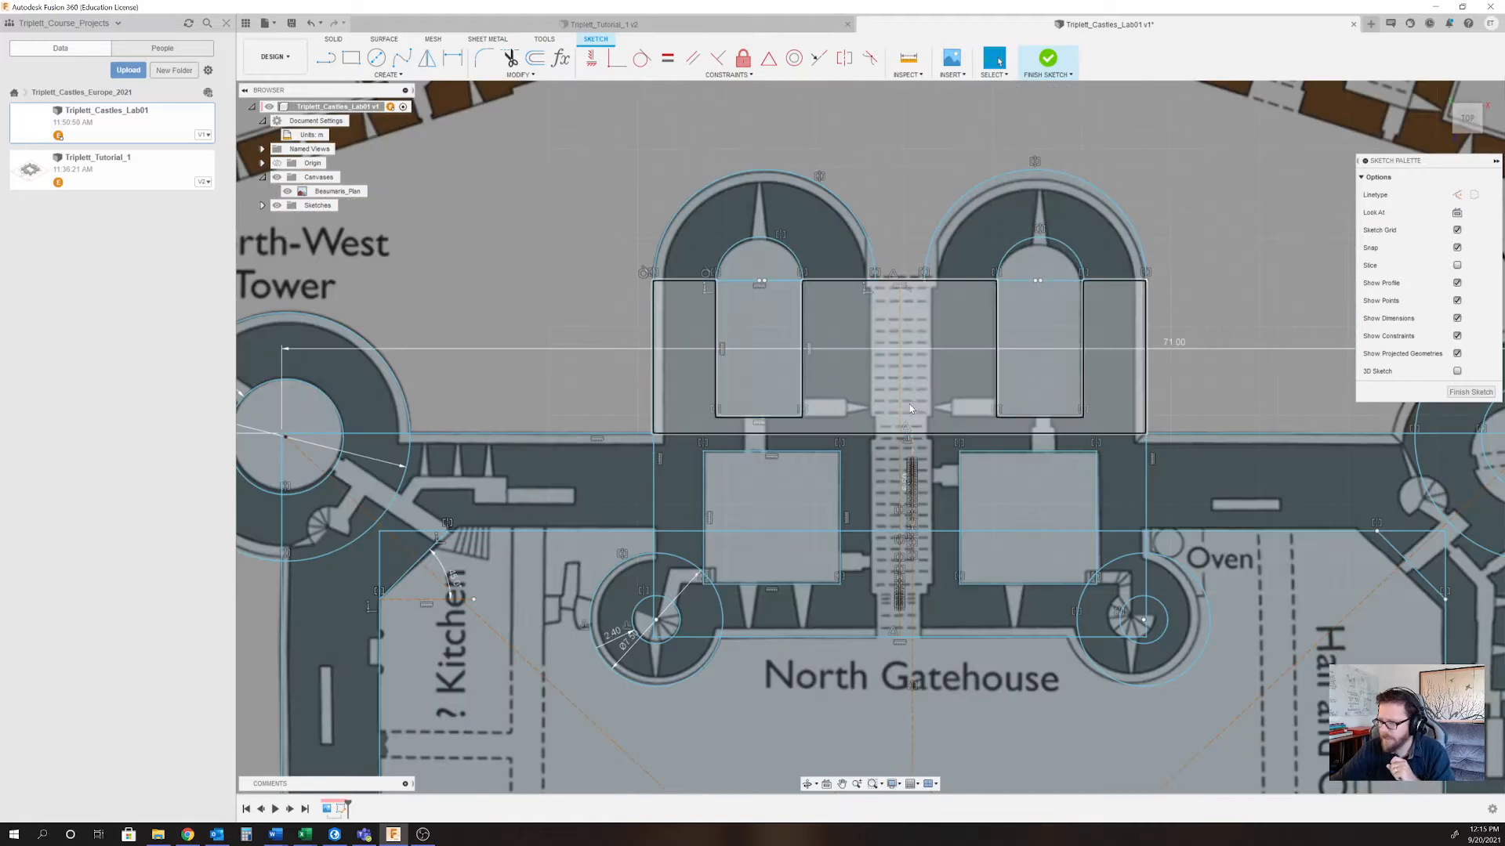
scroll(878, 218, "down", 3)
scroll(1004, 589, "down", 4)
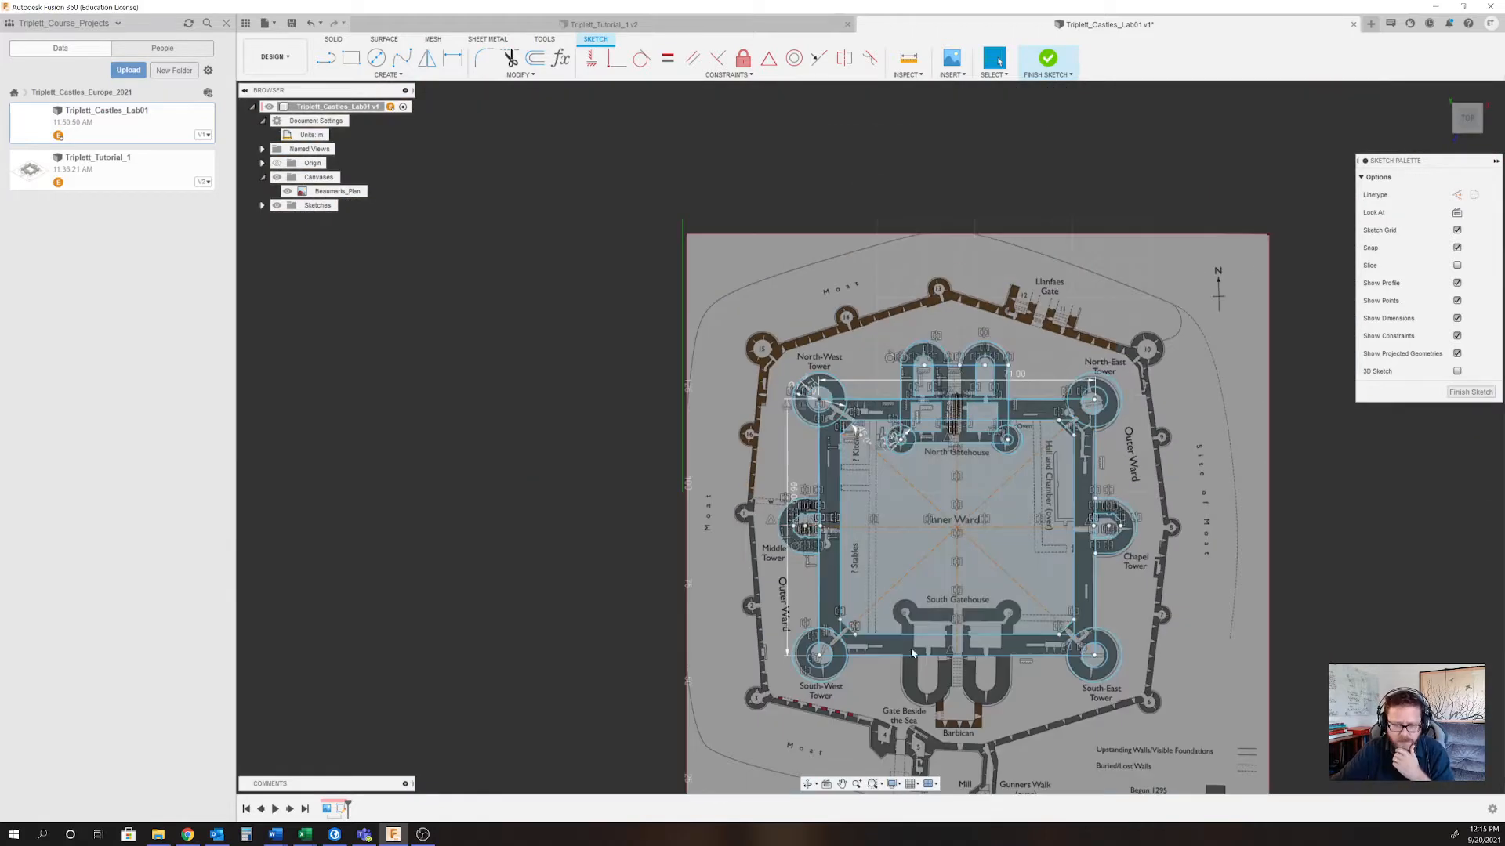
scroll(950, 705, "up", 2)
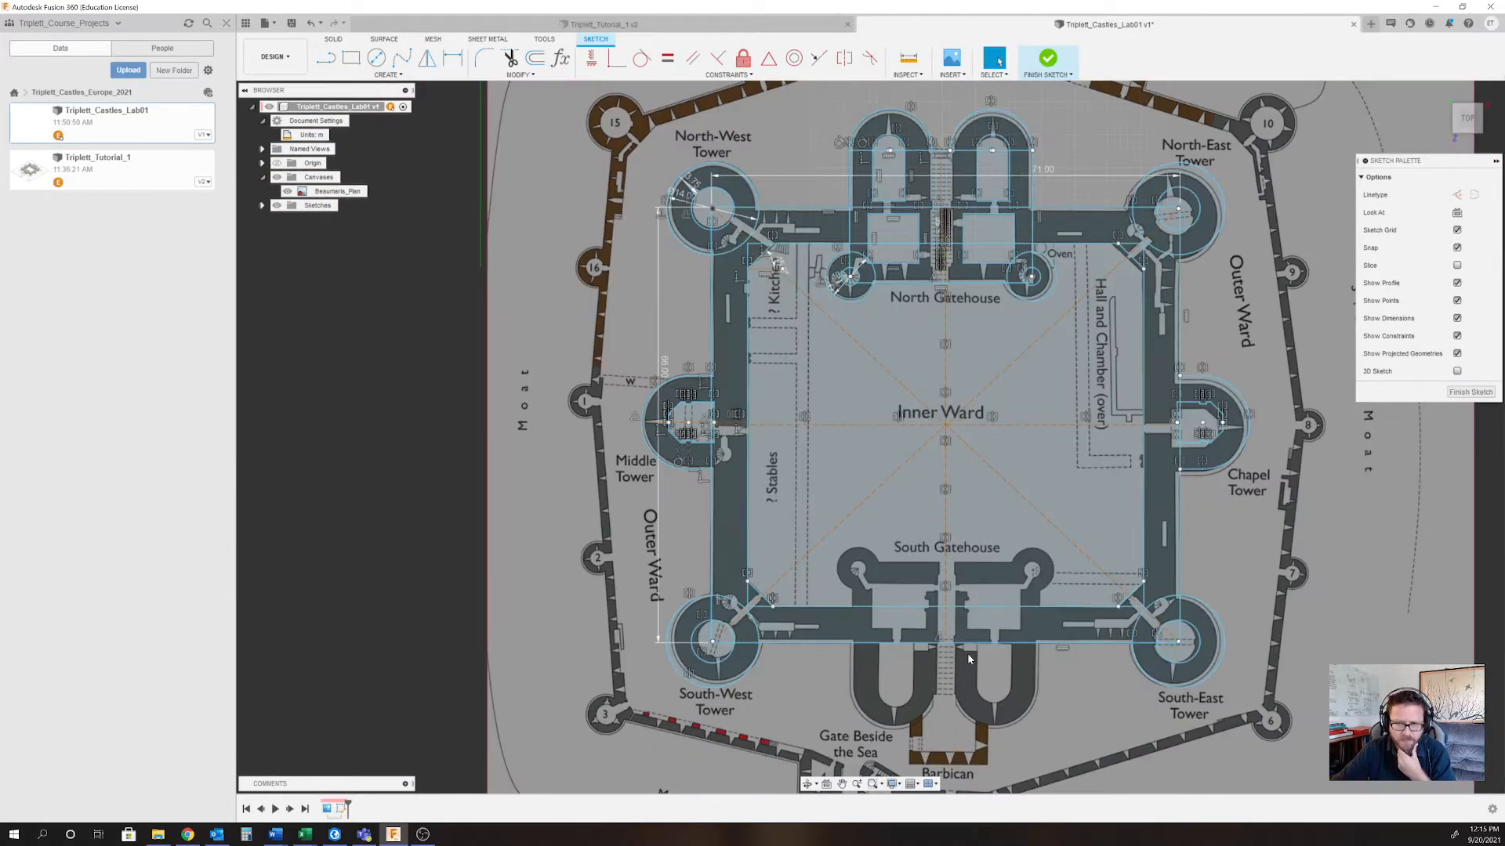
Draw a rectangle about 28 m by 19 m over the South Gatehouse, from its west stair turret to the start of the east tower's rounding.
scroll(1046, 688, "up", 6)
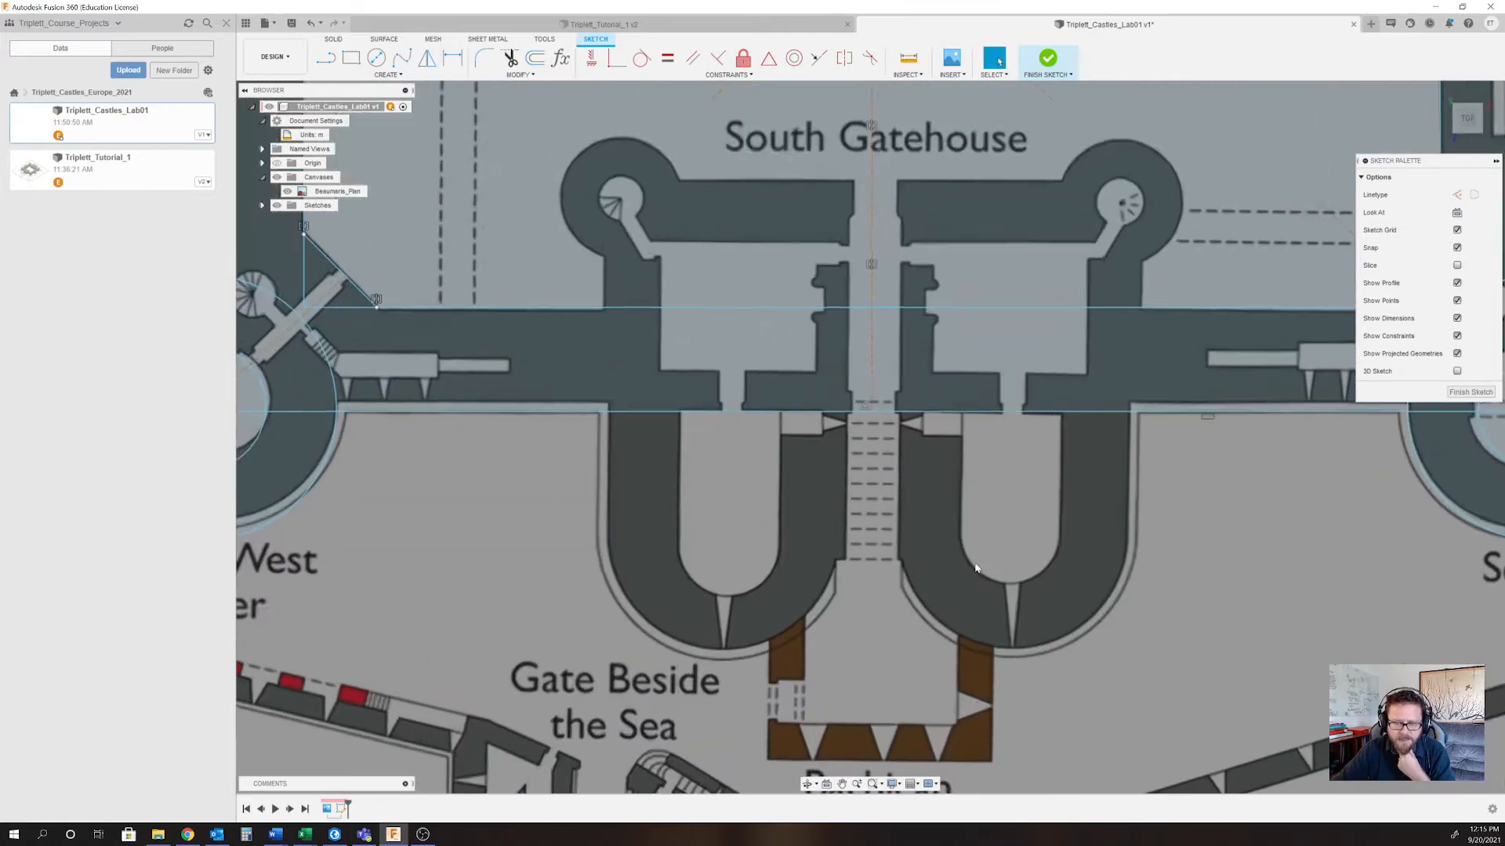
middle_click_drag(975, 568, 935, 658)
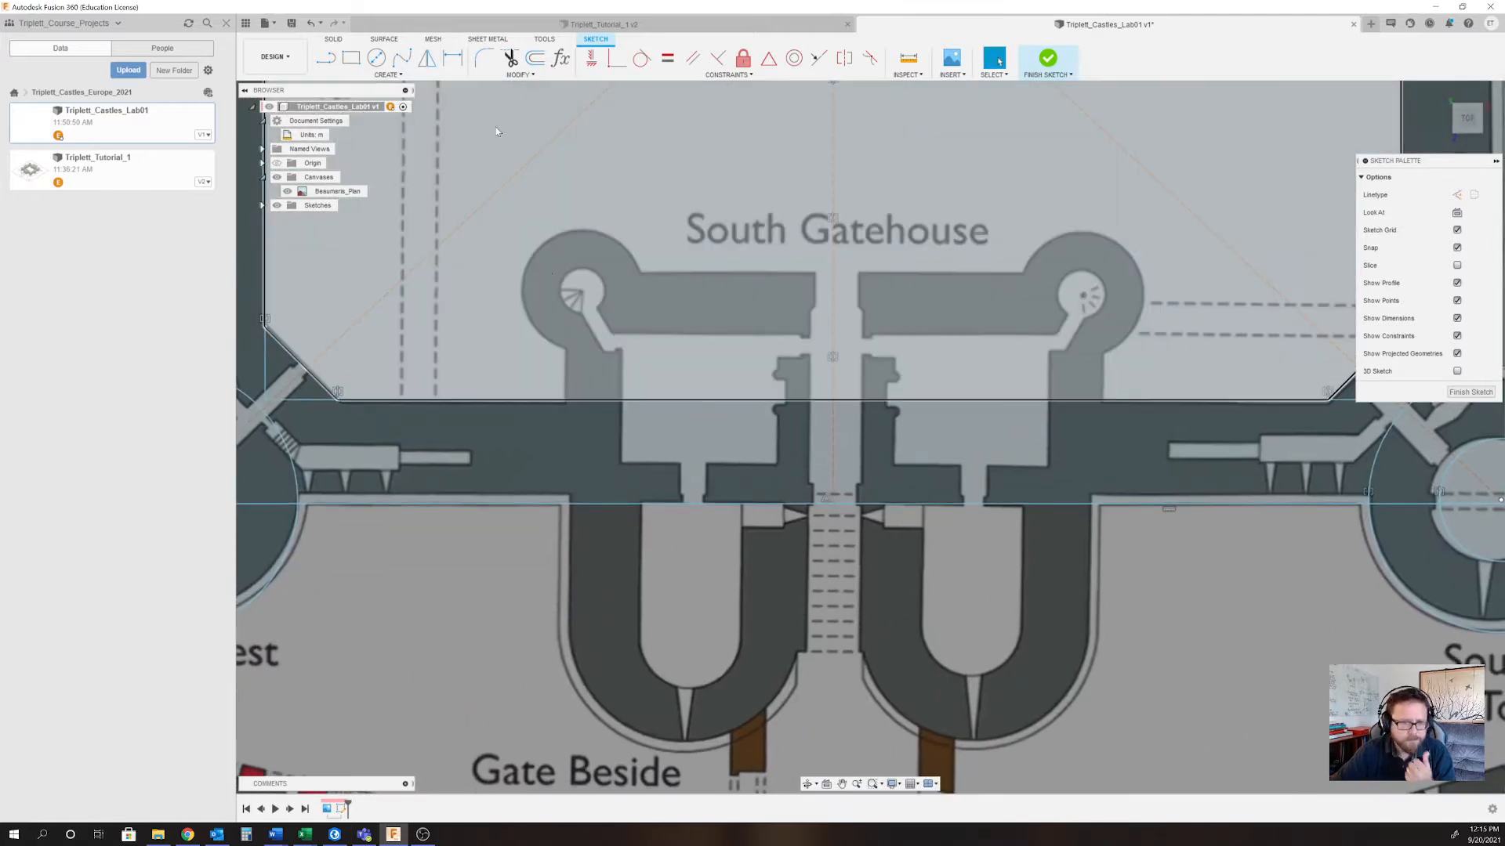
key("r")
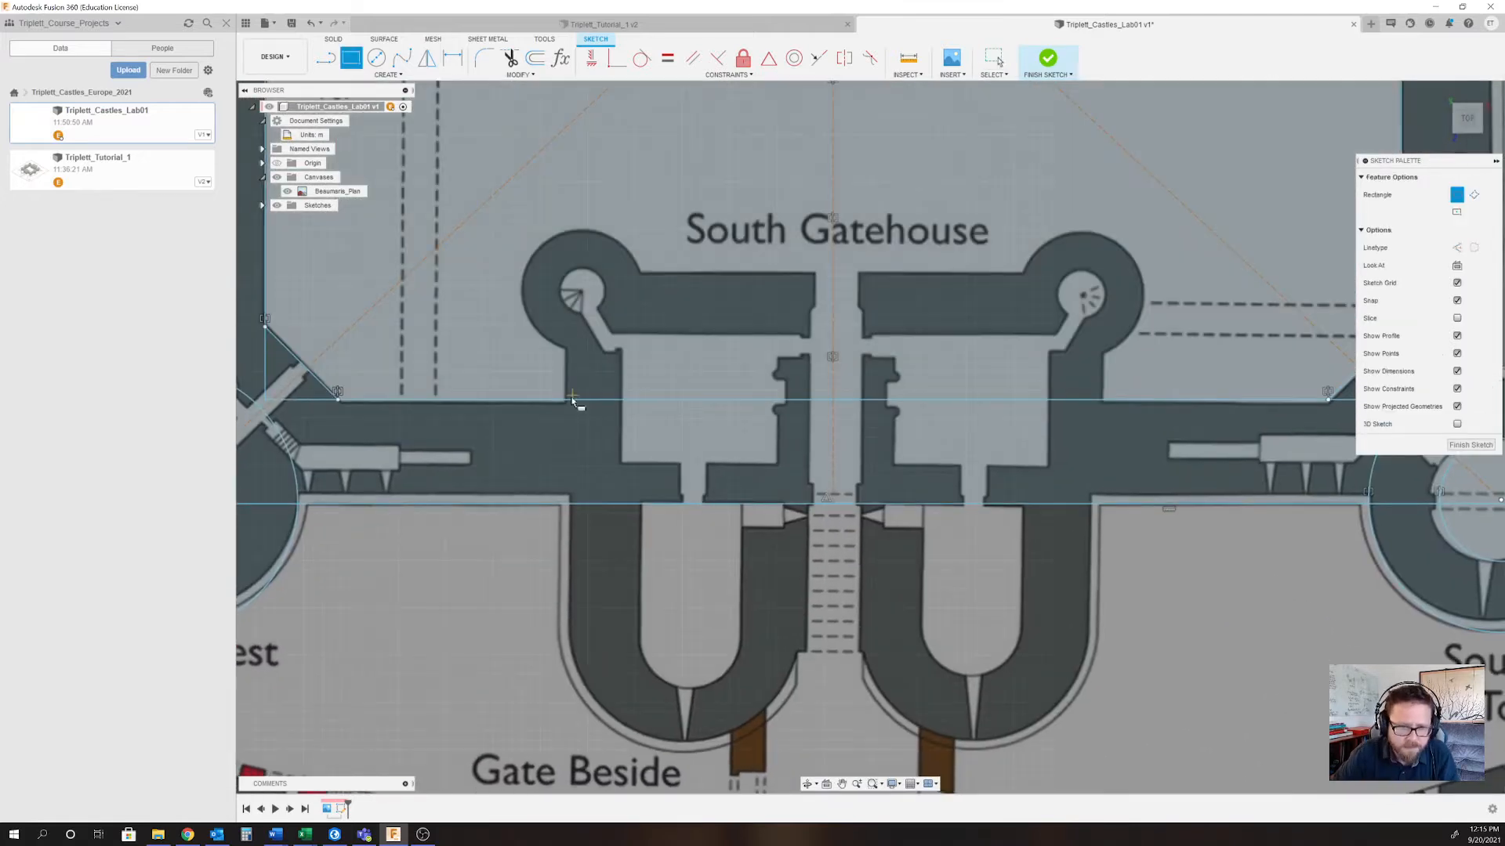
scroll(565, 268, "up", 1)
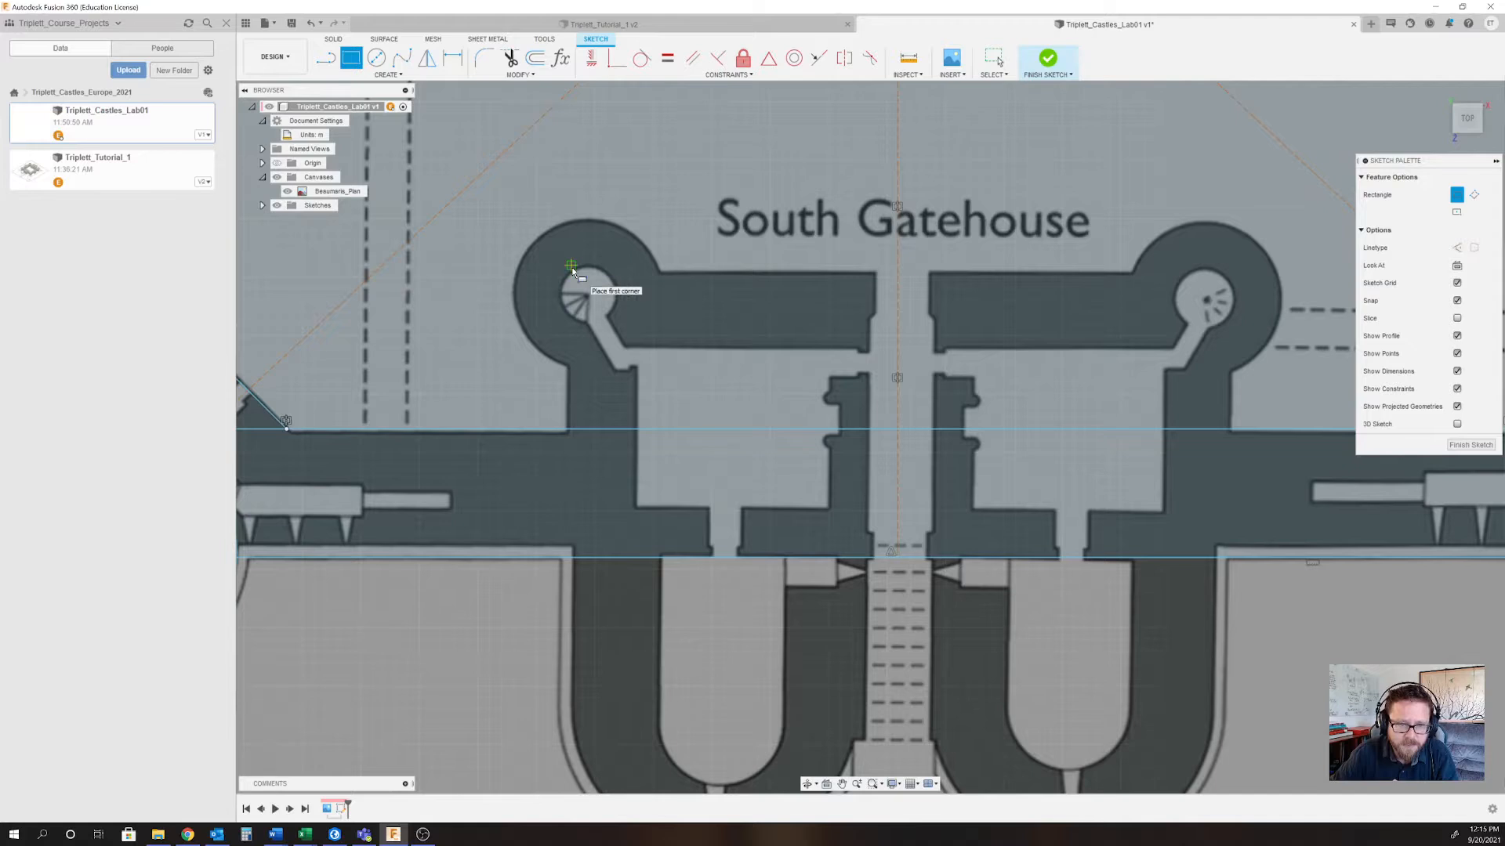
scroll(573, 271, "up", 3)
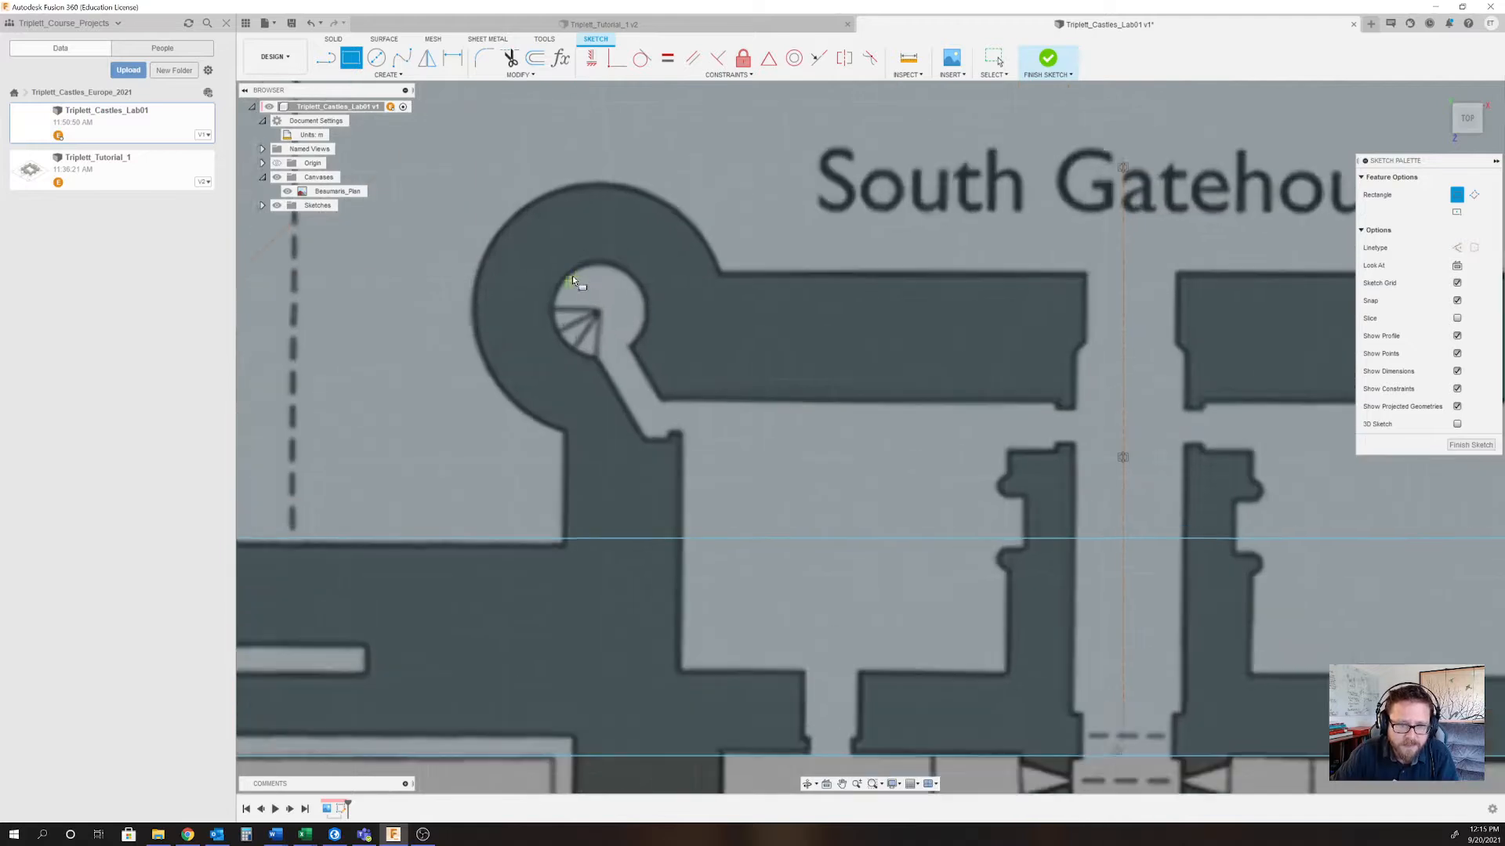
scroll(569, 270, "up", 2)
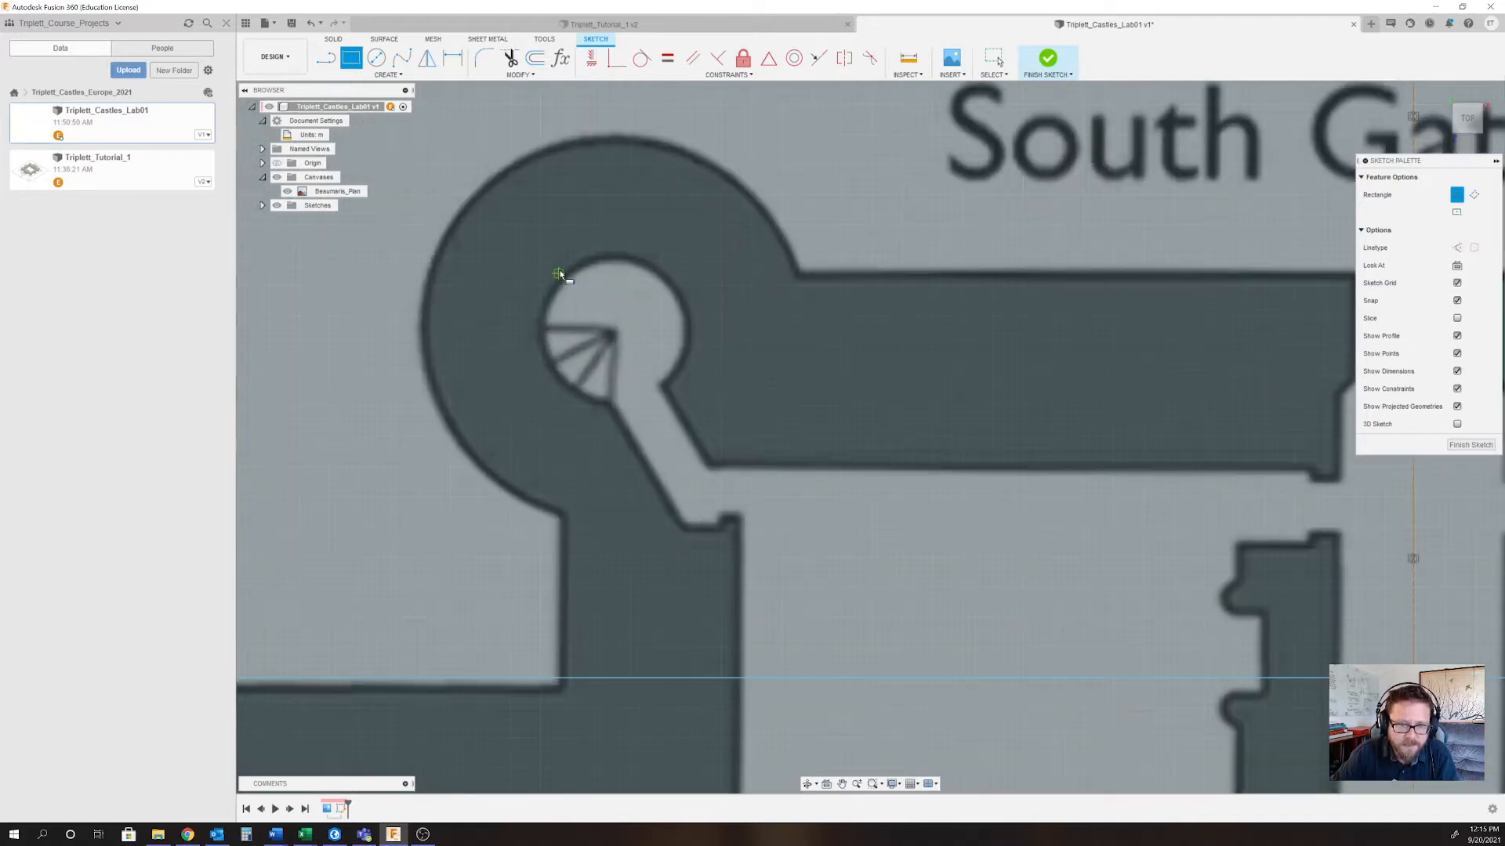
scroll(561, 267, "down", 3)
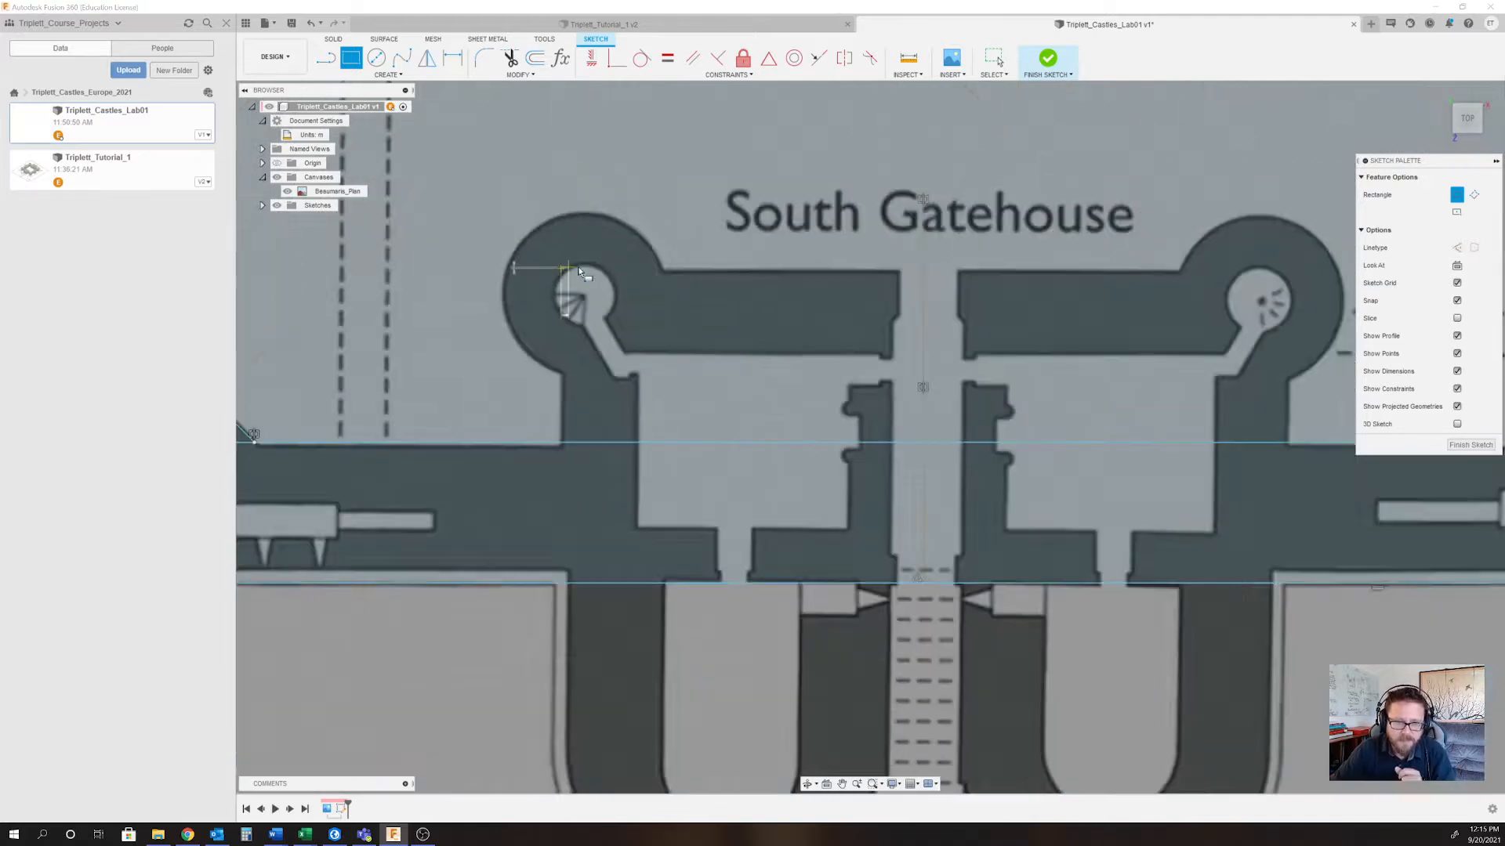
scroll(580, 272, "down", 3)
scroll(842, 463, "up", 4)
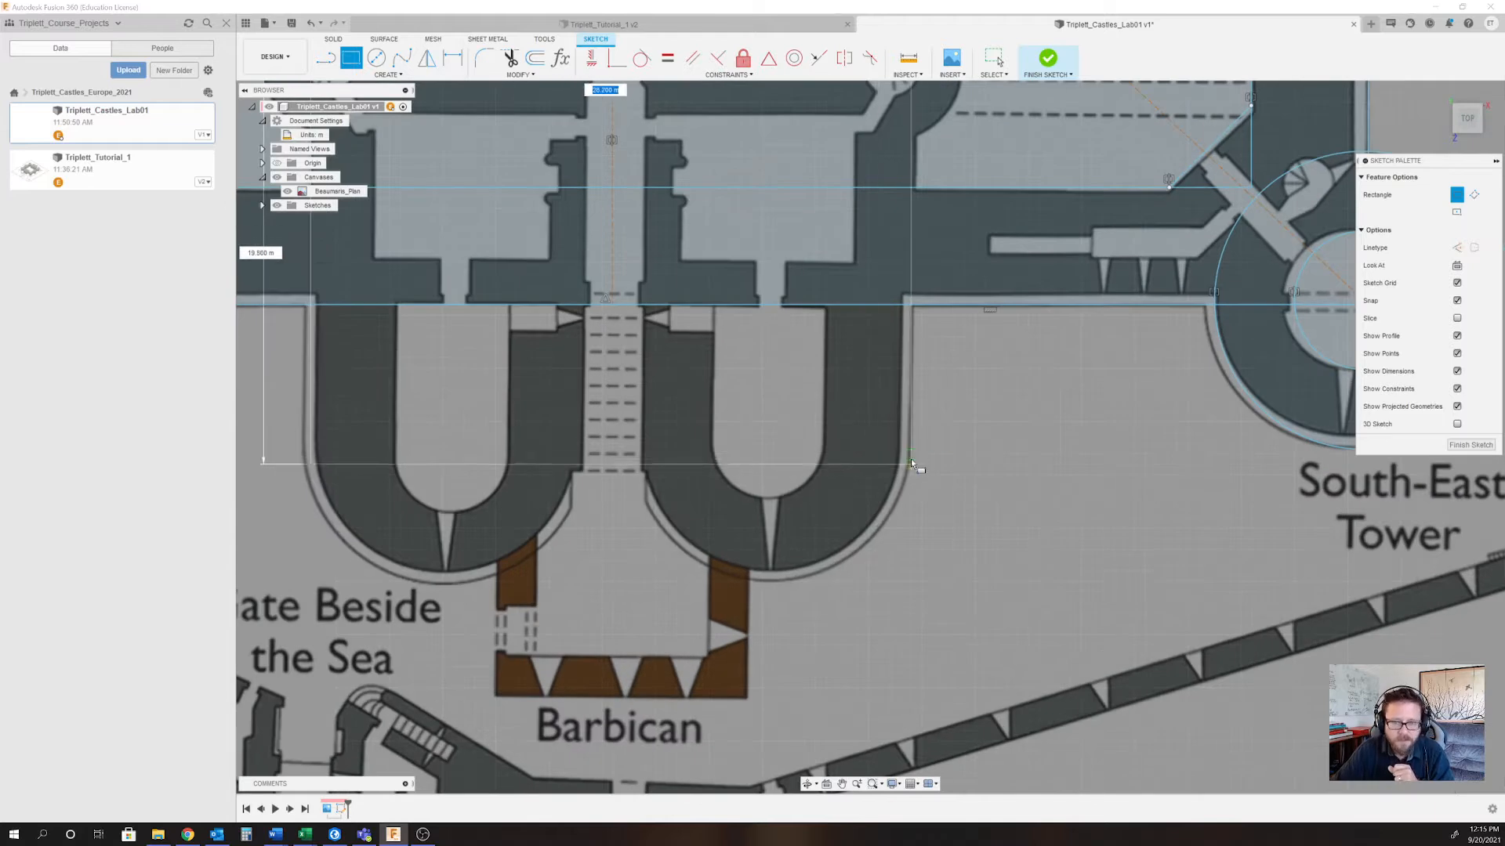
scroll(910, 462, "down", 3)
scroll(912, 463, "up", 1)
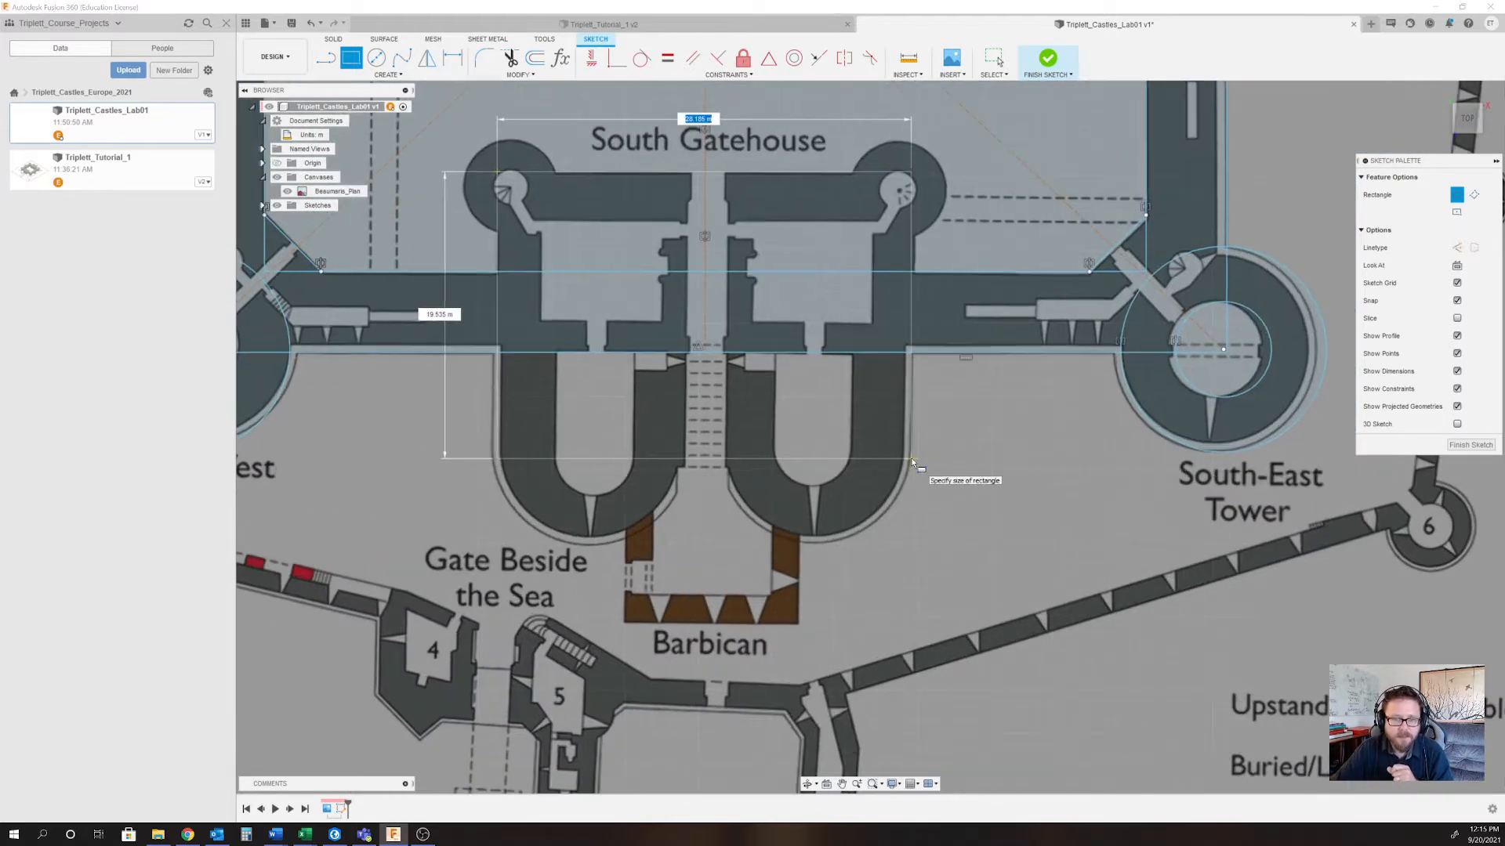
scroll(911, 462, "up", 1)
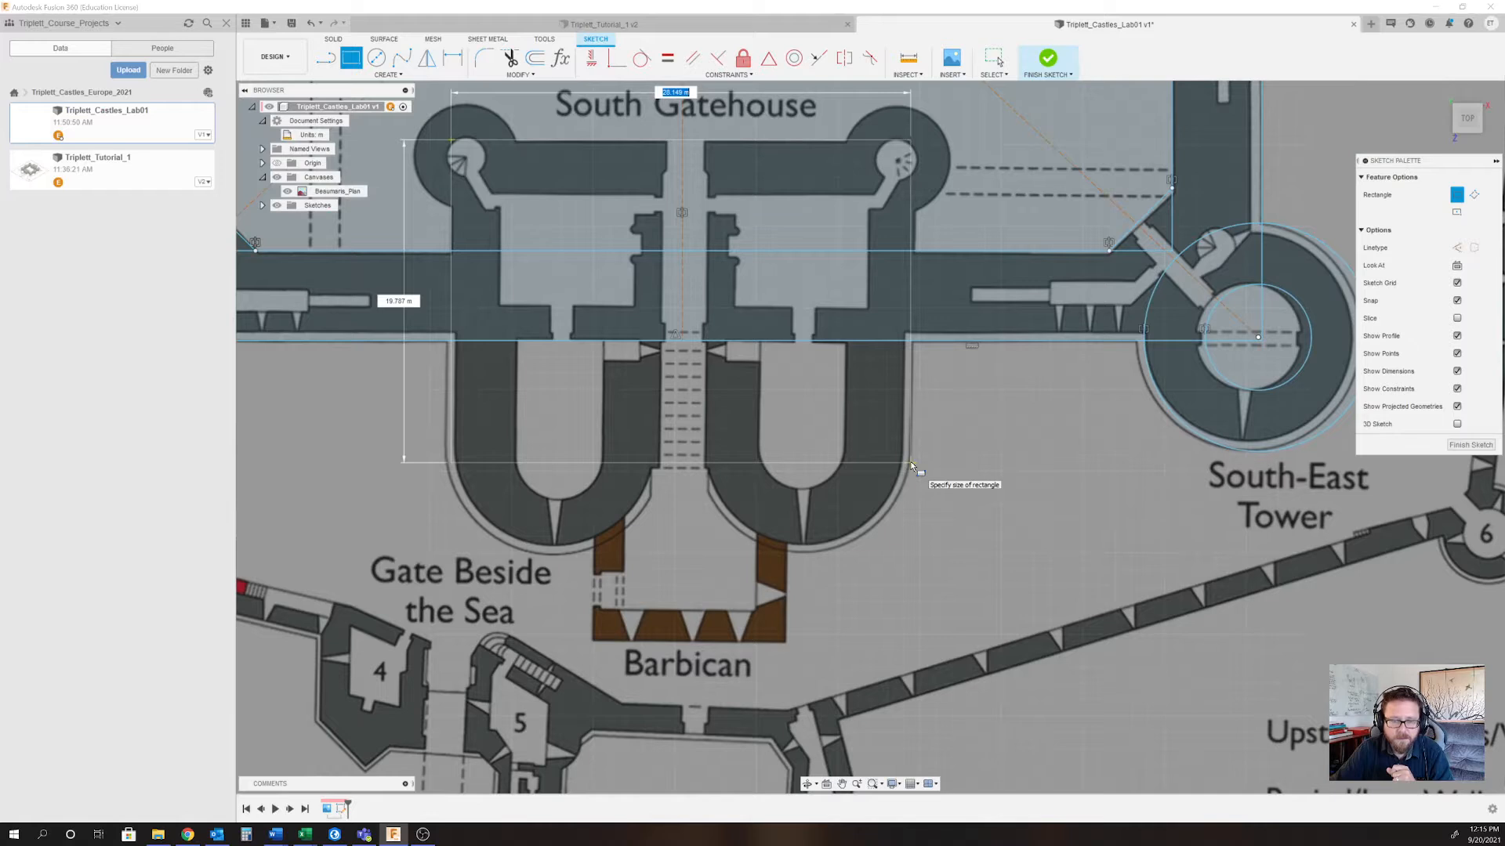
left_click(911, 458)
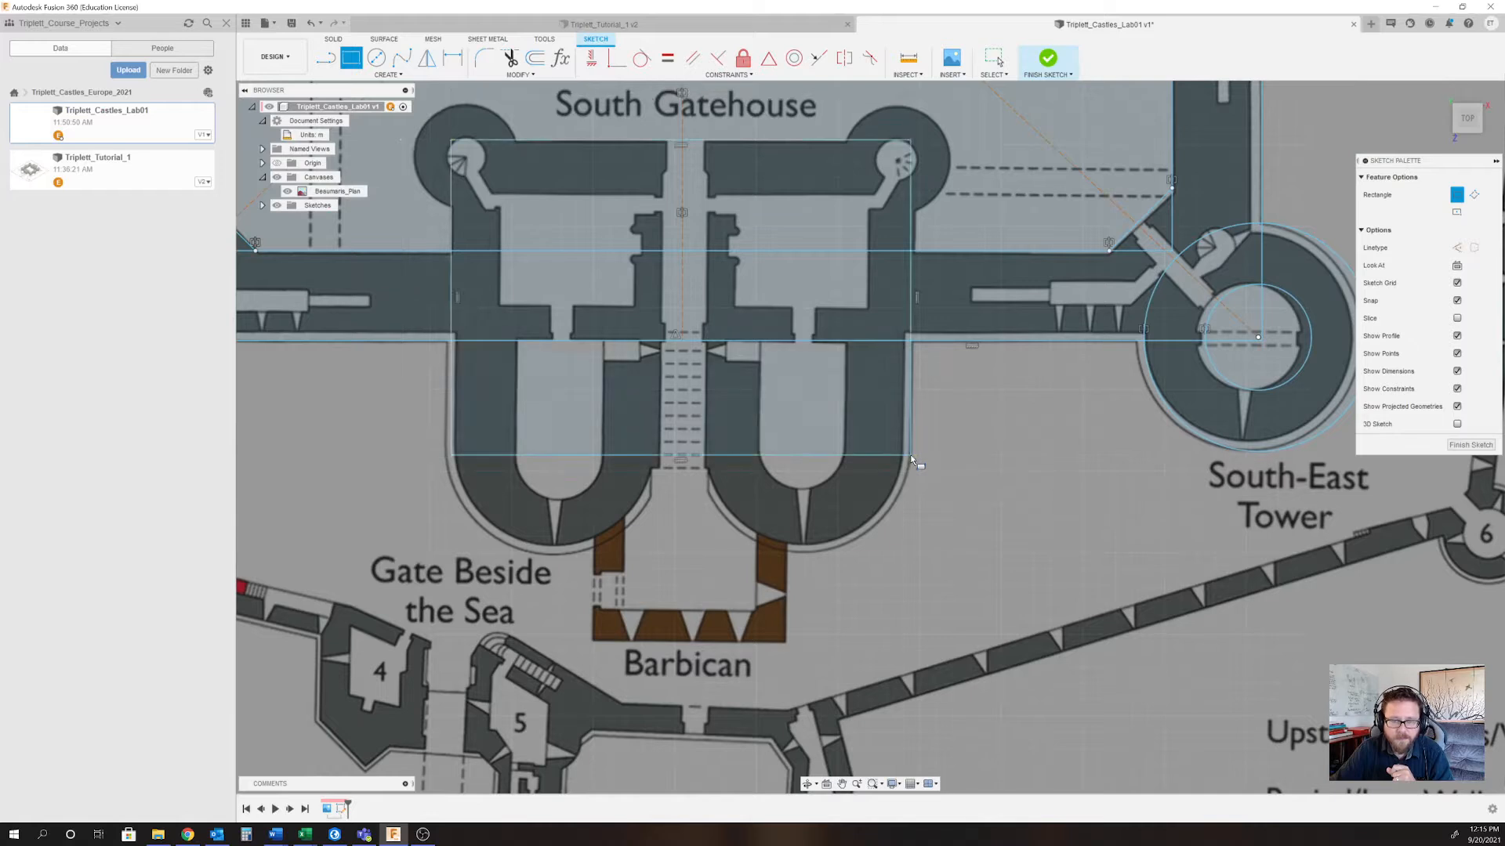
Shift the South Gatehouse rectangle's west and east edges slightly outward to match the outer wall lines on the plan.
scroll(912, 458, "down", 4)
scroll(652, 459, "up", 4)
scroll(653, 458, "up", 2)
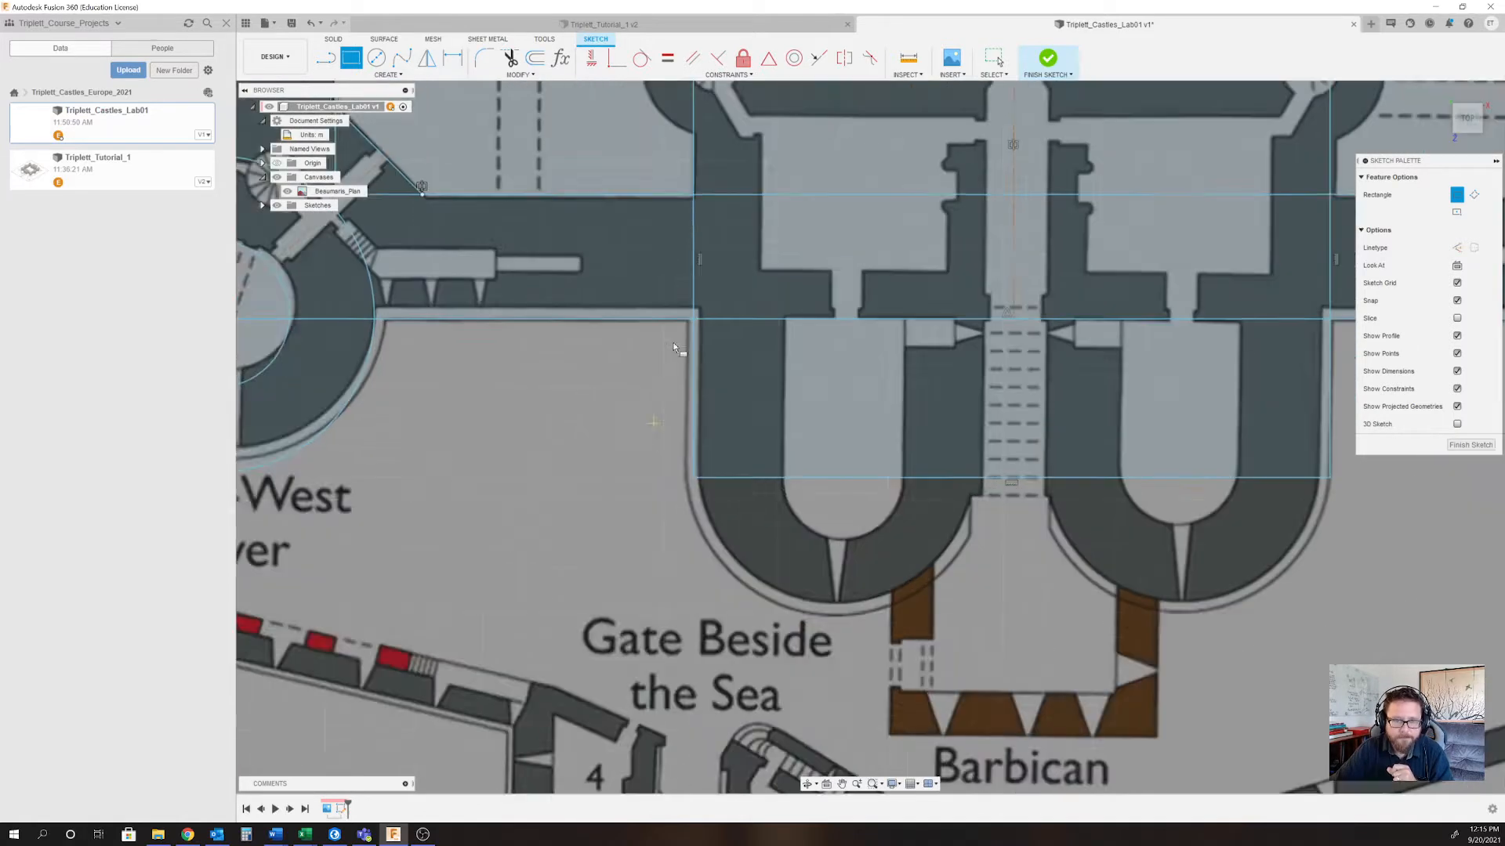
middle_click_drag(679, 350, 573, 491)
scroll(659, 484, "down", 3)
scroll(718, 603, "up", 2)
mouse_move(718, 603)
middle_mouse_down()
mouse_move(623, 487)
mouse_move(695, 604)
mouse_move(845, 709)
middle_mouse_up()
scroll(627, 489, "up", 2)
scroll(710, 574, "up", 1)
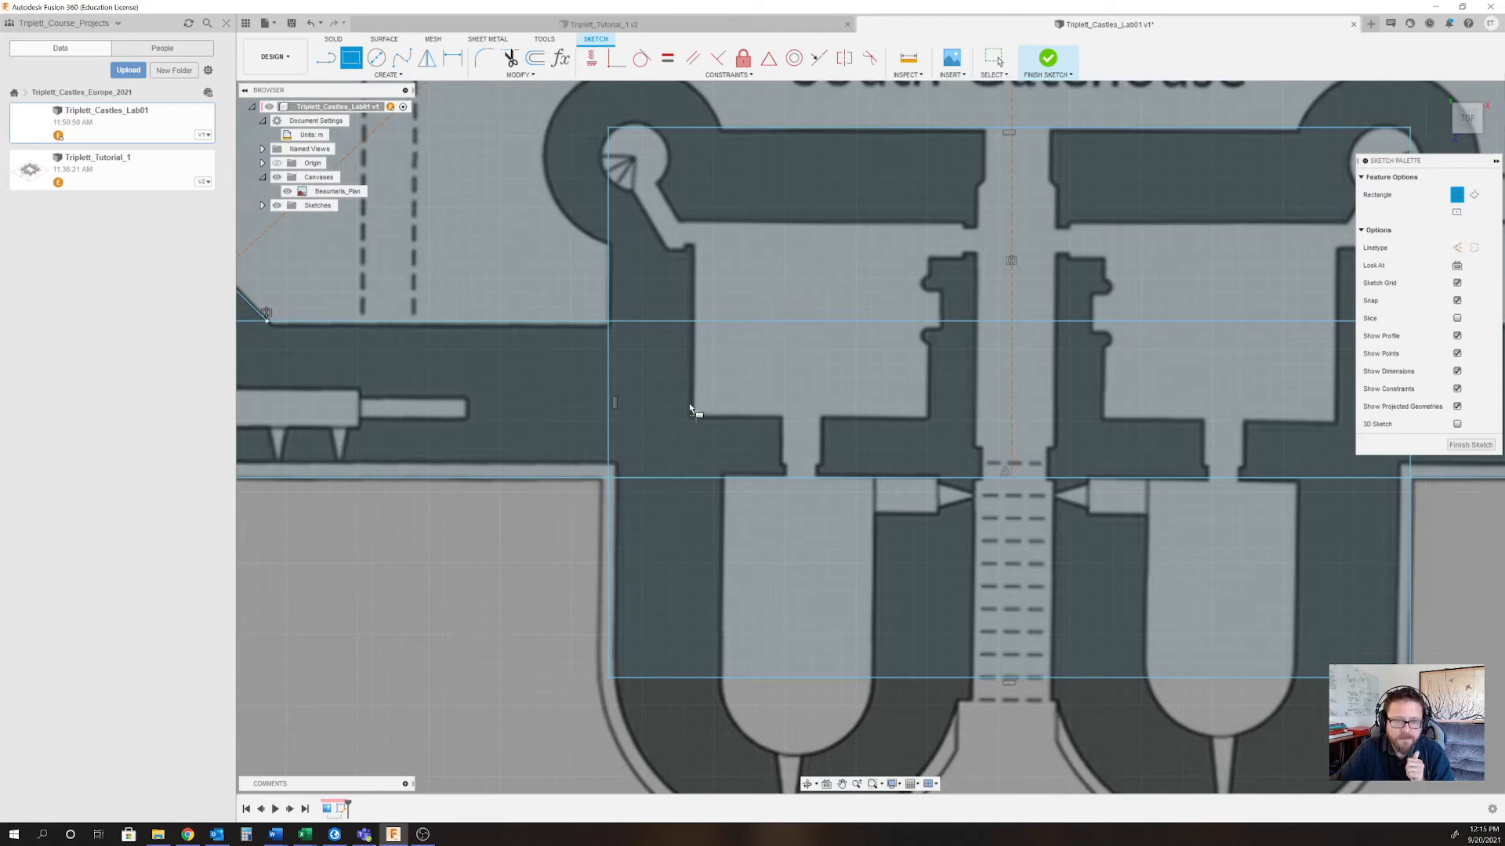
left_click(993, 57)
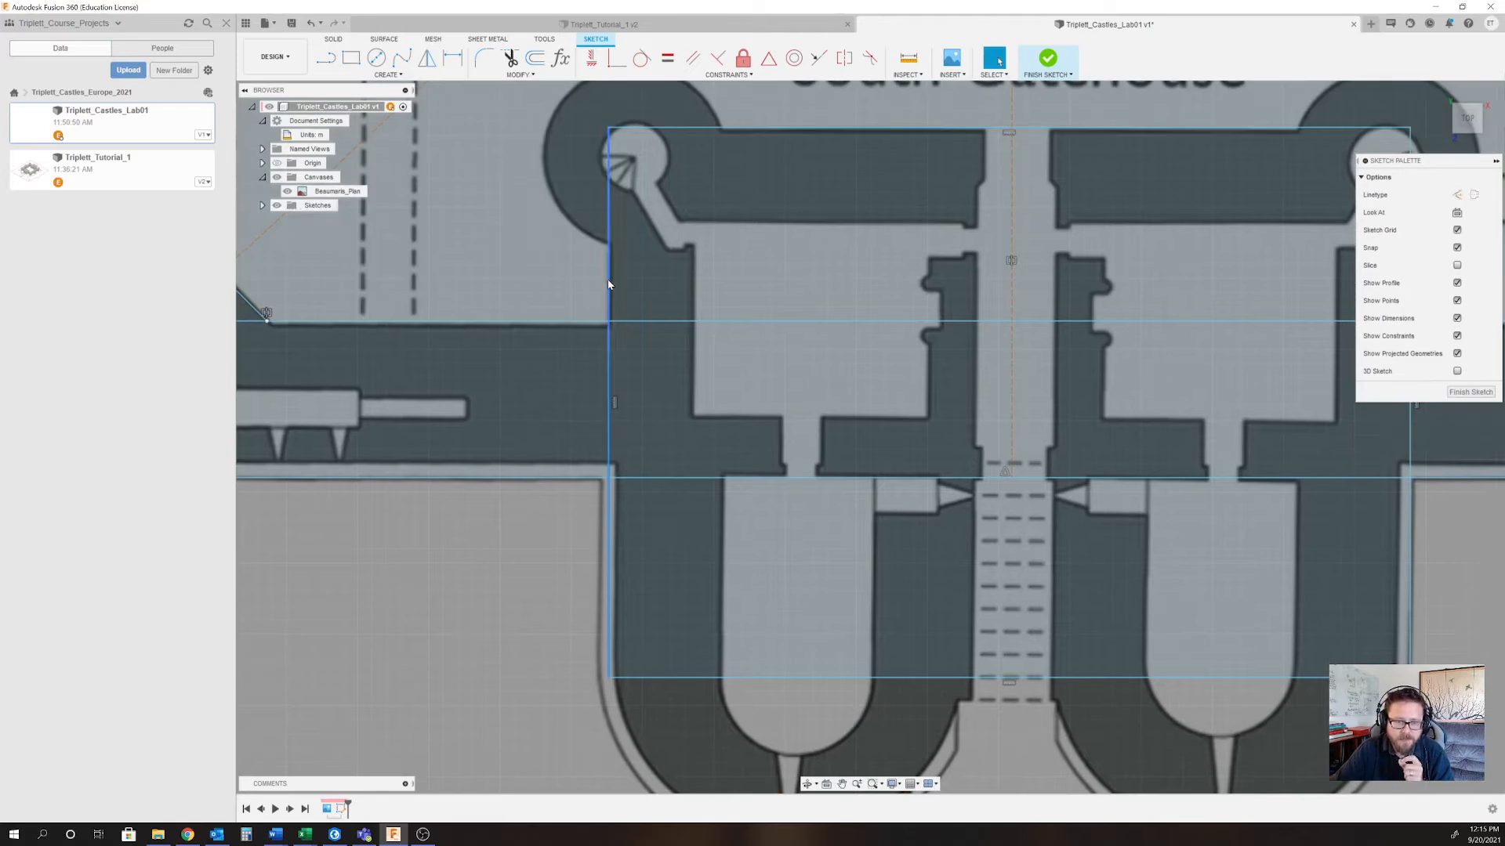
left_click(609, 285)
left_click_drag(609, 284, 601, 288)
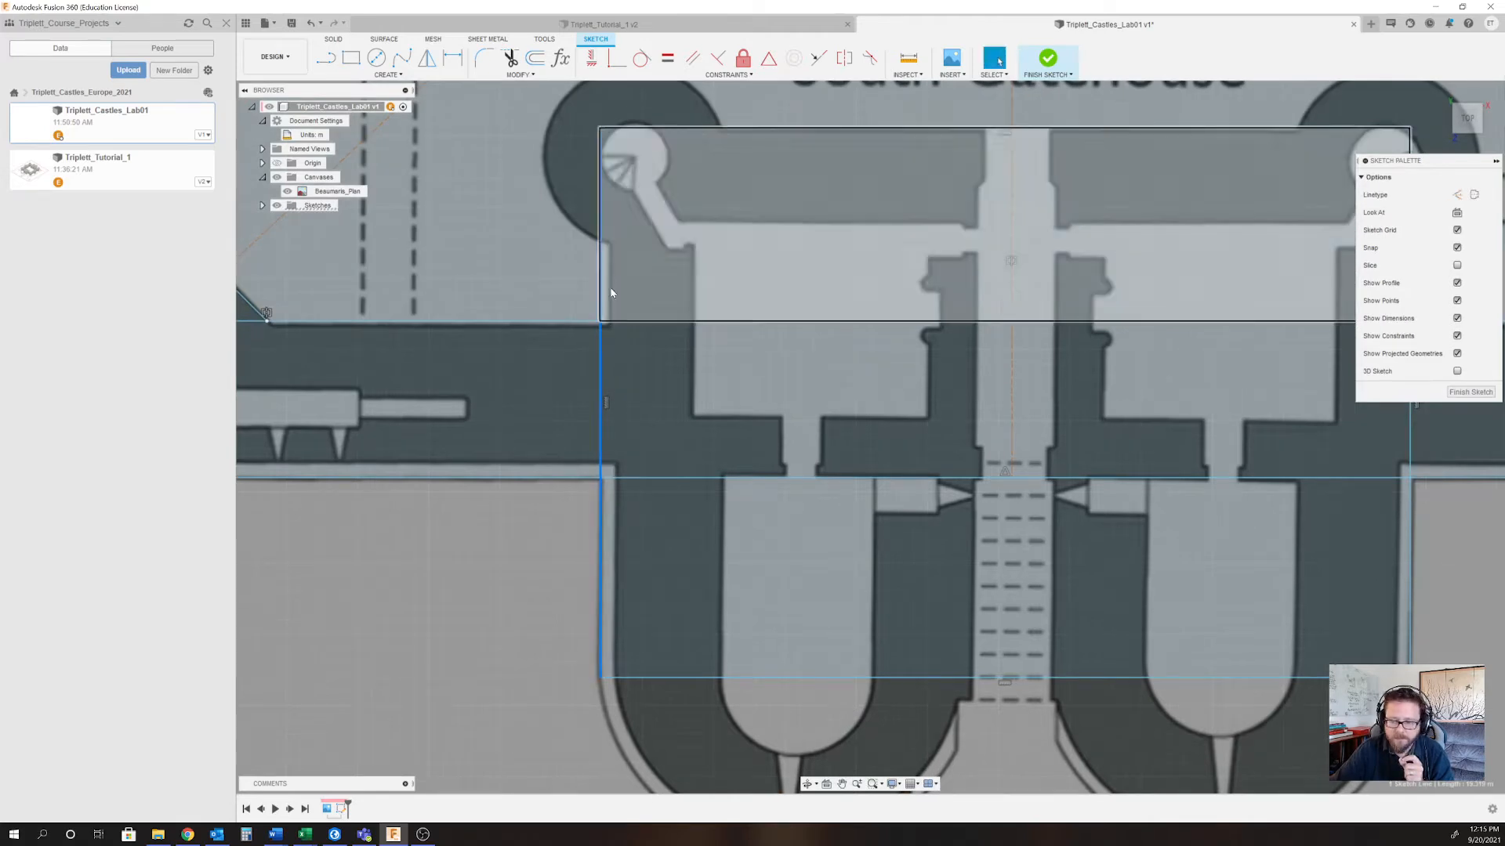
scroll(610, 287, "down", 2)
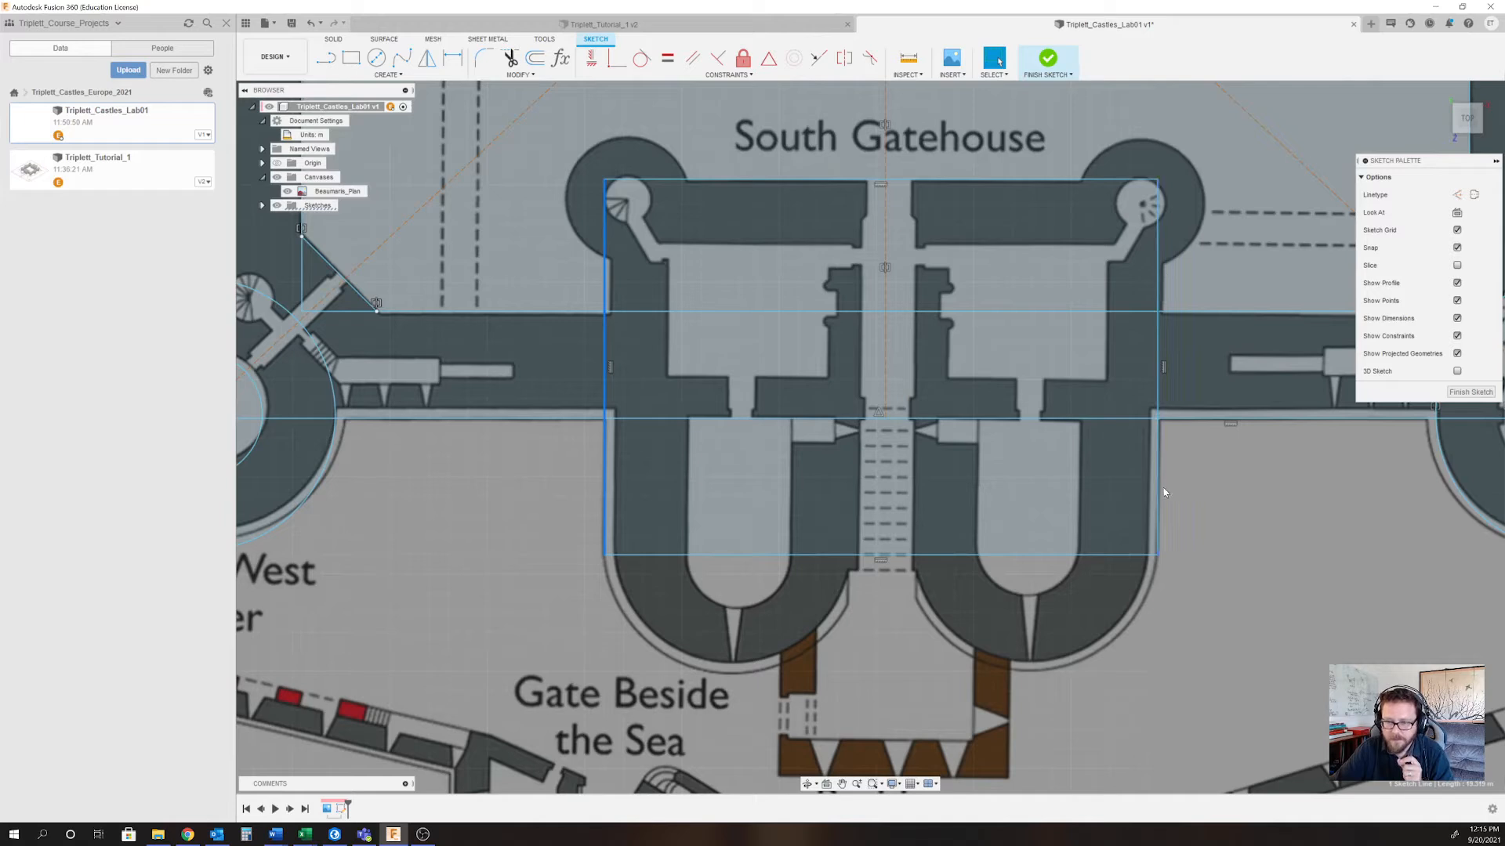
left_click_drag(1160, 490, 1162, 490)
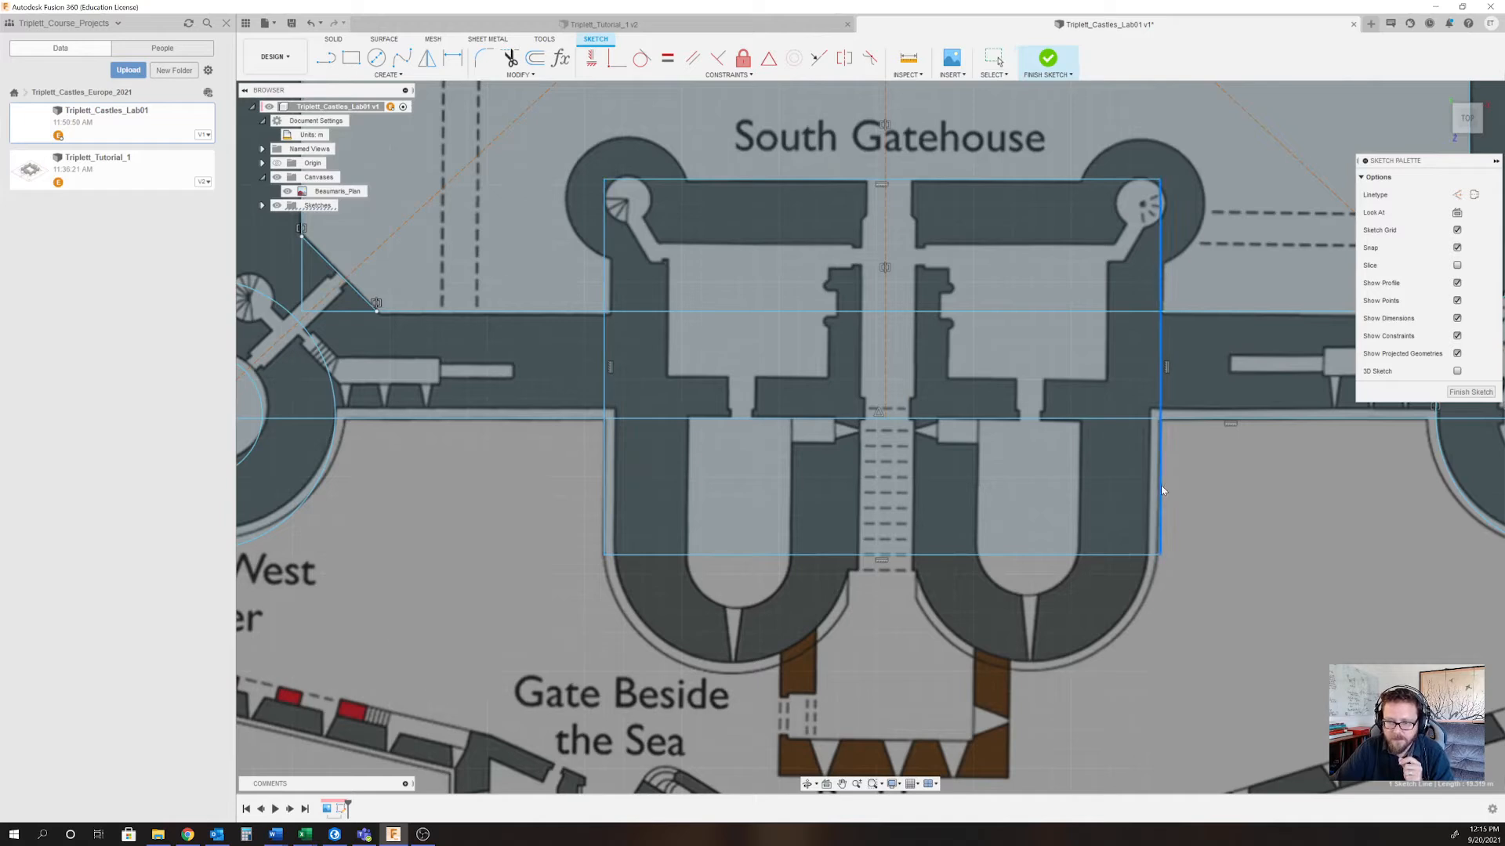
Draw a three-point arc about 13 m wide around the west tower's rounded end, and shift the rectangle's south edge slightly north to fit it.
left_click(395, 76)
mouse_move(357, 129)
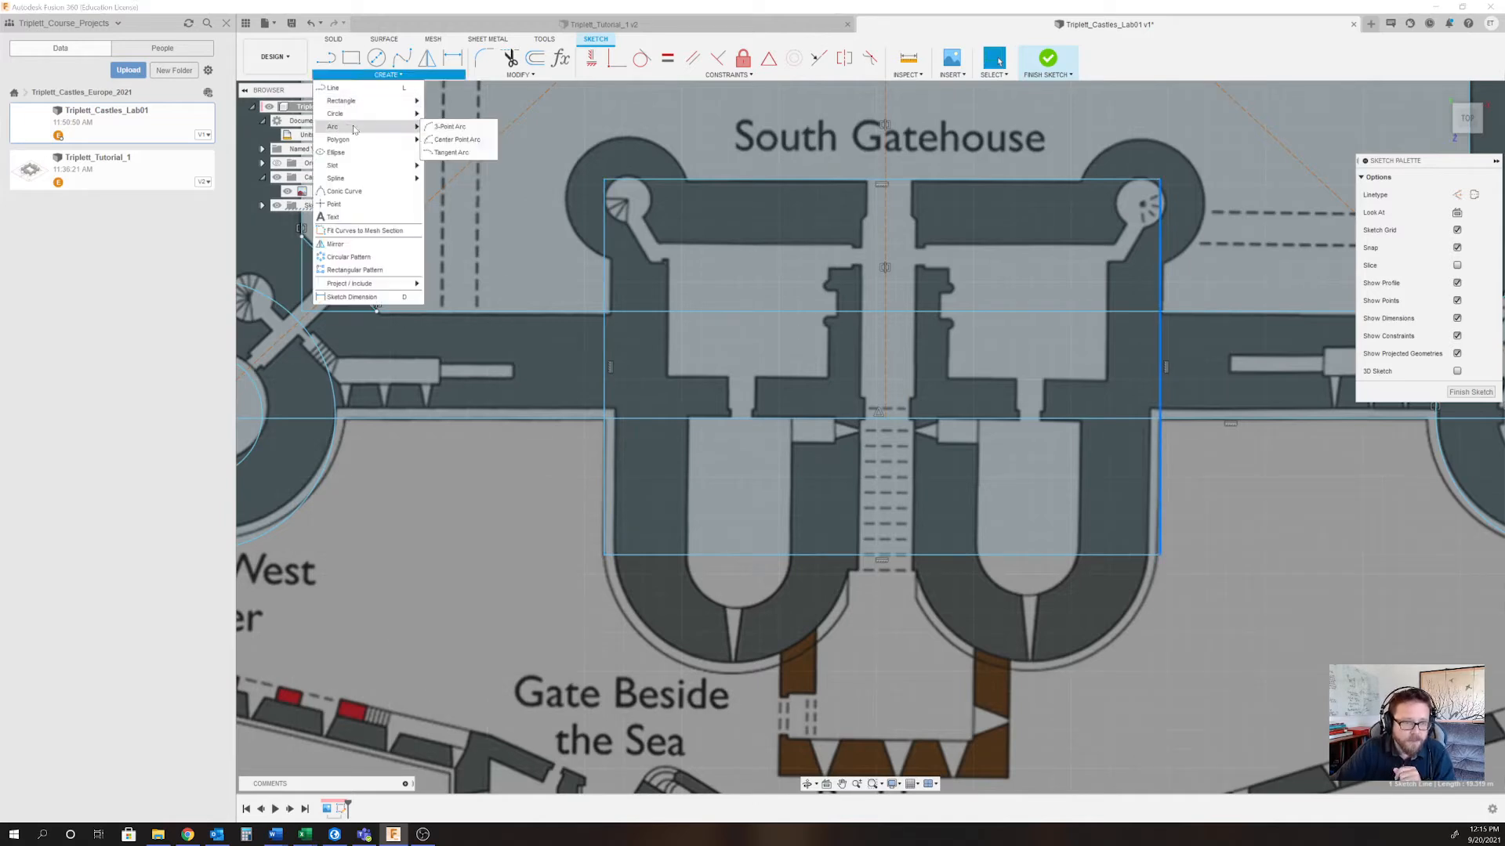
left_click(450, 127)
left_click(603, 556)
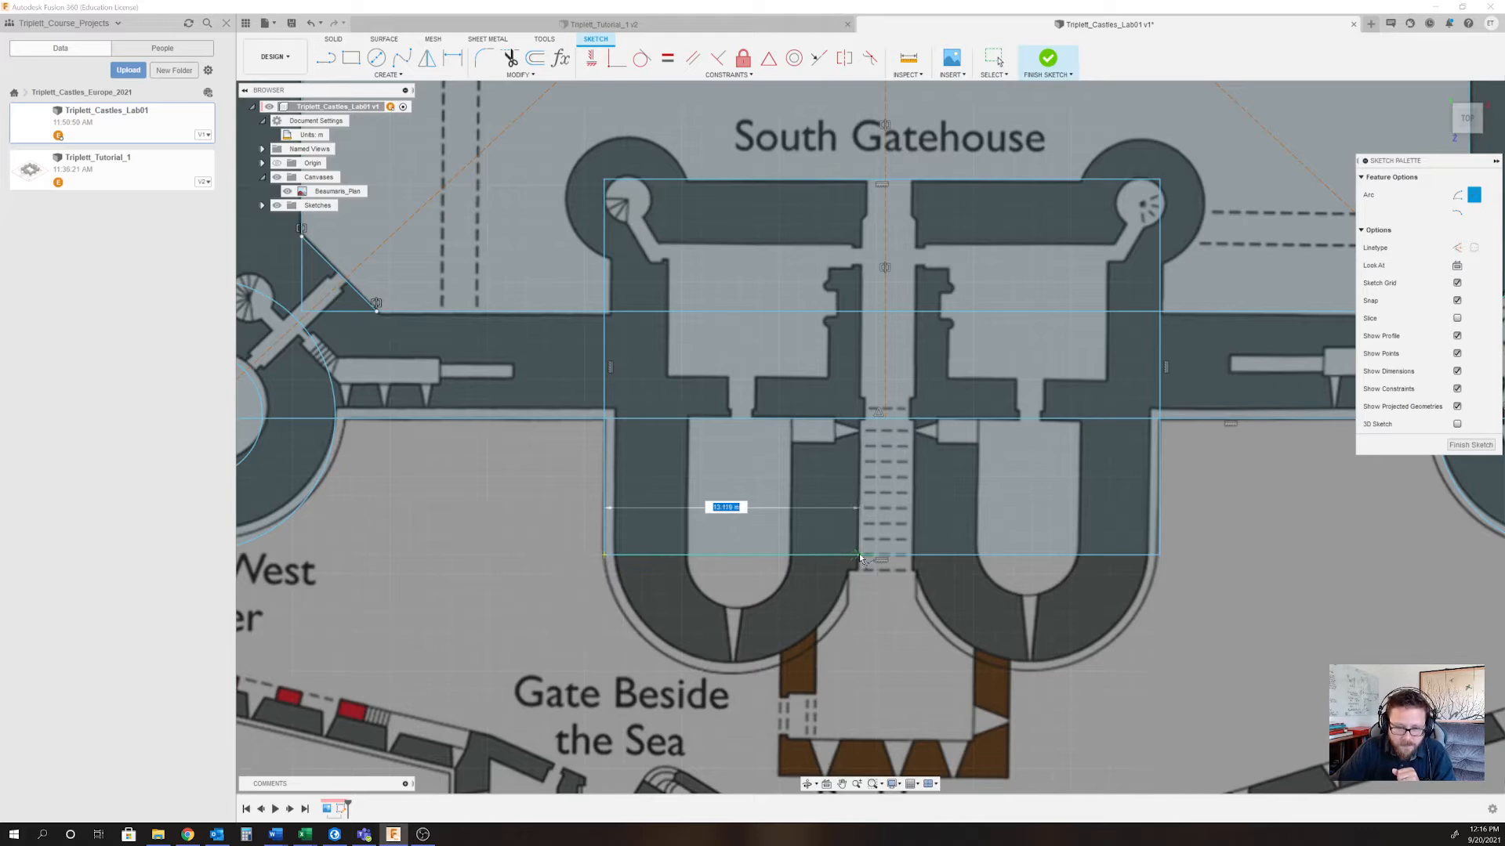
left_click(859, 555)
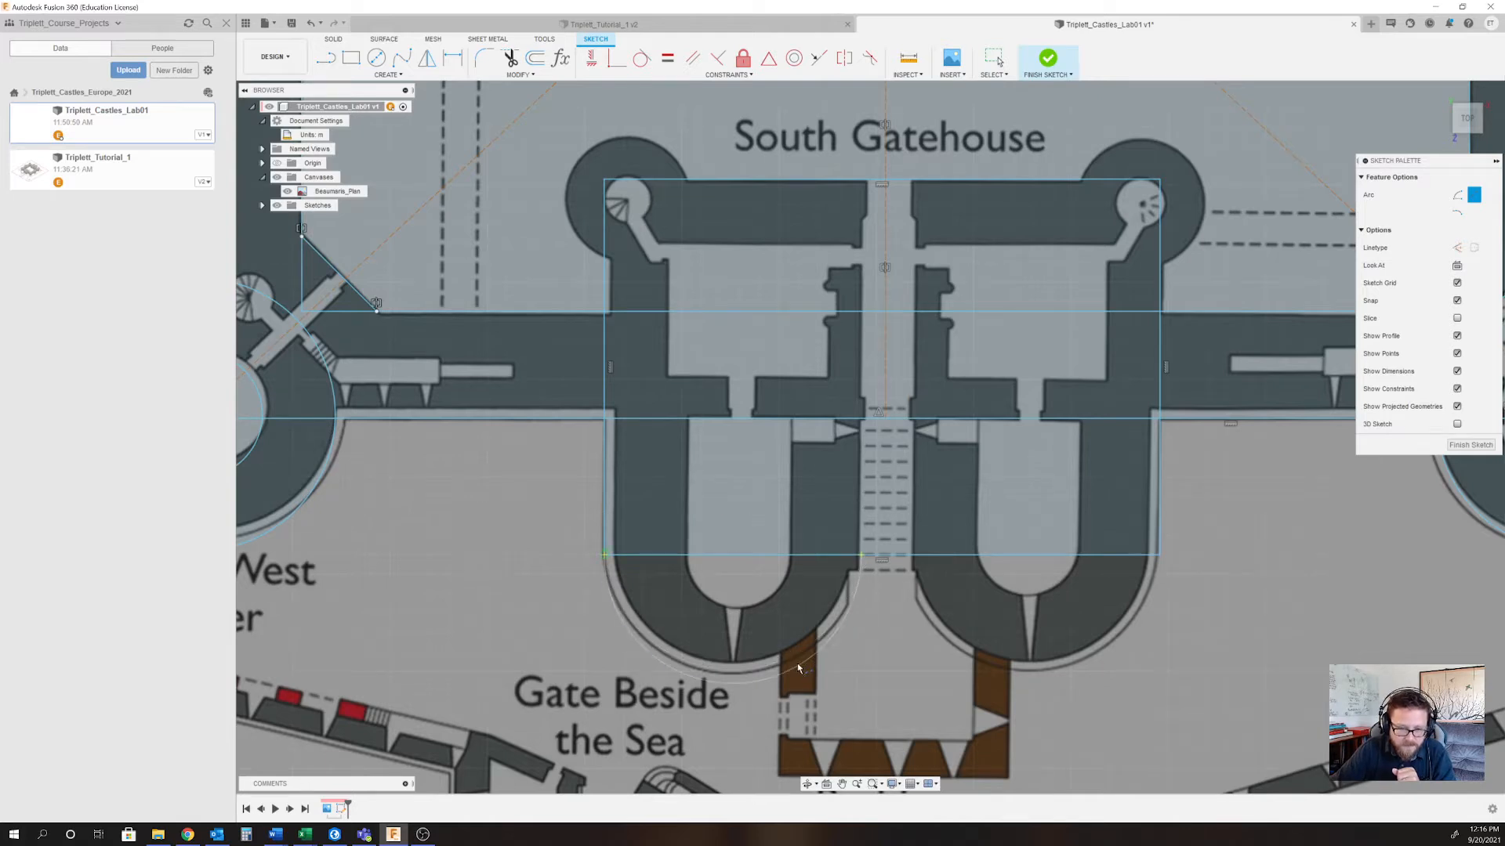
left_click(797, 668)
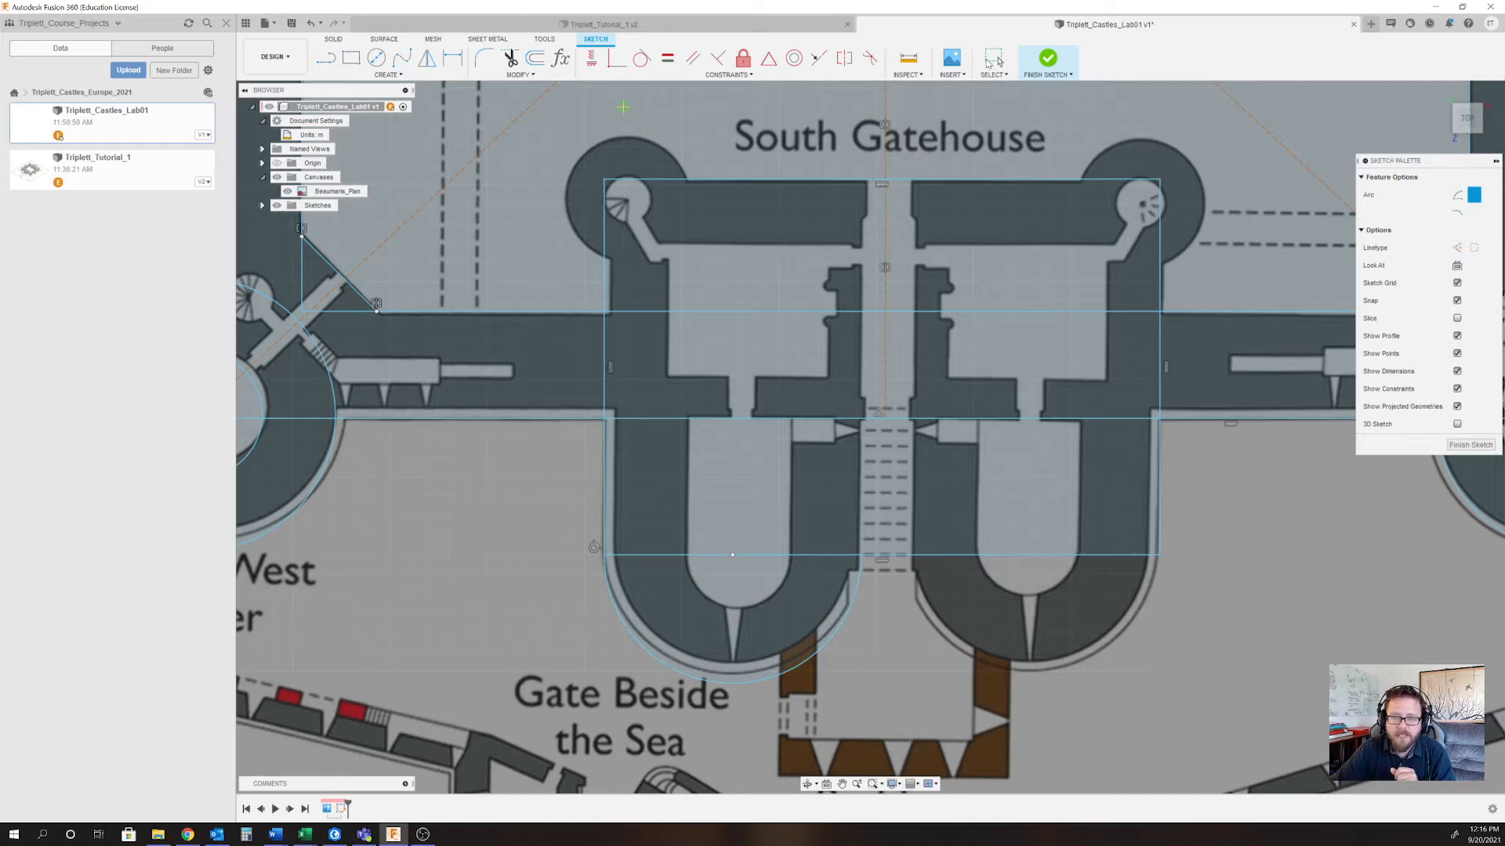
left_click(994, 60)
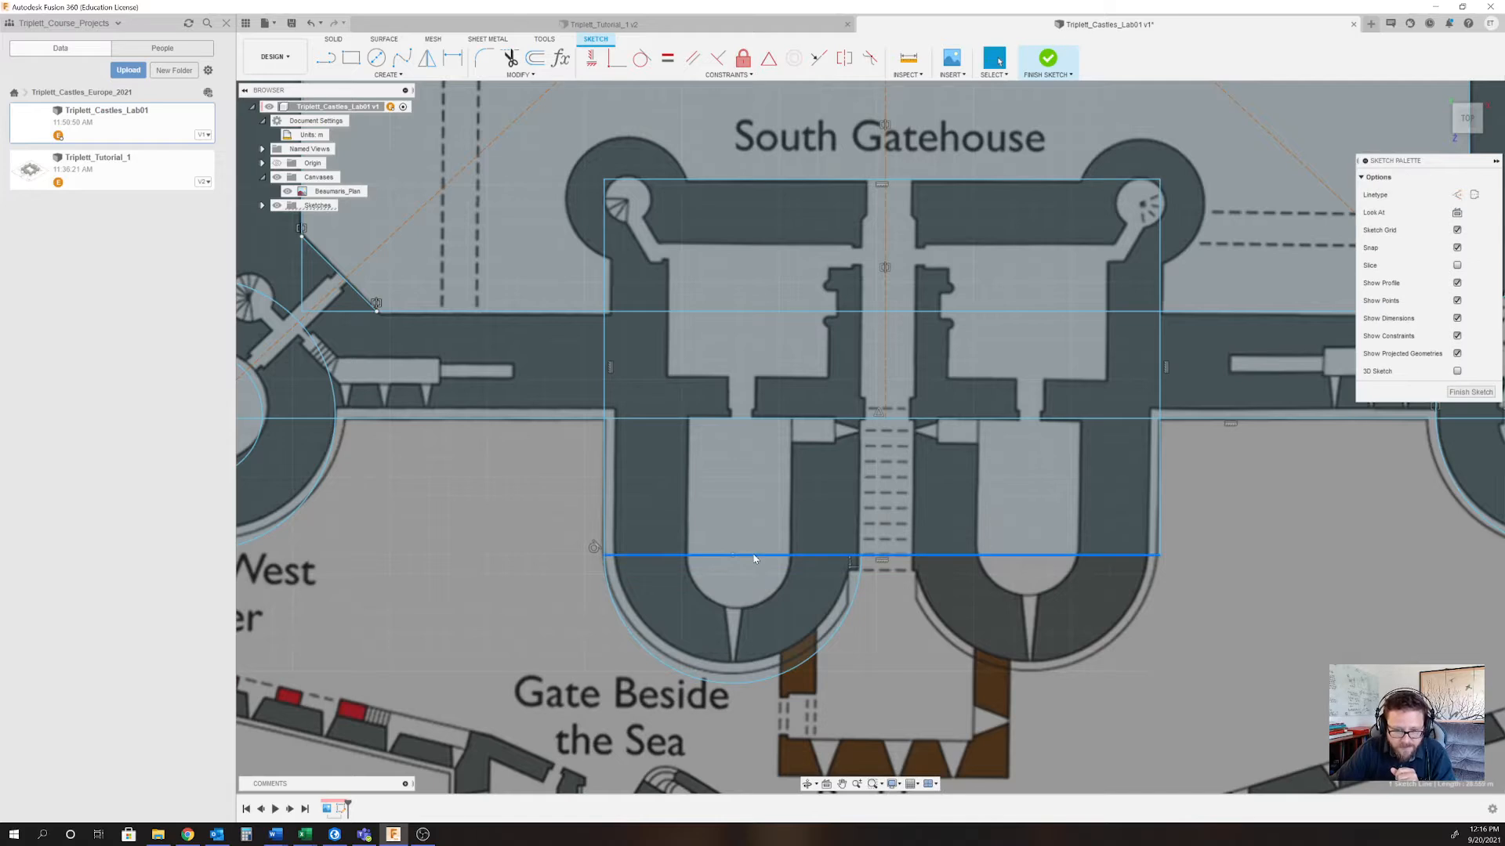
left_click_drag(757, 558, 752, 553)
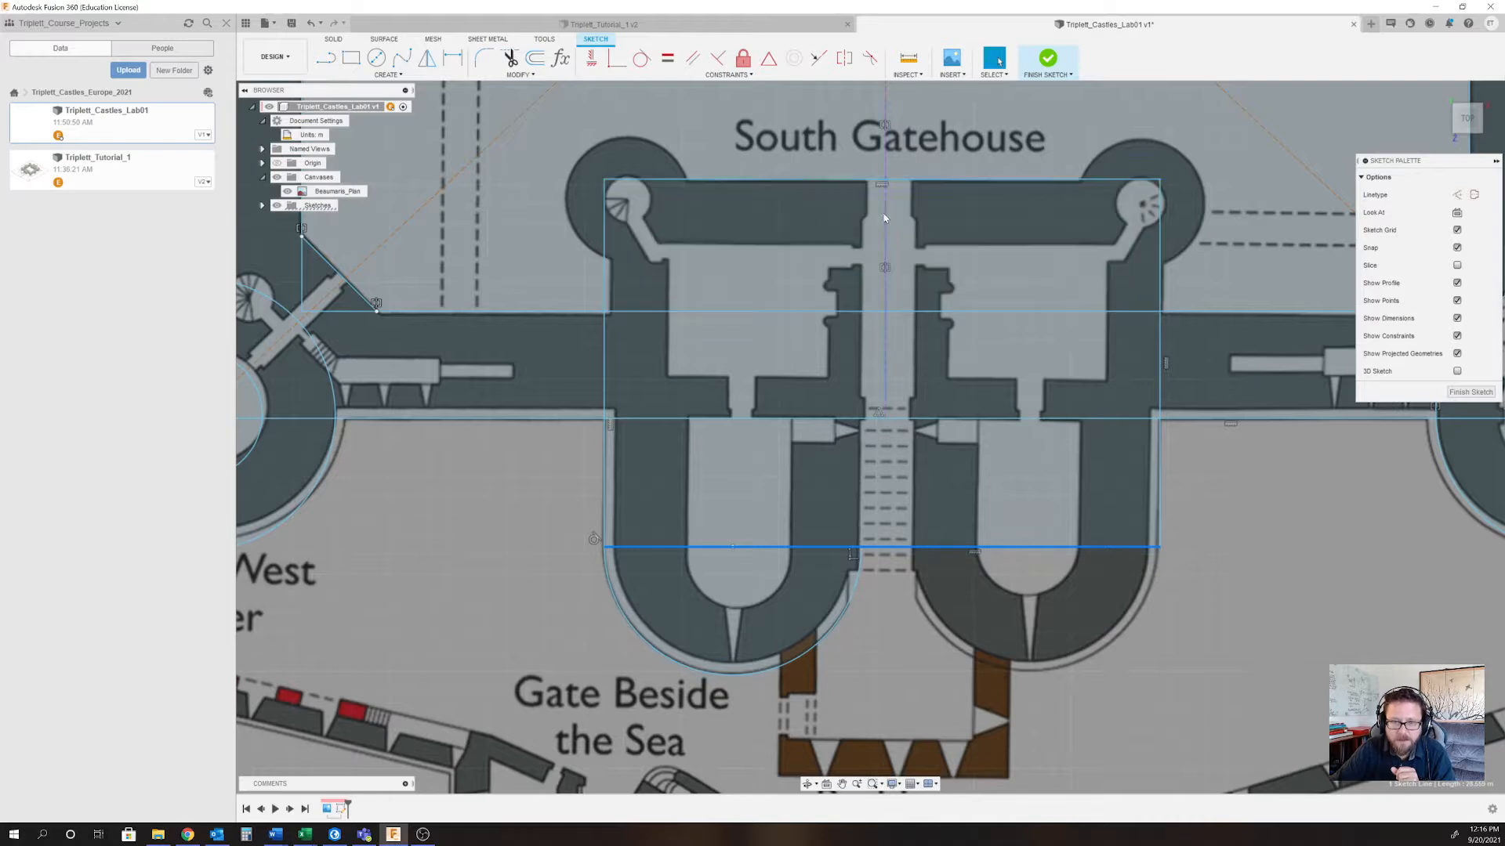
Draw a vertical centre line through the South Gatehouse passage, from the midpoint of the rectangle's north edge to its south edge.
left_click(844, 180)
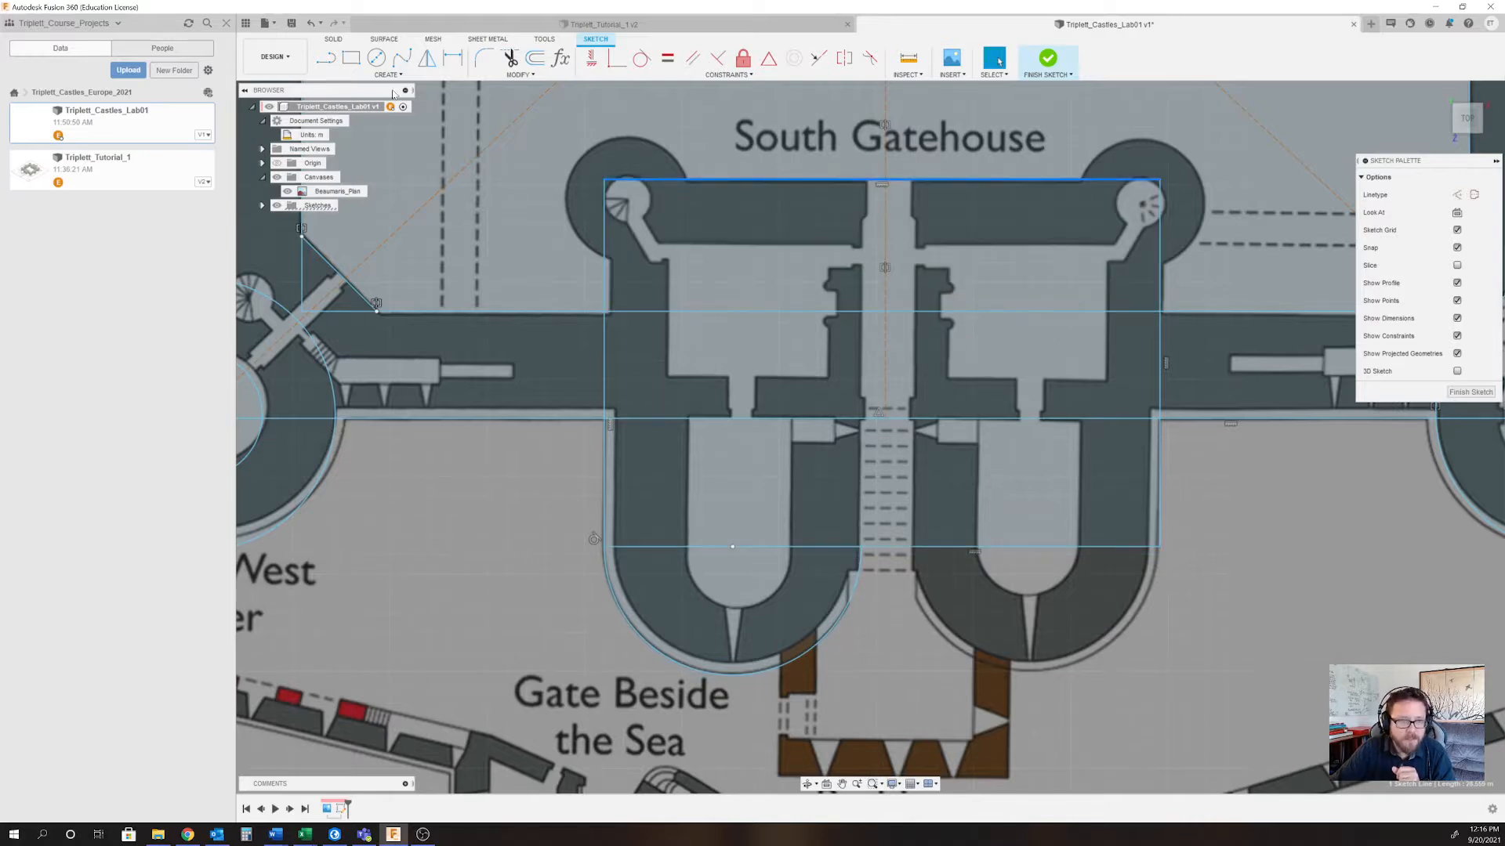
left_click(396, 76)
left_click(352, 94)
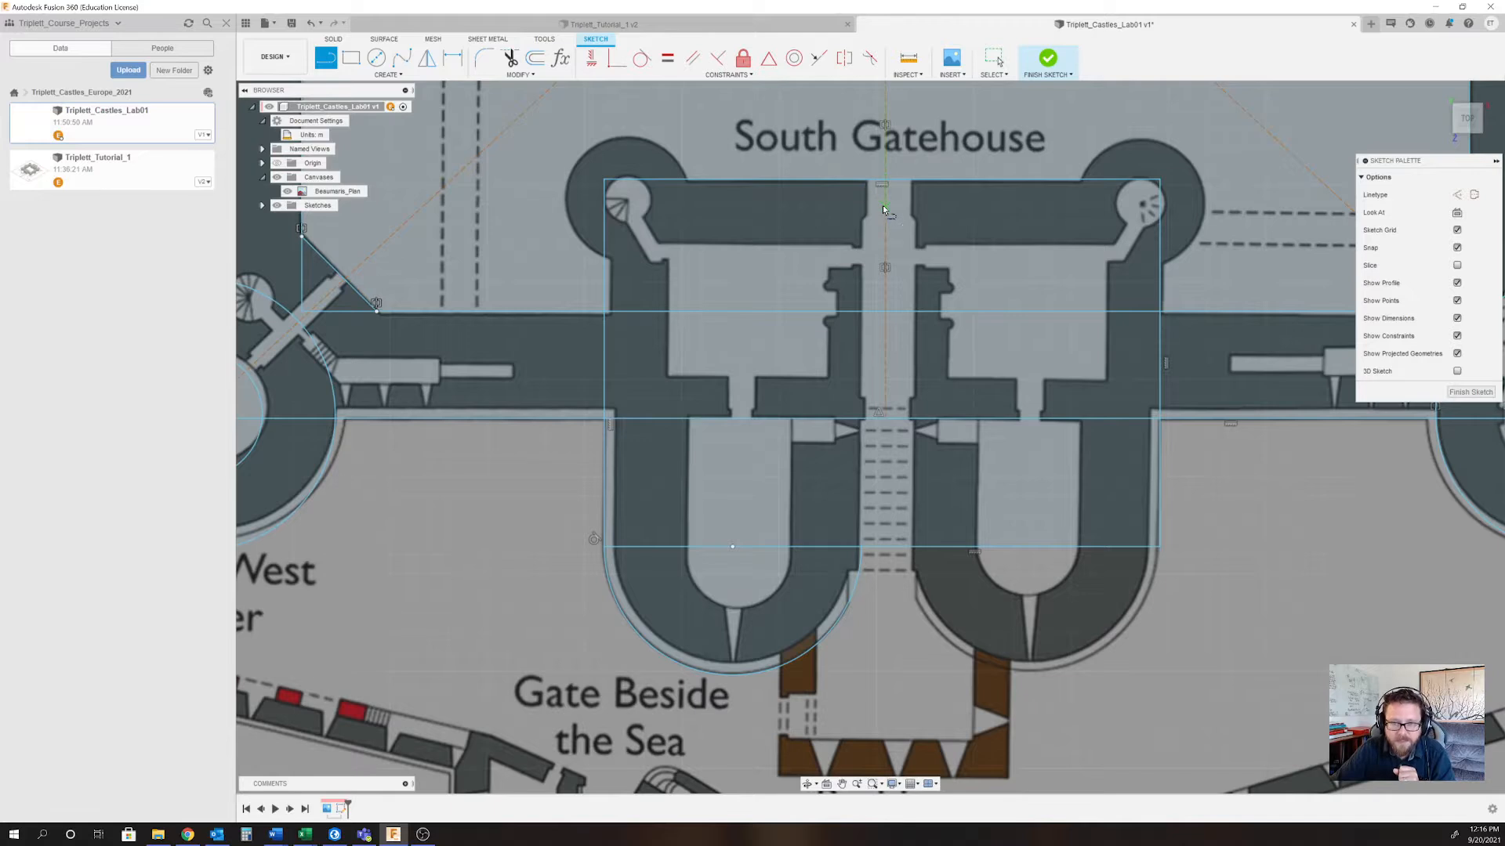
scroll(882, 204, "down", 3)
scroll(883, 205, "up", 4)
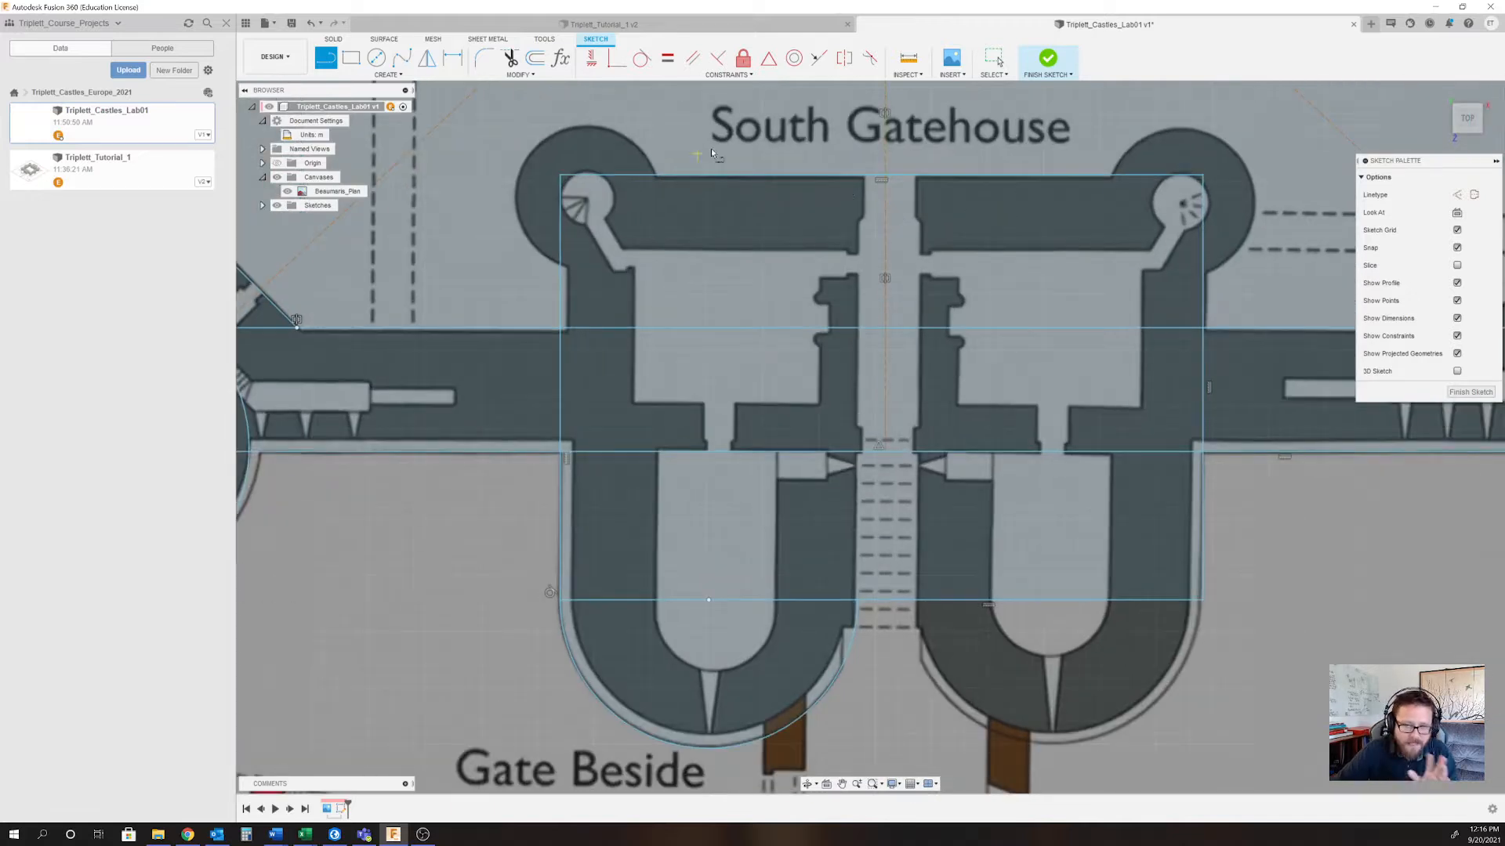
scroll(861, 188, "up", 3)
scroll(900, 166, "up", 2)
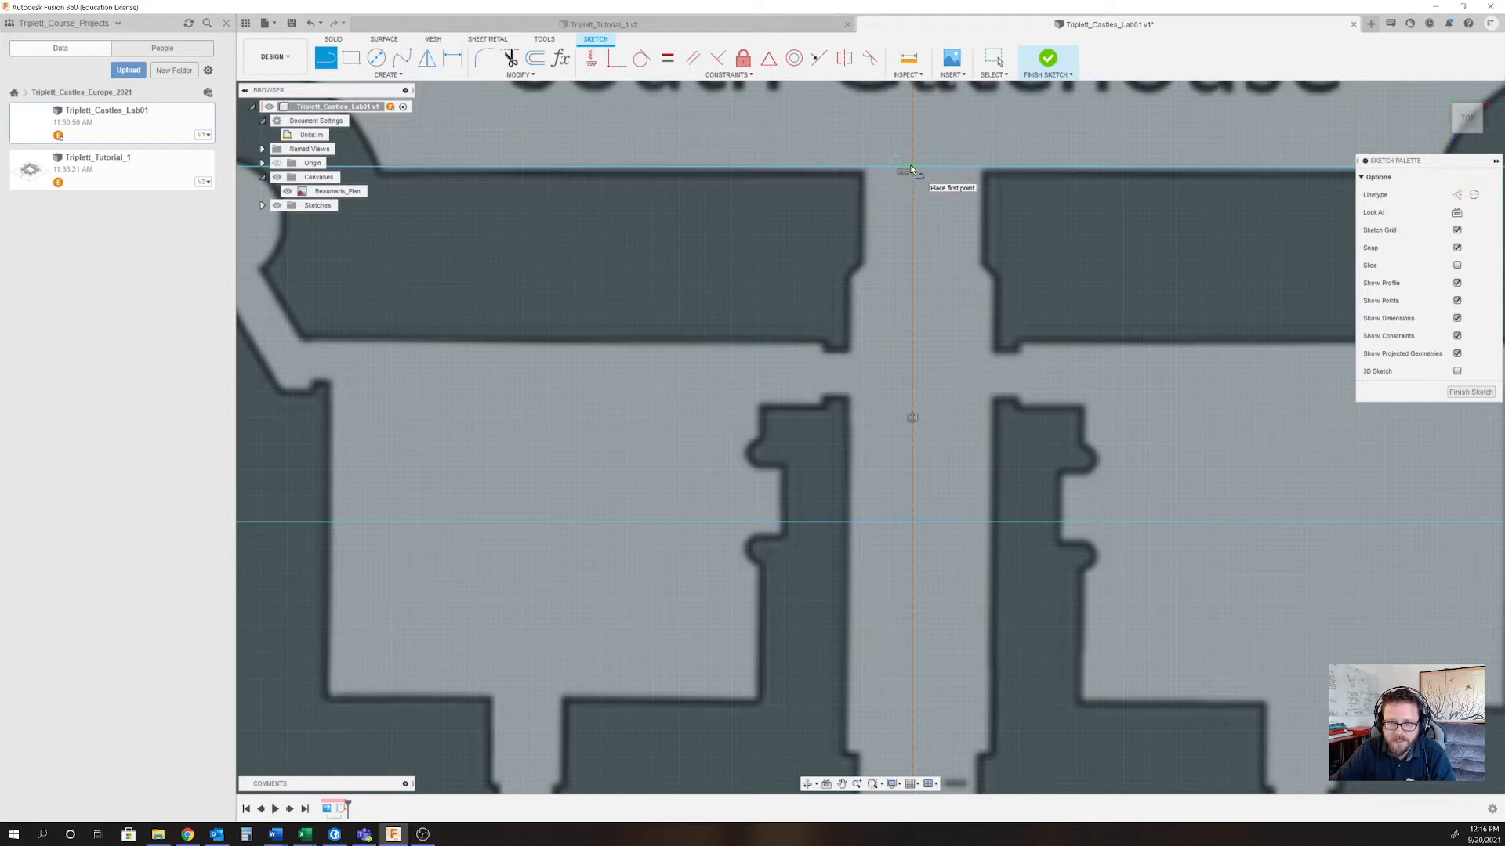
left_click(900, 163)
scroll(898, 235, "down", 5)
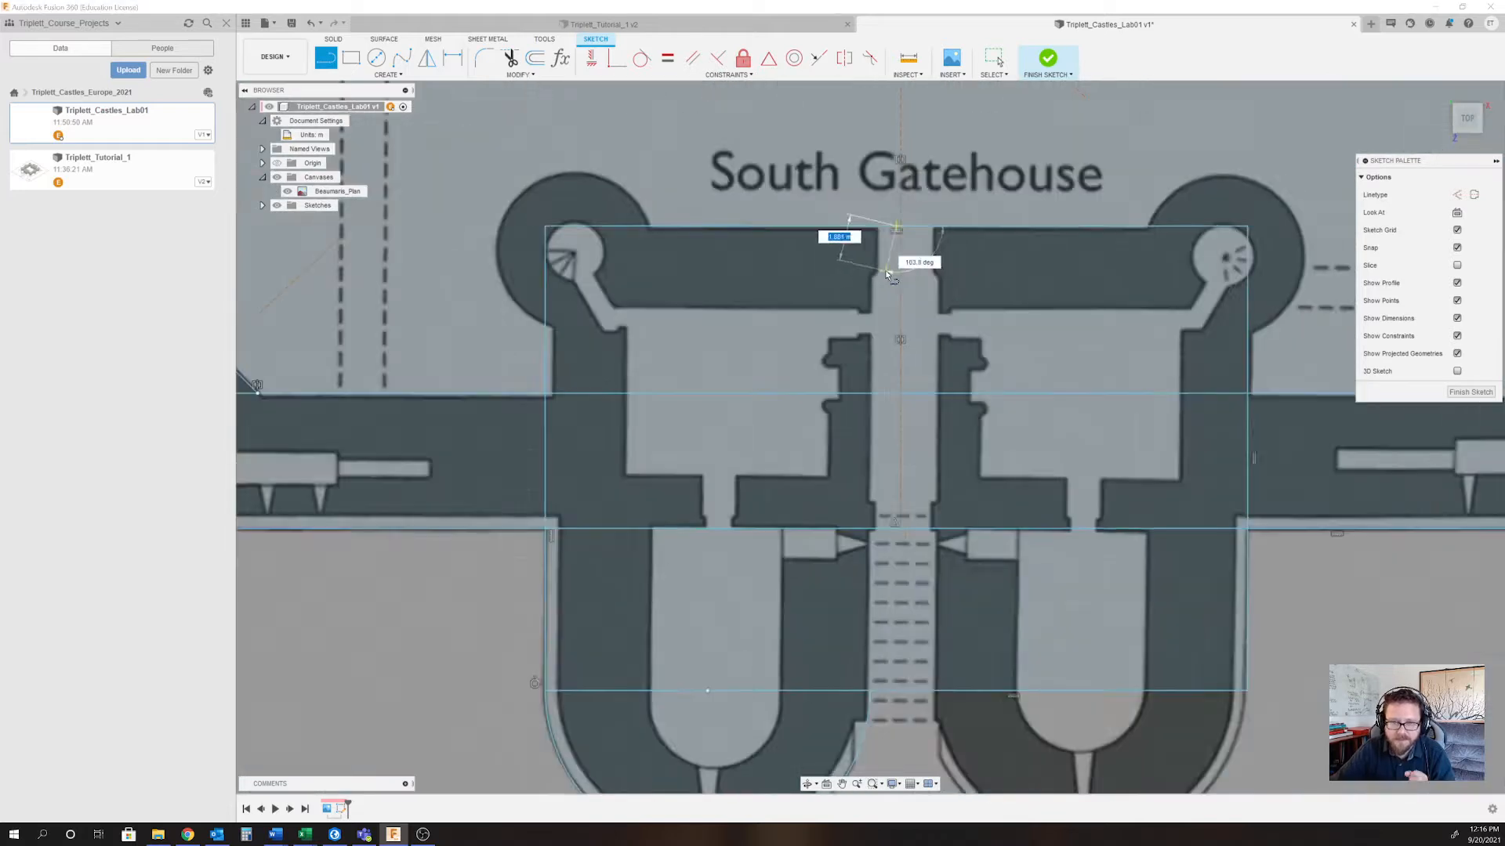
scroll(901, 615, "down", 1)
scroll(894, 568, "up", 3)
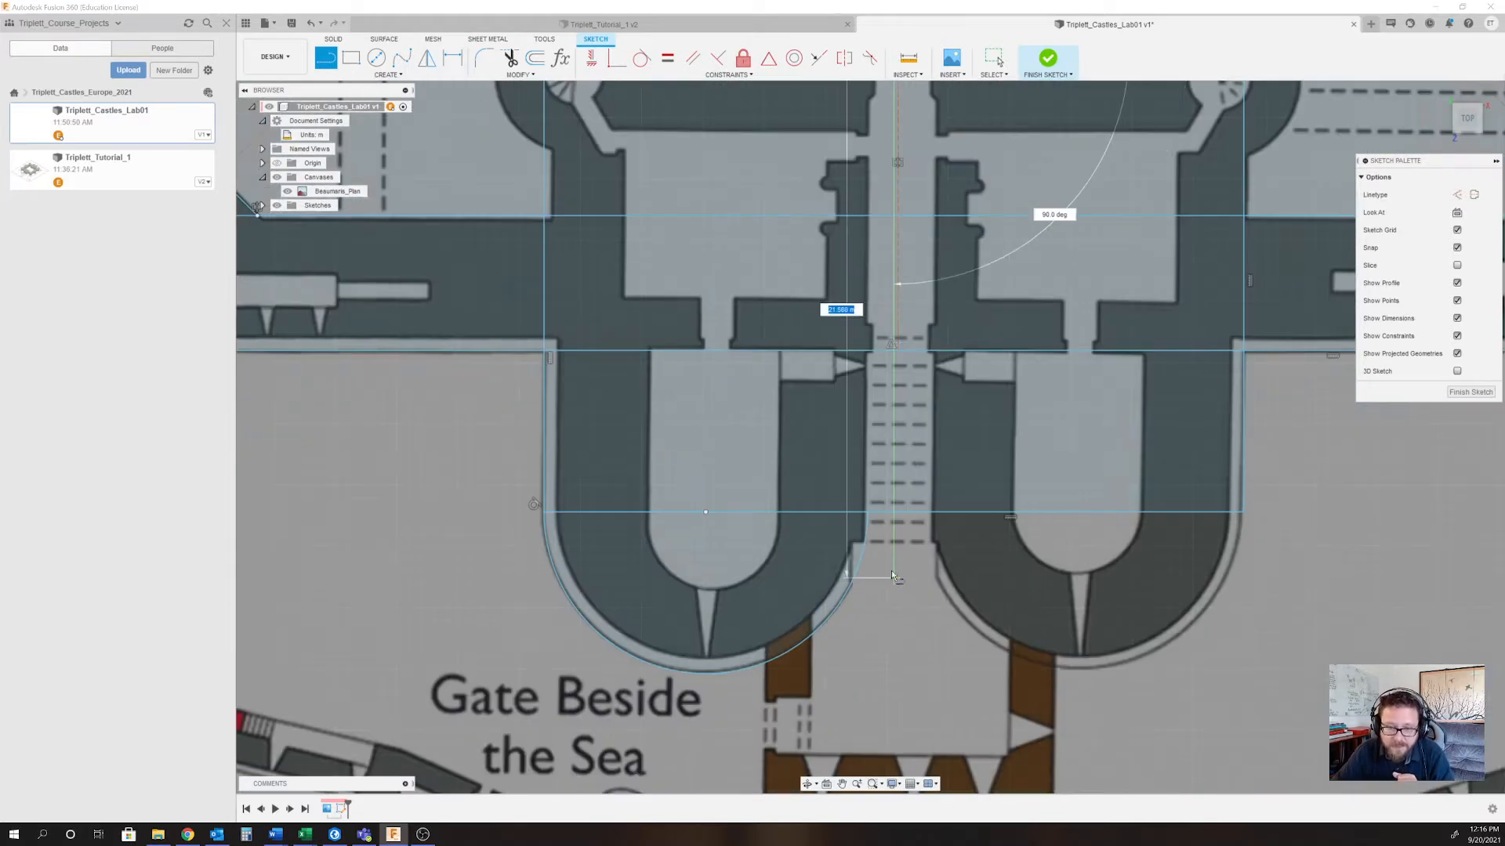
left_click(898, 509)
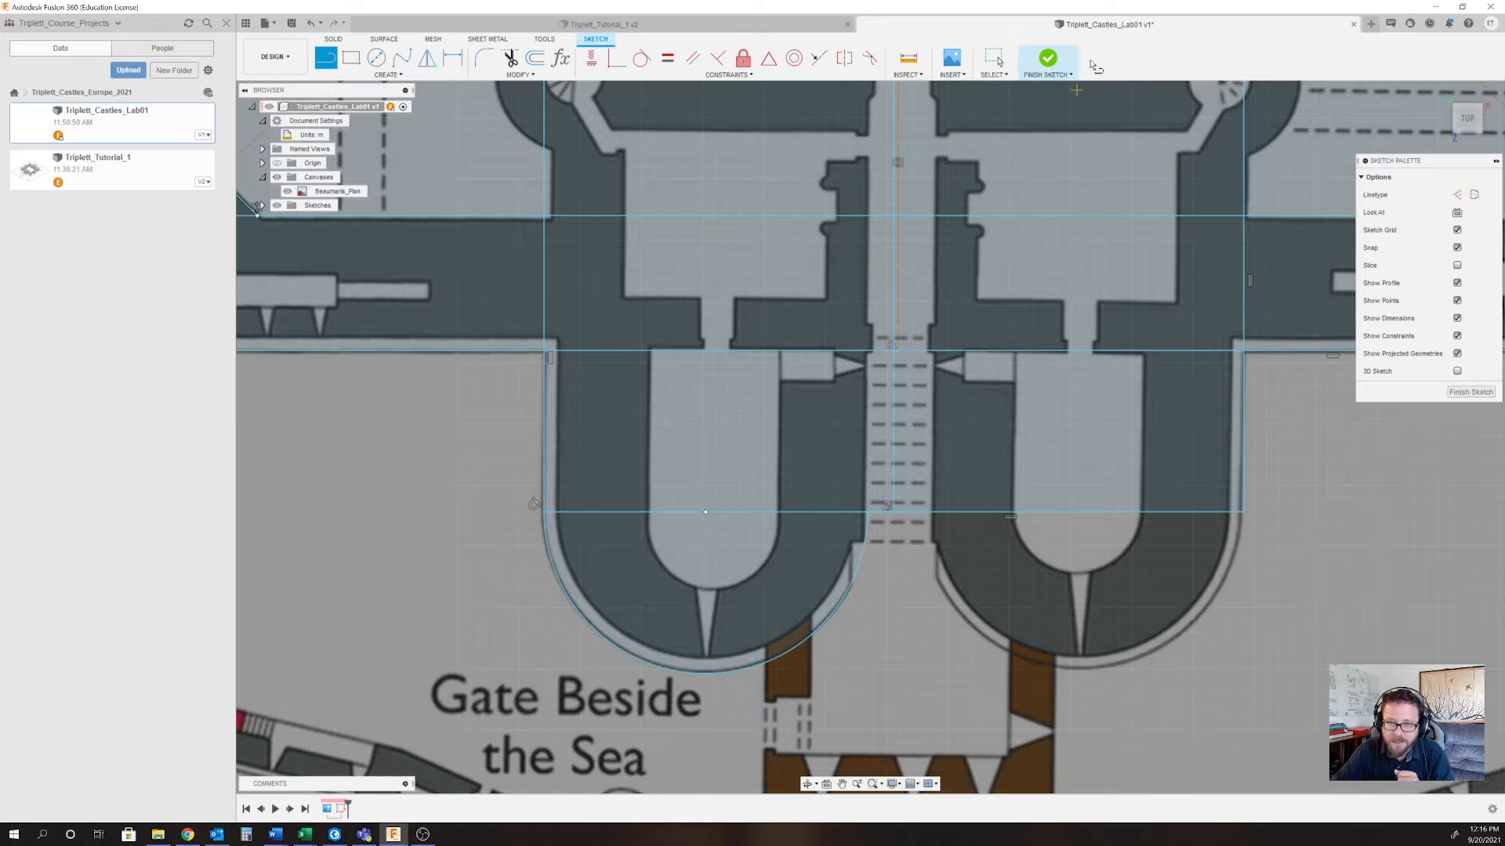
Convert the South Gatehouse passage's vertical centre line to construction geometry.
left_click(994, 58)
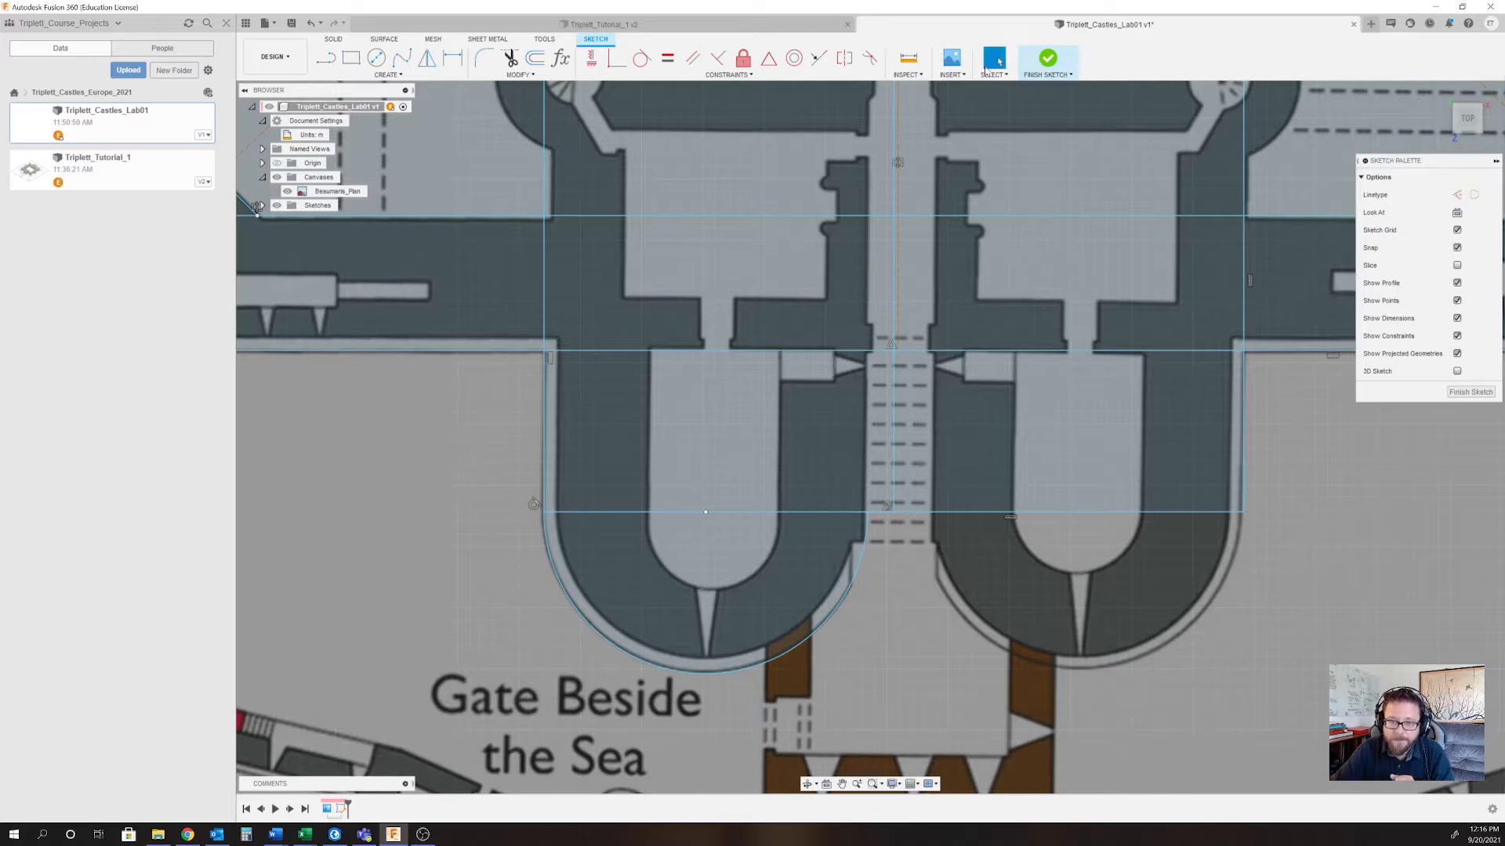
left_click(893, 454)
key("x")
Draw a rectangle over the square room in the west half of the South Gatehouse, following its inner walls.
scroll(963, 515, "down", 3)
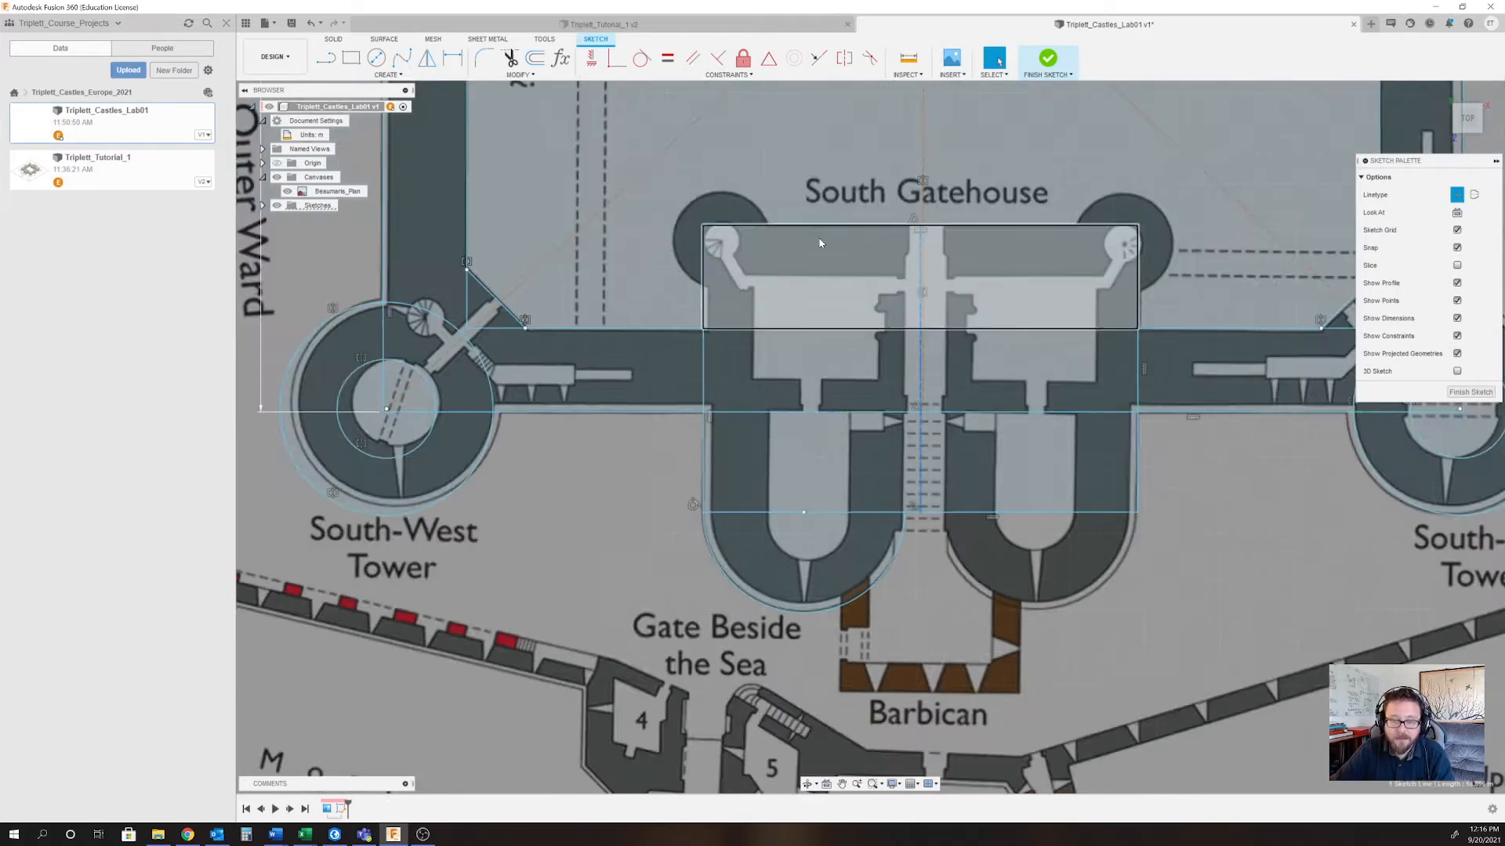
scroll(886, 311, "up", 2)
middle_click_drag(1138, 383, 998, 446)
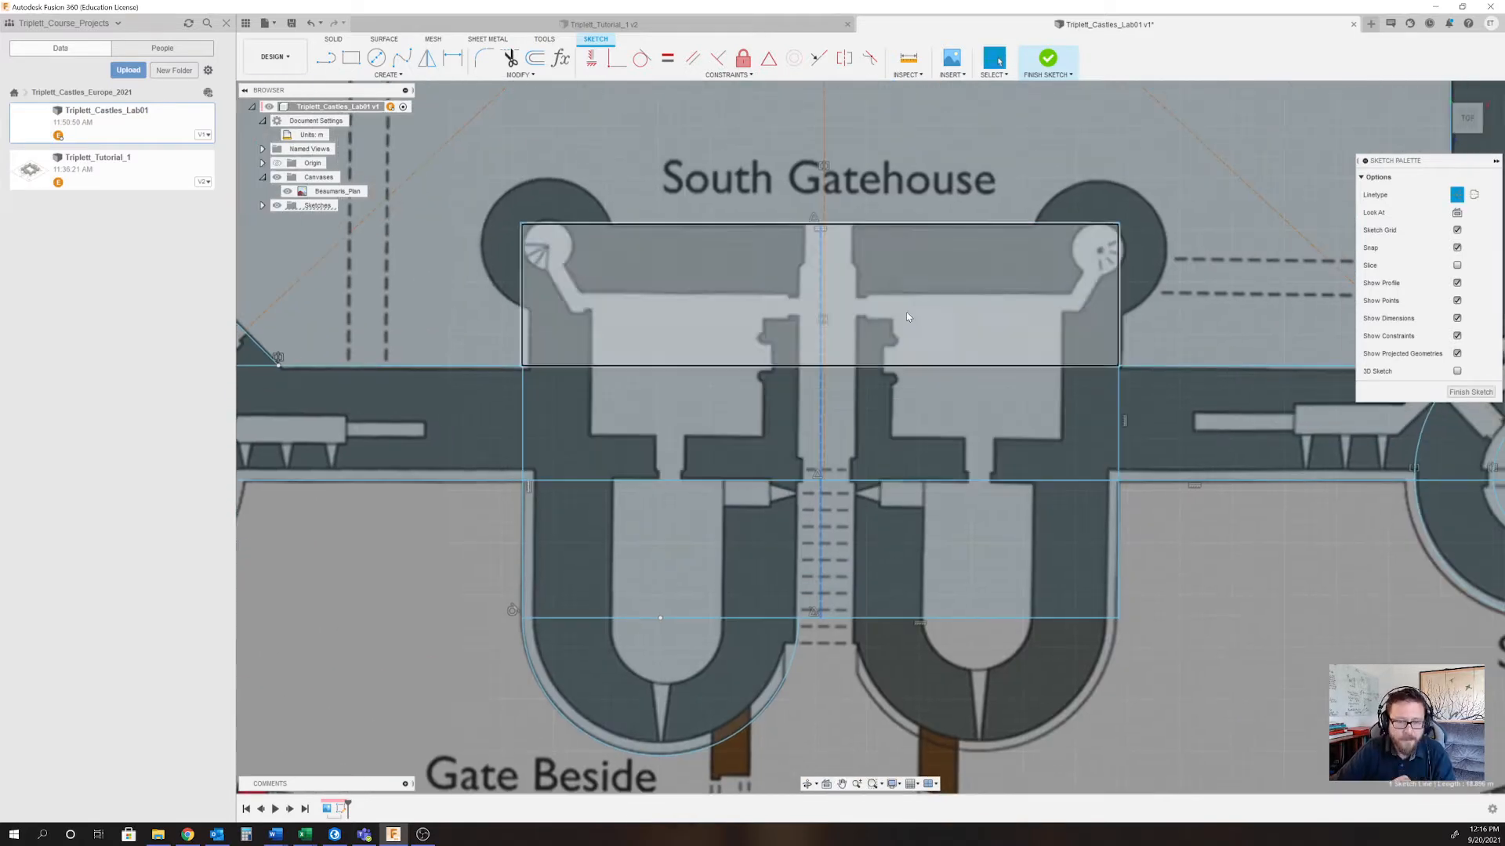
left_click(351, 58)
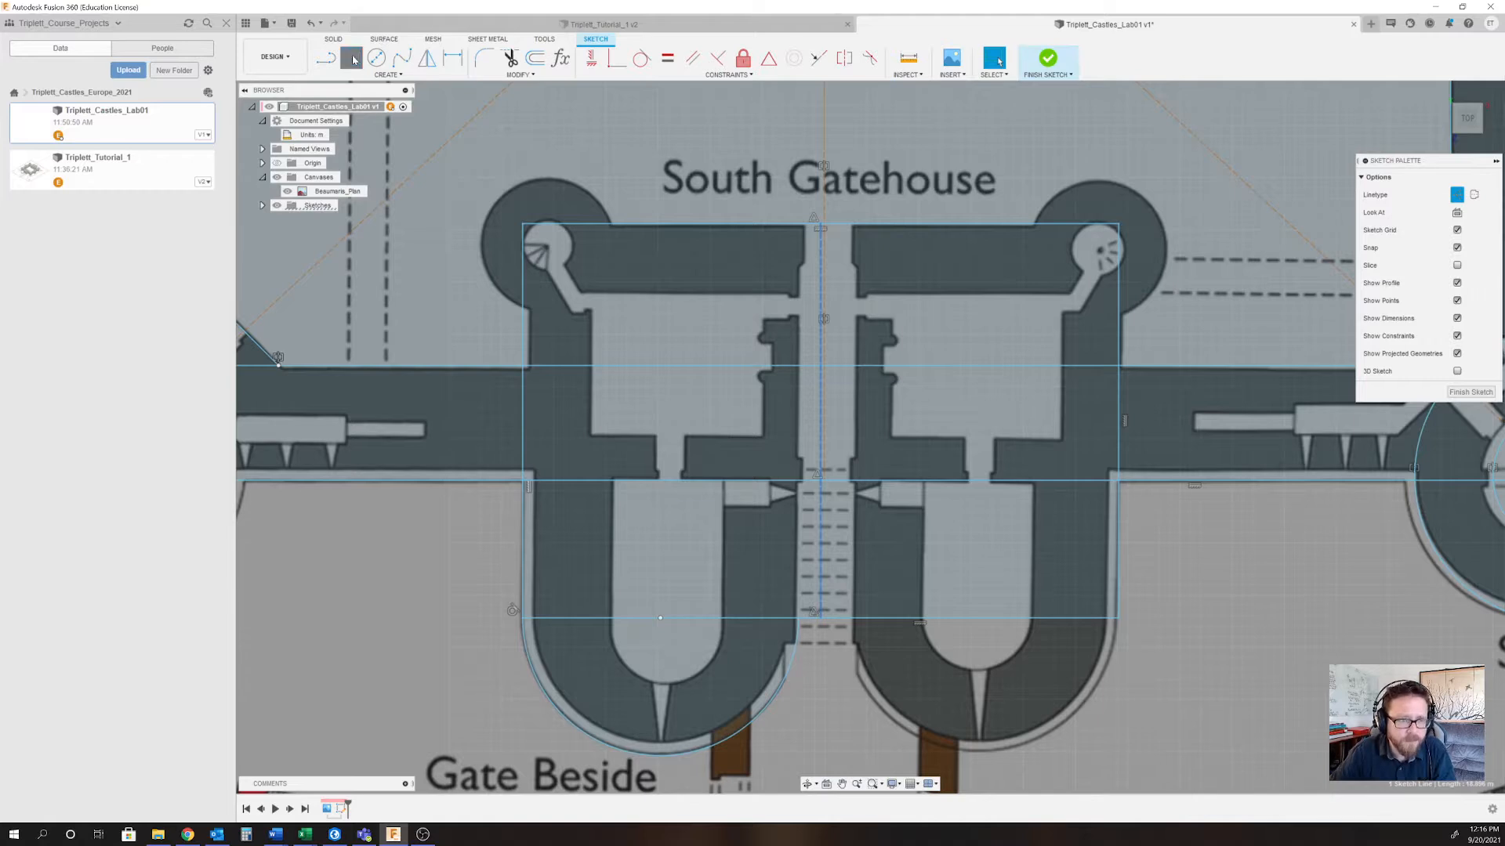
scroll(755, 421, "up", 4)
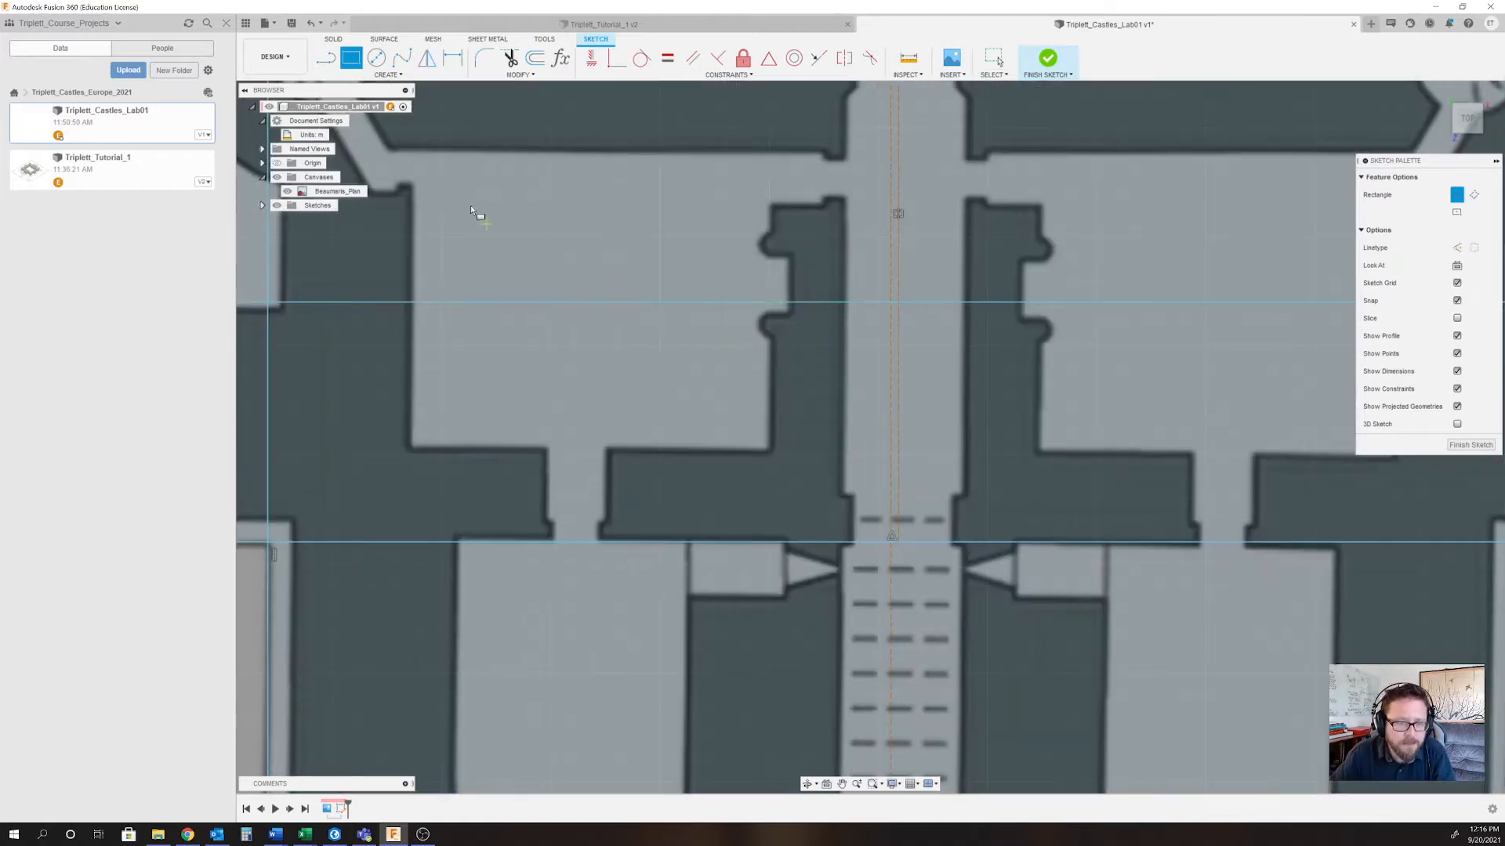
left_click(411, 145)
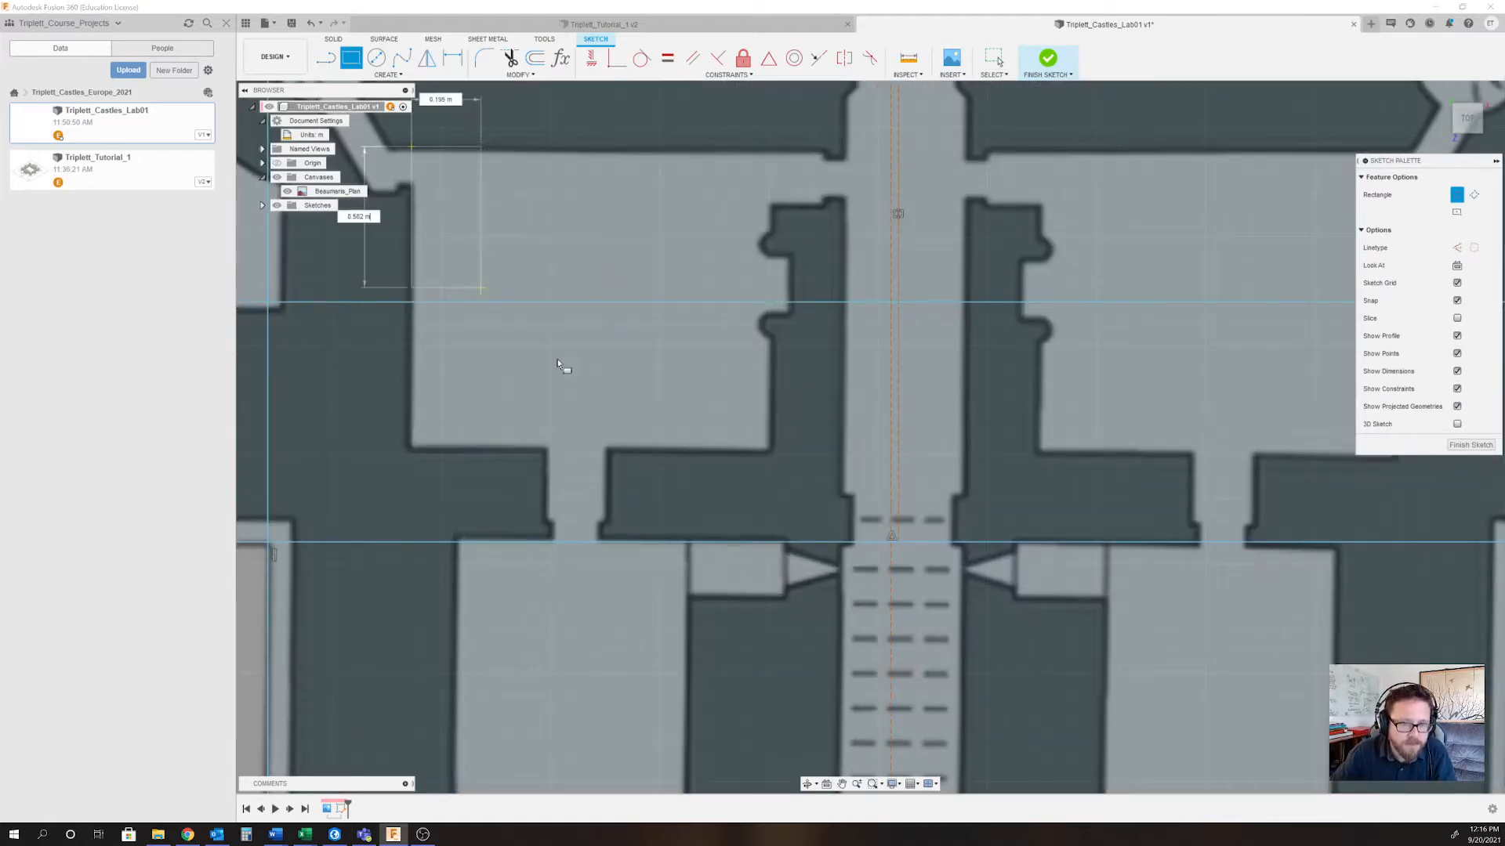
left_click(770, 448)
Draw a rectangle over the west tower's long chamber, from its northeast corner to the gatehouse rectangle's south edge at the west wall.
scroll(856, 477, "down", 4)
scroll(652, 625, "up", 2)
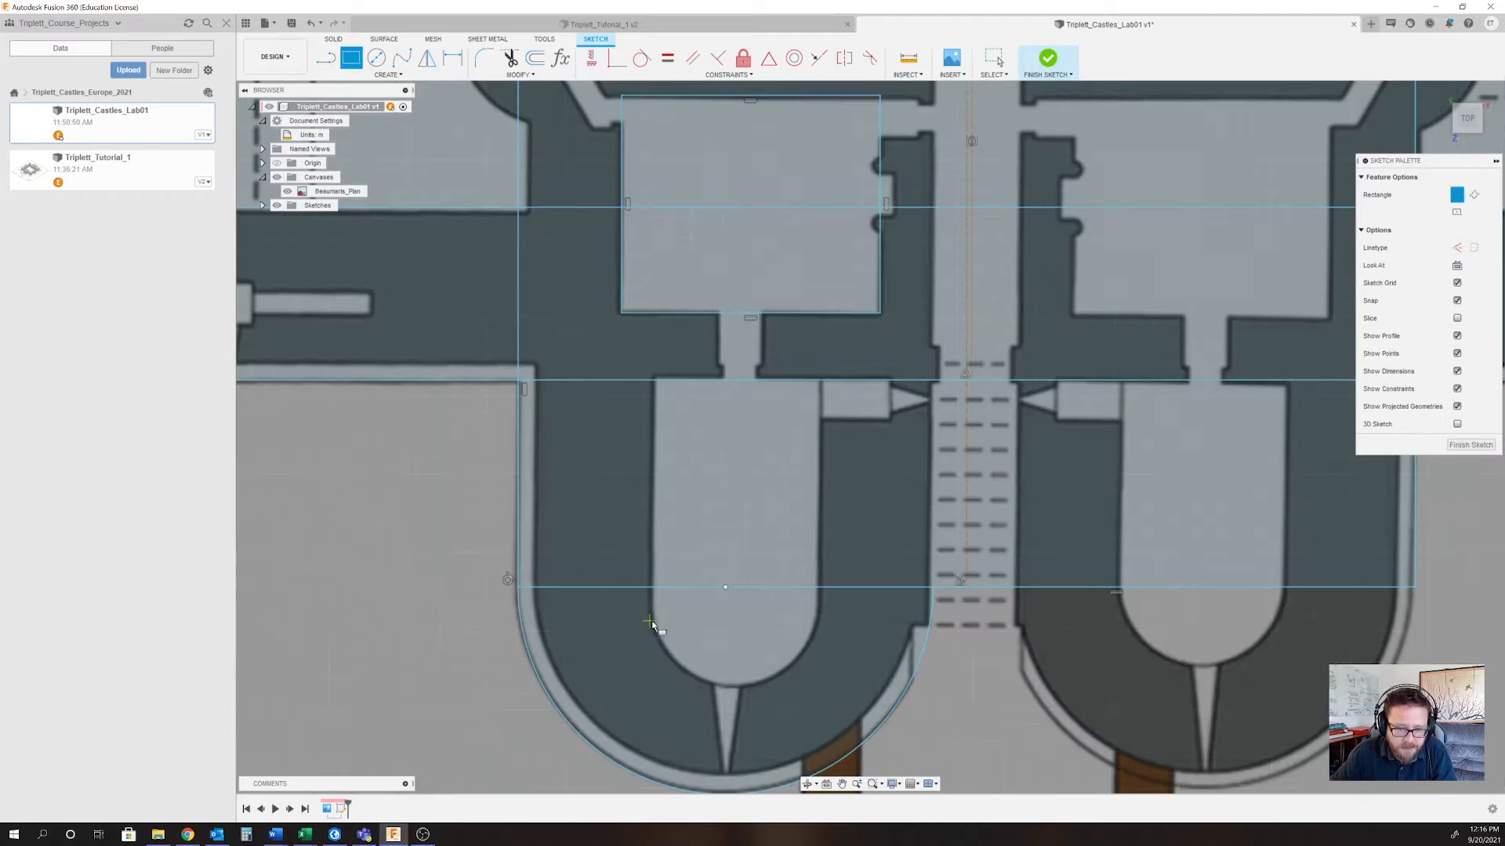
scroll(892, 533, "up", 2)
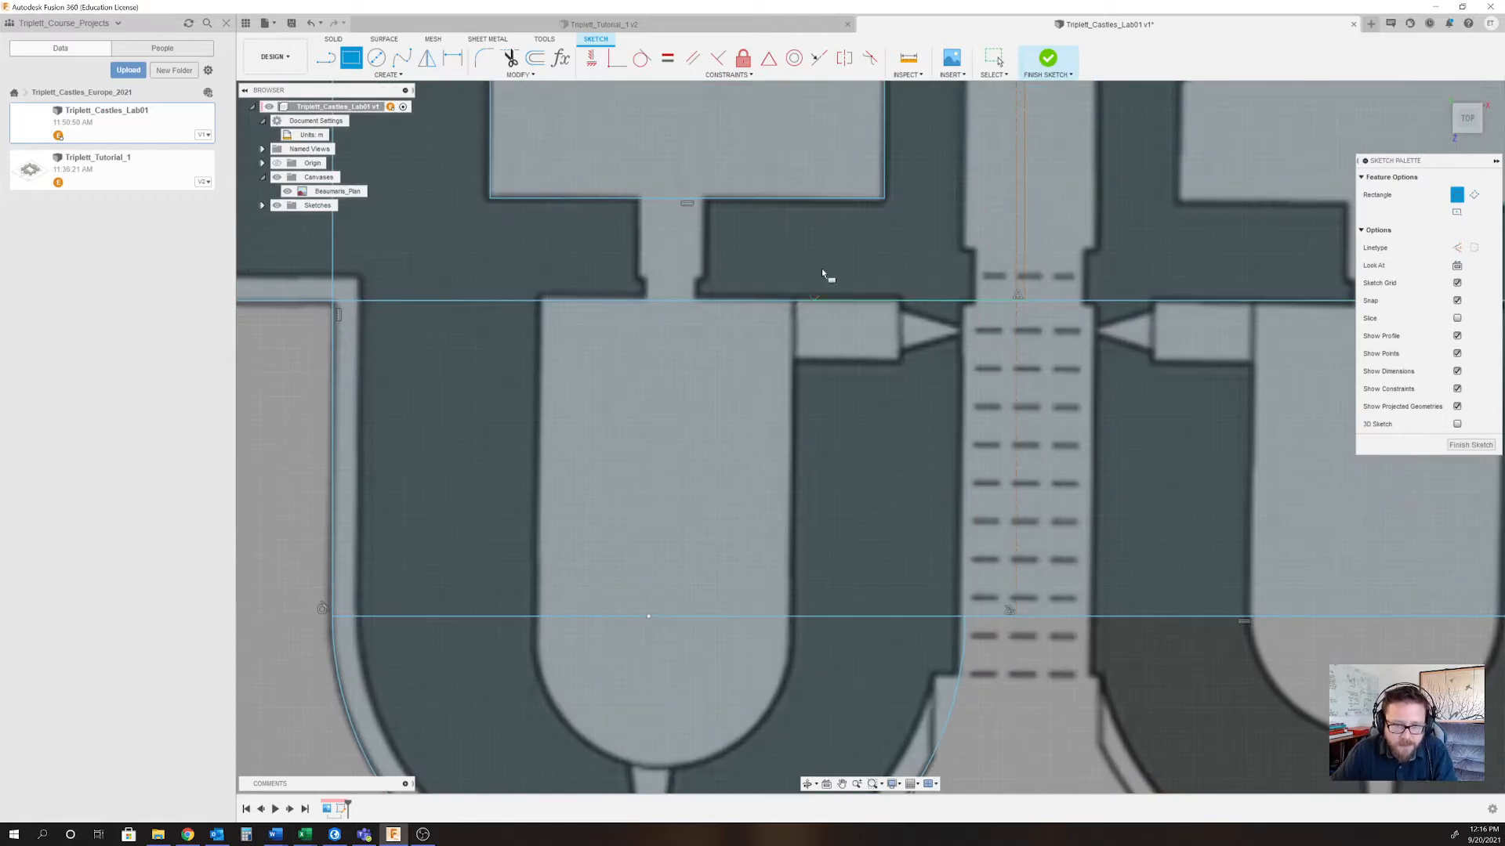
left_click(793, 300)
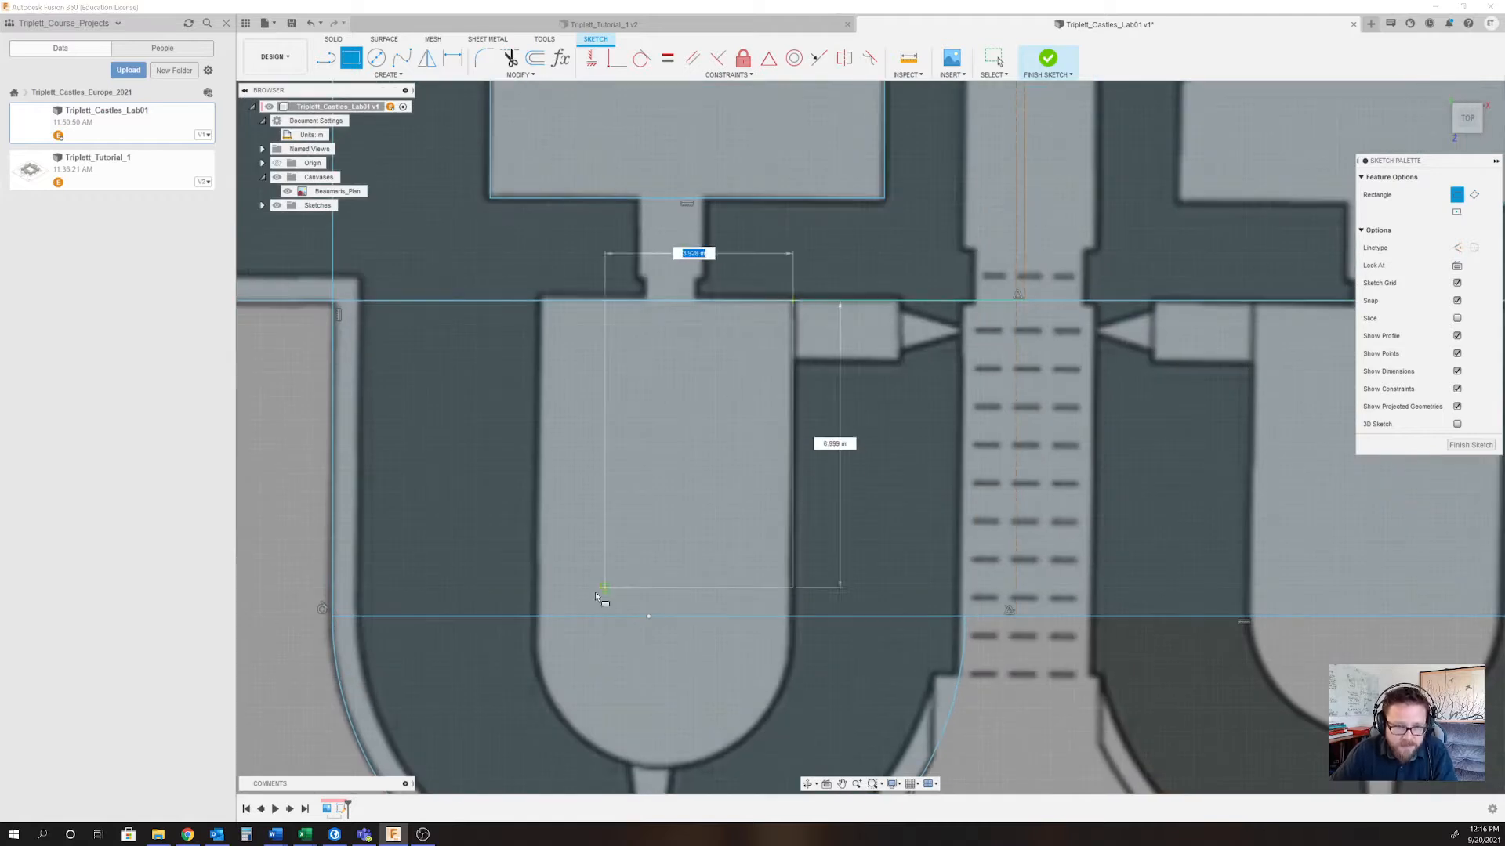
left_click(535, 617)
Try to close the long chamber's rounded south end with a three-point arc between the chamber rectangle's two lower corners.
scroll(766, 616, "down", 2)
scroll(752, 644, "up", 2)
middle_click_drag(748, 648, 809, 417)
left_click(387, 75)
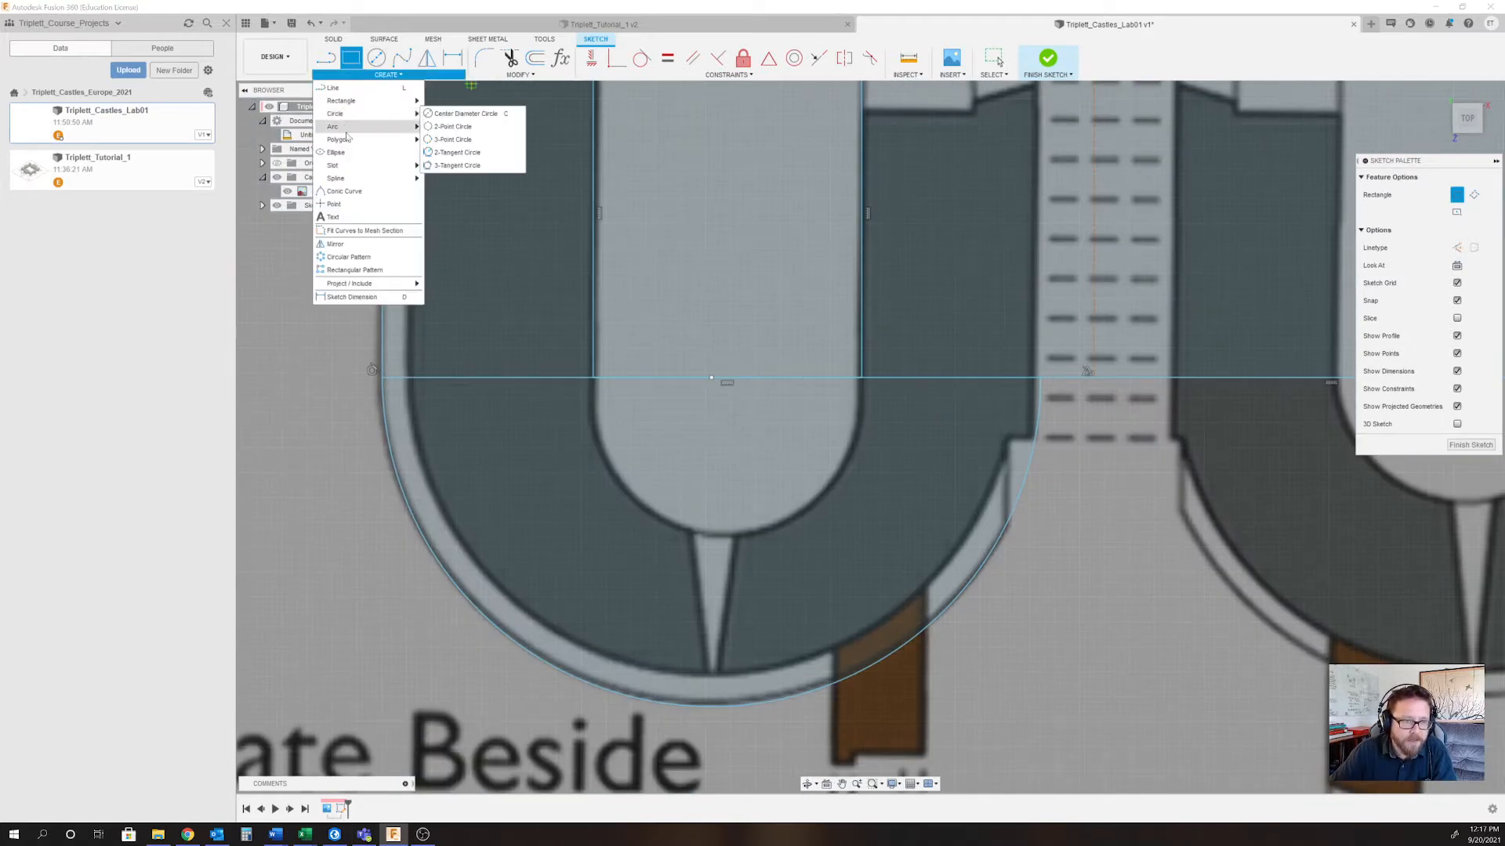
mouse_move(337, 126)
left_click(450, 126)
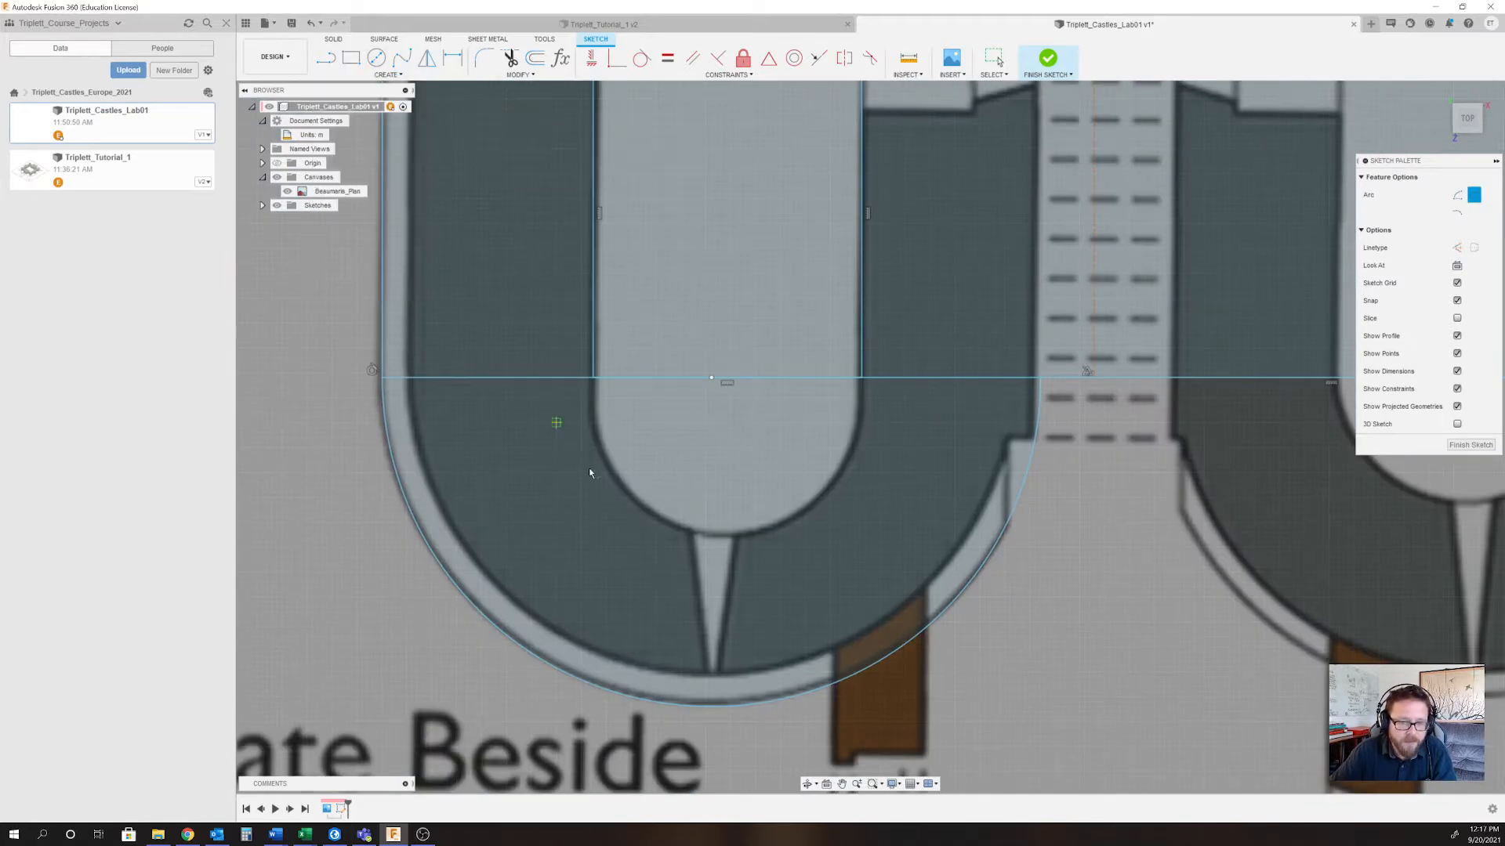
left_click(594, 379)
left_click(862, 379)
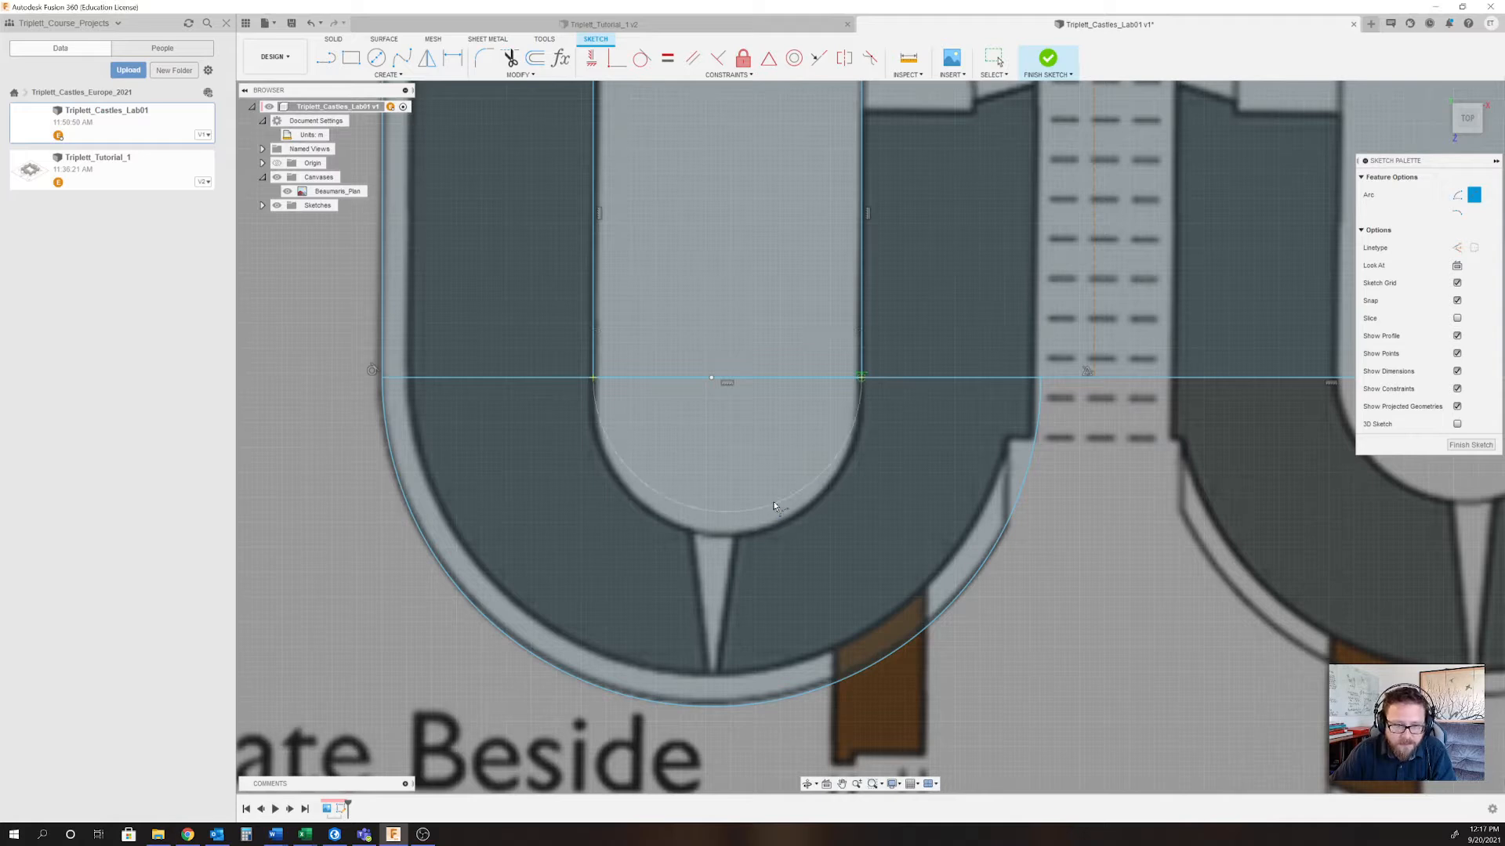
left_click(774, 497)
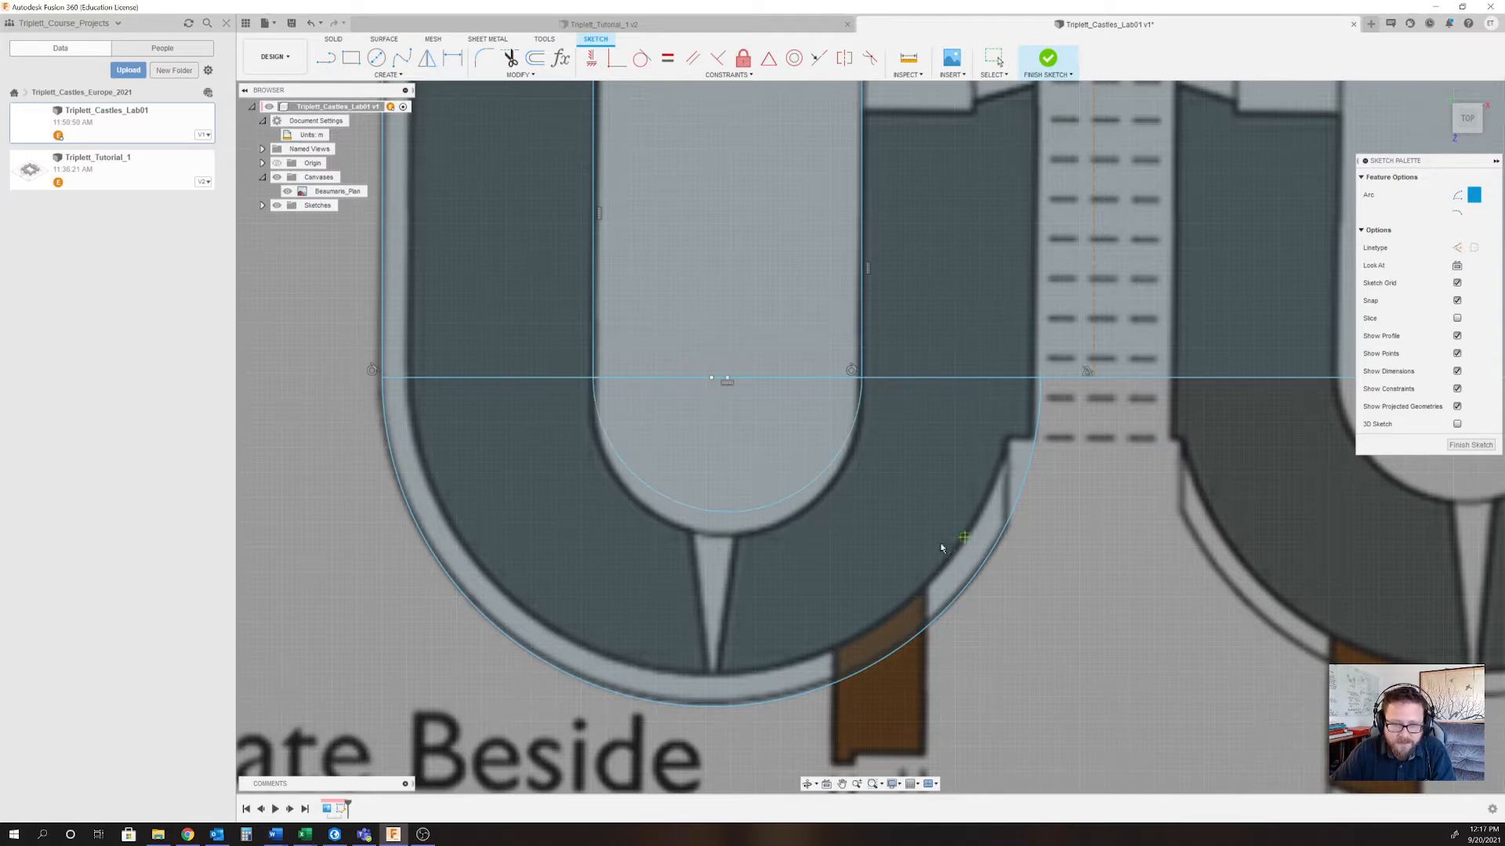
scroll(837, 594, "down", 3)
scroll(837, 594, "down", 1)
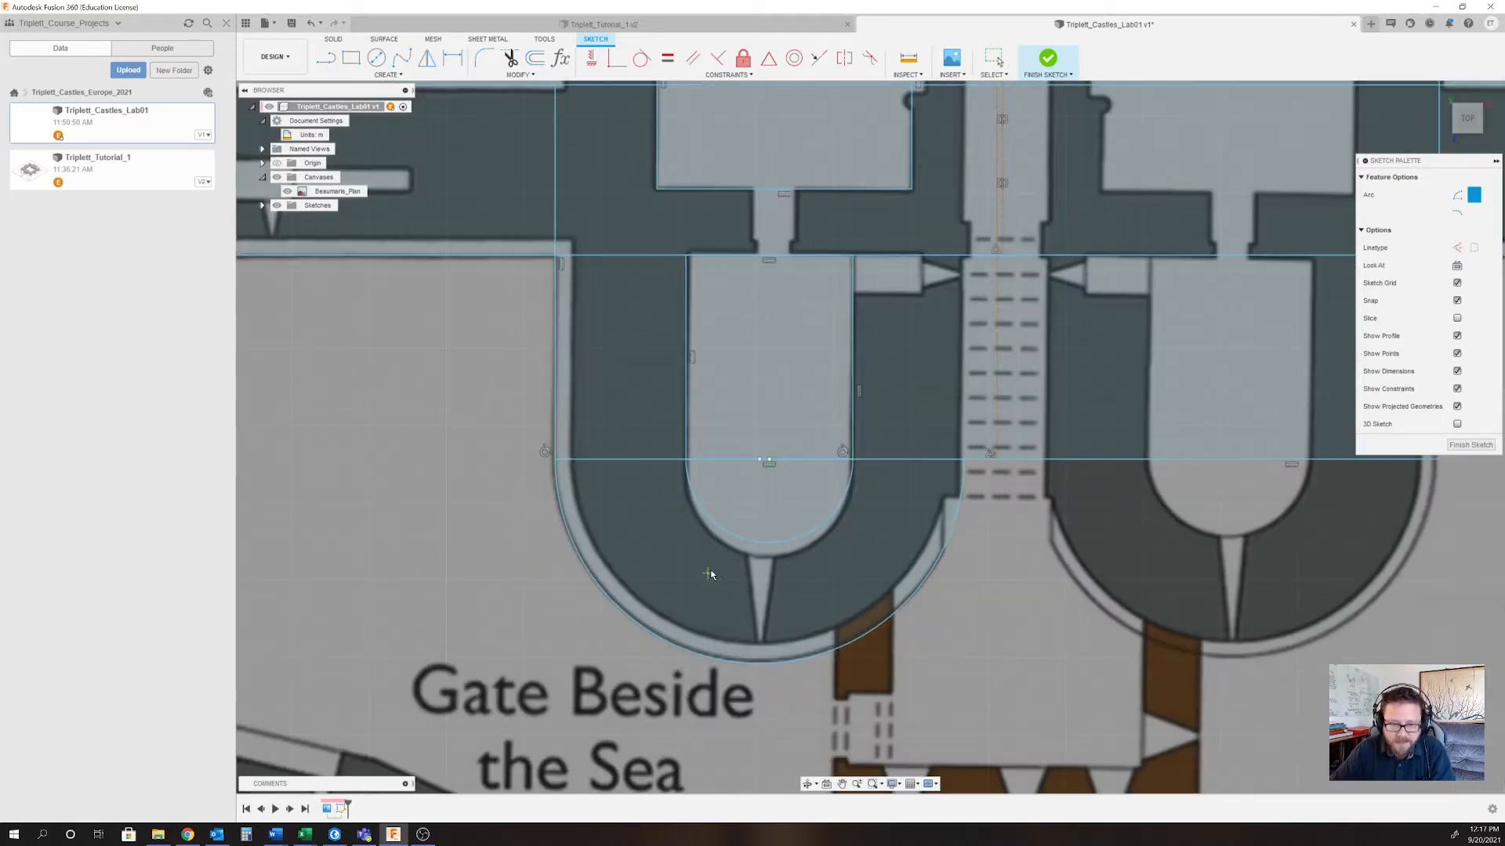
scroll(782, 525, "up", 3)
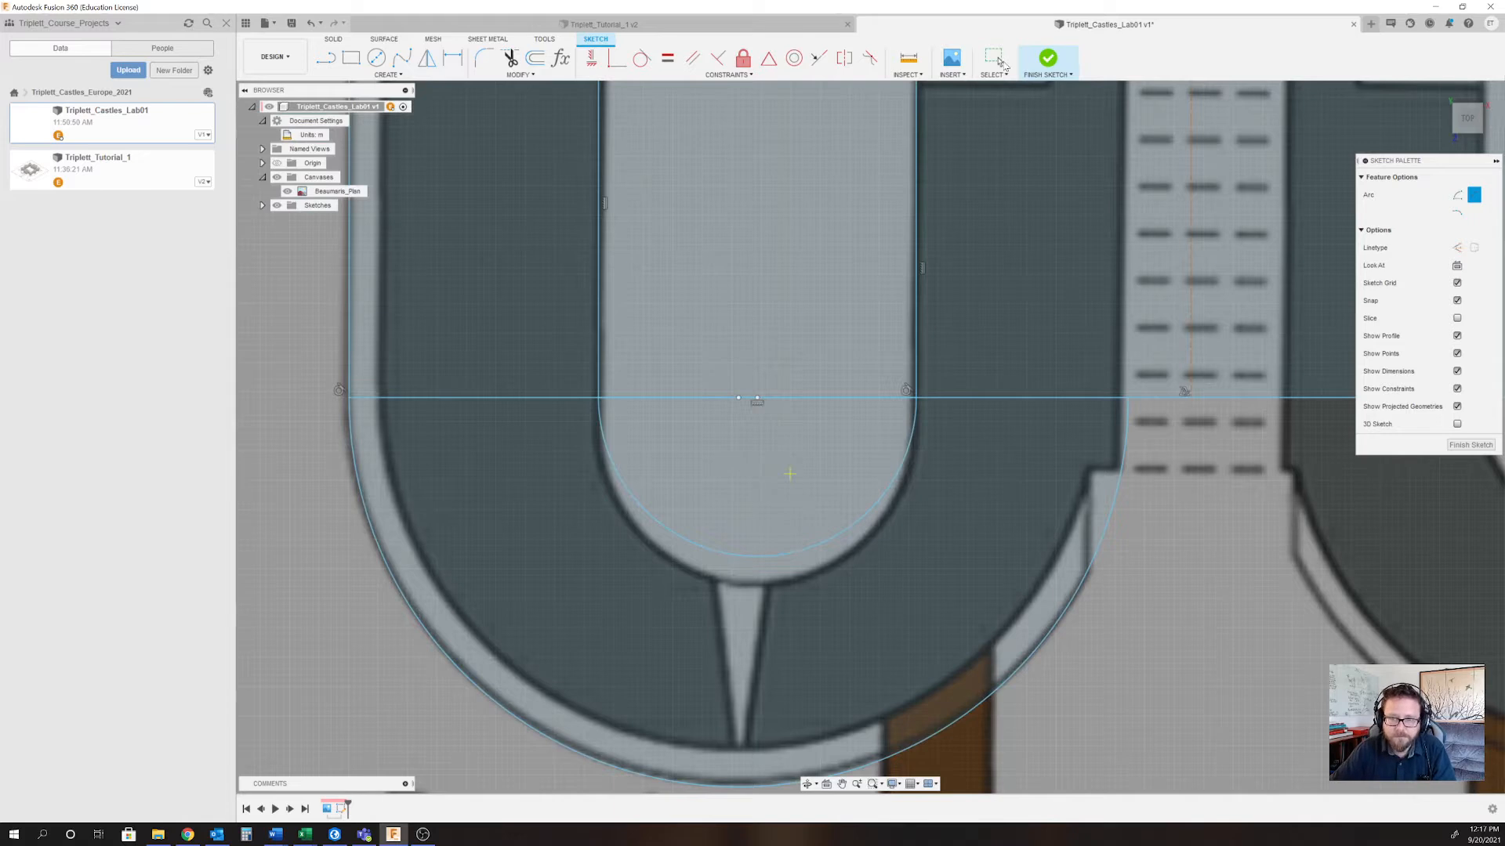
left_click(1003, 67)
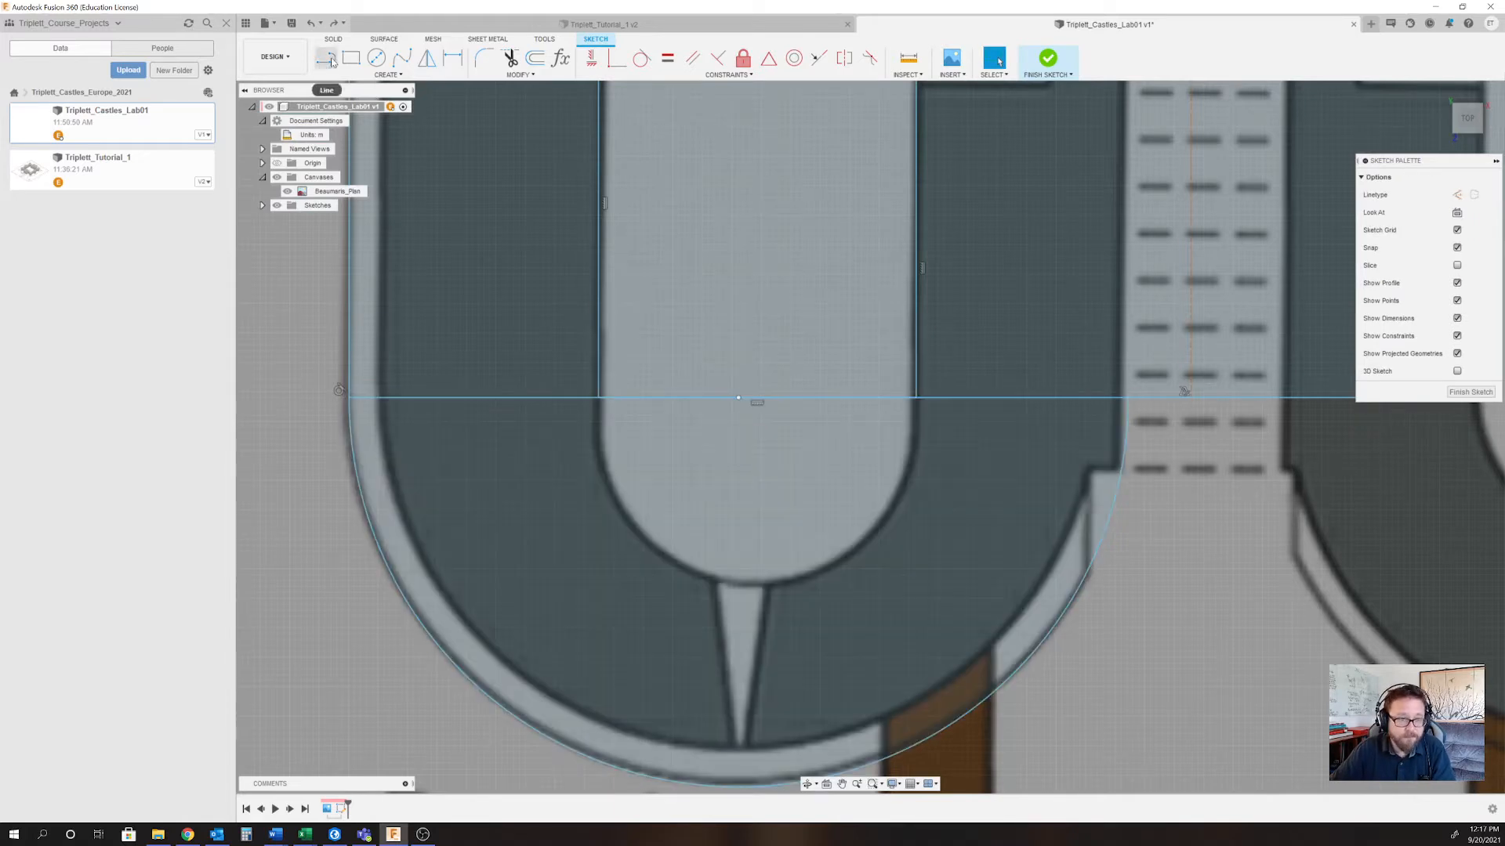
Draw a vertical line about 0.7 m long extending the long chamber's west wall south to where its rounding begins.
left_click(326, 59)
left_click(599, 439)
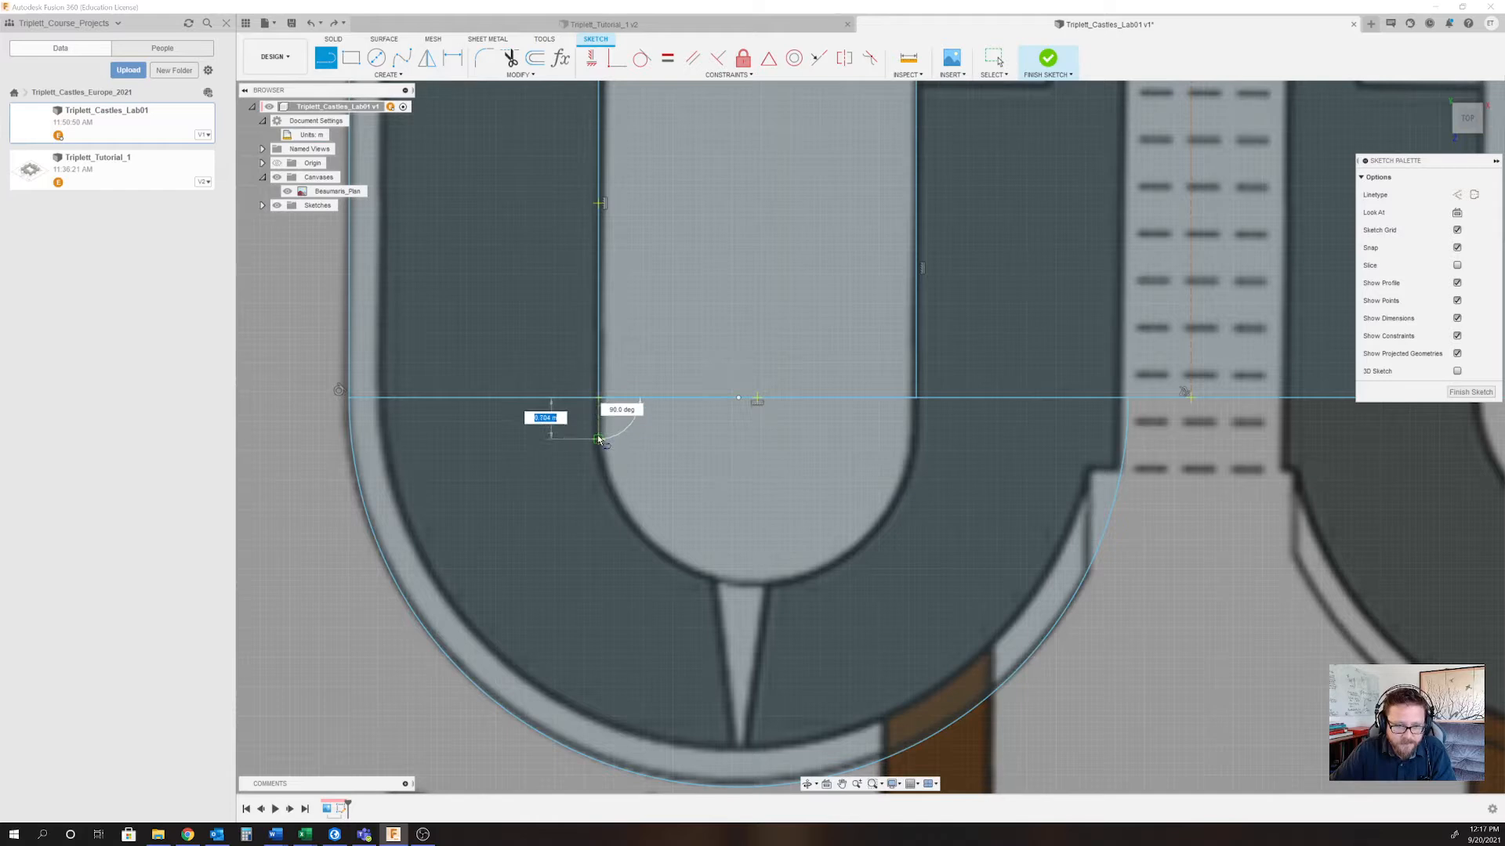
key("Escape")
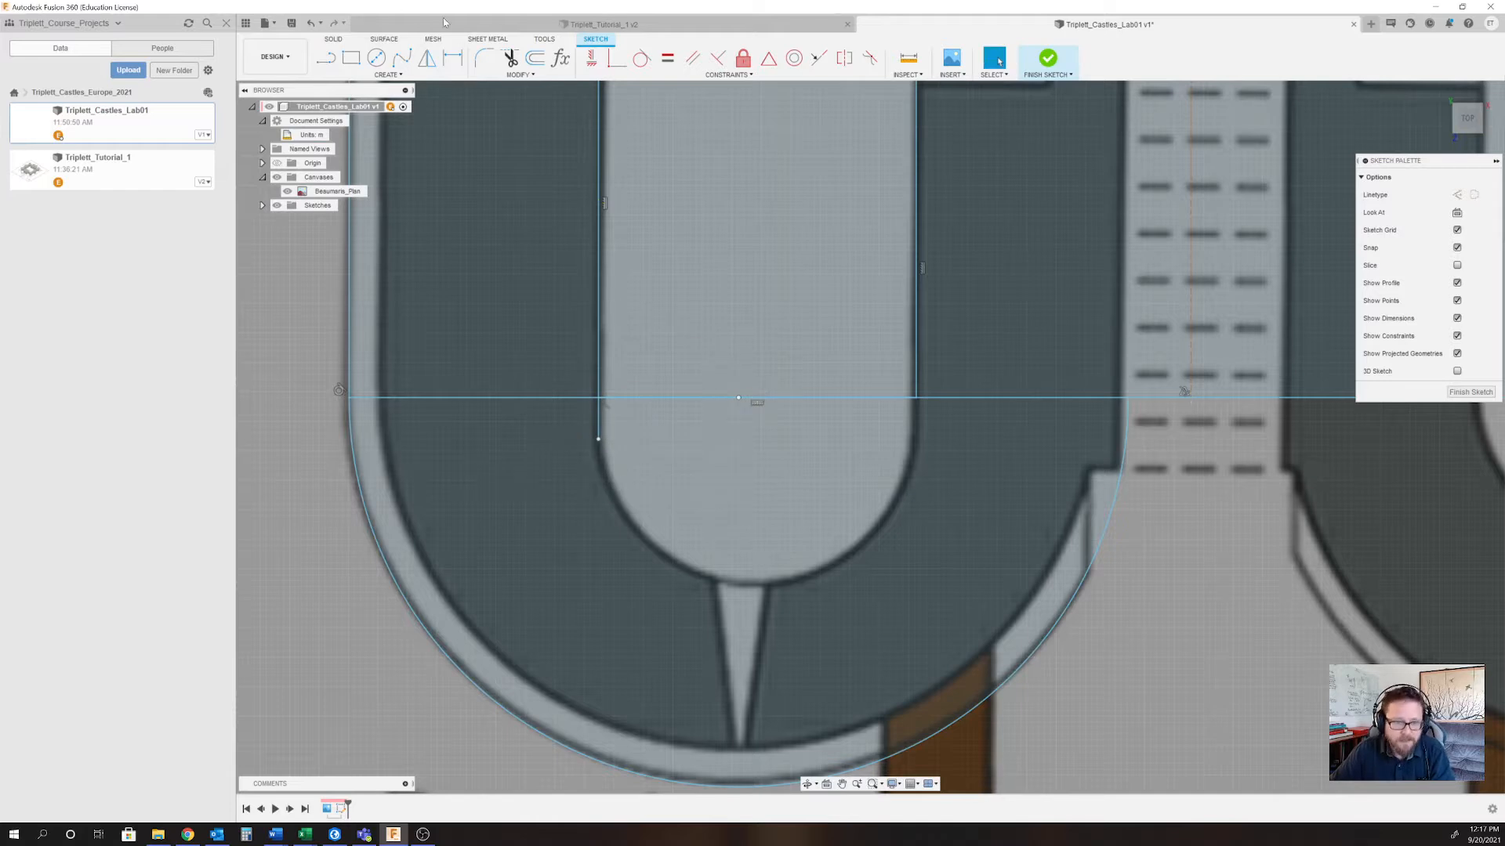
Draw a three-point arc of about 2.7 m radius around the long chamber's rounded south end, from the west wall extension to the east wall.
left_click(323, 60)
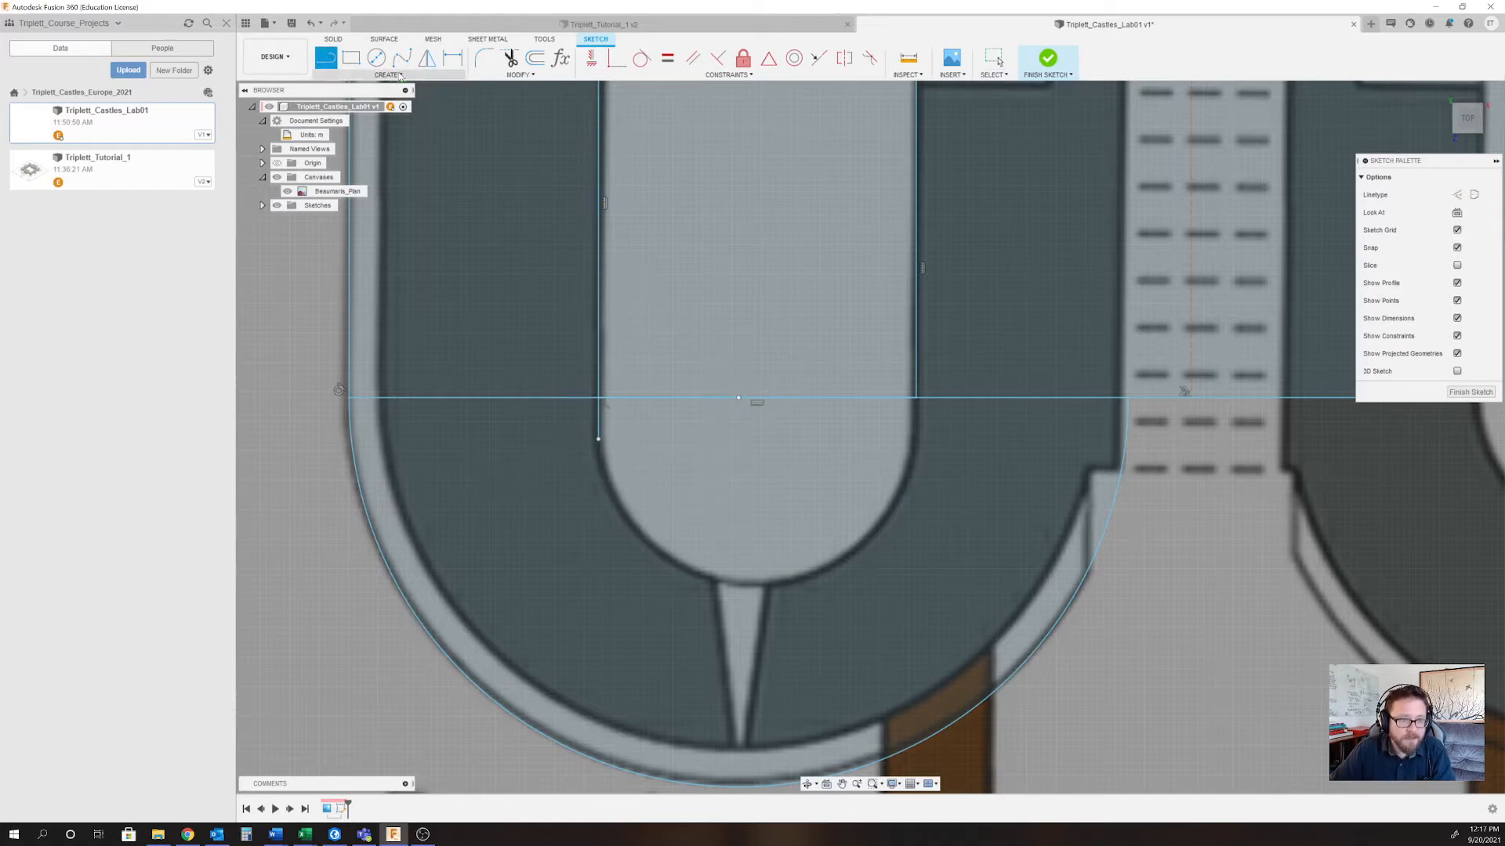
left_click(388, 75)
mouse_move(368, 126)
left_click(442, 139)
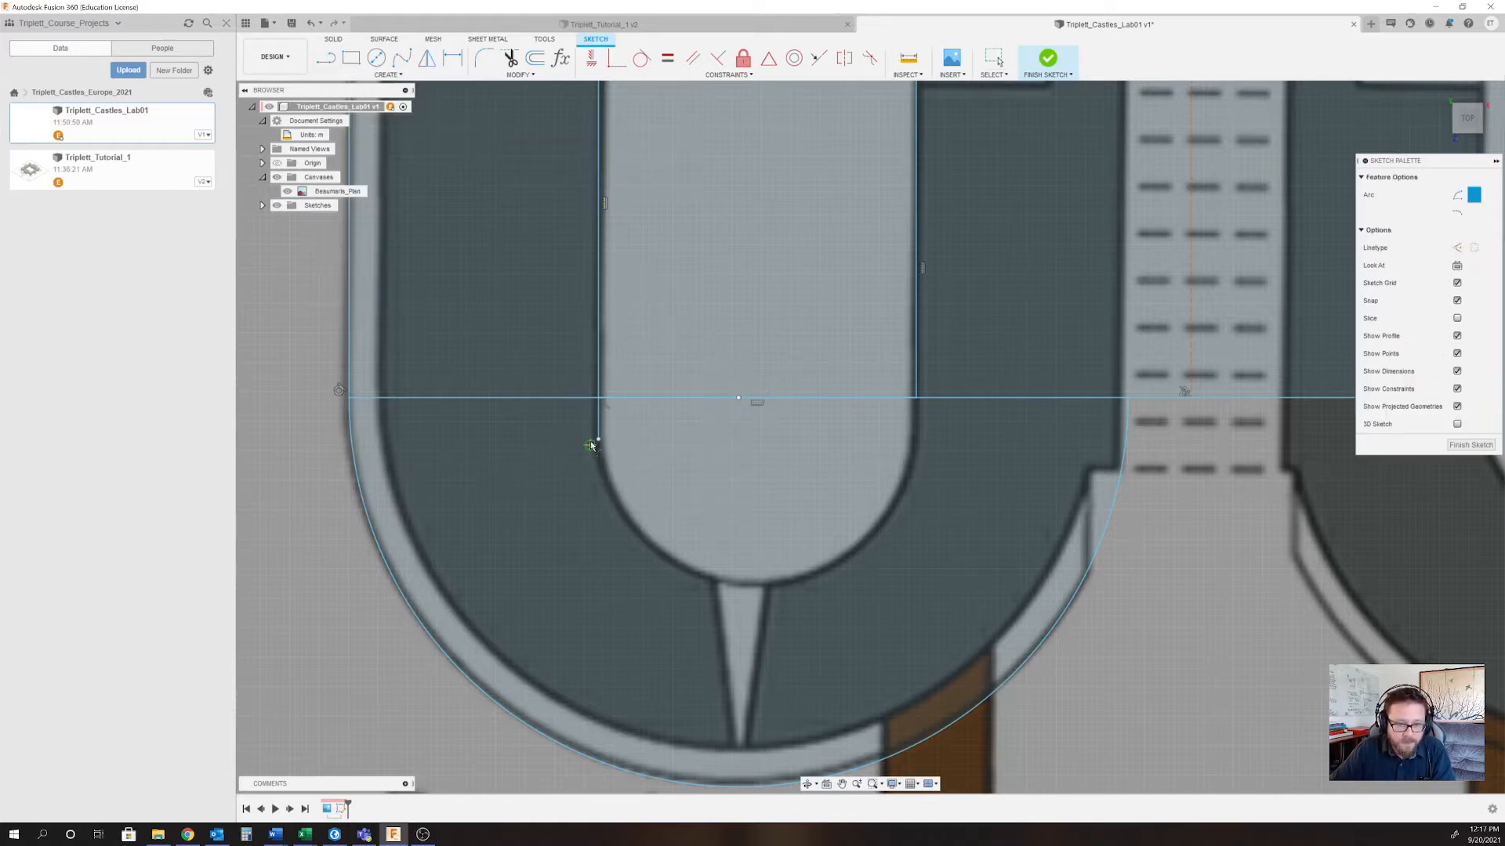
left_click(598, 441)
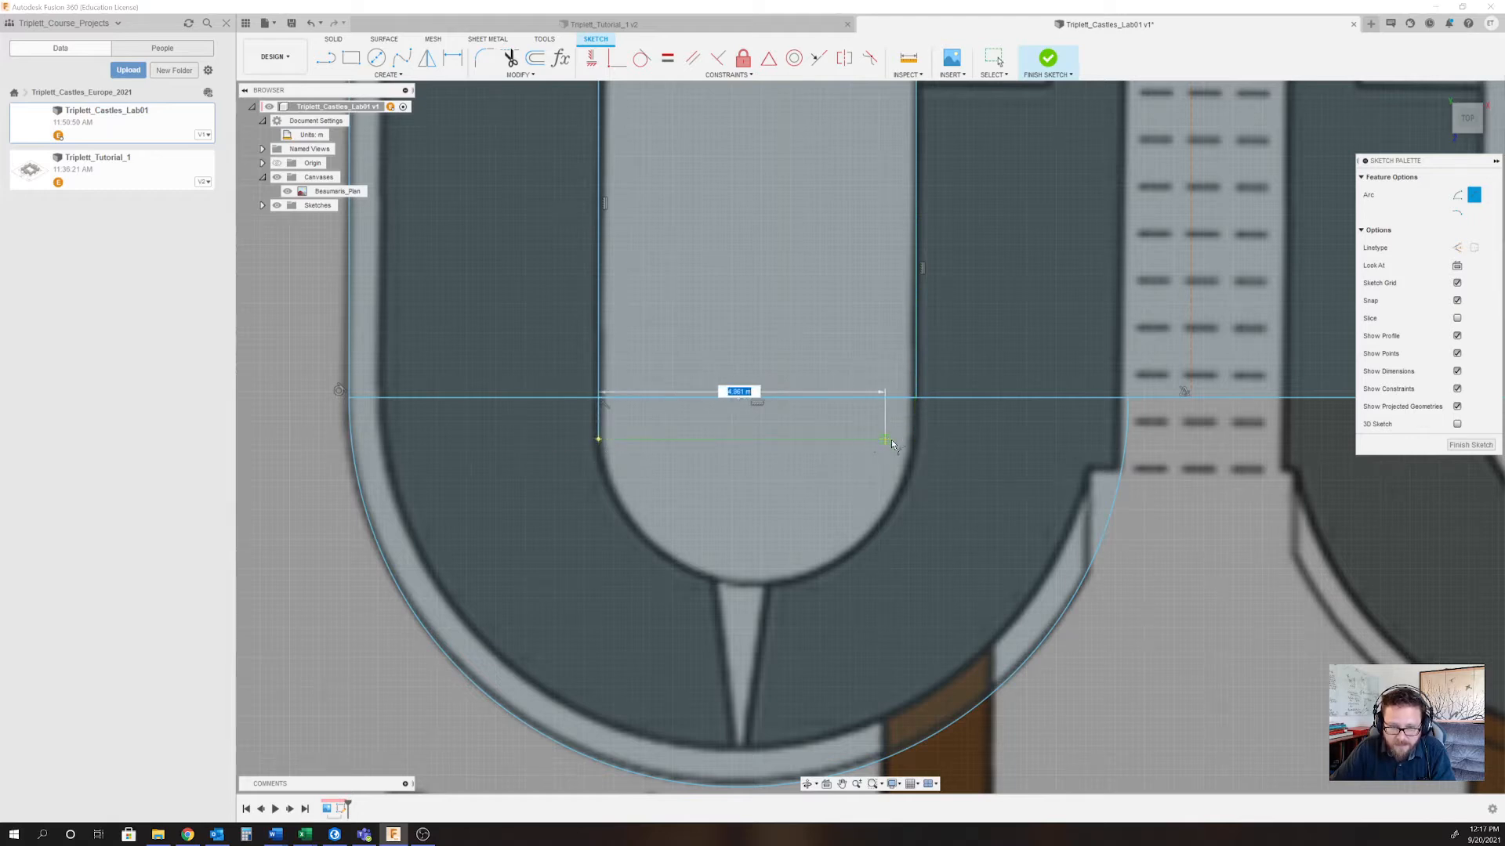
left_click(915, 442)
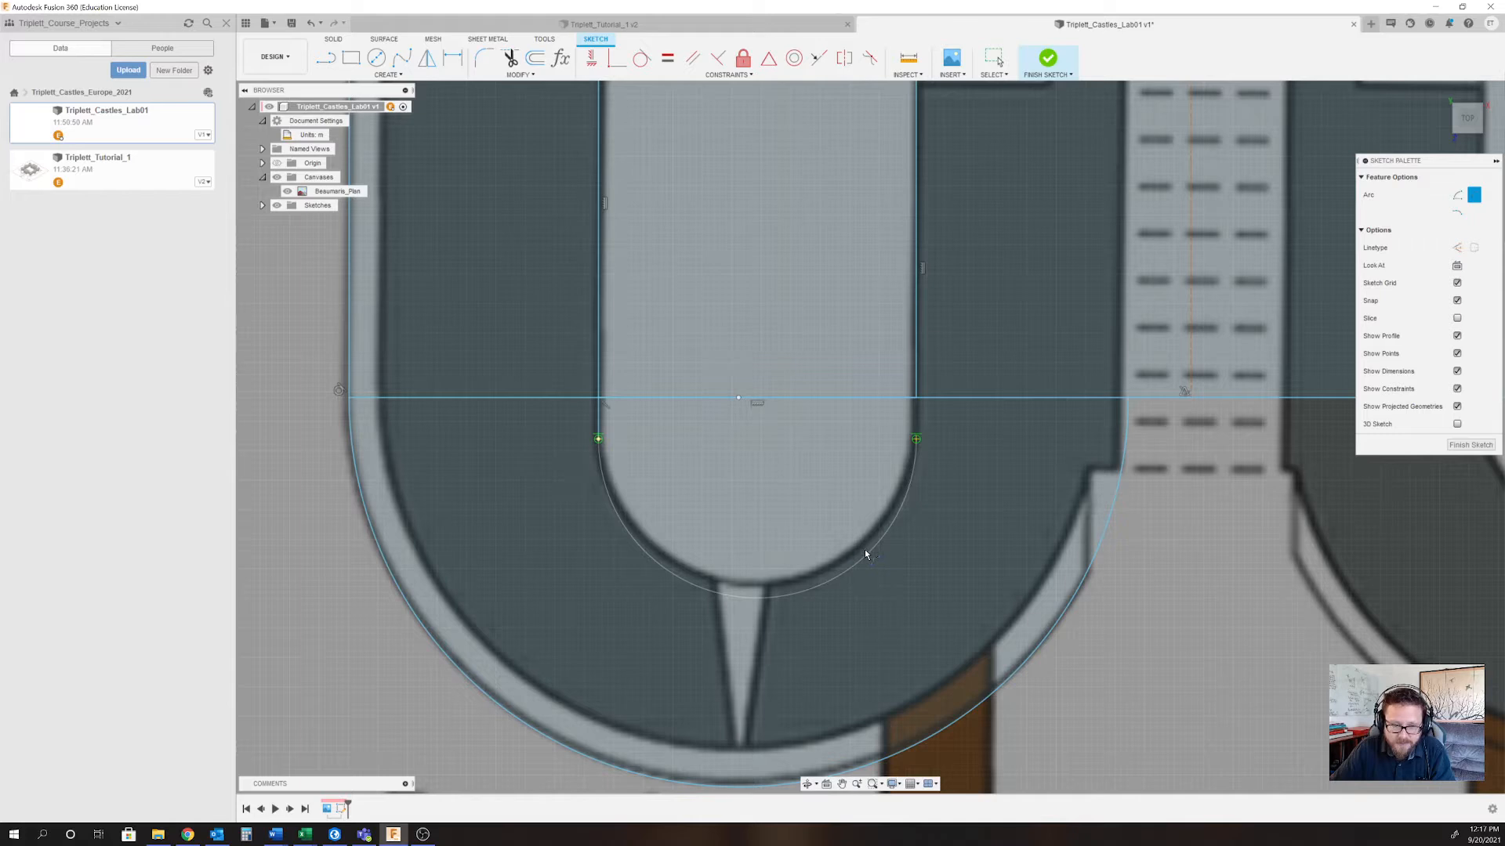
left_click(865, 554)
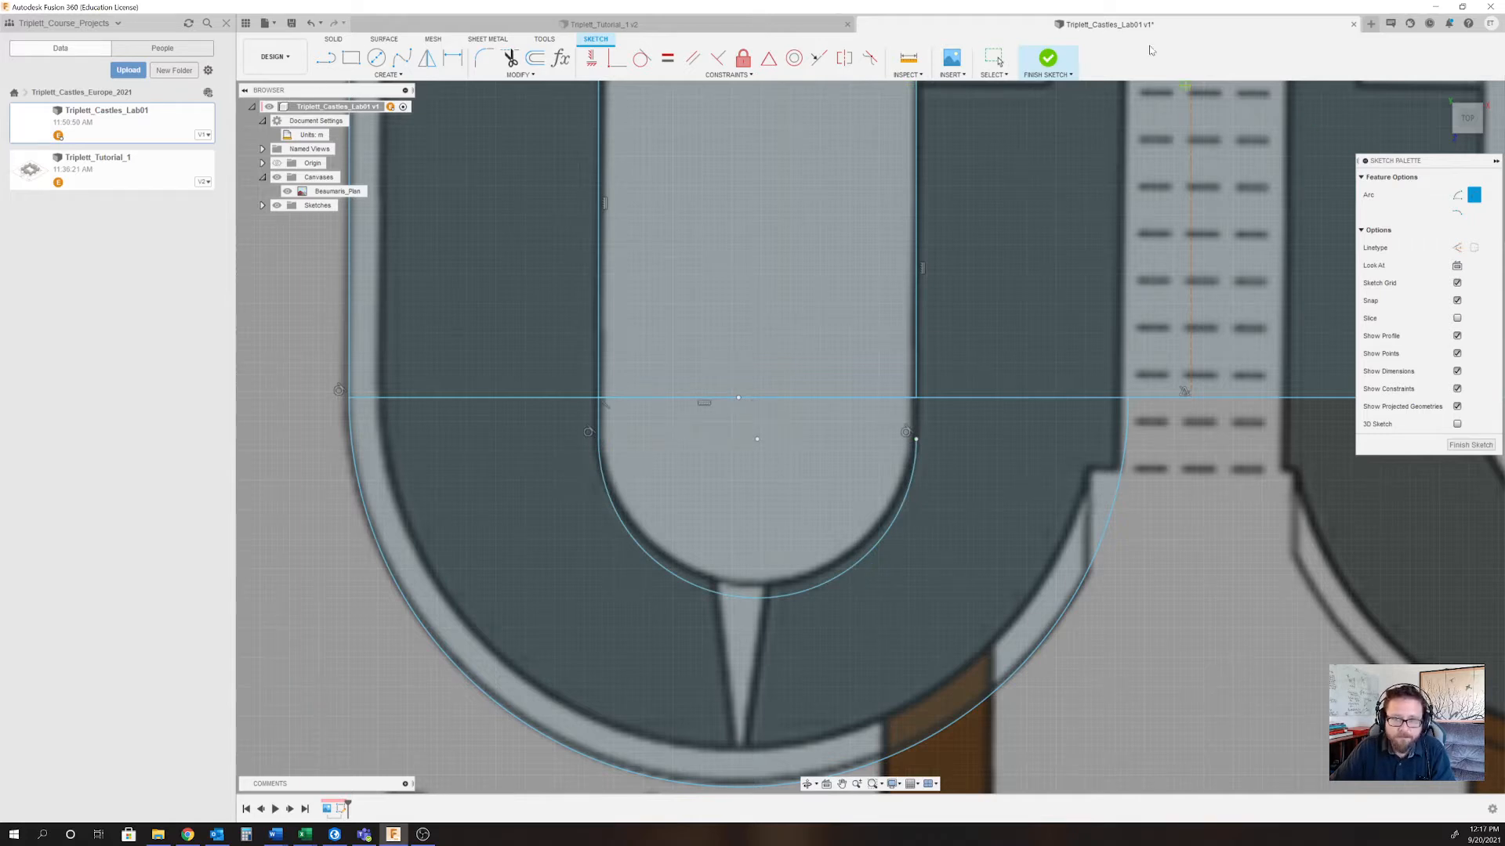
Pull the chamber arc slightly north so it follows the rounded south wall on the plan.
left_click(994, 59)
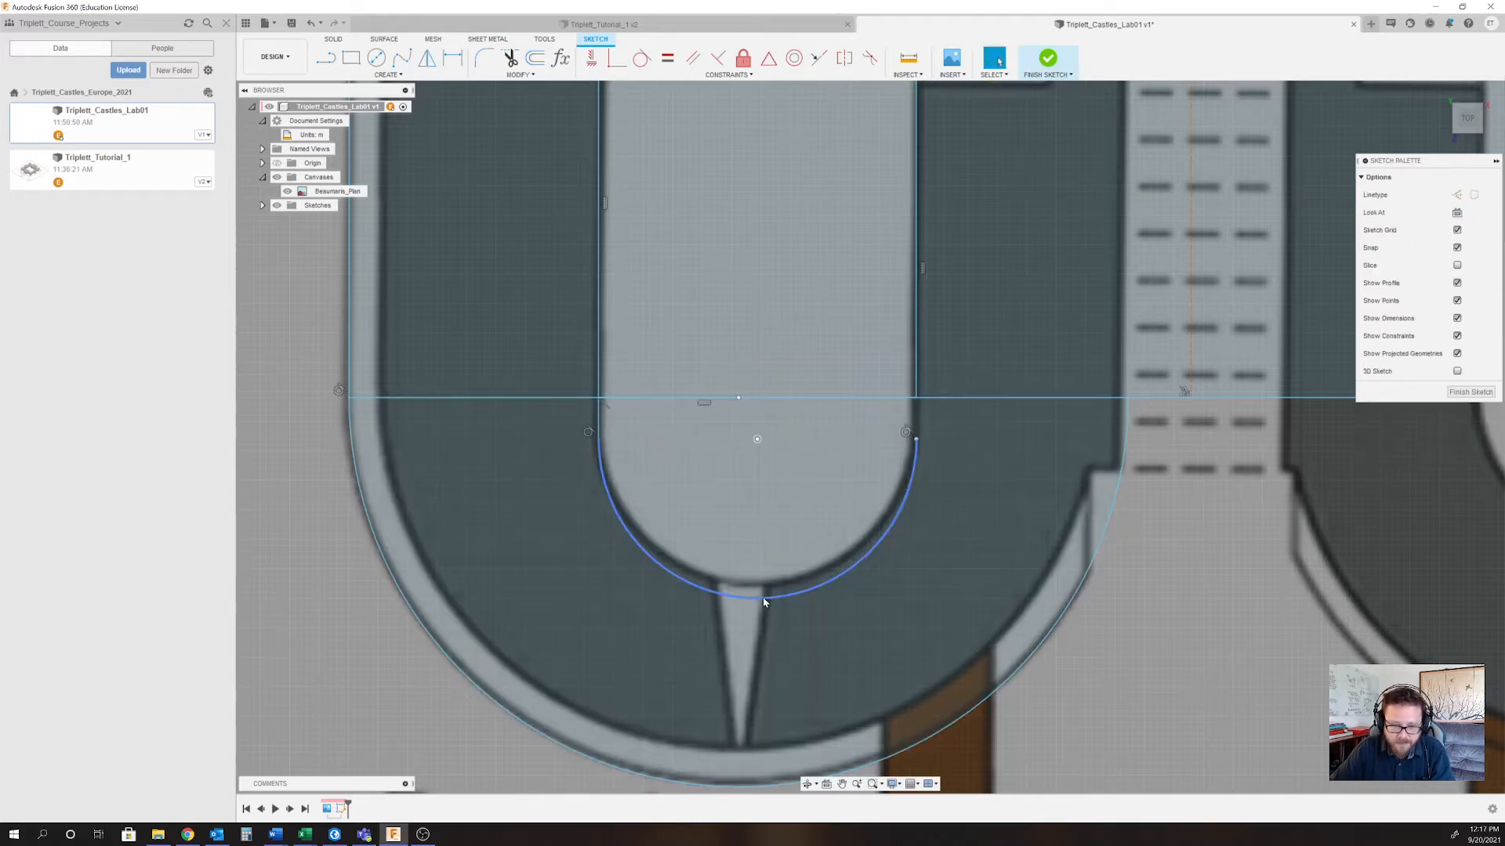
left_click(763, 590)
left_click_drag(763, 586, 766, 584)
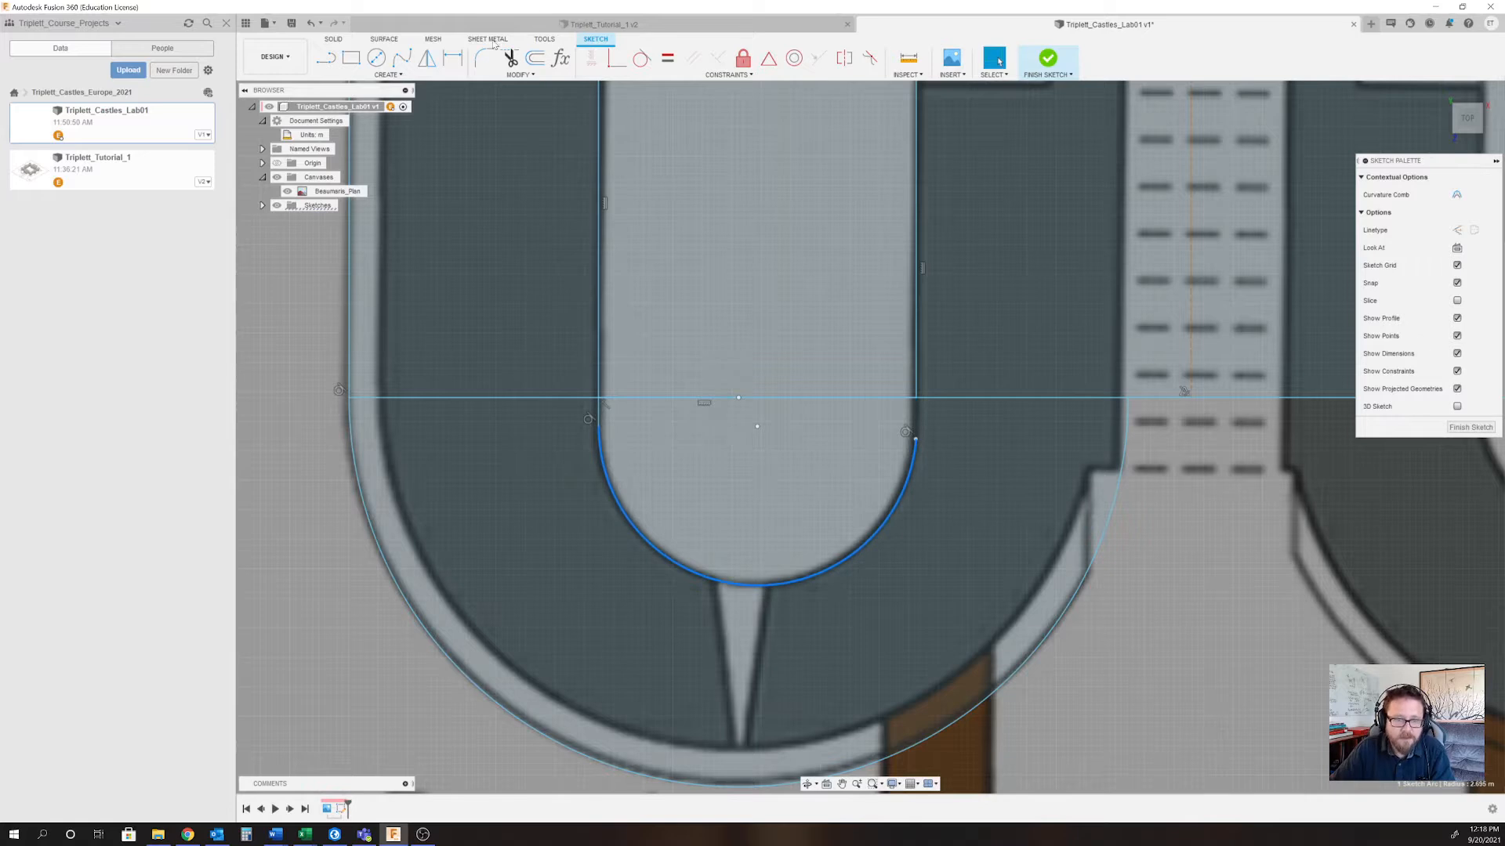
Draw a short line from the arc's east end north to the gatehouse rectangle's south edge.
left_click(326, 58)
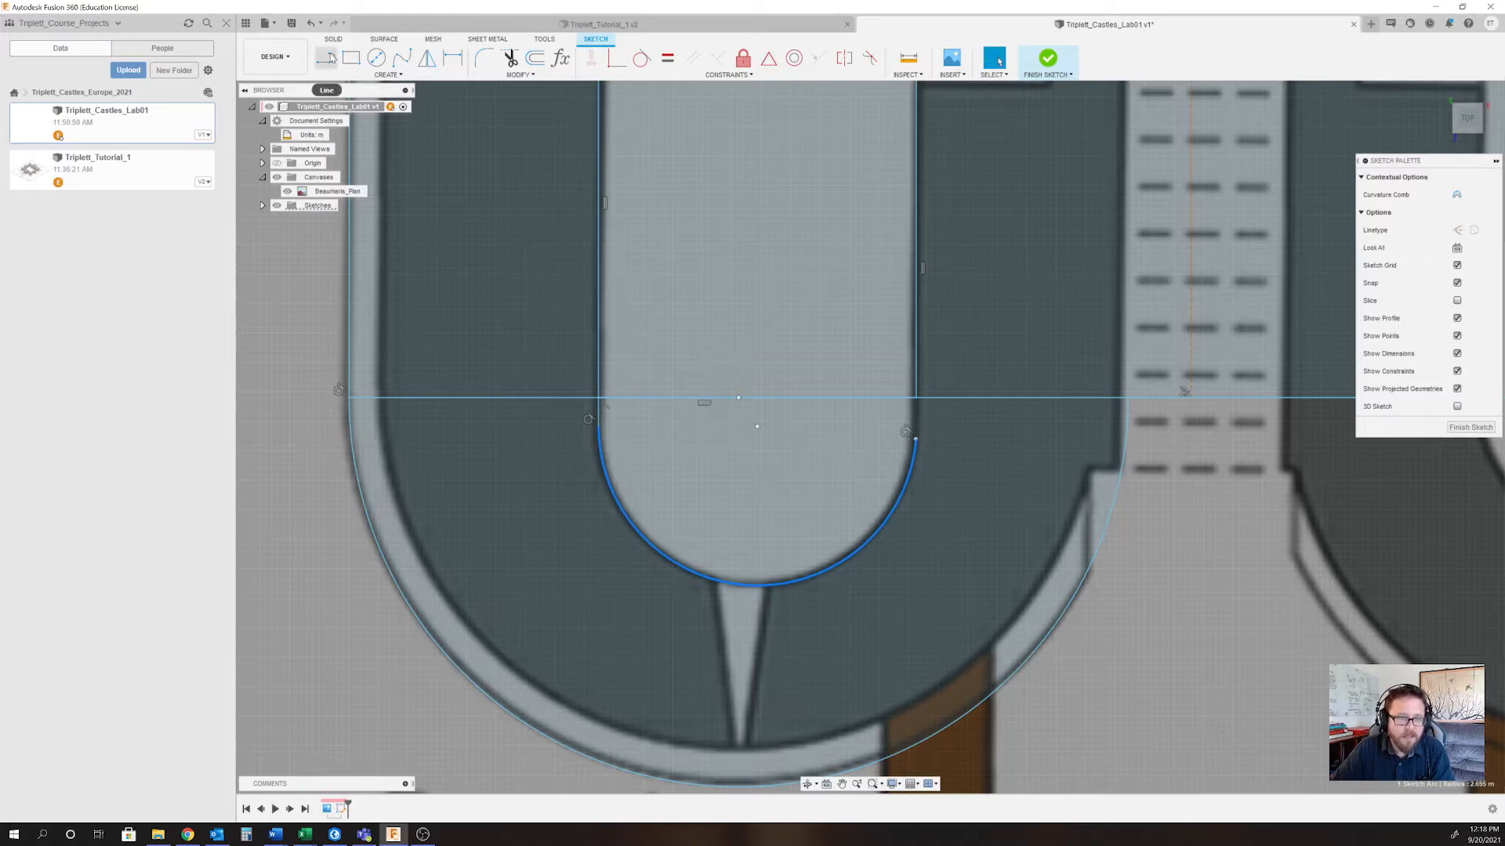
left_click(915, 439)
left_click(916, 398)
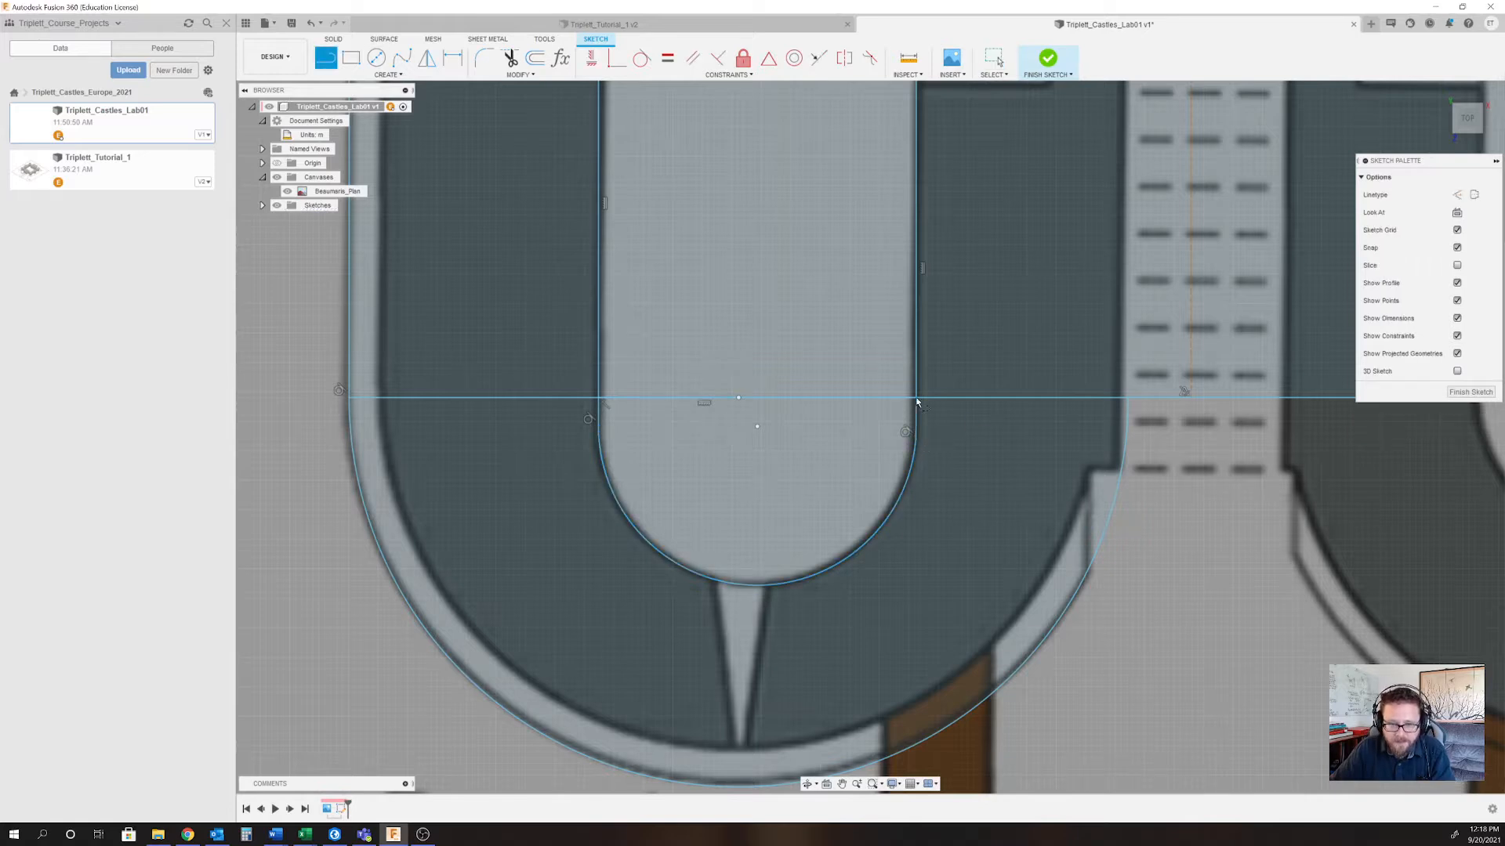
Try to make the short east and west wall extensions equal in length with an Equal constraint.
left_click(994, 58)
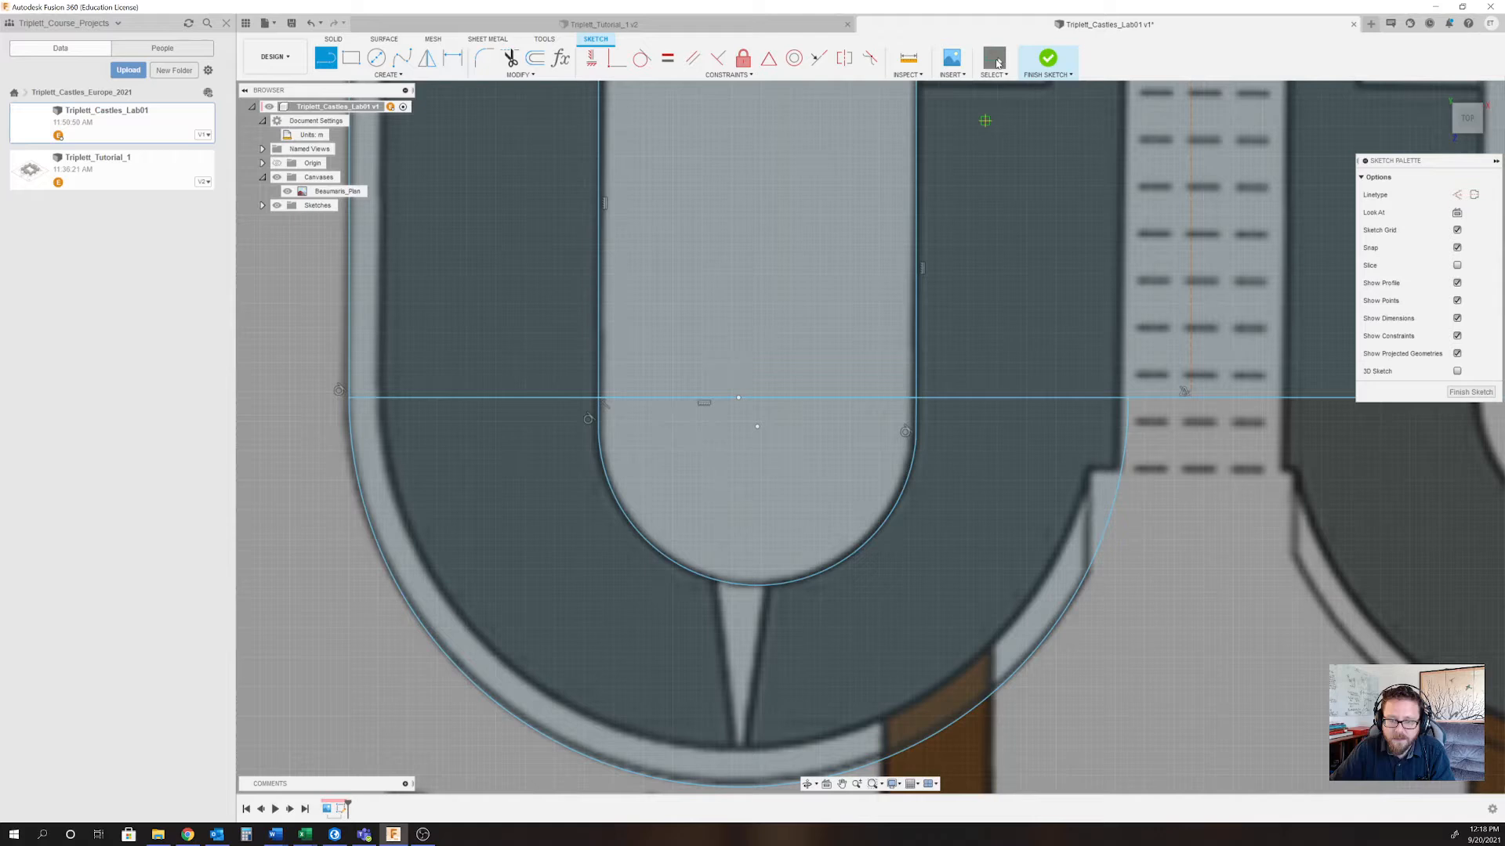
left_click(917, 423)
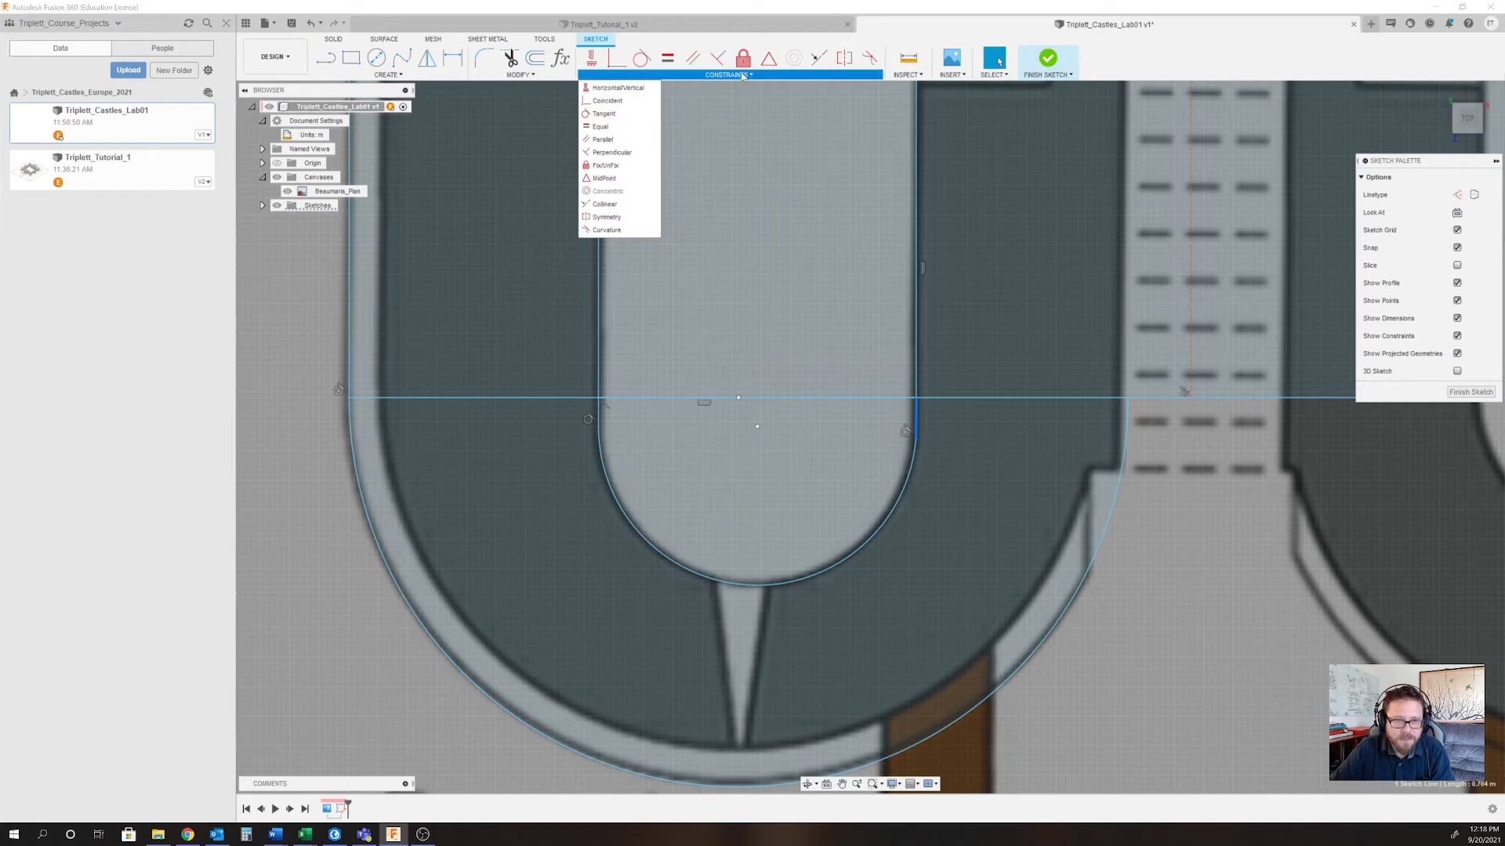
left_click(605, 126)
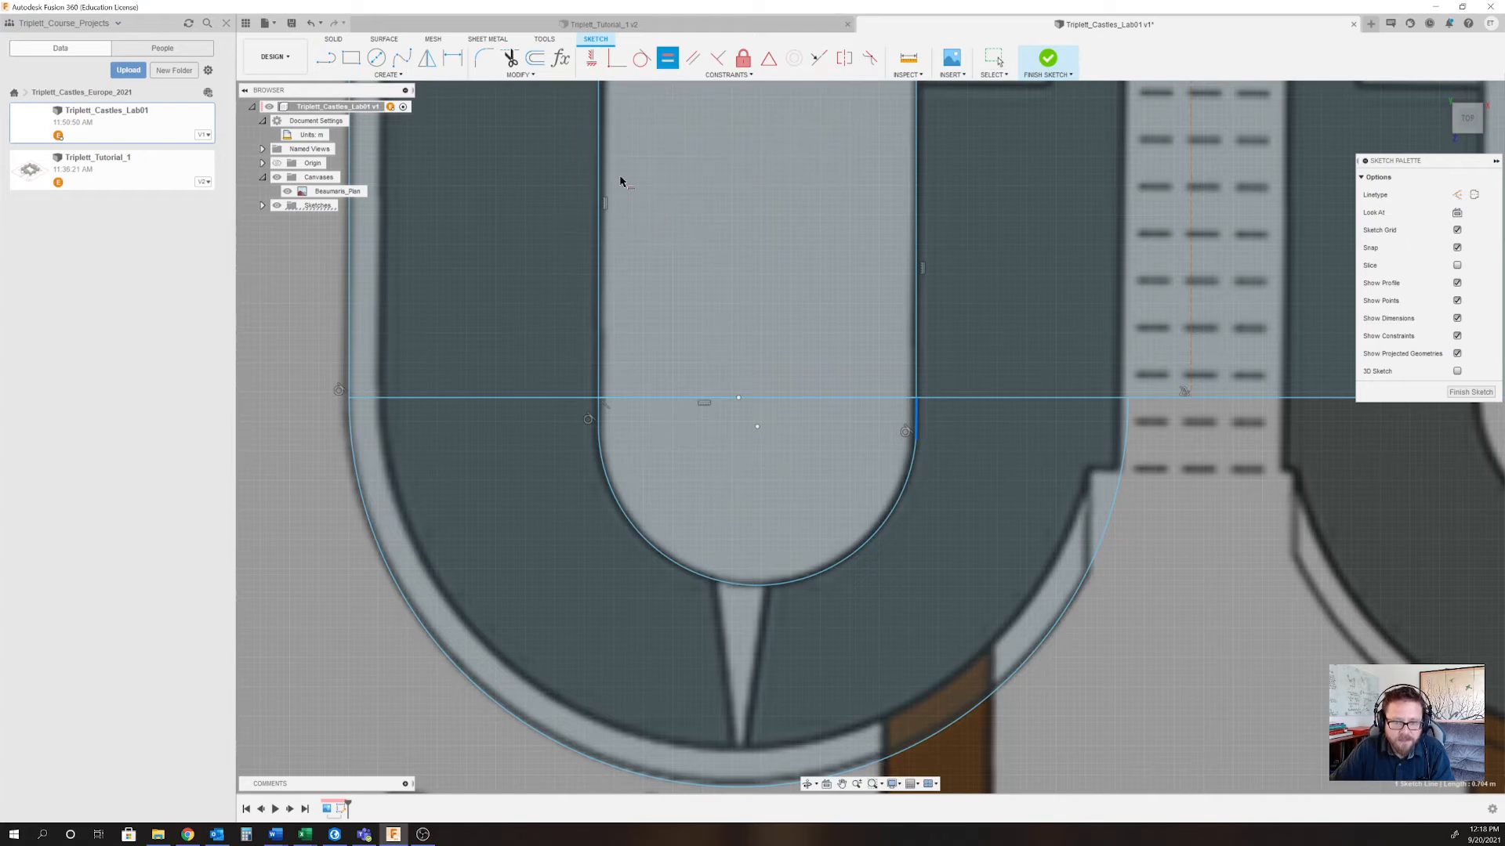
left_click(597, 417)
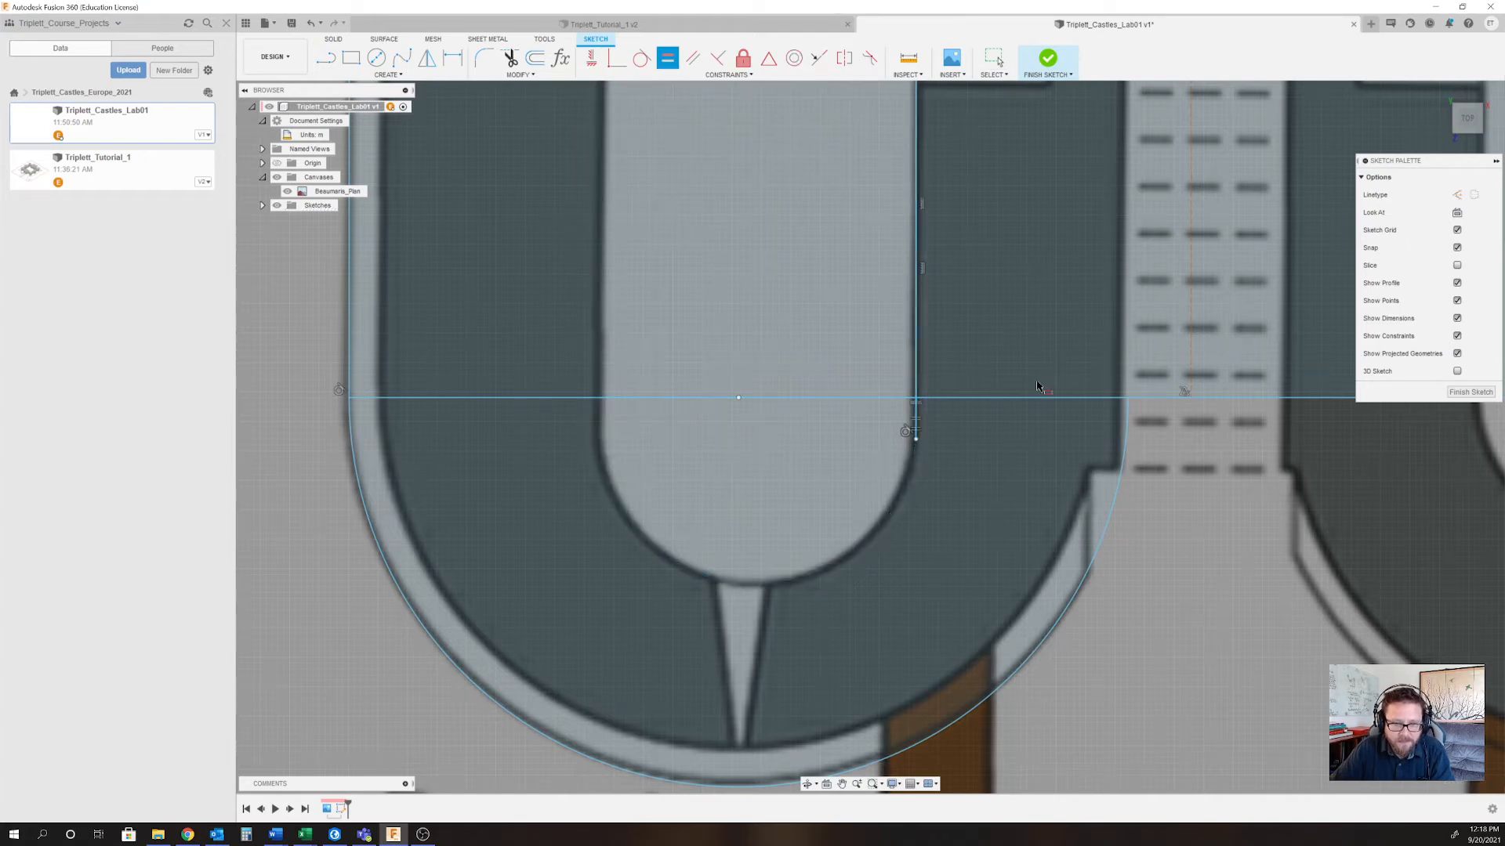
key("Escape")
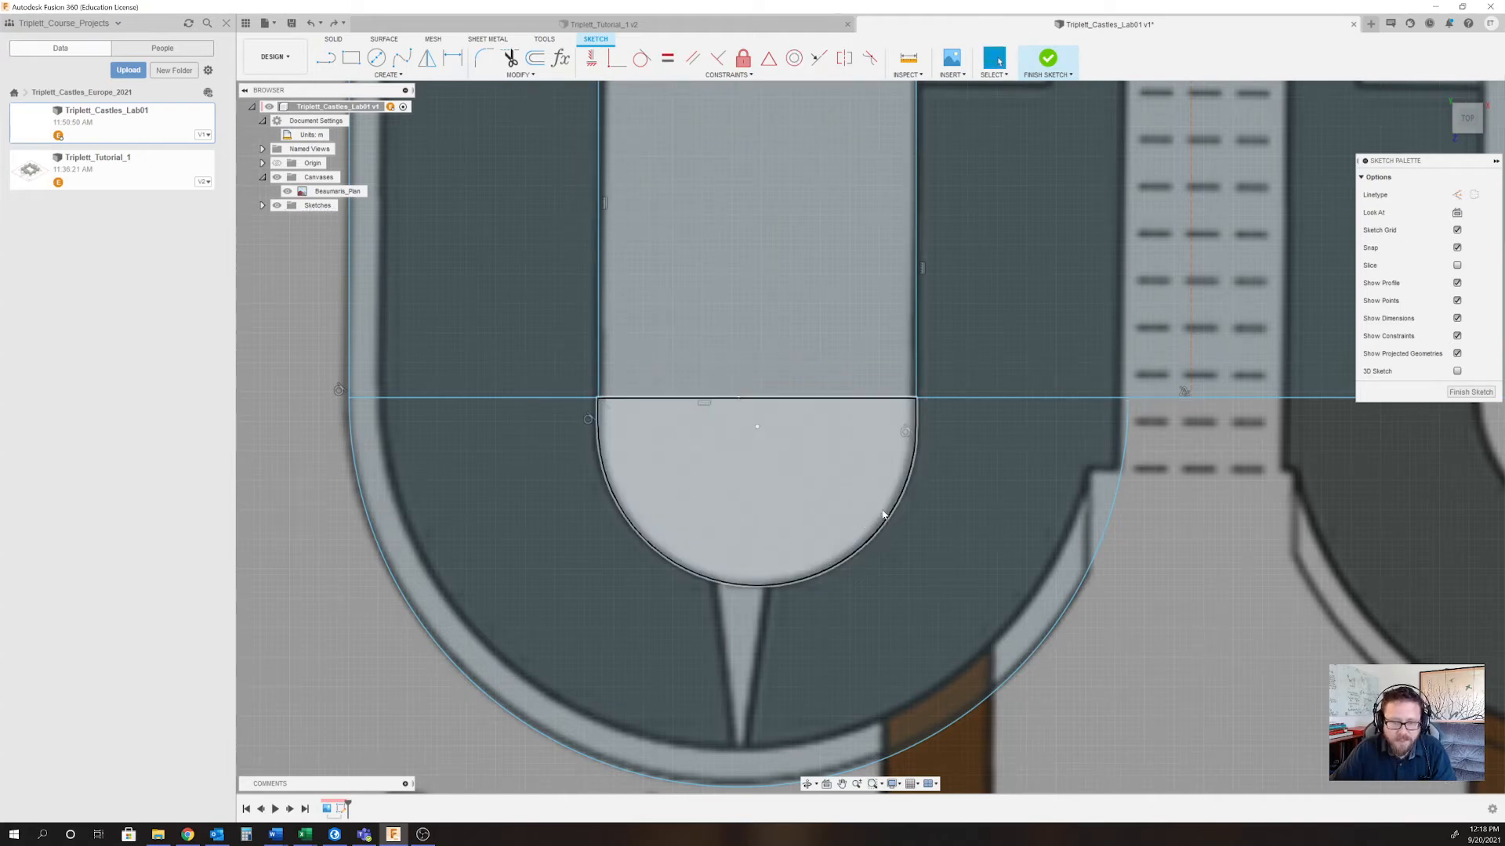
Draw a horizontal line across the long chamber from the arc's west end through its centre to the east wall.
scroll(896, 448, "up", 5)
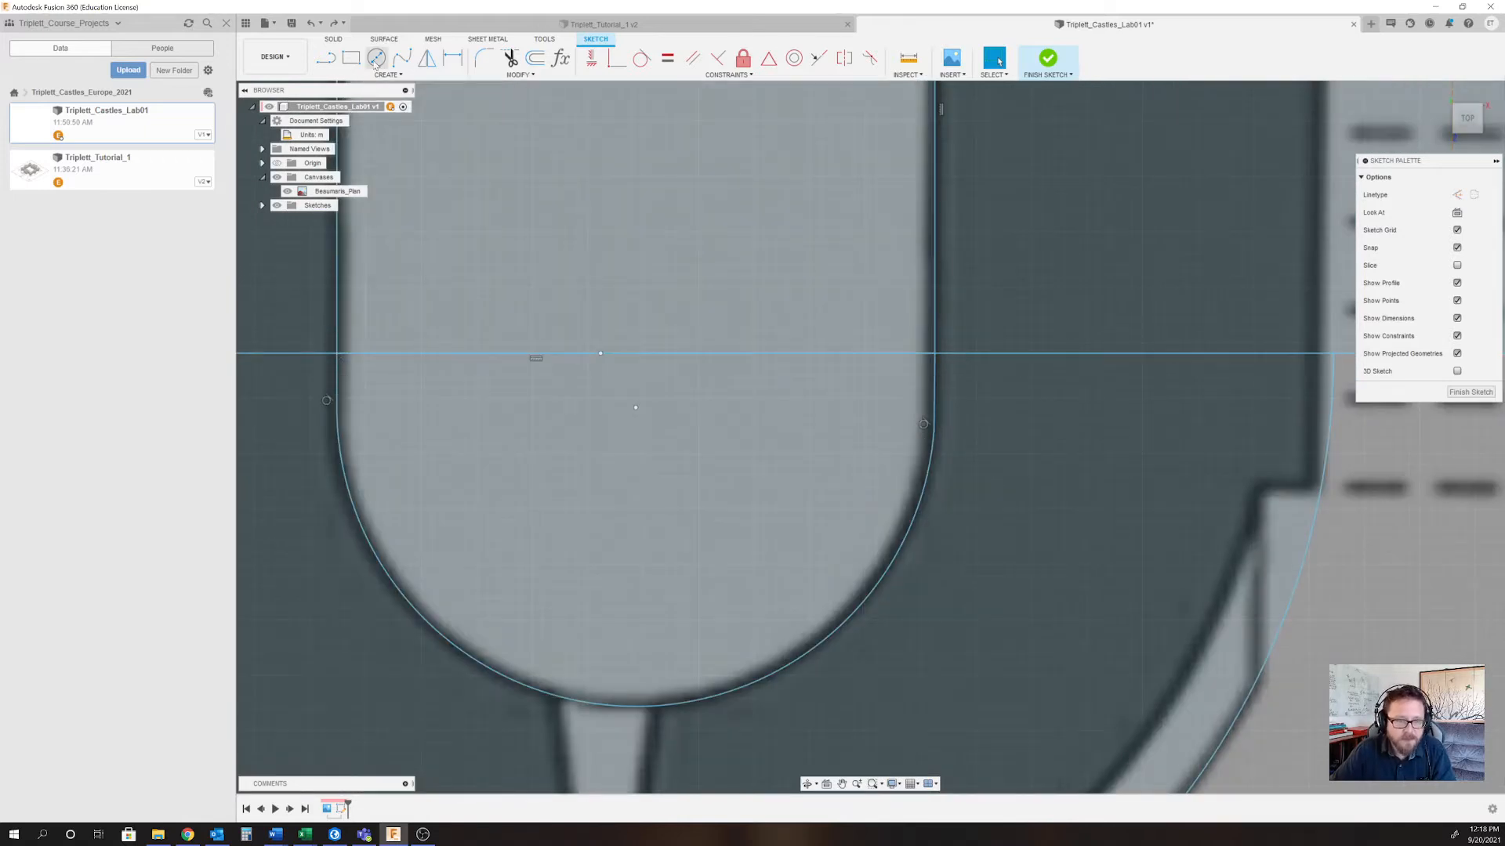
left_click(325, 57)
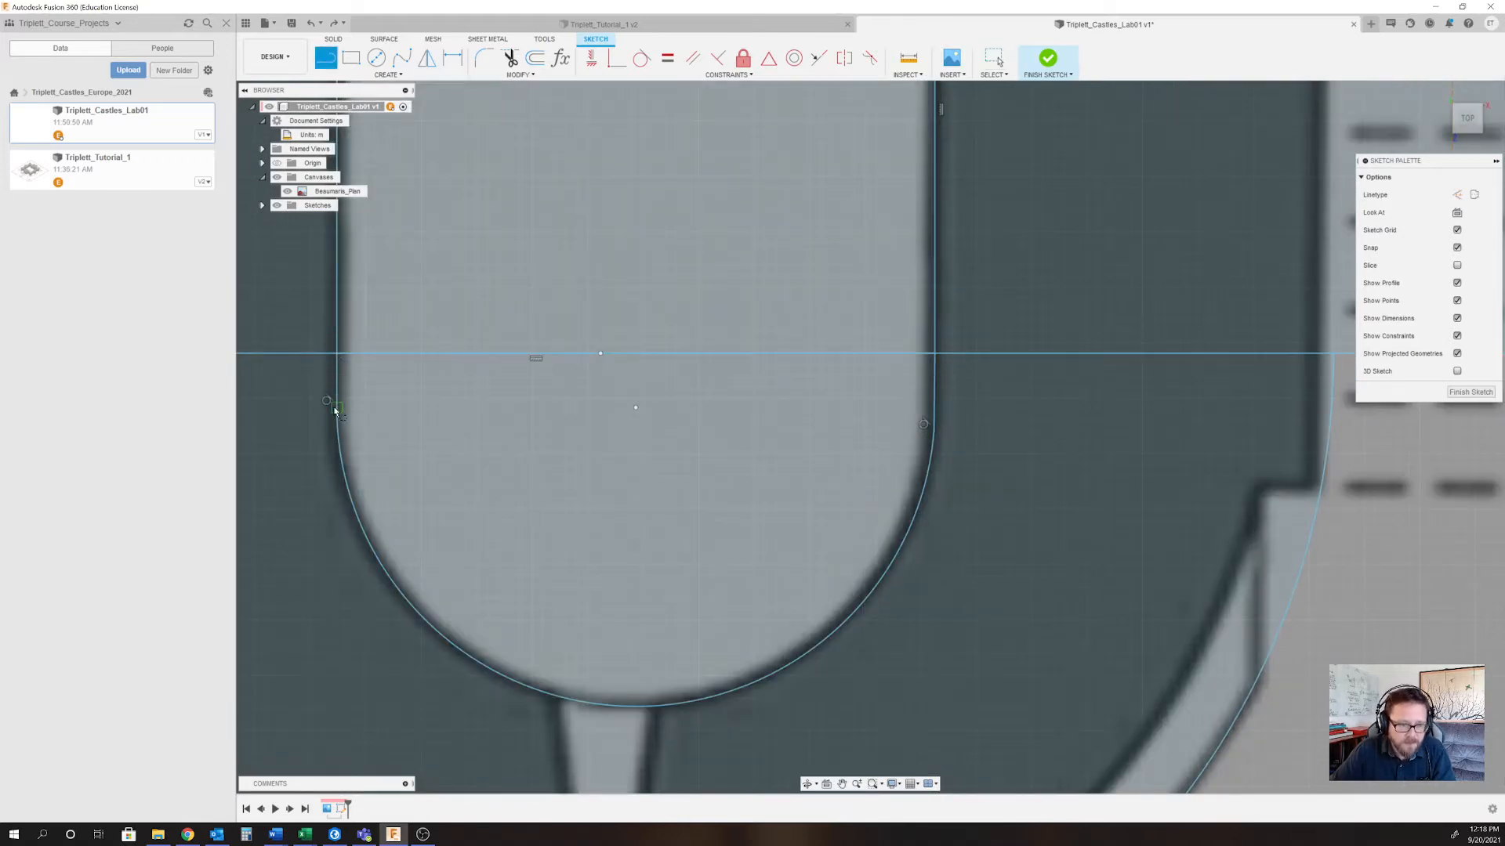
left_click(337, 406)
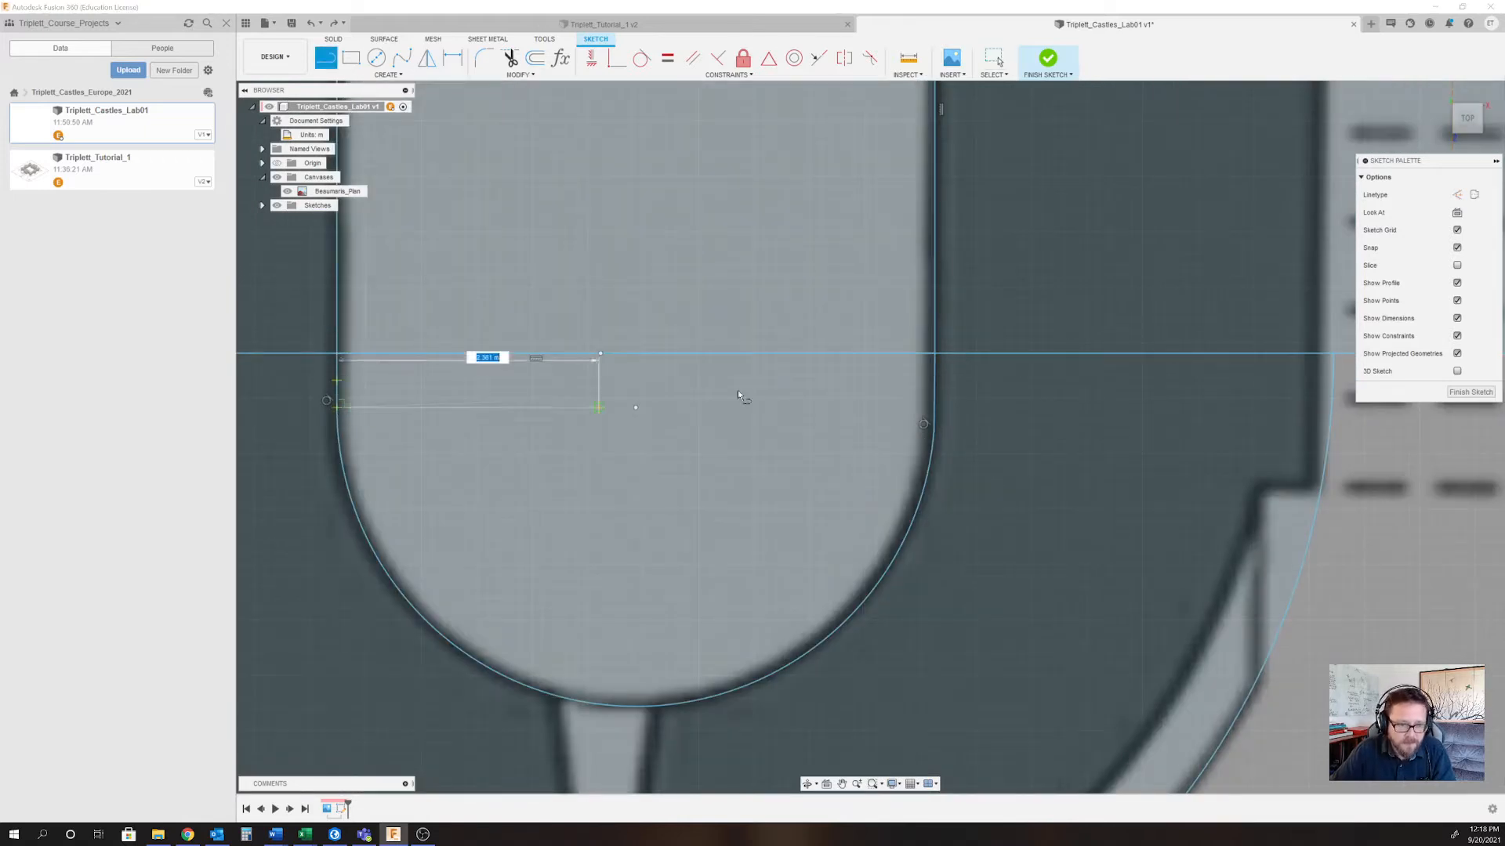
left_click(934, 407)
key("Escape")
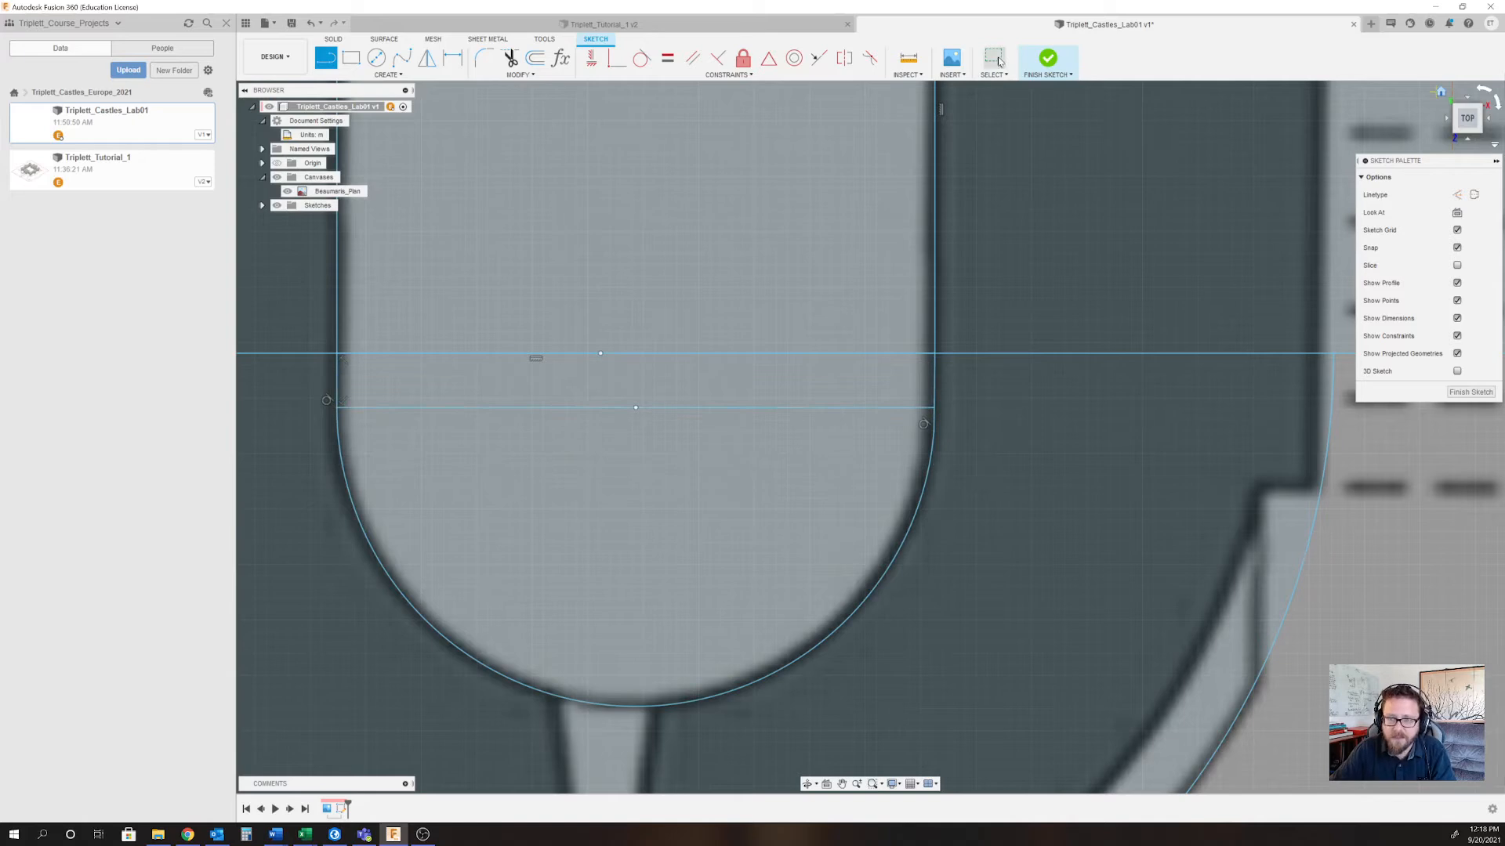
Convert the horizontal line across the chamber's rounded end into a construction line.
left_click(999, 63)
left_click(826, 408)
key("x")
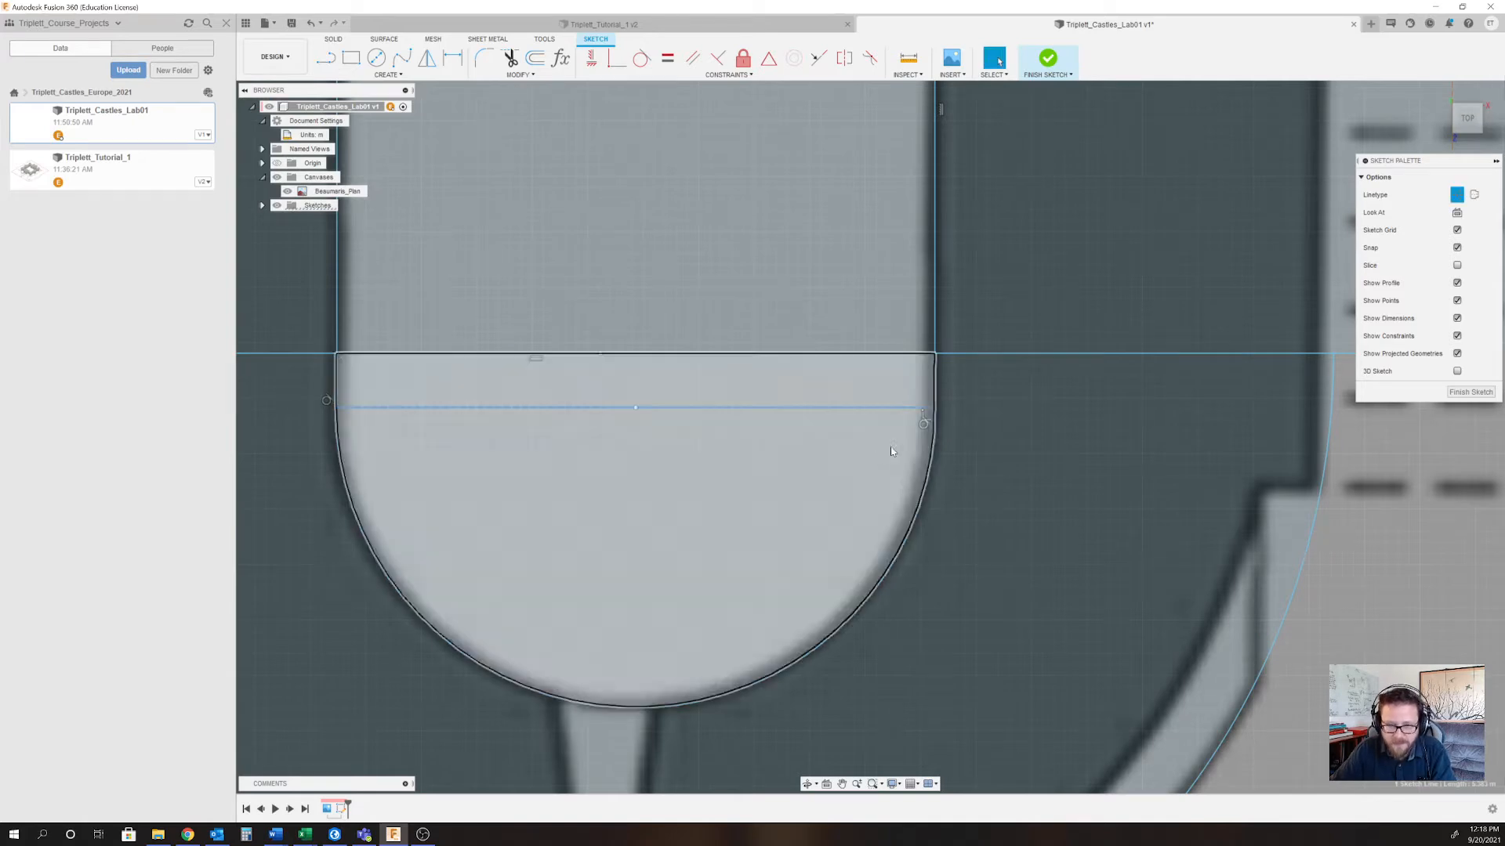
key("Escape")
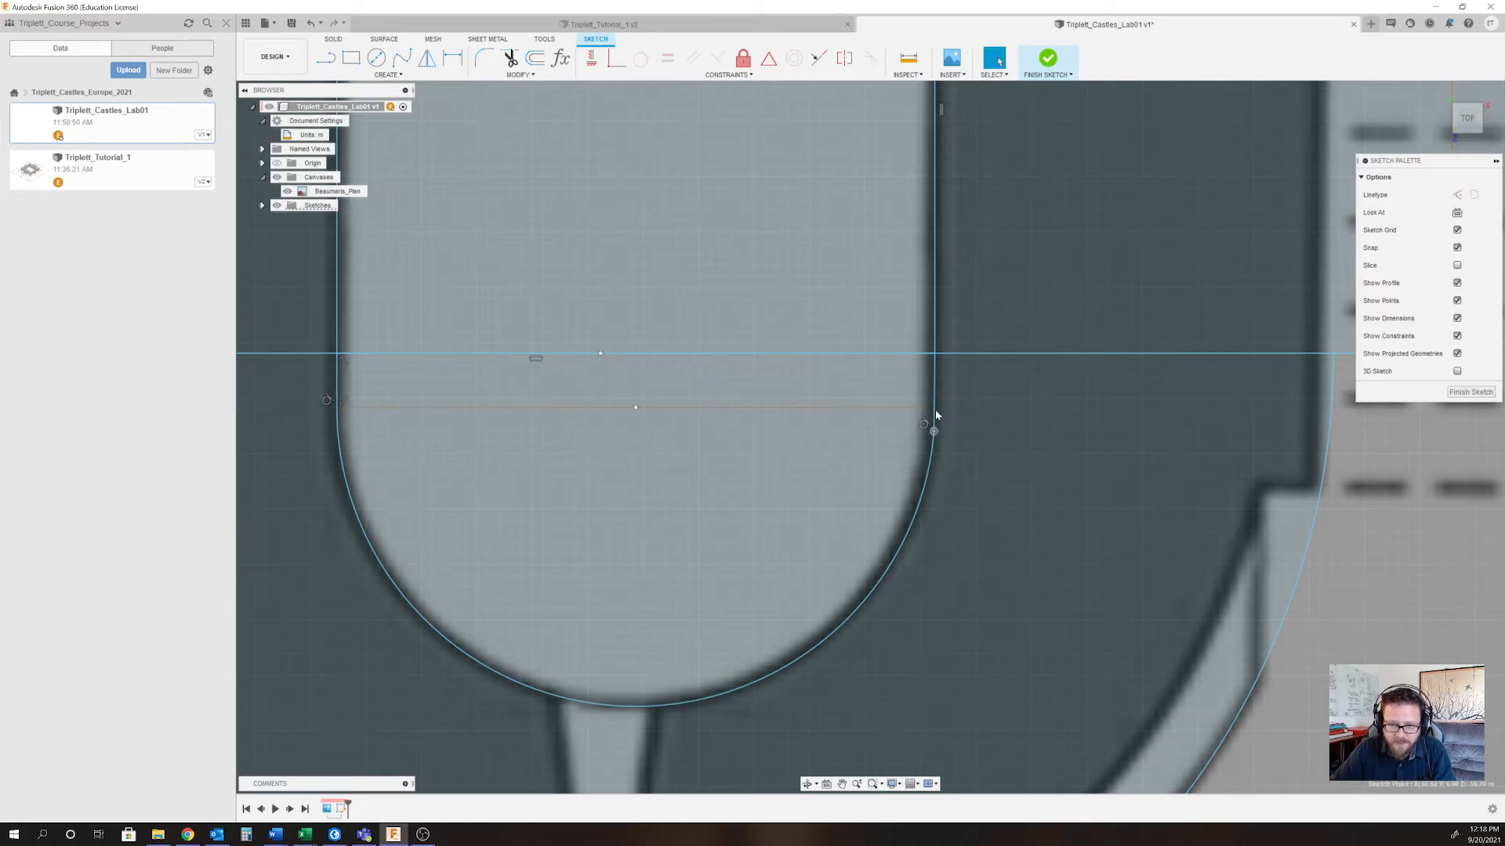
Make the construction line's east end coincident with the arc's east endpoint.
mouse_move(932, 430)
left_mouse_down()
mouse_move(934, 407)
mouse_move(933, 431)
left_mouse_up()
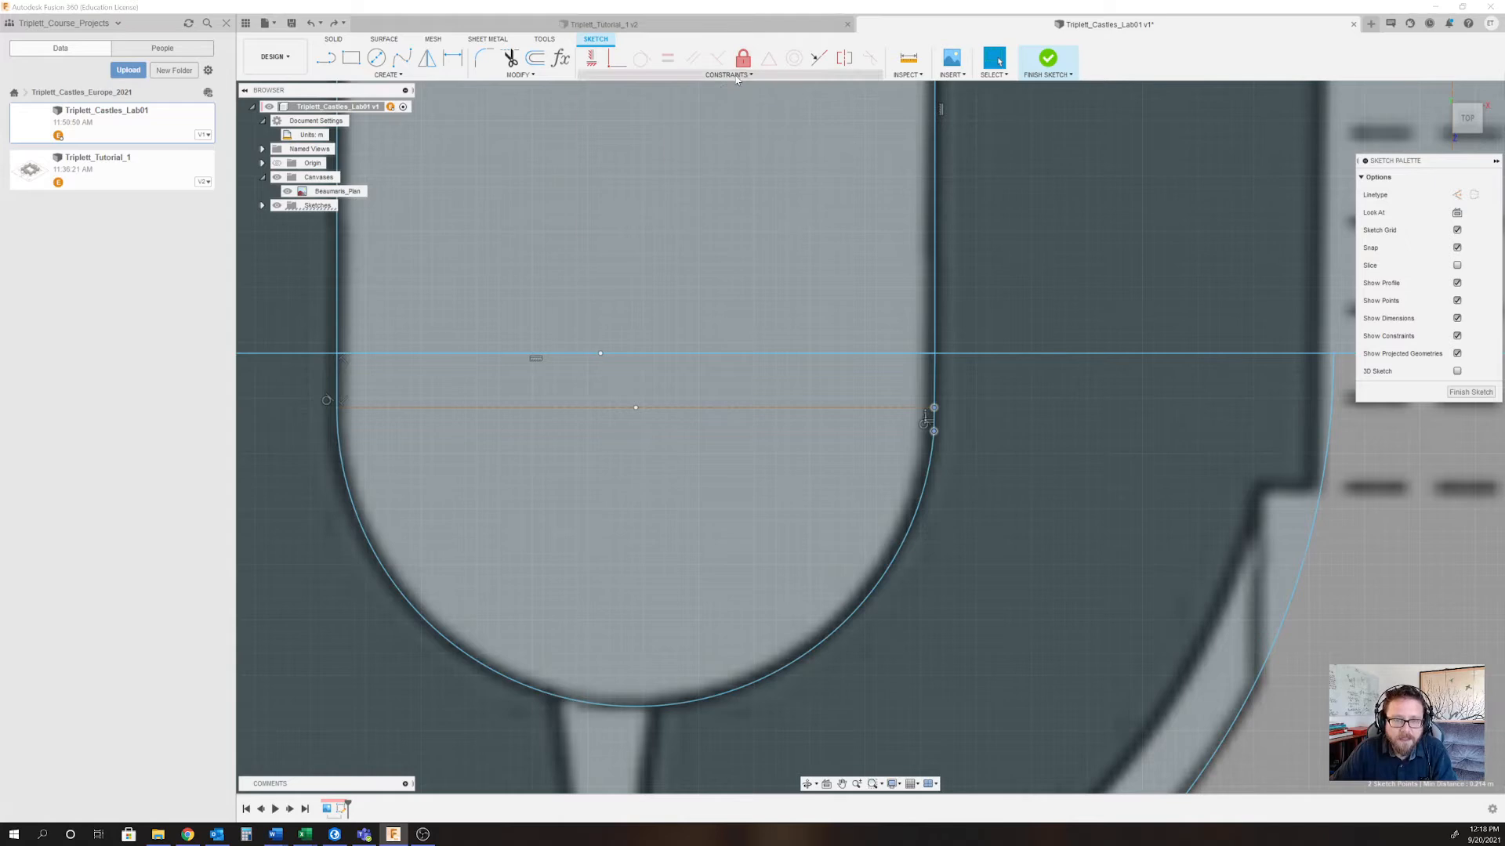
left_click(729, 75)
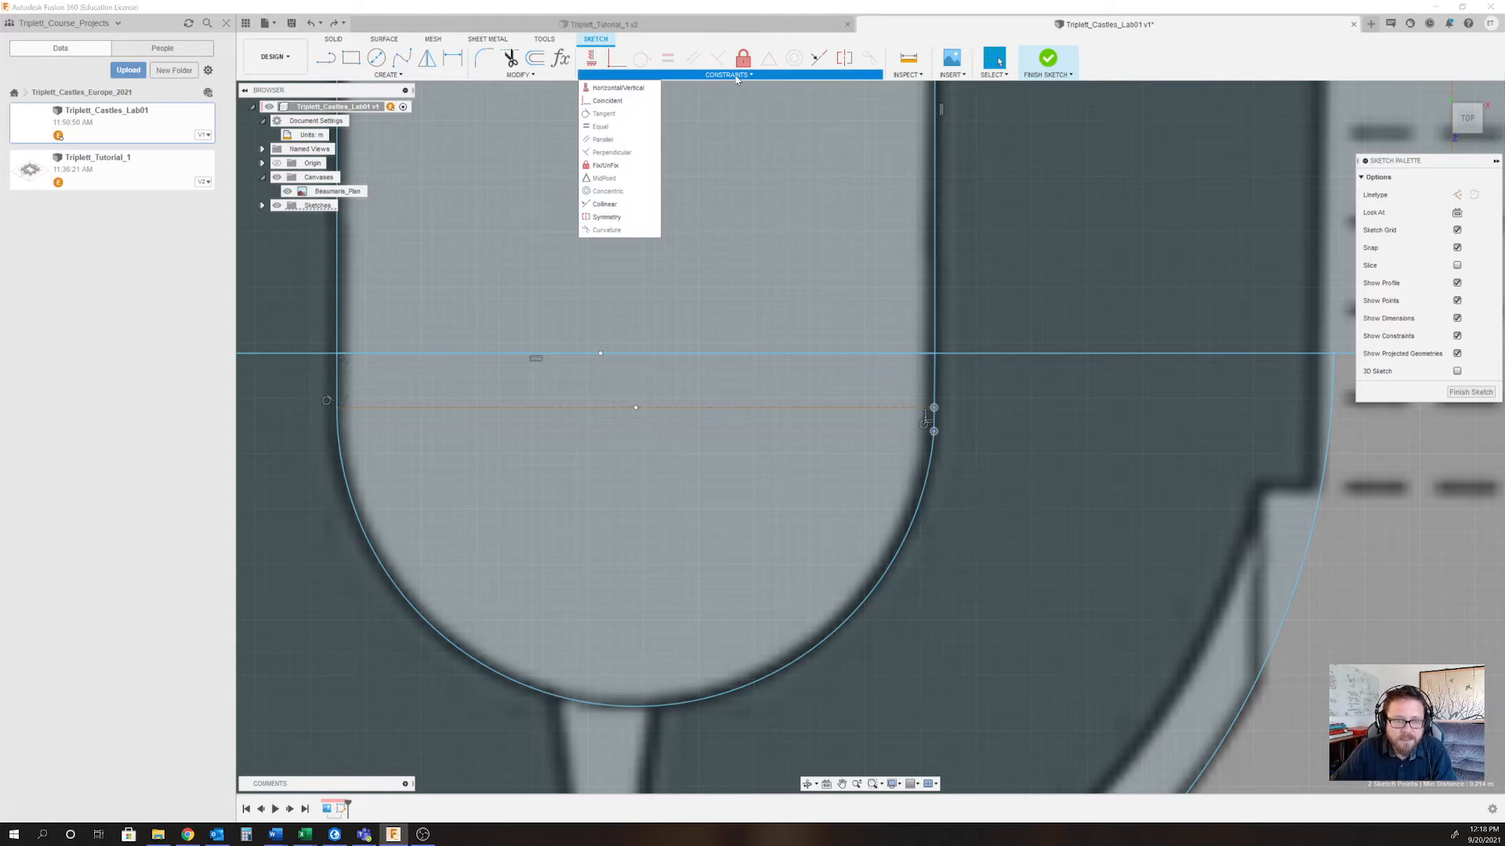
left_click(608, 101)
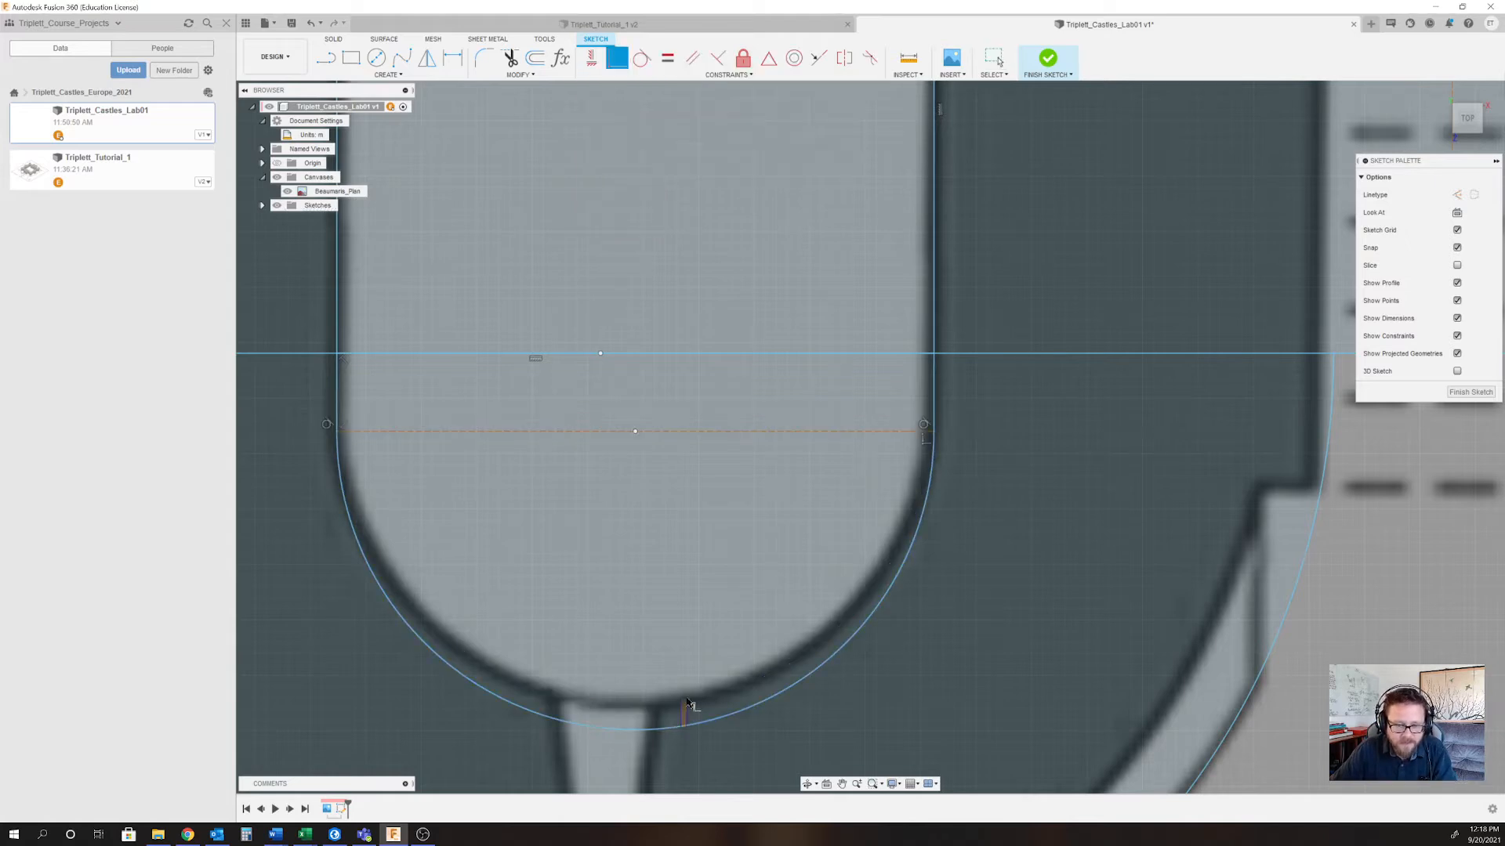
left_click(692, 728)
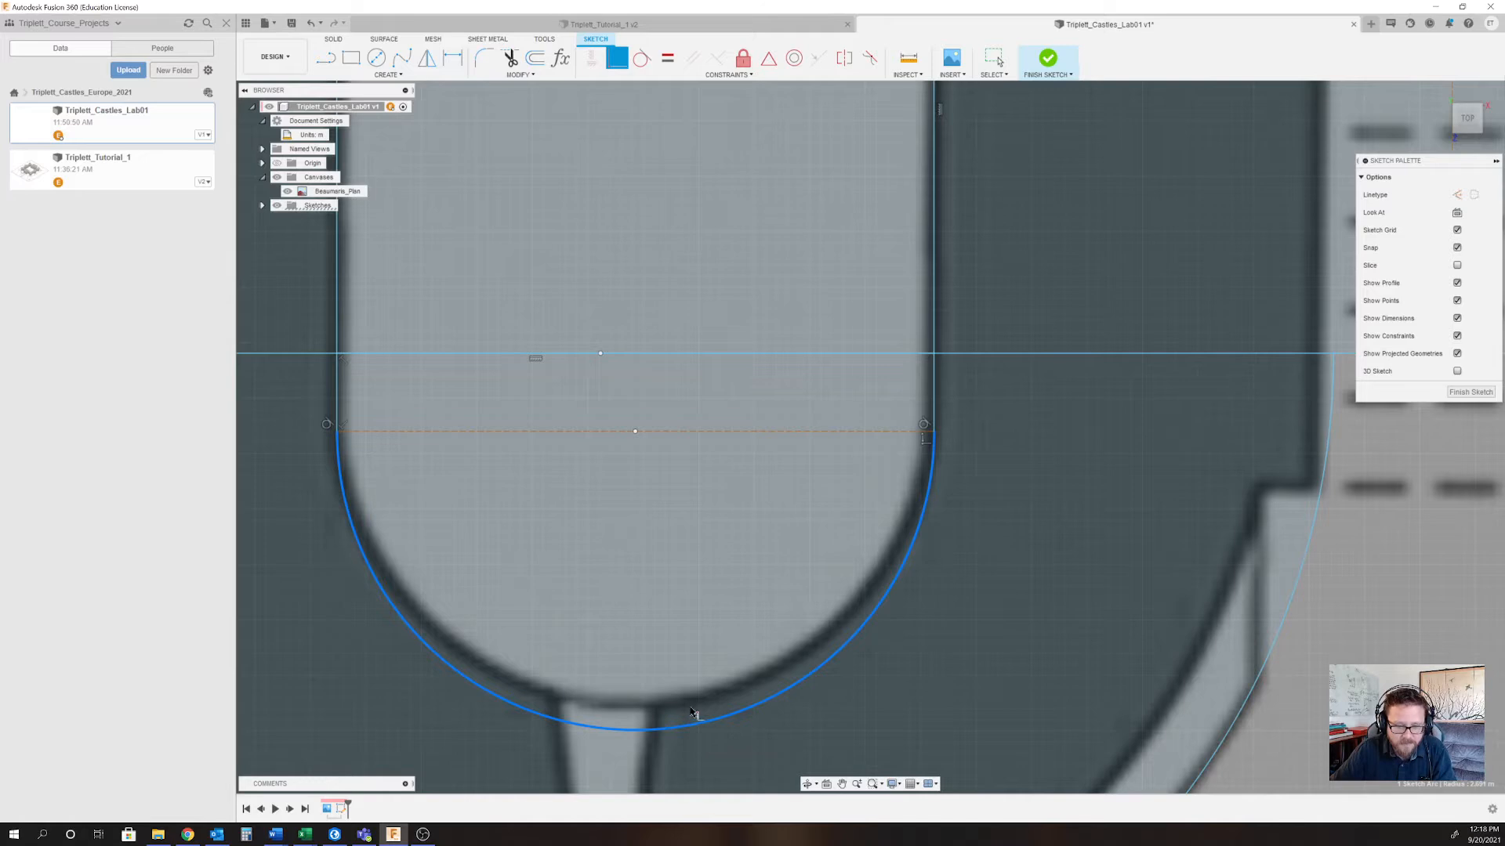
left_click(656, 728)
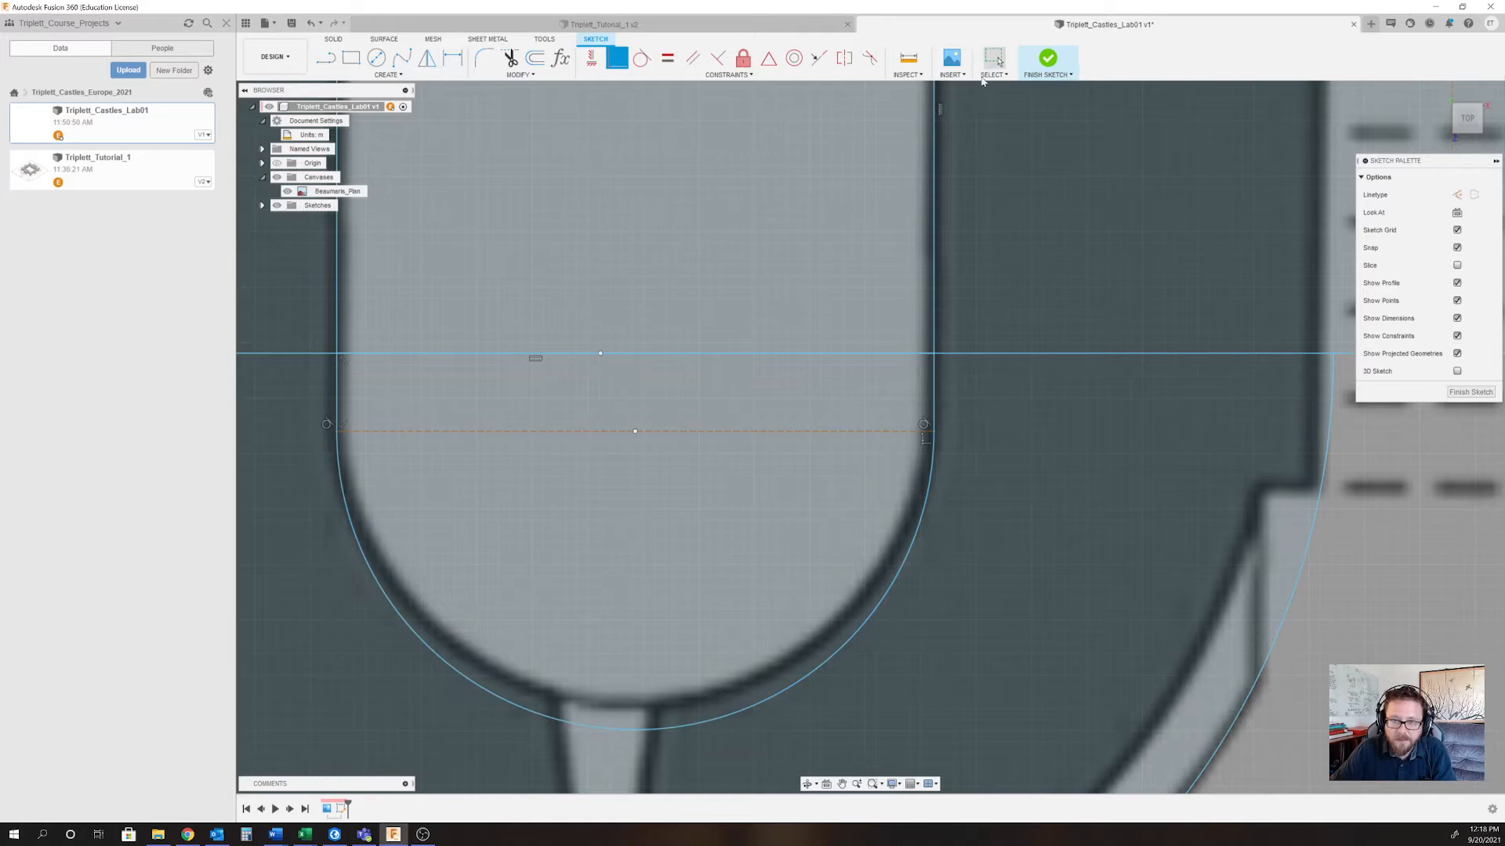
Move the constrained chamber arc north until it matches the rounded south wall on the plan.
left_click(988, 67)
left_click_drag(637, 725, 641, 705)
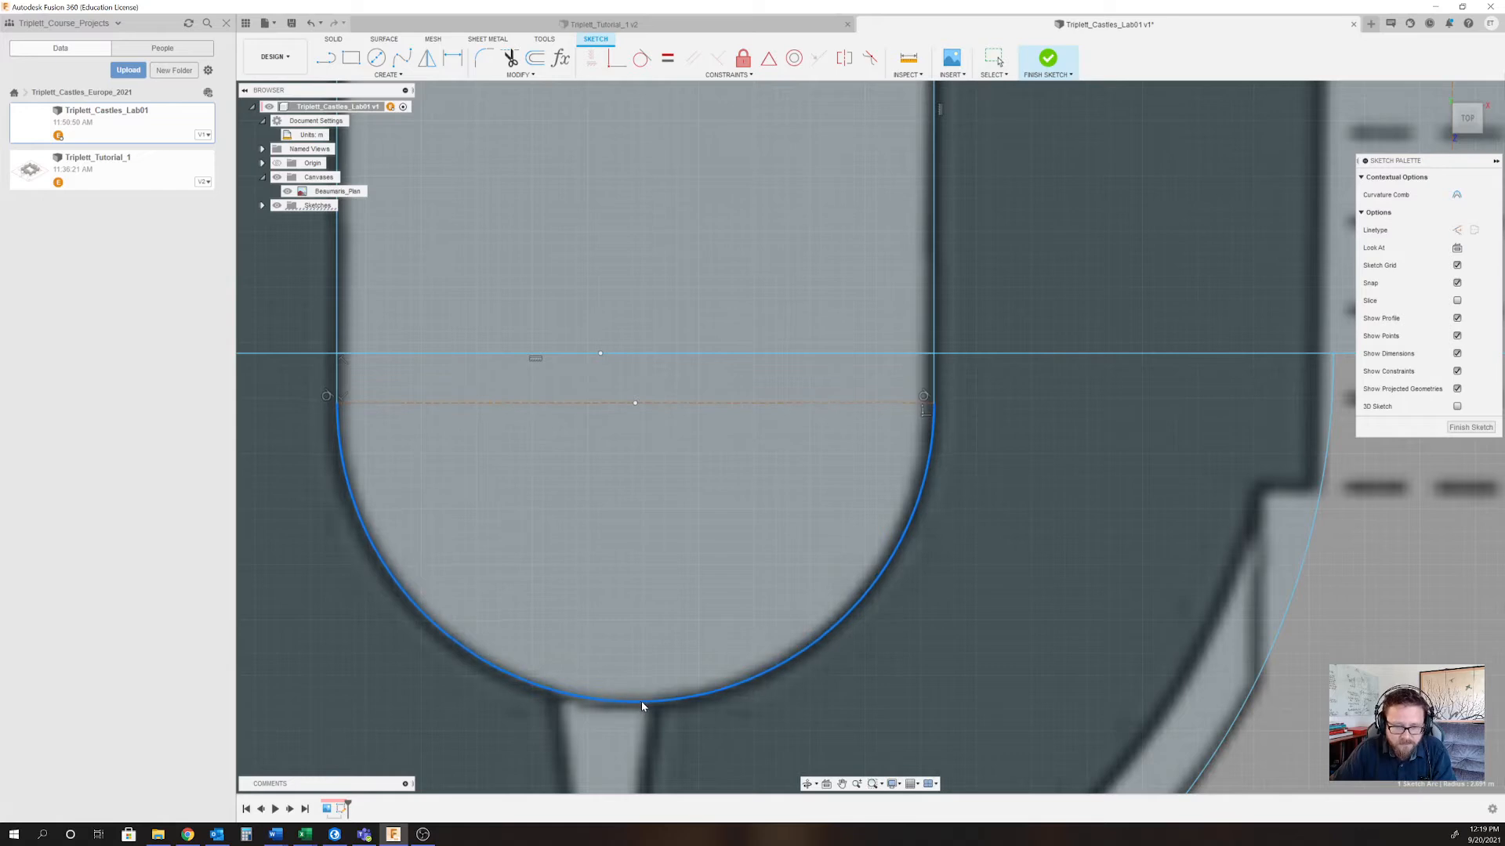
scroll(898, 638, "up", 3)
scroll(900, 637, "down", 5)
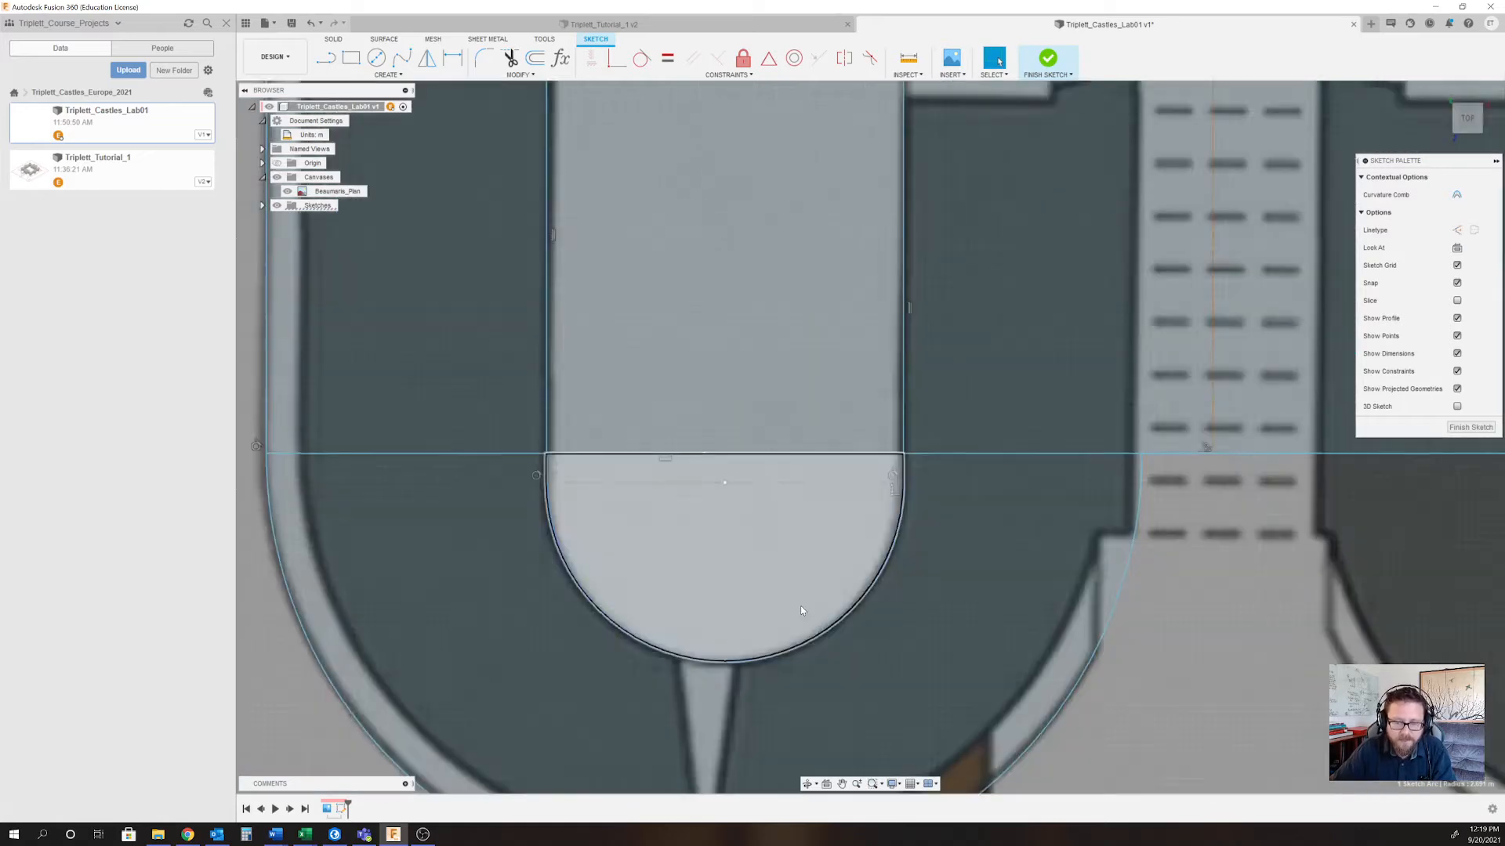
scroll(773, 422, "up", 2)
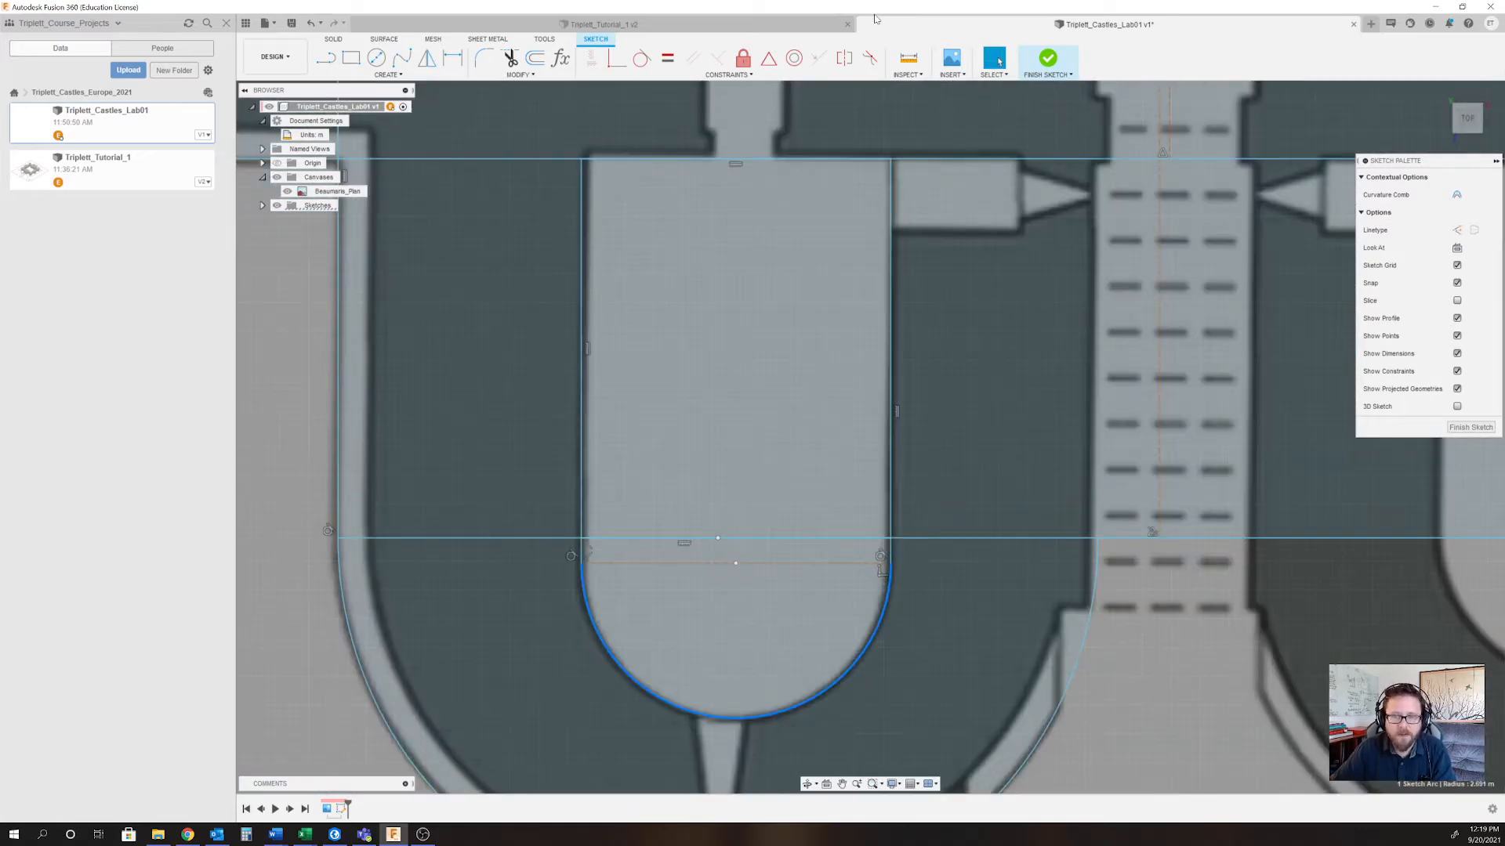
left_click(729, 76)
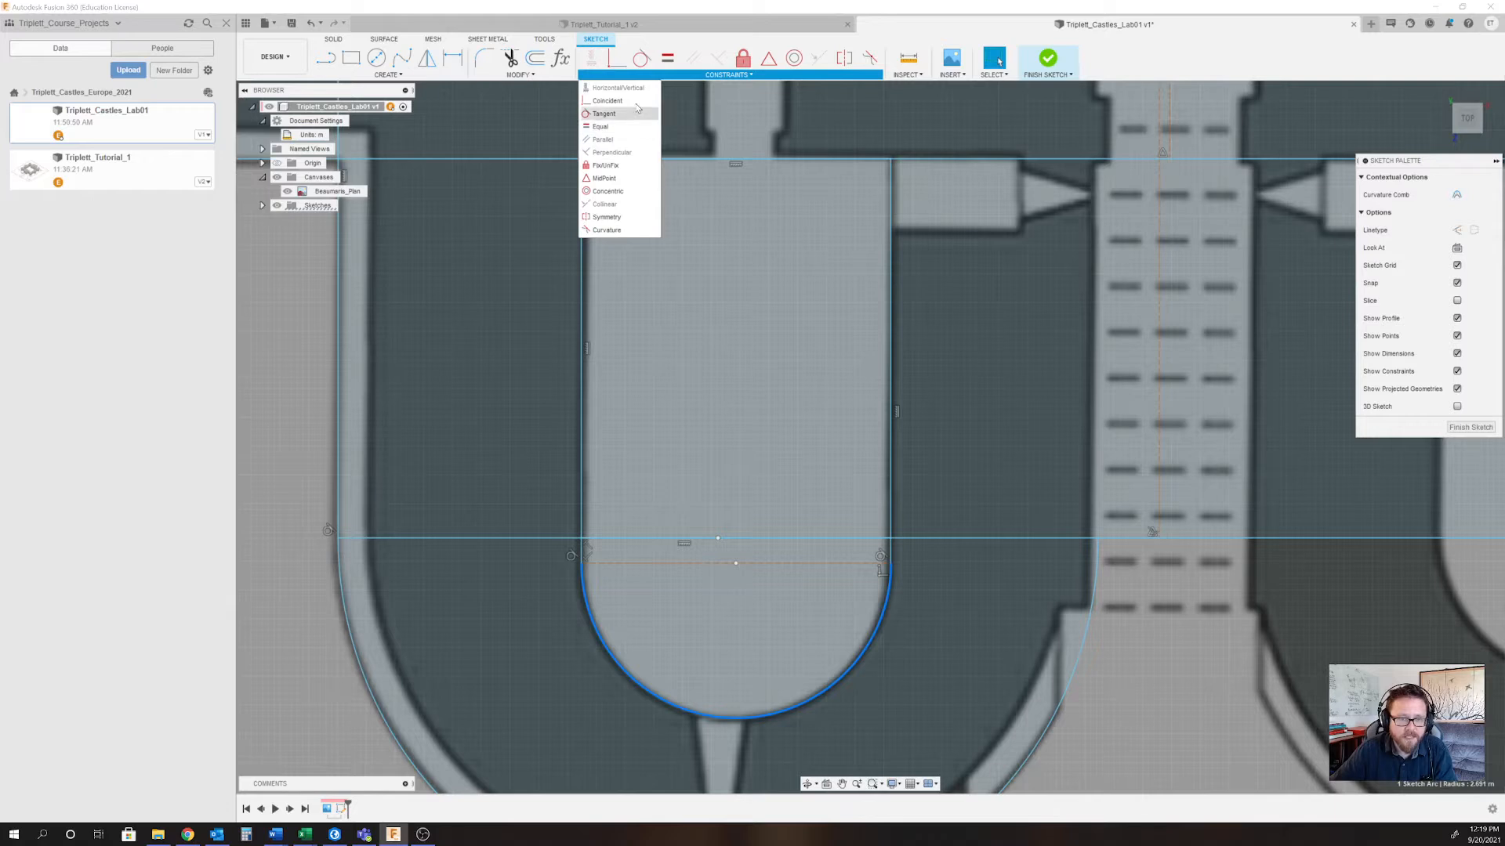
left_click(766, 76)
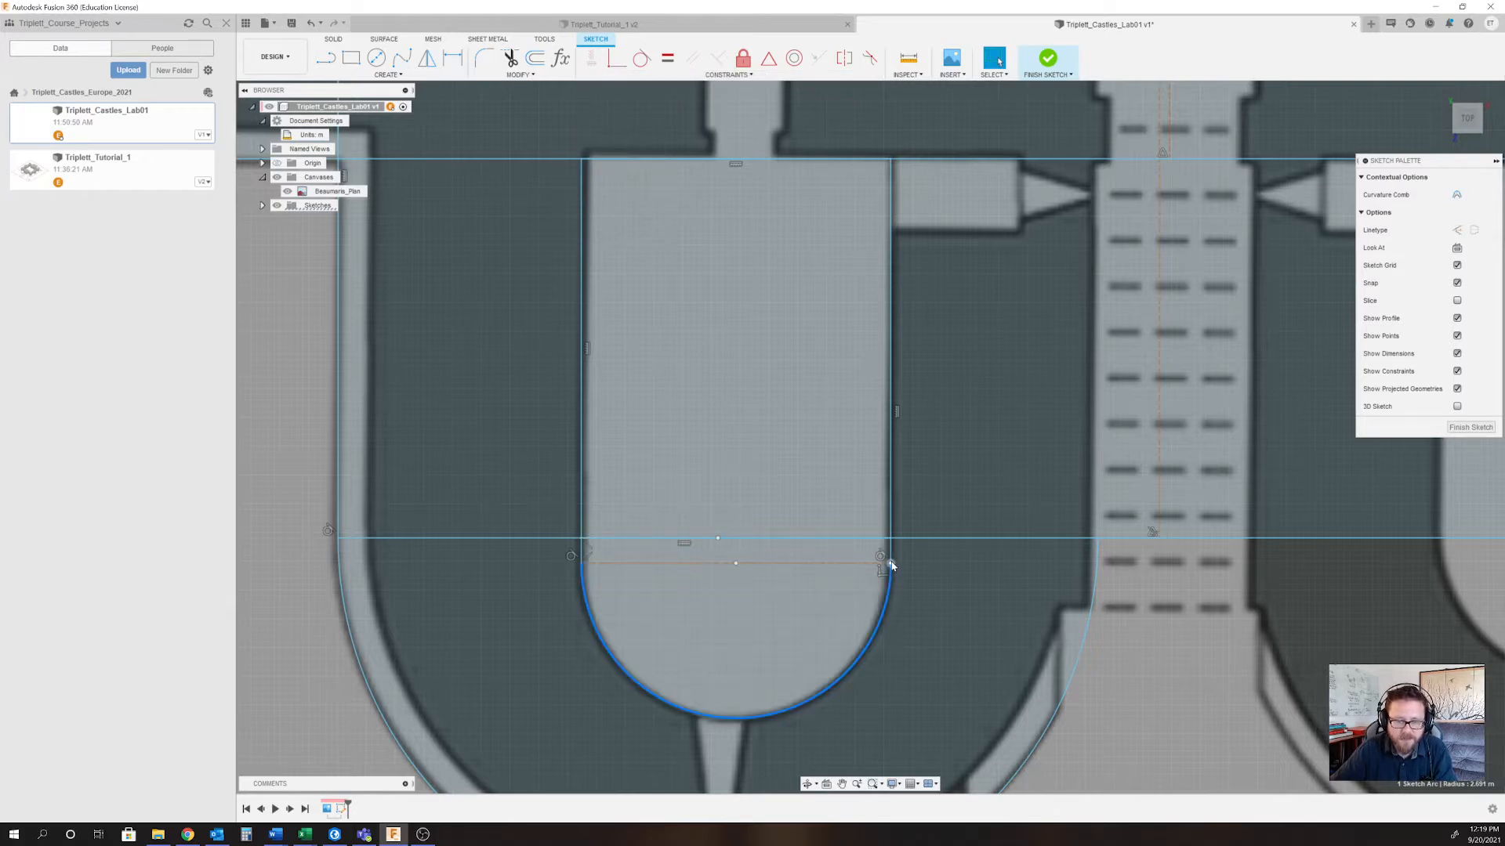
scroll(787, 626, "down", 3)
scroll(759, 597, "up", 3)
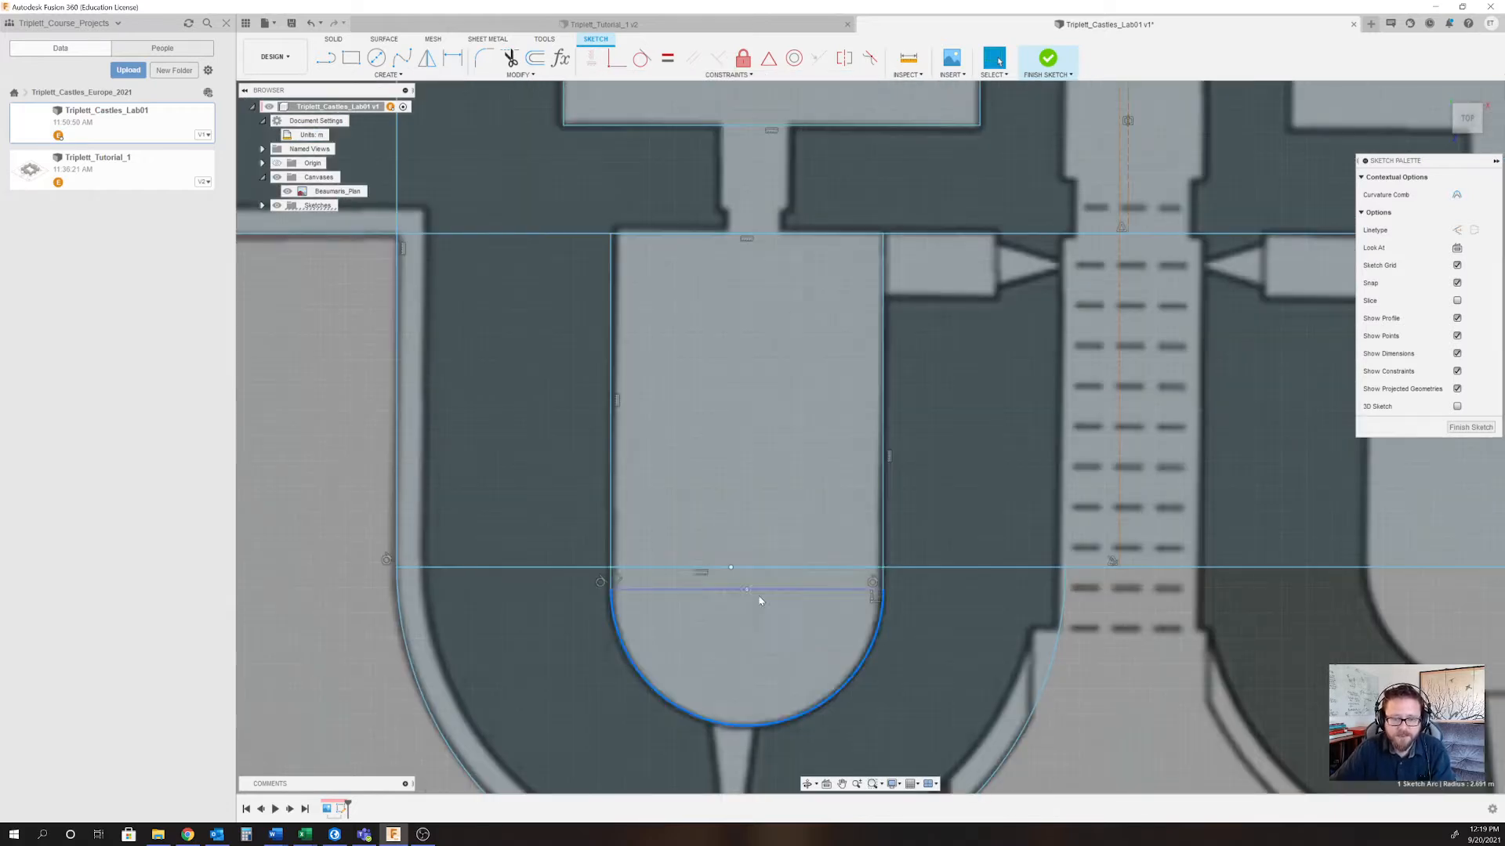
scroll(722, 590, "down", 5)
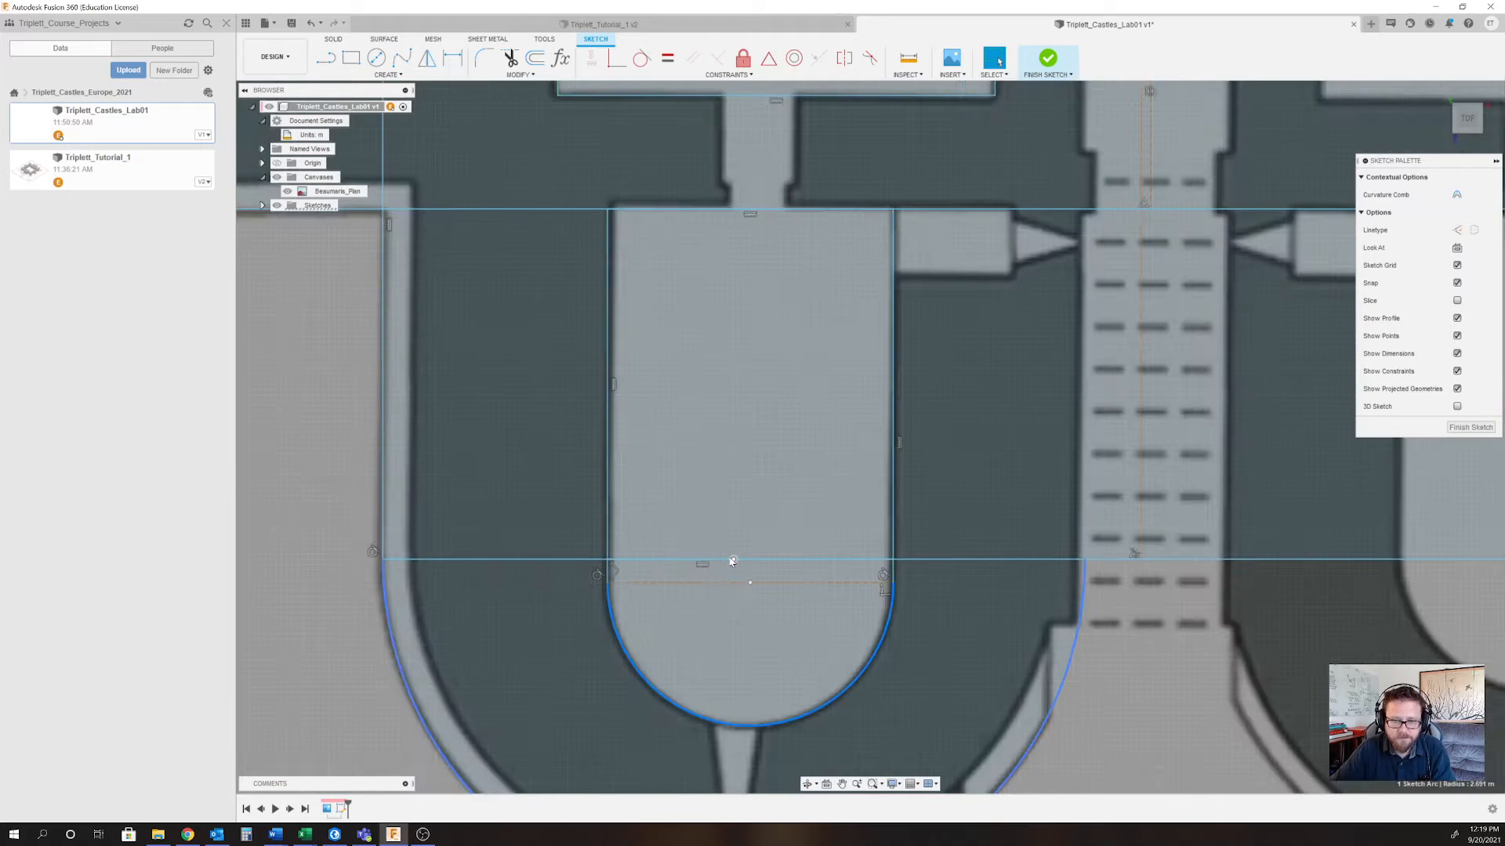
Draw a three-point arc along the northwest stair turret's outer wall, from the gatehouse rectangle's north edge to its west edge.
scroll(763, 528, "down", 5)
scroll(772, 510, "up", 4)
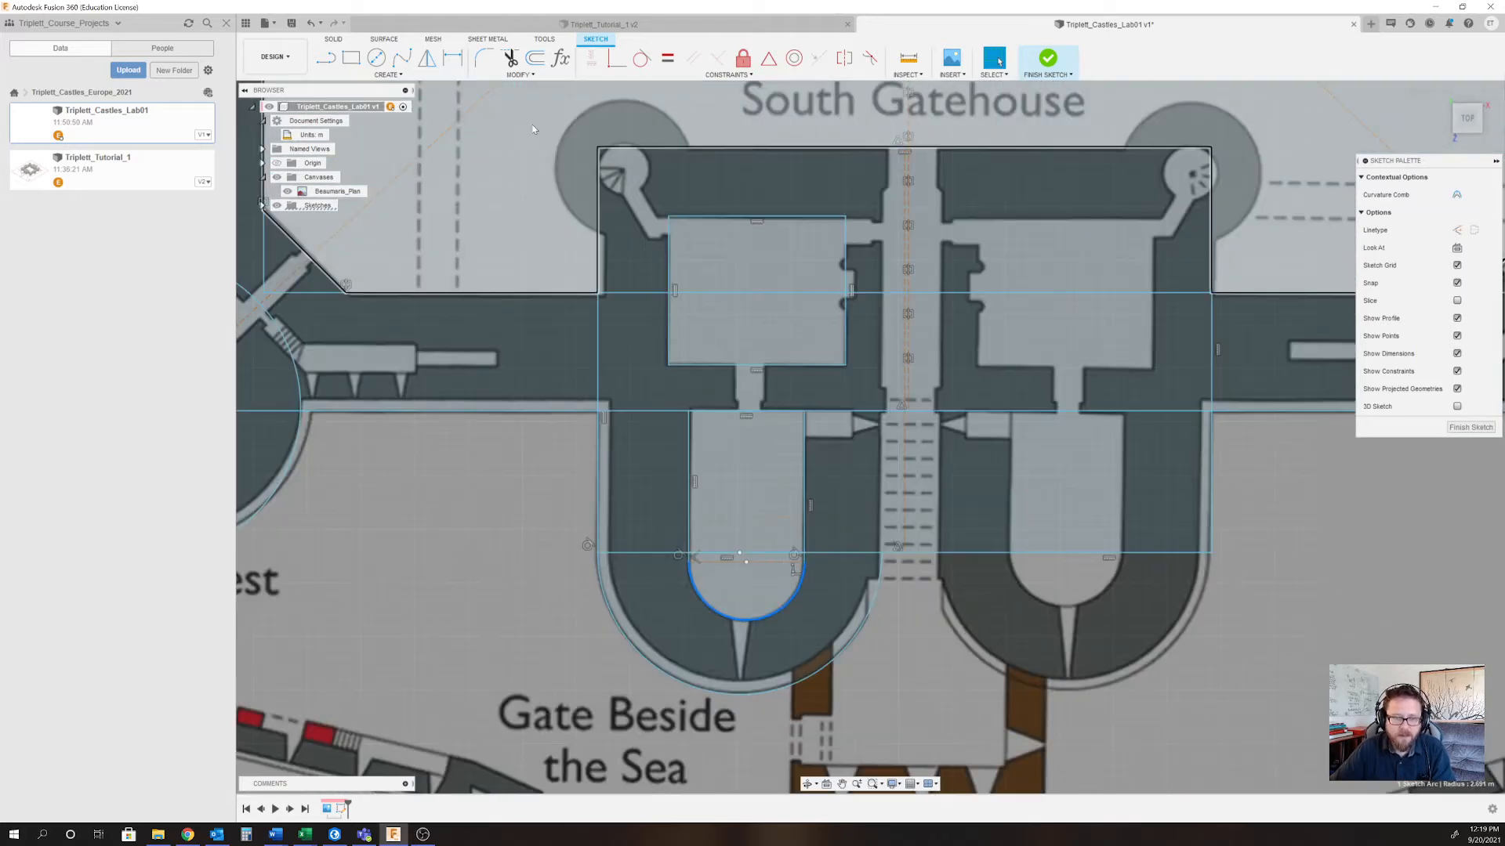
scroll(572, 84, "up", 5)
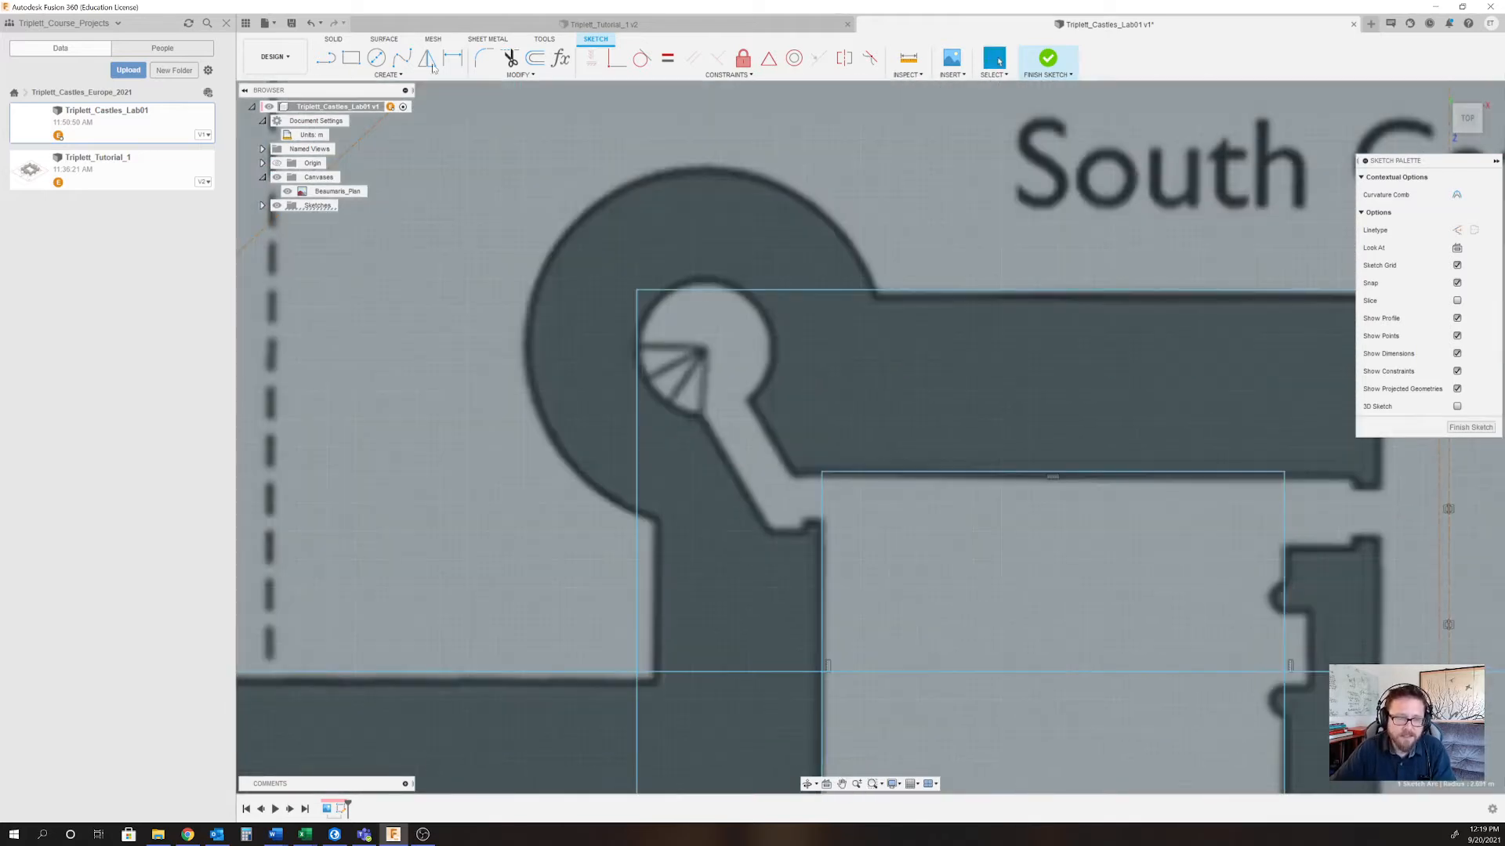
left_click(388, 74)
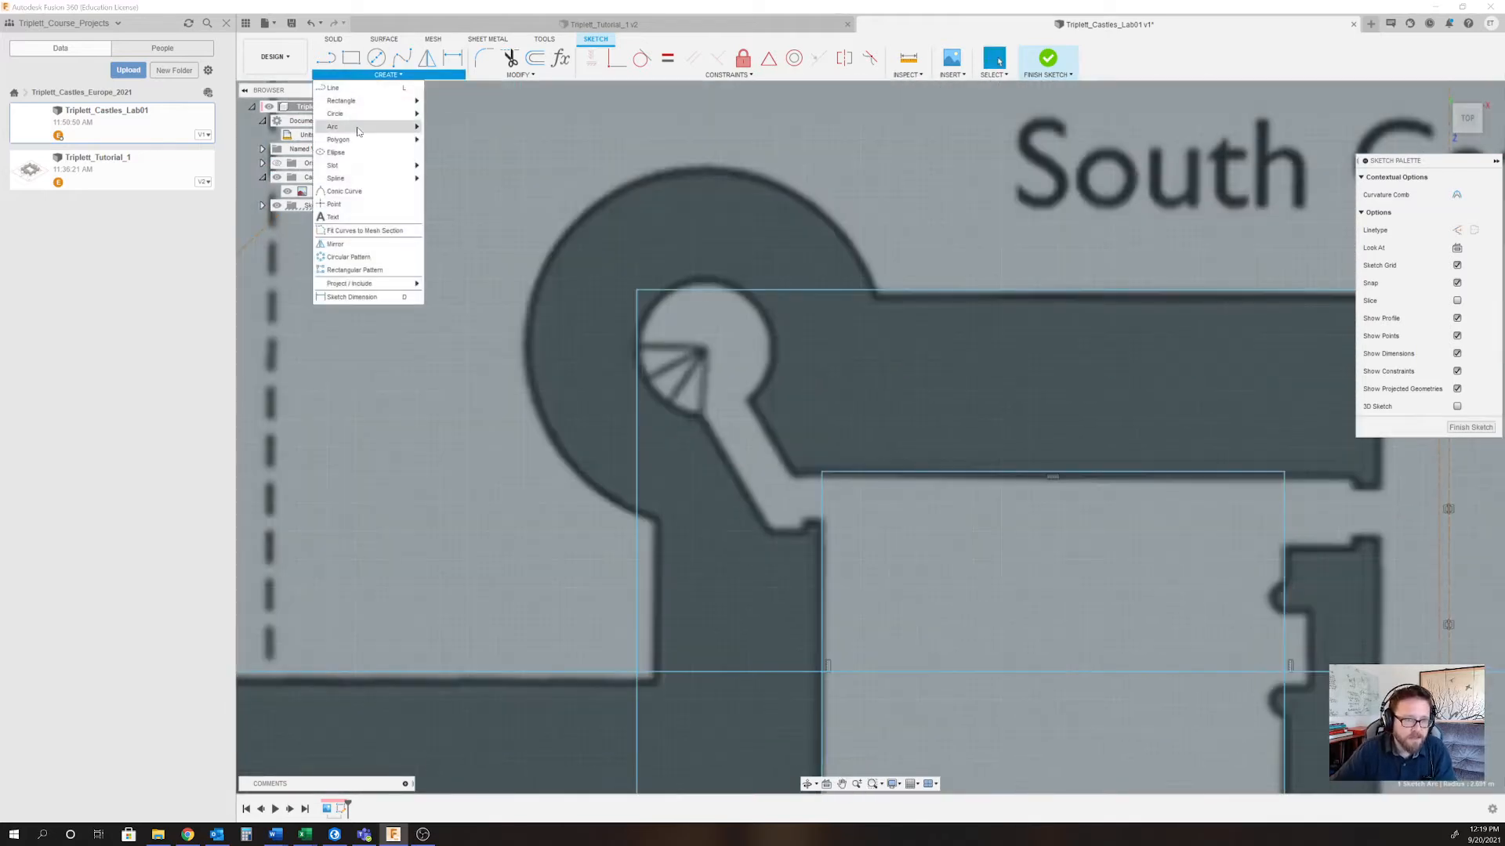
mouse_move(368, 126)
left_click(482, 129)
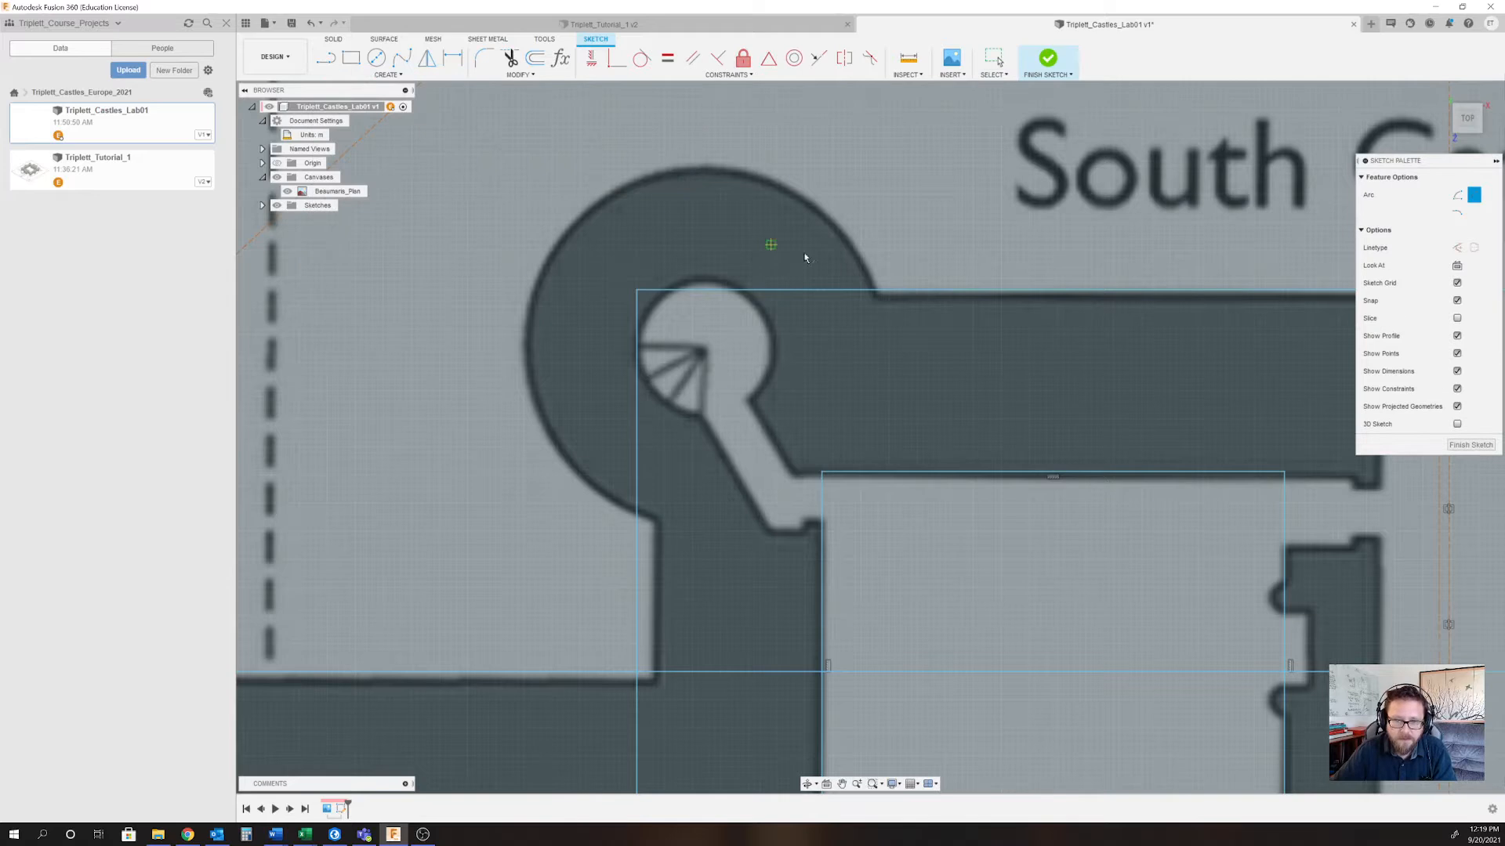
left_click(879, 292)
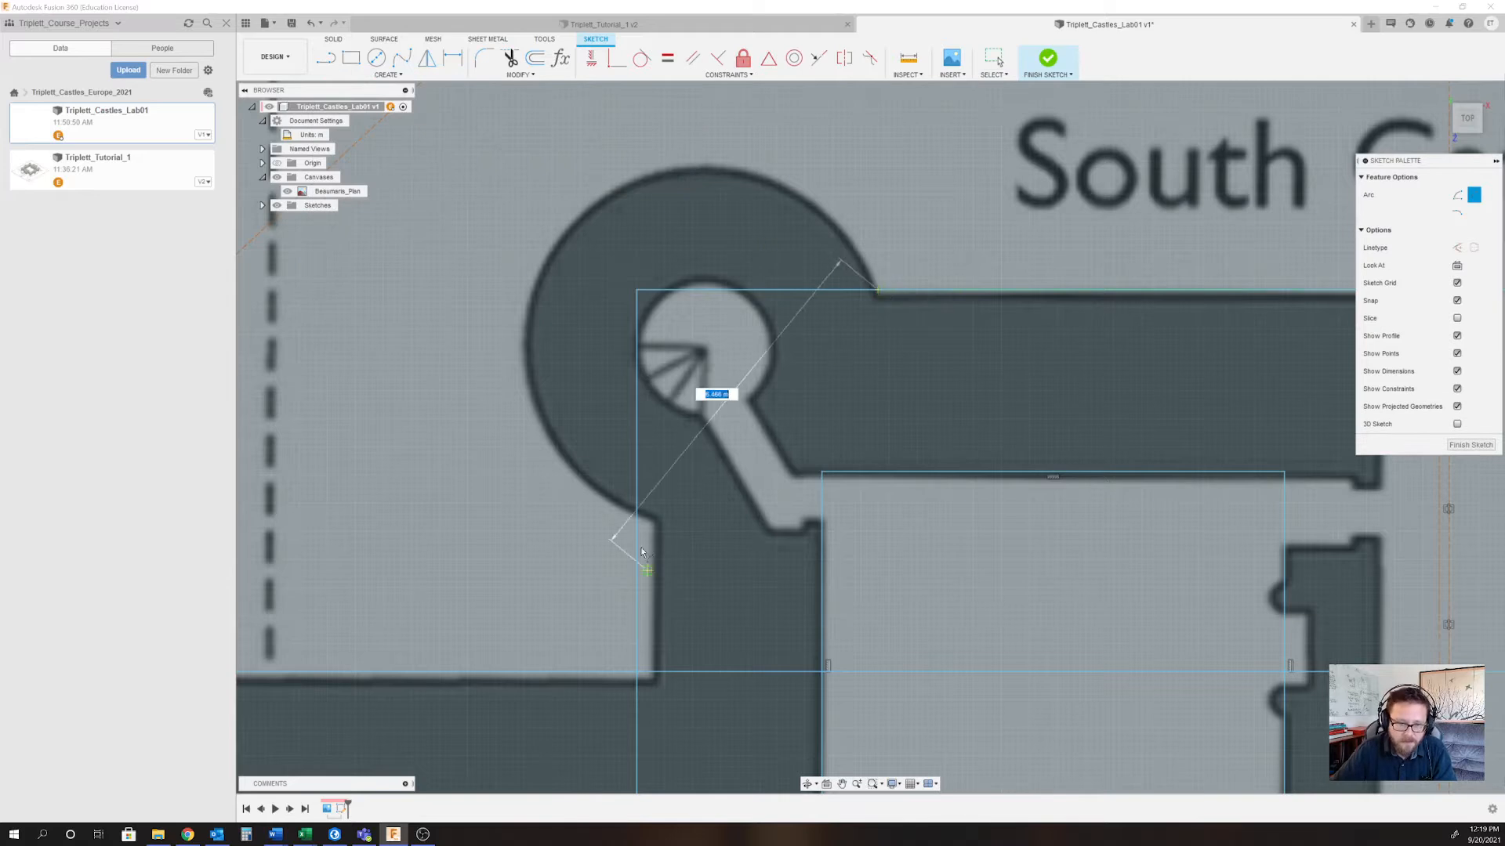
left_click(637, 515)
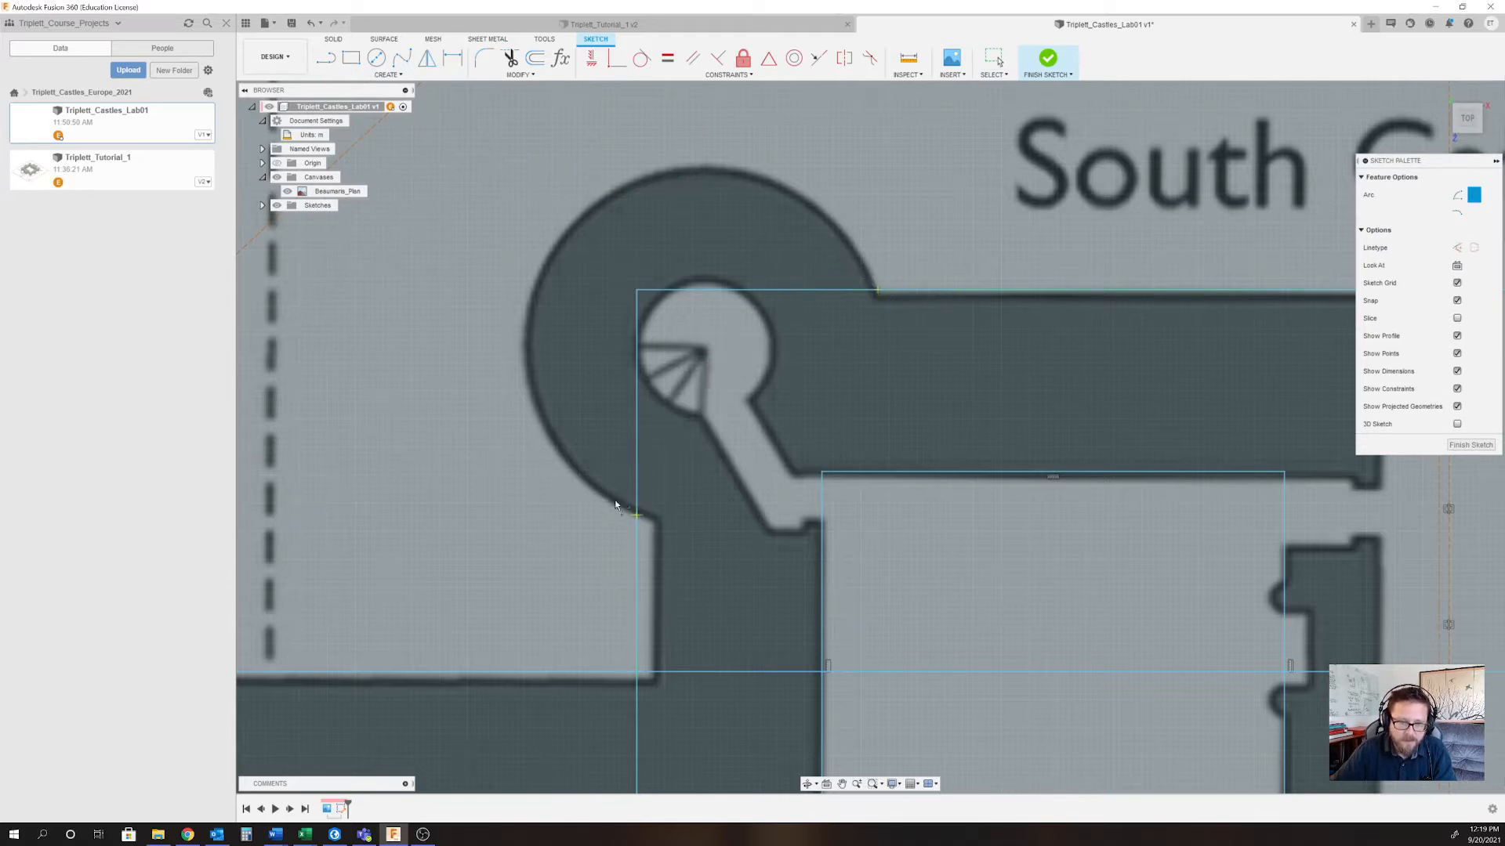
left_click(536, 300)
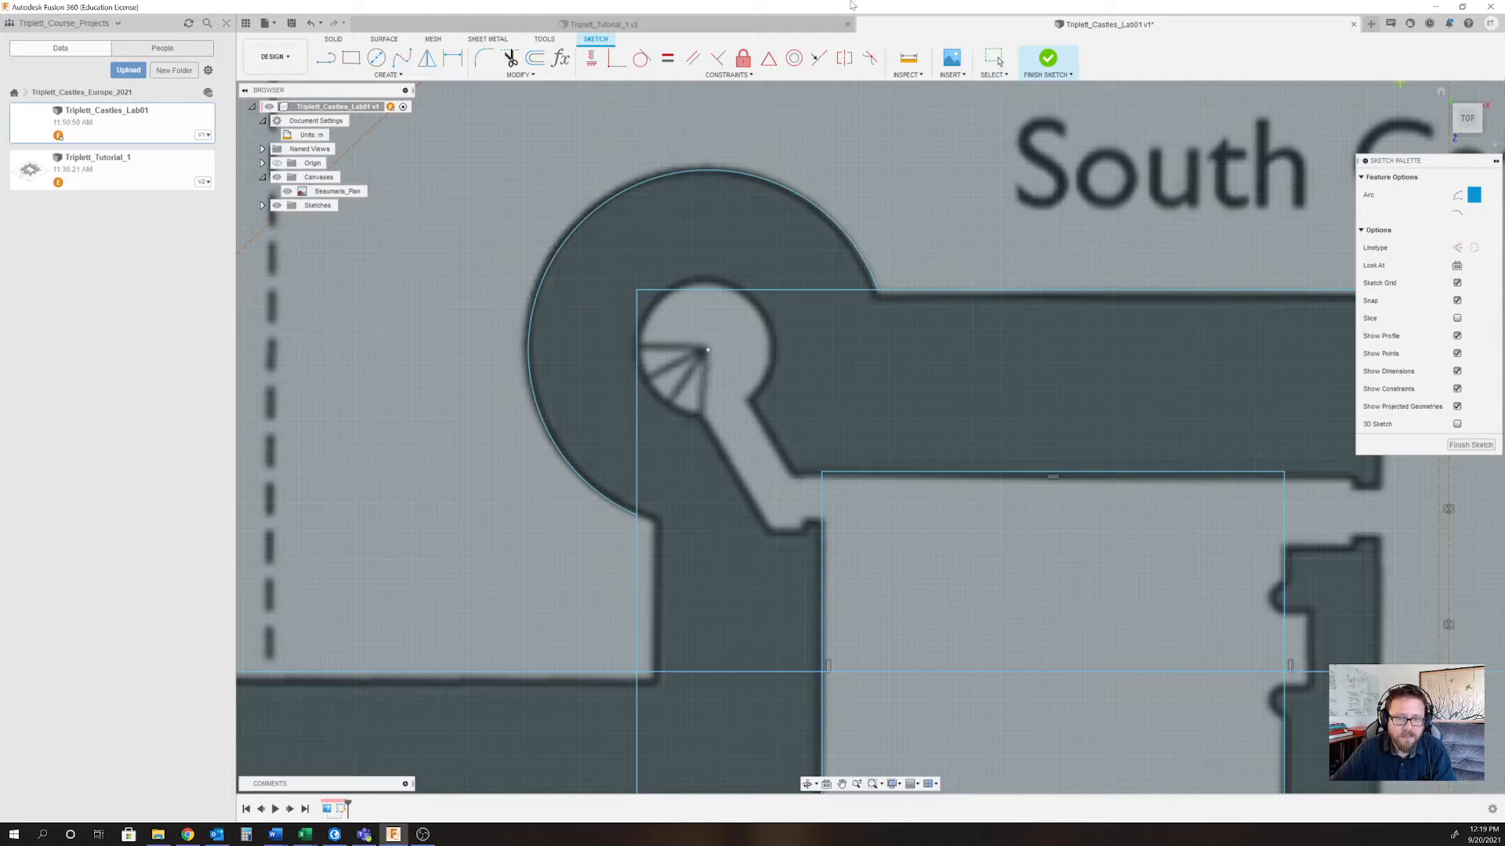
Draw a 2.4 m diameter circle for the spiral stair, centred on the turret arc's centre point.
left_click(376, 57)
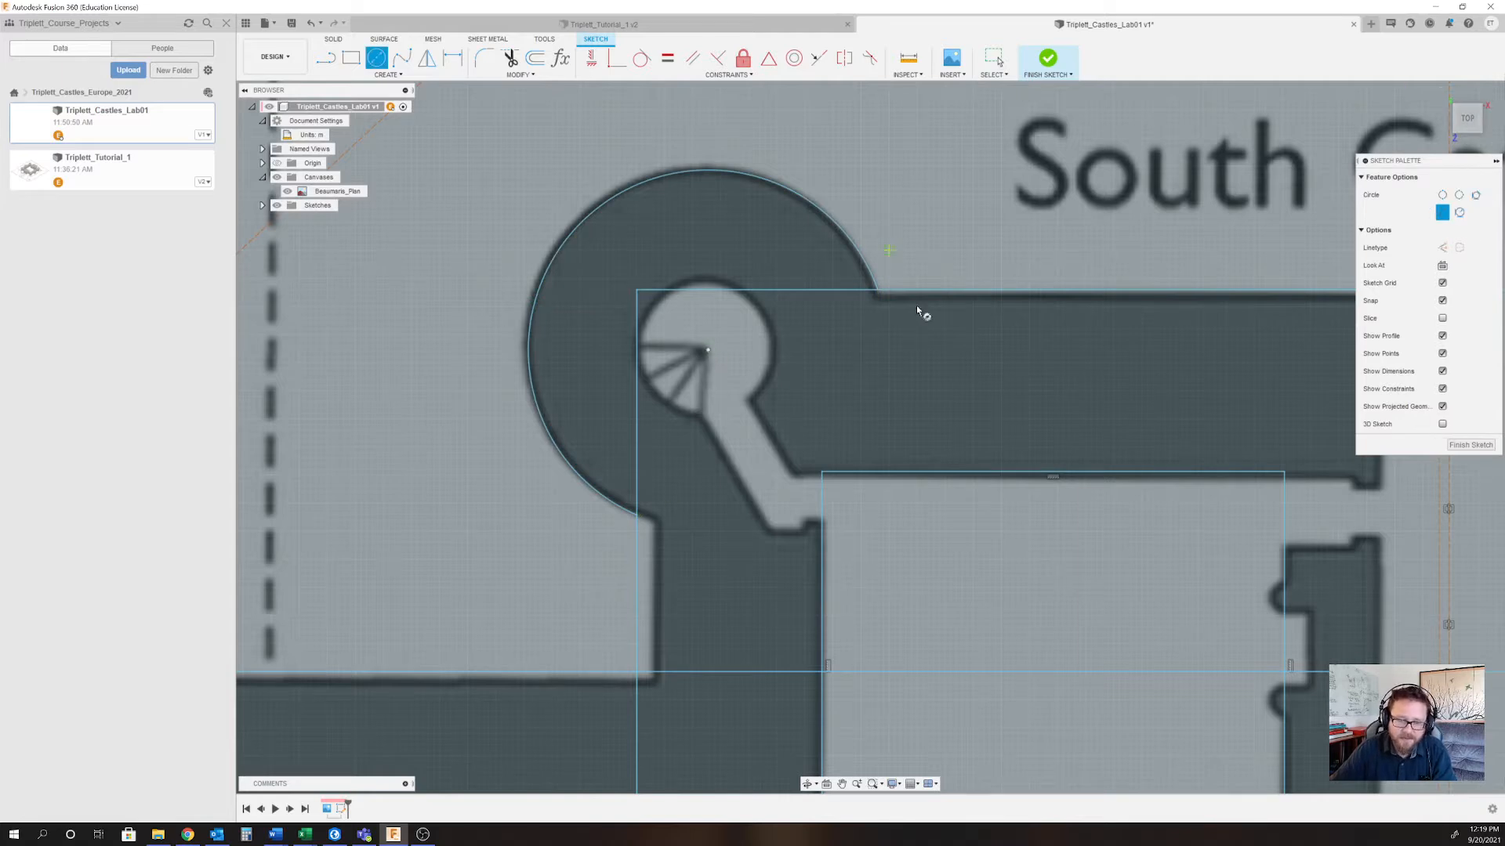
left_click(708, 352)
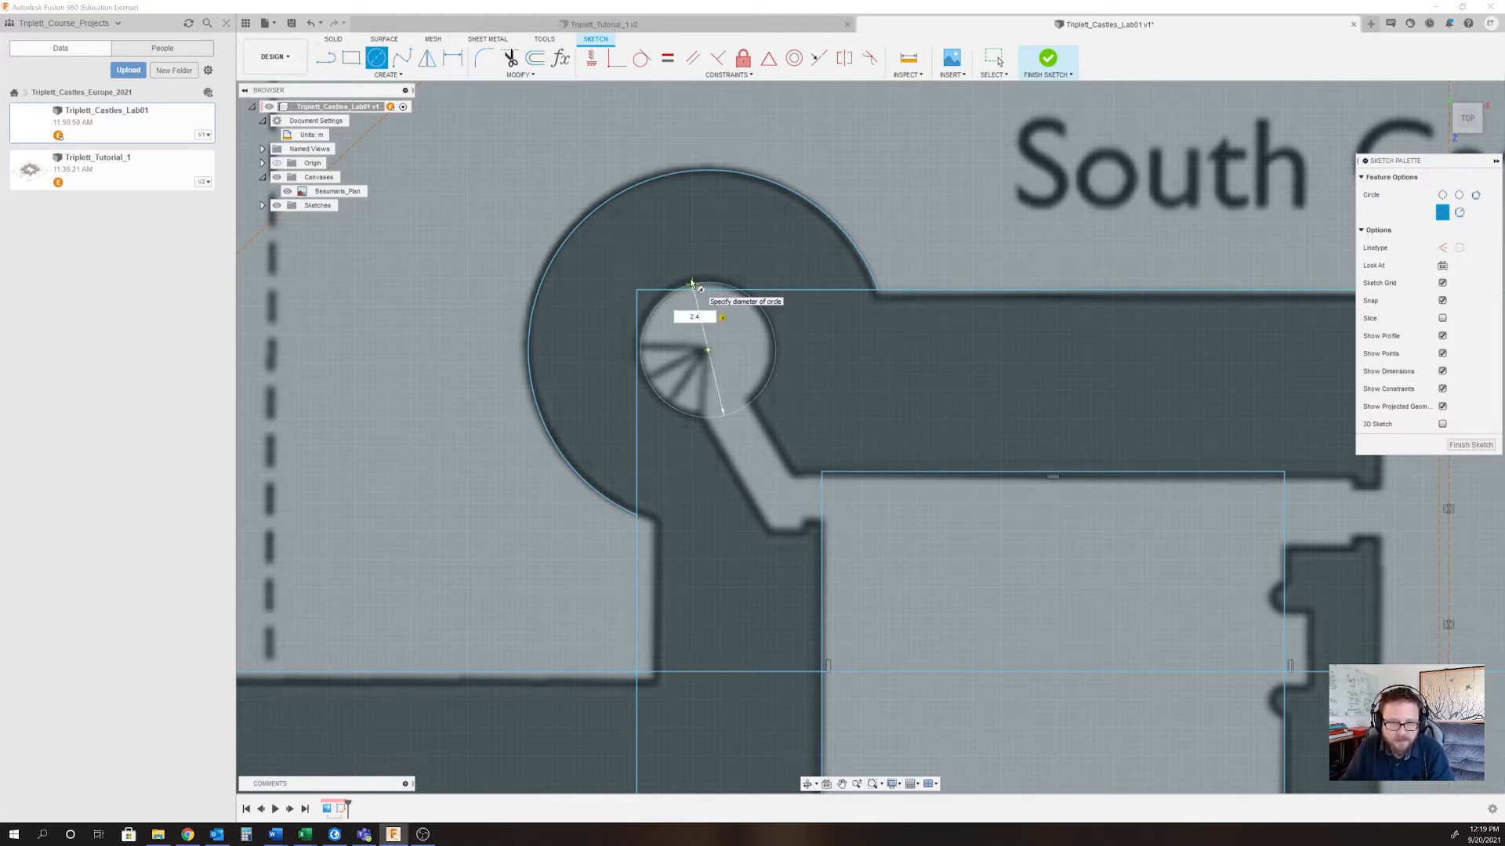
type("2.4")
key("Return")
key("Escape")
scroll(496, 636, "down", 2)
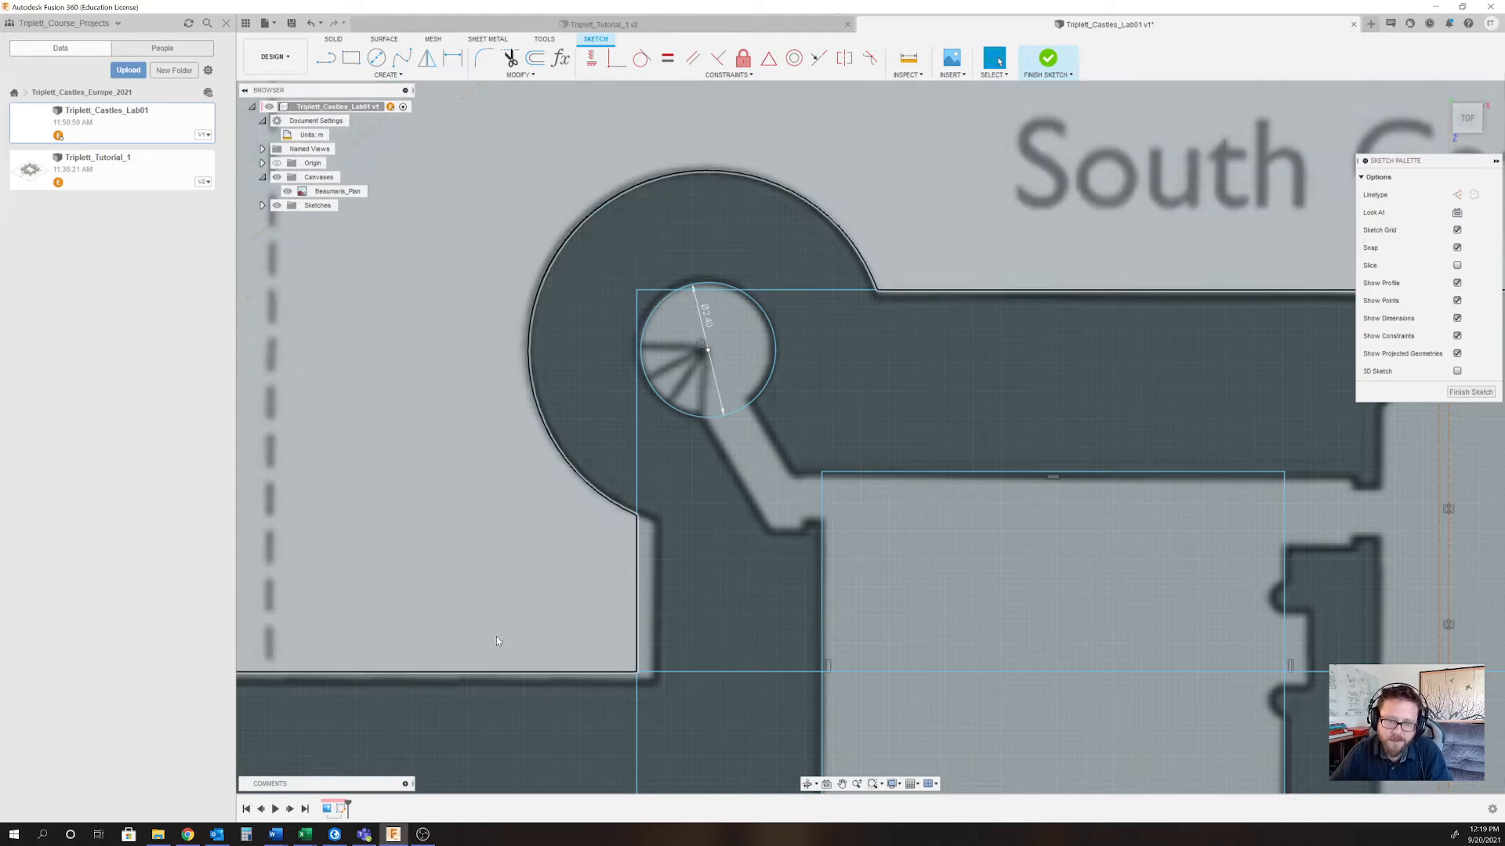
Compare the traced South Gatehouse with the plan, checking the west half, the centre line and the untraced east half.
scroll(354, 584, "down", 2)
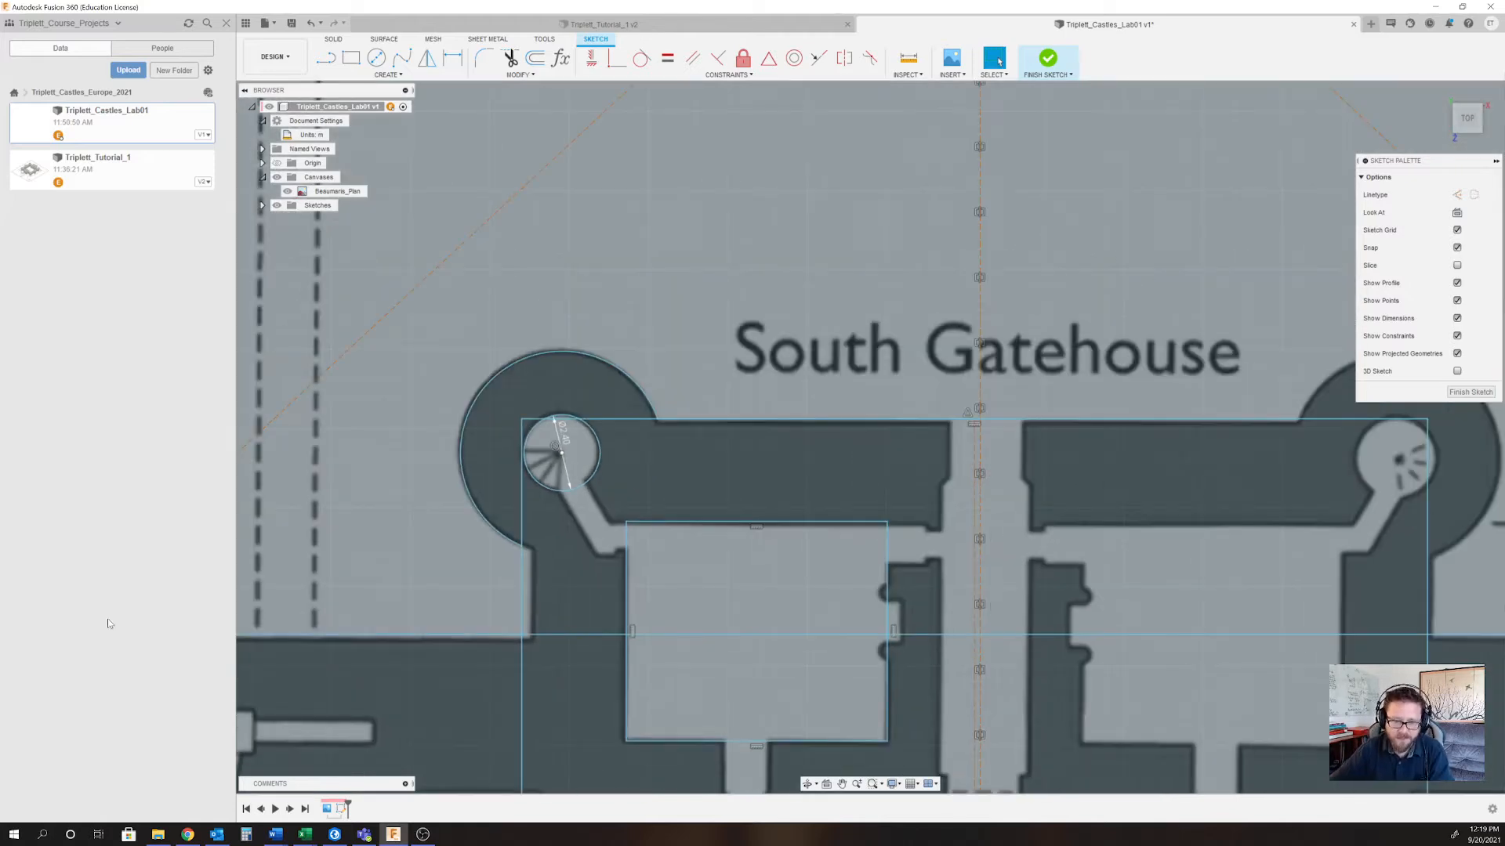
scroll(920, 359, "down", 5)
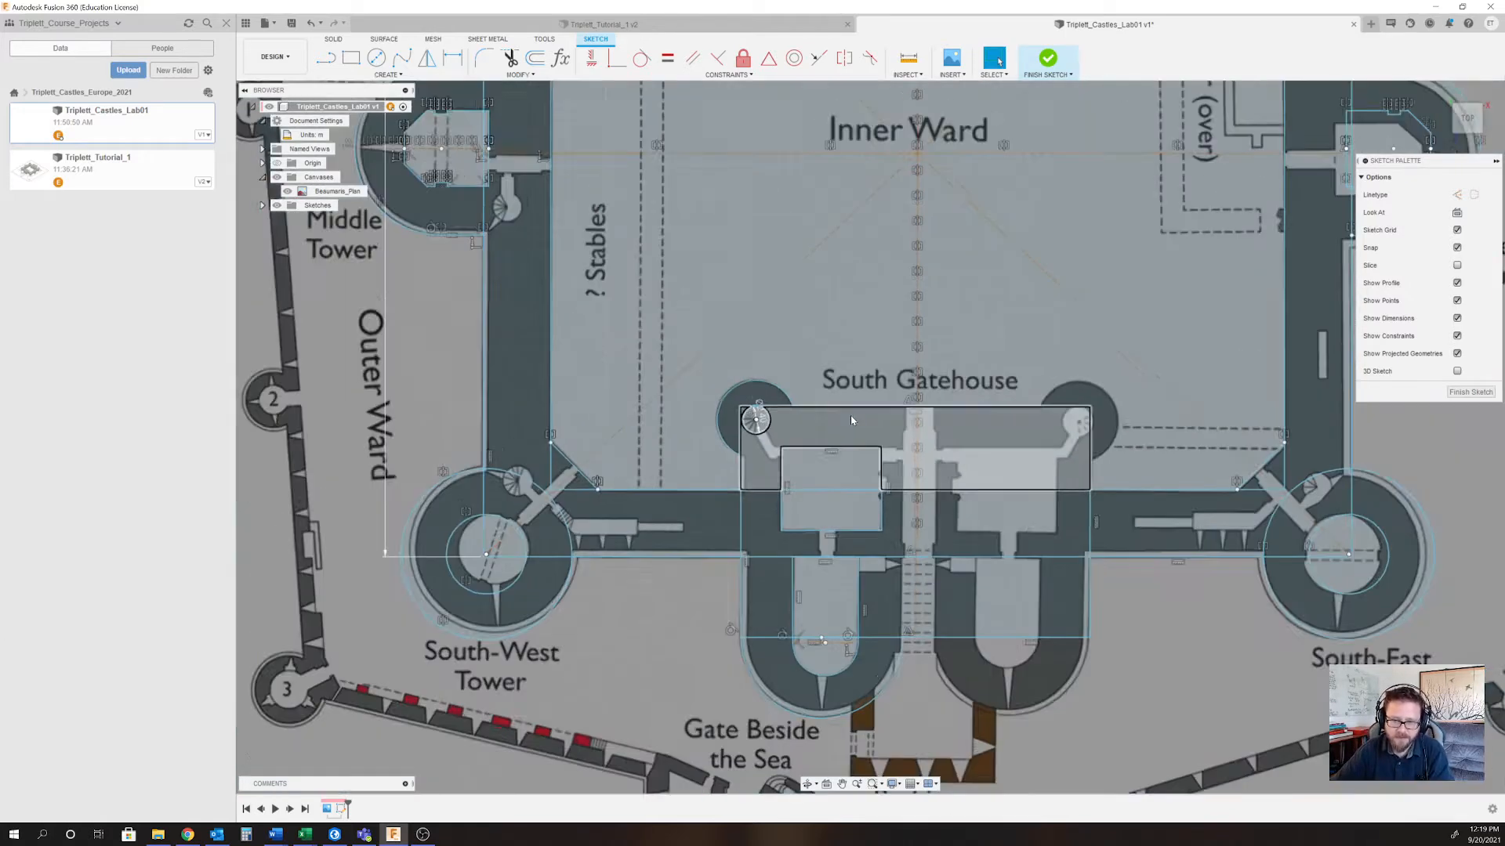
scroll(791, 568, "up", 3)
scroll(791, 567, "up", 2)
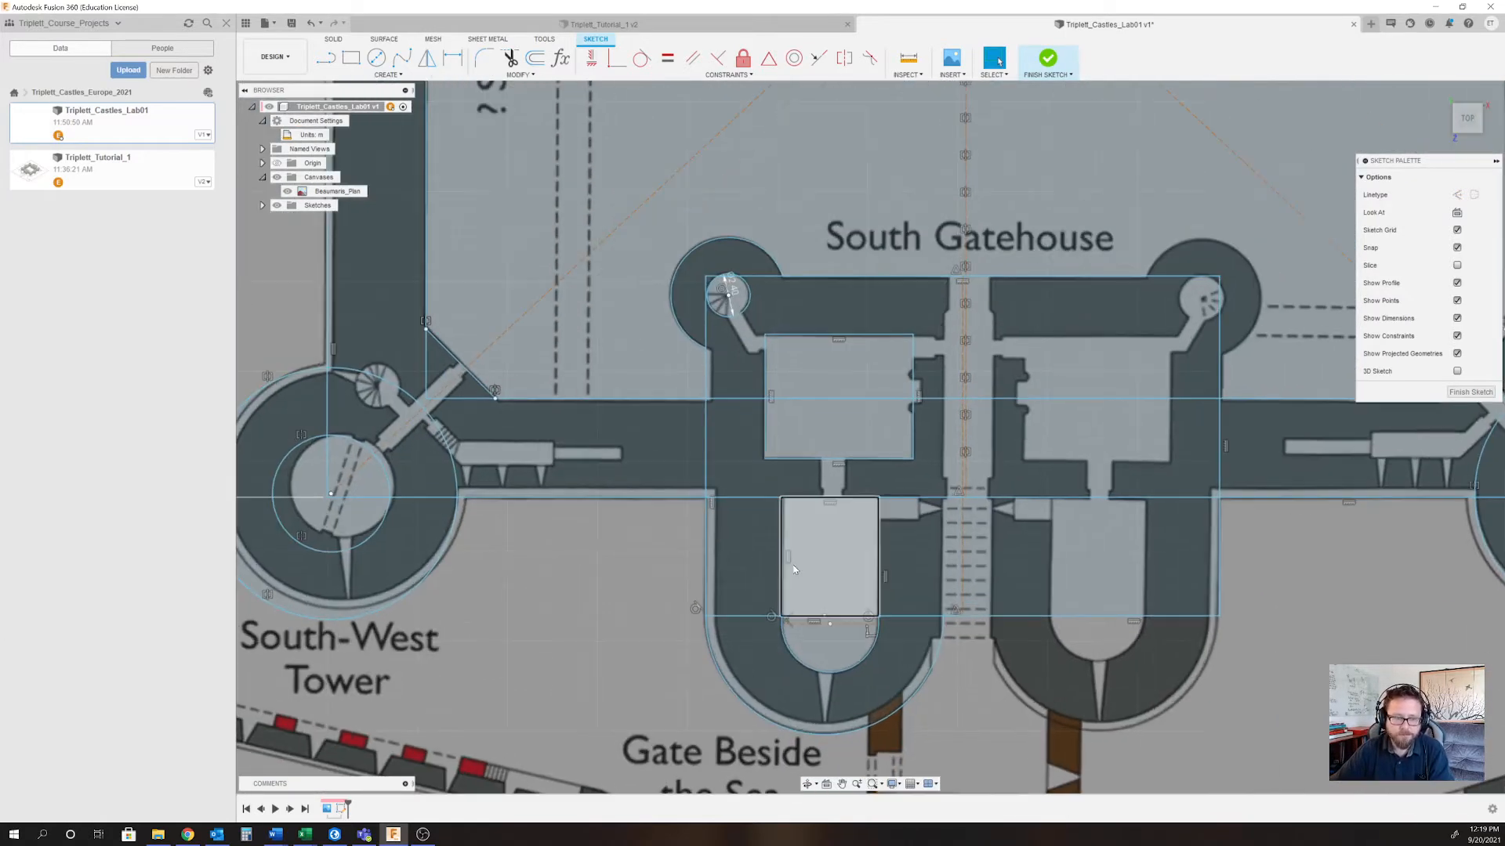
scroll(1278, 345, "up", 1)
scroll(984, 434, "down", 3)
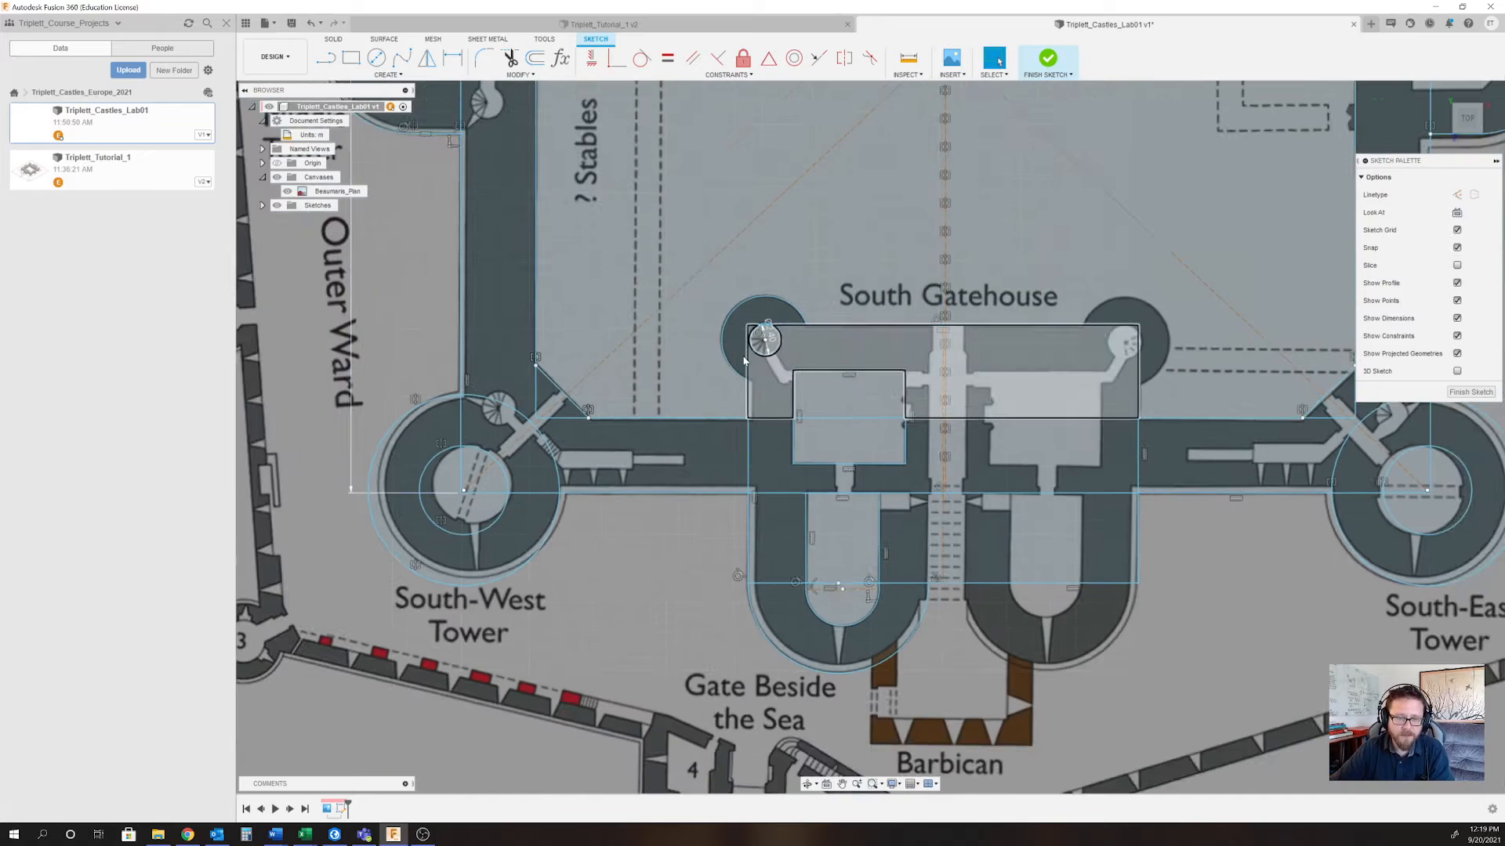
scroll(744, 337, "up", 1)
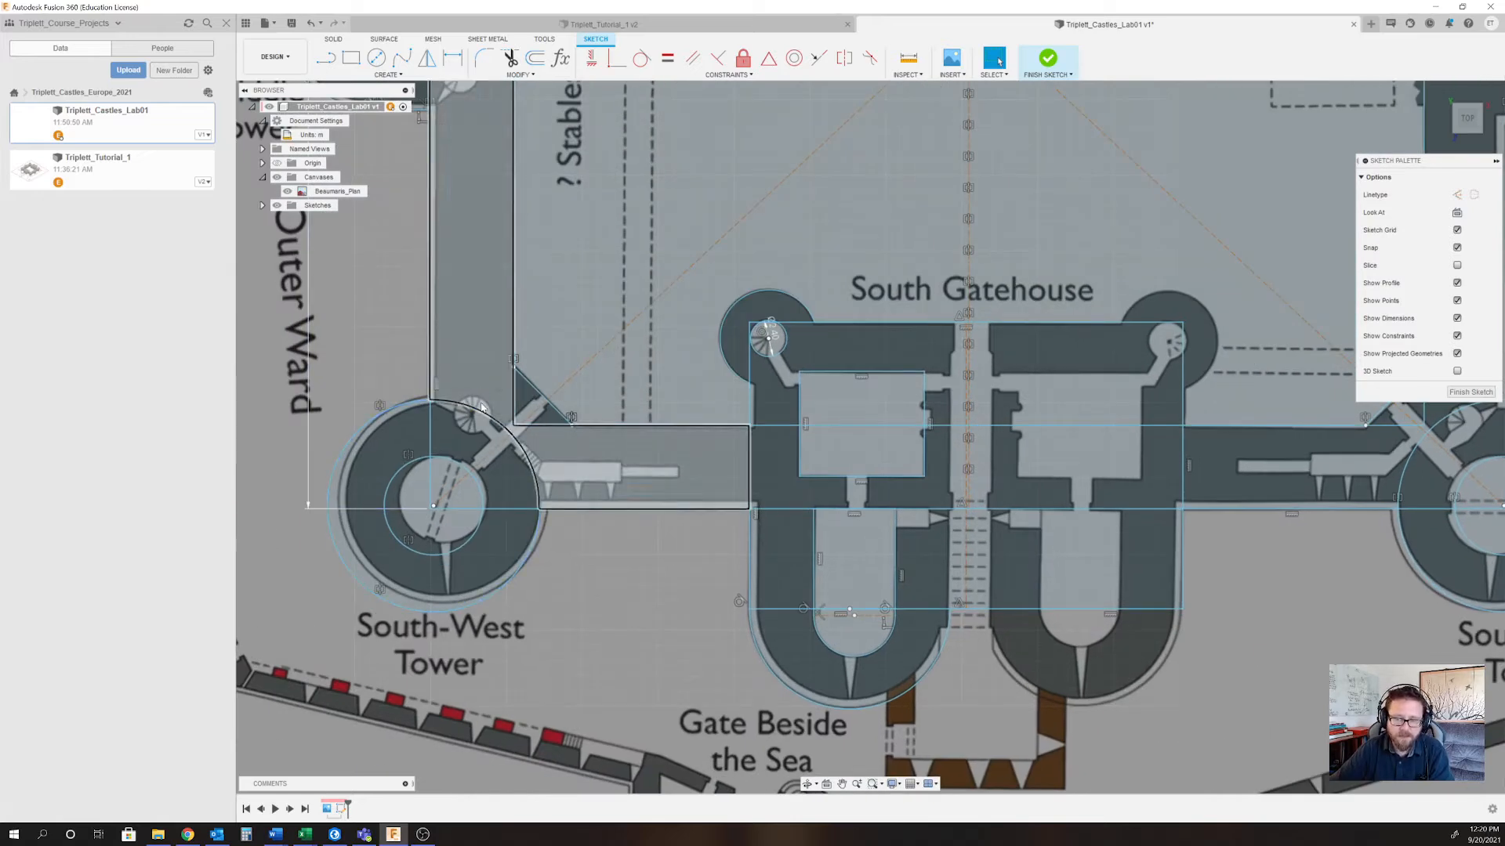
scroll(483, 416, "down", 3)
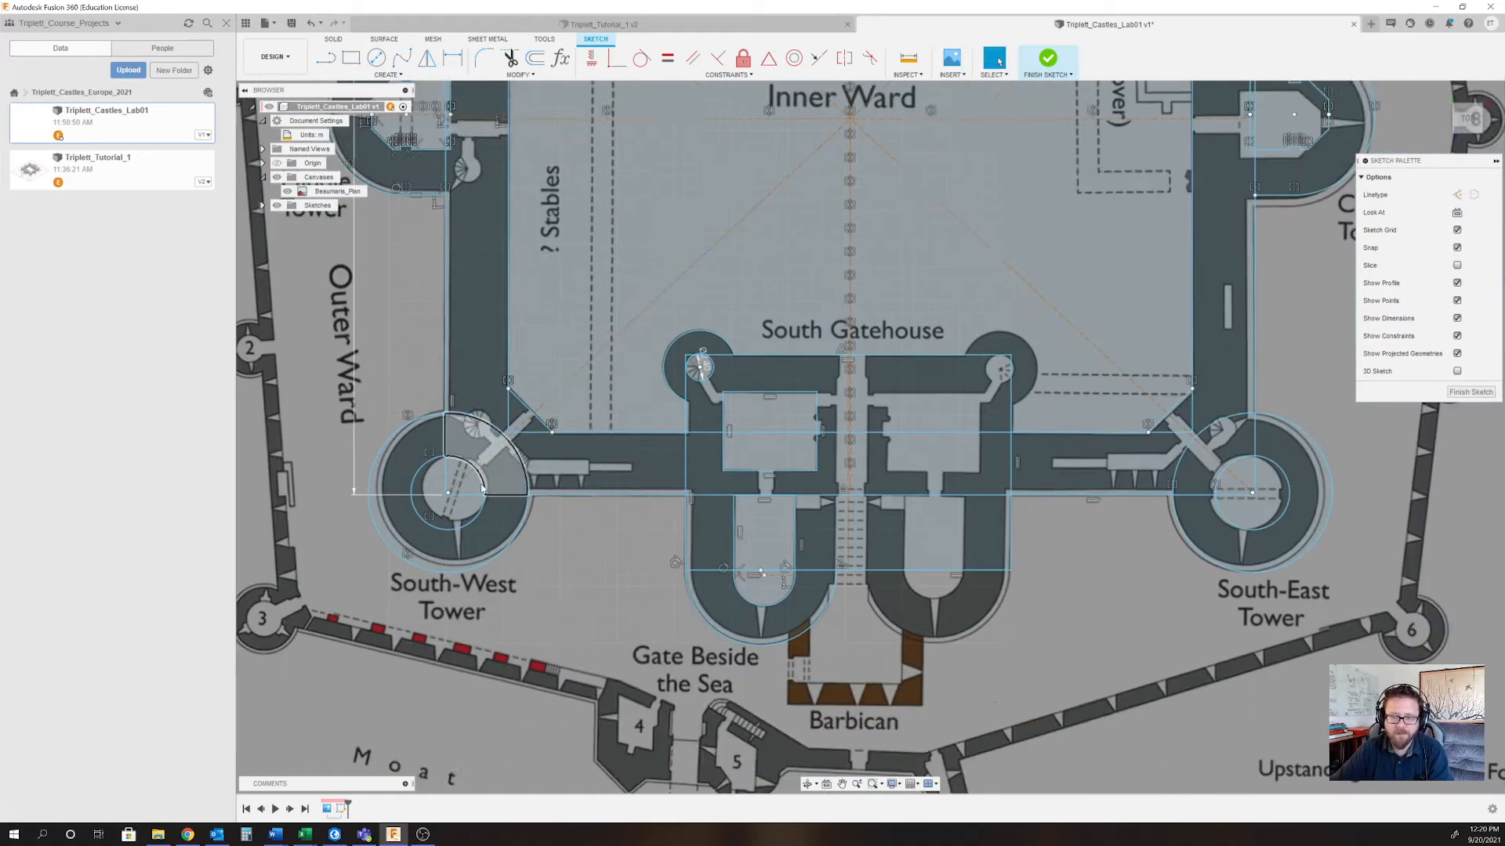
scroll(473, 275, "up", 2)
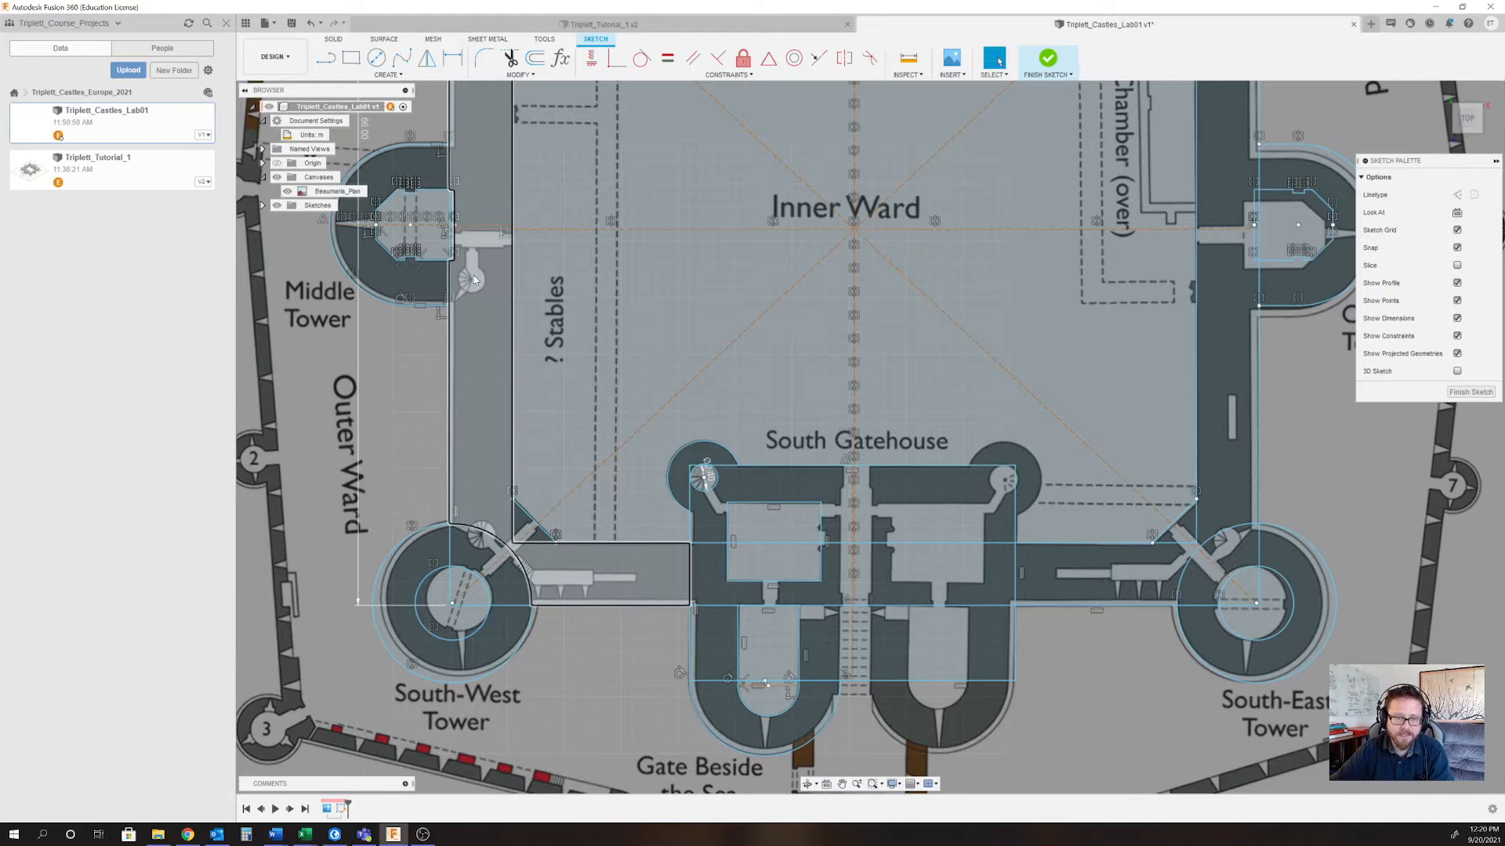
scroll(783, 661, "up", 3)
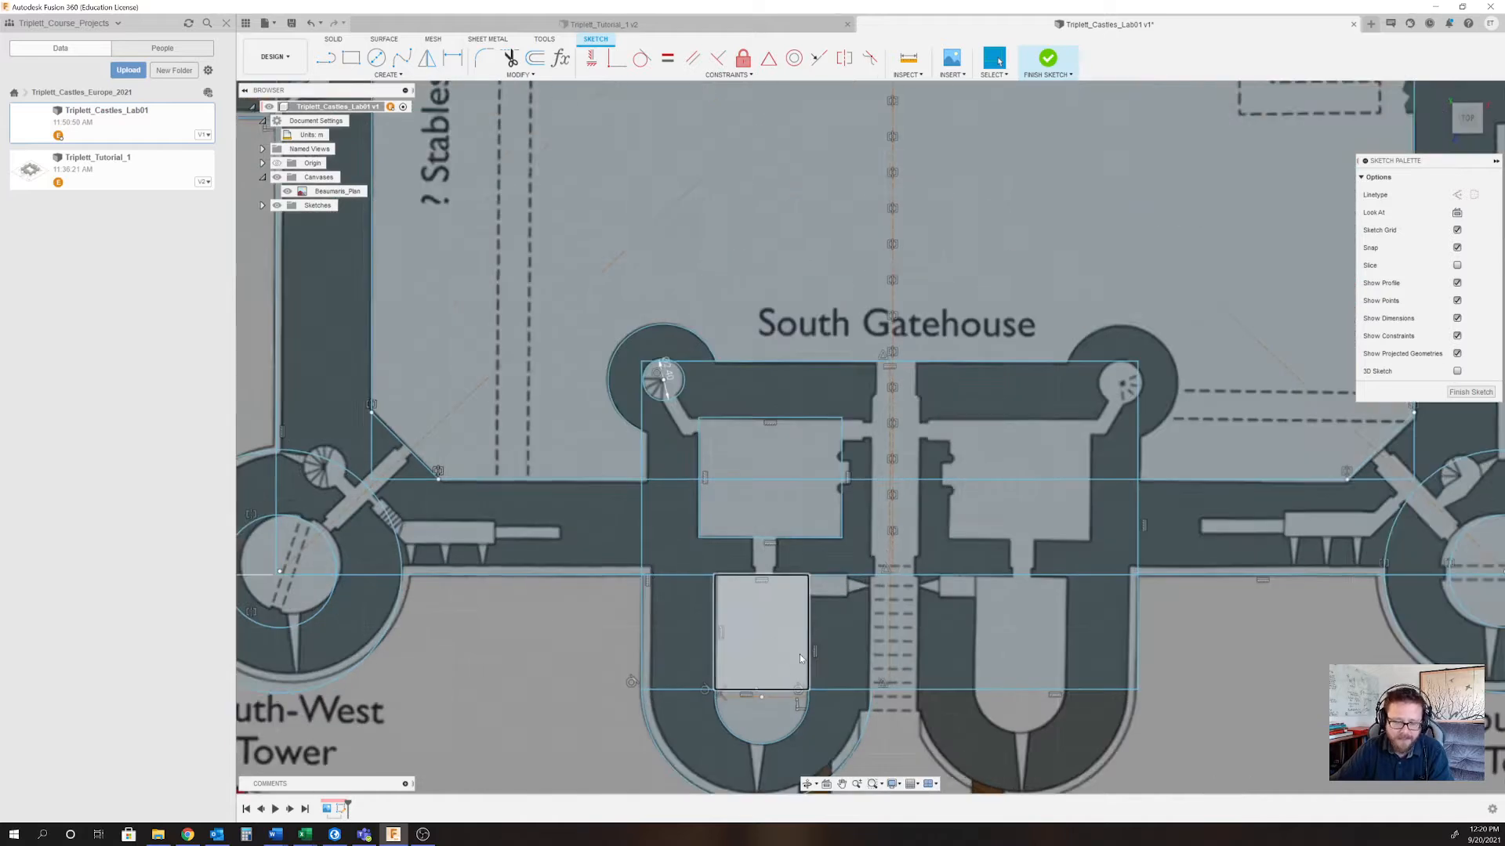
middle_click_drag(788, 659, 683, 636)
scroll(790, 478, "up", 2)
scroll(713, 557, "down", 2)
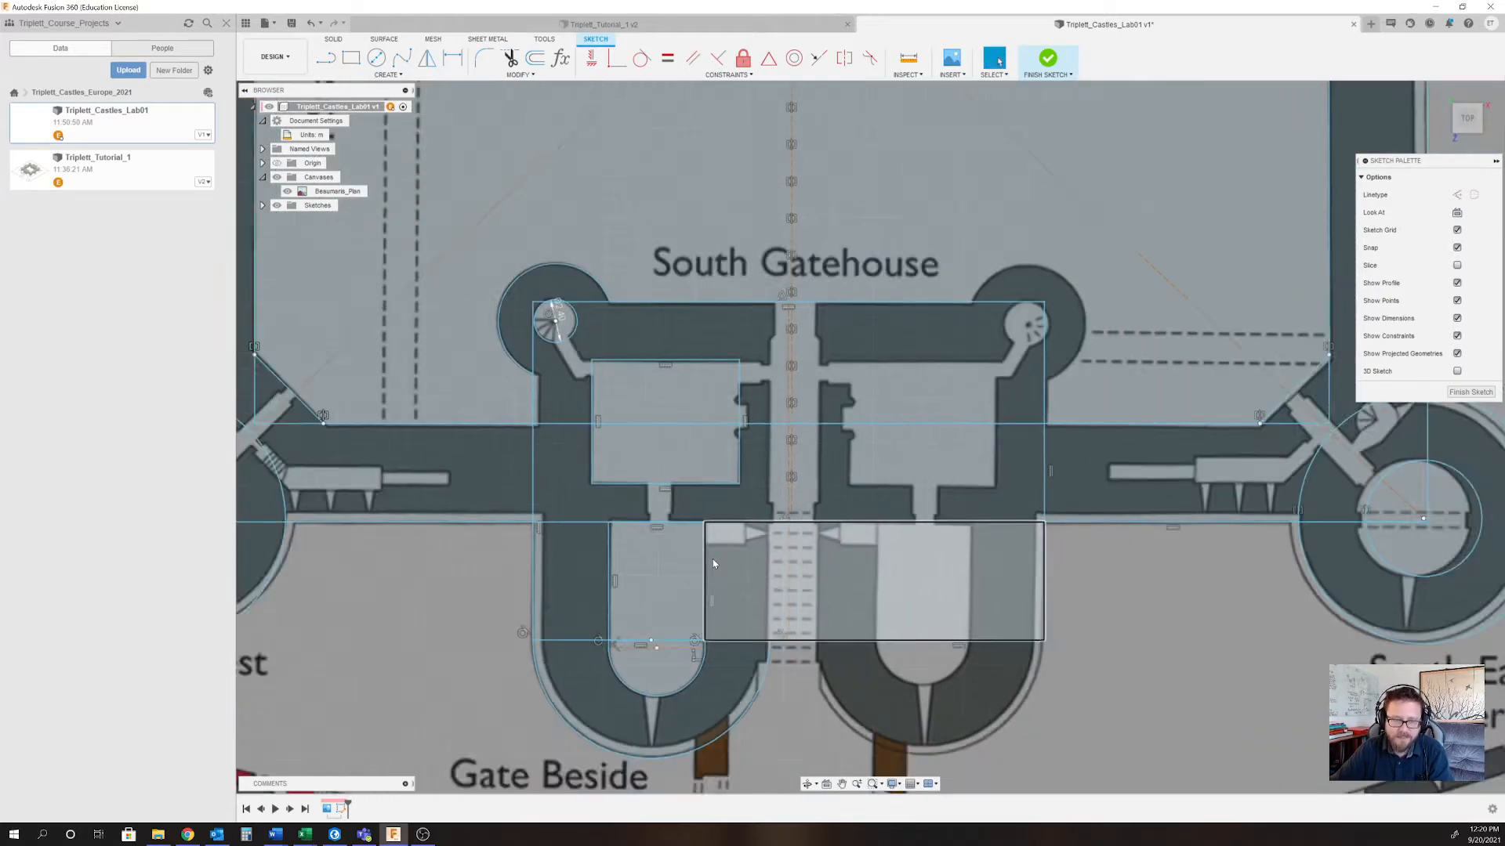
scroll(712, 558, "up", 1)
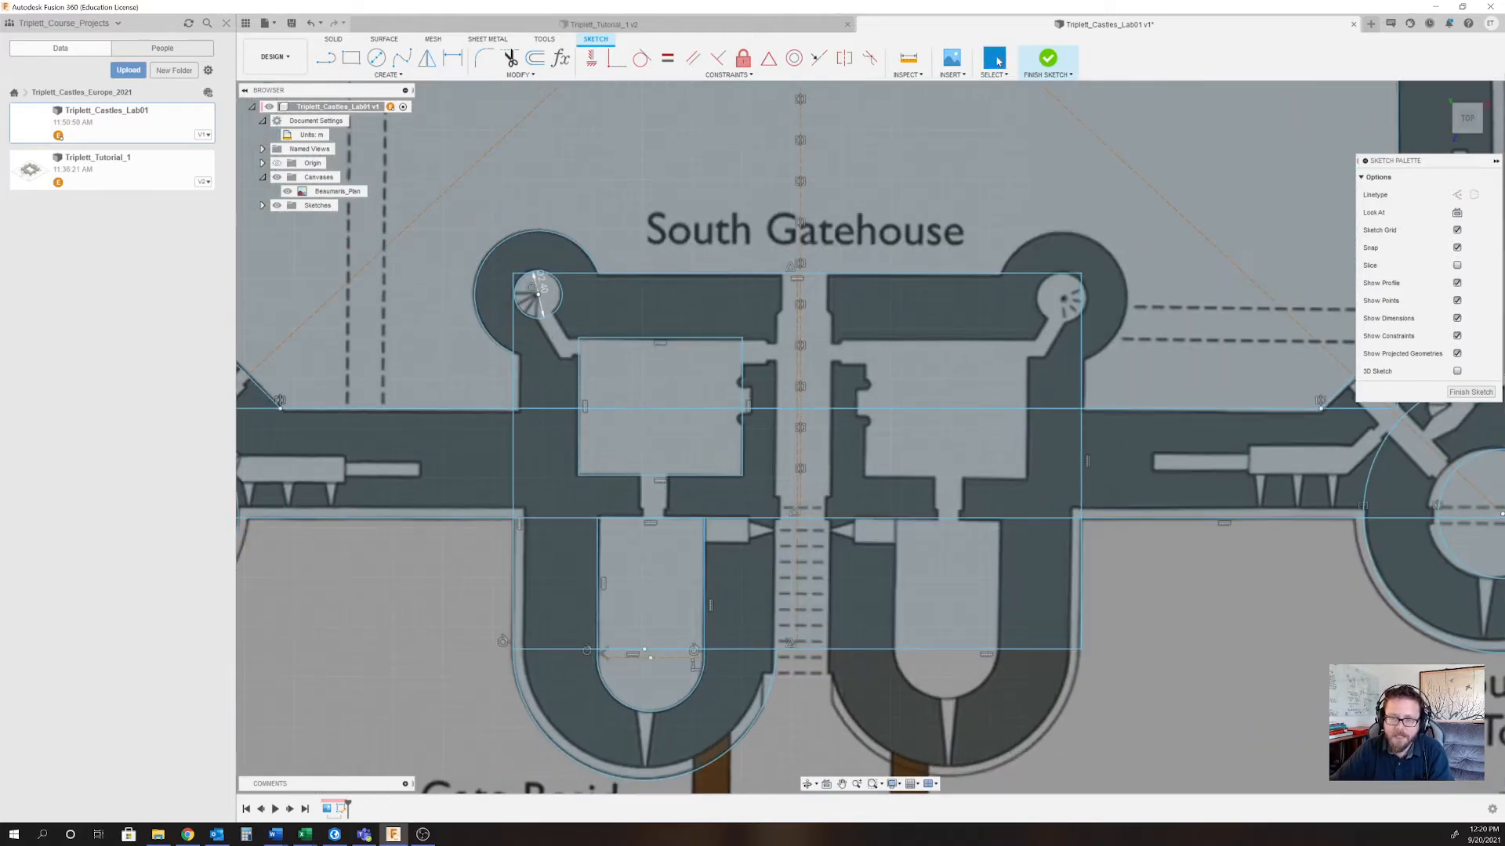
left_click(561, 303)
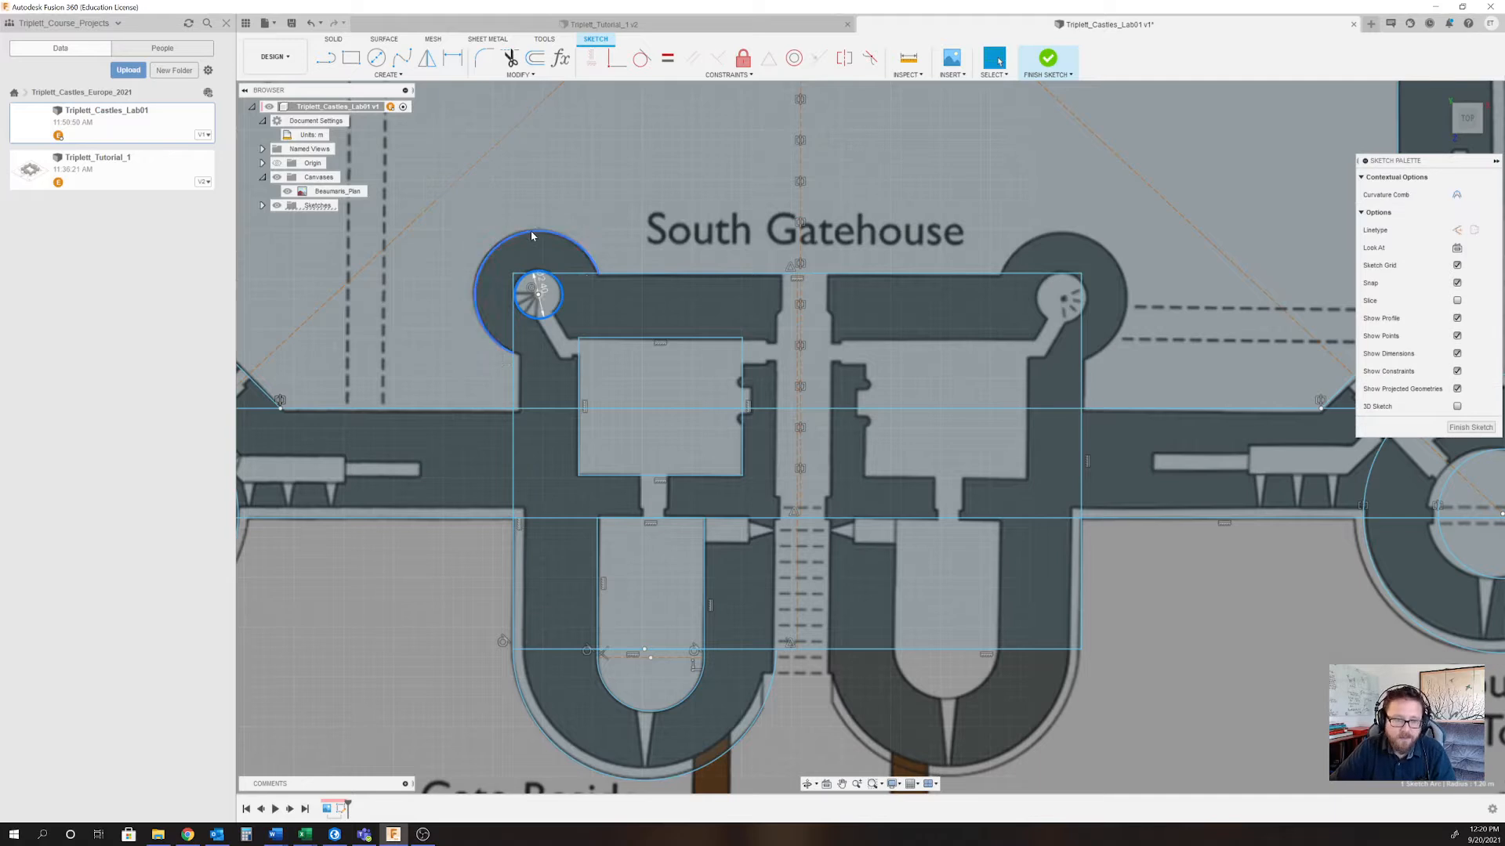
left_click(531, 236, "shift")
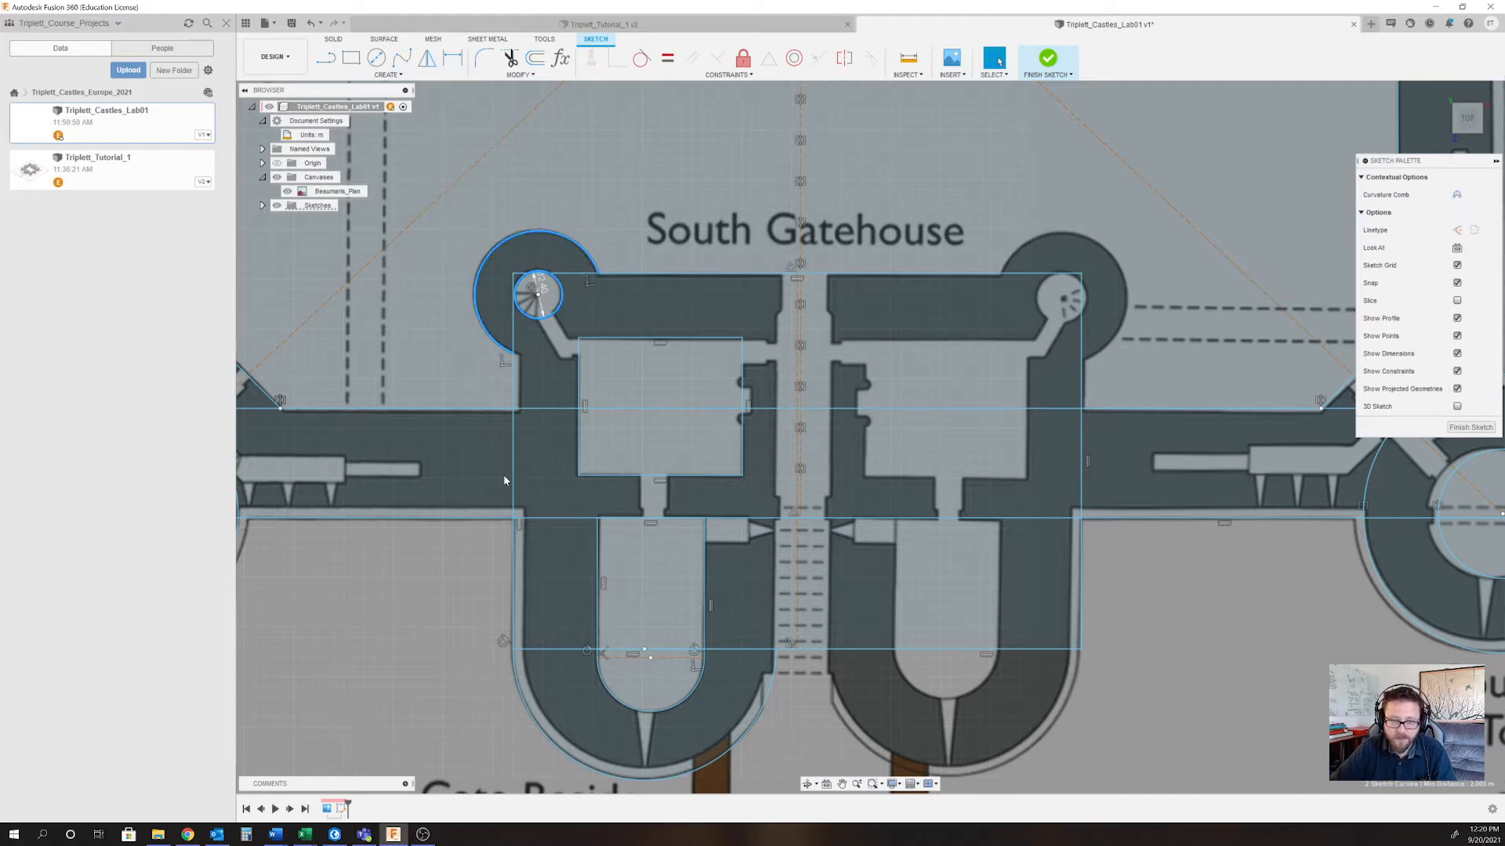
left_click(513, 578, "shift")
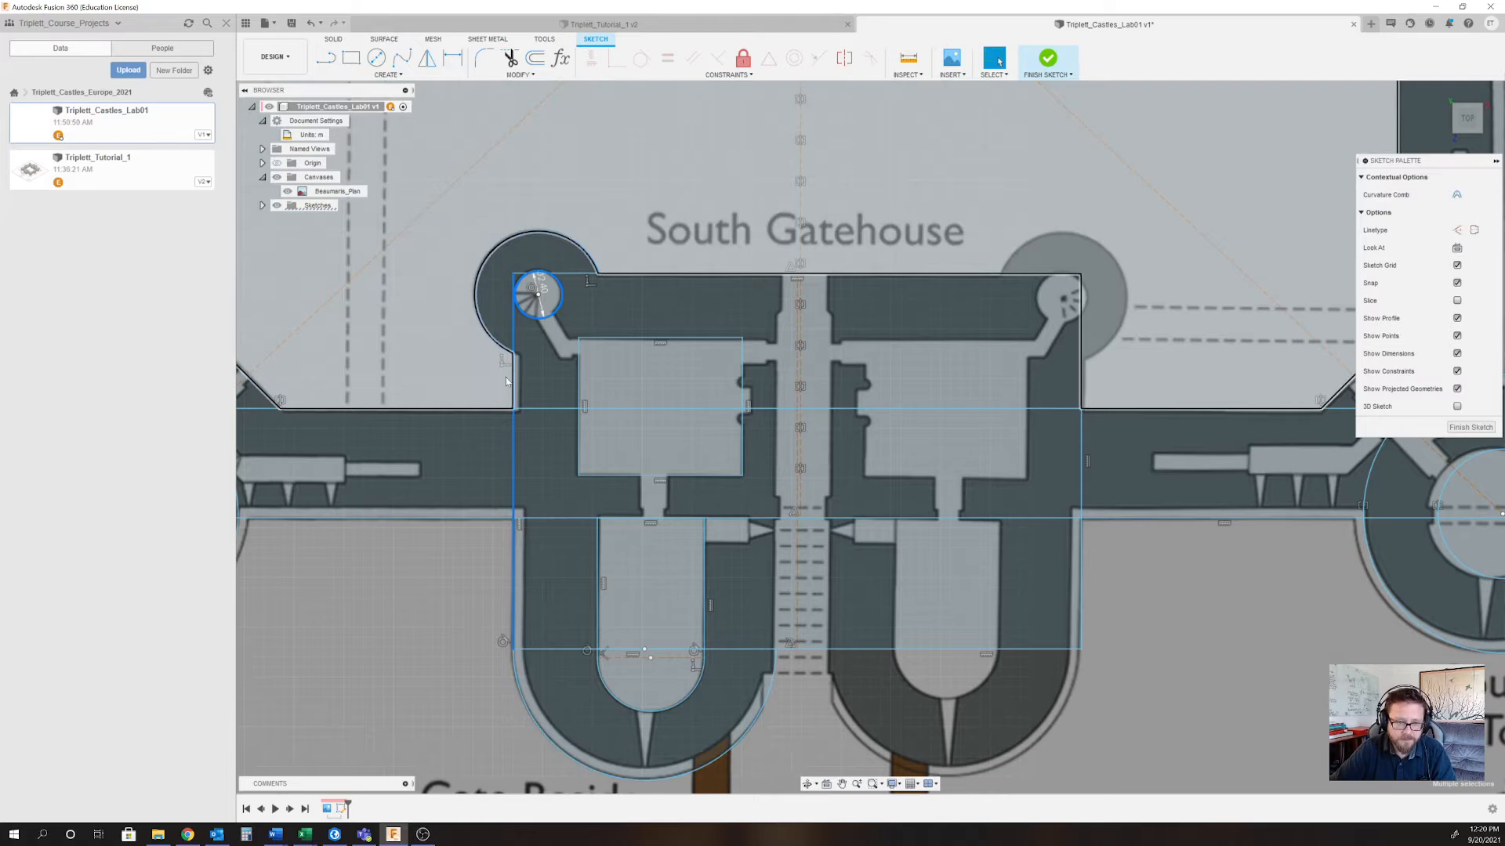
left_click(514, 338, "shift")
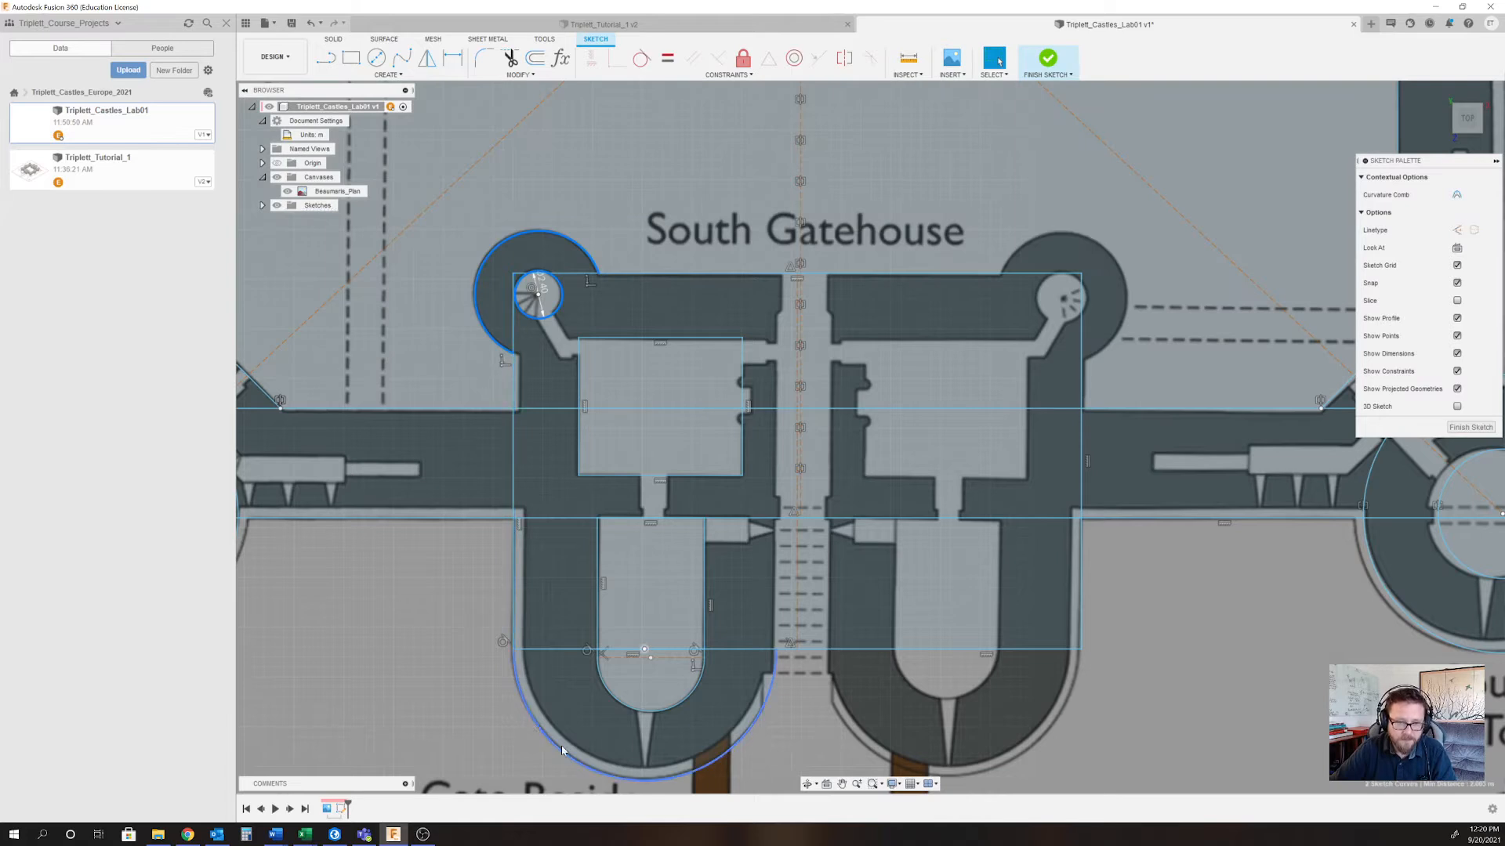
left_click(533, 727, "shift")
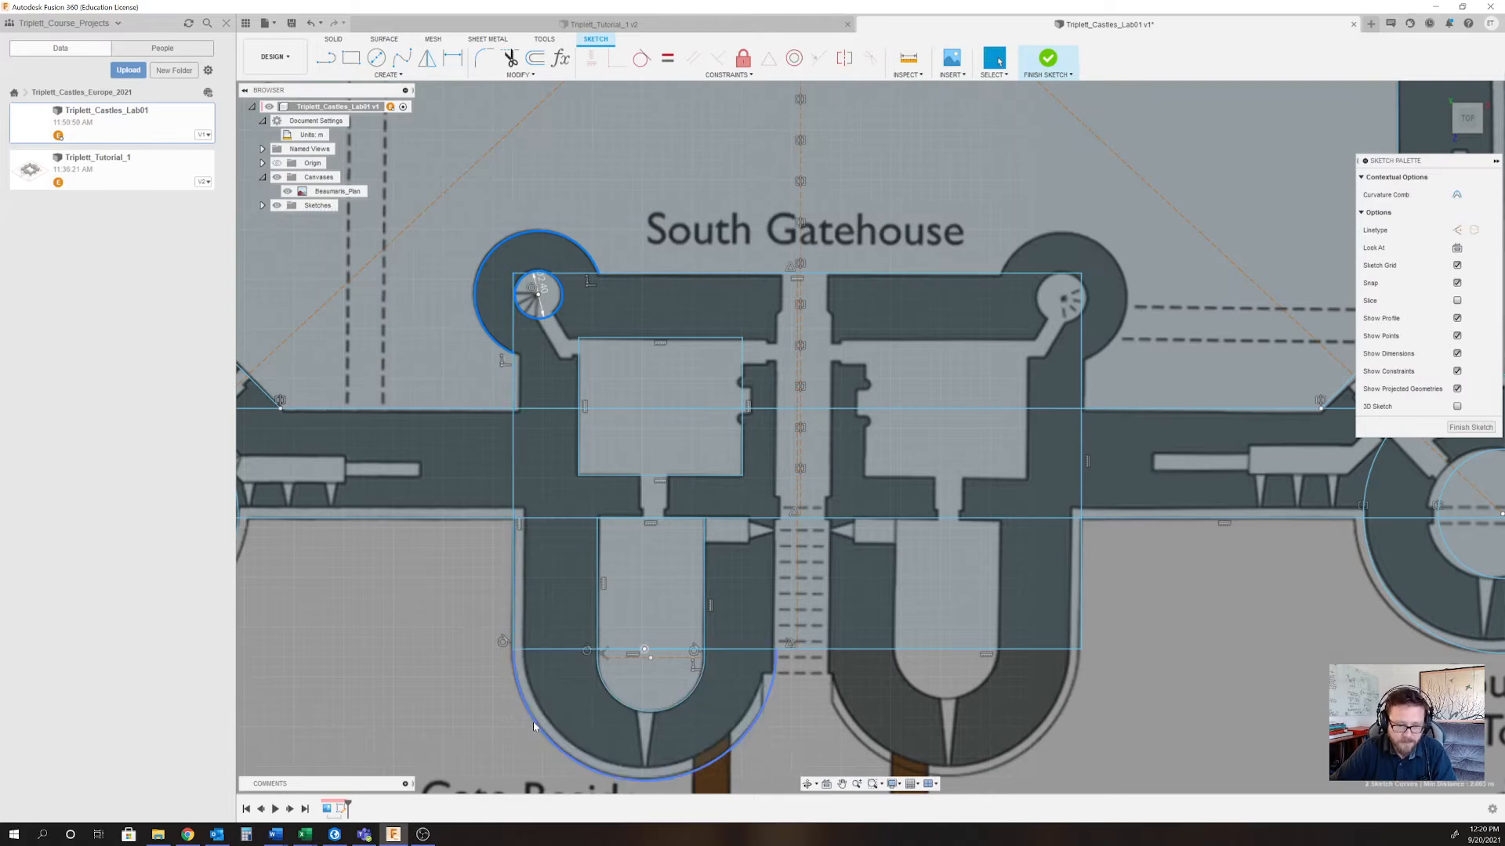
Start a mirror of the west half's rectangular and rounded chamber outlines, using the South Gatehouse's vertical centre line as the mirror line.
left_click(603, 686)
double_click(598, 605)
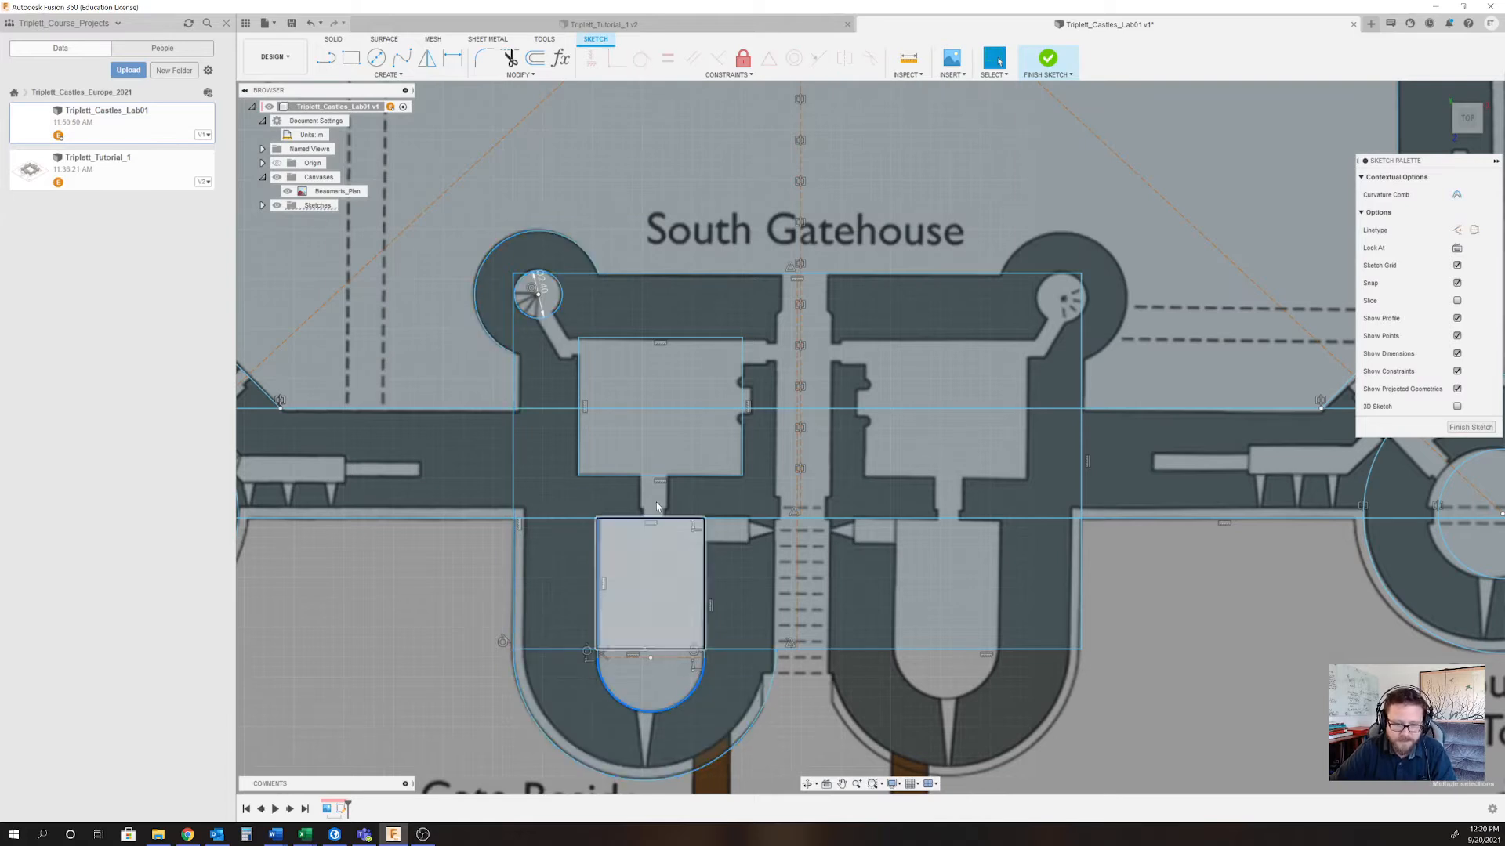
double_click(579, 370, "shift")
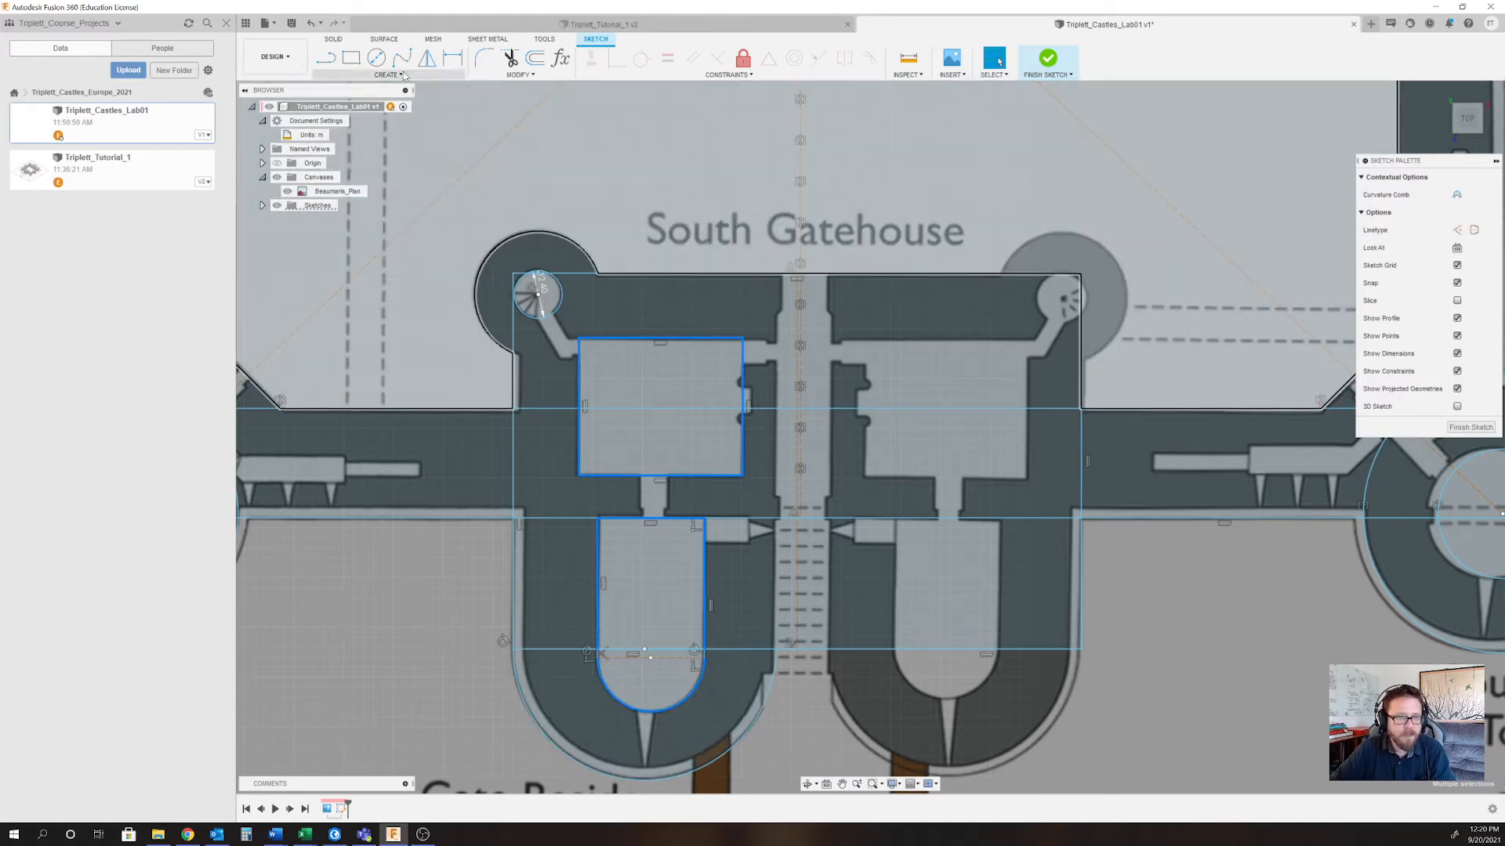
left_click(428, 59)
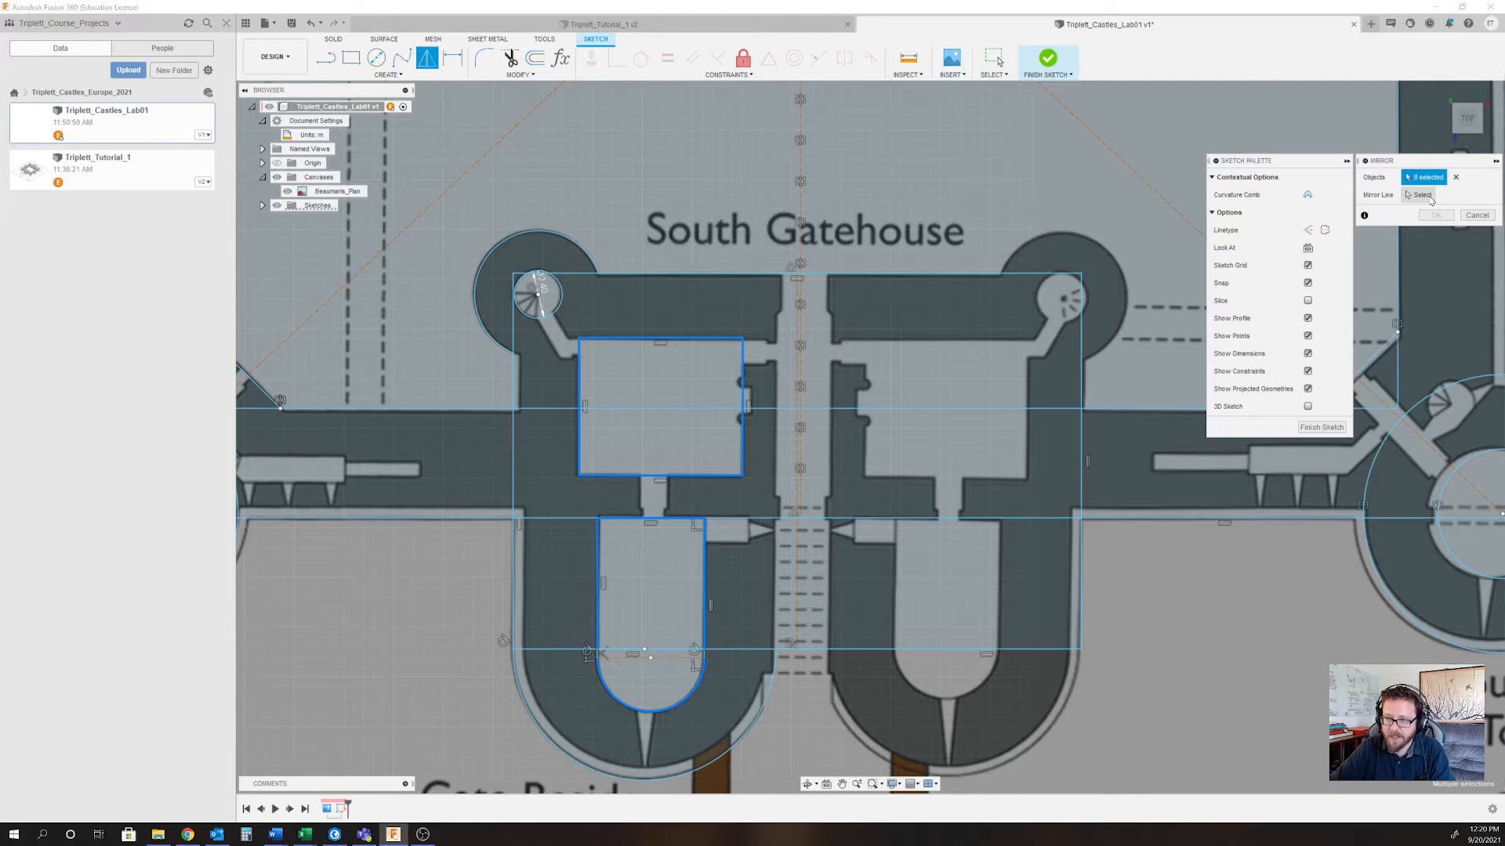
left_click(1428, 198)
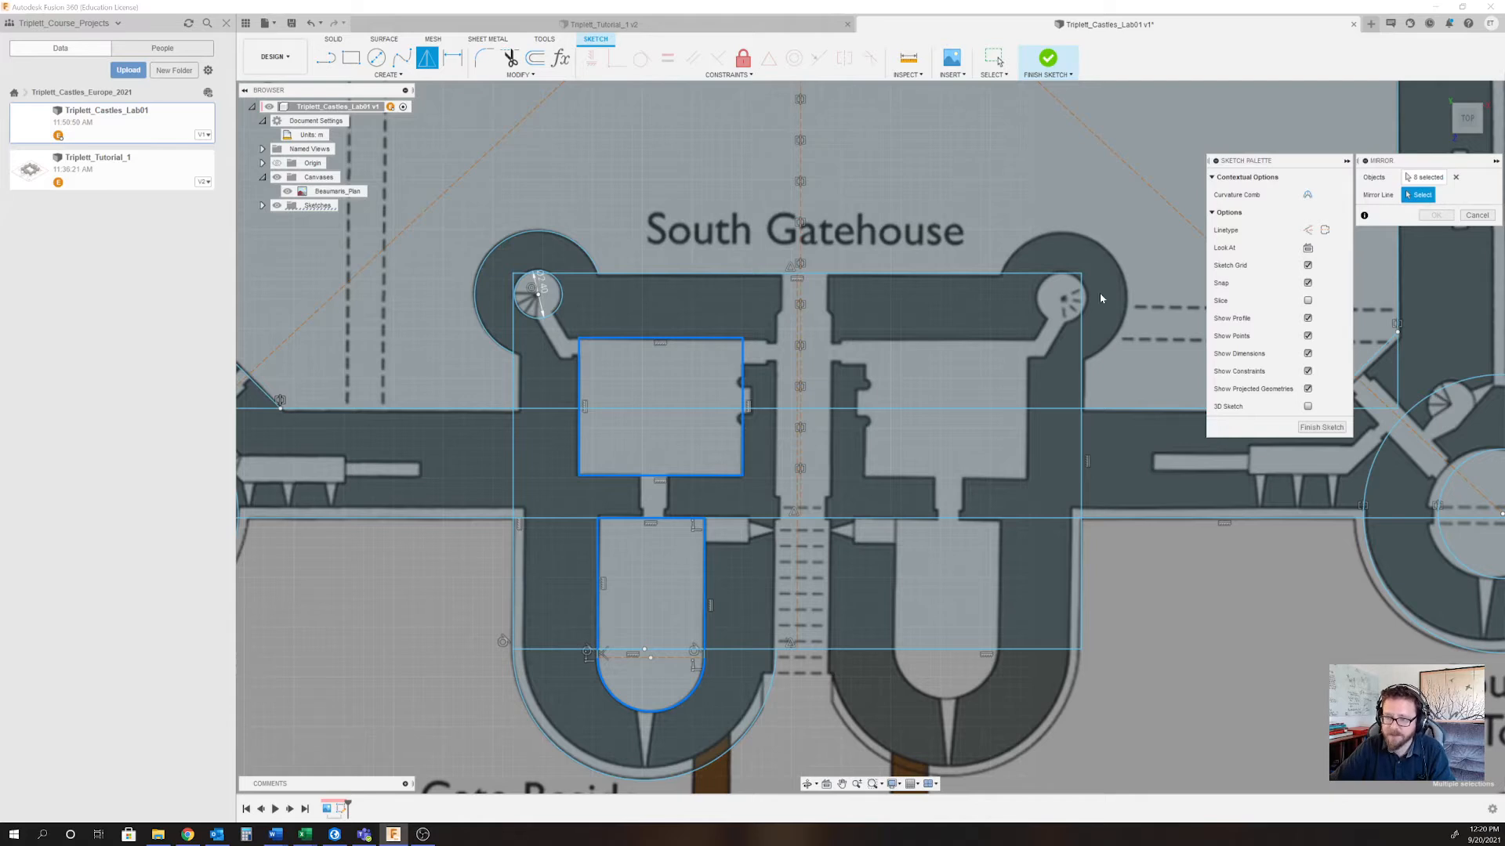
scroll(773, 516, "up", 5)
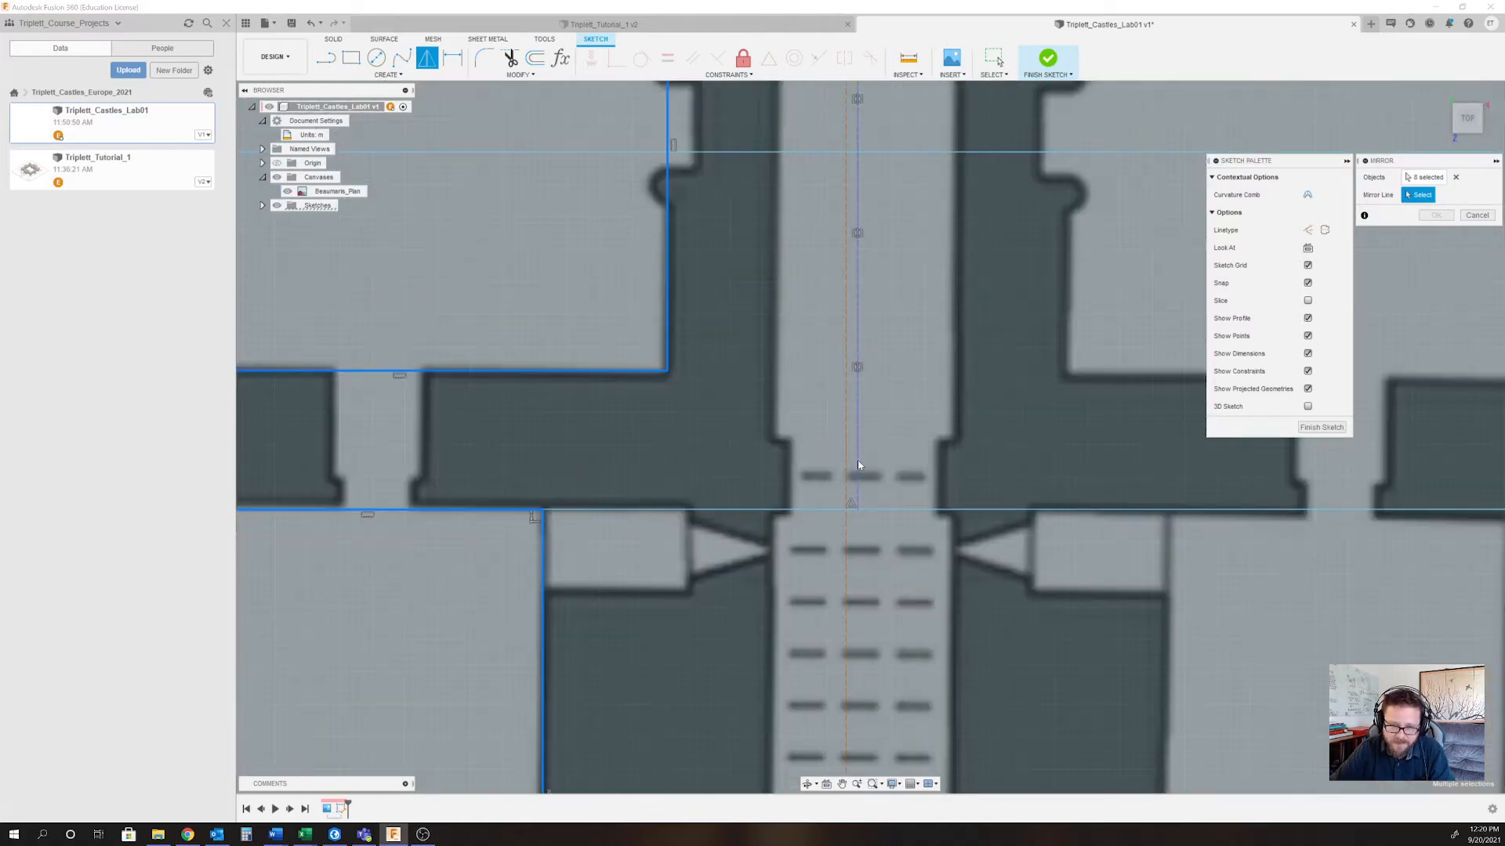
left_click(845, 467)
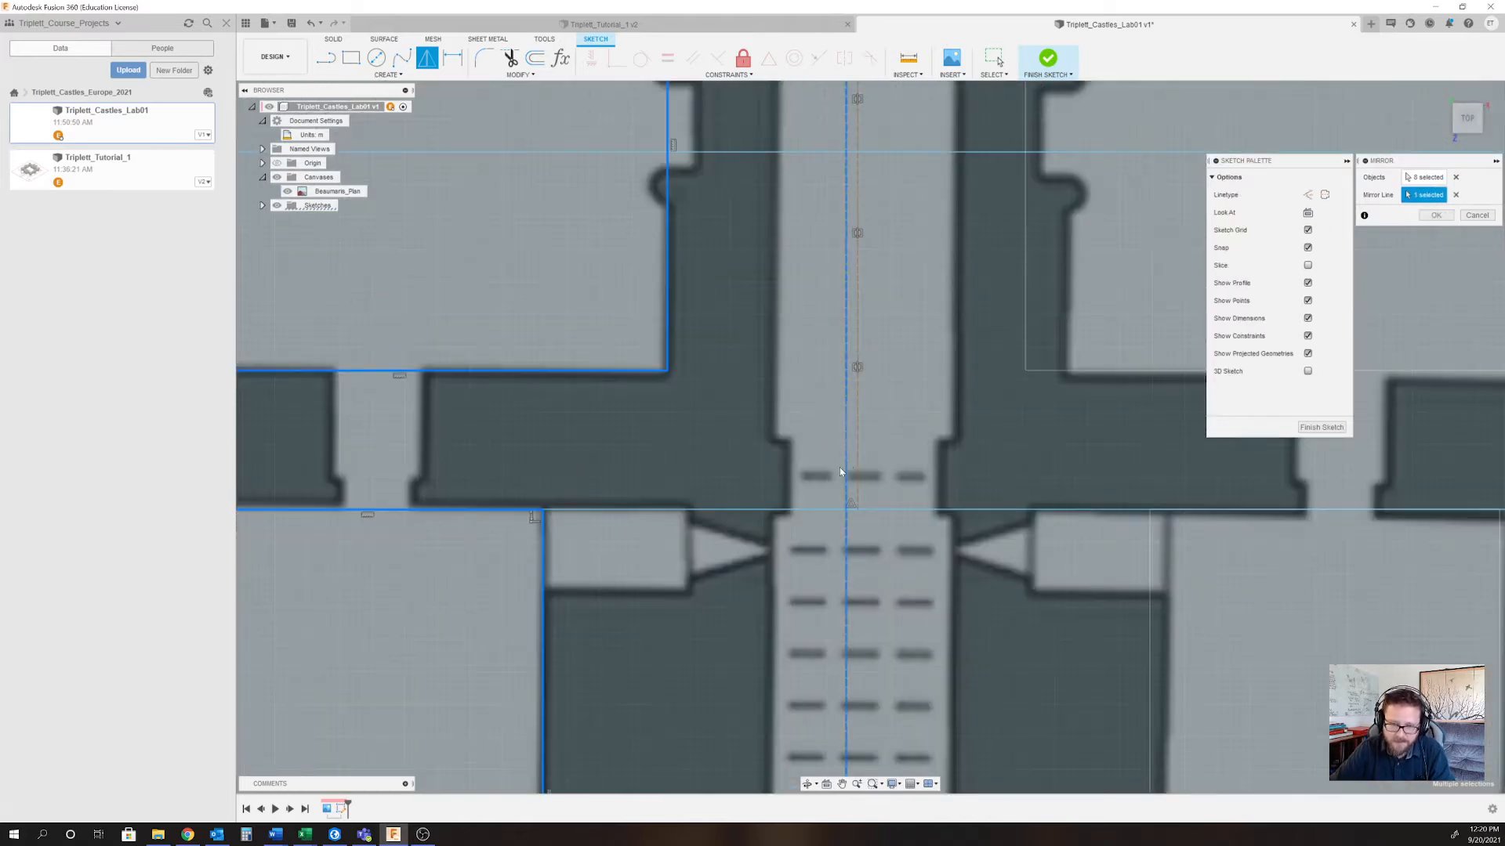
scroll(840, 467, "down", 5)
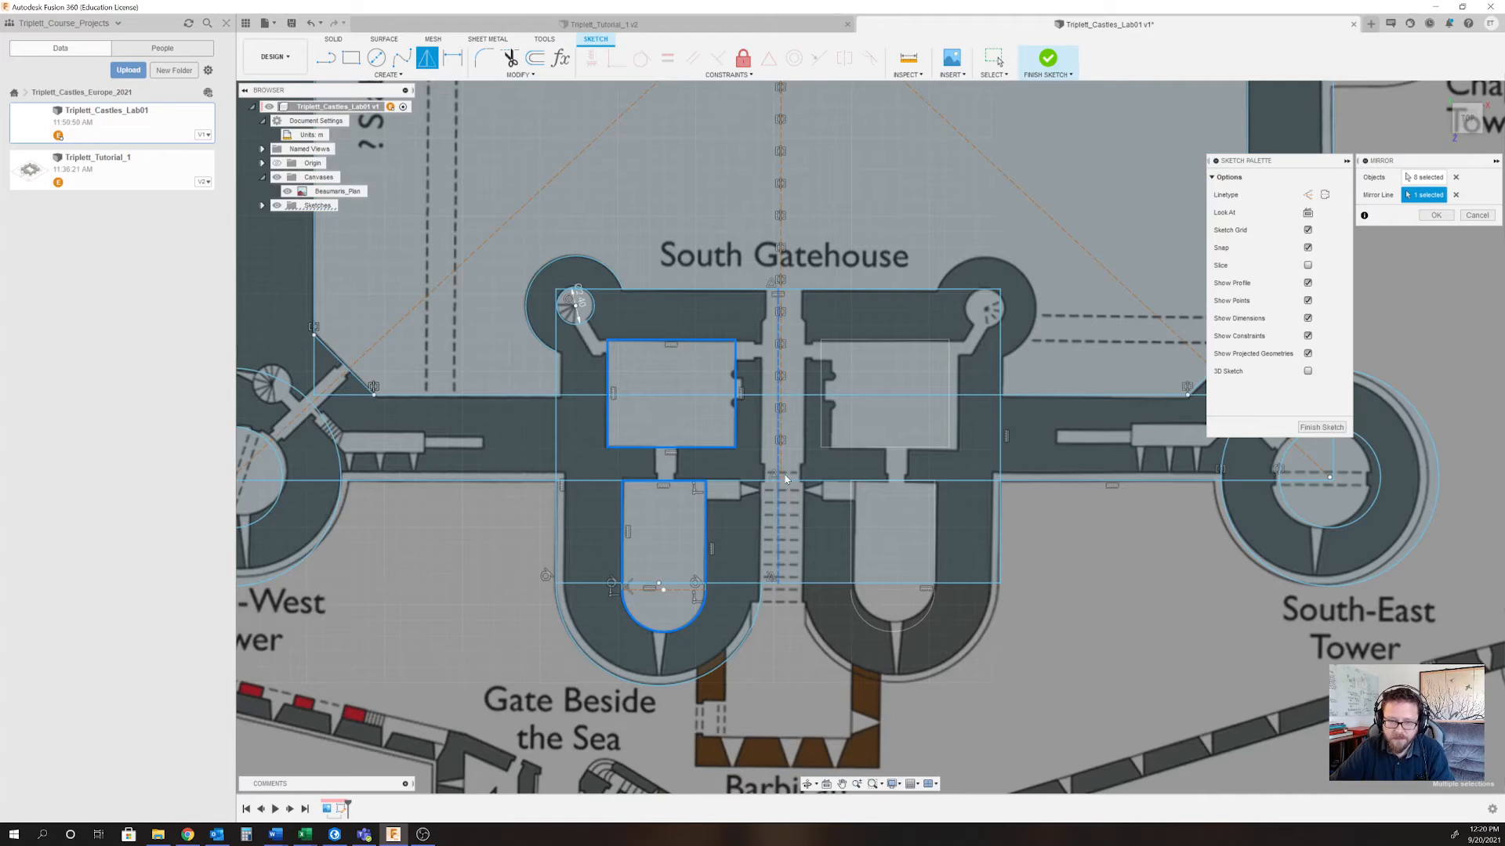
Add the west tower's rounded outer arc to the mirror selection and complete the mirror onto the east half.
scroll(755, 475, "down", 3)
scroll(757, 475, "up", 4)
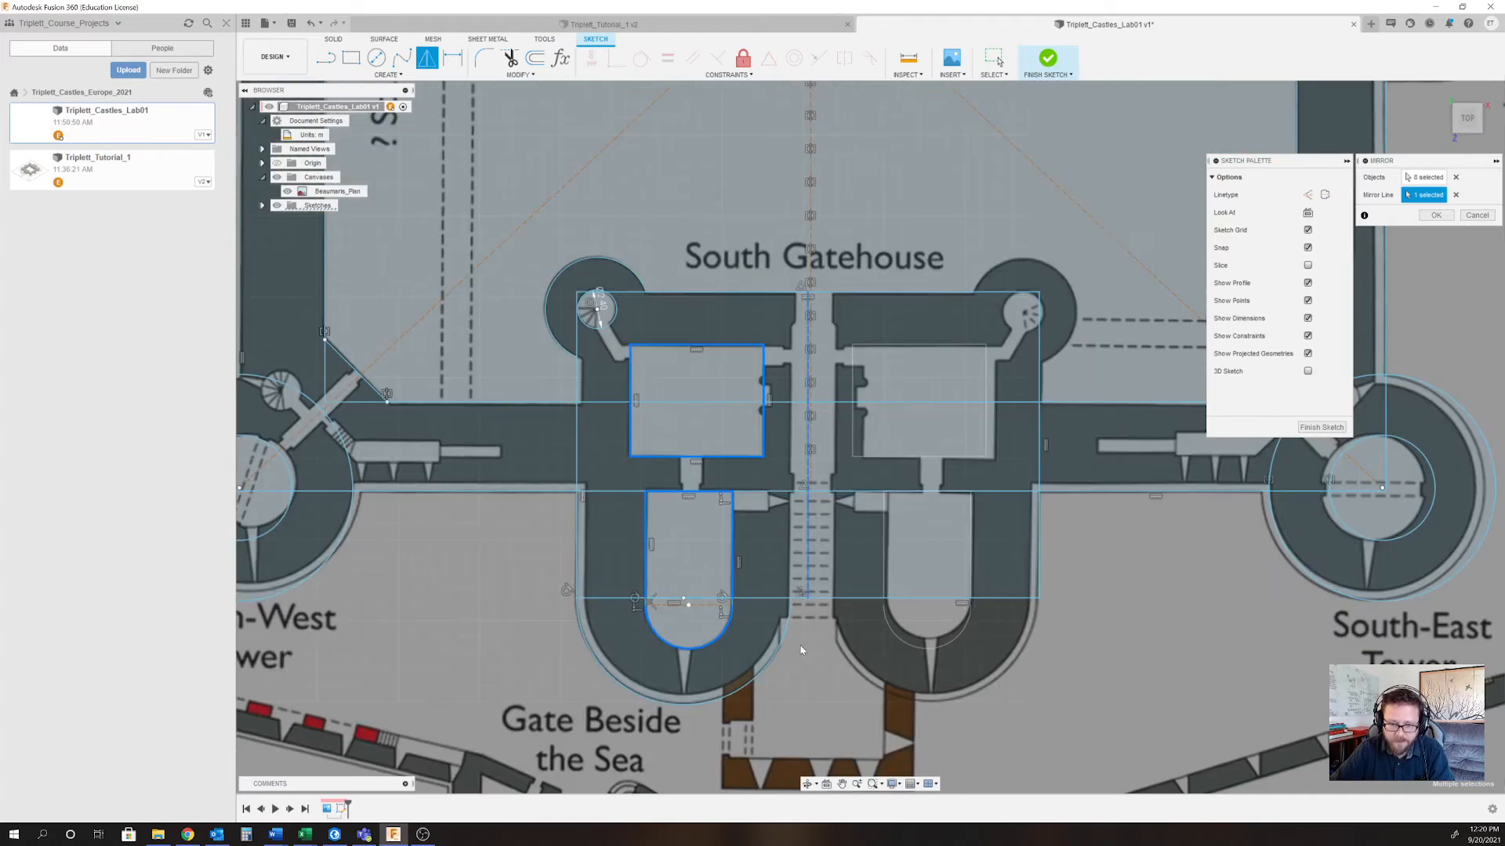
scroll(801, 649, "up", 2)
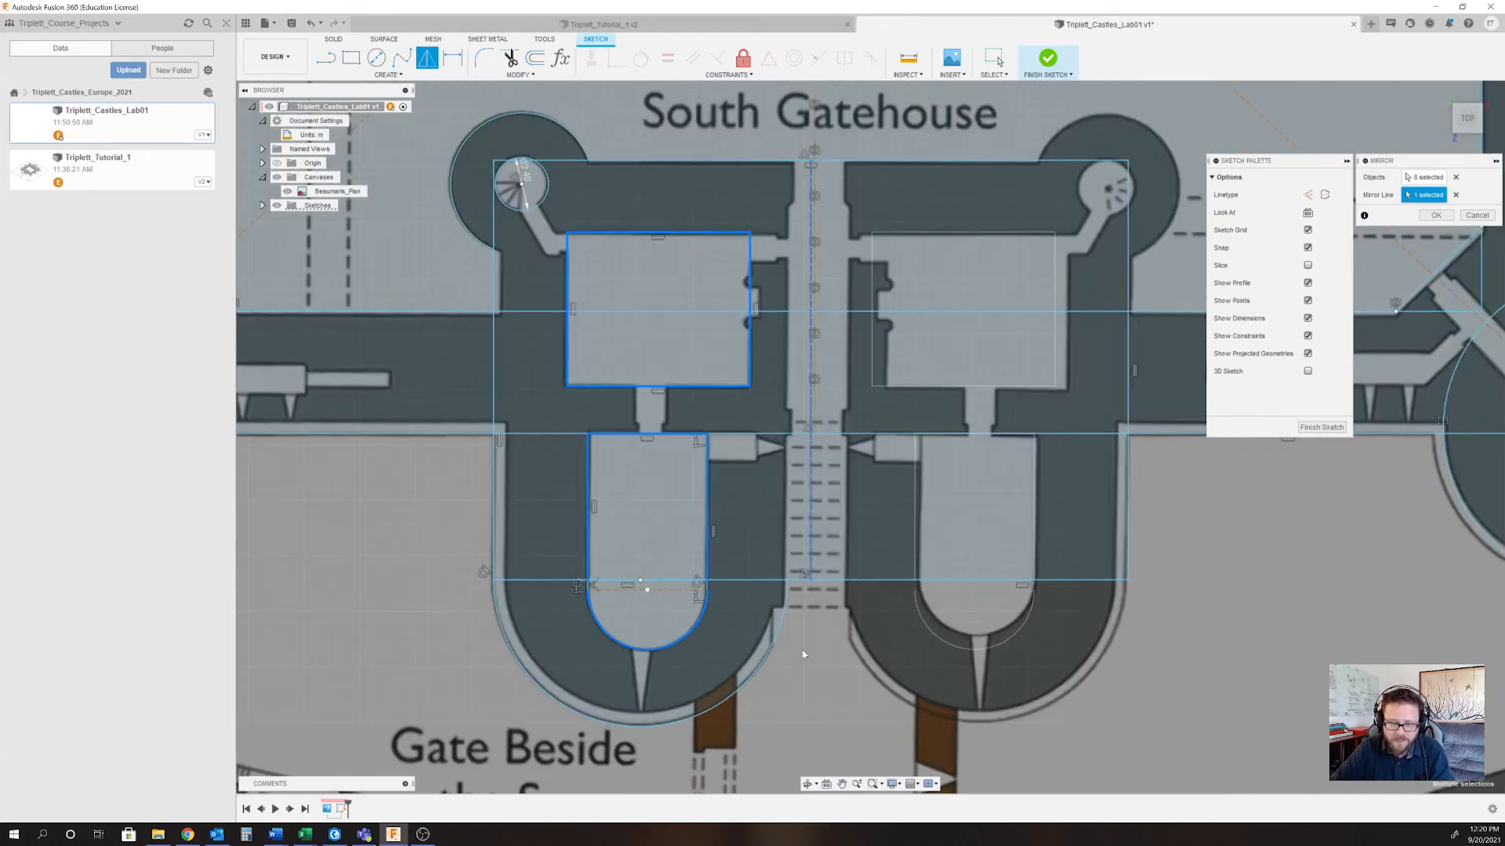
left_click(1422, 177)
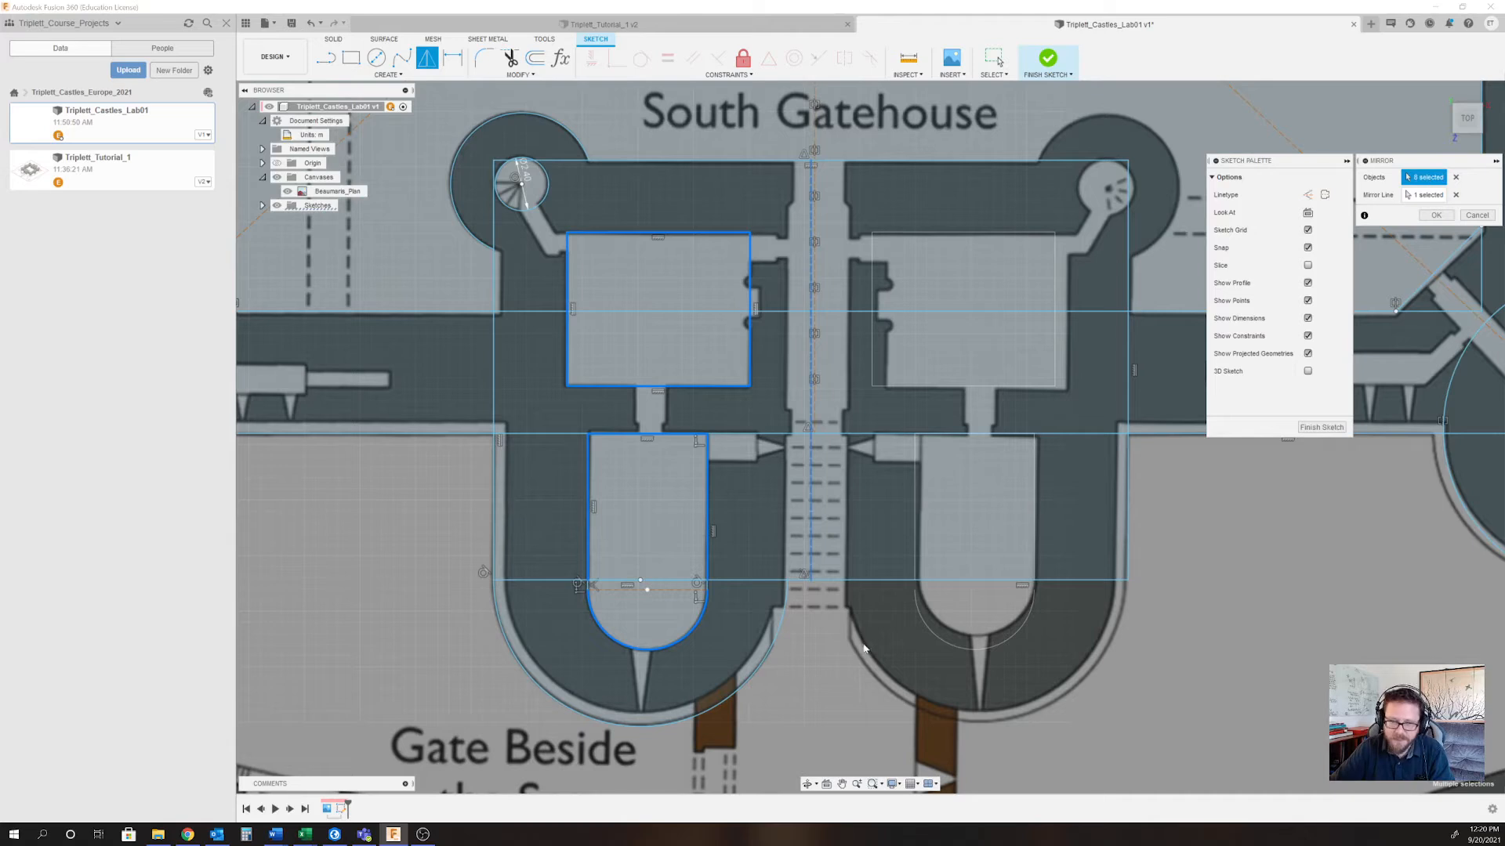
left_click(763, 663)
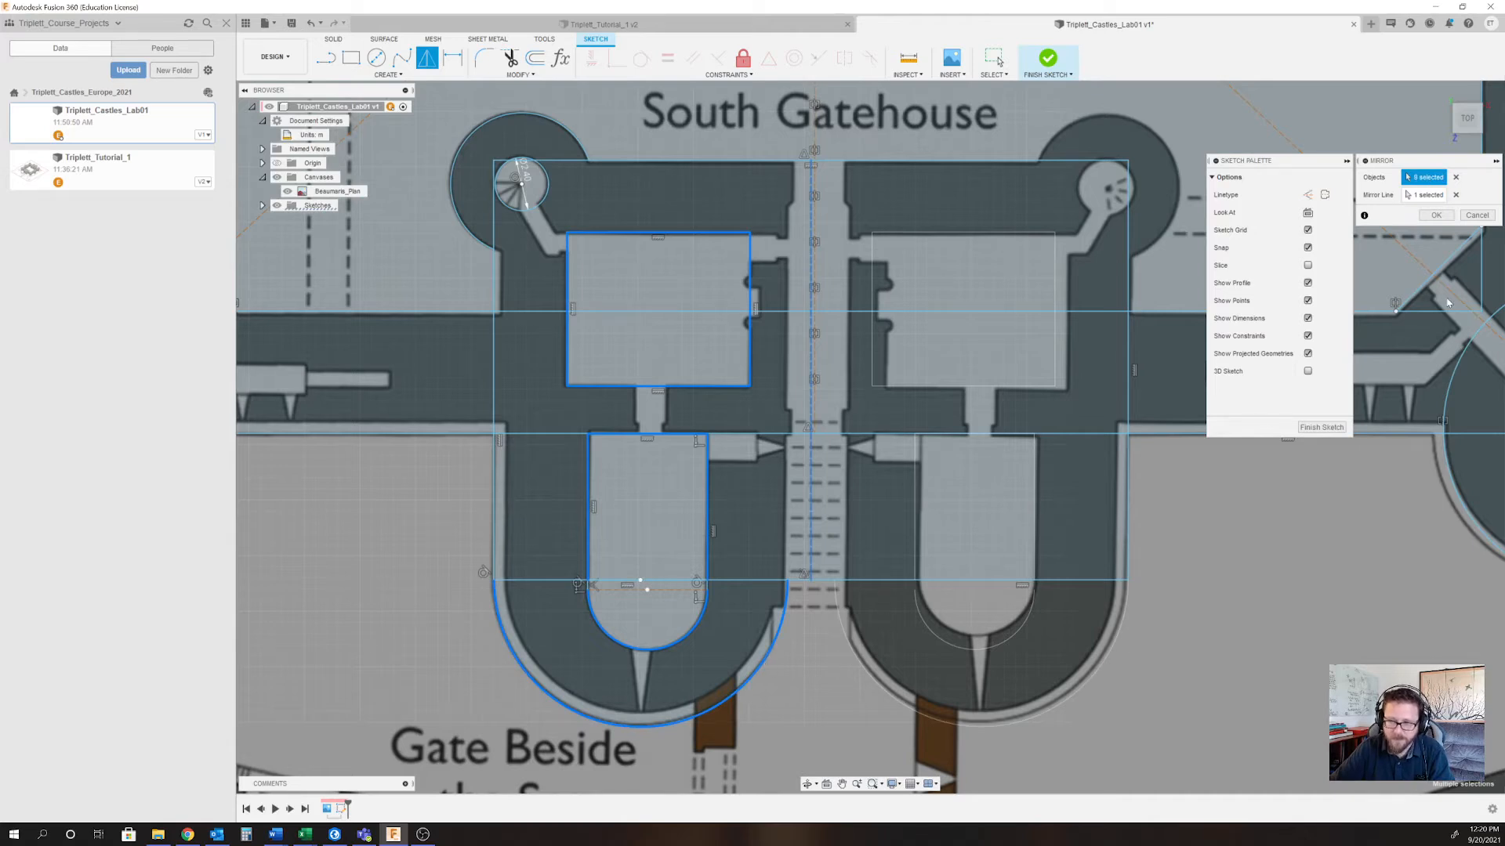
left_click(1436, 215)
Review the traced sketch against the whole castle plan, checking both gatehouses, the corner towers and the side towers.
scroll(918, 674, "down", 3)
scroll(918, 678, "down", 2)
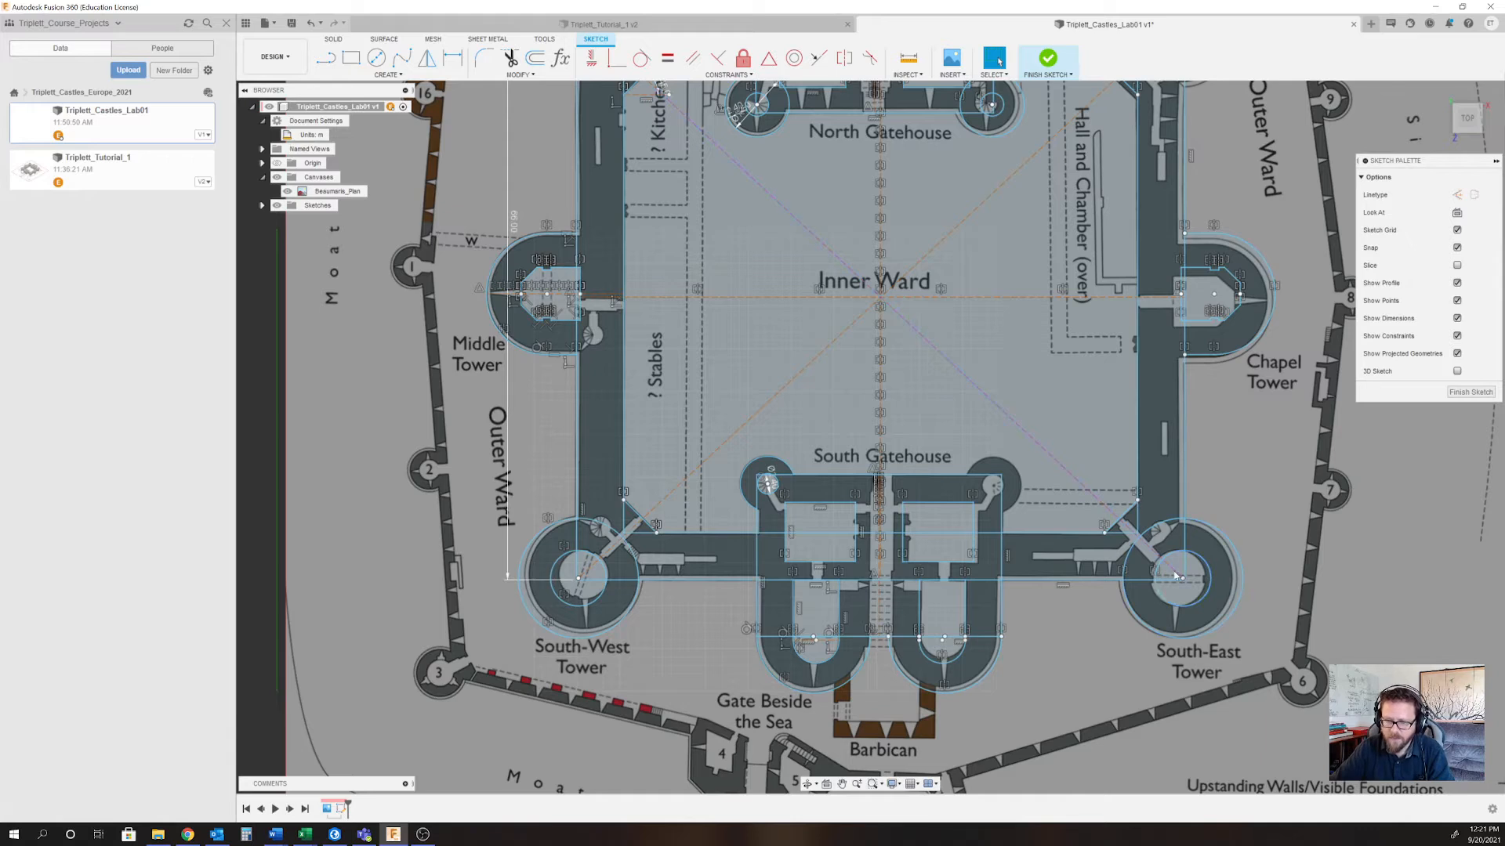
scroll(1168, 549, "down", 3)
scroll(1161, 458, "up", 2)
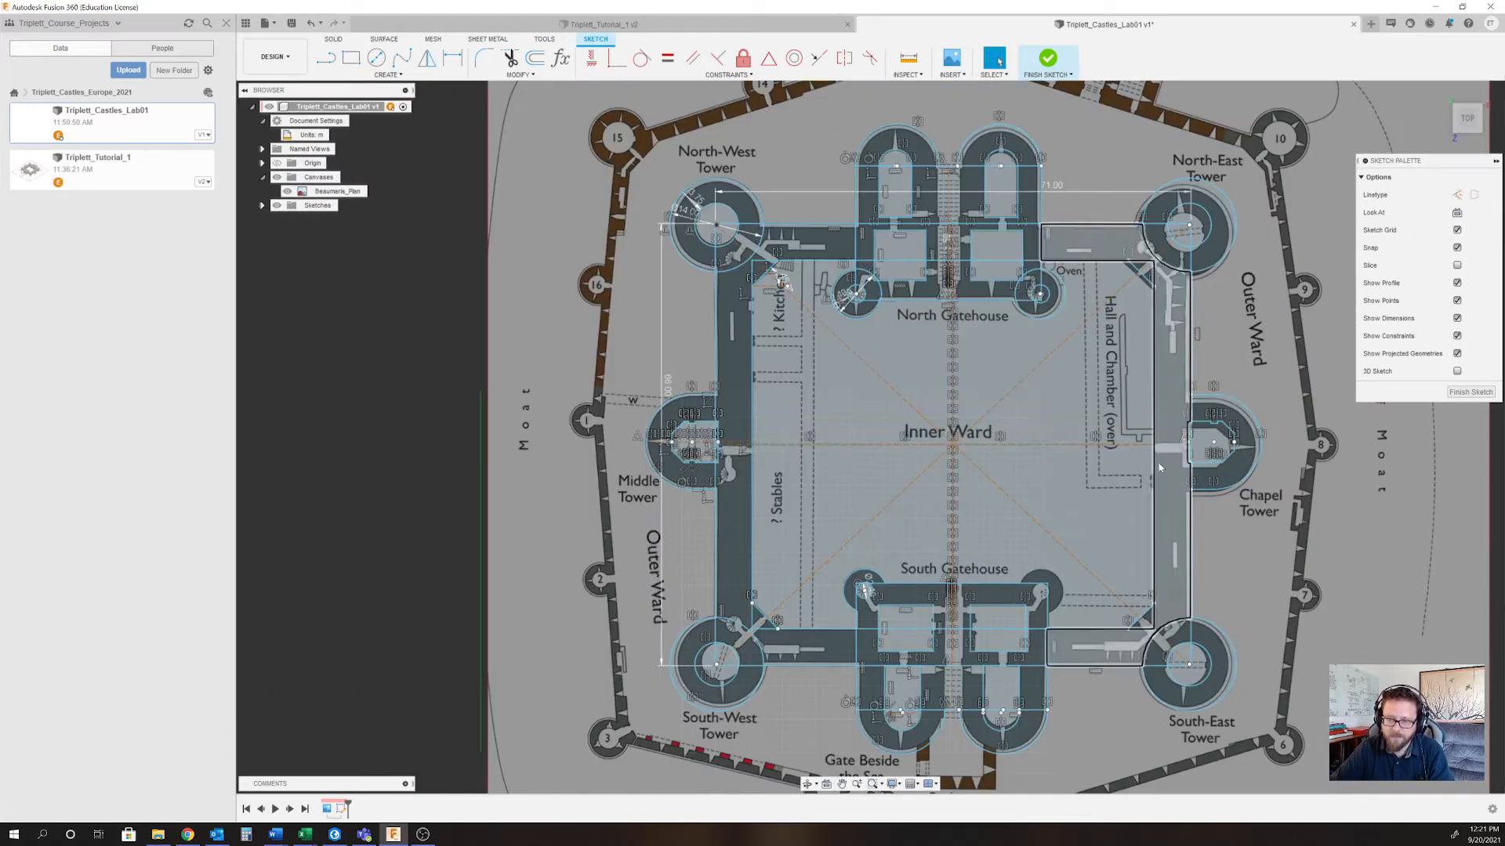
scroll(1175, 439, "up", 2)
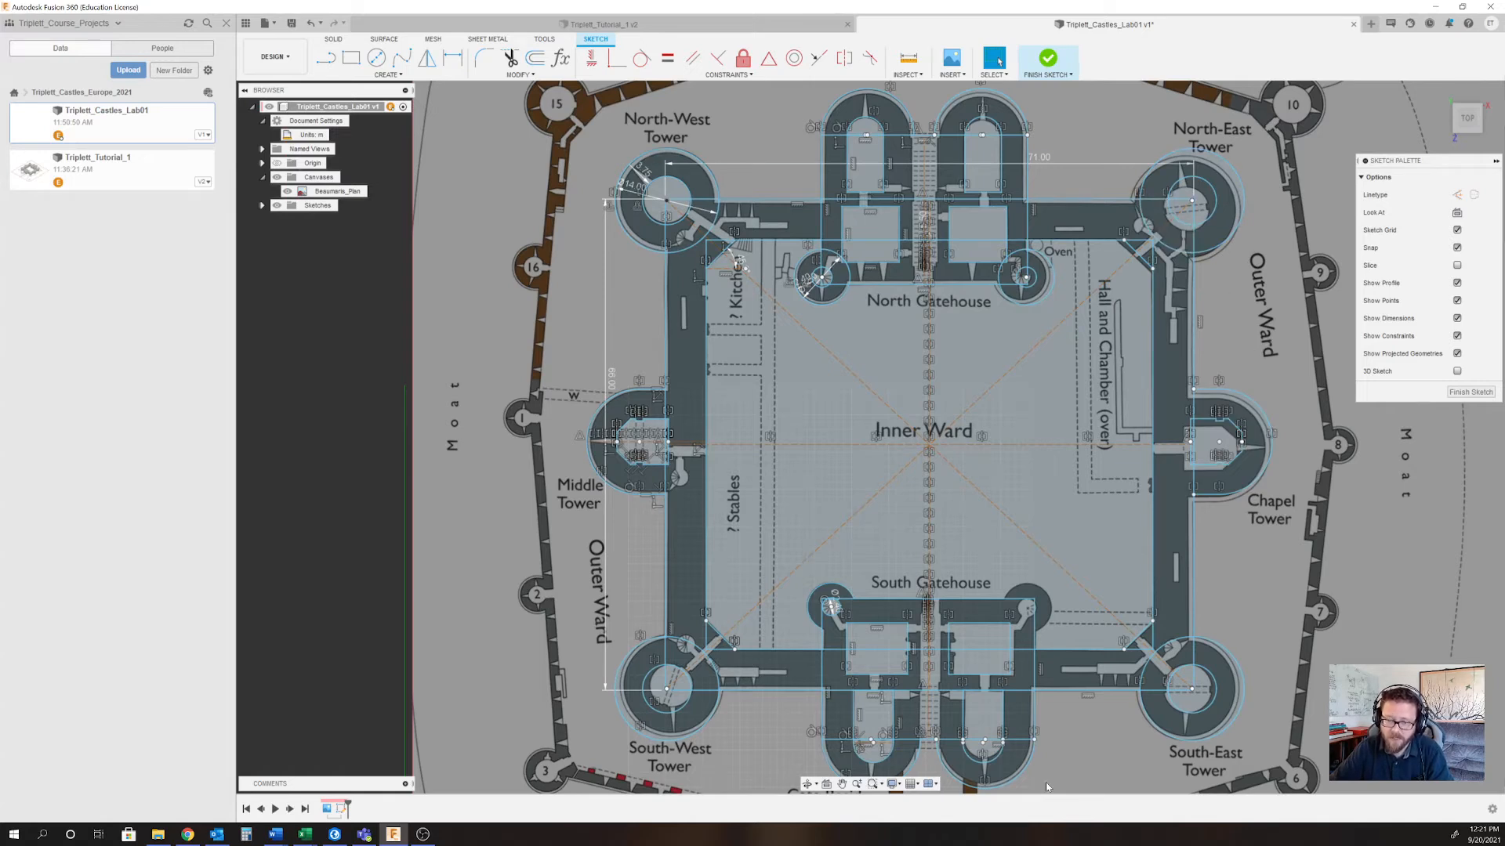
scroll(1066, 565, "down", 3)
scroll(1074, 609, "up", 2)
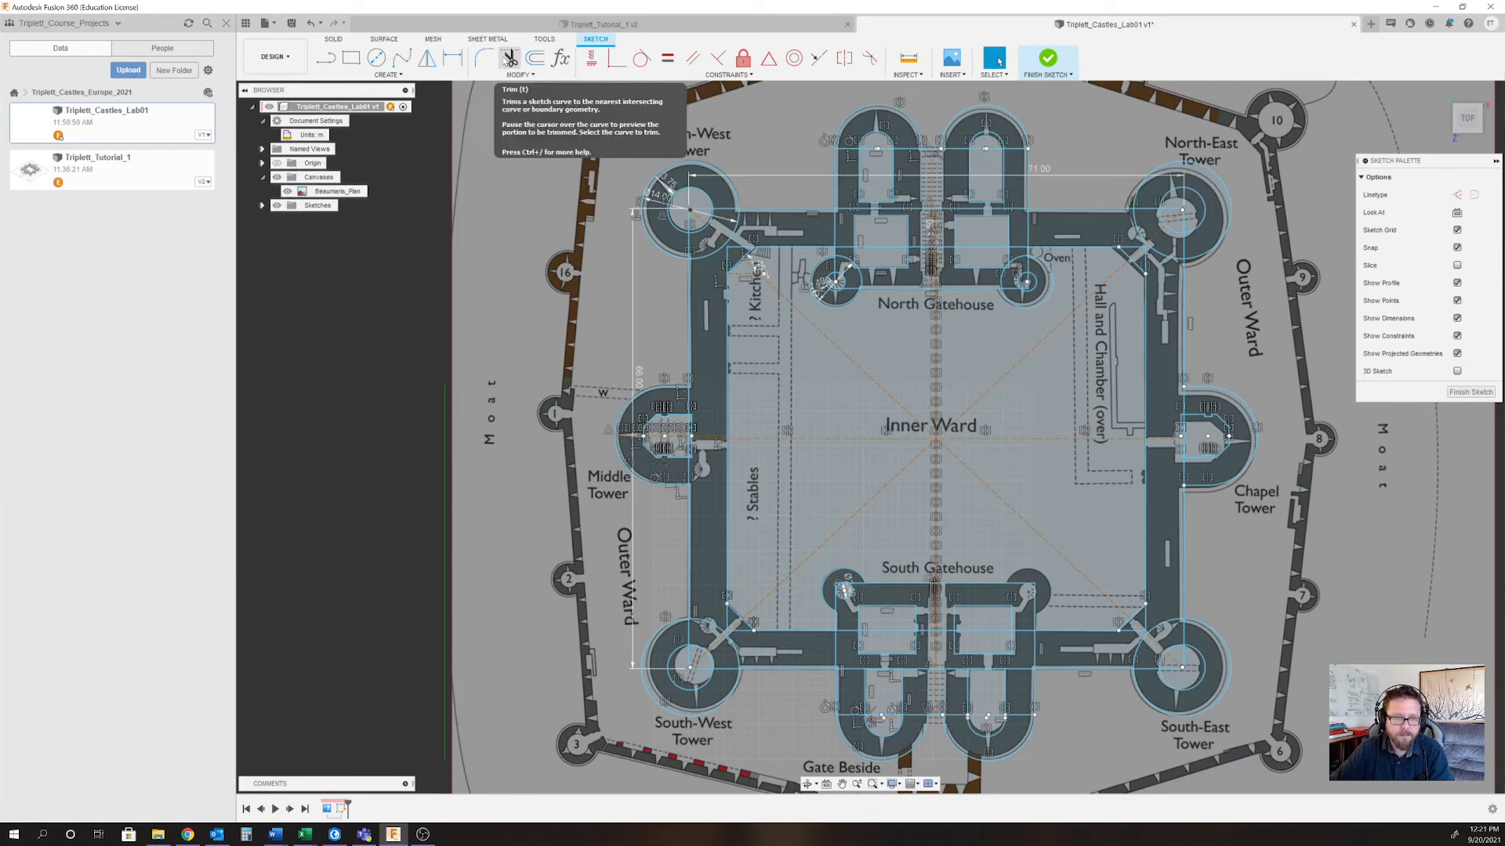
Trim the gatehouse rectangle's edges inside the northwest stair turret, from its corner through the stair circle to the turret's outer arc.
left_click(517, 75)
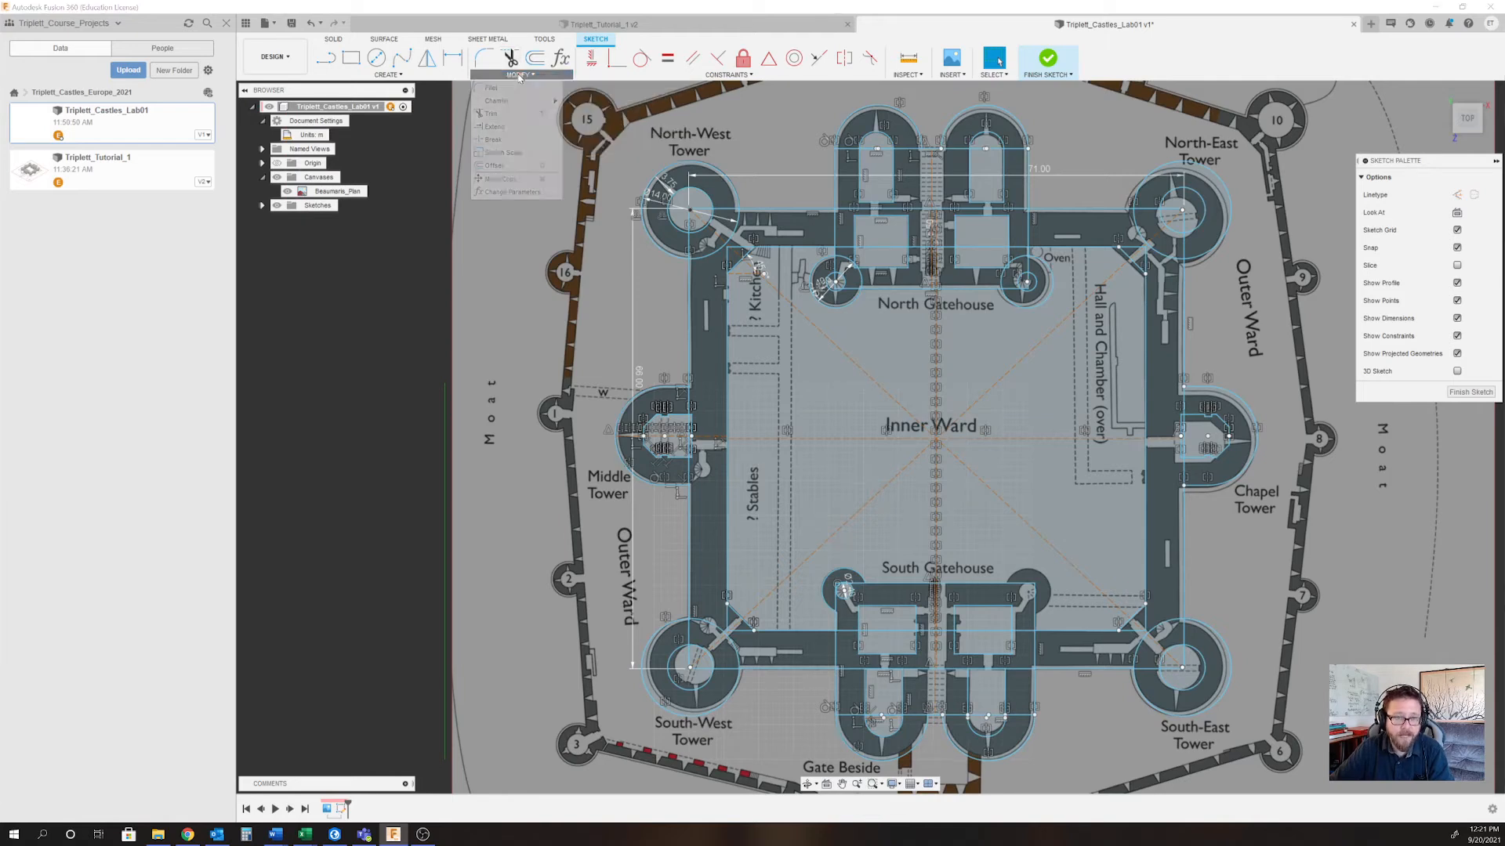
left_click(505, 115)
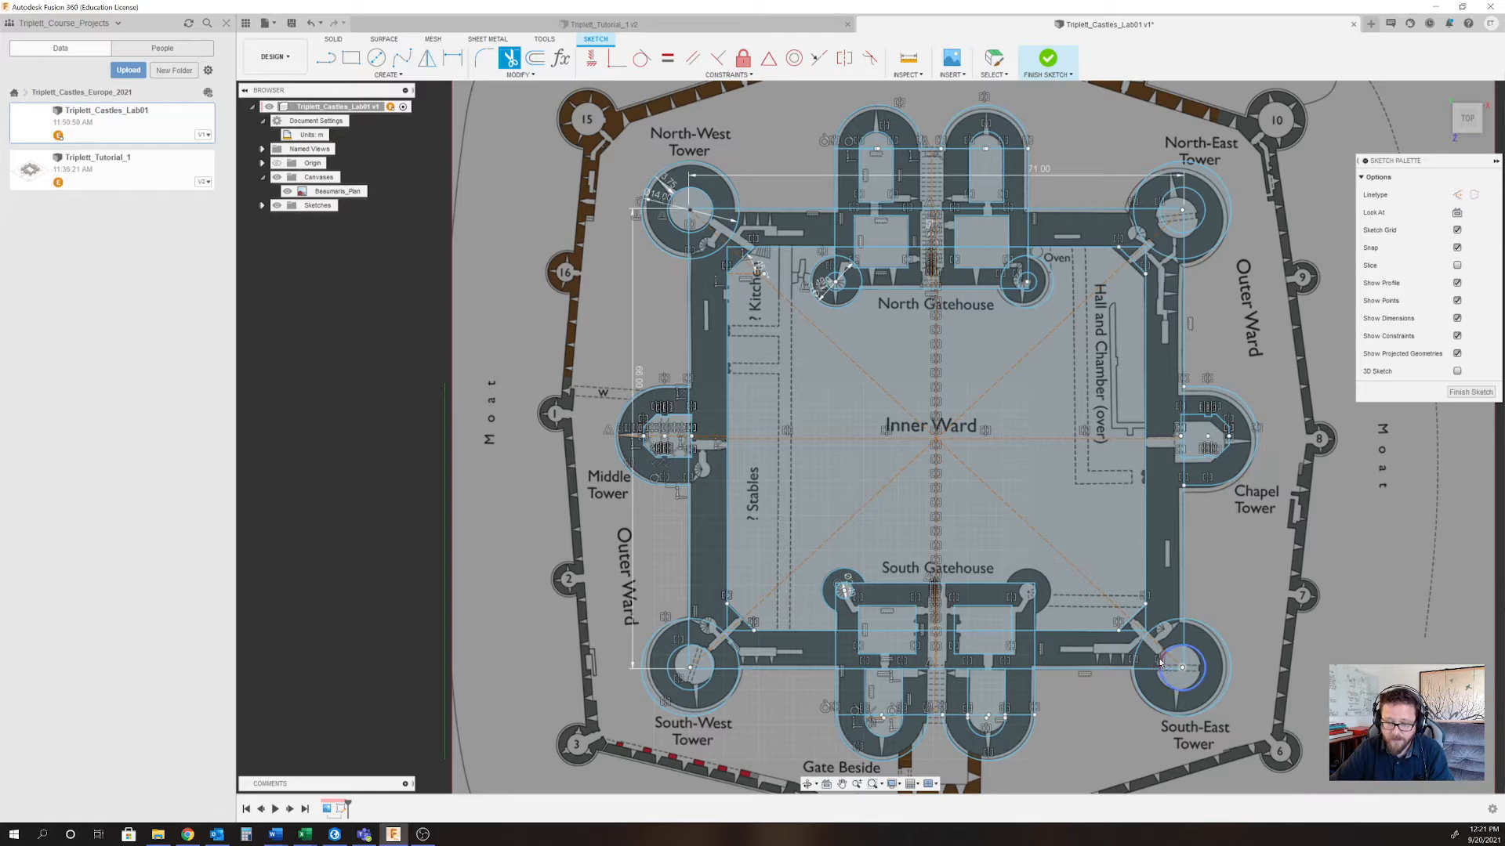
scroll(1145, 660, "up", 6)
scroll(1120, 563, "down", 6)
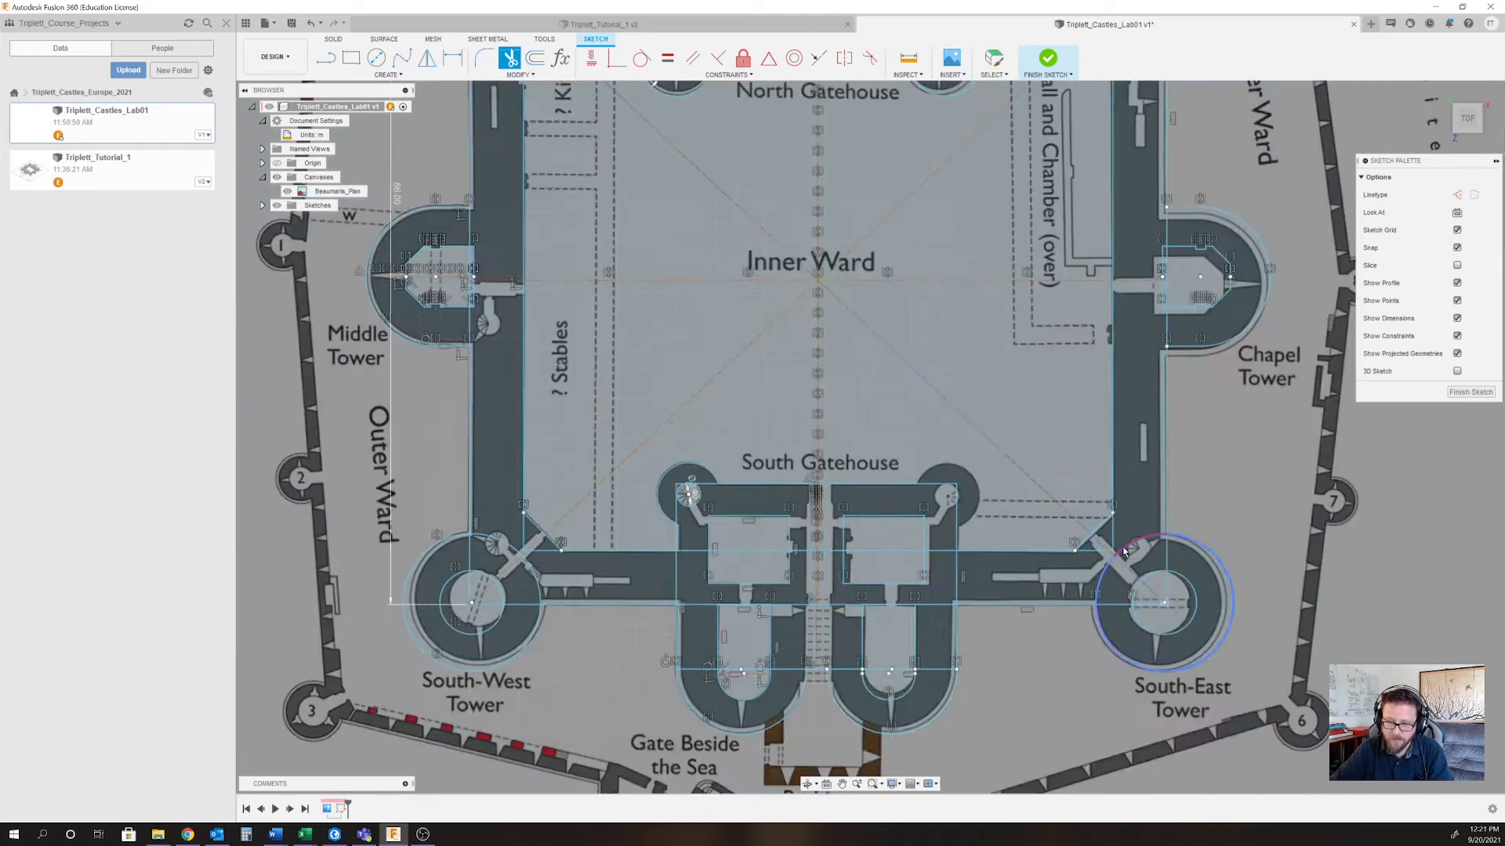
scroll(772, 555, "up", 4)
scroll(961, 474, "up", 5)
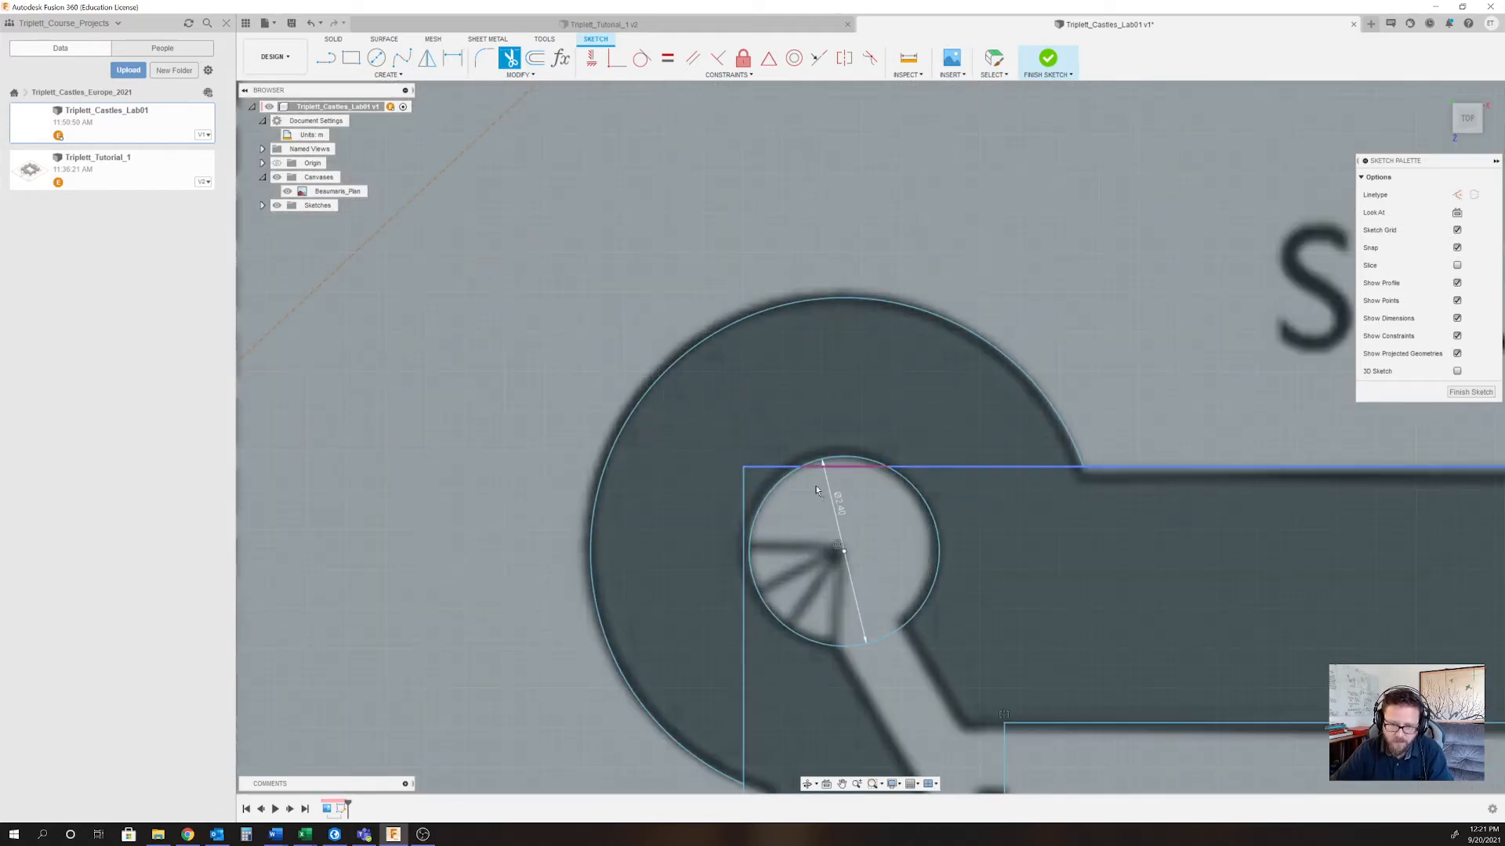
scroll(855, 531, "up", 2)
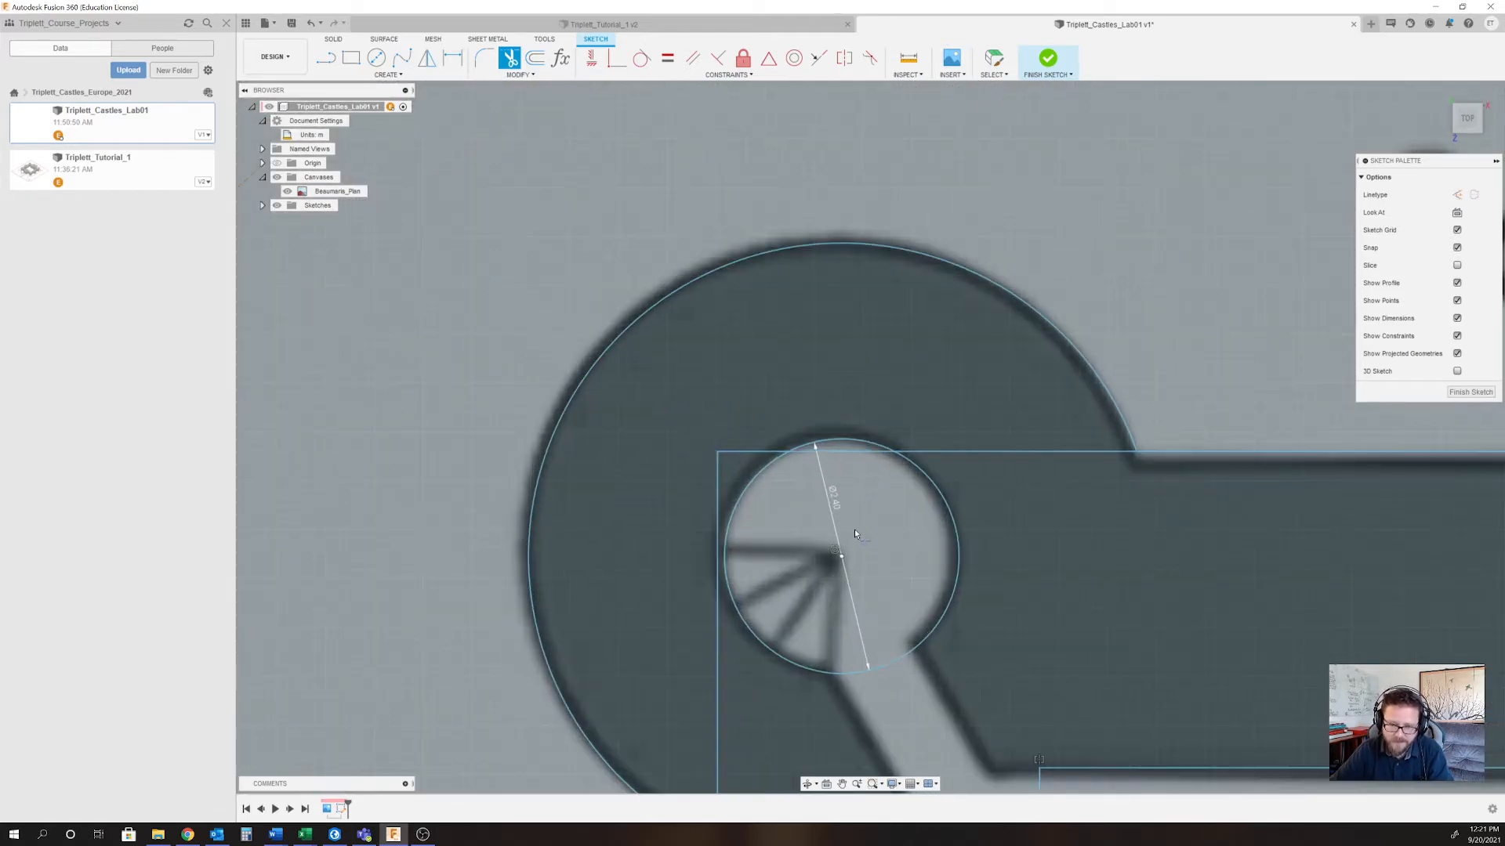
left_click(849, 452)
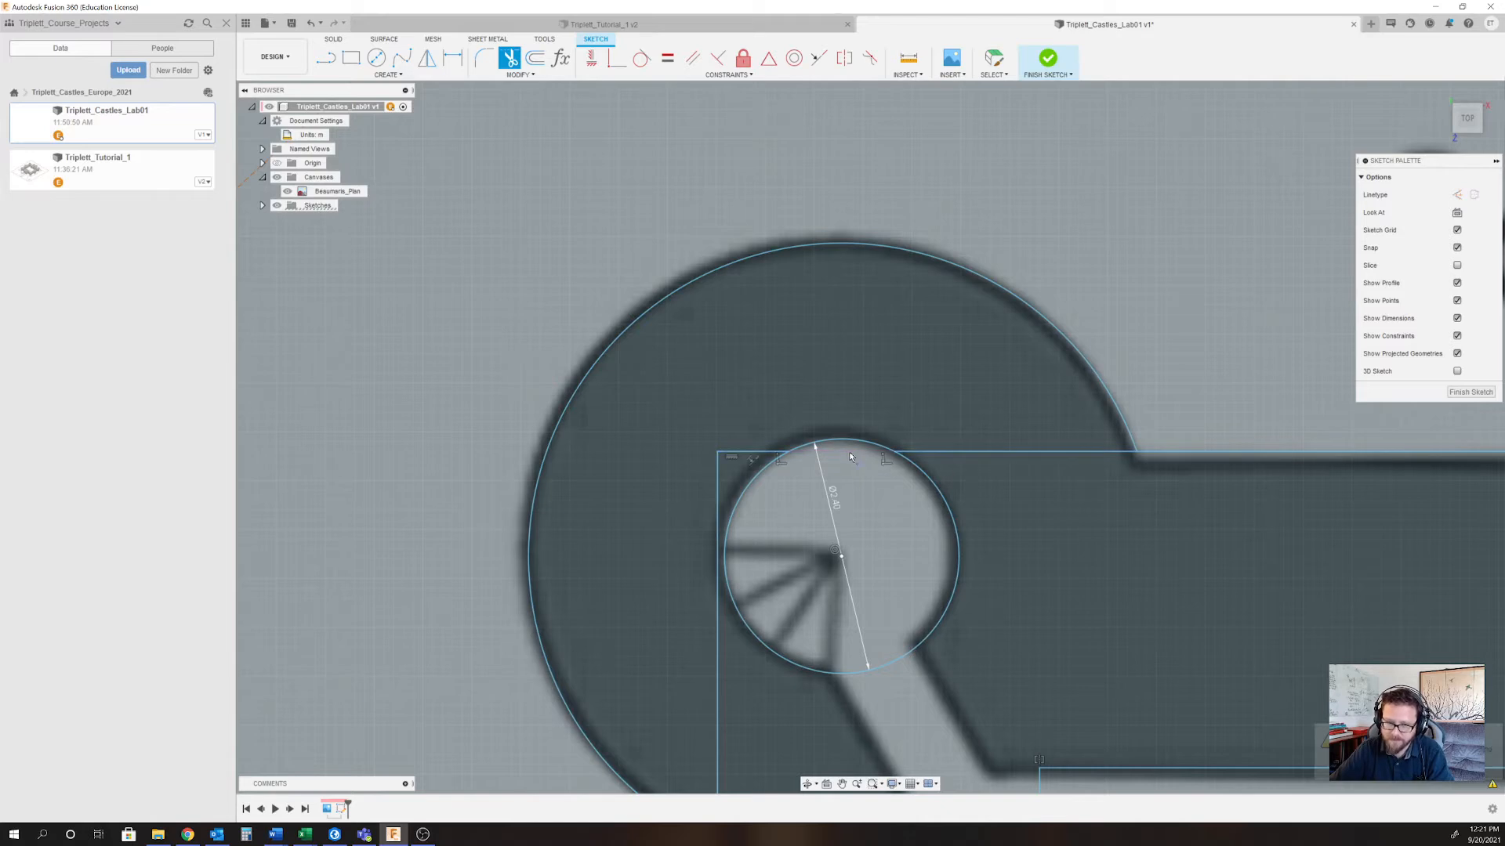
left_click(746, 451)
scroll(715, 481, "down", 2)
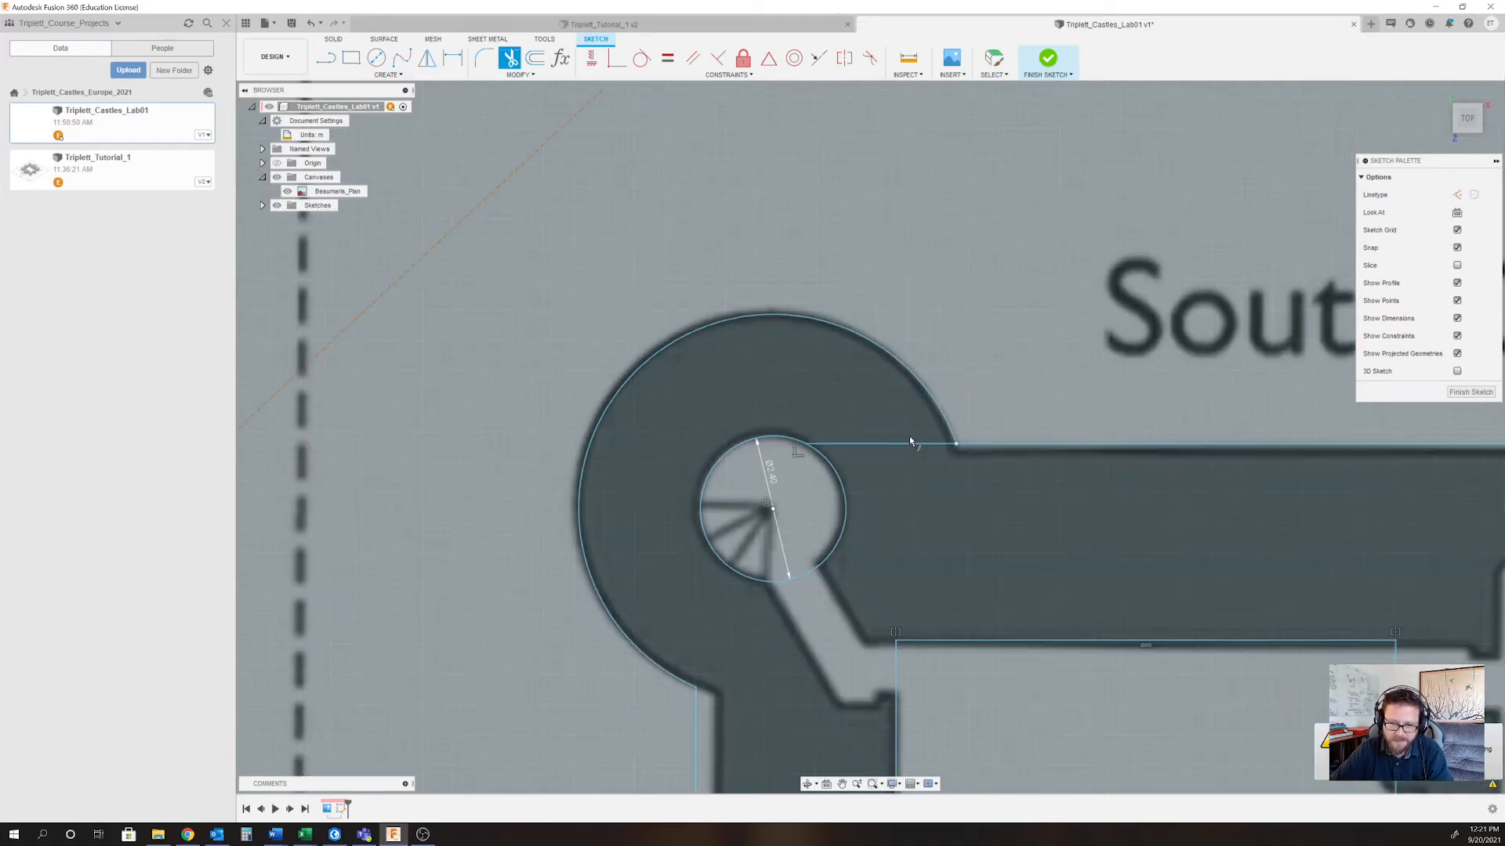
left_click(911, 443)
scroll(874, 455, "down", 3)
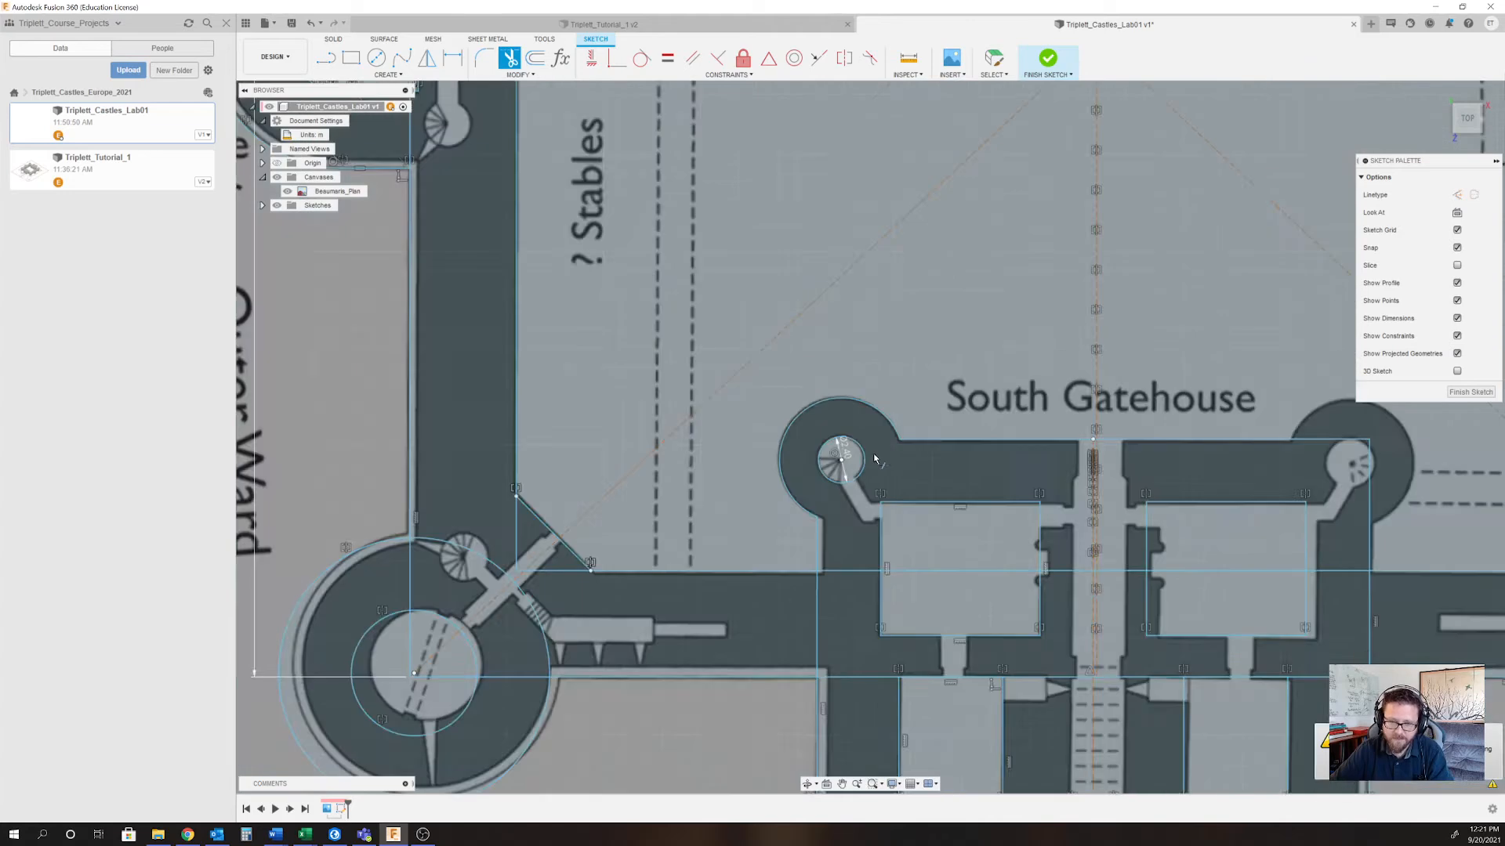
Trim the gatehouse's west edge where it crosses the curtain wall, and the wall's outer line up to the west rounded chamber.
scroll(846, 615, "up", 5)
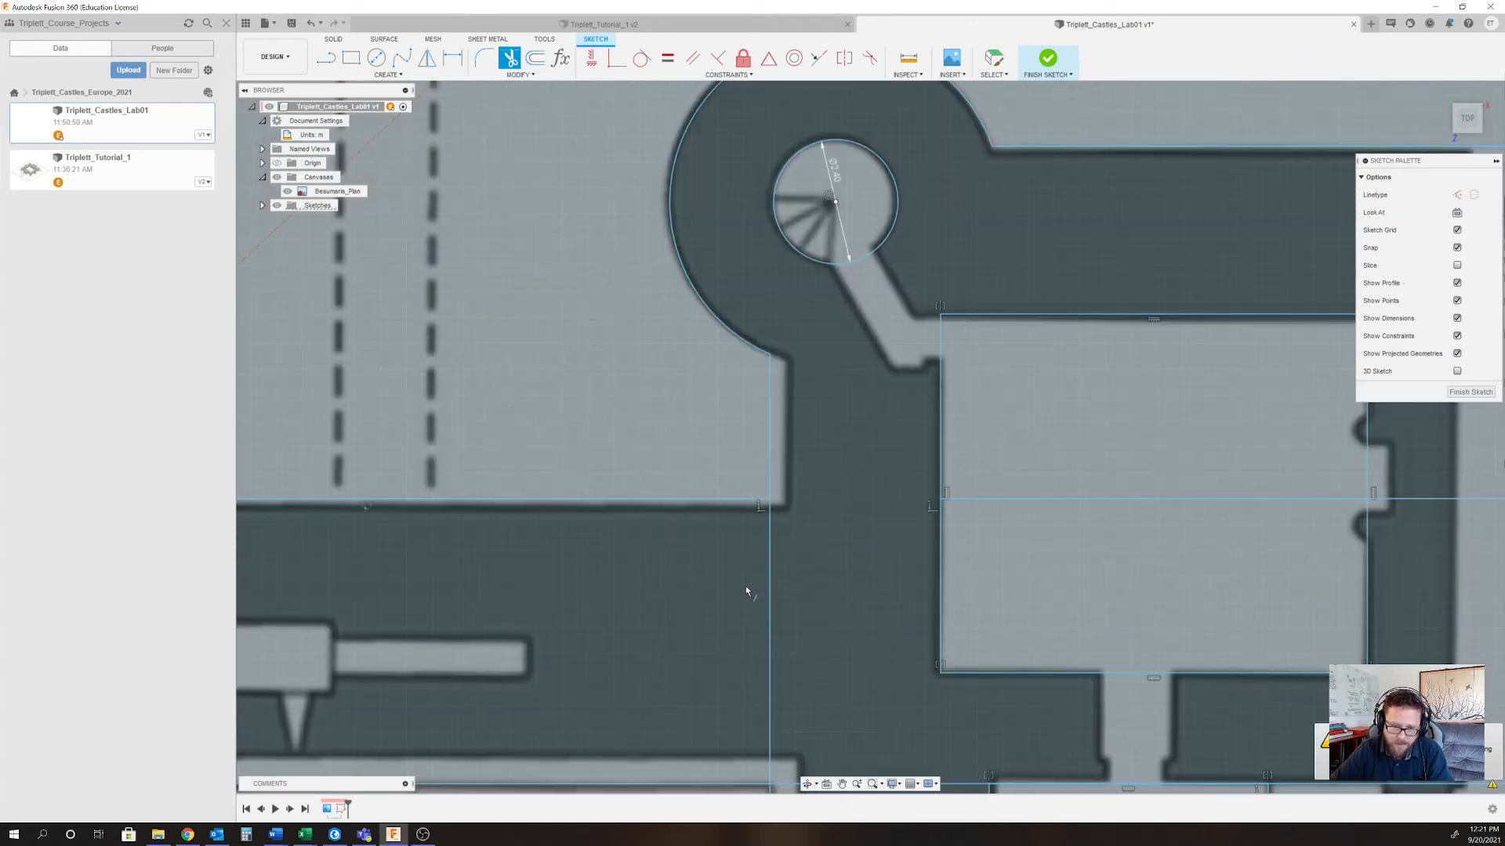
left_click(769, 580)
scroll(768, 584, "down", 3)
scroll(849, 650, "up", 3)
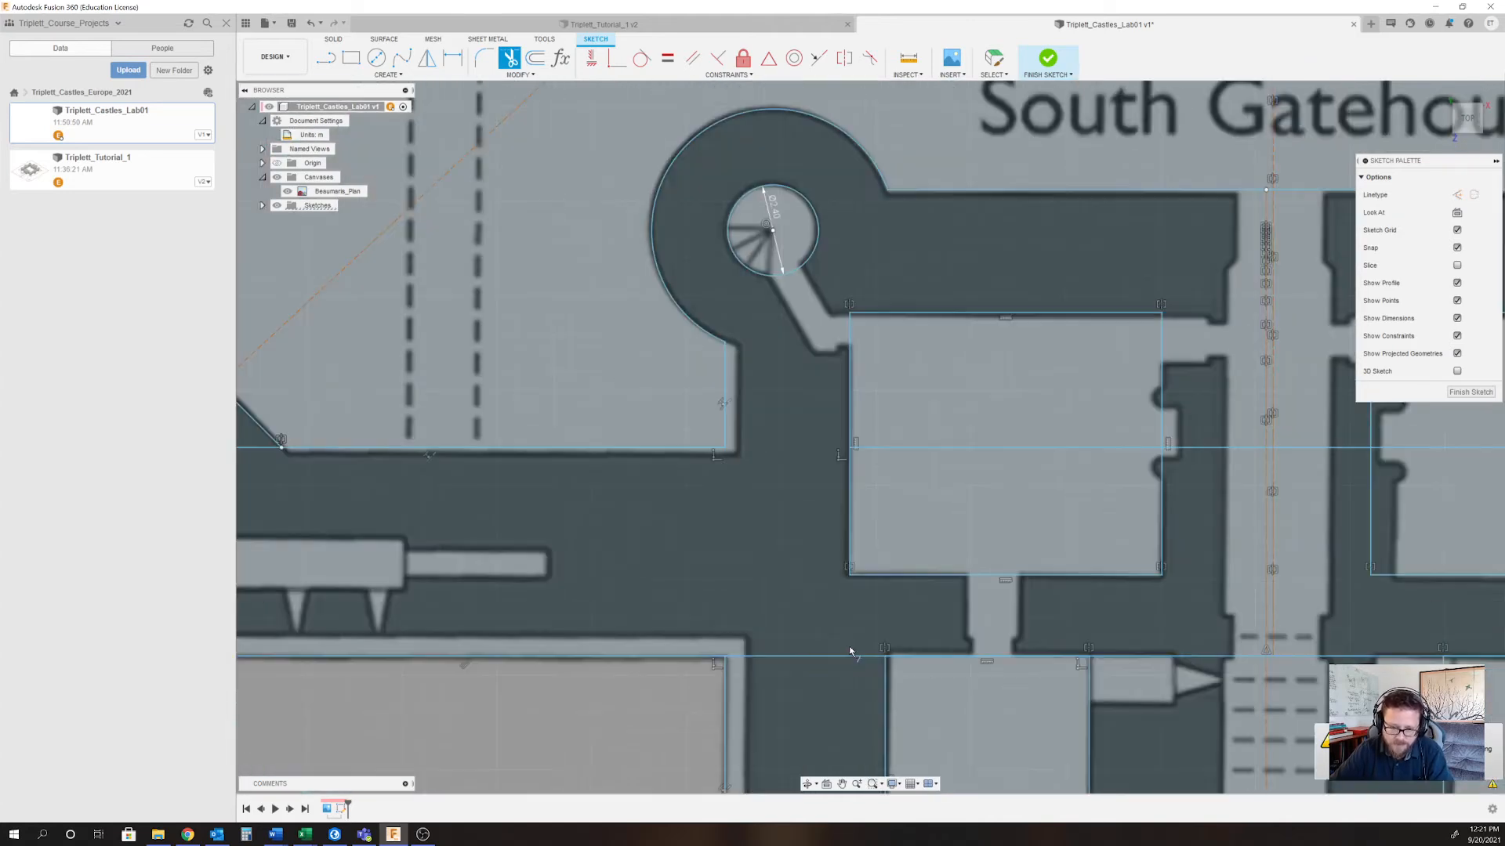
left_click(851, 655)
scroll(783, 616, "down", 3)
scroll(889, 619, "up", 3)
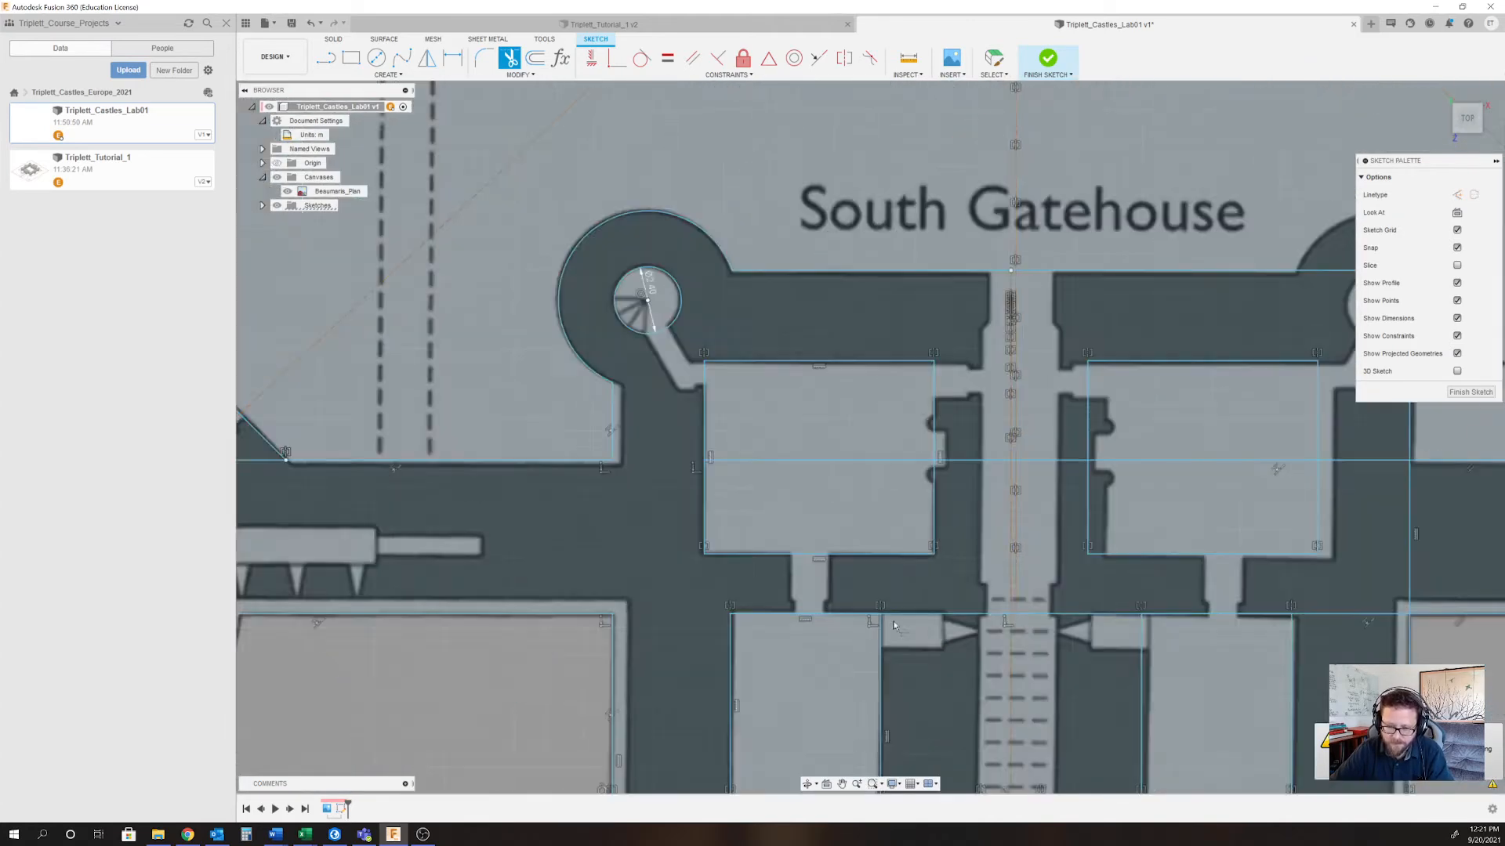
Trim the curtain wall's outer line between the two rounded chambers, and its inner line between the west rectangular chamber and the centre line.
scroll(948, 617, "up", 4)
scroll(948, 580, "down", 5)
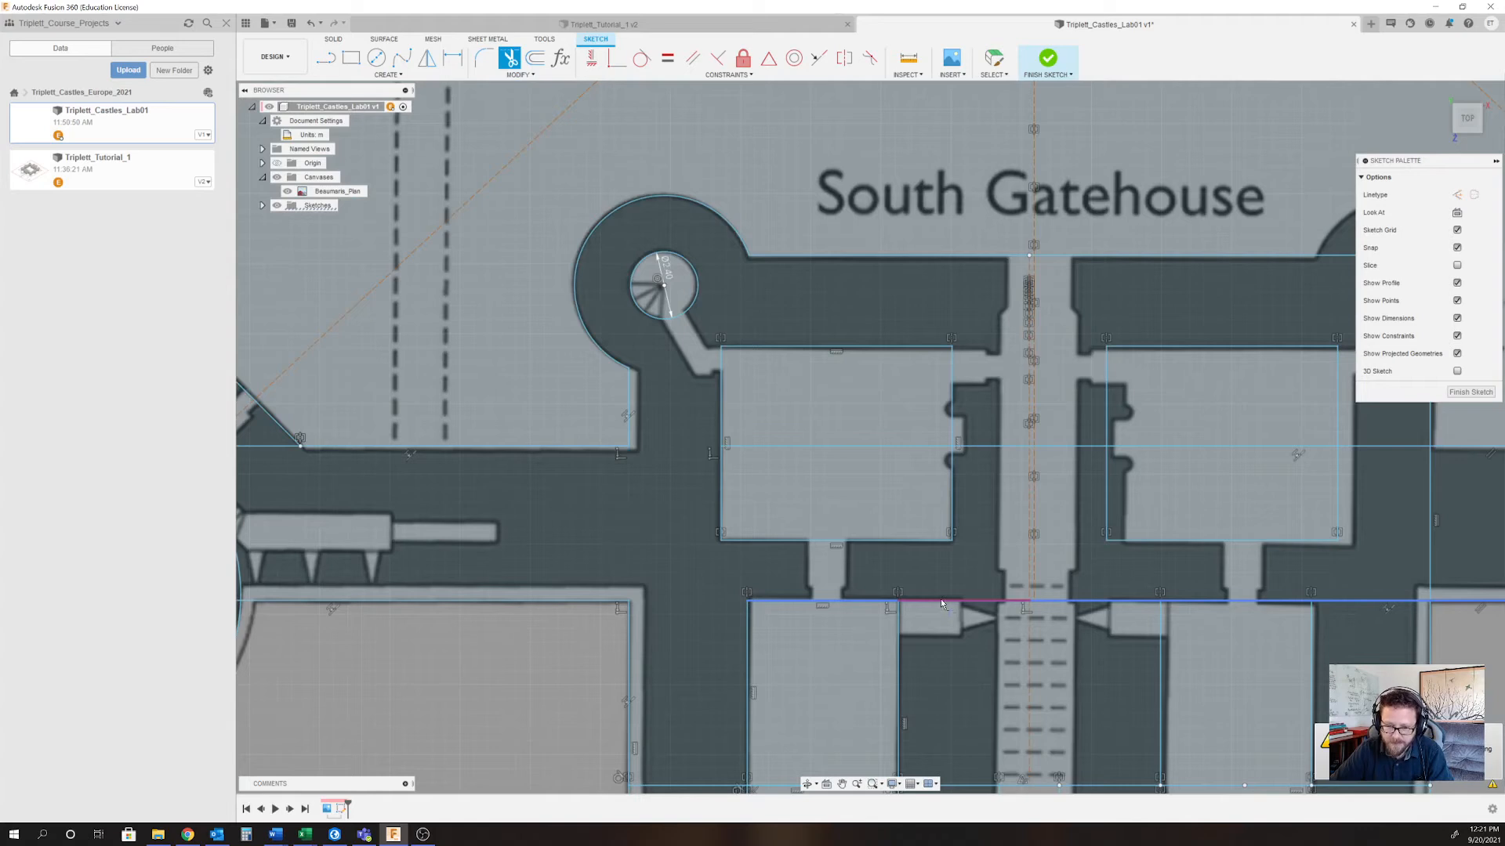
left_click(940, 599)
left_click(1081, 601)
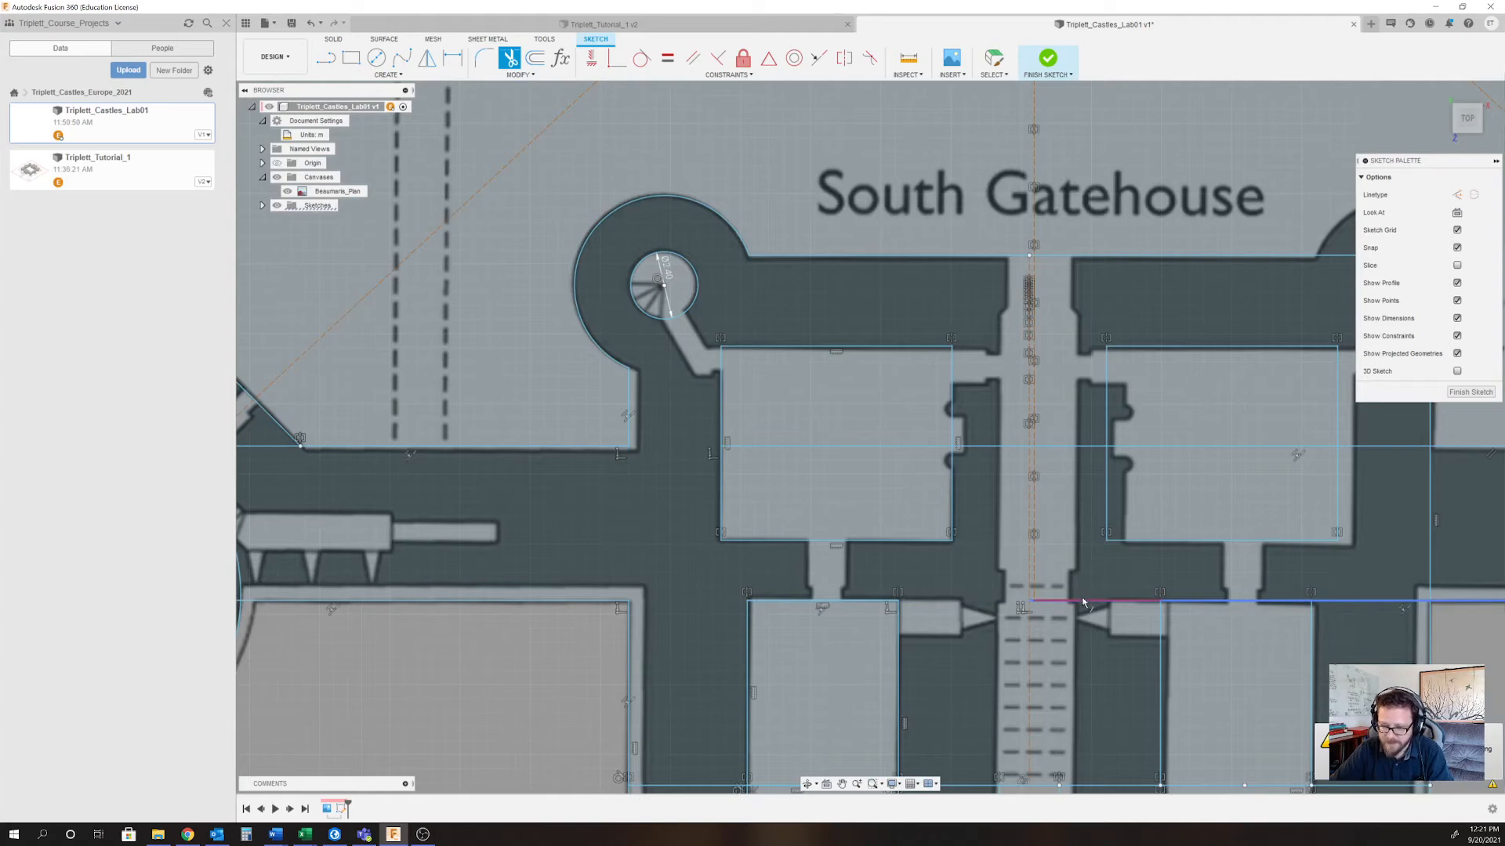
left_click(994, 448)
Trim the gatehouse rectangle's south edge across the west tower's walls on both sides of the rounded chamber.
scroll(963, 494, "down", 3)
scroll(957, 604, "up", 3)
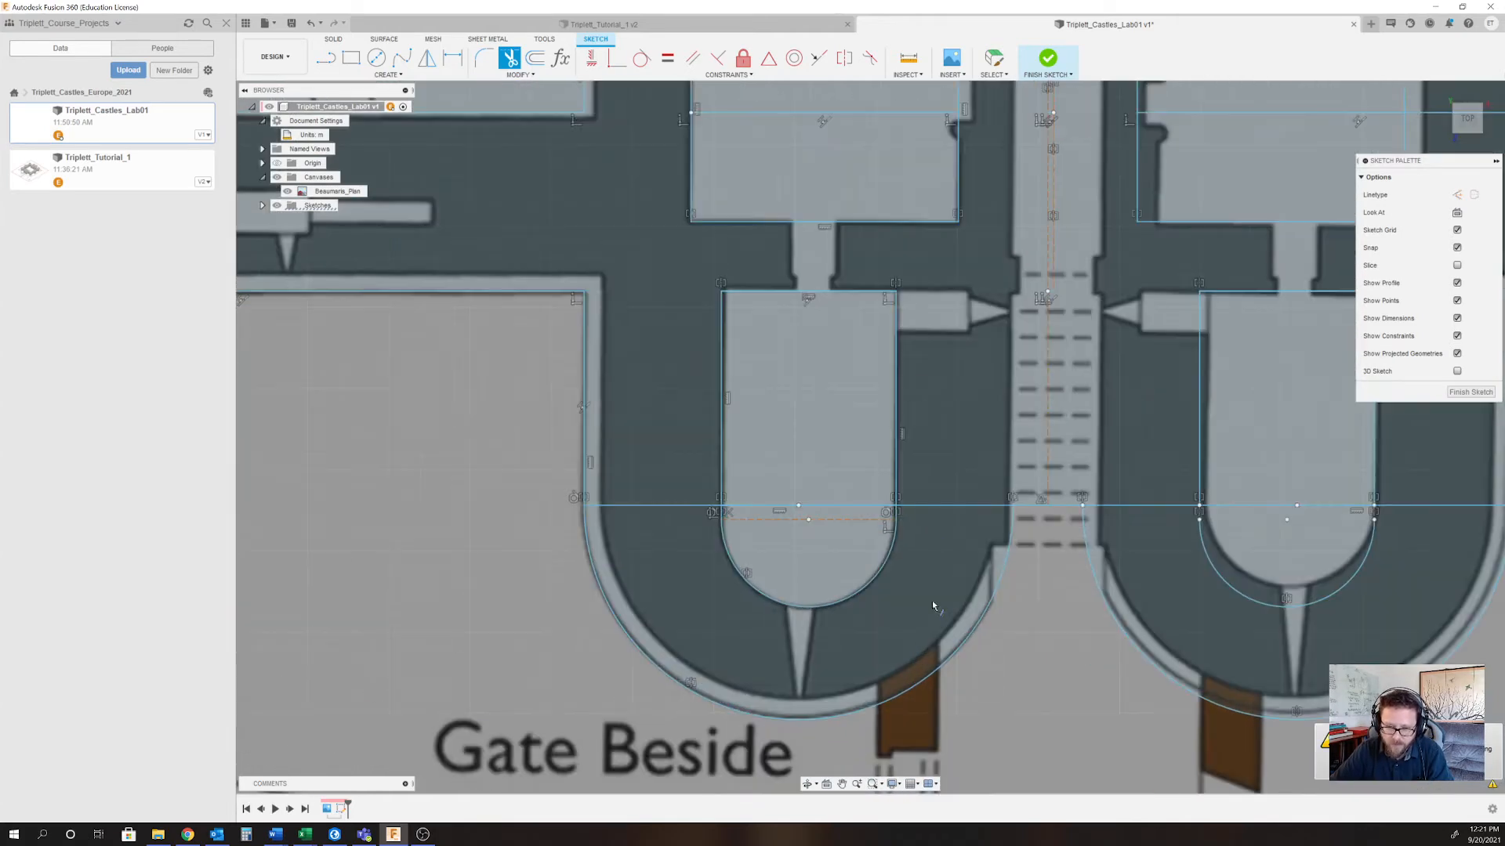
left_click(938, 505)
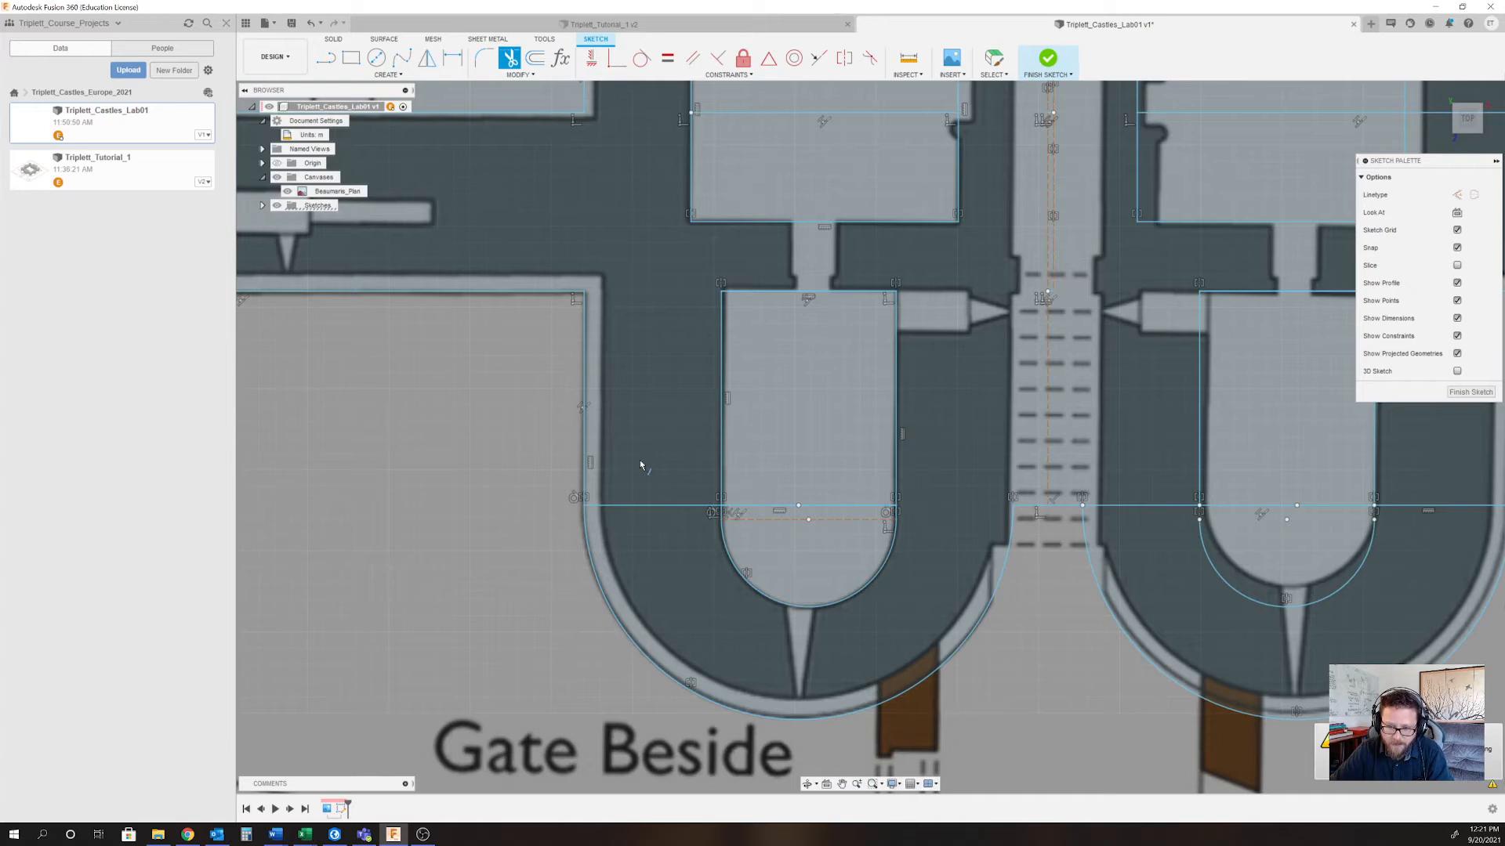
left_click(666, 505)
scroll(695, 553, "down", 2)
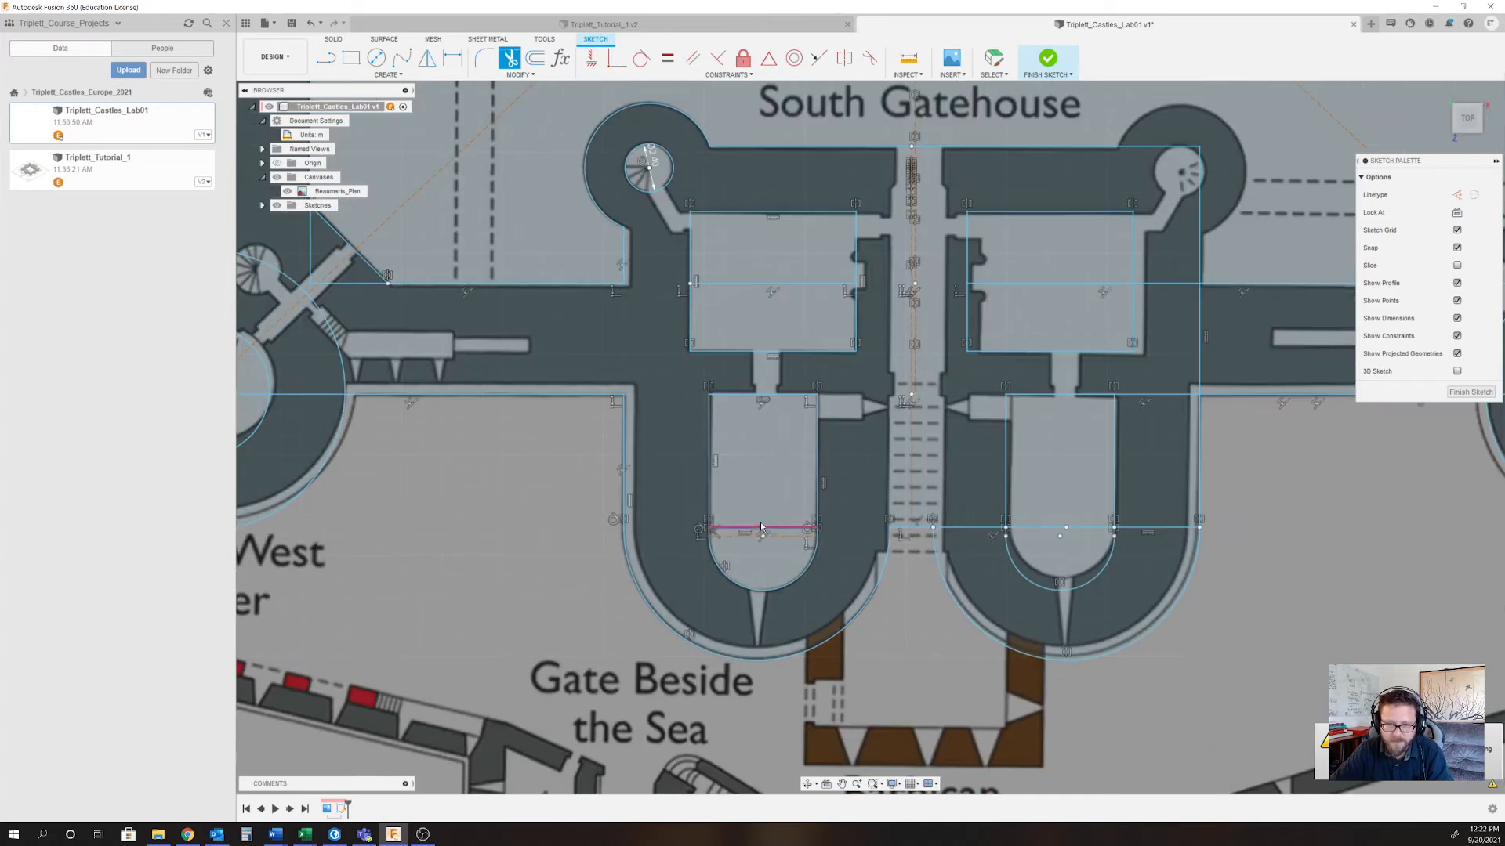
Trim the leftover horizontal lines crossing the west rounded chamber and the curtain wall's inner line at the west rectangular chamber.
scroll(743, 509, "up", 2)
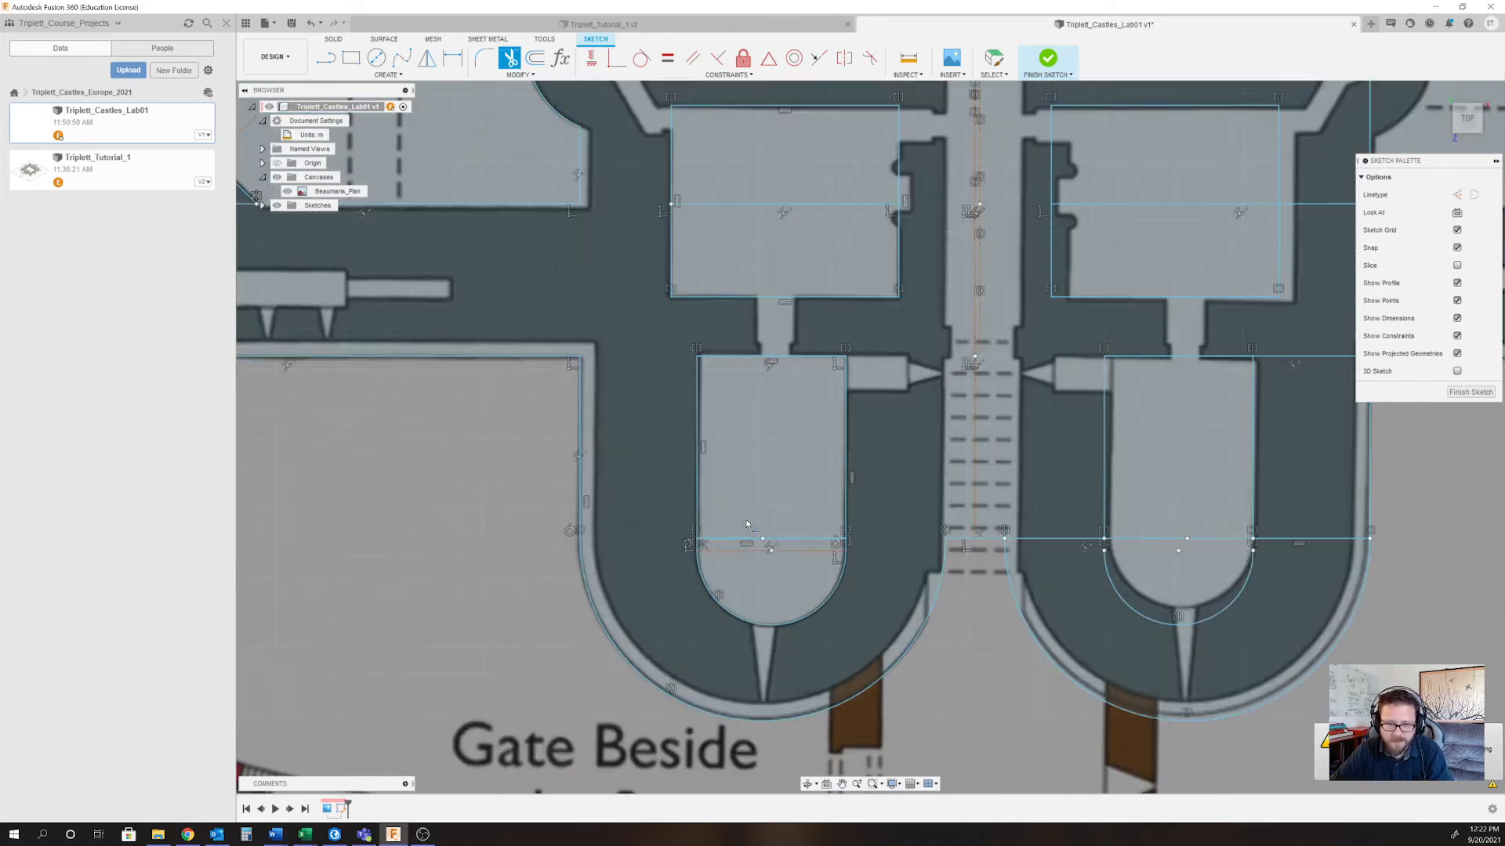
left_click(790, 544)
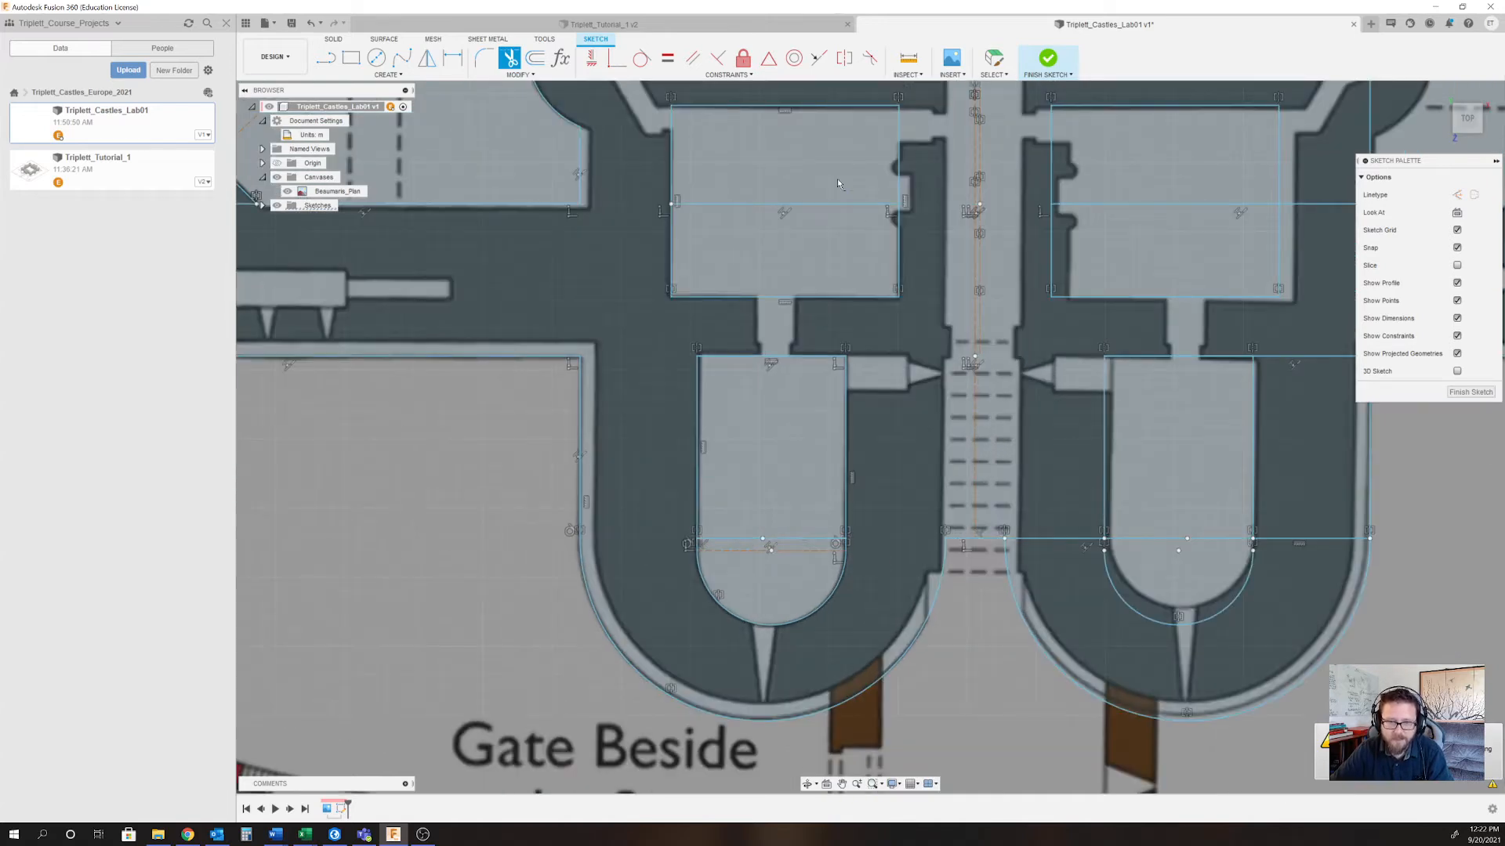
left_click(793, 537)
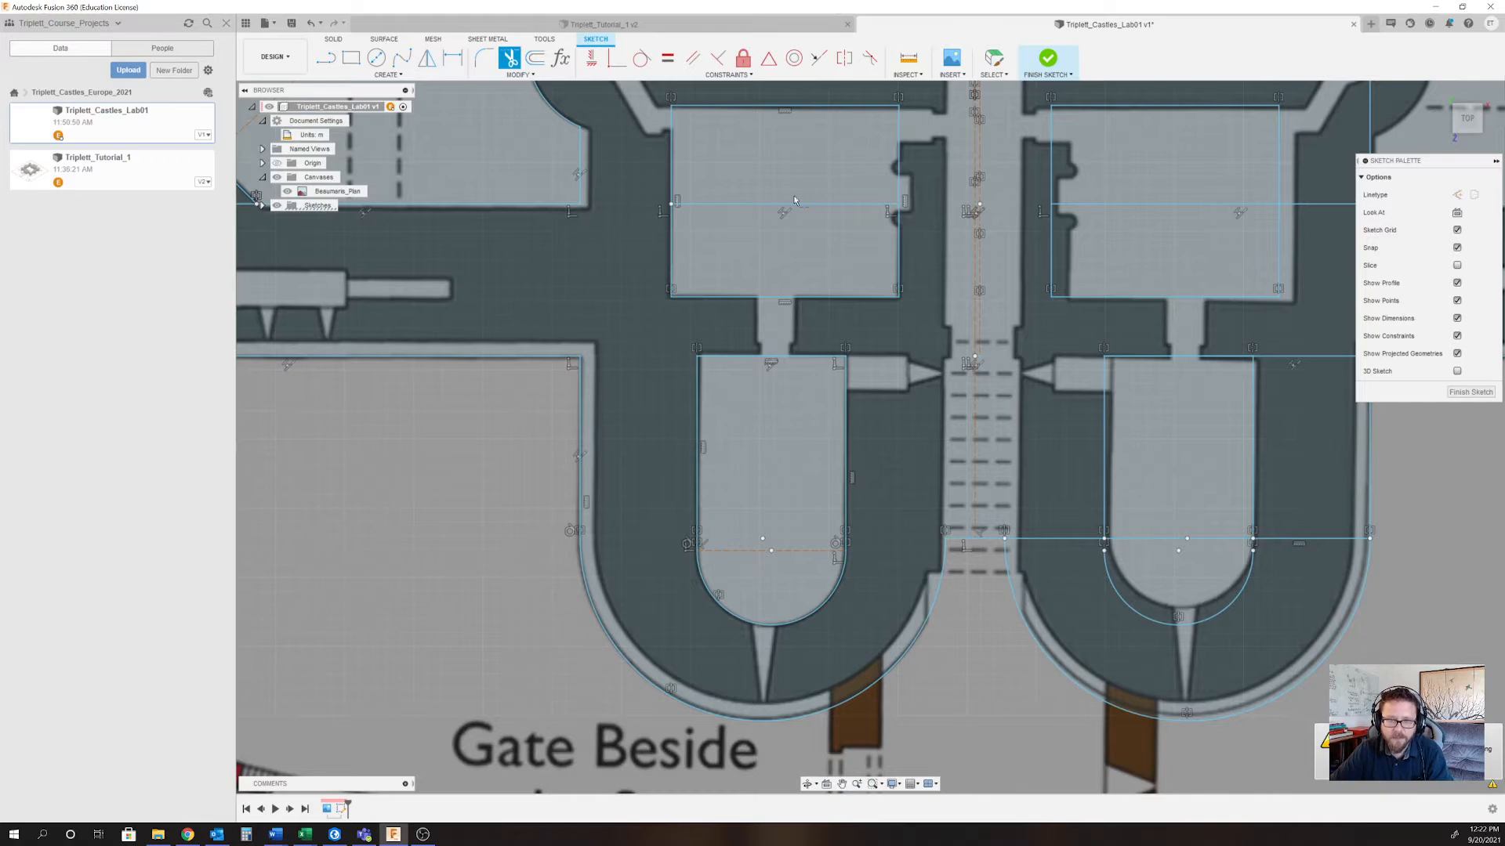
left_click(932, 204)
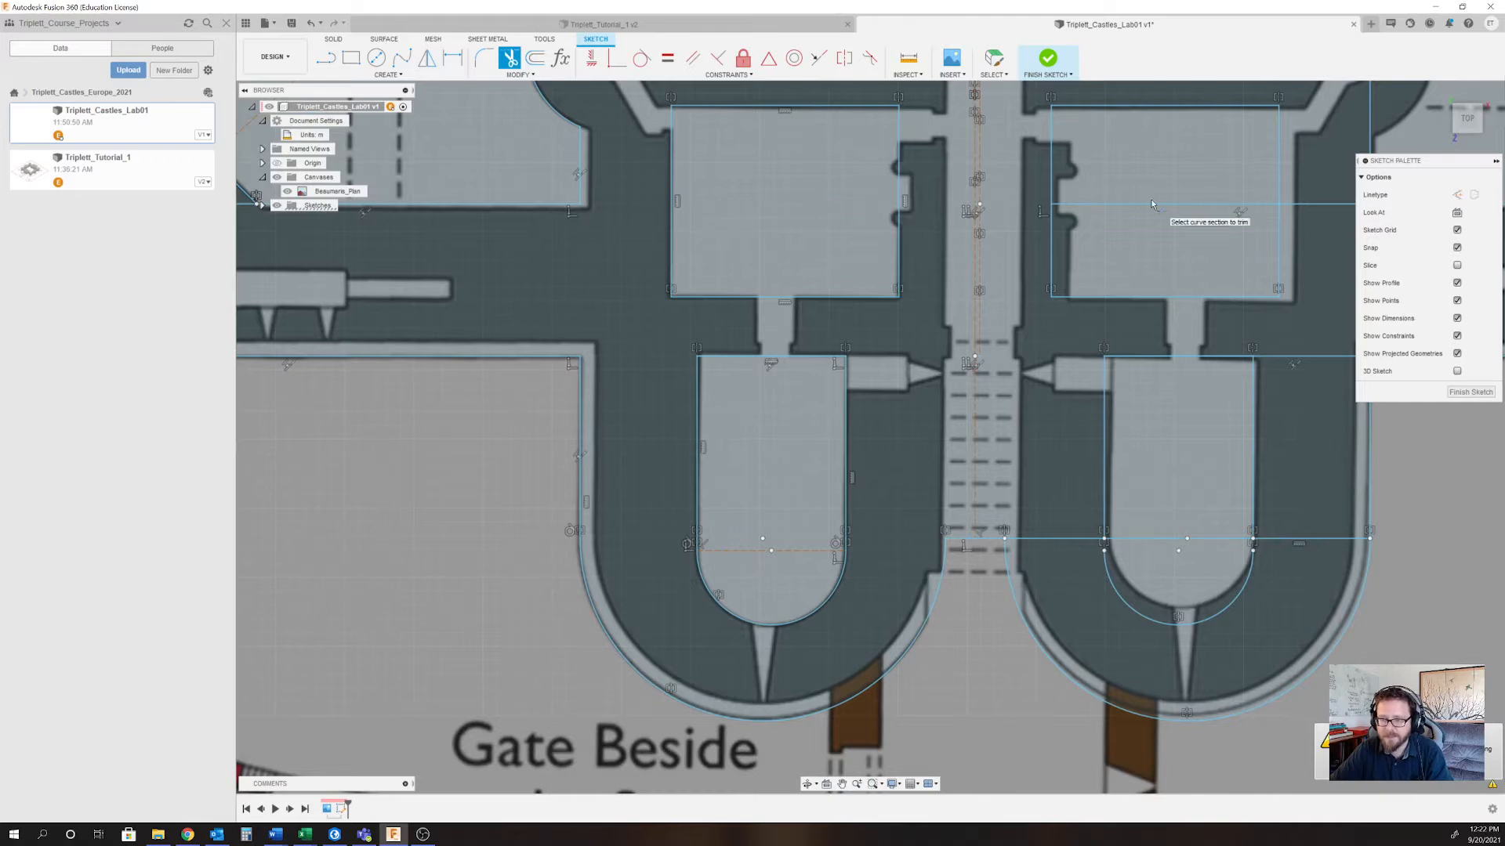
Trim the leftover horizontal lines crossing the South Gatehouse's east rectangular chamber and east rounded chamber.
left_click(1153, 203)
scroll(1097, 517, "down", 2)
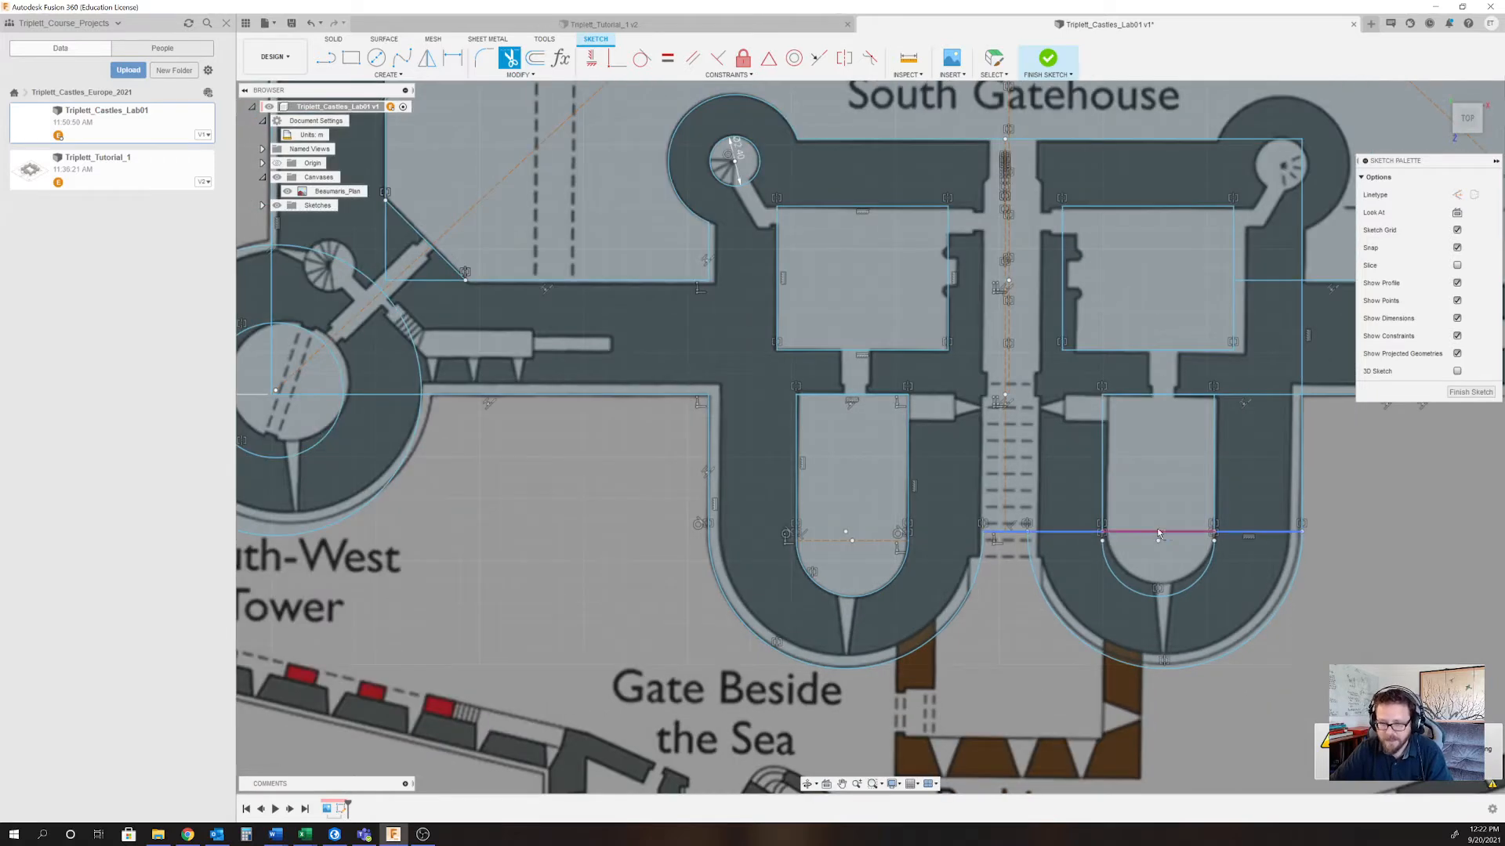
scroll(1142, 537, "up", 3)
scroll(1088, 534, "up", 3)
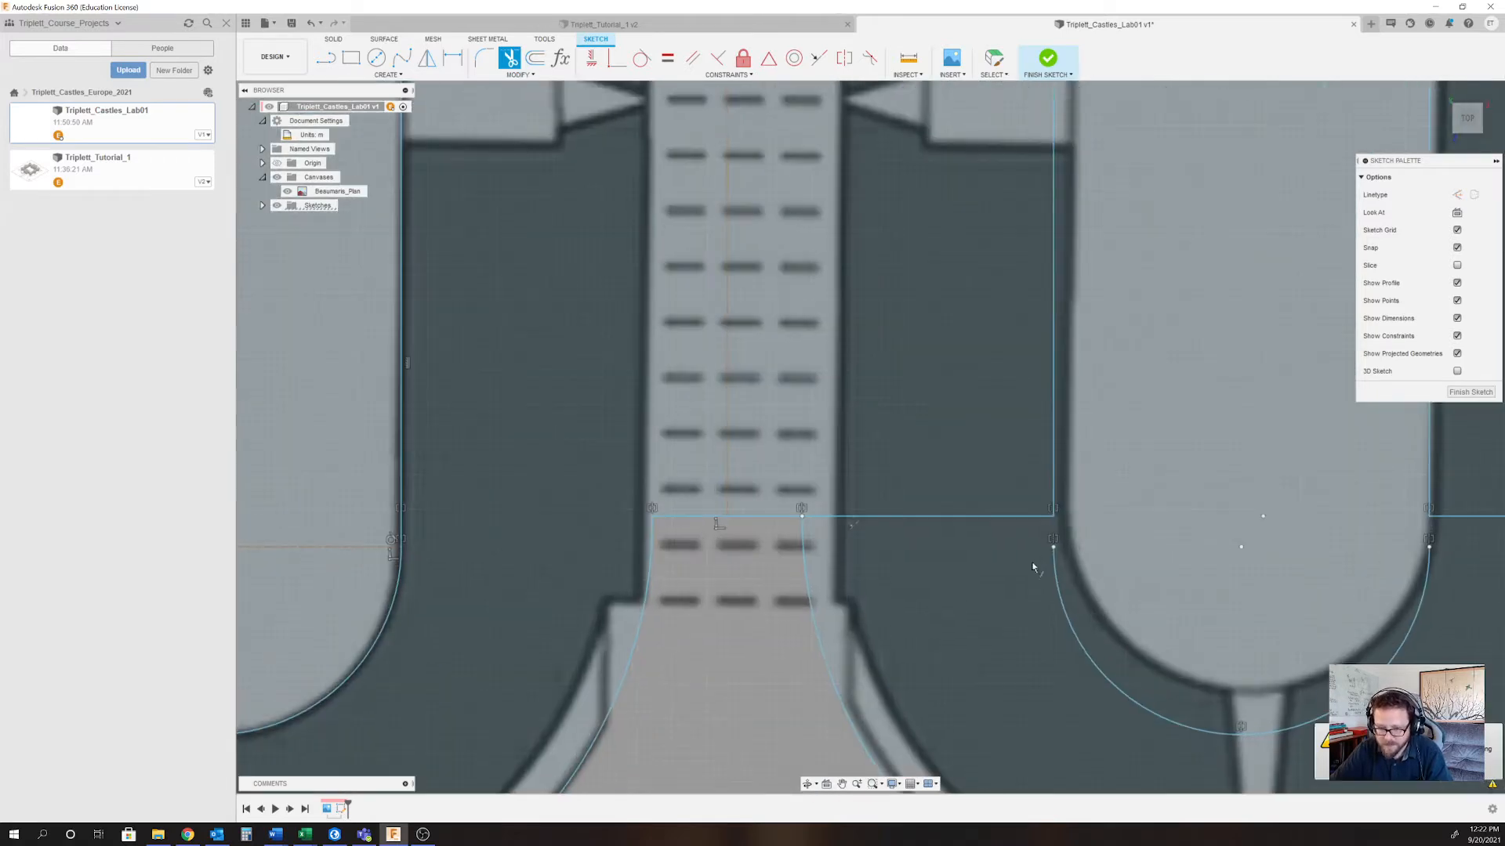
Draw short vertical lines joining the east rounded chamber's side walls to the two ends of its arc.
scroll(1051, 540, "down", 3)
scroll(1113, 541, "up", 2)
middle_click_drag(1171, 547, 1052, 567)
scroll(1097, 553, "down", 2)
scroll(1052, 567, "up", 1)
scroll(1051, 566, "up", 1)
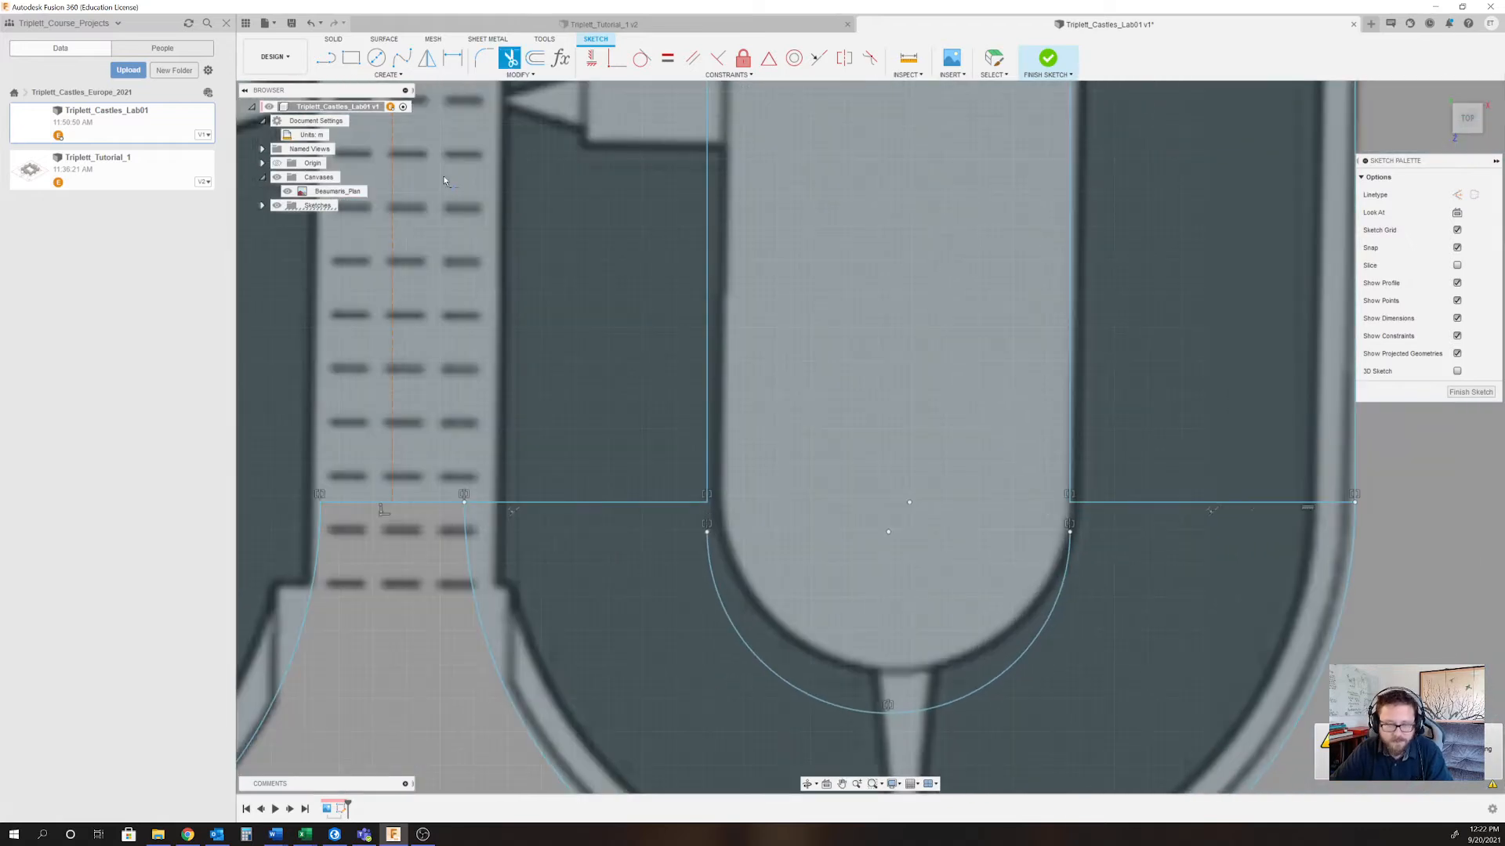
left_click(326, 57)
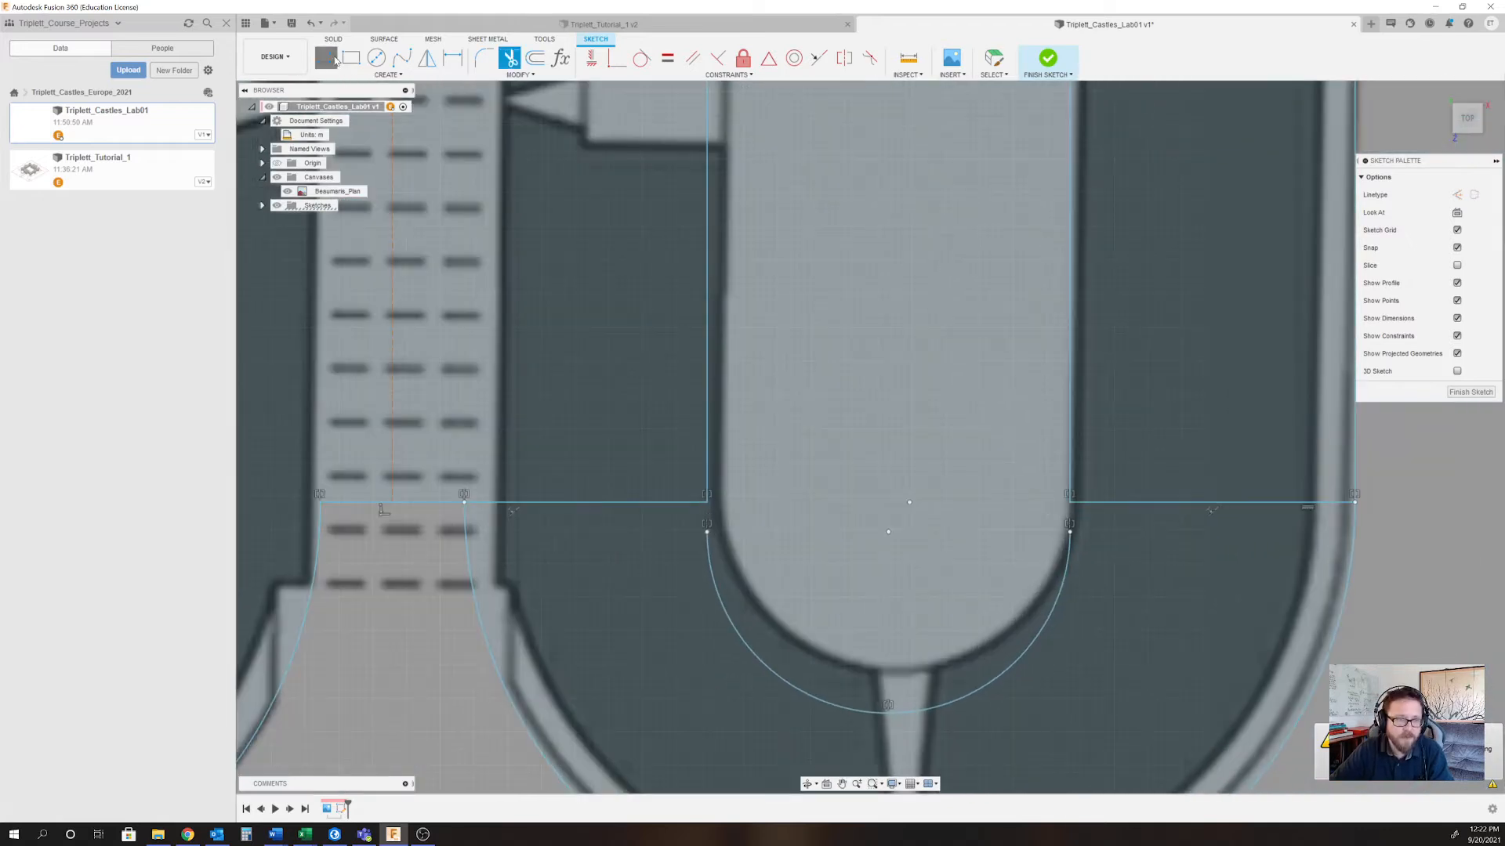
left_click(709, 503)
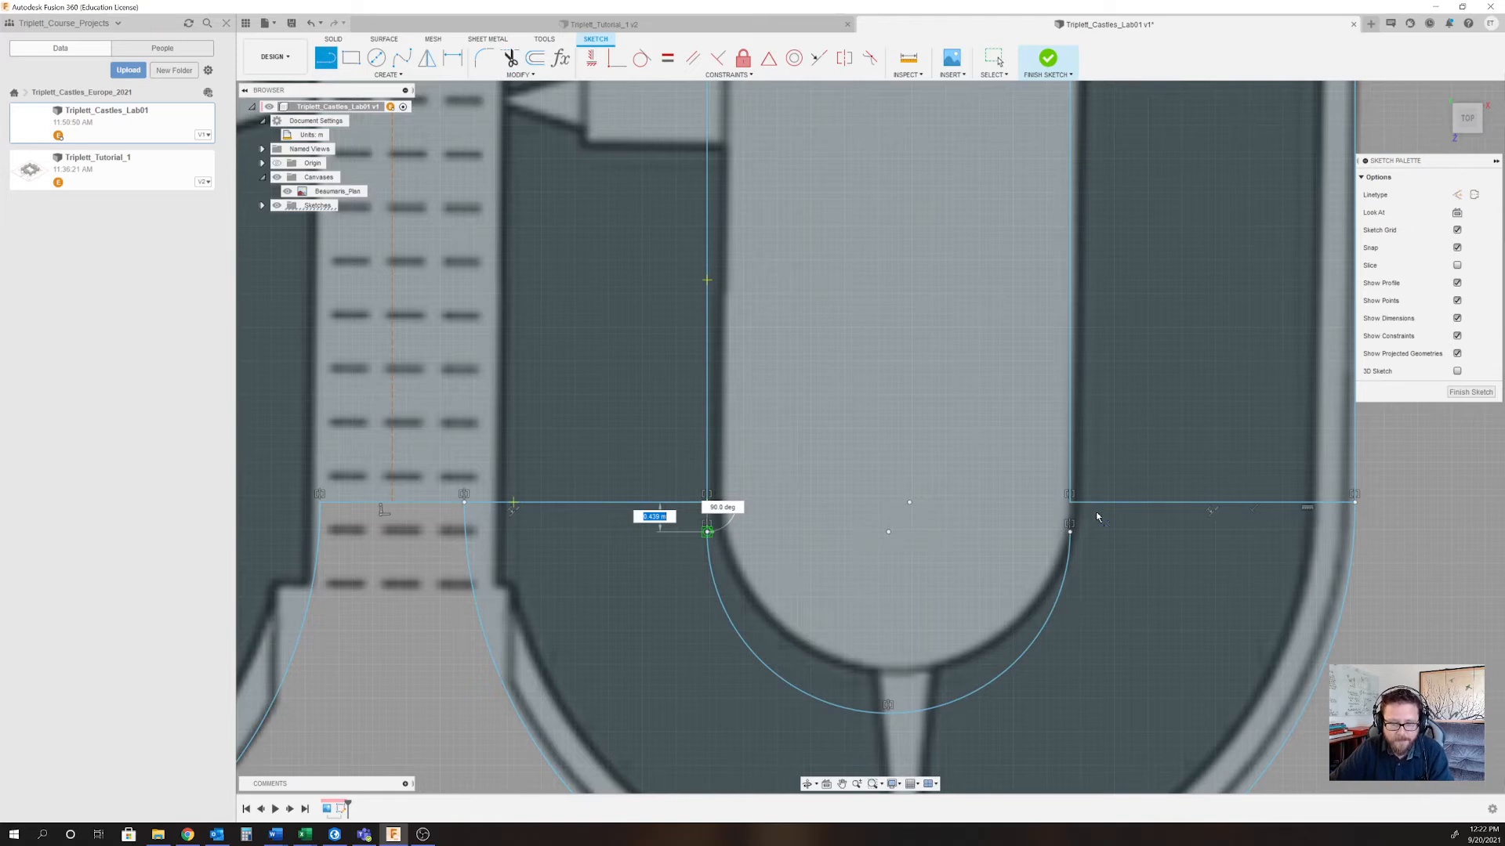
left_click(706, 532)
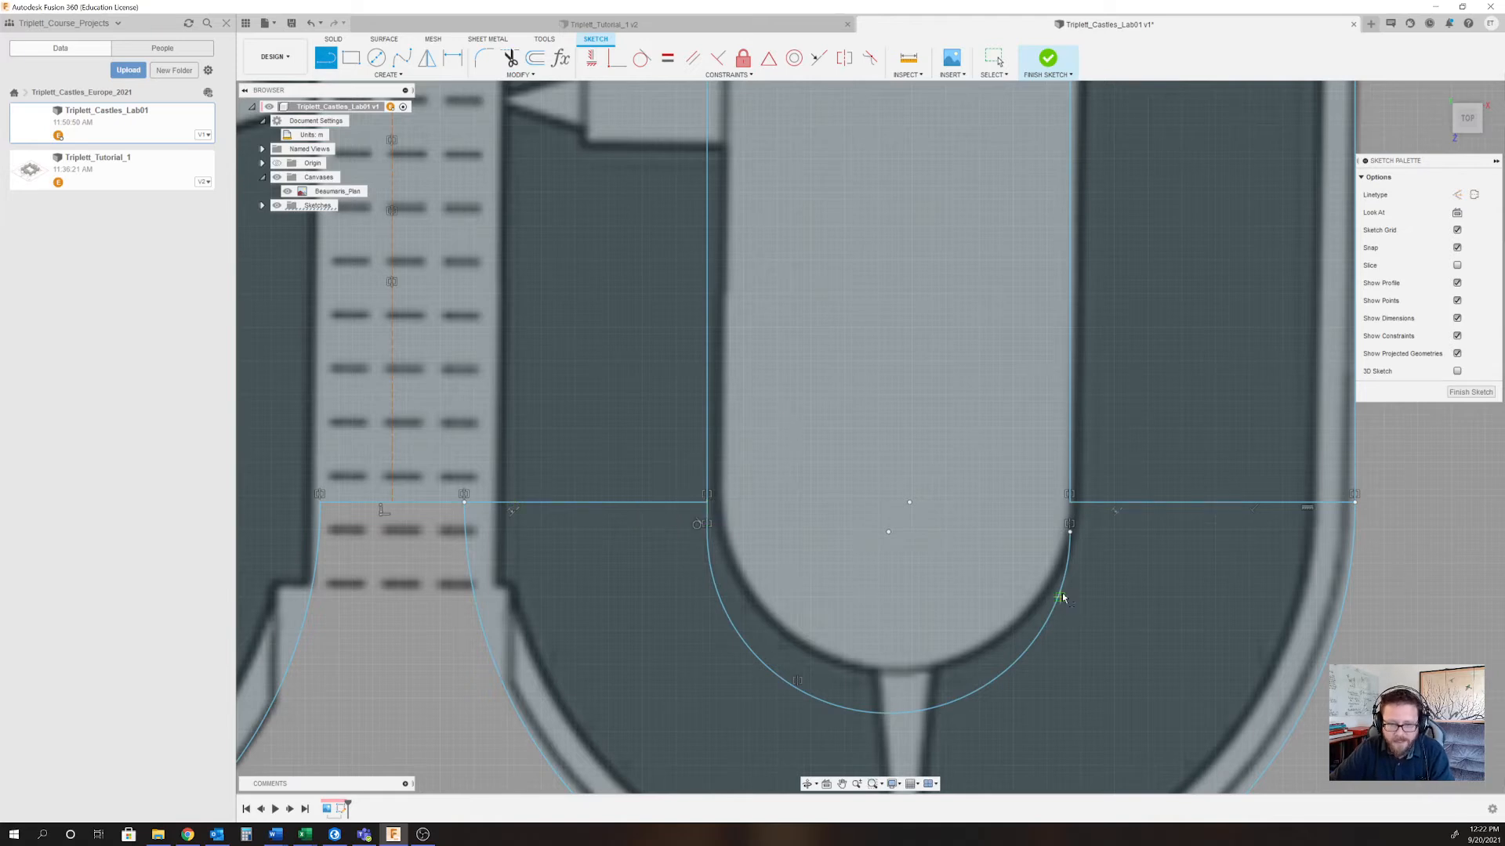
left_click(1071, 505)
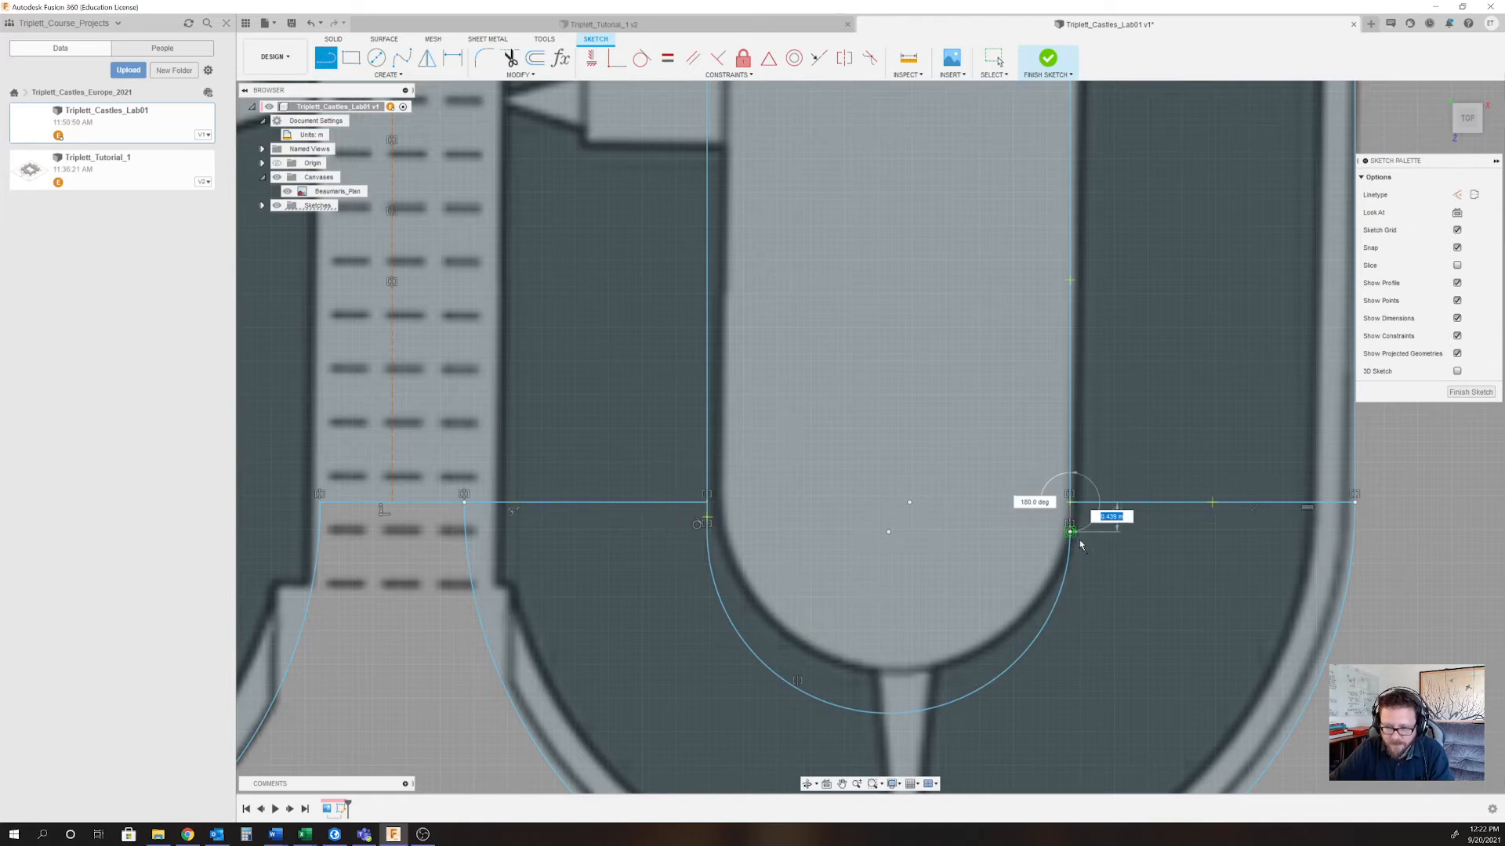
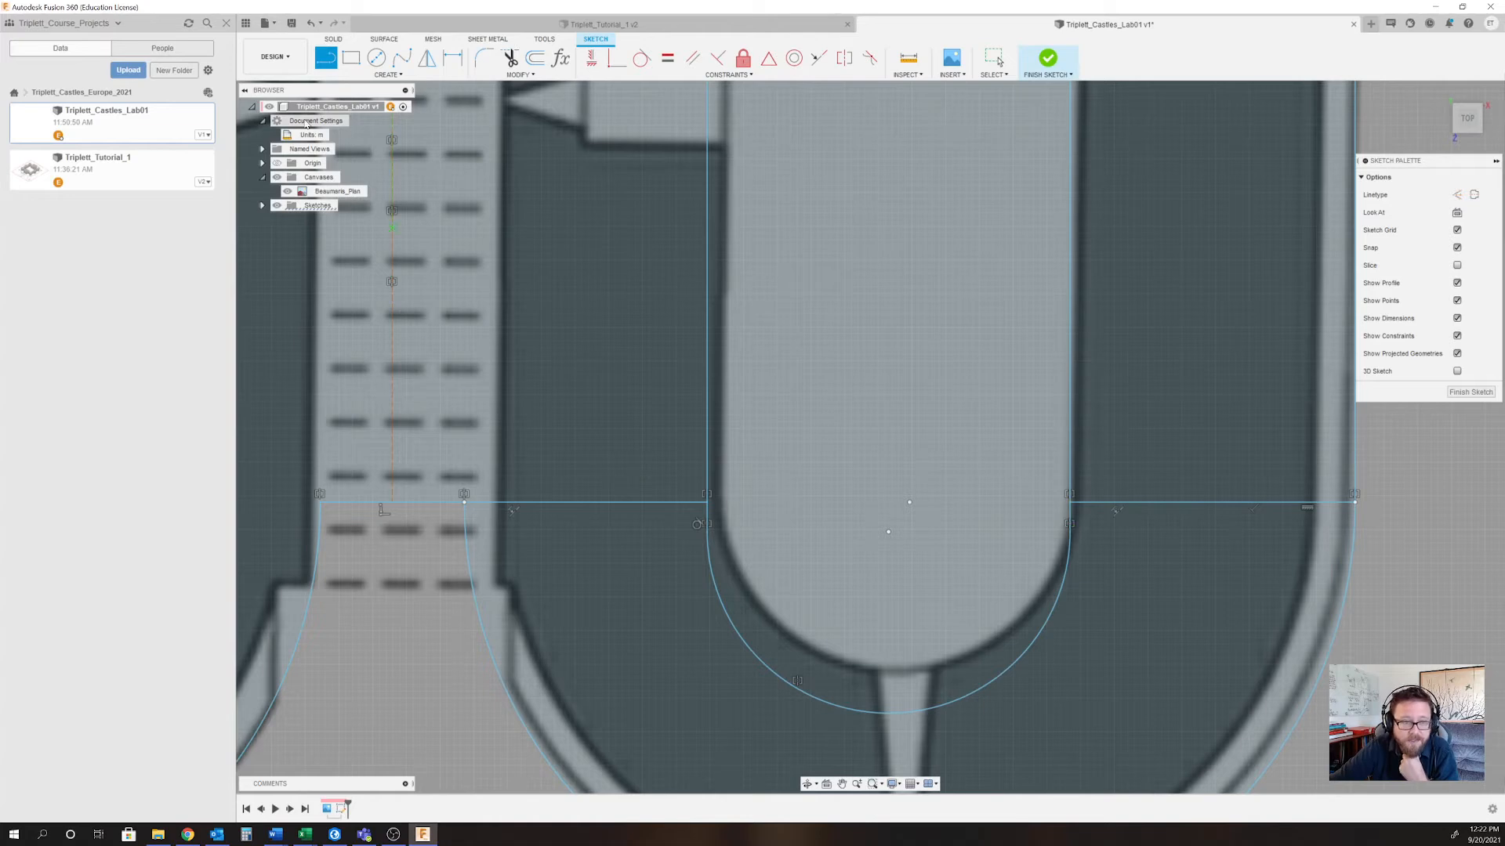
Trim the gatehouse's south edge across the east tower's walls, and the curtain wall's outer line from the rounded chamber to the gatehouse's east edge.
left_click(511, 60)
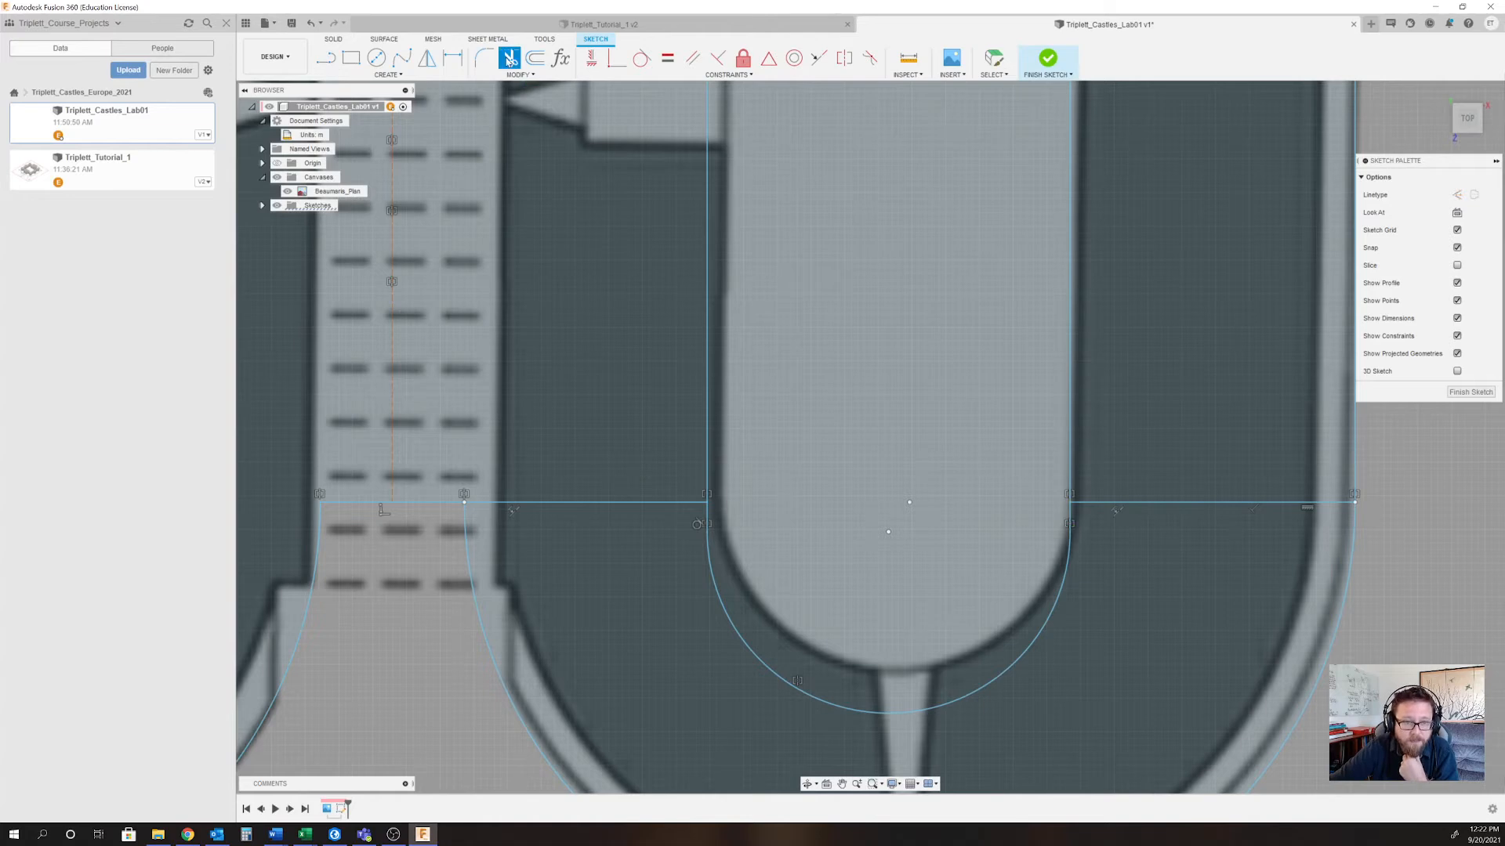
left_click(581, 506)
scroll(631, 519, "down", 3)
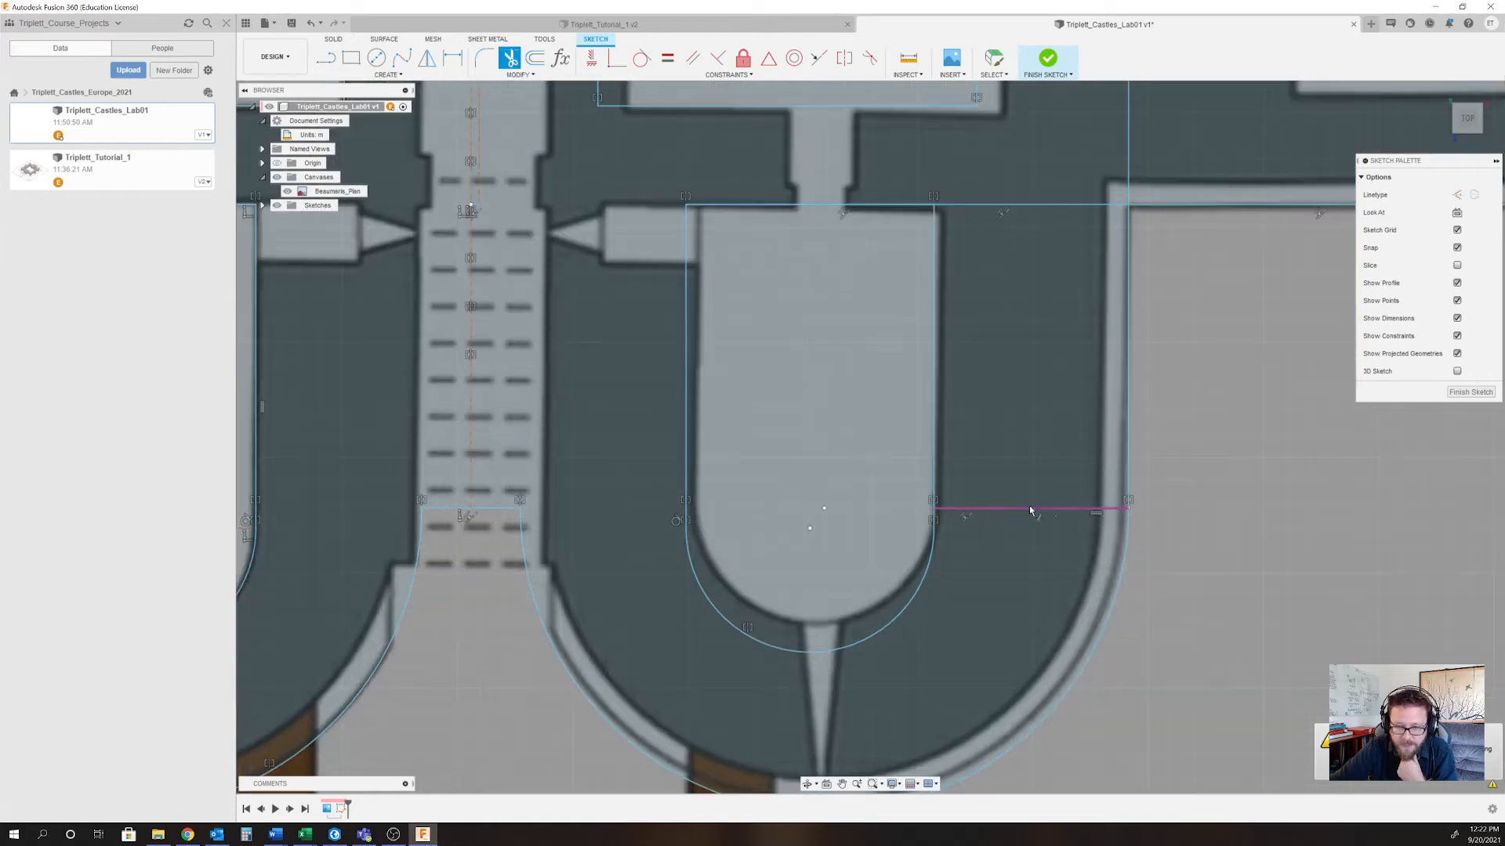
left_click(1030, 510)
left_click(1005, 207)
scroll(1037, 533, "down", 3)
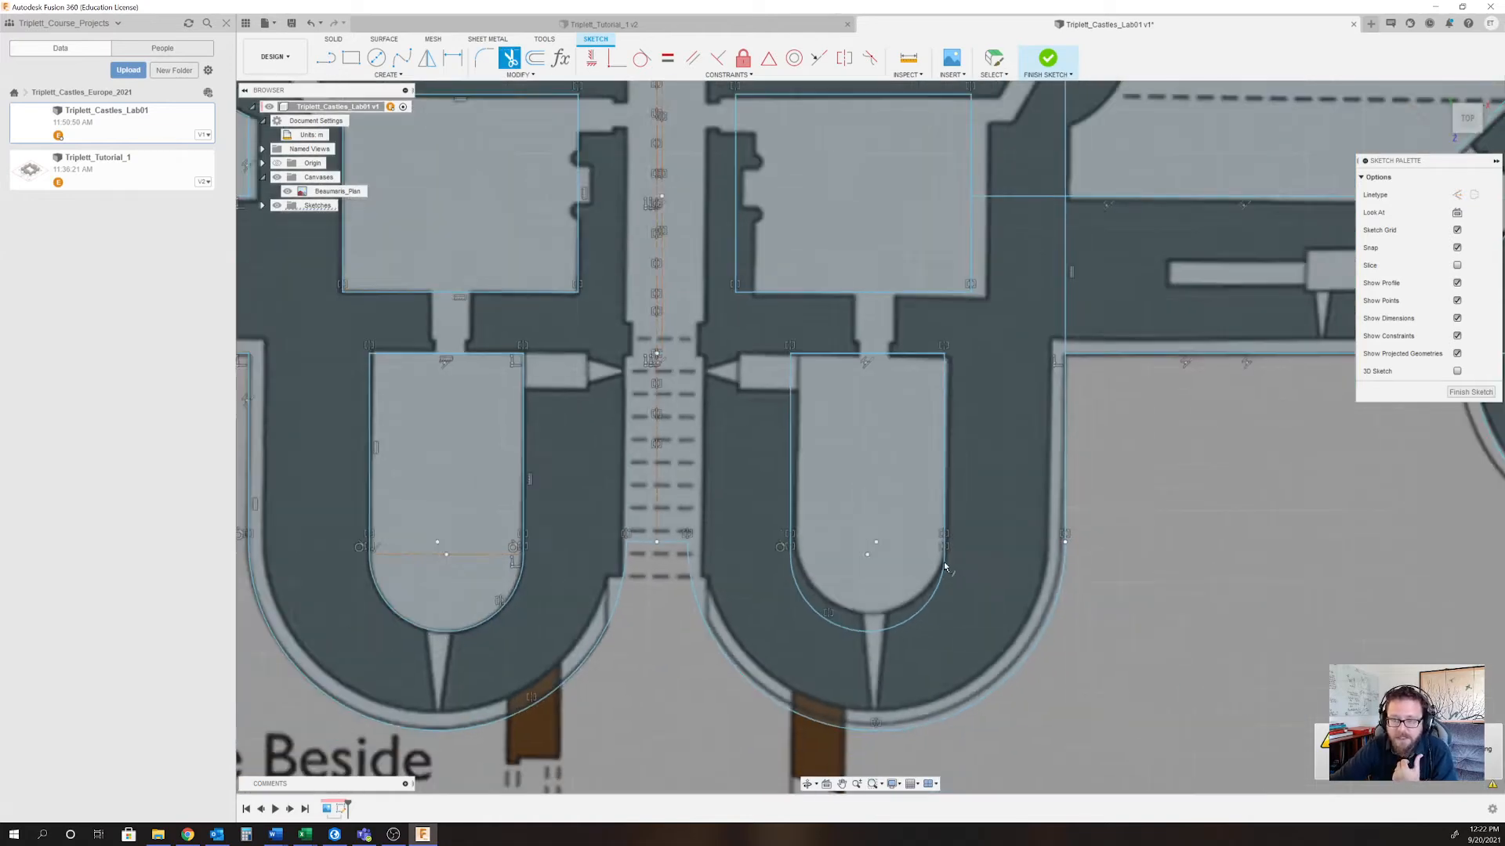
Trim the curtain wall's inner line beside the east rectangular chamber, and the gatehouse's east edge where it crosses the curtain wall.
scroll(944, 562, "down", 1)
scroll(1049, 293, "up", 2)
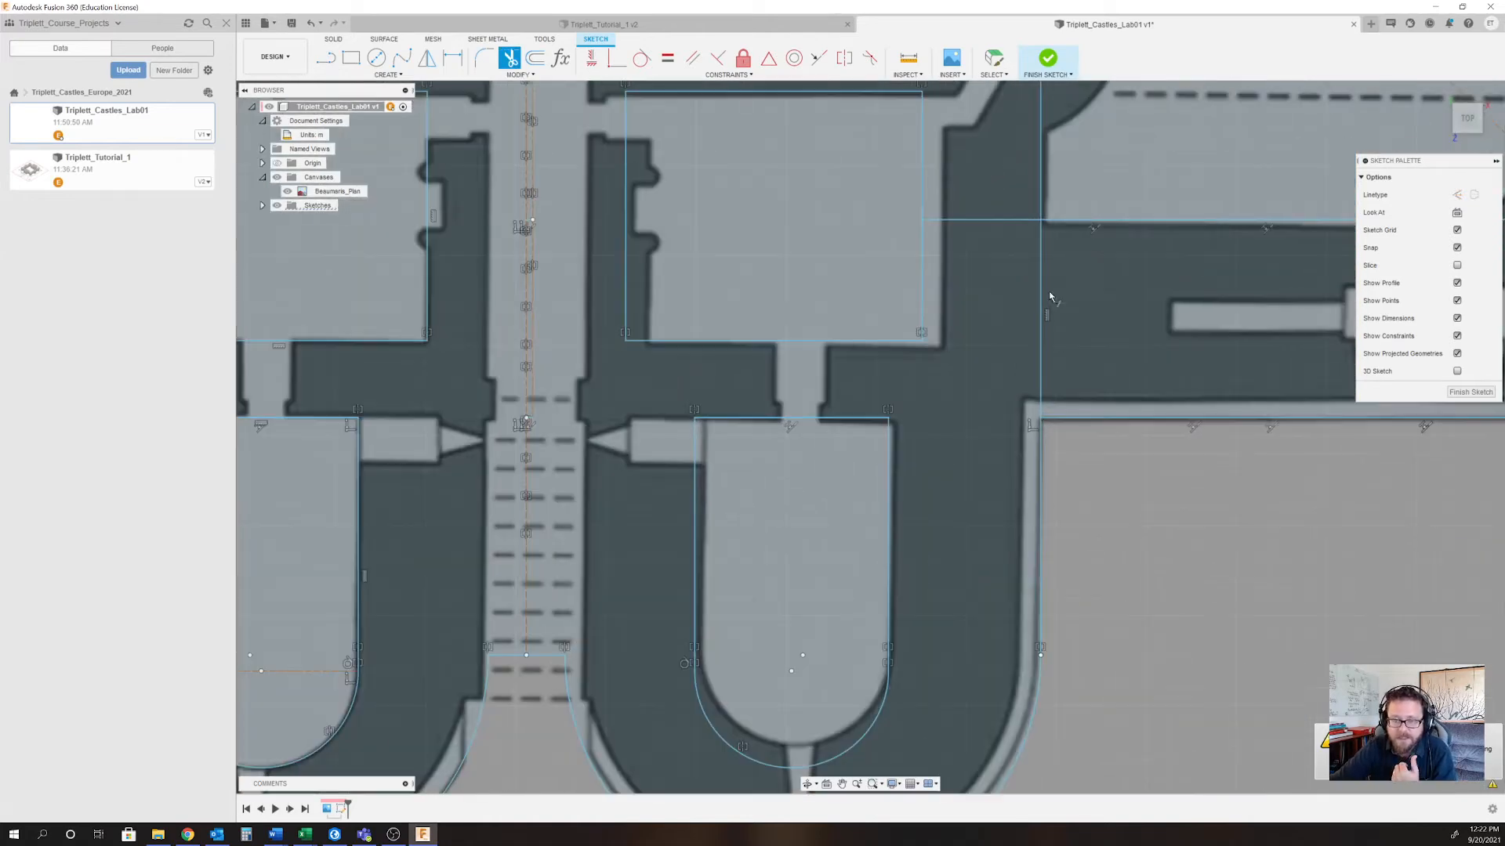
left_click(994, 222)
Trim the South-East Tower's outer circle inside the wall corner, and the curtain wall lines running through the tower to its centre.
scroll(878, 394, "down", 4)
scroll(1172, 447, "up", 5)
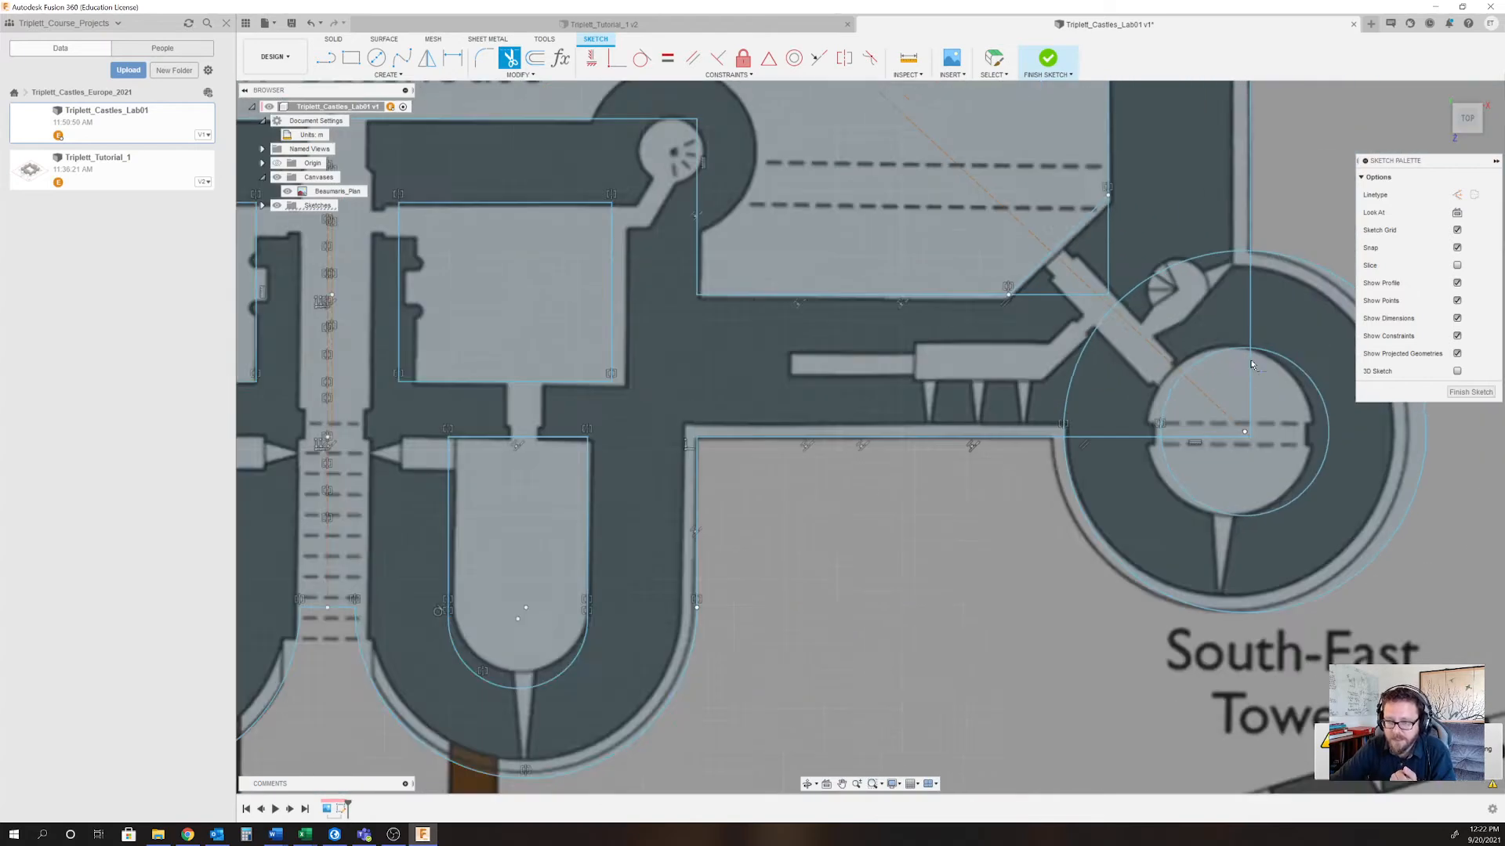
left_click(1035, 410)
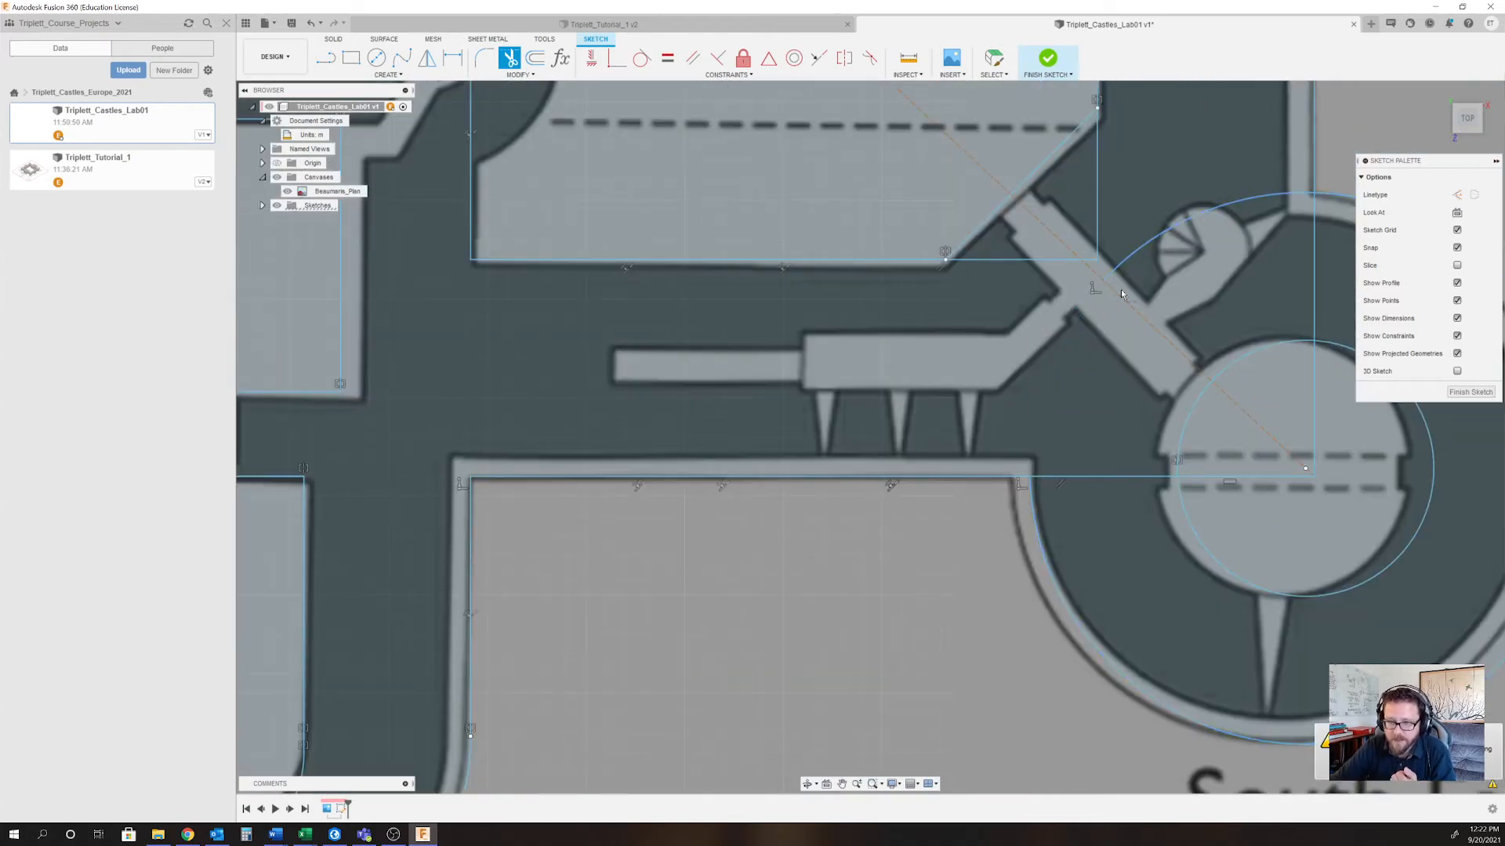
left_click(1137, 249)
left_click(1310, 288)
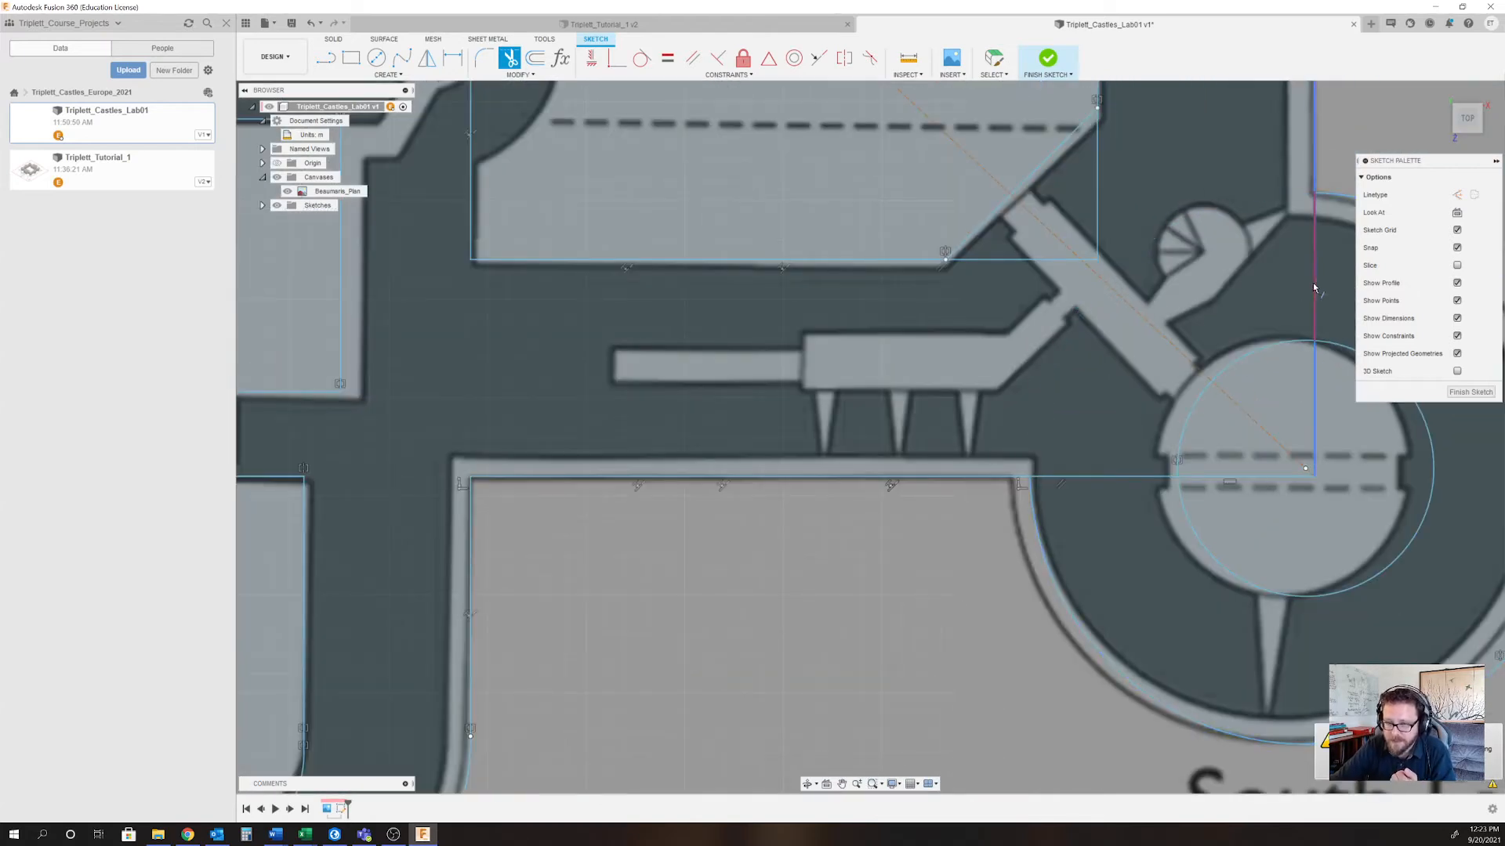
left_click(1109, 477)
left_click(1228, 478)
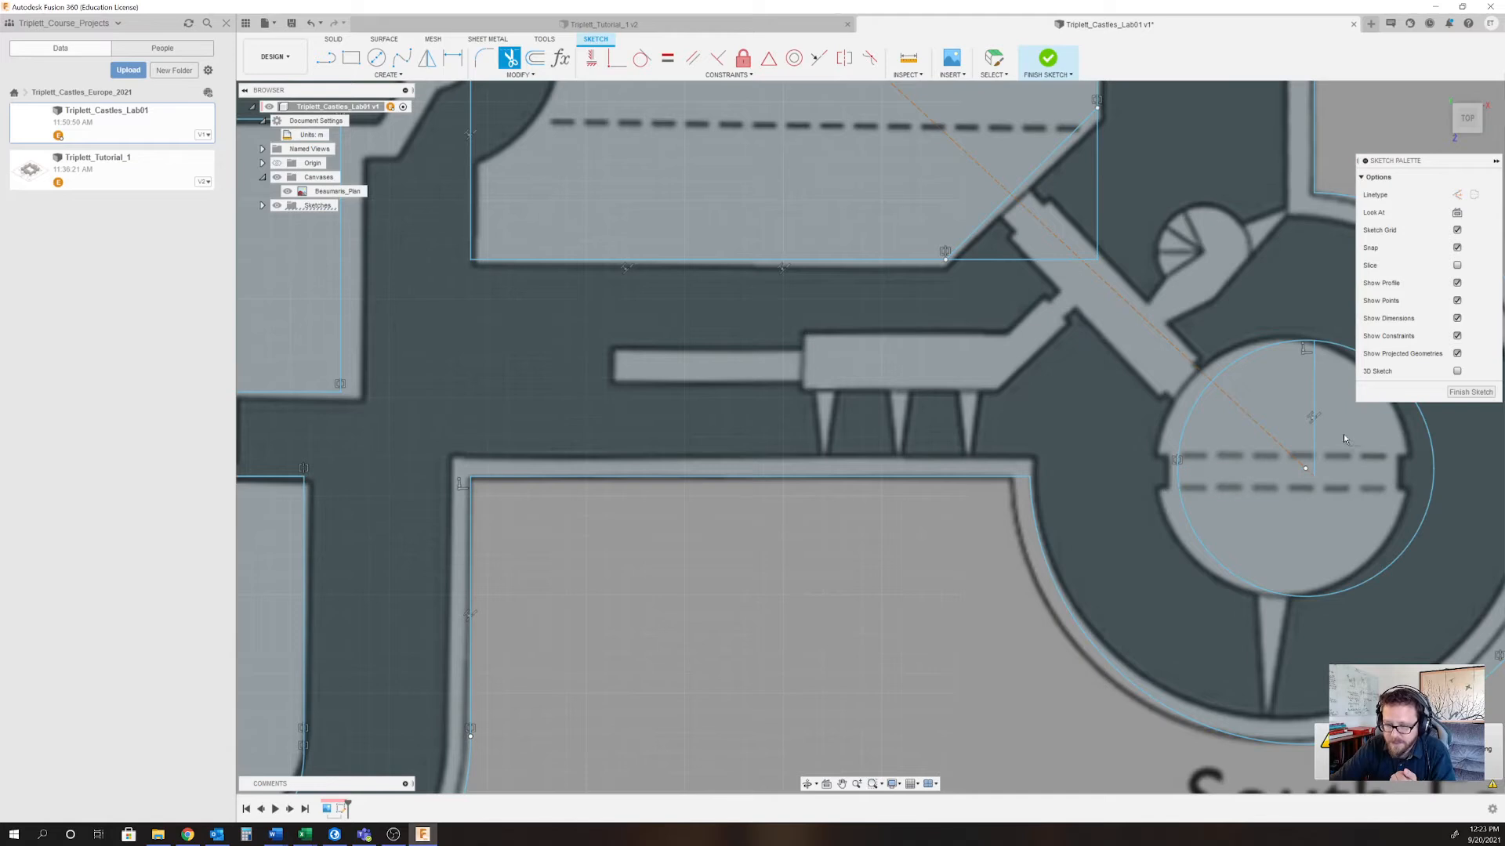
left_click(1315, 429)
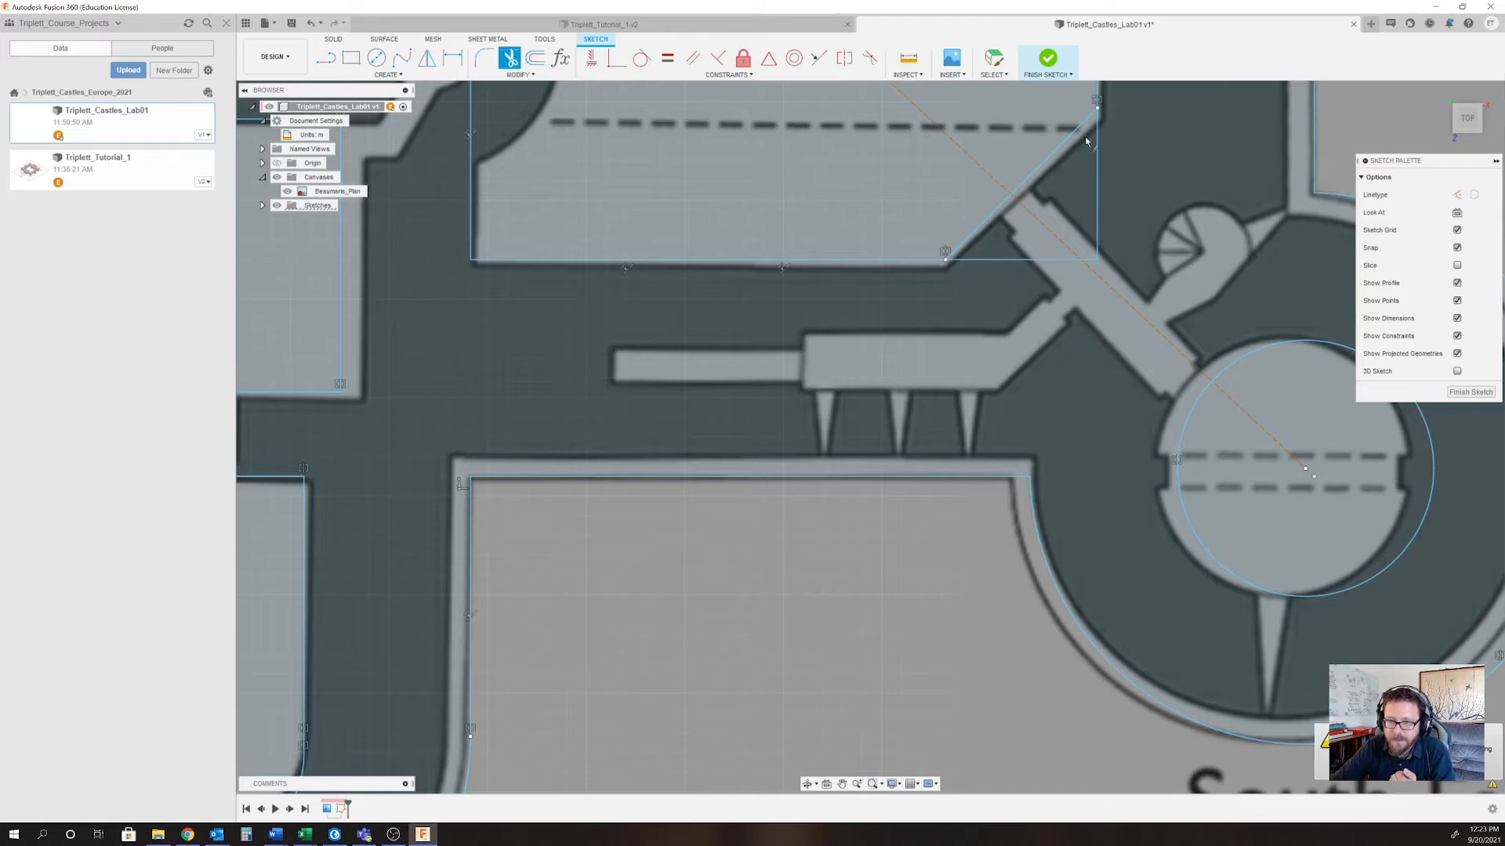
Trim the inner ward's square corners beyond the diagonal walls at the south-east and south-west.
left_click(1095, 223)
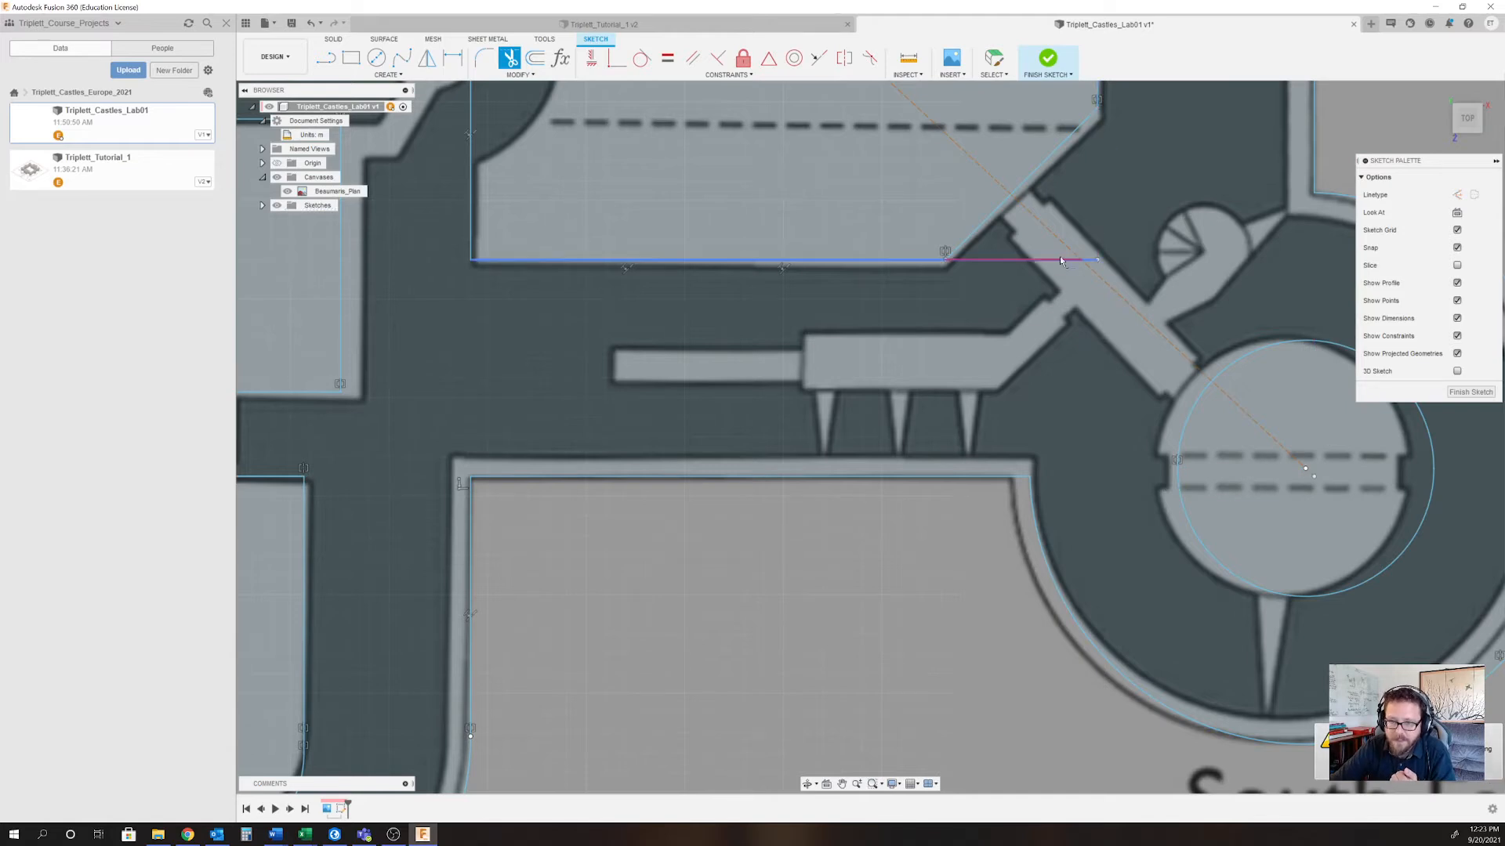
left_click(1091, 262)
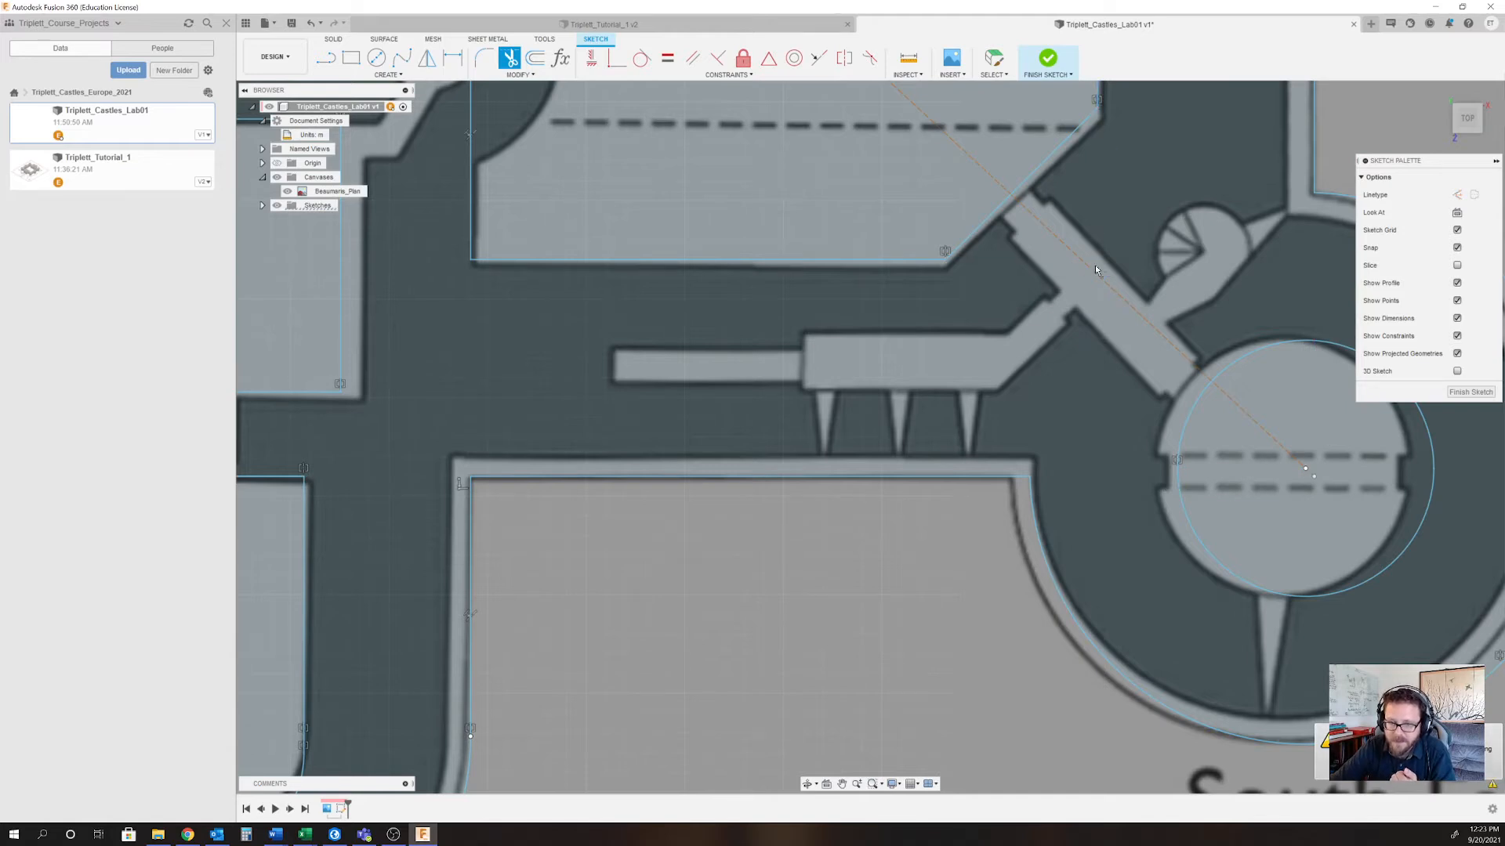
scroll(1050, 445, "down", 6)
scroll(349, 376, "up", 4)
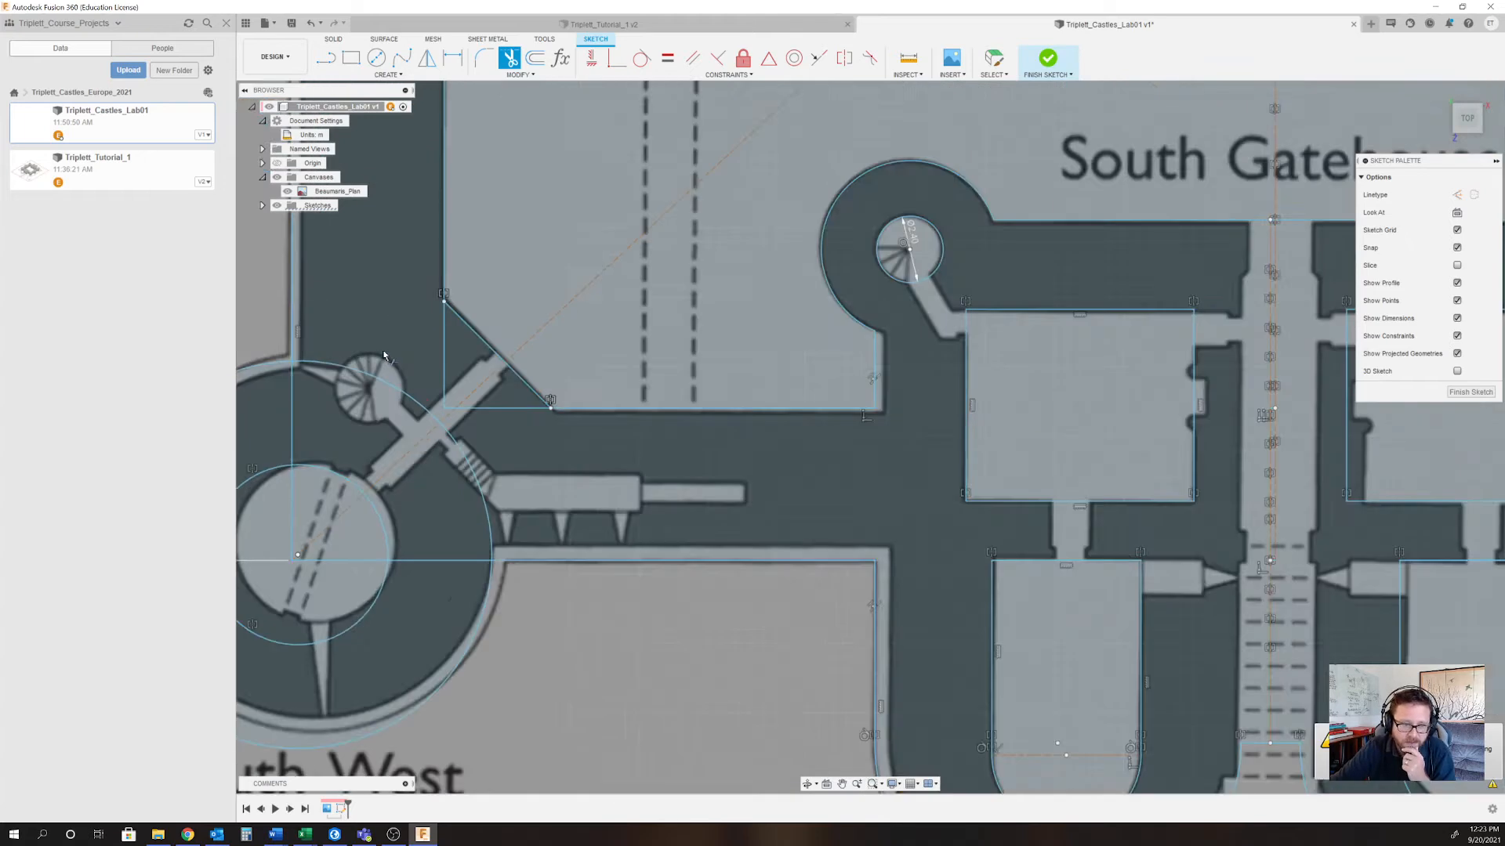
scroll(407, 376, "up", 5)
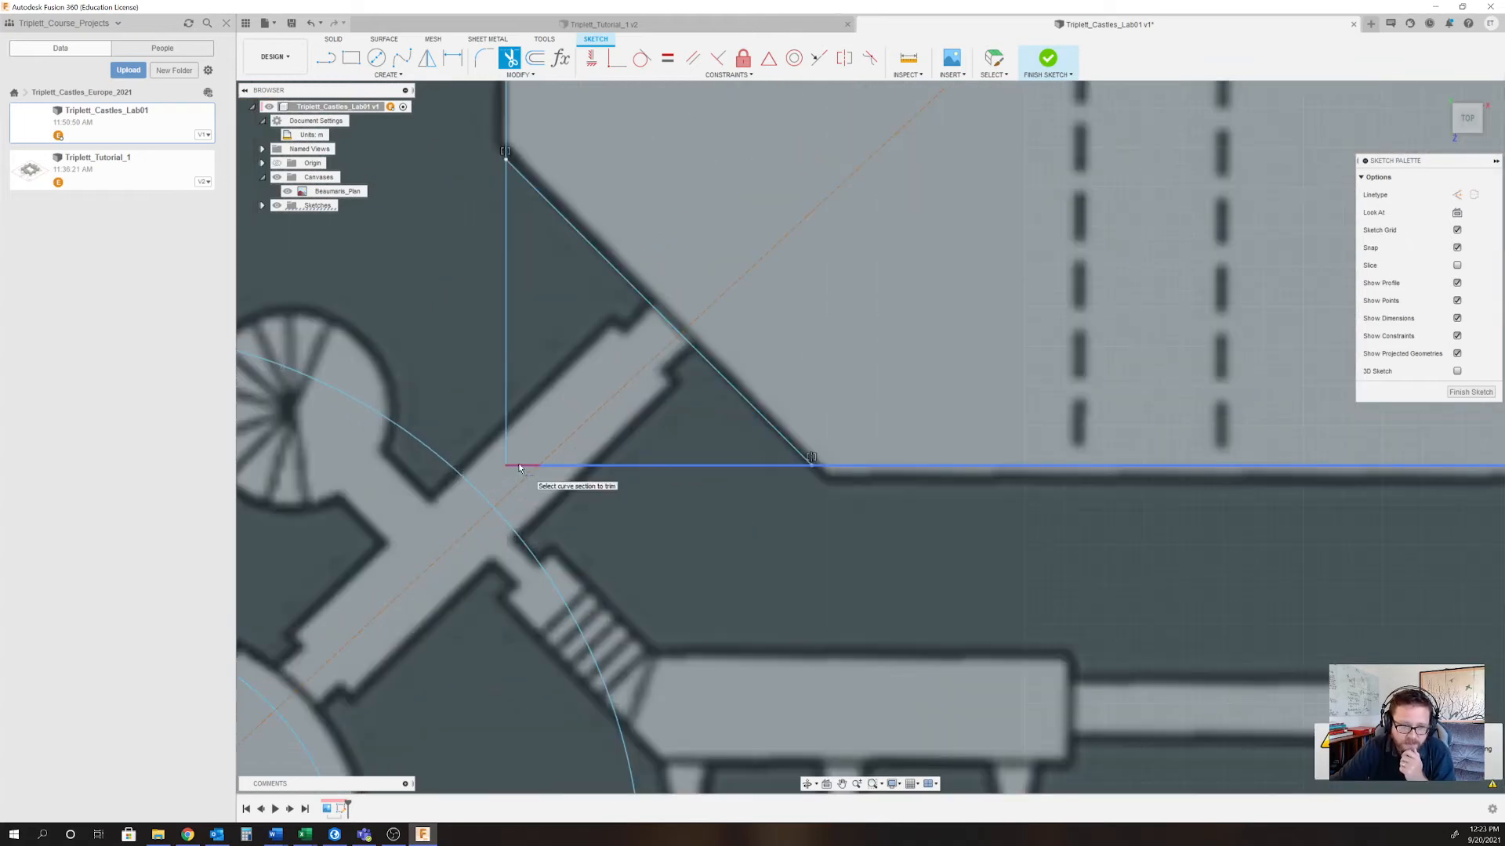
left_click(519, 468)
left_click(506, 423)
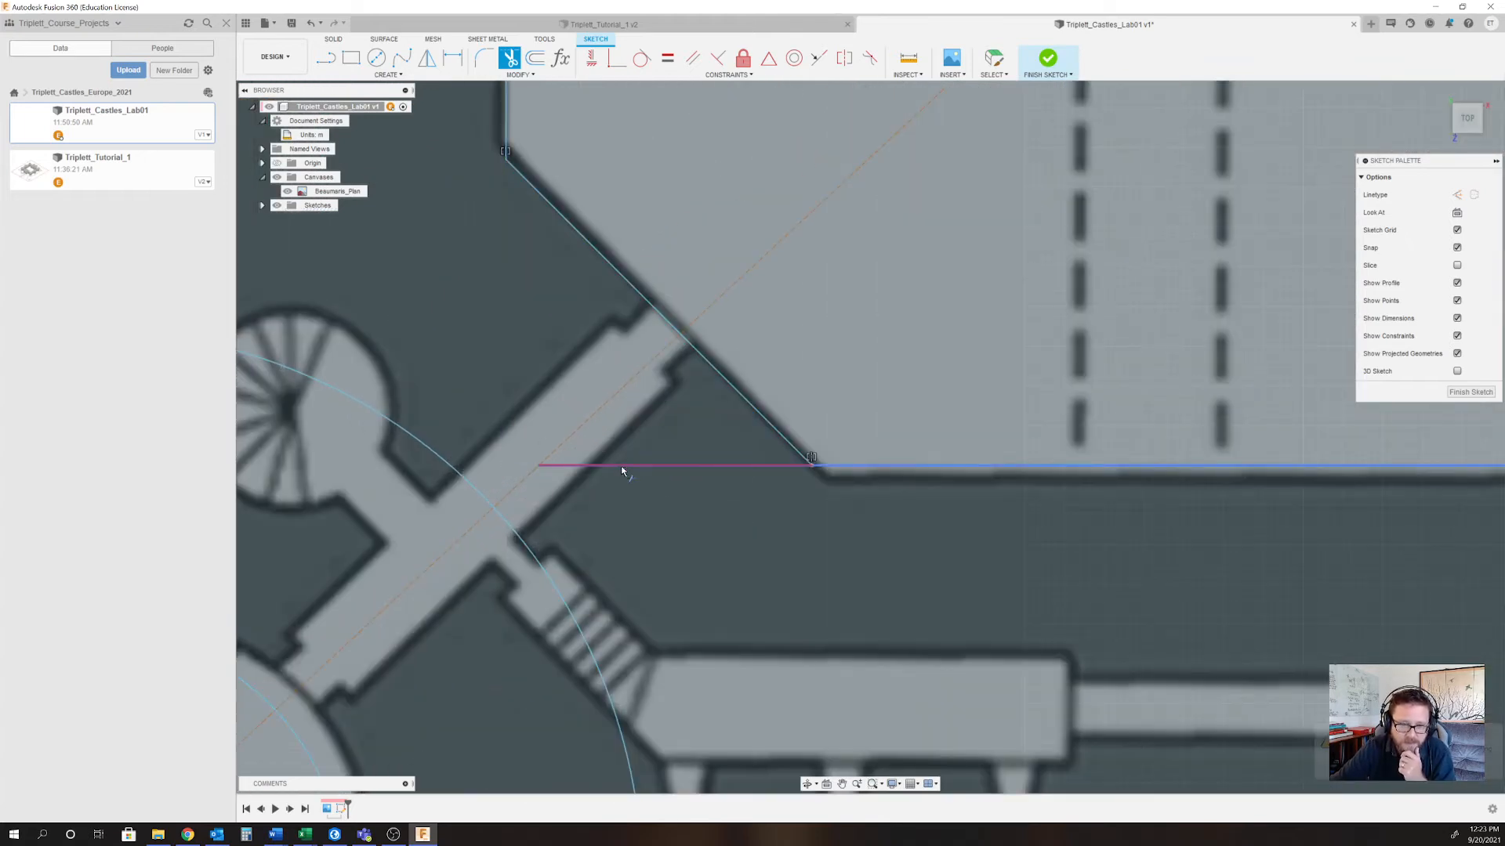
left_click(620, 465)
Trim the South-West Tower's outer circle inside the wall corner, and the curtain wall lines running through the tower to its centre.
scroll(615, 463, "down", 2)
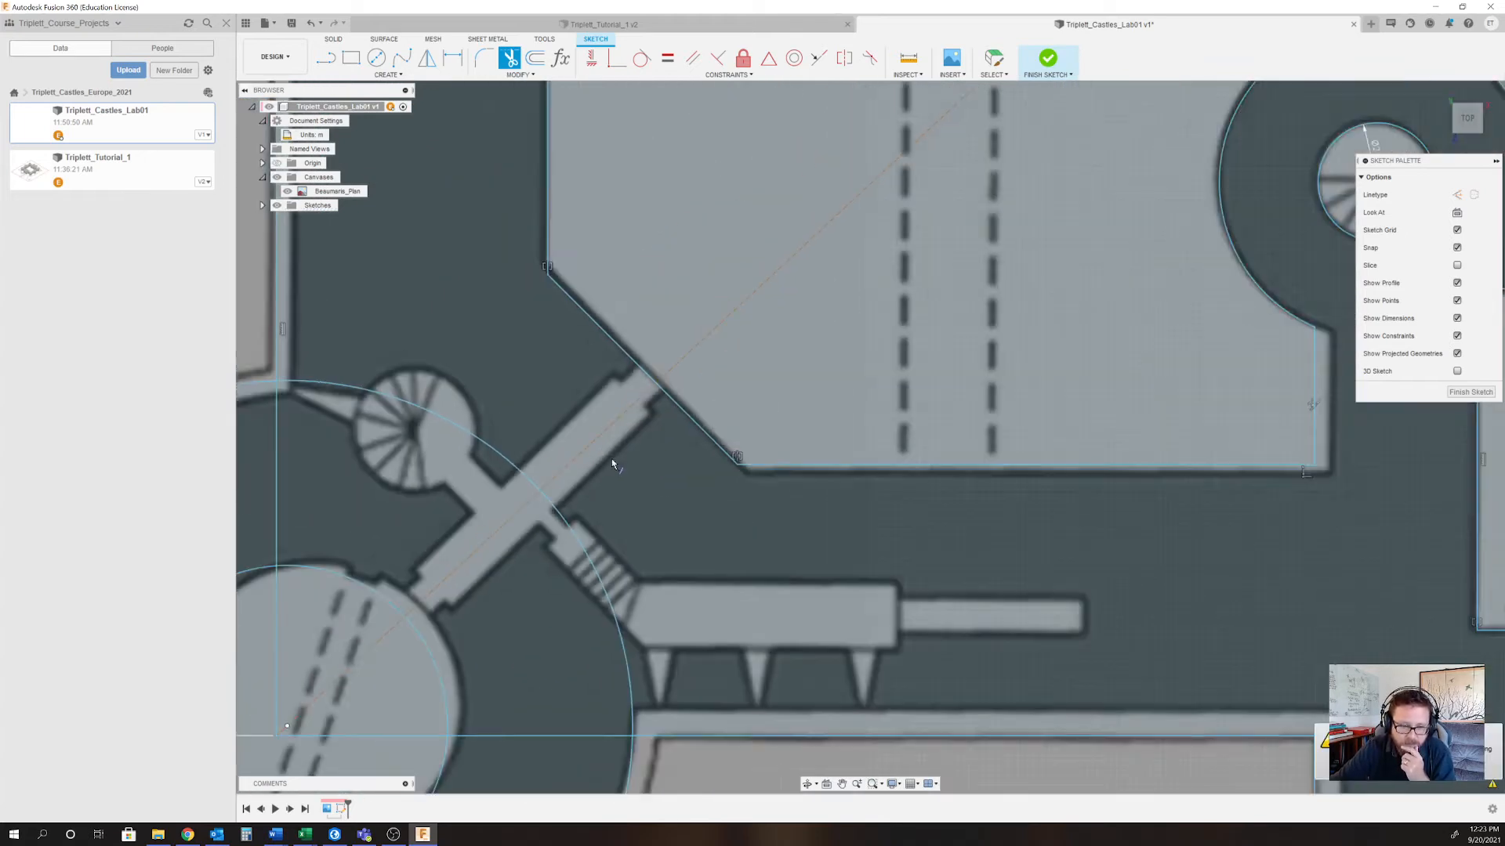
scroll(613, 464, "down", 4)
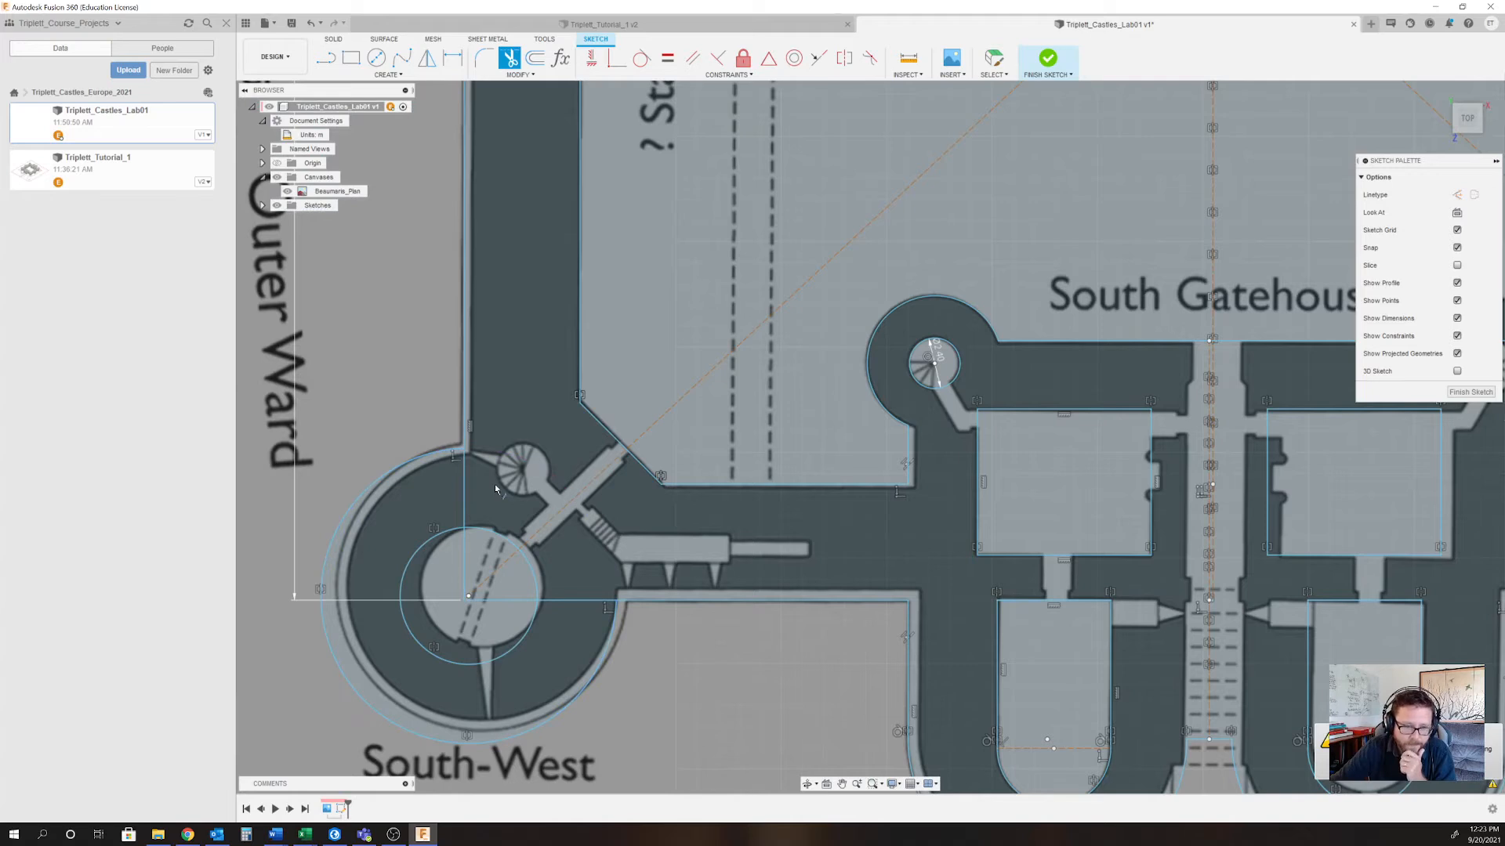
left_click(465, 521)
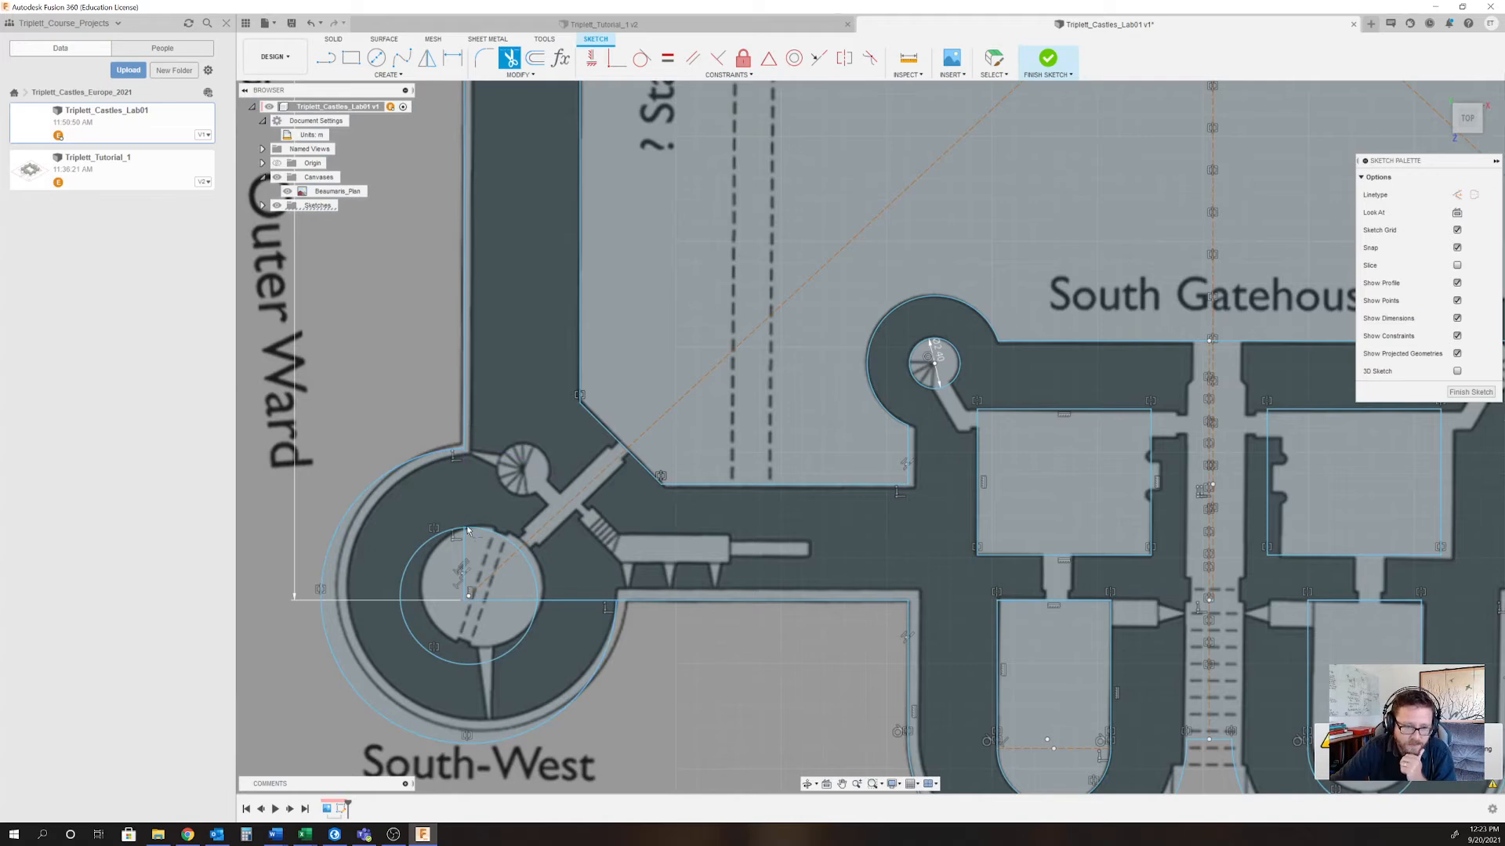
left_click(572, 600)
left_click(511, 600)
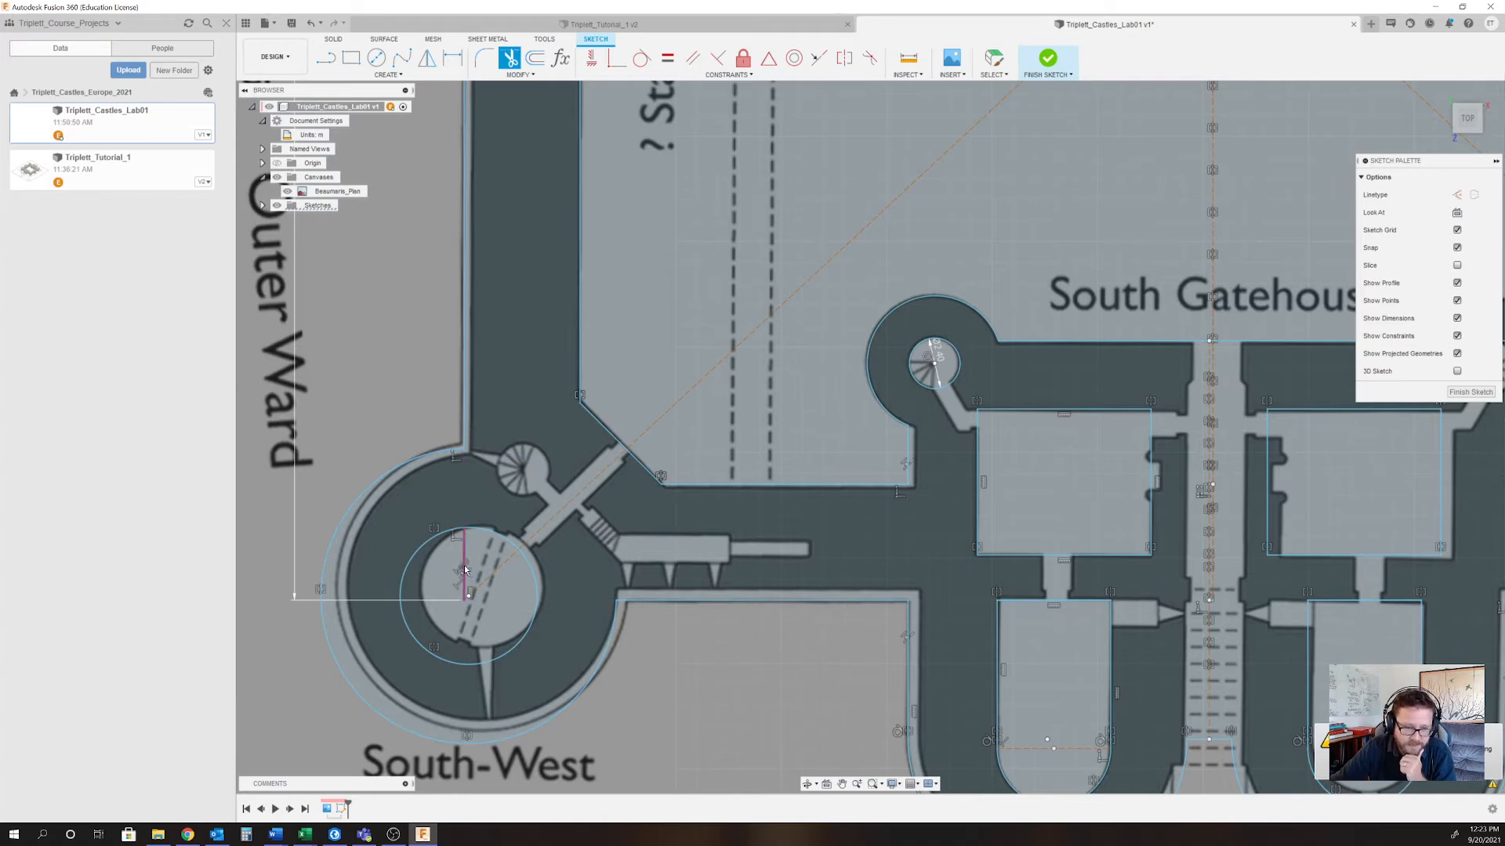
left_click(465, 569)
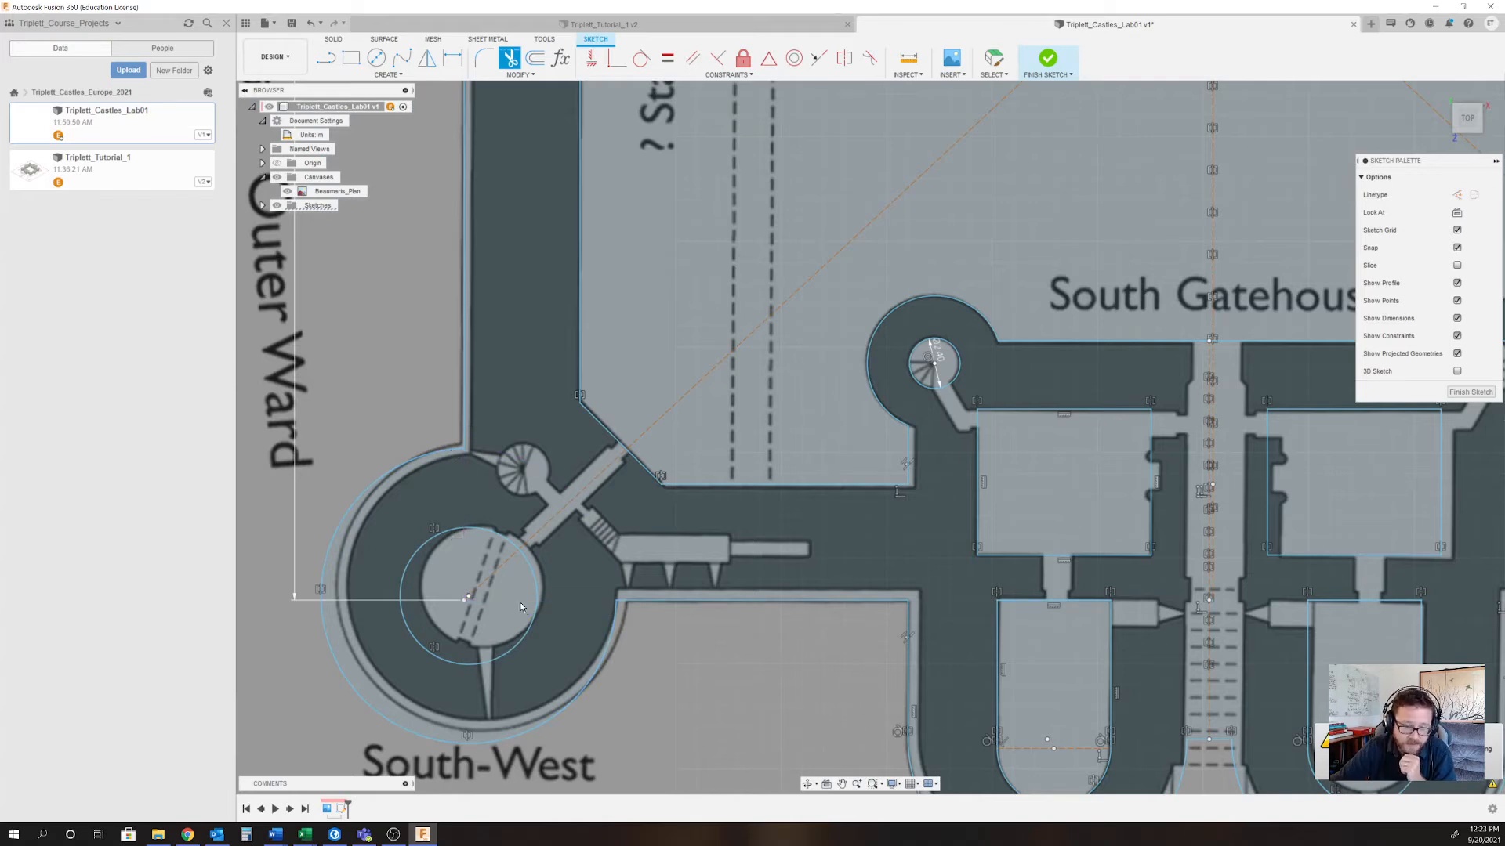
Trim the west curtain wall's outer line where it crosses the Middle Tower and its chamber.
scroll(519, 602, "down", 5)
scroll(470, 313, "up", 8)
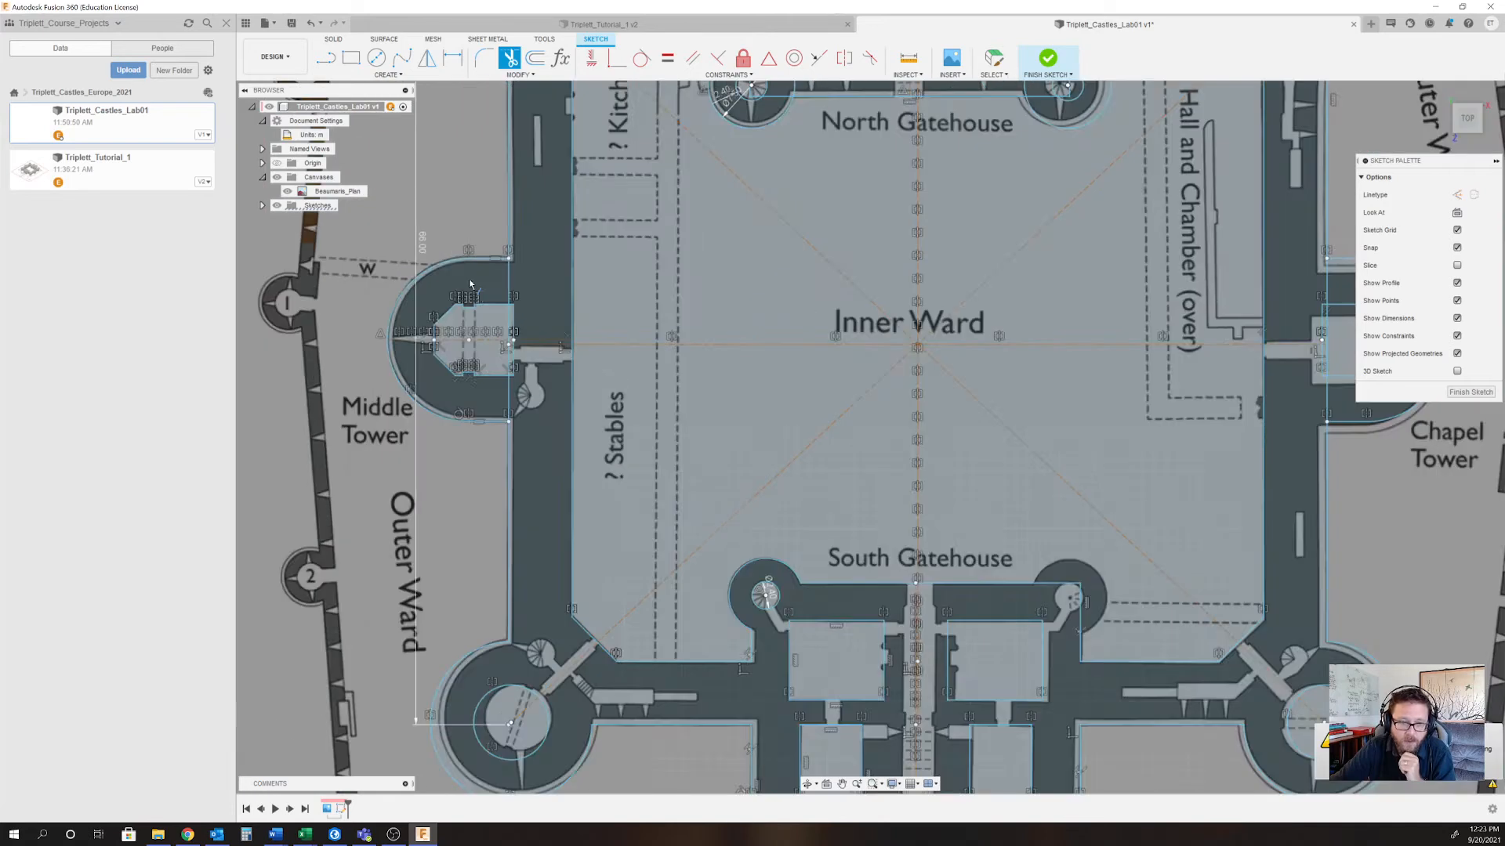
left_click(556, 270)
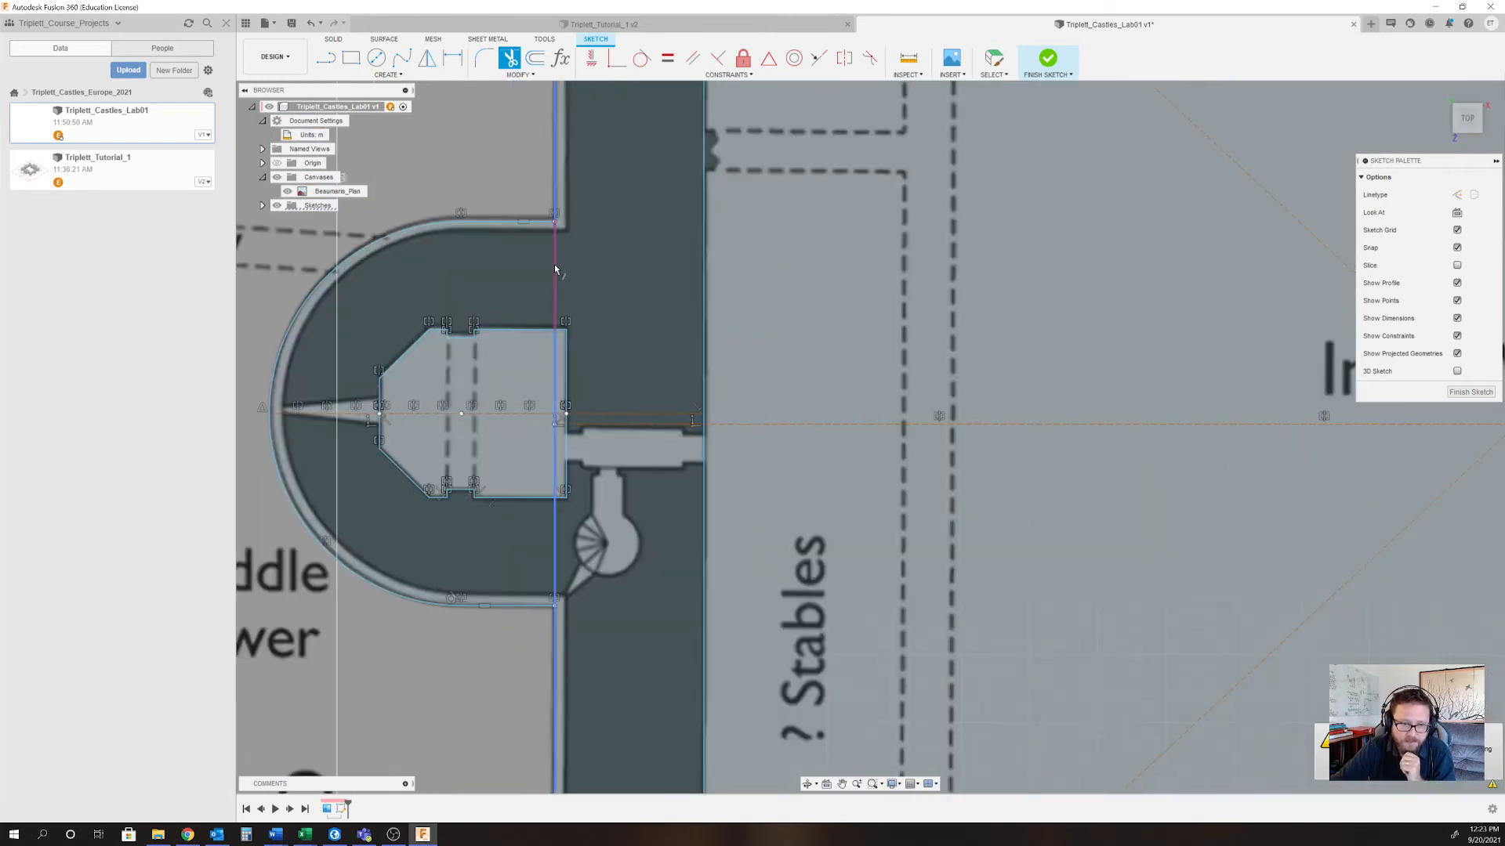
left_click(556, 366)
left_click(554, 459)
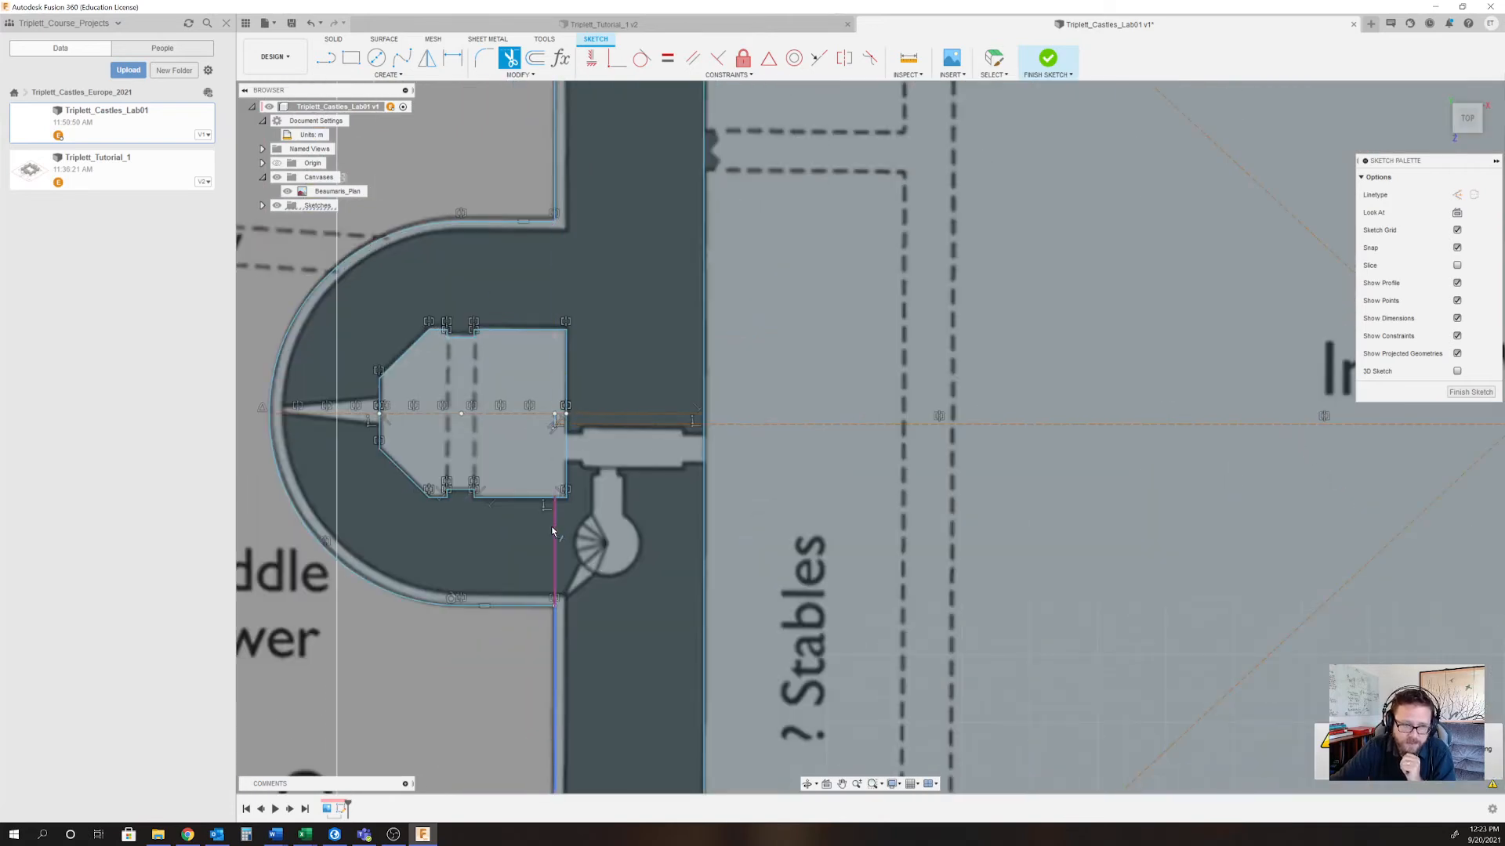
left_click(553, 523)
Trim the curtain wall lines and outer circle inside the North-West Tower's wall corner, and the inner ward's square corner beyond the diagonal wall.
scroll(448, 537, "down", 6)
scroll(477, 288, "up", 8)
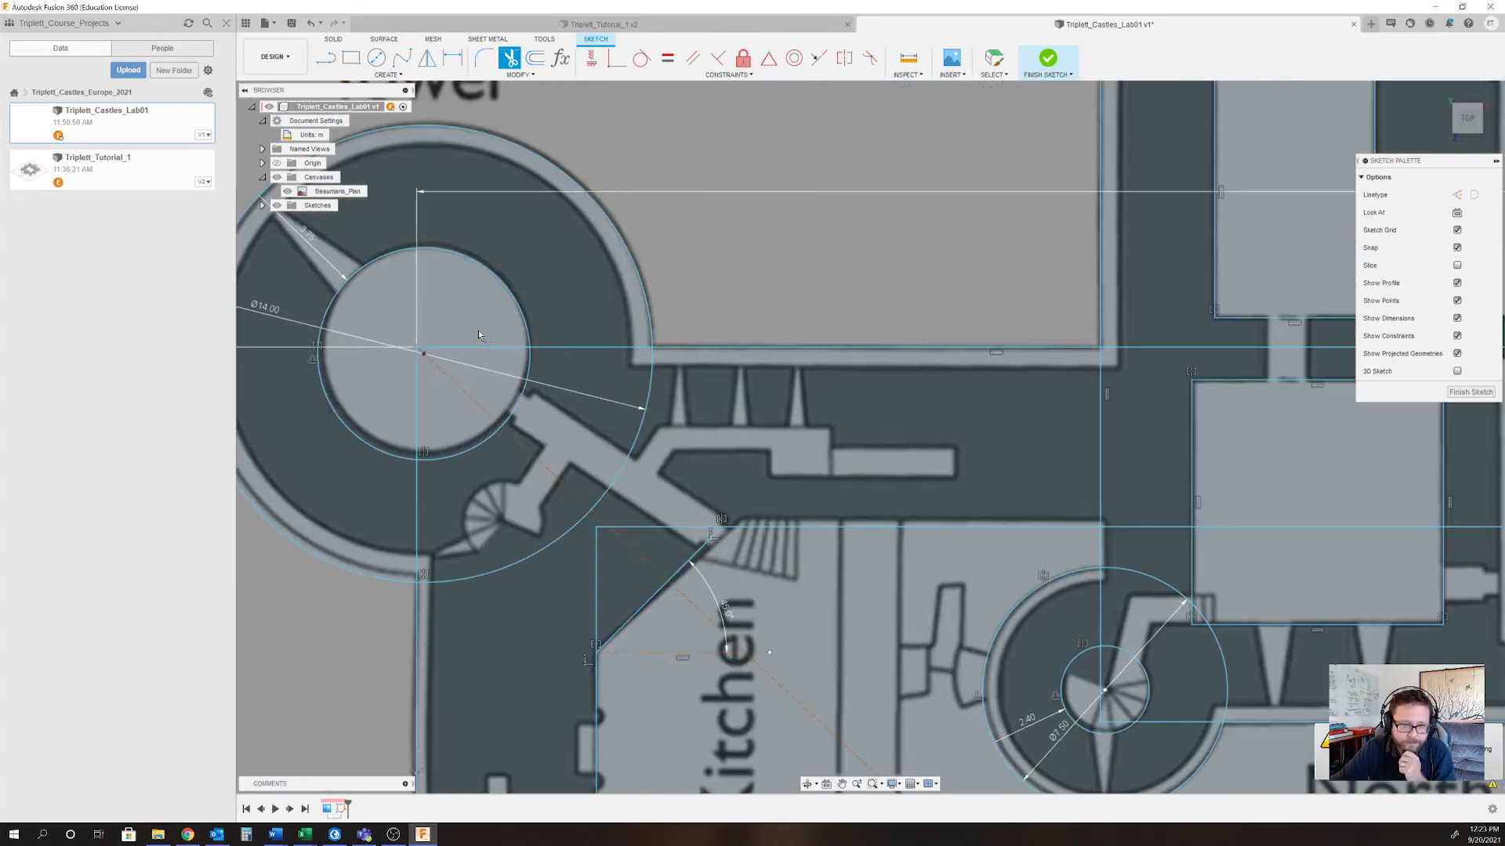
left_click(482, 346)
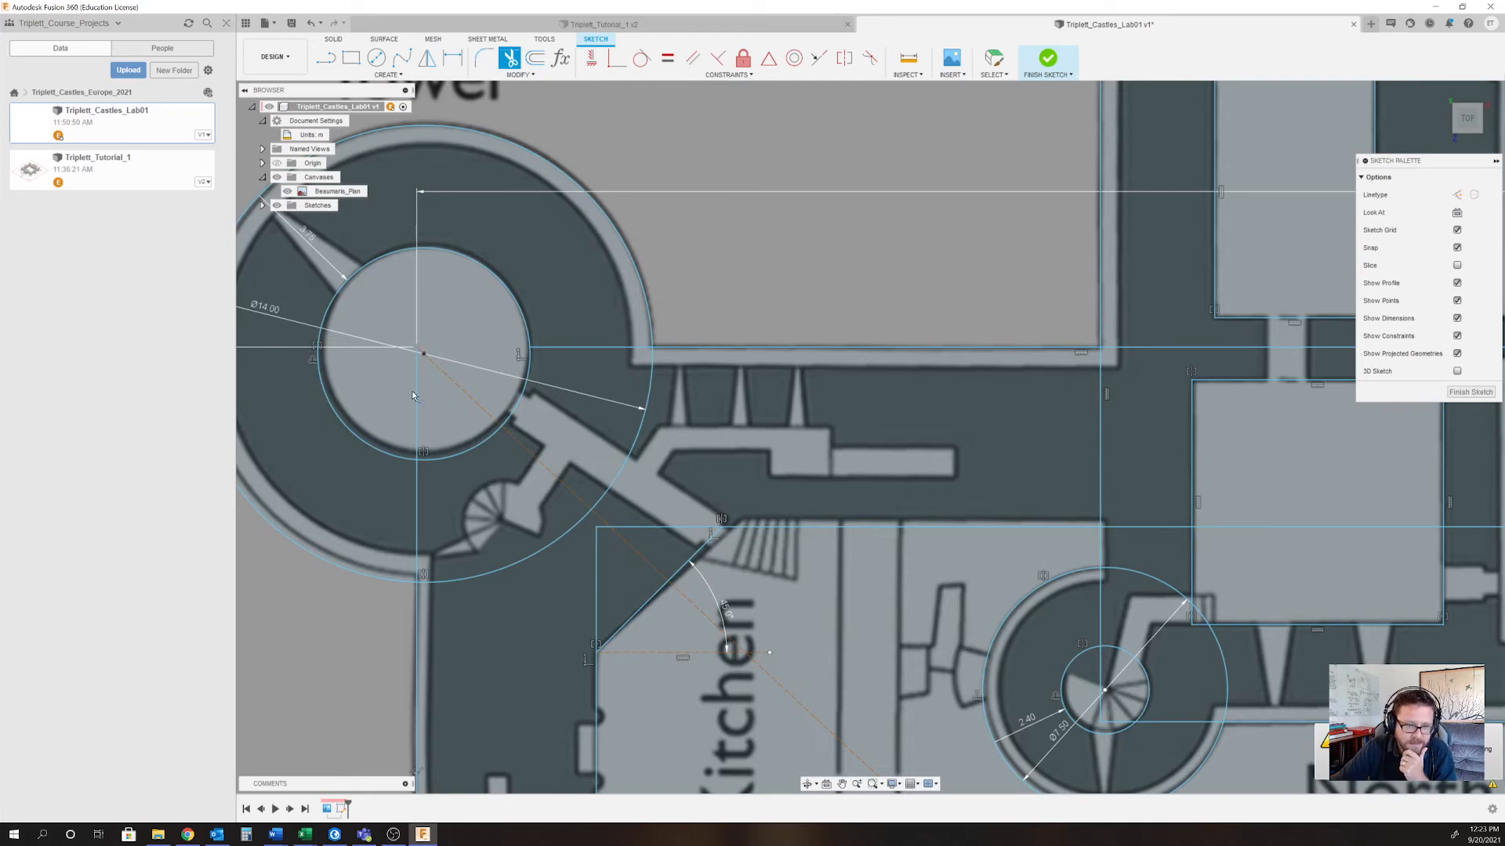
left_click(417, 401)
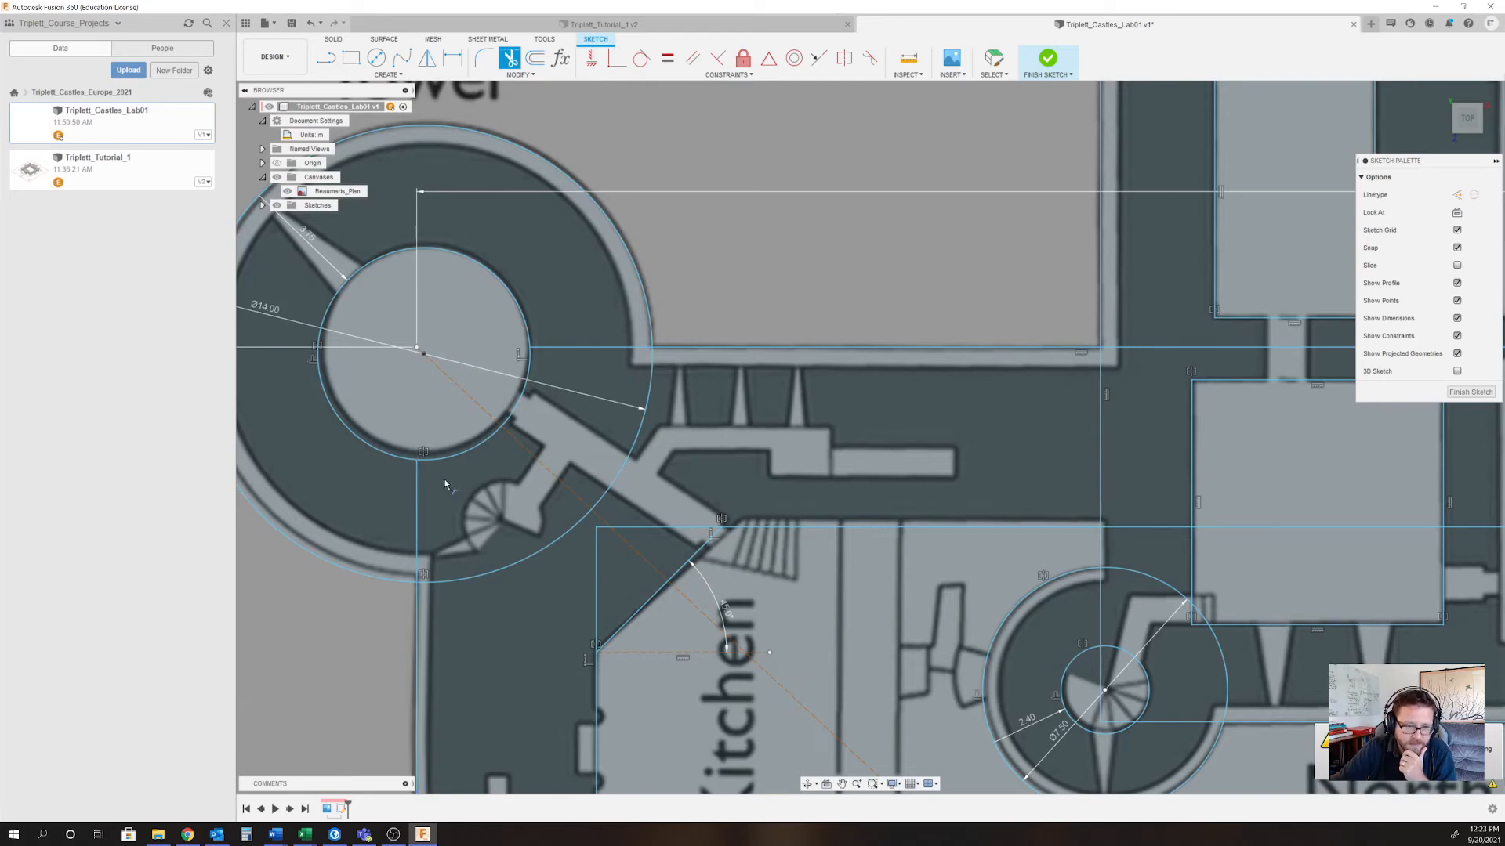
left_click(419, 519)
left_click(590, 347)
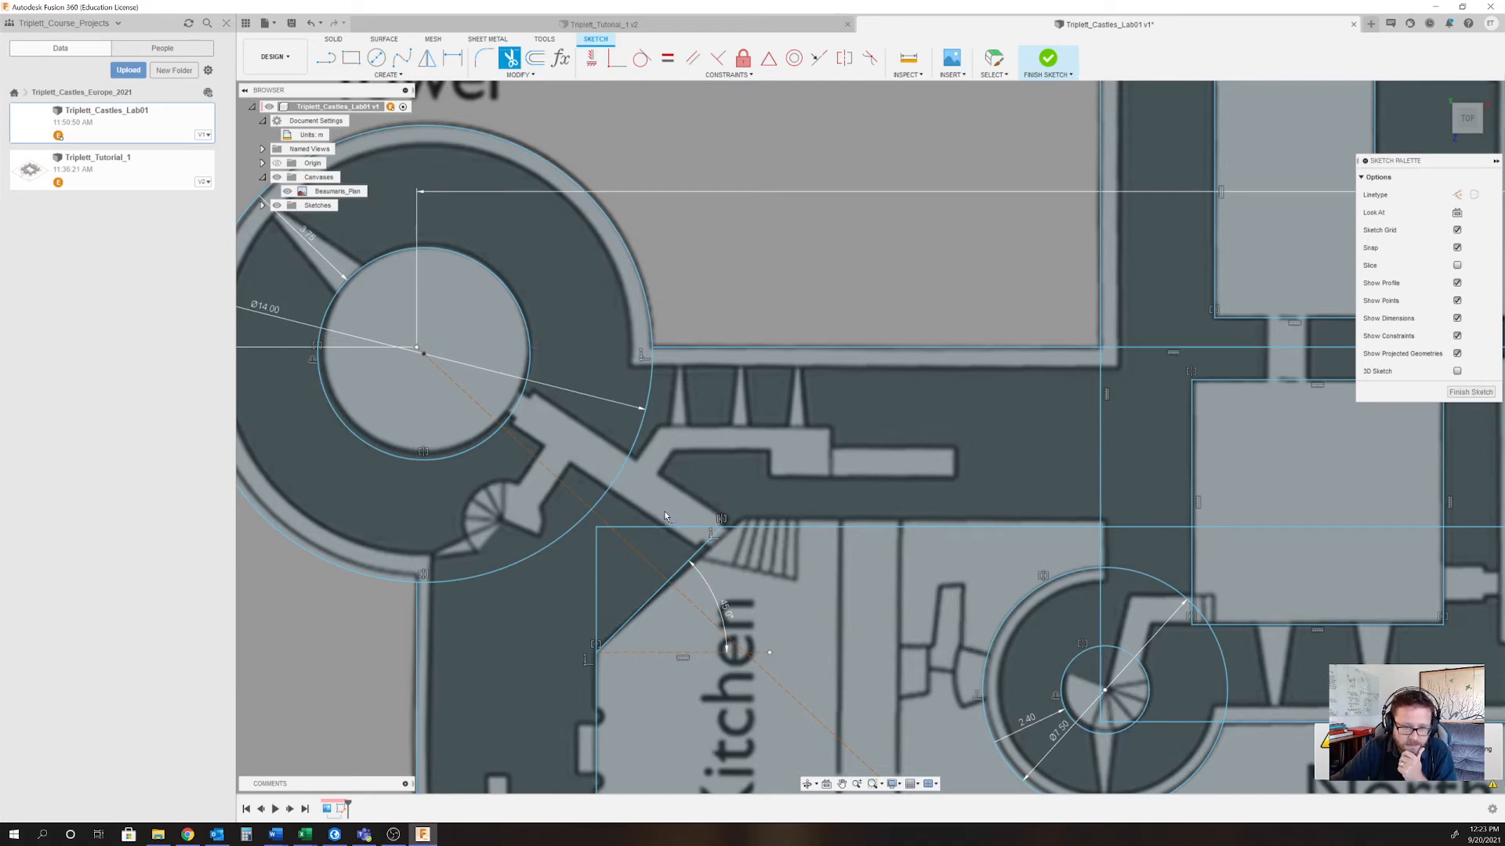
left_click(631, 455)
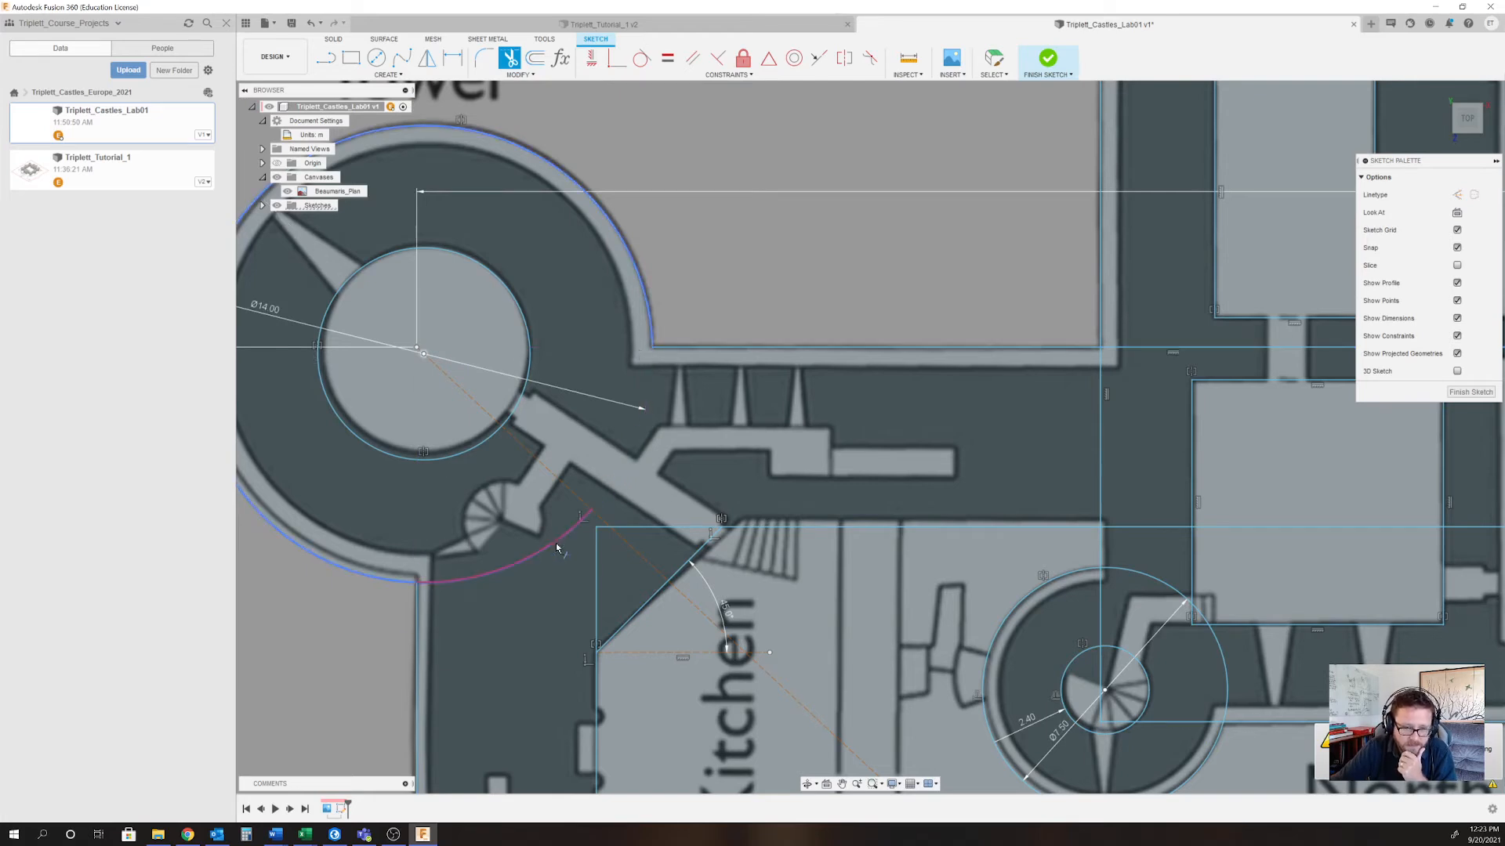
left_click(556, 543)
left_click(598, 568)
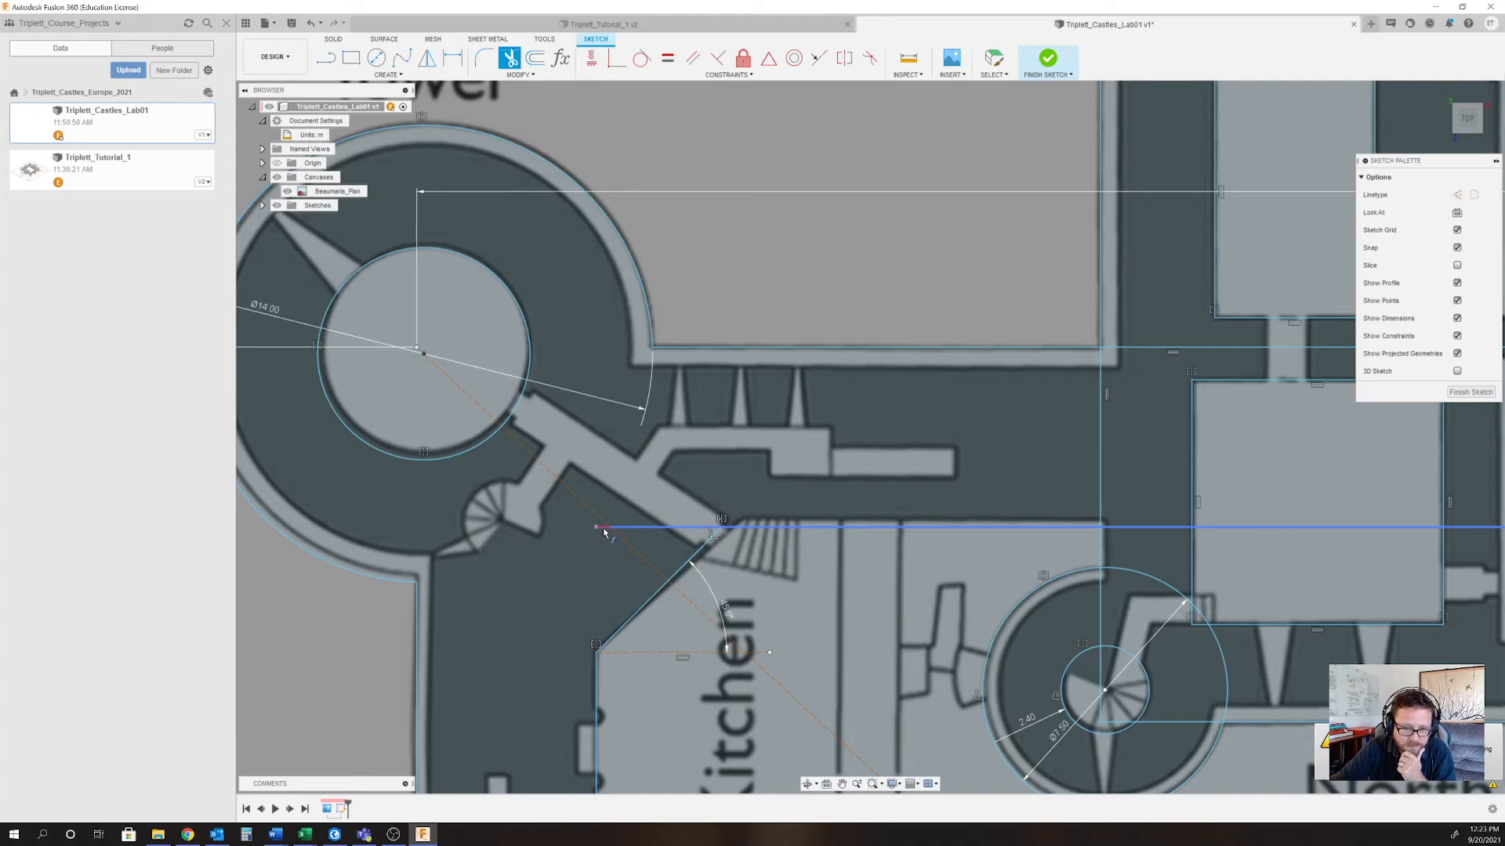
left_click(648, 527)
Trim the North Gatehouse's west side line within the curtain wall, and the curtain wall's inner line up to the west square chamber.
scroll(574, 491, "down", 3)
scroll(573, 490, "down", 3)
scroll(854, 394, "up", 3)
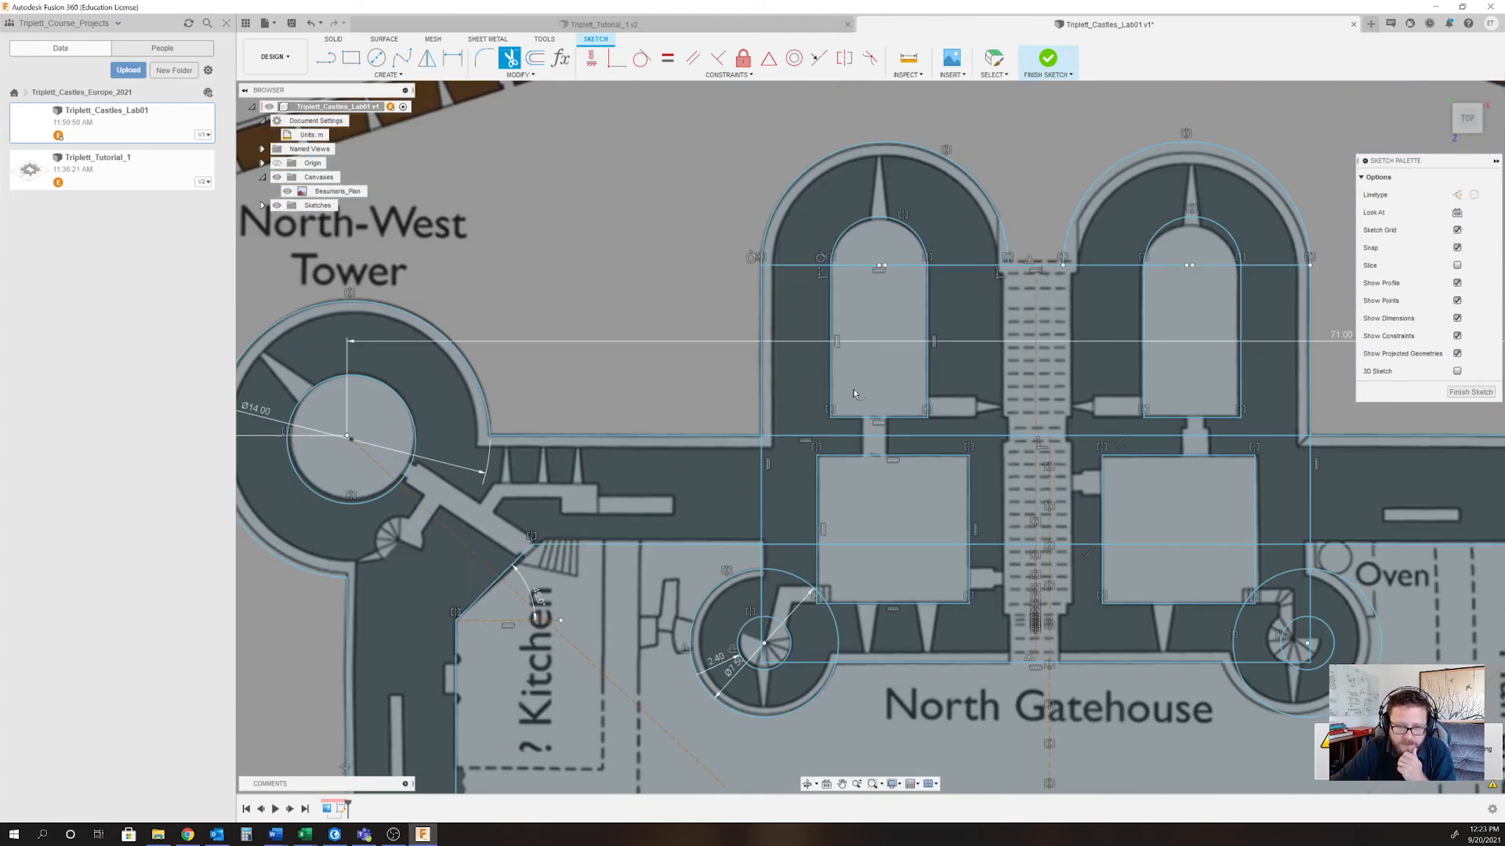
left_click(763, 499)
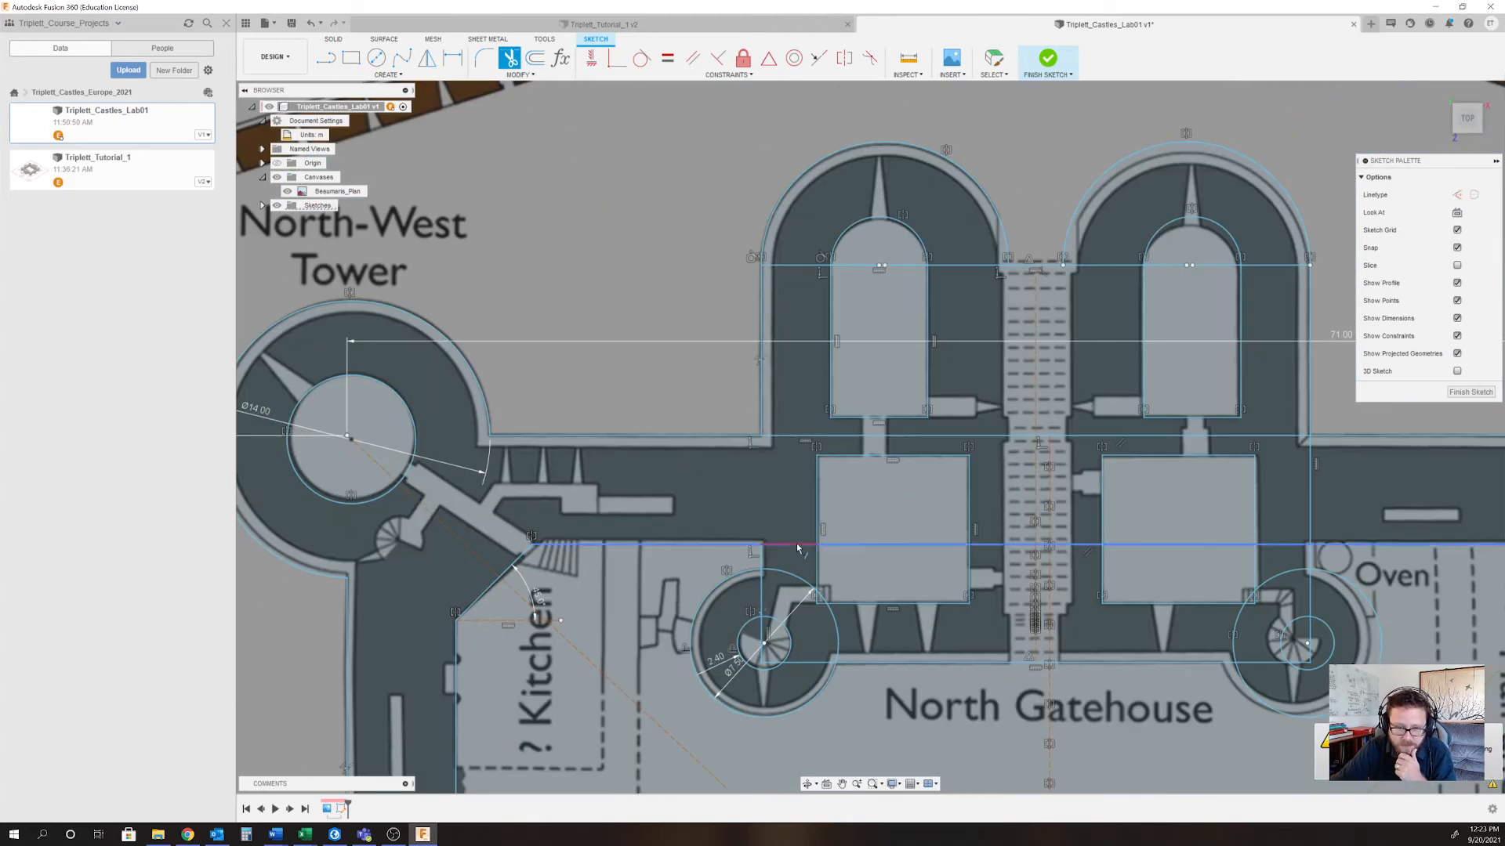
left_click(796, 543)
Trim the North Gatehouse's west stair turret circle inside the gatehouse walls, including the short arc in the square chamber's corner.
scroll(800, 583, "up", 3)
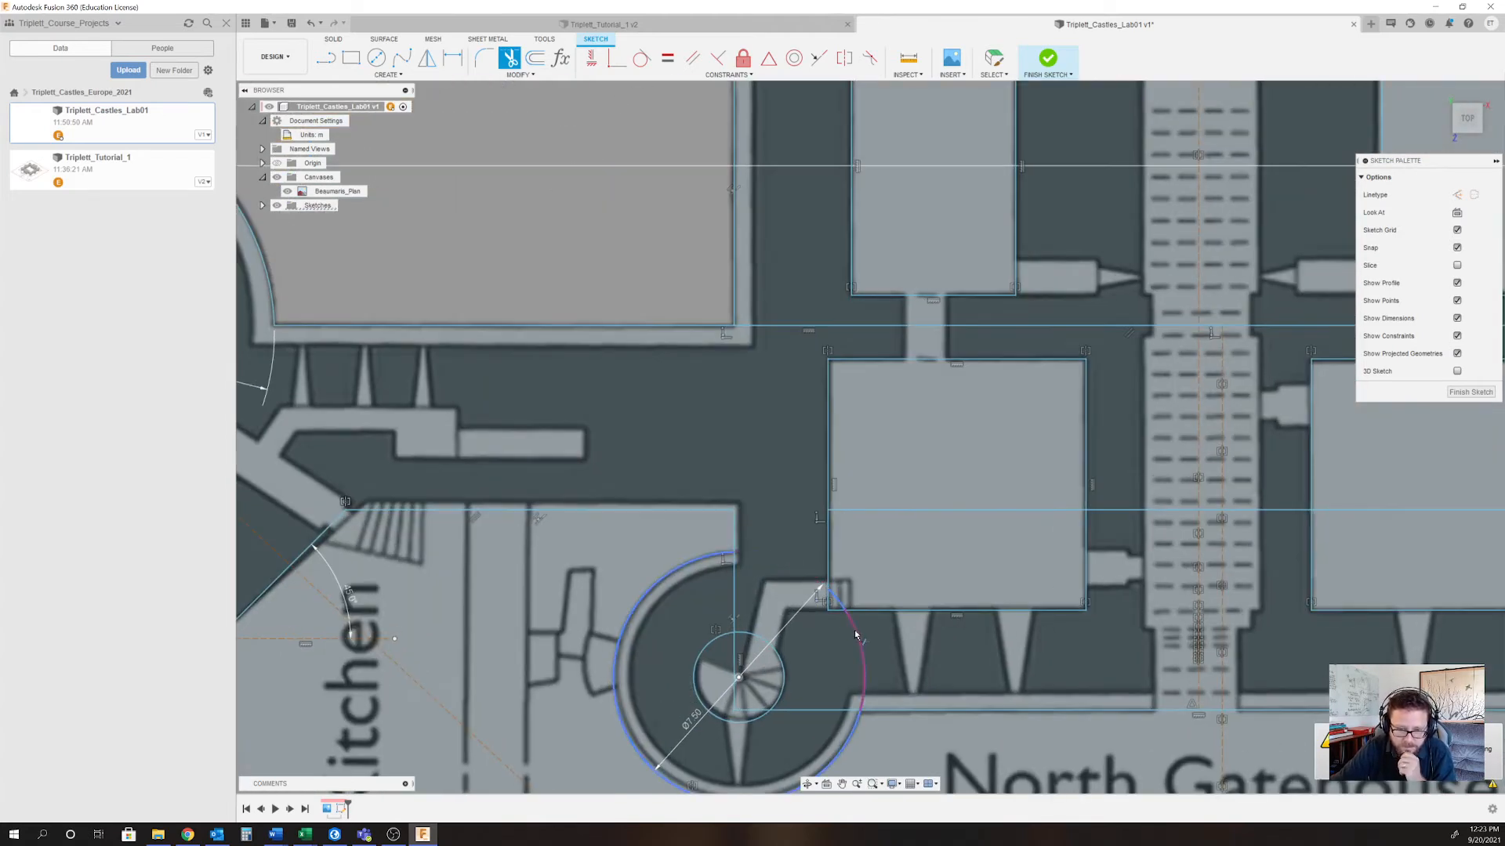
scroll(826, 584, "up", 3)
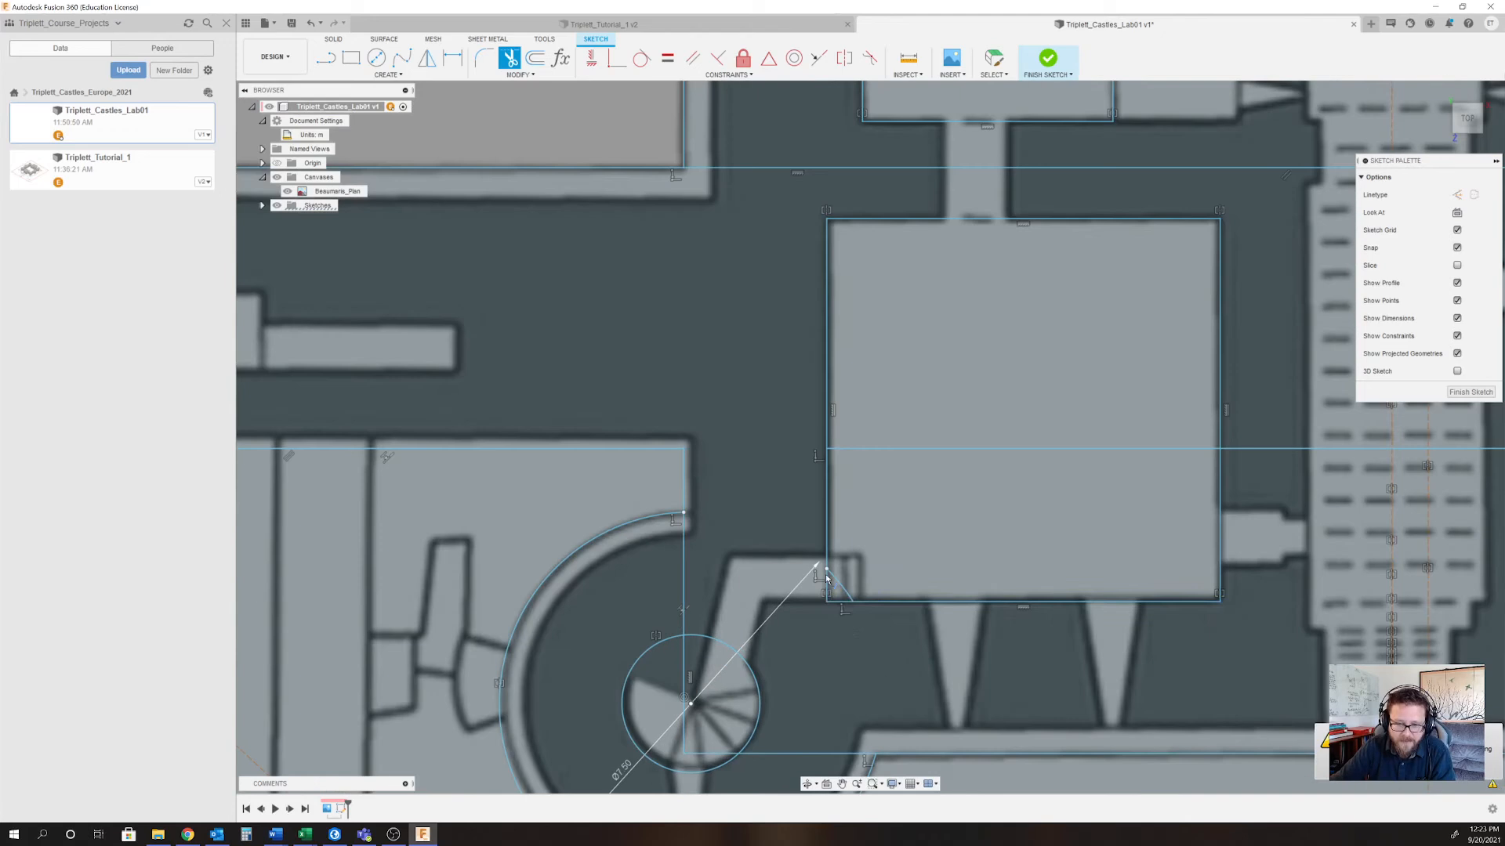
scroll(823, 613, "down", 5)
scroll(846, 595, "up", 5)
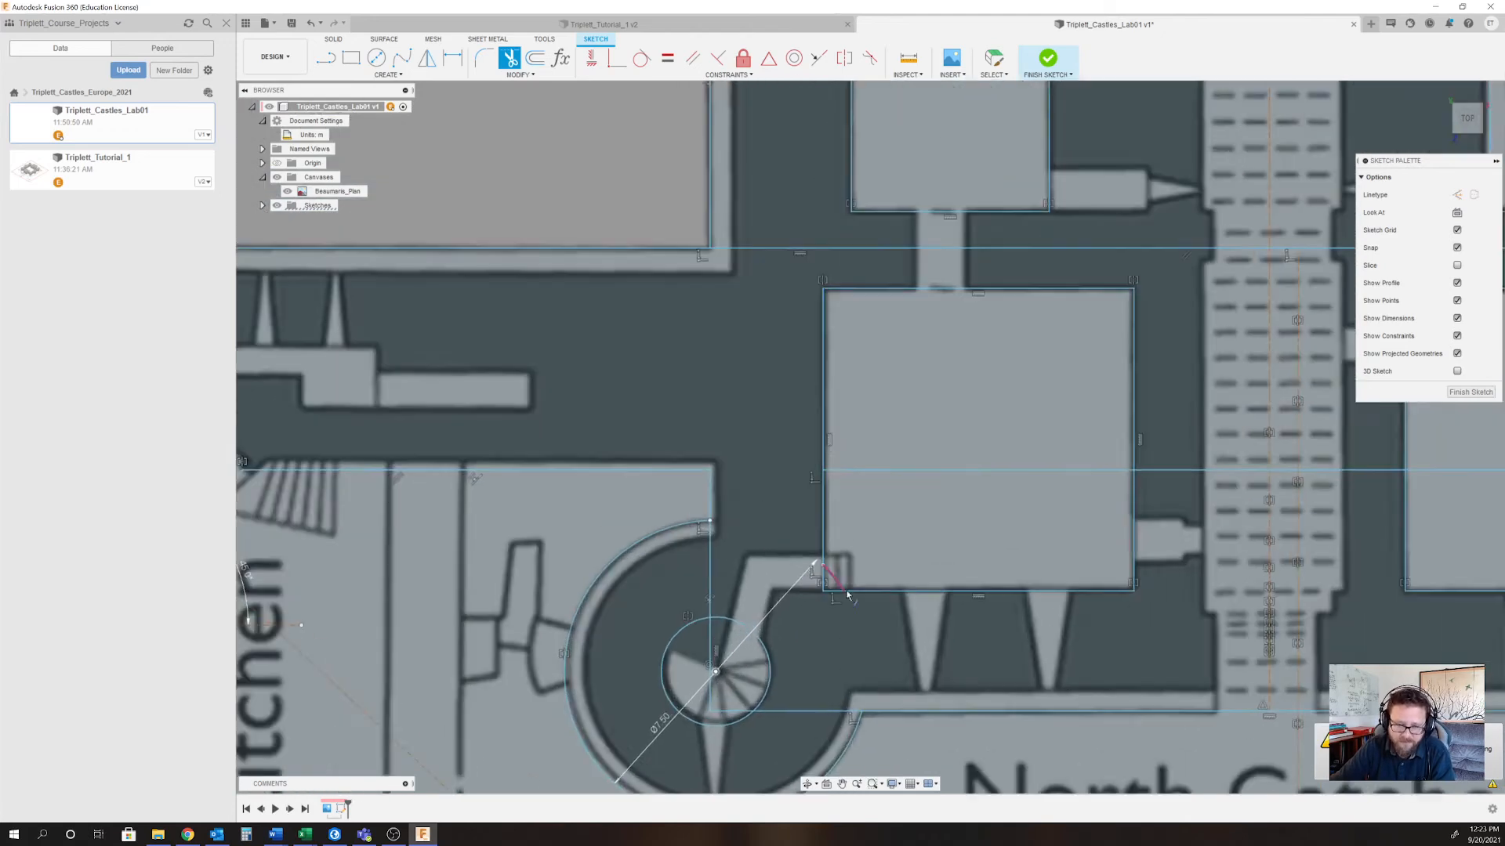
scroll(831, 593, "down", 5)
scroll(830, 583, "up", 6)
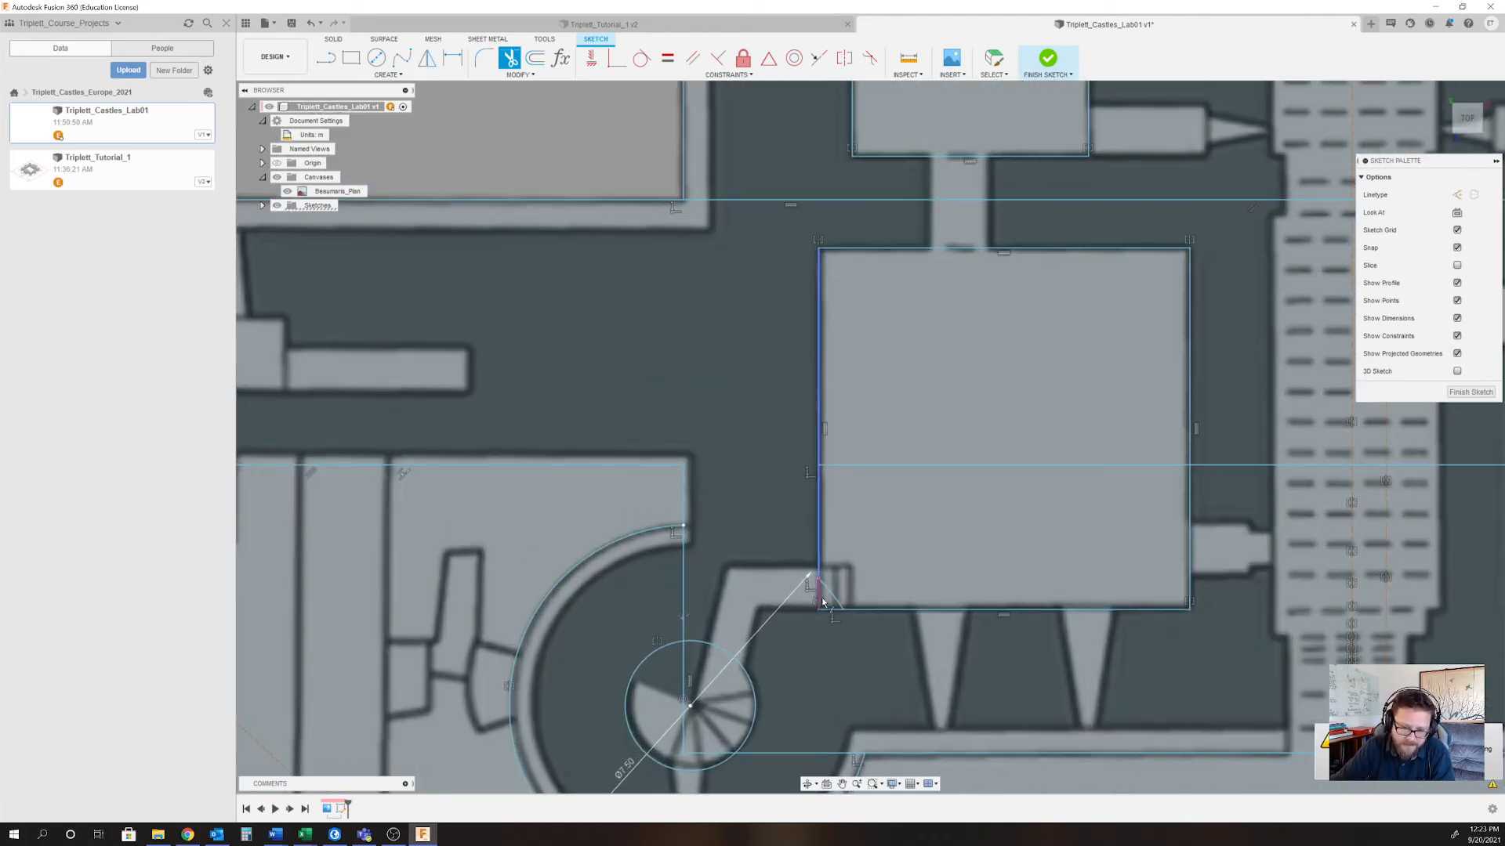
left_click(832, 595)
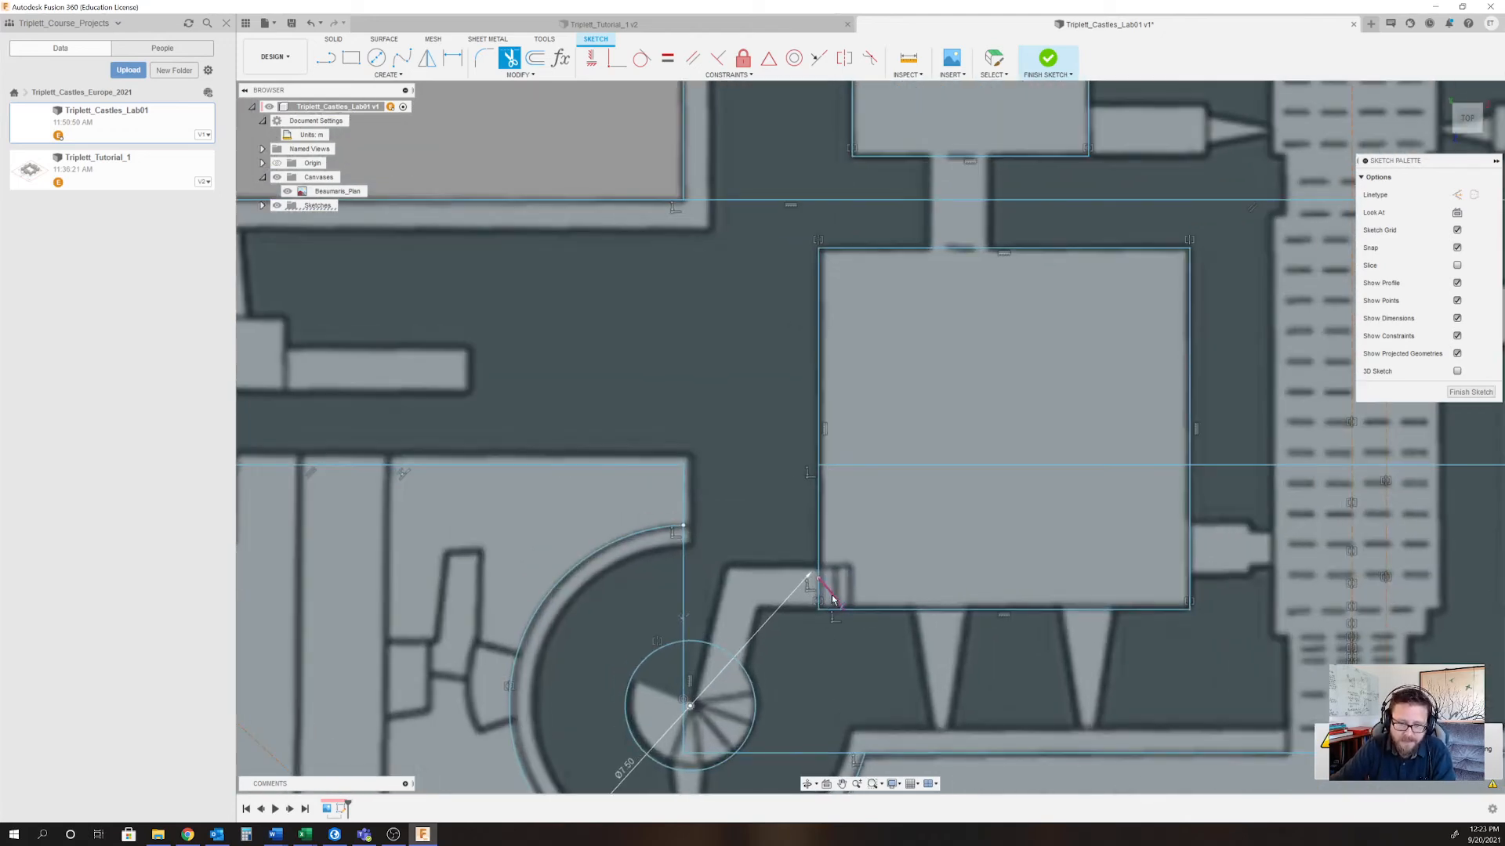
Trim the courtyard wall line and the vertical side line running inside the North Gatehouse's west stair turret.
scroll(832, 594, "down", 5)
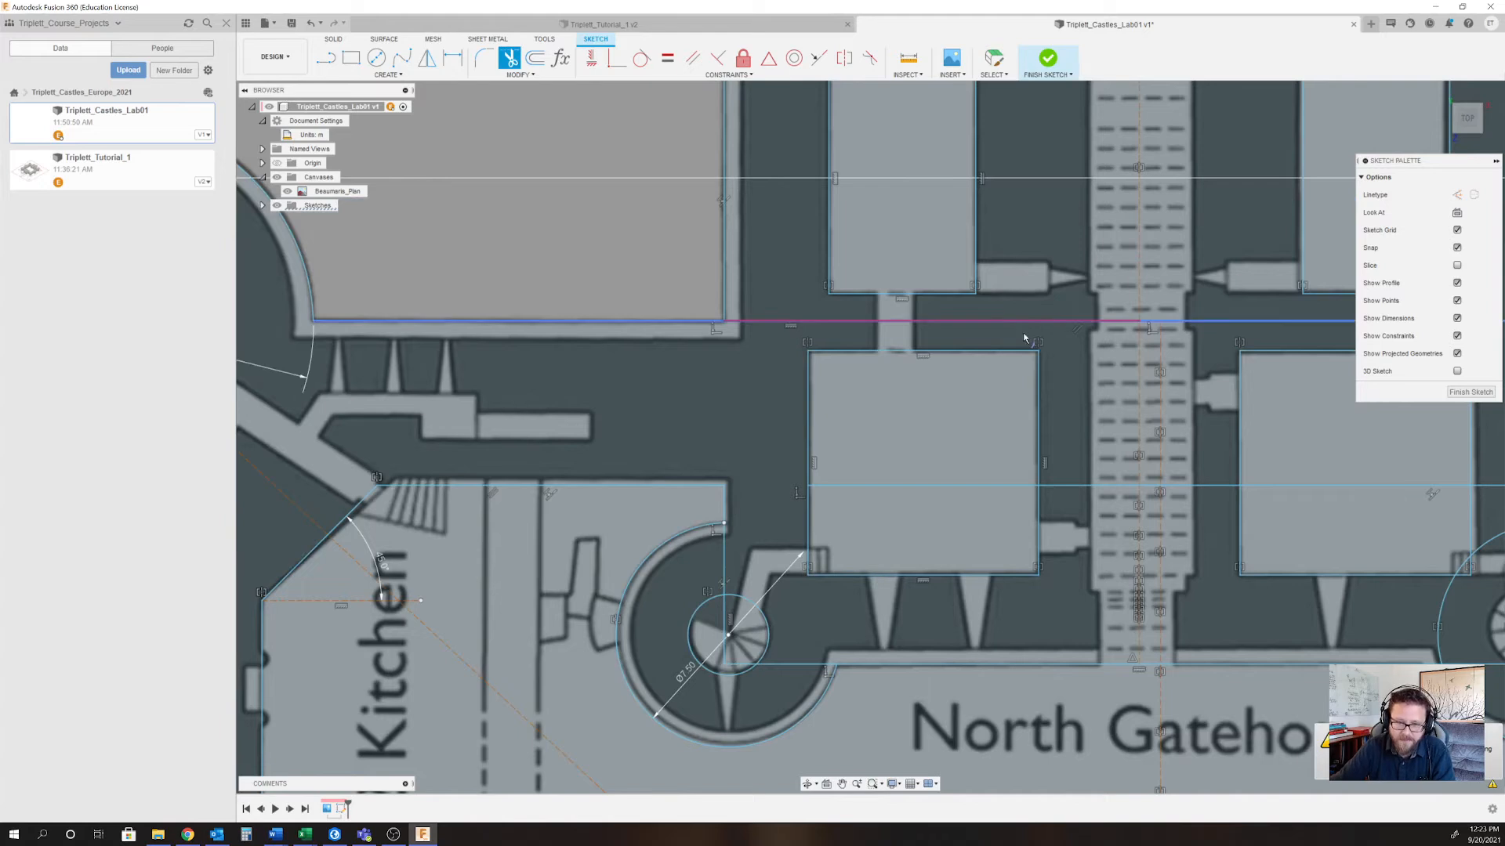
scroll(812, 655, "up", 4)
scroll(803, 670, "up", 1)
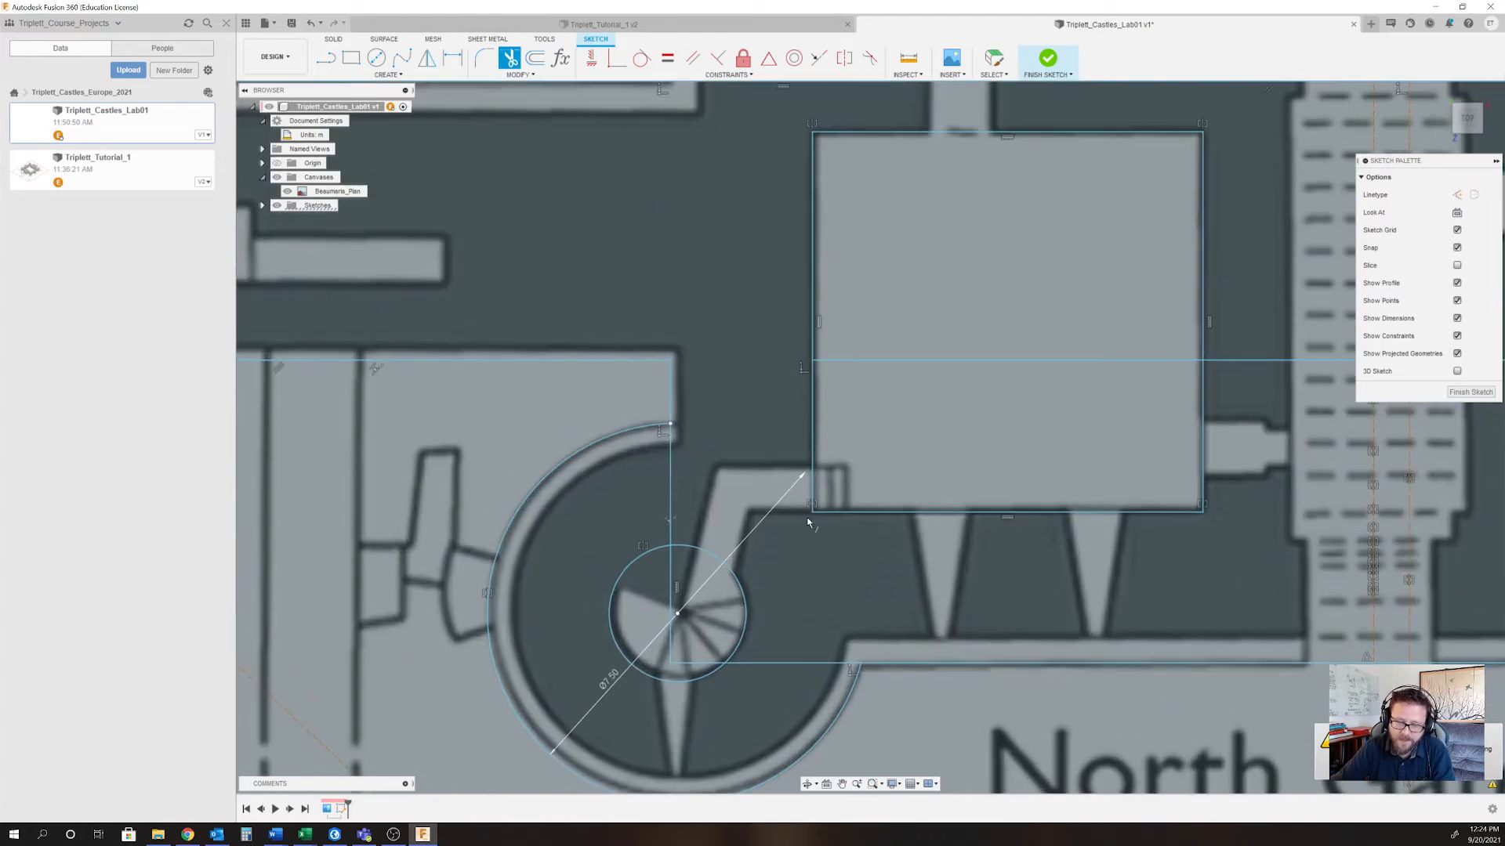
scroll(721, 570, "down", 2)
scroll(803, 639, "up", 3)
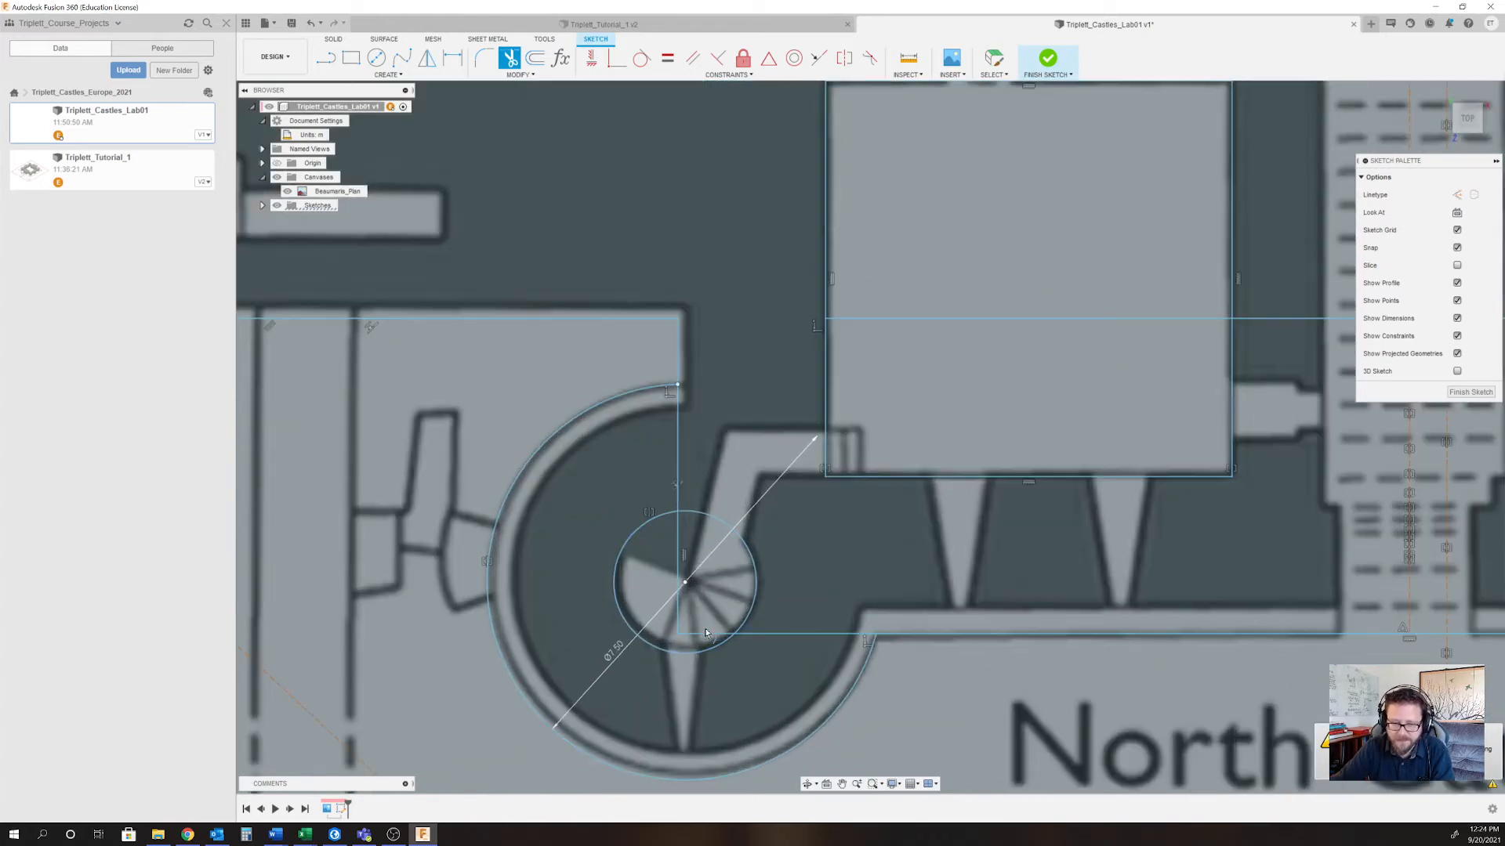
left_click(809, 636)
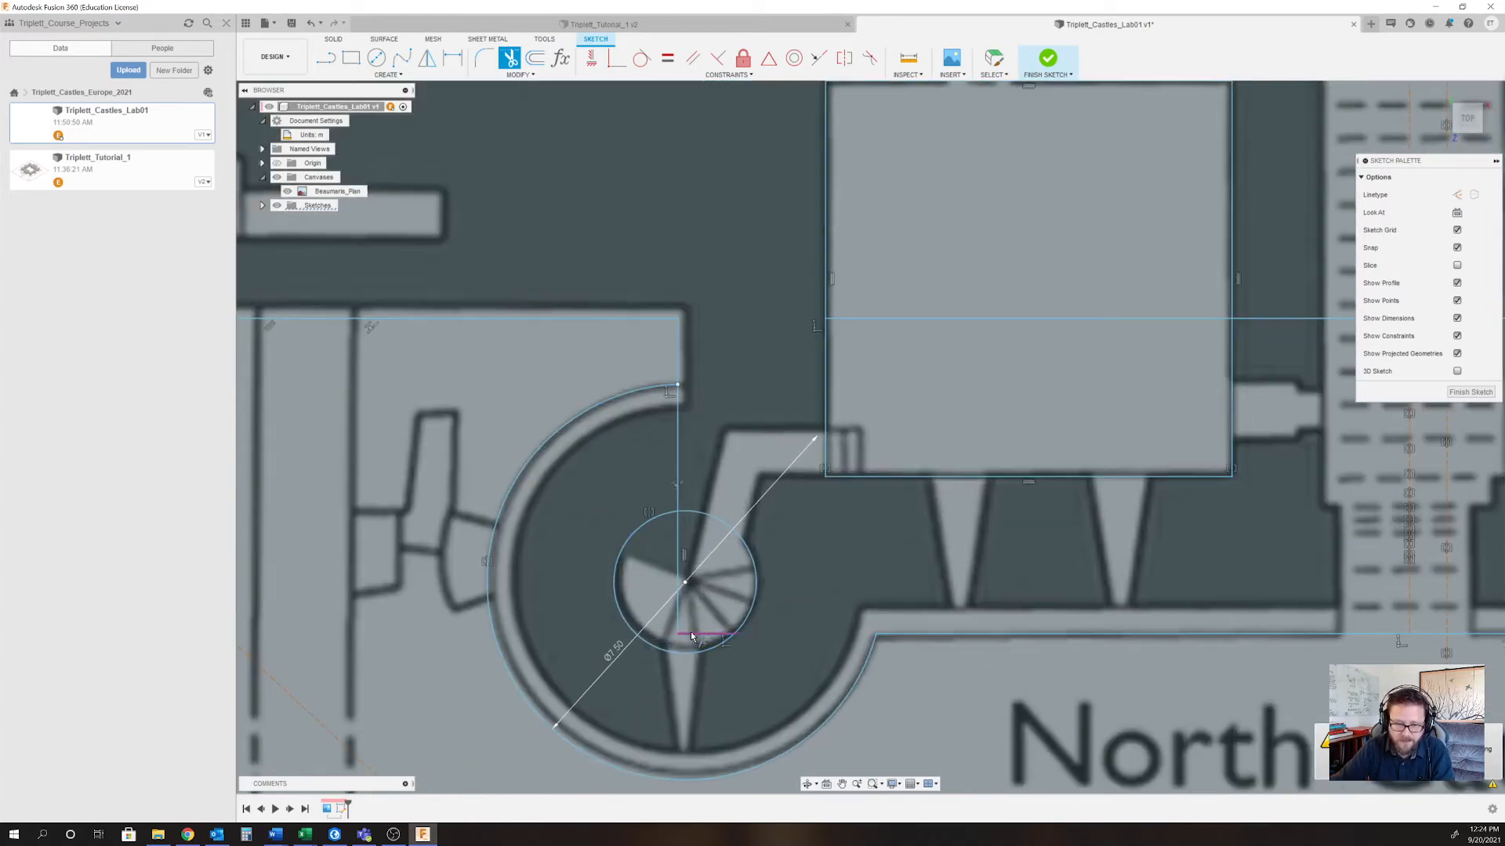
left_click(677, 553)
left_click(678, 445)
Trim the horizontal line crossing both round-fronted towers and their chambers at the North Gatehouse, on either side of the entrance passage.
scroll(678, 445, "down", 3)
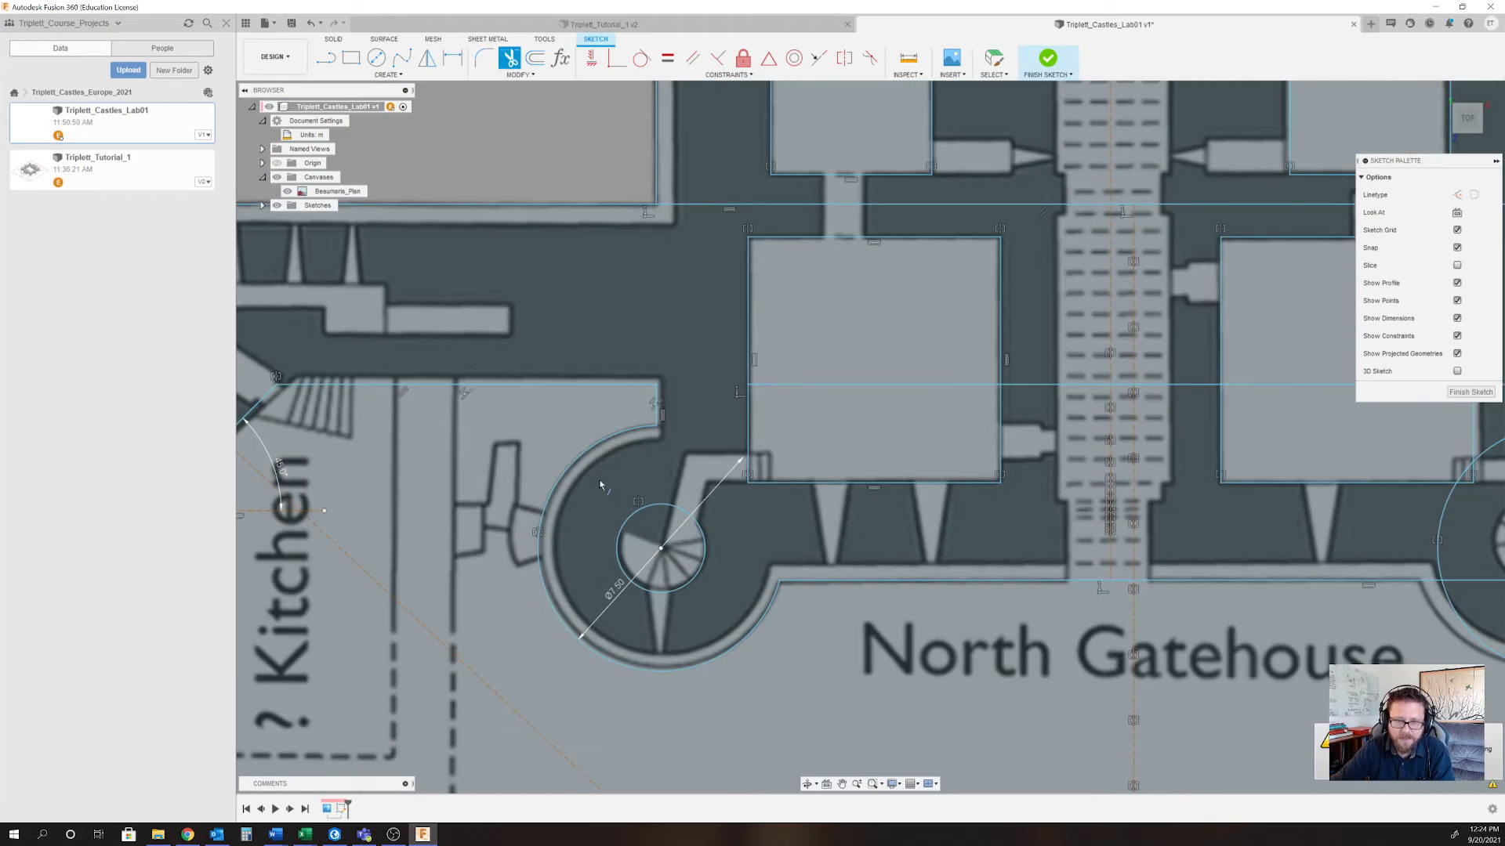
scroll(733, 517, "up", 2)
middle_click_drag(732, 517, 442, 743)
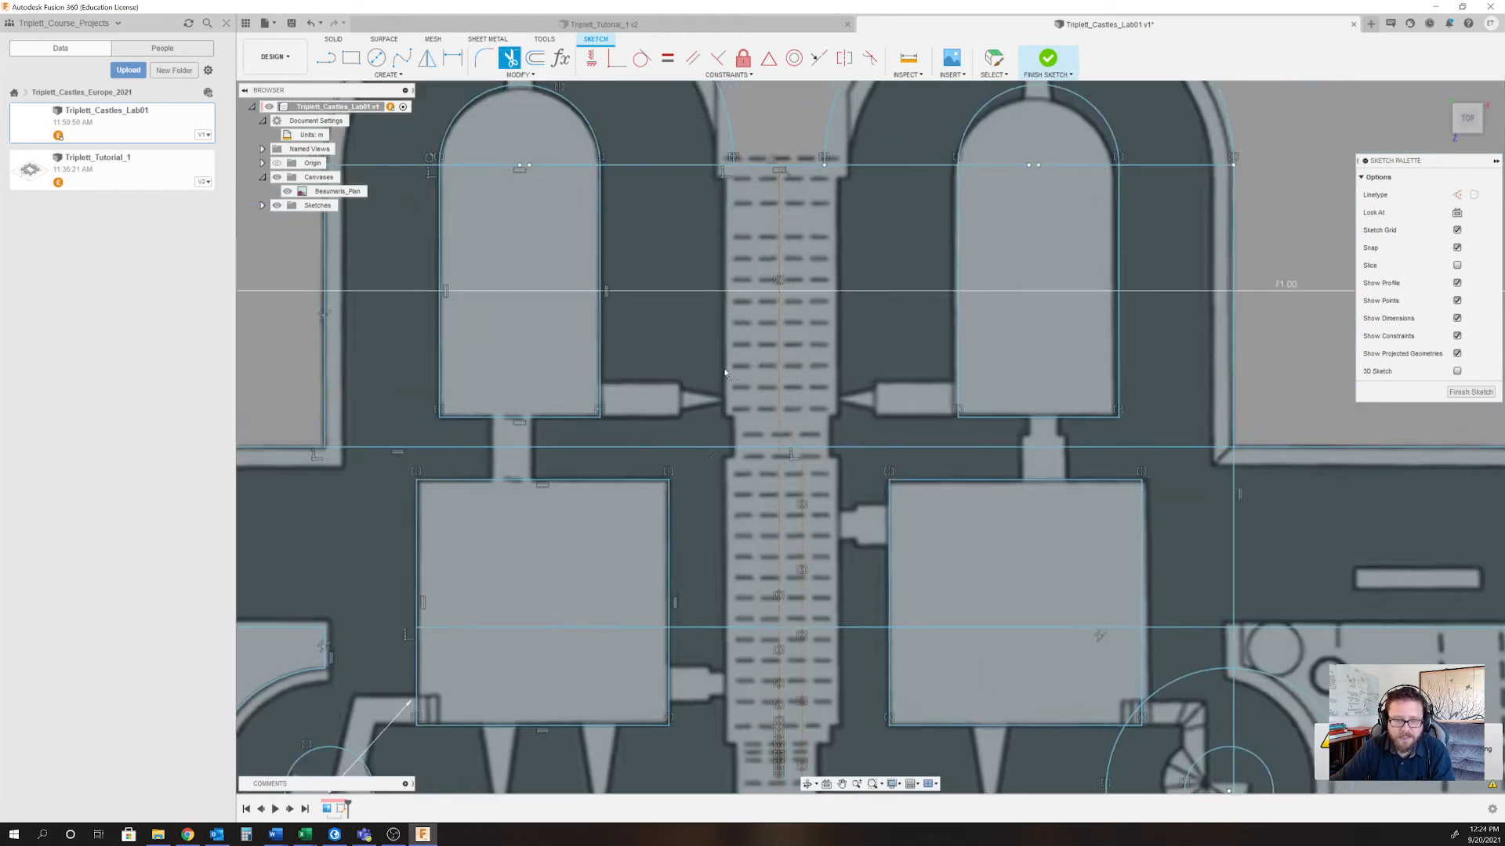
middle_click_drag(653, 228, 720, 454)
middle_click_drag(806, 475, 801, 478)
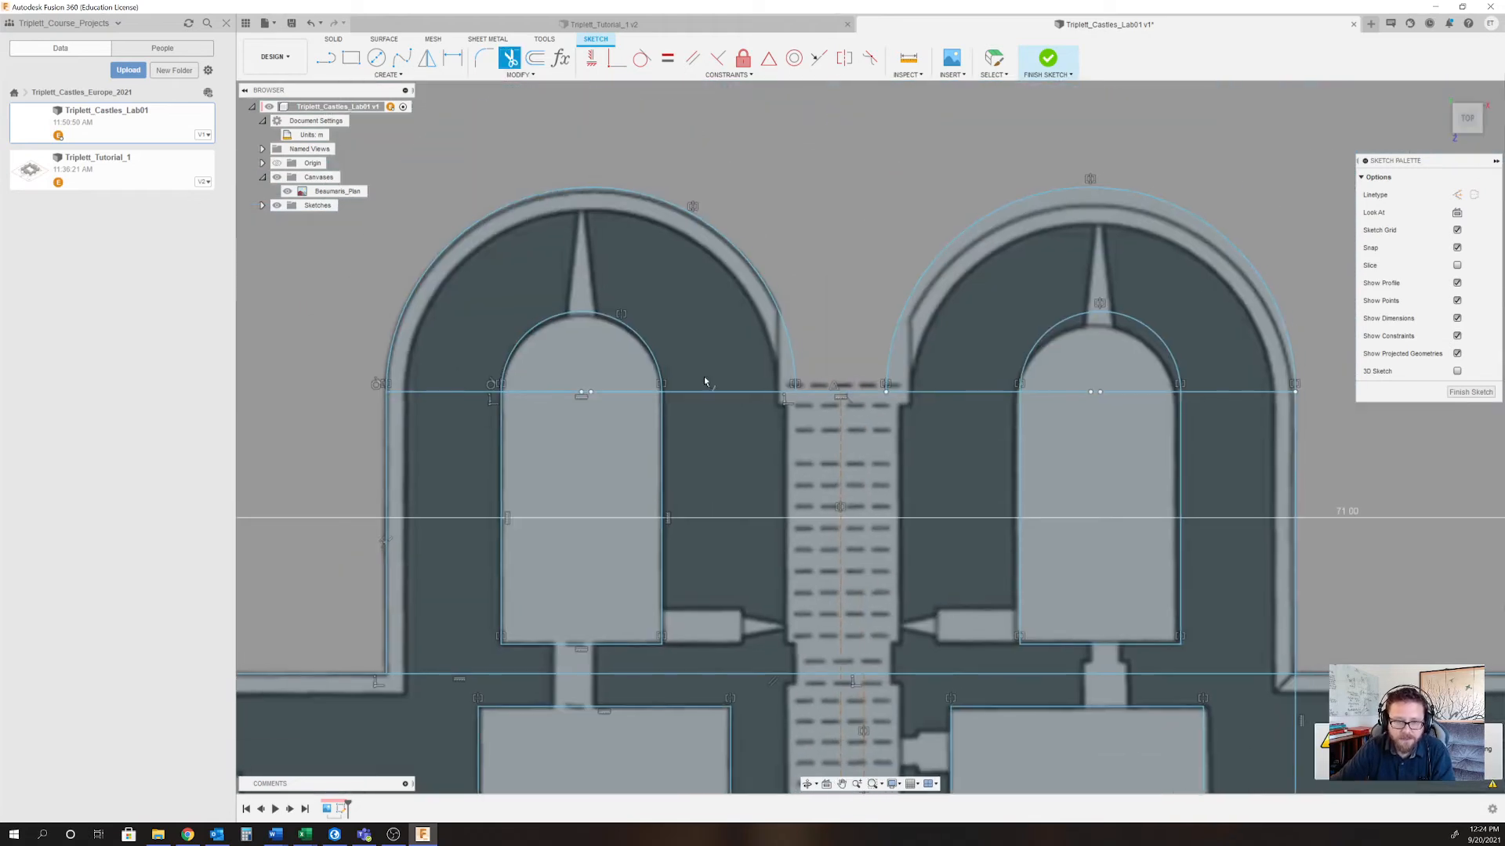
left_click(711, 392)
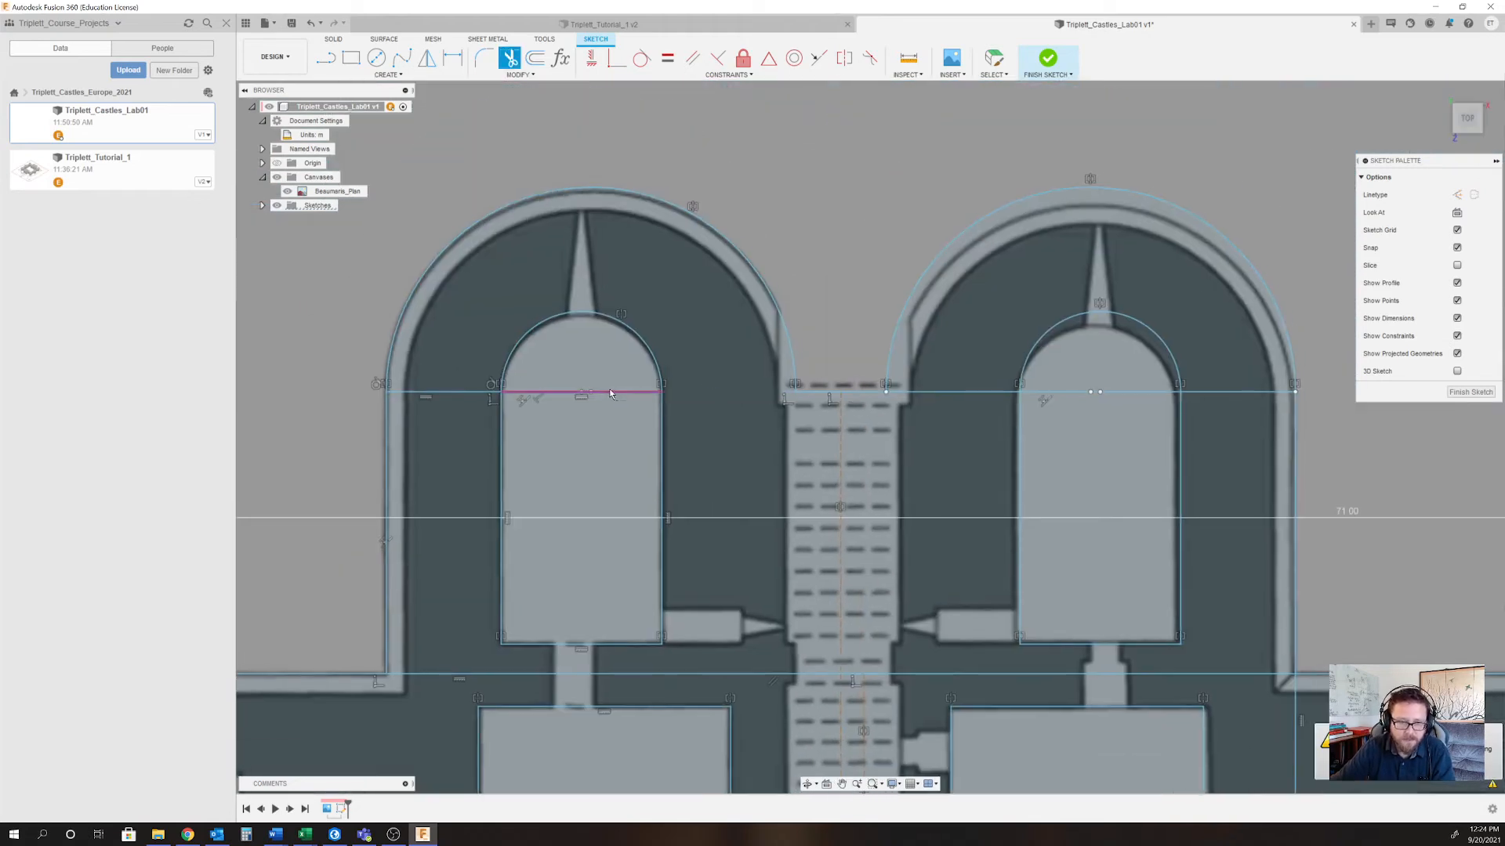
scroll(445, 405, "down", 3)
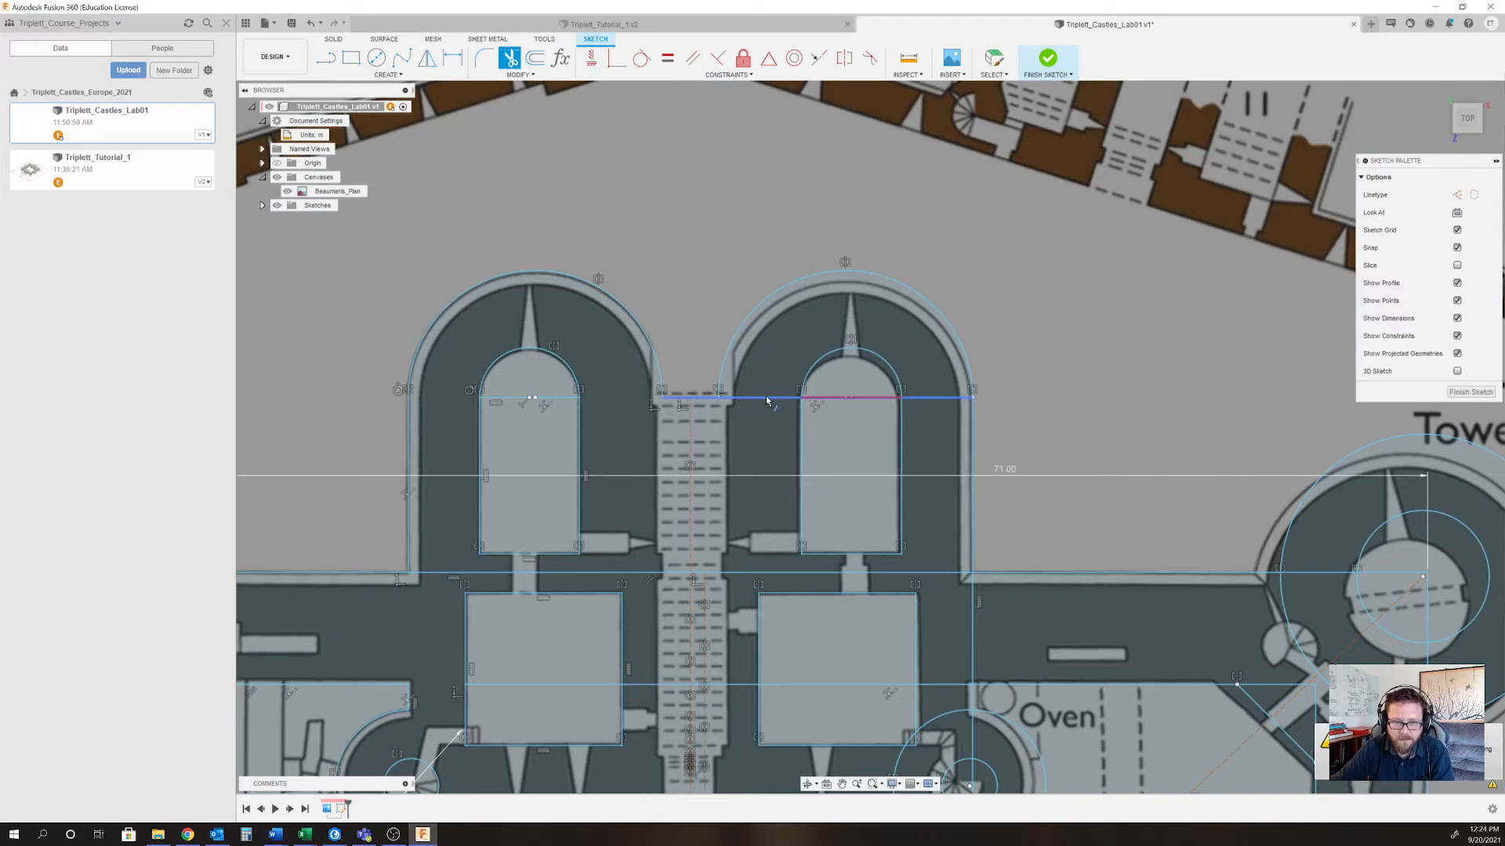
left_click(515, 398)
scroll(792, 398, "up", 2)
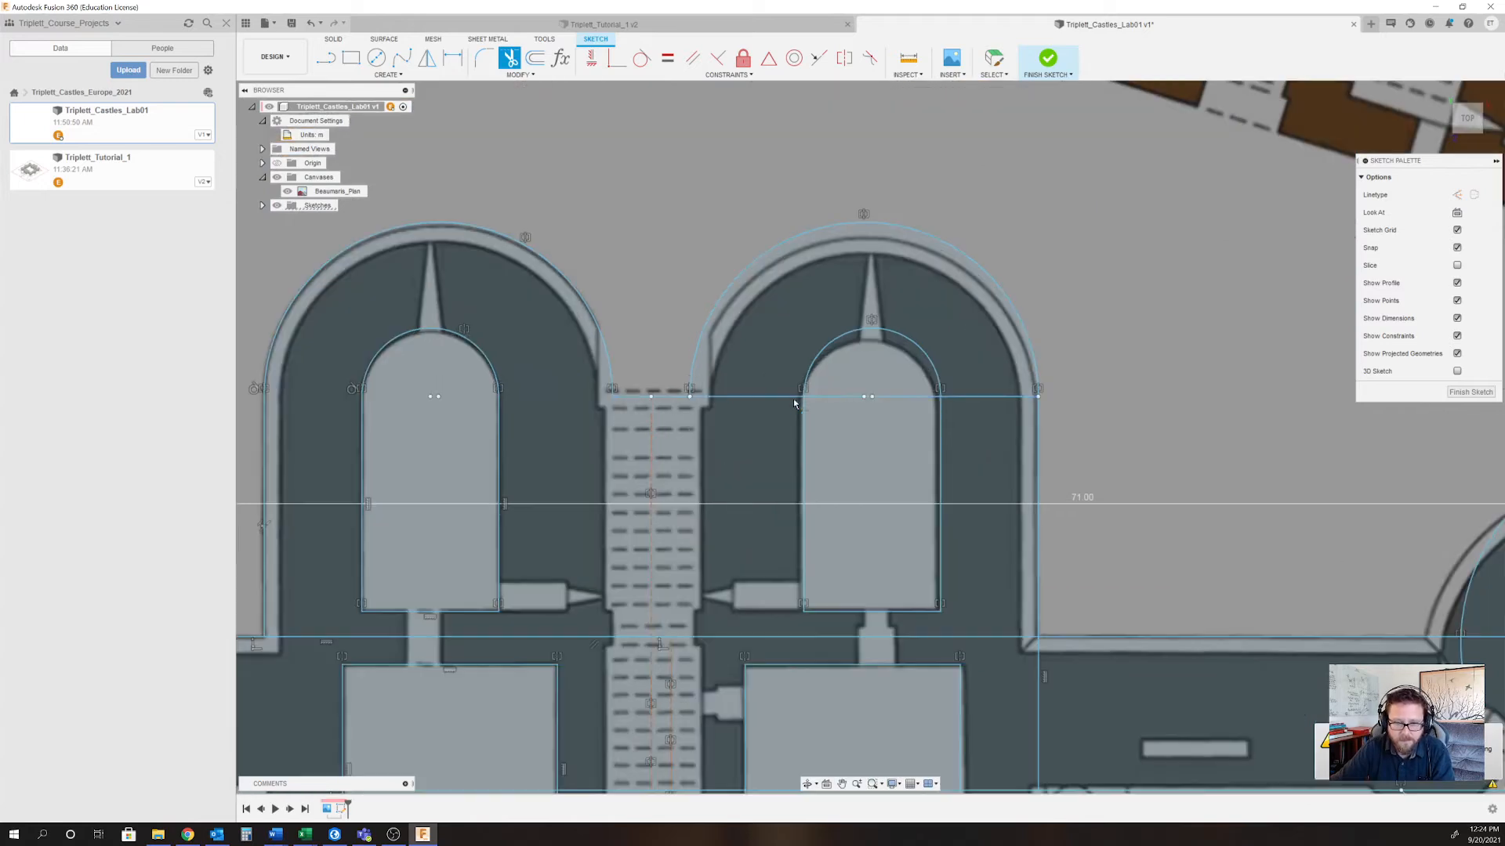
left_click(782, 400)
left_click(848, 395)
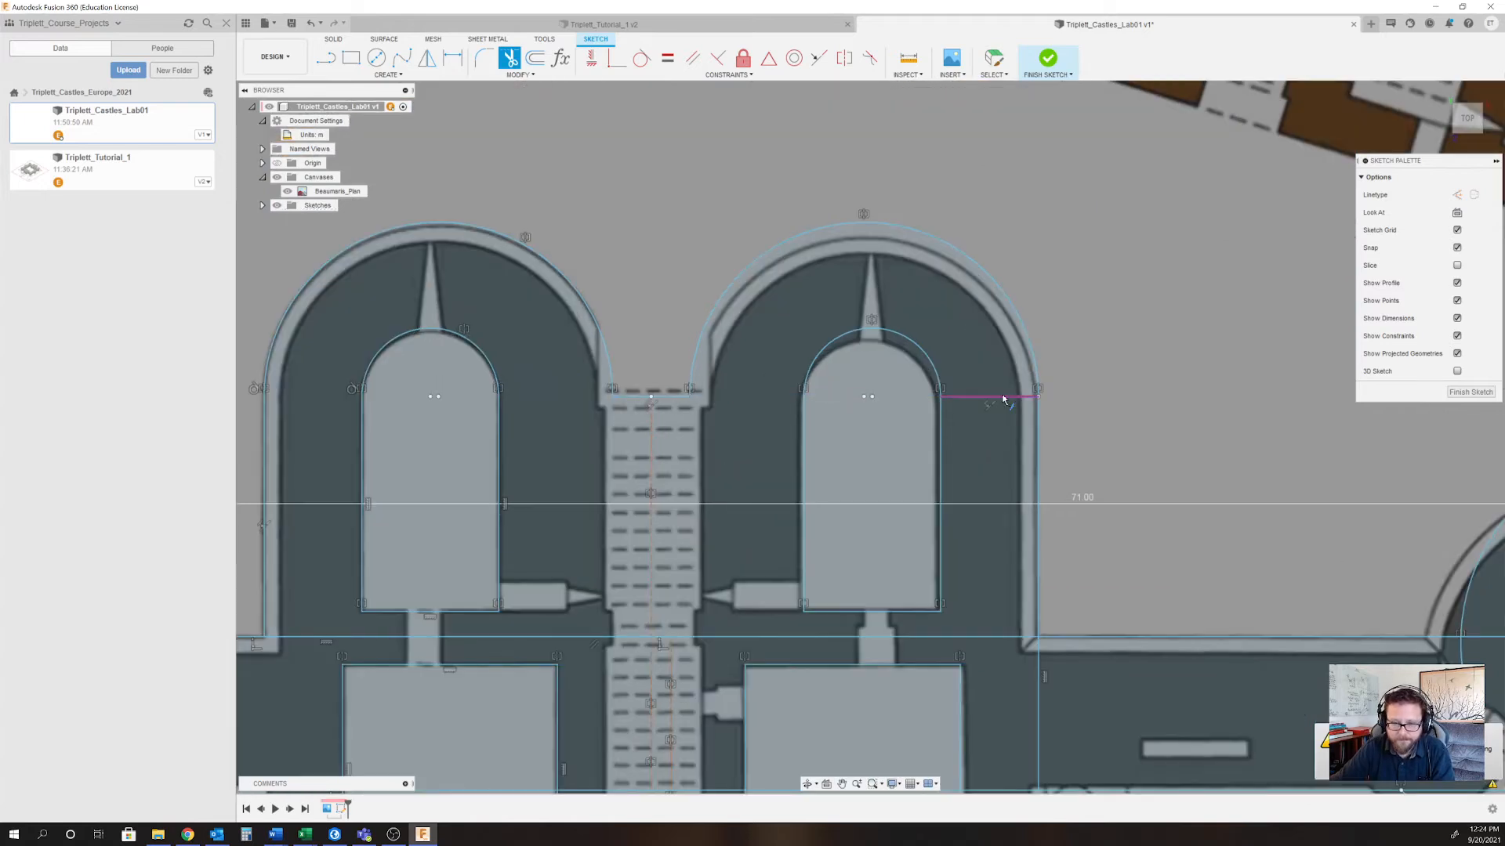
left_click(975, 396)
Trim the North Gatehouse's east side line within the curtain wall, and the curtain wall's outer line across the gatehouse.
scroll(812, 356, "down", 3)
scroll(925, 559, "up", 3)
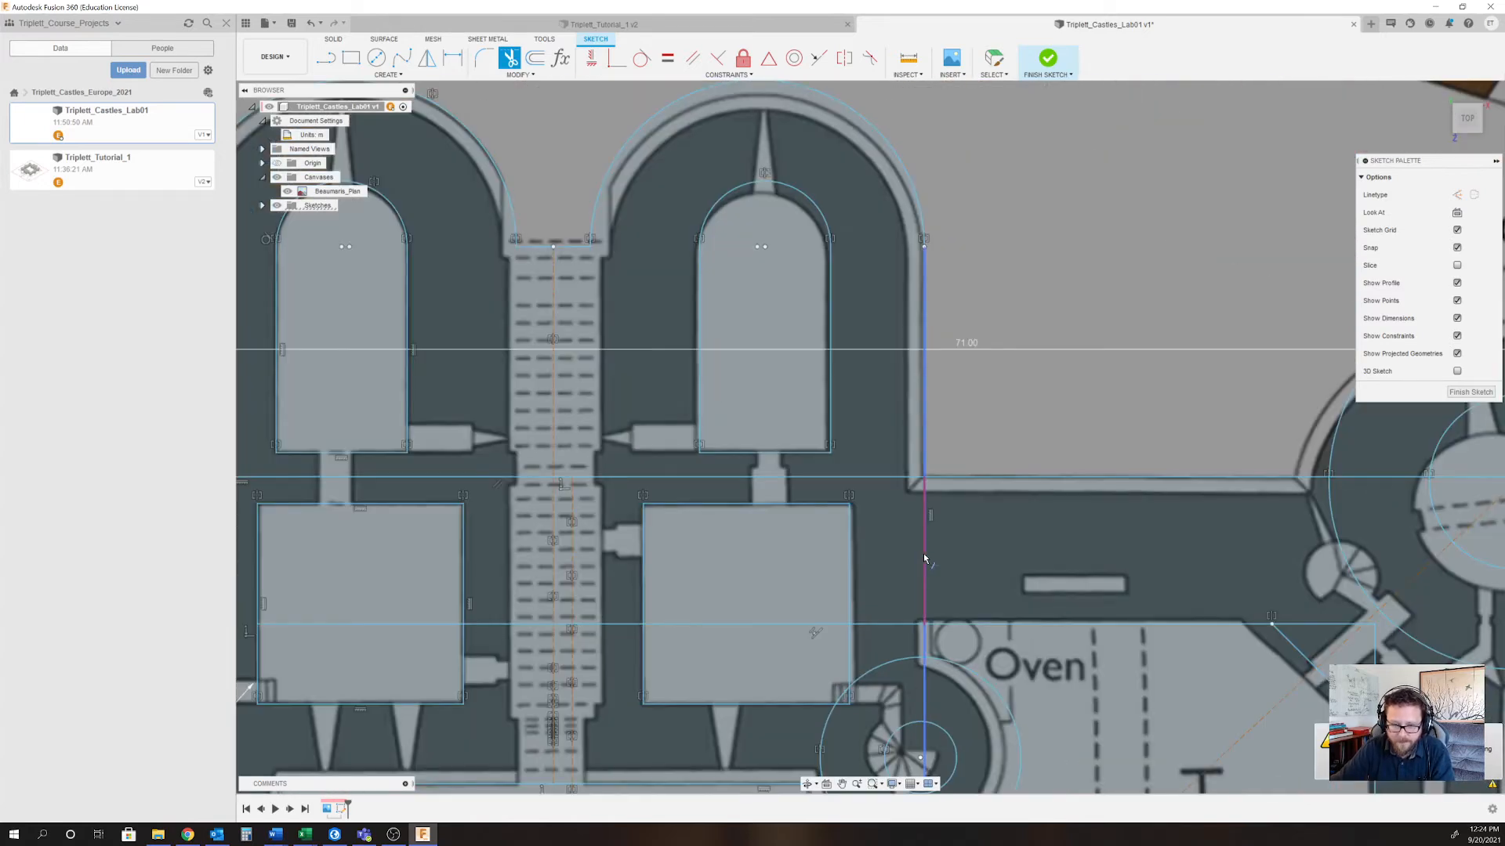
left_click(925, 559)
scroll(924, 560, "down", 3)
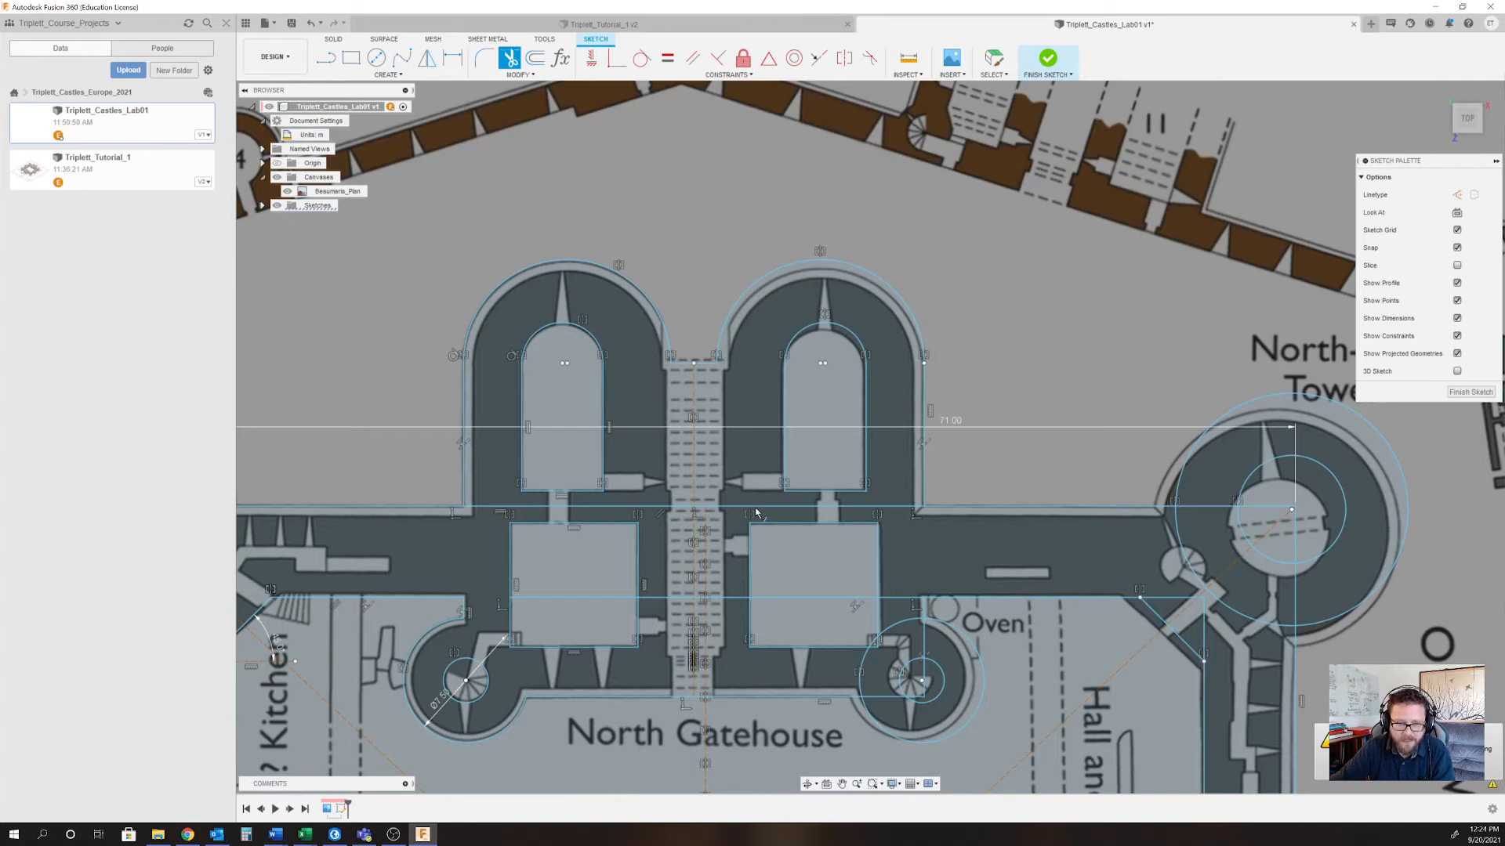
left_click(667, 505)
left_click(725, 506)
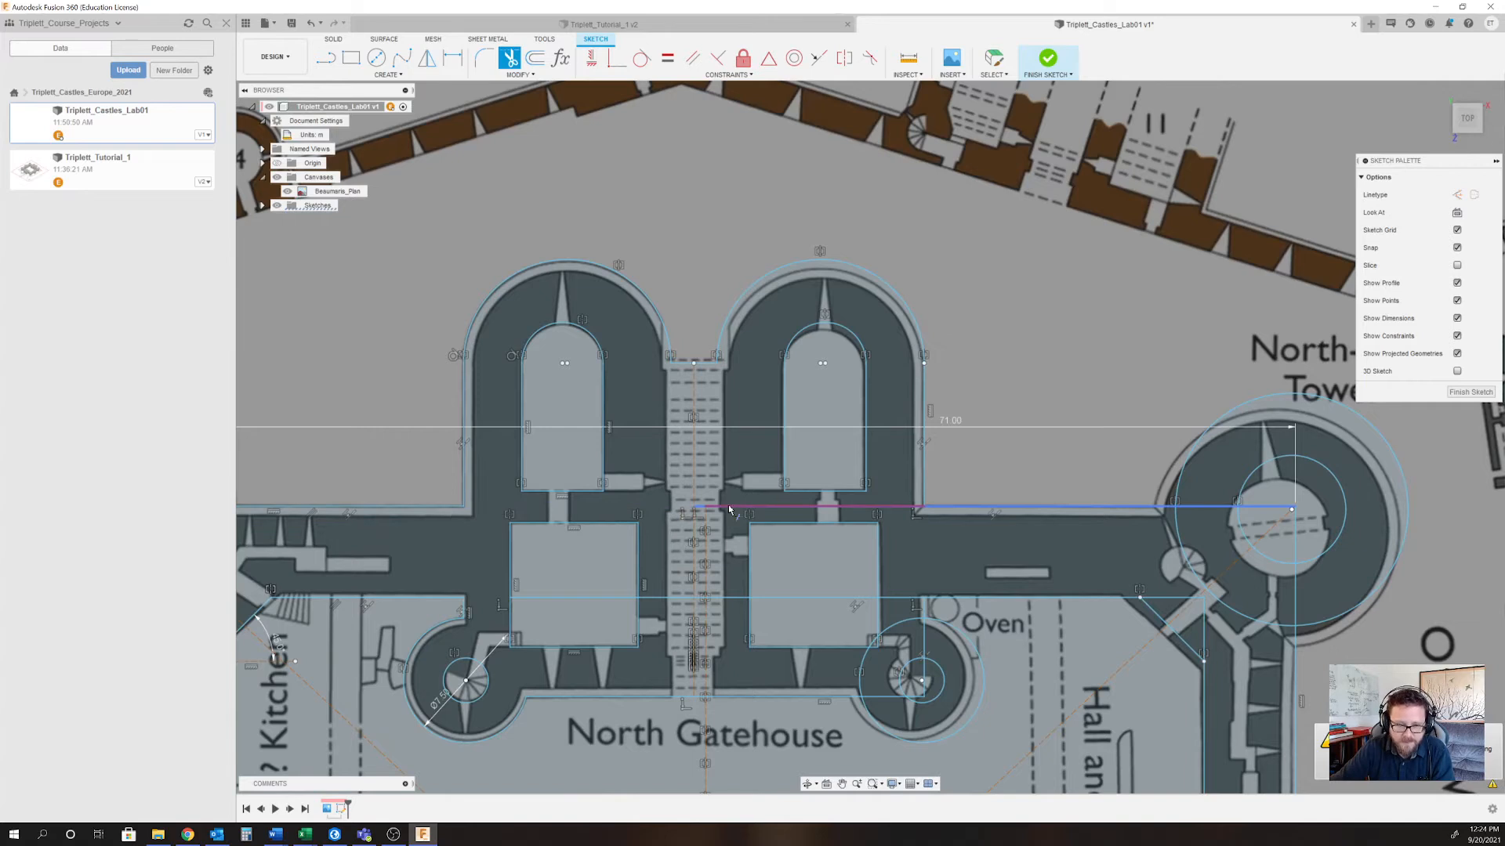
Trim the curtain wall's inner line across the North Gatehouse's entrance passage and west square chamber.
scroll(703, 523, "up", 3)
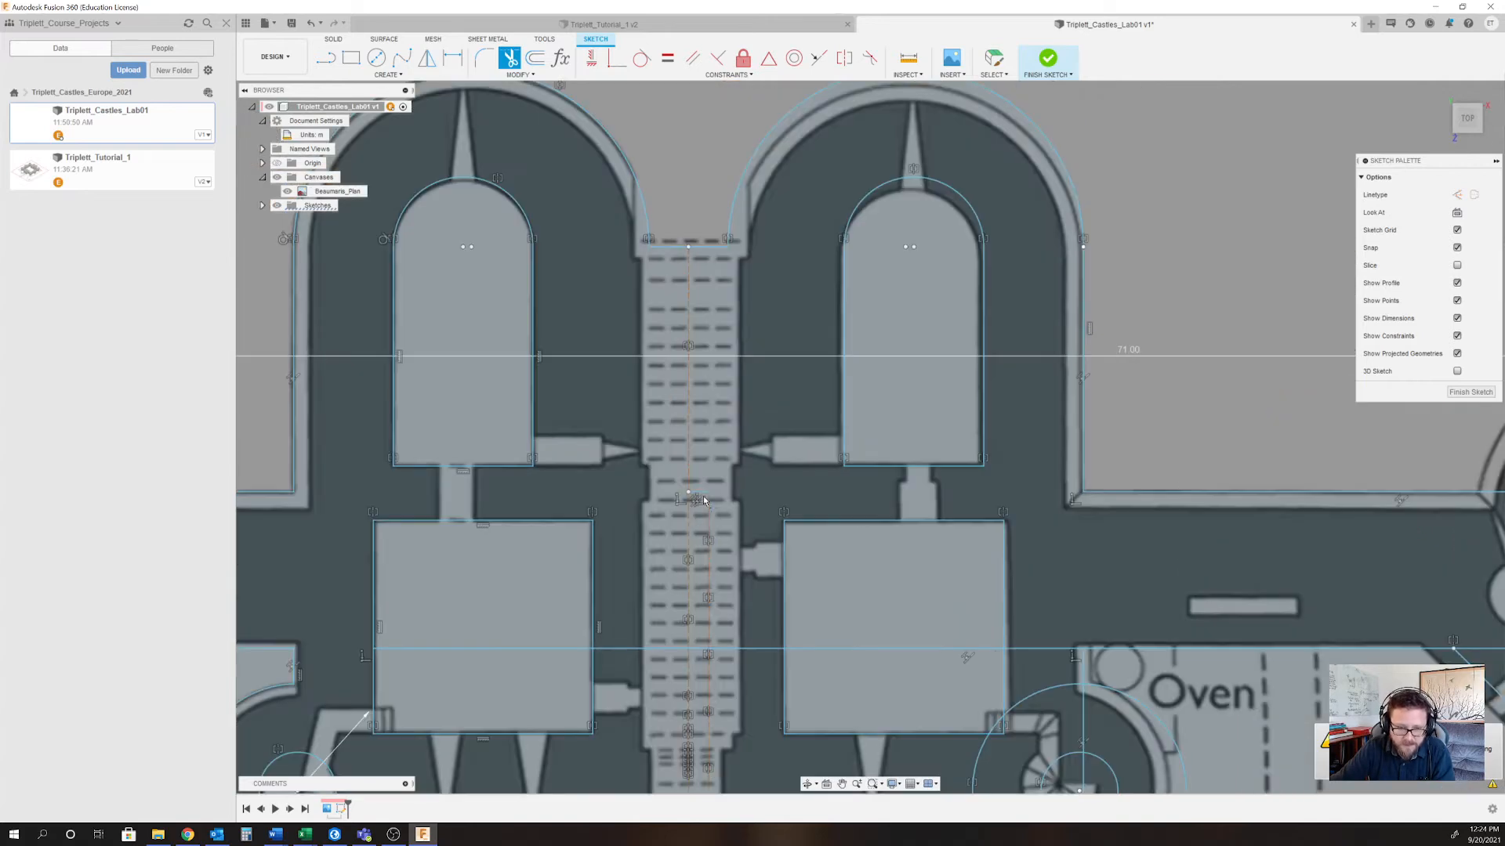
left_click(744, 649)
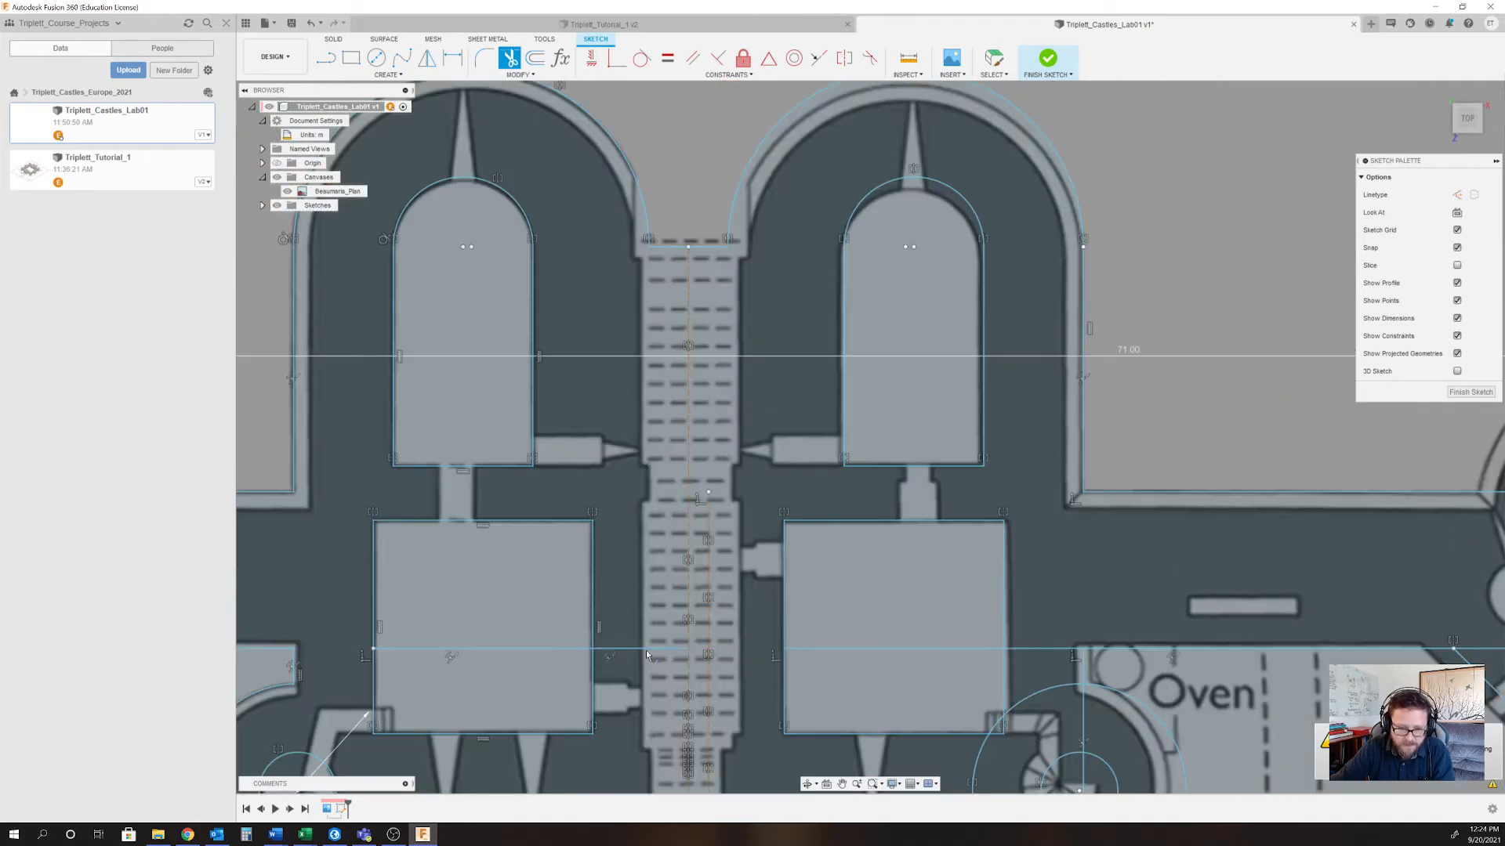
left_click(558, 650)
Trim the courtyard wall line and vertical side line inside the North Gatehouse's east stair turret, and the turret circle's arc in the square chamber.
scroll(517, 549, "down", 4)
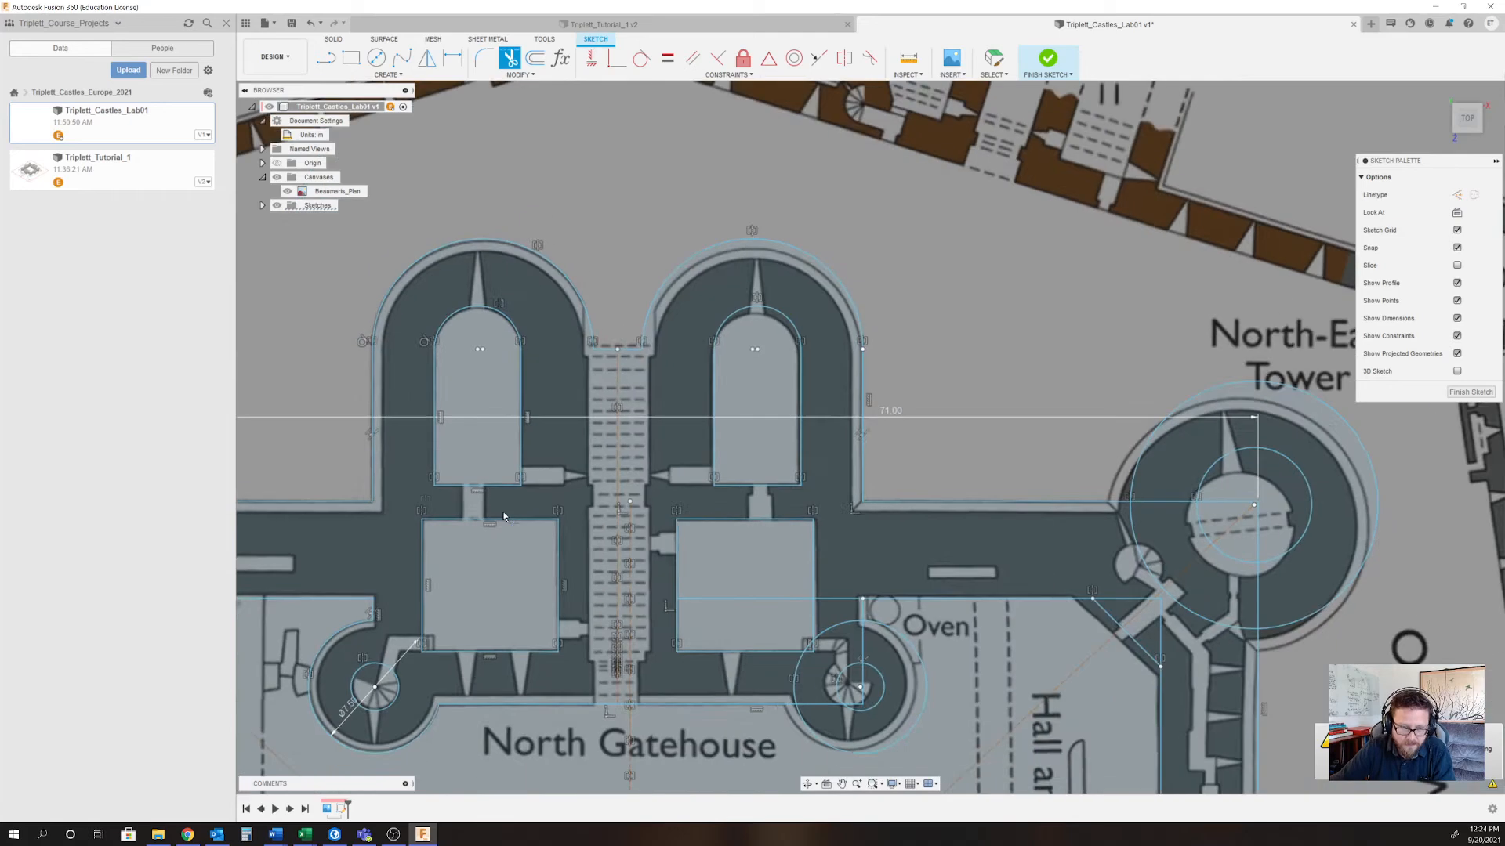
scroll(765, 582, "up", 5)
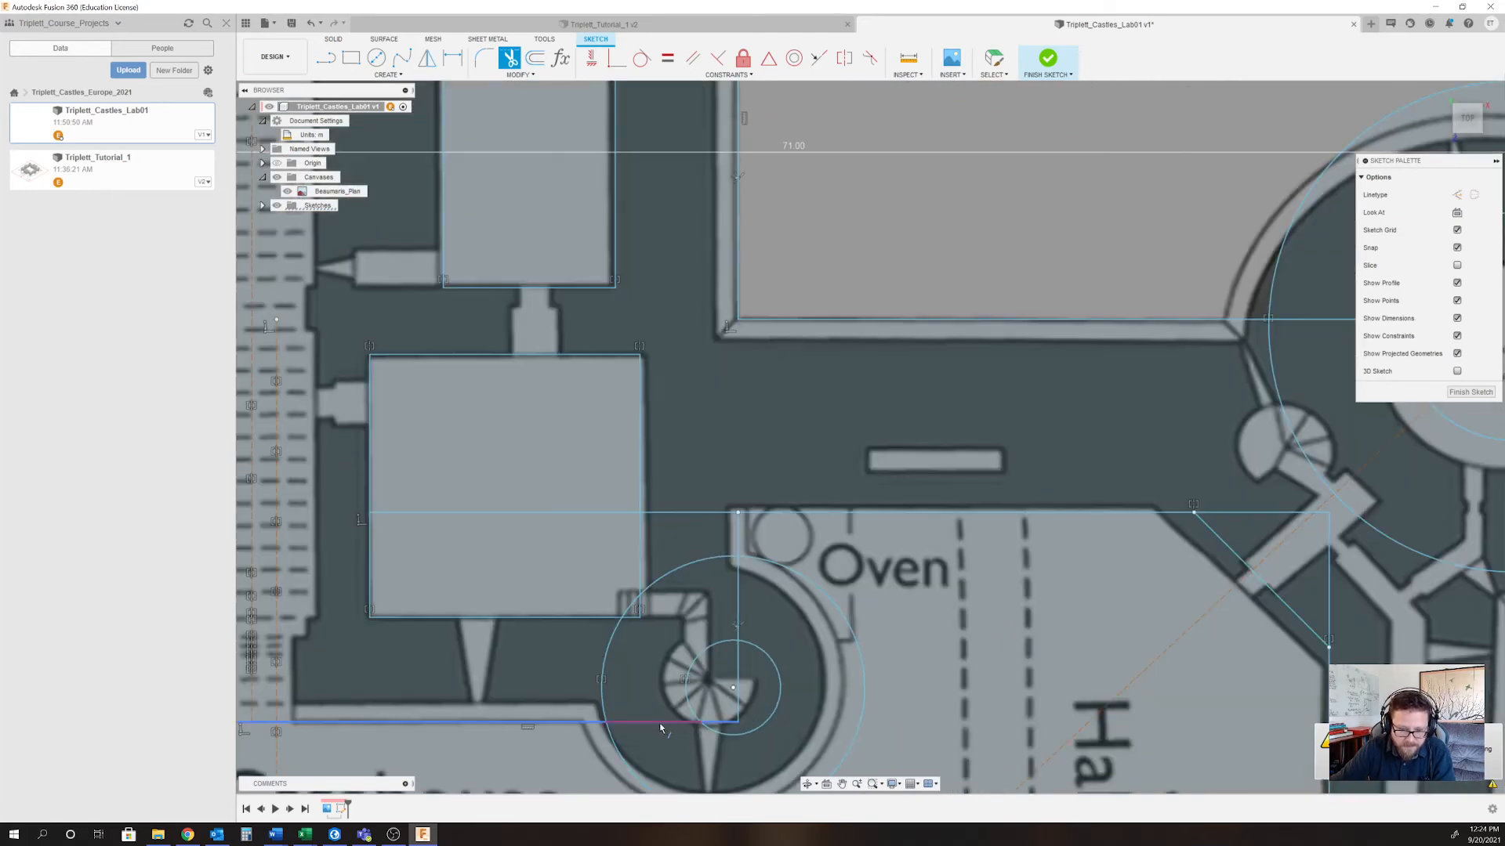
left_click(653, 725)
scroll(721, 727, "up", 3)
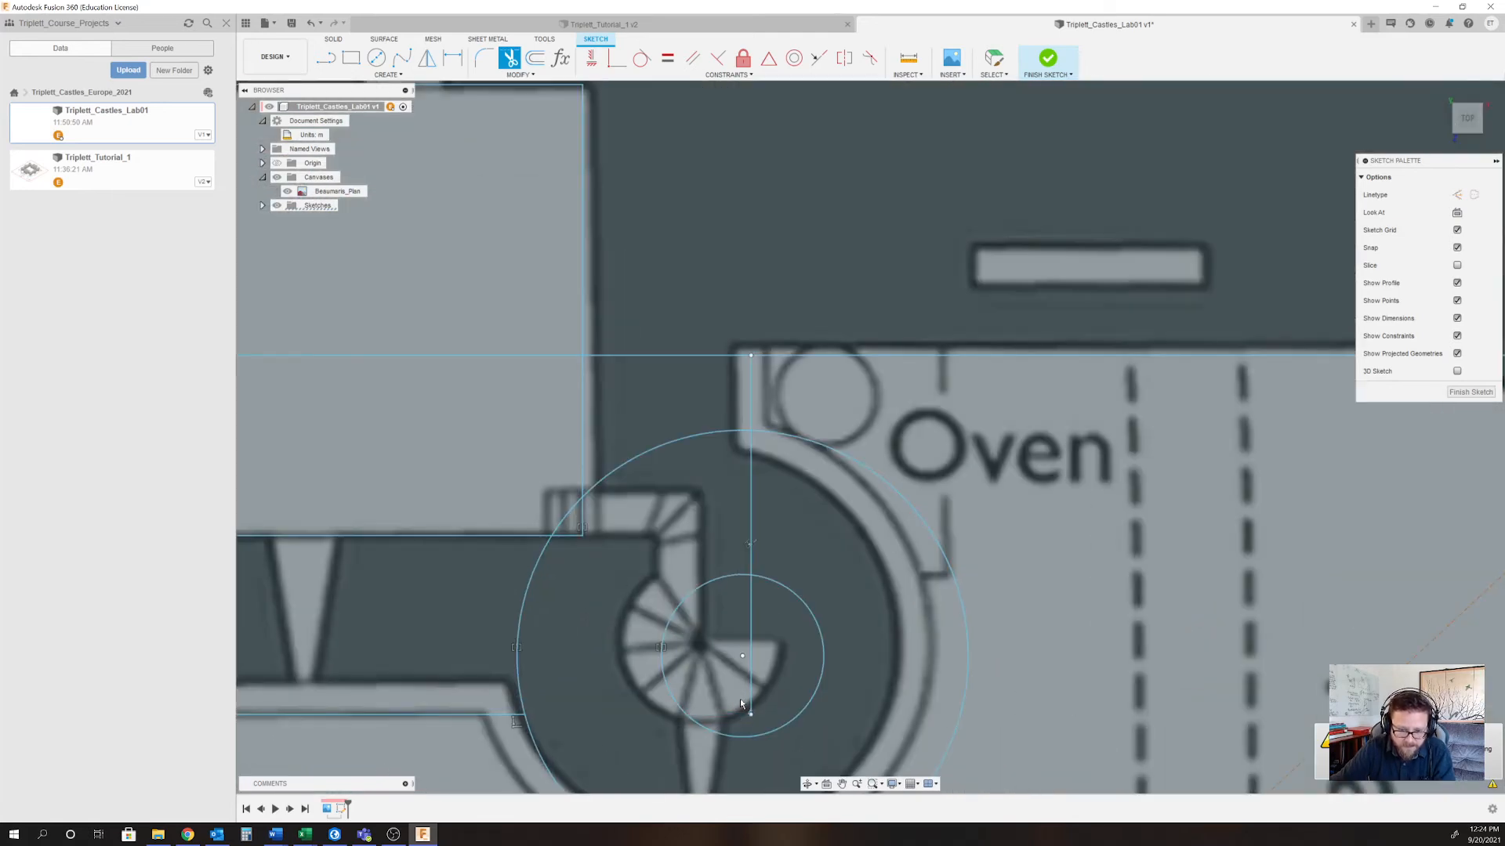
left_click(749, 692)
left_click(753, 522)
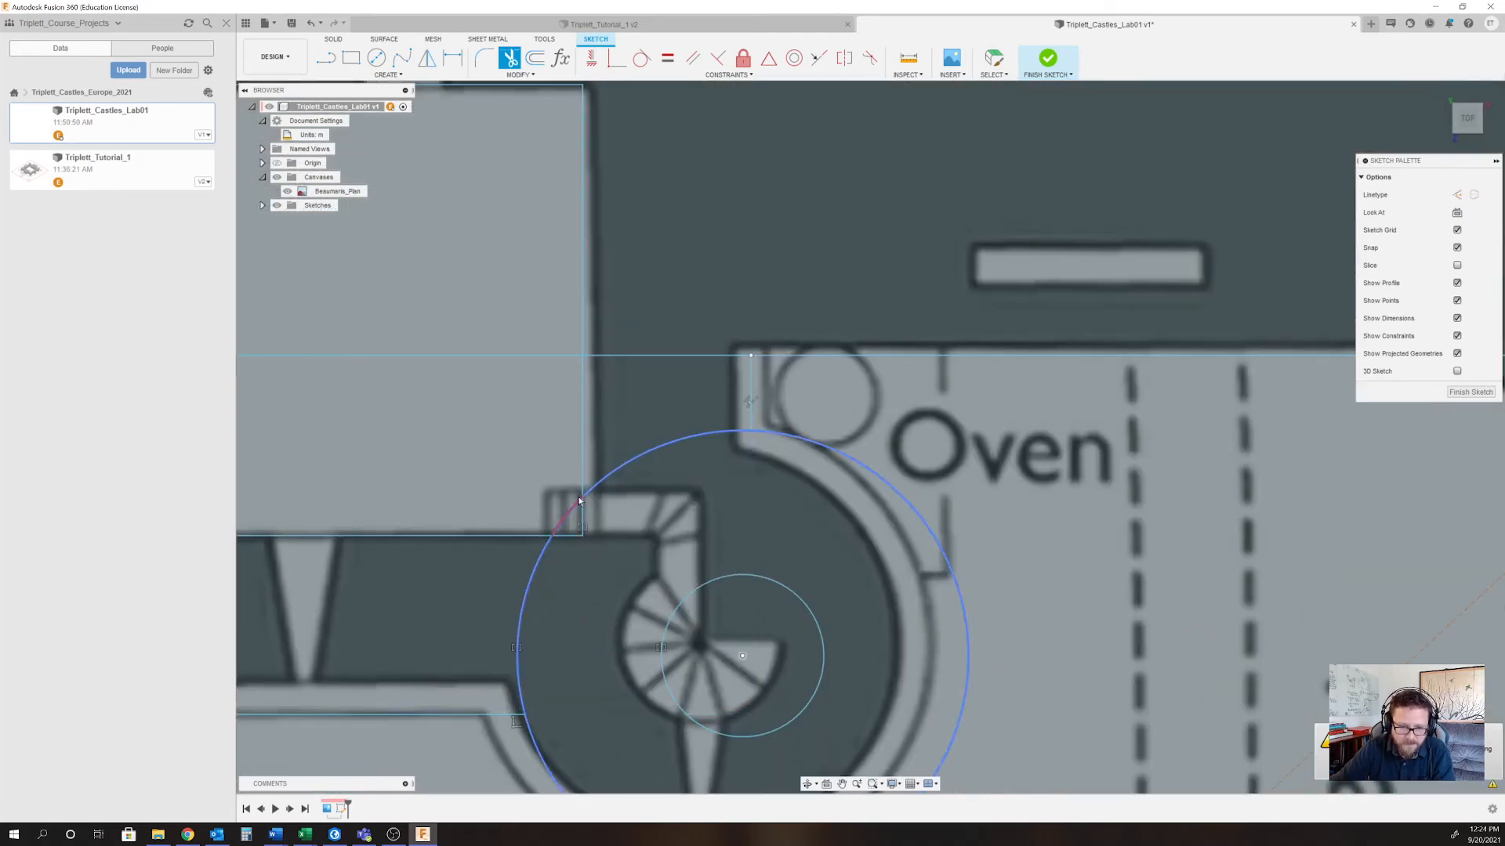
left_click(579, 501)
Trim the curtain wall's inner line across the North Gatehouse's east square chamber to the stair turret, and the turret circle's arc inside the wall.
scroll(784, 533, "down", 5)
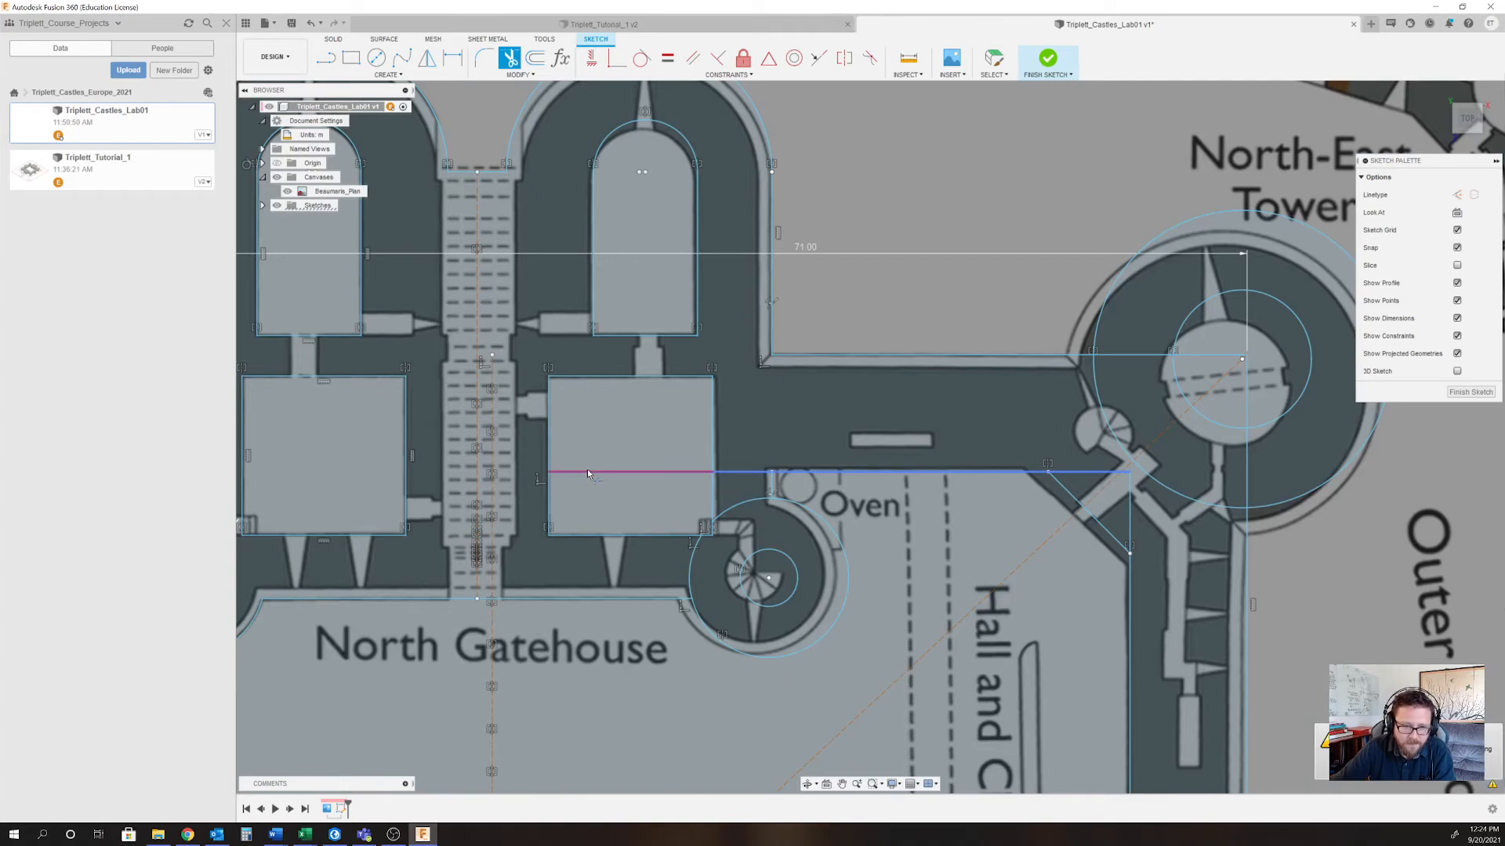
left_click(588, 473)
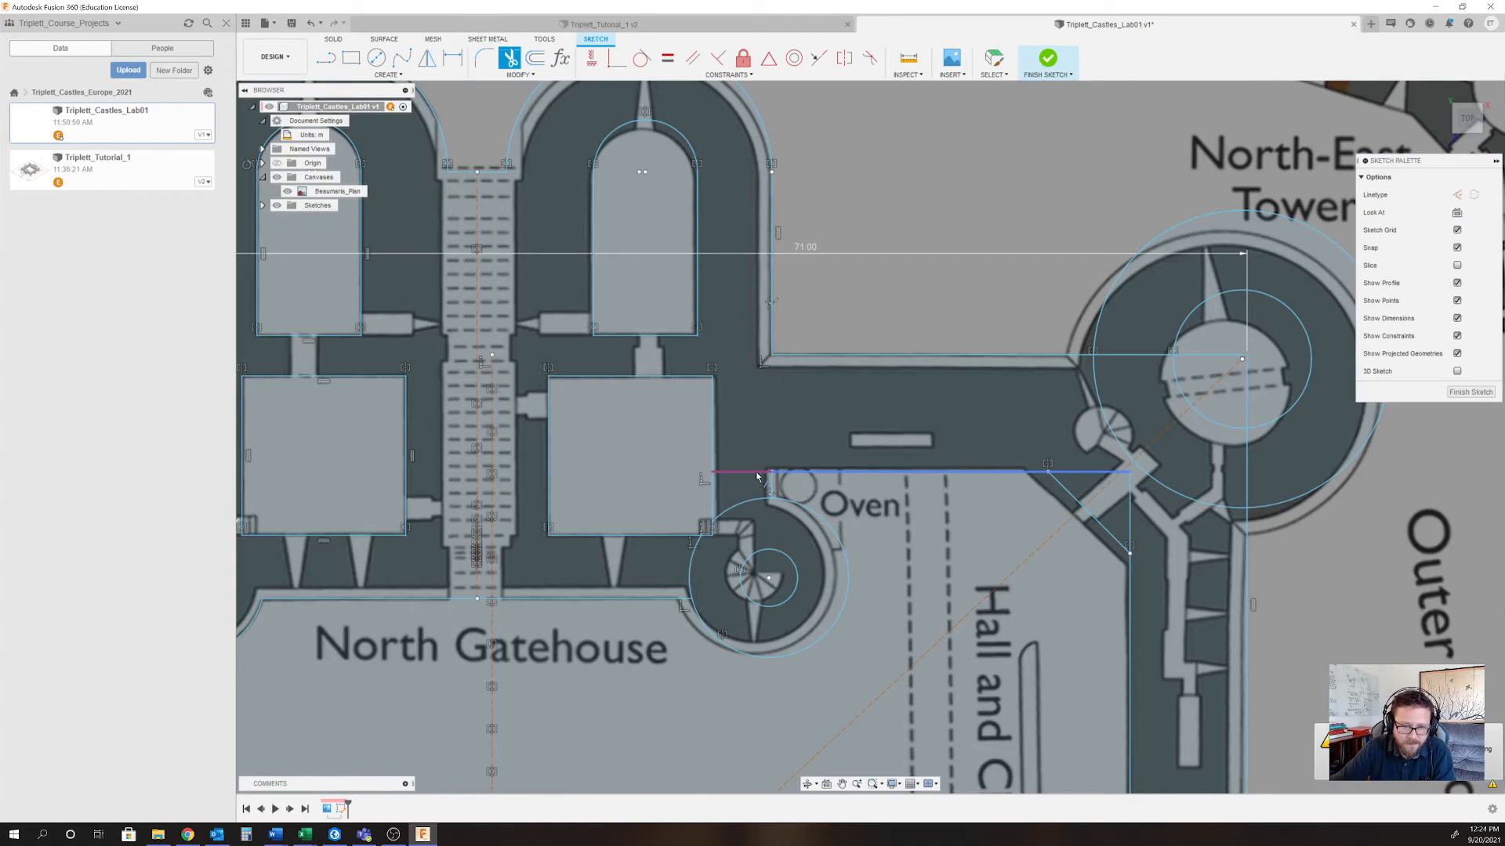
left_click(739, 509)
left_click(692, 570)
scroll(754, 556, "down", 5)
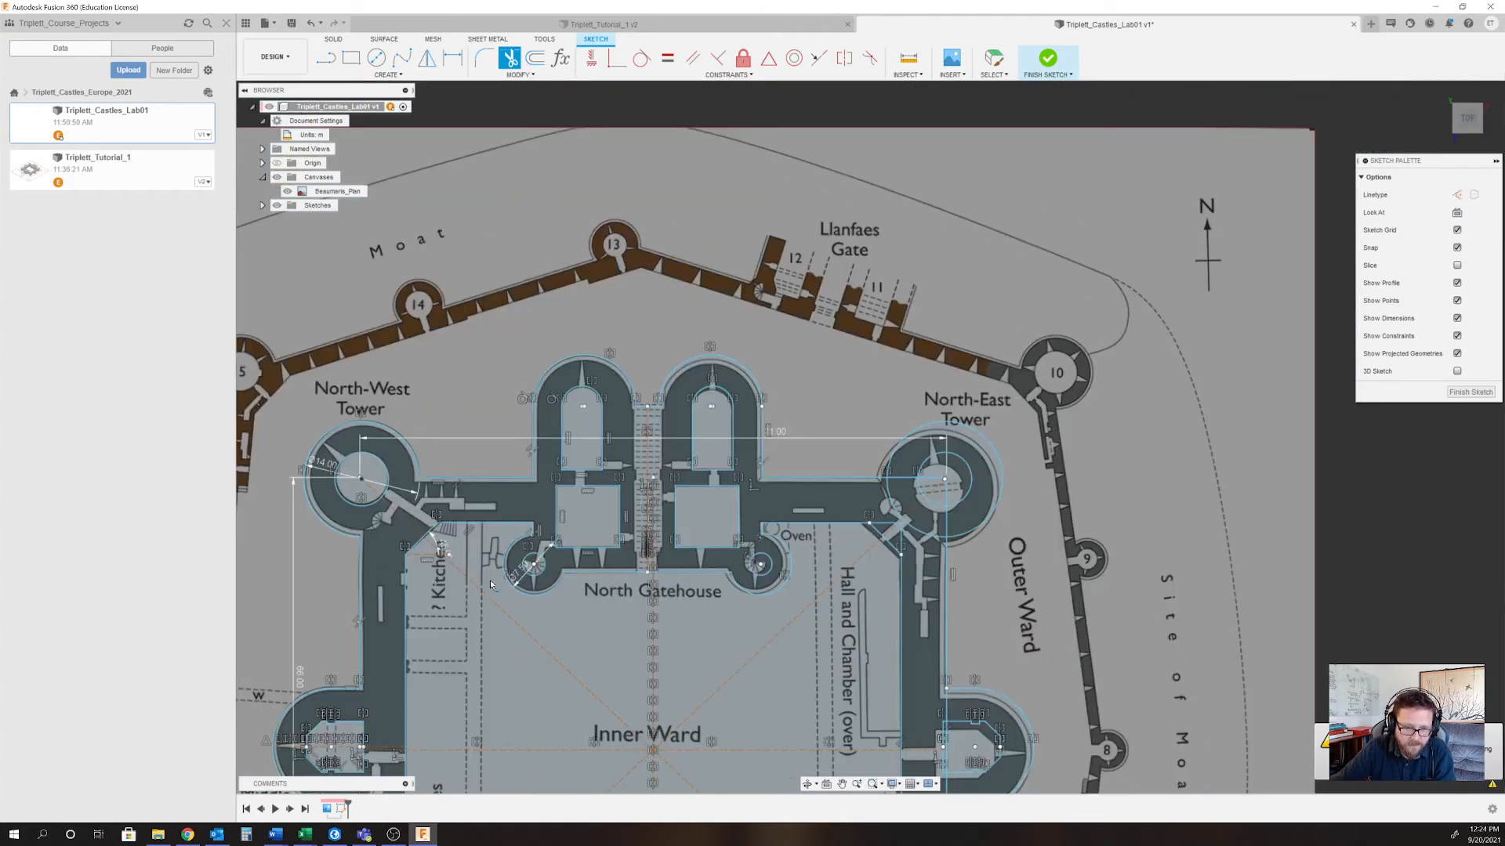
Trim the inner ward's horizontal and vertical wall lines beyond the diagonal corner line near the North-East Tower.
scroll(491, 584, "up", 5)
mouse_move(1119, 399)
middle_mouse_down()
mouse_move(972, 463)
mouse_move(917, 529)
middle_mouse_up()
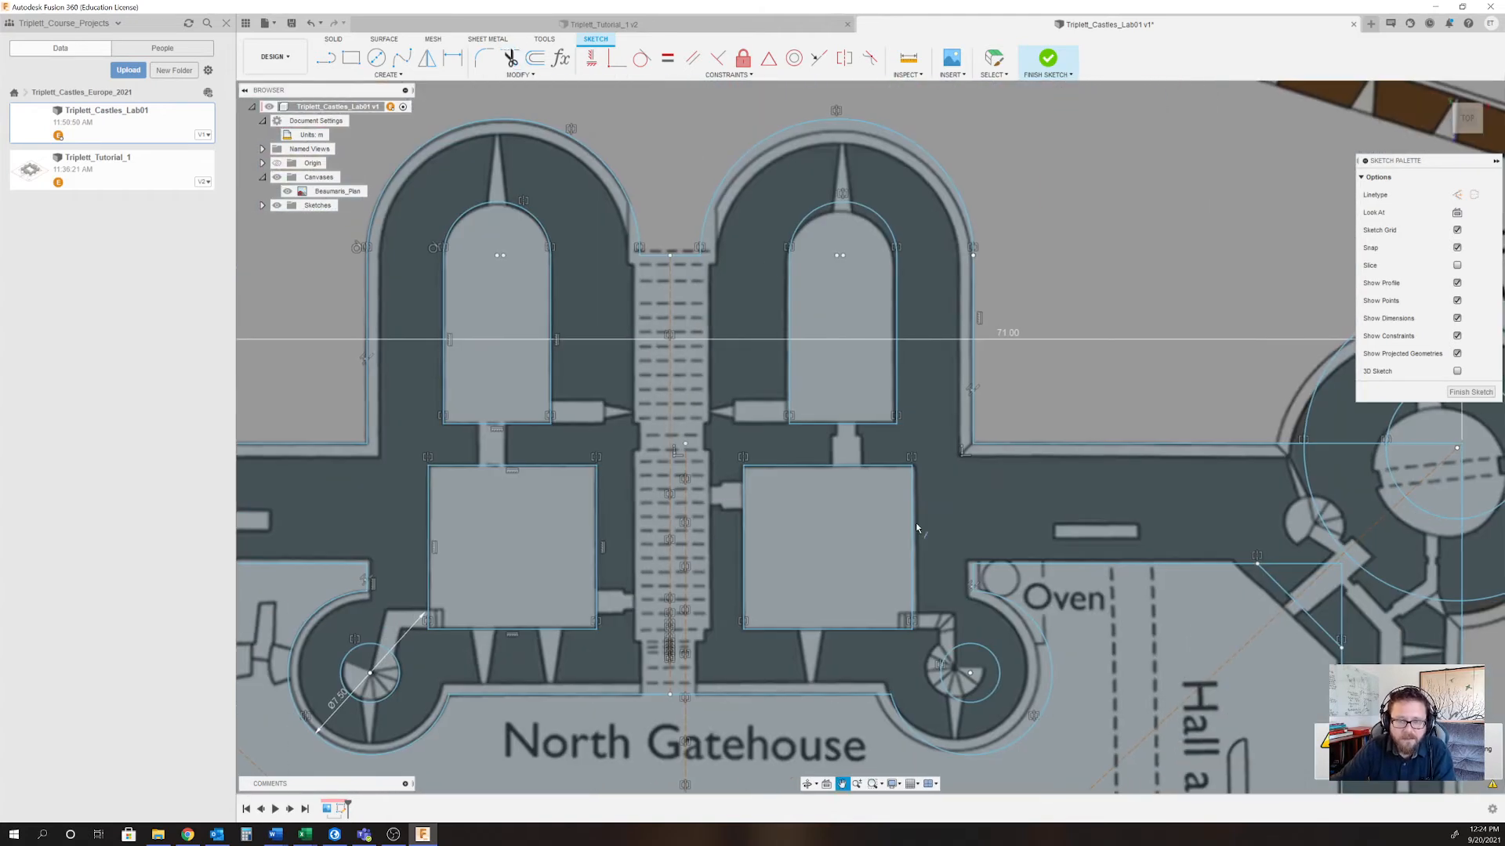
middle_click_drag(1374, 528, 904, 487)
scroll(885, 497, "up", 3)
left_click(834, 536)
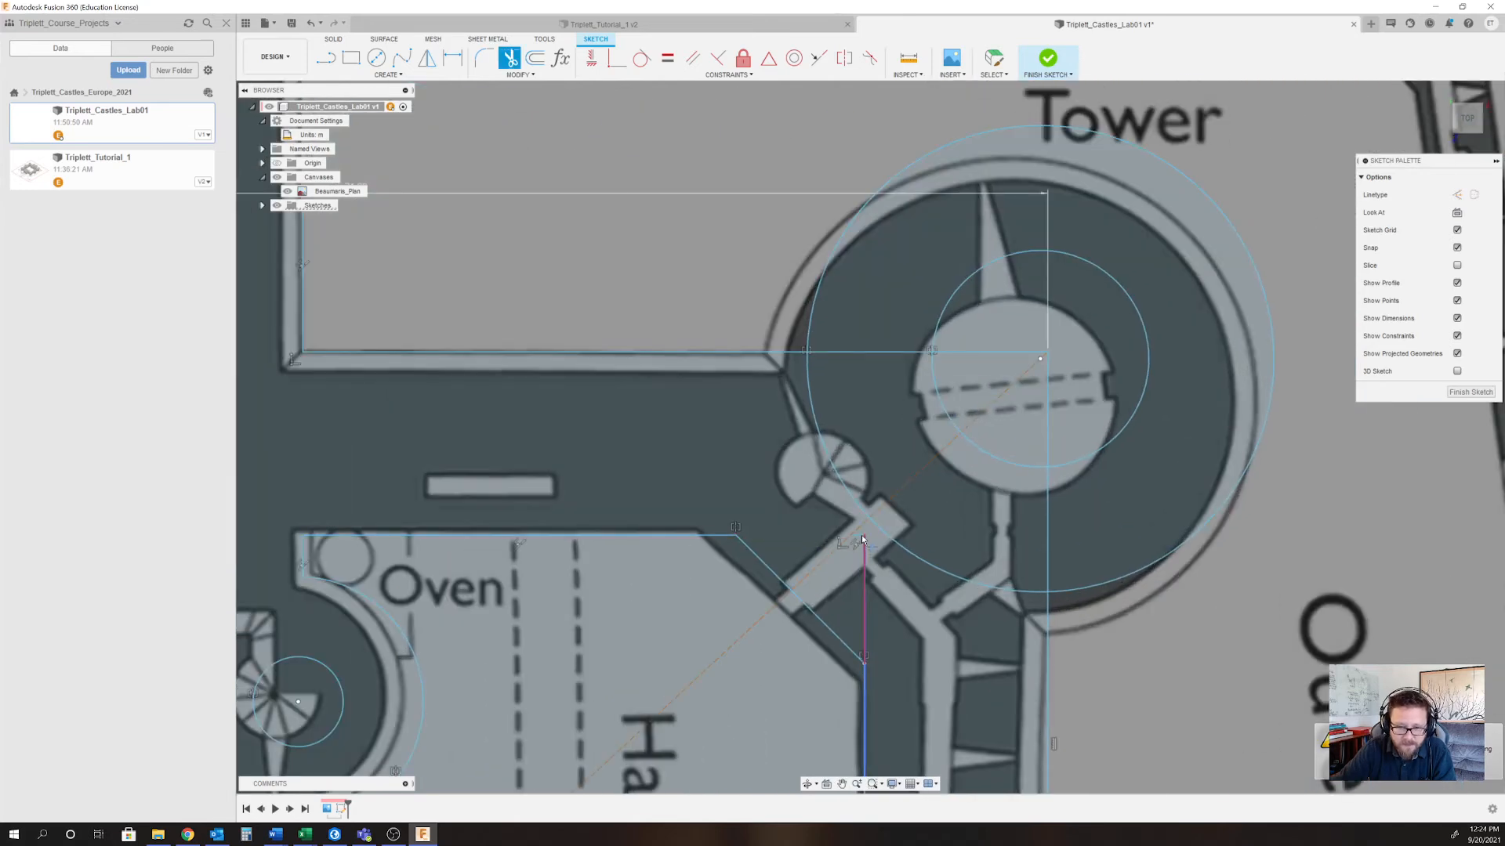
left_click(862, 553)
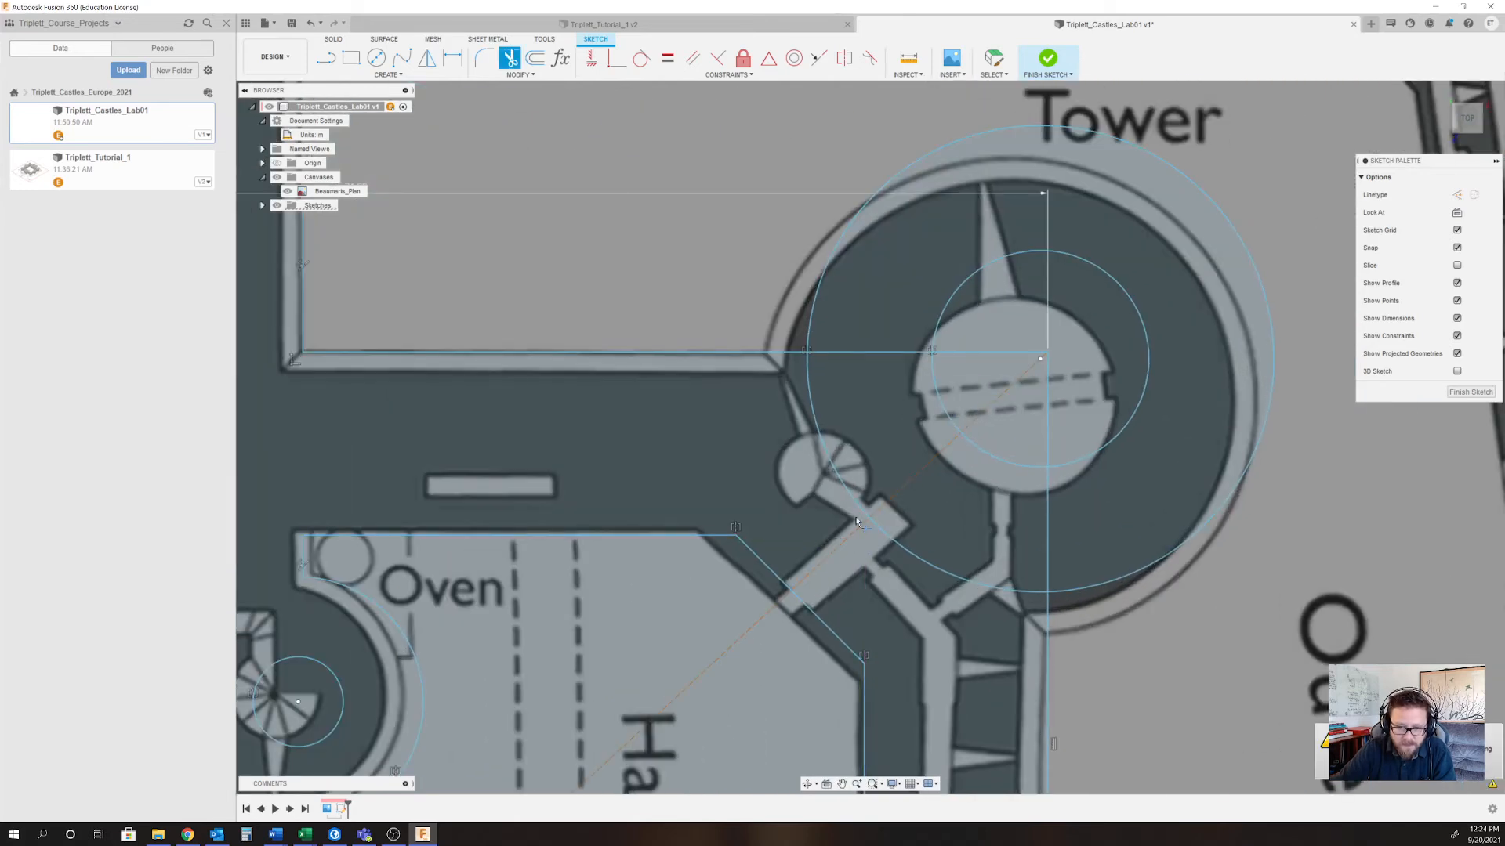
Trim the North-East Tower's outer circle between the curtain walls, and the outer wall lines running into the tower and its round chamber.
left_click(847, 482)
left_click(904, 542)
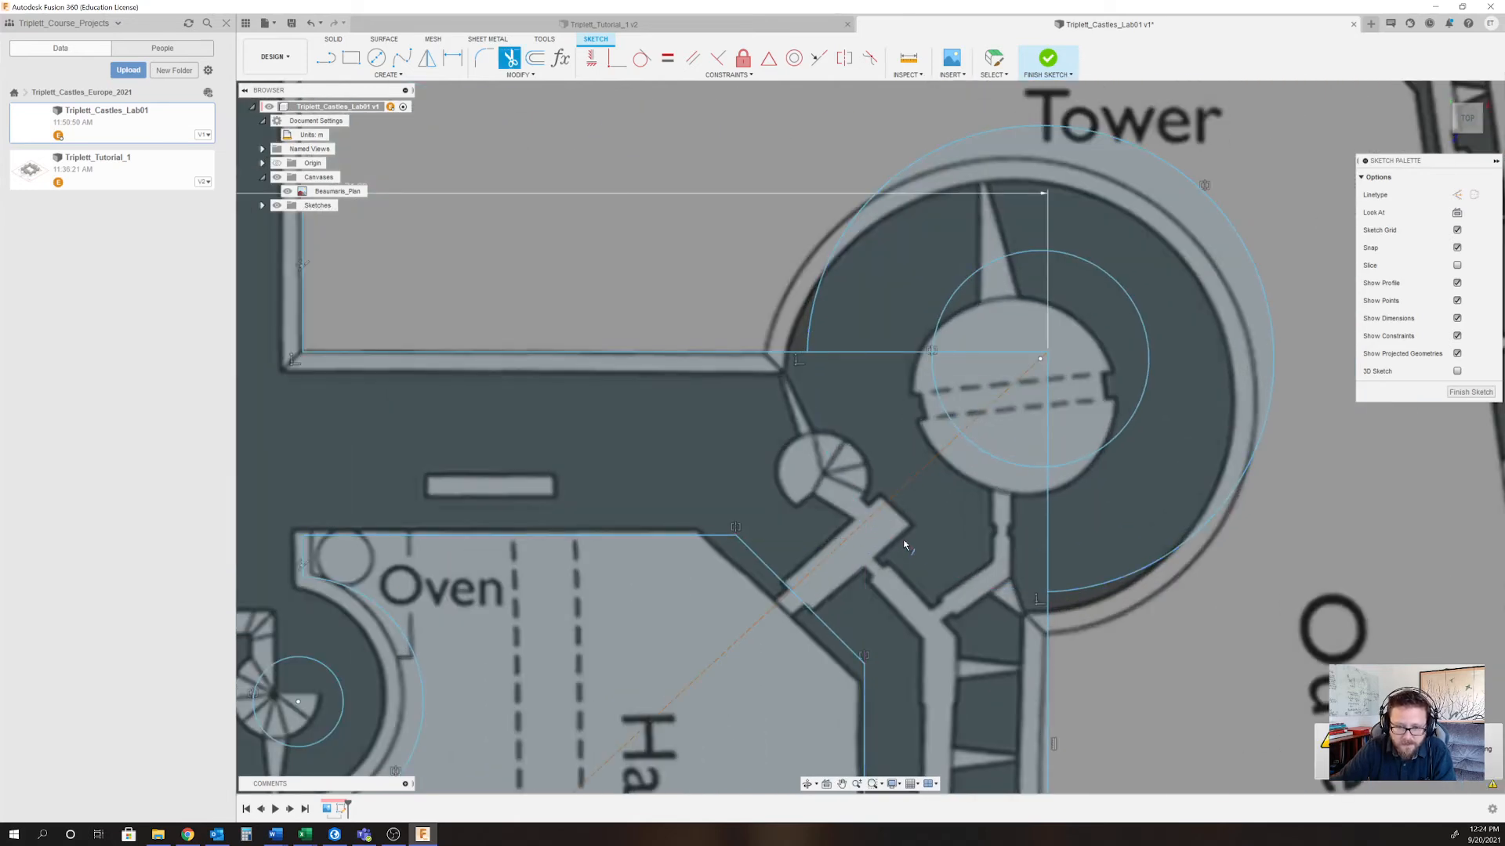
left_click(885, 355)
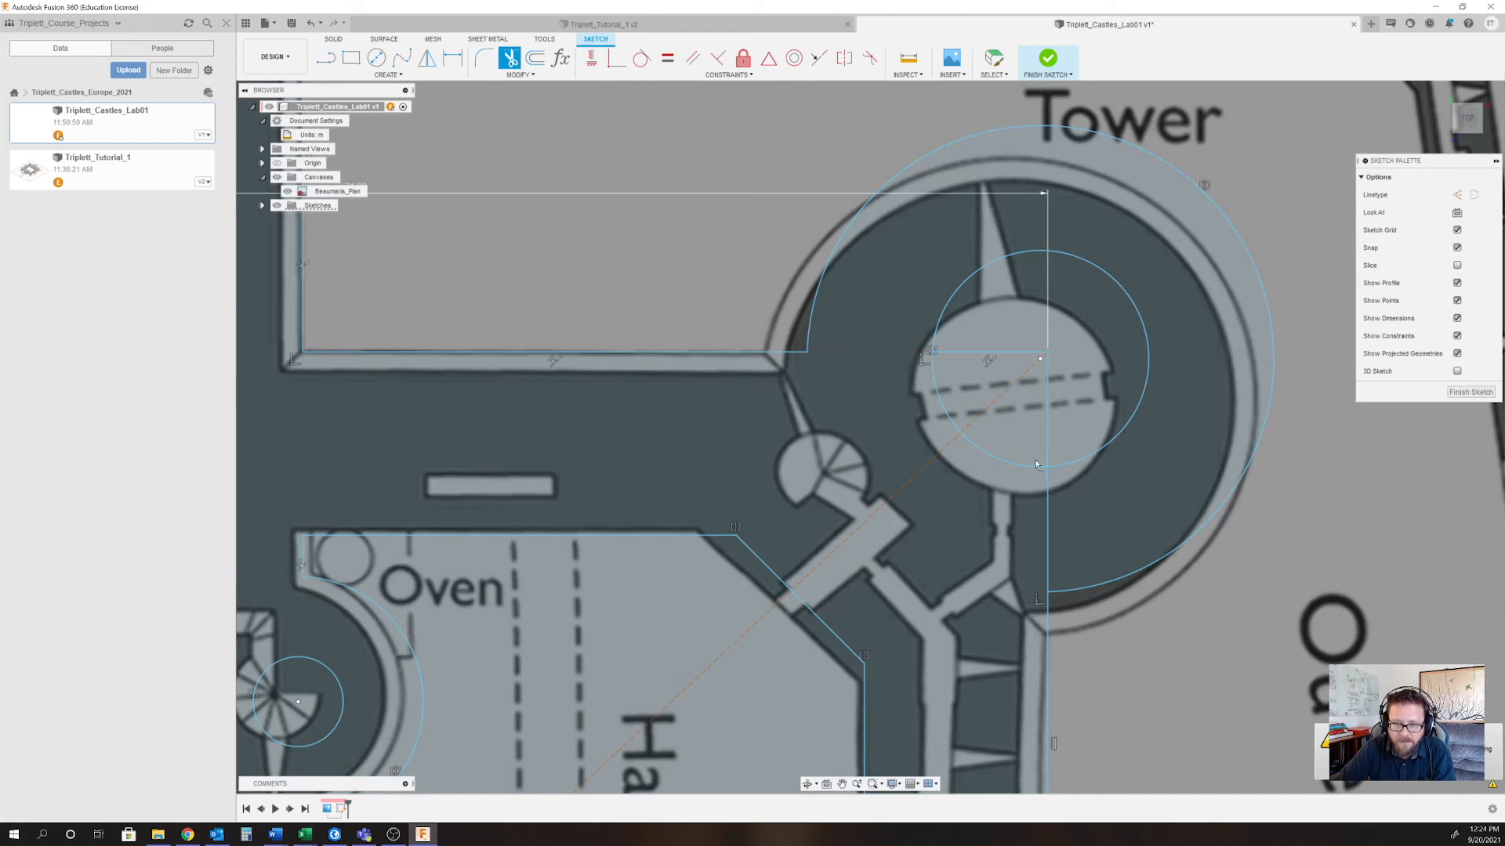
left_click(1049, 535)
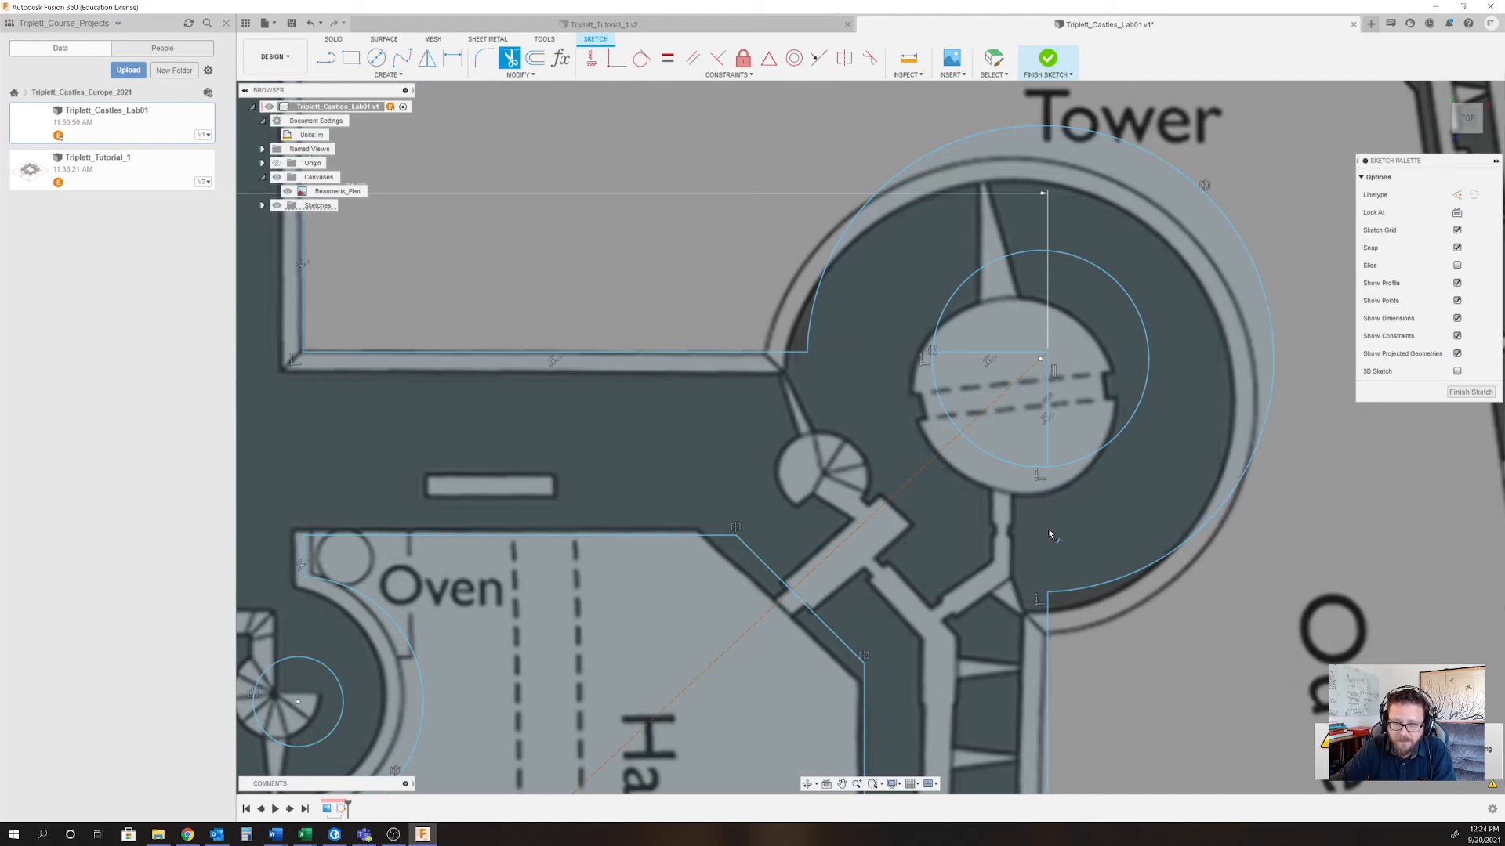
left_click(1048, 415)
left_click(1005, 354)
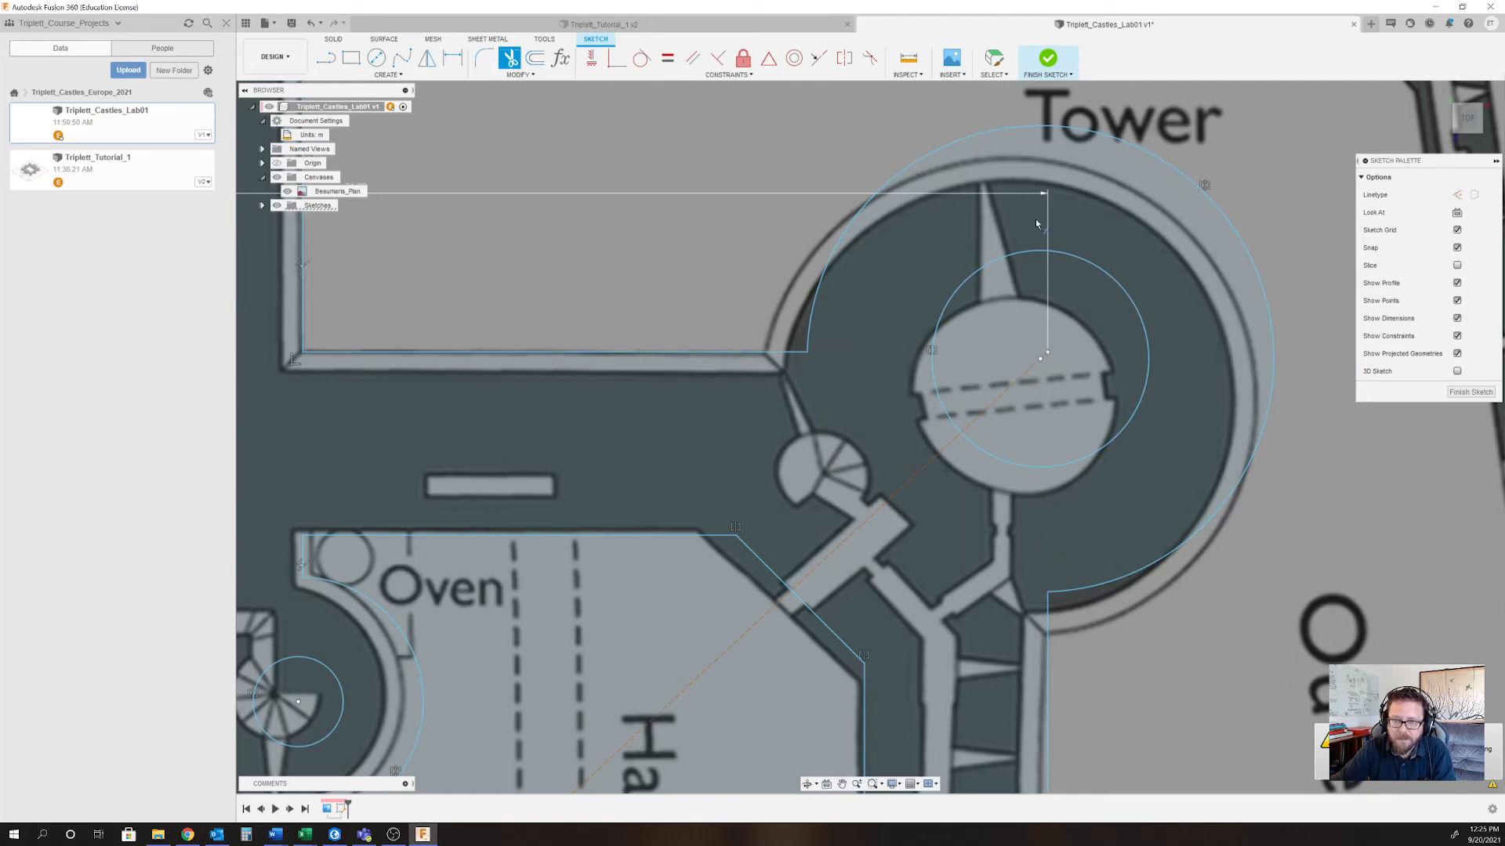
Trim the east curtain wall's outer line across the Chapel Tower and its inner chamber.
scroll(965, 411, "down", 6)
middle_click_drag(945, 656, 948, 435)
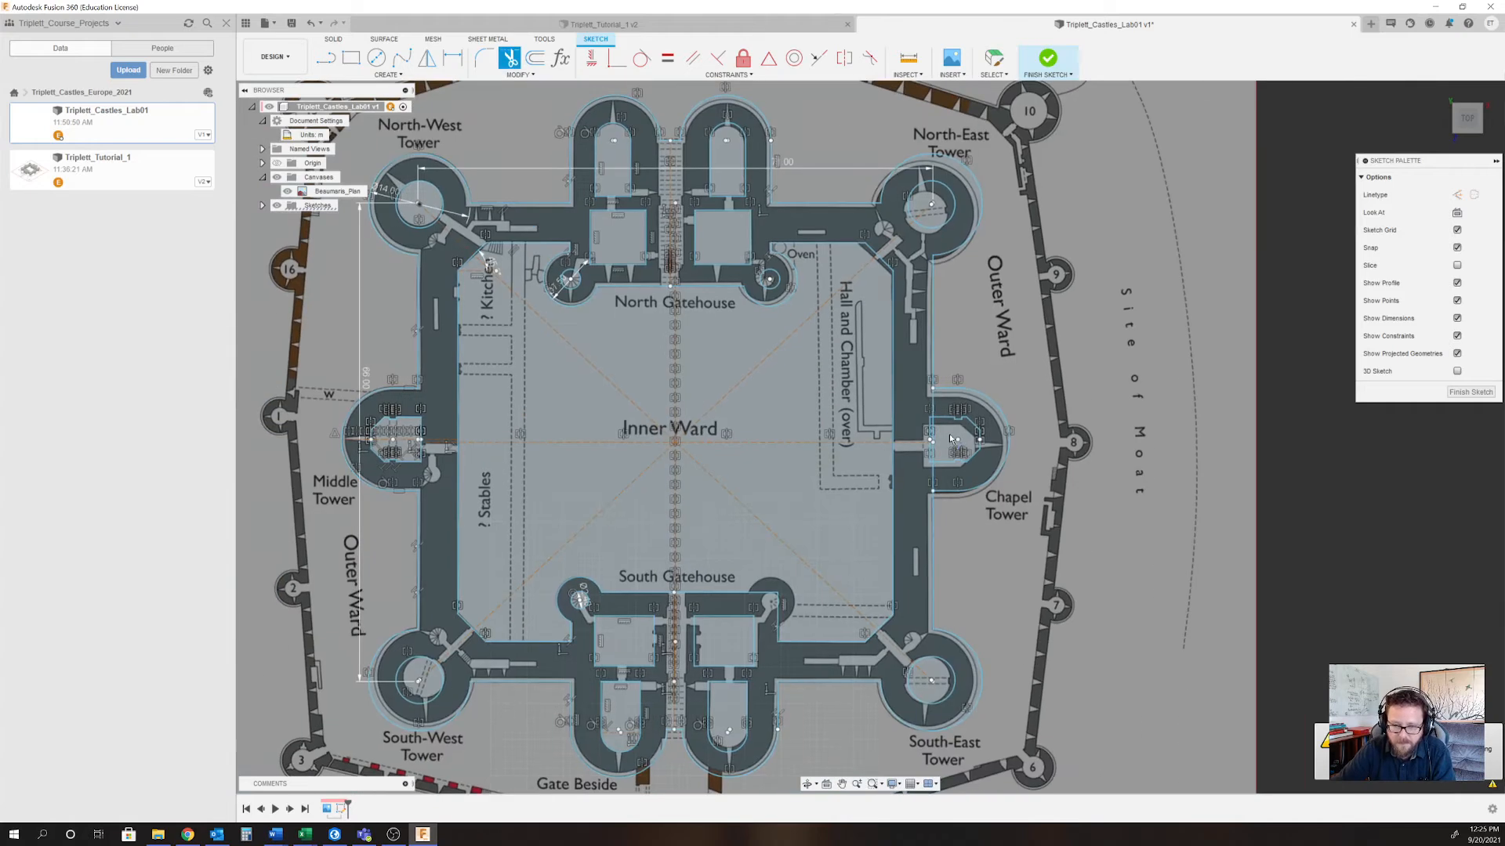
scroll(1011, 434, "up", 5)
left_click(903, 327)
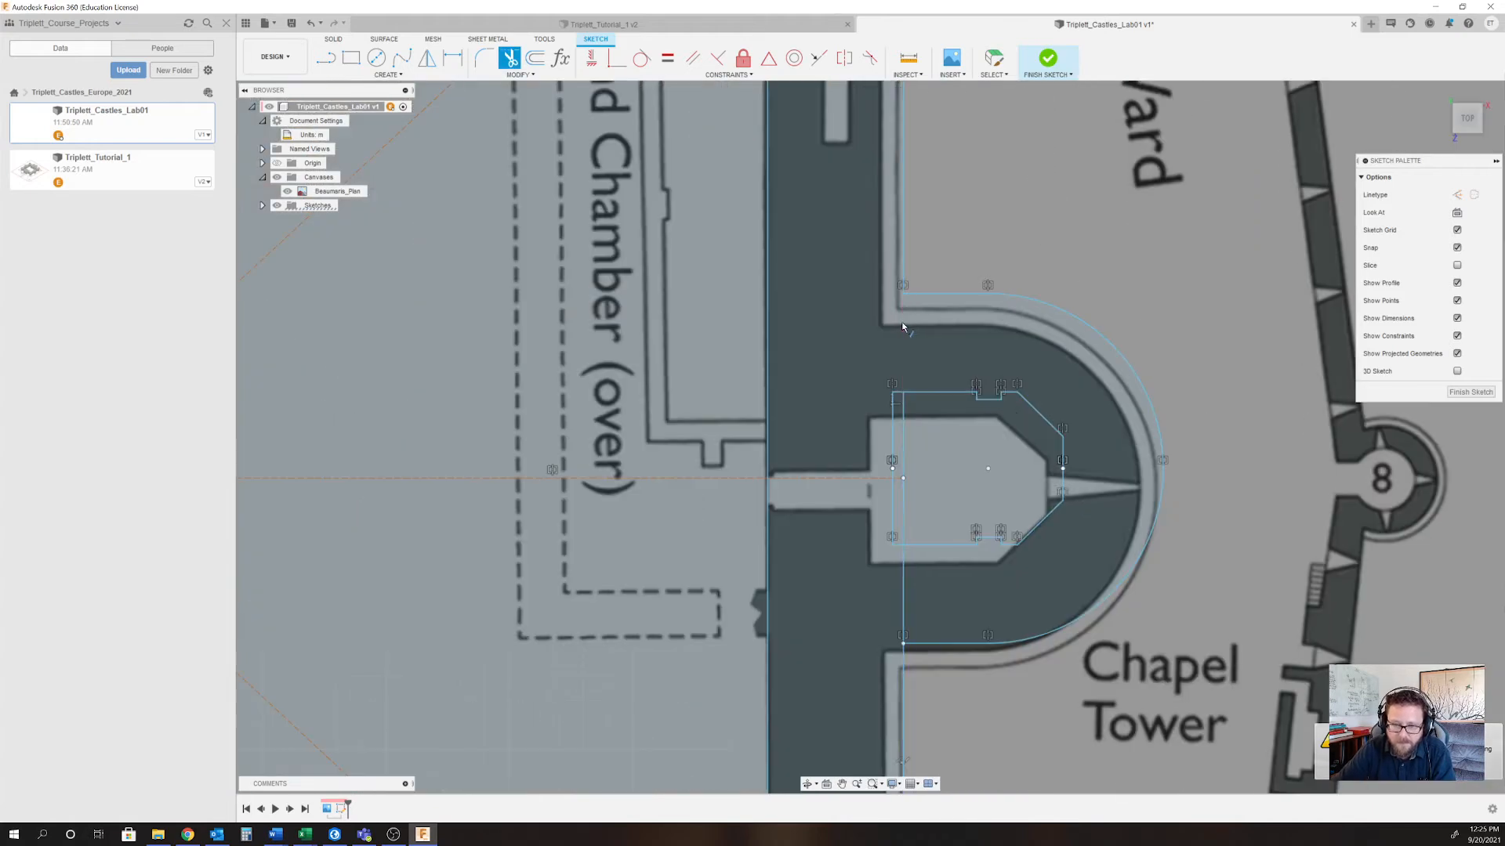
left_click(901, 599)
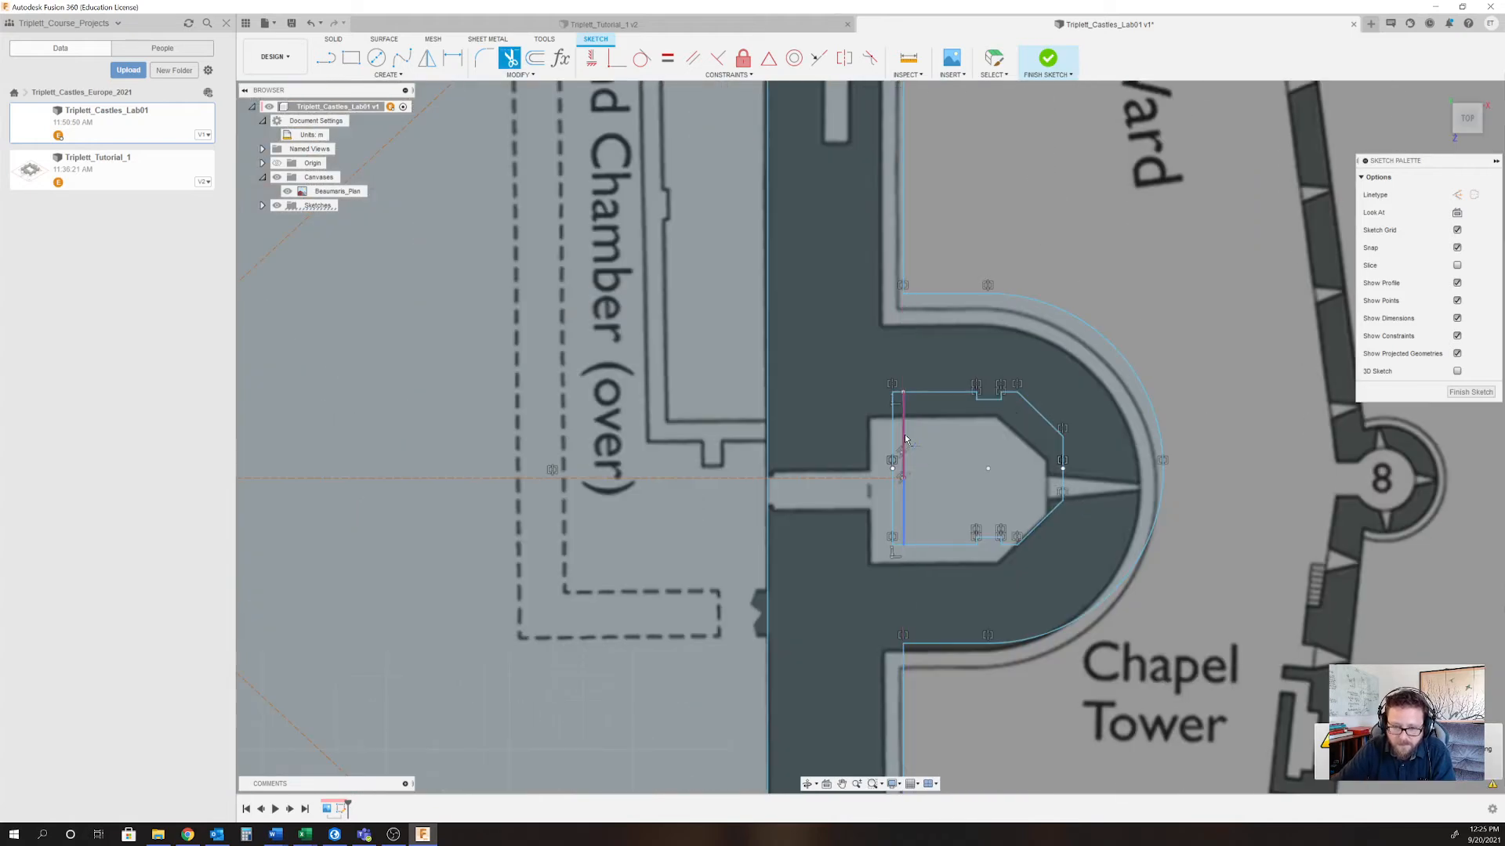
left_click(905, 448)
left_click(904, 510)
scroll(908, 473, "down", 6)
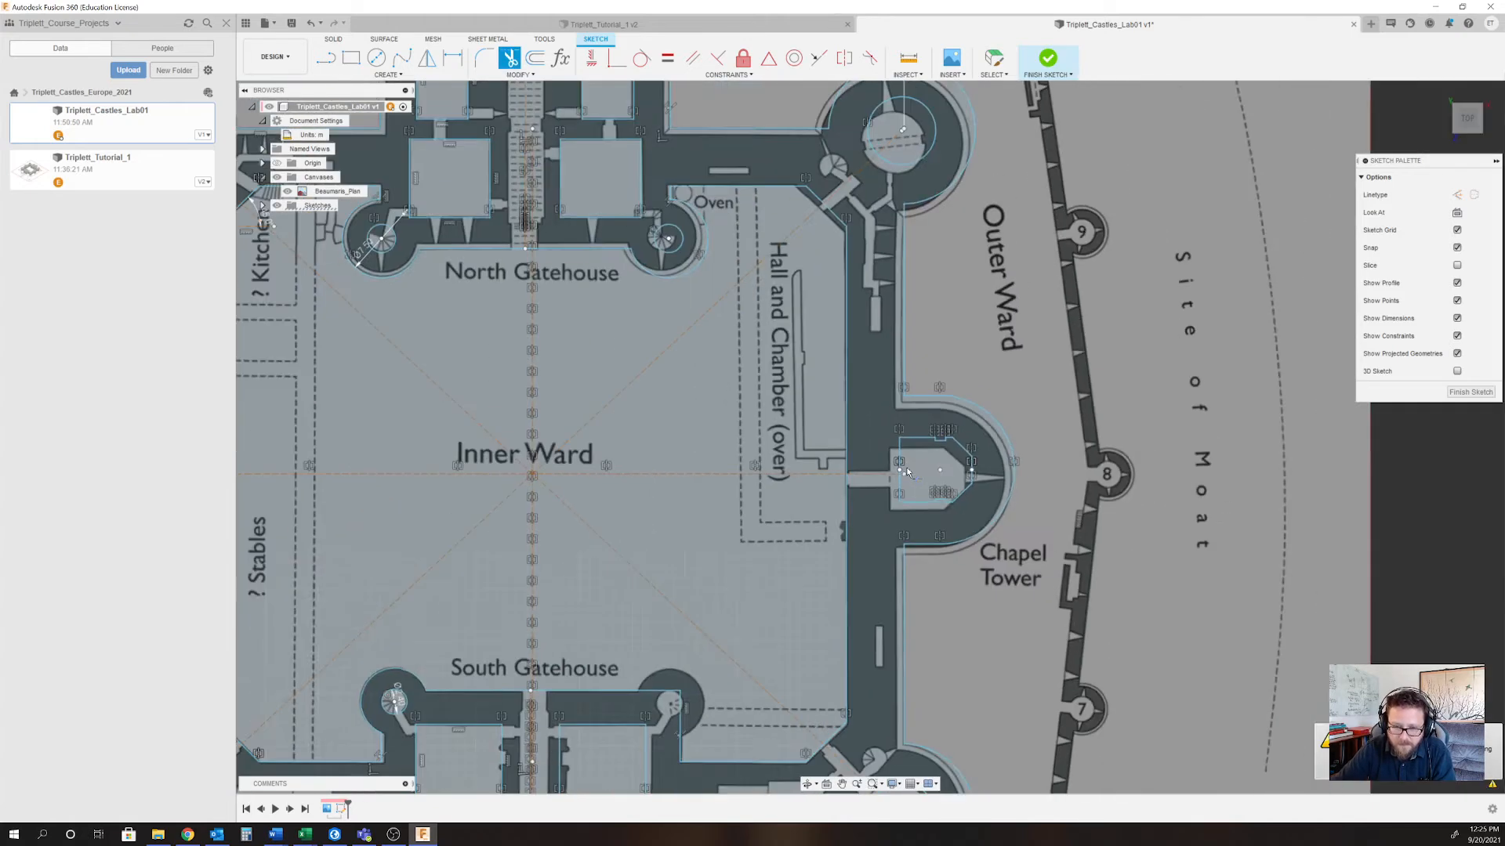
Inspect the Chapel Tower, the South Gatehouse and the whole castle plan for remaining overlapping lines.
scroll(893, 472, "up", 6)
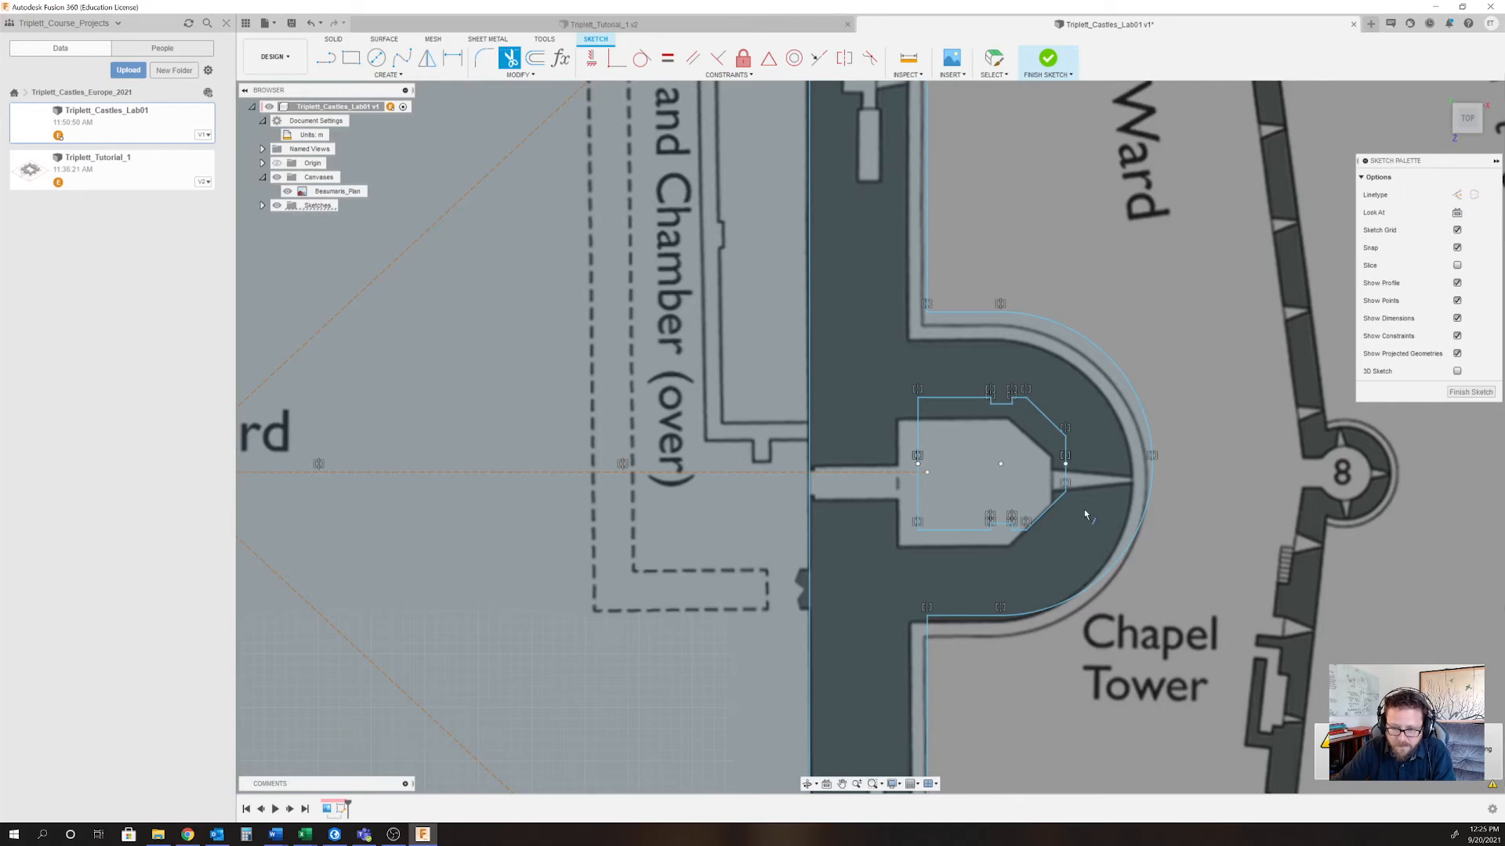
scroll(805, 630, "up", 2)
scroll(822, 613, "down", 1)
middle_click_drag(821, 613, 885, 272)
scroll(932, 549, "down", 4)
middle_click_drag(945, 605, 935, 439)
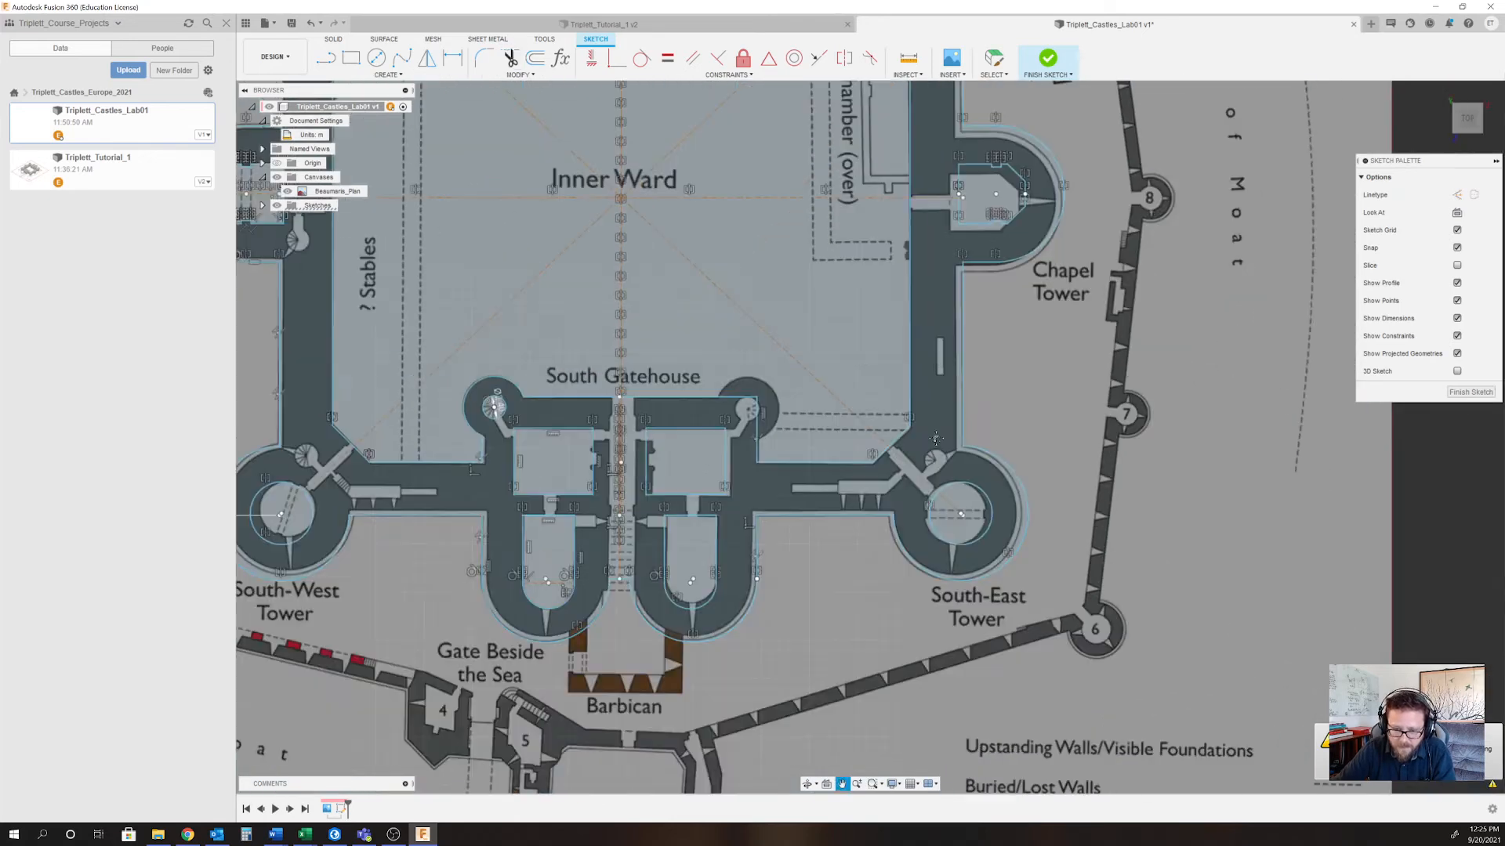
scroll(1012, 543, "up", 3)
middle_click_drag(621, 448, 1126, 359)
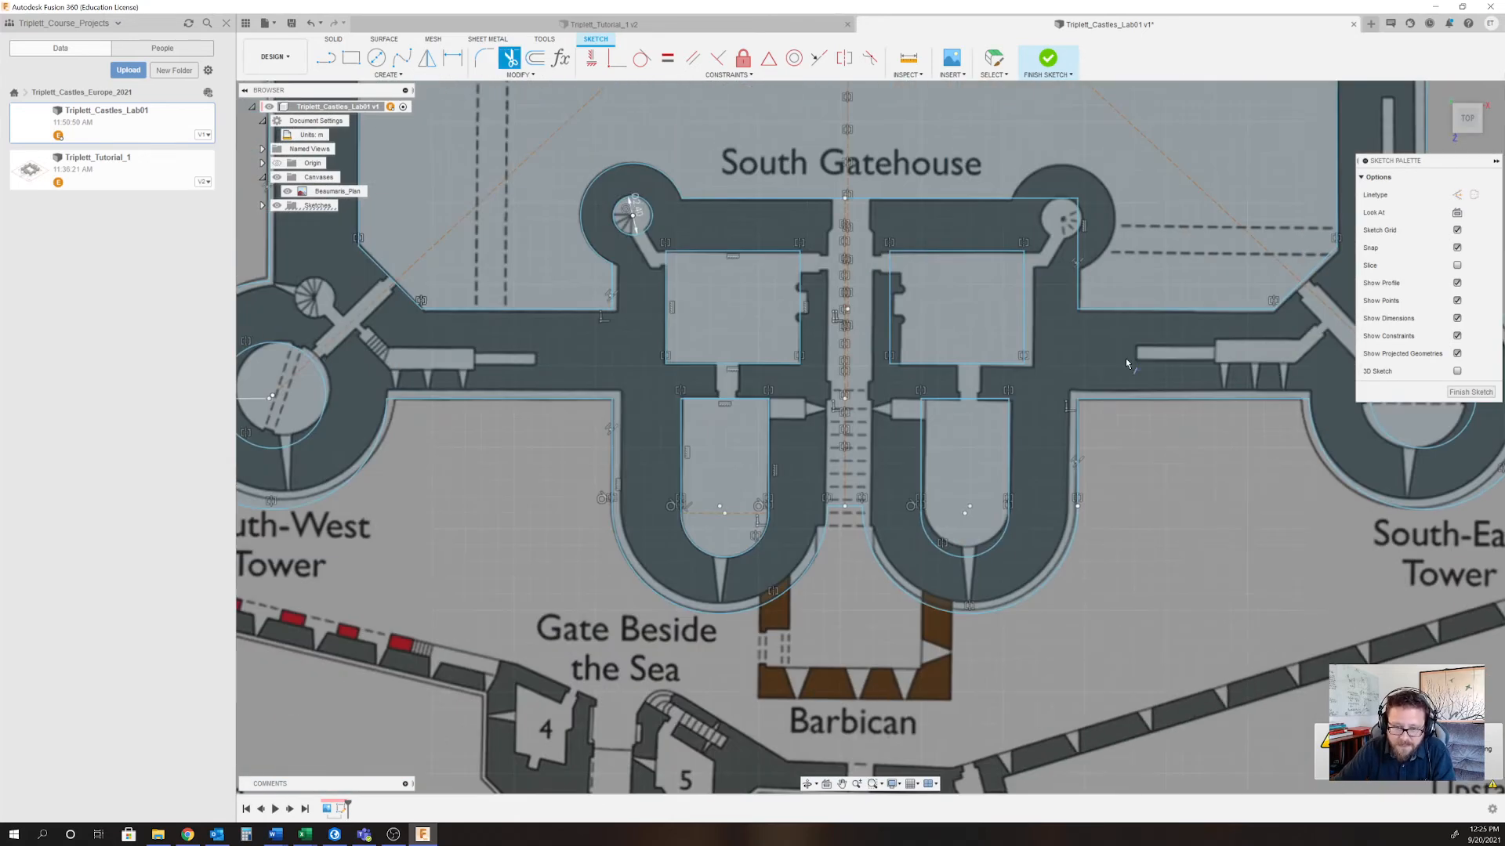
scroll(737, 627, "down", 3)
scroll(736, 632, "up", 3)
scroll(801, 558, "down", 2)
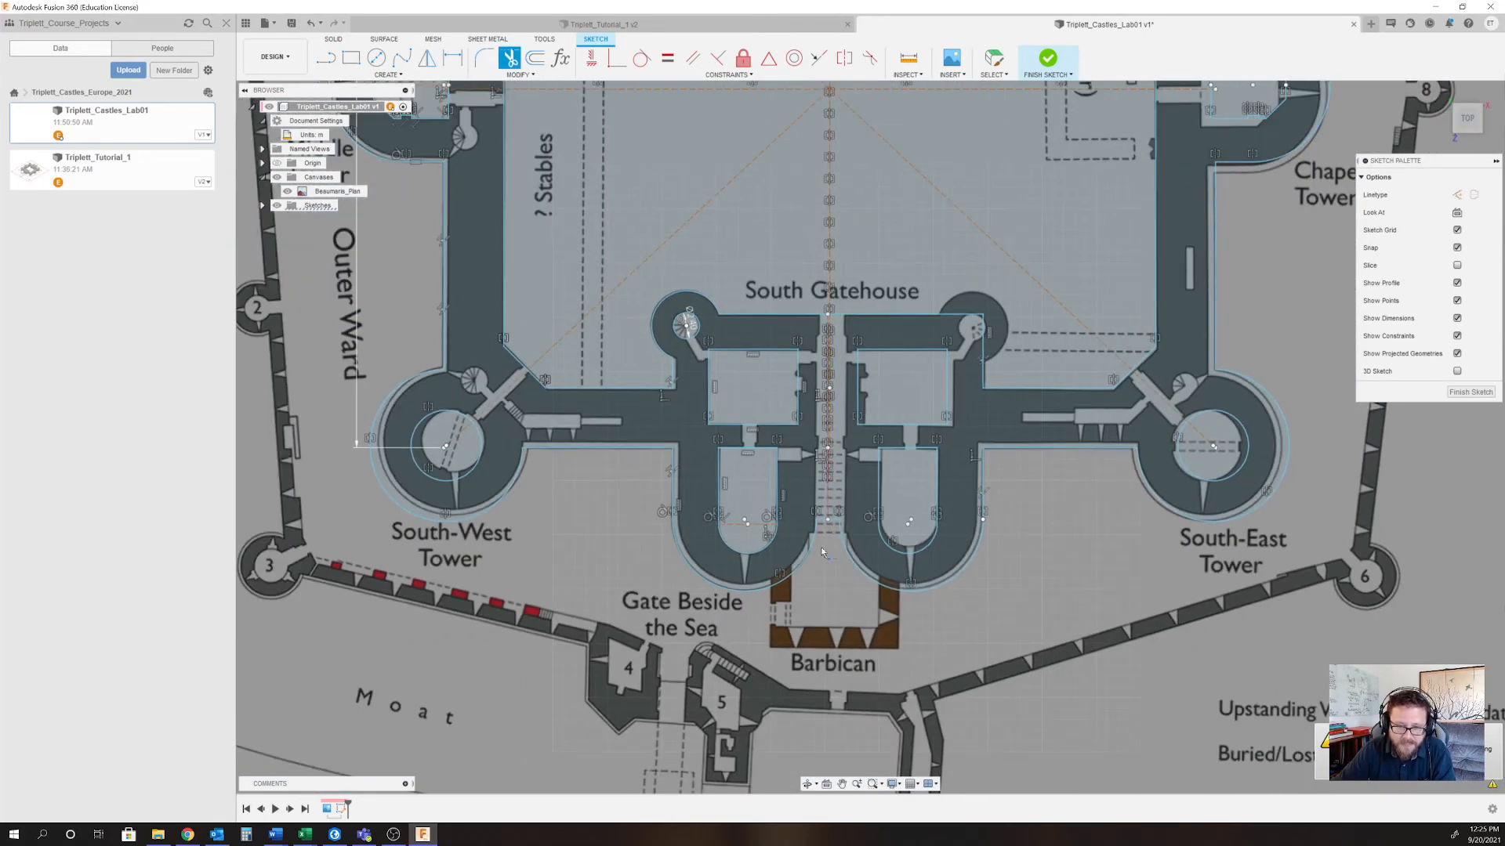
scroll(822, 552, "down", 5)
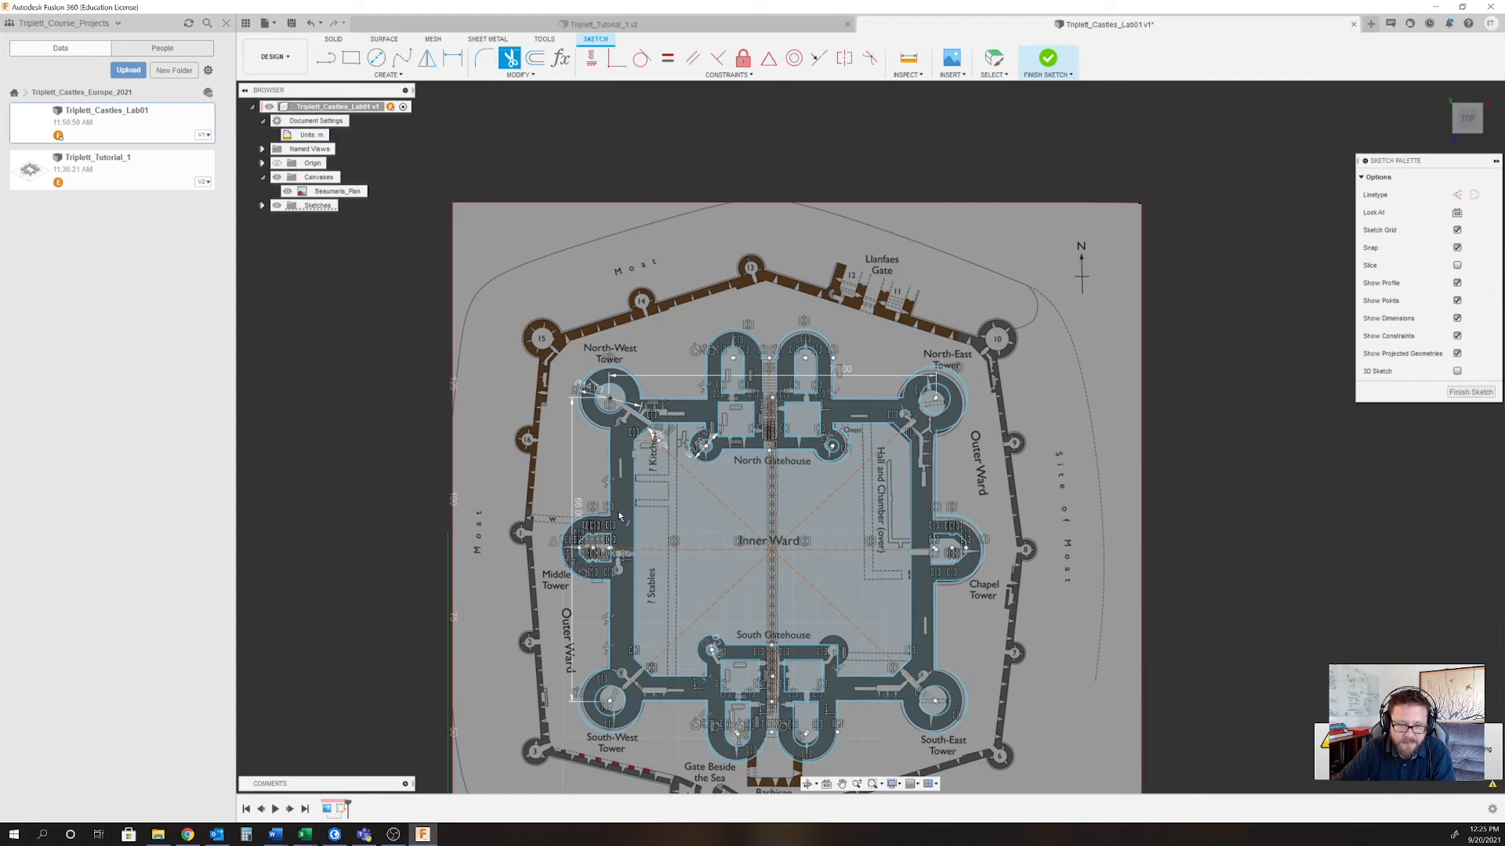
scroll(624, 603, "up", 2)
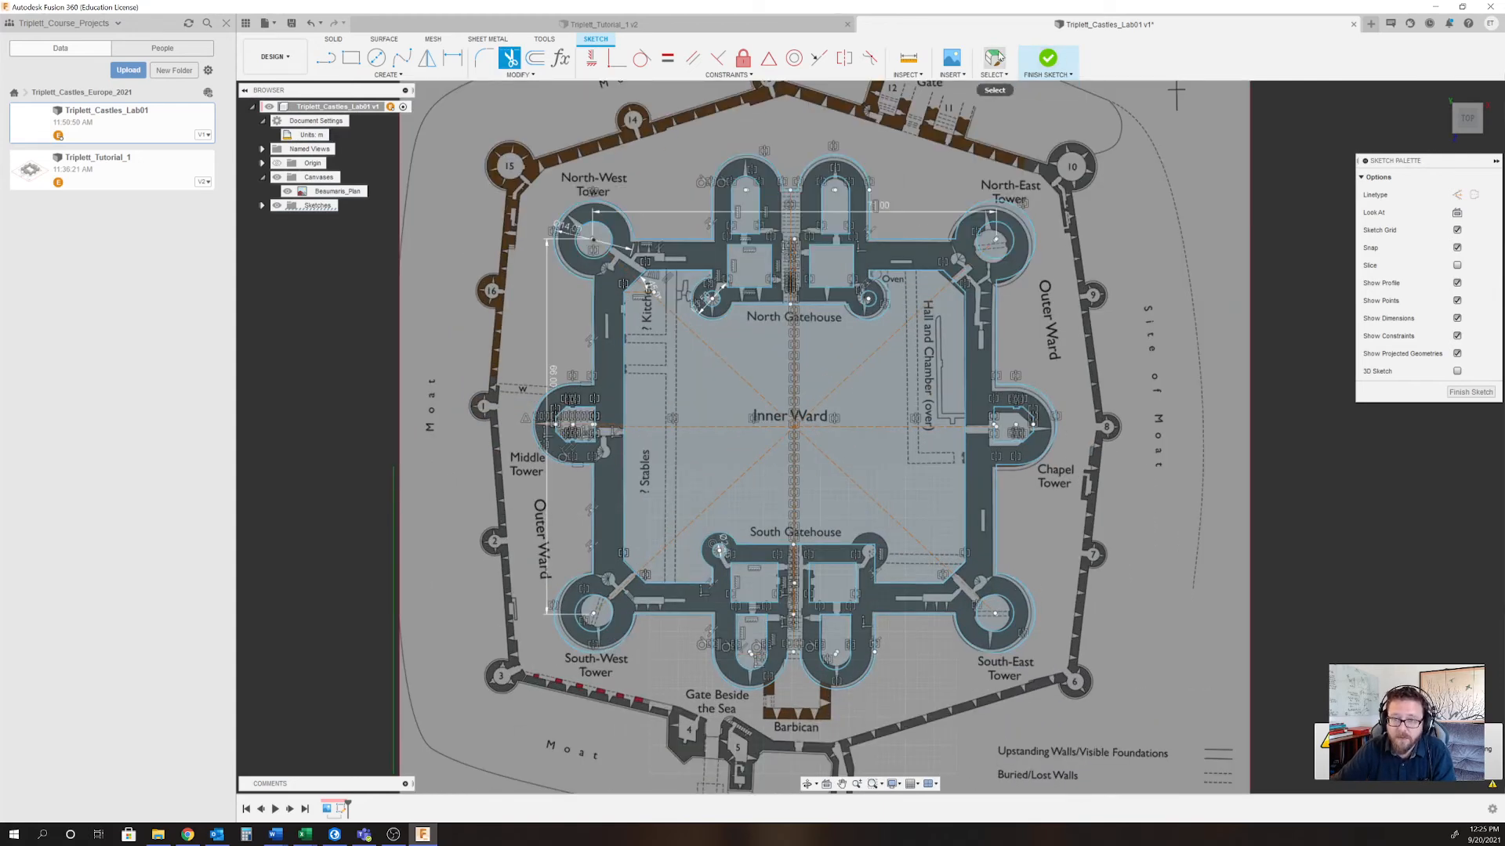
Select the castle wall profile and check its outline around the South Gatehouse's stair turrets.
left_click(993, 58)
left_click(976, 283)
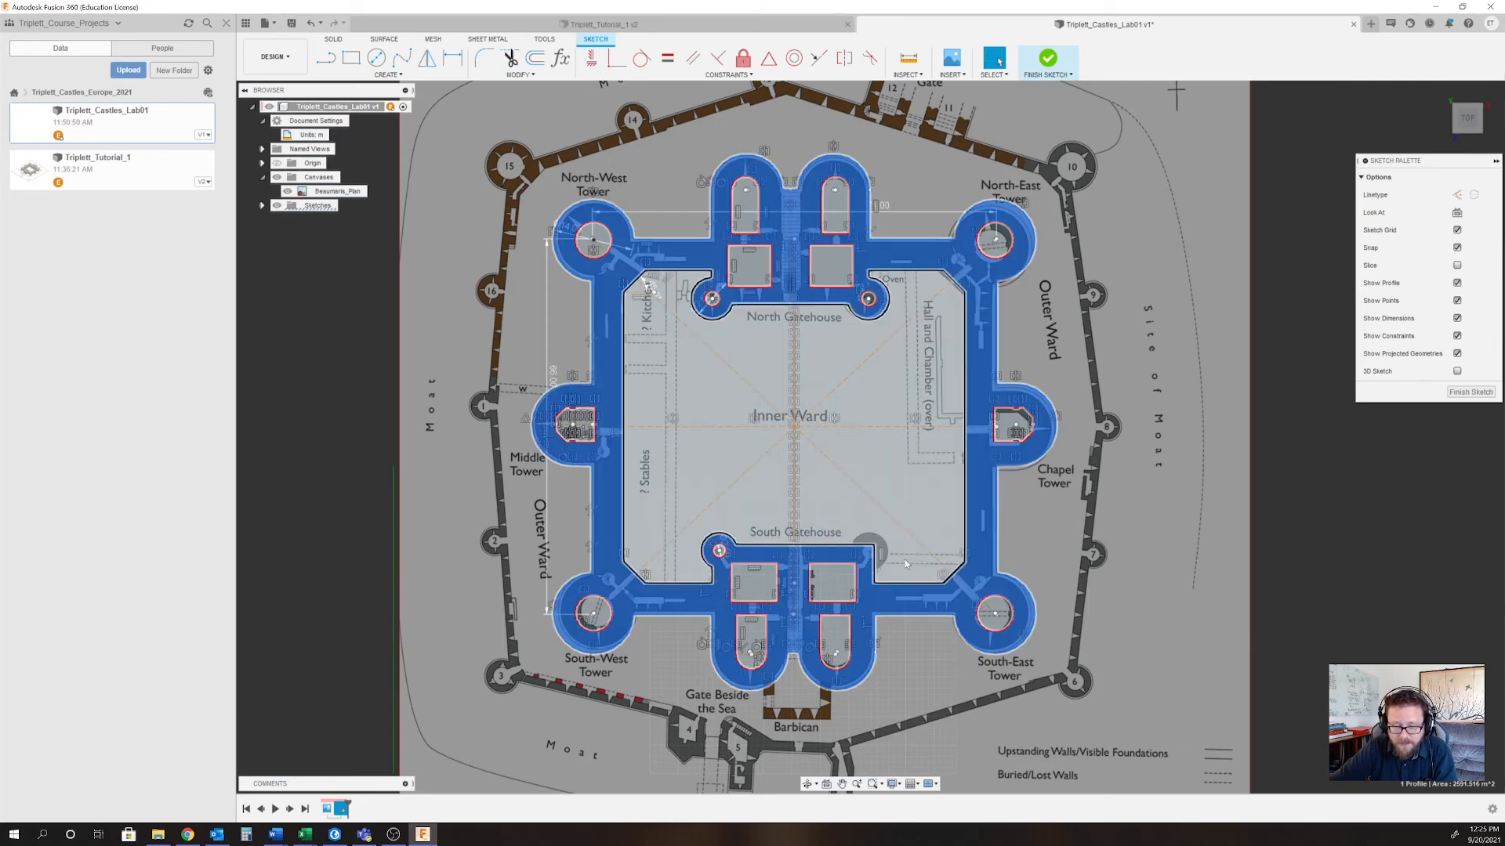
scroll(905, 564, "up", 5)
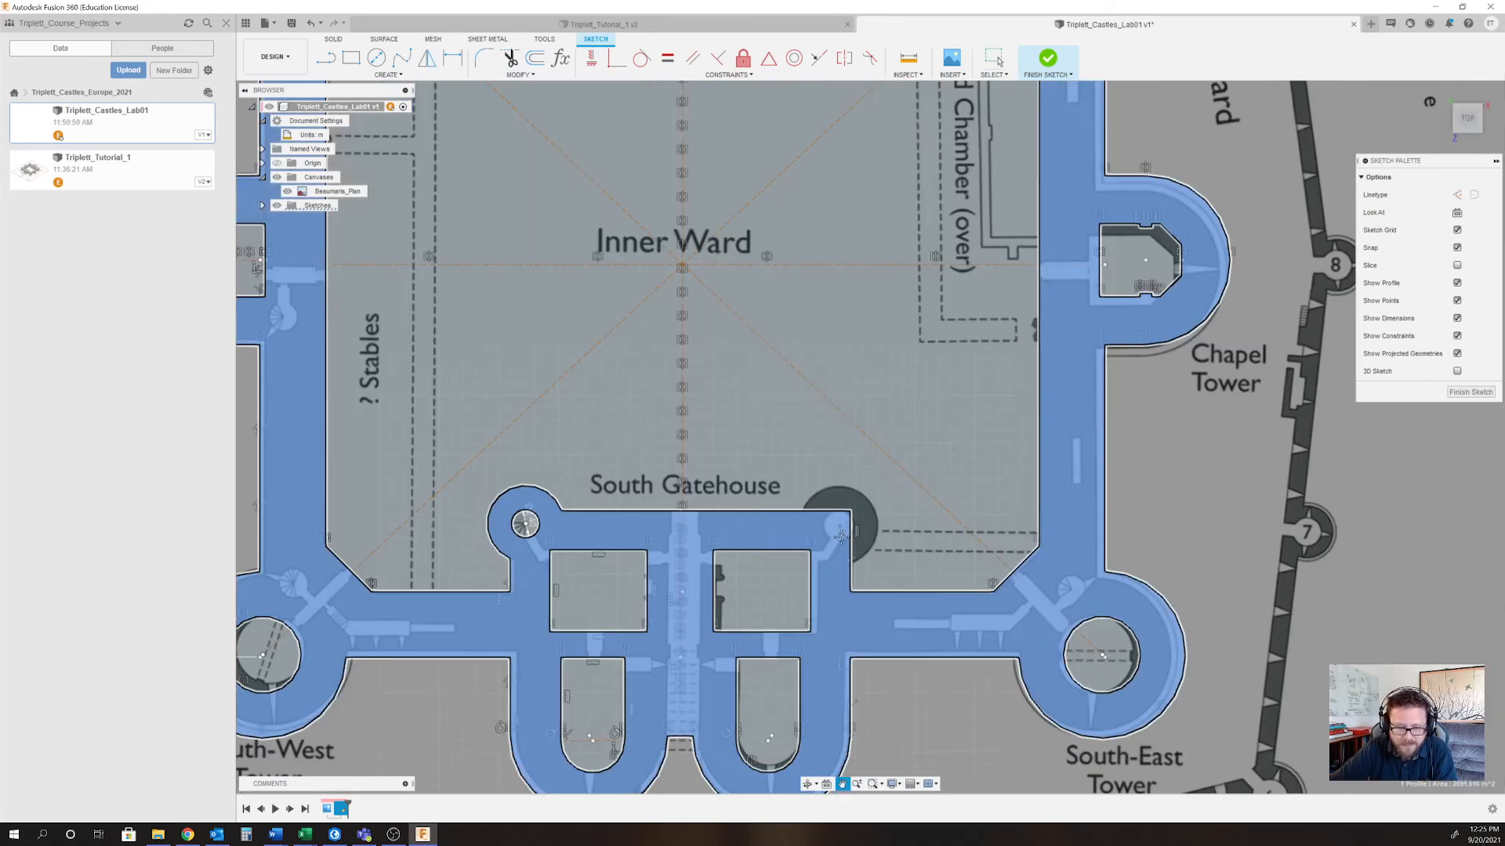
scroll(841, 538, "down", 2)
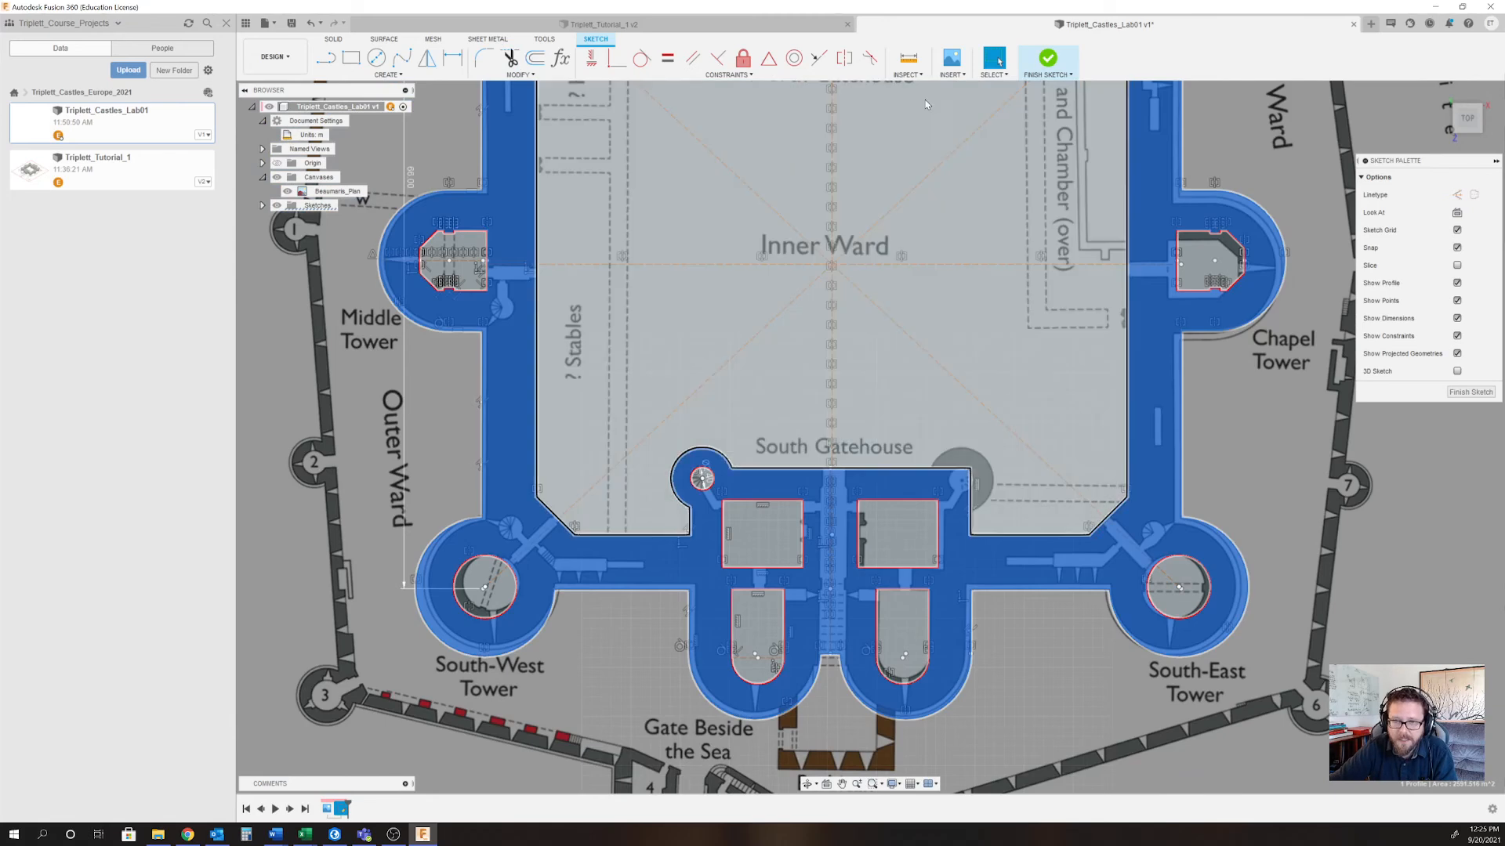
scroll(906, 450, "up", 2)
scroll(829, 517, "up", 2)
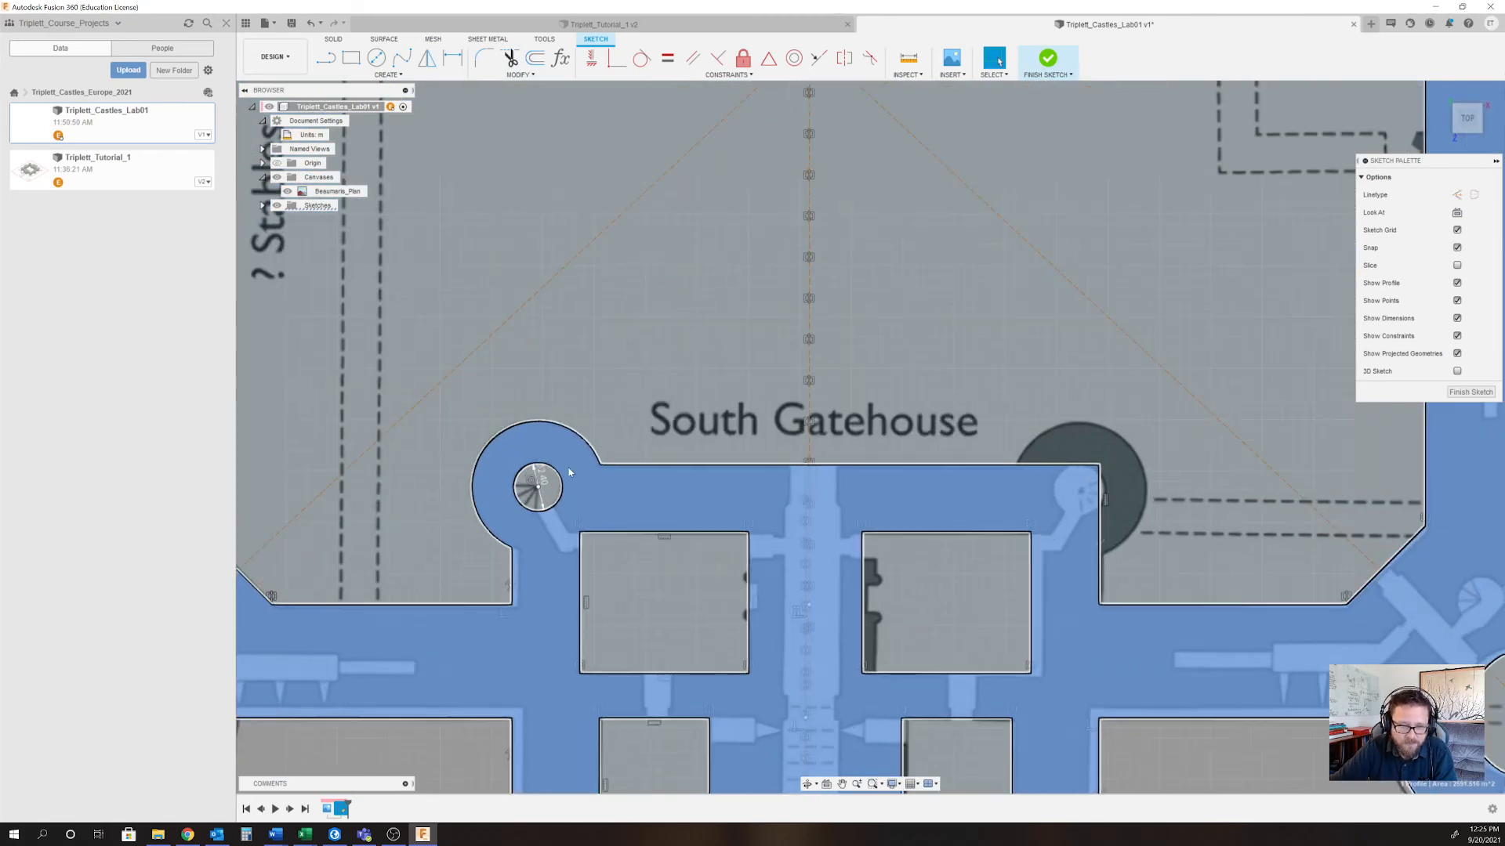
Mirror the South Gatehouse's west stair turret arc and inner circle to the east side about the vertical centre line.
left_click(546, 436)
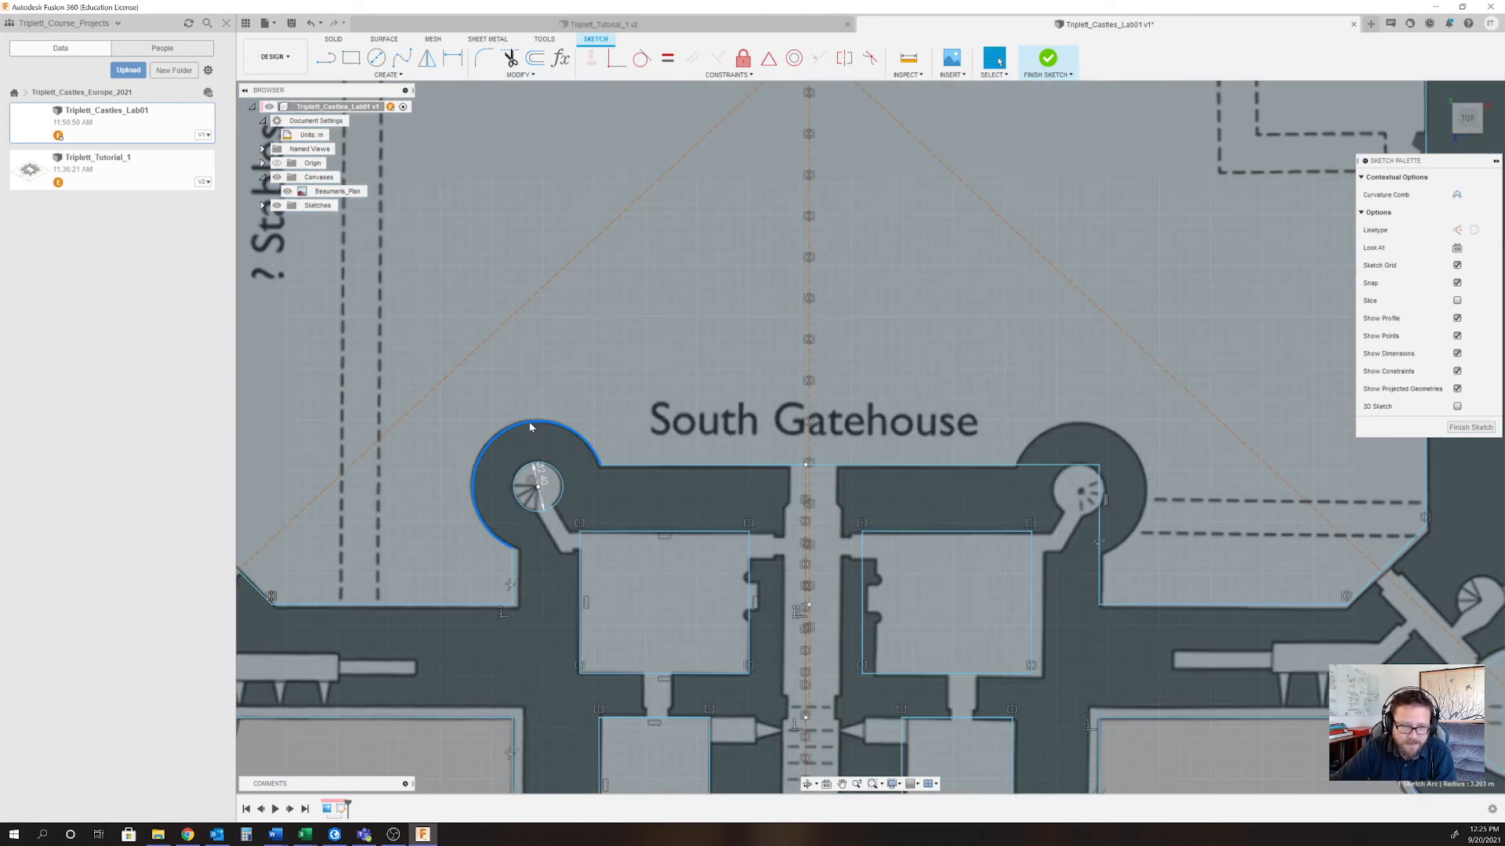
left_click(519, 475, "shift")
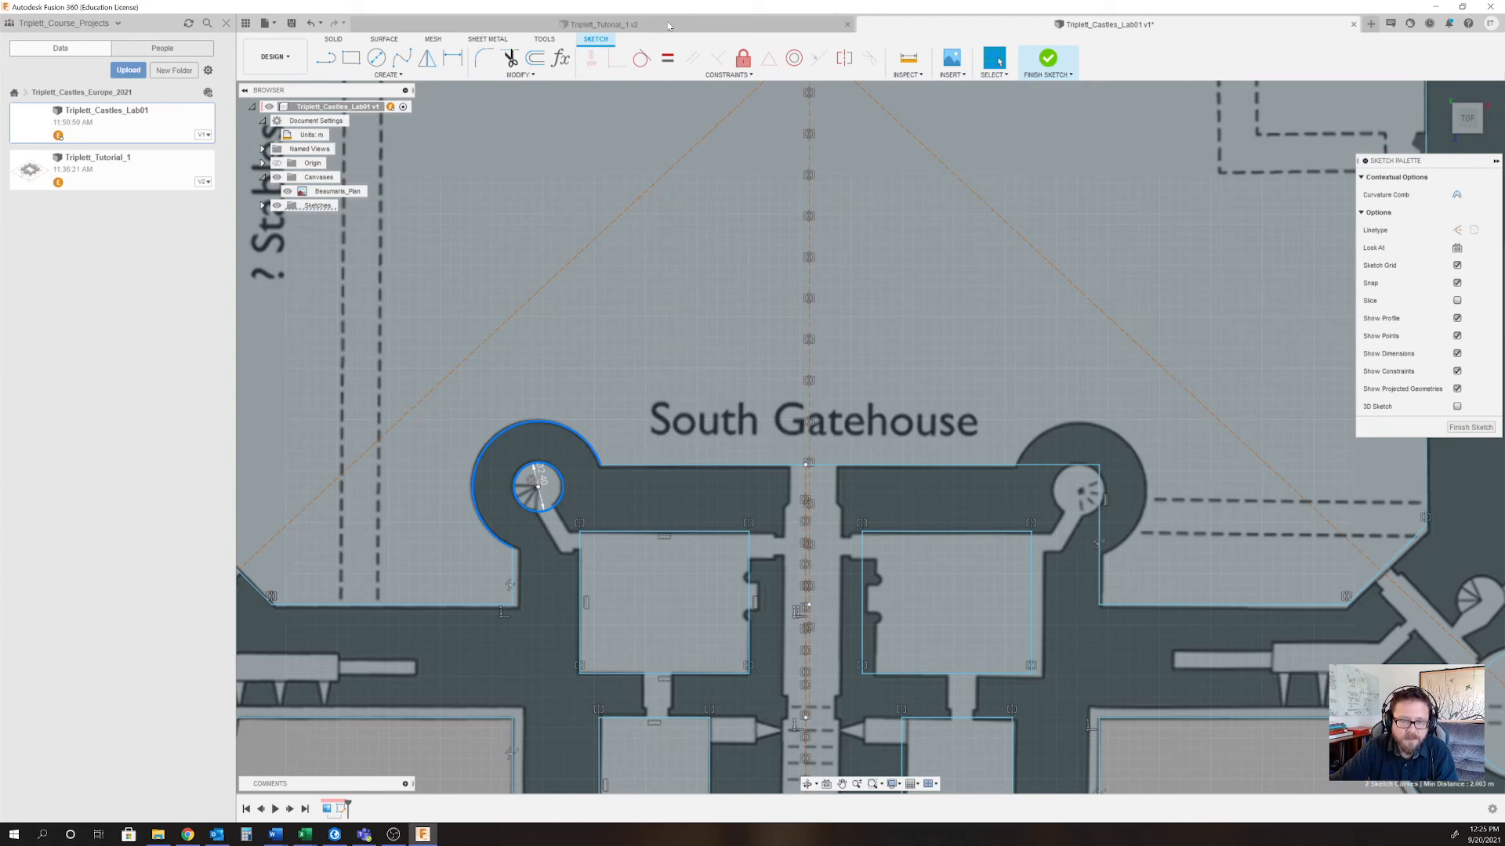
left_click(427, 57)
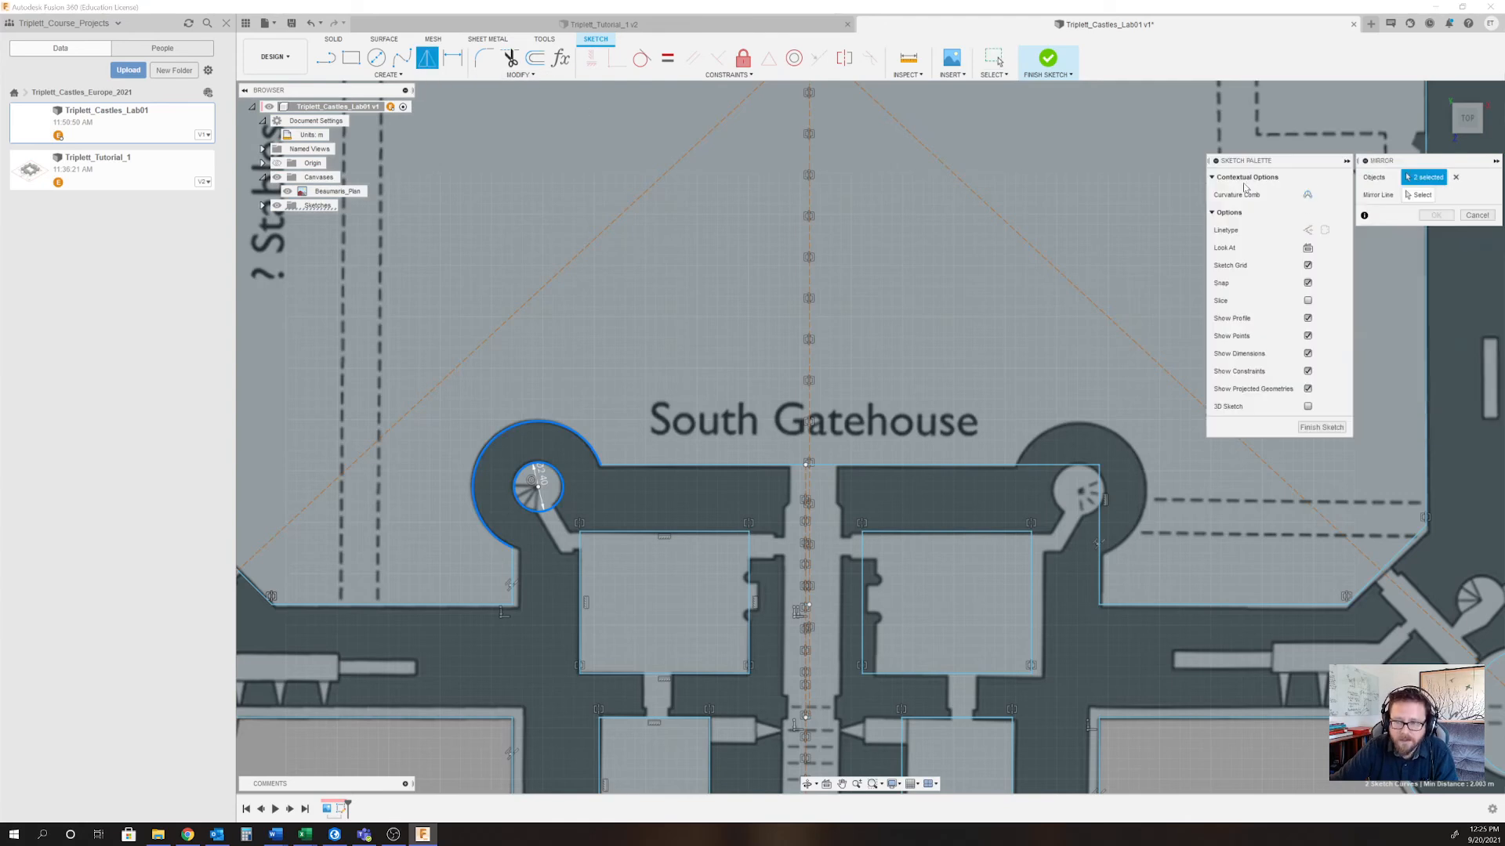
left_click(1395, 200)
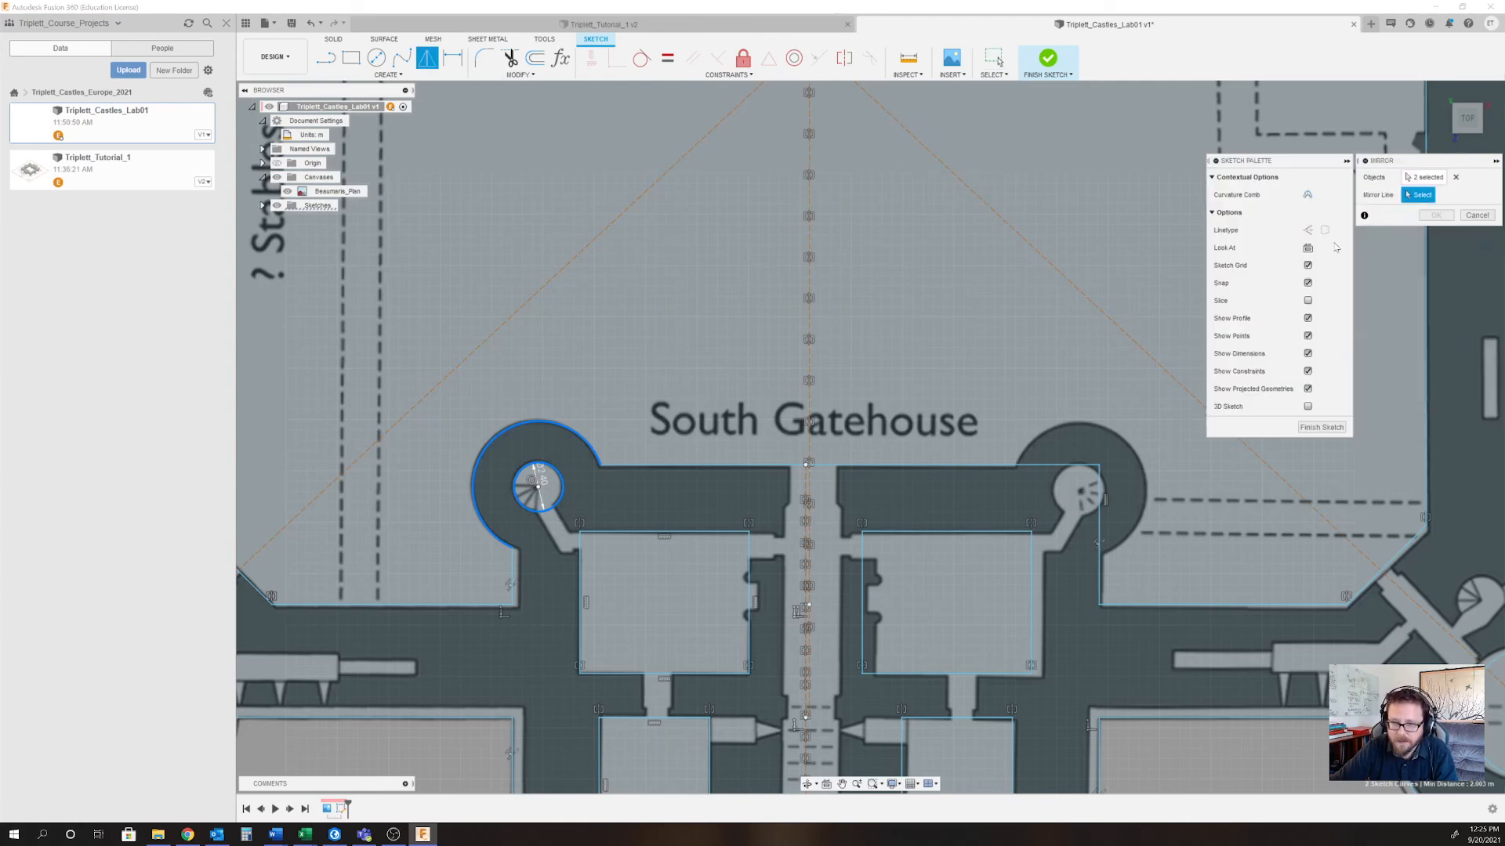
left_click(806, 488)
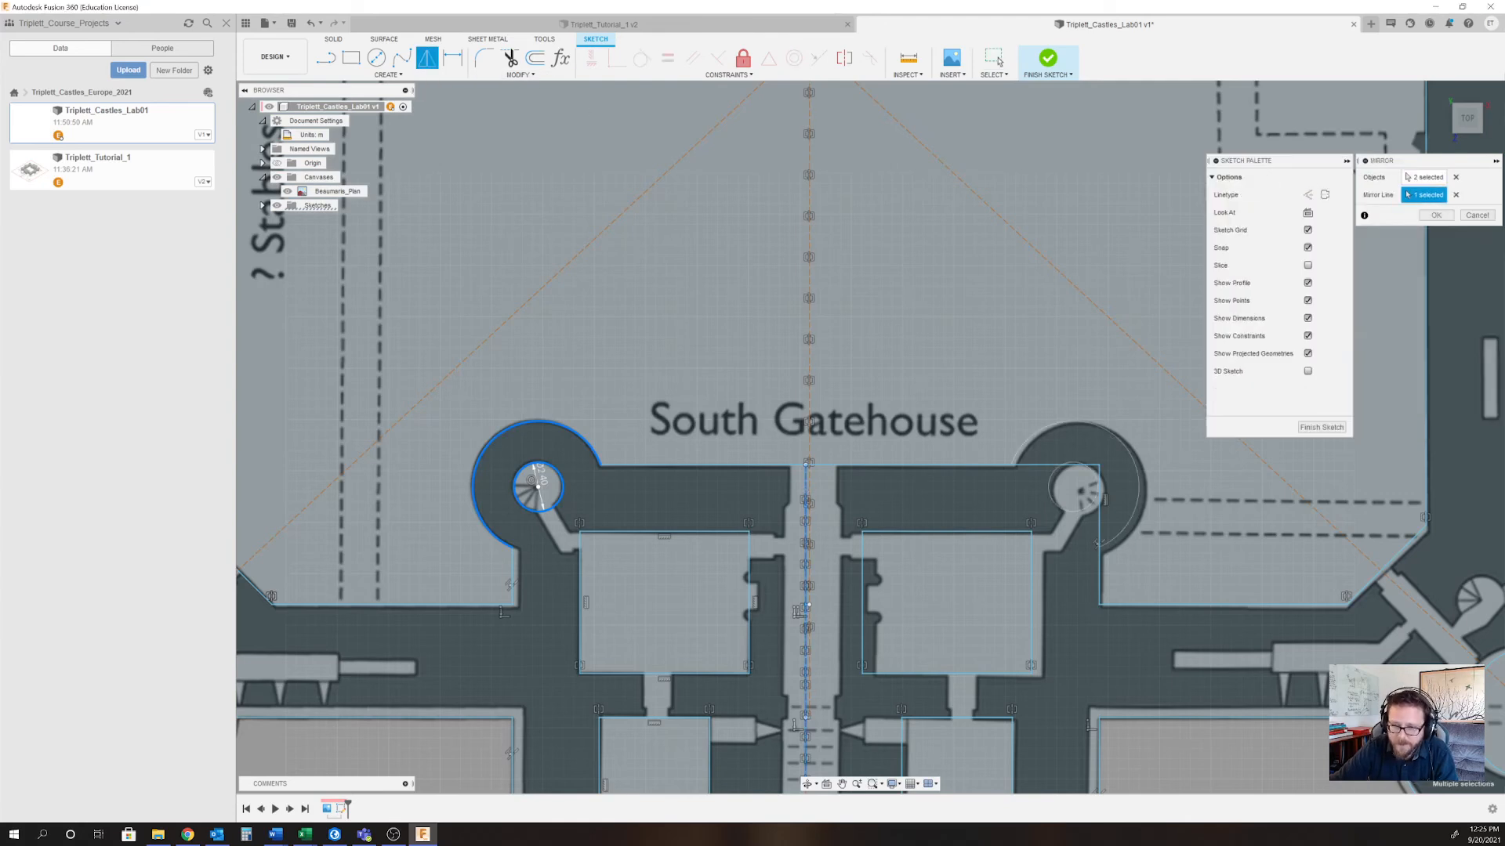
left_click(1434, 216)
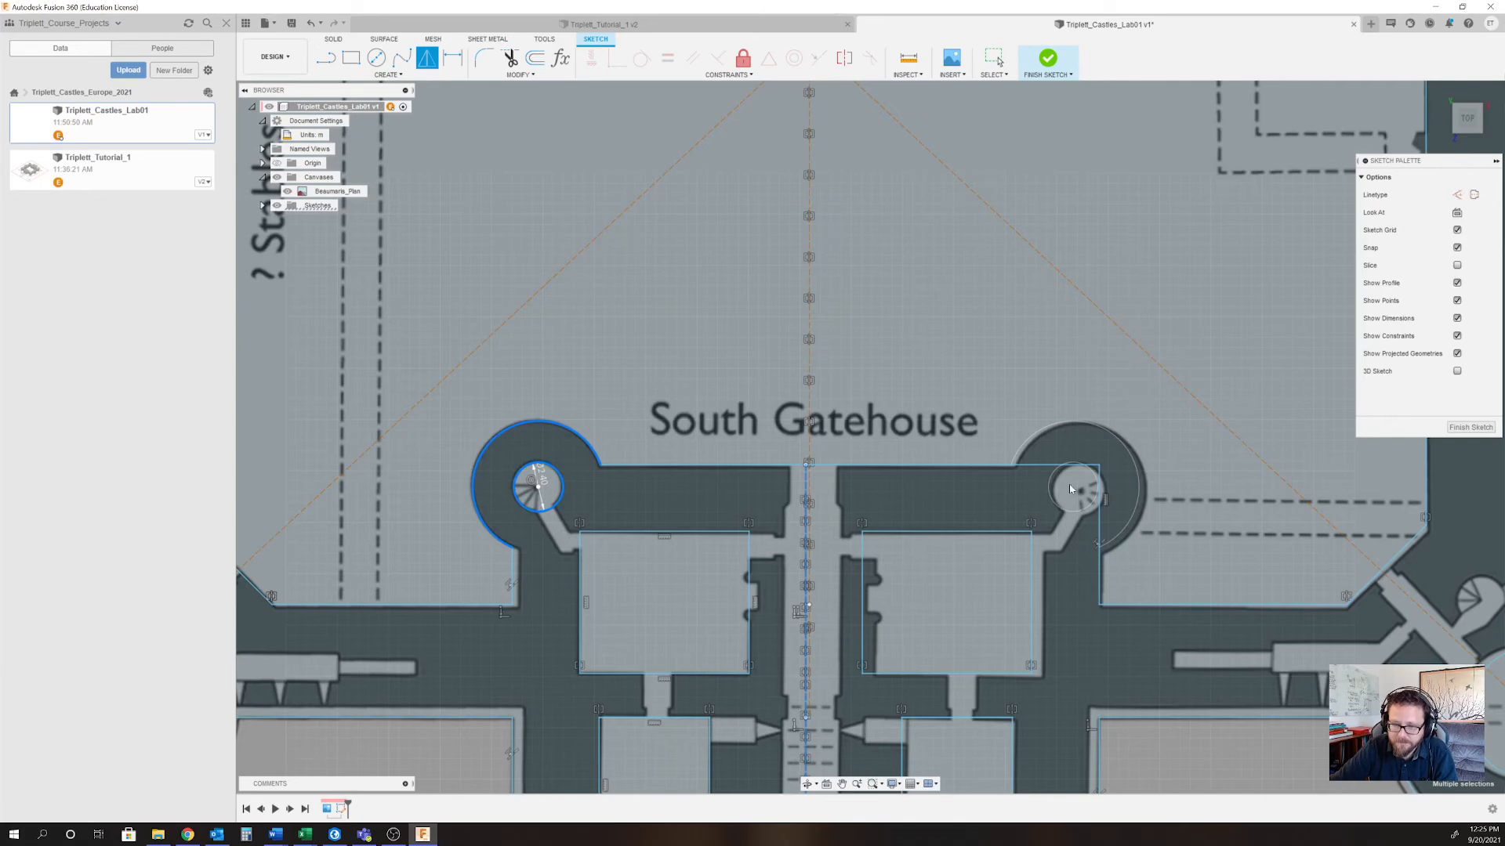
Trim the courtyard wall line and vertical side line inside the South Gatehouse's east stair turret.
left_click(510, 58)
scroll(1128, 491, "up", 5)
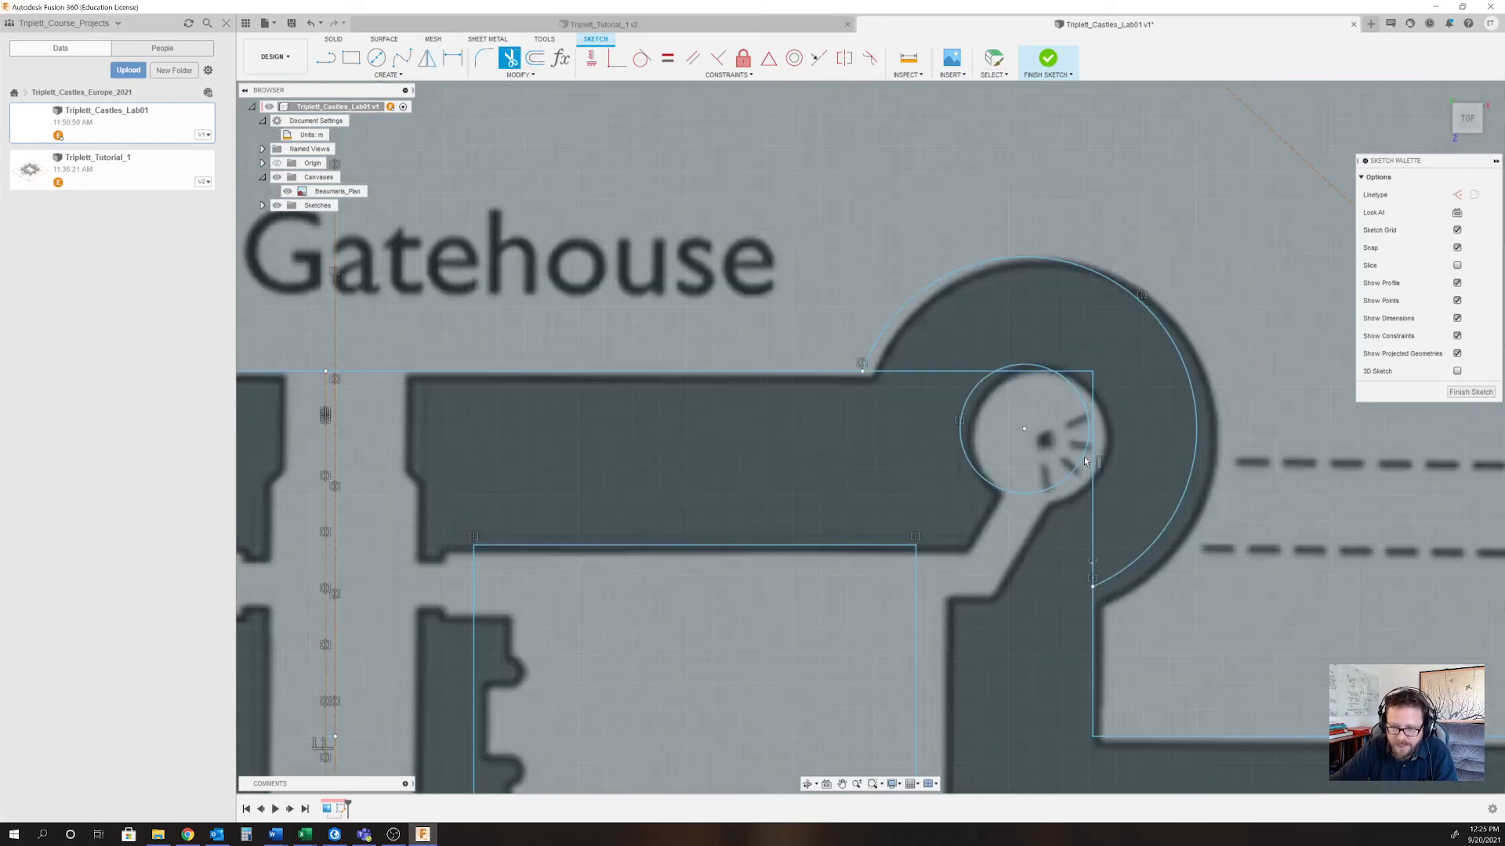
left_click(1031, 372)
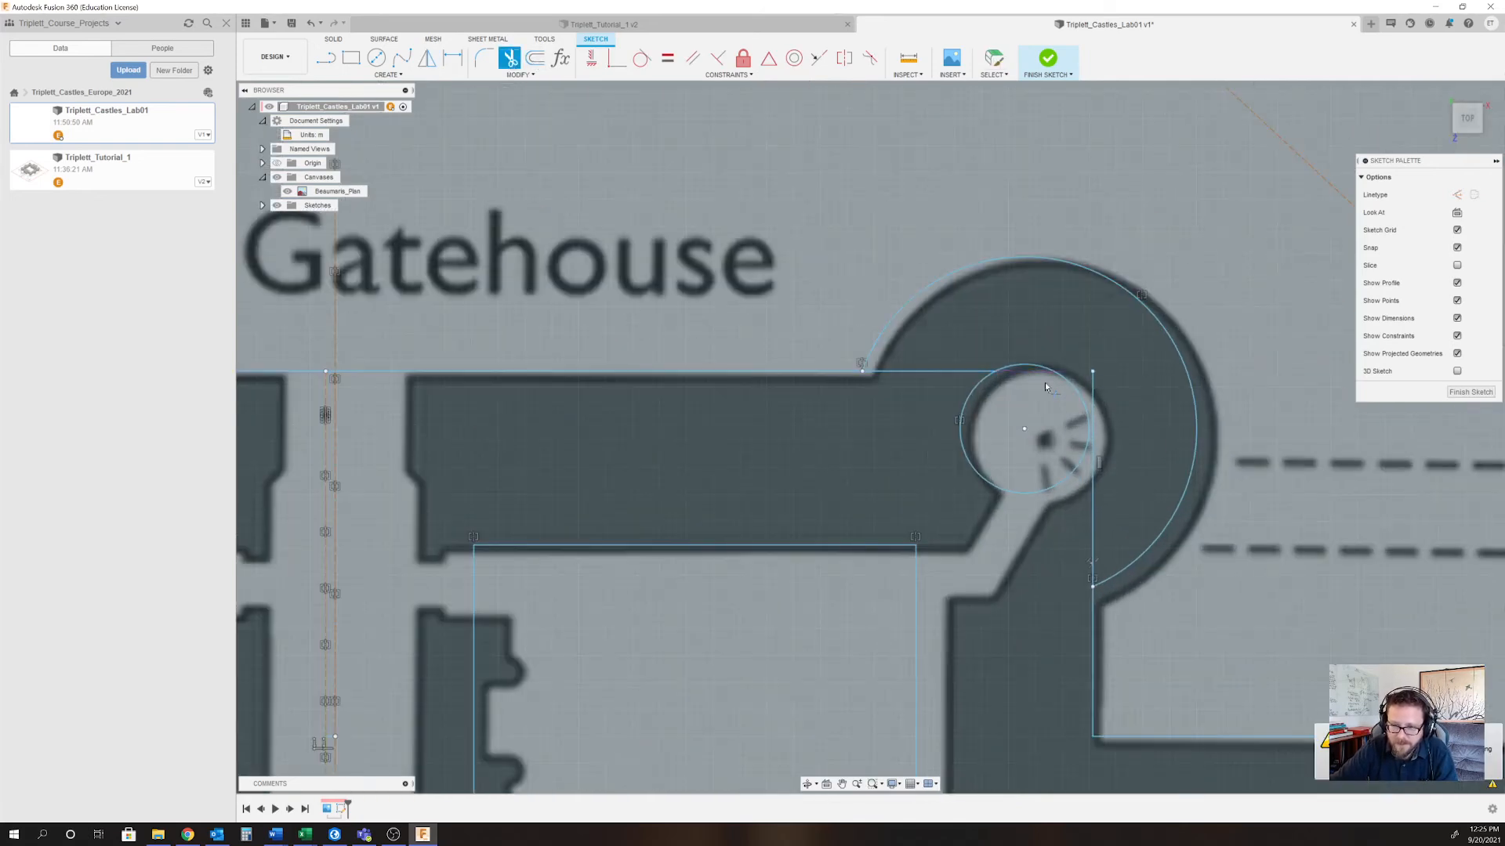
left_click(1094, 401)
left_click(911, 384)
scroll(917, 486, "down", 3)
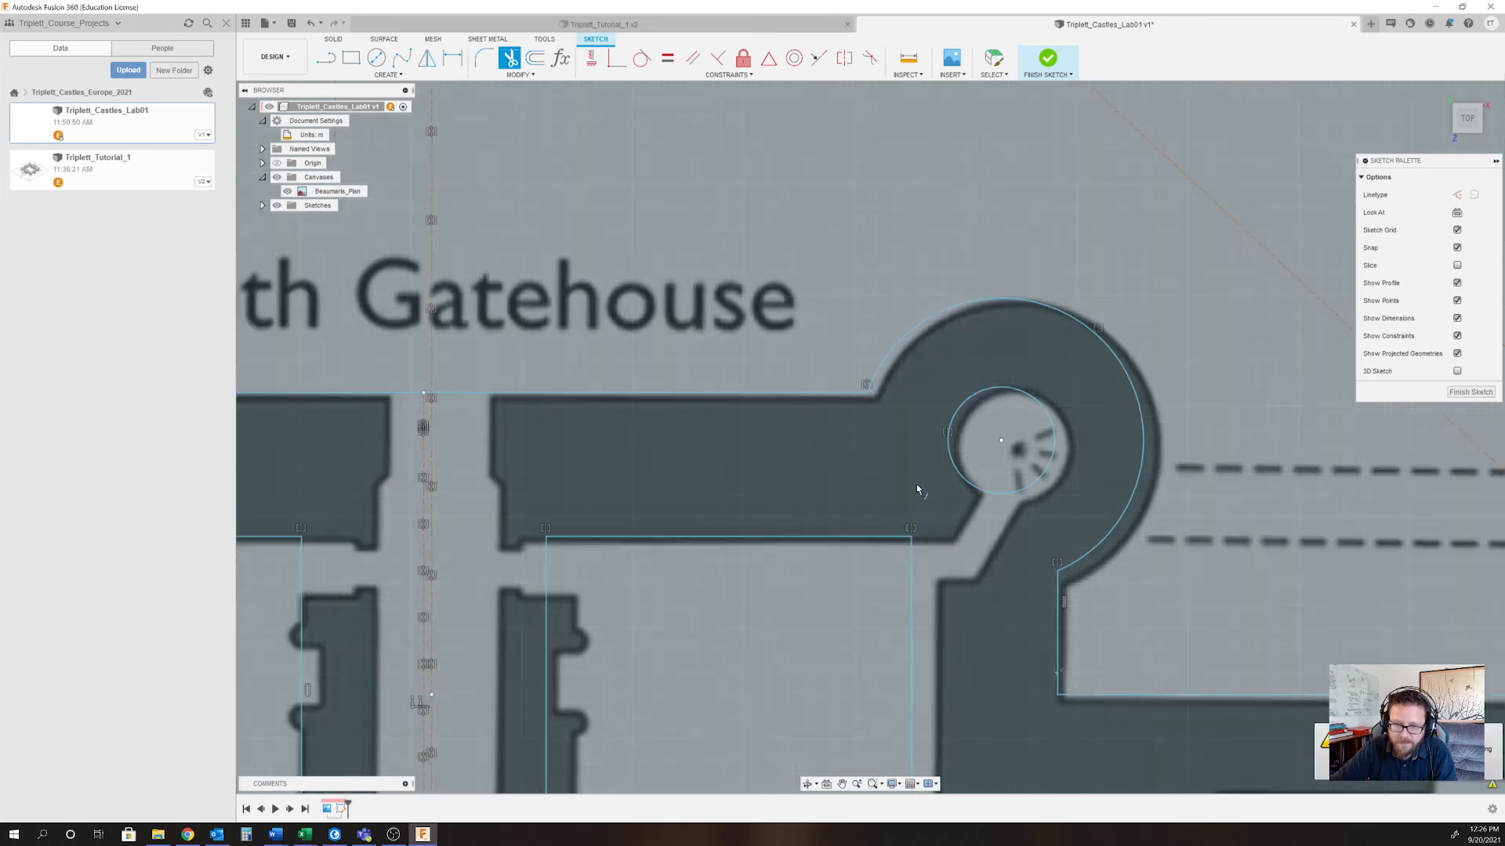
scroll(933, 484, "down", 2)
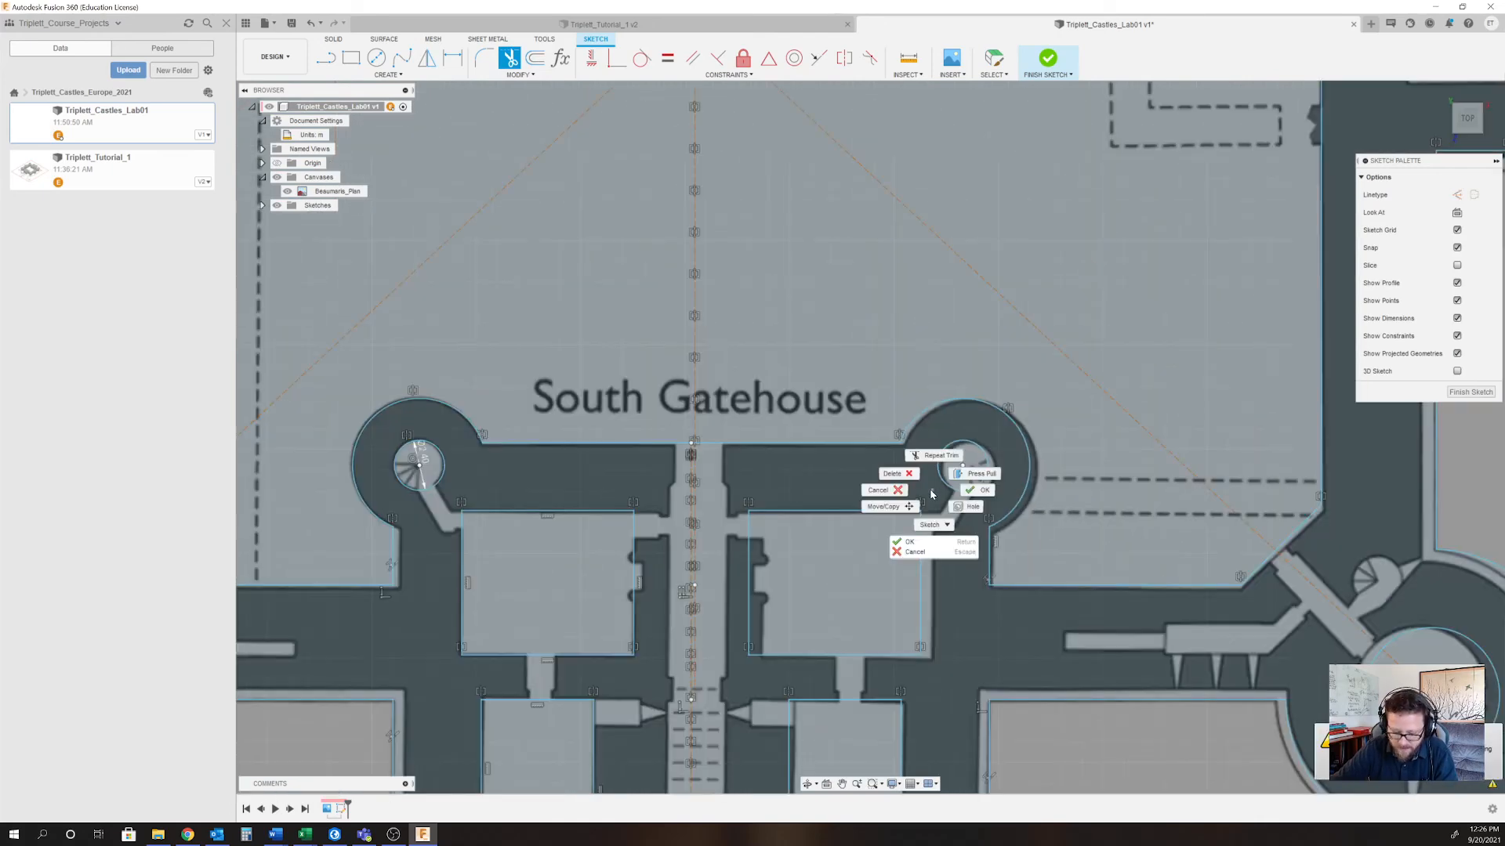
left_click(995, 59)
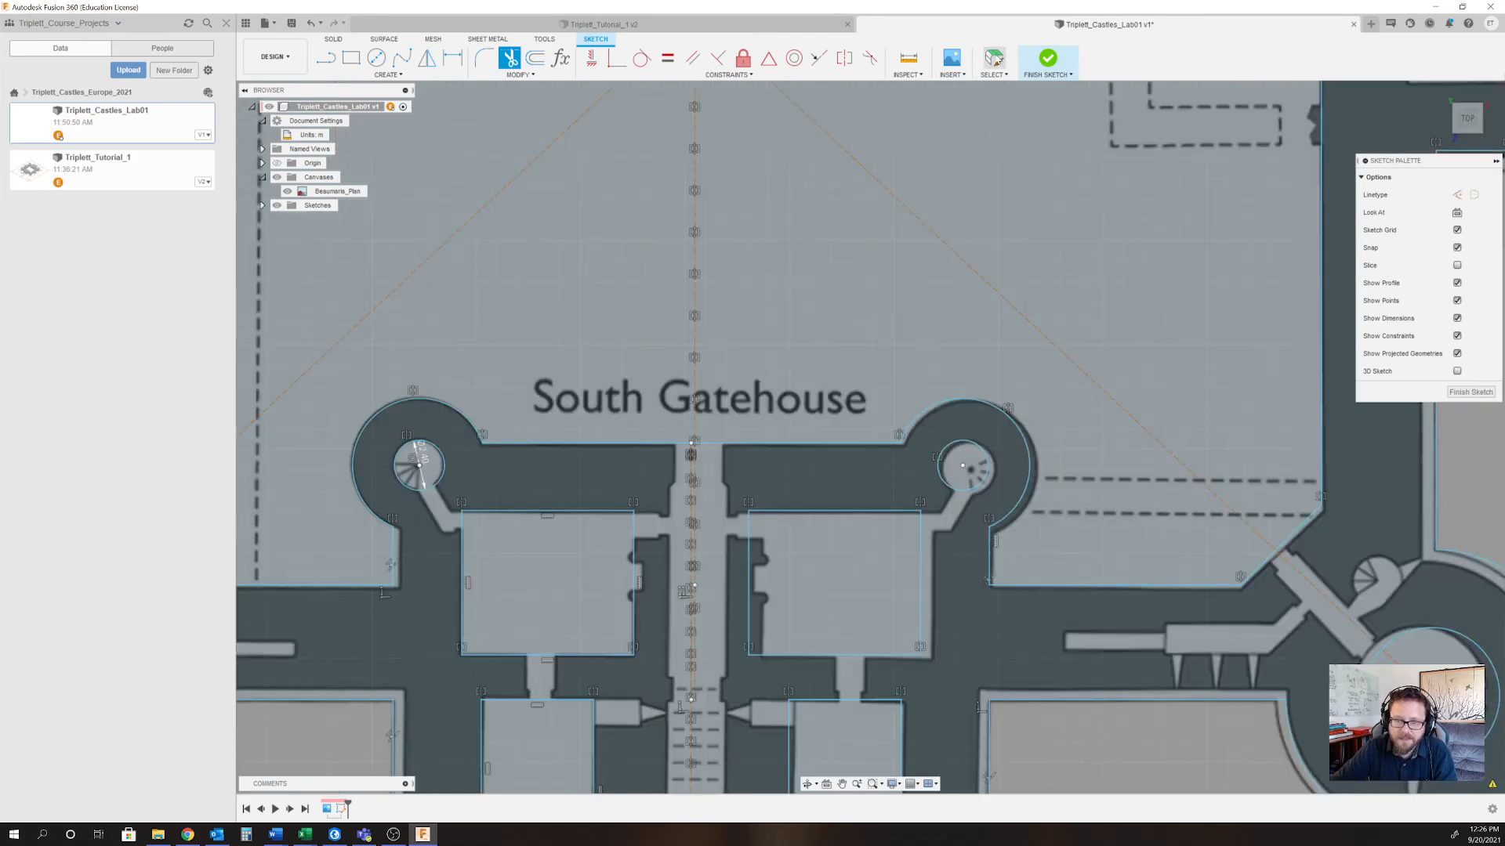
Select the whole castle wall profile around the inner ward and finish the sketch.
scroll(896, 509, "down", 2)
left_click(897, 511)
scroll(901, 517, "down", 3)
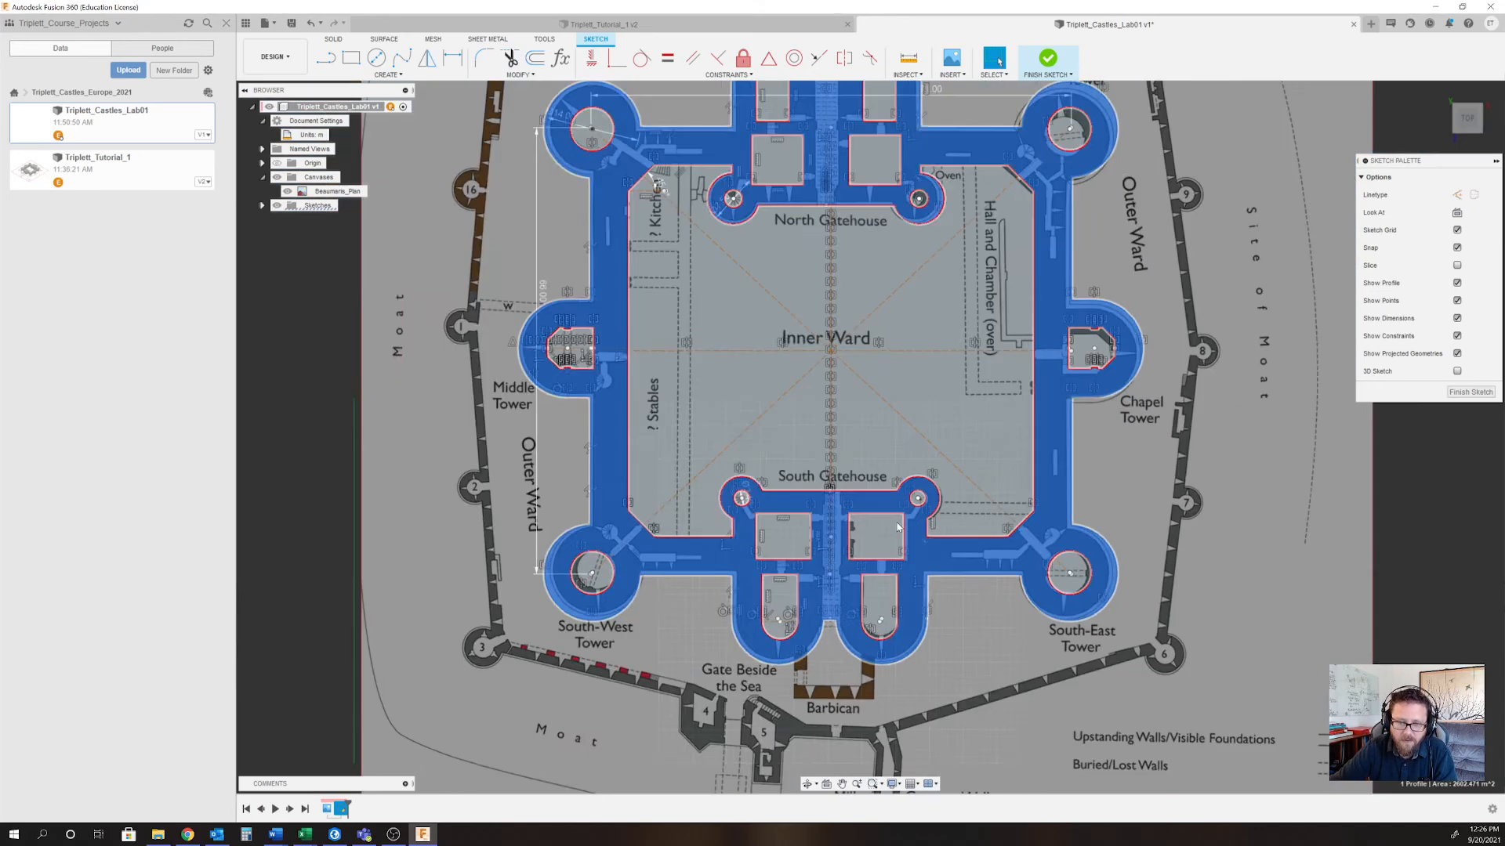
scroll(931, 632, "down", 3)
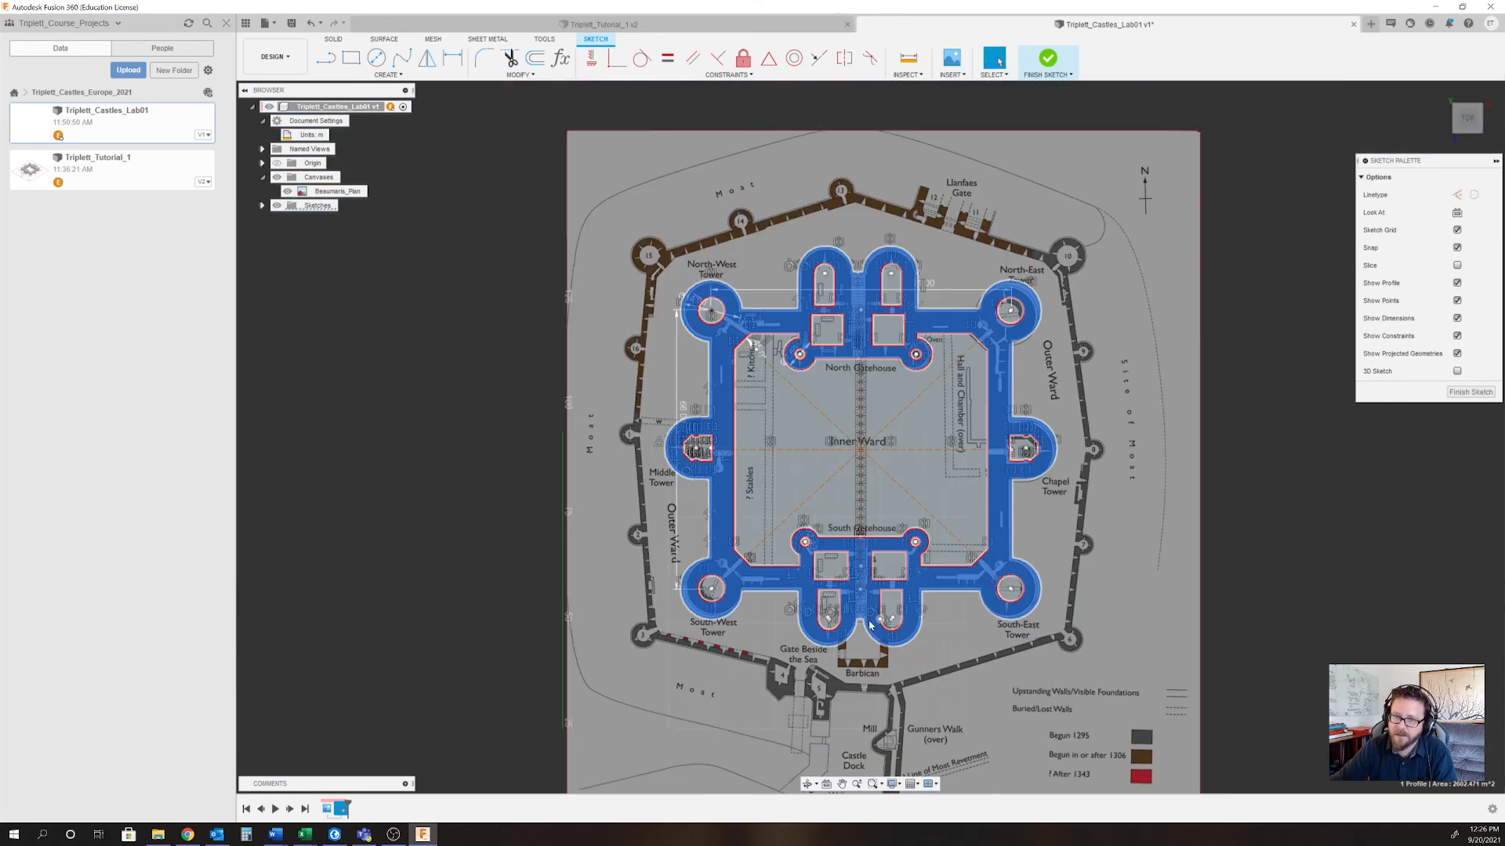
left_click(1050, 60)
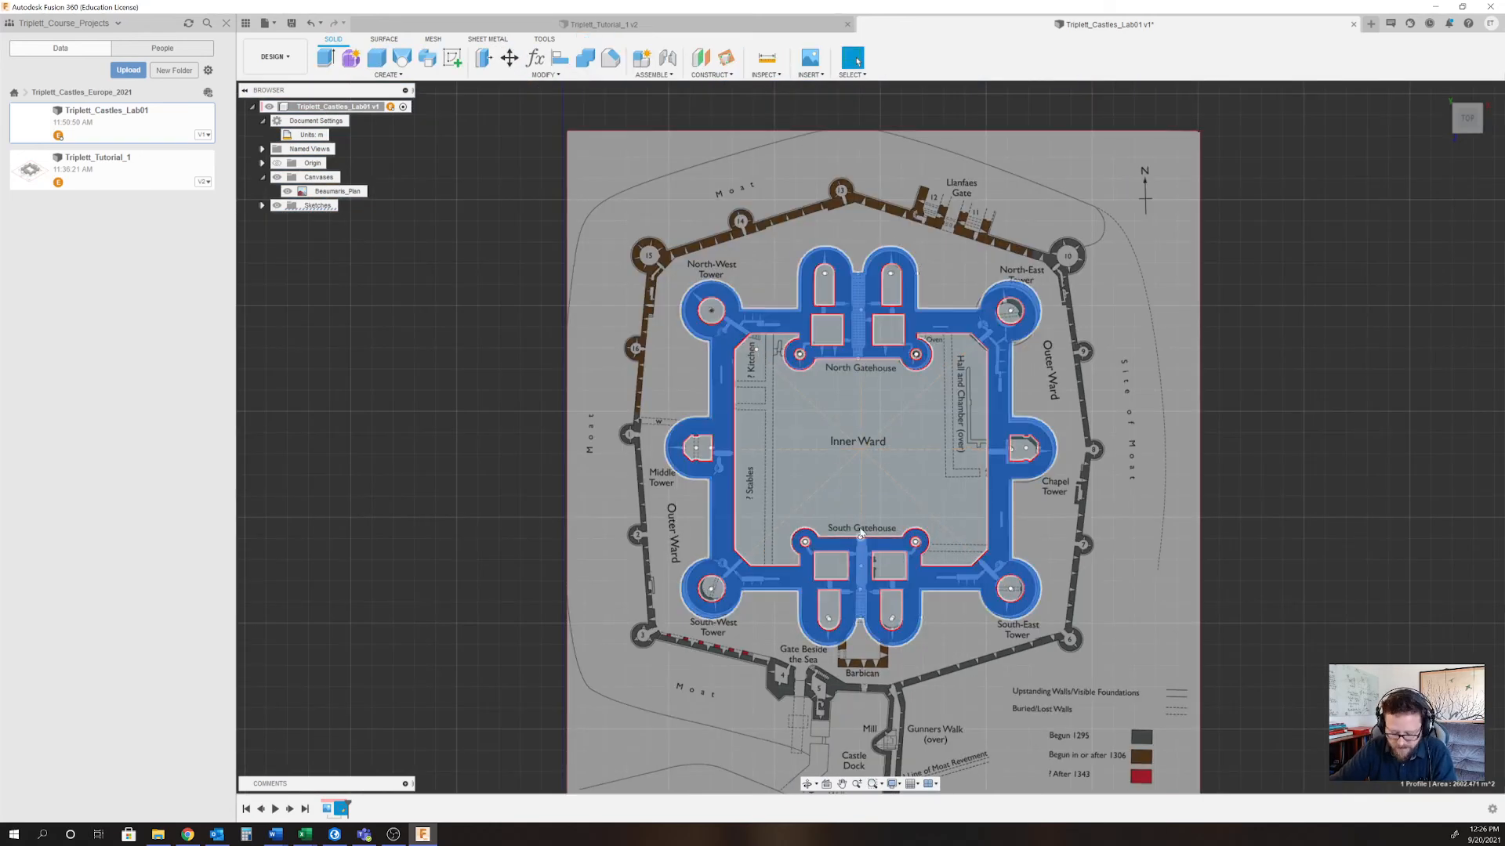
Extrude the selected castle wall profile upward 15 m as a new body.
mouse_move(865, 521)
middle_mouse_down("shift")
mouse_move(895, 468)
mouse_move(867, 549)
mouse_move(893, 517)
middle_mouse_up("shift")
scroll(866, 552, "down", 3)
scroll(866, 552, "up", 6)
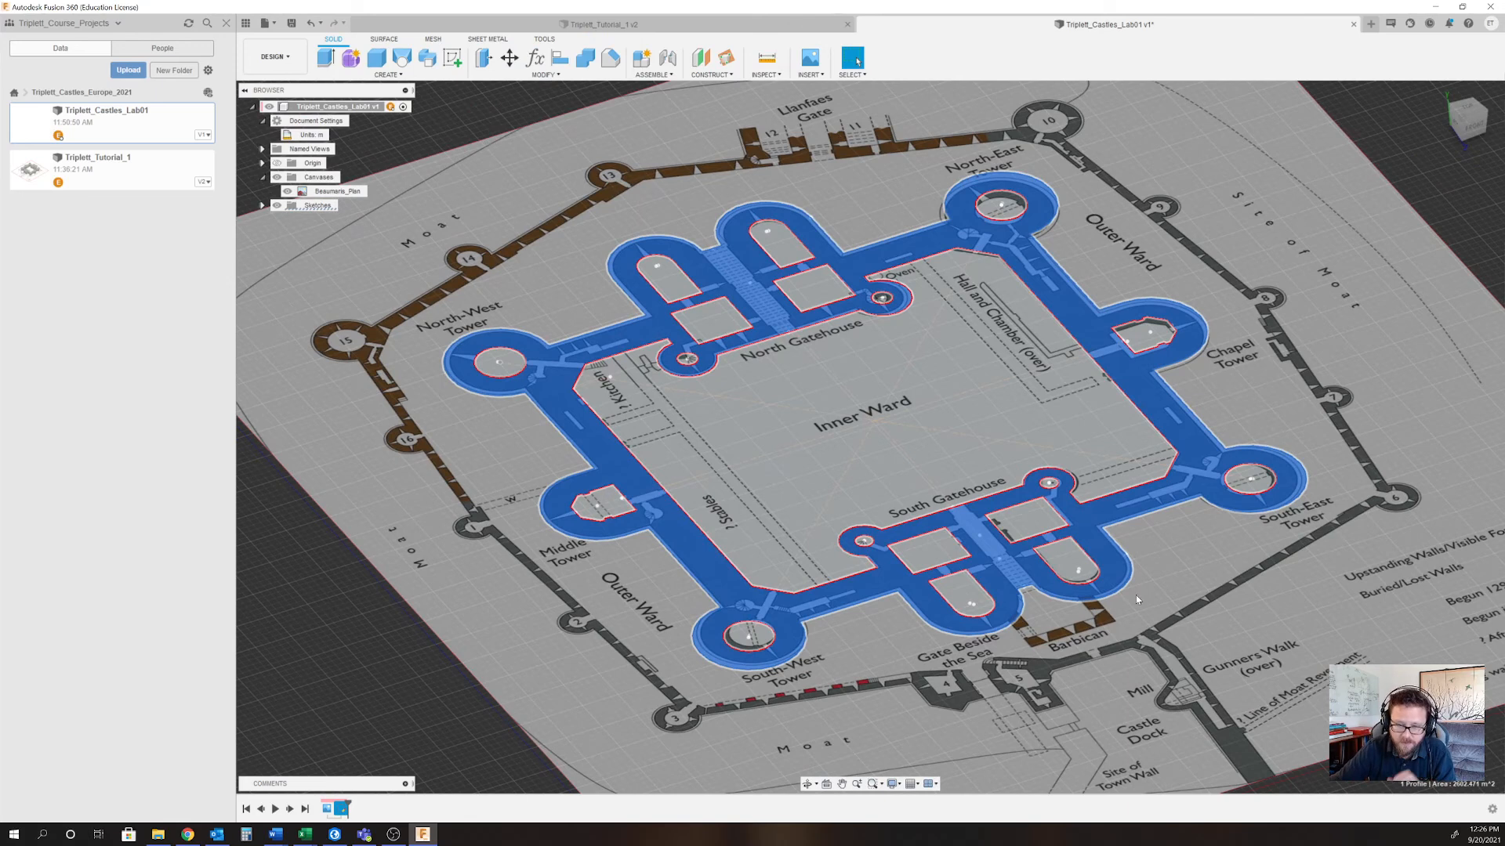
scroll(1136, 599, "down", 3)
scroll(1127, 555, "up", 3)
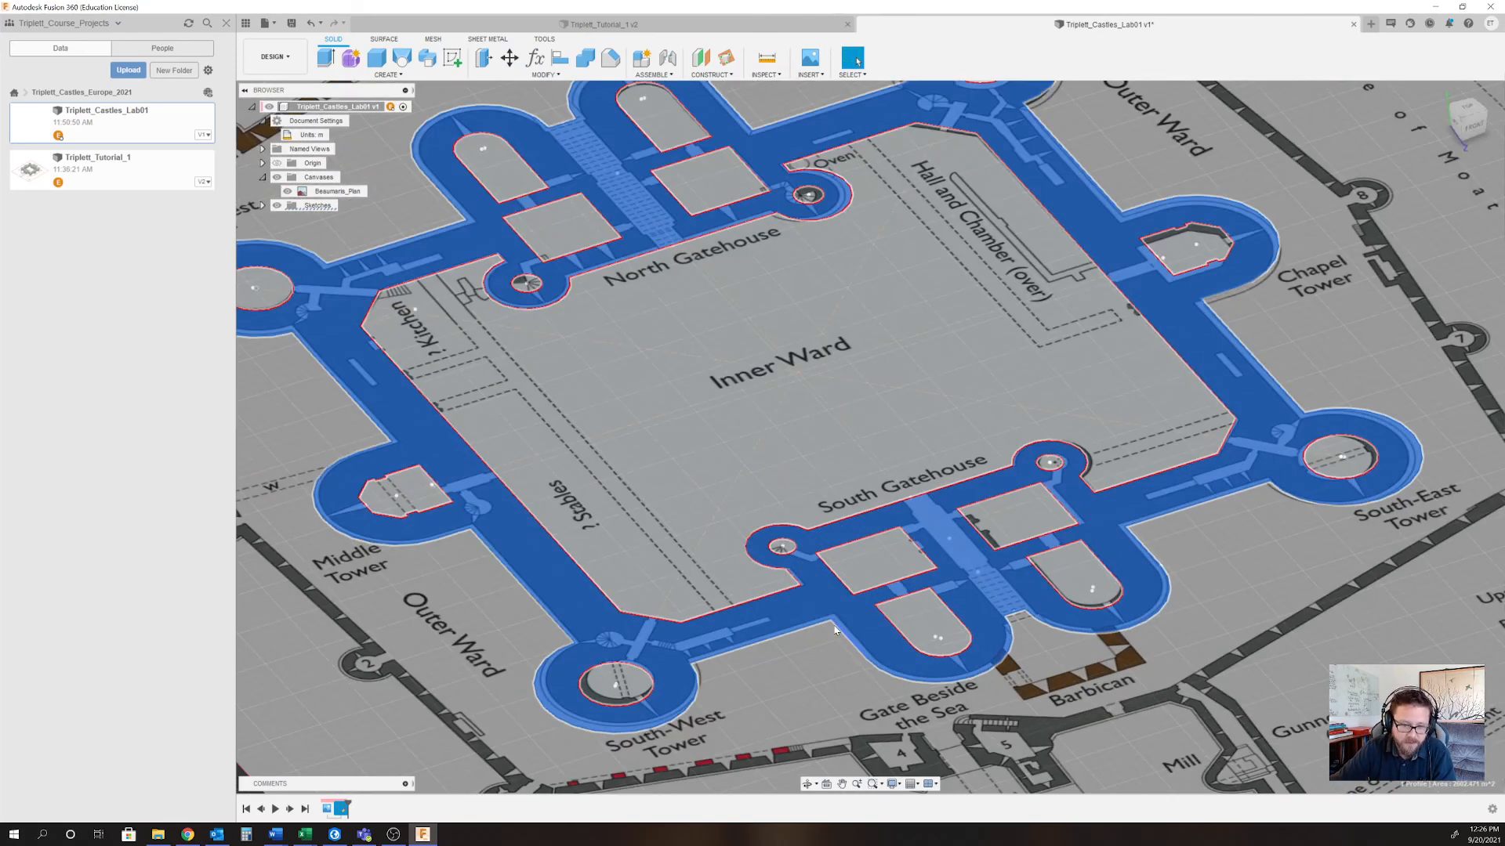
middle_click_drag(945, 600, 1148, 534)
middle_click_drag(1059, 569, 1073, 627)
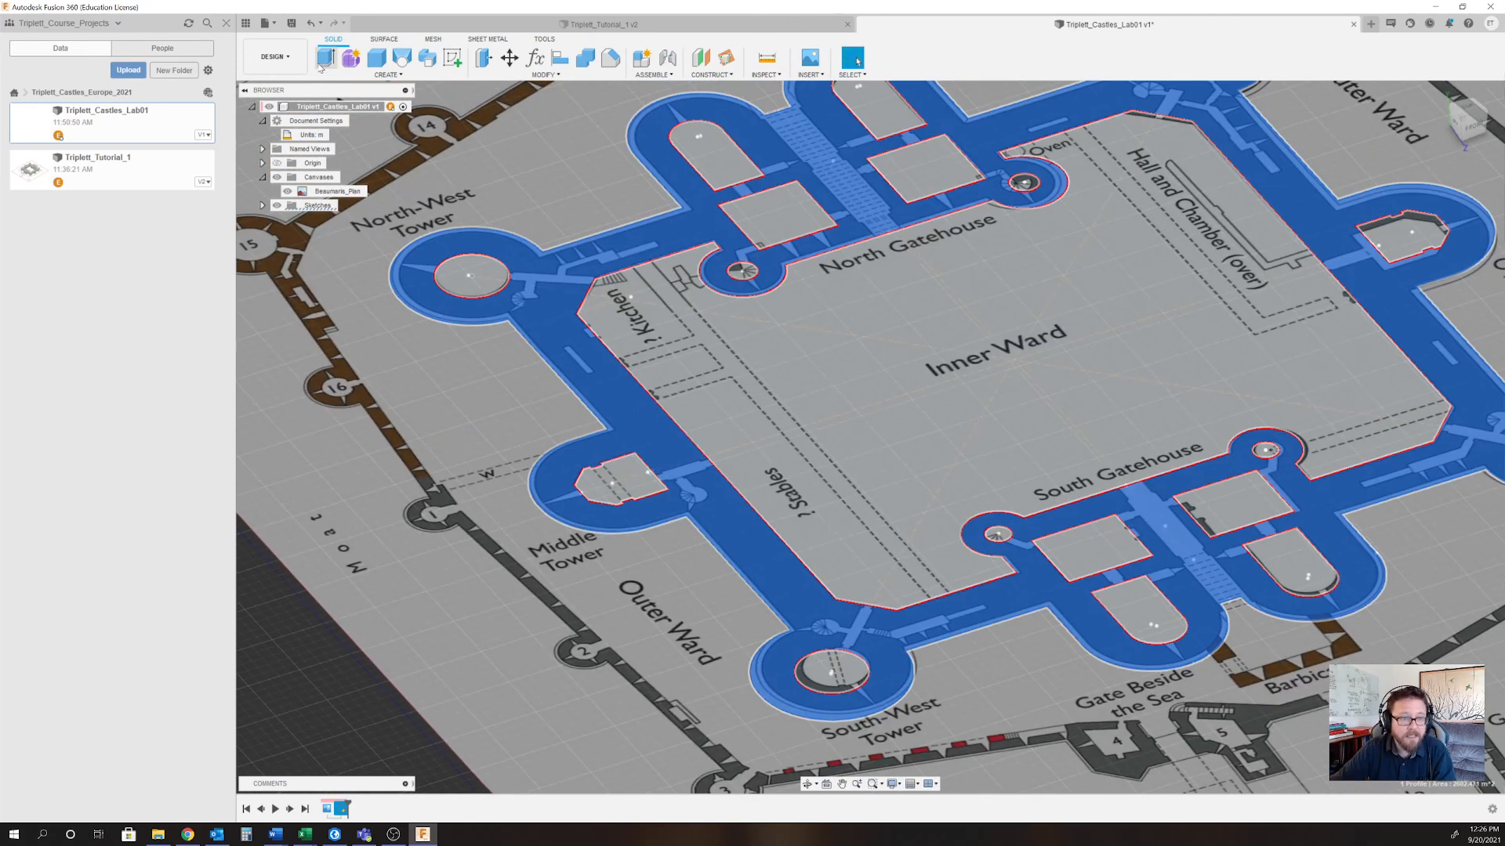
left_click(333, 63)
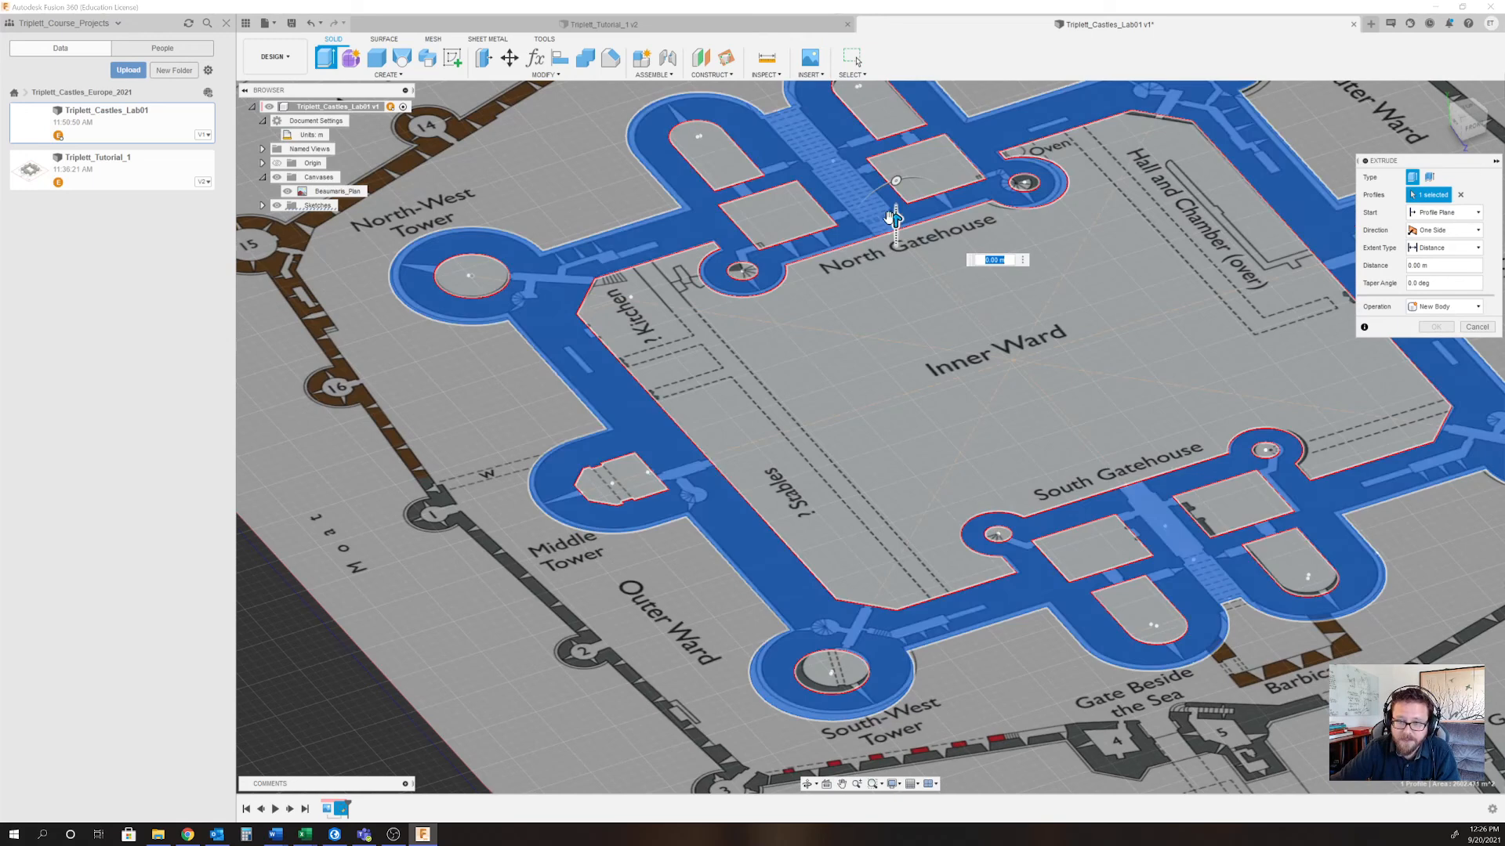
left_click_drag(894, 220, 902, 172)
type("1")
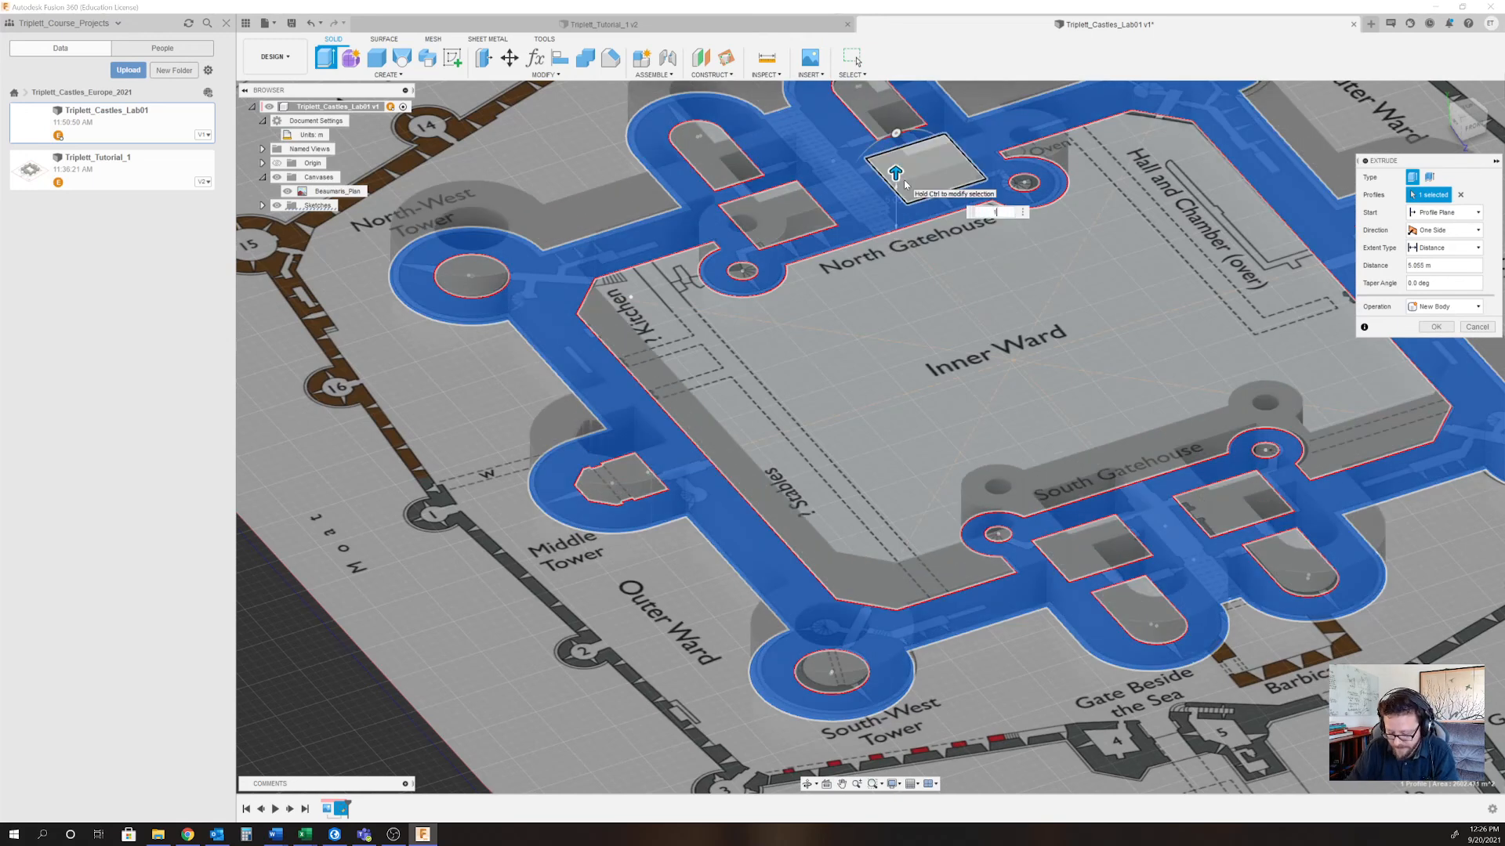
type("5")
key("Return")
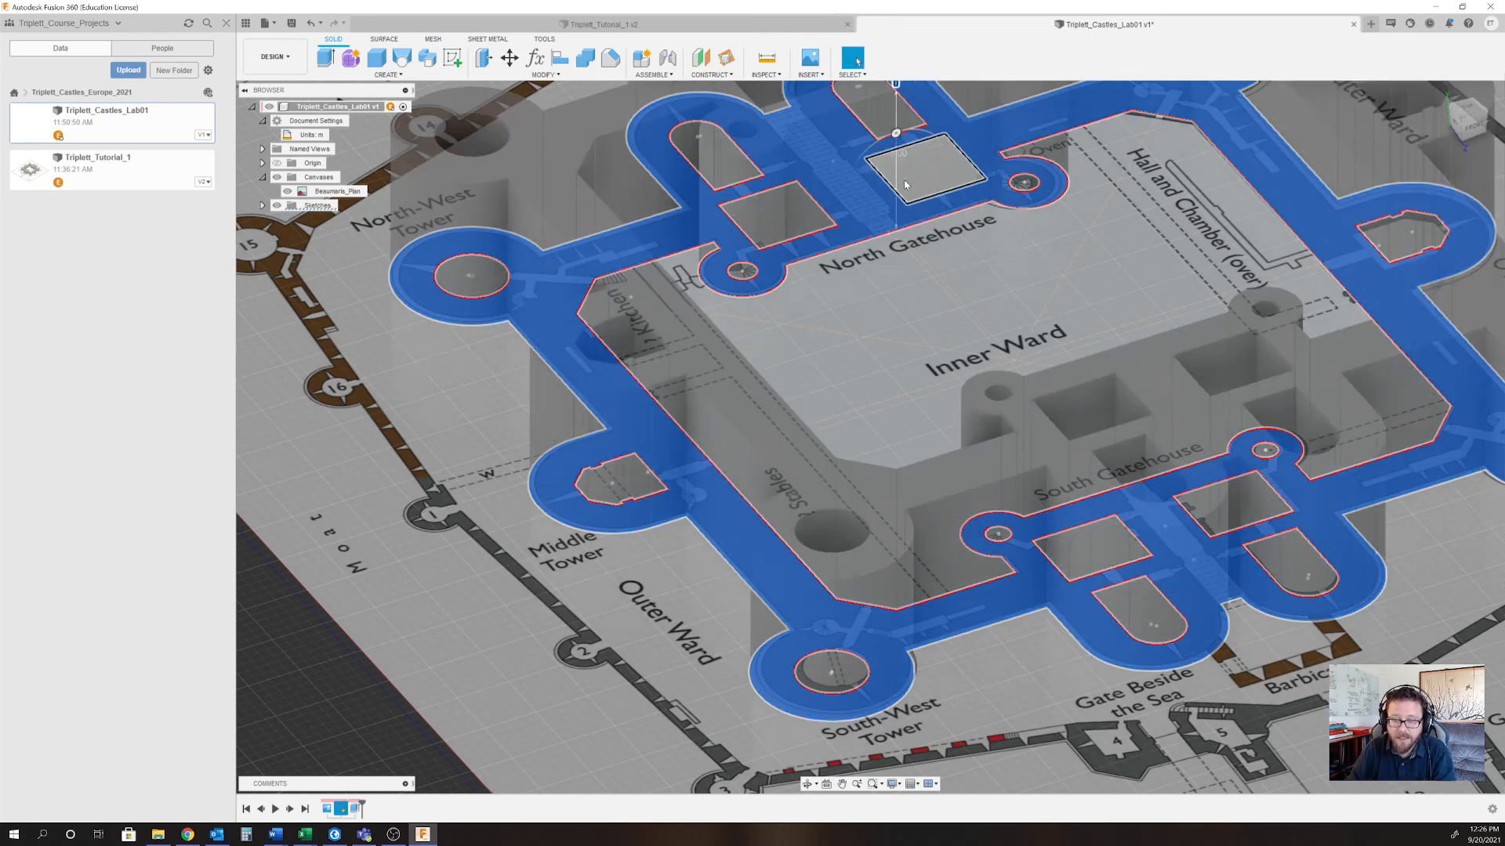
Hide the Canvases folder so the Beaumaris floor plan image no longer covers the extruded castle body.
scroll(1029, 329, "down", 10)
scroll(877, 454, "up", 8)
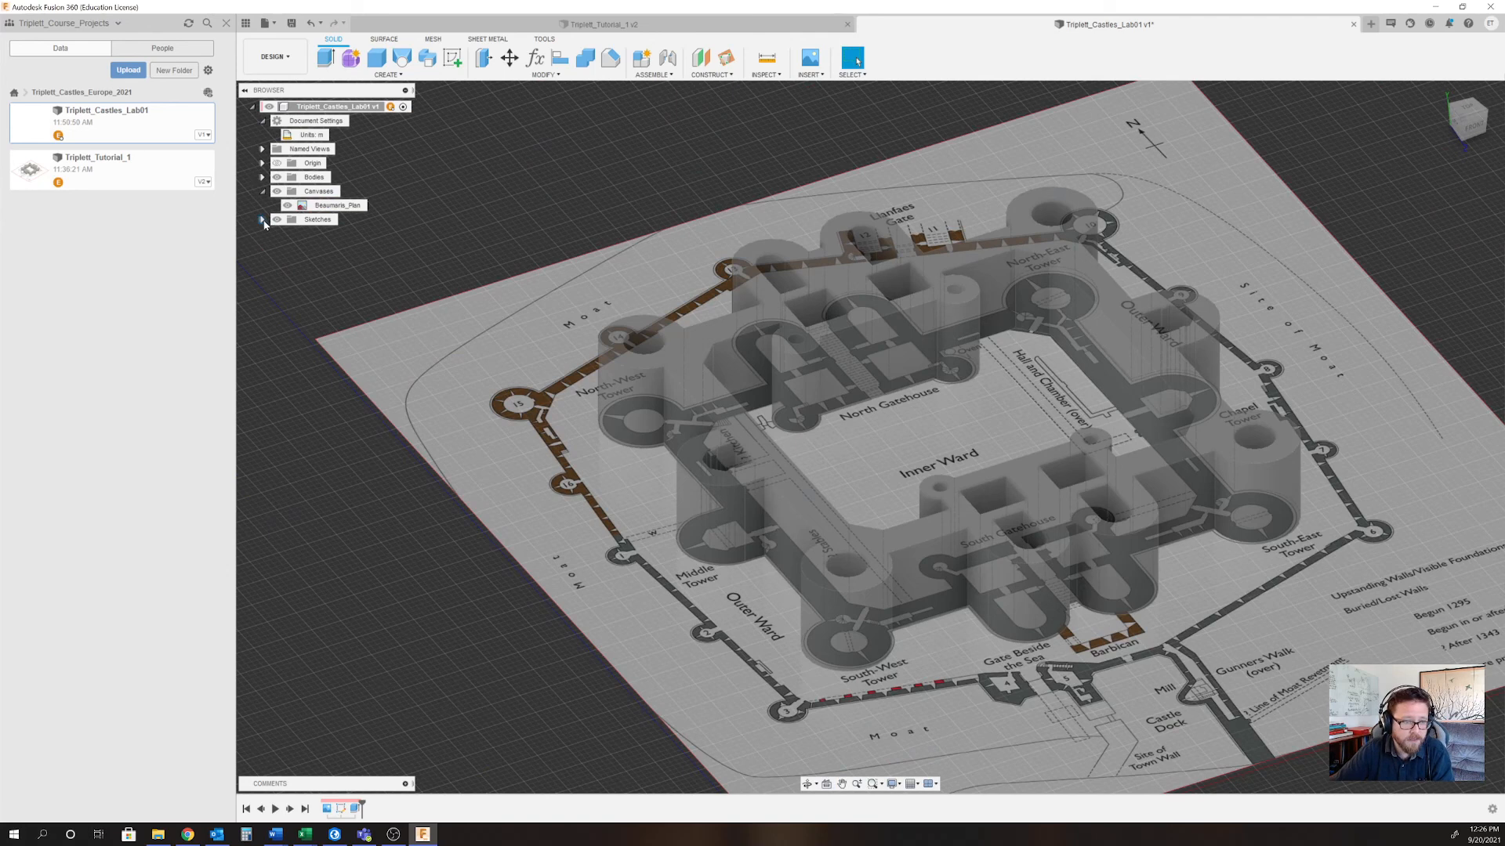
left_click(285, 208)
left_click(278, 192)
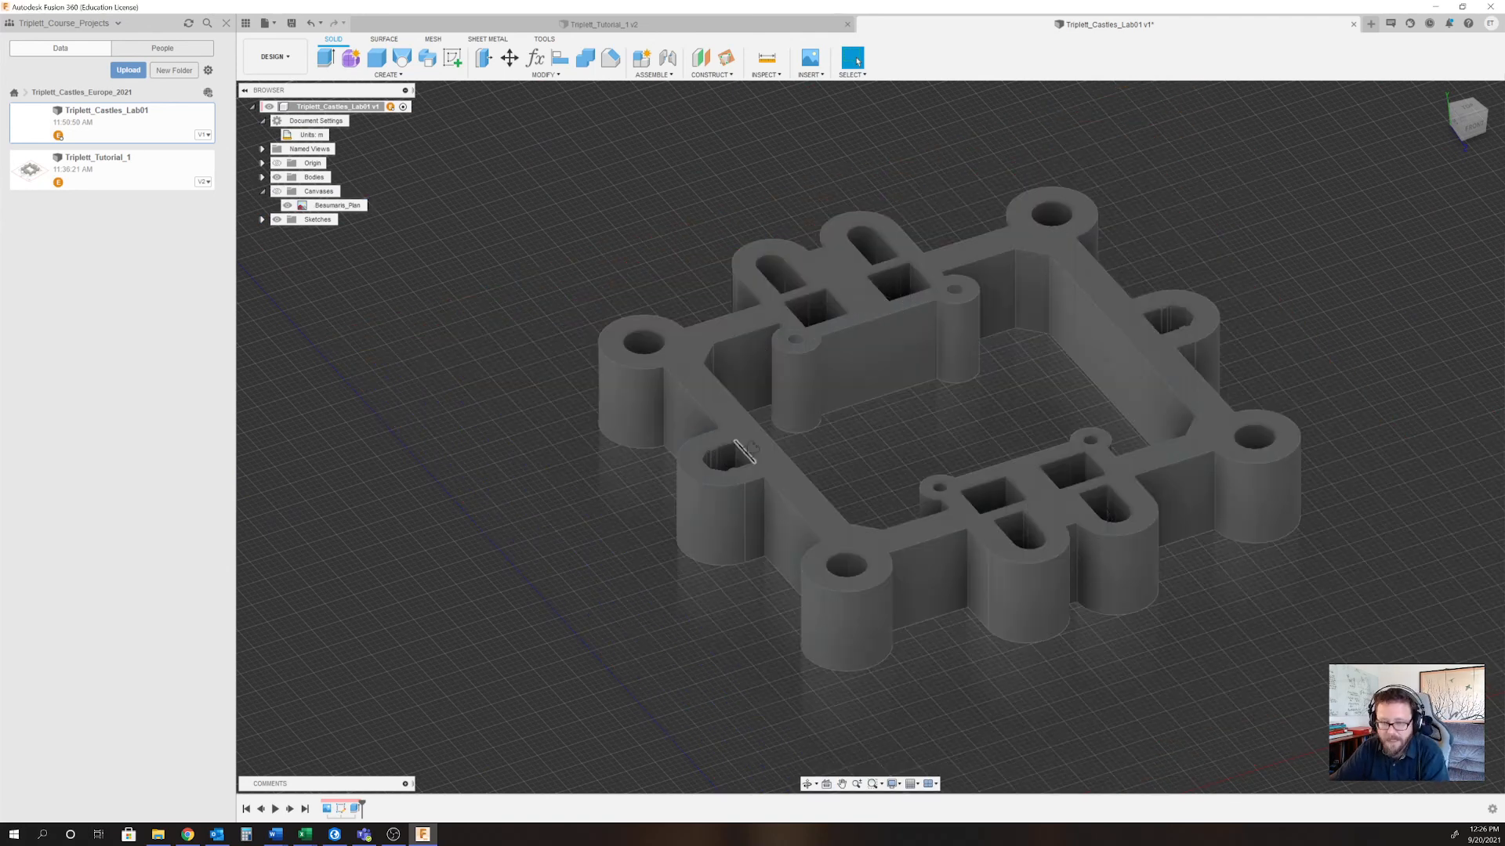
Examine the extruded curtain walls, towers and gatehouses from oblique angles, and select the castle body's top face.
middle_click_drag(743, 457, 737, 496, "shift")
scroll(737, 495, "up", 1)
scroll(737, 496, "up", 3)
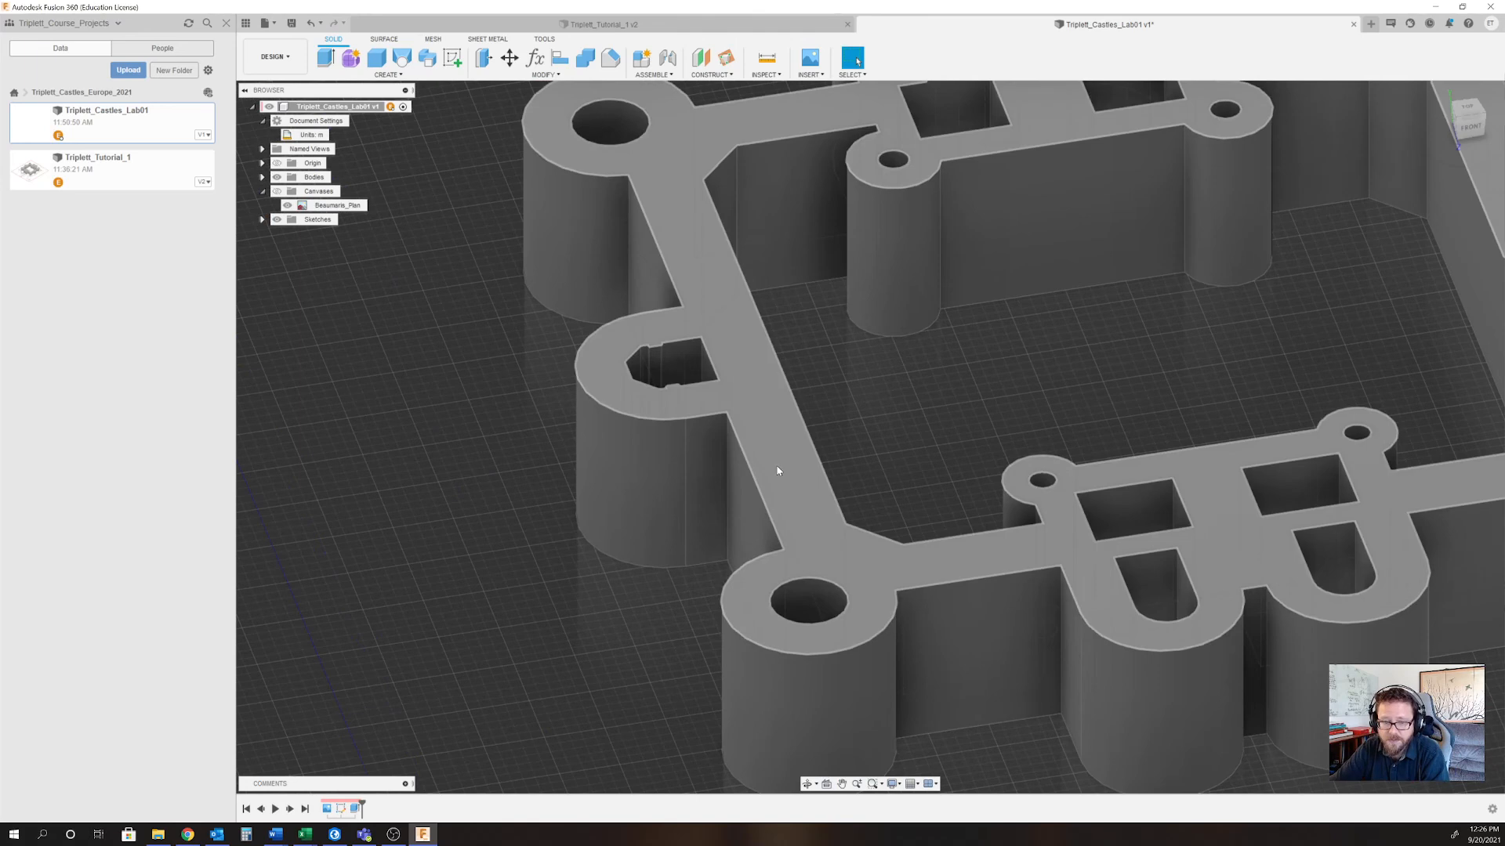
scroll(778, 467, "down", 5)
scroll(778, 468, "up", 5)
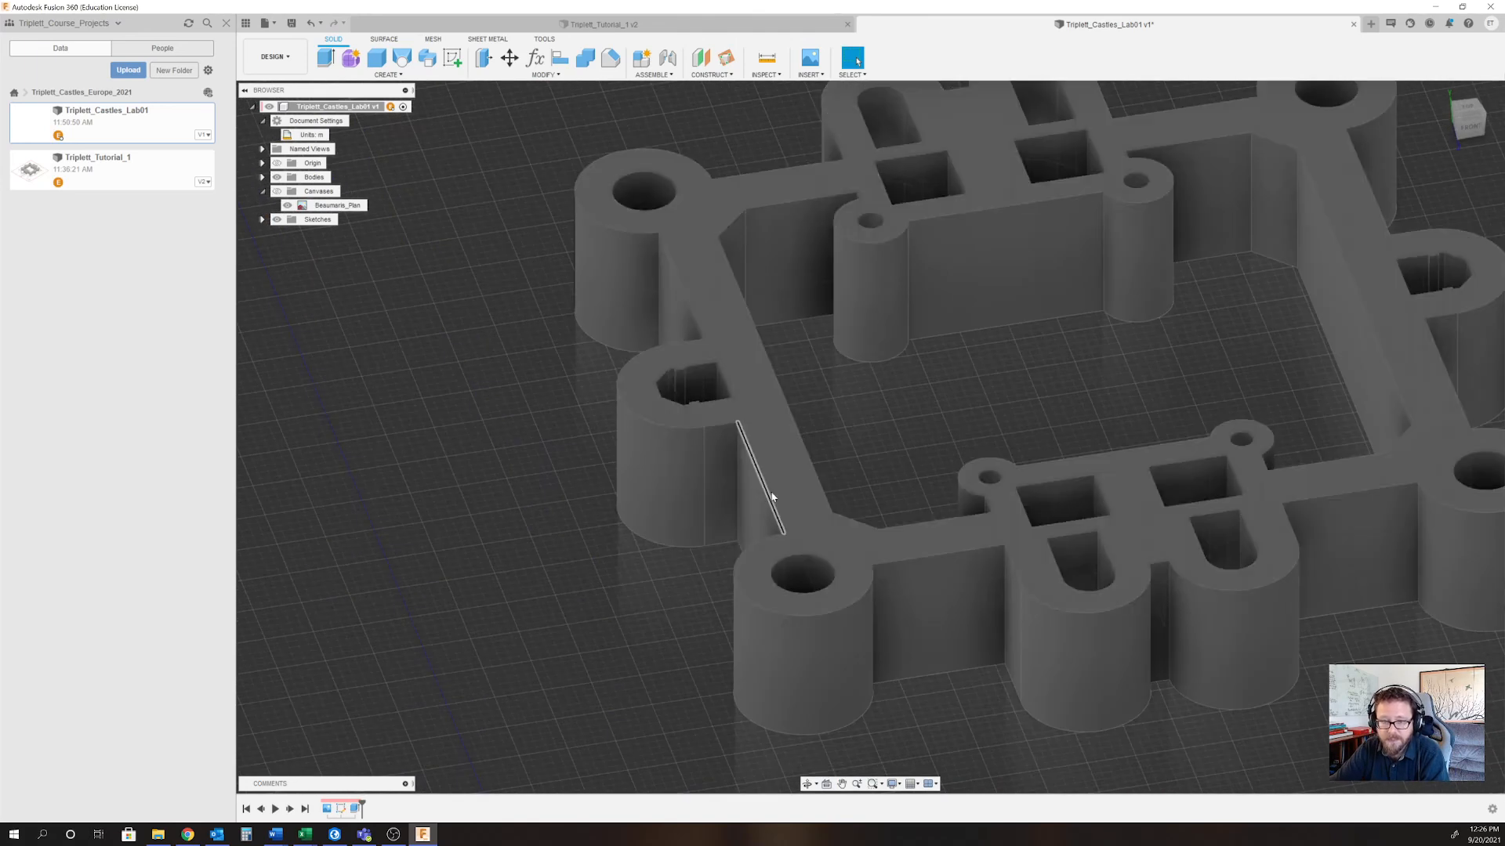
scroll(784, 494, "down", 3)
middle_click_drag(799, 480, 772, 495)
scroll(772, 523, "down", 3)
scroll(773, 523, "up", 2)
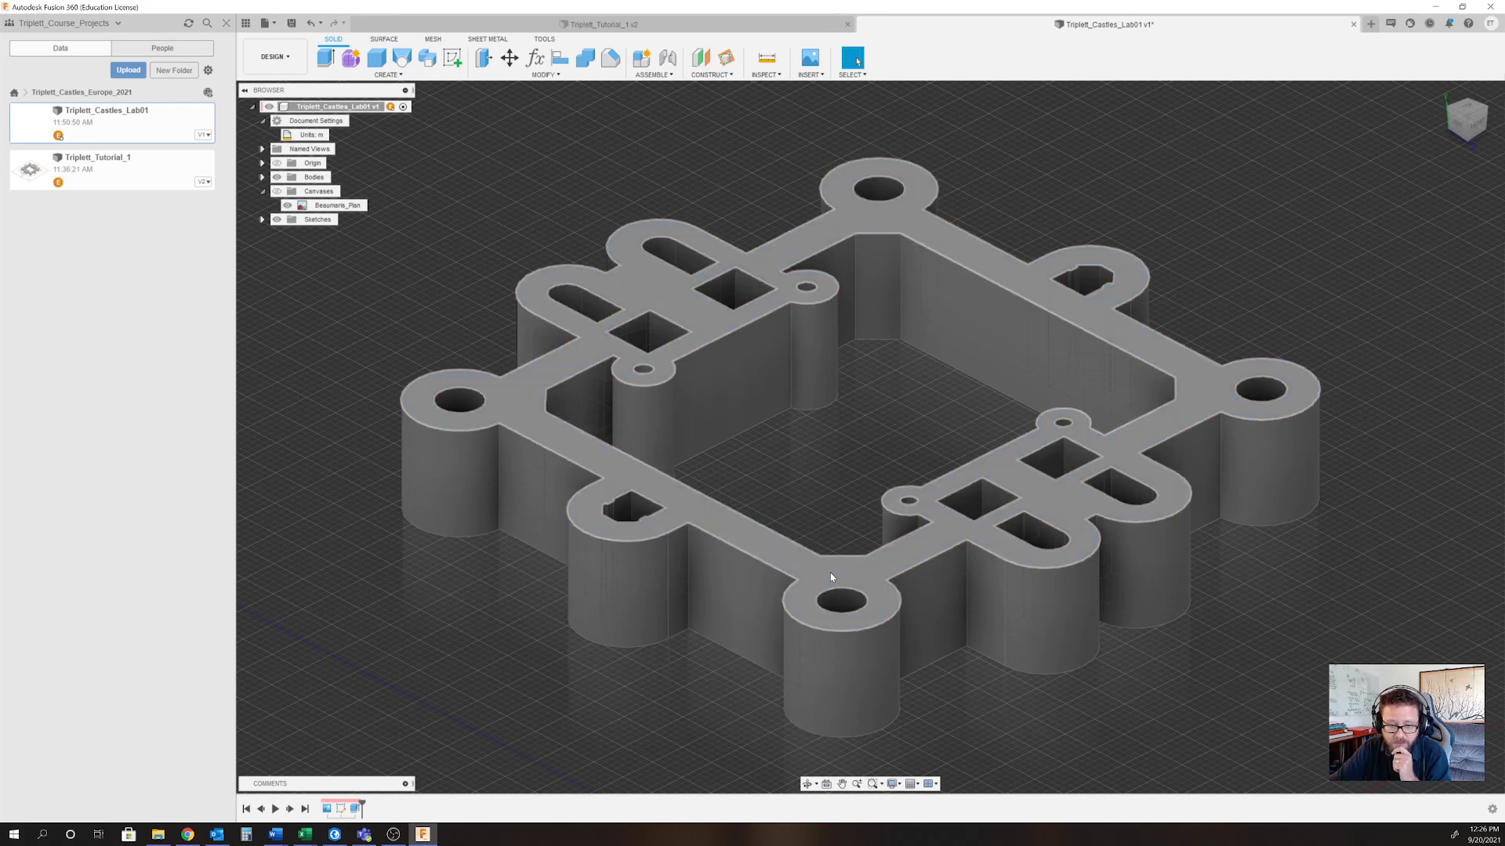
left_click(831, 578)
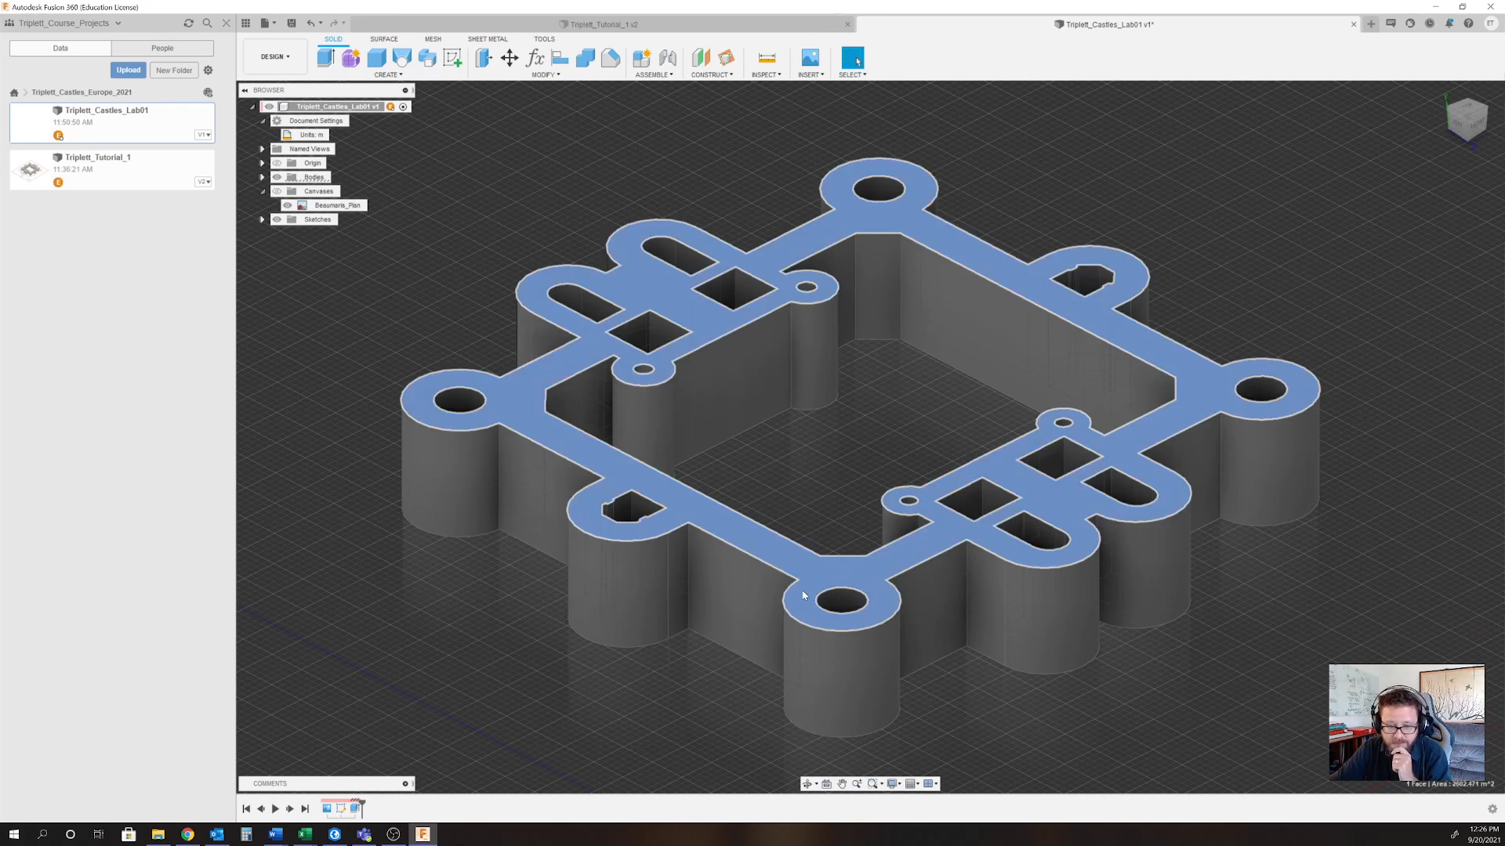